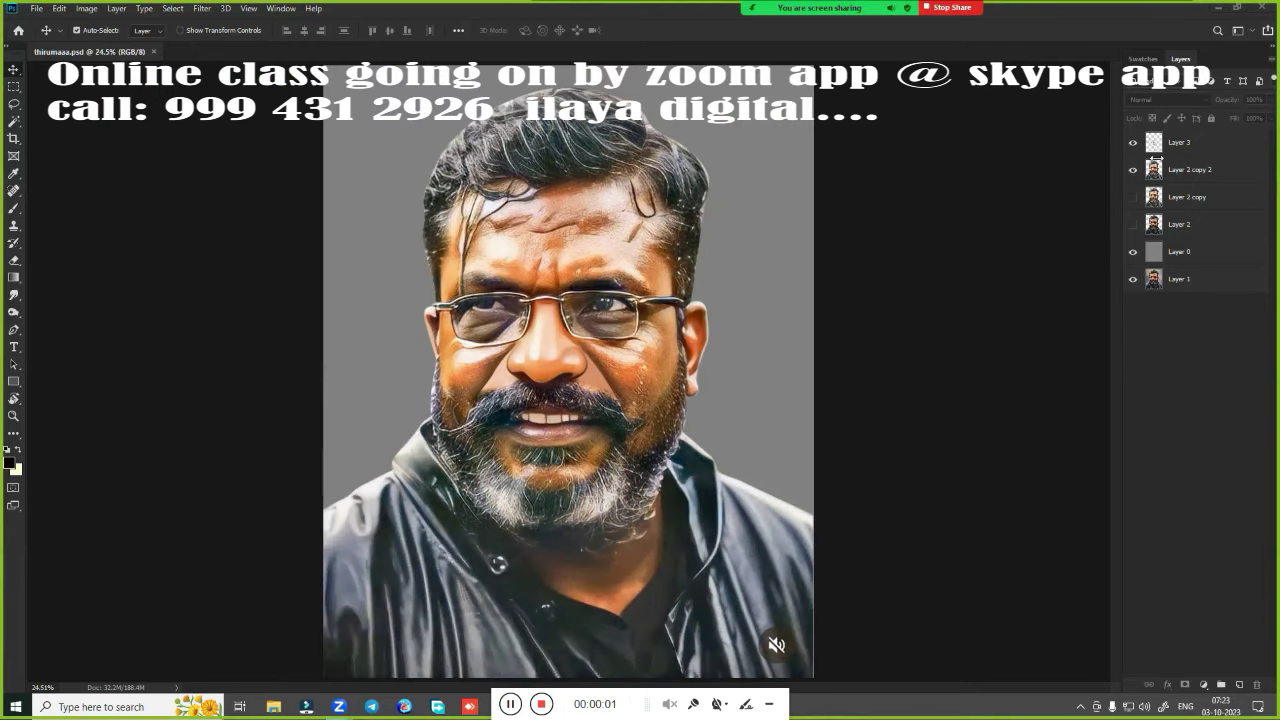
Make Layer 3 active, zoom in close on the mouth, and switch to the Smudge tool
click(716, 325)
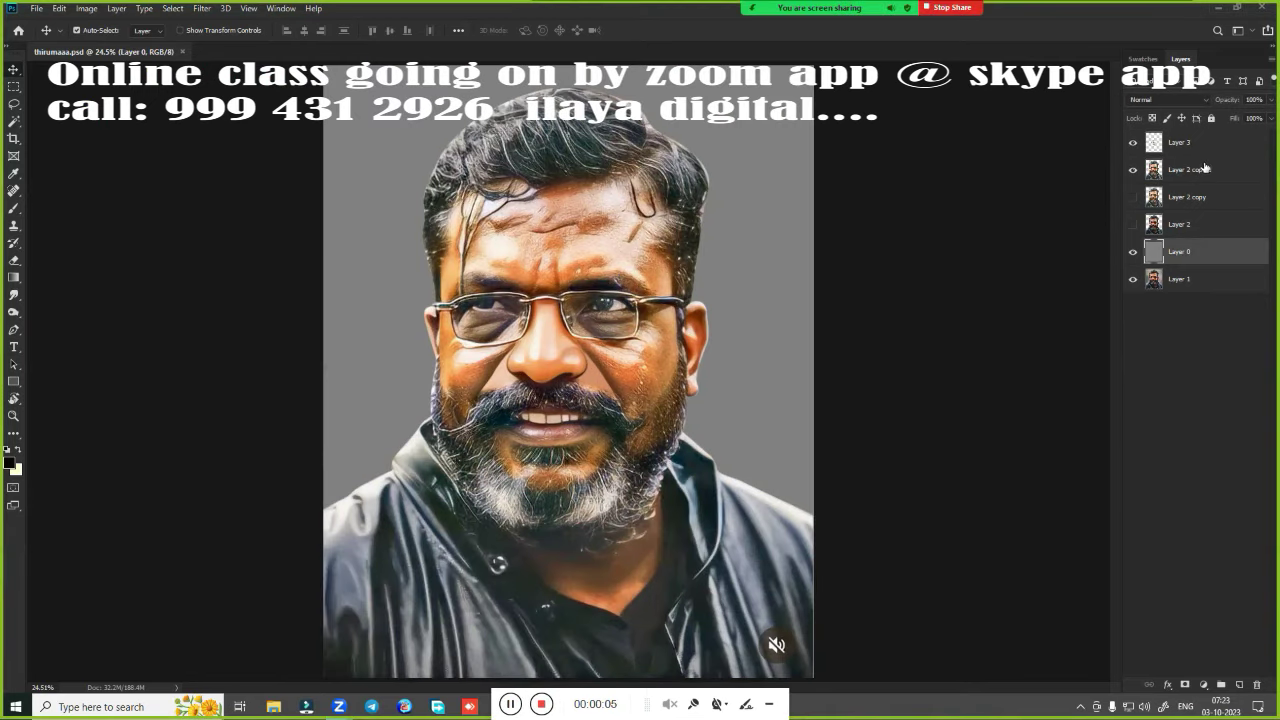
click(1190, 142)
scroll(594, 338, up, 3)
drag(711, 294, 757, 356)
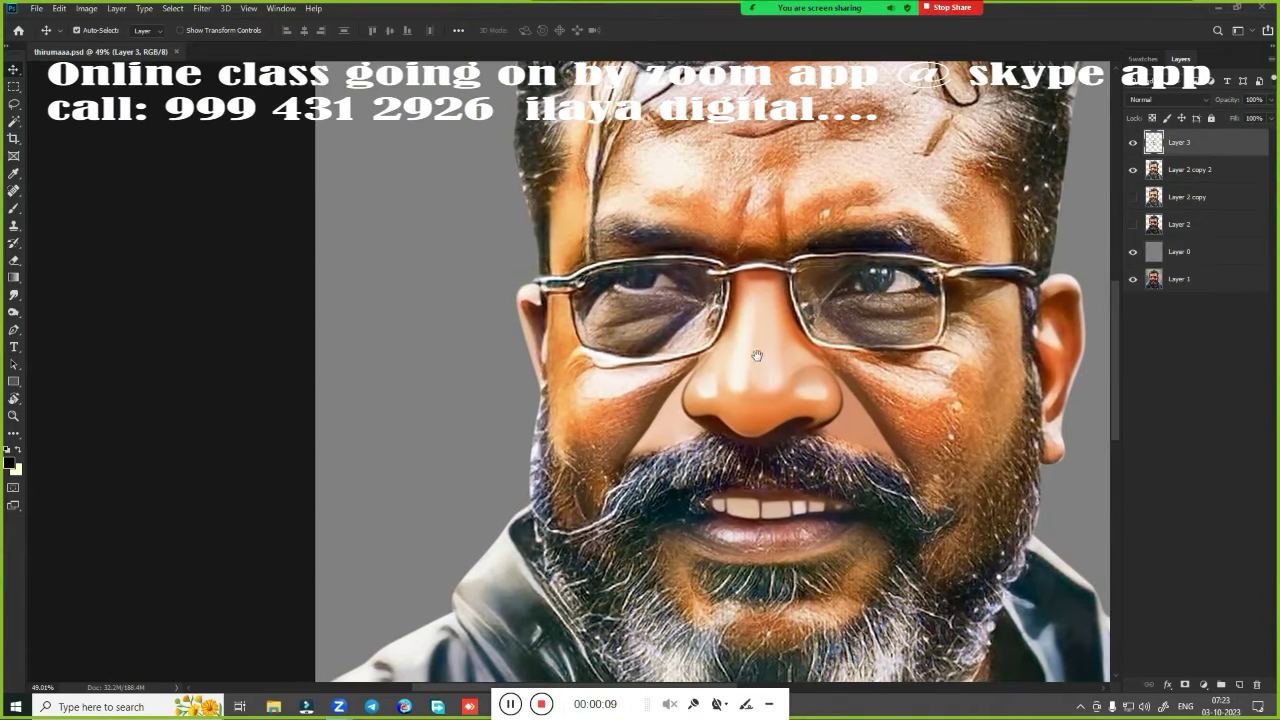
scroll(757, 356, up, 5)
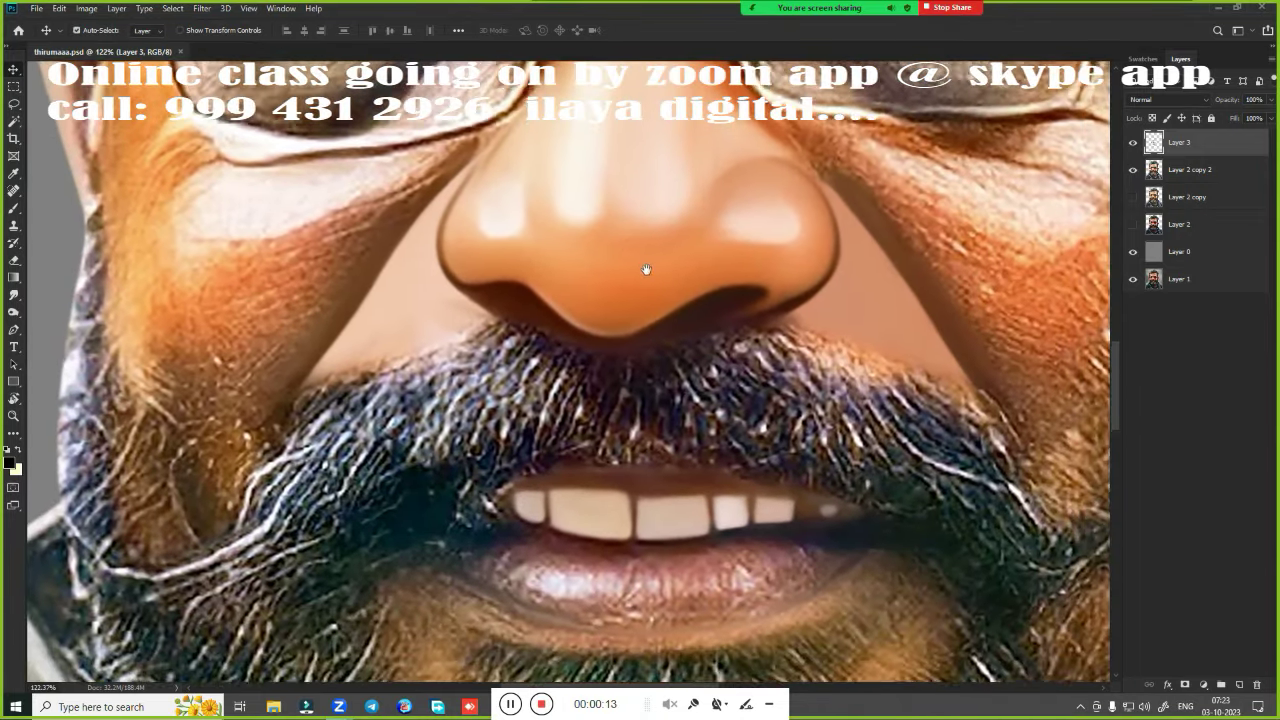
scroll(646, 269, down, 5)
scroll(713, 300, up, 5)
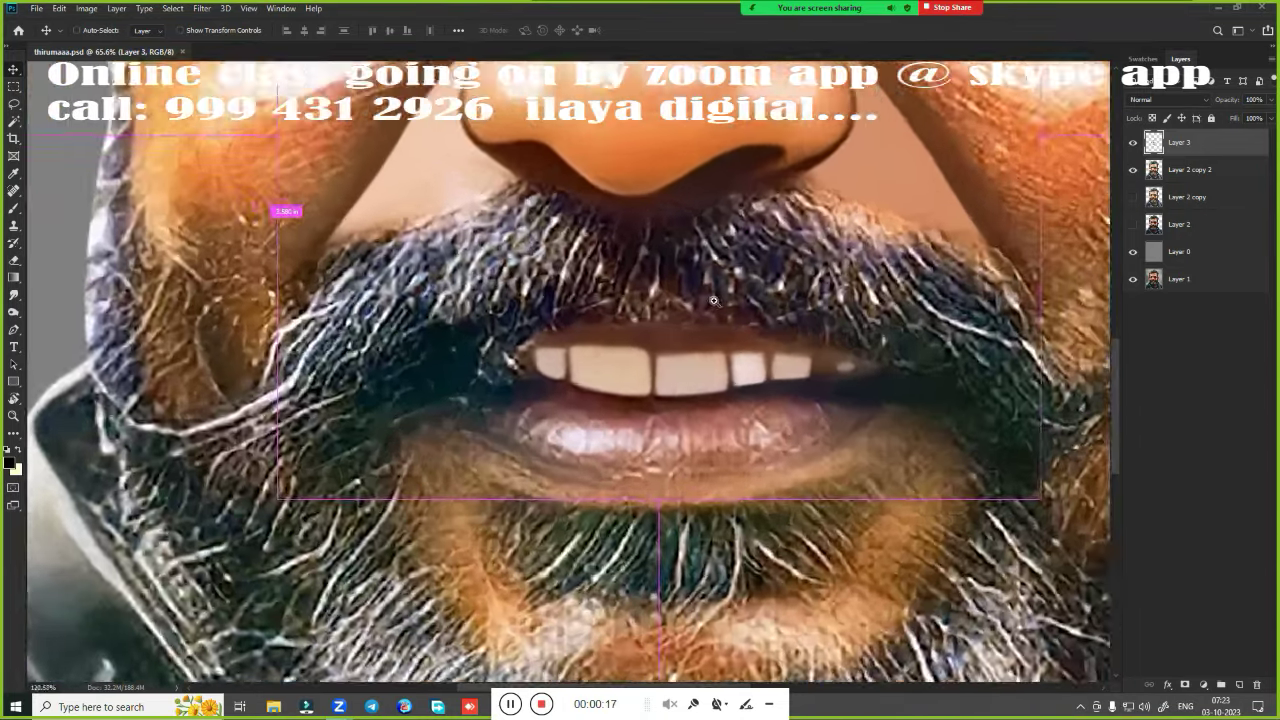
scroll(713, 300, up, 2)
key(ctrl)
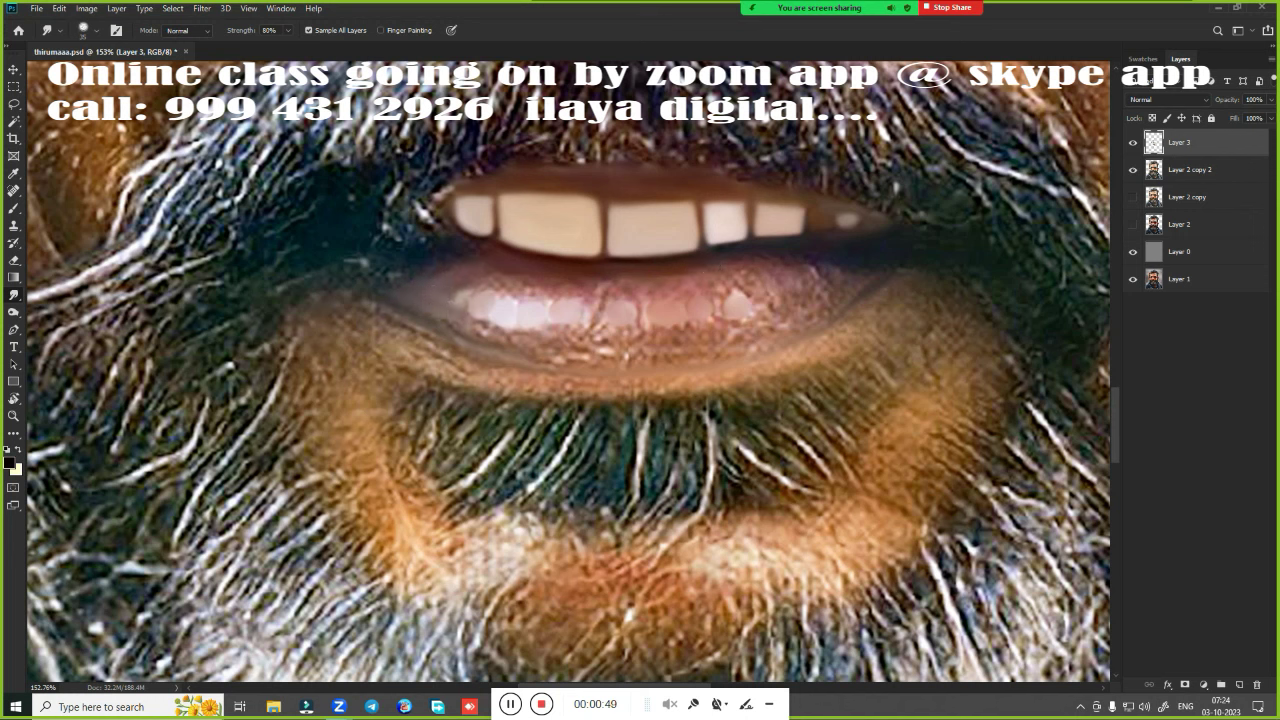
Smudge the lower lip edge smooth from its left side to the right corner
mouse_move(485, 337)
mouse_down()
mouse_move(600, 358)
mouse_move(532, 340)
mouse_up()
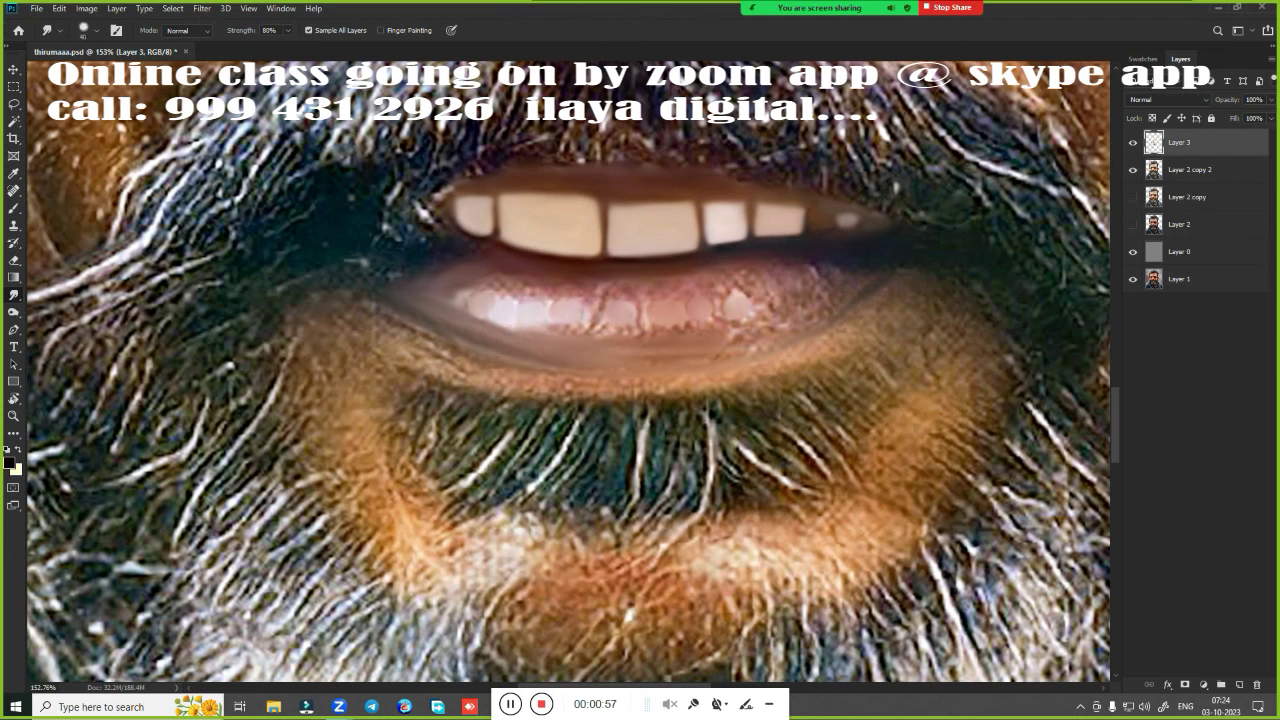
drag(634, 363, 526, 329)
drag(683, 361, 702, 343)
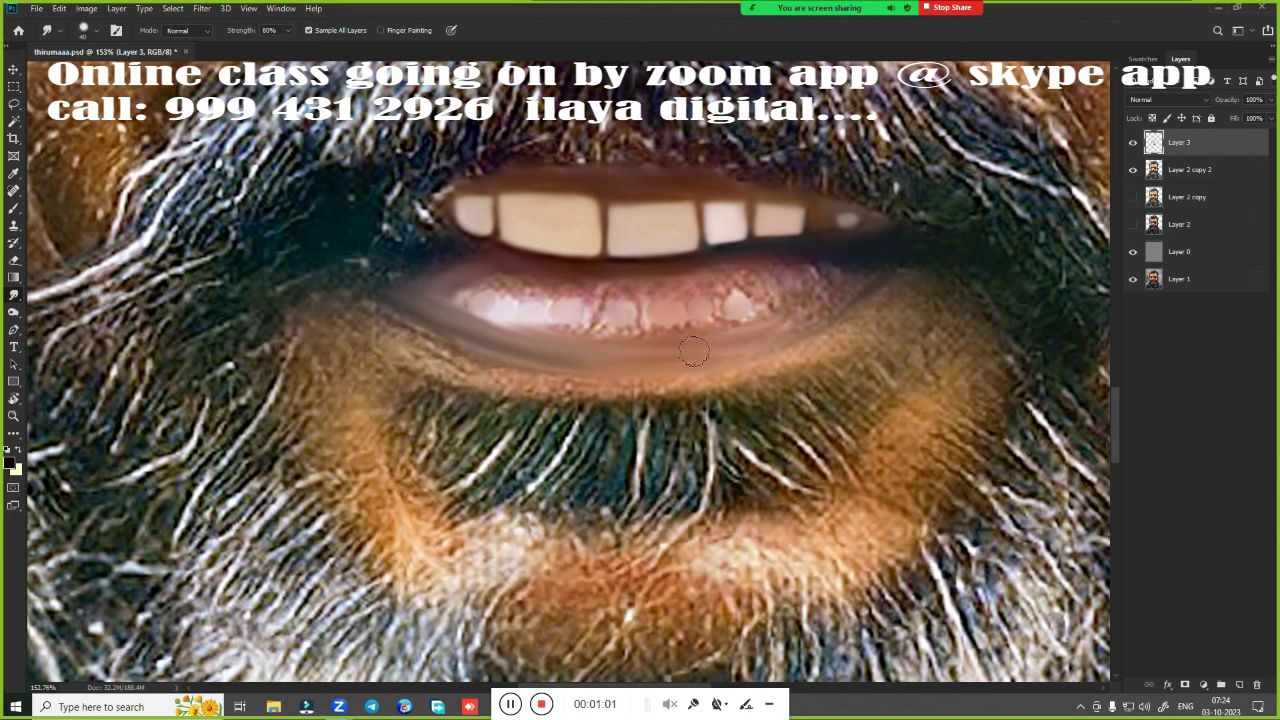
drag(790, 318, 862, 284)
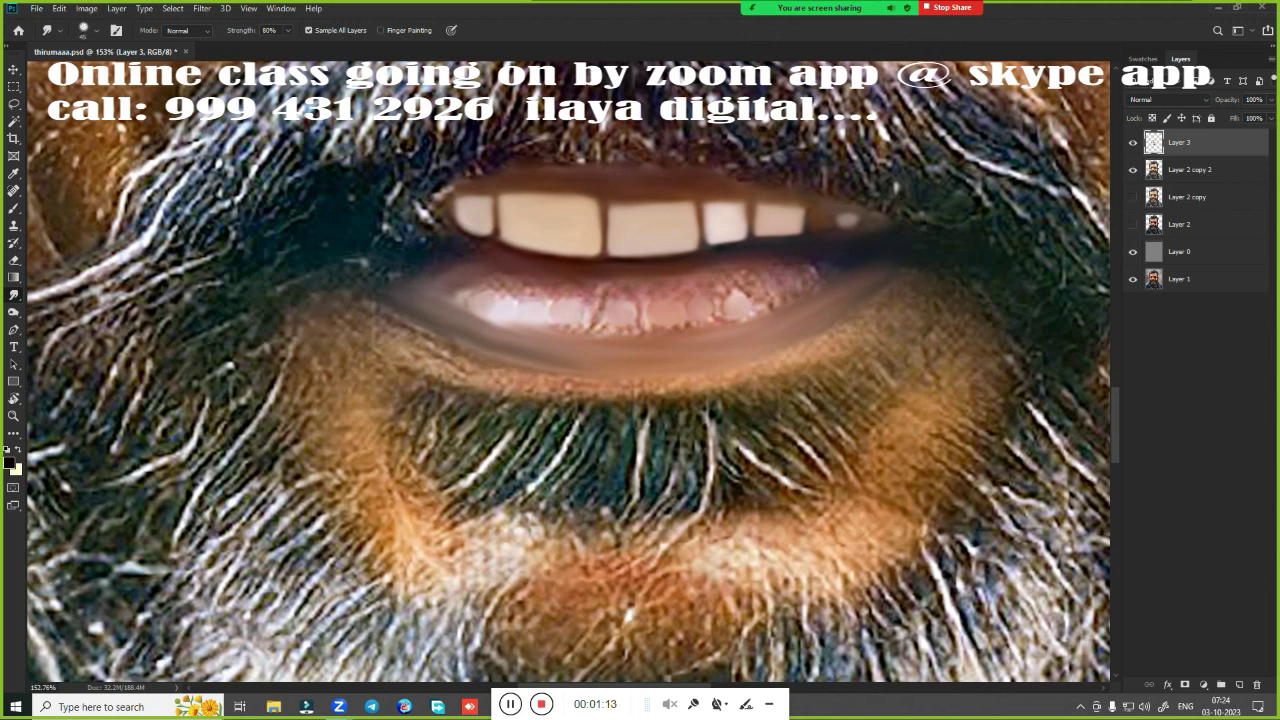
drag(588, 344, 712, 346)
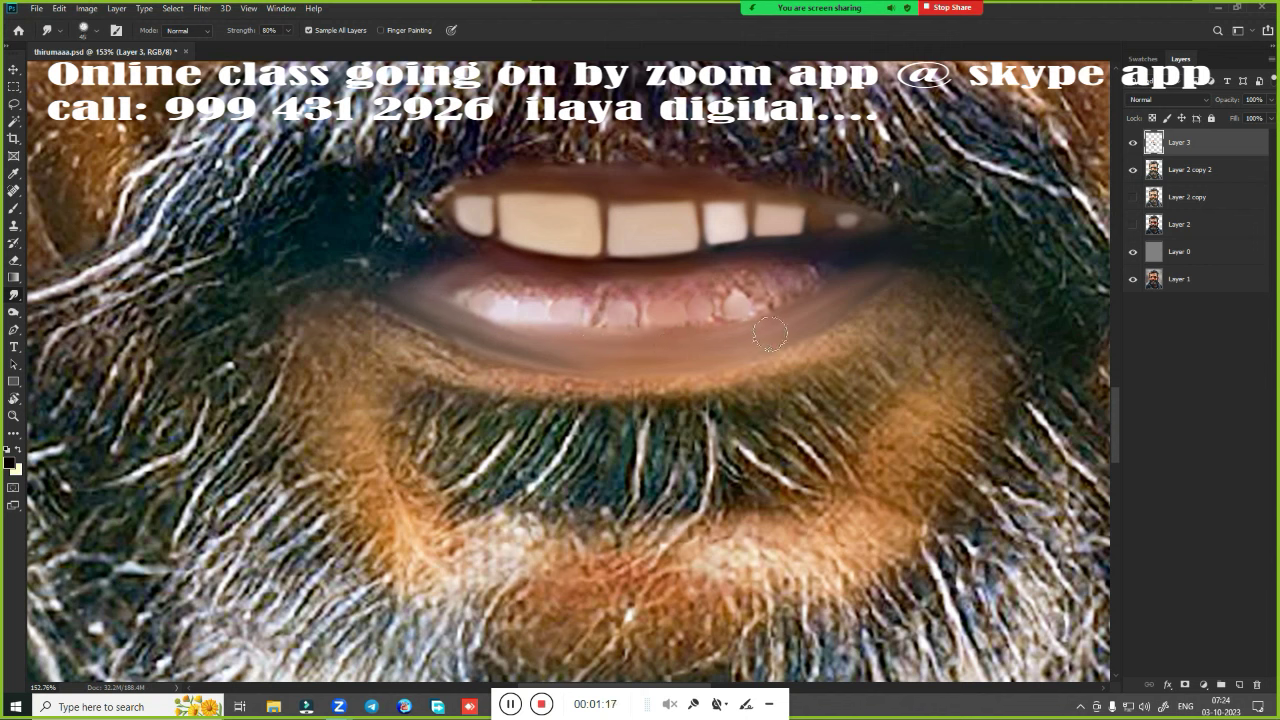
Blend the pink splotches across the lower teeth into soft tones
drag(633, 283, 855, 264)
mouse_move(769, 292)
mouse_down()
mouse_move(812, 293)
mouse_move(725, 310)
mouse_up()
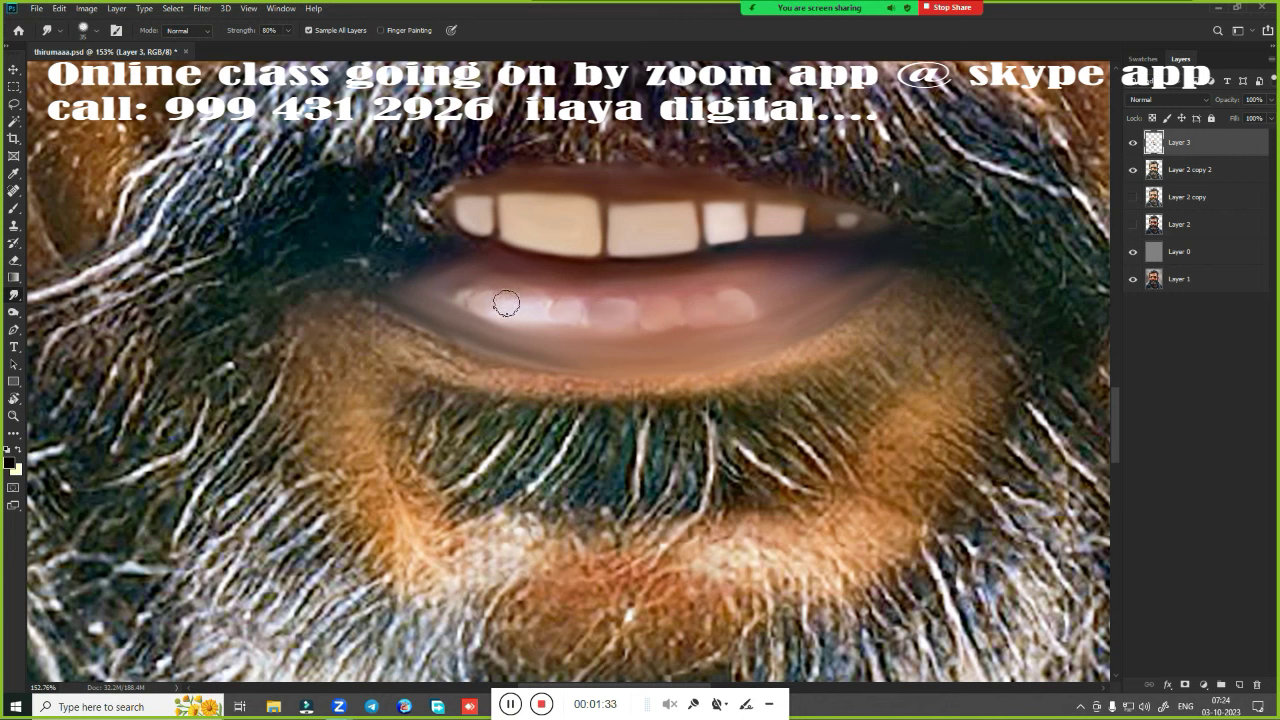
drag(506, 304, 462, 300)
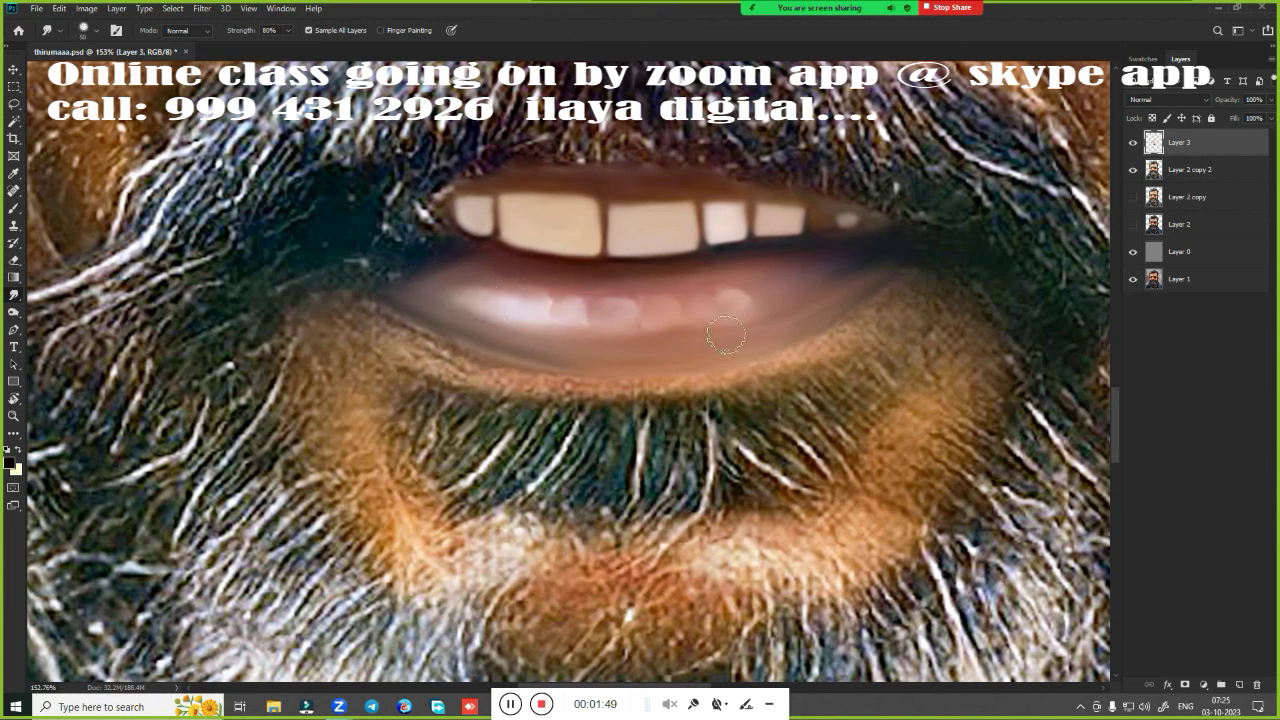
Draw a curved Pen path around the lower lip and under-lip beard, then convert it to a selection
key(p)
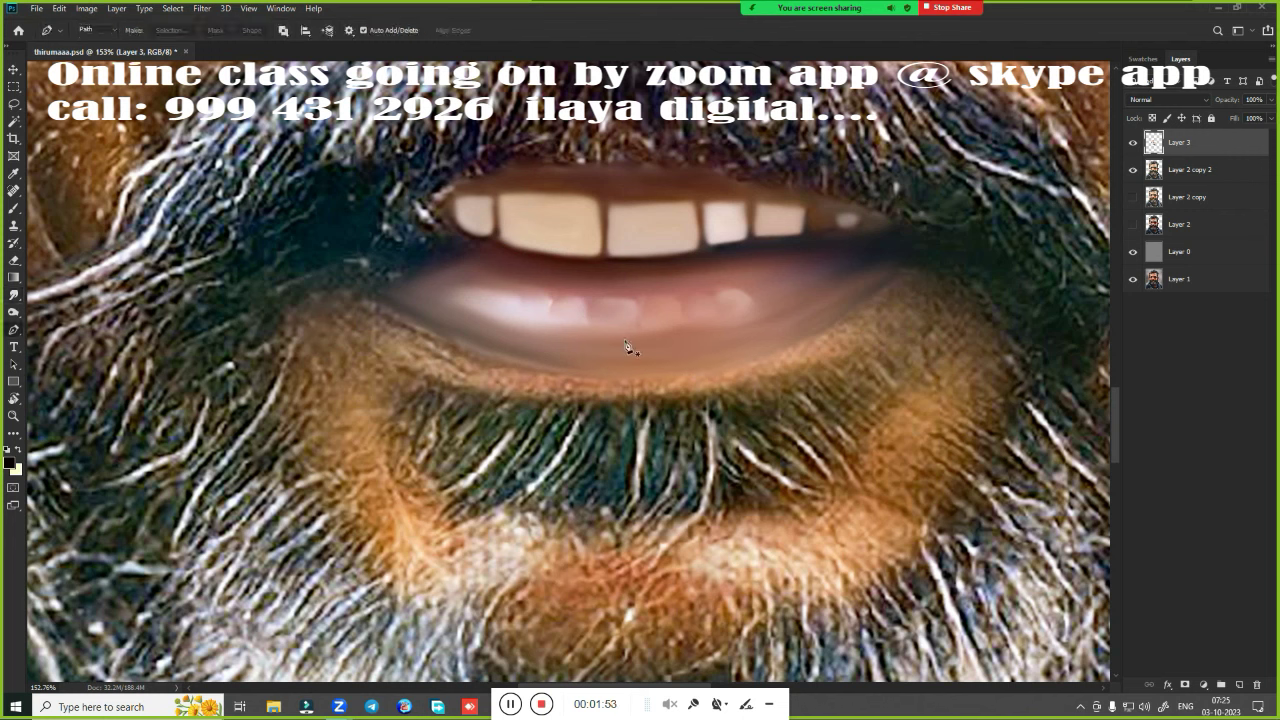
click(372, 297)
drag(772, 349, 802, 334)
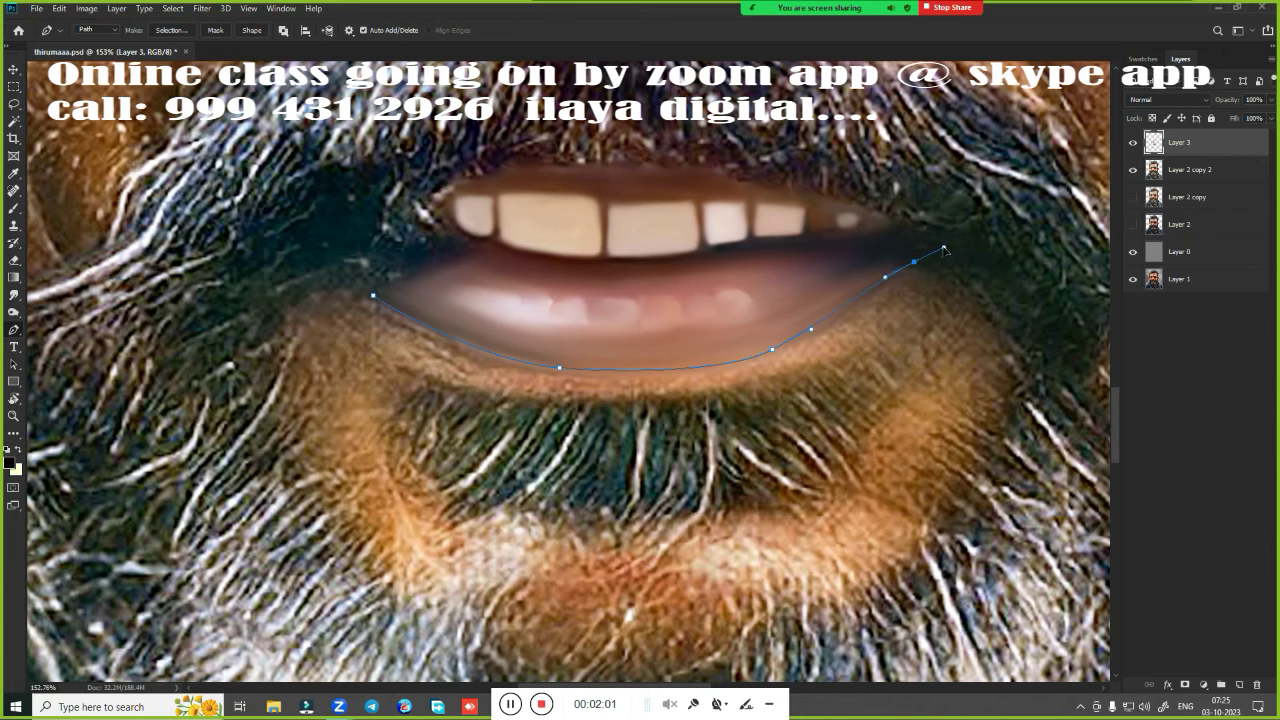
click(1013, 331)
drag(1012, 428, 965, 512)
scroll(730, 474, down, 5)
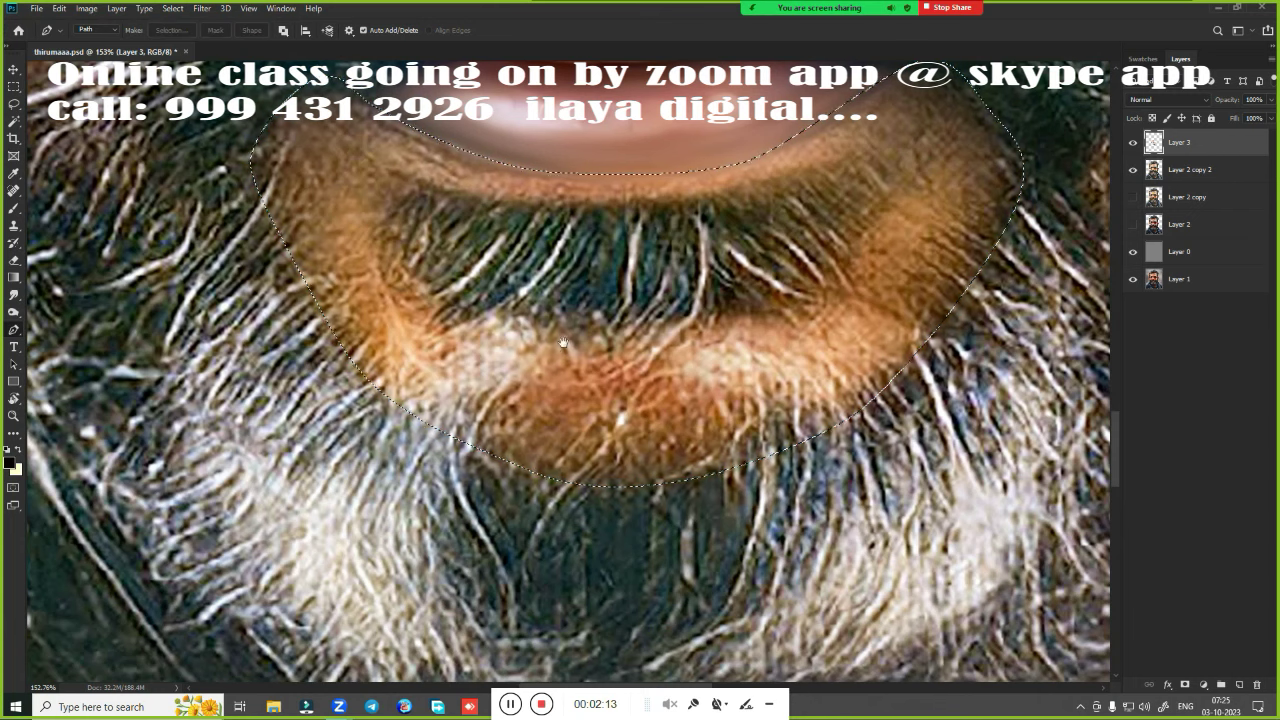
scroll(560, 343, up, 3)
right_click(515, 375)
key(Return)
Smudge the selected lower-lip edge and corners into a smooth band
key(r)
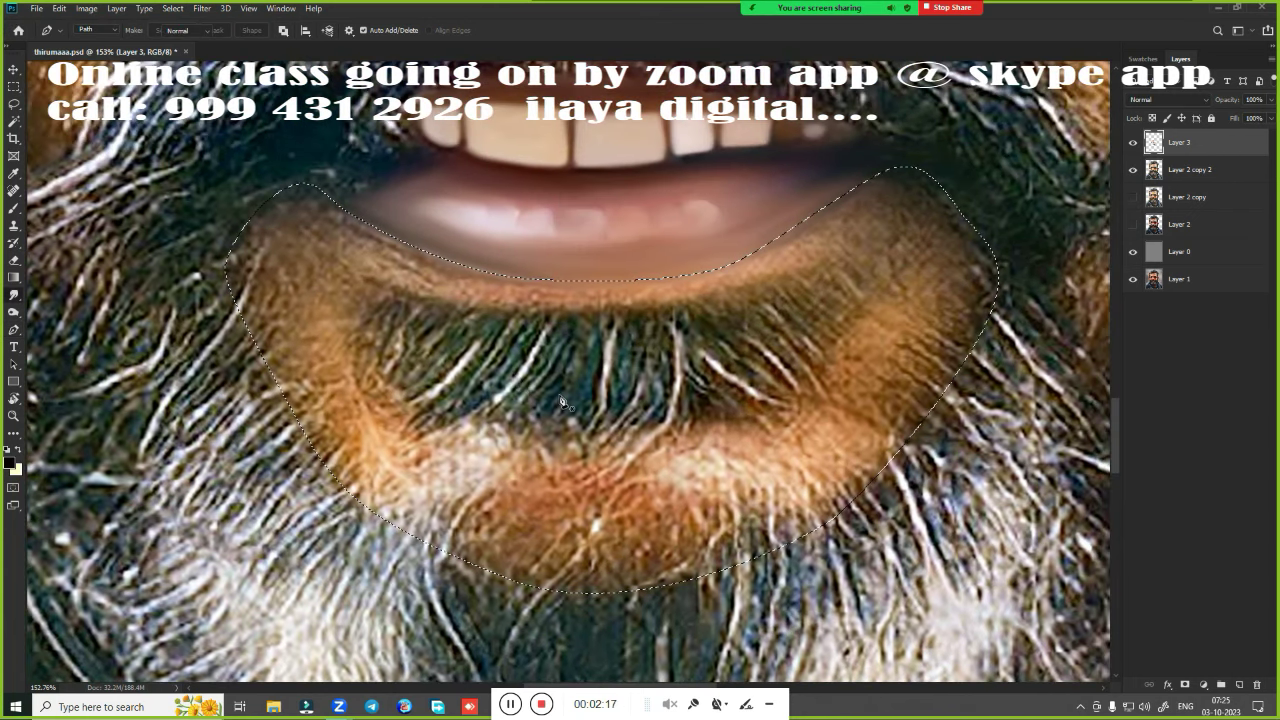
drag(863, 186, 830, 235)
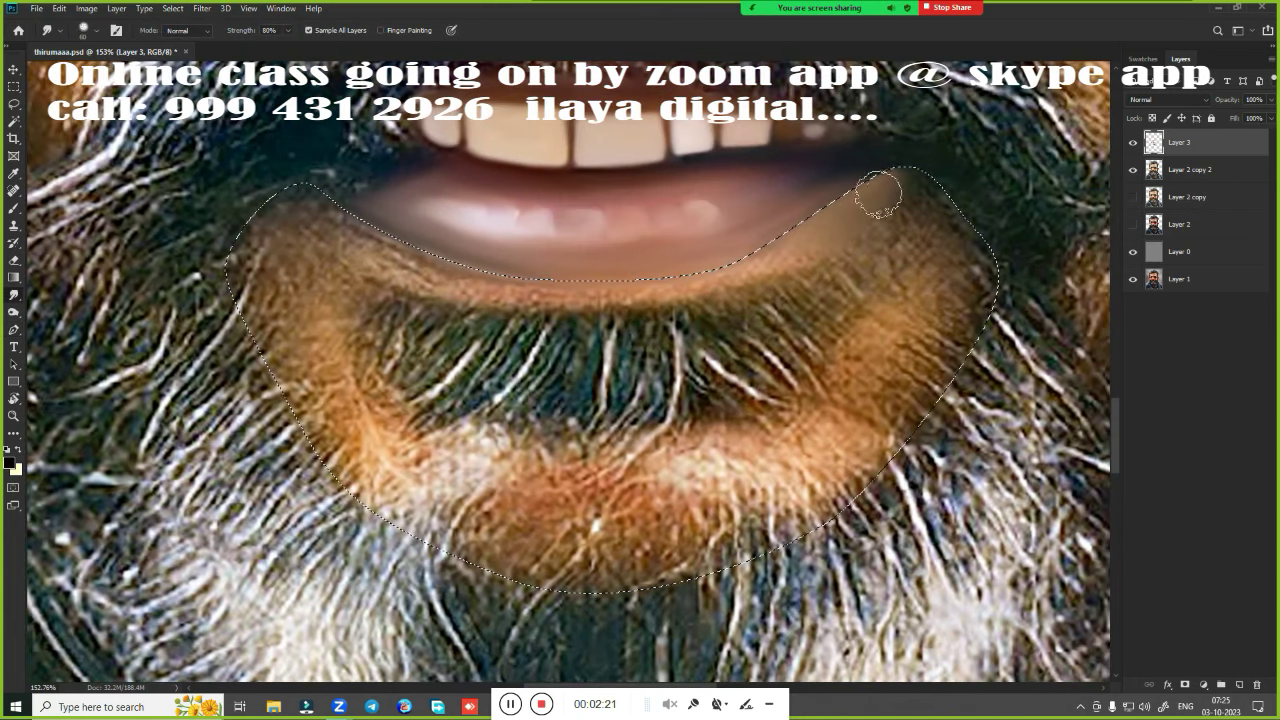
drag(402, 245, 300, 200)
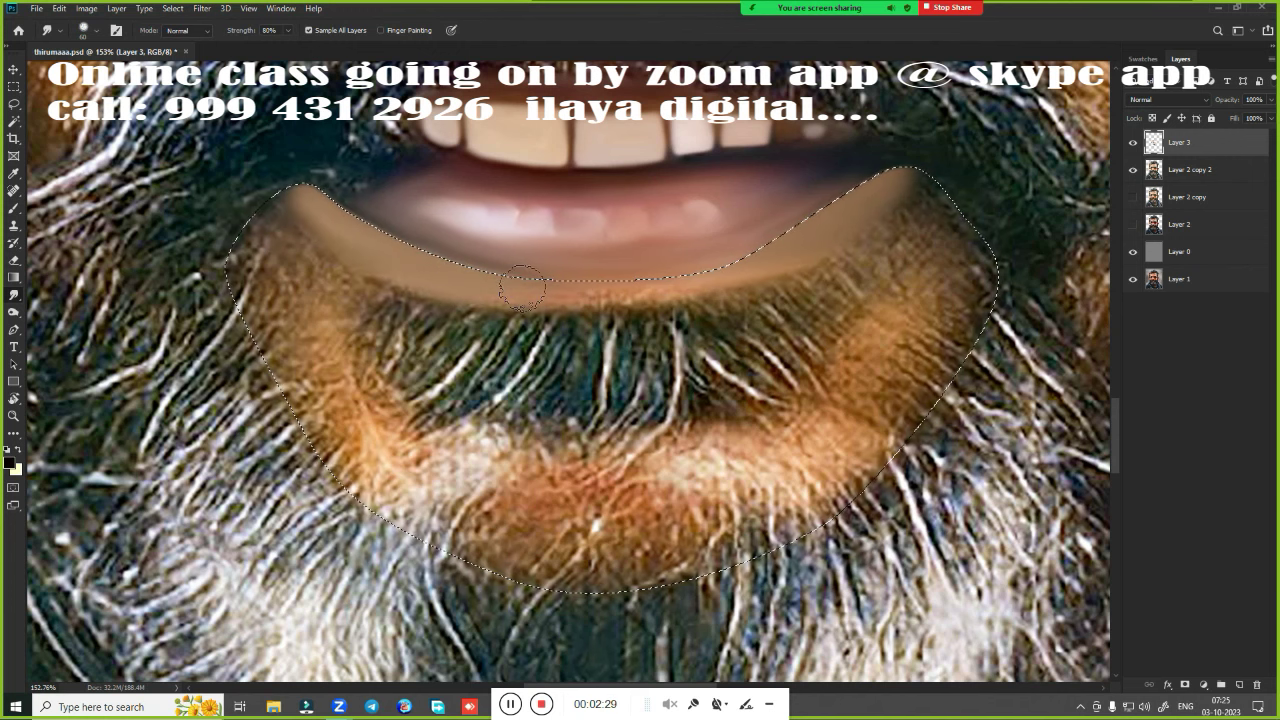
drag(720, 300, 490, 316)
drag(742, 282, 650, 310)
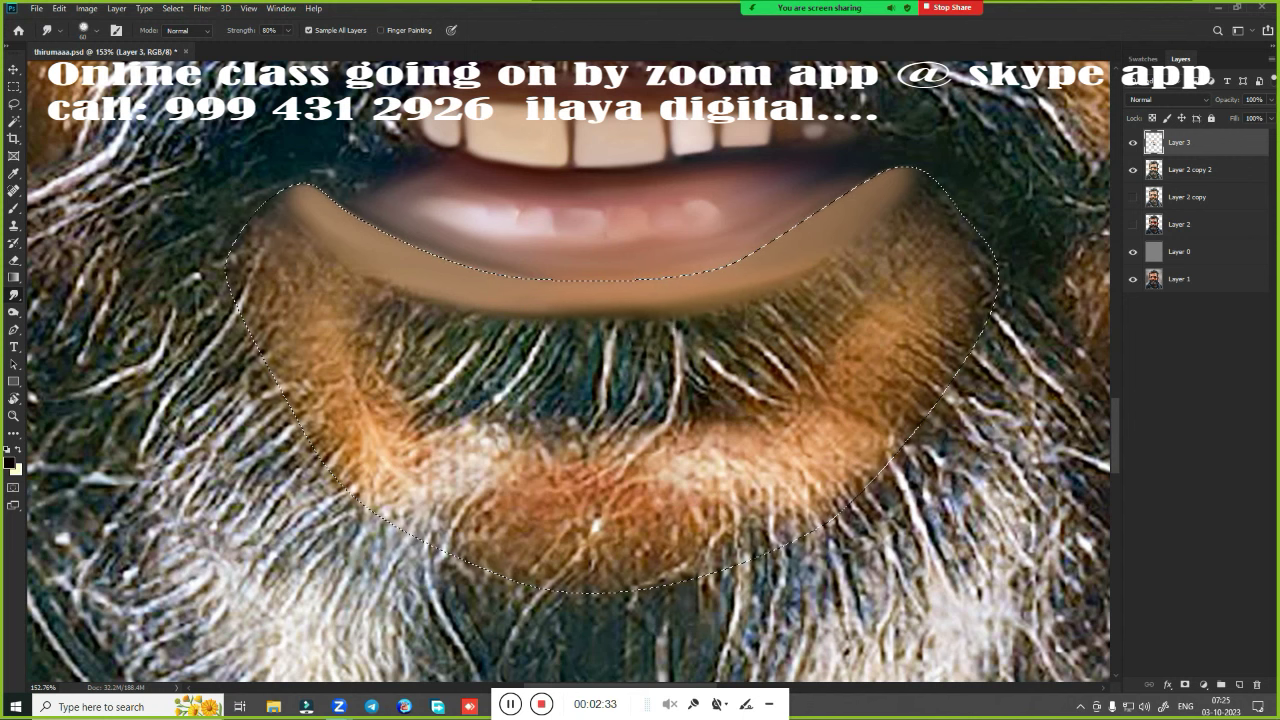
Erase stray smears, feather the selection by 2 px, and erase along the lip edge
key(e)
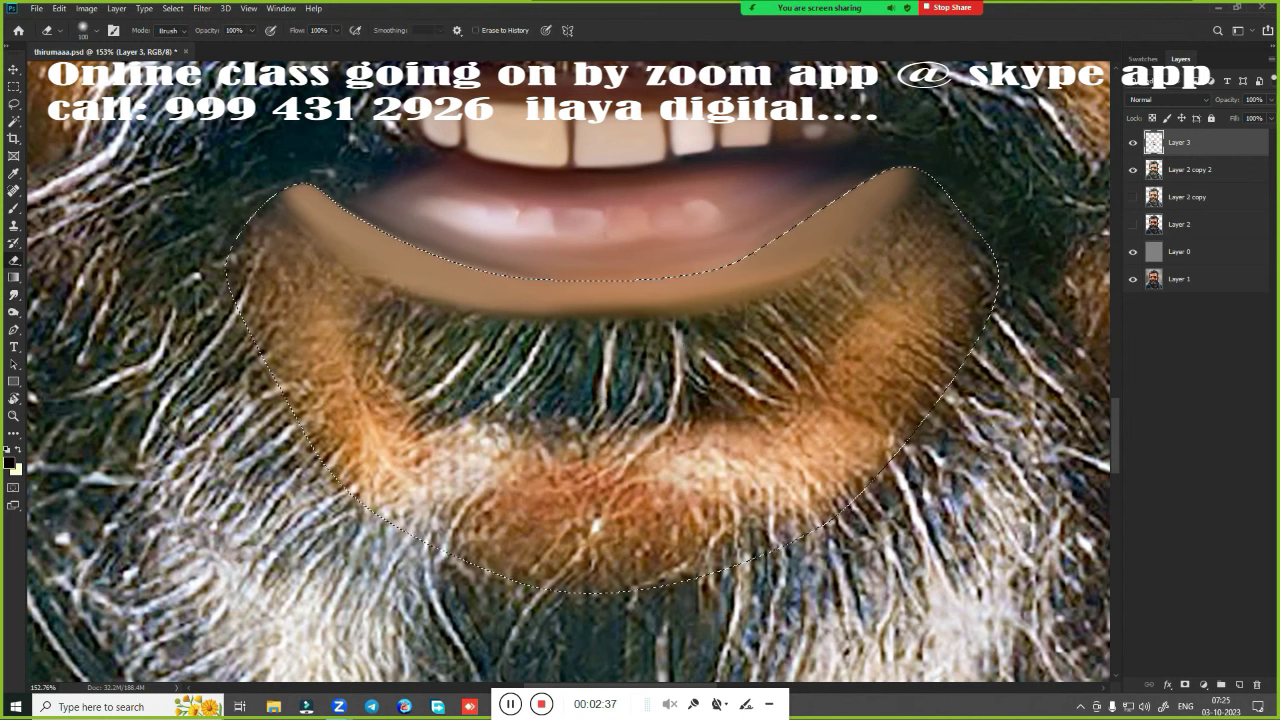
drag(300, 265, 320, 312)
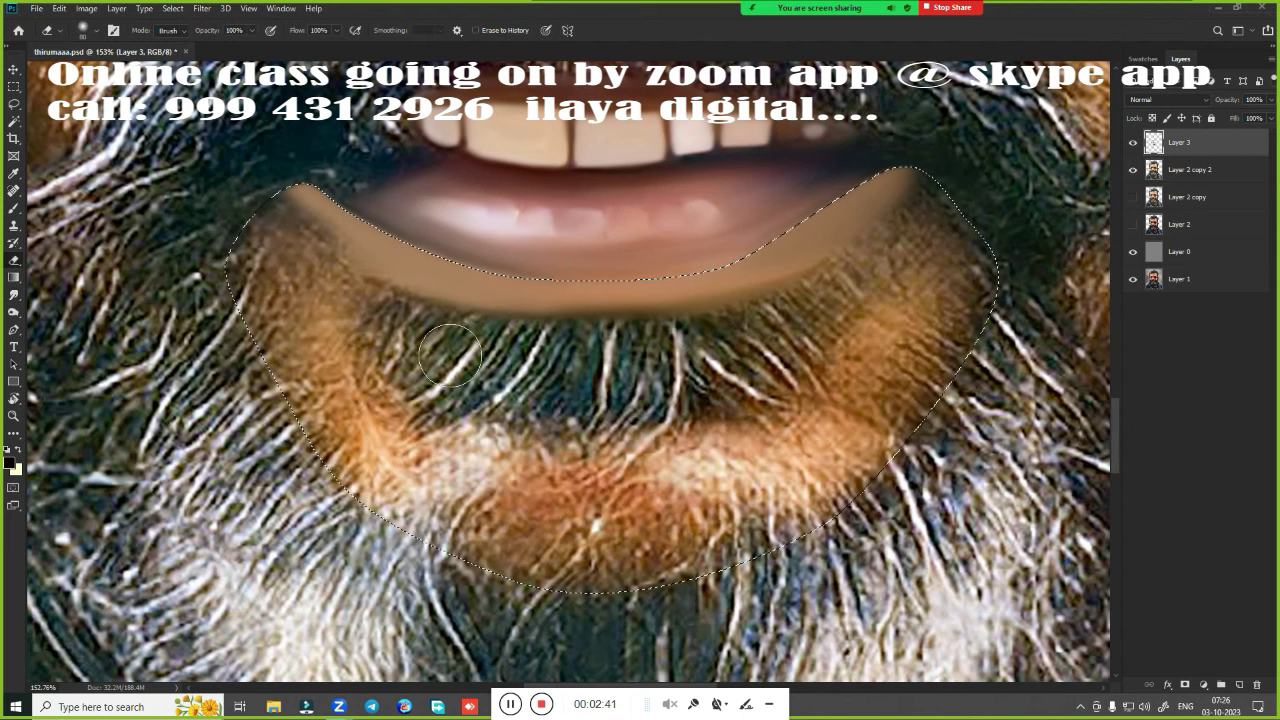
key(shift+F6)
key(Return)
mouse_move(378, 323)
mouse_down()
mouse_move(786, 325)
mouse_move(891, 199)
mouse_up()
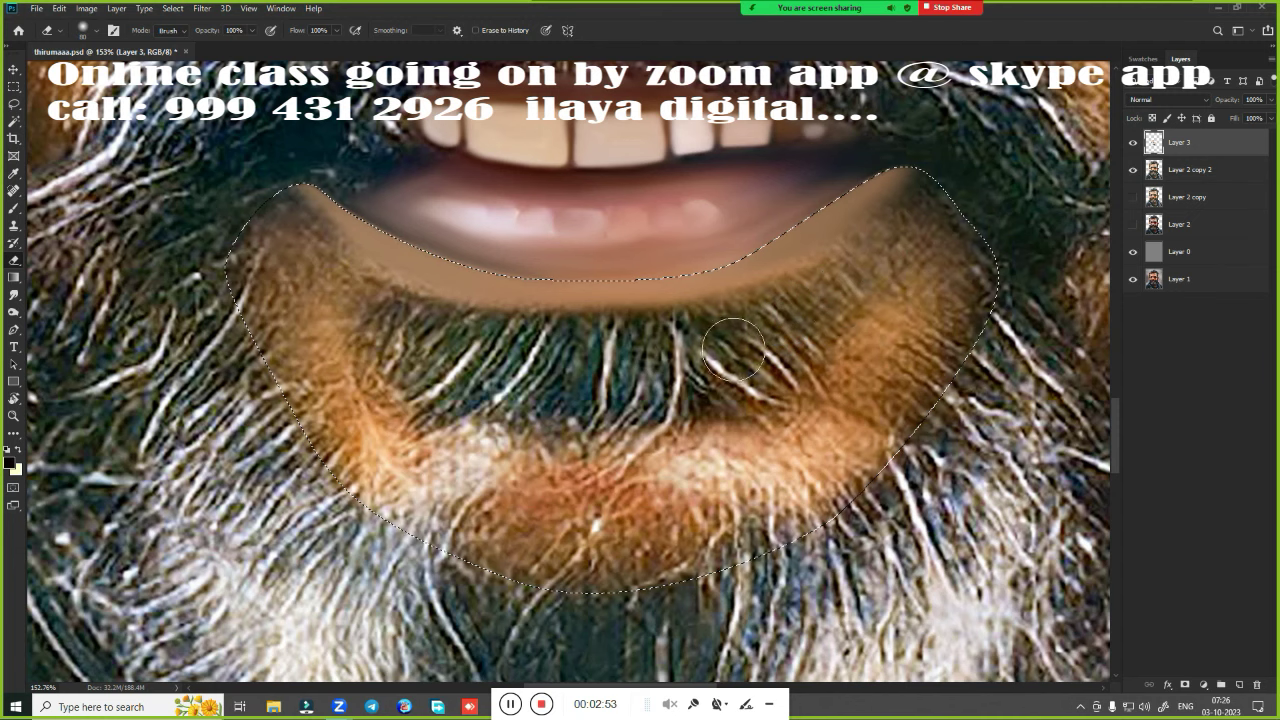
key(r)
scroll(627, 346, down, 2)
Smudge the selected chin band and cheek beside the mustache smooth, then deselect
scroll(627, 346, down, 1)
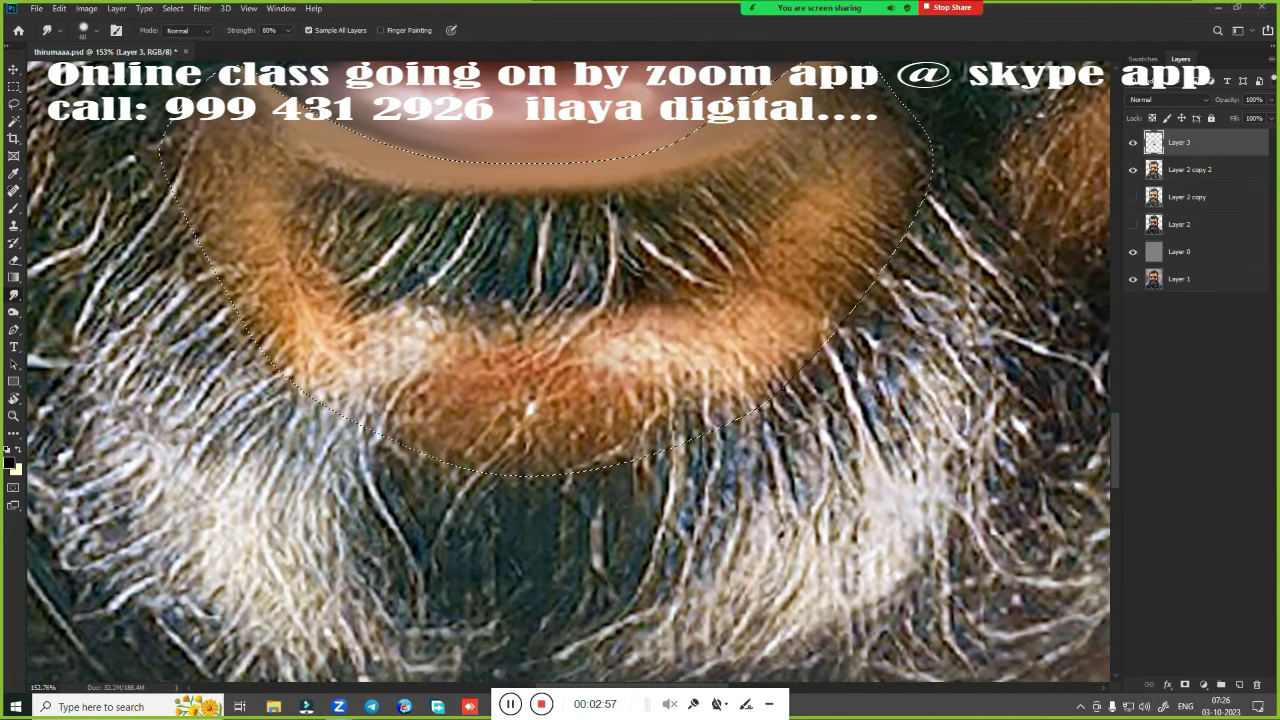
mouse_move(627, 346)
mouse_down()
mouse_move(700, 351)
mouse_move(390, 350)
mouse_move(343, 337)
mouse_move(560, 400)
mouse_move(690, 400)
mouse_move(514, 429)
mouse_move(410, 410)
mouse_move(500, 371)
mouse_move(710, 410)
mouse_move(700, 320)
mouse_move(808, 365)
mouse_move(640, 400)
mouse_move(323, 371)
mouse_move(400, 380)
mouse_move(424, 418)
mouse_move(714, 371)
mouse_move(620, 440)
mouse_up()
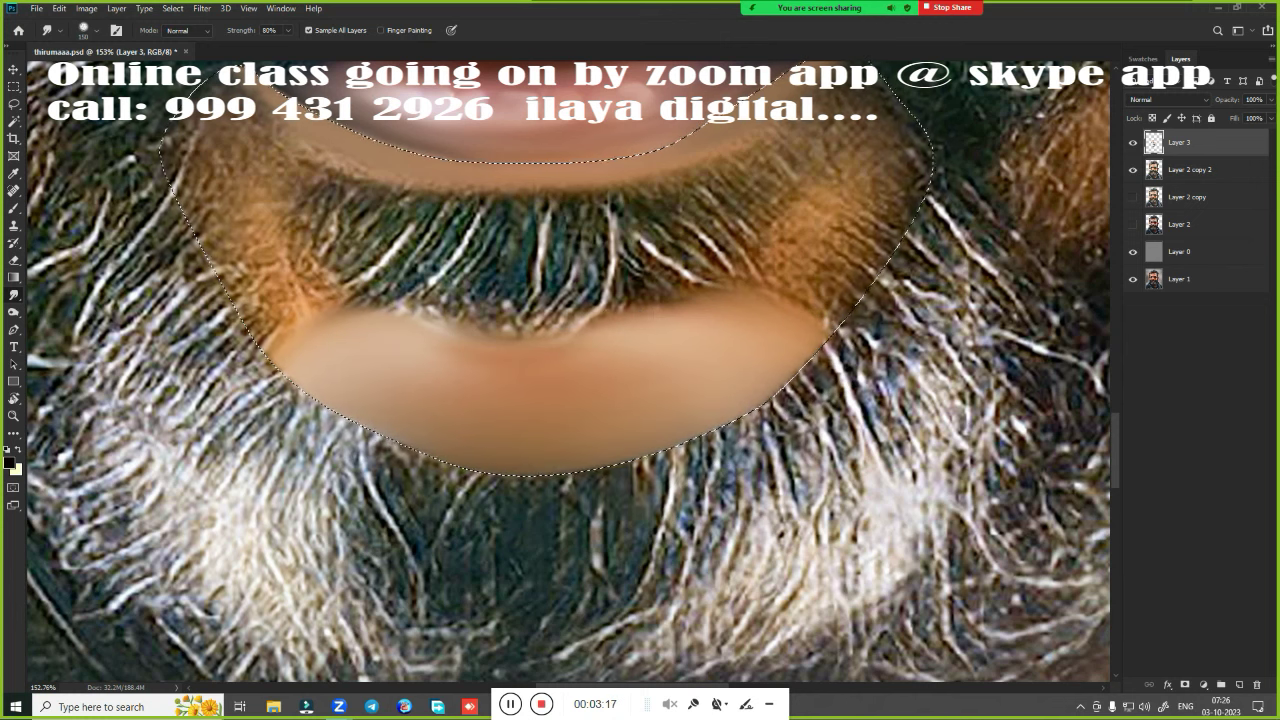
mouse_move(260, 190)
mouse_down()
mouse_move(230, 130)
mouse_move(222, 62)
mouse_move(180, 180)
mouse_move(280, 300)
mouse_move(222, 105)
mouse_move(285, 270)
mouse_move(320, 300)
mouse_move(300, 360)
mouse_move(236, 256)
mouse_move(340, 310)
mouse_move(814, 214)
mouse_move(880, 150)
mouse_move(790, 320)
mouse_up()
mouse_move(875, 120)
mouse_down()
mouse_move(820, 160)
mouse_move(760, 165)
mouse_move(830, 180)
mouse_move(785, 182)
mouse_move(760, 330)
mouse_move(700, 420)
mouse_move(749, 357)
mouse_up()
key(ctrl+d)
Erase the tan band's edges to reveal the beard patch below the lower lip
scroll(720, 432, up, 1)
scroll(720, 432, down, 2)
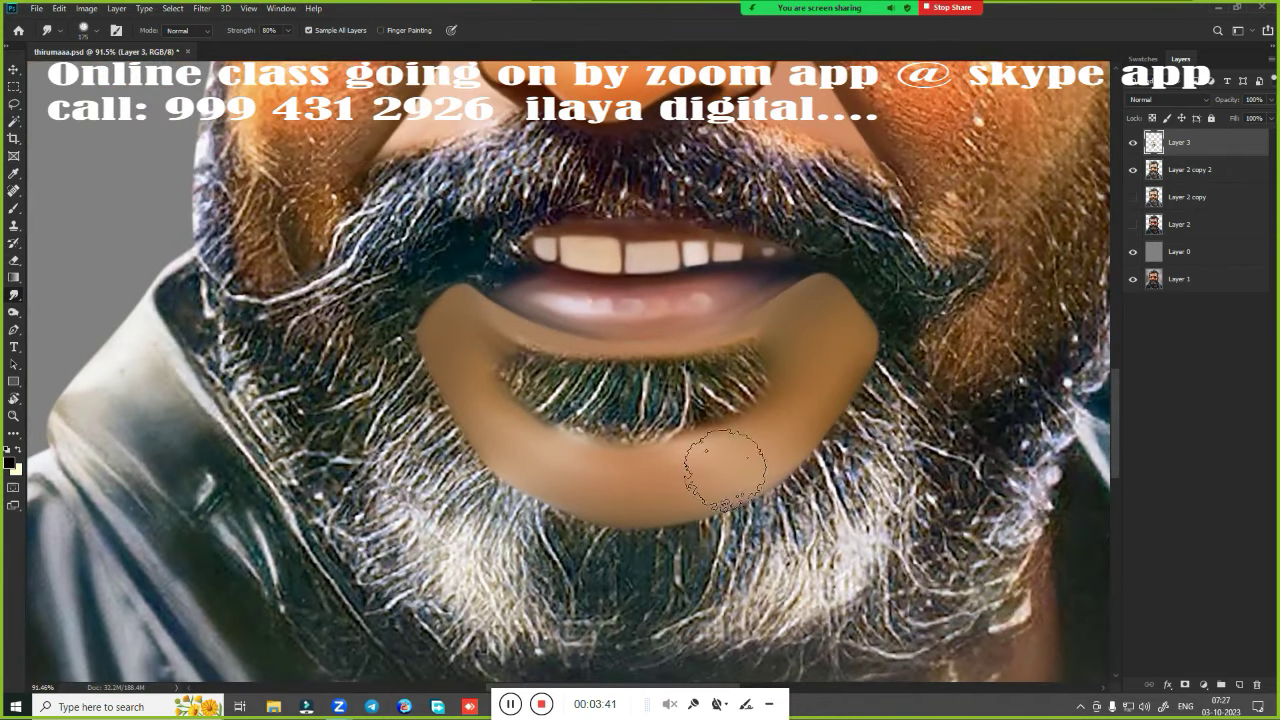
key(e)
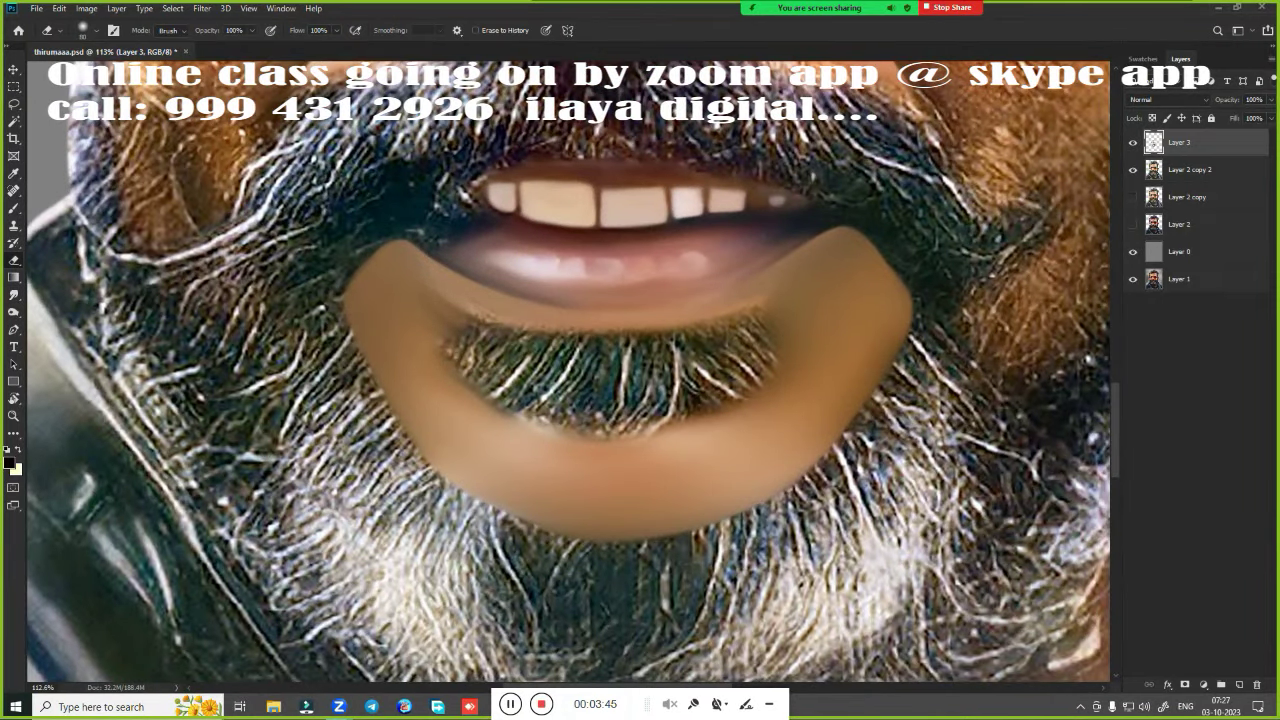
mouse_move(858, 228)
mouse_down()
mouse_move(909, 271)
mouse_move(920, 345)
mouse_move(848, 470)
mouse_up()
mouse_move(350, 360)
mouse_down()
mouse_move(440, 470)
mouse_move(680, 566)
mouse_up()
drag(378, 265, 395, 250)
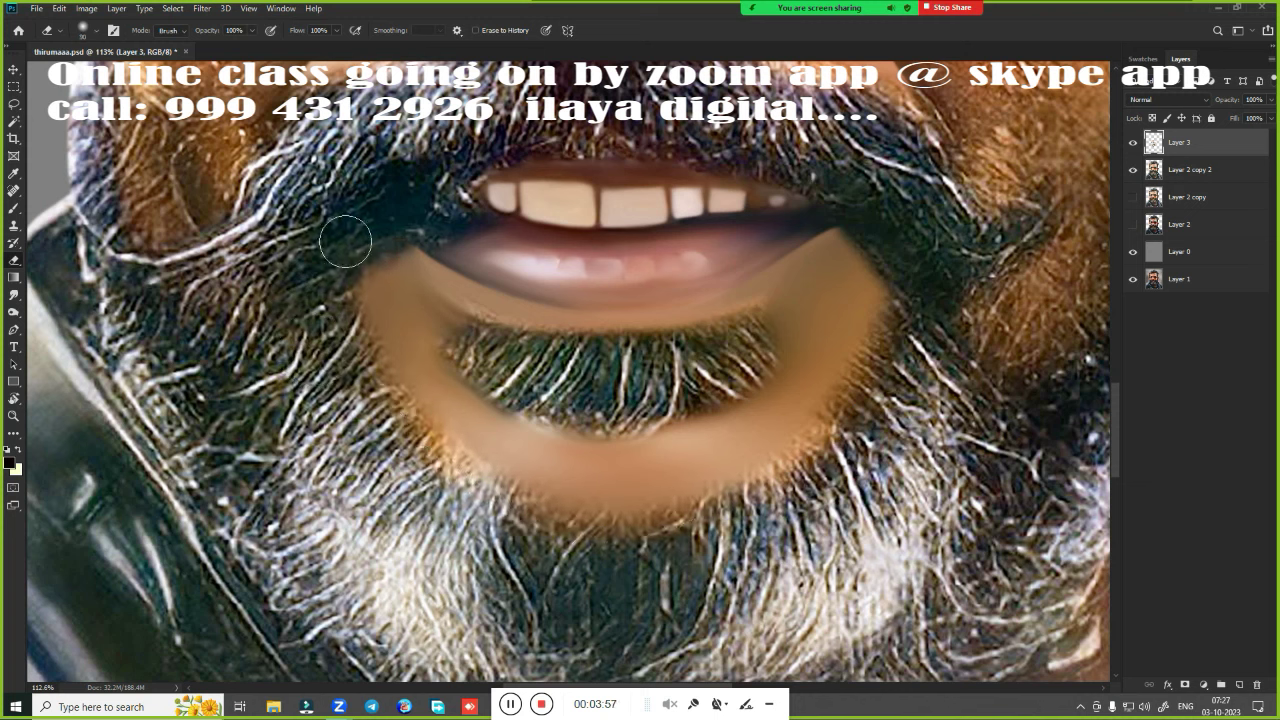
mouse_move(450, 318)
mouse_down()
mouse_move(470, 338)
mouse_move(684, 360)
mouse_move(716, 377)
mouse_move(591, 413)
mouse_move(650, 424)
mouse_up()
drag(503, 513, 752, 524)
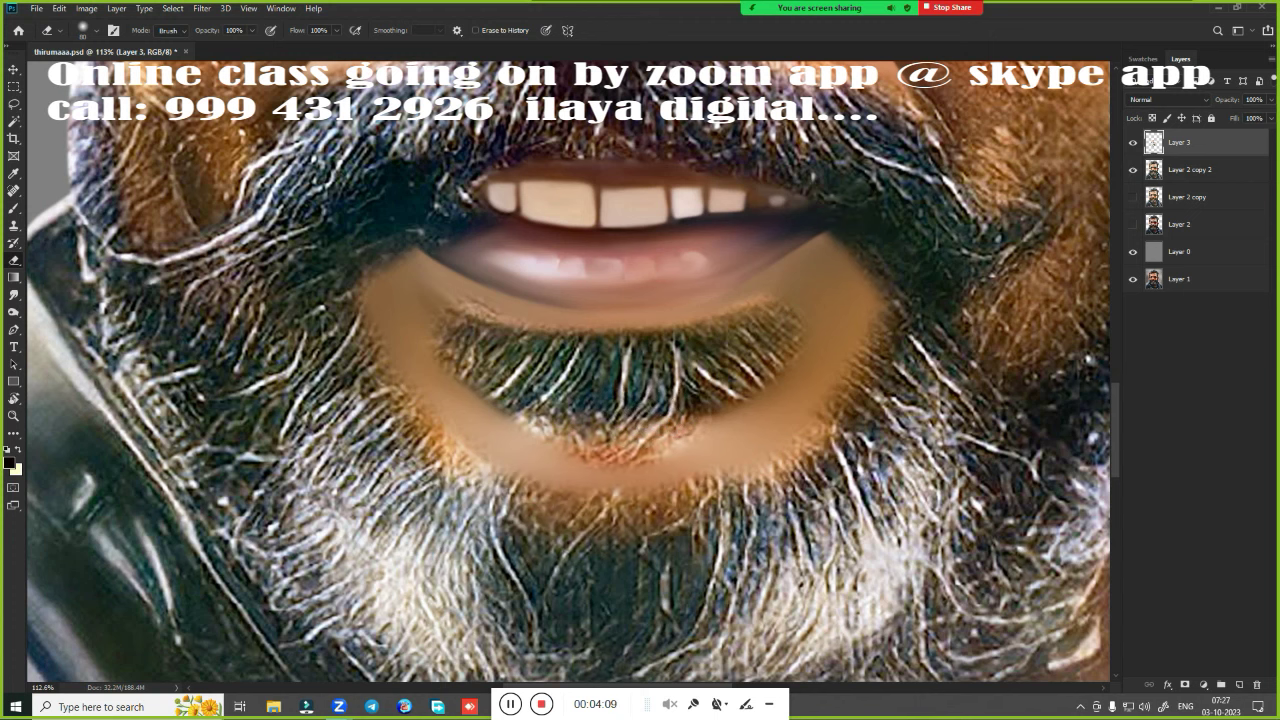
Zoom in on the forehead between the eyebrows and switch to the Smudge tool
scroll(898, 417, down, 5)
scroll(870, 395, up, 2)
scroll(830, 375, up, 1)
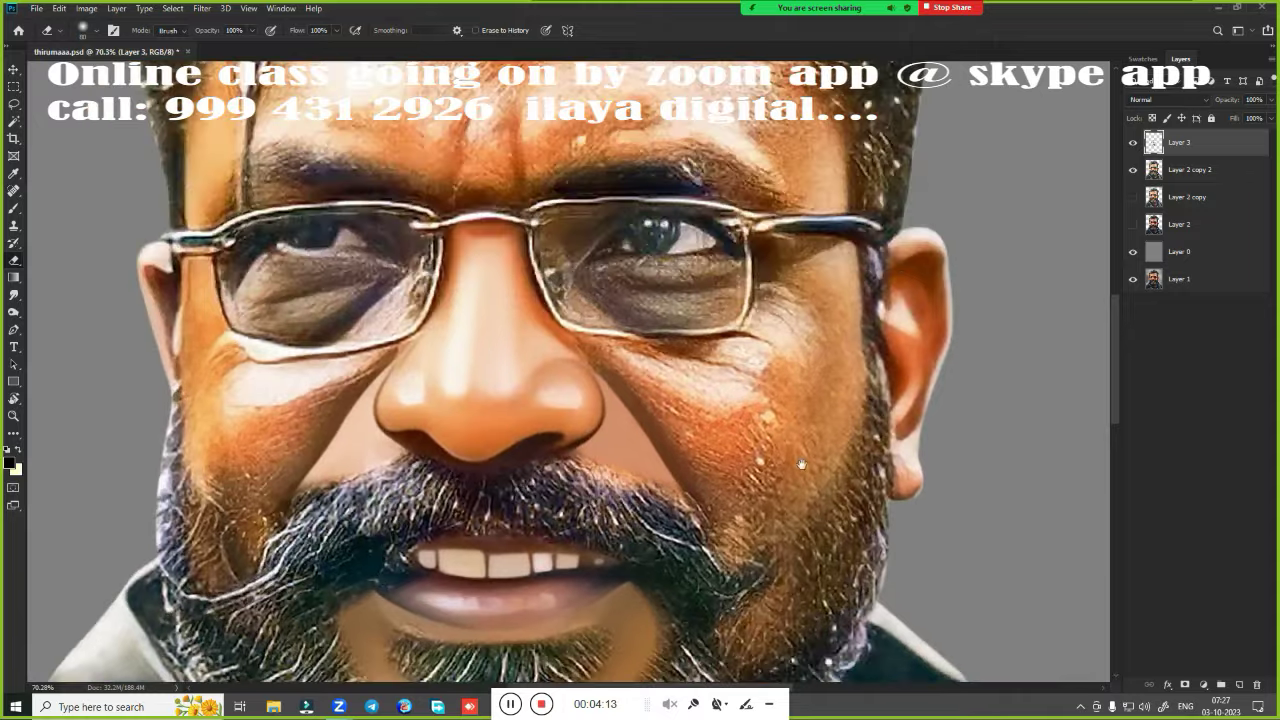
scroll(795, 350, up, 1)
scroll(749, 318, up, 1)
scroll(749, 318, down, 3)
scroll(750, 310, up, 1)
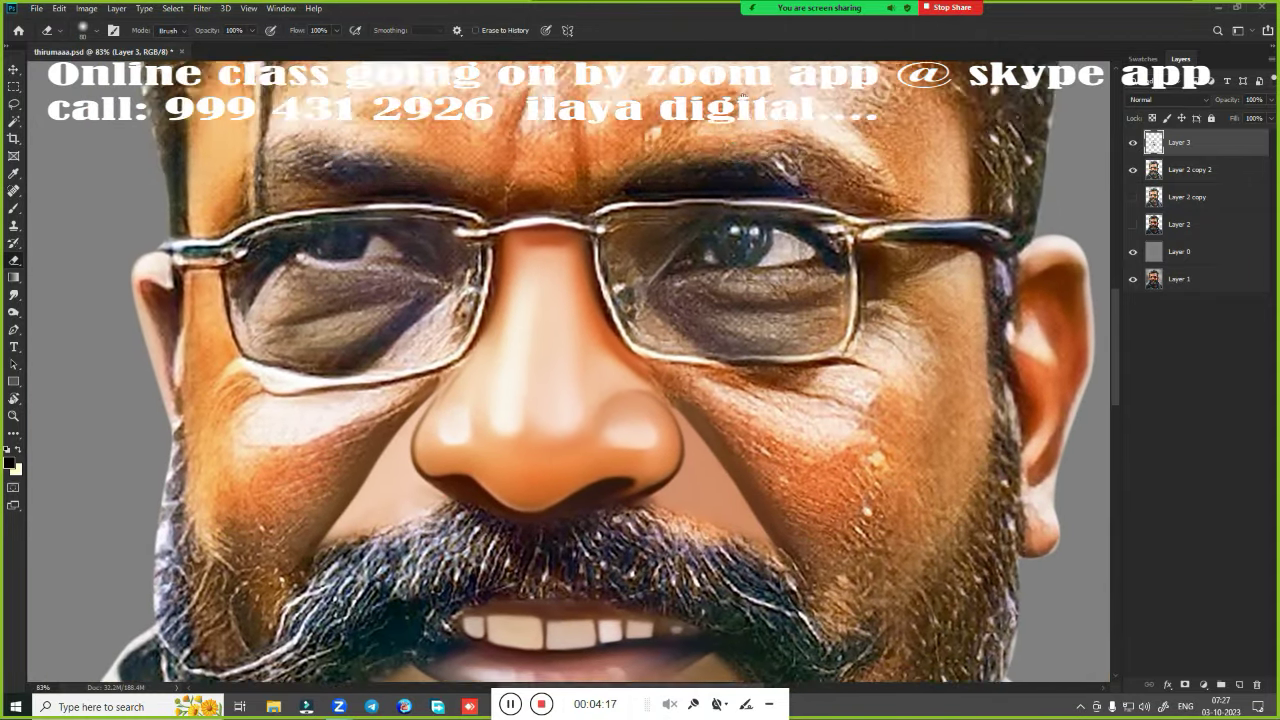
scroll(750, 305, up, 2)
scroll(751, 298, up, 1)
key(r)
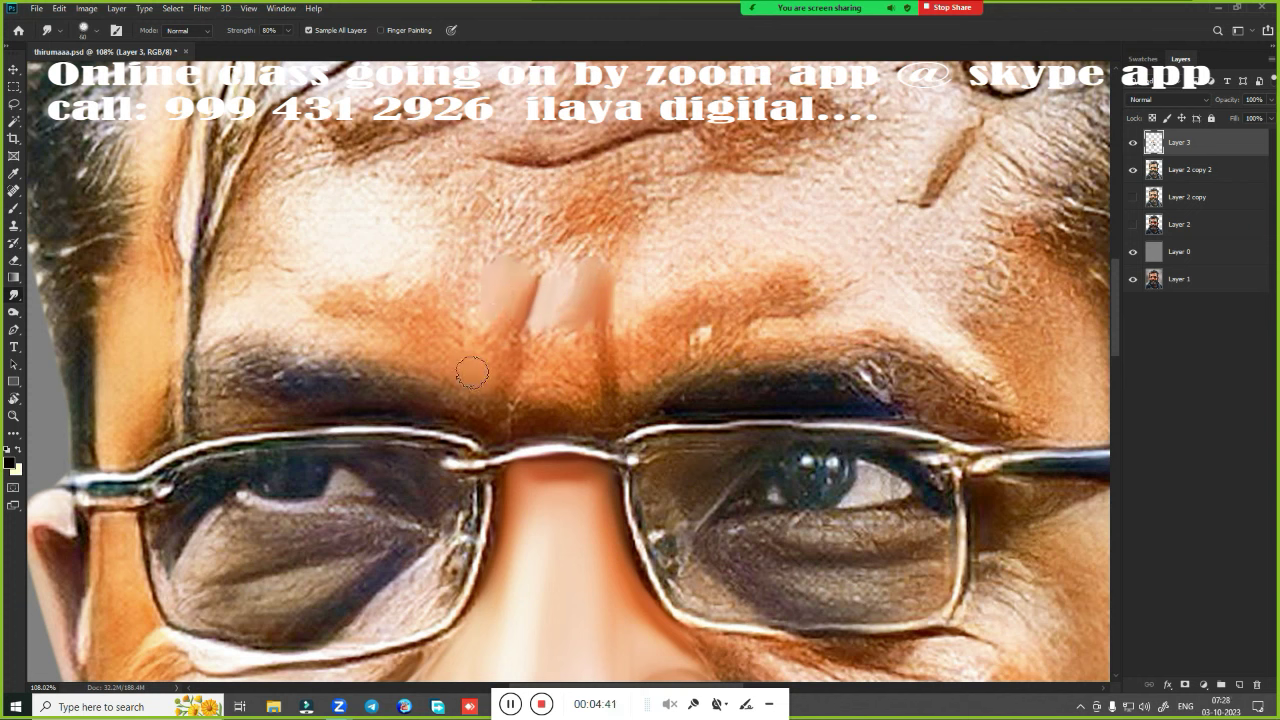
Smudge the pale patches between the eyebrows and the skin along both brows
drag(486, 325, 493, 363)
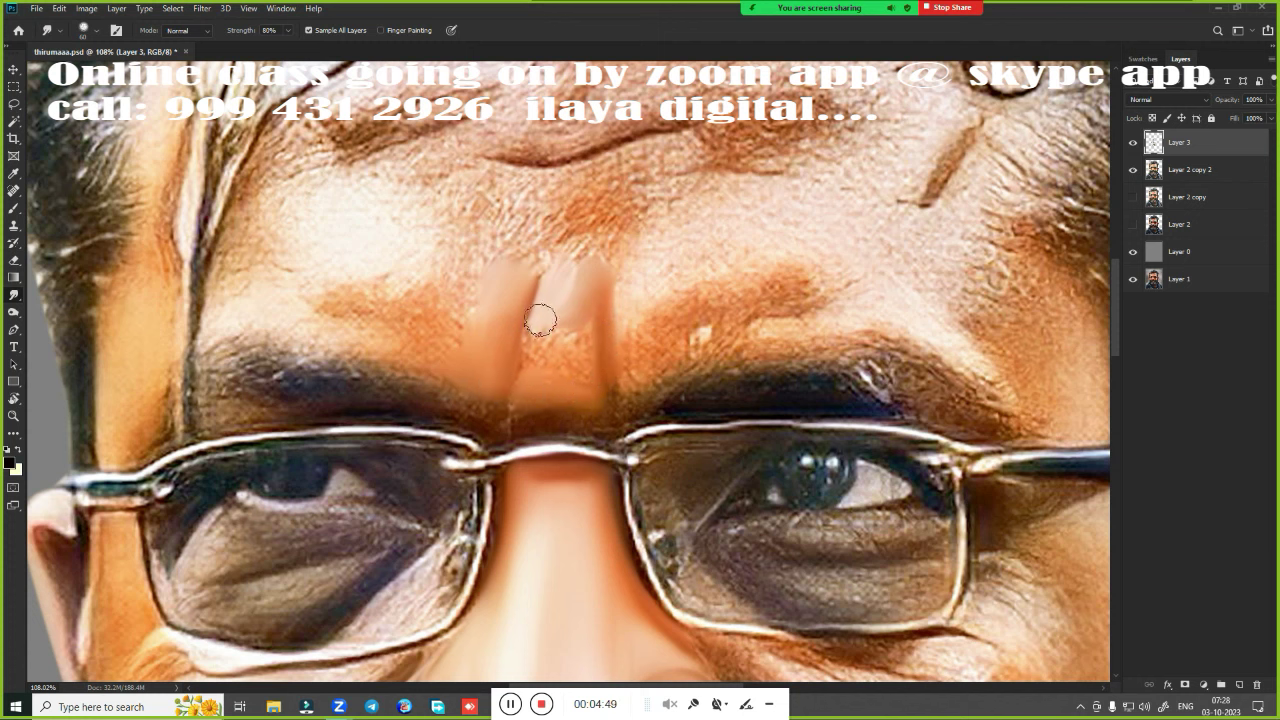
mouse_move(537, 320)
mouse_down()
mouse_move(537, 337)
mouse_move(587, 375)
mouse_up()
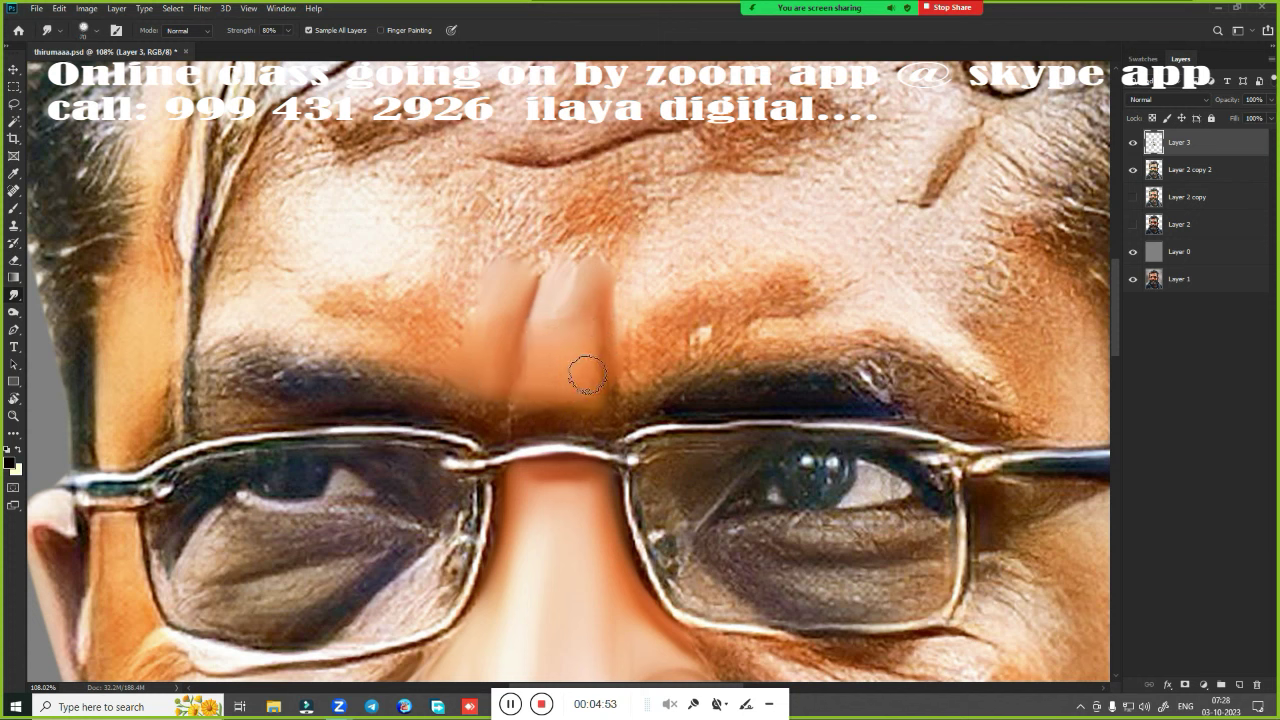
mouse_move(642, 337)
mouse_down()
mouse_move(758, 303)
mouse_move(732, 336)
mouse_up()
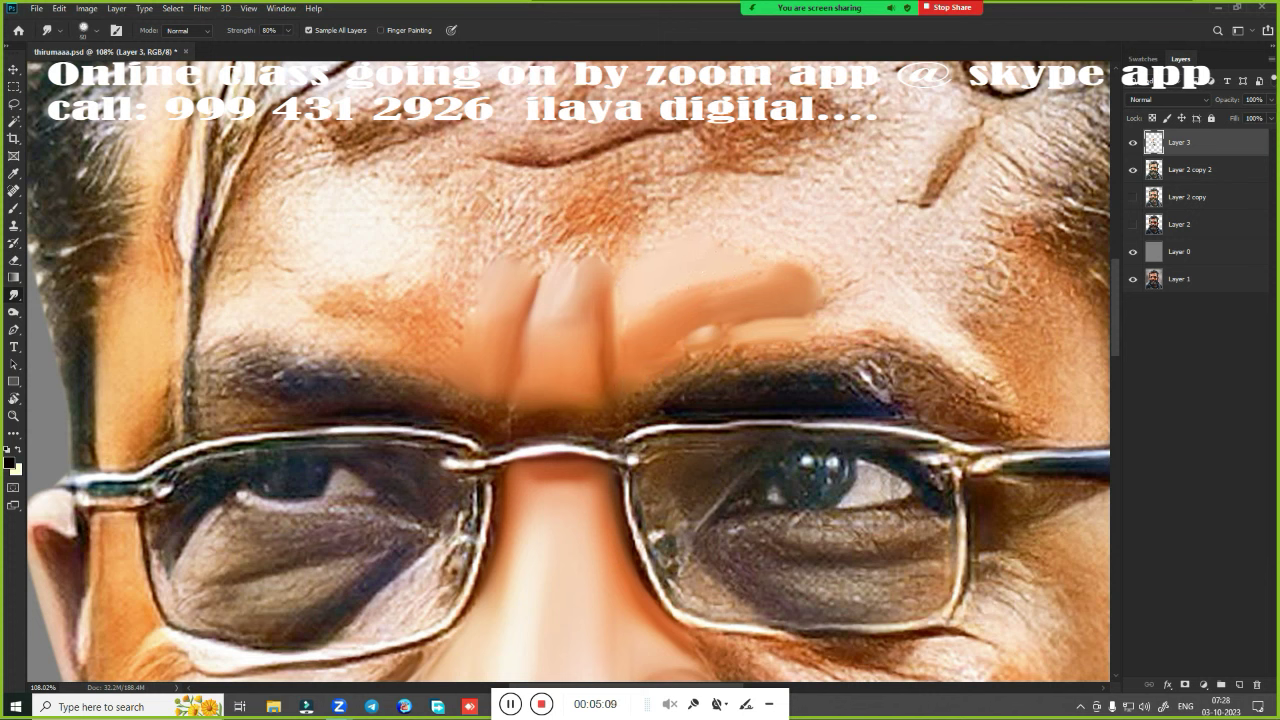
mouse_move(316, 300)
mouse_down()
mouse_move(414, 303)
mouse_move(410, 332)
mouse_move(437, 346)
mouse_move(457, 271)
mouse_move(467, 297)
mouse_up()
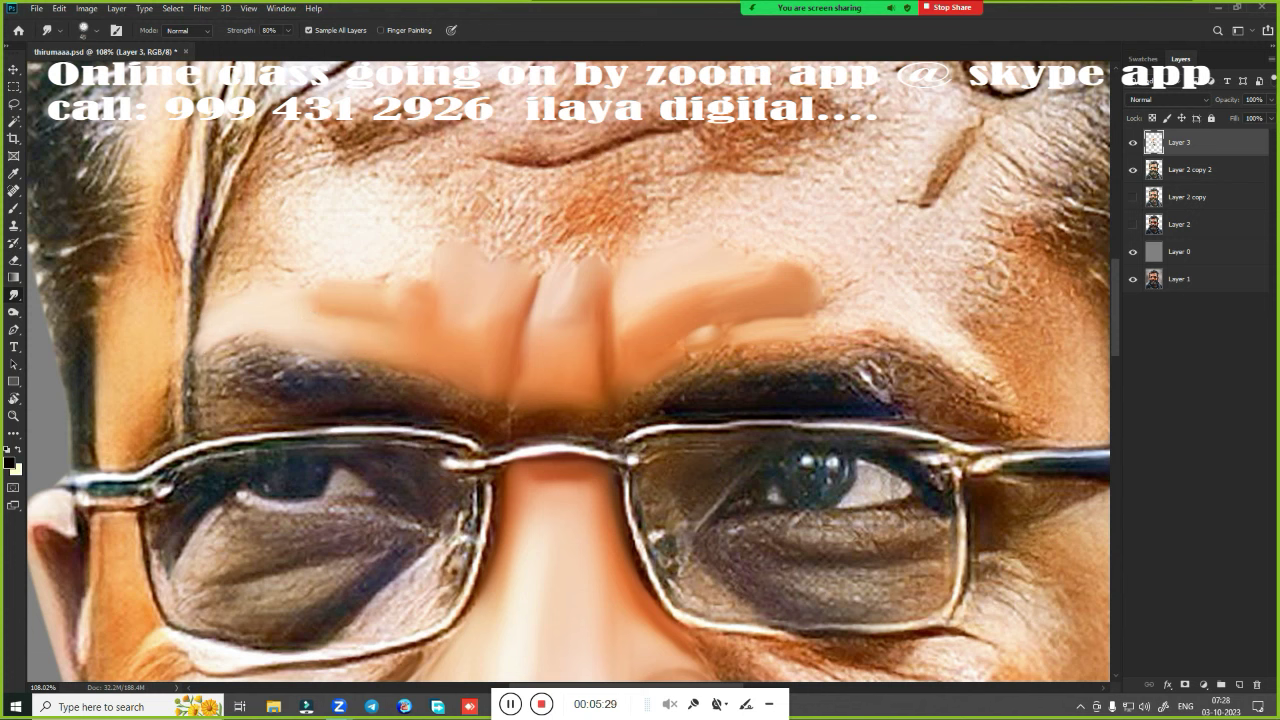
drag(248, 200, 223, 310)
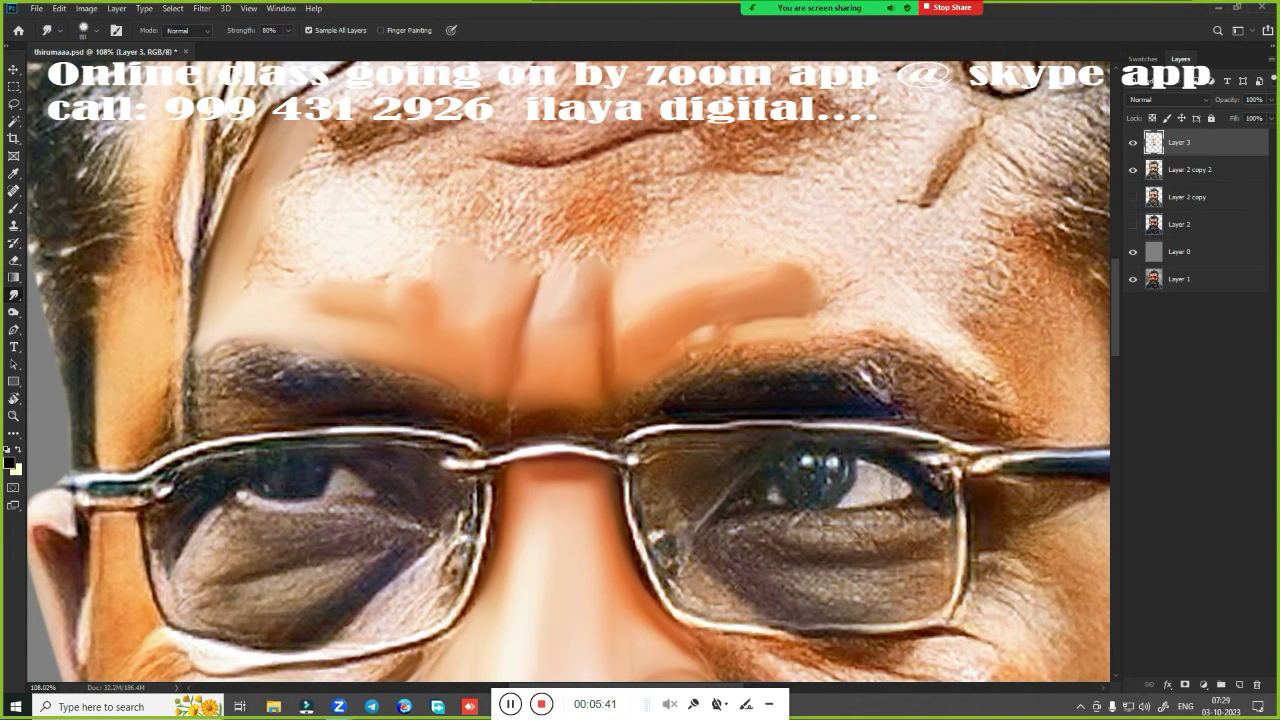
Smudge the forehead skin near the hairline and the reddish brow texture smooth
drag(200, 240, 400, 300)
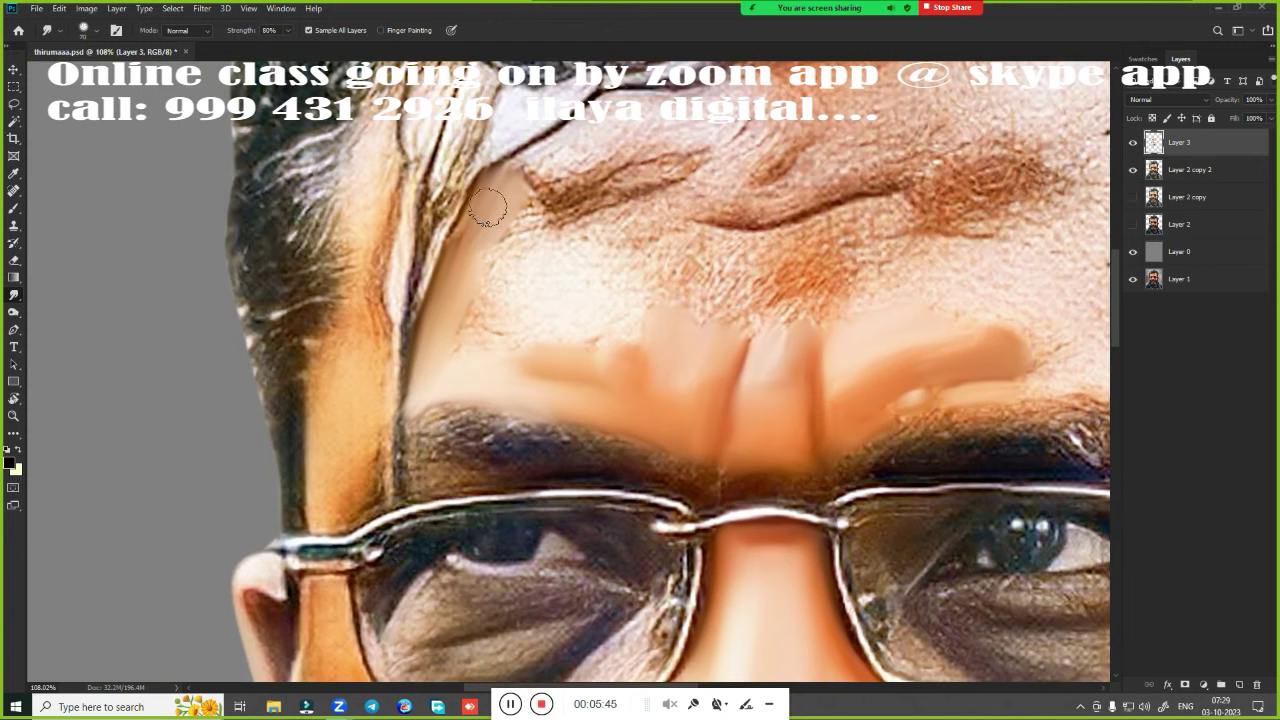
drag(487, 208, 473, 229)
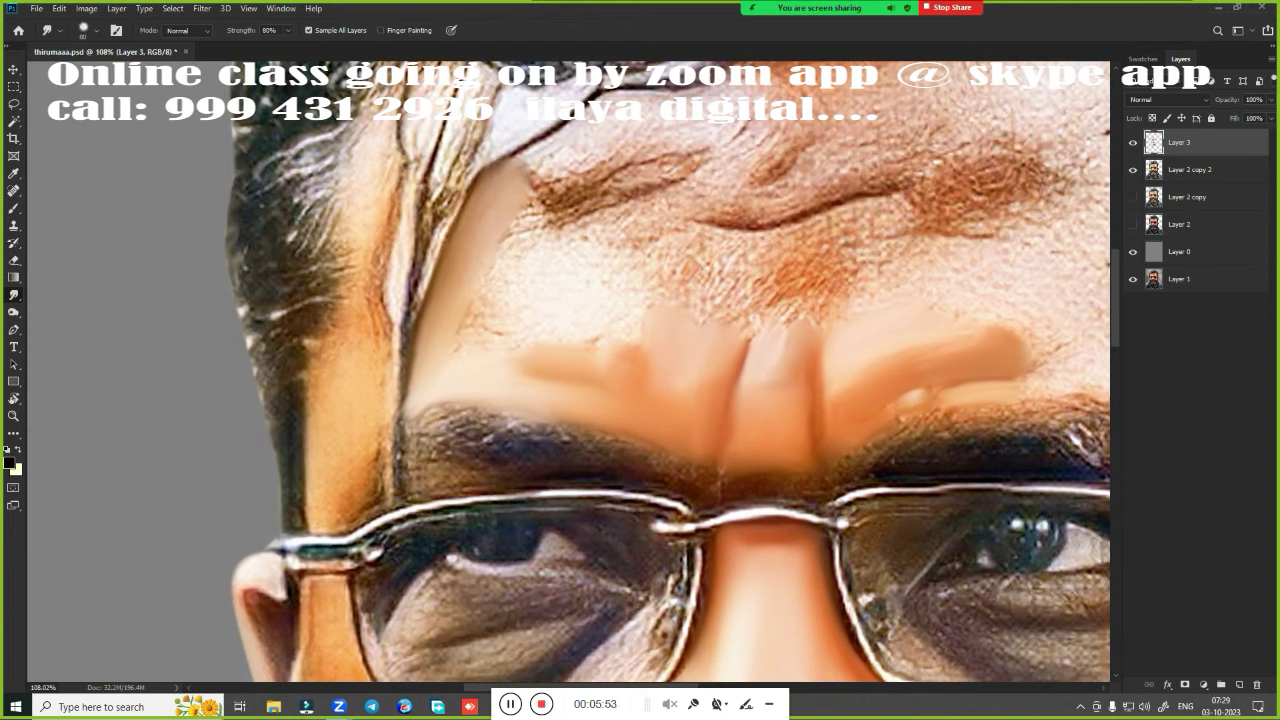
mouse_move(515, 222)
mouse_down()
mouse_move(558, 268)
mouse_move(491, 300)
mouse_move(514, 243)
mouse_up()
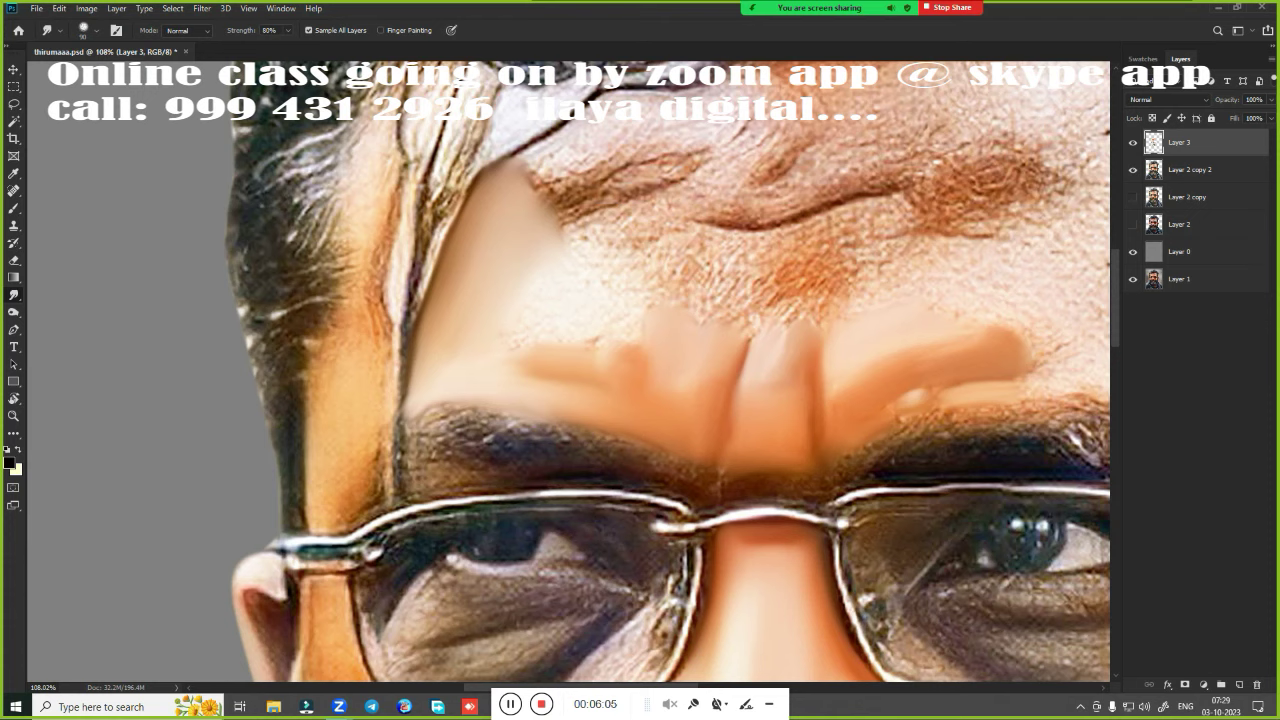
mouse_move(575, 250)
mouse_down()
mouse_move(620, 230)
mouse_move(723, 266)
mouse_move(665, 280)
mouse_move(709, 251)
mouse_move(825, 250)
mouse_move(786, 251)
mouse_move(886, 217)
mouse_up()
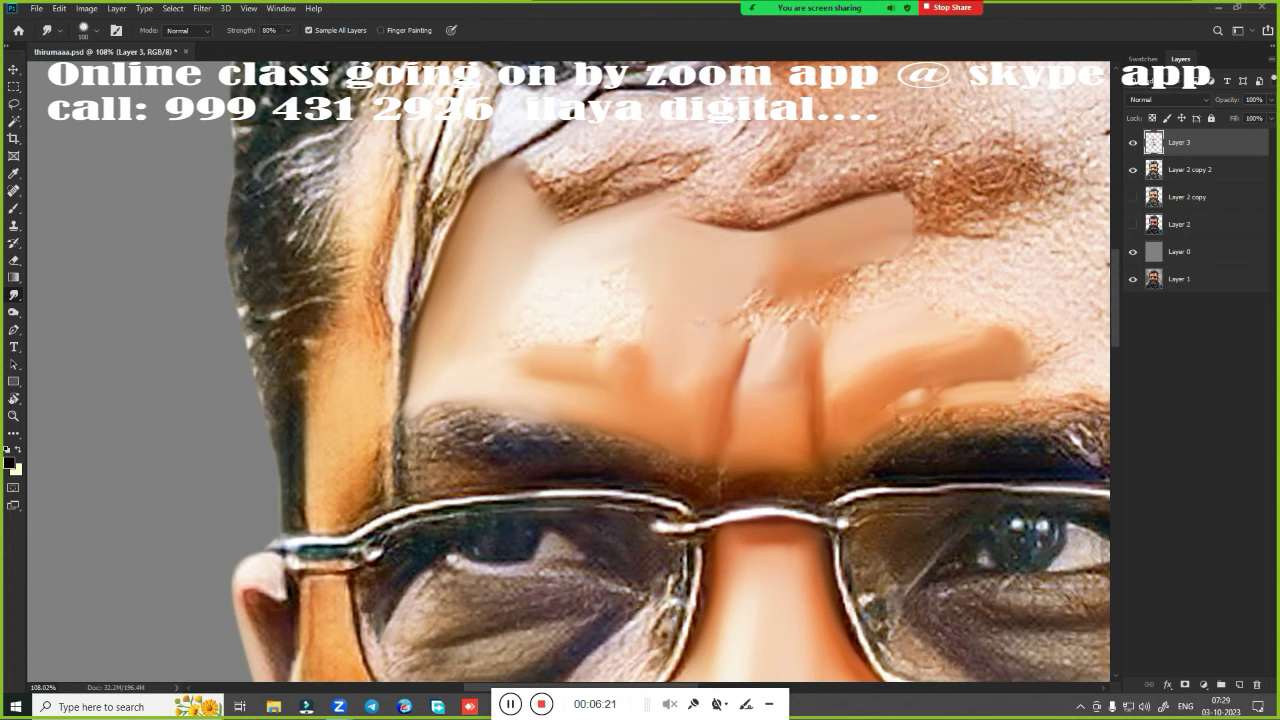
mouse_move(709, 255)
mouse_down()
mouse_move(781, 300)
mouse_move(814, 271)
mouse_move(786, 337)
mouse_move(697, 295)
mouse_up()
mouse_move(522, 332)
mouse_down()
mouse_move(586, 286)
mouse_move(608, 332)
mouse_up()
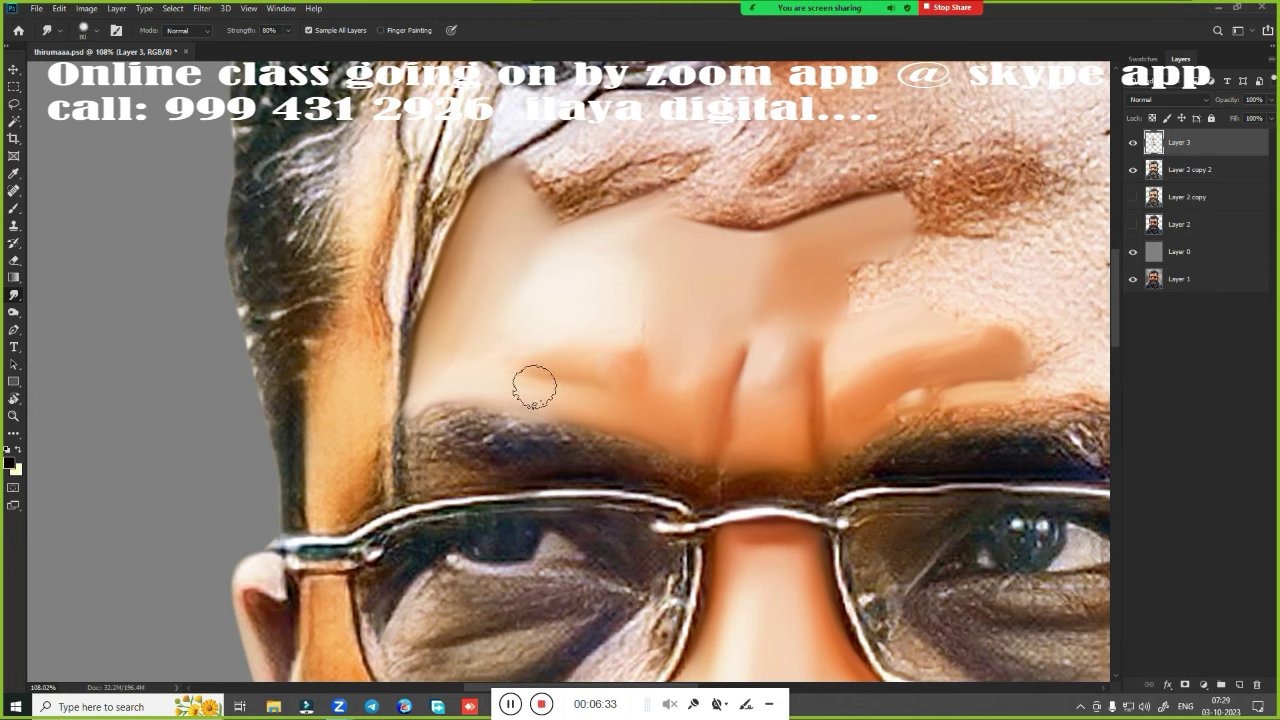
drag(534, 387, 496, 365)
mouse_move(840, 150)
mouse_down()
mouse_move(760, 205)
mouse_move(820, 189)
mouse_move(740, 215)
mouse_up()
mouse_move(790, 150)
mouse_down()
mouse_move(749, 137)
mouse_move(740, 175)
mouse_up()
mouse_move(590, 145)
mouse_down()
mouse_move(501, 188)
mouse_move(680, 105)
mouse_move(705, 125)
mouse_move(572, 197)
mouse_move(660, 160)
mouse_move(650, 185)
mouse_move(588, 205)
mouse_move(685, 155)
mouse_move(650, 125)
mouse_move(530, 167)
mouse_up()
Smudge the right eyebrow and its lower edge above the glasses into smooth skin
drag(724, 329, 474, 414)
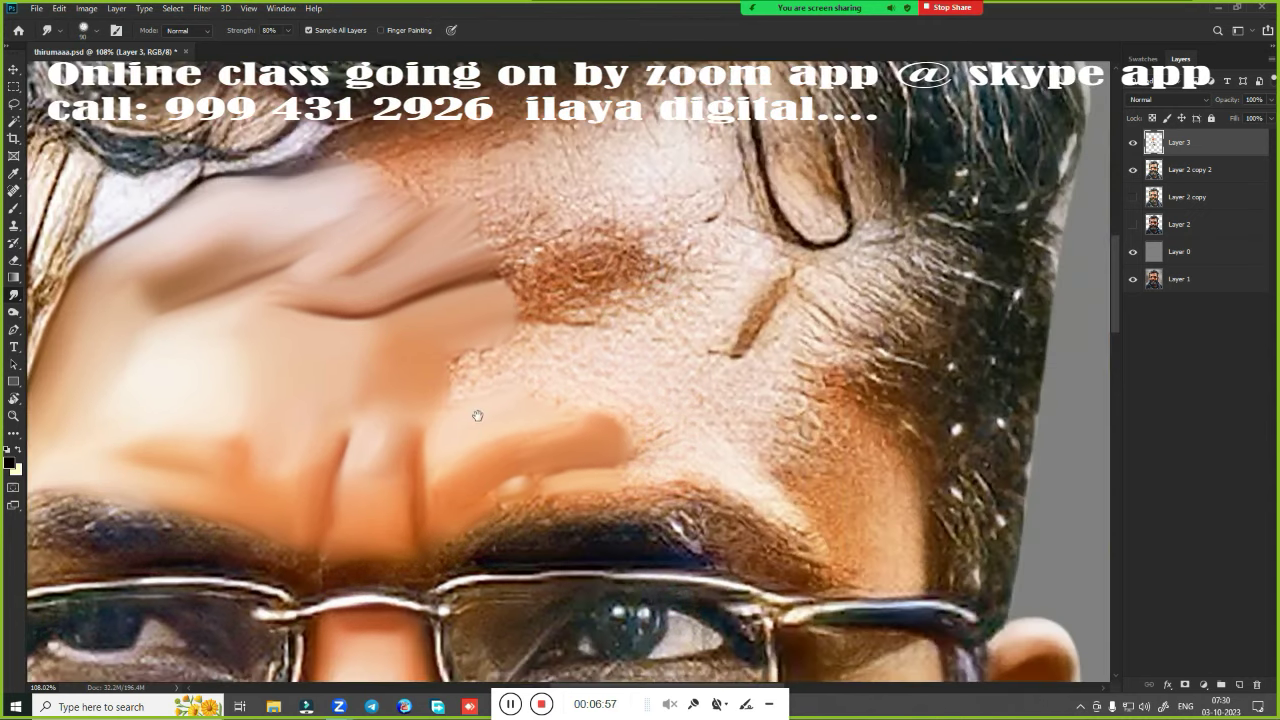
mouse_move(658, 458)
mouse_down()
mouse_move(634, 420)
mouse_move(731, 480)
mouse_move(830, 455)
mouse_move(819, 434)
mouse_move(837, 414)
mouse_move(829, 503)
mouse_move(823, 451)
mouse_move(900, 557)
mouse_move(837, 560)
mouse_move(865, 577)
mouse_up()
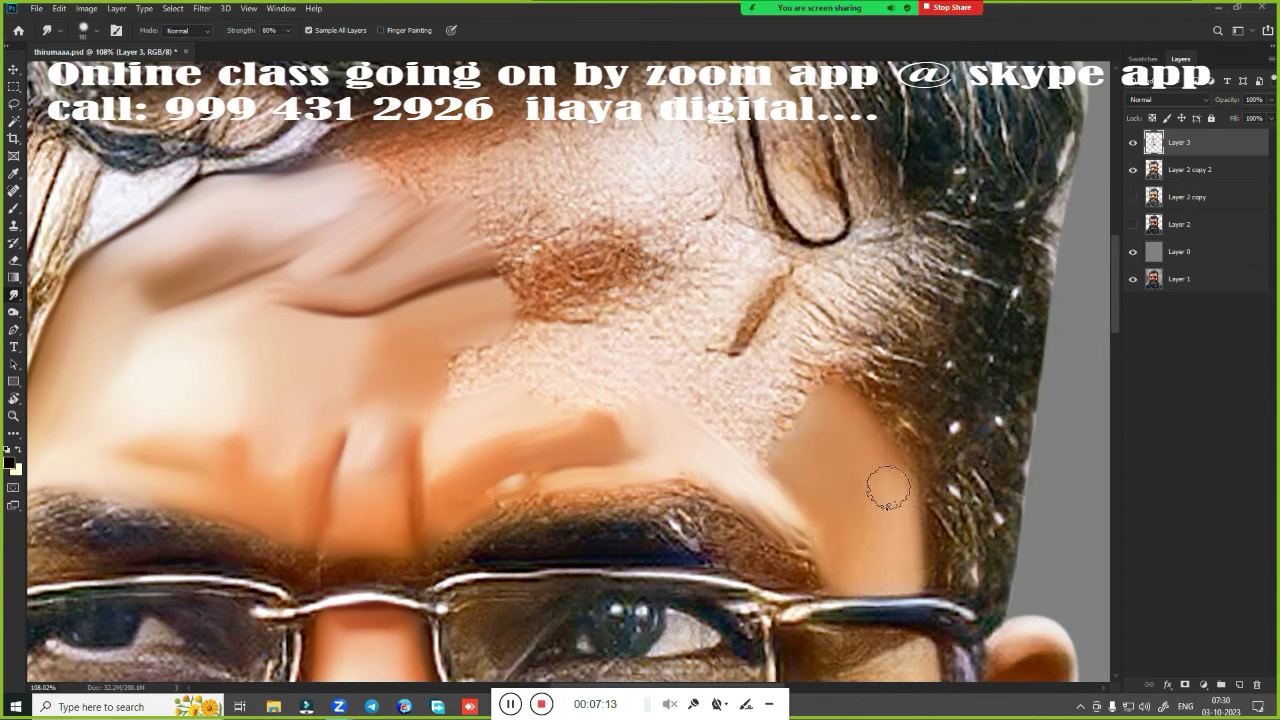
mouse_move(834, 396)
mouse_down()
mouse_move(823, 474)
mouse_move(762, 500)
mouse_move(737, 489)
mouse_move(813, 550)
mouse_up()
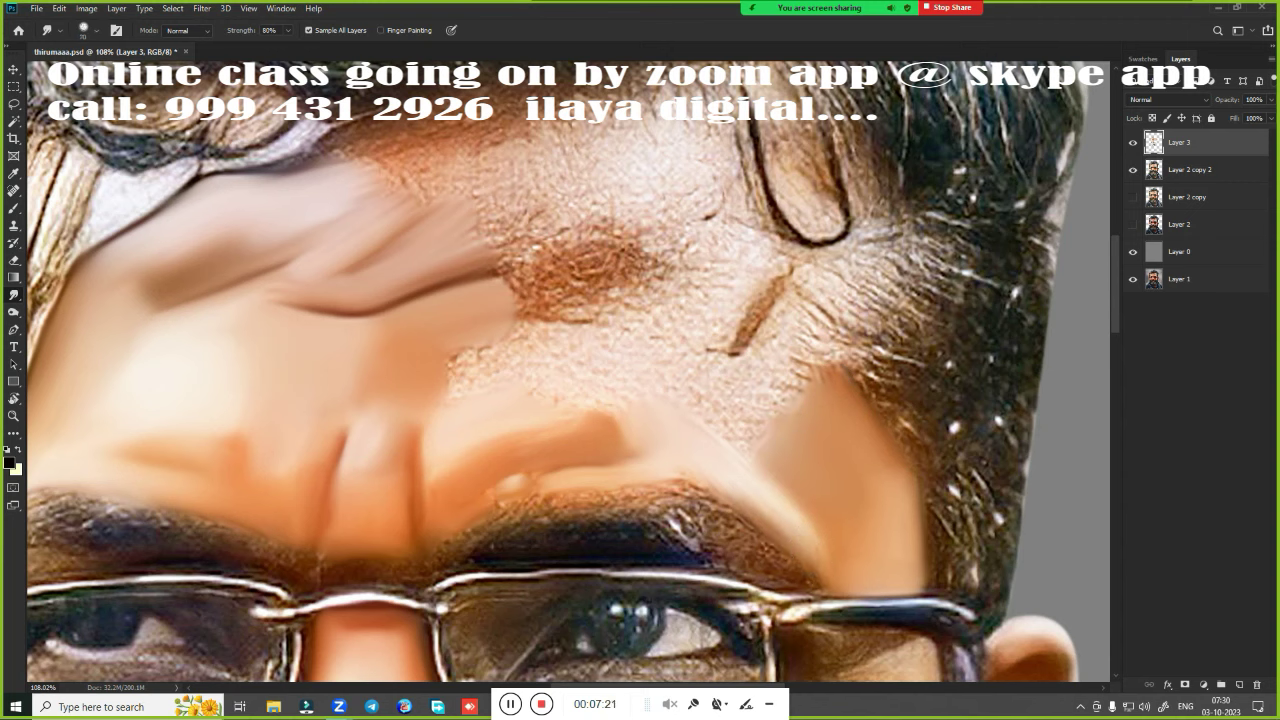
mouse_move(450, 540)
mouse_down()
mouse_move(455, 560)
mouse_move(550, 520)
mouse_move(510, 505)
mouse_move(517, 489)
mouse_move(443, 500)
mouse_move(584, 447)
mouse_up()
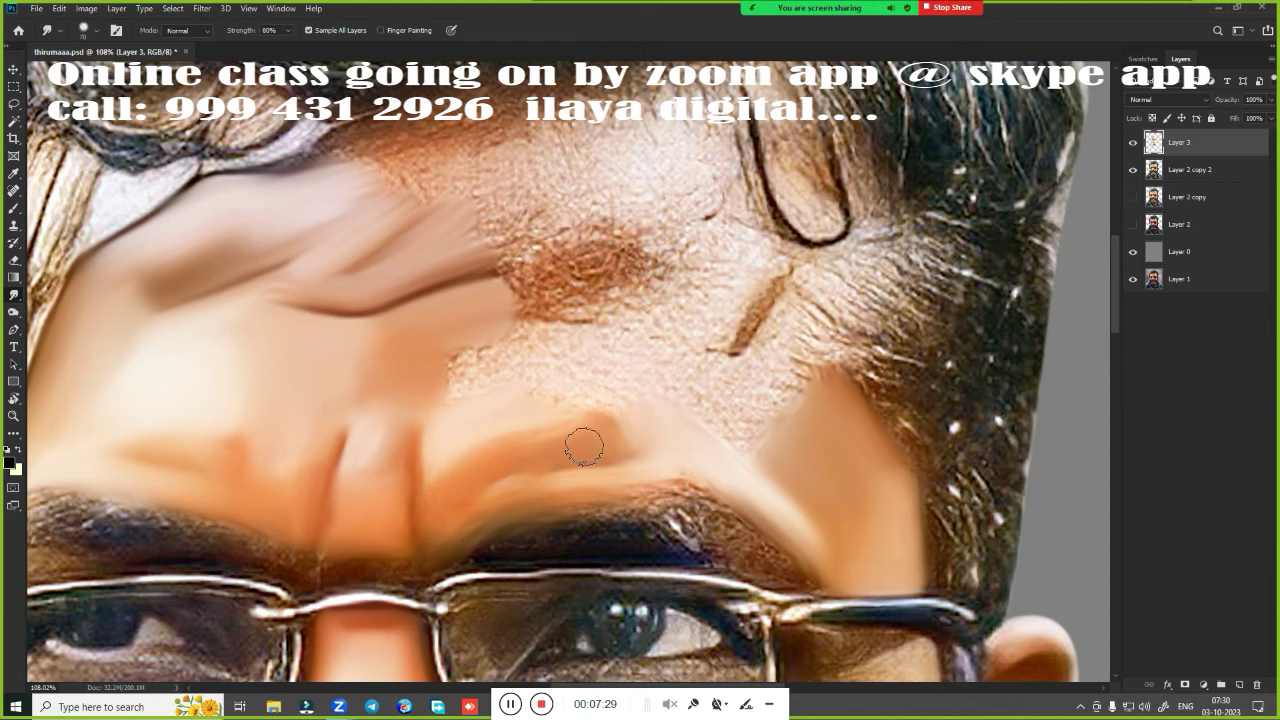
mouse_move(577, 508)
mouse_down()
mouse_move(700, 490)
mouse_move(743, 539)
mouse_up()
mouse_move(446, 572)
mouse_down()
mouse_move(663, 537)
mouse_move(651, 543)
mouse_move(799, 580)
mouse_move(614, 531)
mouse_move(689, 531)
mouse_move(741, 566)
mouse_move(783, 543)
mouse_move(840, 590)
mouse_up()
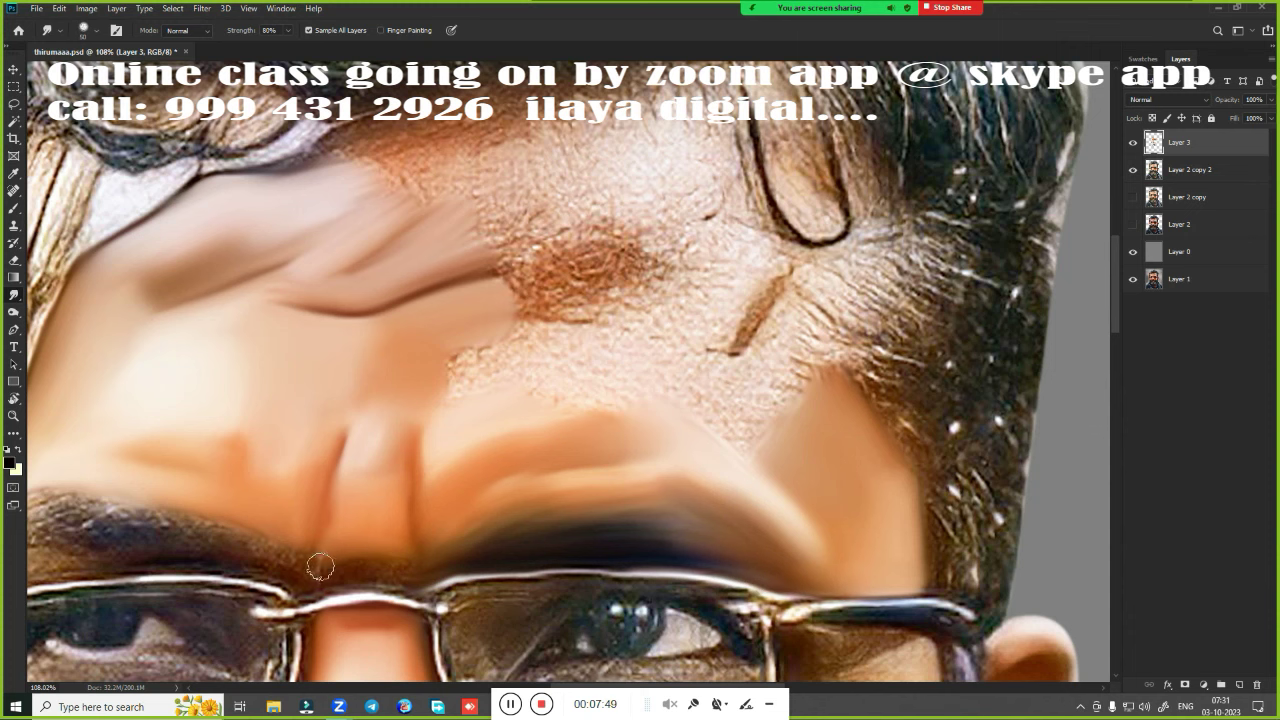
Smooth and lighten the skin between the eyebrows and the right brow's outer end
drag(590, 510, 780, 320)
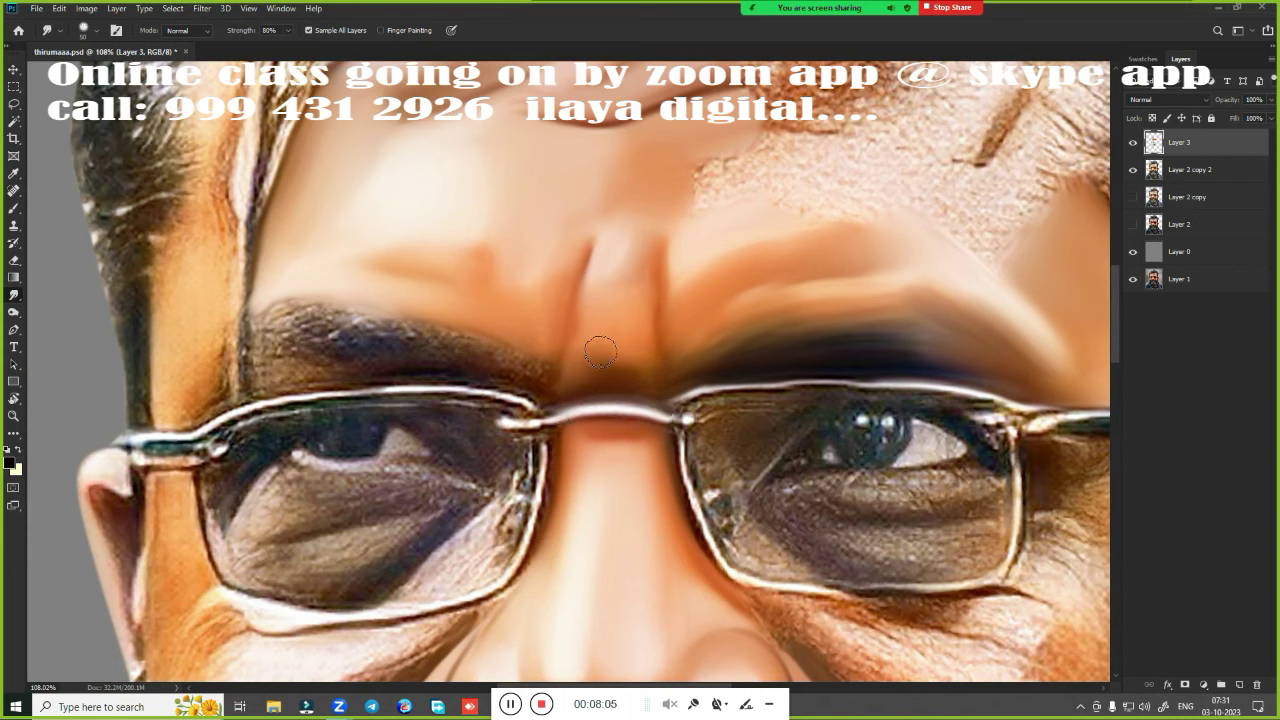
drag(600, 352, 643, 379)
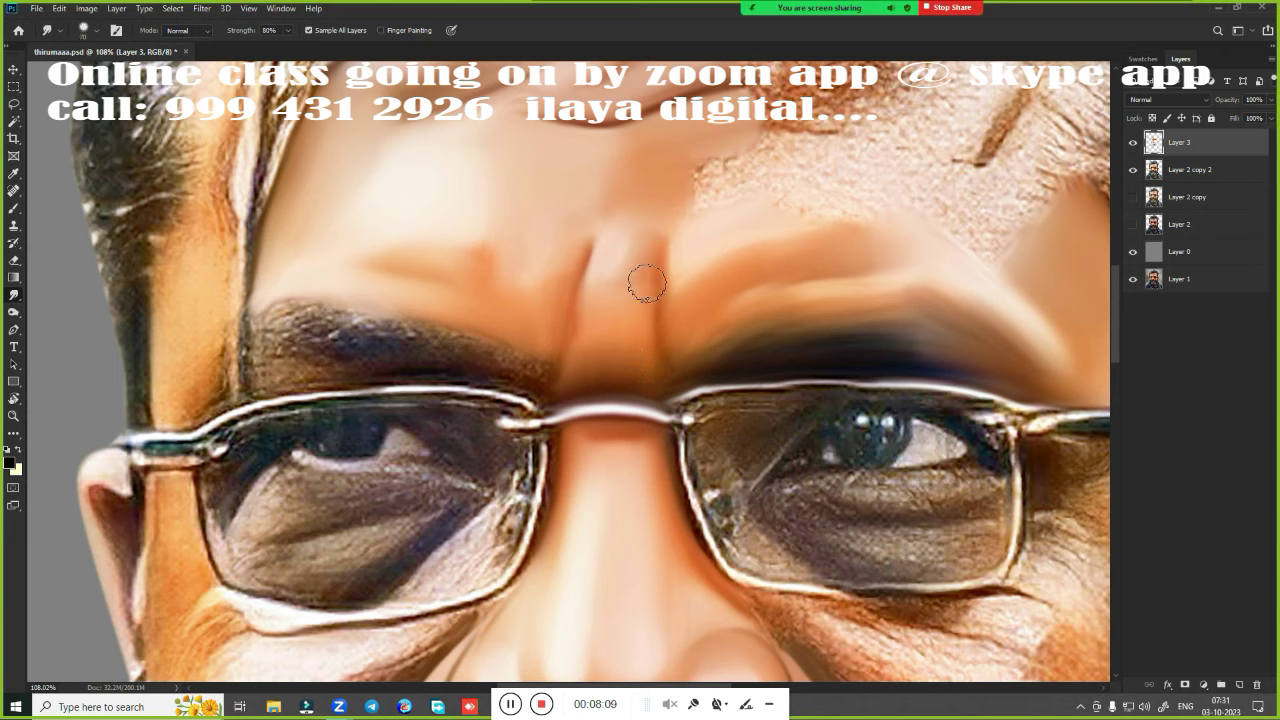
drag(617, 246, 606, 265)
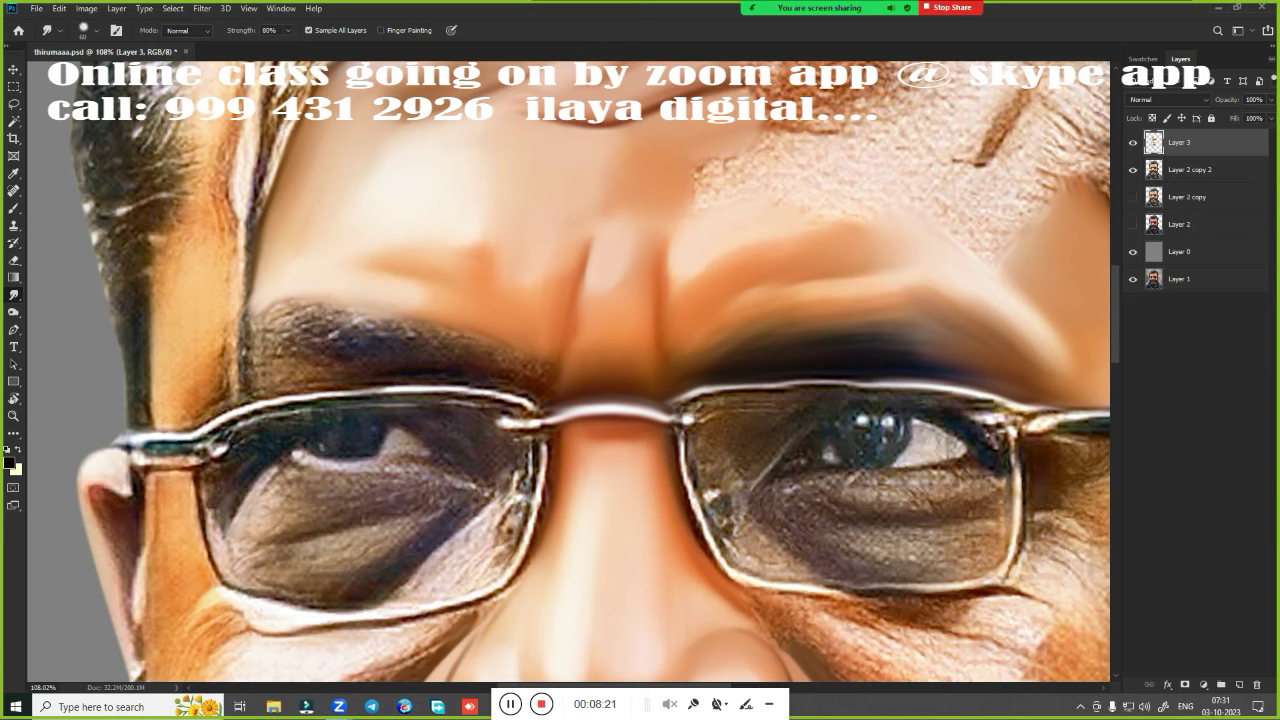
drag(990, 315, 1044, 343)
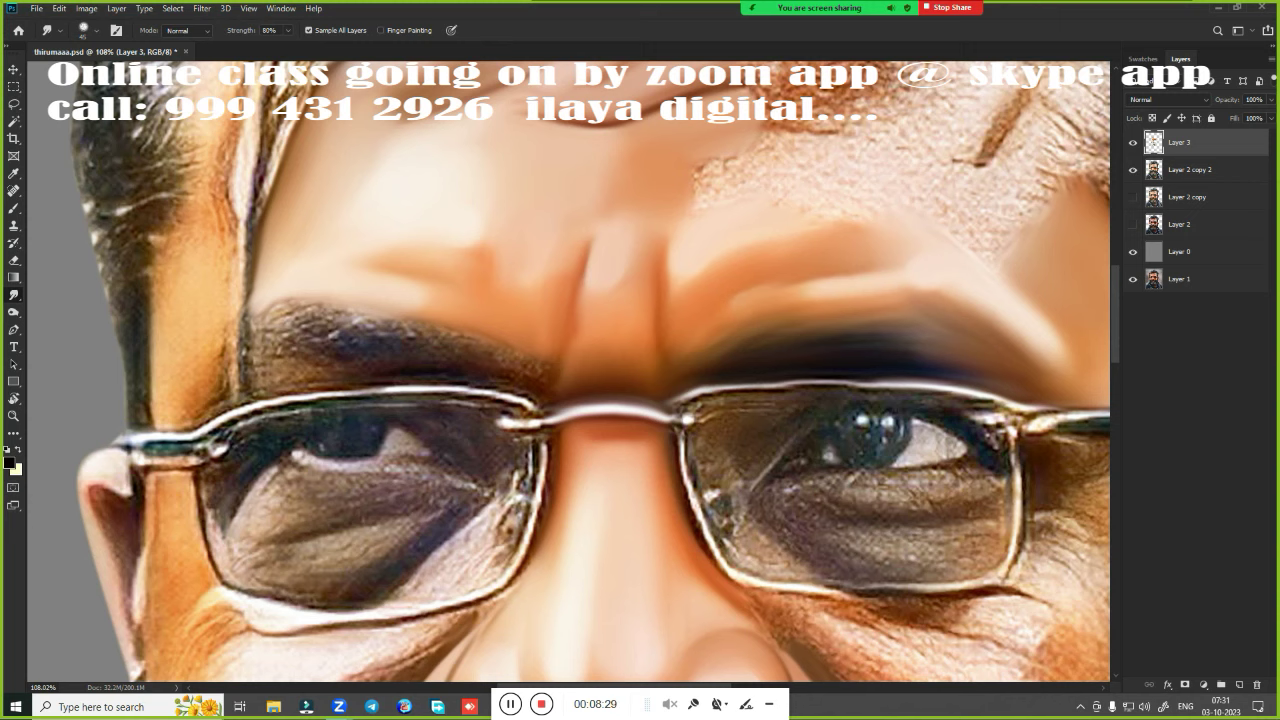
drag(520, 251, 523, 262)
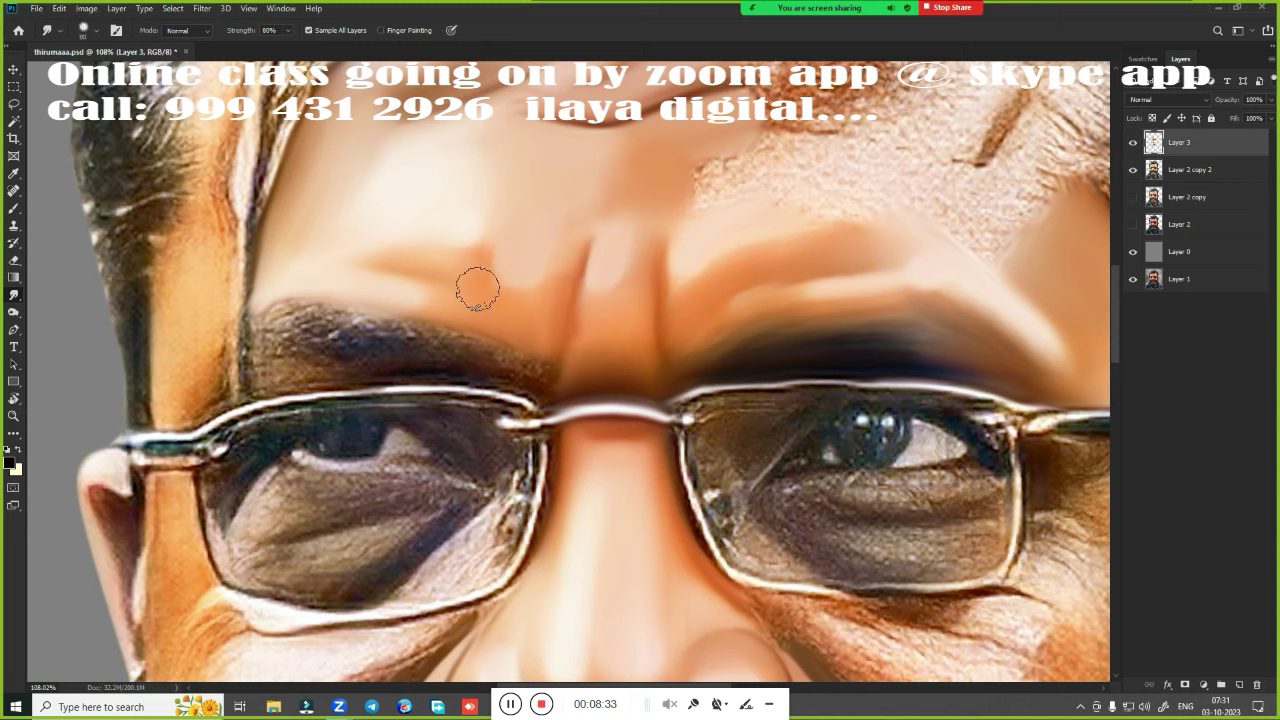
Smudge away the forehead wrinkle, brown diagonal streak and textured patch
scroll(730, 407, down, 5)
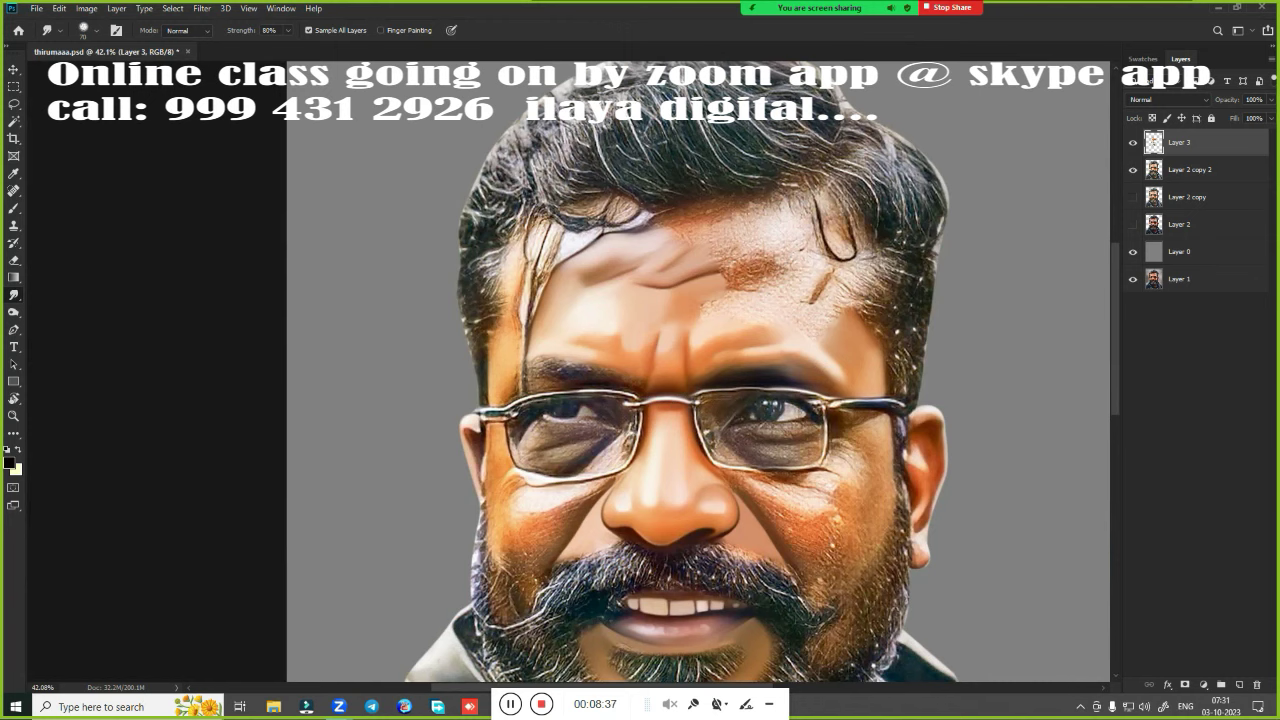
scroll(624, 368, up, 3)
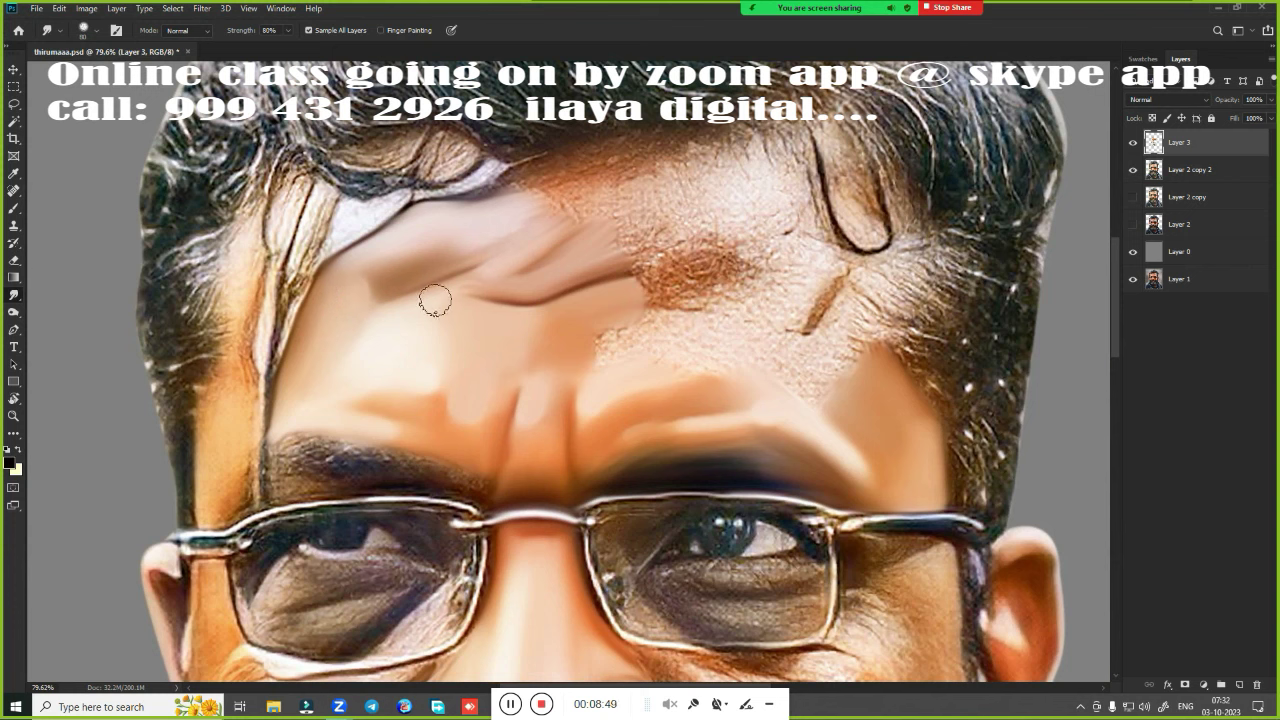
drag(435, 302, 508, 288)
mouse_move(540, 190)
mouse_down()
mouse_move(508, 209)
mouse_move(600, 185)
mouse_move(674, 194)
mouse_move(725, 170)
mouse_move(771, 177)
mouse_move(677, 177)
mouse_move(657, 206)
mouse_move(772, 180)
mouse_move(629, 223)
mouse_move(591, 214)
mouse_move(686, 177)
mouse_move(695, 205)
mouse_move(529, 251)
mouse_move(500, 276)
mouse_move(579, 192)
mouse_up()
mouse_move(795, 258)
mouse_down()
mouse_move(809, 277)
mouse_move(785, 325)
mouse_move(830, 300)
mouse_move(843, 337)
mouse_move(817, 389)
mouse_up()
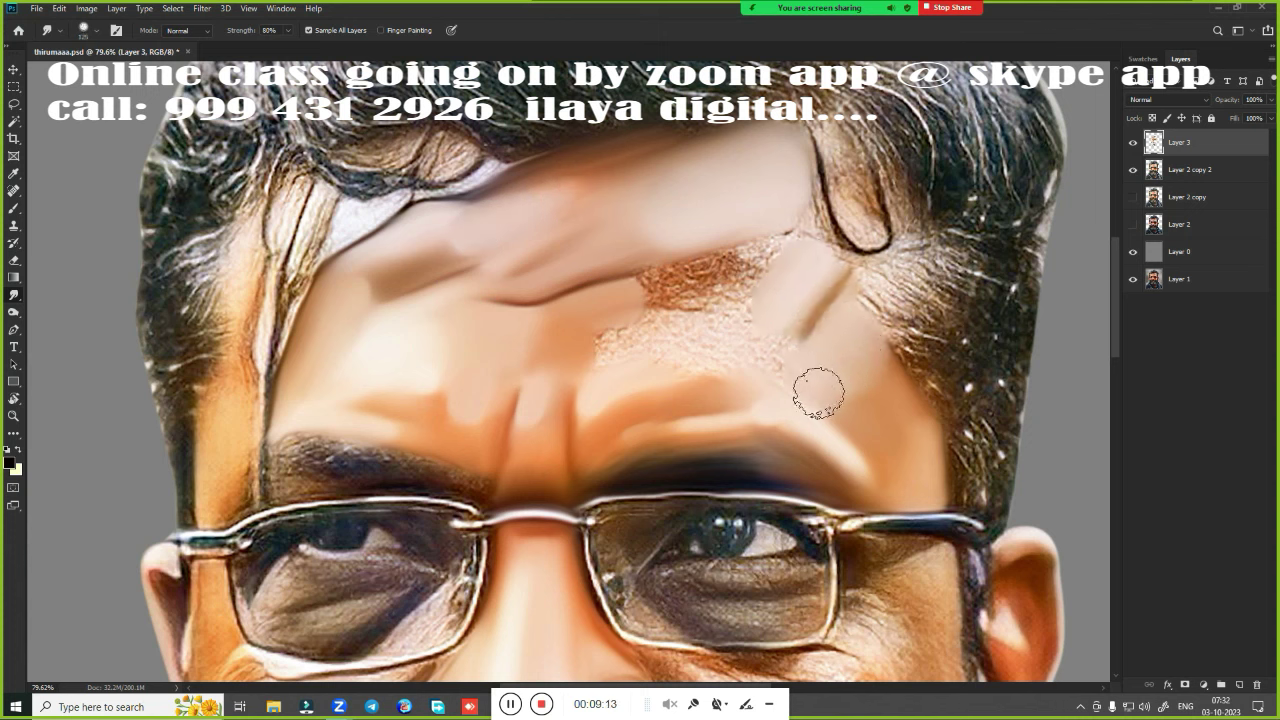
mouse_move(700, 340)
mouse_down()
mouse_move(643, 350)
mouse_move(711, 334)
mouse_move(760, 349)
mouse_move(720, 275)
mouse_move(644, 295)
mouse_up()
Resize the brush with [ and ] while blending the hair curl and hairline into skin
key(bracketright)
mouse_move(800, 230)
mouse_down()
mouse_move(789, 194)
mouse_move(743, 300)
mouse_move(672, 297)
mouse_up()
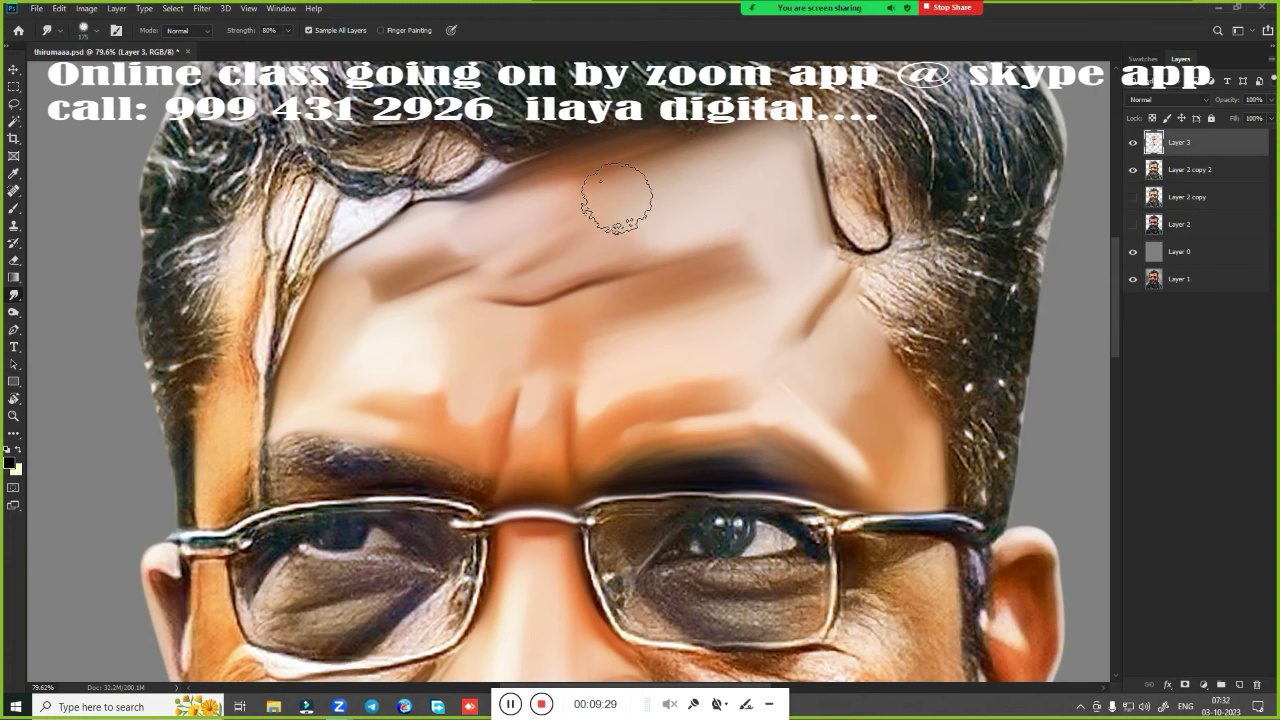
key(bracketright)
drag(895, 245, 891, 318)
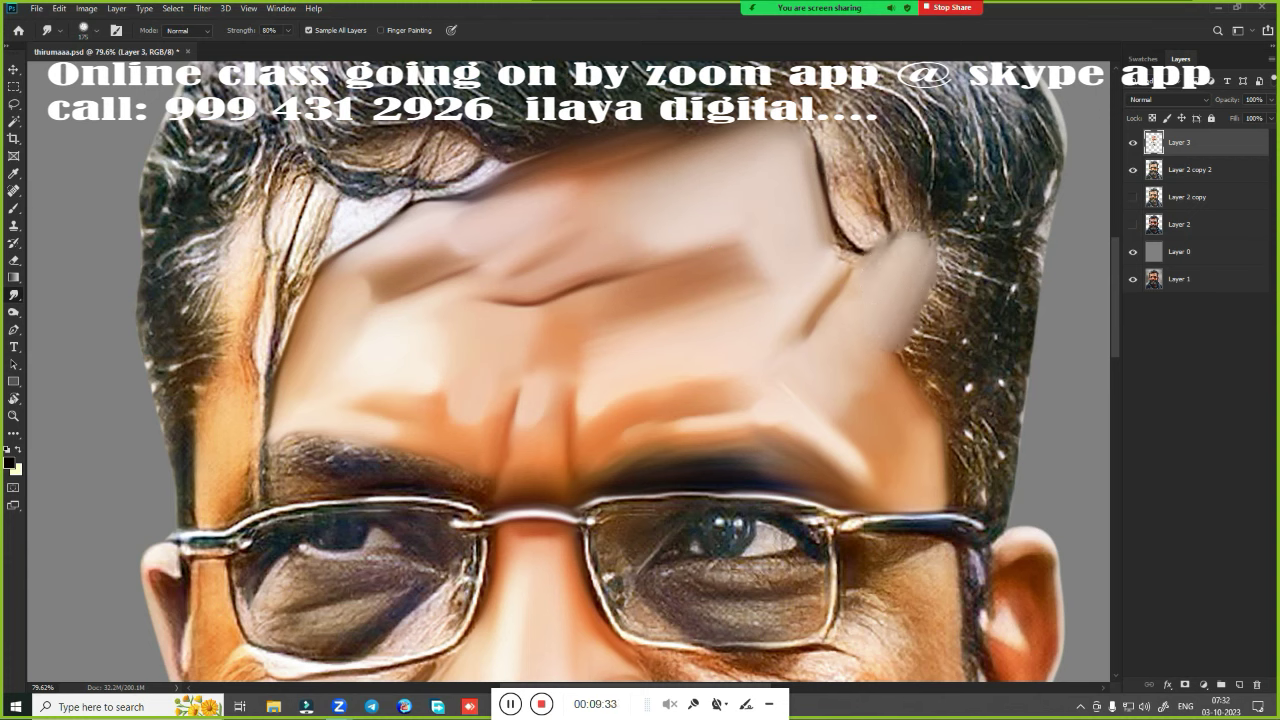
key(bracketleft)
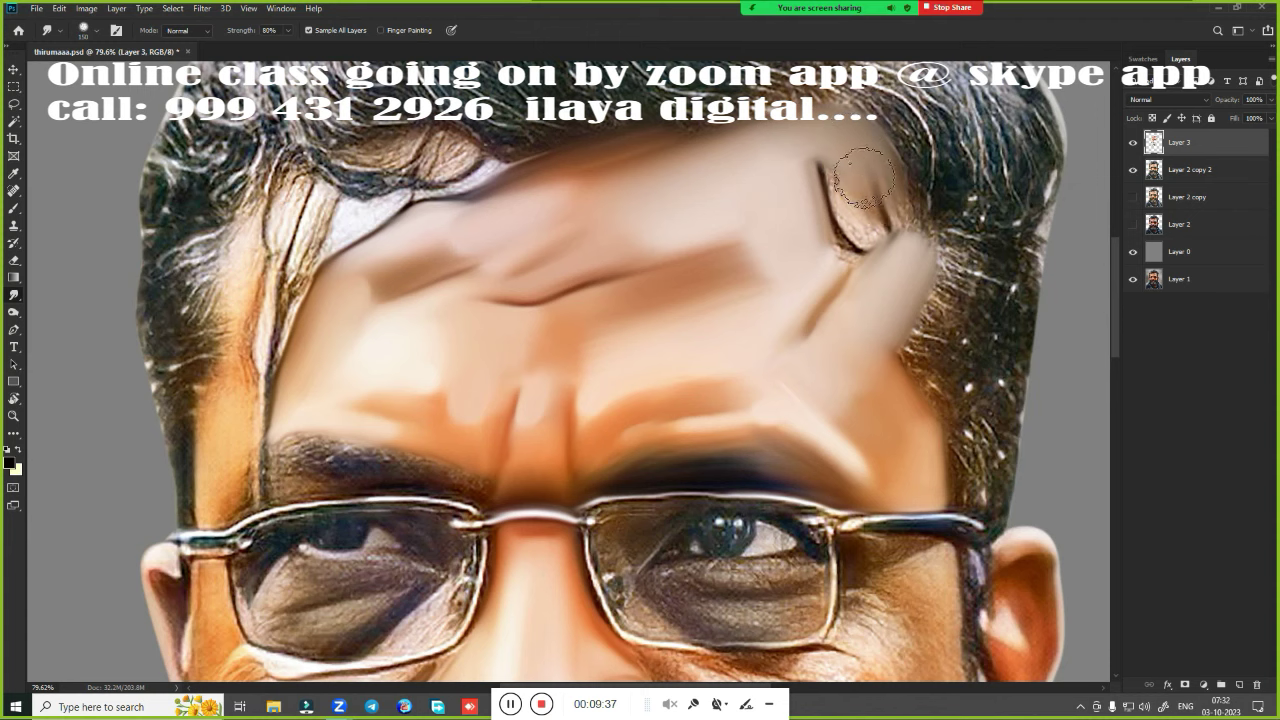
mouse_move(895, 240)
mouse_down()
mouse_move(868, 165)
mouse_move(829, 177)
mouse_move(834, 223)
mouse_move(857, 194)
mouse_move(880, 260)
mouse_up()
key(bracketright)
key(bracketright)
key(bracketleft)
key(bracketleft)
mouse_move(785, 186)
mouse_down()
mouse_move(709, 271)
mouse_move(814, 320)
mouse_up()
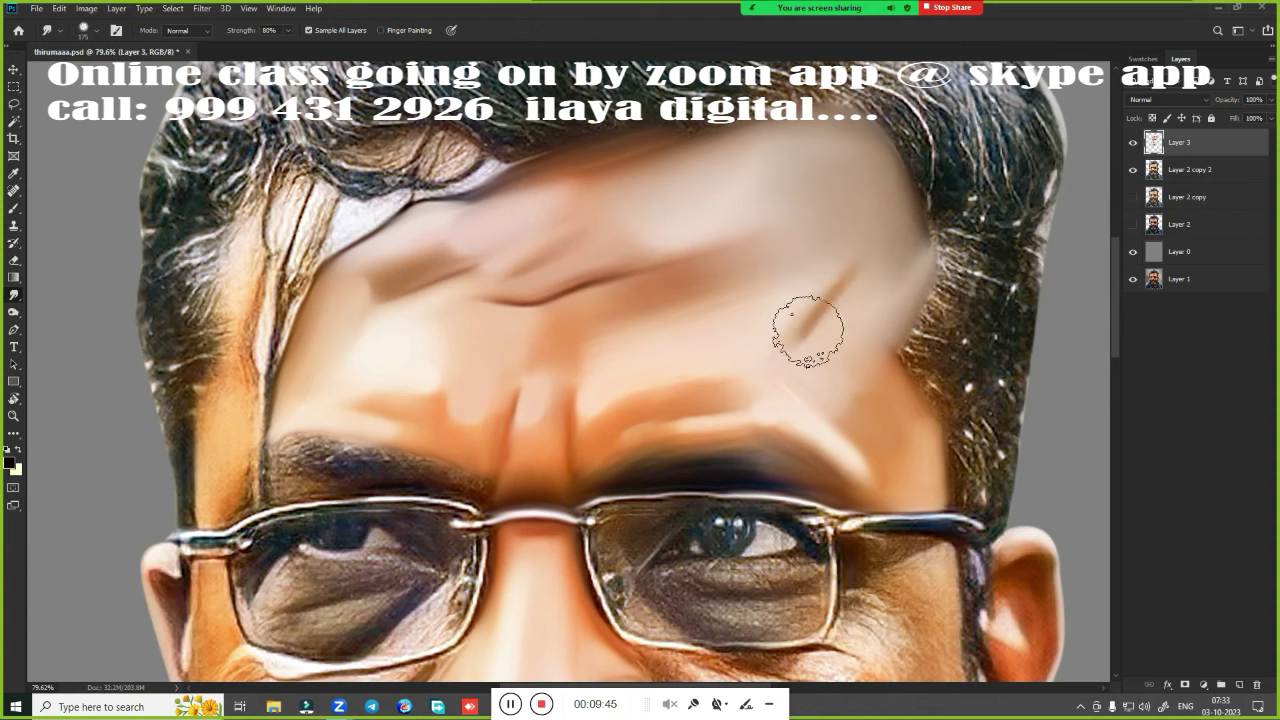
mouse_move(892, 244)
mouse_down()
mouse_move(900, 257)
mouse_move(911, 233)
mouse_up()
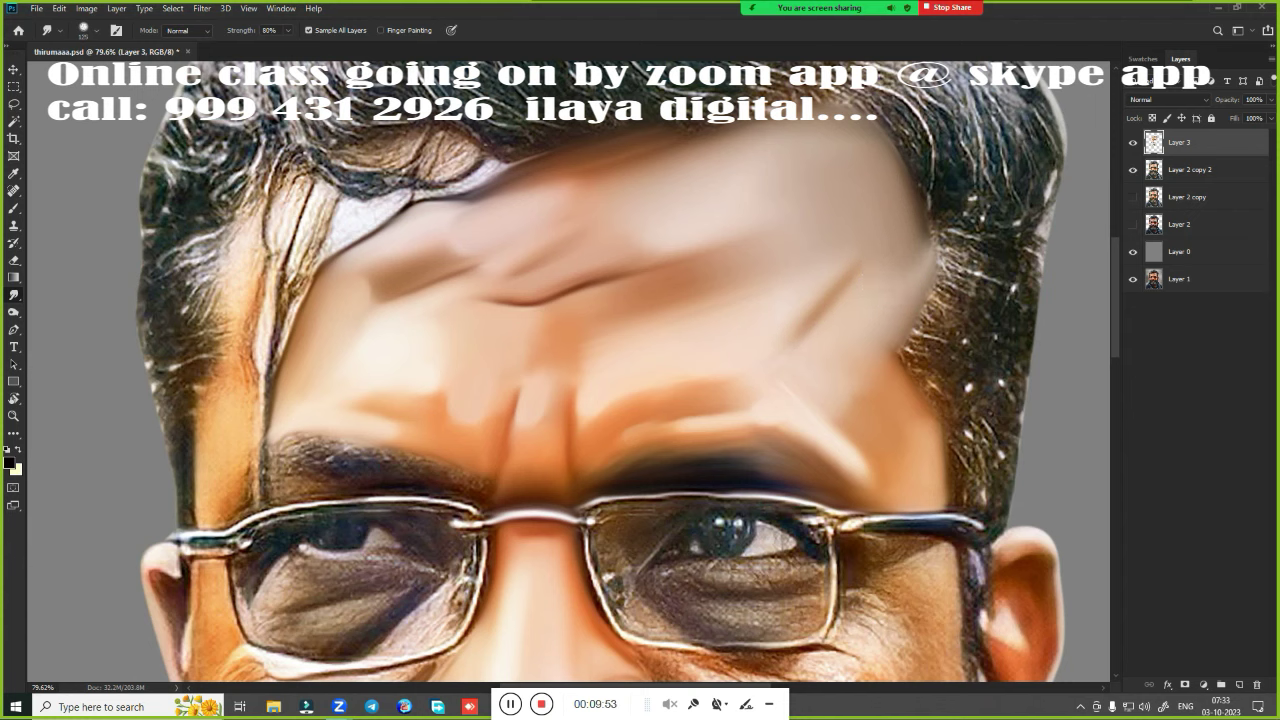
key(bracketleft)
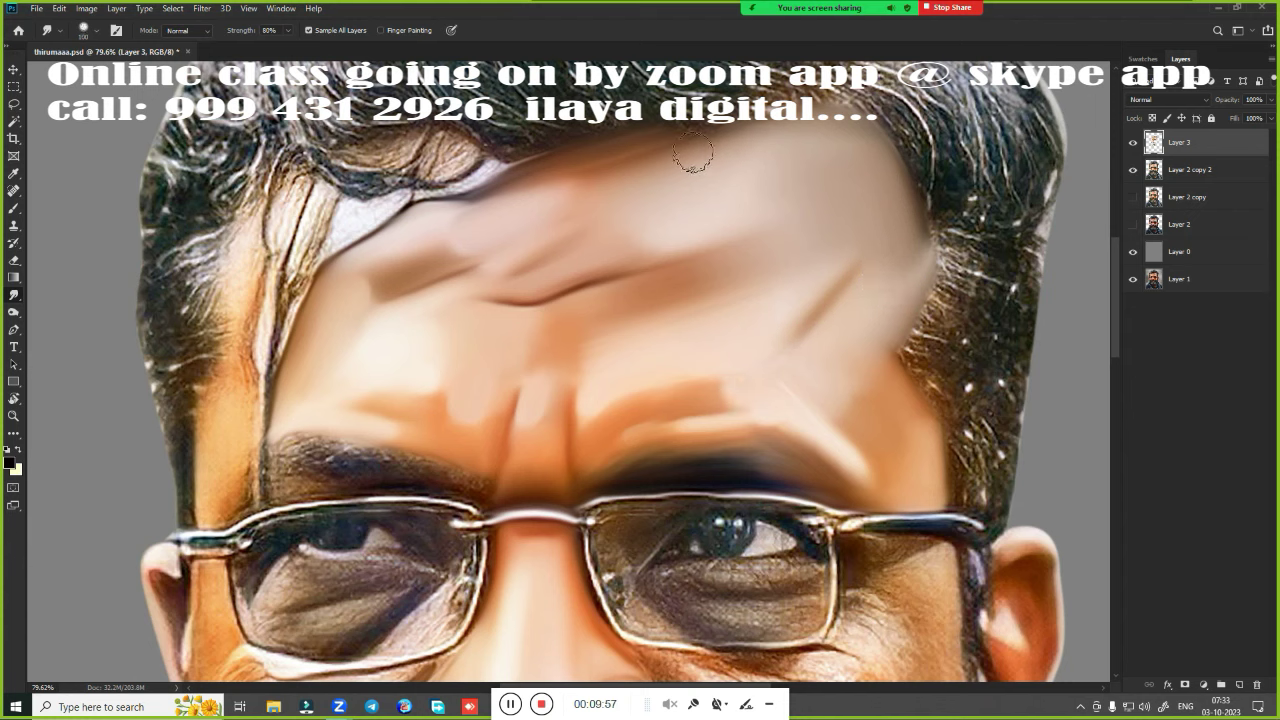
Smear the temple hairline into smooth skin tone
scroll(568, 372, down, 5)
scroll(568, 372, down, 2)
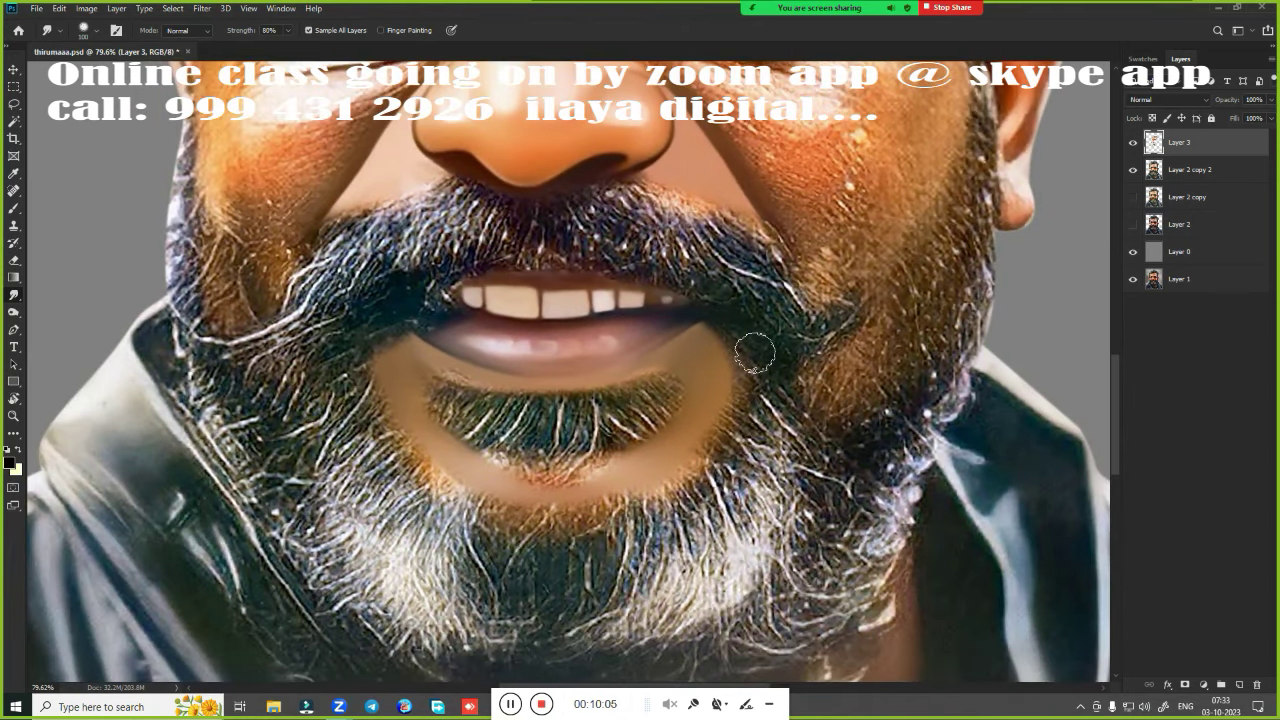
scroll(545, 325, up, 5)
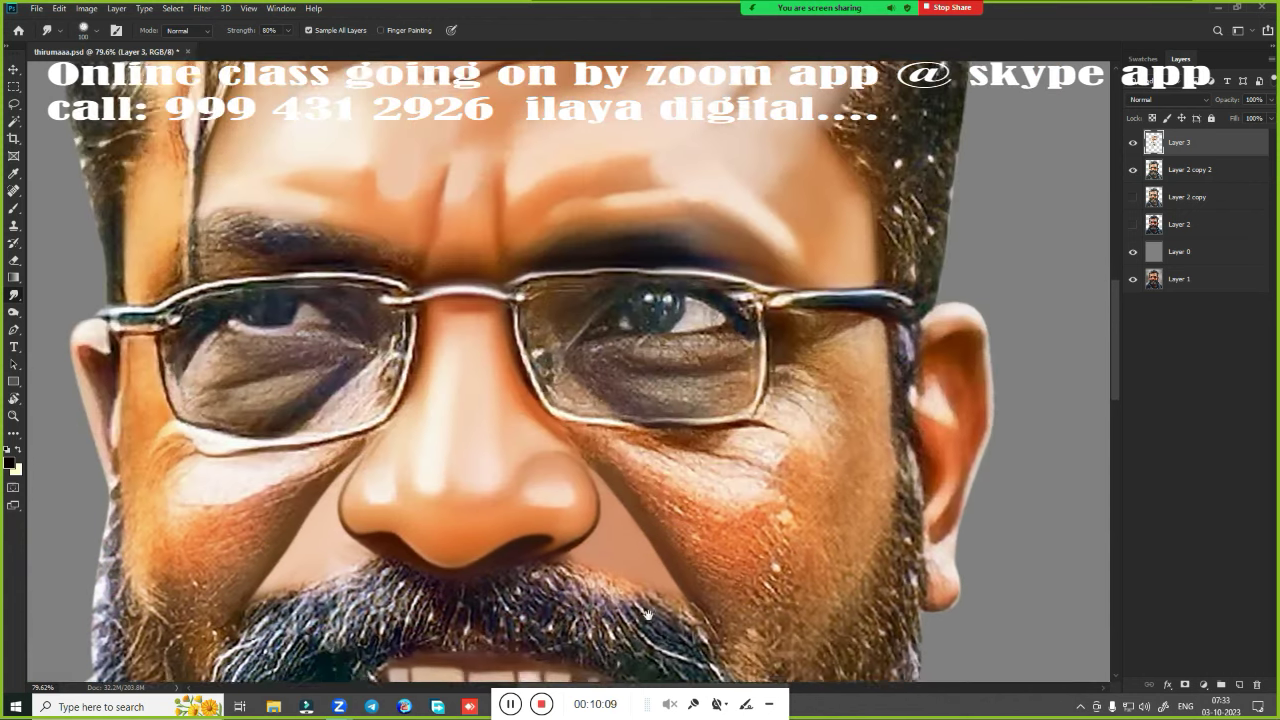
scroll(545, 325, up, 3)
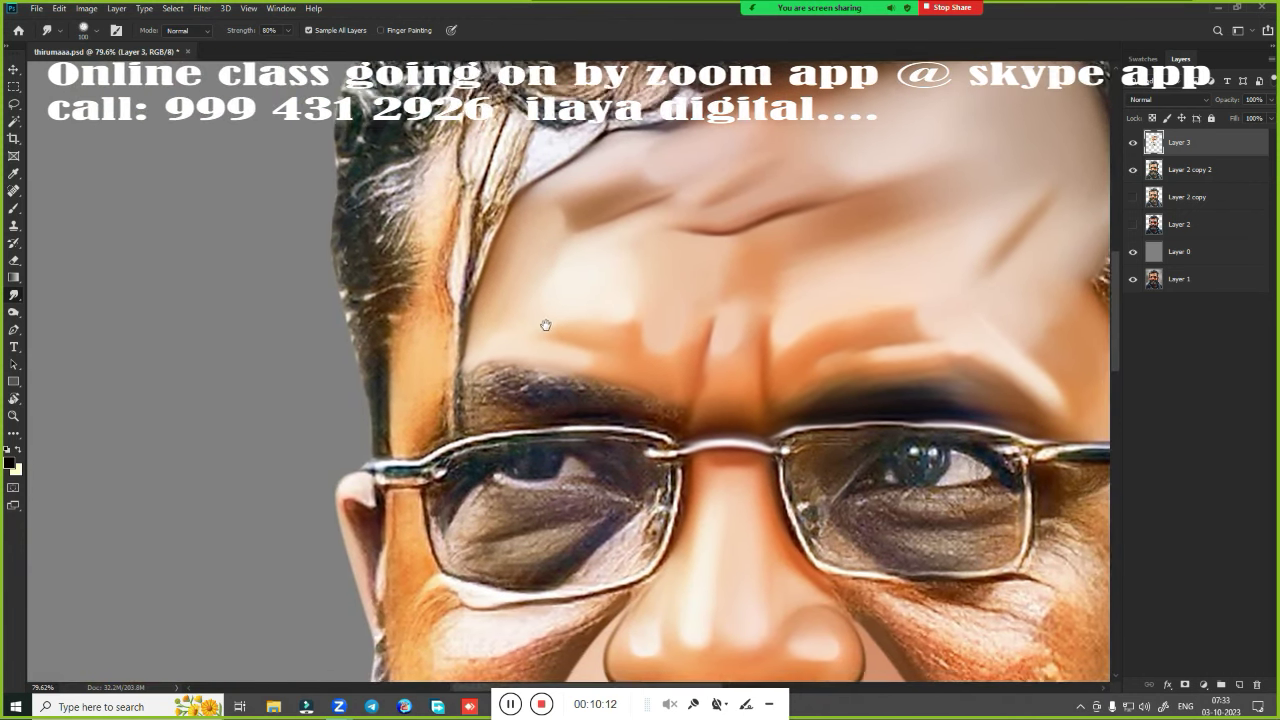
drag(545, 325, 551, 319)
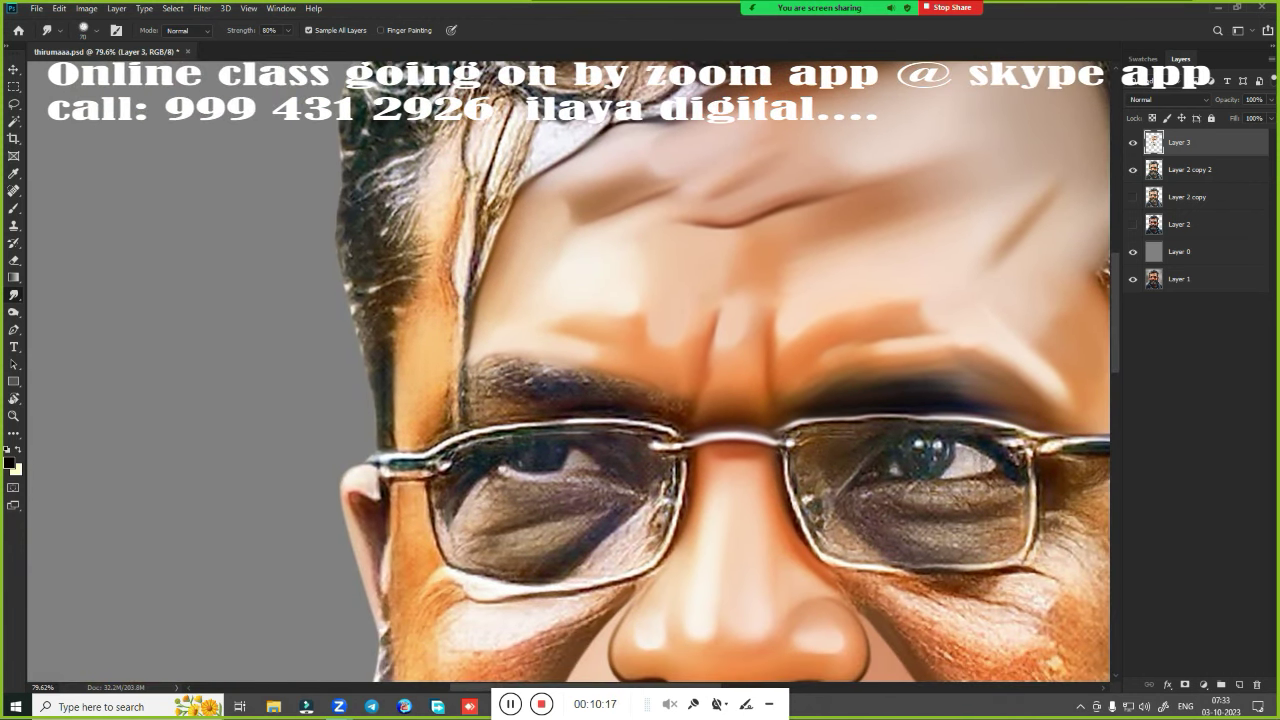
drag(410, 348, 440, 298)
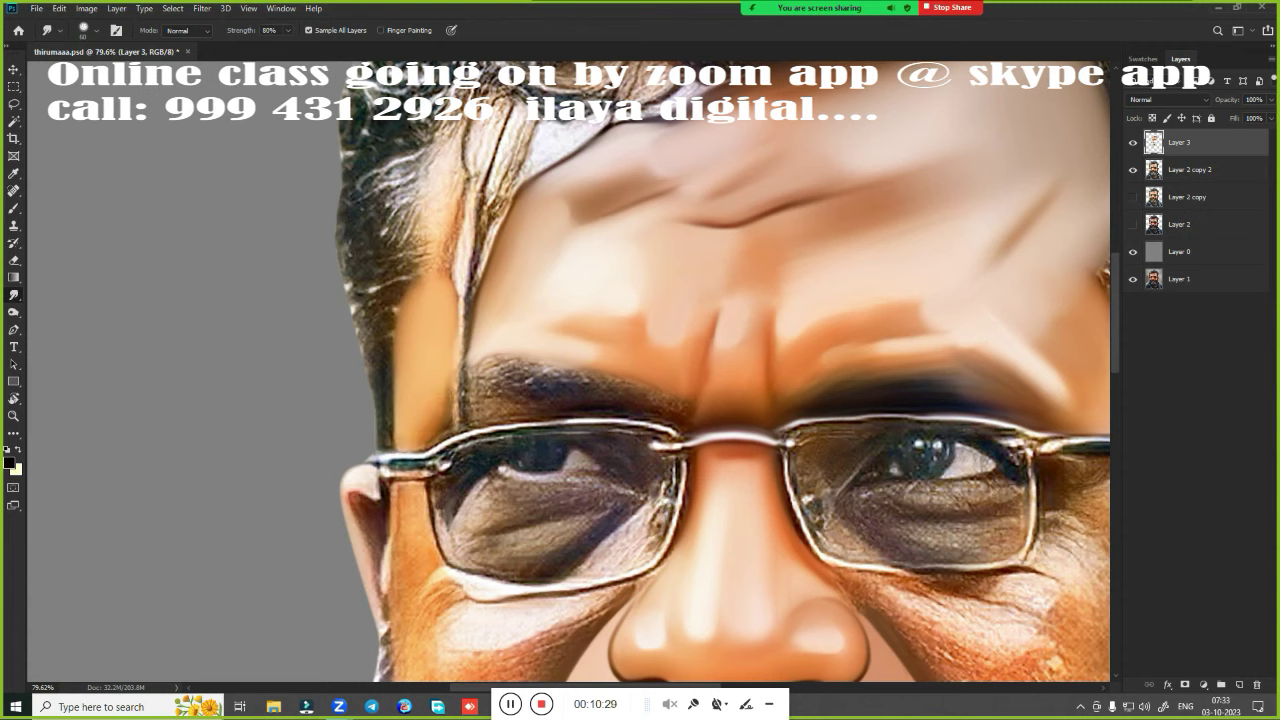
mouse_move(441, 215)
mouse_down()
mouse_move(432, 160)
mouse_move(443, 214)
mouse_up()
drag(440, 265, 443, 211)
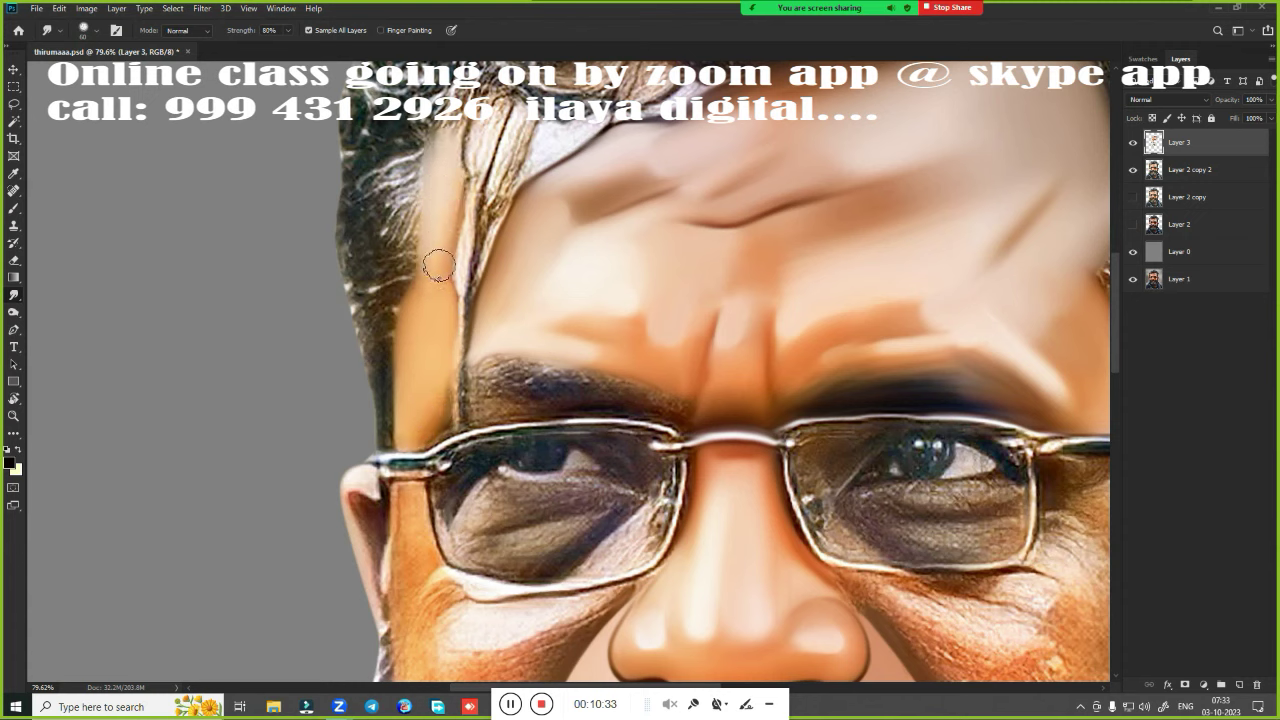
drag(439, 265, 446, 242)
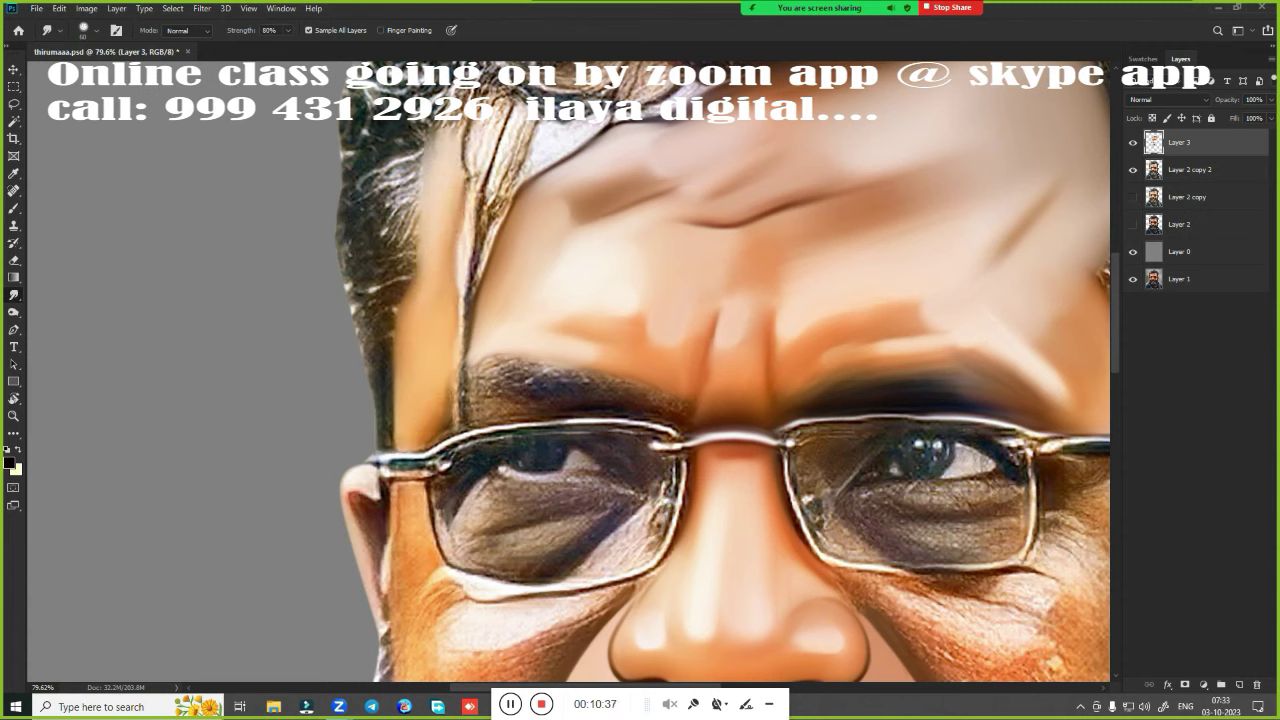
Blend the dark forehead hair streaks into skin and soften the frown wrinkle
mouse_move(446, 160)
mouse_down()
mouse_move(505, 118)
mouse_move(685, 118)
mouse_move(740, 104)
mouse_up()
mouse_move(505, 150)
mouse_down()
mouse_move(457, 143)
mouse_move(520, 160)
mouse_move(780, 100)
mouse_up()
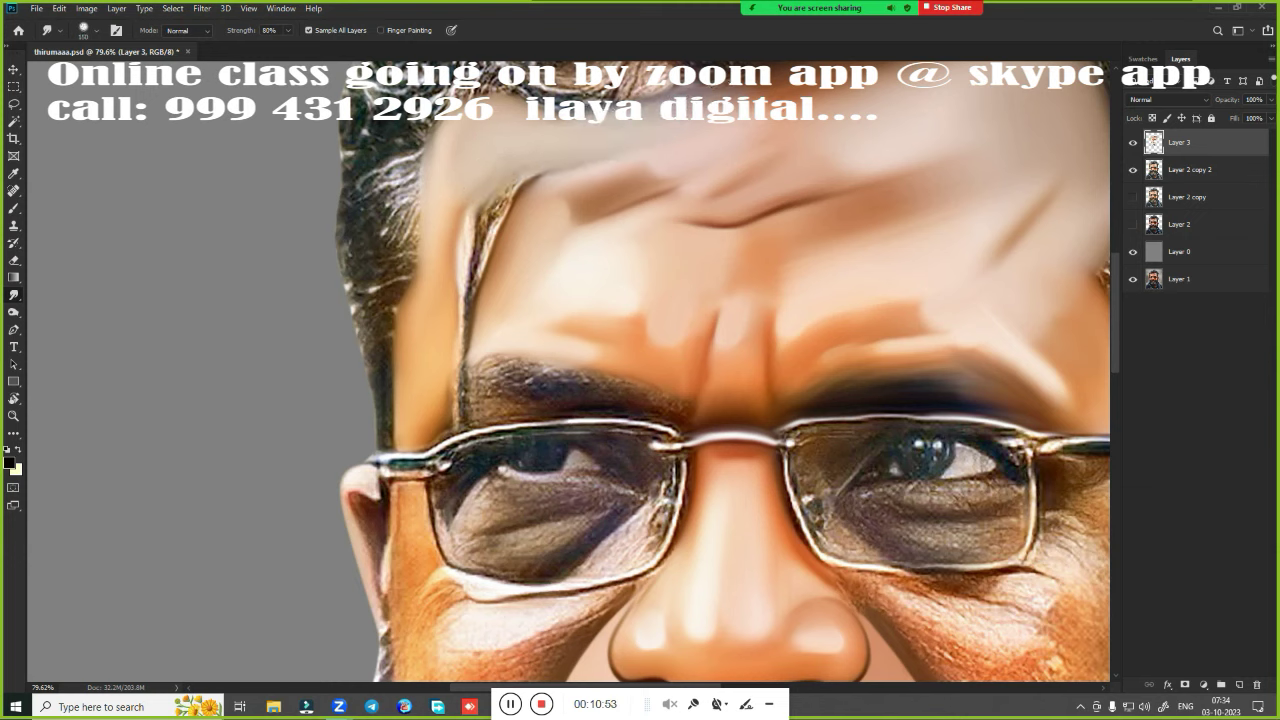
mouse_move(488, 334)
mouse_down()
mouse_move(478, 268)
mouse_move(480, 286)
mouse_move(489, 223)
mouse_move(520, 208)
mouse_move(481, 202)
mouse_move(514, 149)
mouse_move(569, 197)
mouse_move(539, 292)
mouse_up()
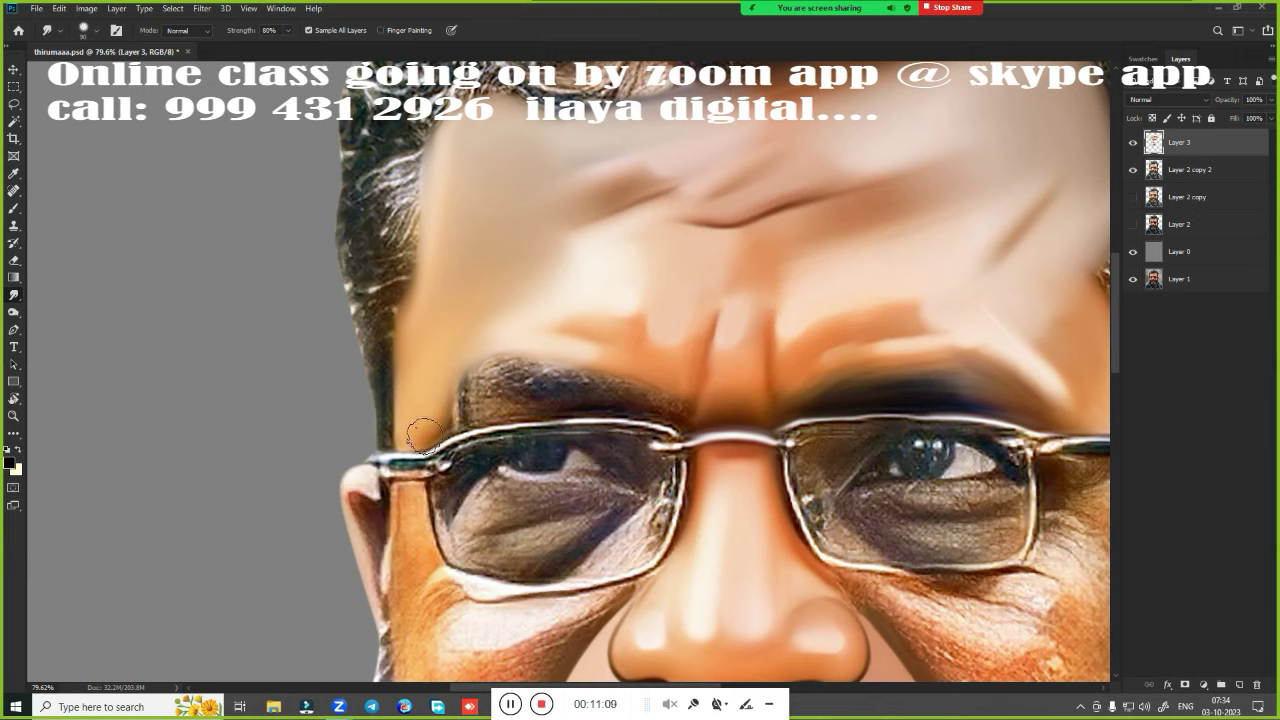
drag(494, 334, 510, 325)
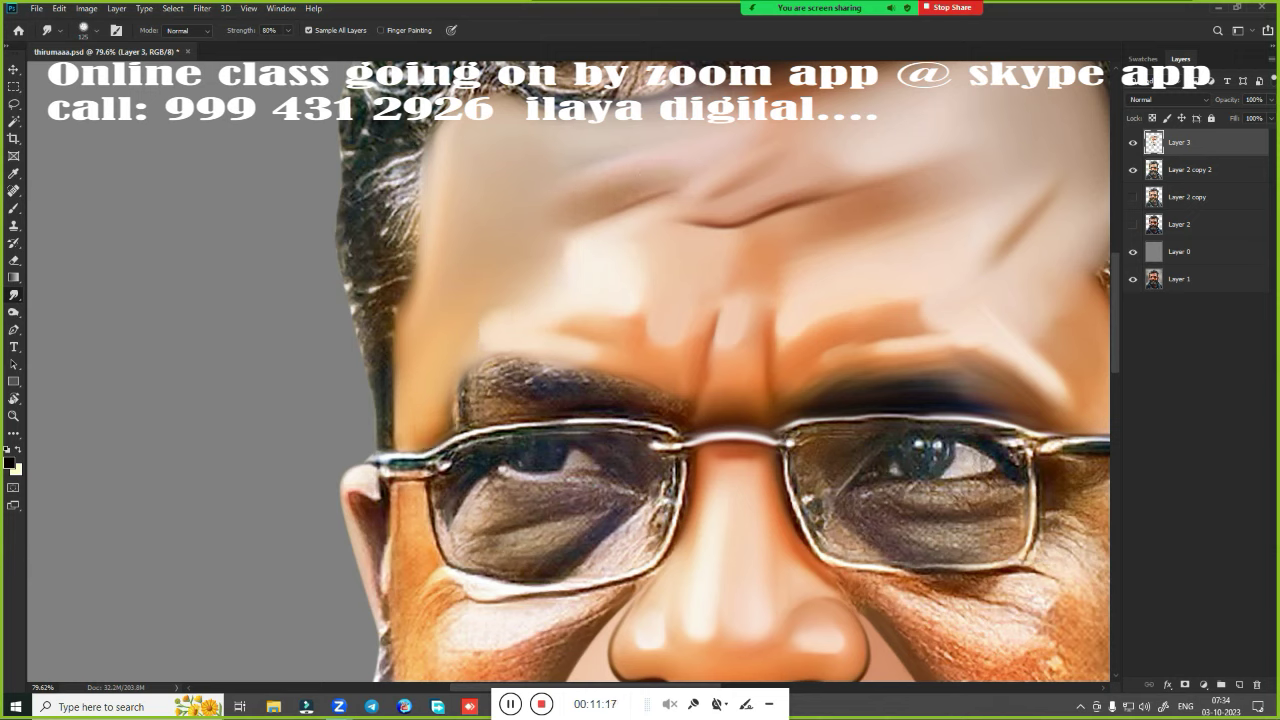
drag(660, 181, 728, 200)
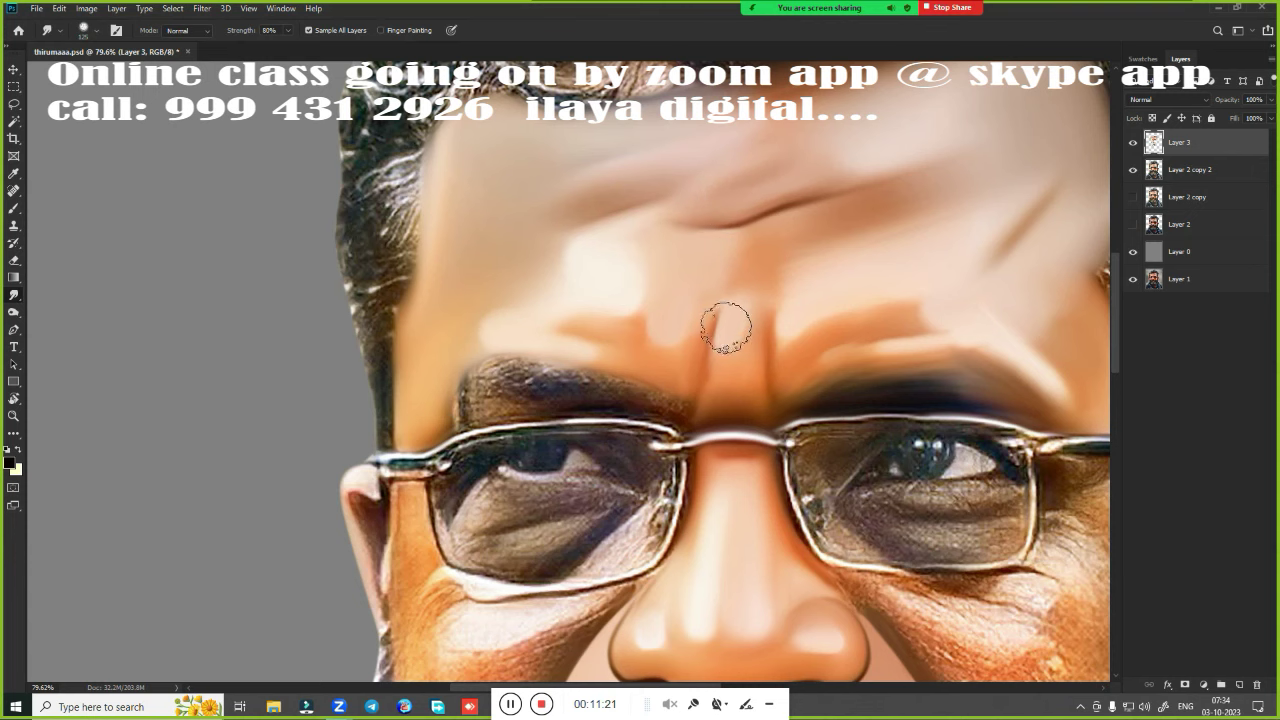
scroll(725, 327, down, 5)
scroll(725, 327, up, 3)
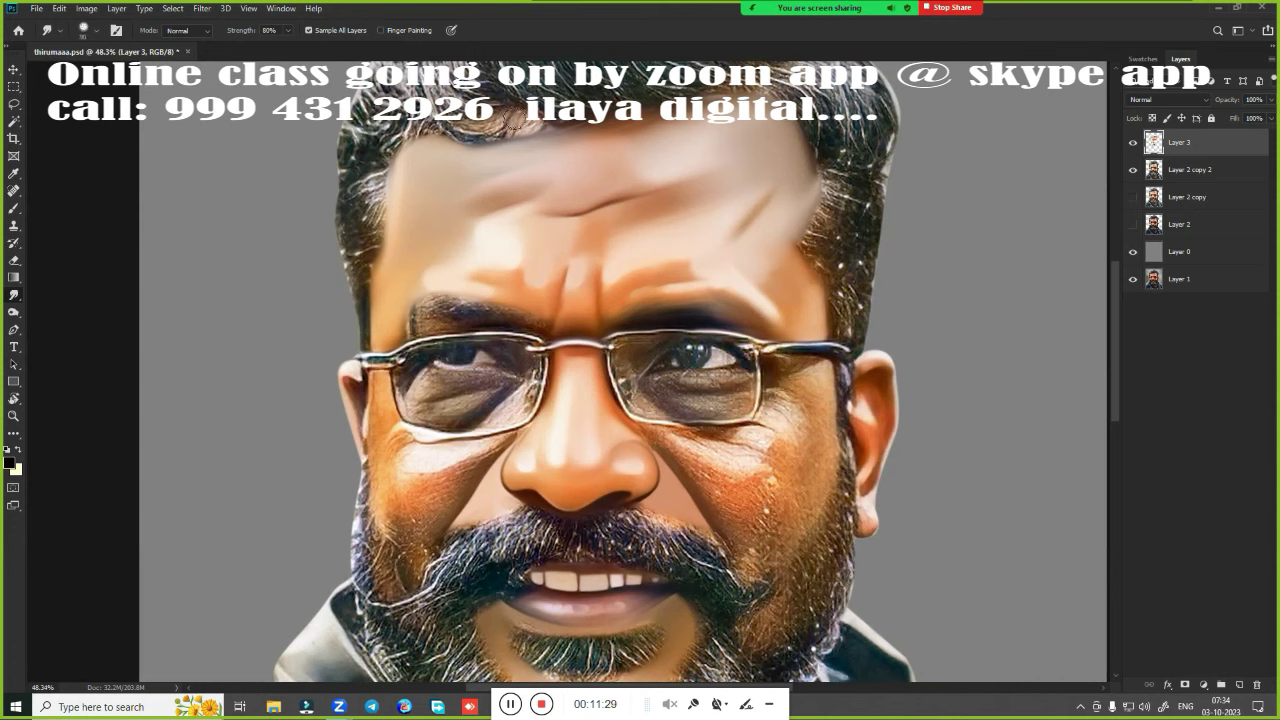
Smudge the forehead hairline and the left eyebrow's hair texture smooth
mouse_move(538, 138)
mouse_down()
mouse_move(479, 128)
mouse_move(514, 123)
mouse_move(471, 126)
mouse_move(594, 143)
mouse_move(487, 146)
mouse_up()
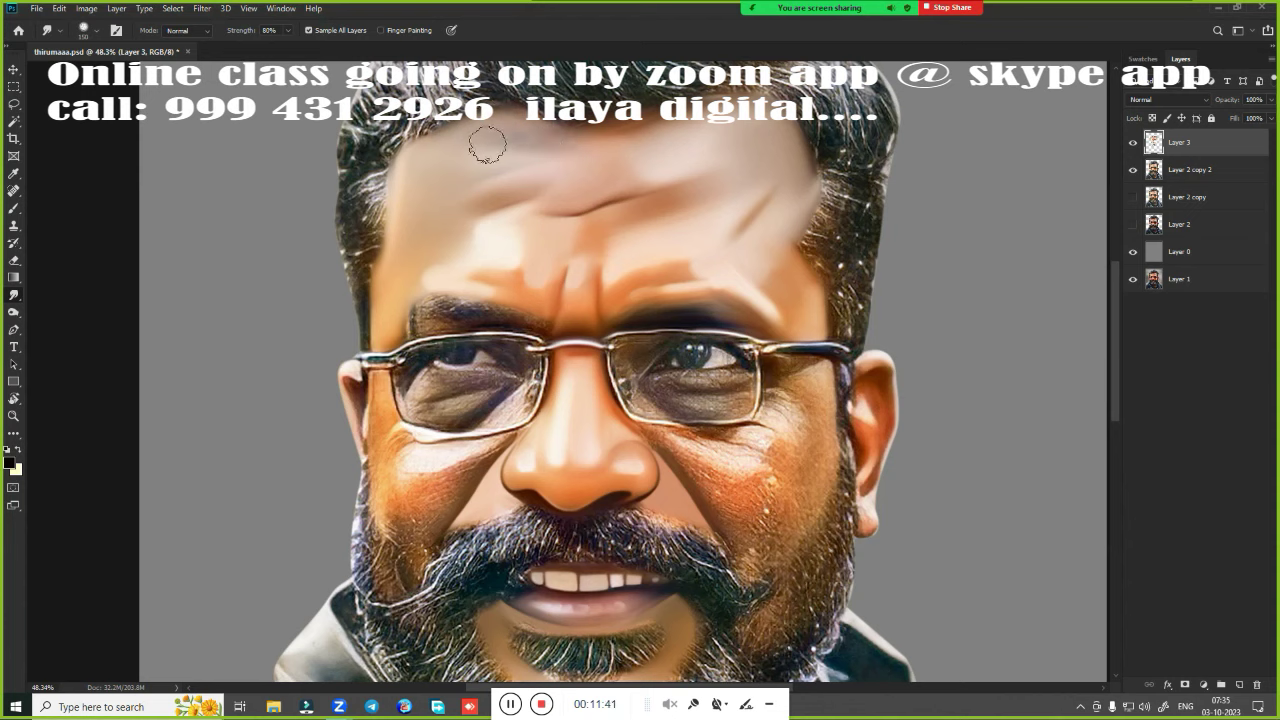
drag(604, 143, 519, 148)
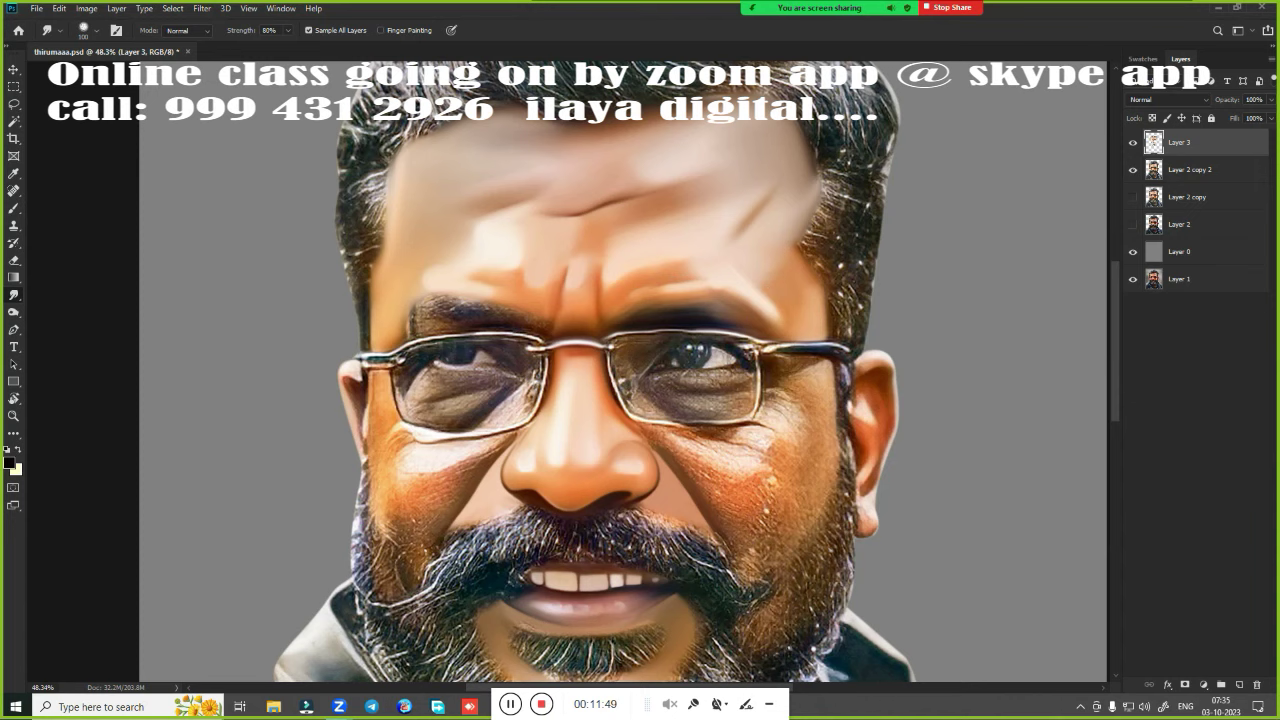
scroll(497, 328, up, 3)
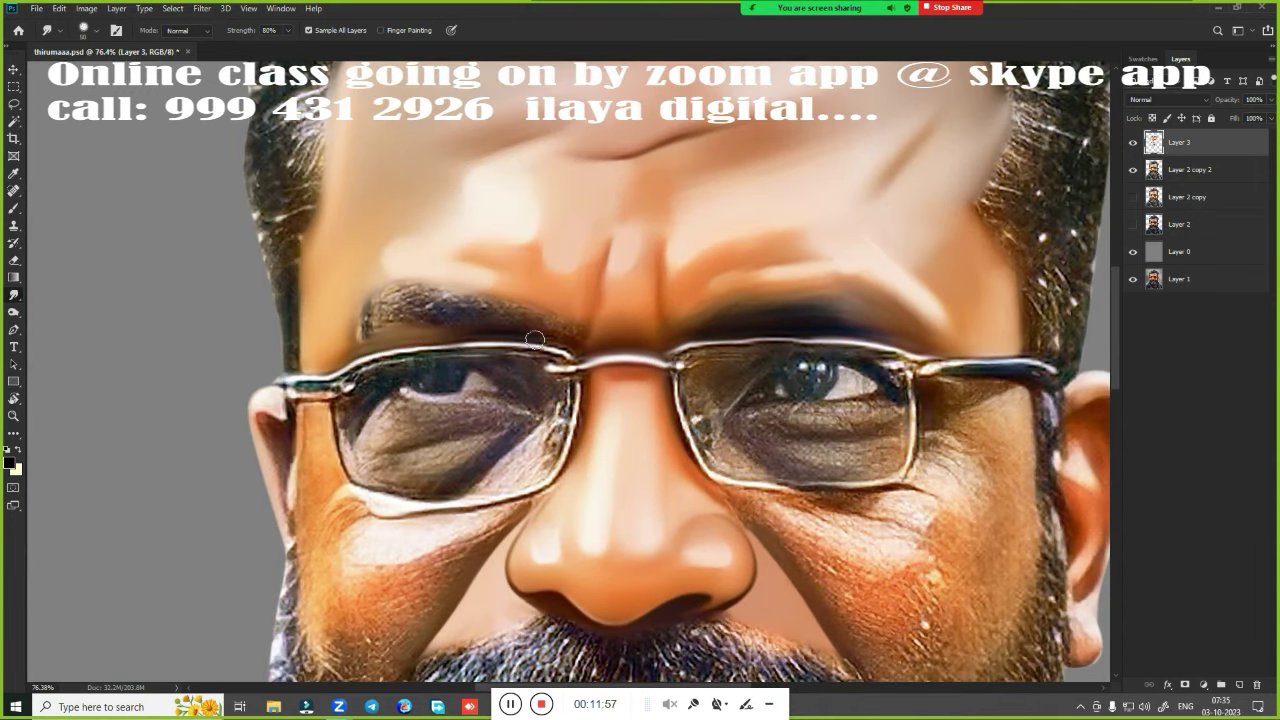
mouse_move(360, 320)
mouse_down()
mouse_move(465, 297)
mouse_move(493, 312)
mouse_up()
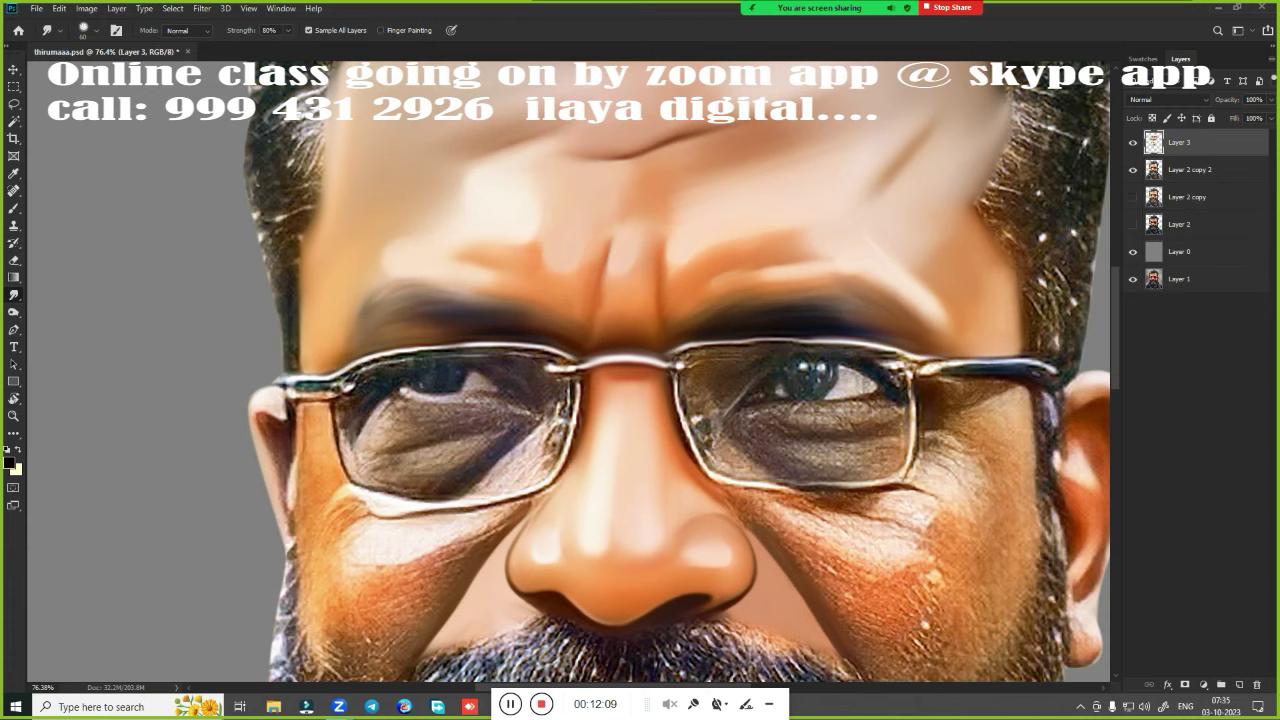
Erase to History along the right forehead edge and top hairline to restore the hair
scroll(752, 326, down, 2)
key(e)
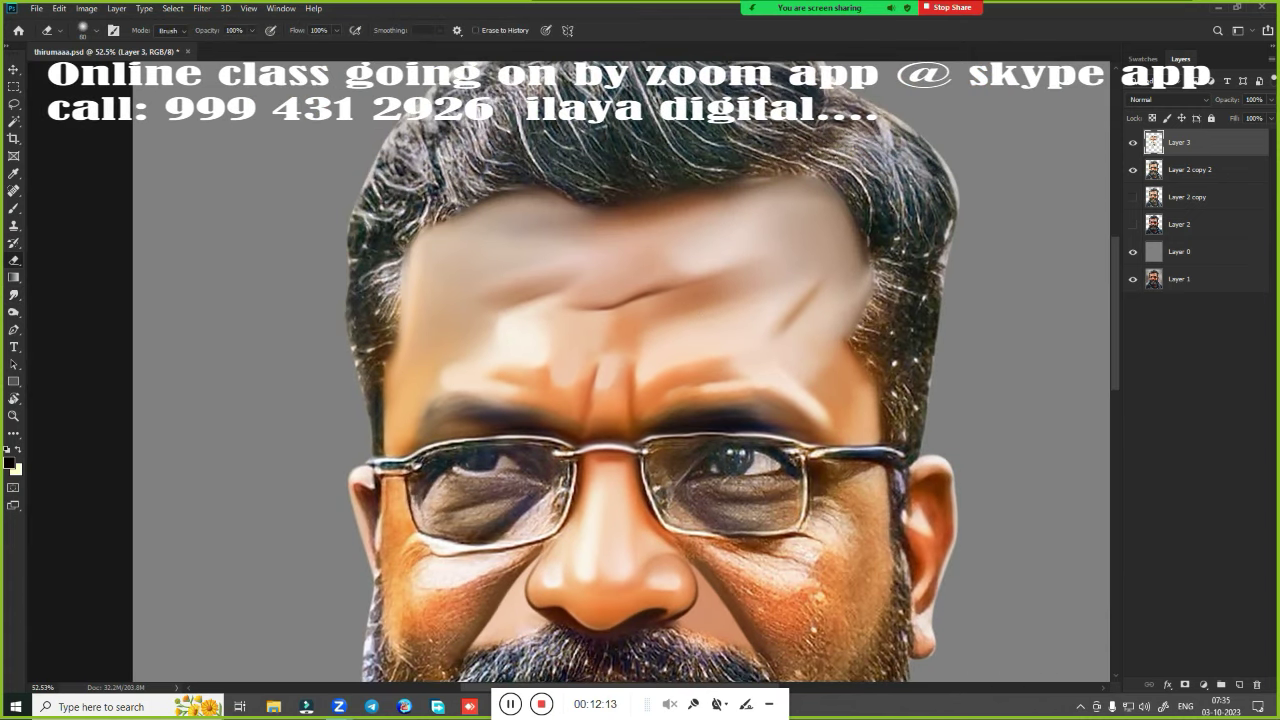
mouse_move(816, 172)
mouse_down()
mouse_move(855, 215)
mouse_move(873, 360)
mouse_up()
mouse_move(783, 168)
mouse_down()
mouse_move(670, 195)
mouse_move(540, 185)
mouse_move(460, 200)
mouse_move(515, 190)
mouse_move(452, 206)
mouse_move(388, 280)
mouse_move(370, 385)
mouse_up()
scroll(860, 326, down, 3)
scroll(860, 326, down, 2)
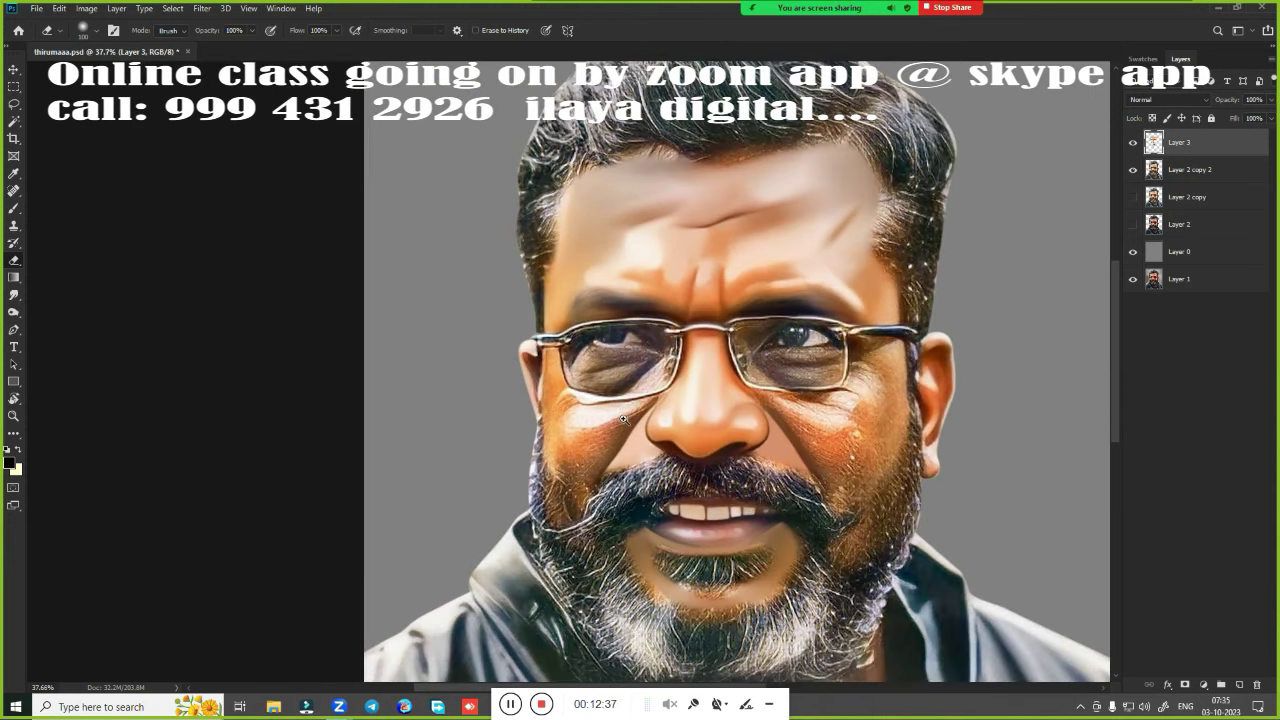
scroll(623, 419, up, 2)
scroll(600, 370, up, 1)
key(r)
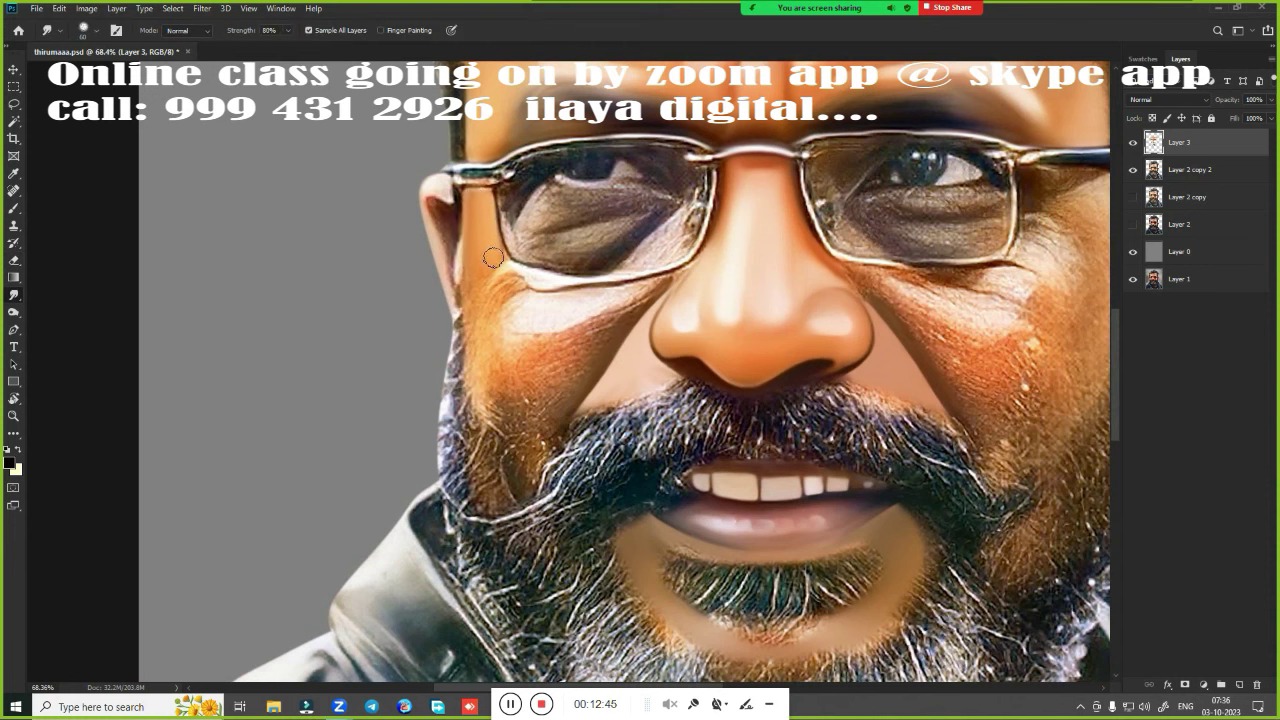
Smudge the eye-corner shadow, lower glasses rim and skin beneath the frame smooth
scroll(504, 321, up, 4)
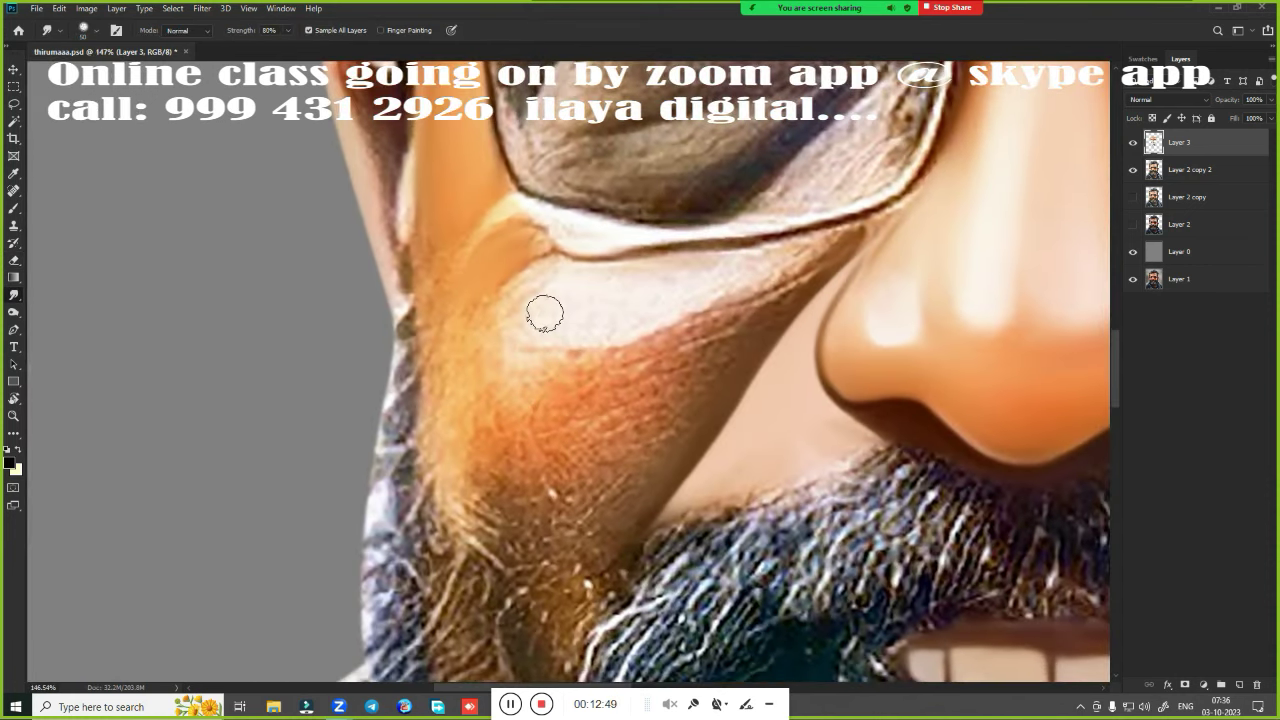
mouse_move(504, 241)
mouse_down()
mouse_move(514, 229)
mouse_move(510, 258)
mouse_move(470, 239)
mouse_up()
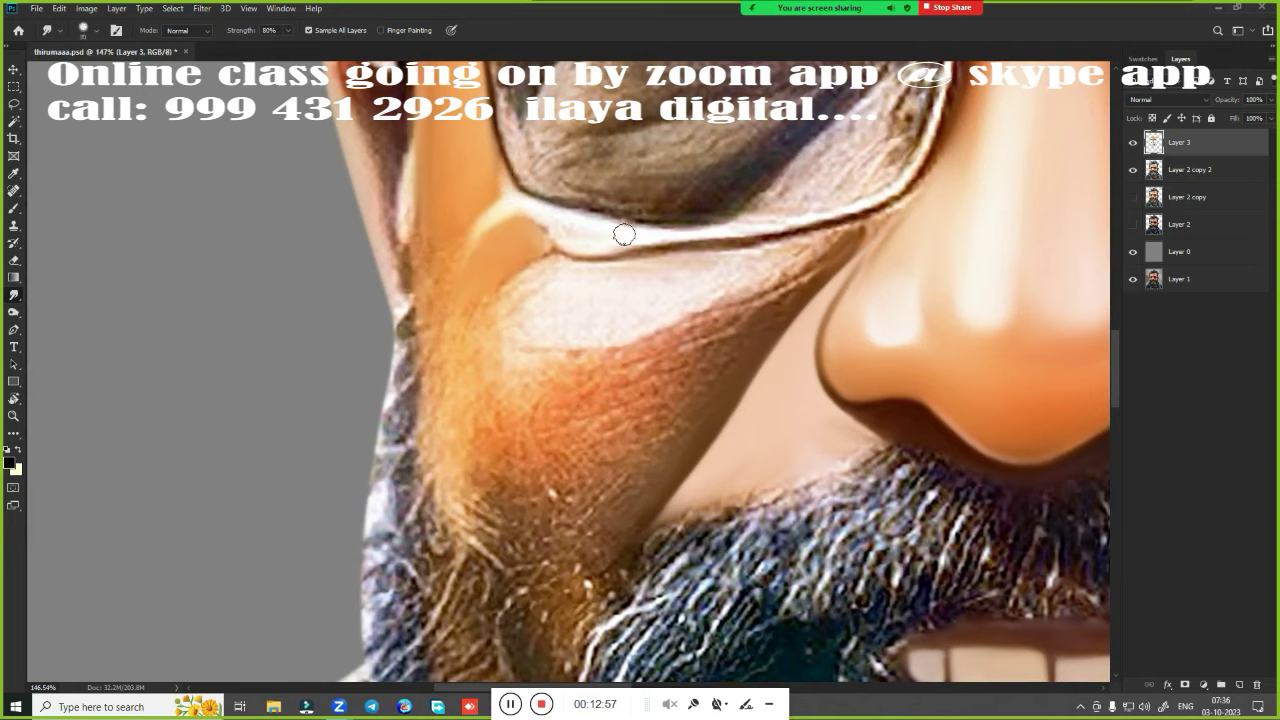
drag(670, 239, 857, 203)
mouse_move(554, 222)
mouse_down()
mouse_move(569, 246)
mouse_move(726, 254)
mouse_move(865, 220)
mouse_up()
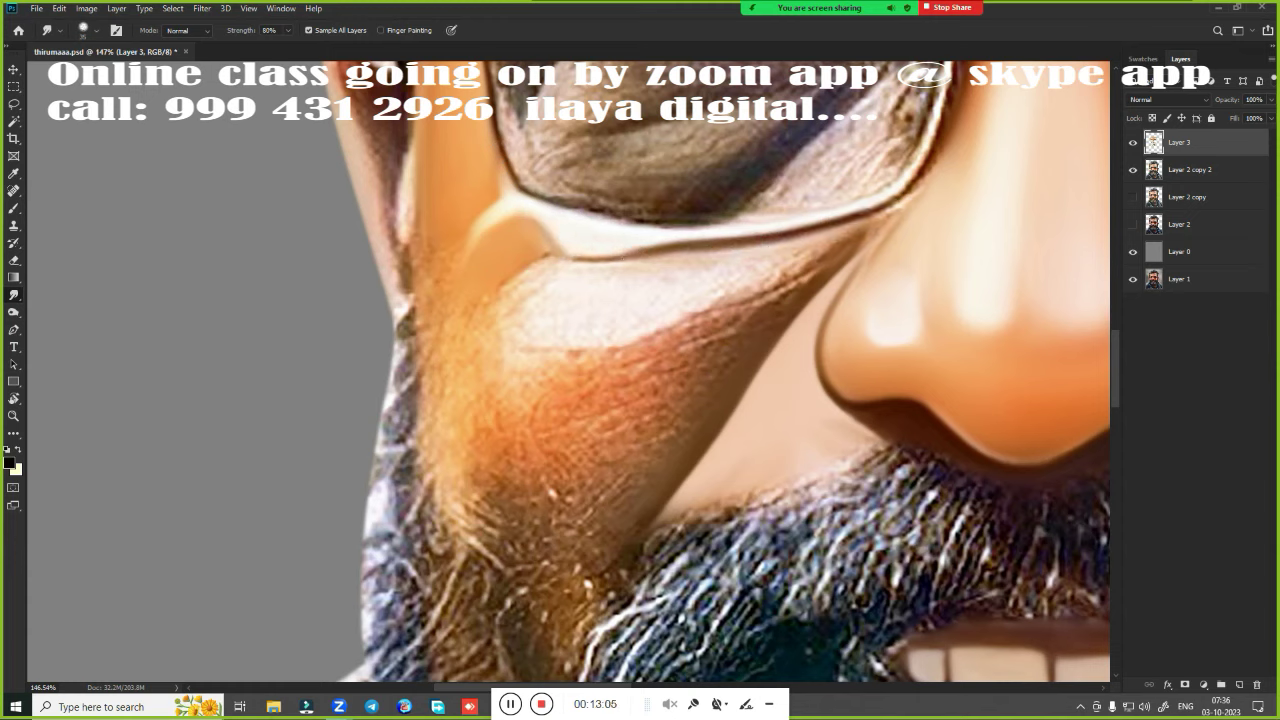
mouse_move(432, 232)
mouse_down()
mouse_move(429, 251)
mouse_move(434, 219)
mouse_move(434, 366)
mouse_move(468, 348)
mouse_move(466, 374)
mouse_move(443, 323)
mouse_move(441, 377)
mouse_move(464, 427)
mouse_up()
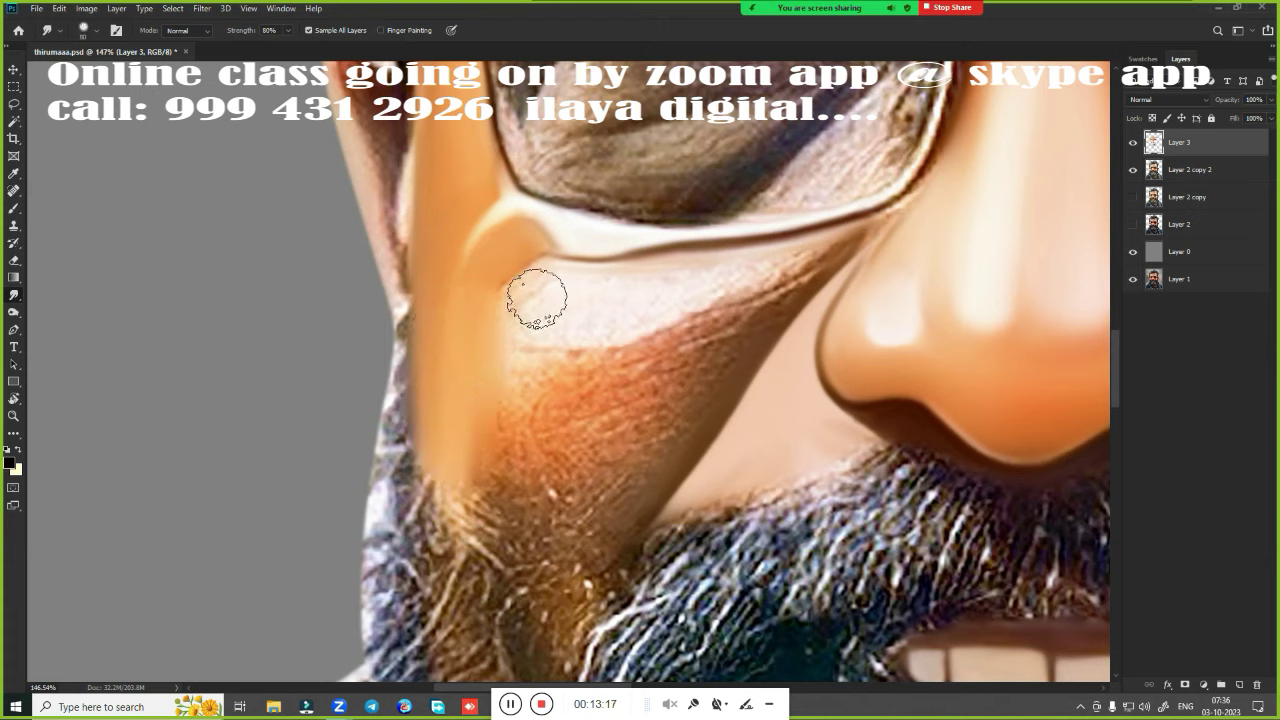
mouse_move(534, 294)
mouse_down()
mouse_move(526, 309)
mouse_move(530, 285)
mouse_up()
mouse_move(638, 288)
mouse_down()
mouse_move(780, 250)
mouse_move(626, 317)
mouse_move(663, 429)
mouse_move(790, 280)
mouse_up()
mouse_move(950, 100)
mouse_down()
mouse_move(935, 160)
mouse_move(845, 228)
mouse_move(925, 183)
mouse_move(866, 240)
mouse_up()
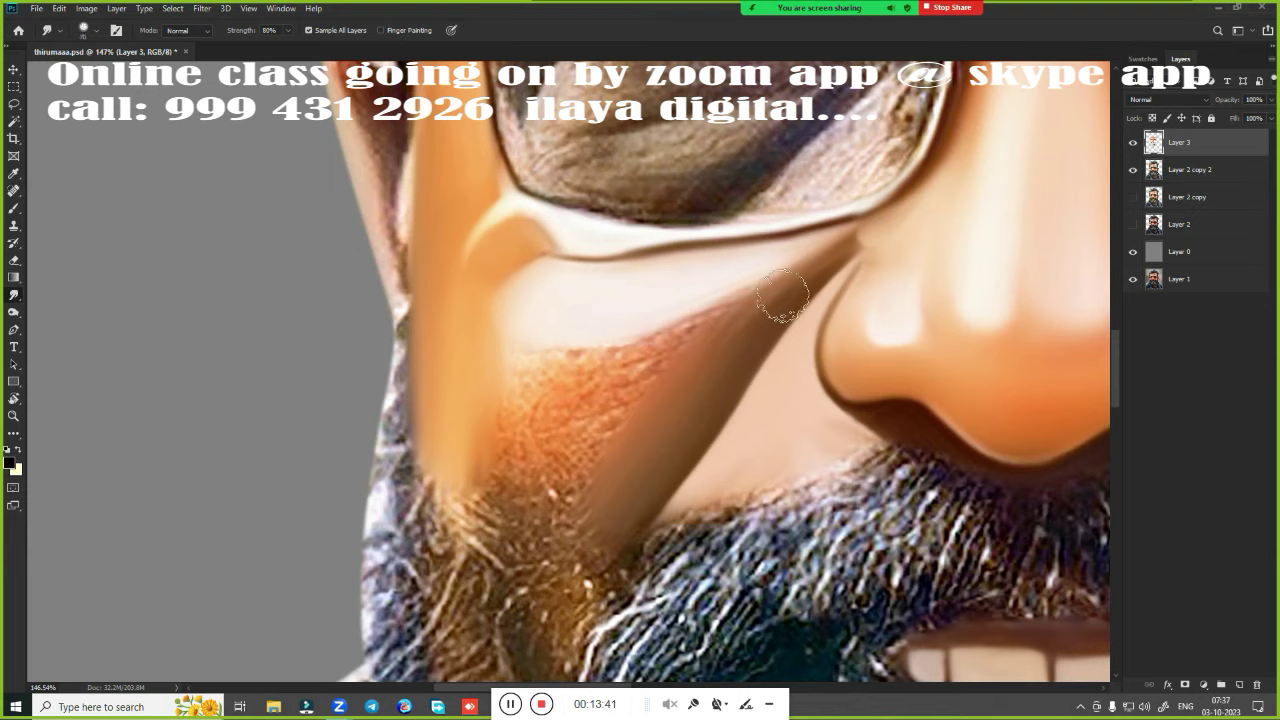
Smooth the textured orange cheek streak and enlarge the smudge brush to 125
mouse_move(540, 396)
mouse_down()
mouse_move(522, 396)
mouse_move(551, 371)
mouse_move(520, 500)
mouse_move(486, 471)
mouse_move(511, 524)
mouse_move(594, 537)
mouse_move(557, 560)
mouse_up()
mouse_move(667, 440)
mouse_down()
mouse_move(557, 457)
mouse_move(723, 300)
mouse_move(640, 357)
mouse_move(563, 351)
mouse_move(664, 323)
mouse_move(500, 343)
mouse_move(580, 326)
mouse_up()
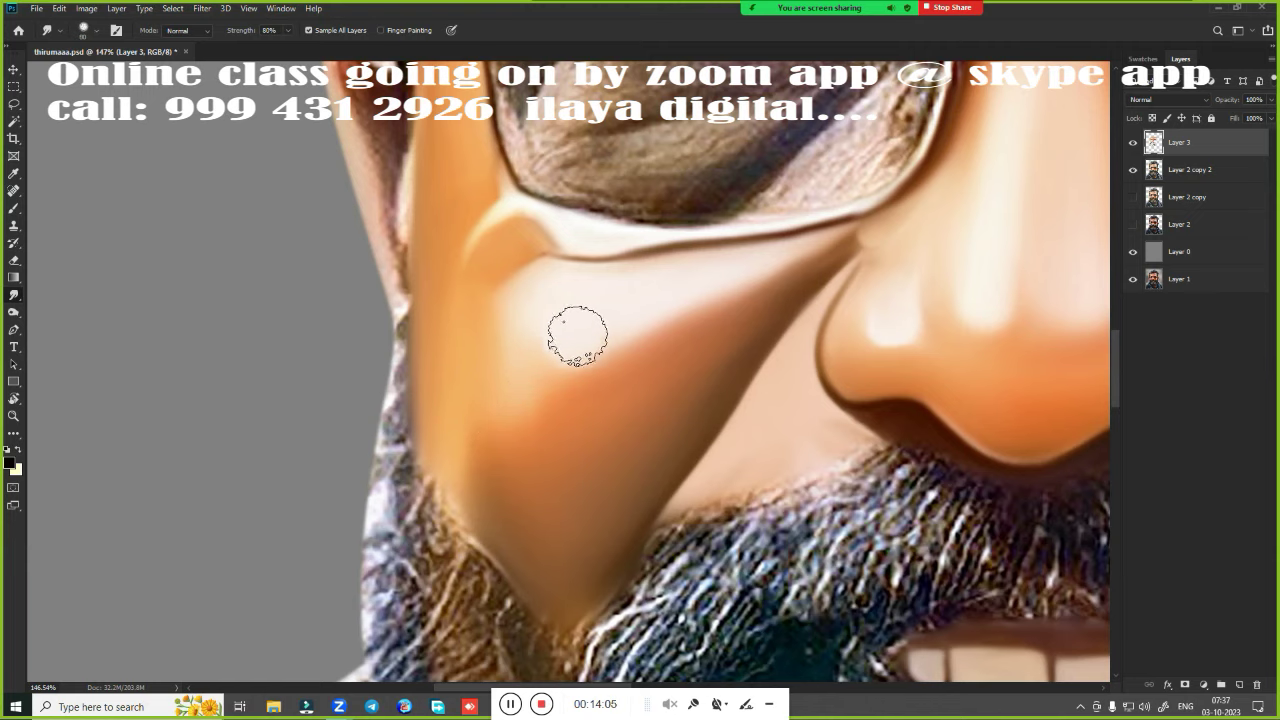
key(bracketright)
key(bracketright)
scroll(700, 400, down, 5)
scroll(700, 400, up, 3)
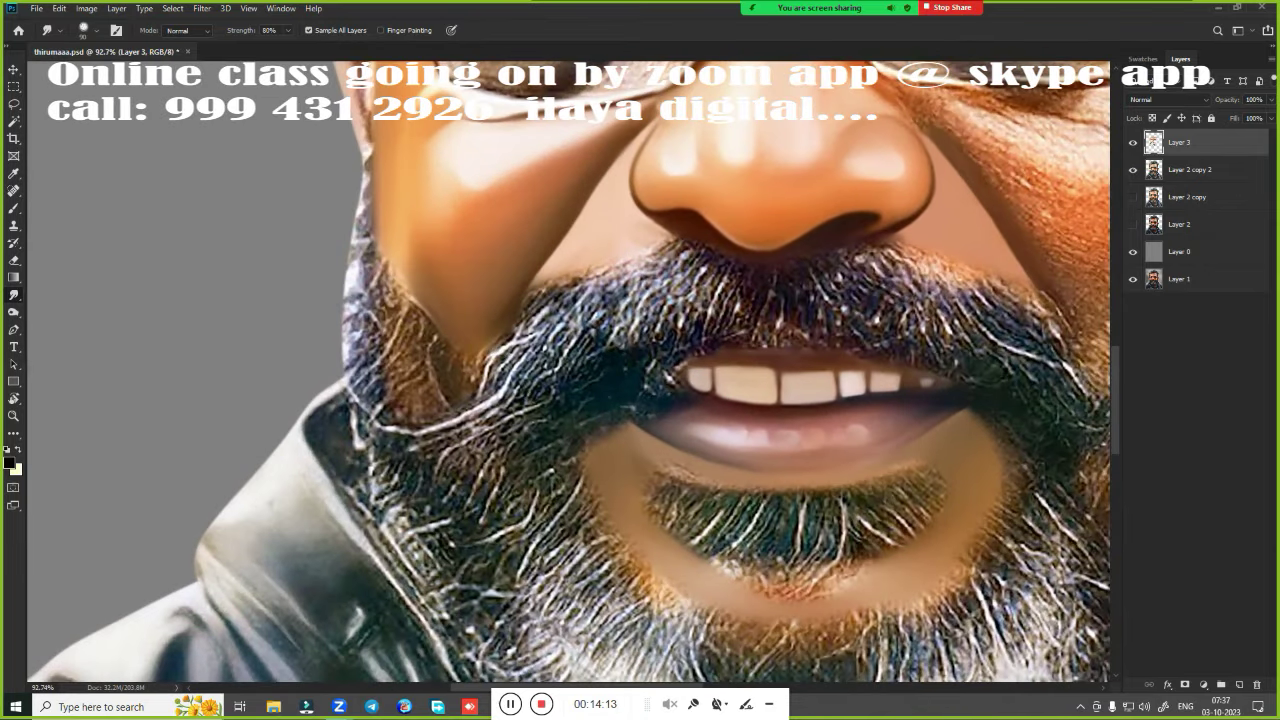
Smudge the left cheek's beard edge and dark crease into smooth skin
drag(396, 260, 397, 293)
mouse_move(405, 345)
mouse_down()
mouse_move(410, 383)
mouse_move(392, 255)
mouse_move(410, 375)
mouse_up()
drag(405, 275, 410, 355)
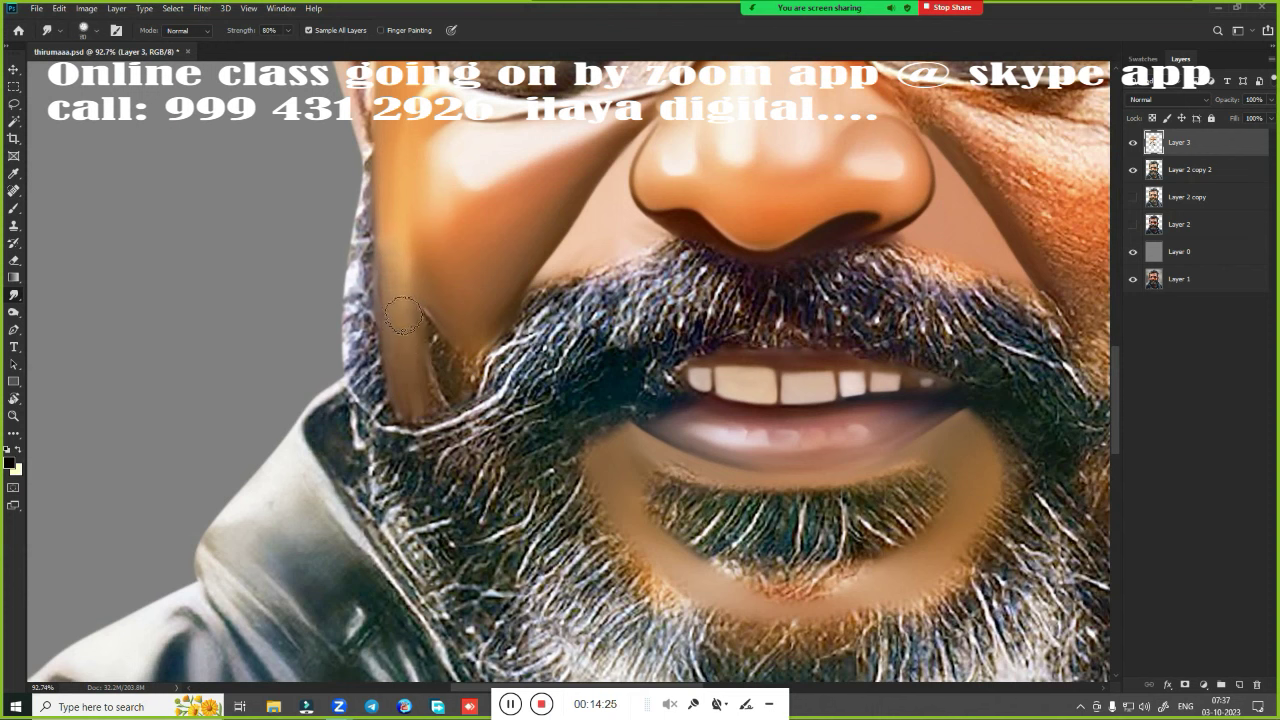
mouse_move(400, 300)
mouse_down()
mouse_move(424, 394)
mouse_move(408, 385)
mouse_up()
drag(465, 354, 463, 384)
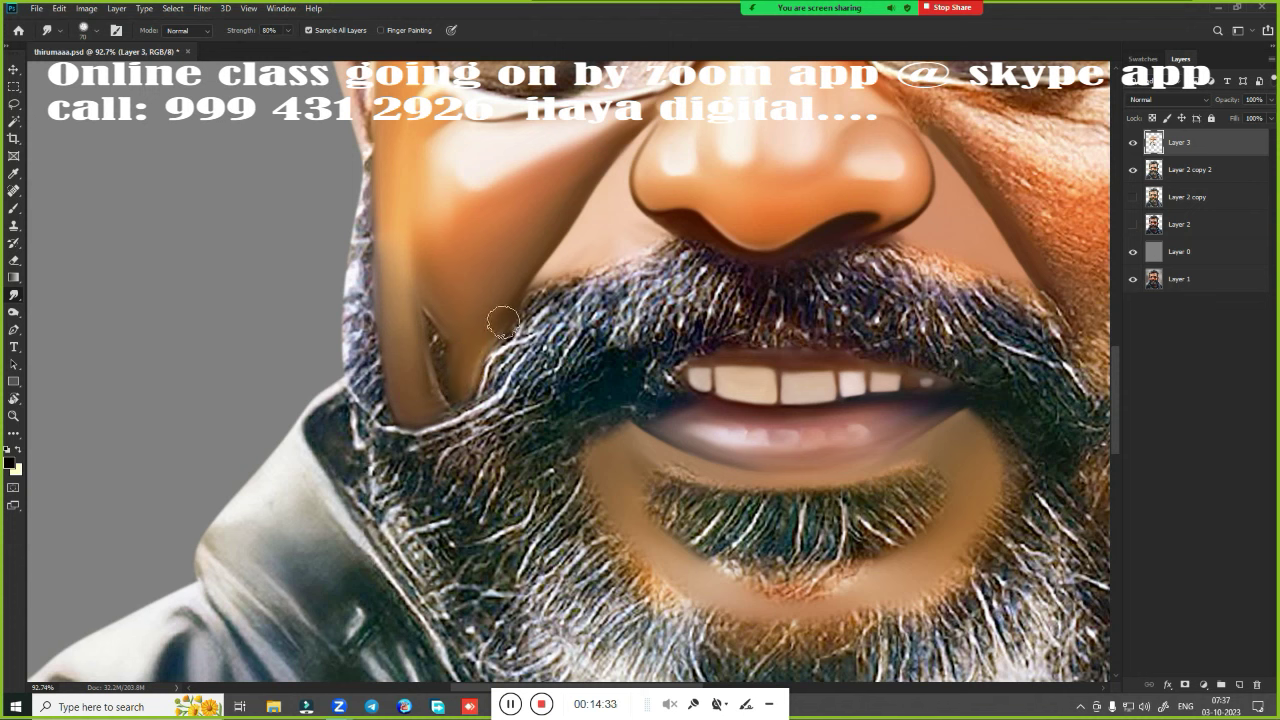
mouse_move(503, 322)
mouse_down()
mouse_move(452, 405)
mouse_move(422, 420)
mouse_move(440, 375)
mouse_up()
mouse_move(455, 320)
mouse_down()
mouse_move(440, 349)
mouse_move(410, 300)
mouse_move(440, 370)
mouse_move(415, 347)
mouse_up()
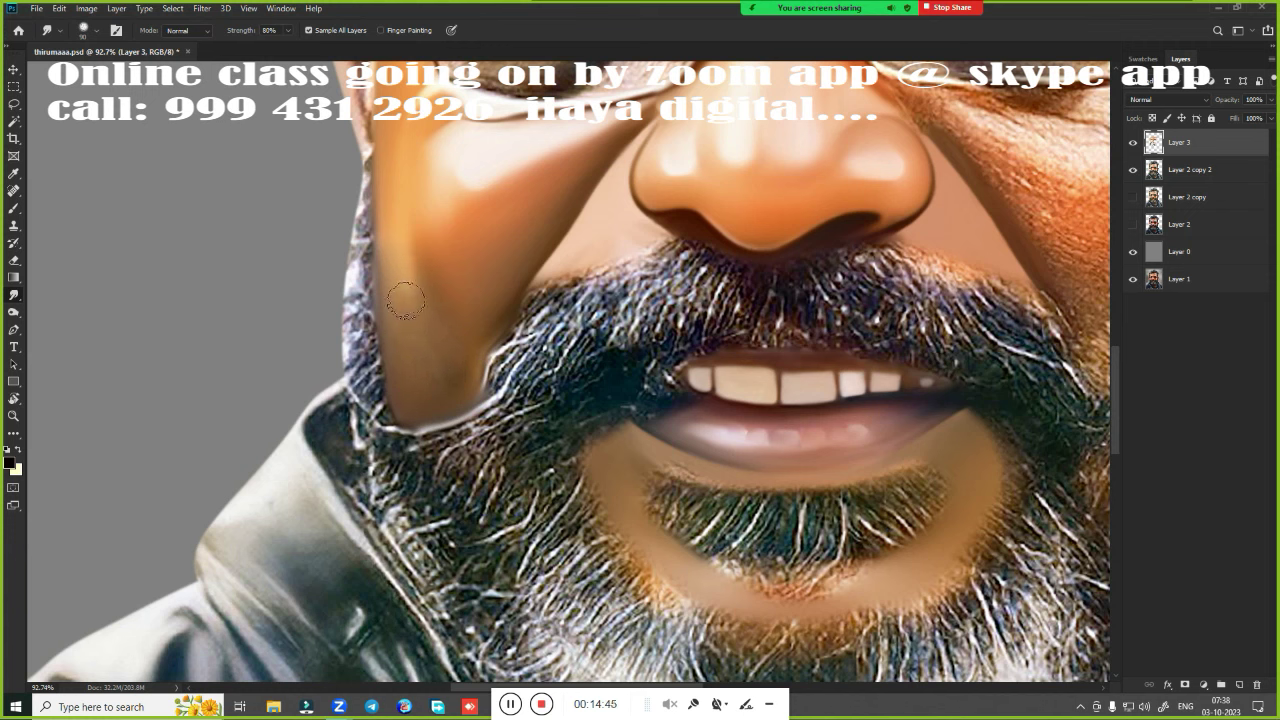
mouse_move(405, 300)
mouse_down()
mouse_move(420, 220)
mouse_move(434, 326)
mouse_up()
With the brush at 200, smooth the lower cheek skin down to the beard edge
key(bracketright)
key(bracketright)
key(bracketright)
drag(478, 238, 470, 250)
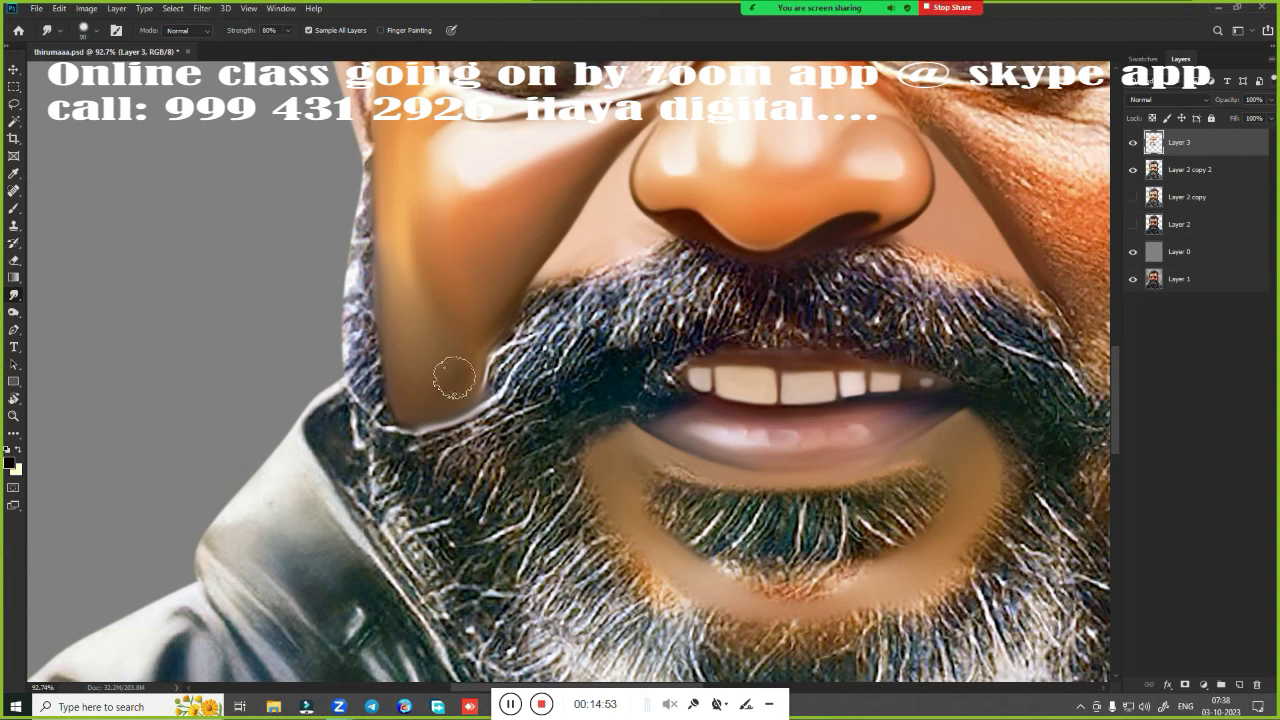
drag(457, 368, 409, 397)
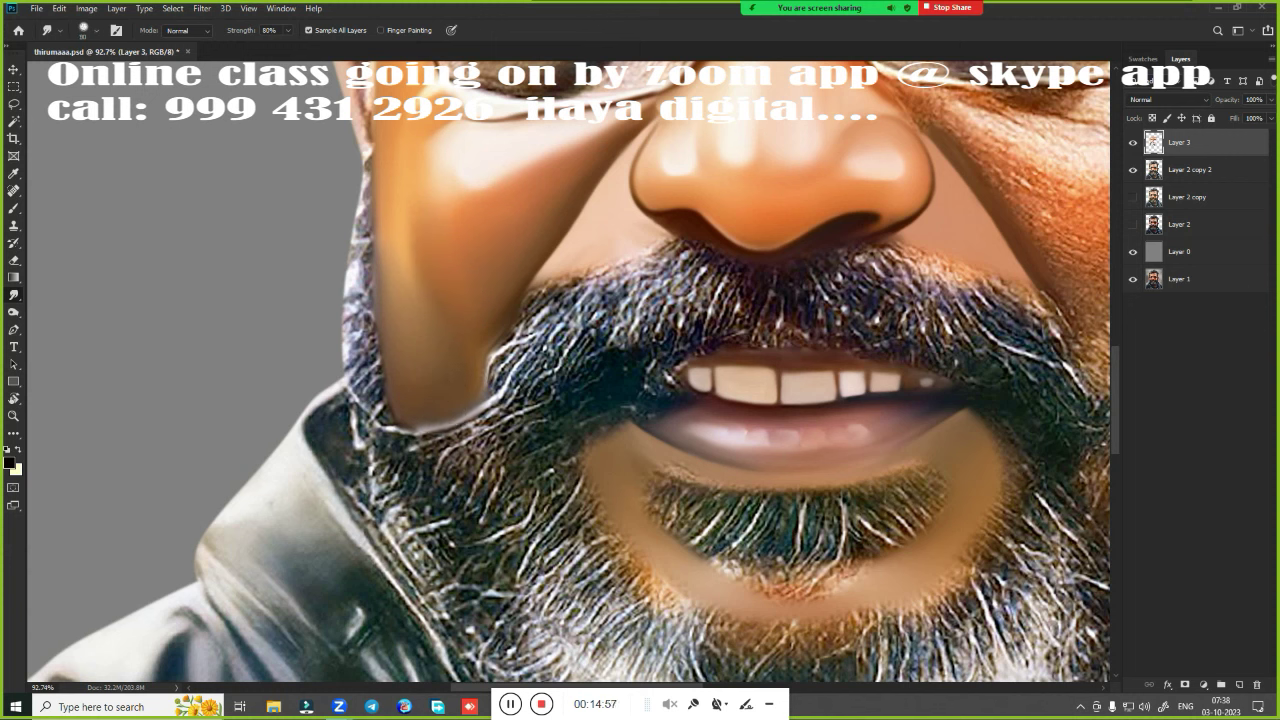
mouse_move(400, 290)
mouse_down()
mouse_move(449, 349)
mouse_move(417, 407)
mouse_move(470, 385)
mouse_move(415, 425)
mouse_up()
Erase to History down the cheek's left edge to bring back the beard hair
key(e)
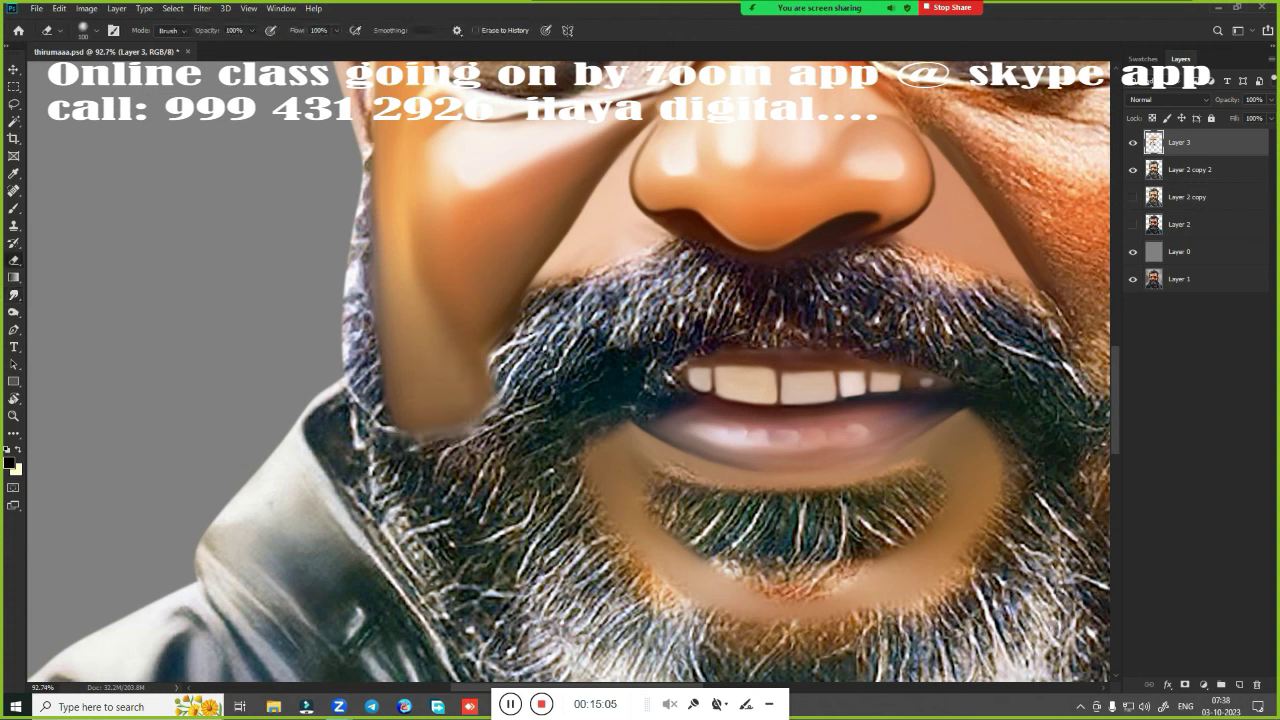
mouse_move(359, 180)
mouse_down()
mouse_move(395, 415)
mouse_move(427, 442)
mouse_move(515, 335)
mouse_move(495, 410)
mouse_move(410, 432)
mouse_up()
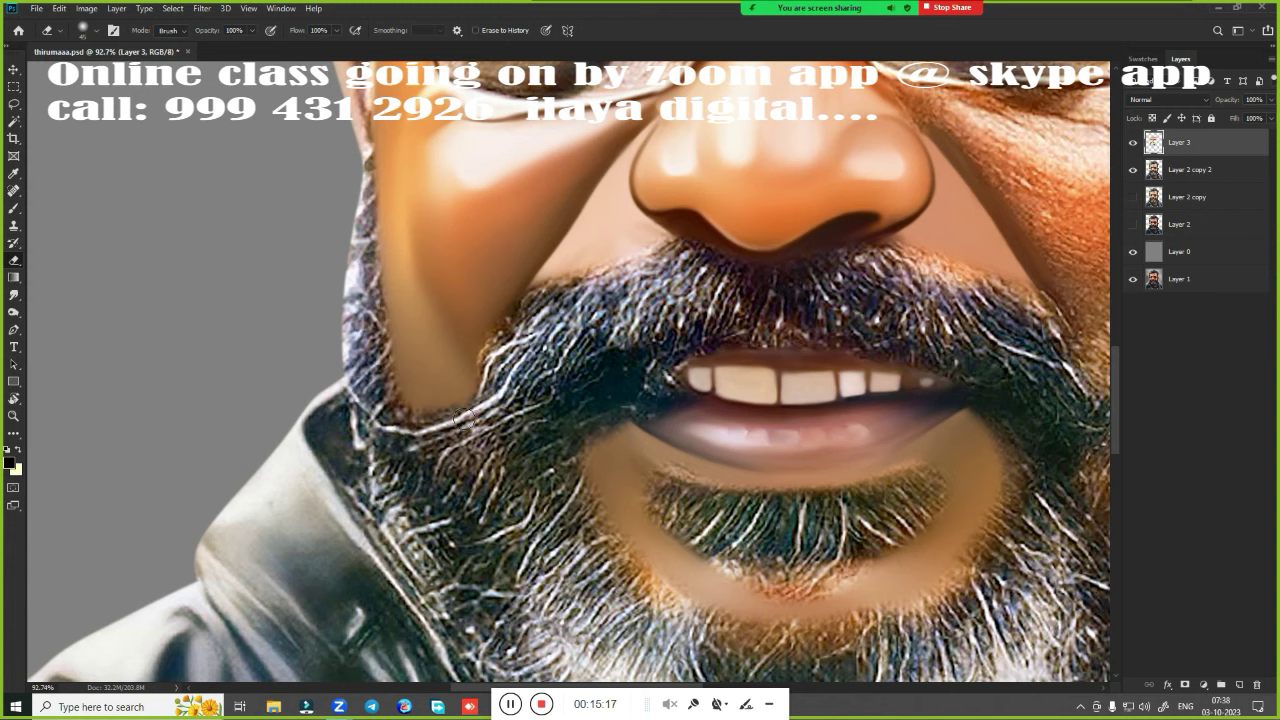
scroll(557, 508, down, 5)
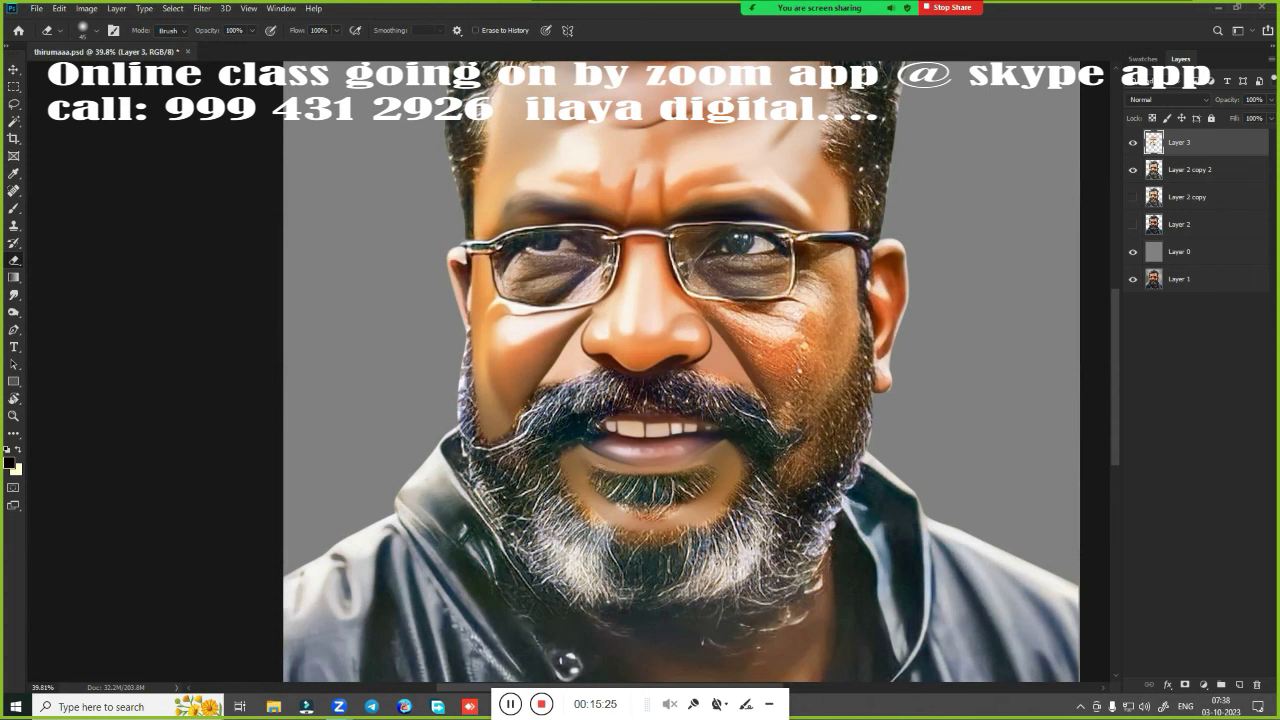
Smudge the top edge of the glasses frame smooth
scroll(757, 352, up, 2)
scroll(757, 352, up, 1)
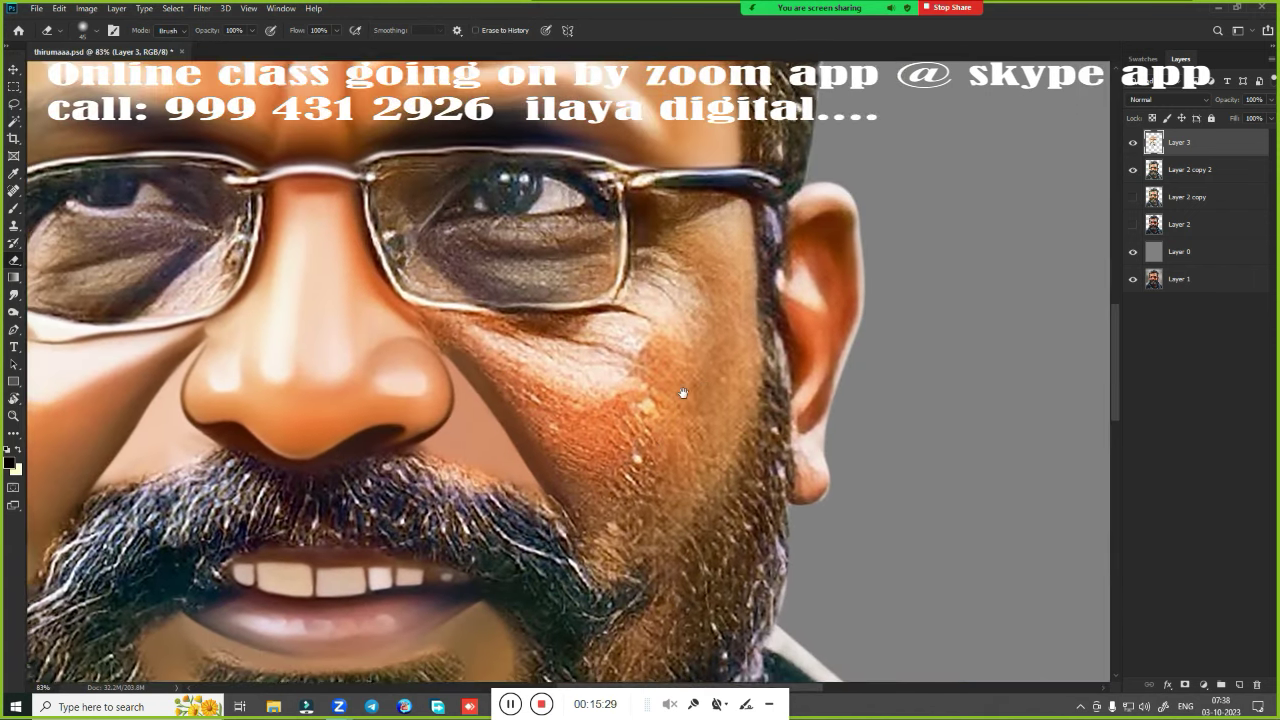
scroll(757, 352, up, 1)
scroll(757, 352, up, 1)
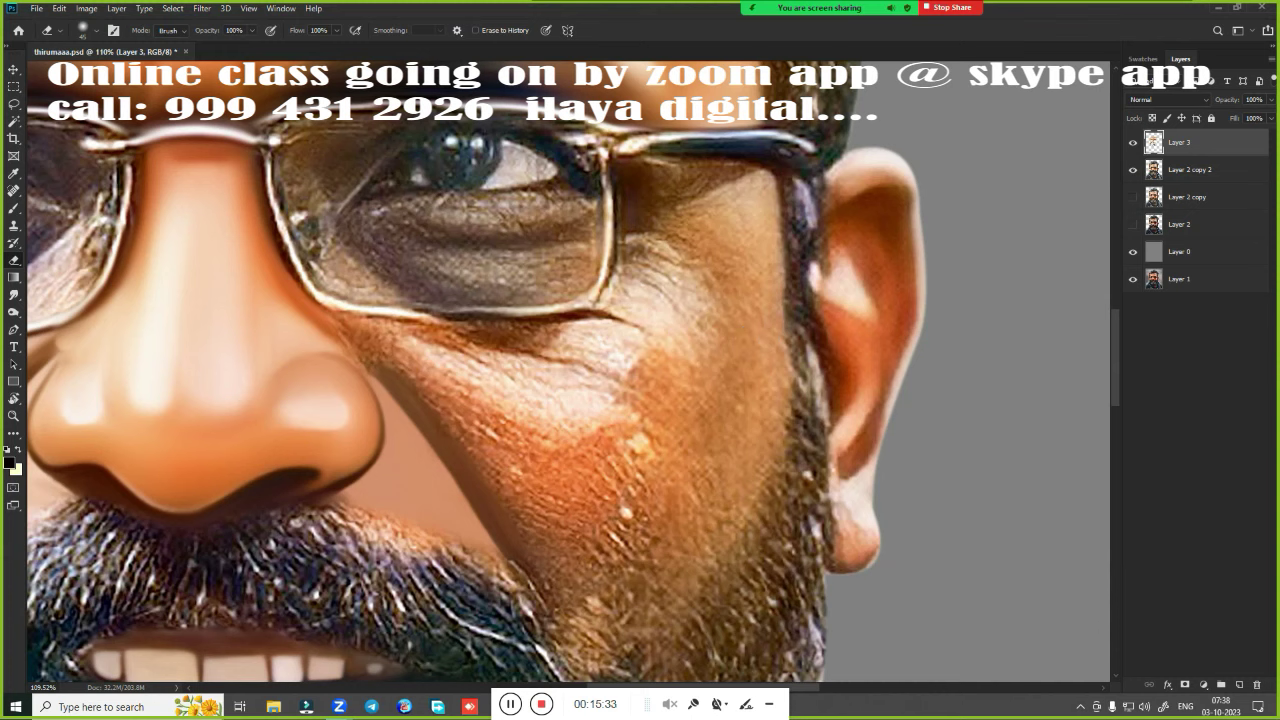
key(r)
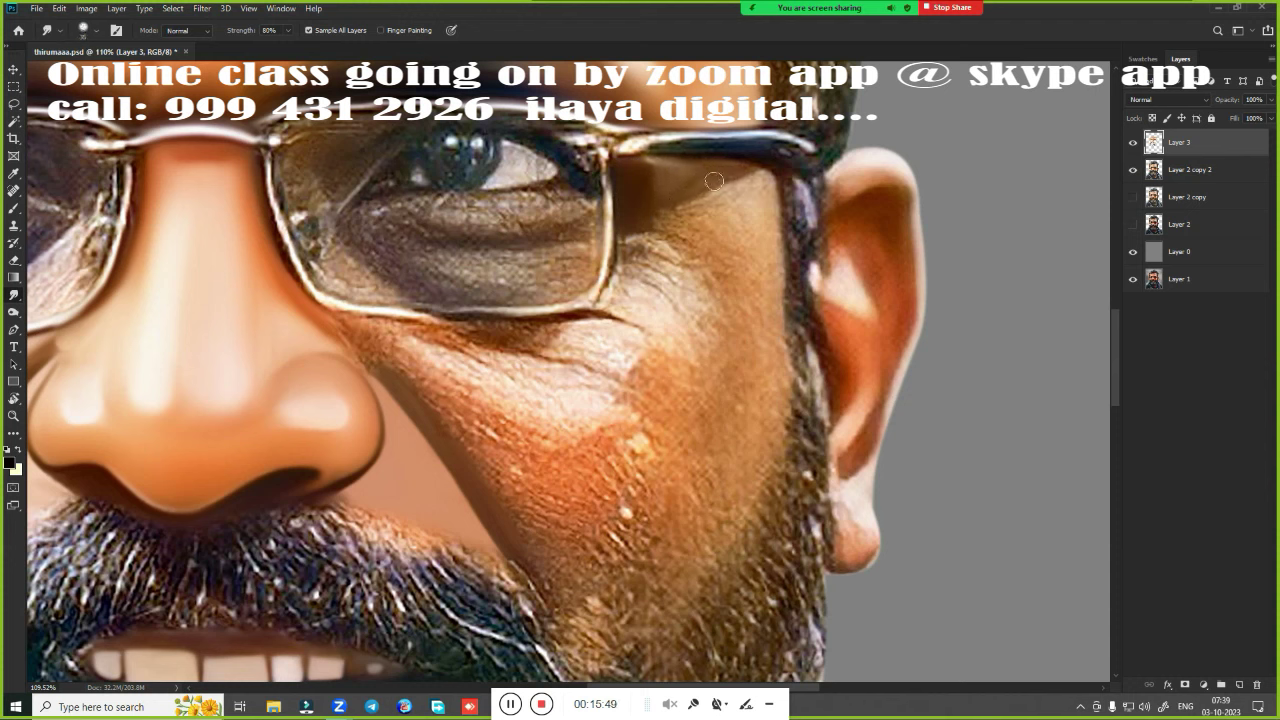
drag(642, 141, 728, 140)
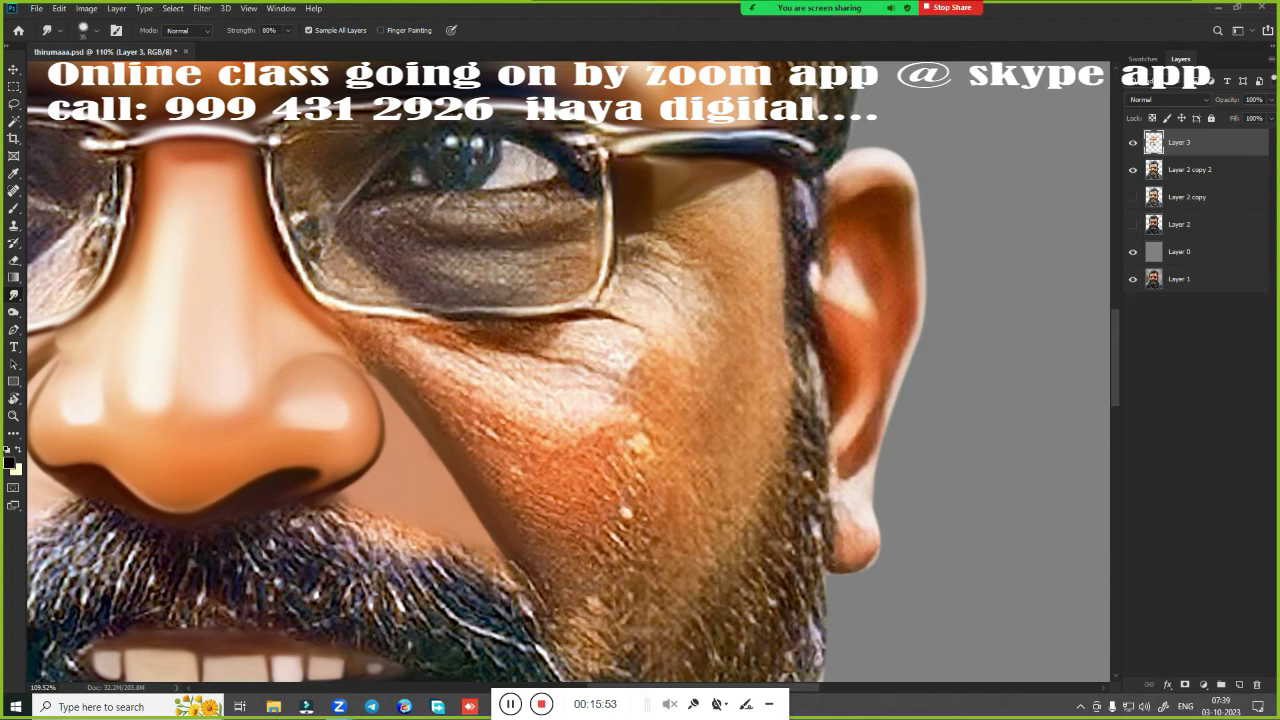
drag(650, 150, 694, 152)
drag(787, 148, 743, 138)
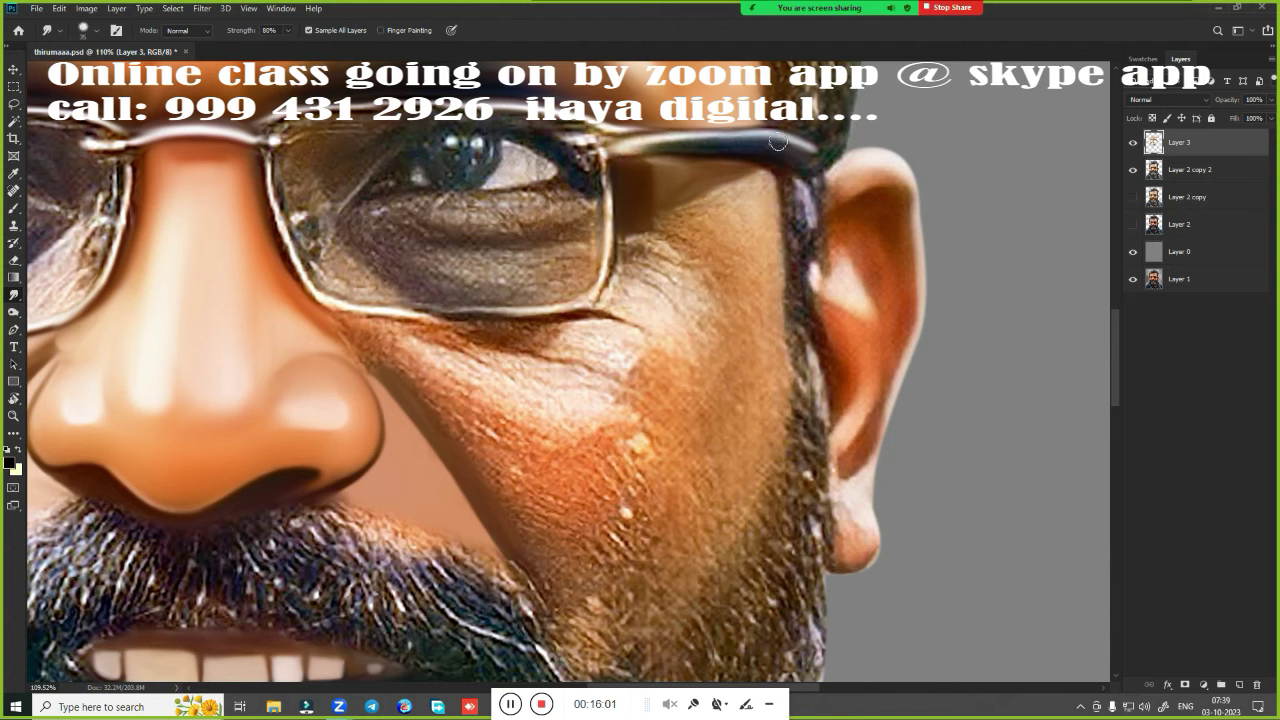
drag(655, 149, 610, 140)
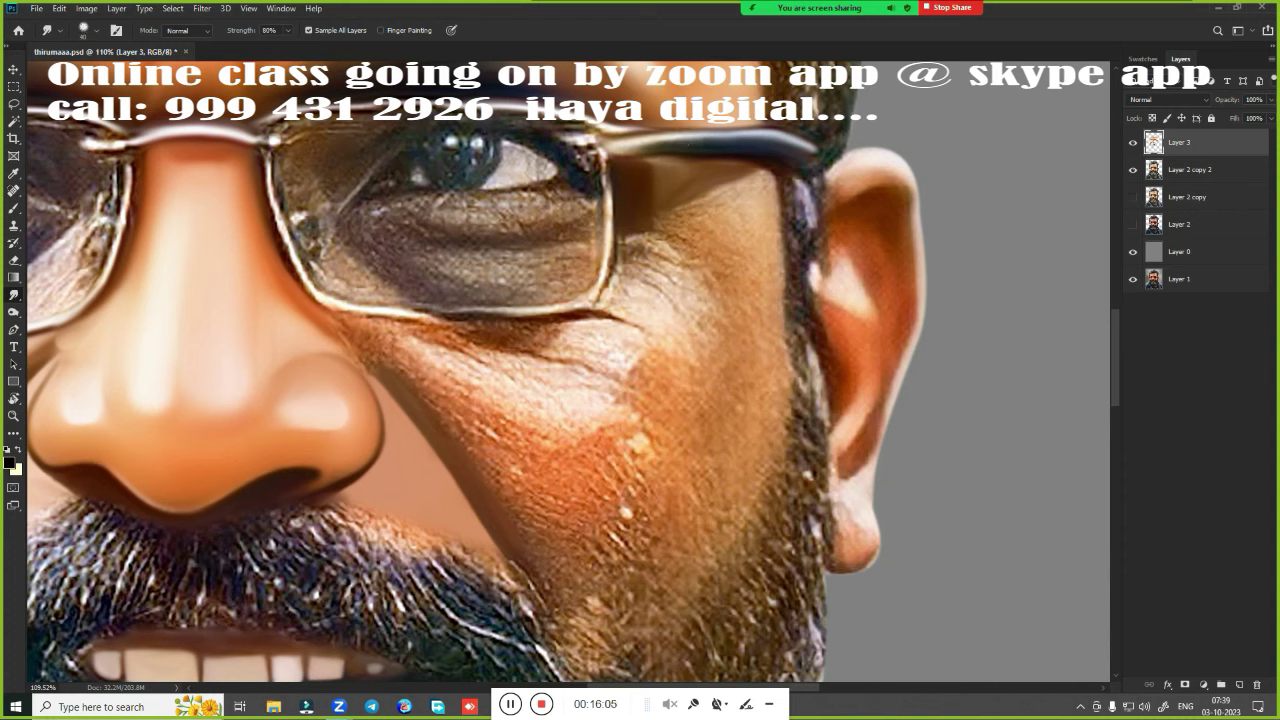
Smooth the temple skin, the frame's right edge and the skin under the right lens
drag(775, 265, 788, 343)
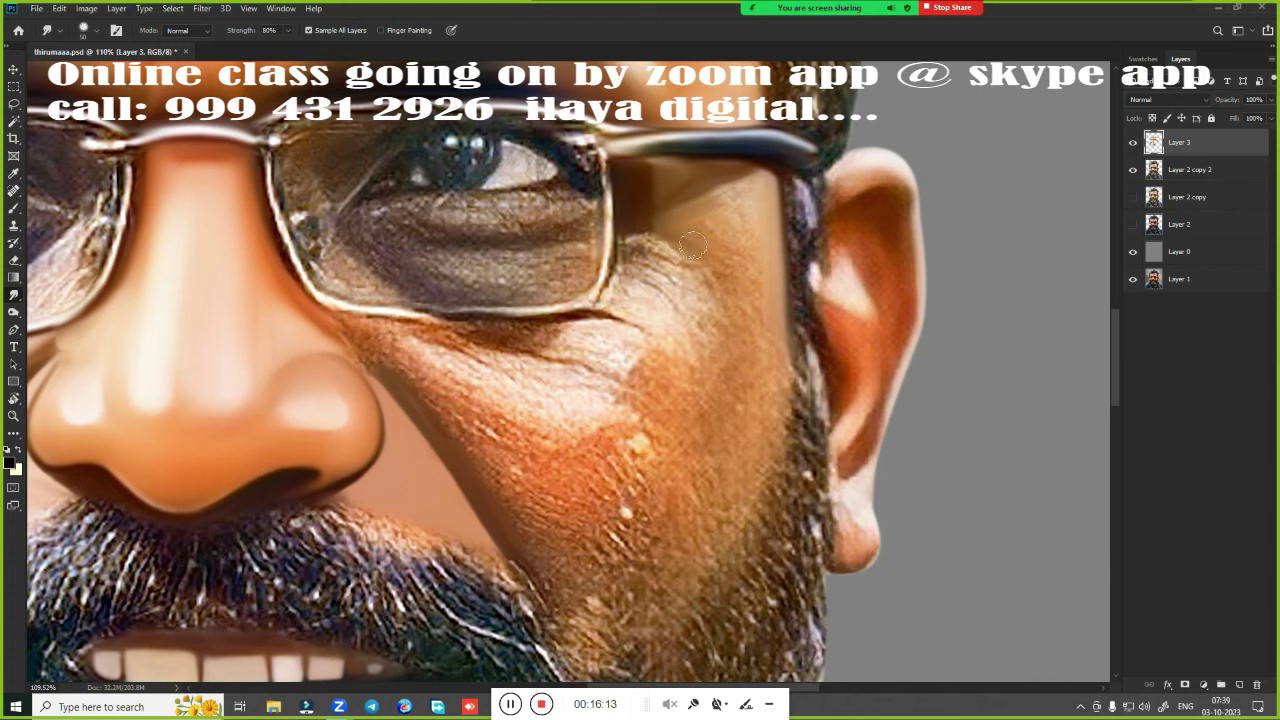
drag(703, 228, 705, 206)
drag(731, 200, 749, 263)
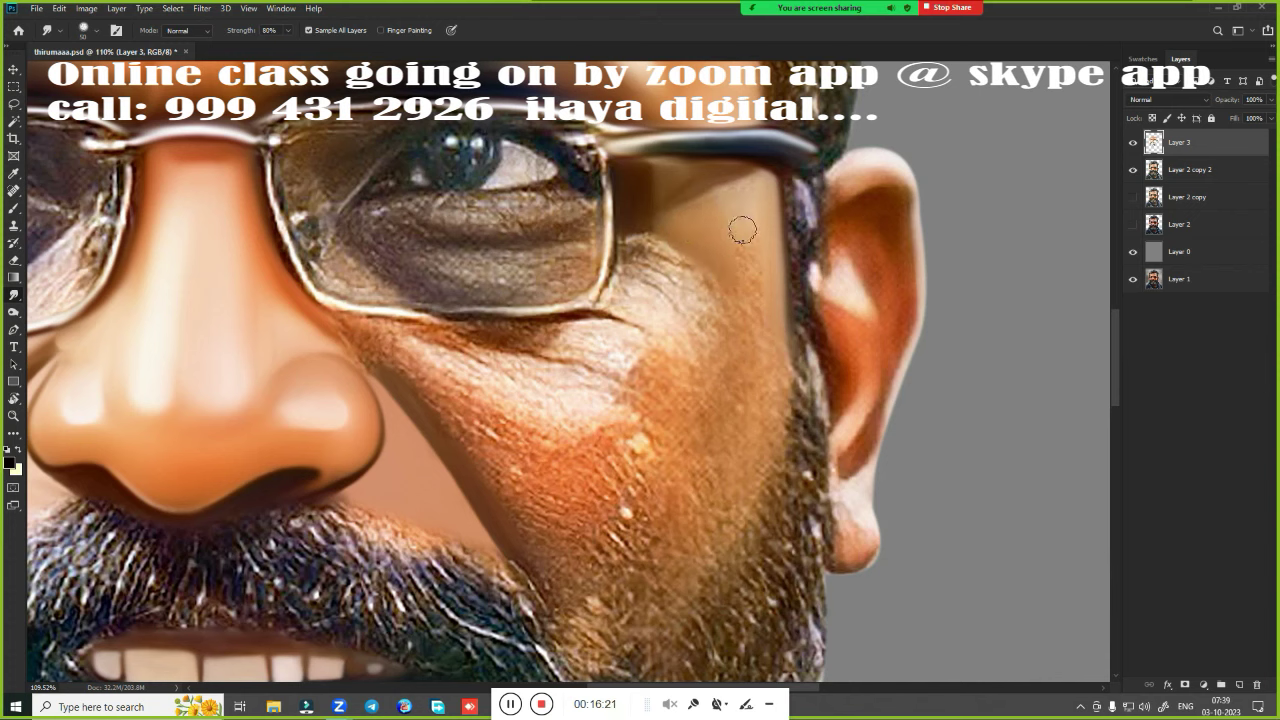
drag(751, 188, 741, 268)
mouse_move(623, 230)
mouse_down()
mouse_move(614, 292)
mouse_move(622, 246)
mouse_move(652, 305)
mouse_up()
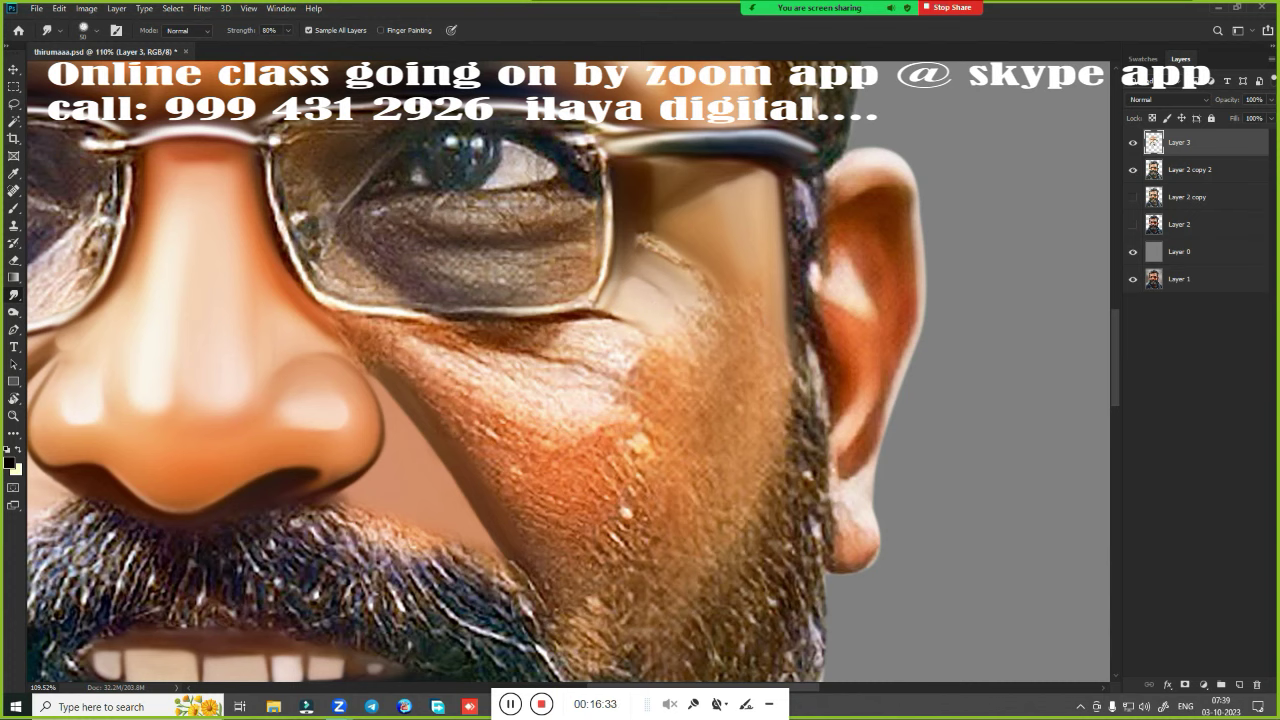
drag(645, 236, 681, 263)
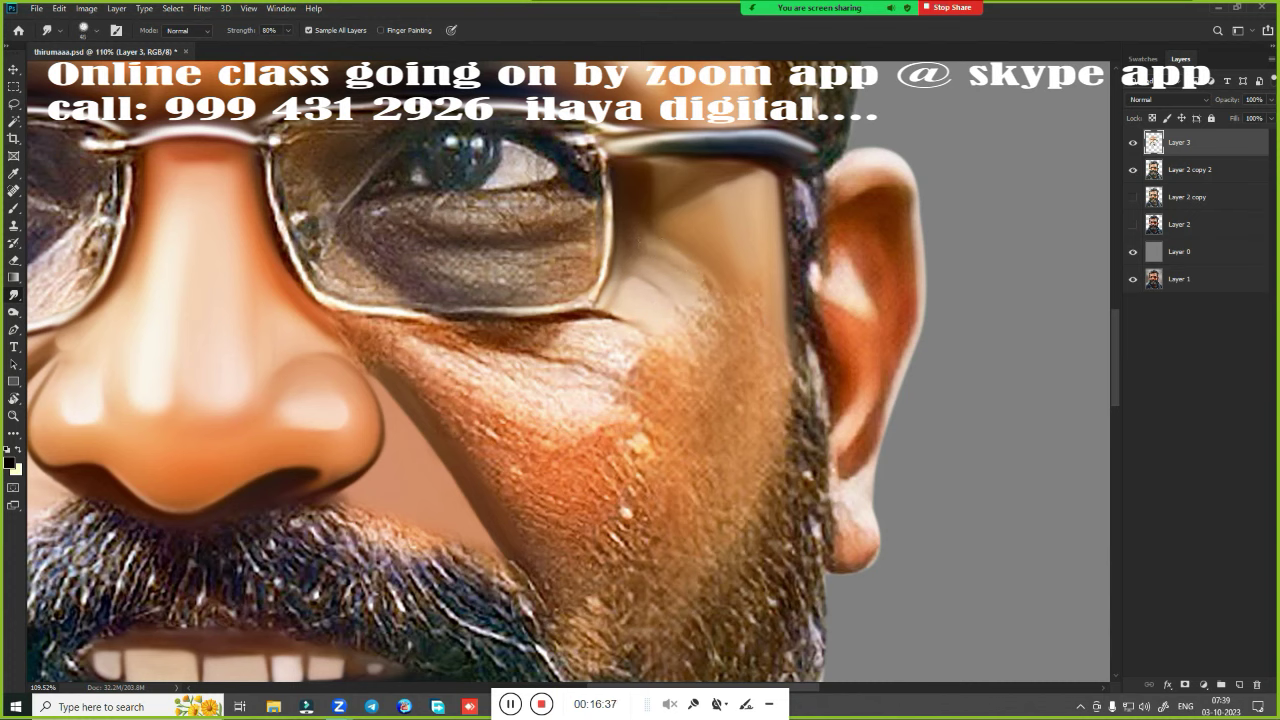
mouse_move(615, 336)
mouse_down()
mouse_move(557, 329)
mouse_move(620, 354)
mouse_move(628, 345)
mouse_move(545, 328)
mouse_move(478, 328)
mouse_move(540, 348)
mouse_move(615, 316)
mouse_up()
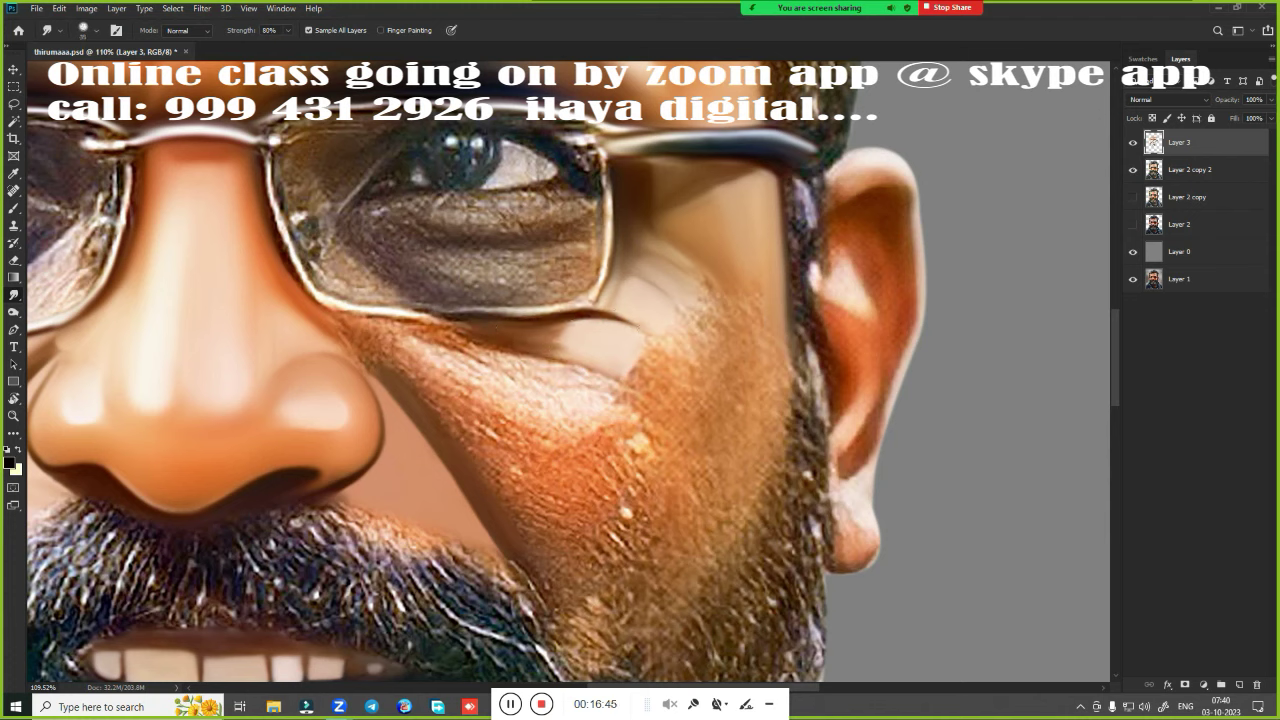
mouse_move(582, 395)
mouse_down()
mouse_move(545, 385)
mouse_move(586, 391)
mouse_move(555, 390)
mouse_move(548, 369)
mouse_up()
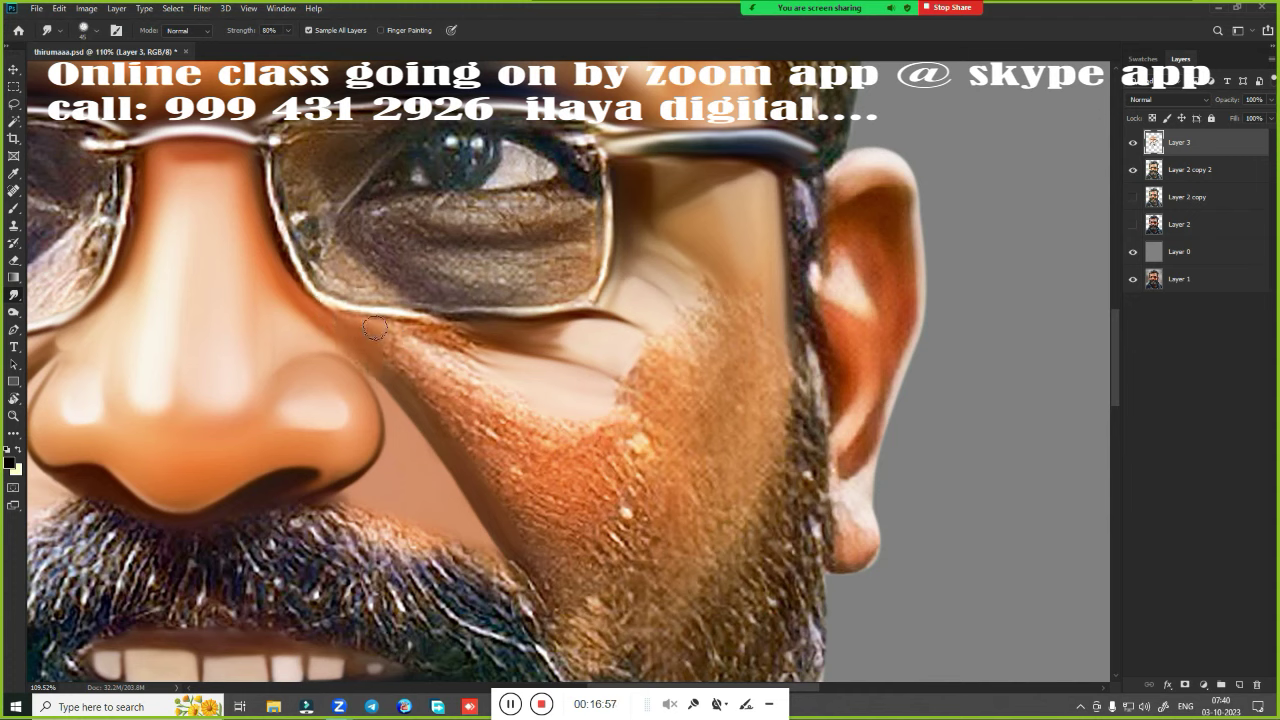
Smooth the shadows below the glasses and the cheek and jaw stubble near the ear
mouse_move(374, 330)
mouse_down()
mouse_move(480, 352)
mouse_move(502, 325)
mouse_up()
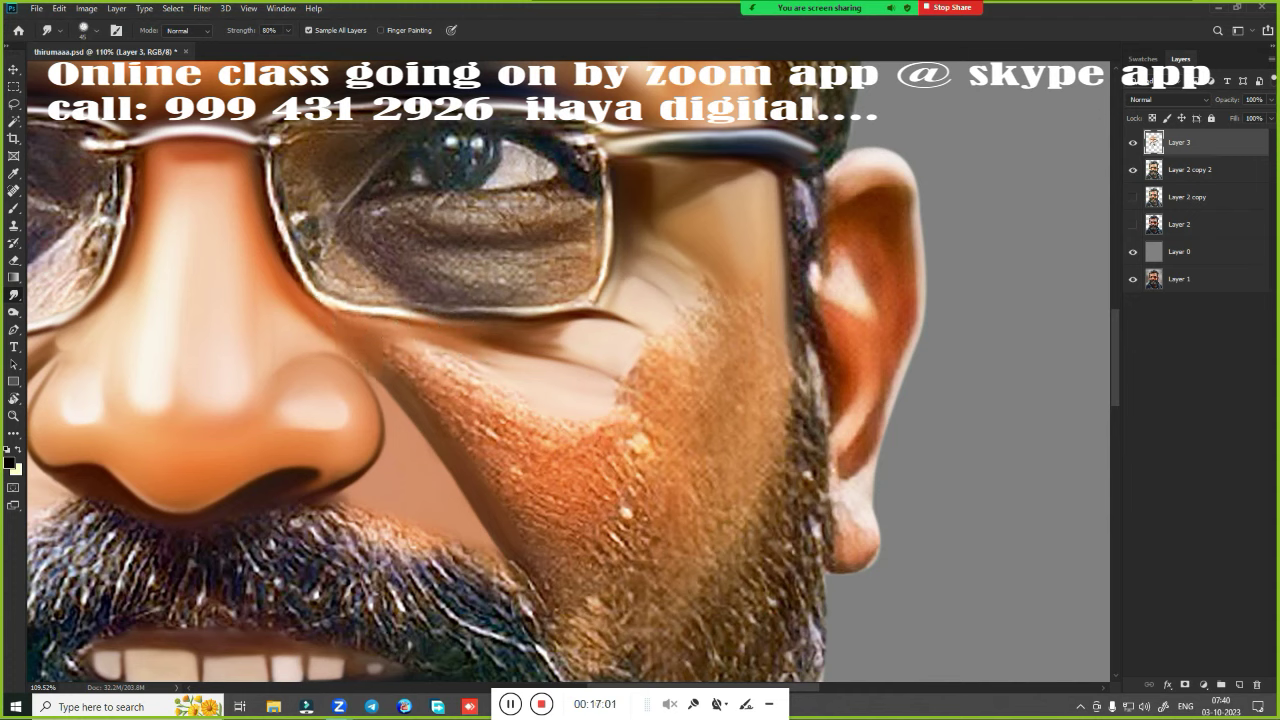
drag(572, 356, 524, 326)
mouse_move(448, 408)
mouse_down()
mouse_move(390, 350)
mouse_move(400, 369)
mouse_move(451, 366)
mouse_move(443, 357)
mouse_up()
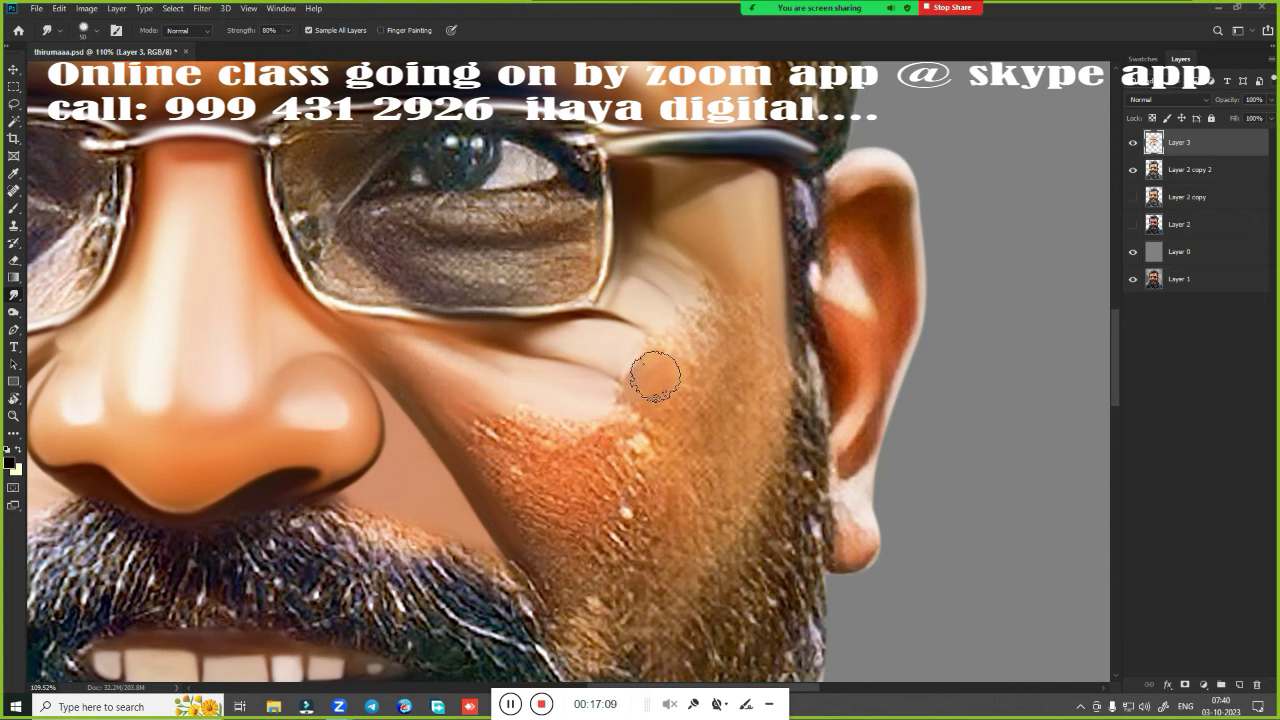
mouse_move(655, 377)
mouse_down()
mouse_move(660, 400)
mouse_move(662, 378)
mouse_up()
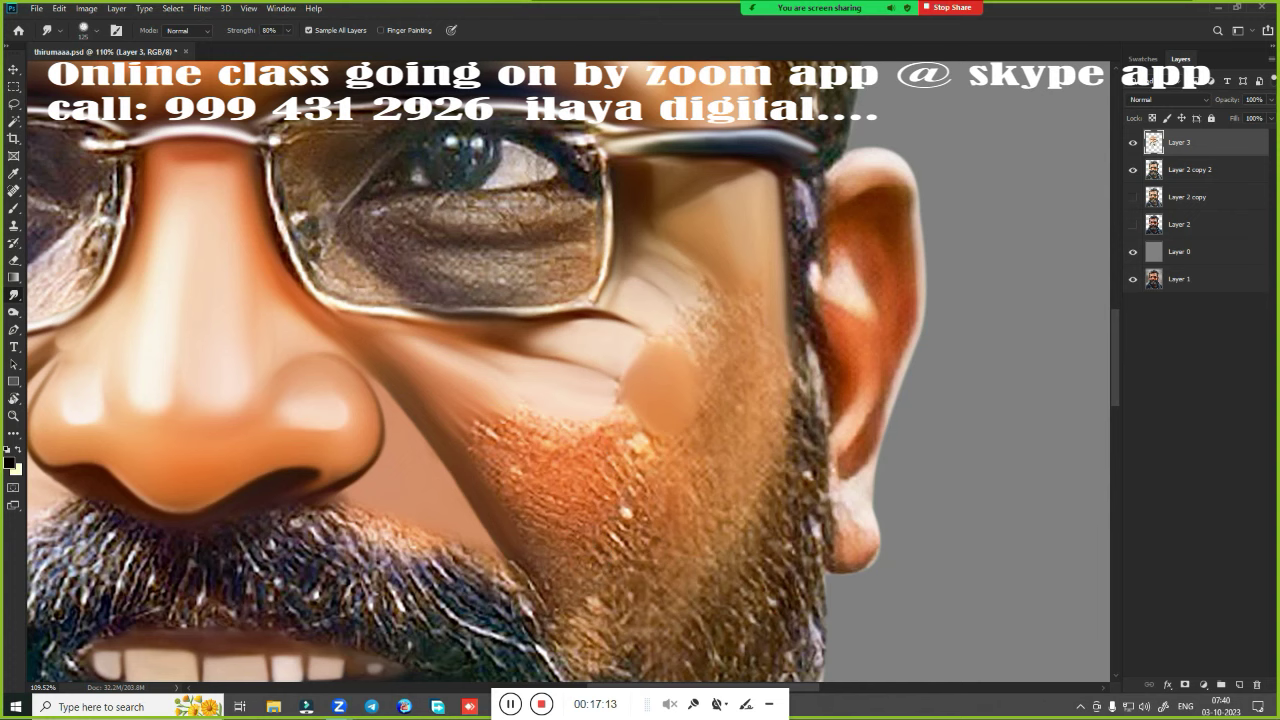
drag(736, 426, 756, 312)
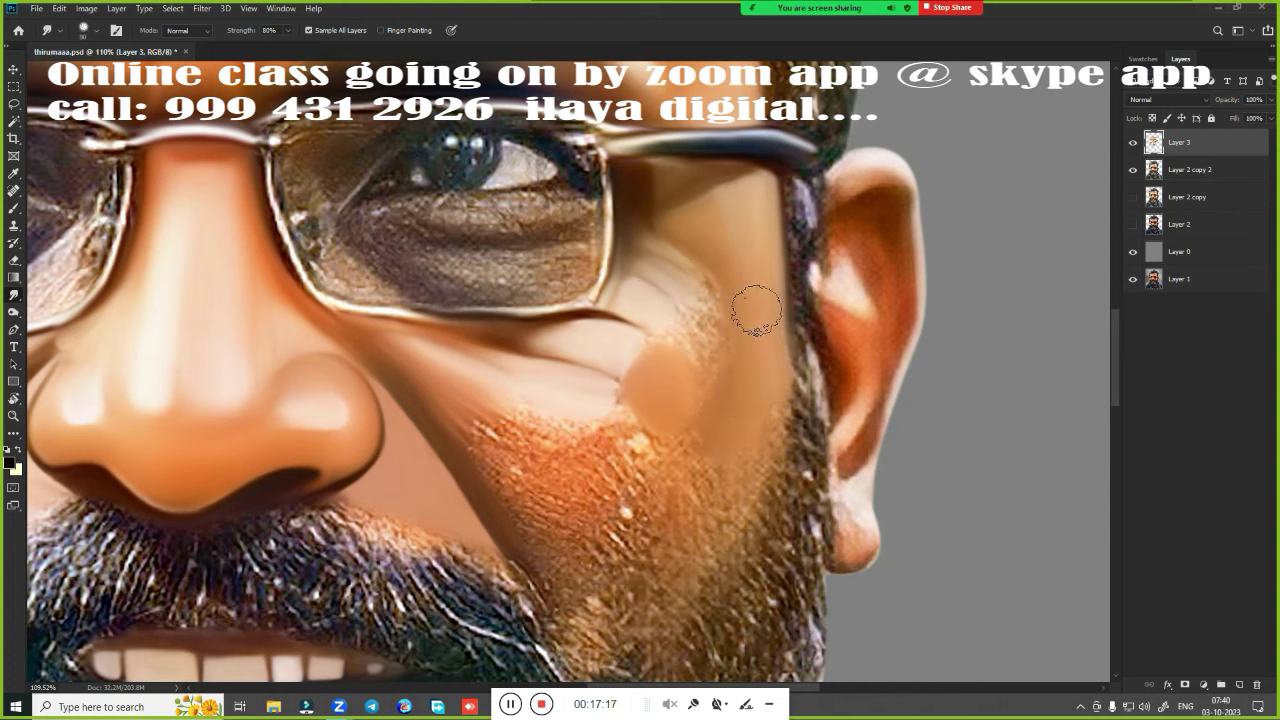
mouse_move(743, 420)
mouse_down()
mouse_move(757, 443)
mouse_move(755, 530)
mouse_up()
drag(757, 443, 750, 570)
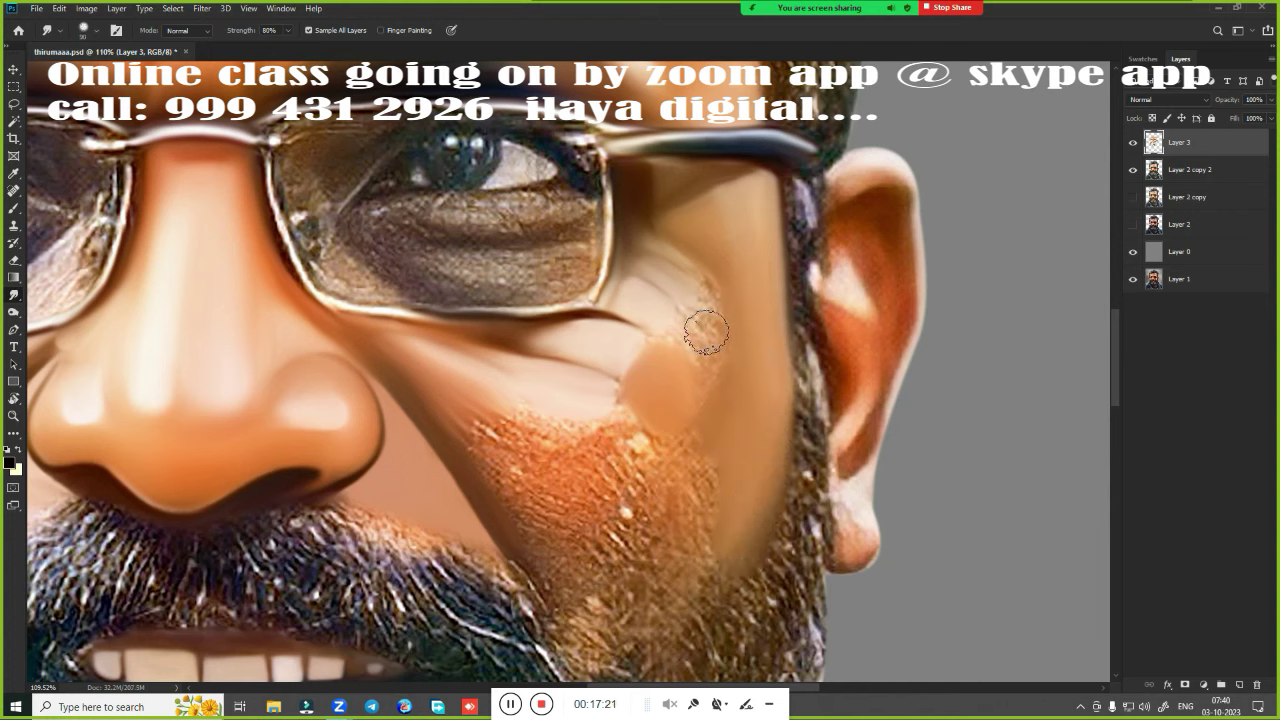
mouse_move(706, 332)
mouse_down()
mouse_move(691, 286)
mouse_move(708, 336)
mouse_up()
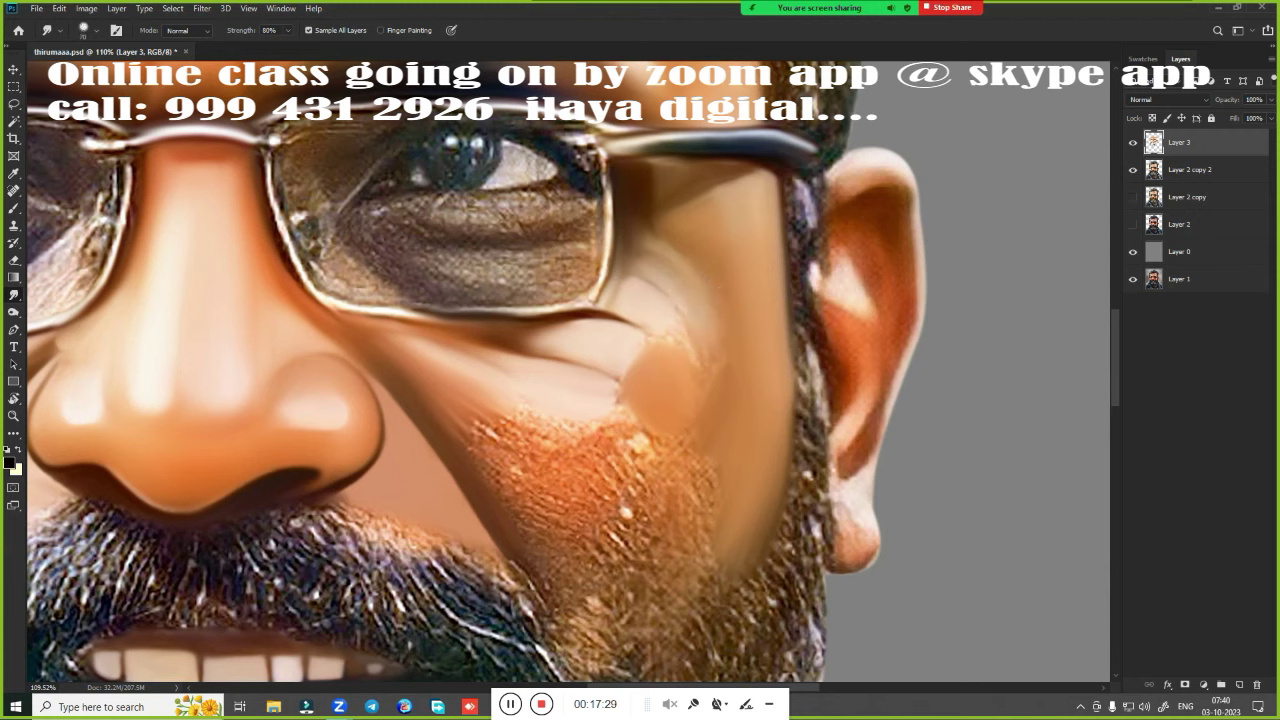
drag(632, 252, 659, 258)
mouse_move(680, 350)
mouse_down()
mouse_move(629, 363)
mouse_move(708, 330)
mouse_up()
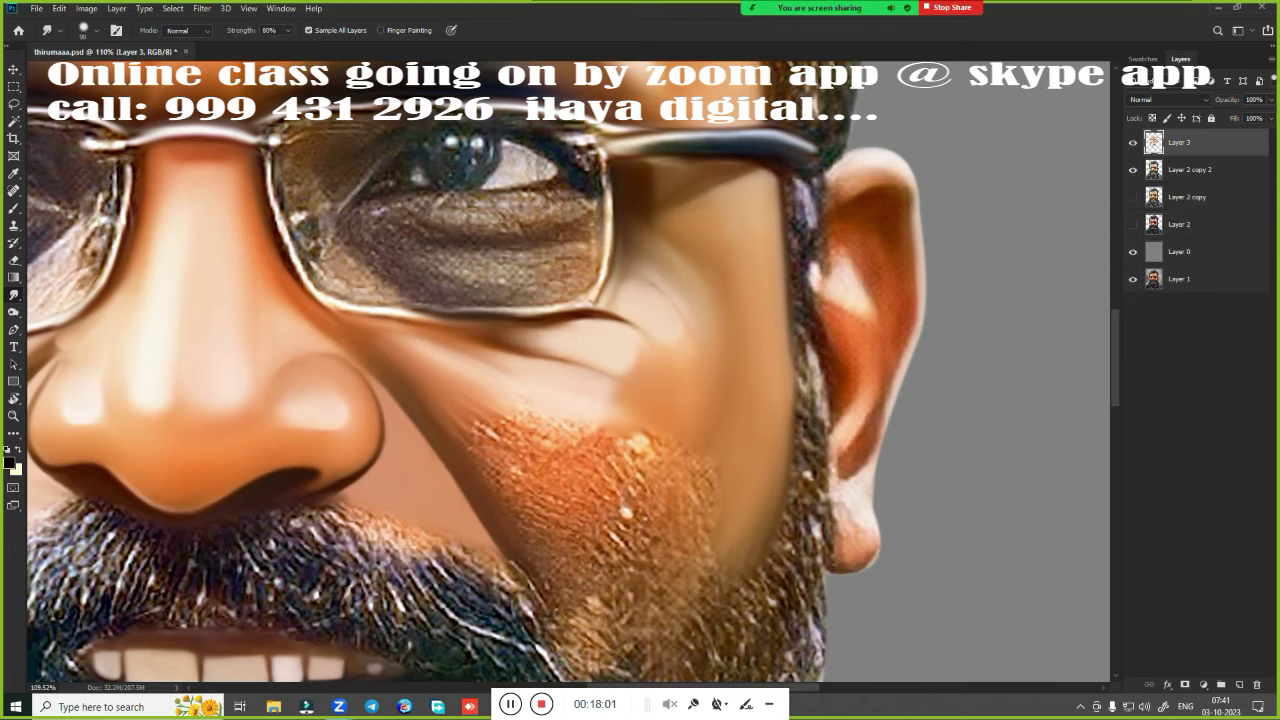
Push cheek skin into the beard and smooth the orange stubble beside the mustache
drag(779, 405, 781, 374)
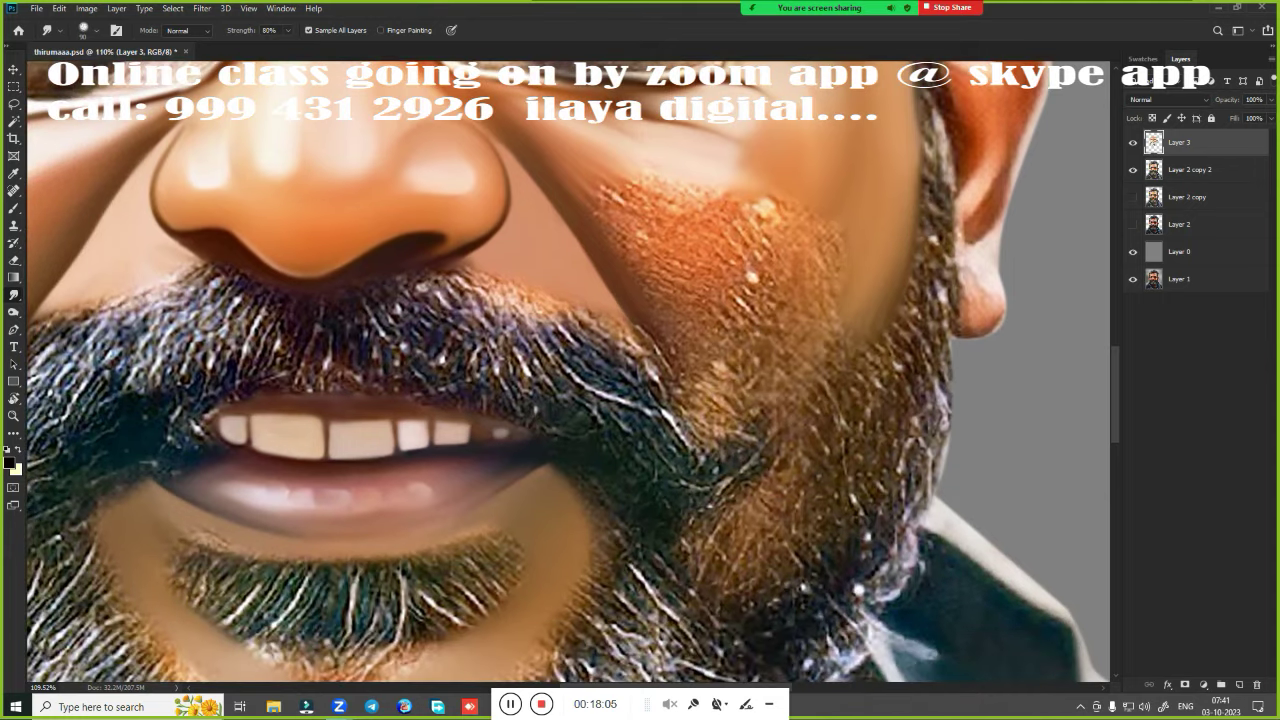
drag(655, 330, 700, 435)
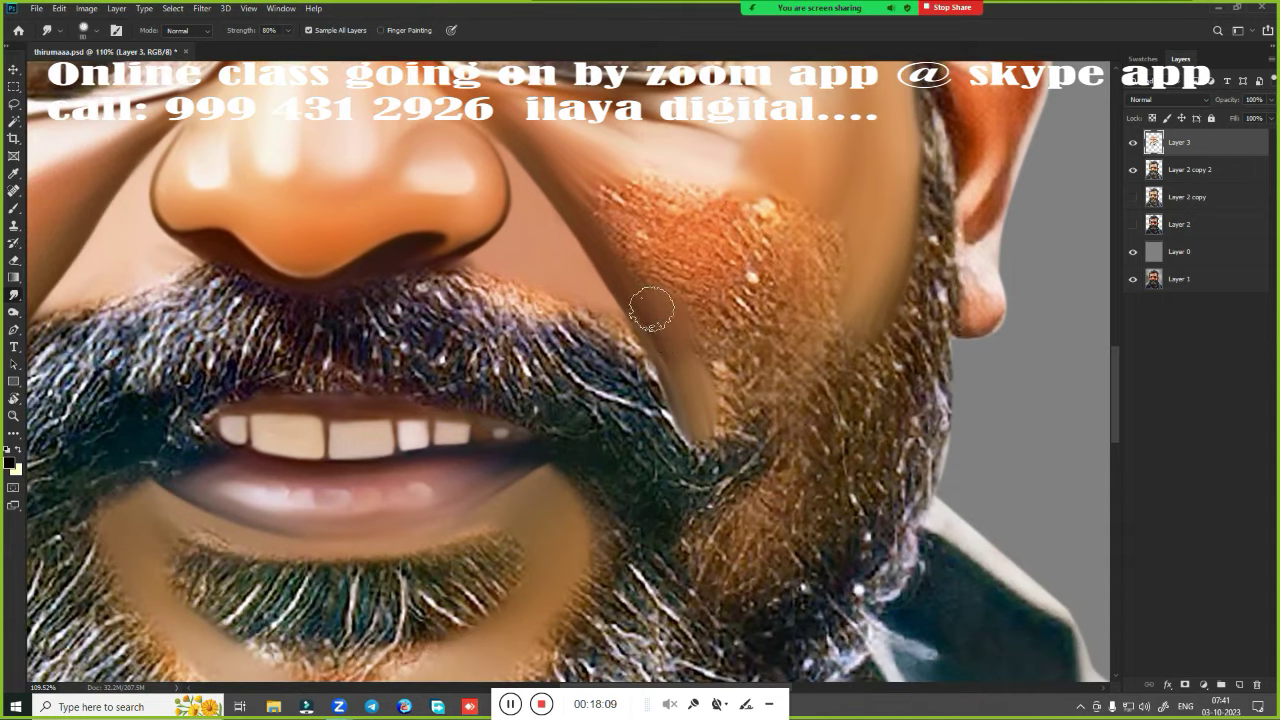
mouse_move(651, 310)
mouse_down()
mouse_move(716, 410)
mouse_move(707, 402)
mouse_up()
mouse_move(762, 212)
mouse_down()
mouse_move(780, 260)
mouse_move(770, 200)
mouse_move(790, 240)
mouse_move(757, 214)
mouse_move(786, 223)
mouse_move(765, 330)
mouse_move(780, 340)
mouse_move(794, 286)
mouse_move(770, 370)
mouse_up()
mouse_move(690, 290)
mouse_down()
mouse_move(737, 257)
mouse_move(754, 224)
mouse_up()
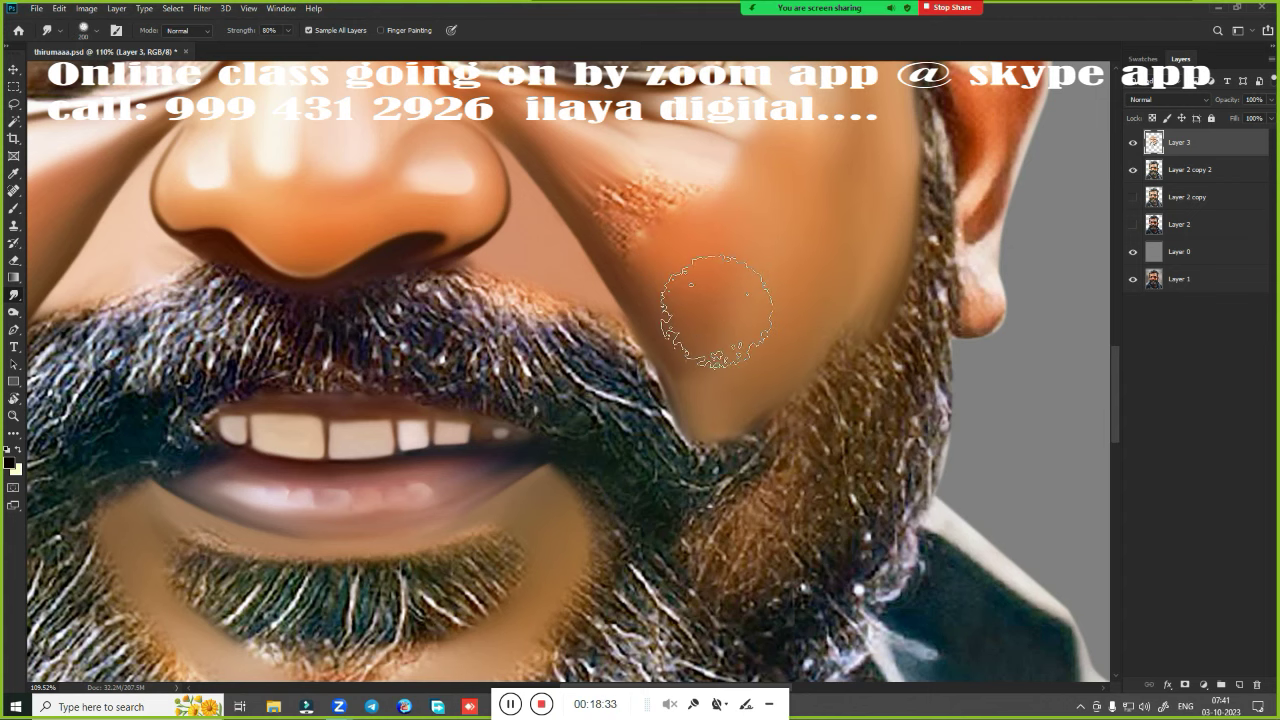
With the brush at 150, smooth the upper cheek and the right jaw's beard stubble
key(bracketleft)
key(bracketleft)
mouse_move(609, 180)
mouse_down()
mouse_move(657, 251)
mouse_move(680, 240)
mouse_move(640, 175)
mouse_up()
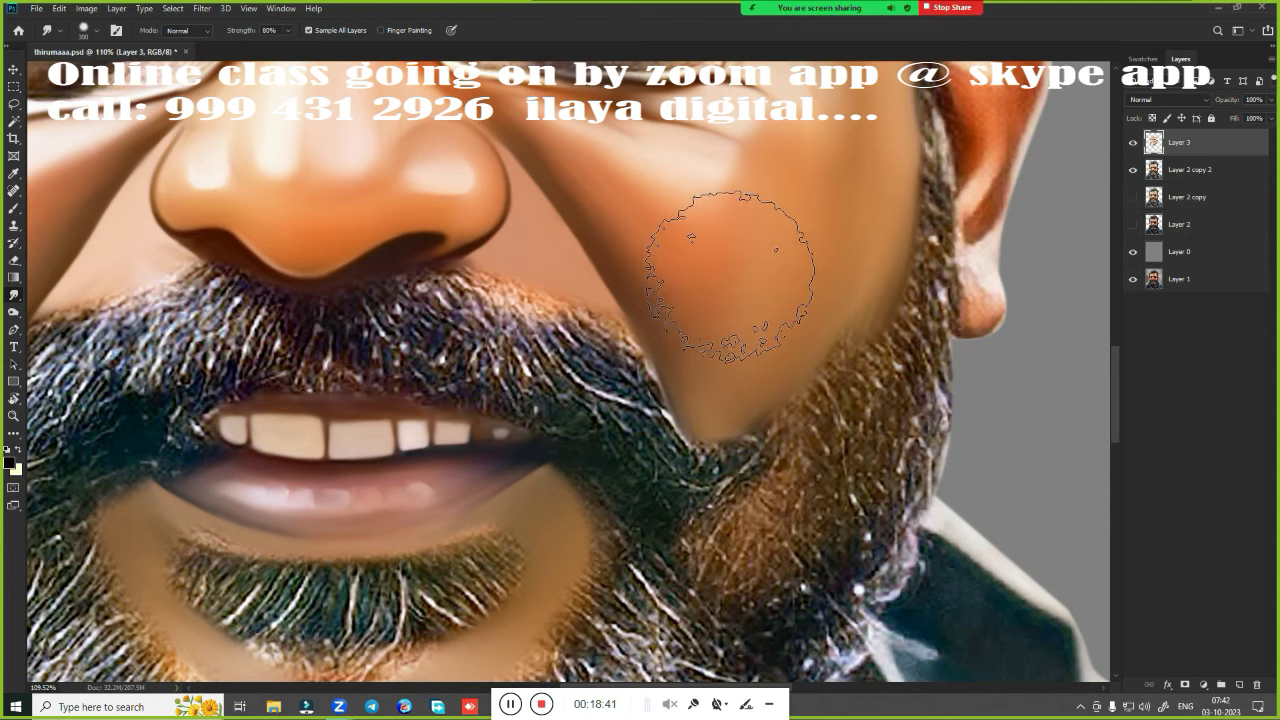
drag(729, 257, 664, 248)
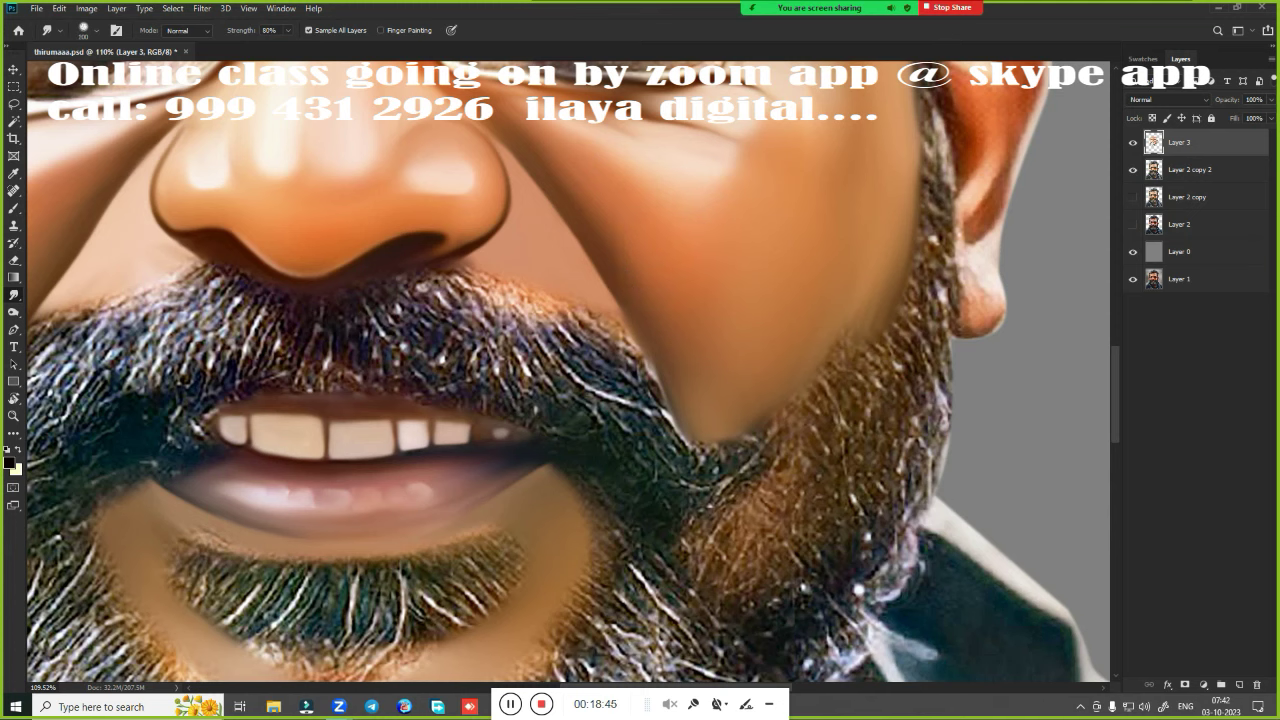
drag(686, 189, 677, 186)
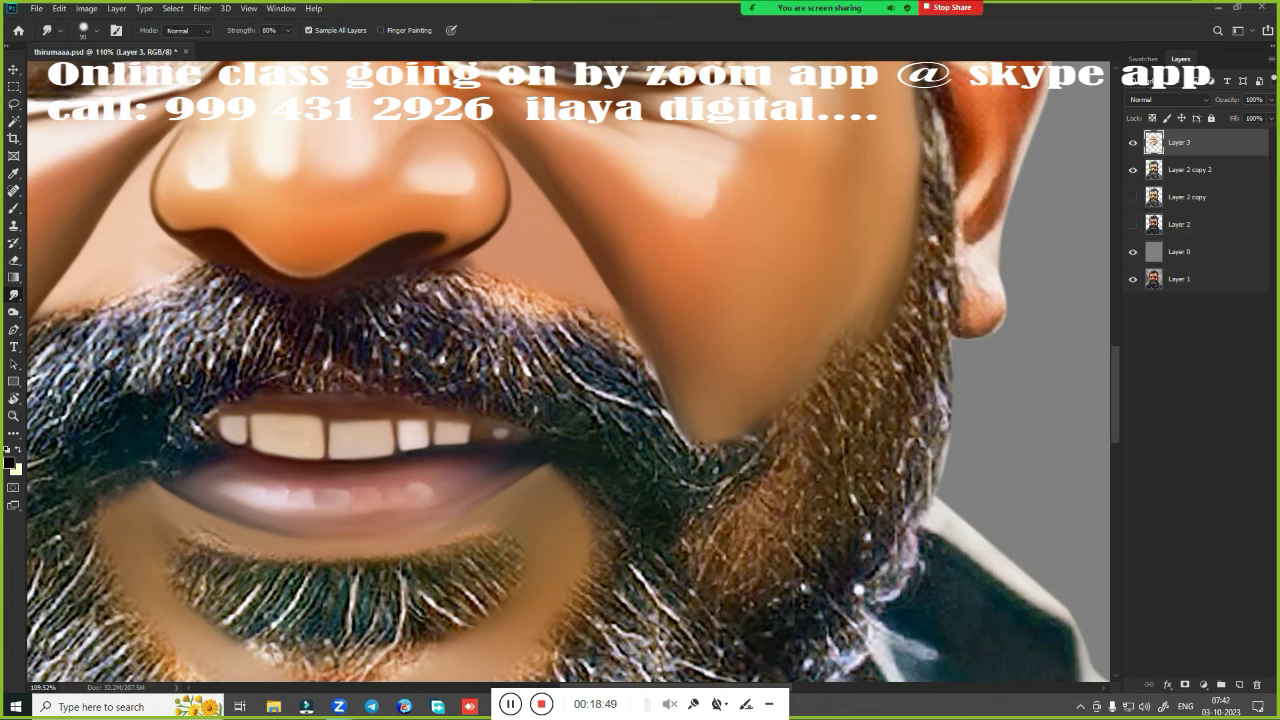
mouse_move(865, 305)
mouse_down()
mouse_move(865, 400)
mouse_move(871, 223)
mouse_move(757, 529)
mouse_move(800, 486)
mouse_move(840, 407)
mouse_move(857, 414)
mouse_move(760, 470)
mouse_up()
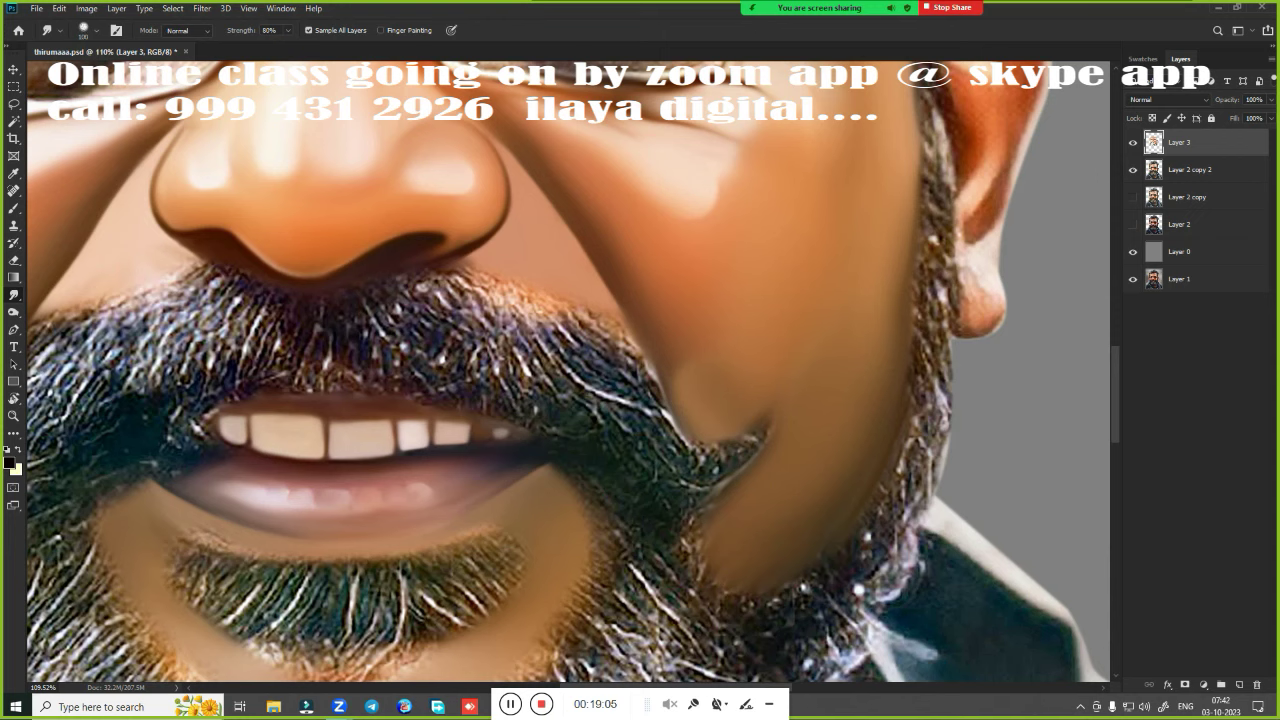
scroll(771, 384, down, 5)
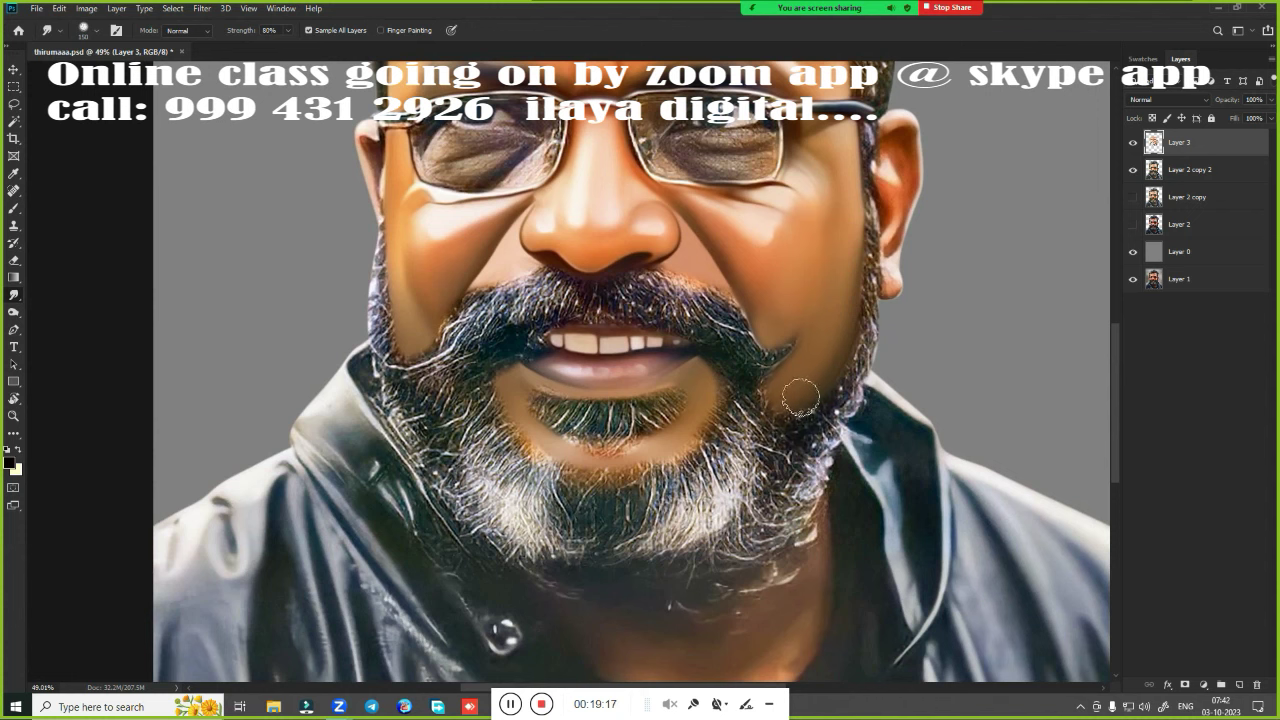
Erase the painted layer at the jaw edge, toggling Layer 3's visibility to compare
scroll(763, 240, up, 2)
key(e)
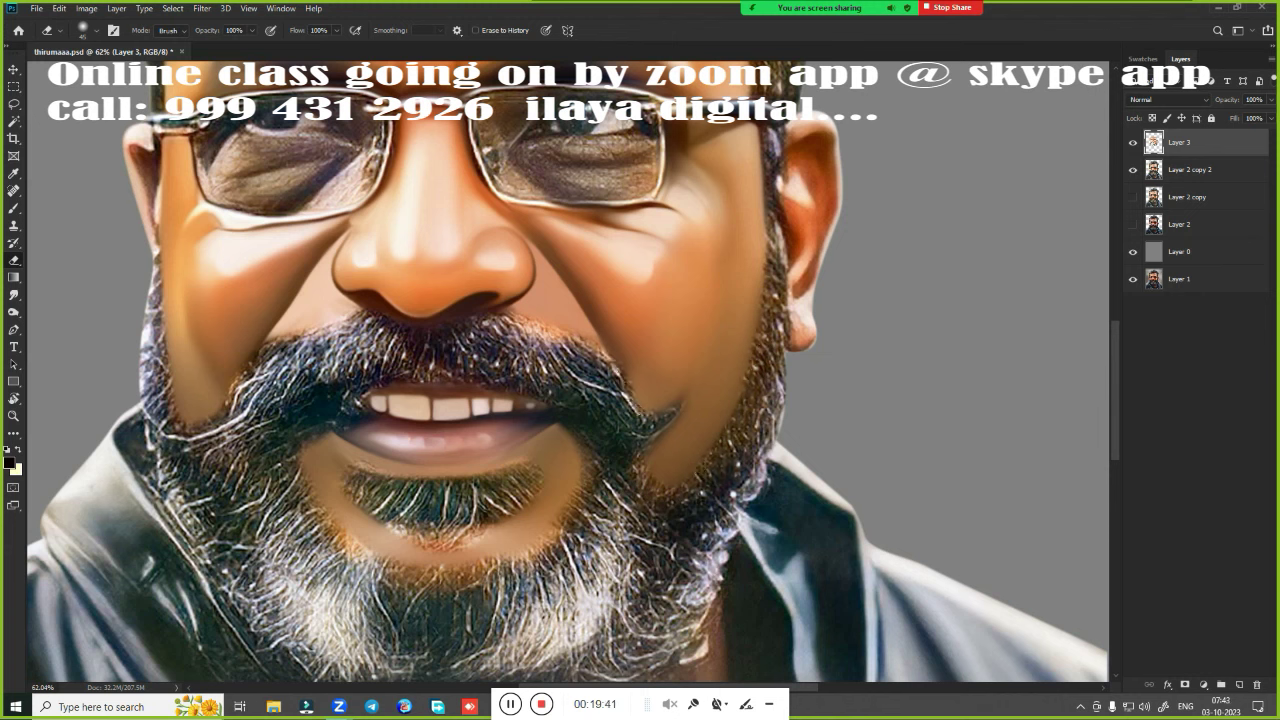
drag(675, 411, 652, 474)
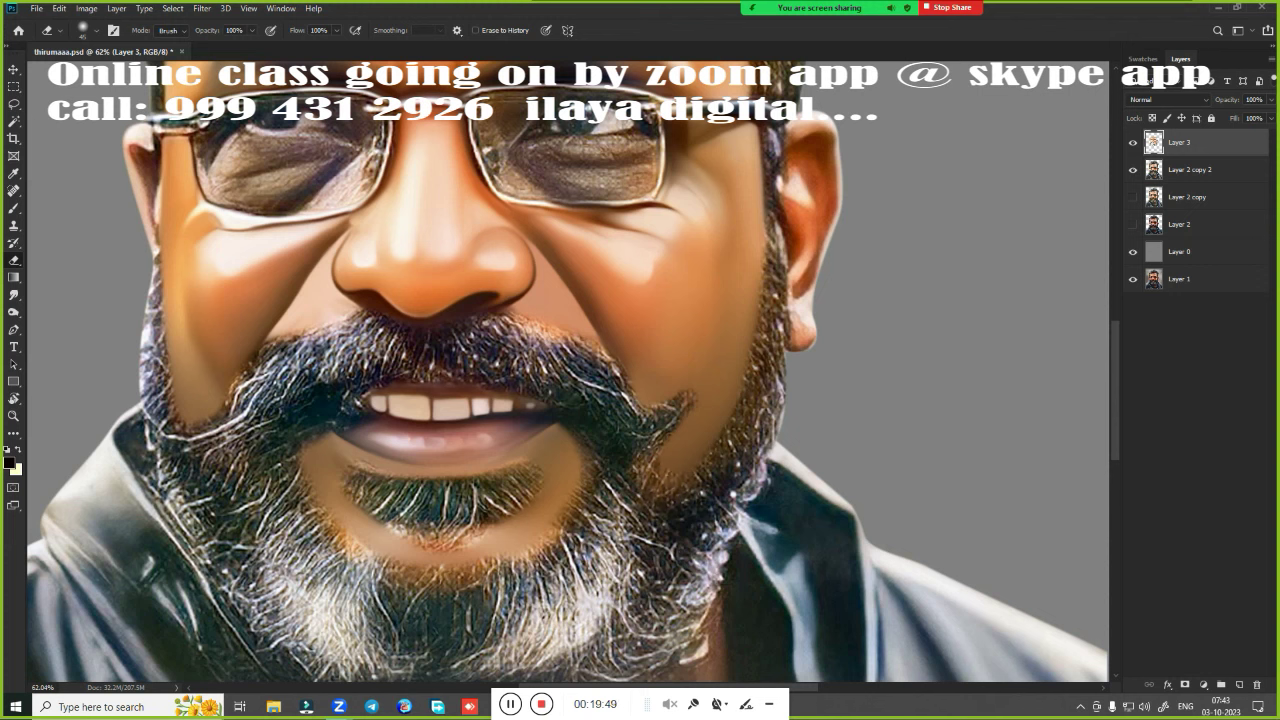
click(1132, 145)
click(1132, 144)
click(1132, 143)
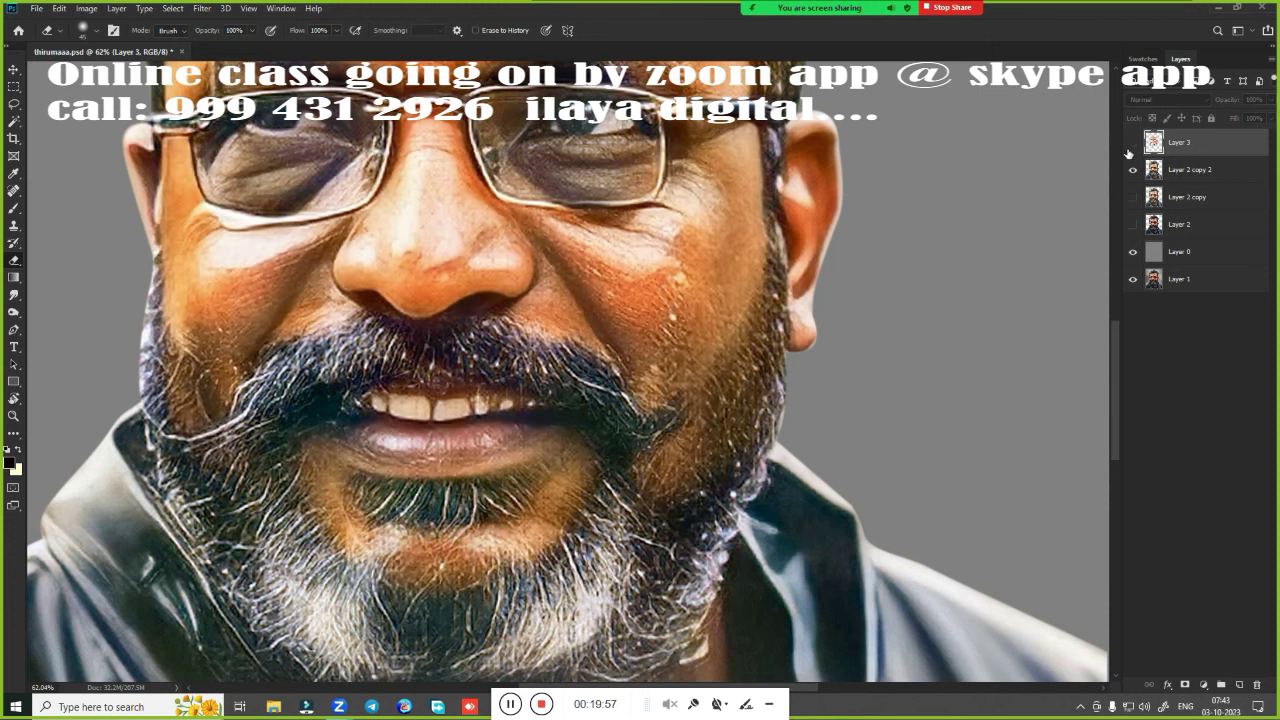
click(1132, 143)
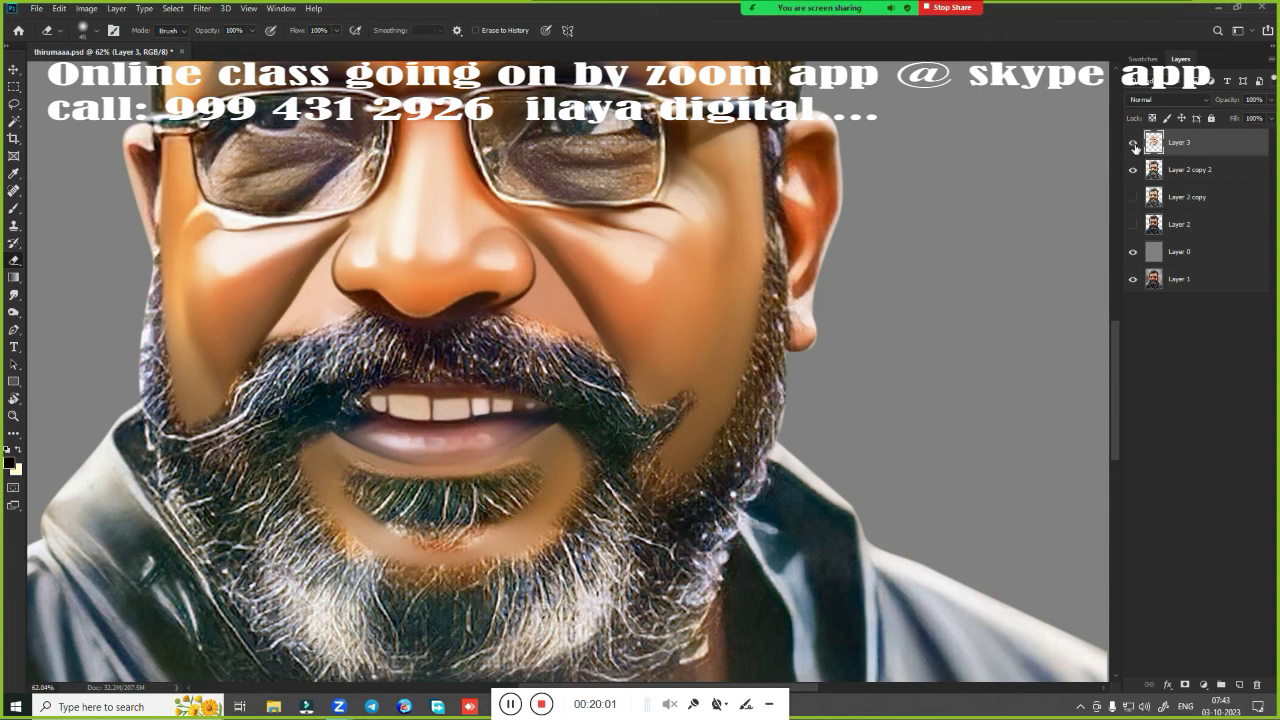
click(1132, 143)
click(1132, 143)
click(1132, 143)
Erase along the right beard edge to reveal the darker beard texture
drag(687, 482, 780, 256)
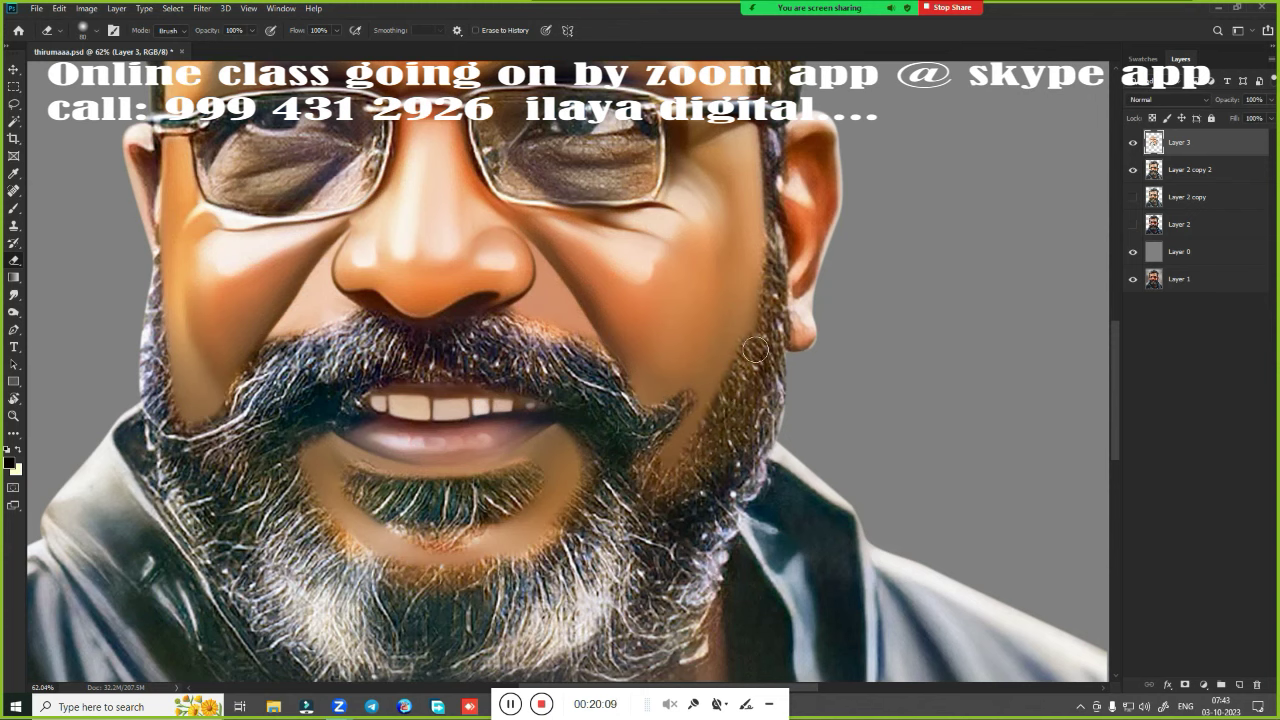
drag(691, 469, 686, 460)
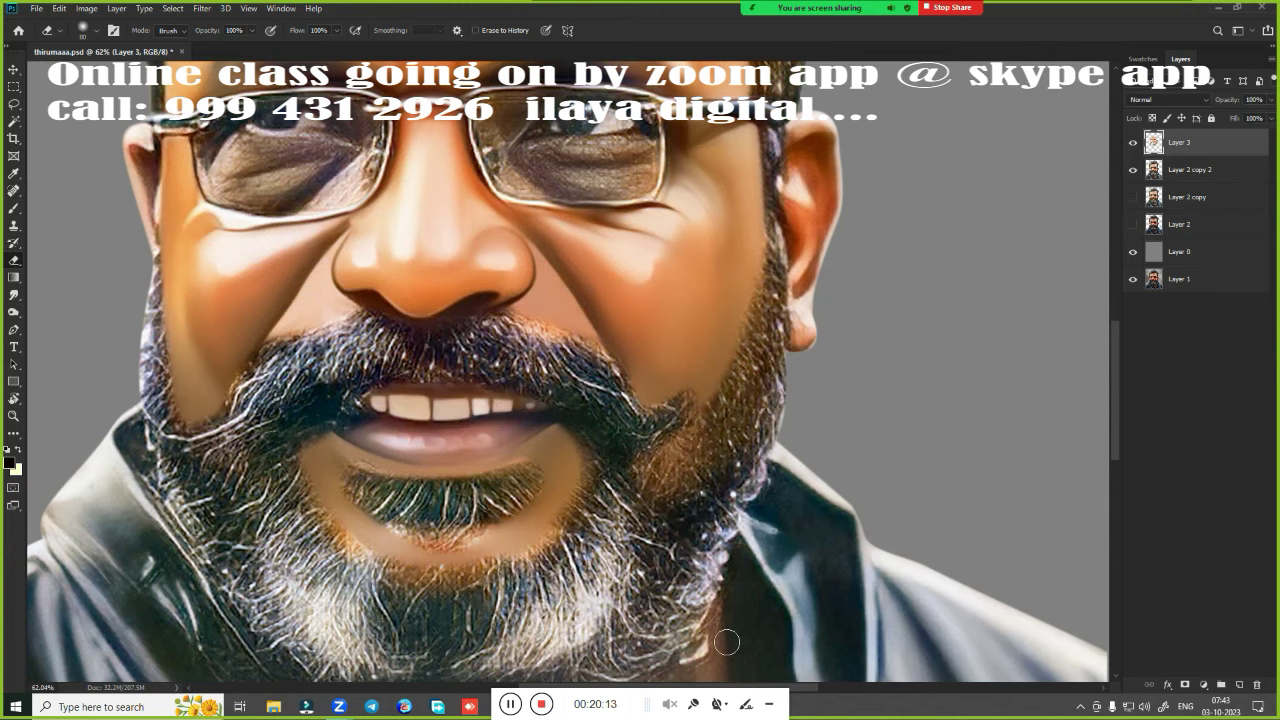
scroll(726, 641, down, 3)
scroll(600, 500, down, 3)
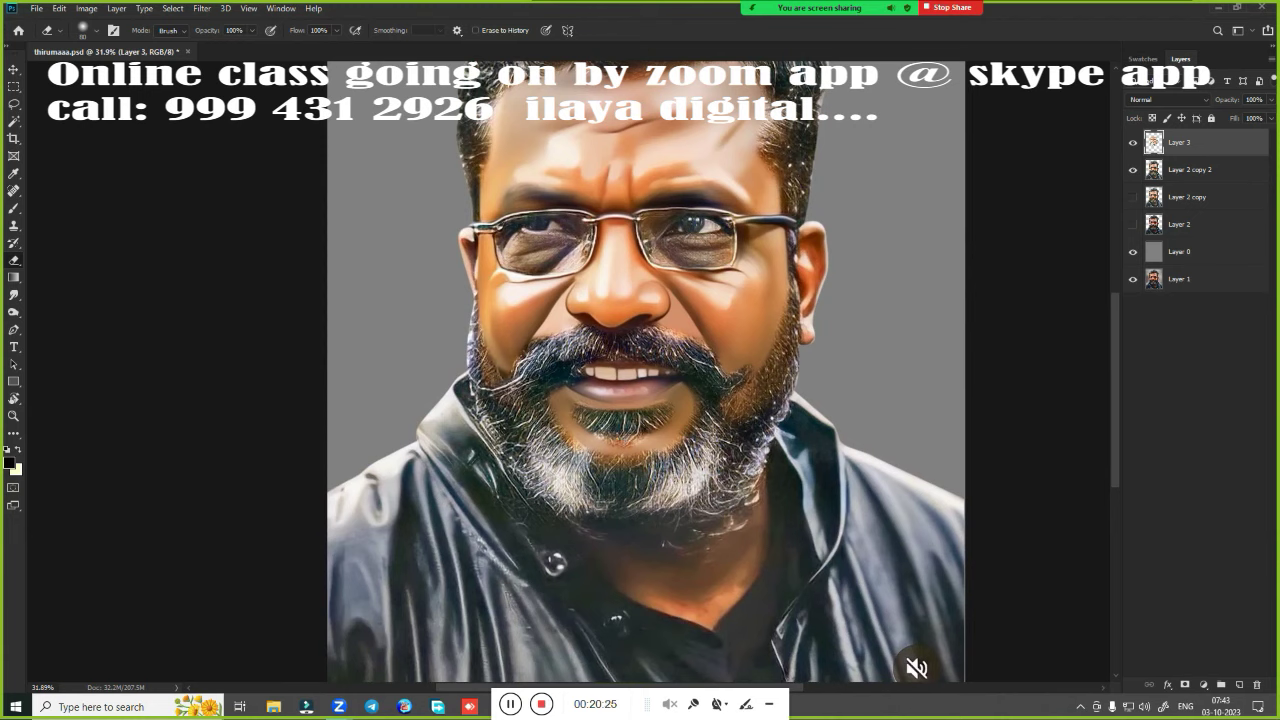
Smear the ear's inner highlight down into the lower inner ear
scroll(755, 463, up, 2)
scroll(928, 249, up, 3)
scroll(808, 486, up, 2)
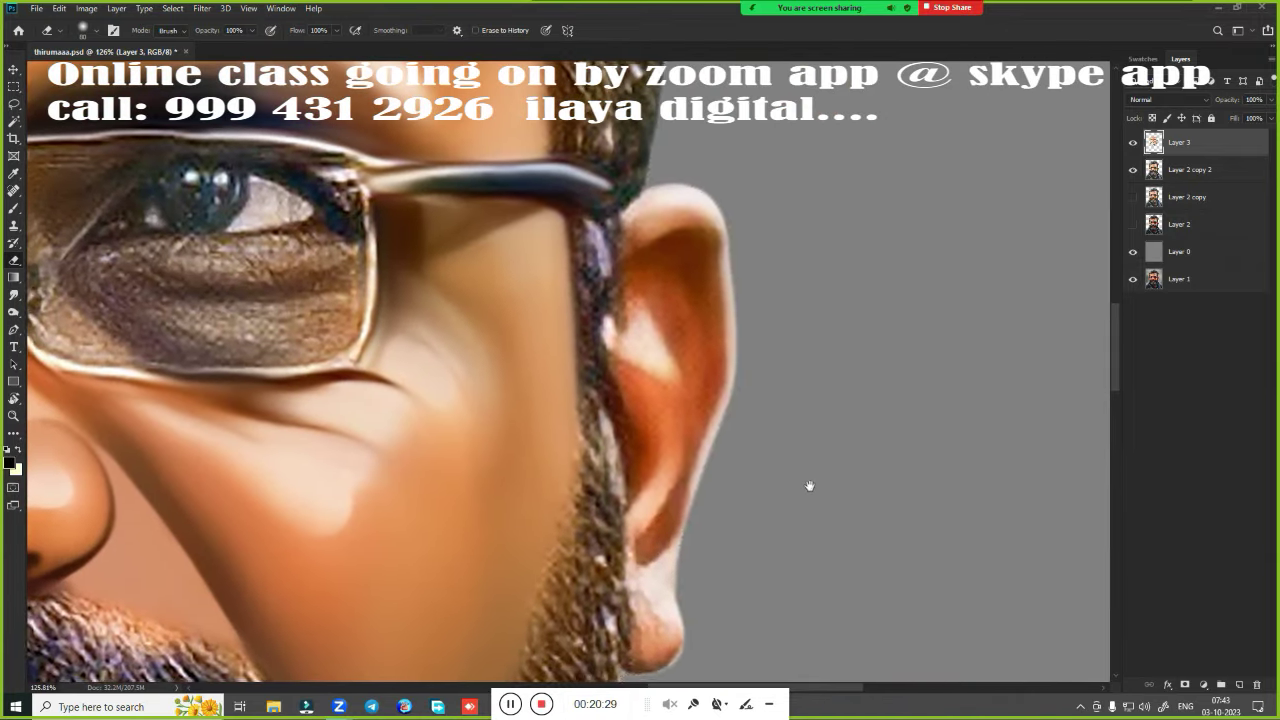
key(r)
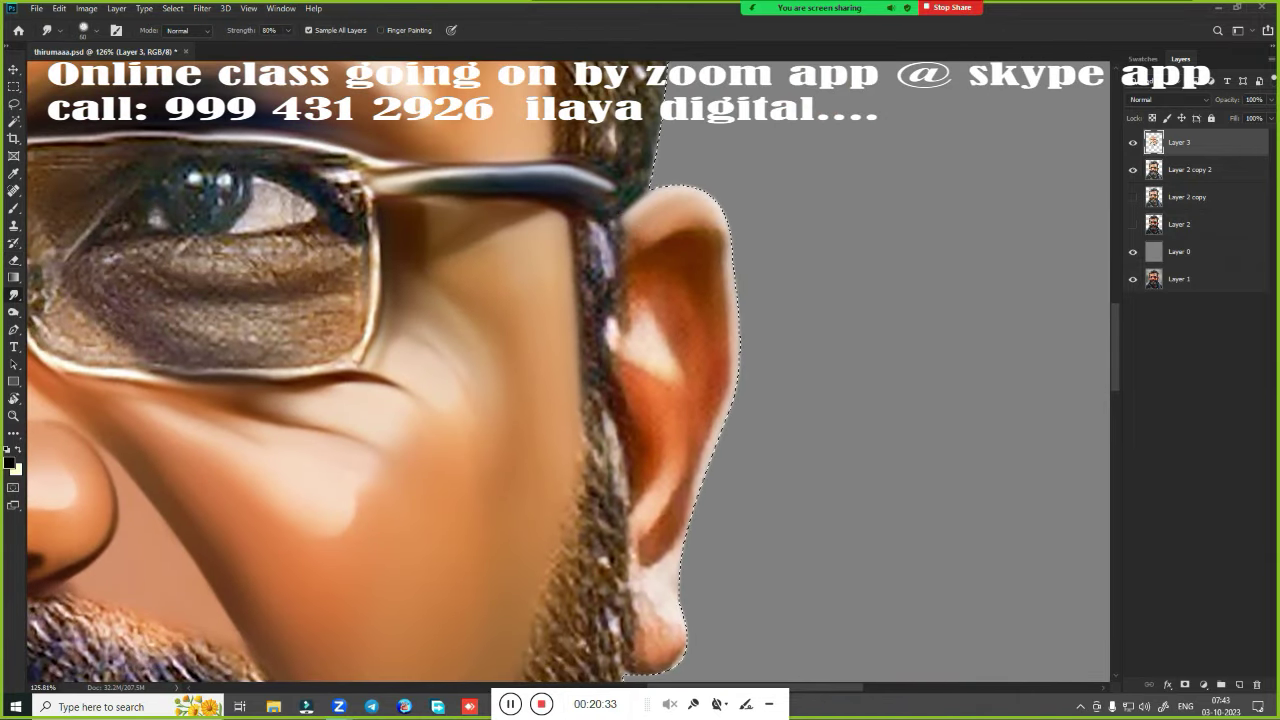
mouse_move(634, 240)
mouse_down()
mouse_move(649, 348)
mouse_move(631, 323)
mouse_move(665, 340)
mouse_move(680, 251)
mouse_move(726, 252)
mouse_move(691, 243)
mouse_move(730, 370)
mouse_up()
mouse_move(622, 378)
mouse_down()
mouse_move(645, 470)
mouse_move(686, 436)
mouse_move(706, 366)
mouse_move(650, 535)
mouse_move(686, 474)
mouse_up()
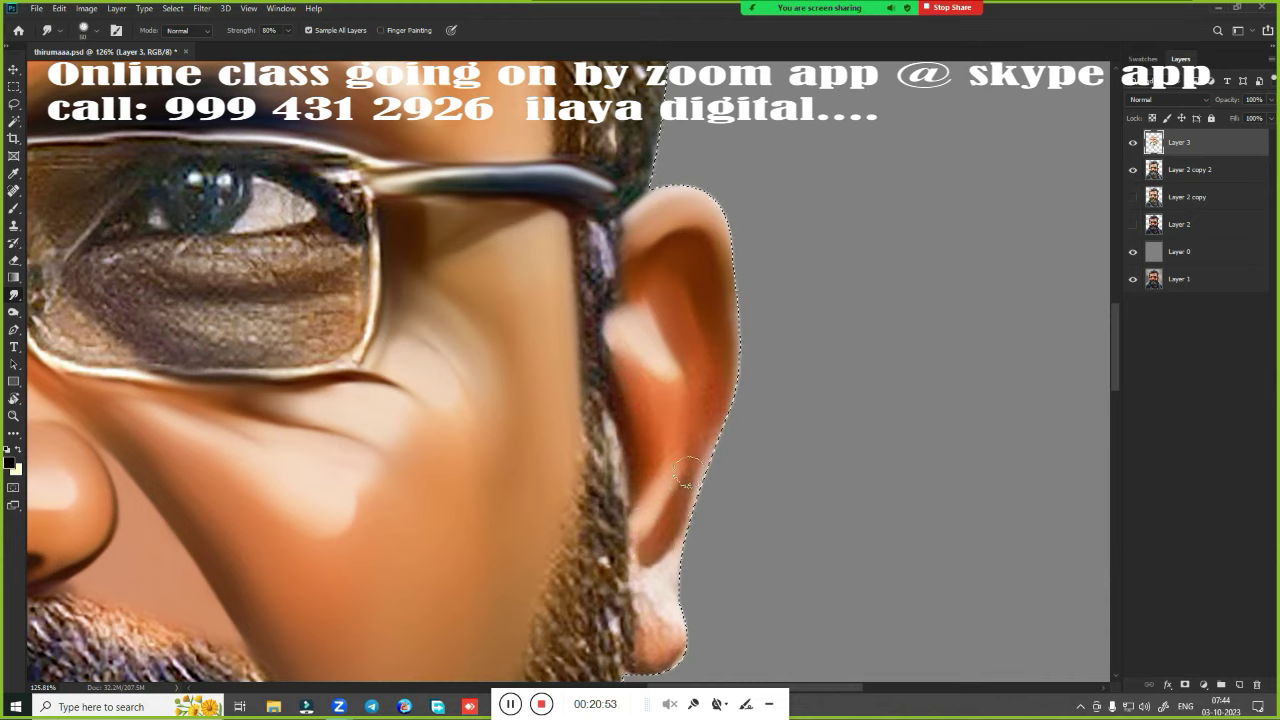
Blend the ear's upper inner edge and dark red tones down toward the jaw
mouse_move(656, 587)
mouse_down()
mouse_move(736, 322)
mouse_move(724, 262)
mouse_move(722, 375)
mouse_move(755, 360)
mouse_move(766, 294)
mouse_move(743, 420)
mouse_up()
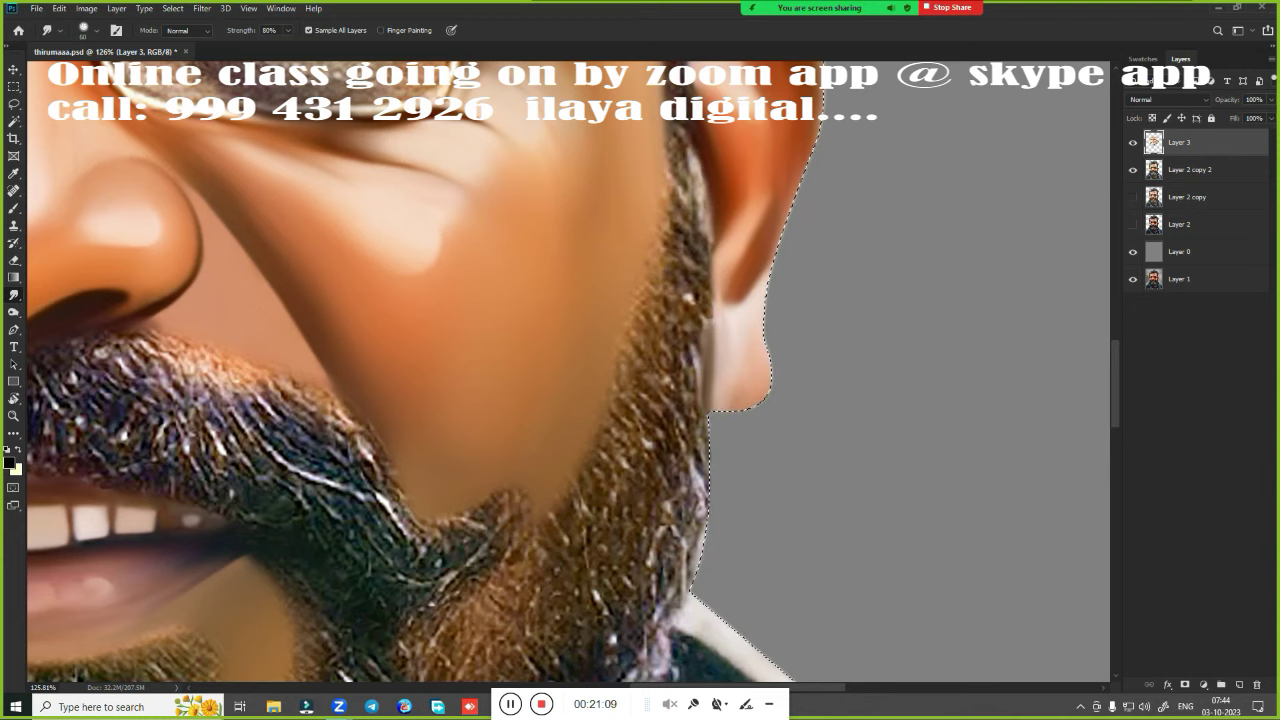
scroll(865, 384, down, 5)
scroll(208, 212, up, 6)
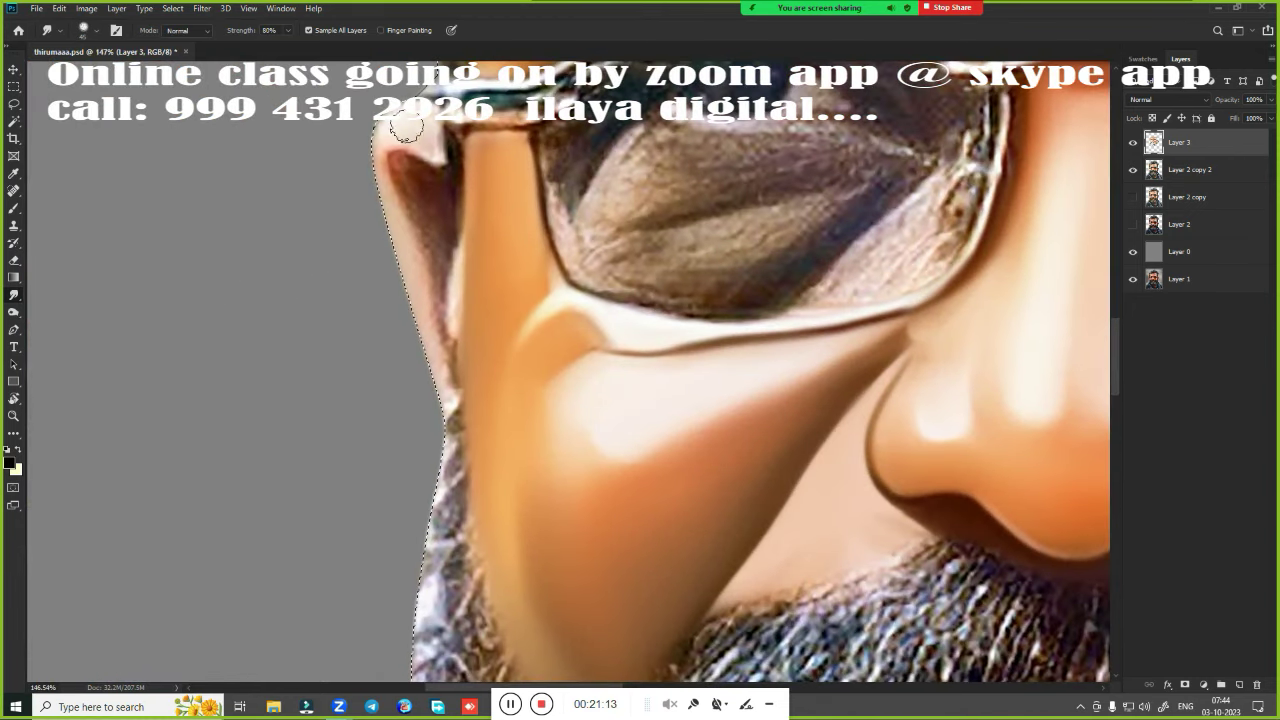
mouse_move(430, 110)
mouse_down()
mouse_move(440, 170)
mouse_move(421, 186)
mouse_move(400, 150)
mouse_move(440, 400)
mouse_up()
drag(410, 210, 440, 290)
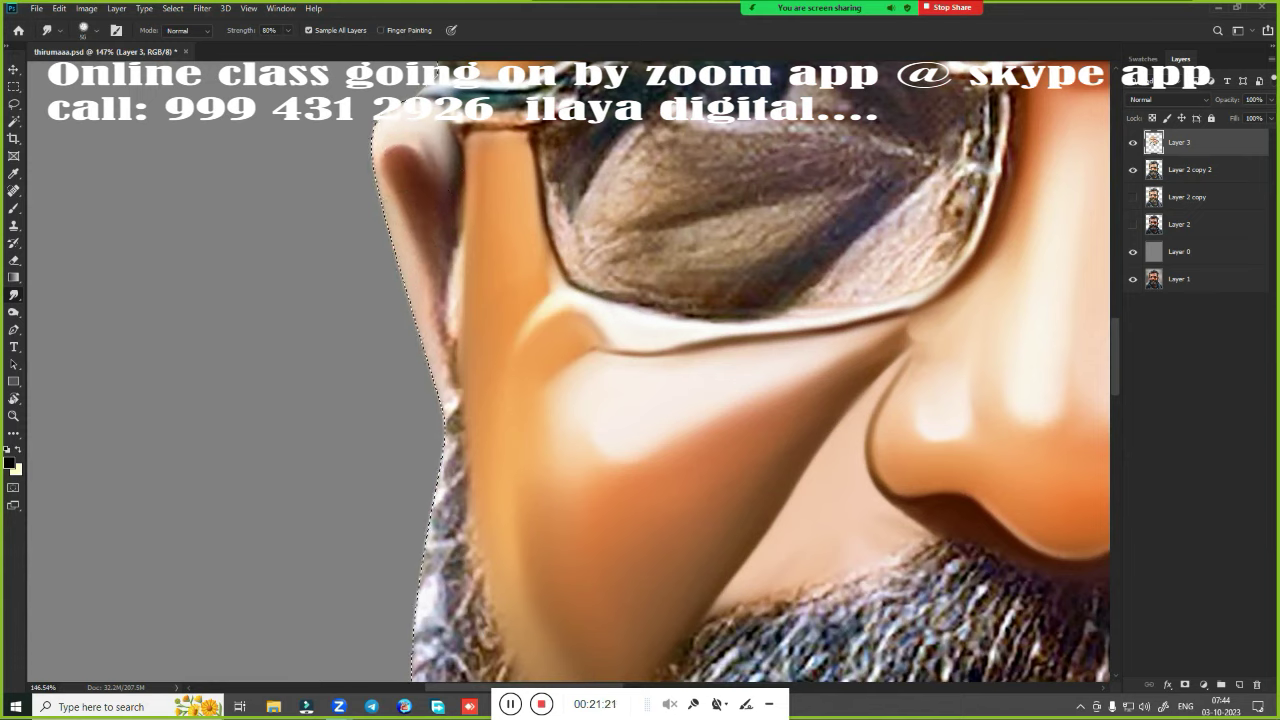
mouse_move(390, 150)
mouse_down()
mouse_move(437, 378)
mouse_move(450, 215)
mouse_up()
mouse_move(450, 170)
mouse_down()
mouse_move(440, 310)
mouse_move(477, 266)
mouse_move(479, 152)
mouse_move(455, 410)
mouse_move(440, 260)
mouse_up()
Start a pen path down the neck's right edge to the bottom of the neck
scroll(457, 357, down, 3)
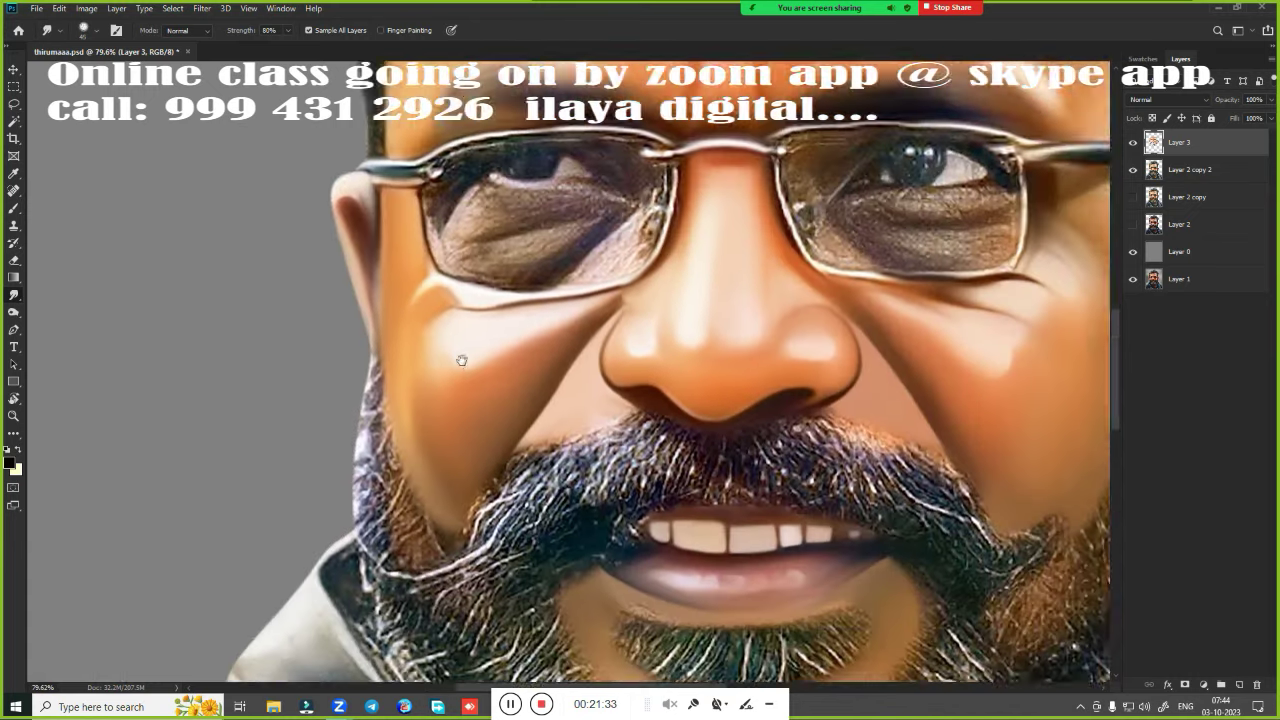
drag(634, 540, 634, 292)
scroll(634, 292, down, 3)
drag(640, 560, 640, 130)
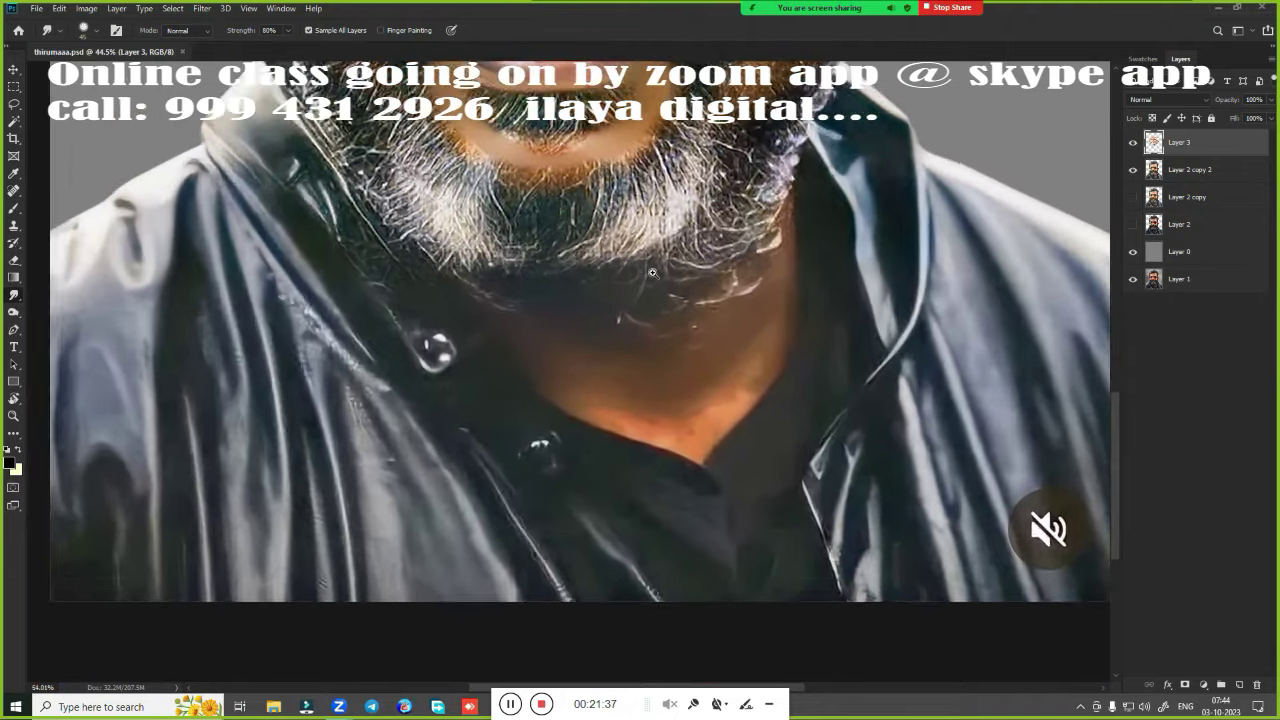
key(p)
click(822, 172)
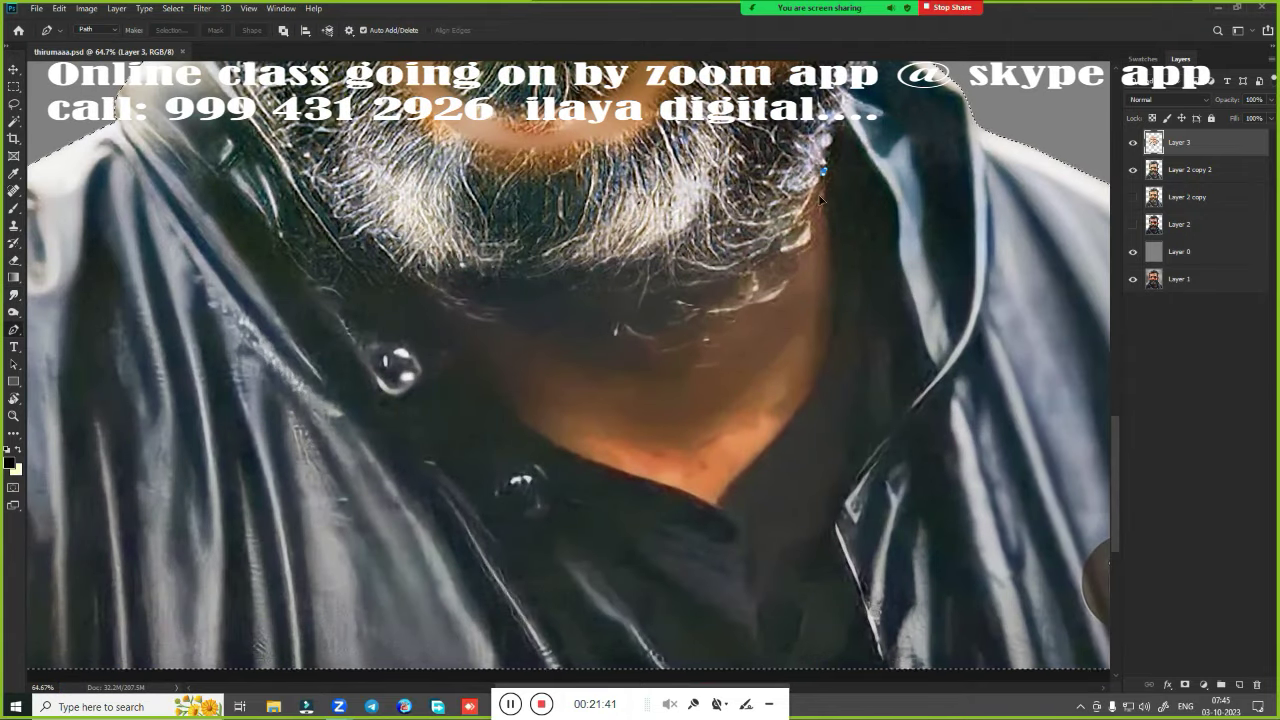
mouse_move(822, 370)
mouse_down()
mouse_move(802, 429)
mouse_move(771, 446)
mouse_up()
click(726, 509)
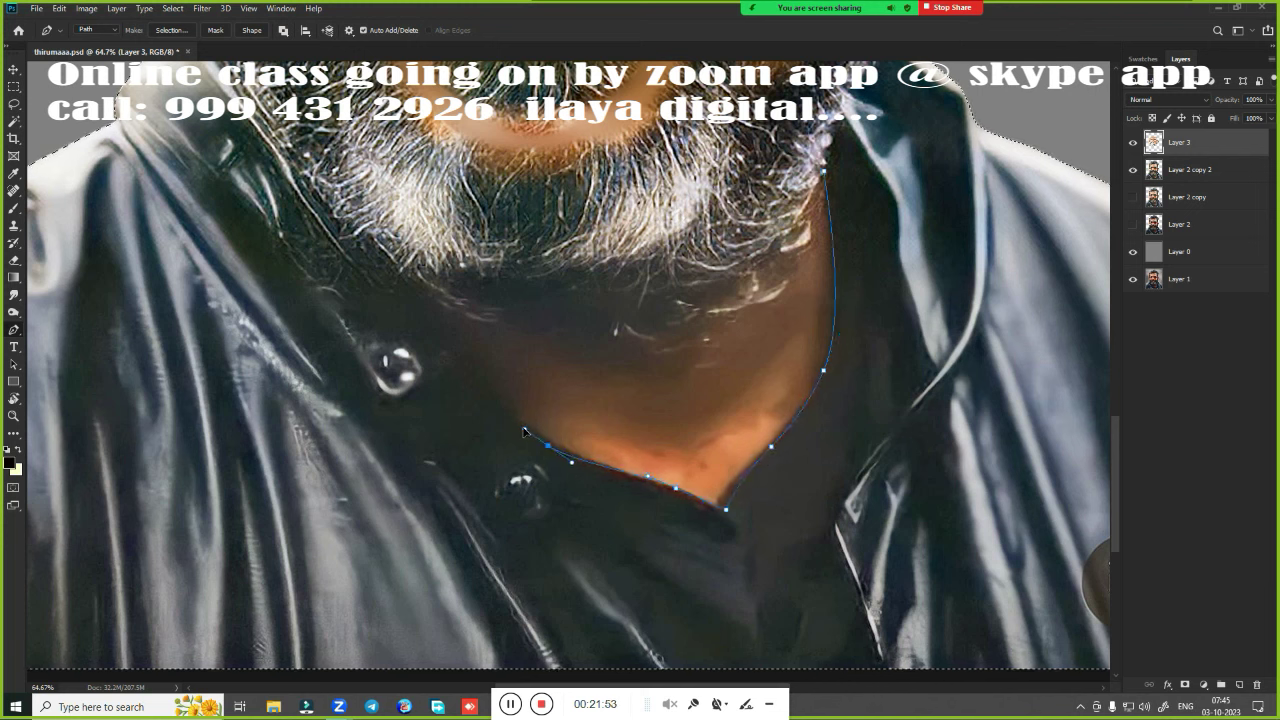
Trace the path along the collar and beard underside, close it, and load it as a selection
drag(433, 345, 410, 331)
drag(594, 325, 670, 317)
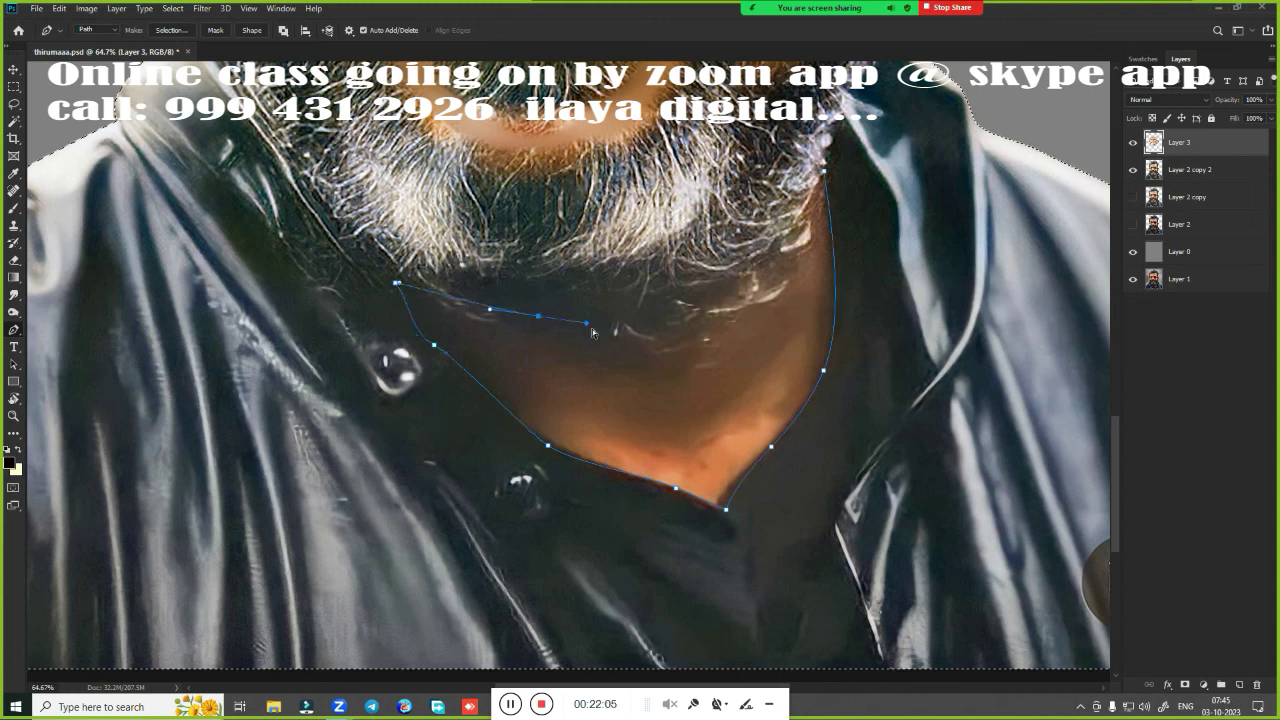
scroll(670, 317, down, 3)
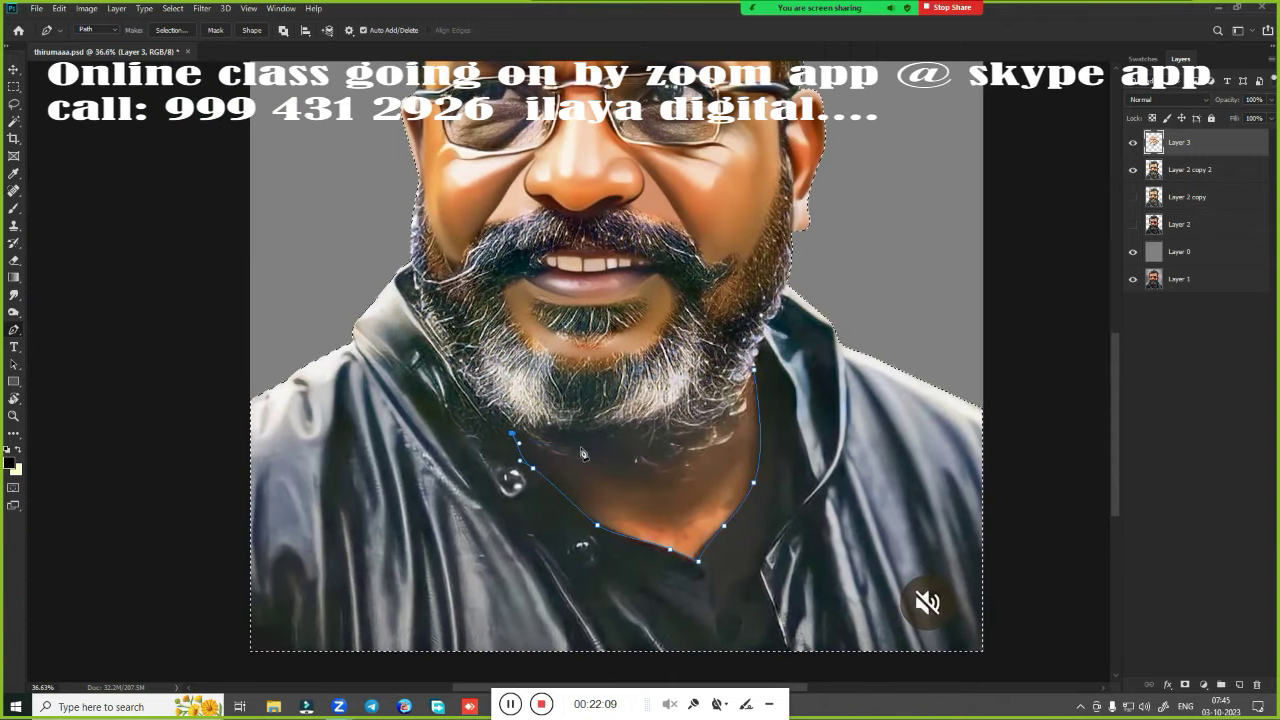
click(755, 369)
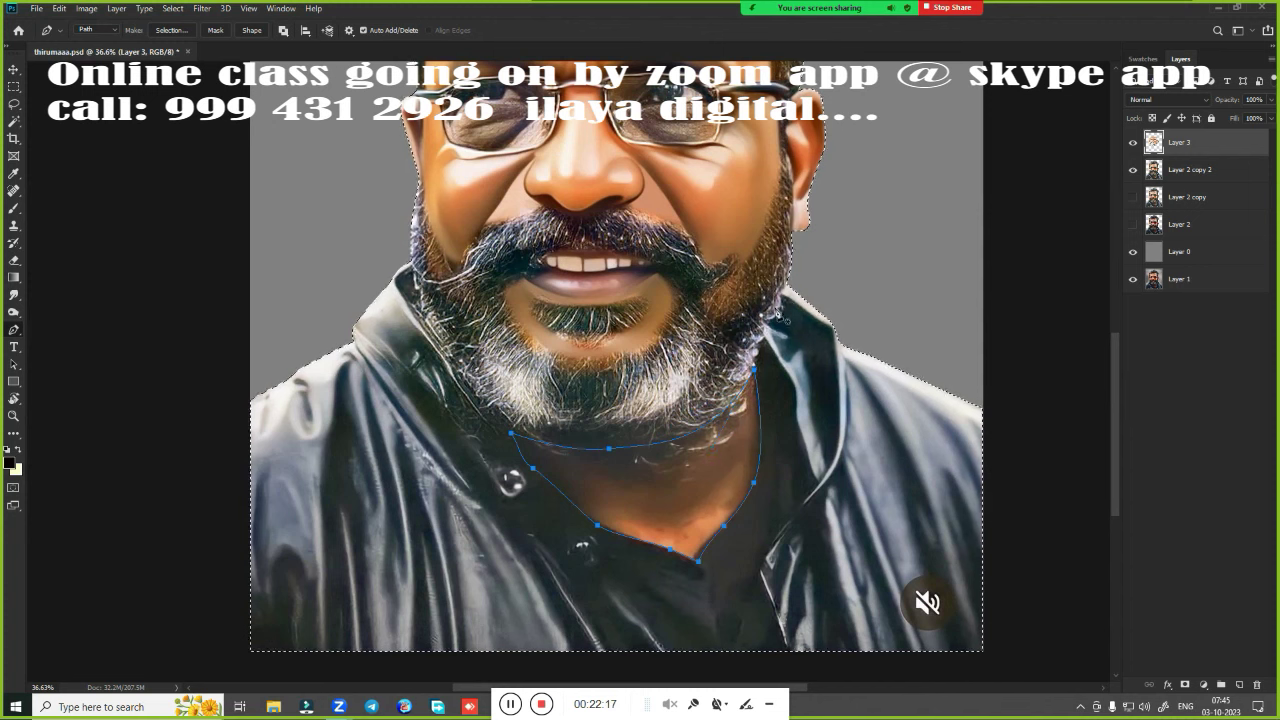
key(ctrl+Return)
scroll(781, 369, up, 2)
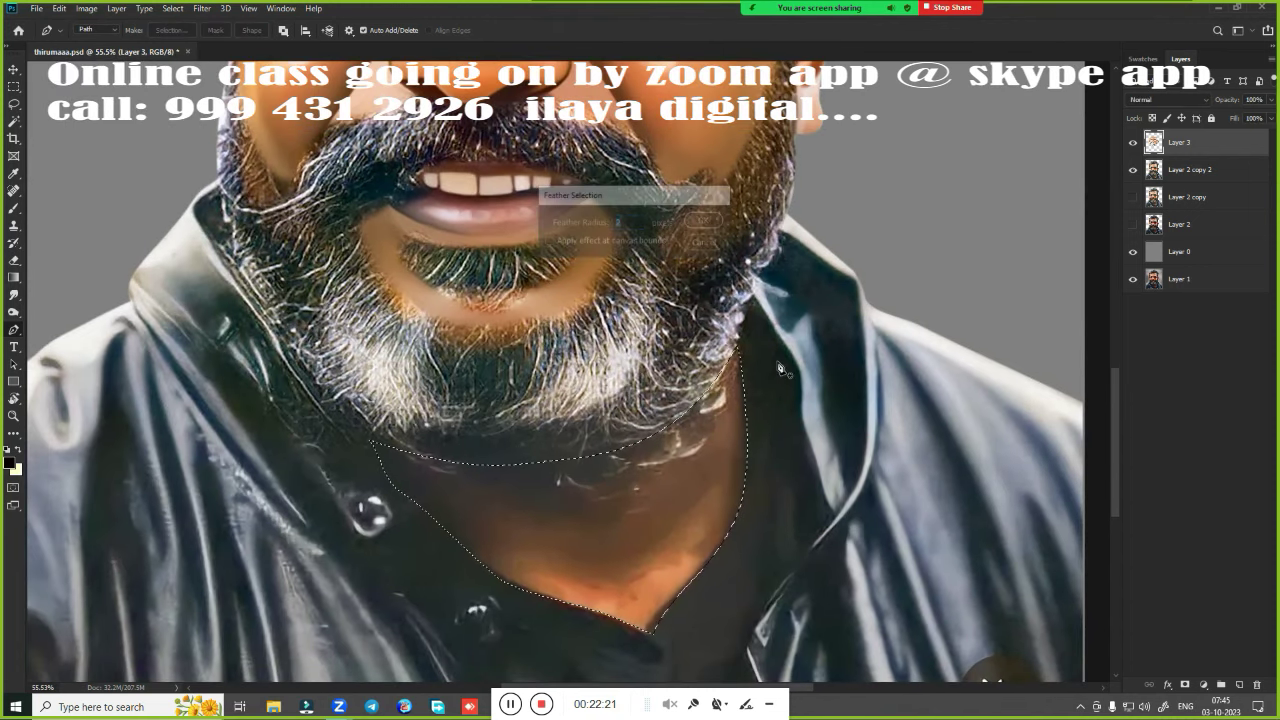
scroll(703, 326, up, 2)
Smudge the neck skin along the jaw edge, clearing stray hair strands
drag(703, 326, 691, 366)
key(r)
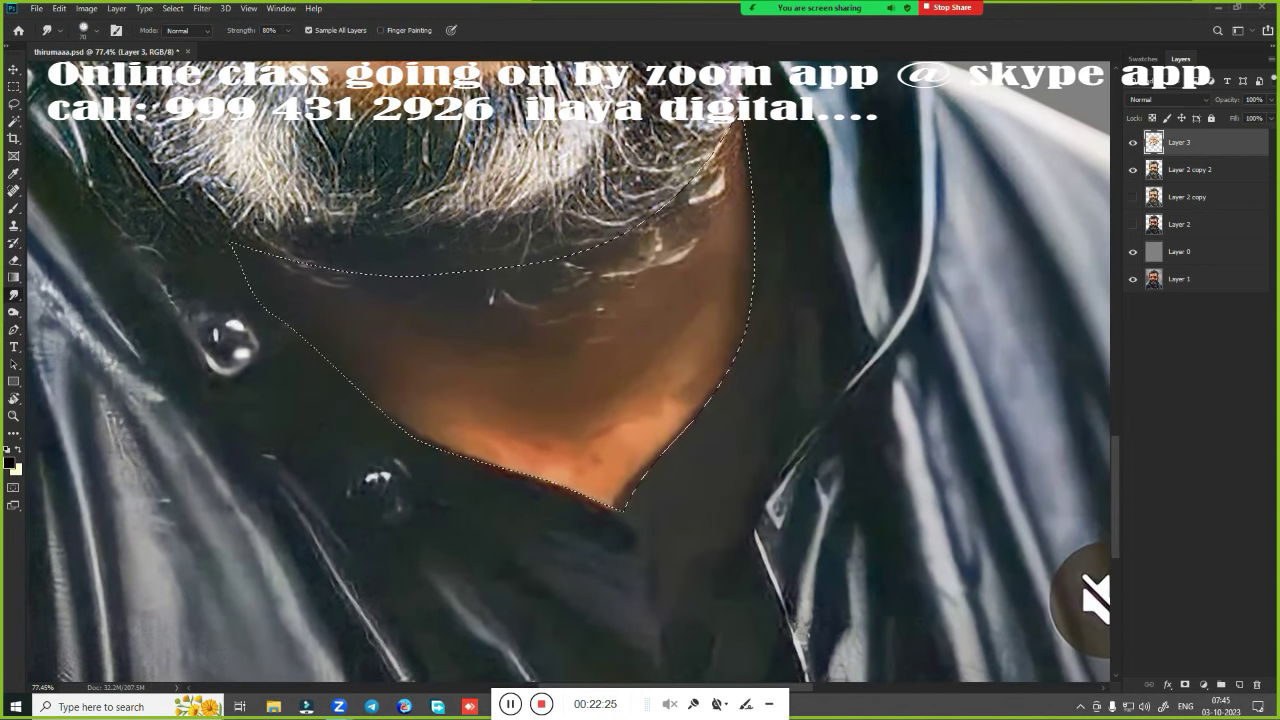
mouse_move(650, 410)
mouse_down()
mouse_move(745, 275)
mouse_move(660, 440)
mouse_up()
drag(725, 365, 630, 500)
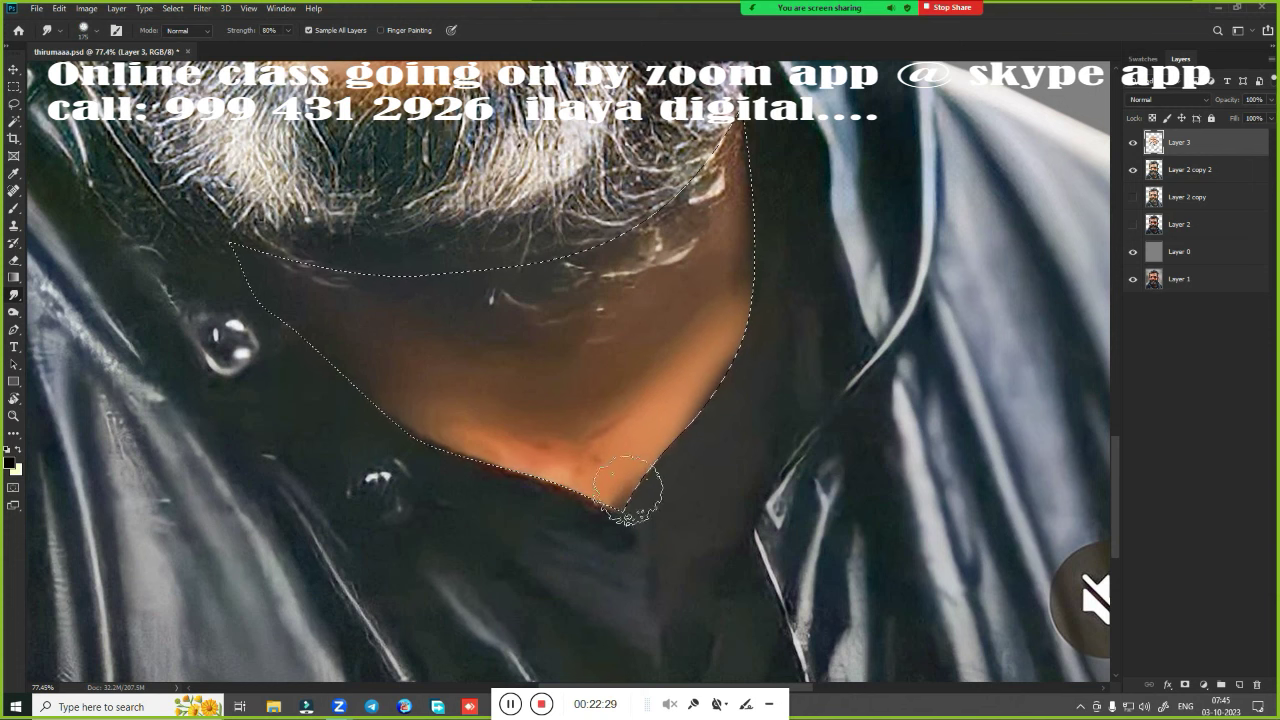
mouse_move(750, 270)
mouse_down()
mouse_move(710, 400)
mouse_move(560, 460)
mouse_move(400, 410)
mouse_move(314, 337)
mouse_up()
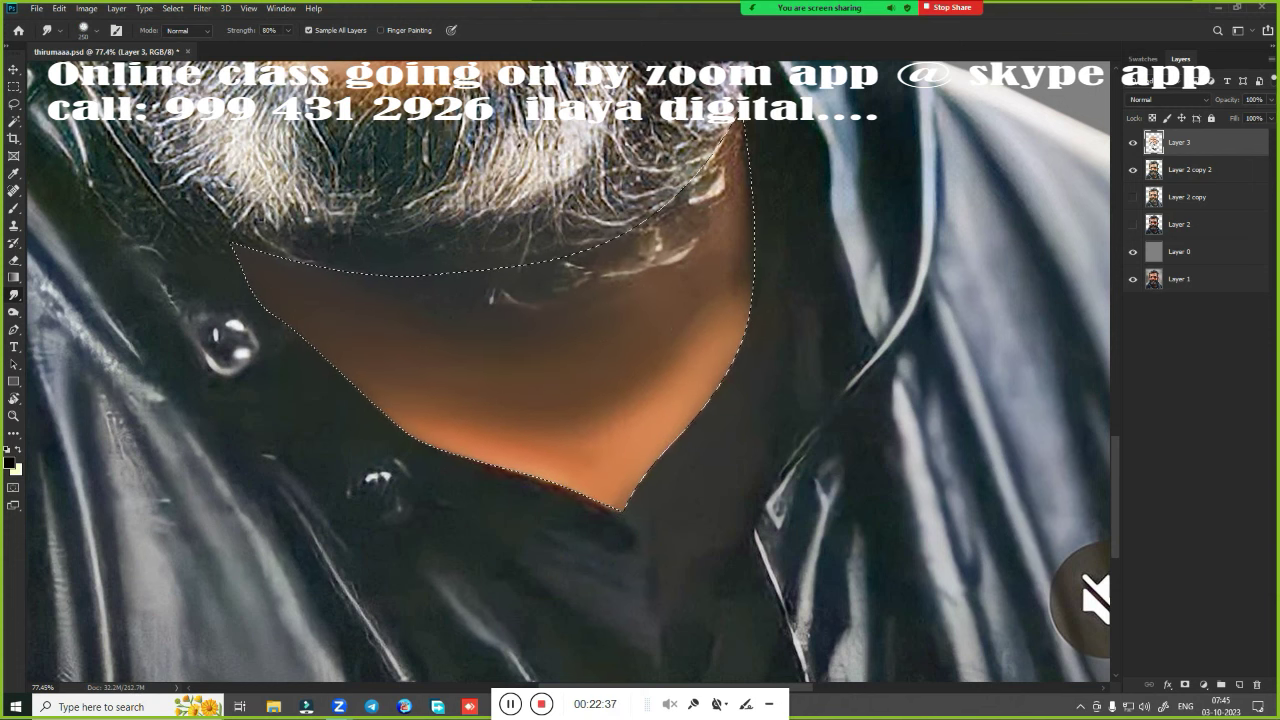
drag(745, 345, 705, 170)
drag(560, 330, 393, 300)
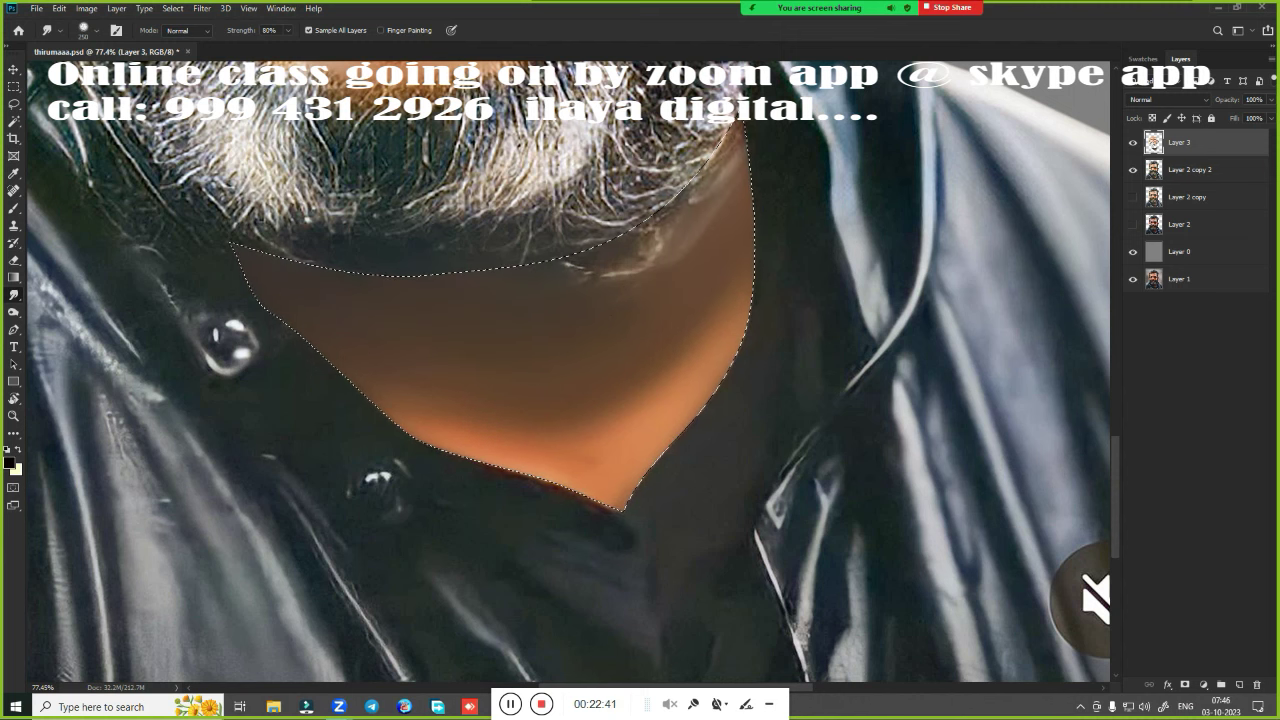
drag(590, 275, 725, 165)
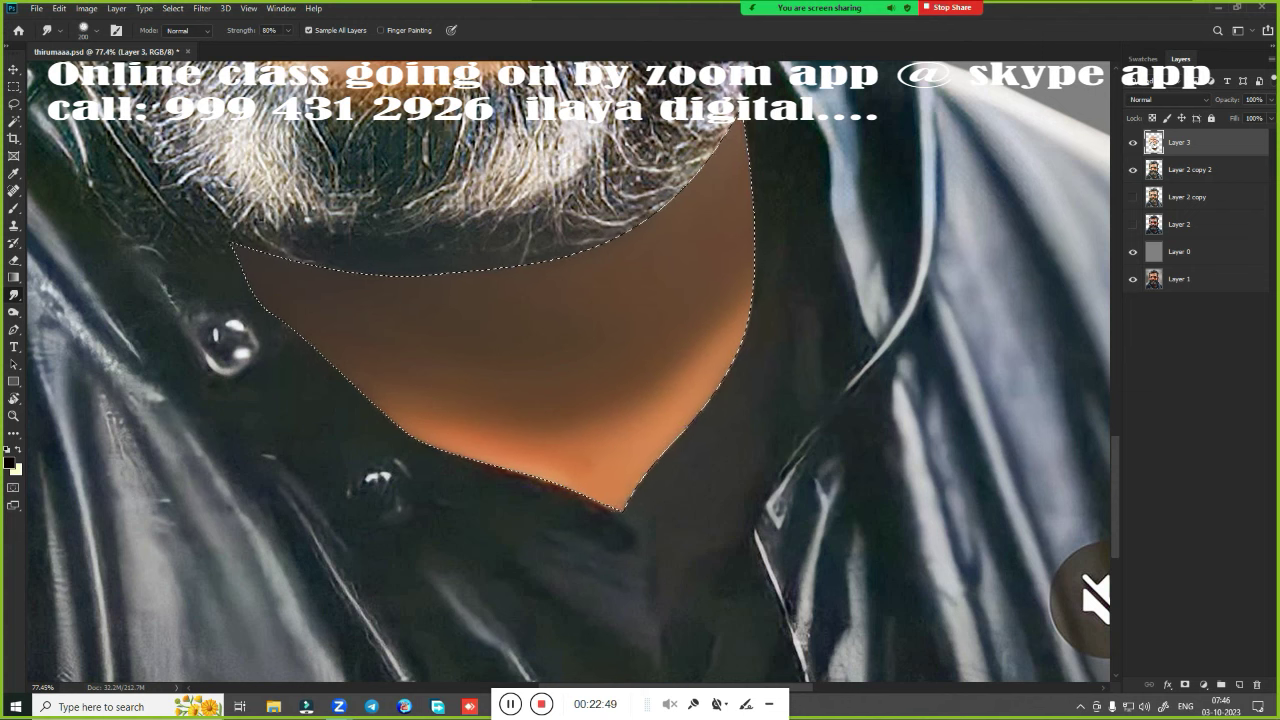
Deselect, save the document and fit the whole portrait in the window
key(ctrl+d)
key(ctrl+s)
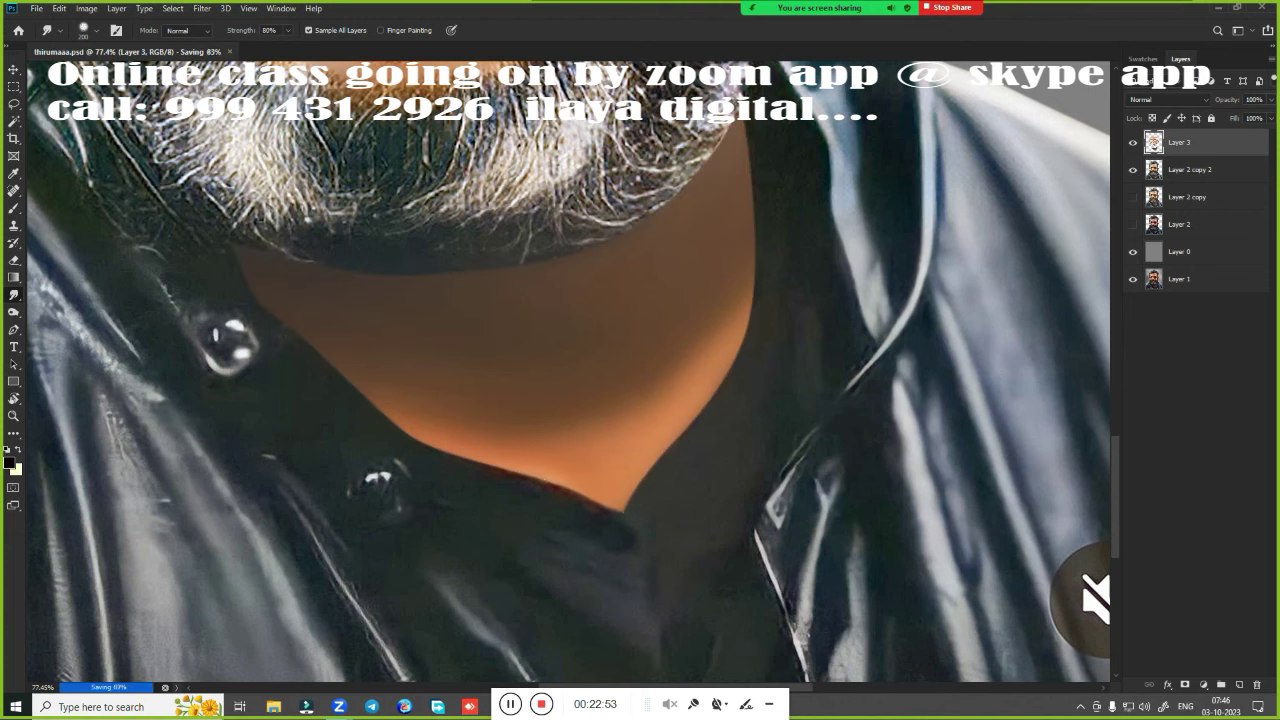
key(ctrl+0)
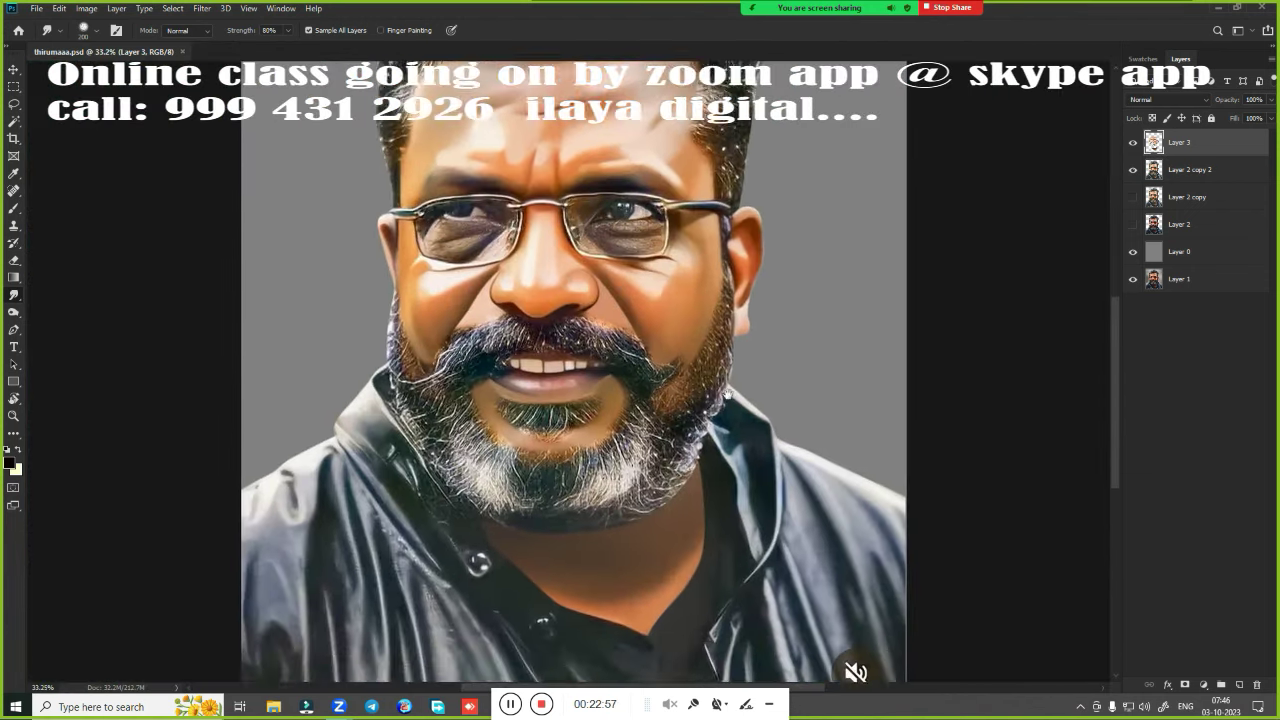
Zoom into the eye and choose a Very Wet, Light Mix mixer brush preset
scroll(741, 457, up, 3)
scroll(720, 240, up, 2)
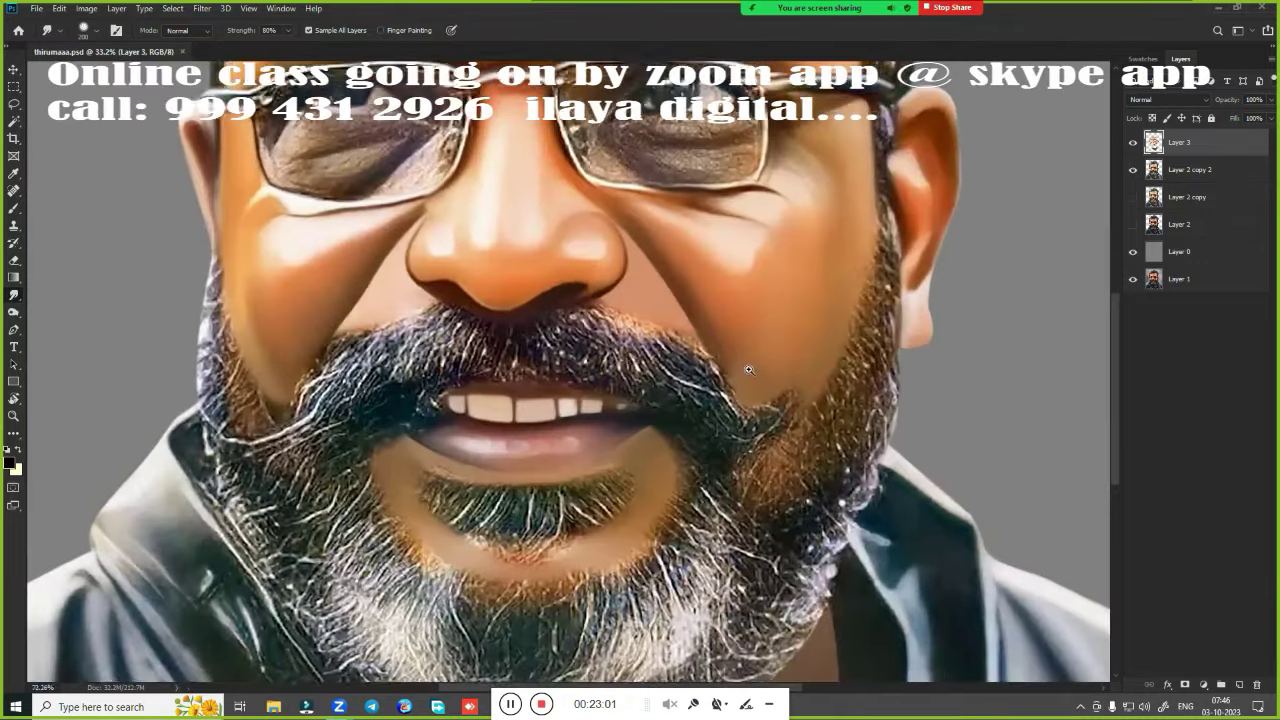
scroll(720, 240, up, 2)
scroll(720, 240, up, 2)
scroll(720, 240, up, 2)
scroll(831, 335, down, 5)
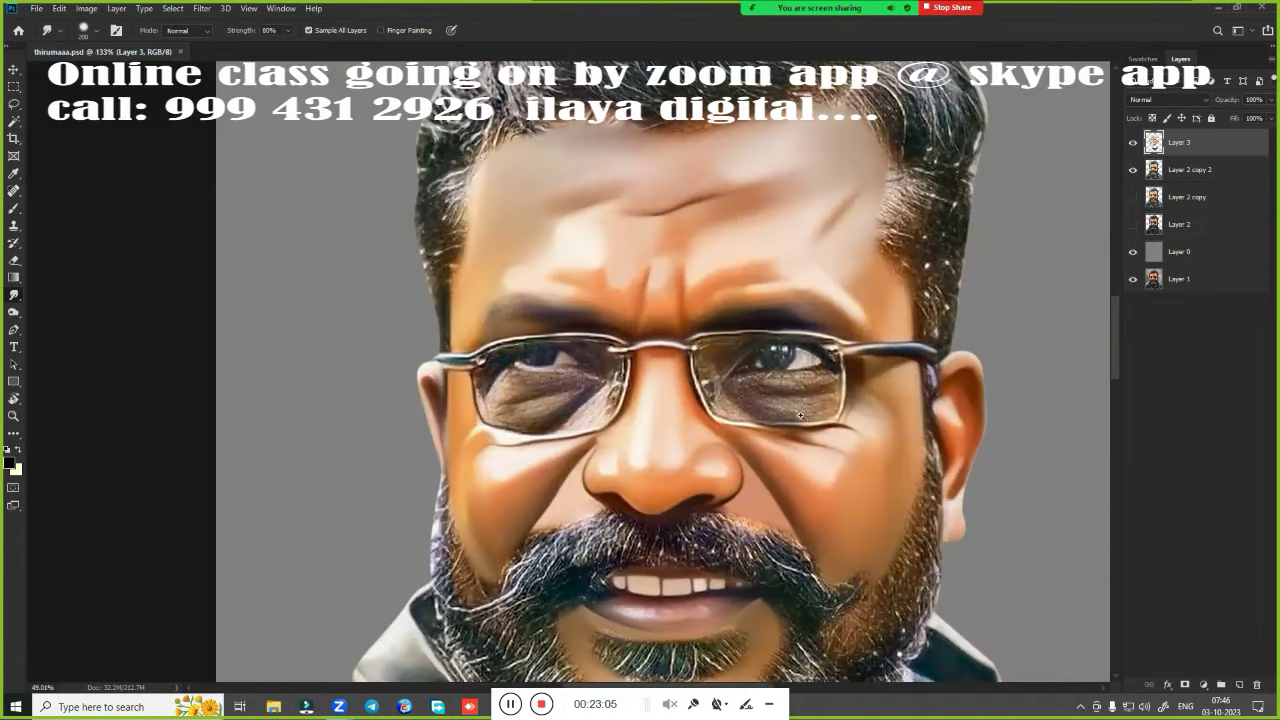
scroll(831, 335, up, 5)
scroll(831, 335, up, 1)
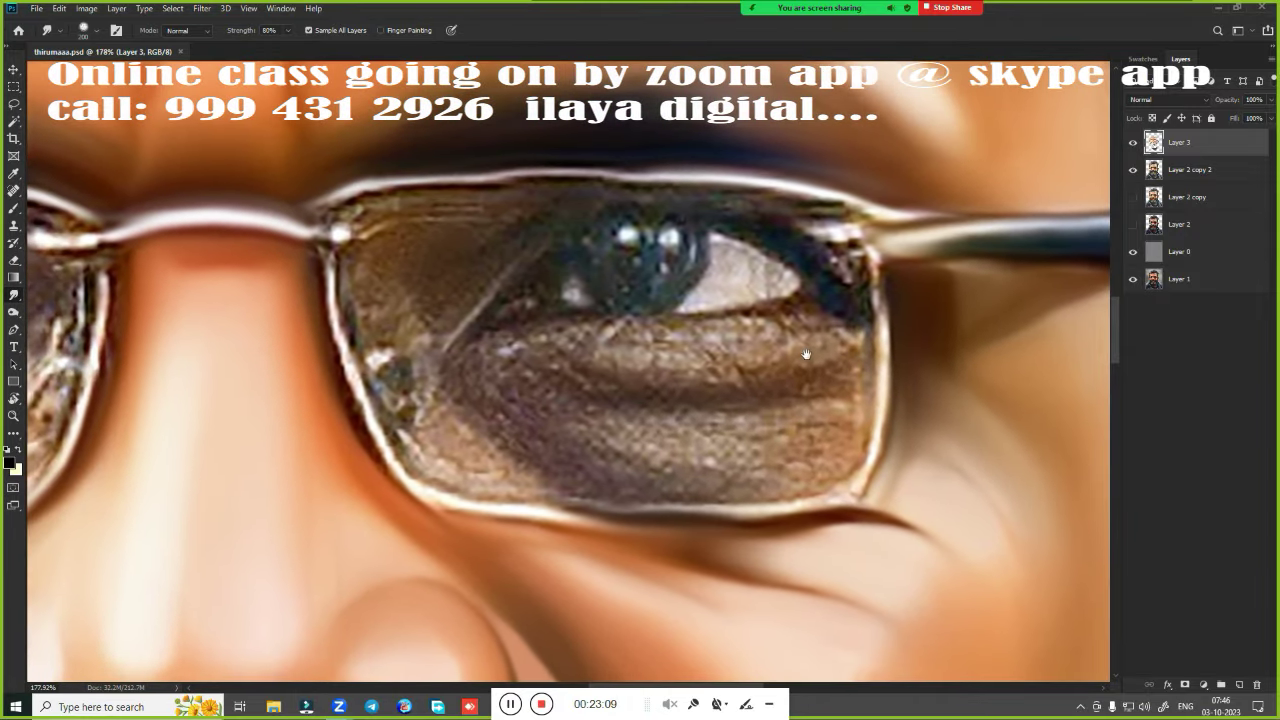
key(b)
right_click(622, 533)
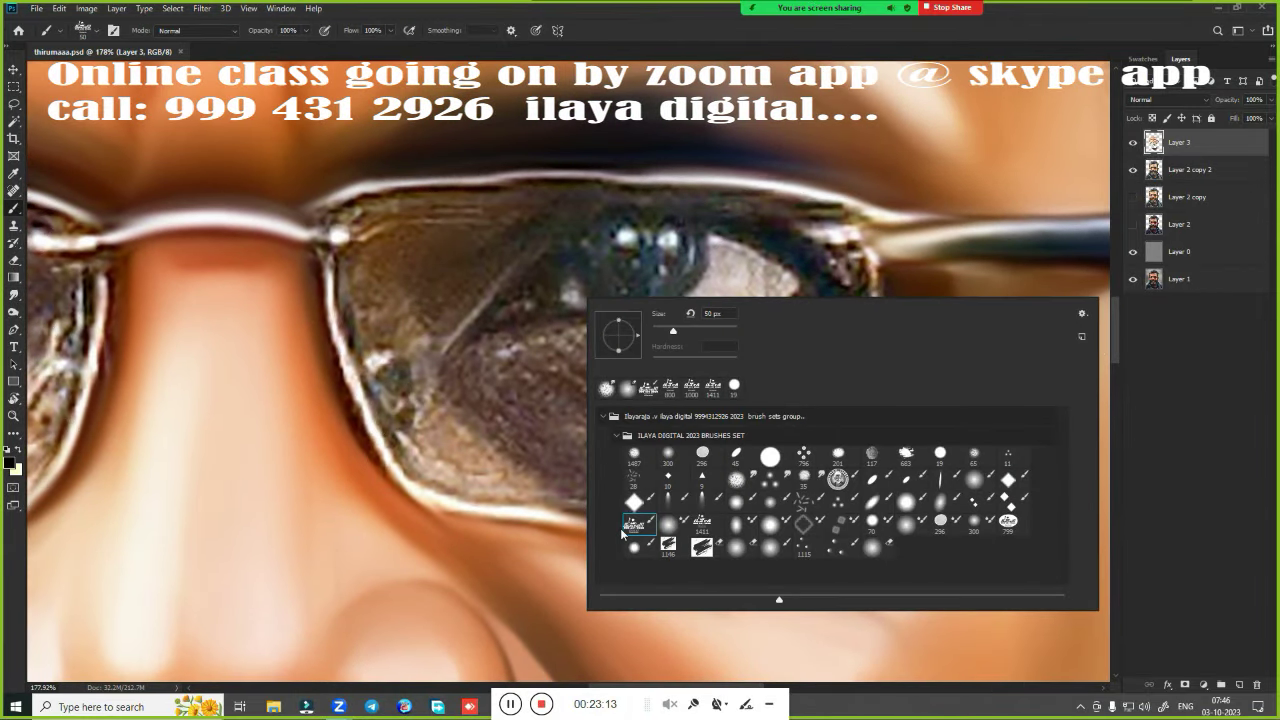
click(670, 524)
key(Return)
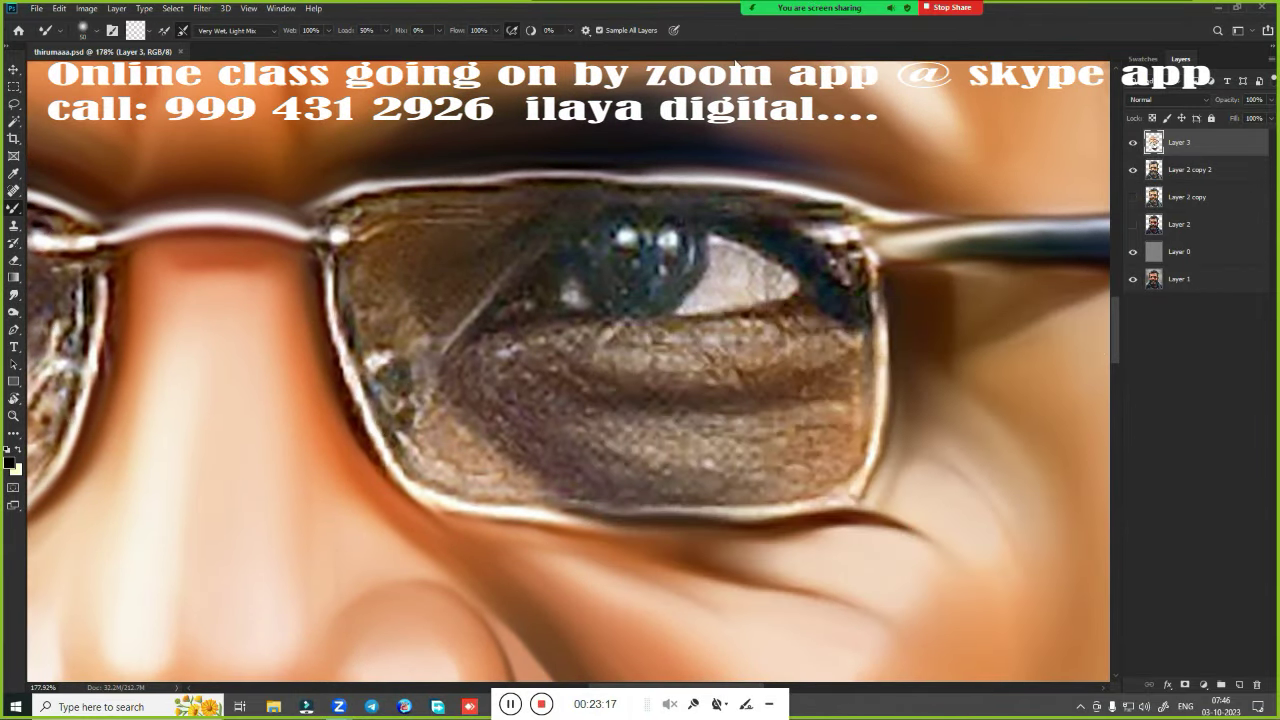
Switch to the Pen tool to outline the eye
scroll(700, 350, down, 3)
scroll(780, 325, up, 2)
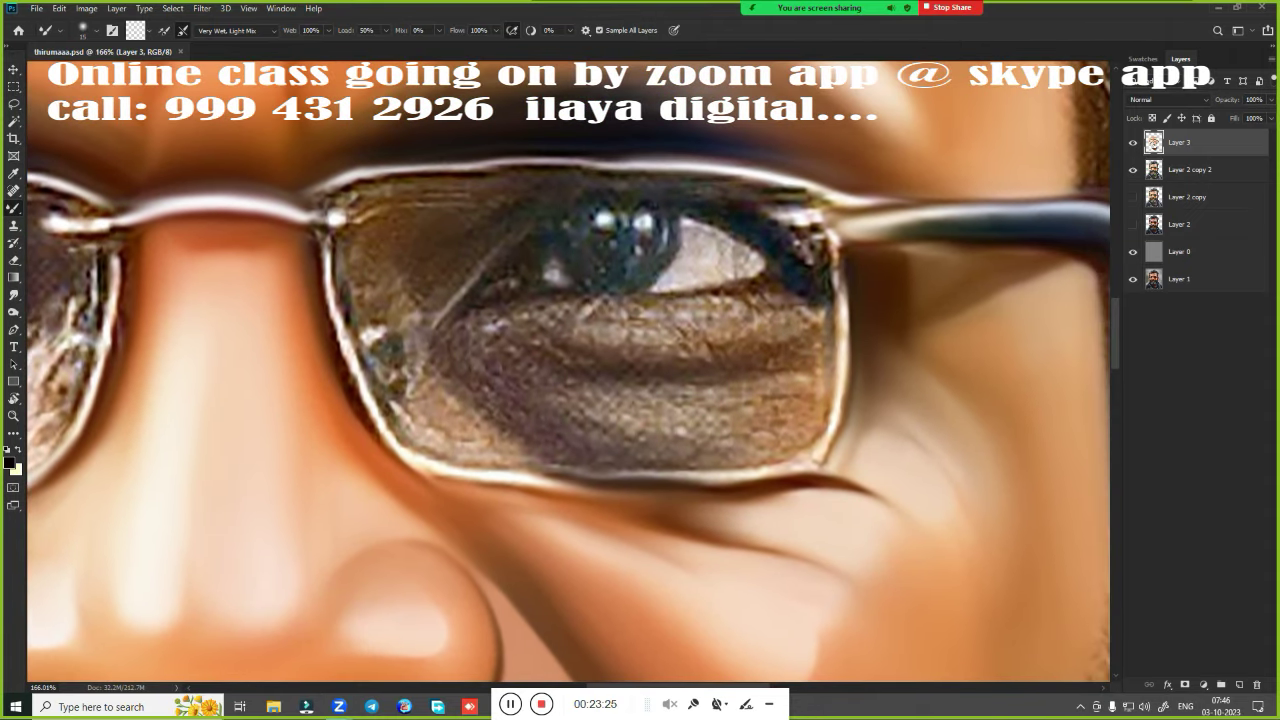
key(p)
scroll(485, 304, down, 1)
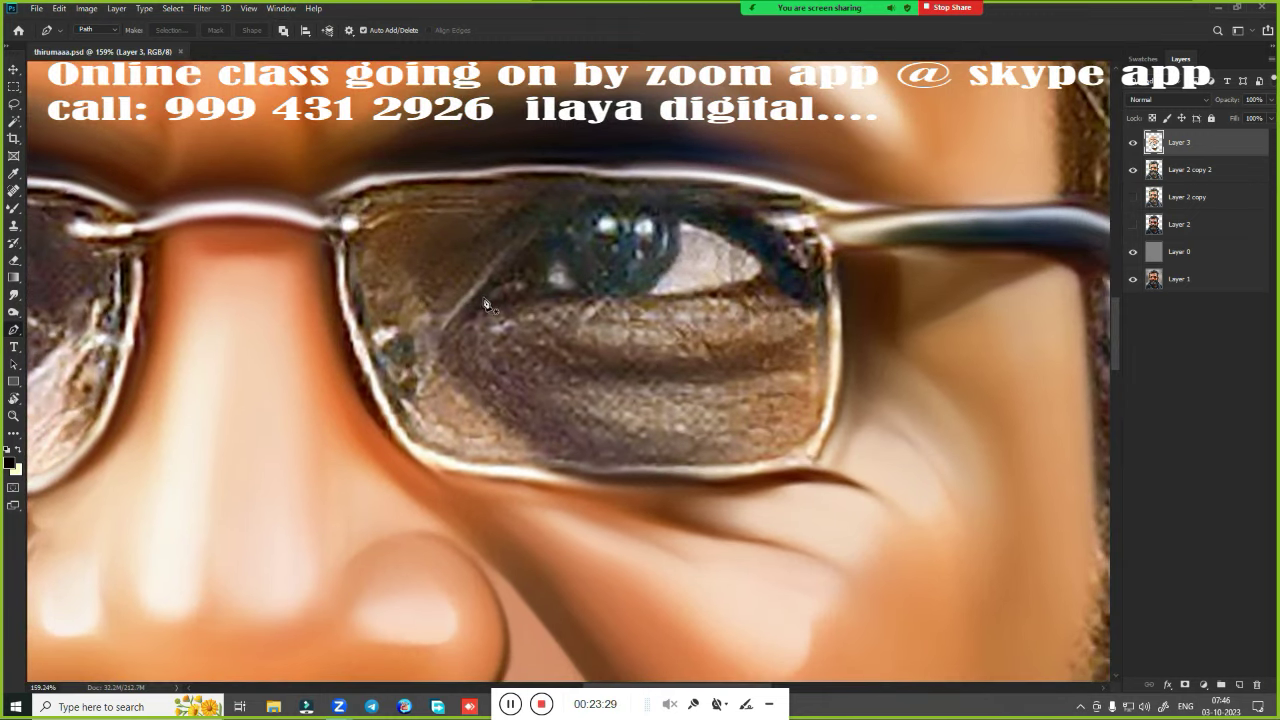
Trace a pen path around the eye's inner corner, outer corner and upper eyelid
click(481, 292)
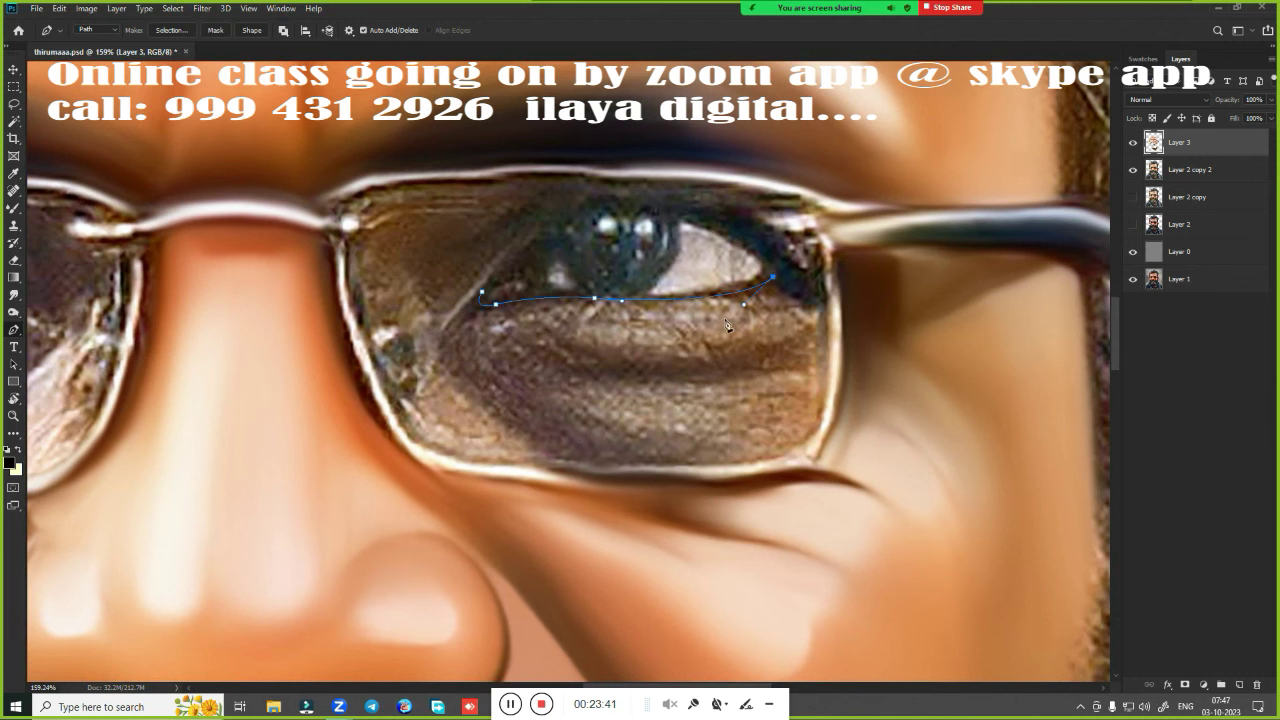
scroll(727, 325, up, 3)
key(ctrl+z)
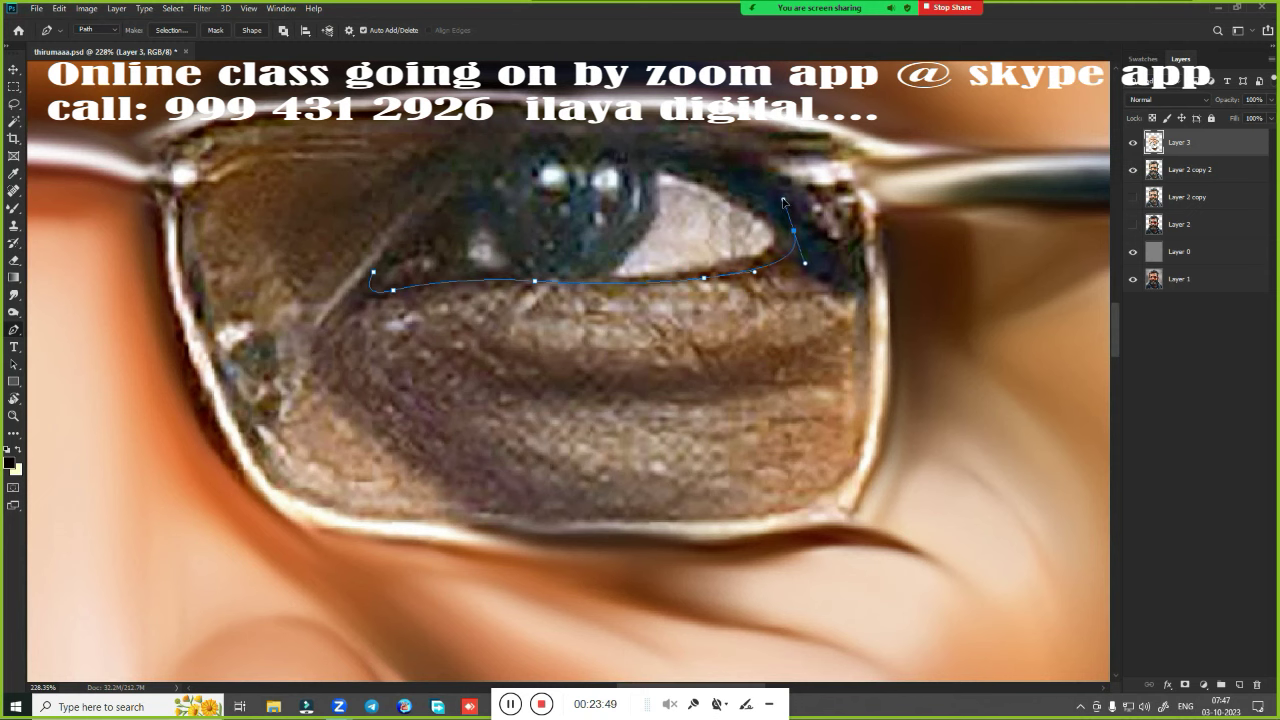
drag(667, 263, 747, 371)
click(873, 313)
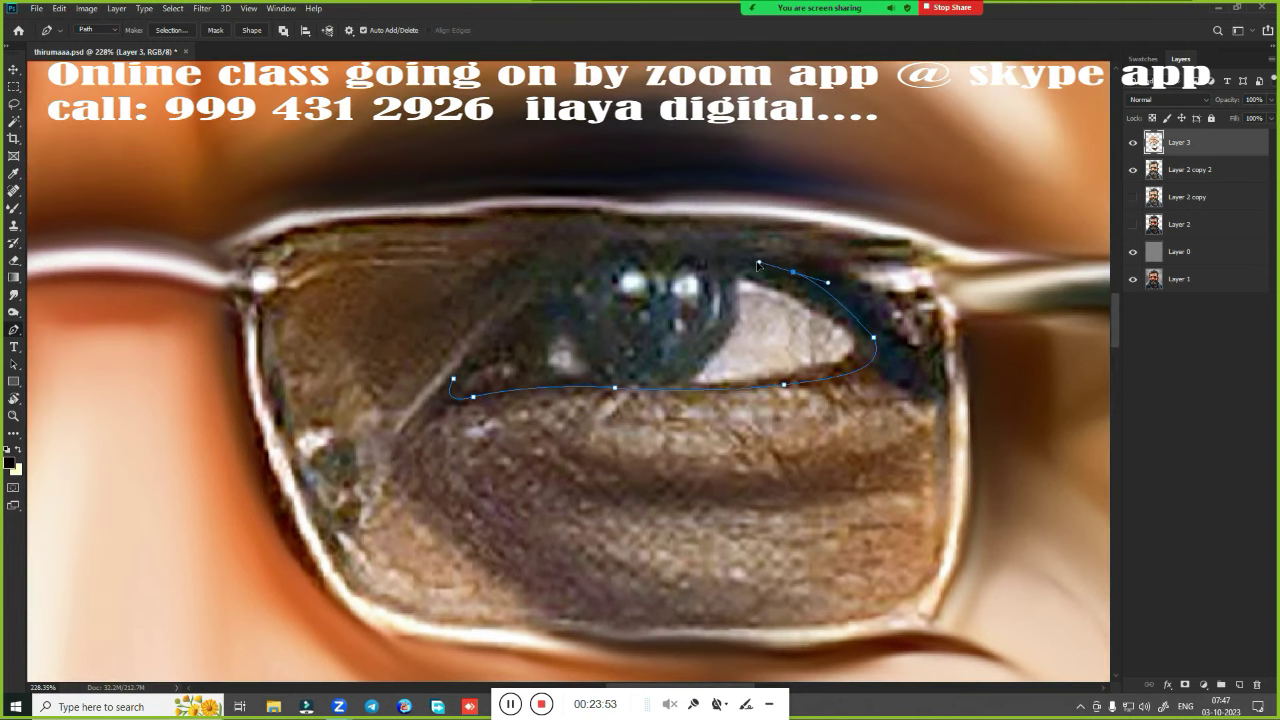
click(792, 272)
mouse_move(525, 301)
mouse_down()
mouse_move(521, 329)
mouse_move(416, 410)
mouse_up()
scroll(879, 448, down, 3)
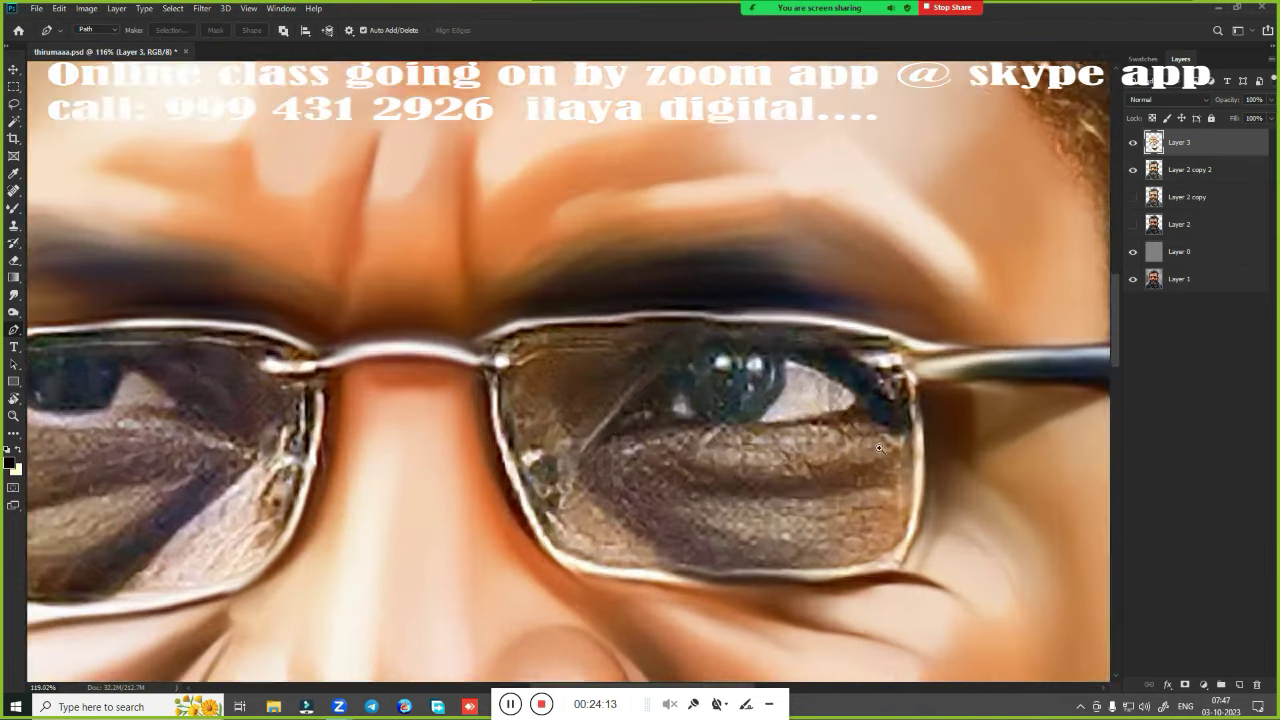
scroll(879, 448, up, 3)
scroll(850, 400, down, 1)
scroll(830, 355, up, 1)
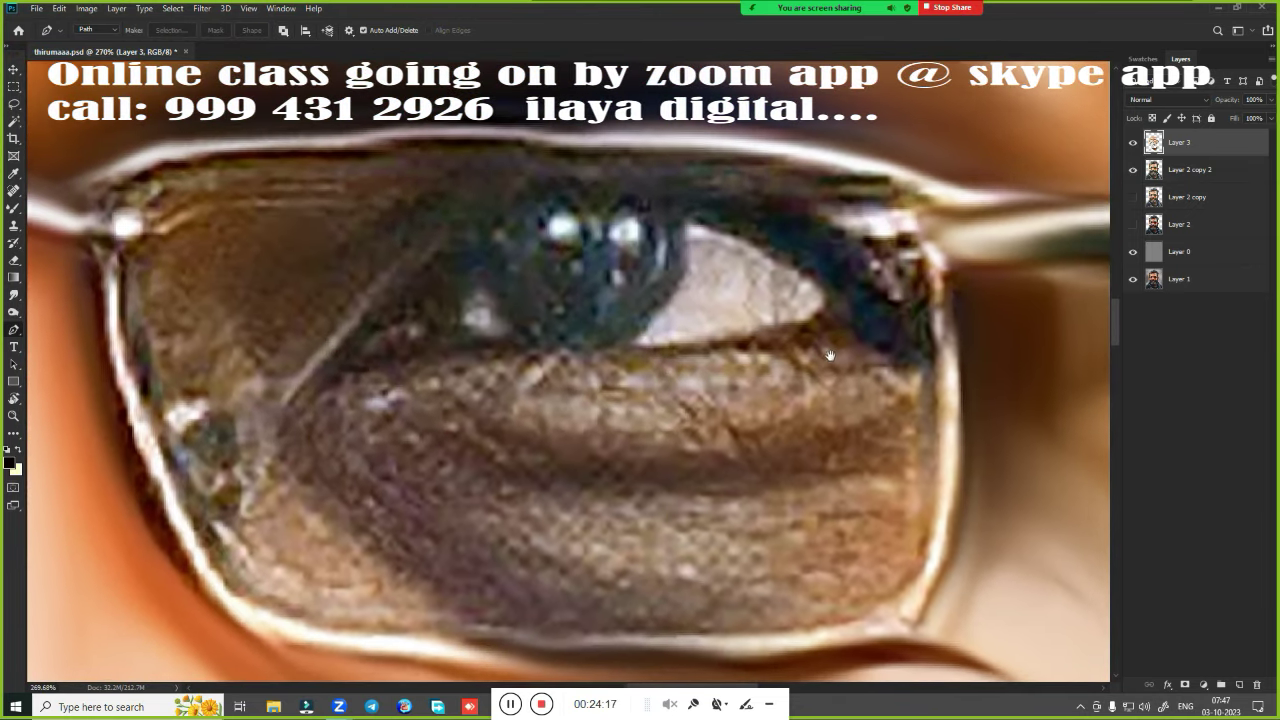
Convert the eye path into an active selection
key(ctrl+Return)
scroll(830, 355, up, 1)
scroll(800, 370, down, 1)
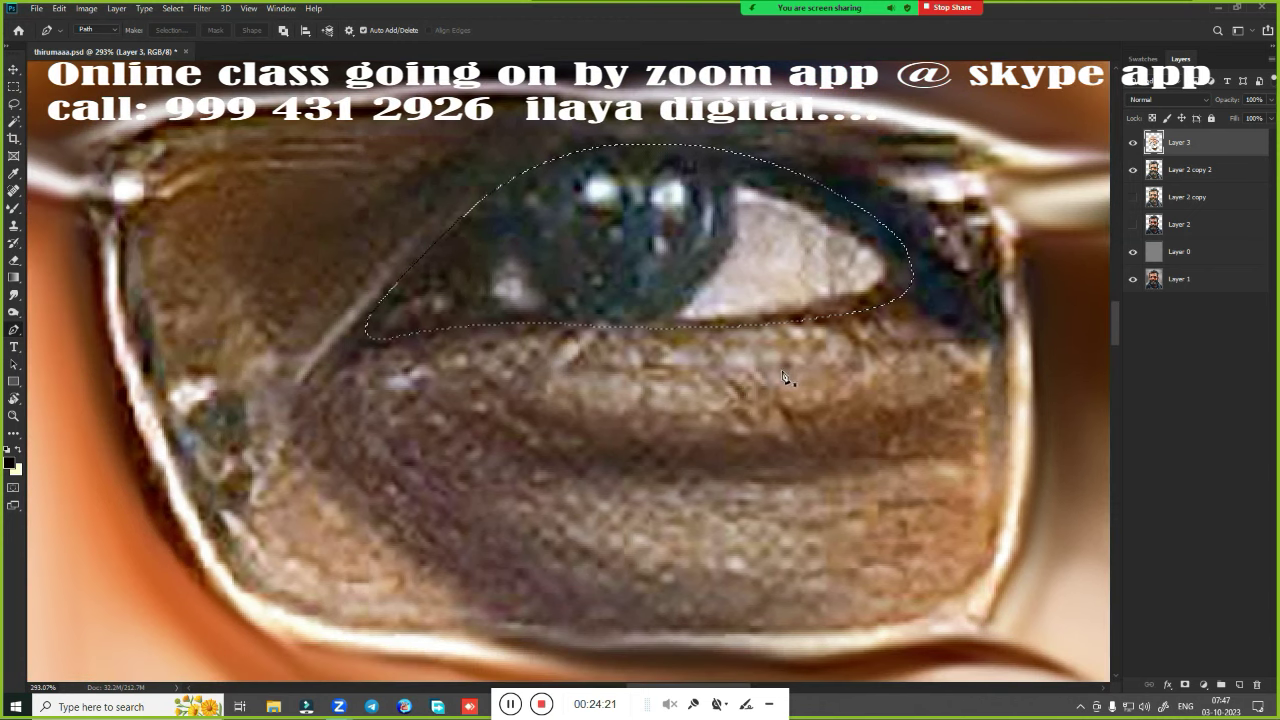
key(b)
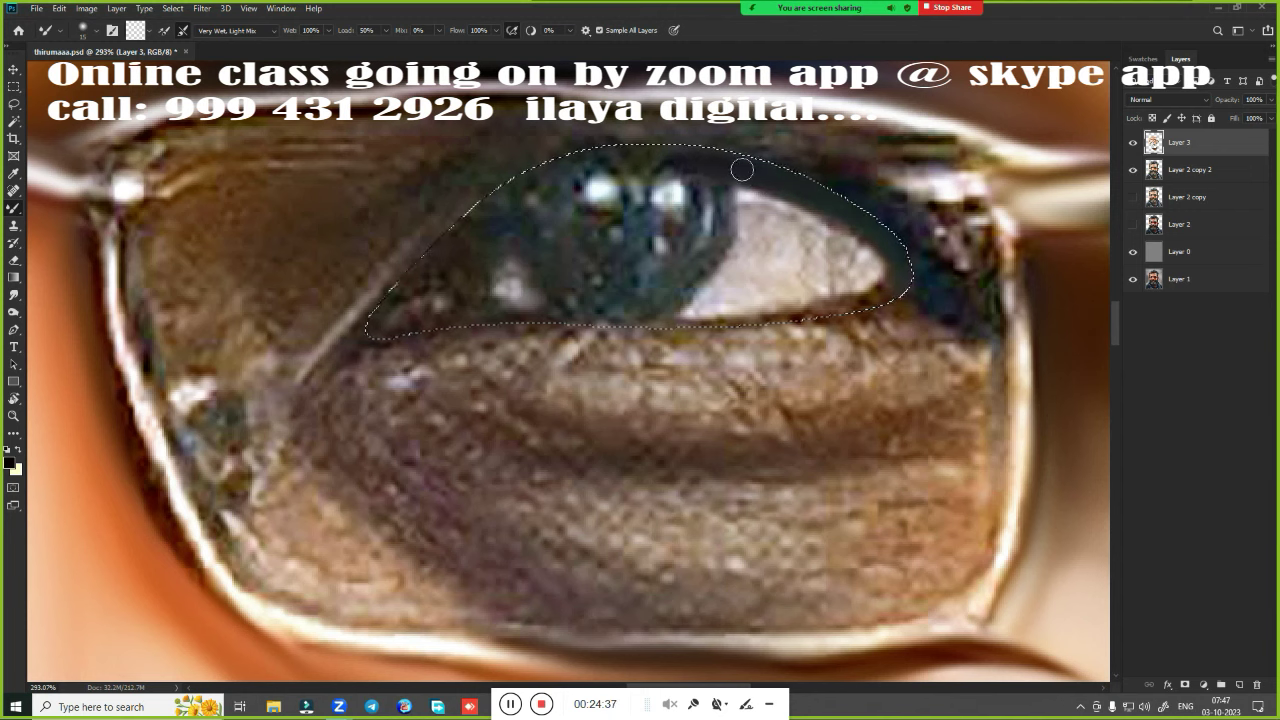
Paint a smooth dark rim along the upper and lower eyelids with the Mixer Brush, then deselect
drag(721, 163, 850, 236)
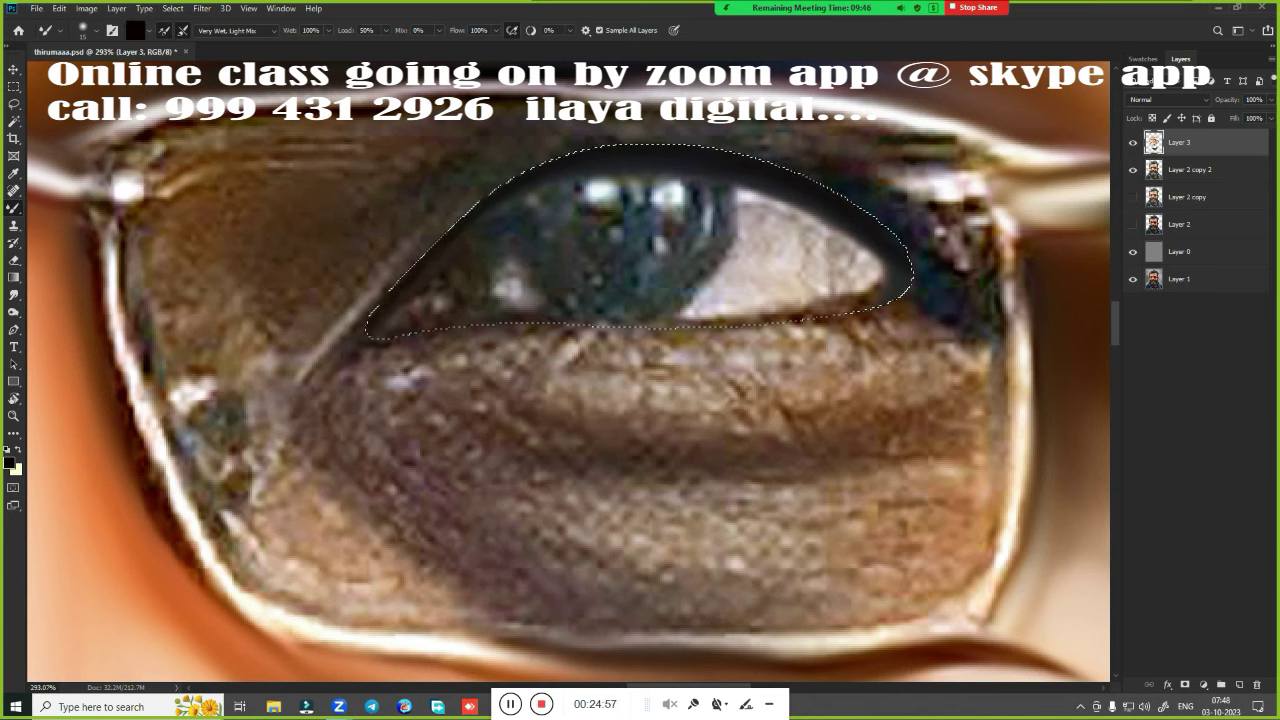
drag(465, 215, 375, 328)
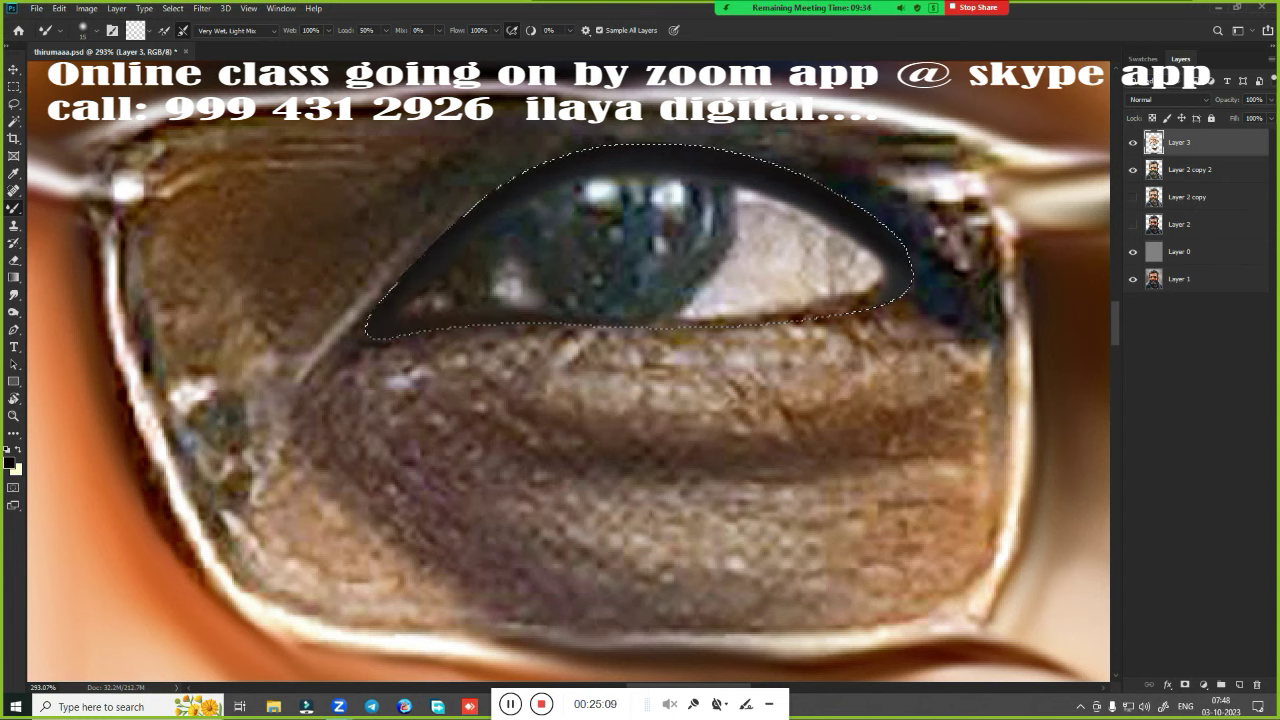
mouse_move(700, 312)
mouse_down()
mouse_move(816, 310)
mouse_move(580, 315)
mouse_move(640, 317)
mouse_up()
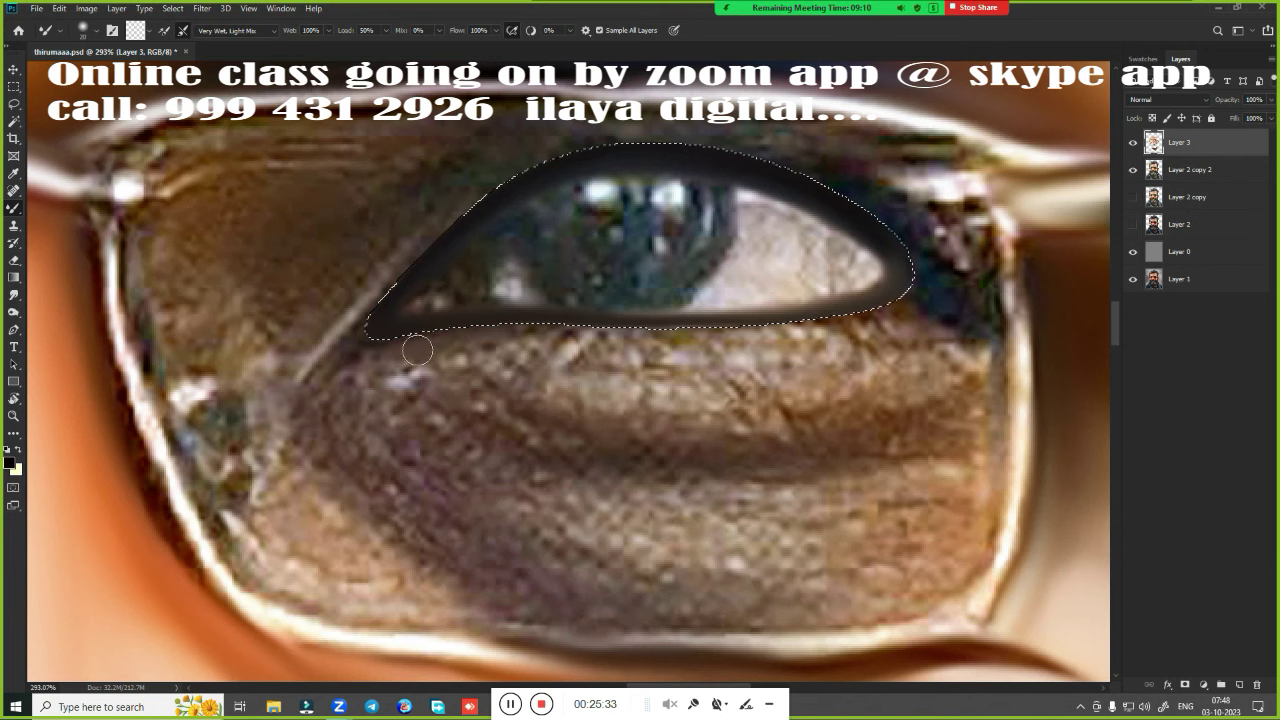
drag(892, 322, 836, 328)
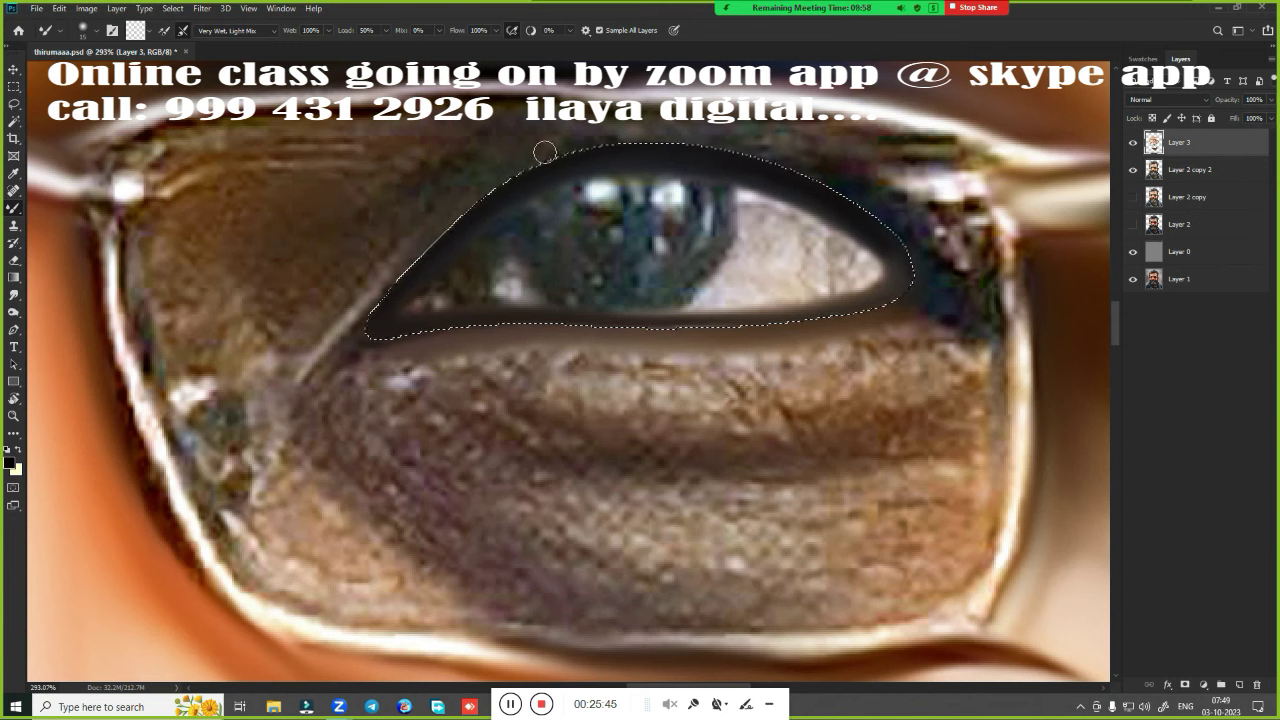
drag(443, 214, 348, 330)
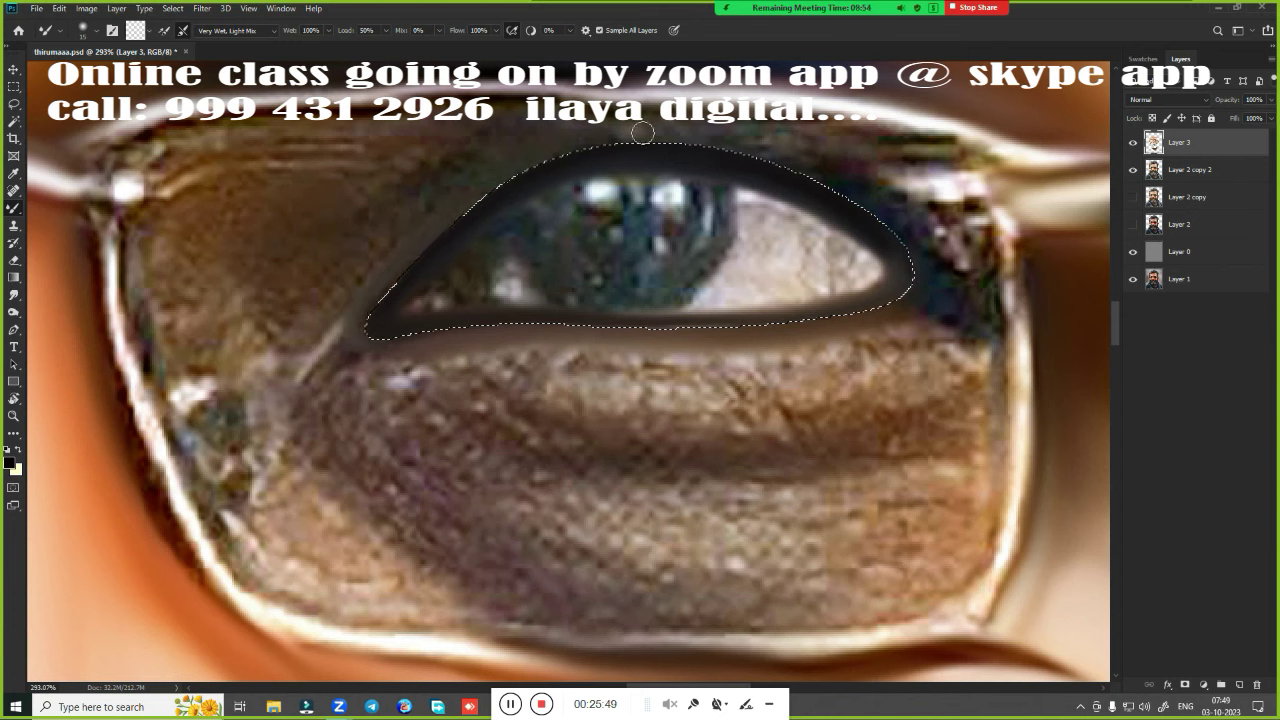
drag(745, 146, 637, 132)
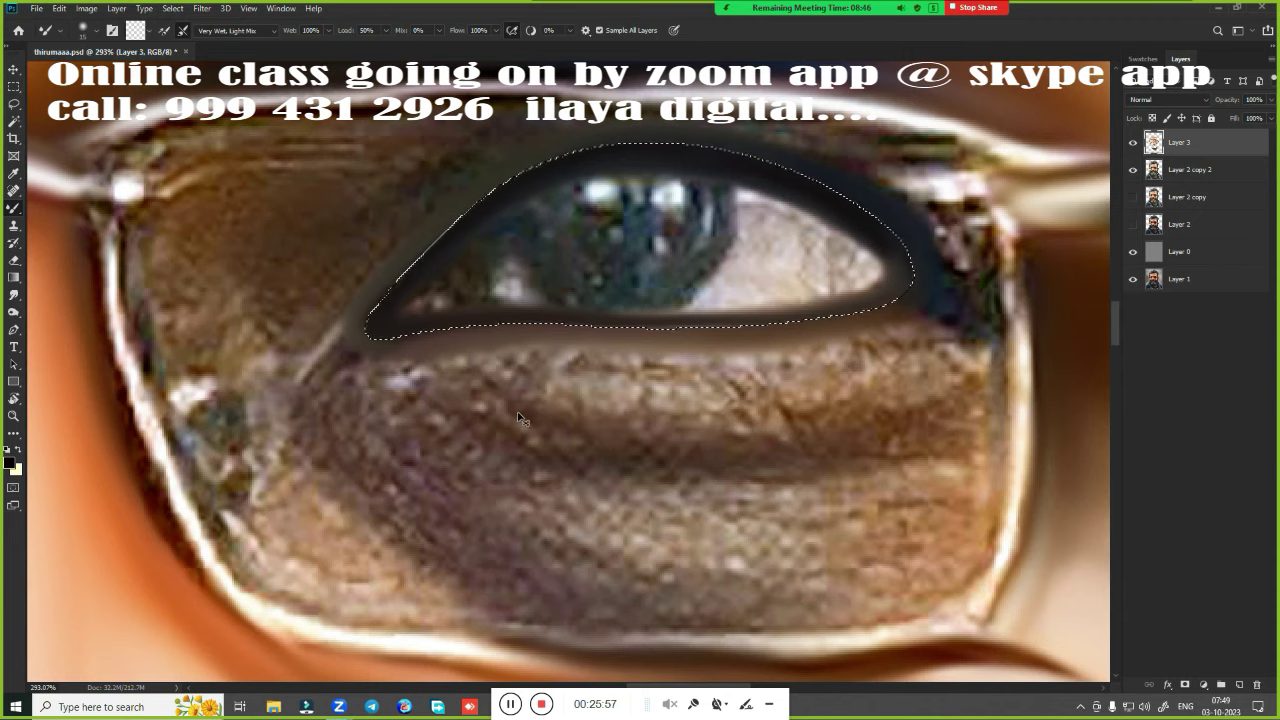
key(ctrl+d)
scroll(518, 418, down, 5)
scroll(717, 398, up, 3)
Hide Layer 3 and make a first trace of the eye opening, then discard it
scroll(717, 398, up, 3)
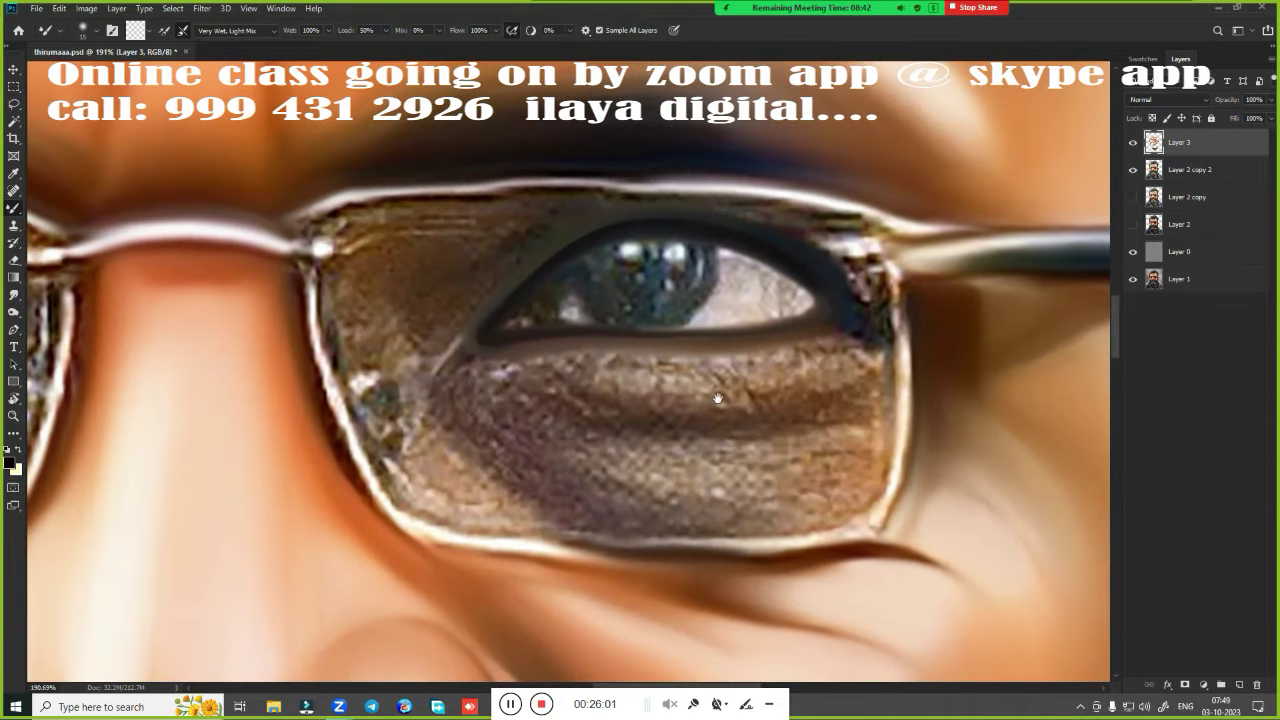
click(1133, 142)
key(p)
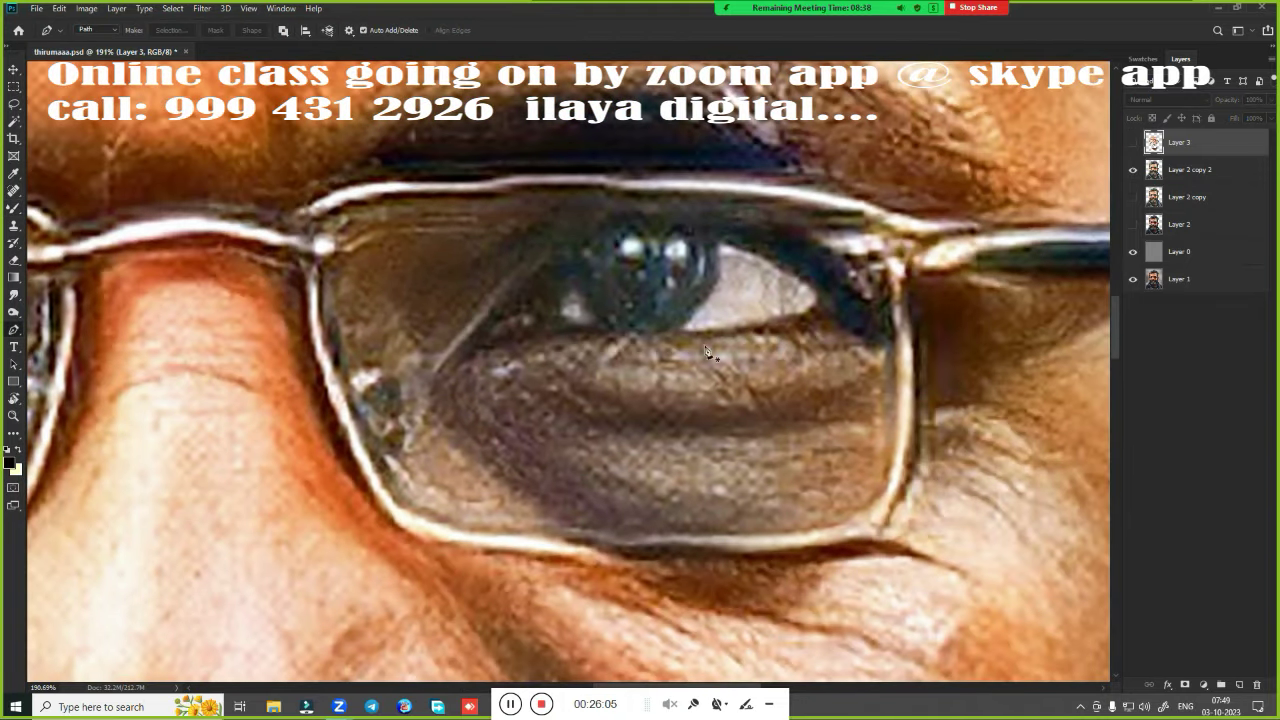
scroll(617, 457, down, 3)
scroll(617, 457, down, 2)
scroll(617, 457, up, 5)
click(549, 362)
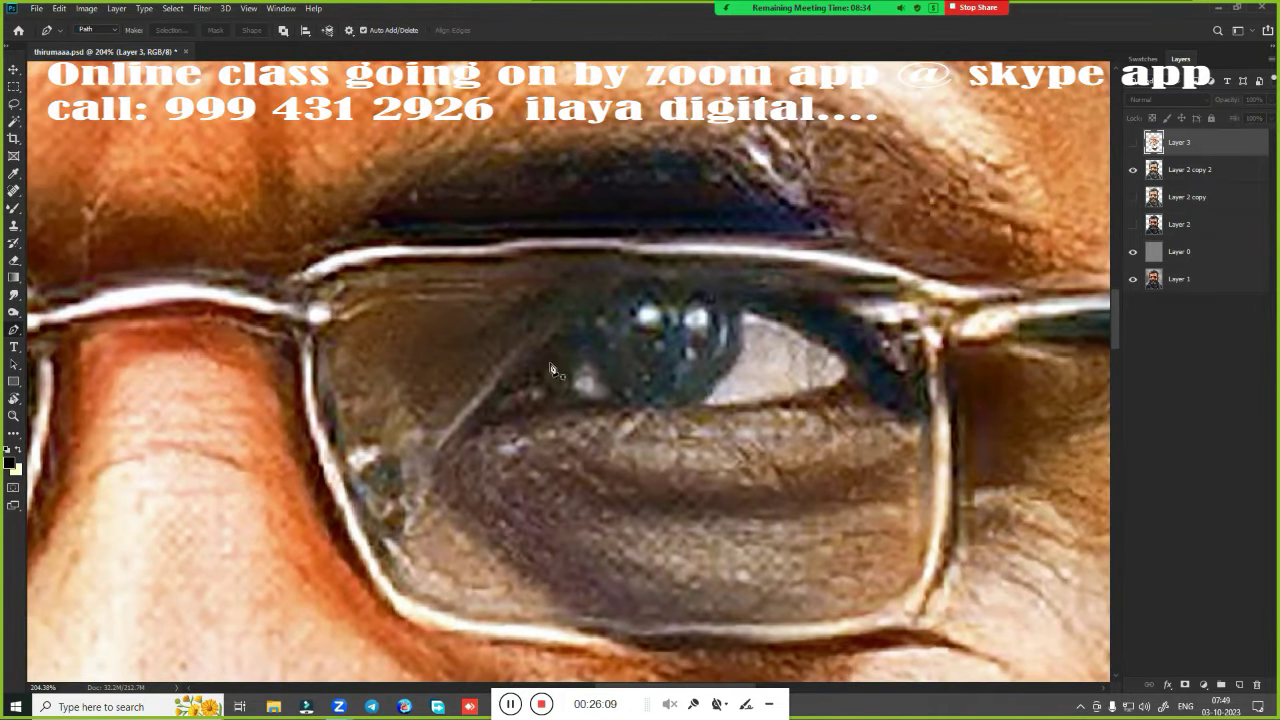
drag(742, 307, 884, 372)
key(Escape)
key(ctrl+comma)
Trace the eye opening along upper and lower lids and convert it to a selection
click(530, 371)
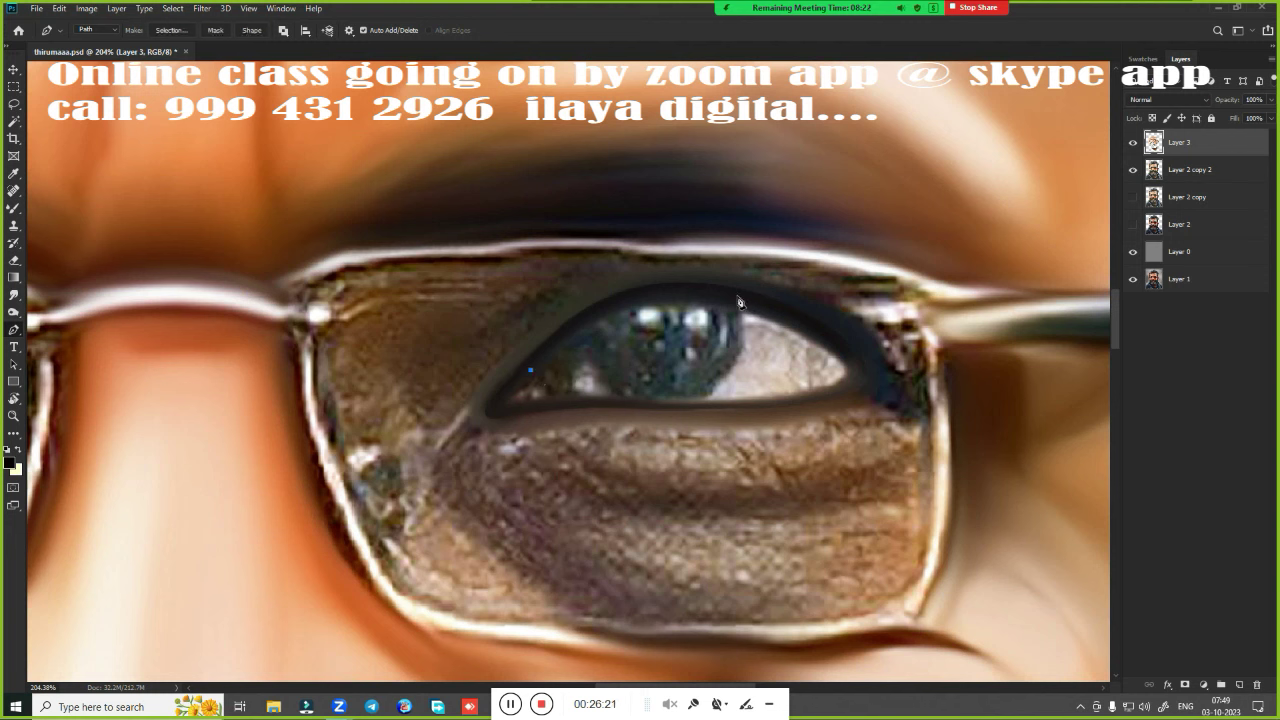
key(ctrl+comma)
drag(743, 309, 878, 371)
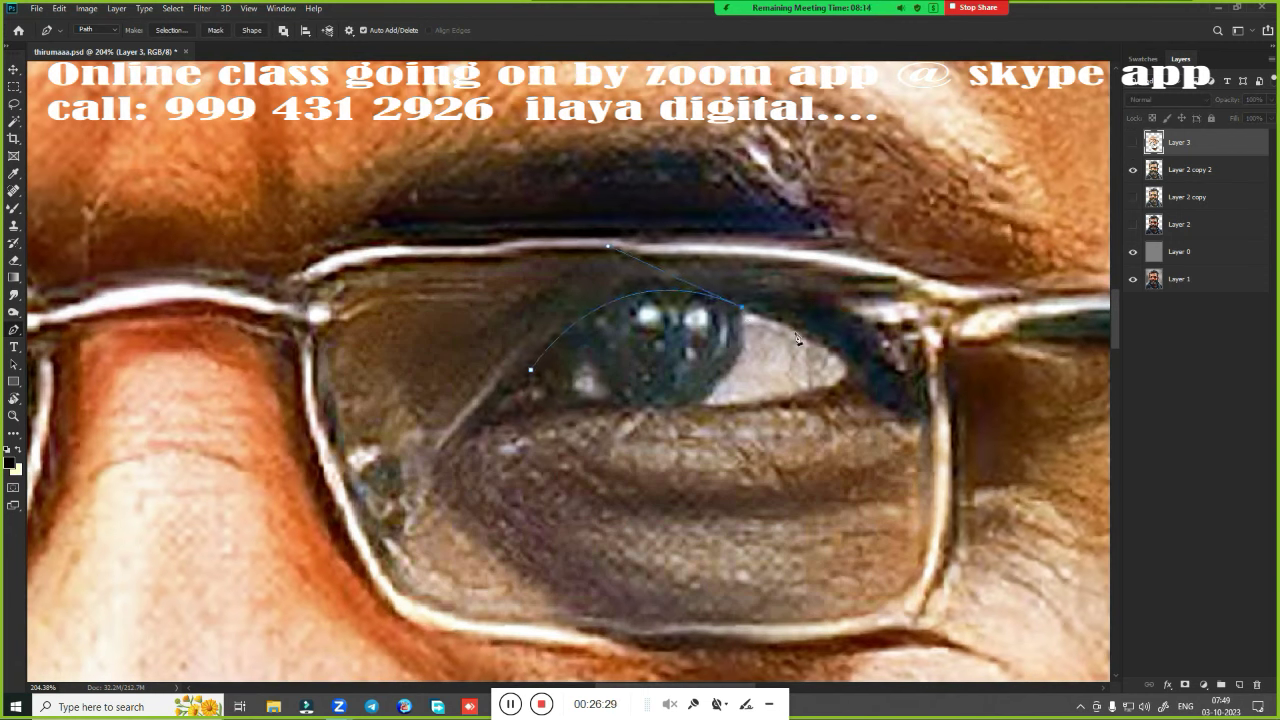
mouse_move(846, 380)
mouse_down()
mouse_move(826, 410)
mouse_move(783, 403)
mouse_up()
drag(590, 402, 540, 393)
drag(506, 395, 521, 383)
key(ctrl+Return)
scroll(740, 395, up, 1)
scroll(740, 395, up, 1)
Feather the eye selection by 2 pixels
key(shift+F6)
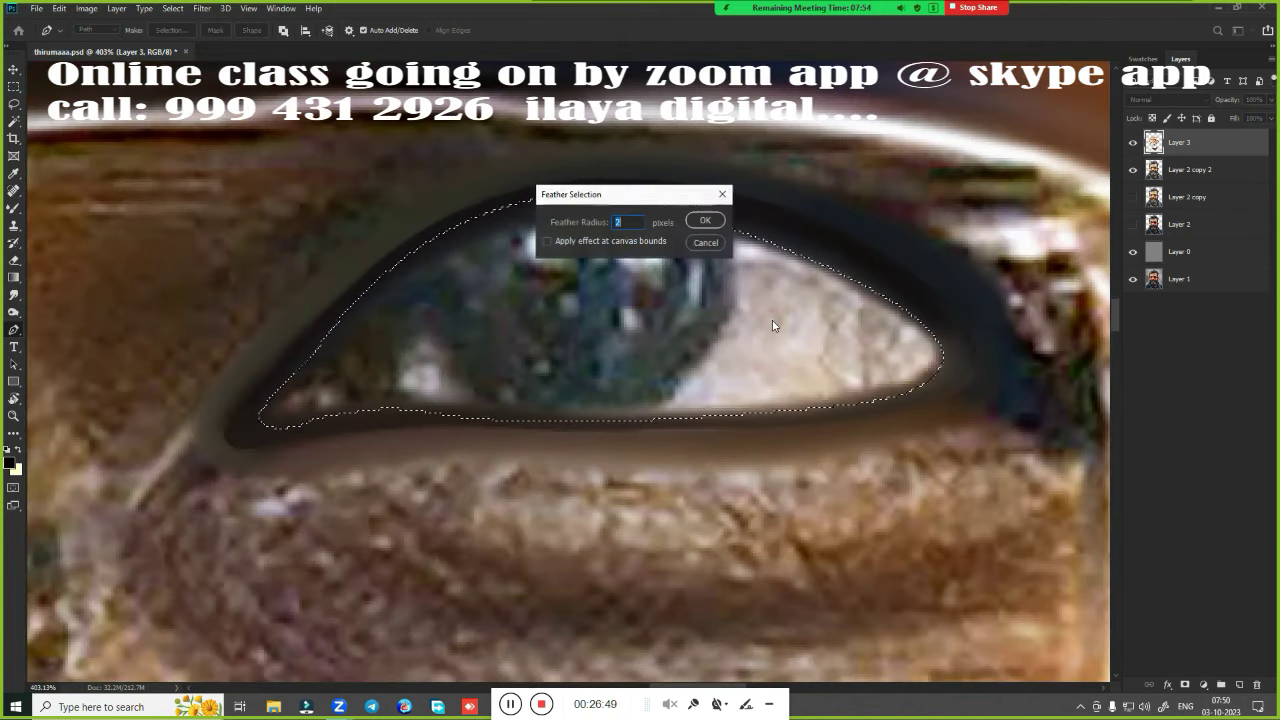
key(Return)
scroll(731, 431, down, 2)
scroll(723, 391, down, 1)
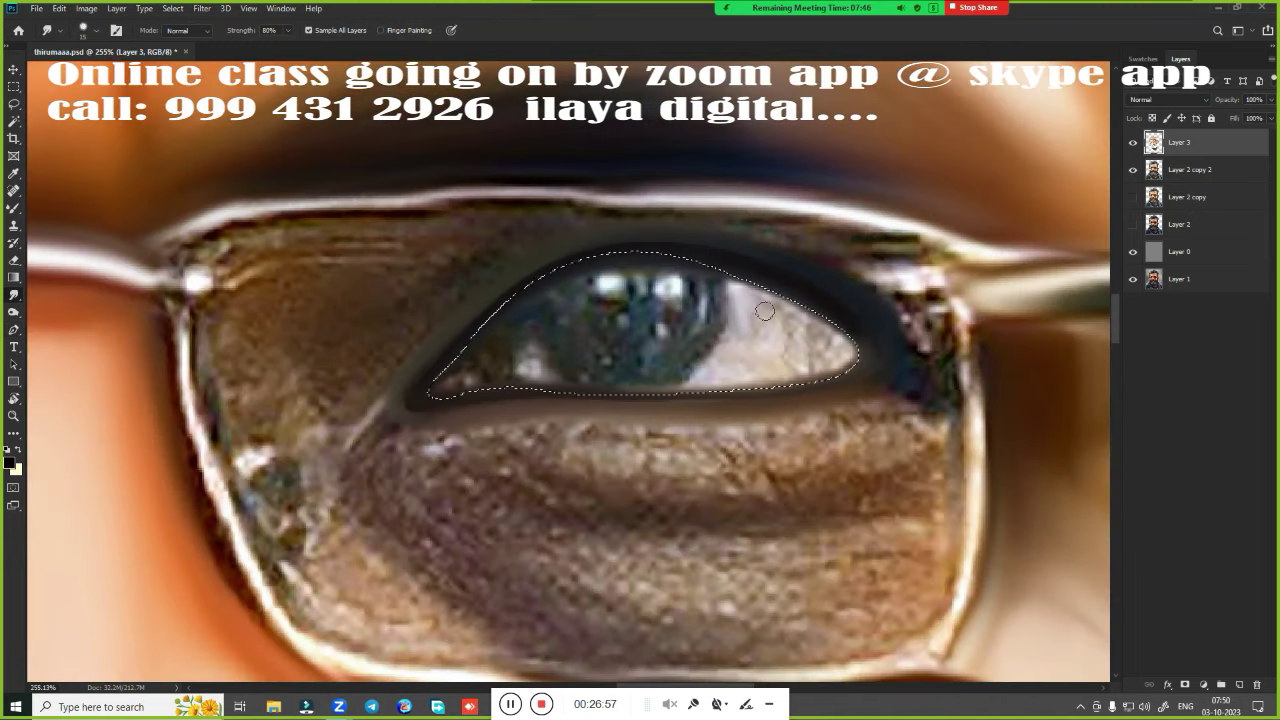
Smudge the eye white on both sides into smooth, even pale white
drag(764, 311, 840, 340)
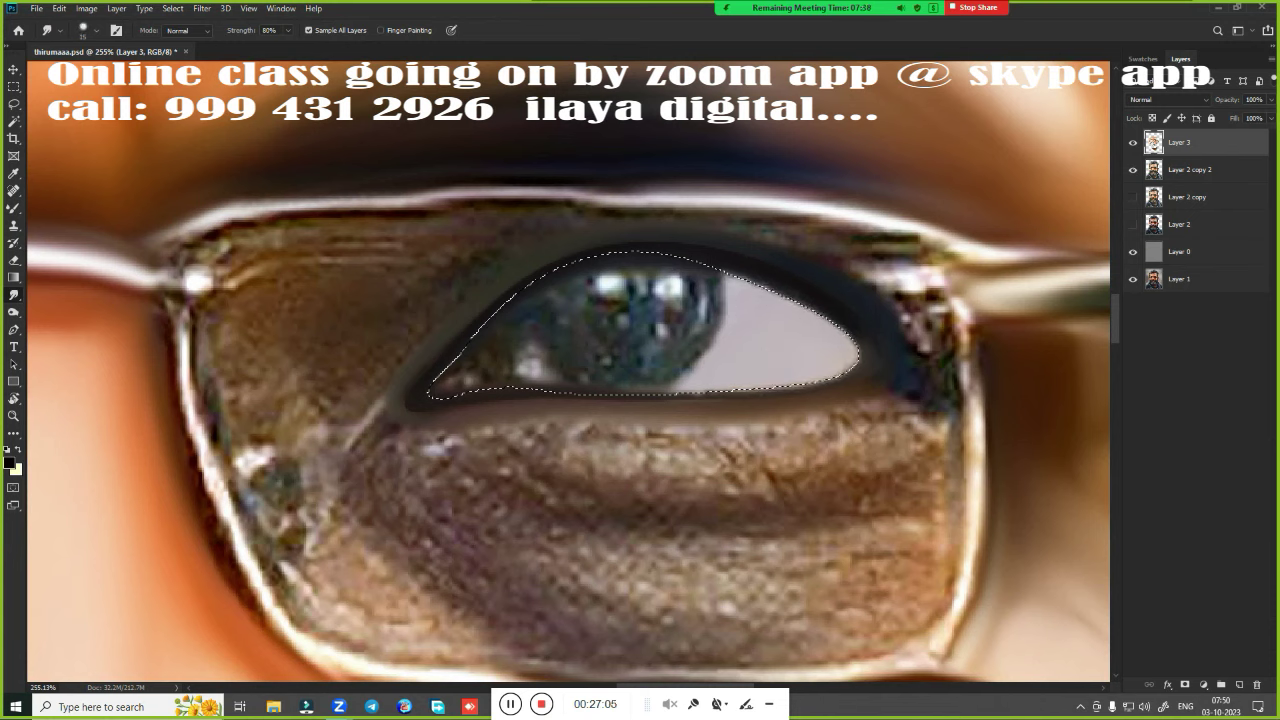
mouse_move(528, 350)
mouse_down()
mouse_move(530, 330)
mouse_move(478, 390)
mouse_move(454, 359)
mouse_up()
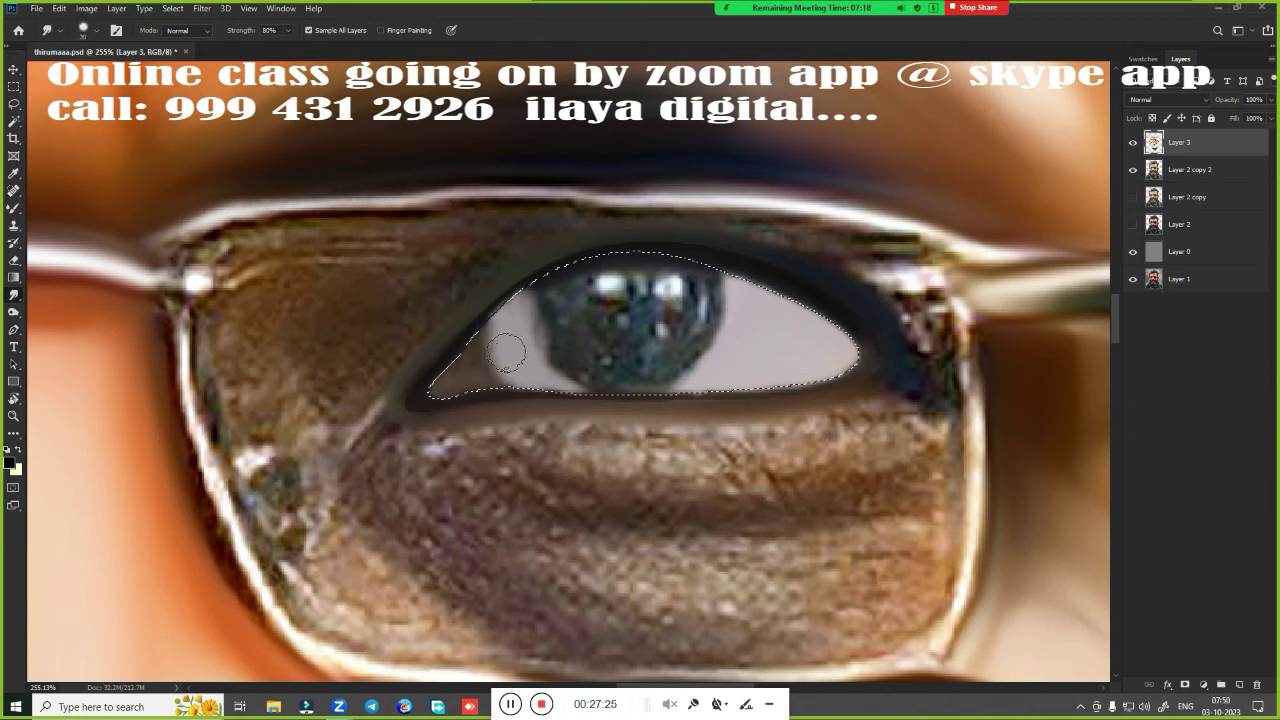
drag(506, 352, 516, 370)
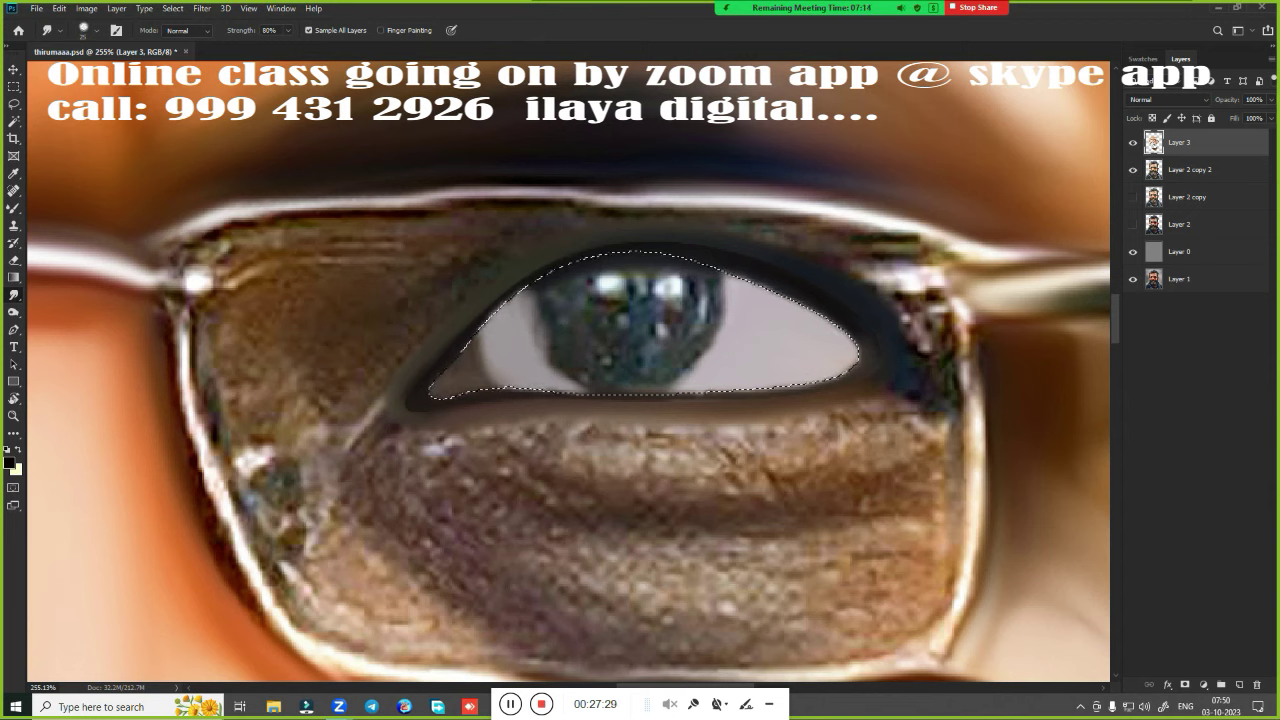
Set the foreground colour to red
click(11, 461)
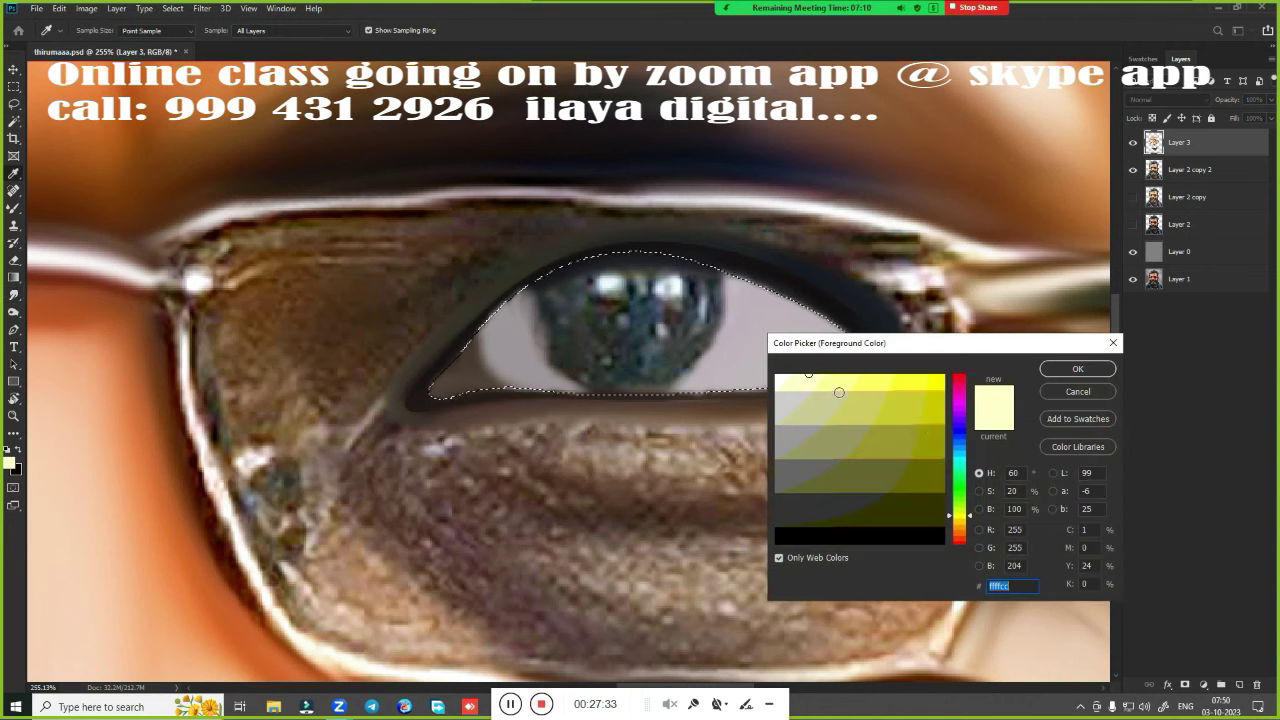
click(958, 390)
click(994, 366)
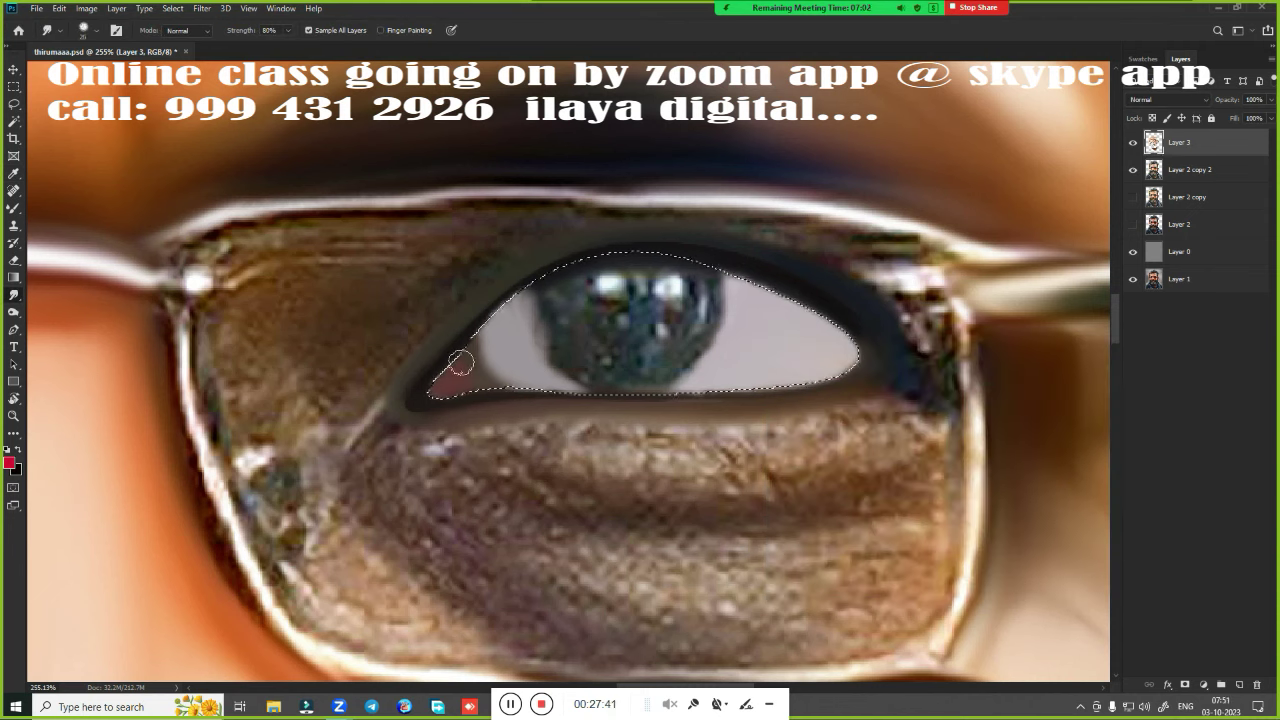
Smudge the pink inner eye corner smoother
mouse_move(451, 397)
mouse_down()
mouse_move(491, 345)
mouse_move(495, 370)
mouse_up()
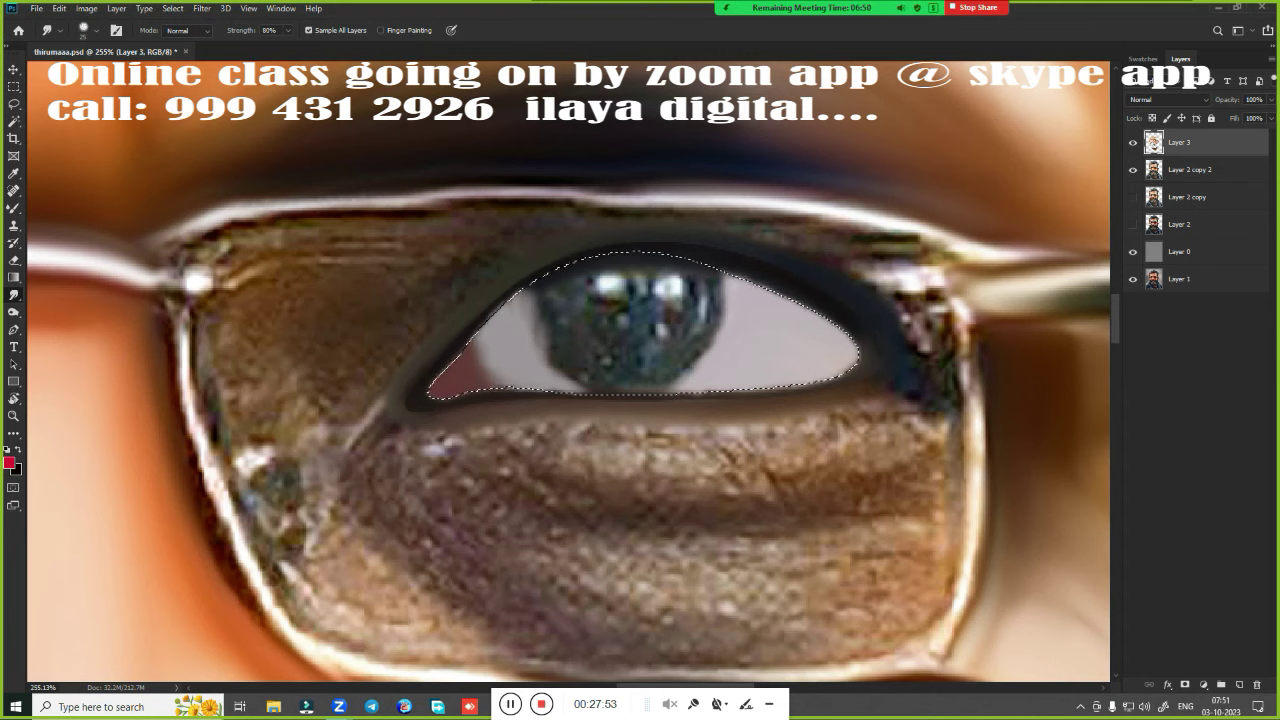
drag(510, 355, 480, 378)
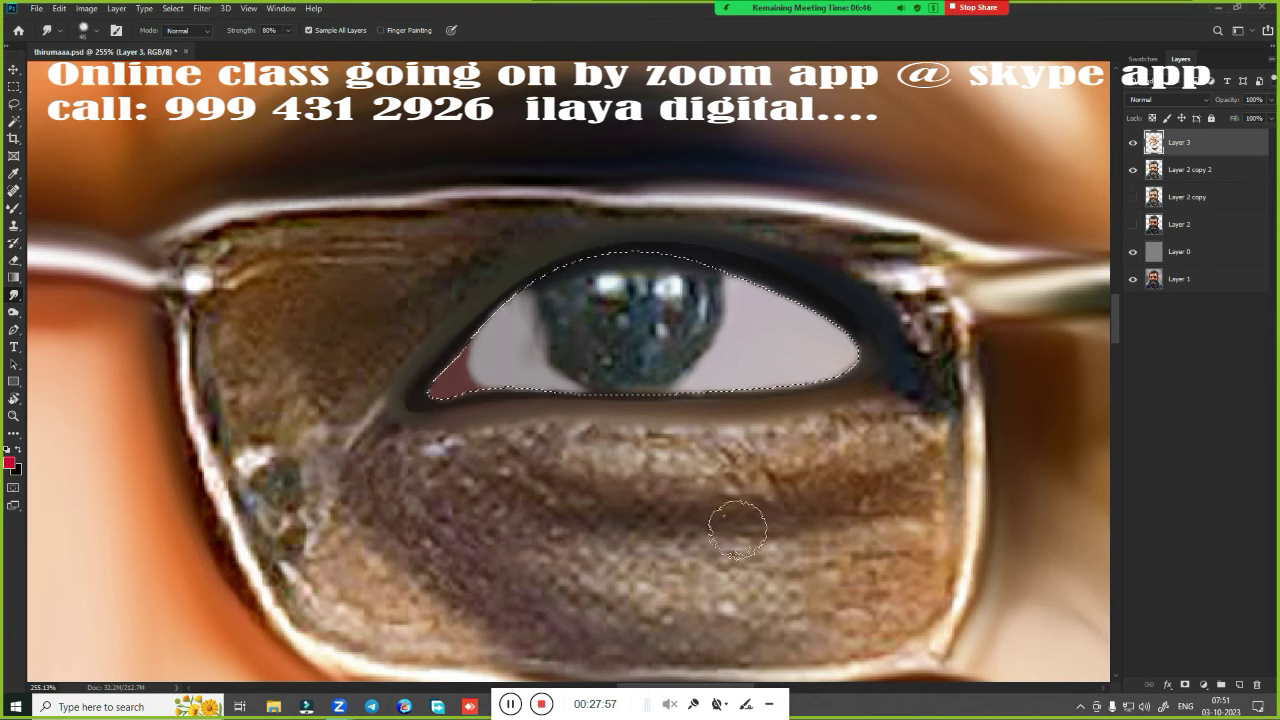
key(b)
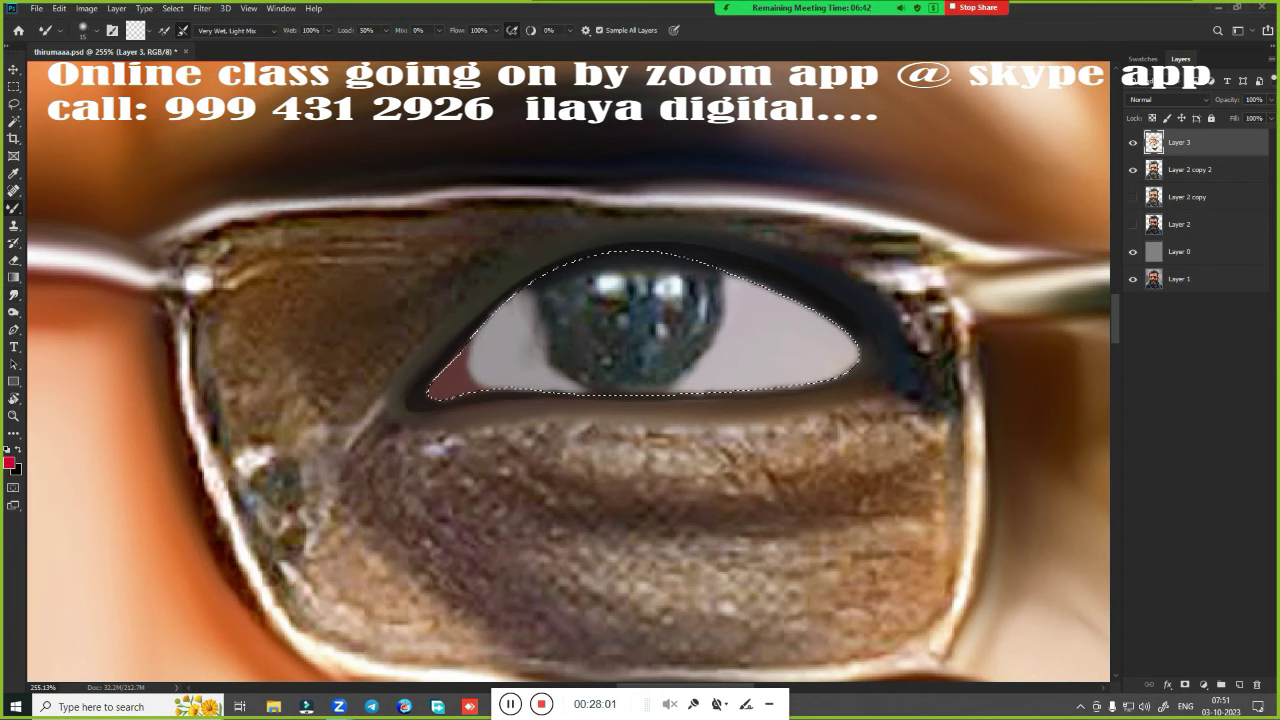
scroll(687, 258, up, 3)
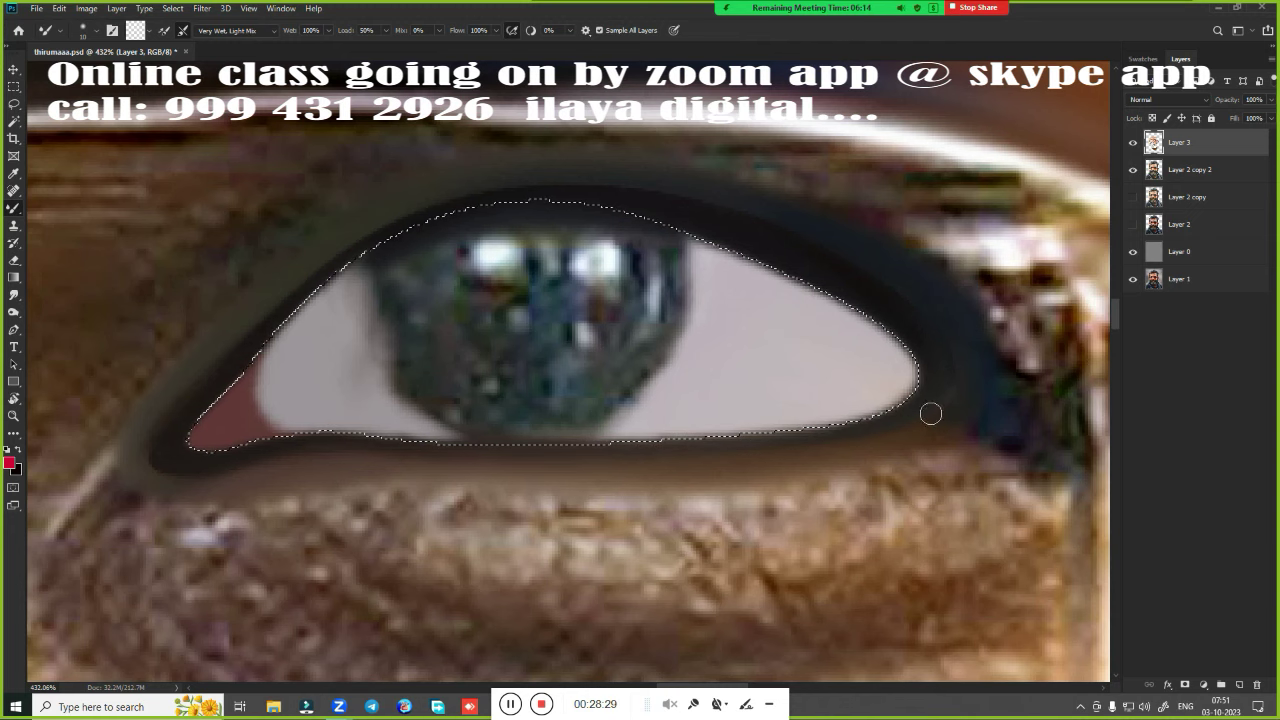
scroll(749, 382, down, 6)
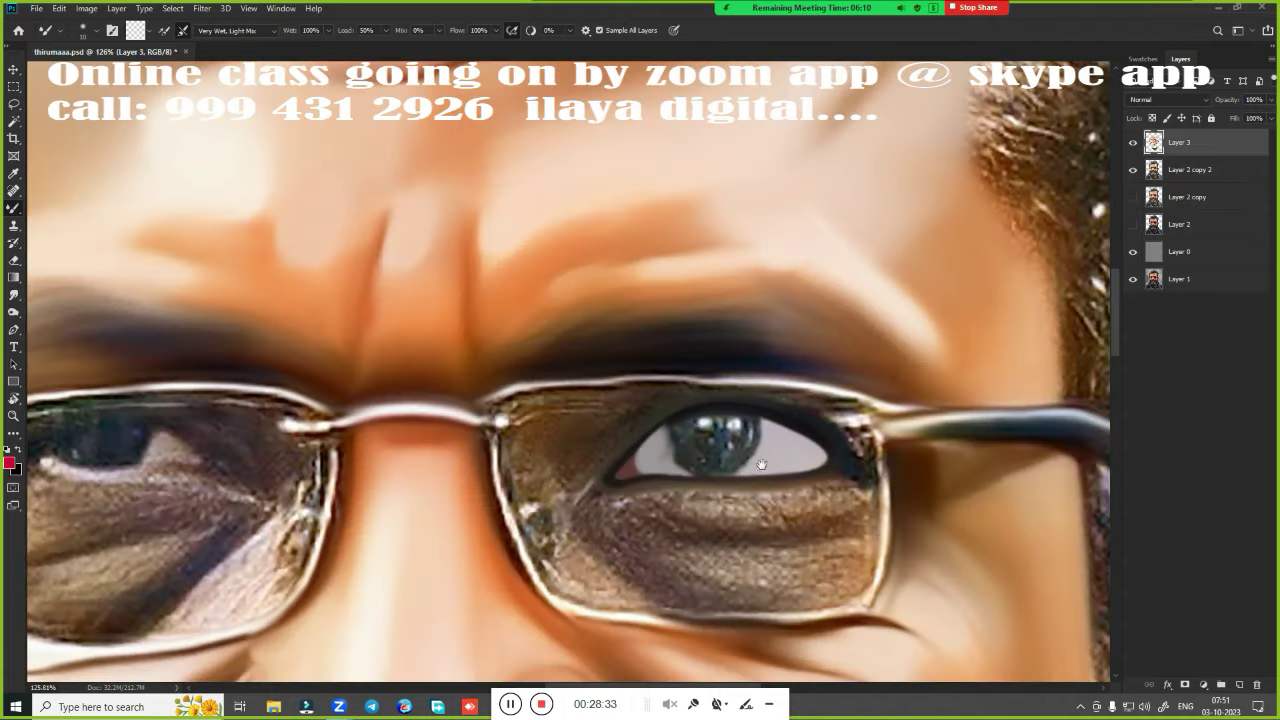
scroll(749, 382, down, 3)
scroll(771, 375, up, 2)
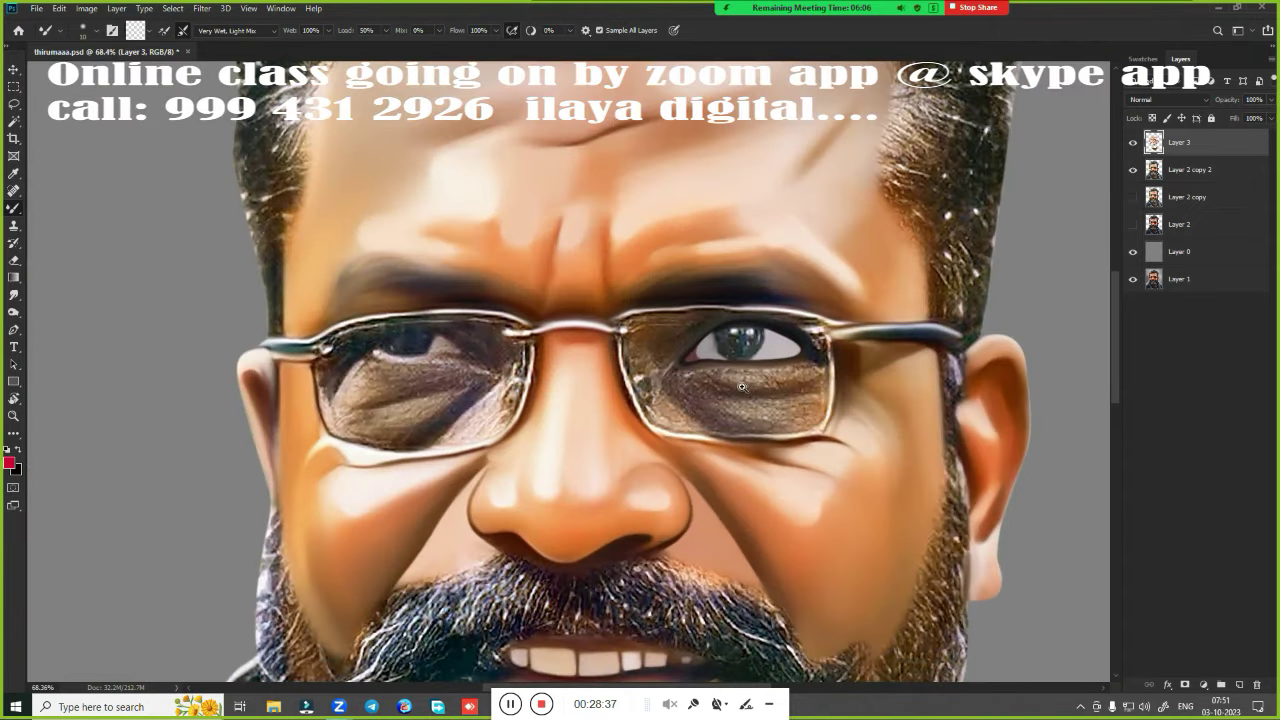
scroll(742, 386, down, 2)
scroll(730, 410, up, 8)
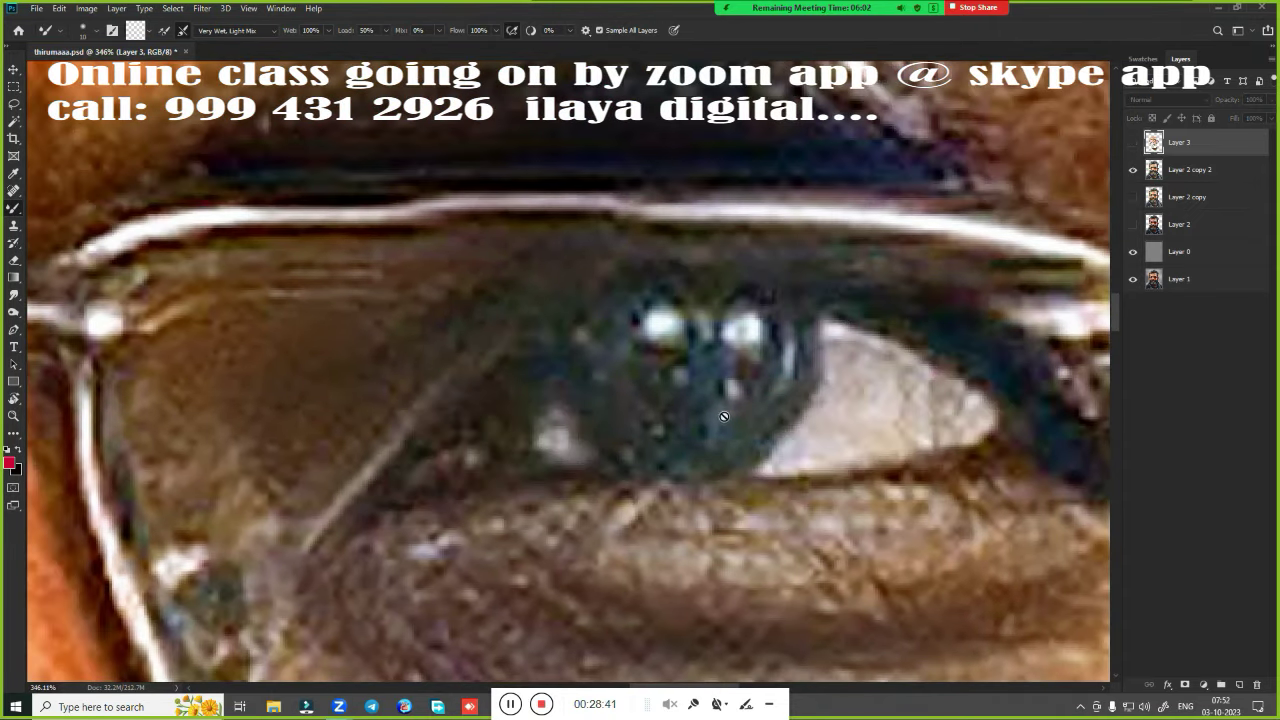
Make a circular selection over the iris and show the painted eye layer
click(14, 86)
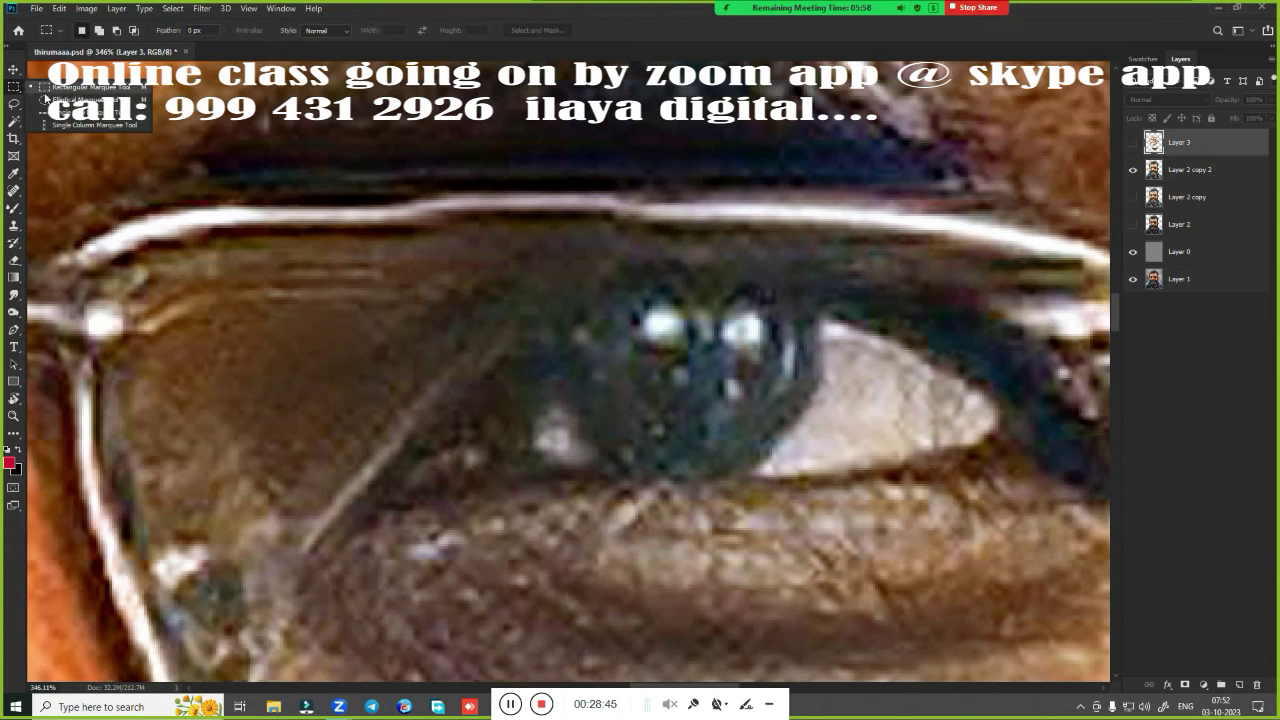
scroll(619, 303, down, 2)
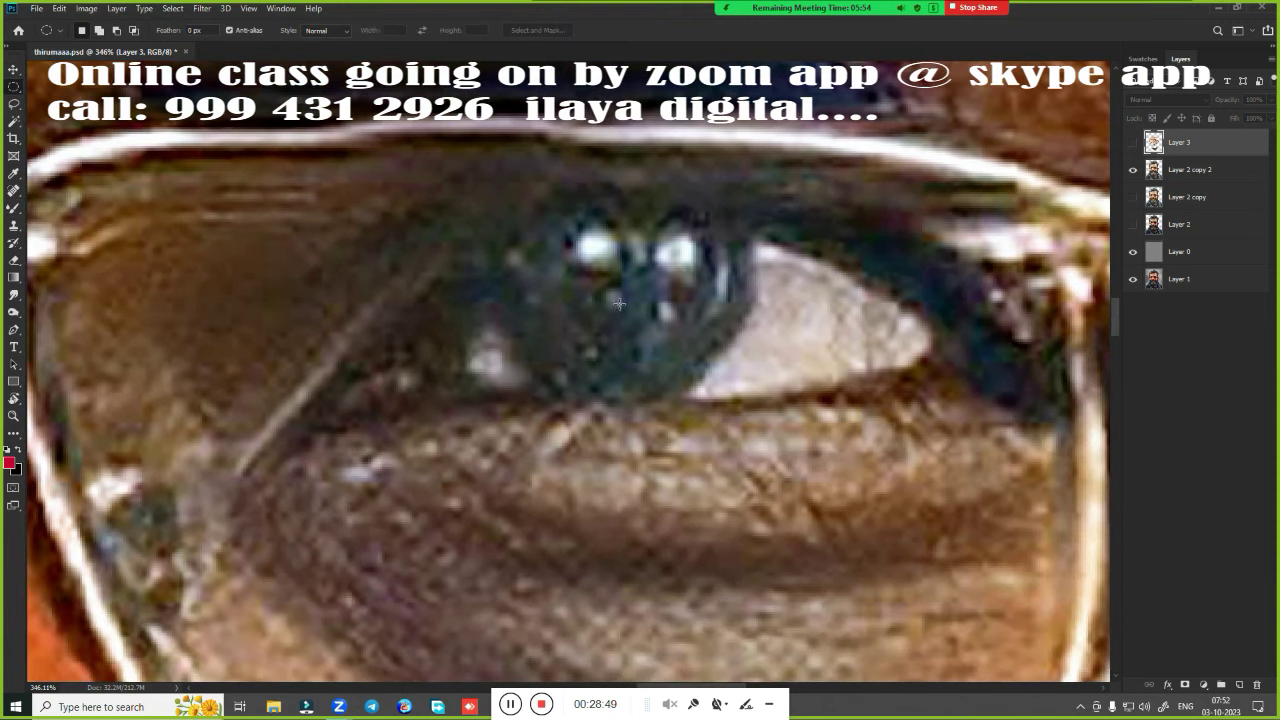
drag(616, 289, 744, 428)
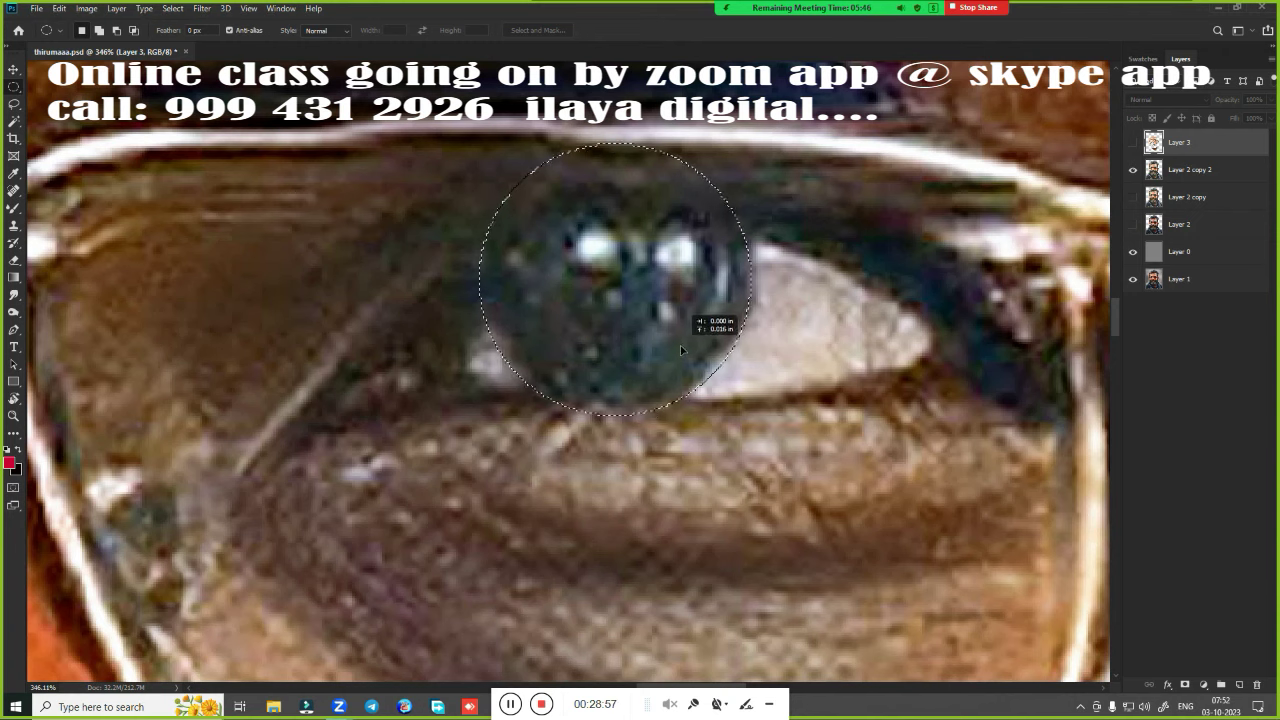
drag(744, 428, 688, 347)
key(ctrl+comma)
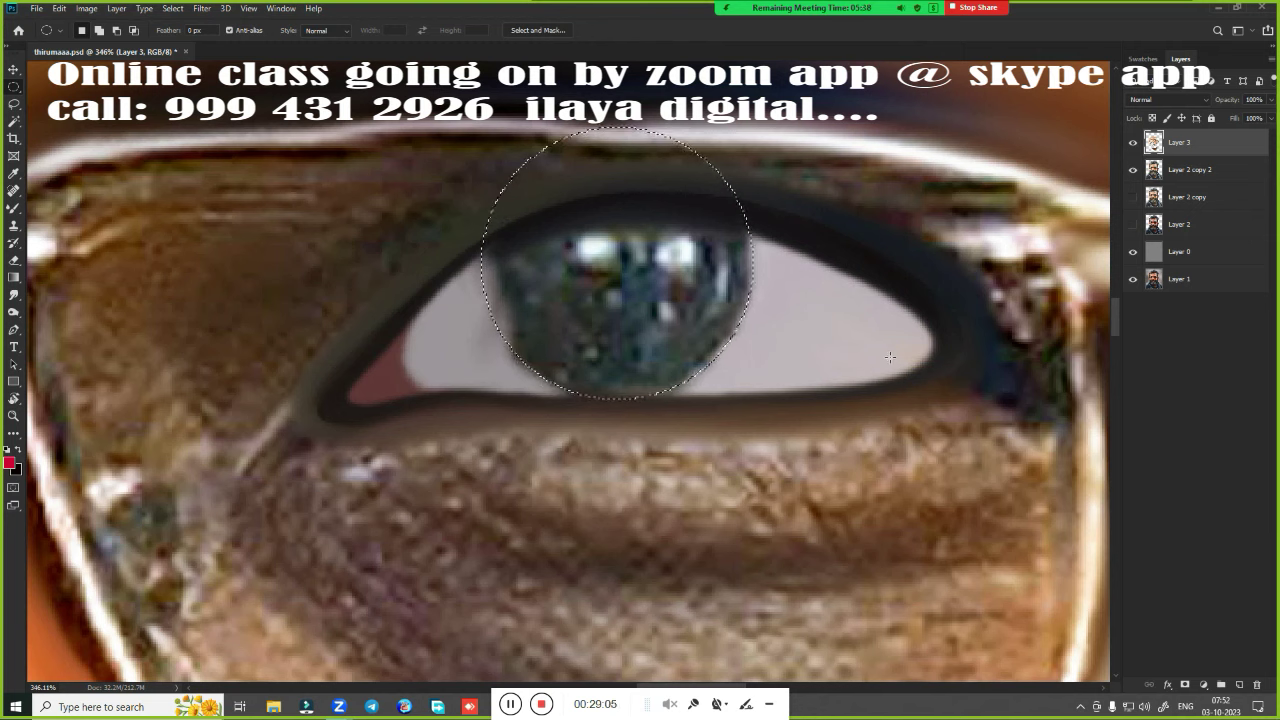
key(r)
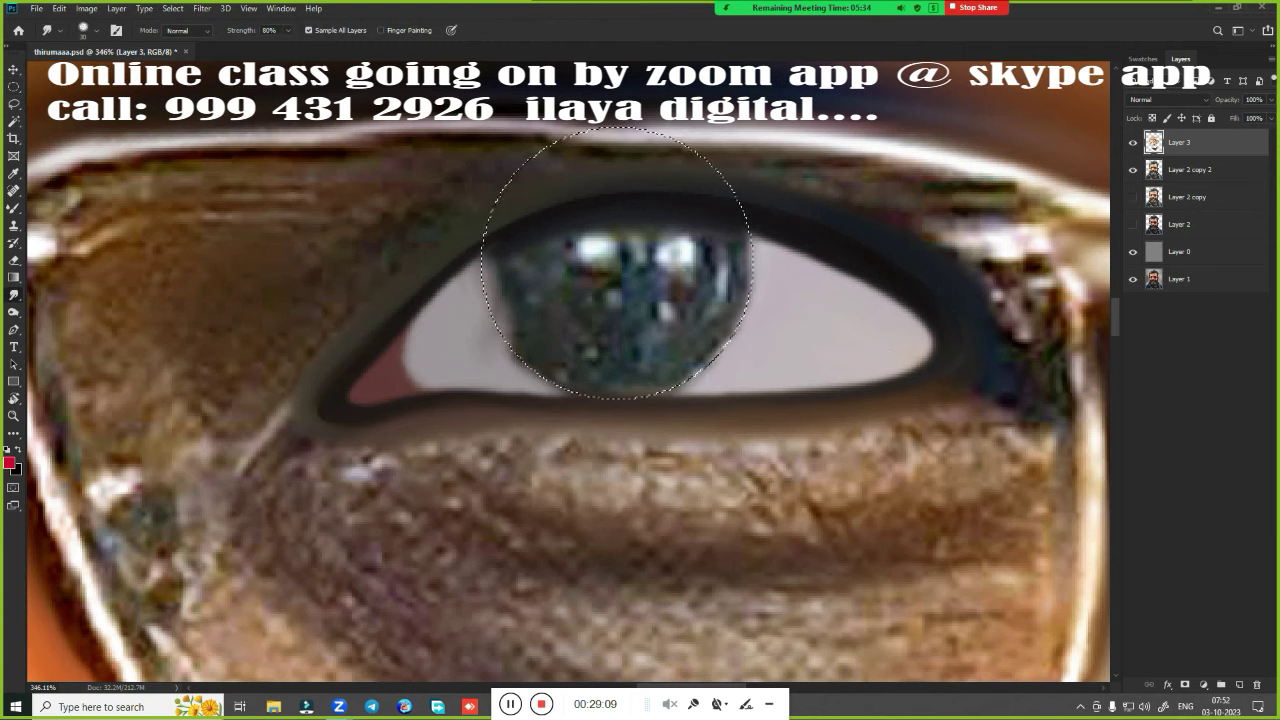
Smudge the iris solid black, covering the blue-green patch in its lower part
drag(712, 228, 748, 330)
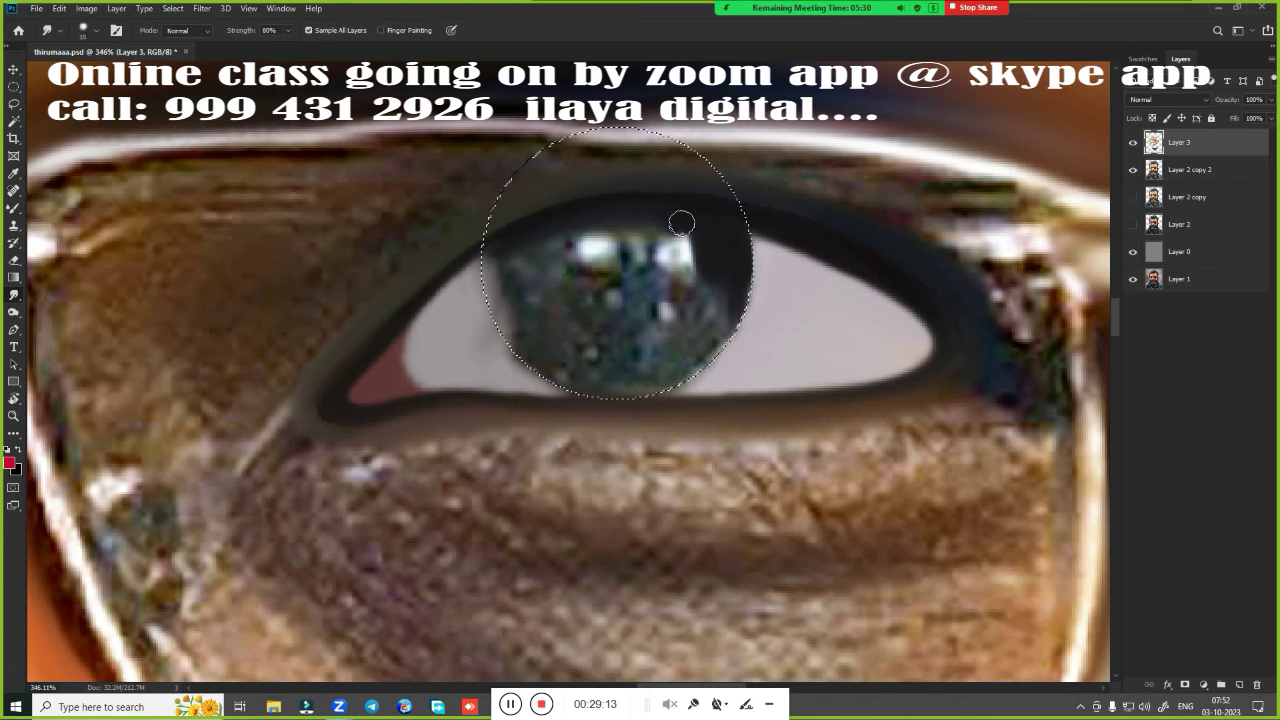
drag(681, 223, 655, 270)
drag(680, 217, 682, 245)
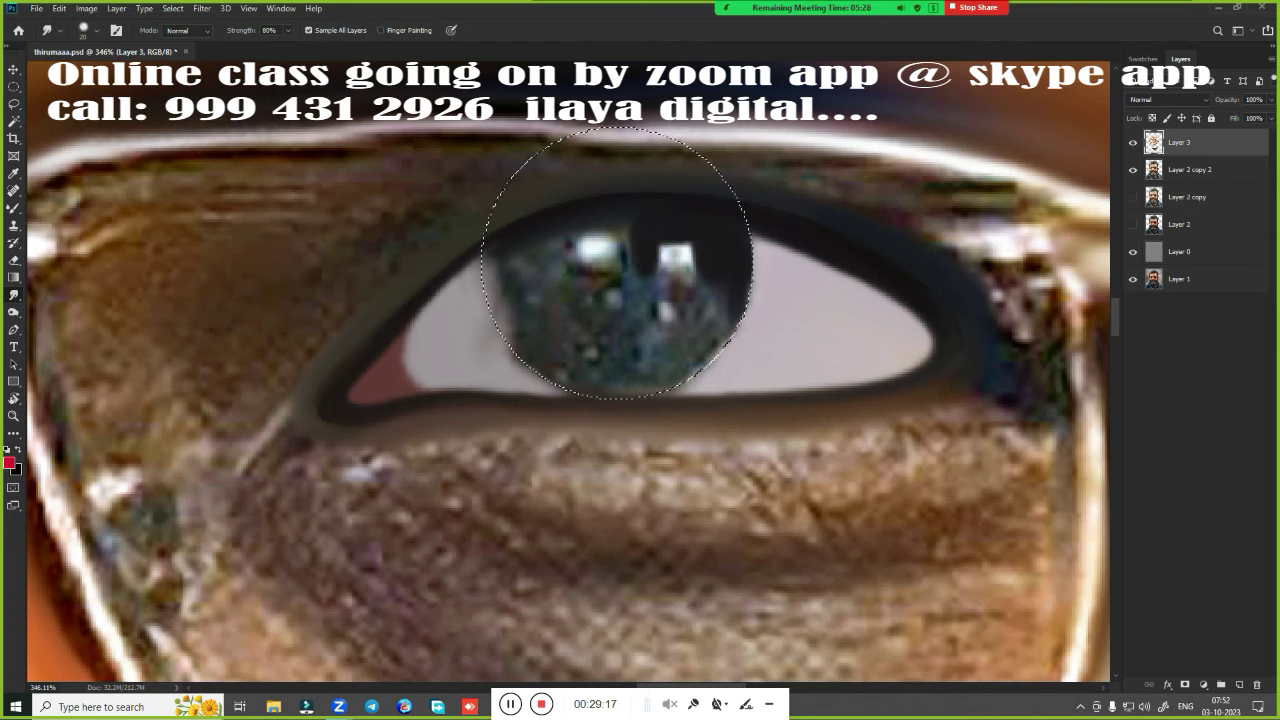
mouse_move(610, 215)
mouse_down()
mouse_move(514, 249)
mouse_move(556, 285)
mouse_move(634, 277)
mouse_move(600, 266)
mouse_move(668, 305)
mouse_up()
mouse_move(710, 258)
mouse_down()
mouse_move(645, 333)
mouse_move(680, 325)
mouse_move(714, 346)
mouse_move(631, 394)
mouse_up()
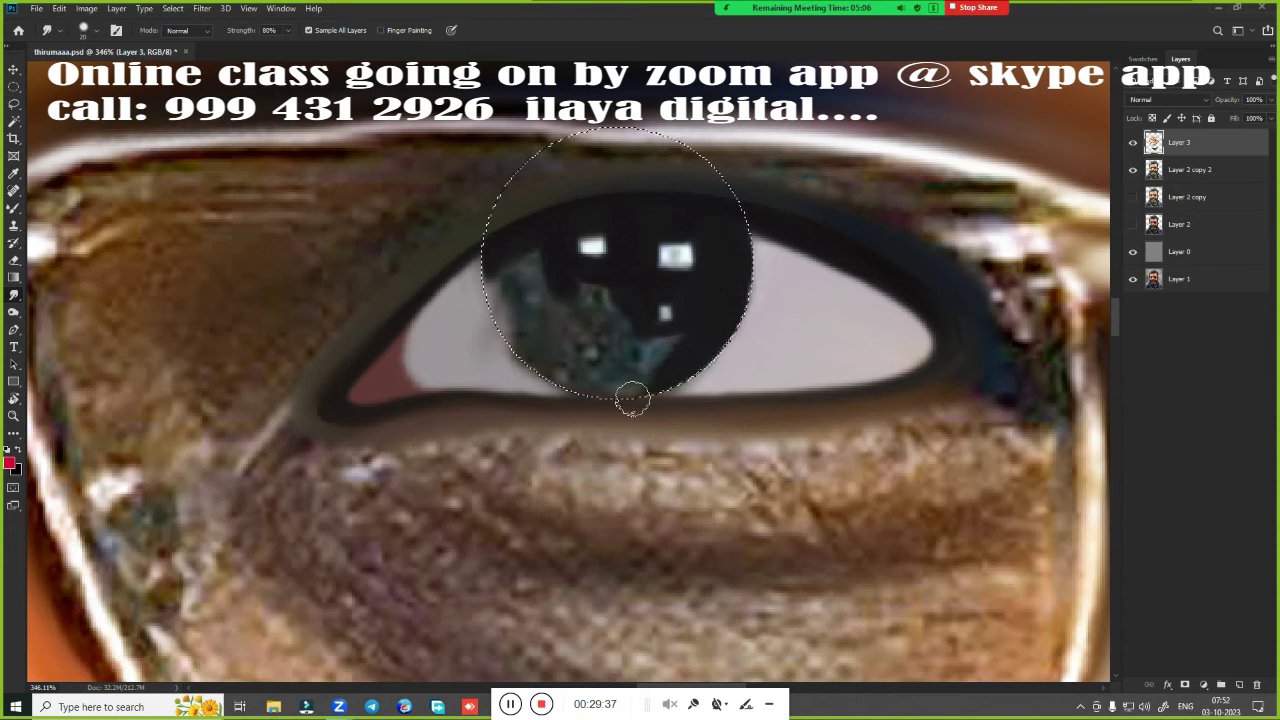
mouse_move(620, 330)
mouse_down()
mouse_move(591, 291)
mouse_move(660, 365)
mouse_up()
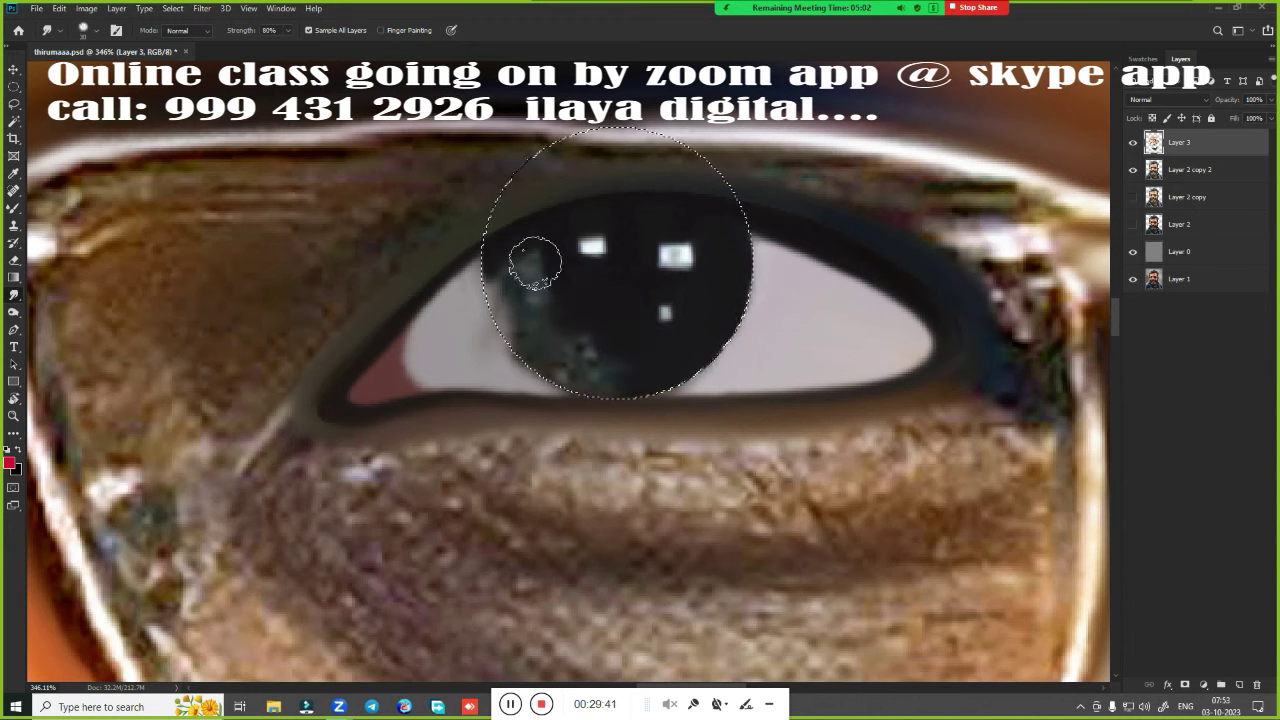
mouse_move(531, 263)
mouse_down()
mouse_move(523, 354)
mouse_move(630, 395)
mouse_up()
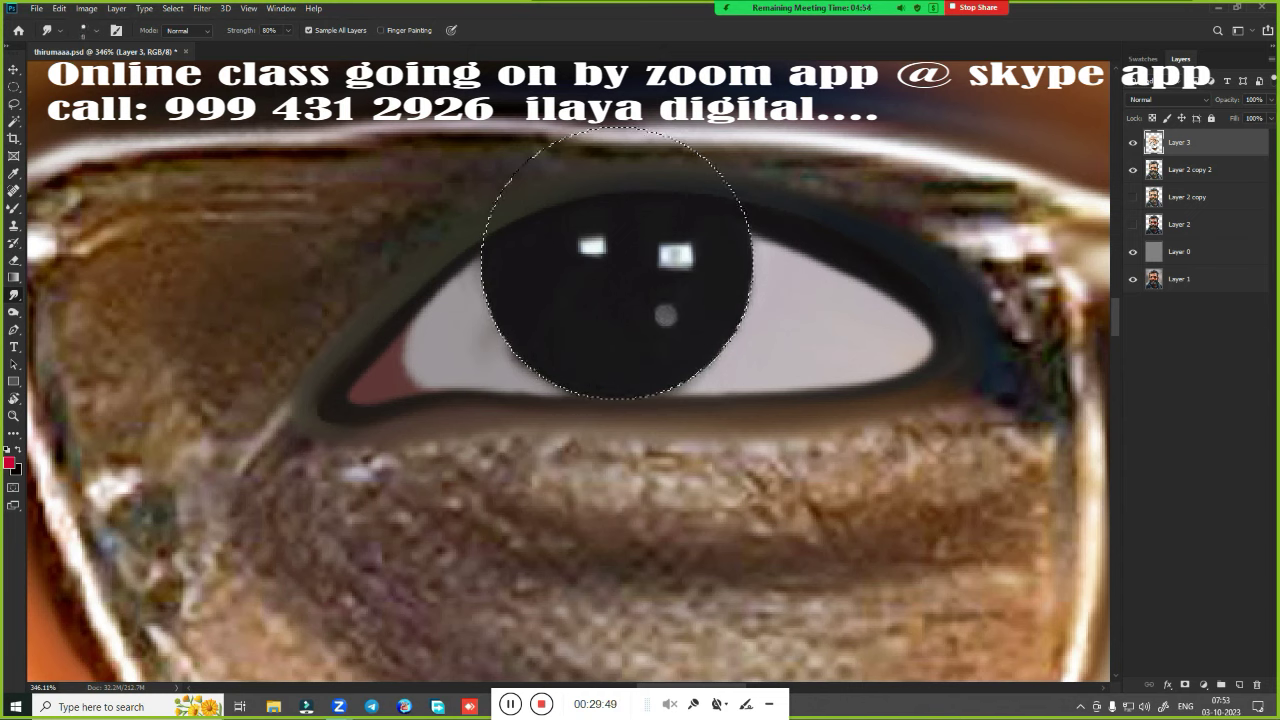
Round the two highlights into soft white catchlights
drag(677, 256, 675, 257)
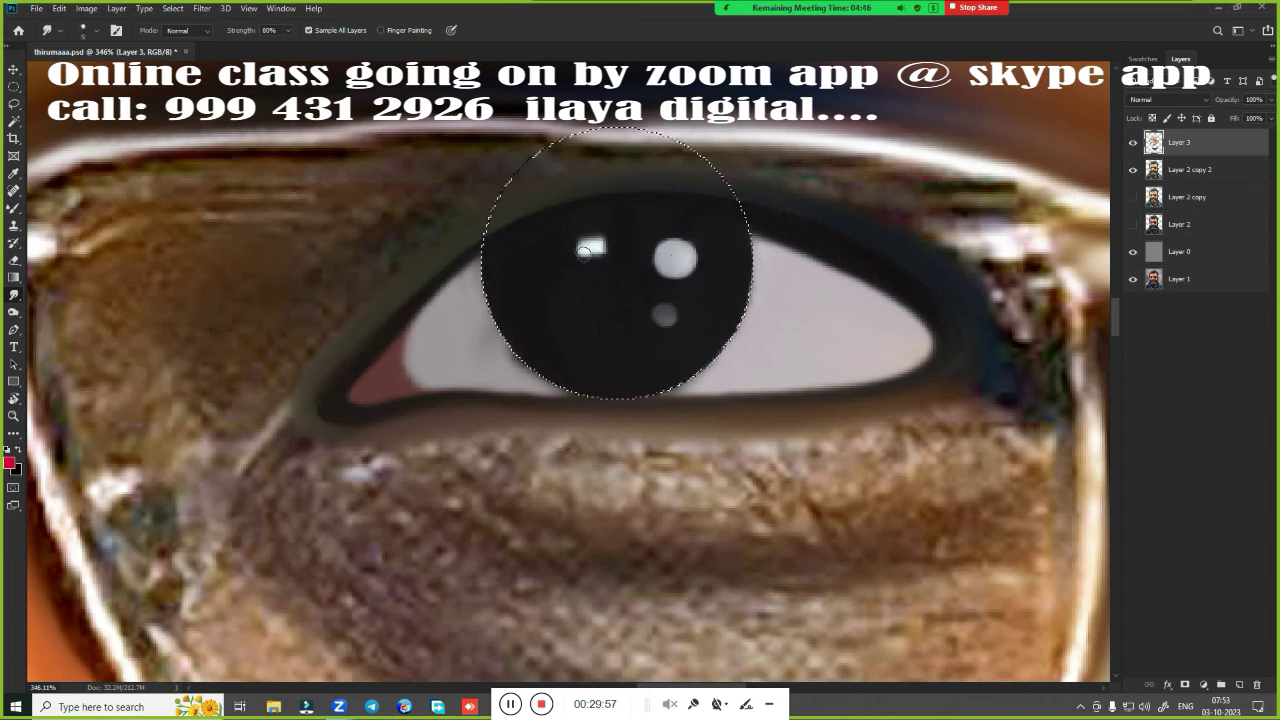
drag(590, 248, 591, 255)
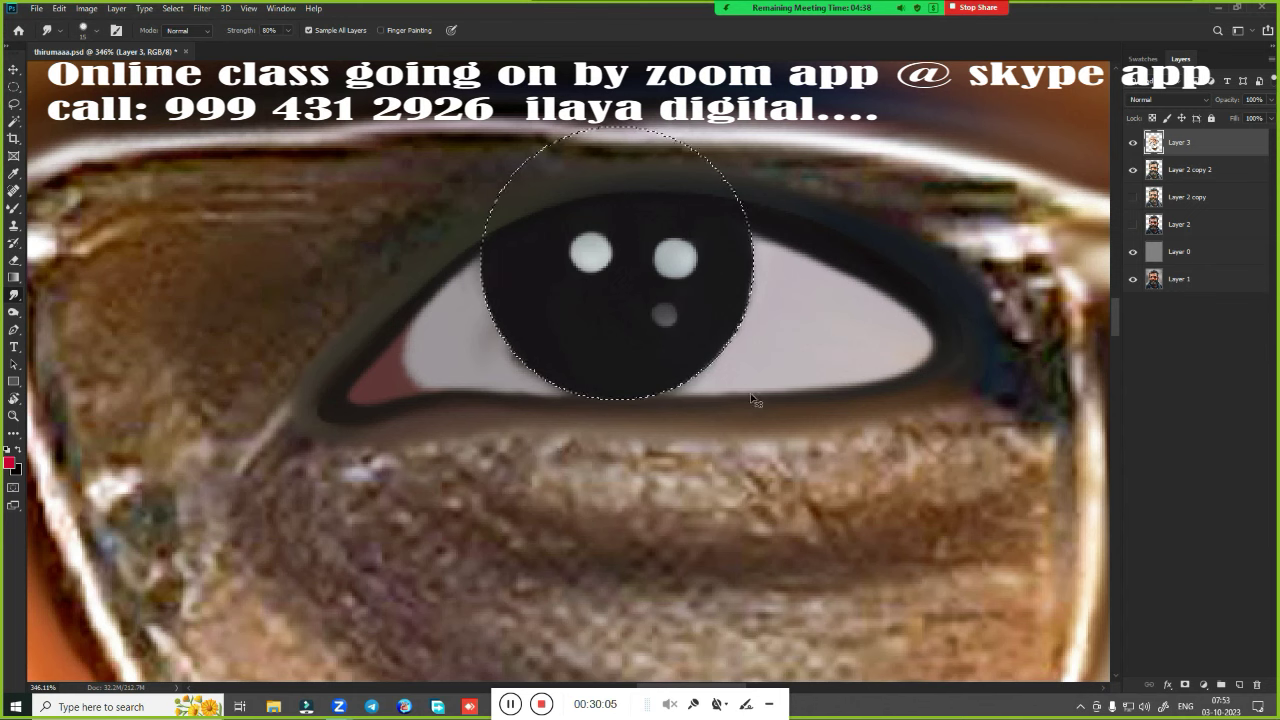
key(b)
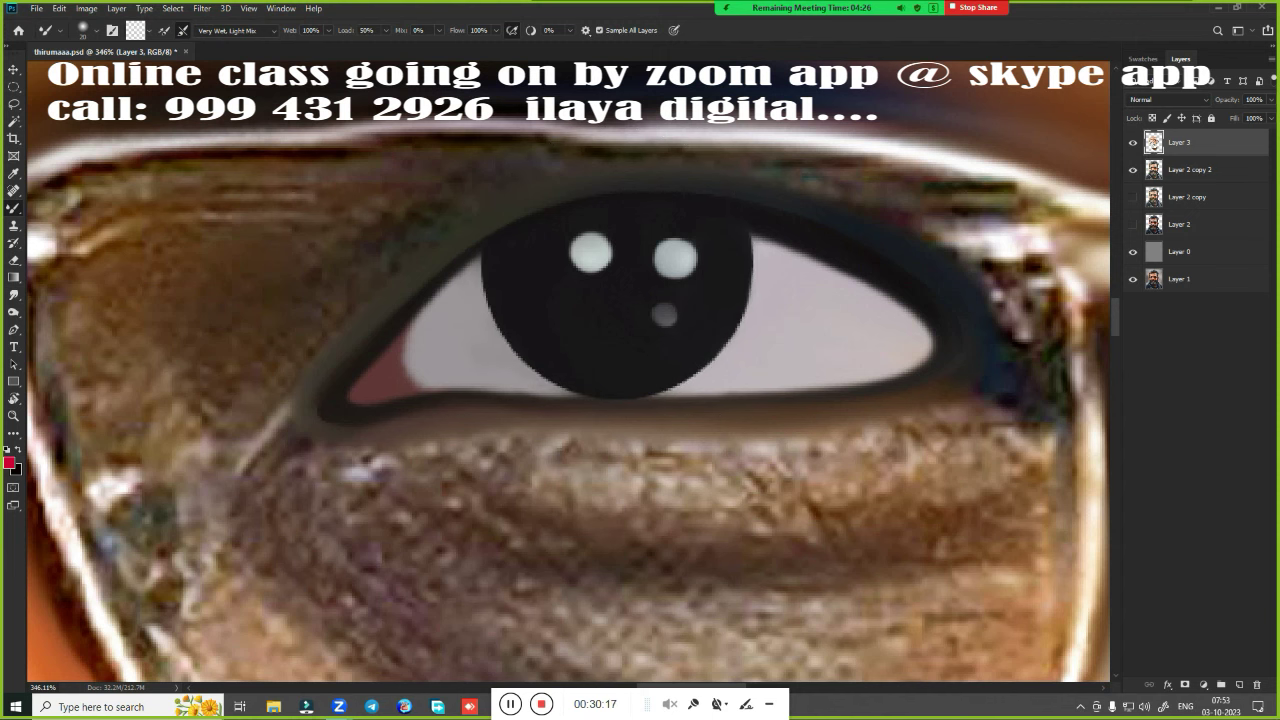
Smudge the eye white slightly into the iris's left edge
scroll(718, 320, down, 5)
key(r)
scroll(700, 115, up, 4)
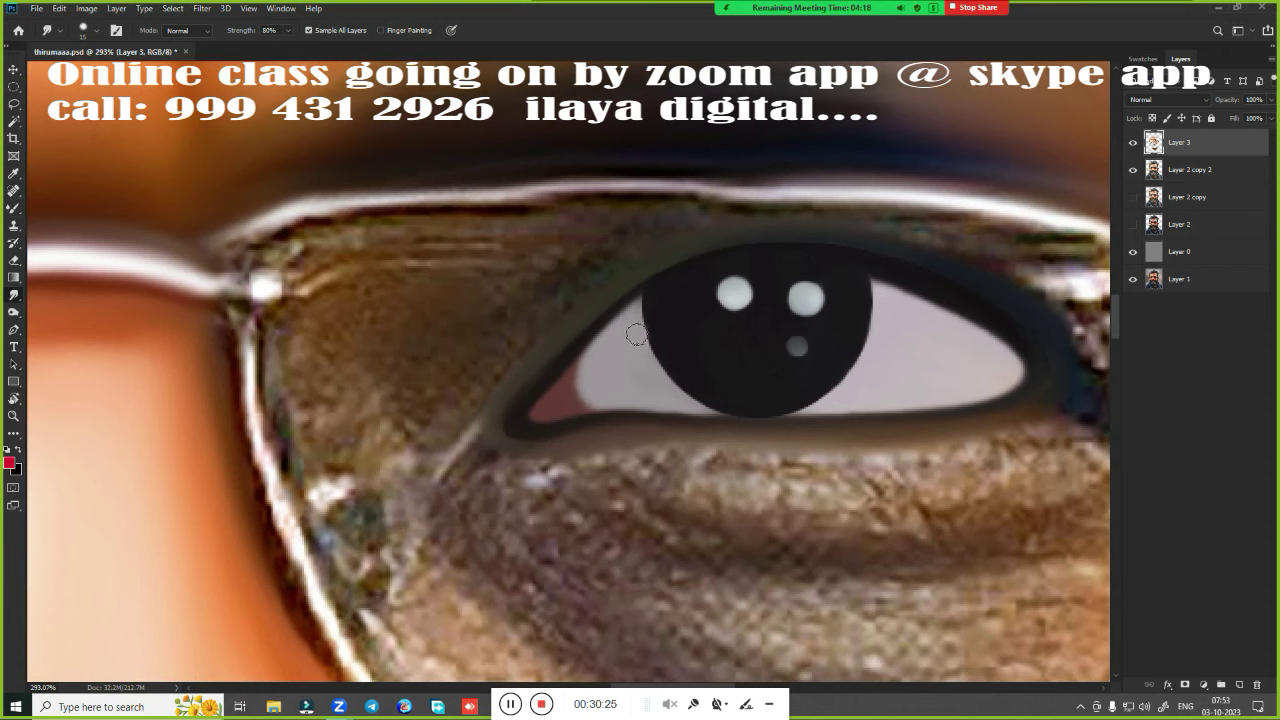
drag(636, 335, 666, 328)
scroll(728, 440, down, 5)
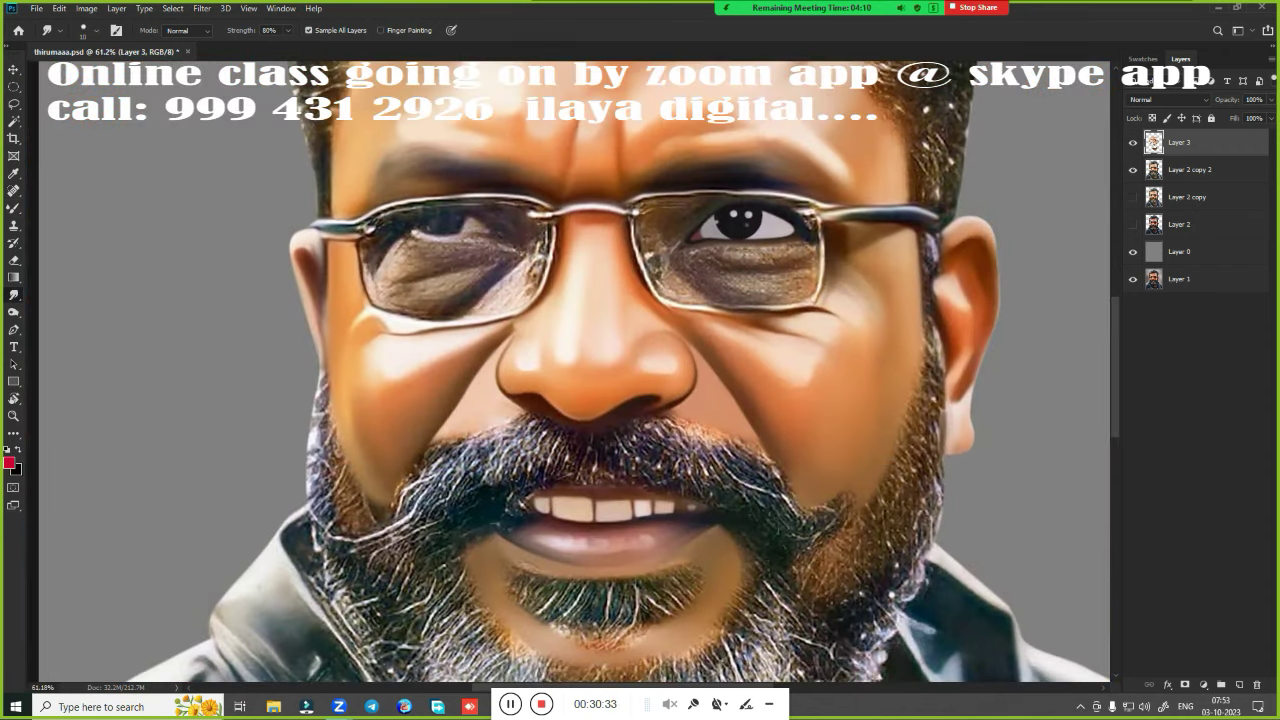
scroll(716, 295, up, 4)
scroll(730, 320, up, 1)
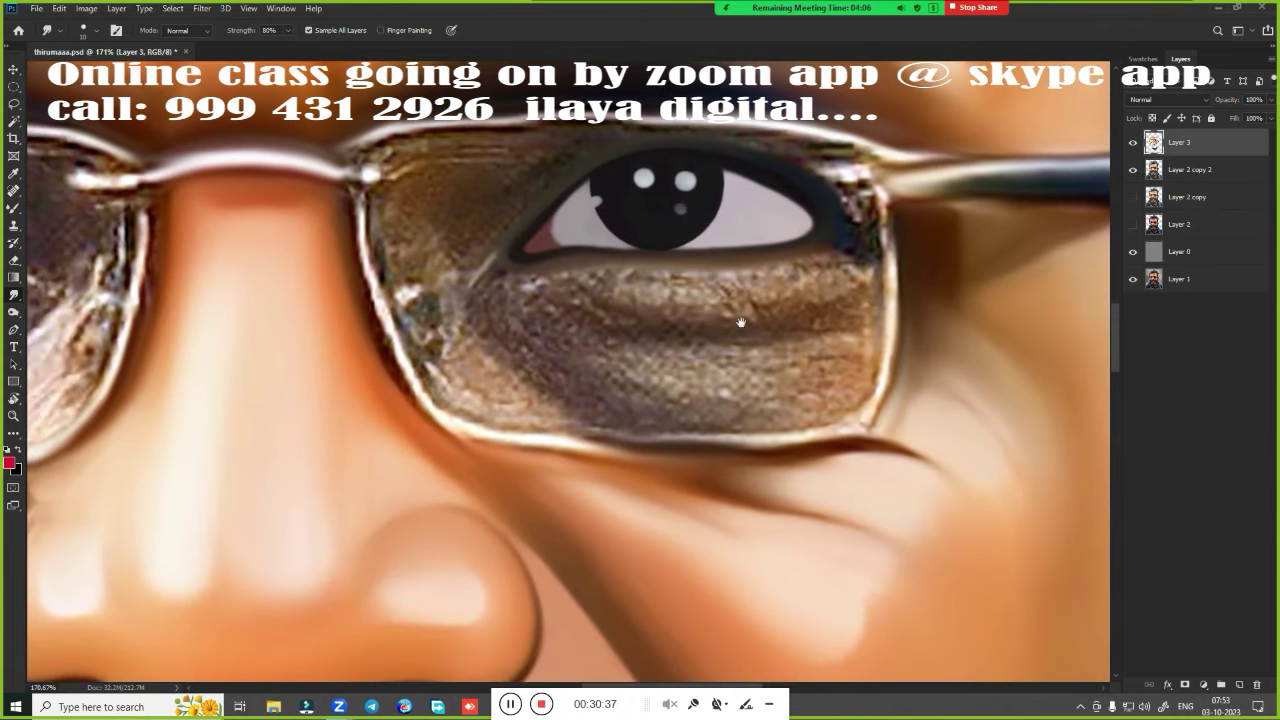
scroll(741, 334, down, 4)
scroll(741, 334, up, 4)
scroll(741, 334, down, 1)
scroll(720, 350, up, 1)
Faintly smear the lower lens rim with the Mixer Brush
key(b)
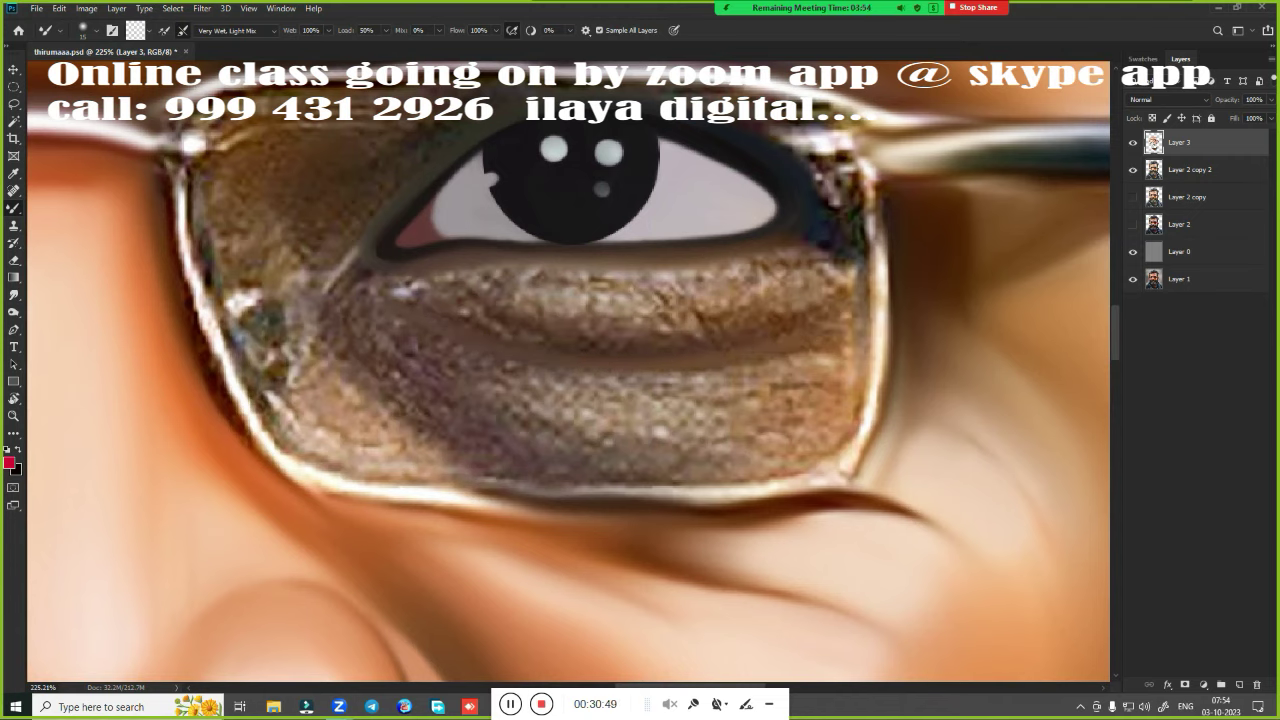
drag(334, 346, 701, 472)
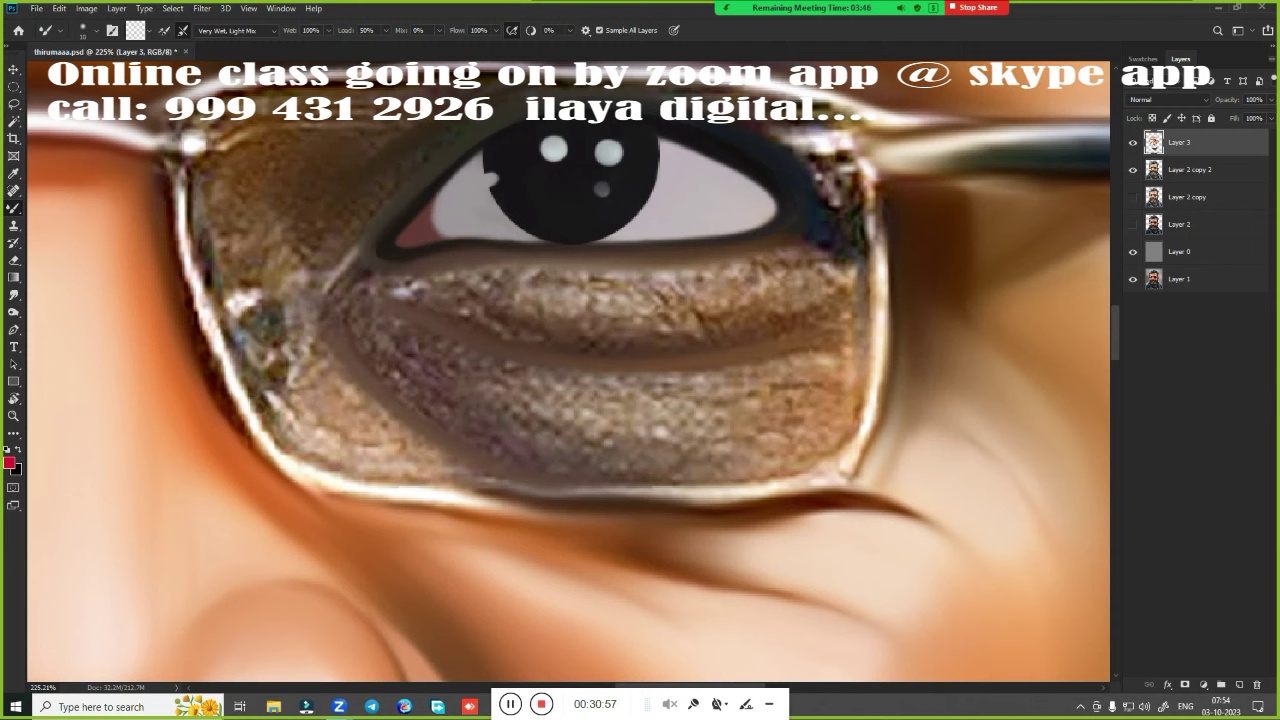
scroll(757, 392, up, 2)
Smudge the wrinkled under-eye area into soft, even brown bands
key(r)
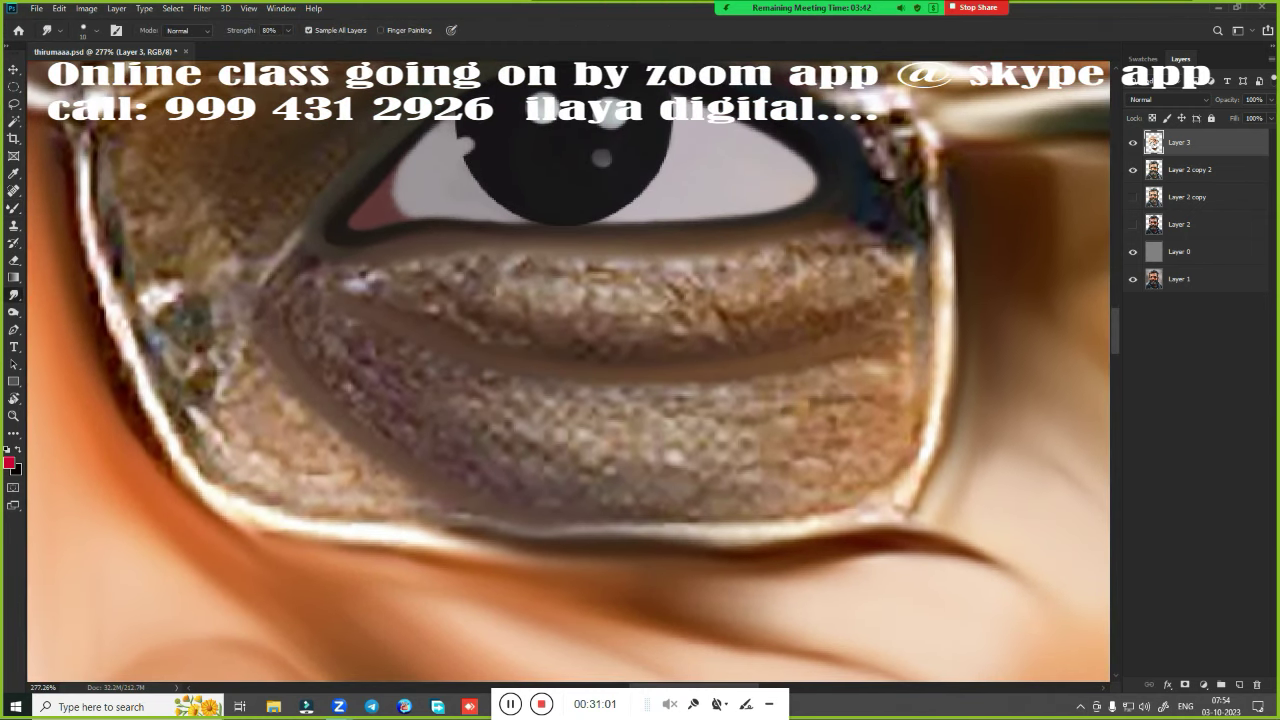
mouse_move(786, 318)
mouse_down()
mouse_move(626, 325)
mouse_move(382, 296)
mouse_up()
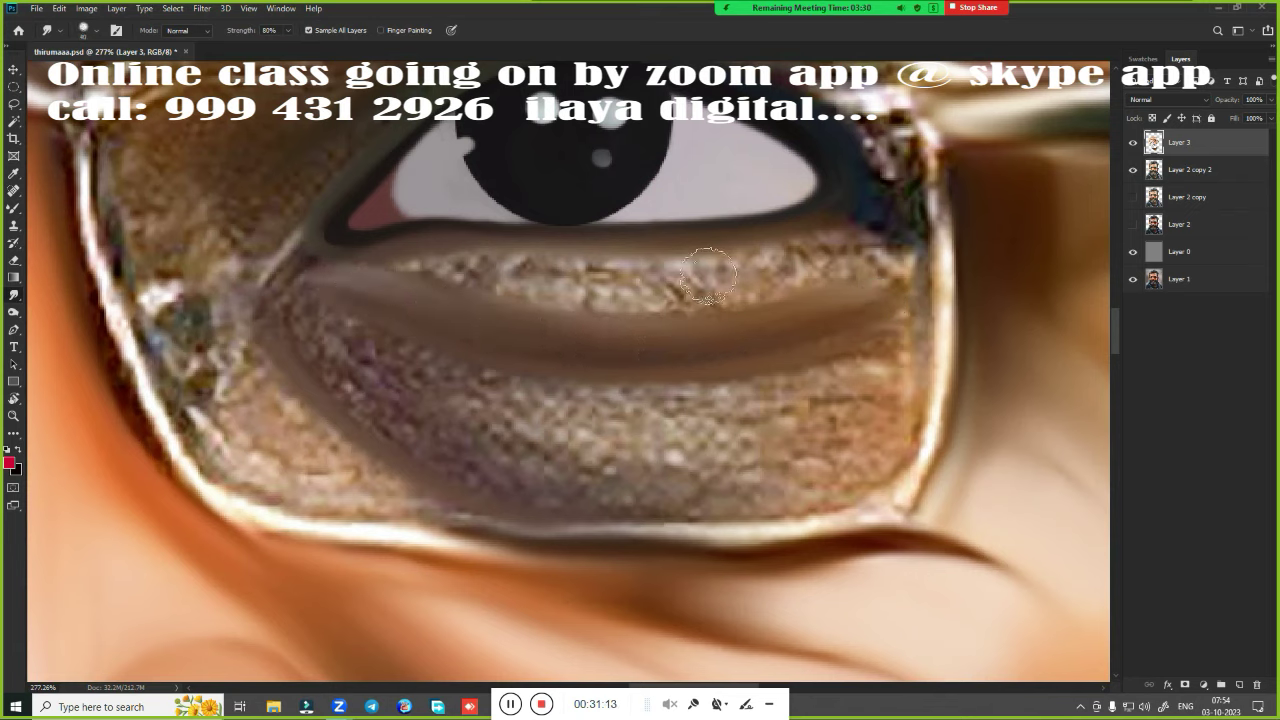
mouse_move(660, 275)
mouse_down()
mouse_move(404, 270)
mouse_move(772, 287)
mouse_up()
mouse_move(525, 297)
mouse_down()
mouse_move(612, 418)
mouse_move(785, 480)
mouse_move(324, 380)
mouse_move(677, 443)
mouse_move(343, 343)
mouse_move(591, 400)
mouse_move(383, 349)
mouse_move(749, 406)
mouse_move(500, 420)
mouse_move(757, 471)
mouse_up()
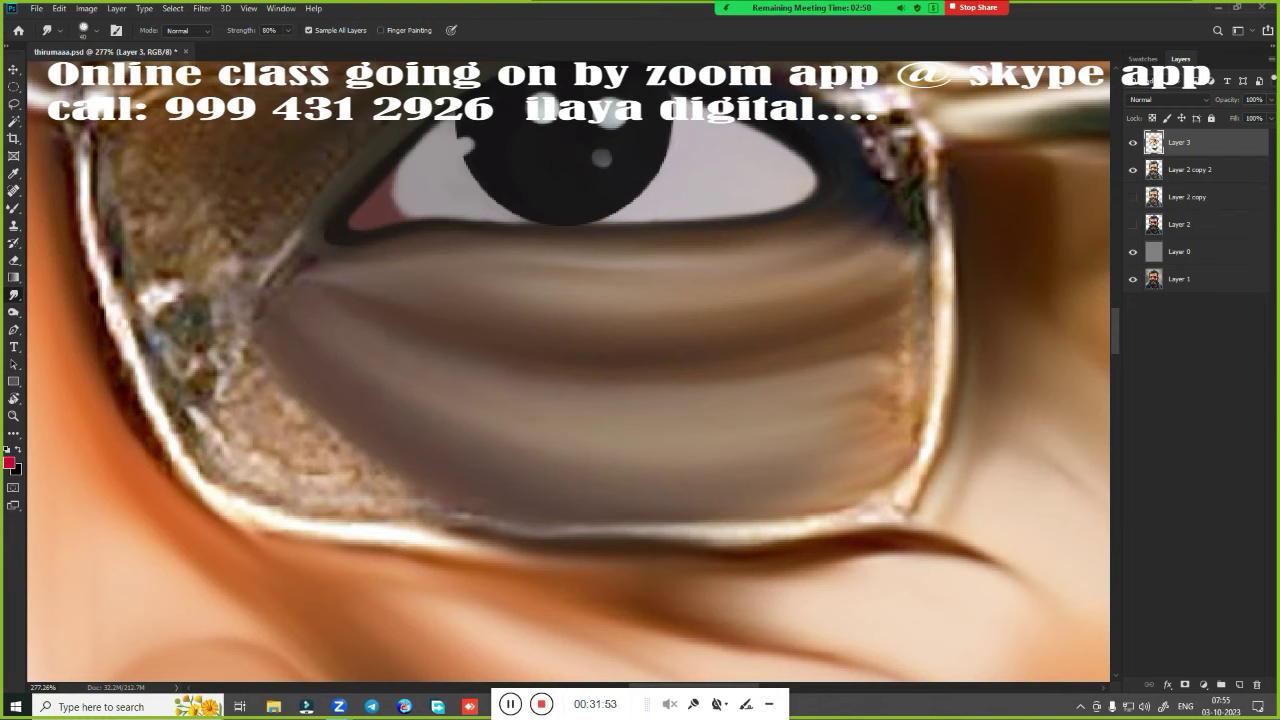
Blend the glasses rim streaks on the right and lower-left into the skin
mouse_move(942, 190)
mouse_down()
mouse_move(940, 410)
mouse_move(900, 495)
mouse_up()
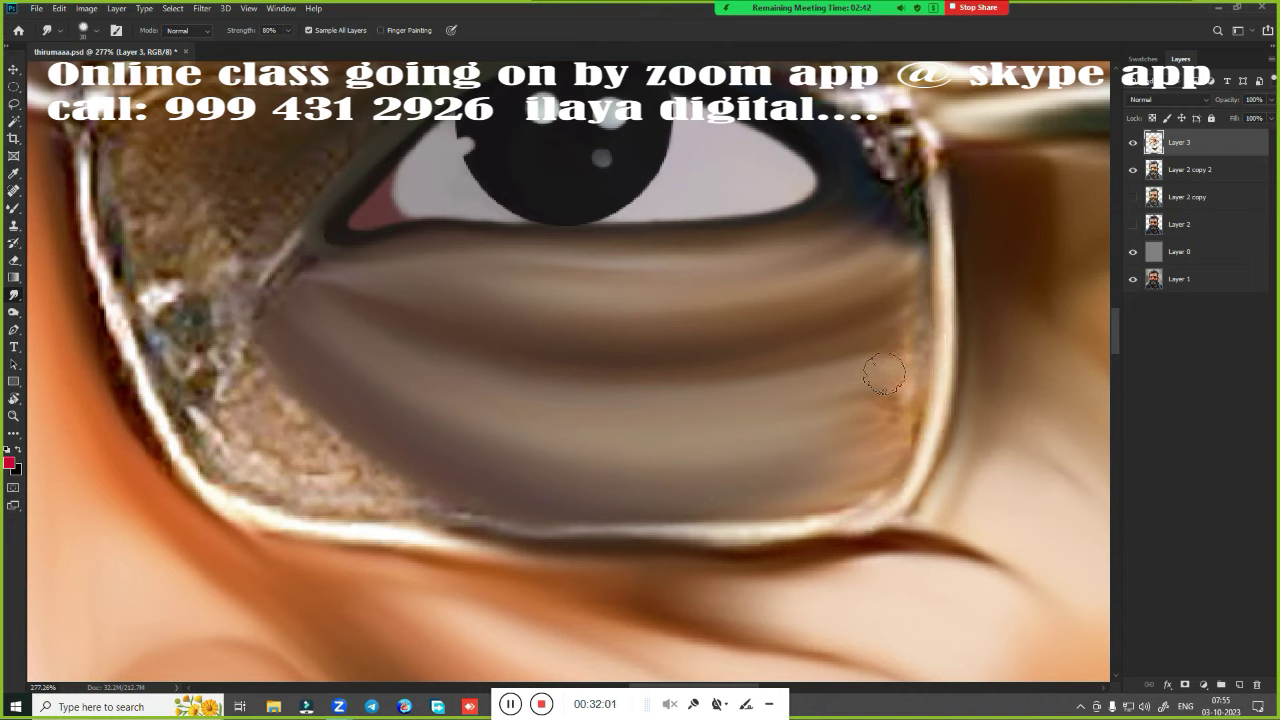
mouse_move(842, 430)
mouse_down()
mouse_move(877, 451)
mouse_move(894, 400)
mouse_move(878, 482)
mouse_up()
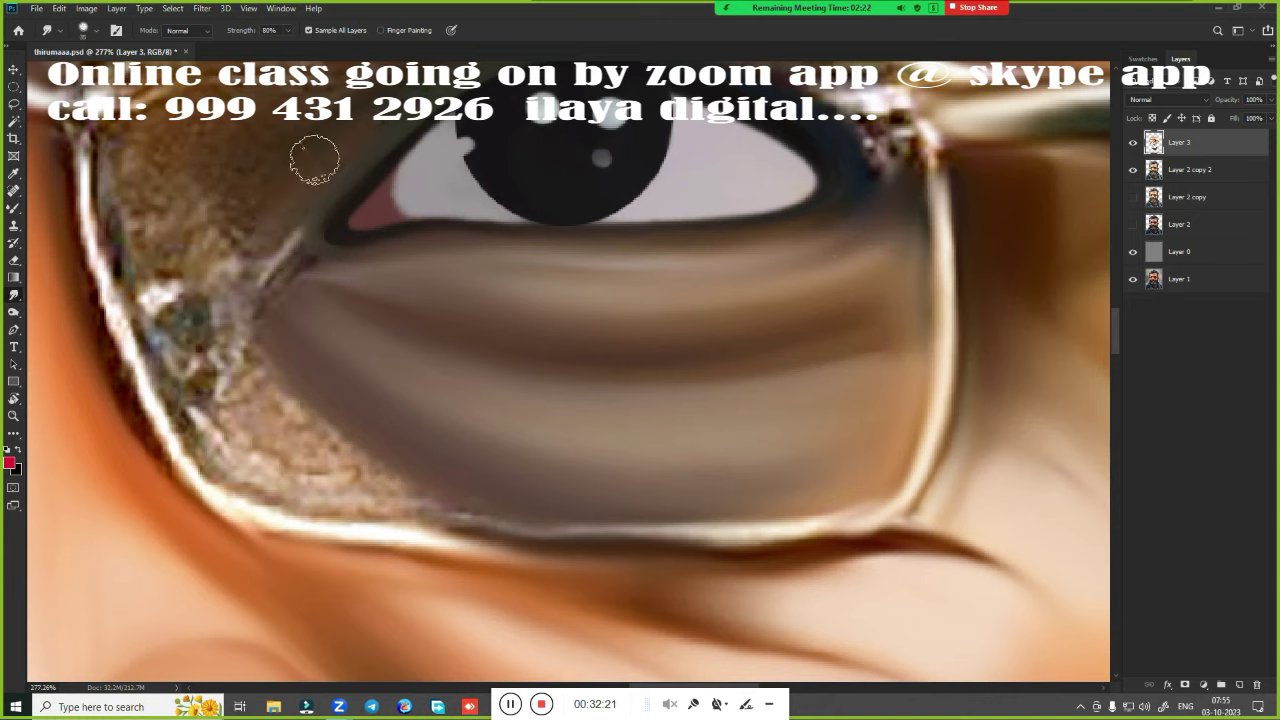
drag(286, 234, 353, 258)
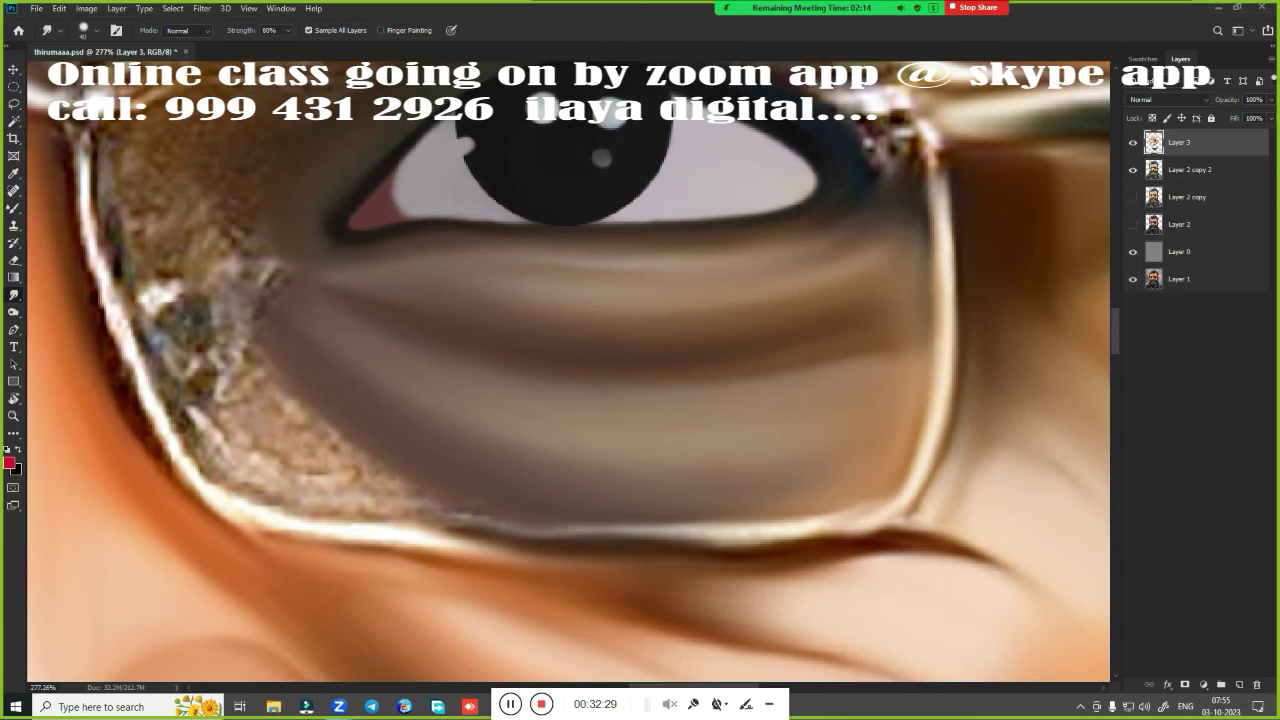
drag(245, 238, 291, 291)
scroll(438, 288, down, 5)
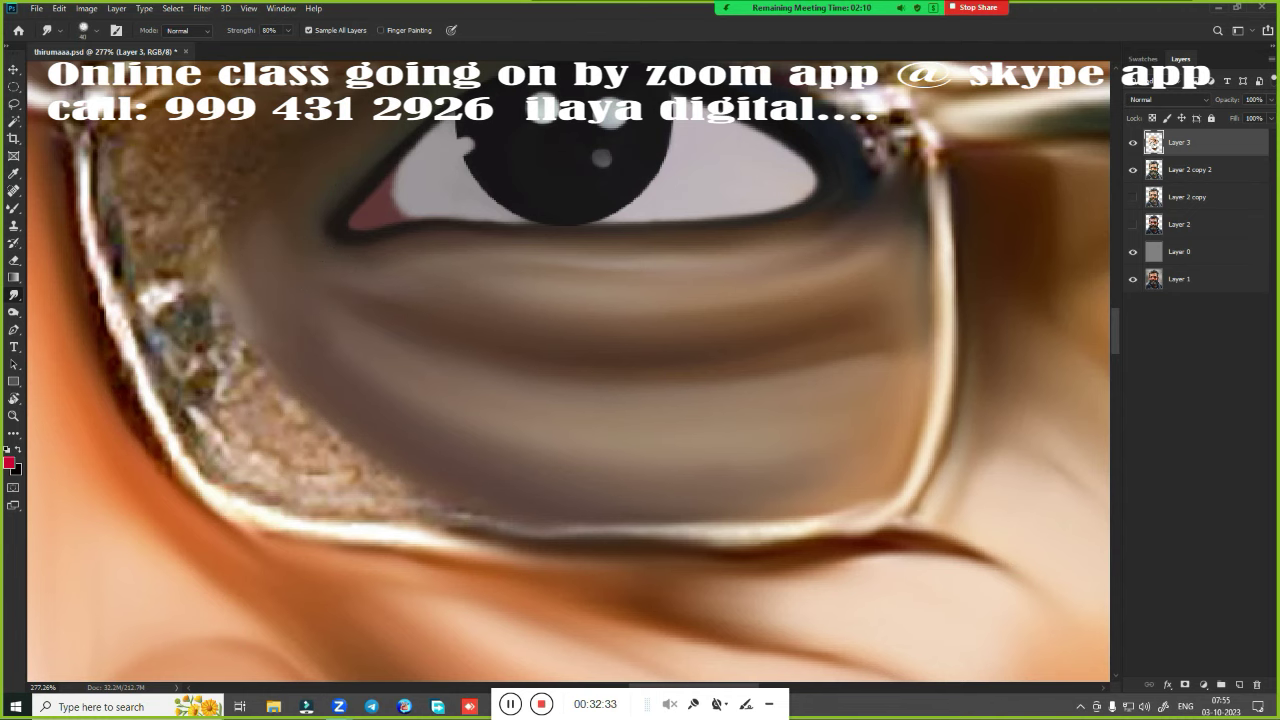
scroll(758, 370, up, 4)
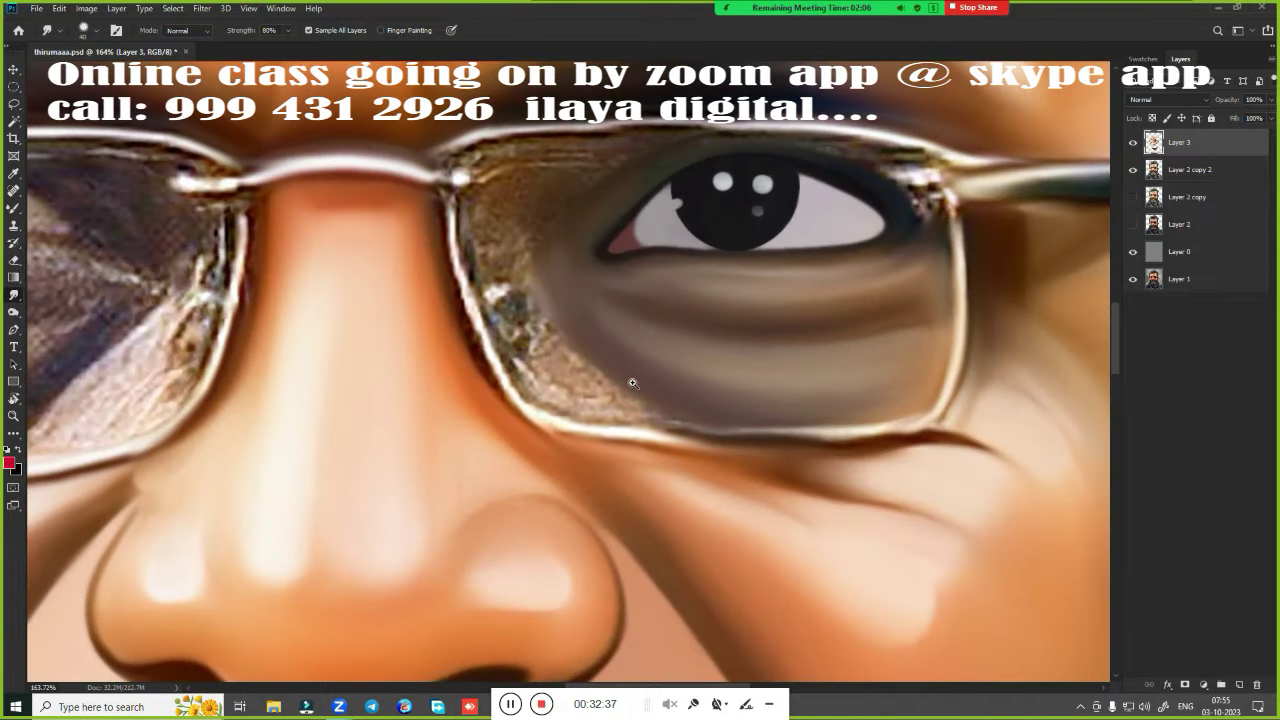
scroll(632, 383, up, 3)
key(b)
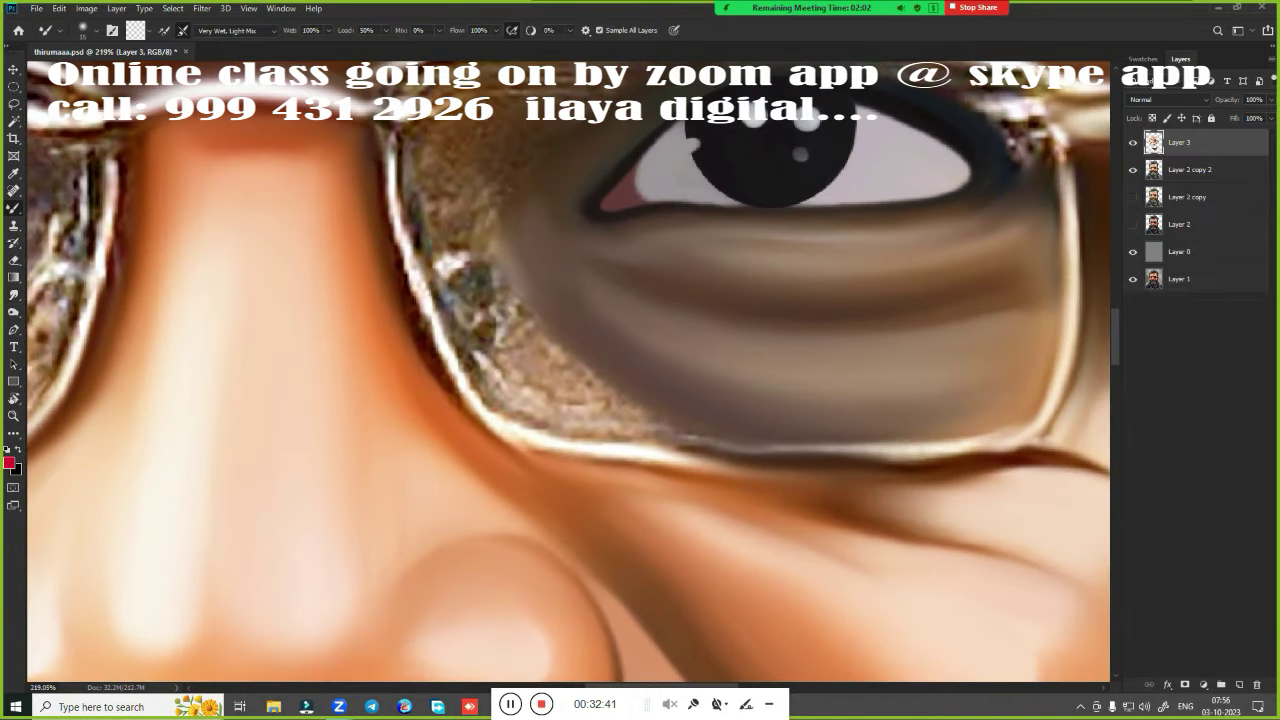
Blend the glasses rim smooth beside the nose and along its right, left and lower edges
mouse_move(388, 122)
mouse_down()
mouse_move(445, 355)
mouse_move(543, 441)
mouse_move(880, 458)
mouse_move(712, 463)
mouse_move(923, 451)
mouse_move(1057, 392)
mouse_move(1062, 351)
mouse_move(1048, 415)
mouse_move(1070, 385)
mouse_up()
drag(1068, 226, 1062, 104)
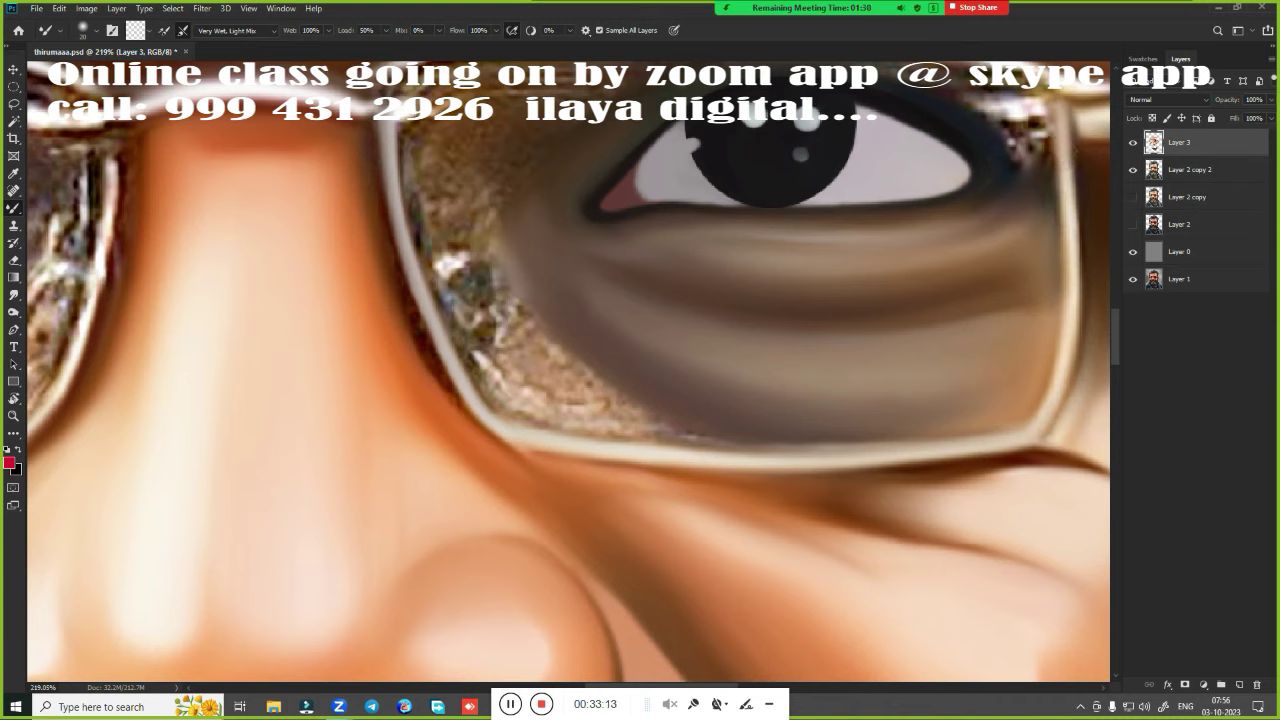
drag(404, 288, 456, 410)
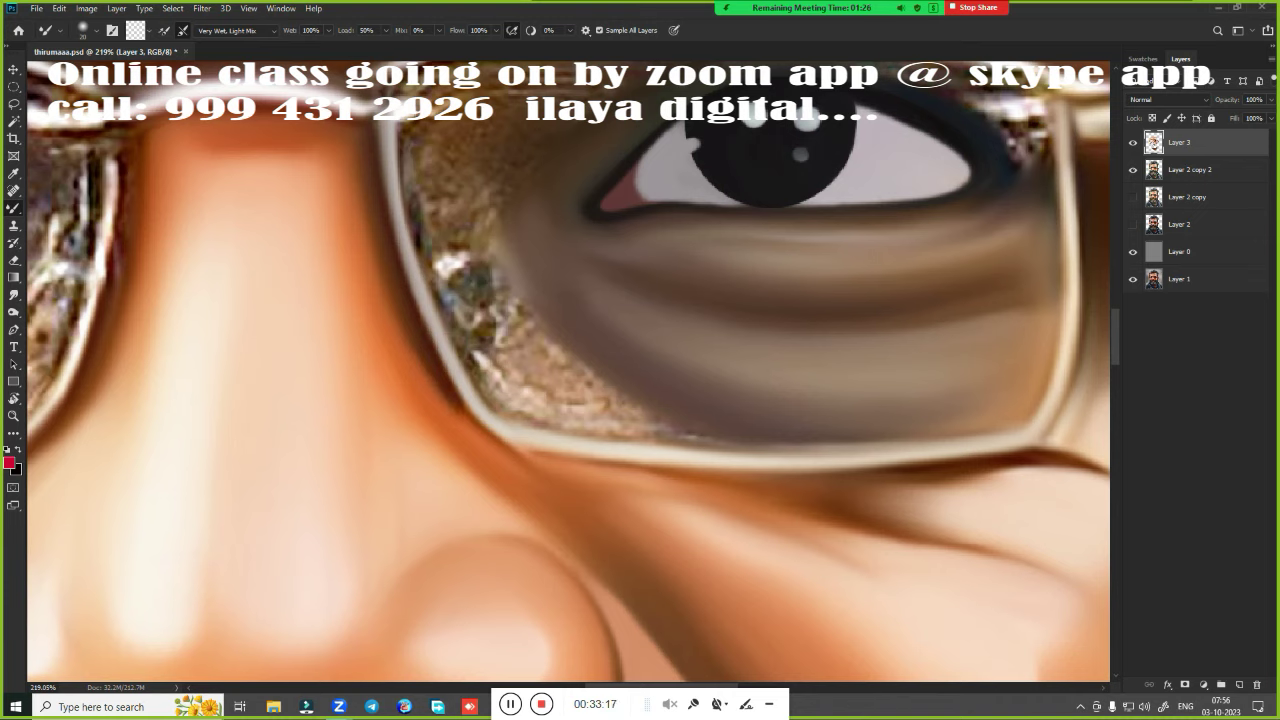
right_click(552, 349)
click(741, 28)
mouse_move(468, 421)
mouse_down()
mouse_move(570, 470)
mouse_move(894, 457)
mouse_move(559, 467)
mouse_up()
Paint darker shadow below the glasses rim and along its right outer edge
mouse_move(680, 482)
mouse_down()
mouse_move(968, 545)
mouse_move(919, 553)
mouse_up()
drag(879, 363, 629, 343)
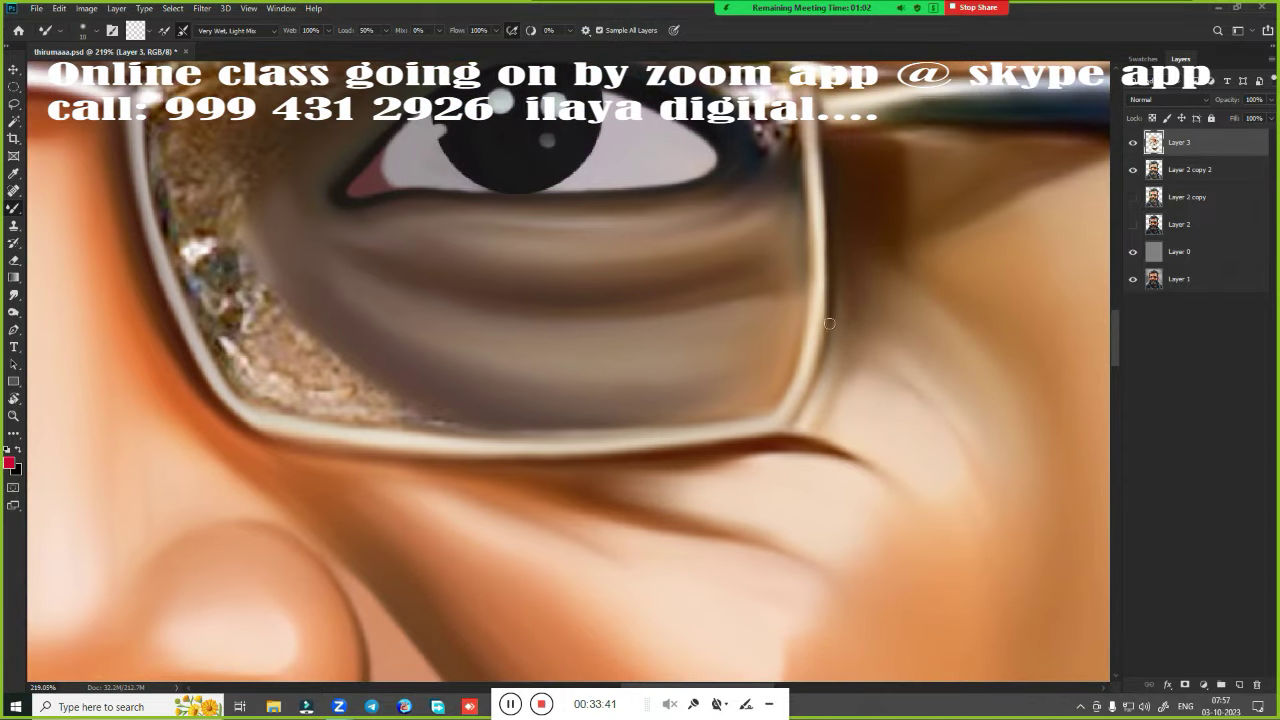
drag(821, 375, 790, 436)
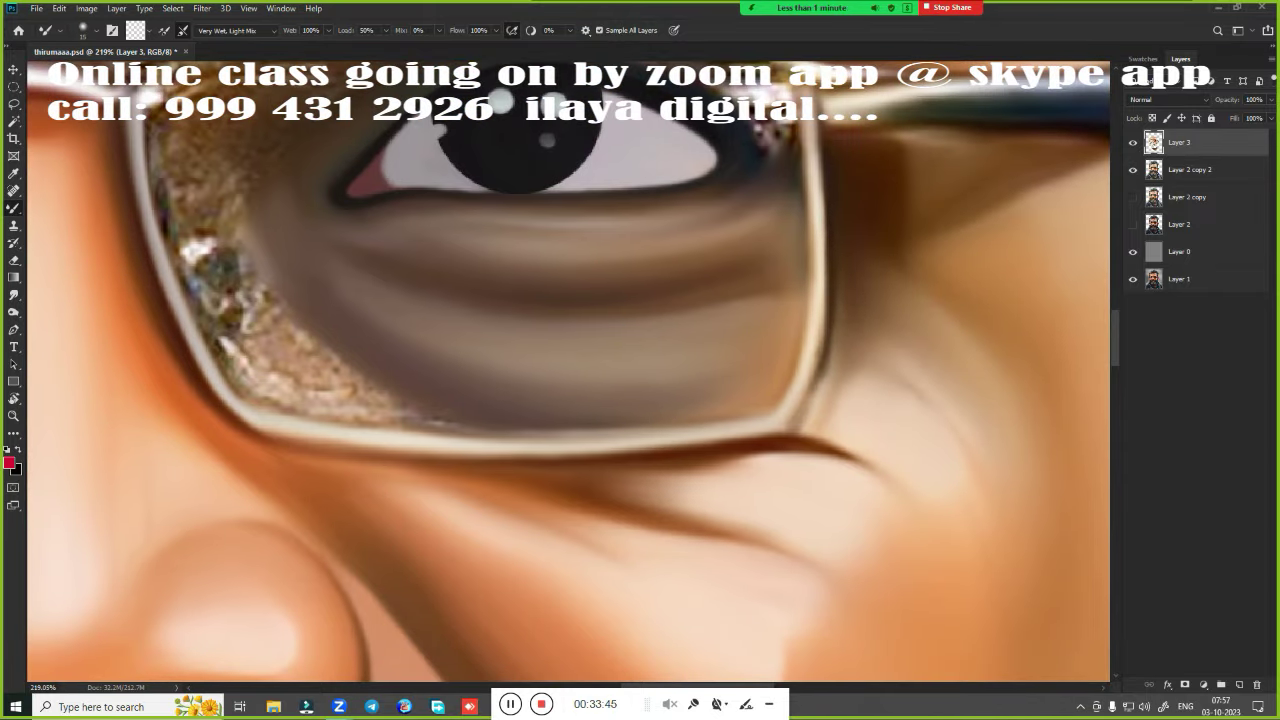
drag(822, 374, 808, 418)
Smooth the upper and left rims of the glasses with Mixer Brush strokes
scroll(645, 404, down, 3)
scroll(848, 446, down, 2)
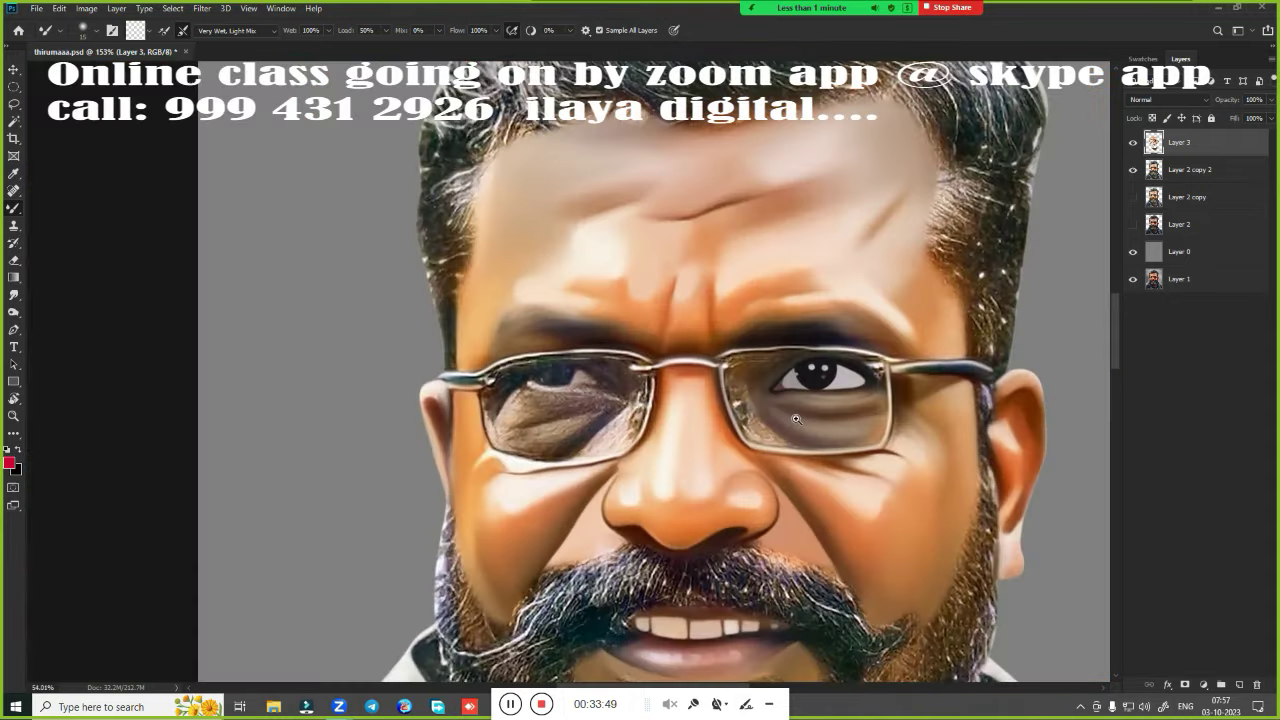
scroll(880, 400, up, 2)
scroll(903, 382, up, 2)
scroll(903, 382, up, 2)
scroll(863, 289, up, 1)
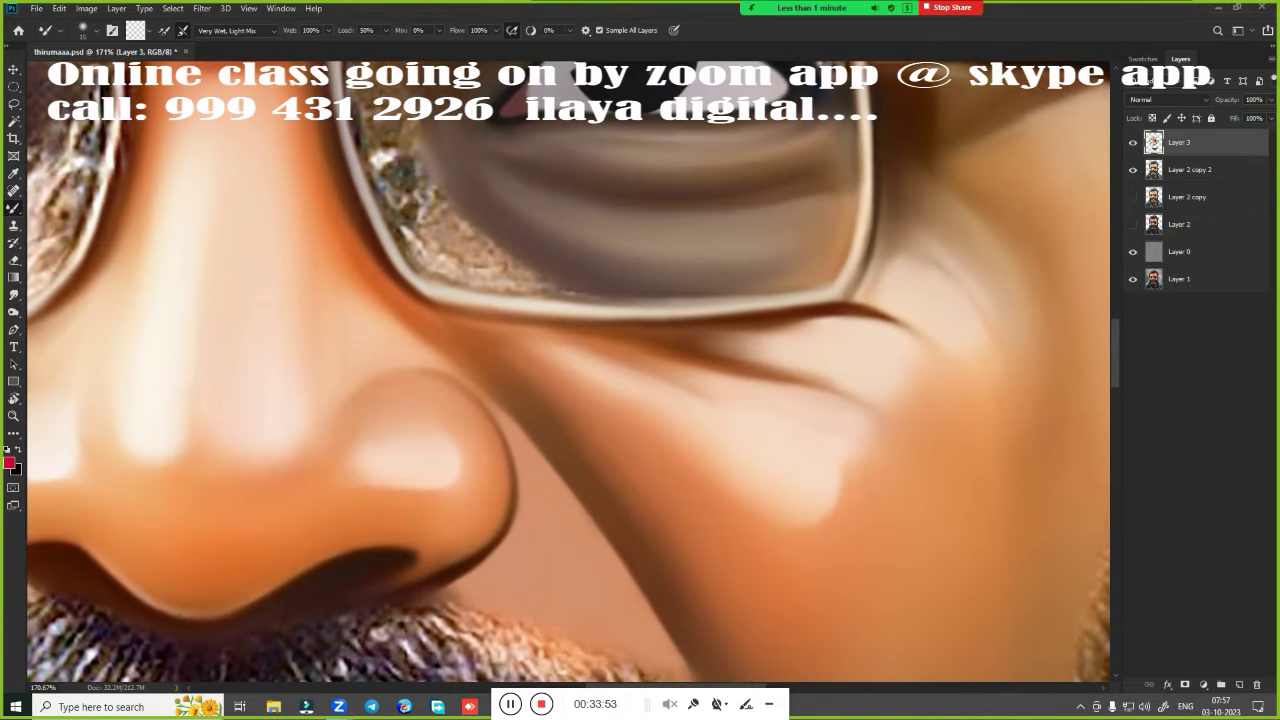
scroll(647, 294, up, 2)
scroll(647, 294, up, 1)
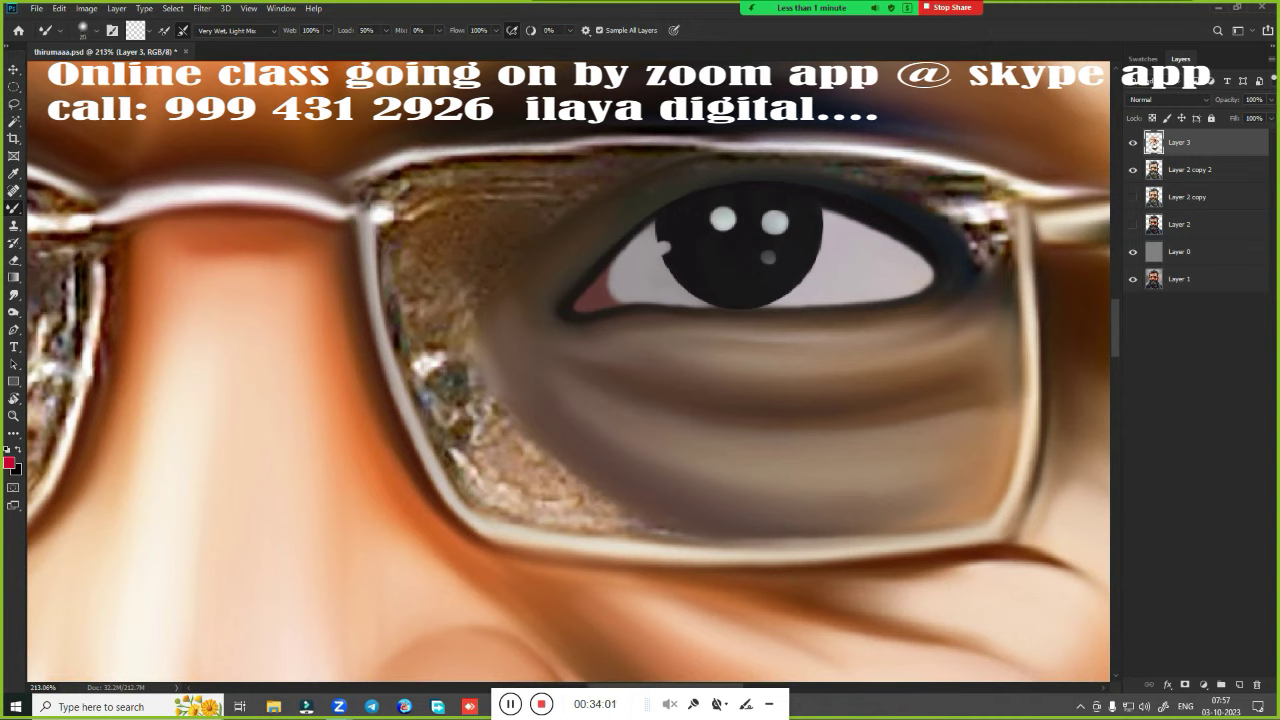
drag(146, 199, 336, 203)
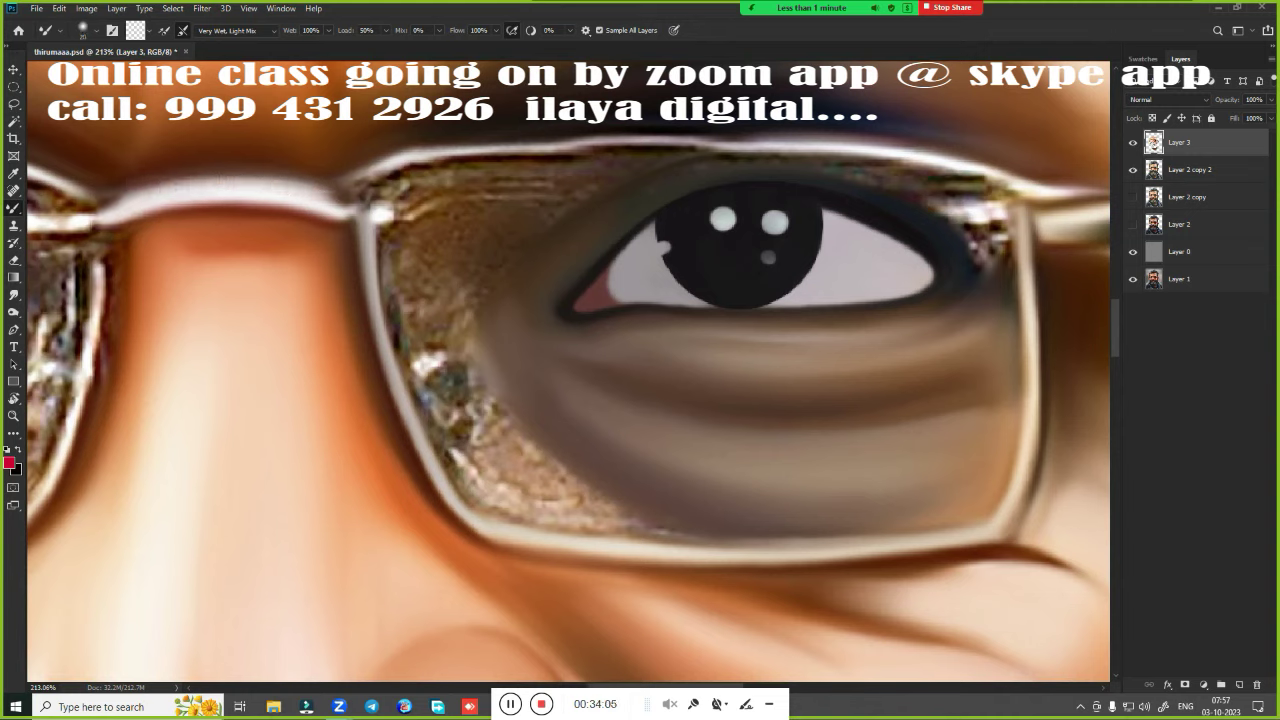
drag(264, 186, 125, 202)
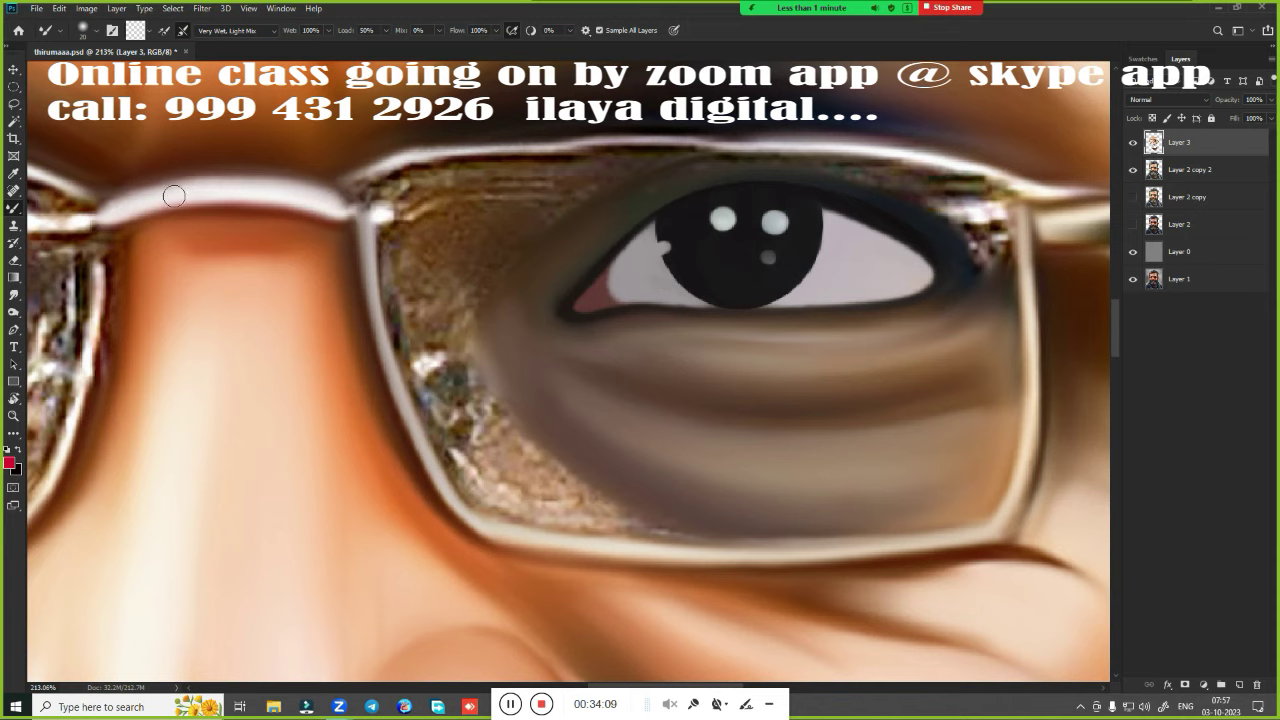
mouse_move(103, 278)
mouse_down()
mouse_move(112, 248)
mouse_move(107, 376)
mouse_move(103, 267)
mouse_move(87, 415)
mouse_up()
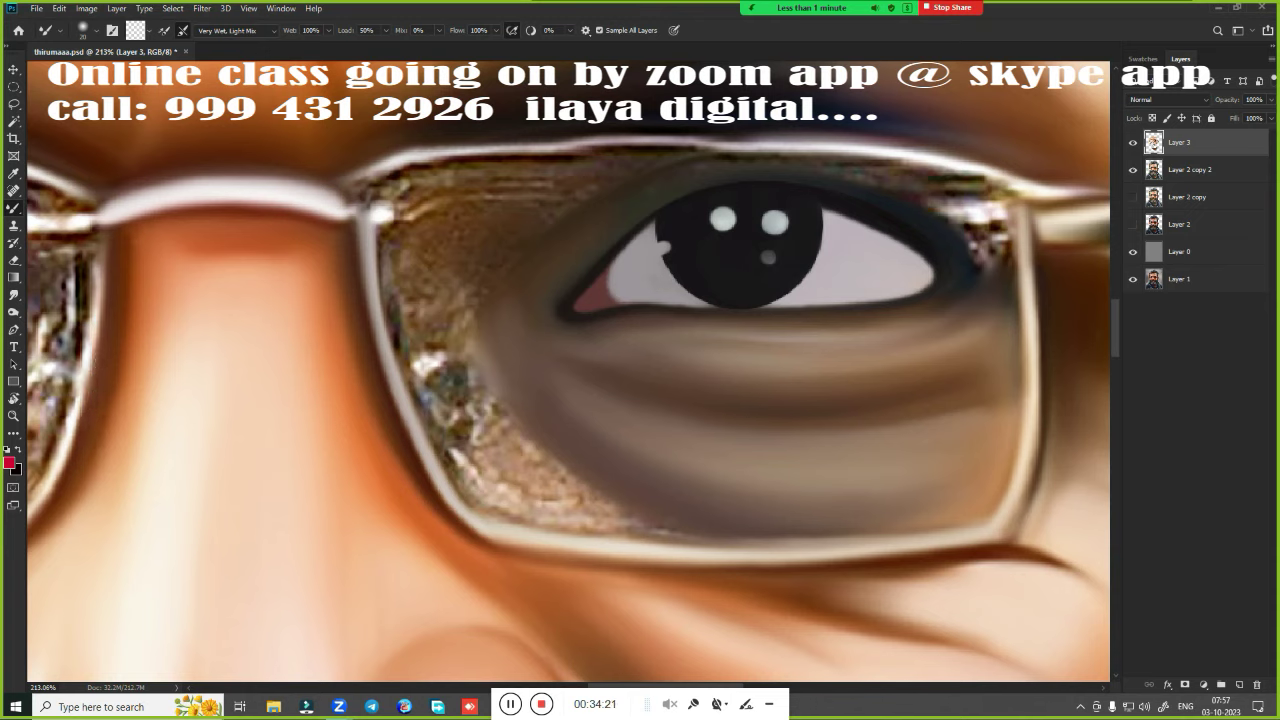
At brush size 30, blend the nose below the bridge and the skin above it
key(bracketright)
drag(140, 230, 250, 240)
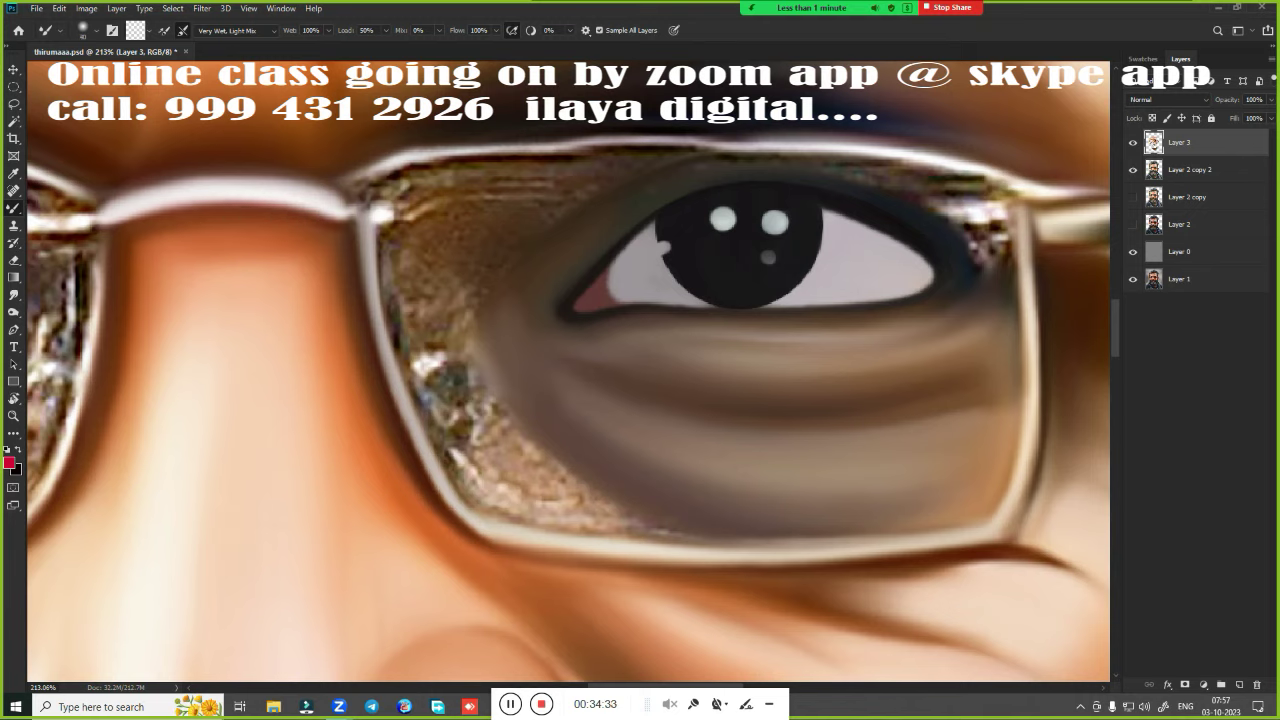
drag(140, 172, 217, 163)
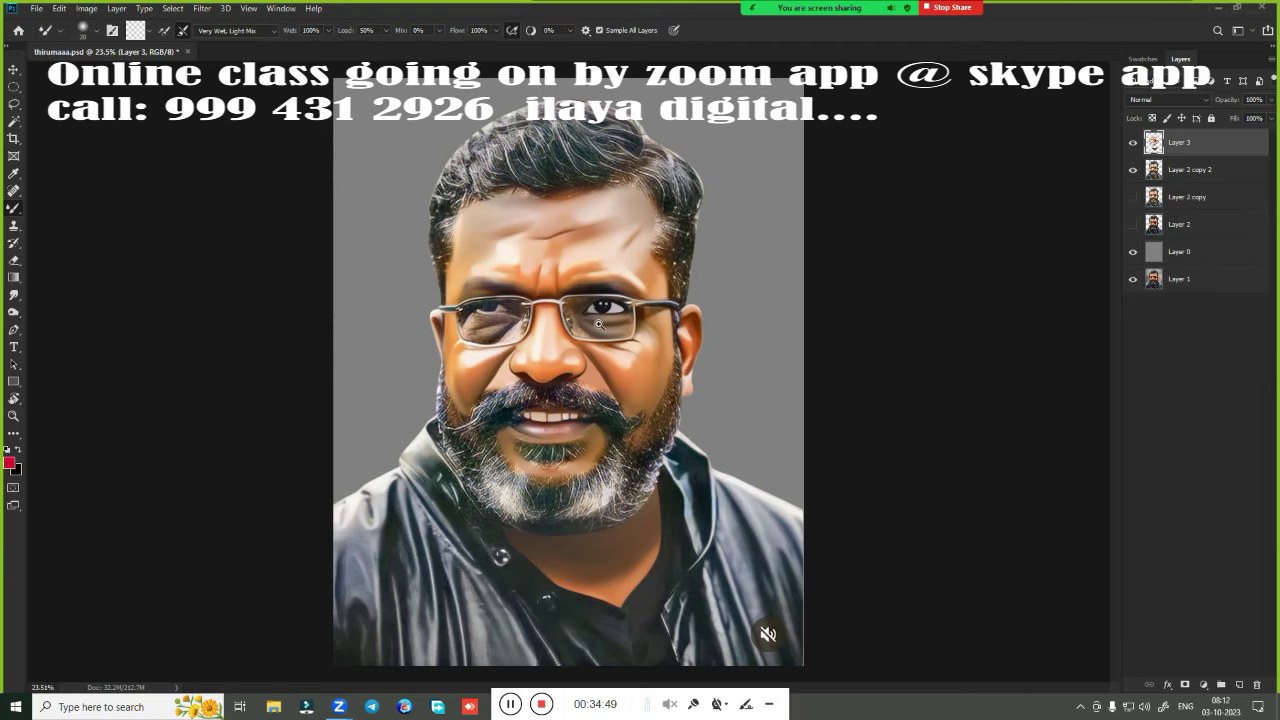
With the Smudge tool, smear the glittery reflection left of the eye and along the inner lens edge
drag(598, 324, 605, 333)
key(r)
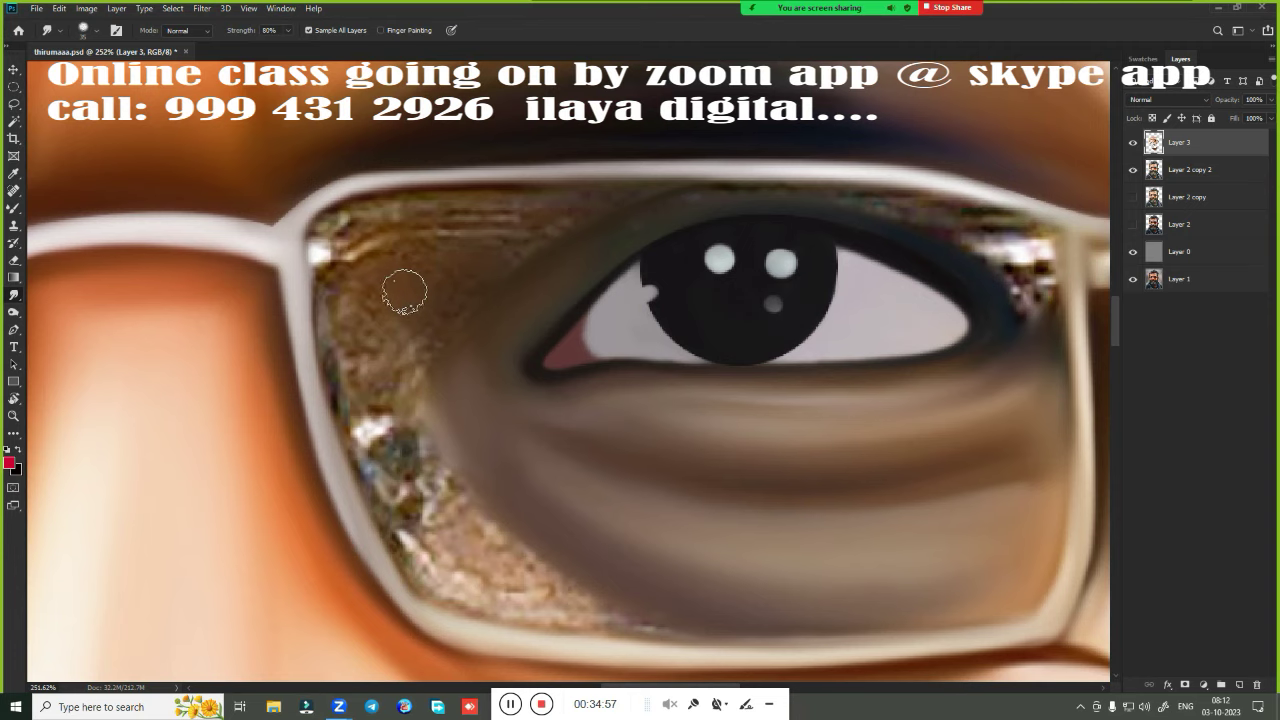
mouse_move(404, 292)
mouse_down()
mouse_move(423, 266)
mouse_move(440, 314)
mouse_move(477, 286)
mouse_move(466, 267)
mouse_move(365, 245)
mouse_move(557, 220)
mouse_move(449, 226)
mouse_move(563, 225)
mouse_move(419, 204)
mouse_up()
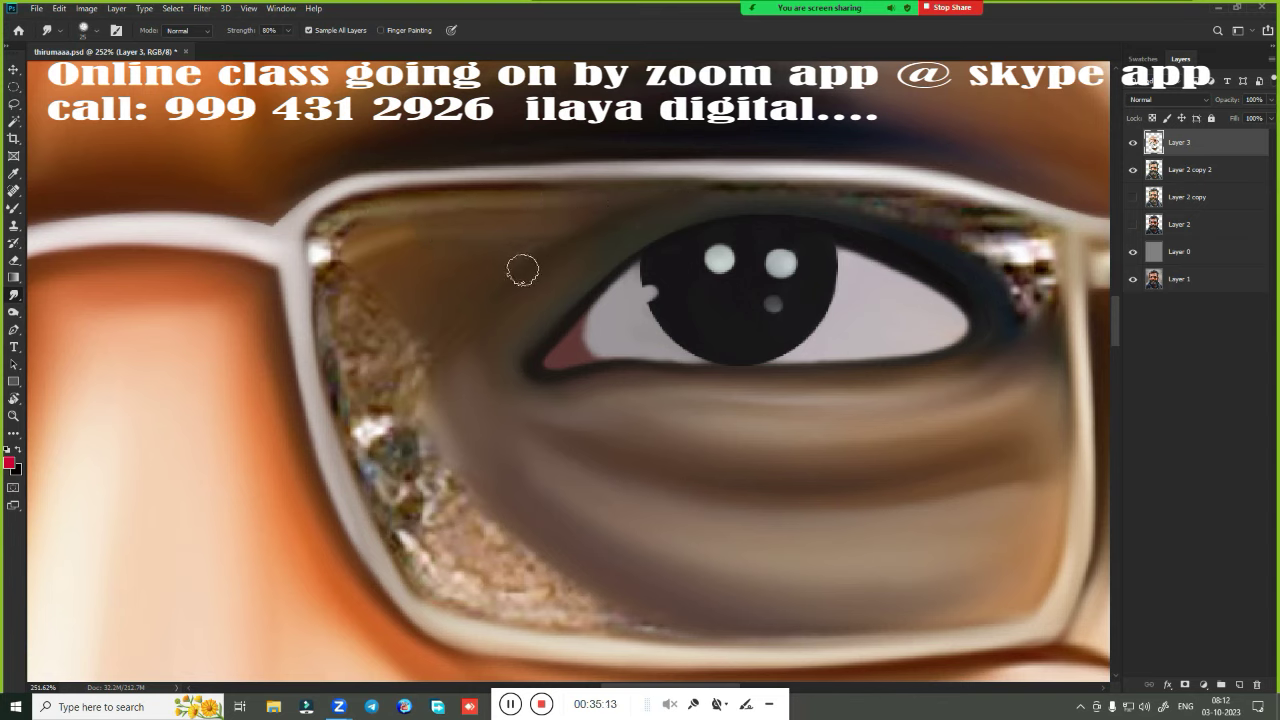
key(bracketleft)
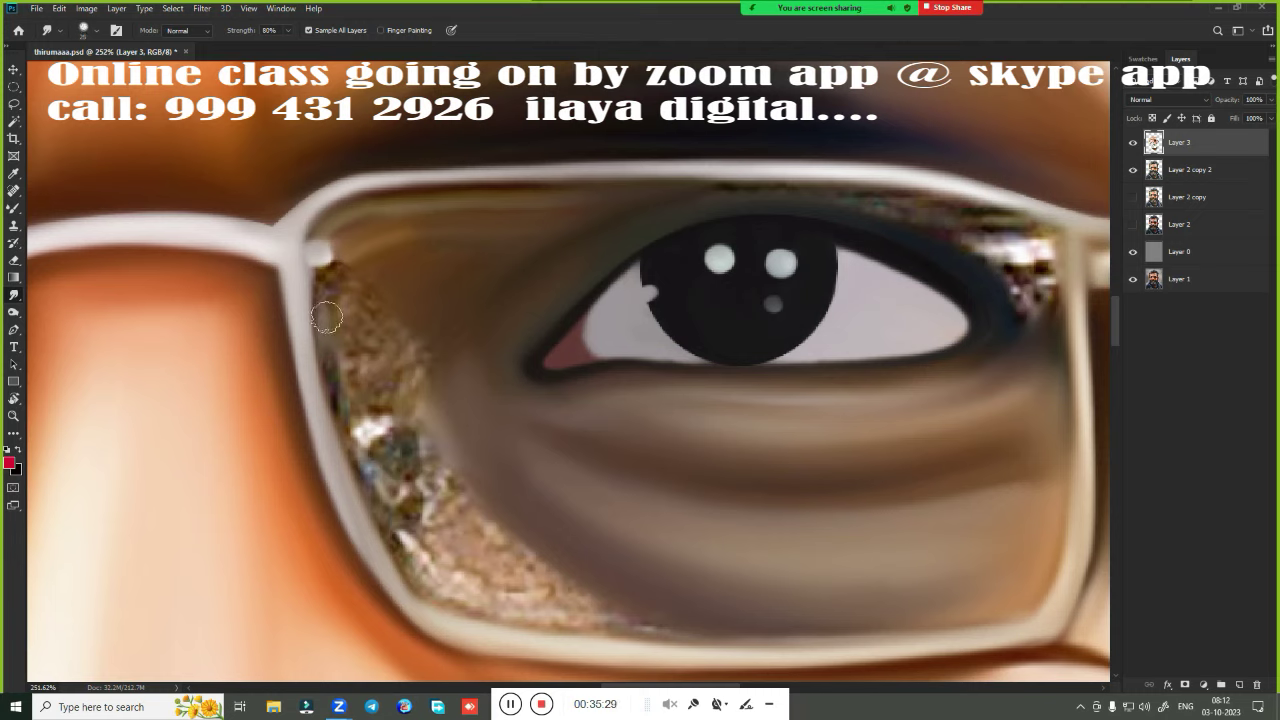
mouse_move(326, 317)
mouse_down()
mouse_move(340, 390)
mouse_move(329, 280)
mouse_move(323, 291)
mouse_up()
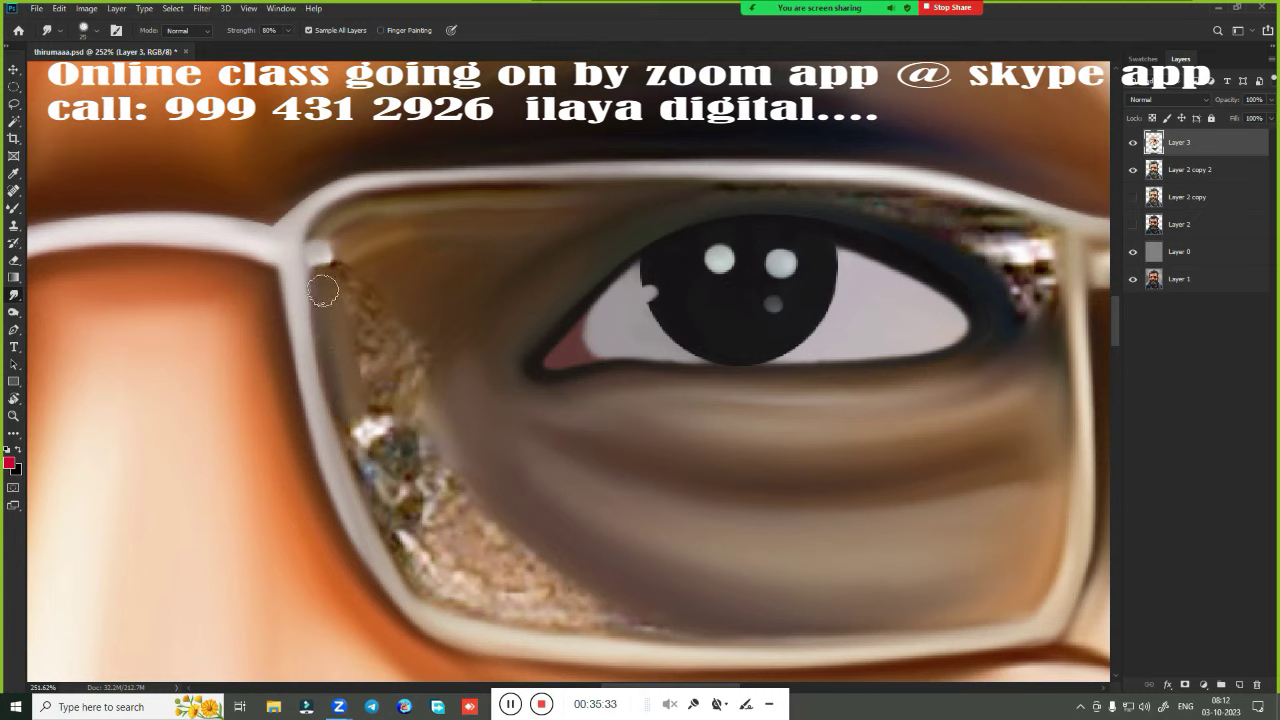
Smudge the glitter below the lens corner and blend the blue-green patch into brown tones
key(F5)
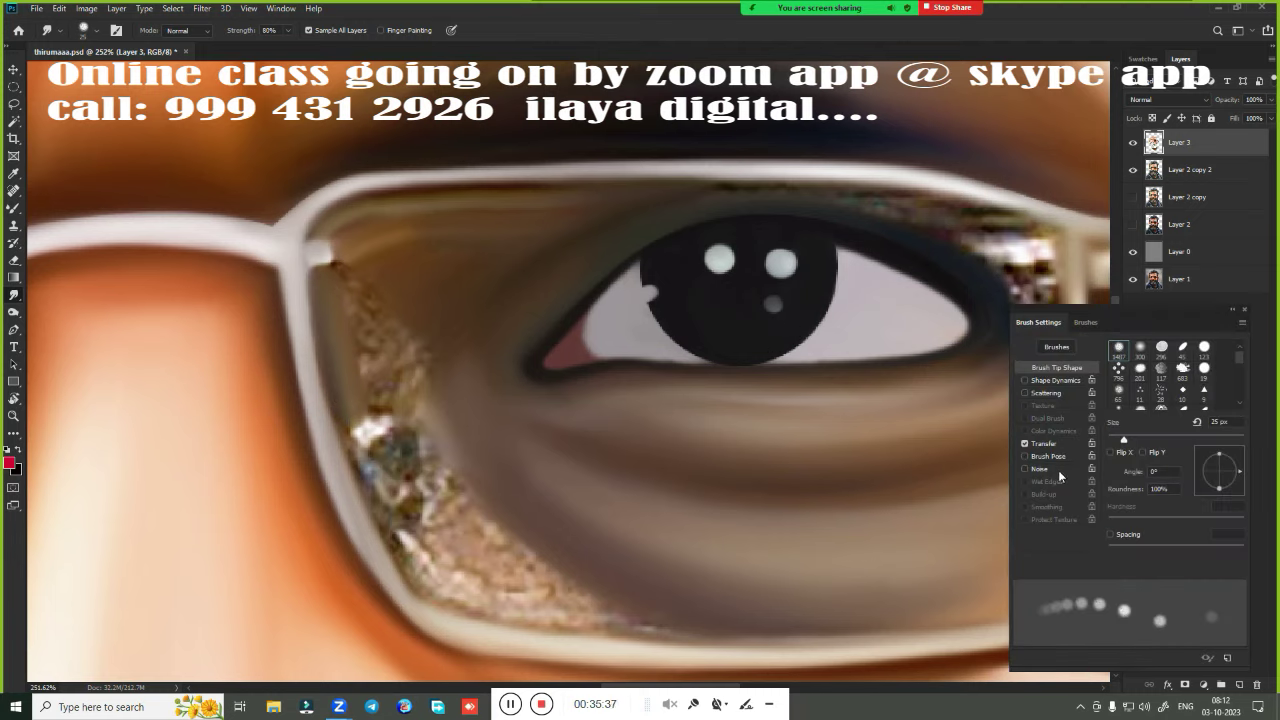
click(1244, 309)
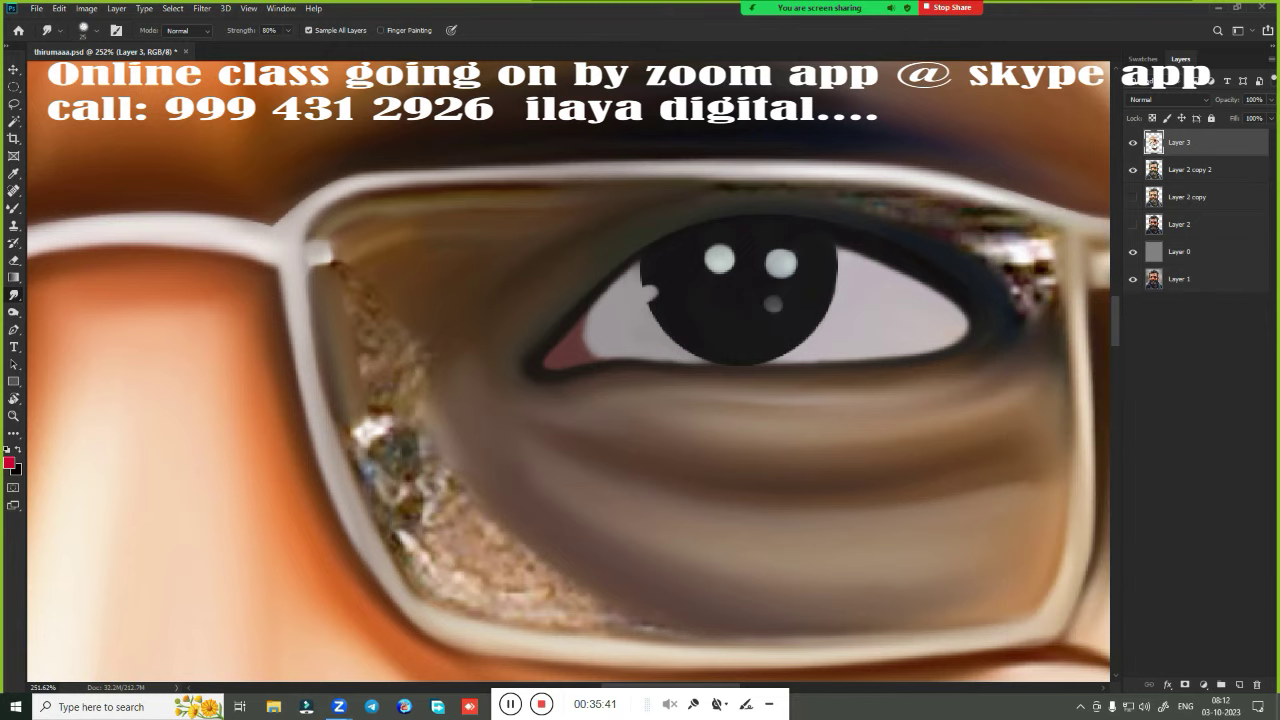
mouse_move(352, 279)
mouse_down()
mouse_move(335, 305)
mouse_move(408, 357)
mouse_up()
mouse_move(386, 443)
mouse_down()
mouse_move(375, 490)
mouse_move(371, 465)
mouse_move(415, 560)
mouse_move(380, 385)
mouse_move(392, 430)
mouse_up()
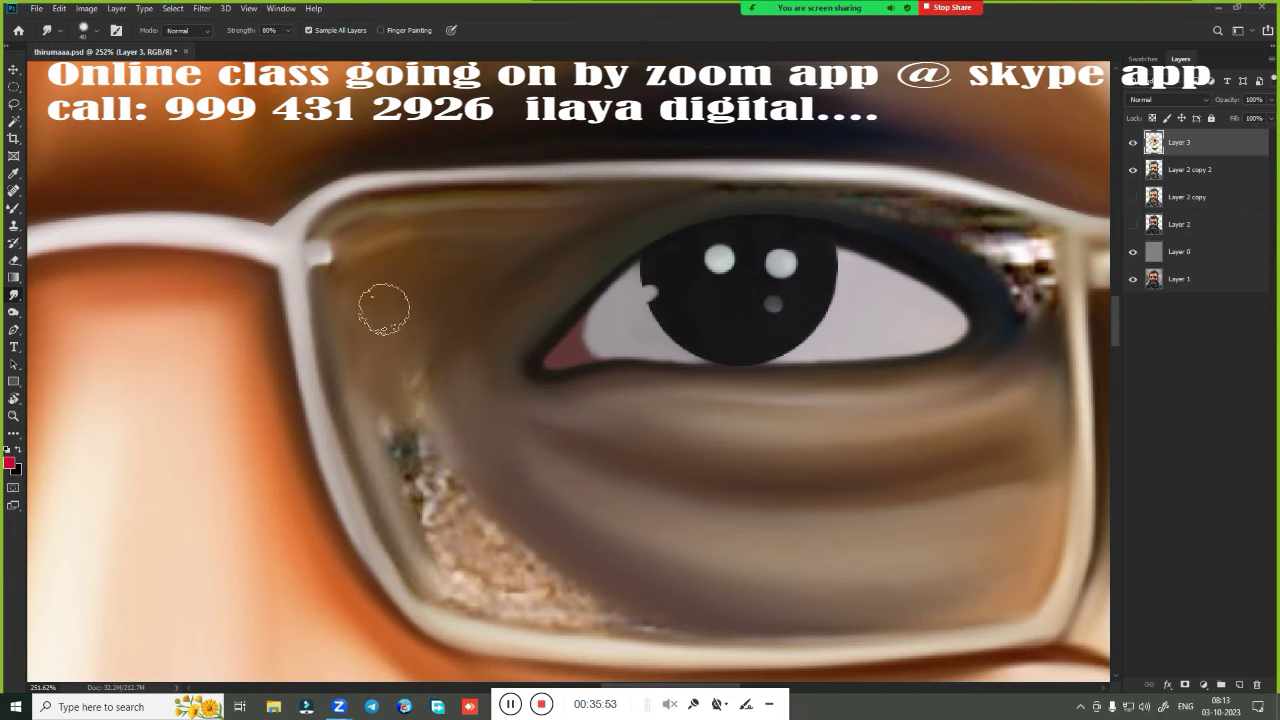
drag(409, 329, 425, 490)
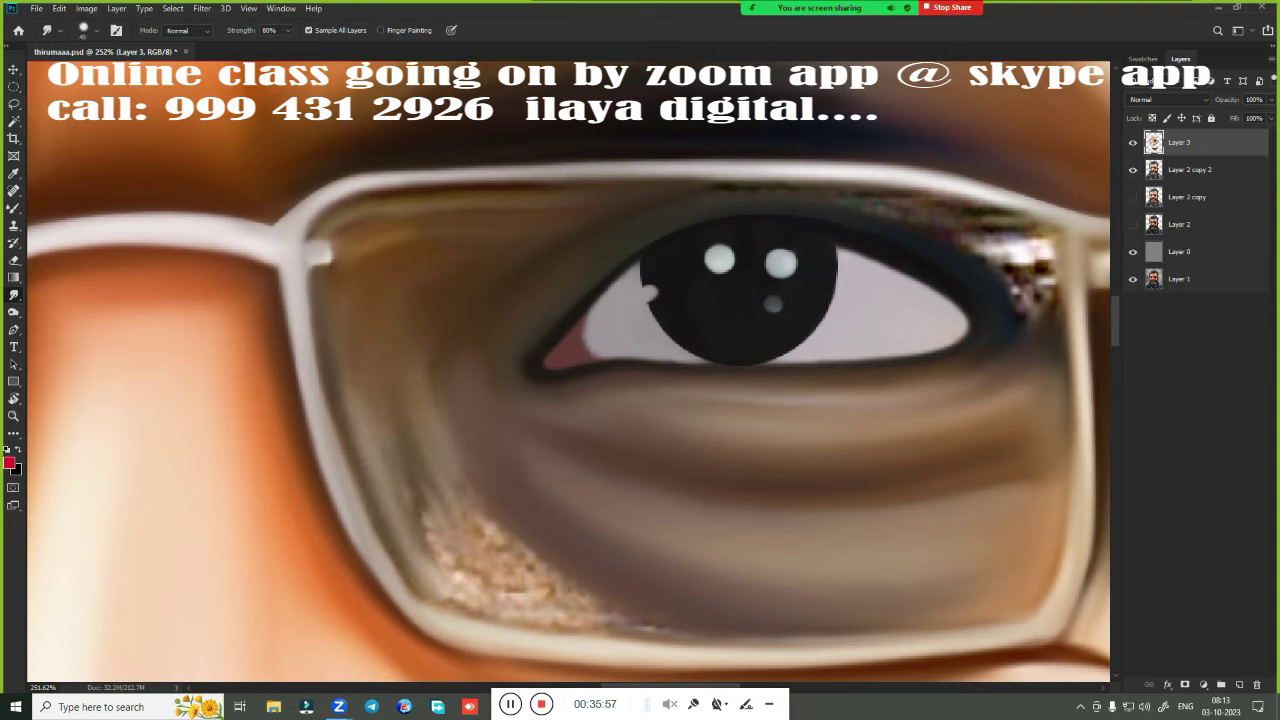
Enlarge the smudge brush to 45 px and smooth the speckles along the lower lens rim
scroll(412, 512, down, 3)
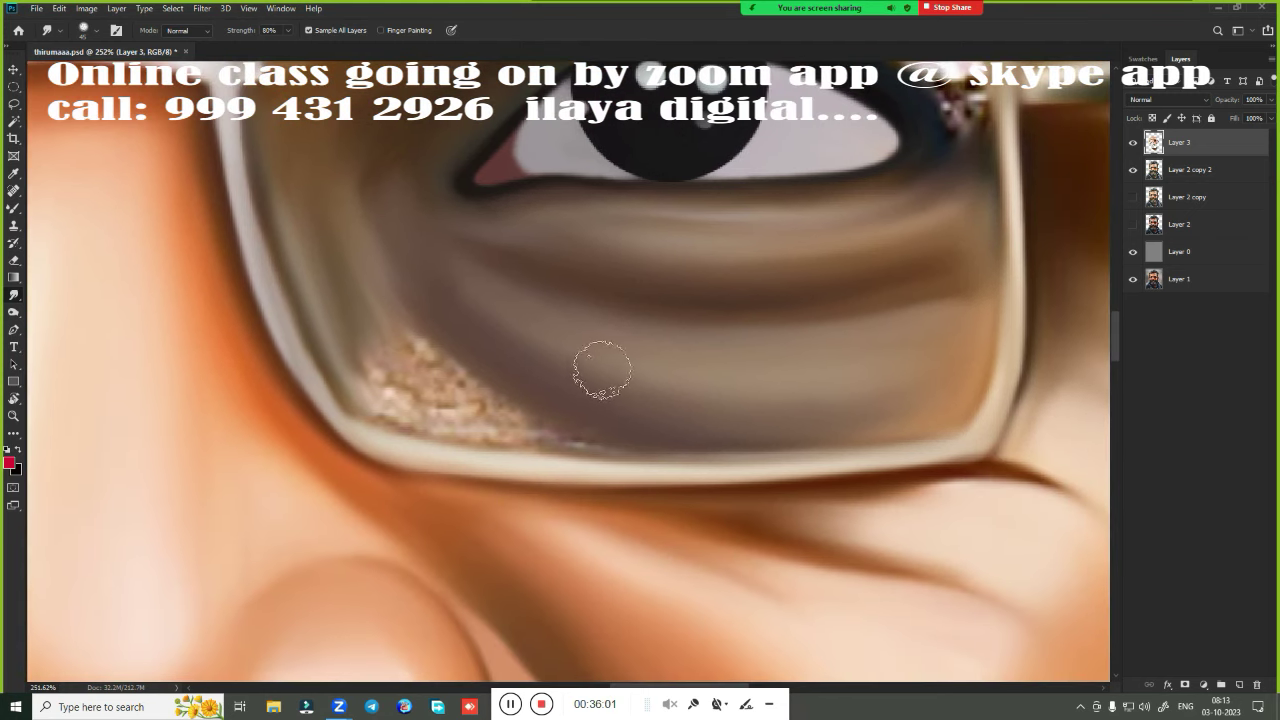
key(F5)
key(bracketright)
key(bracketright)
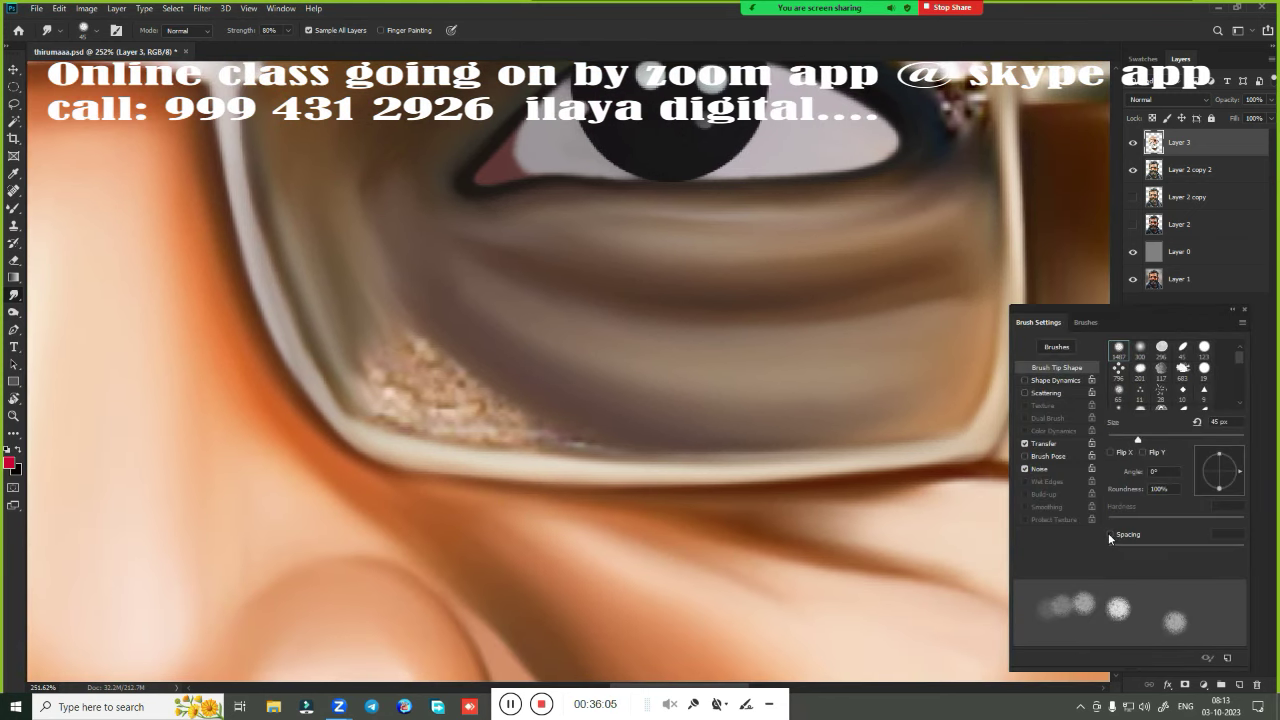
click(1109, 536)
click(1110, 537)
key(F5)
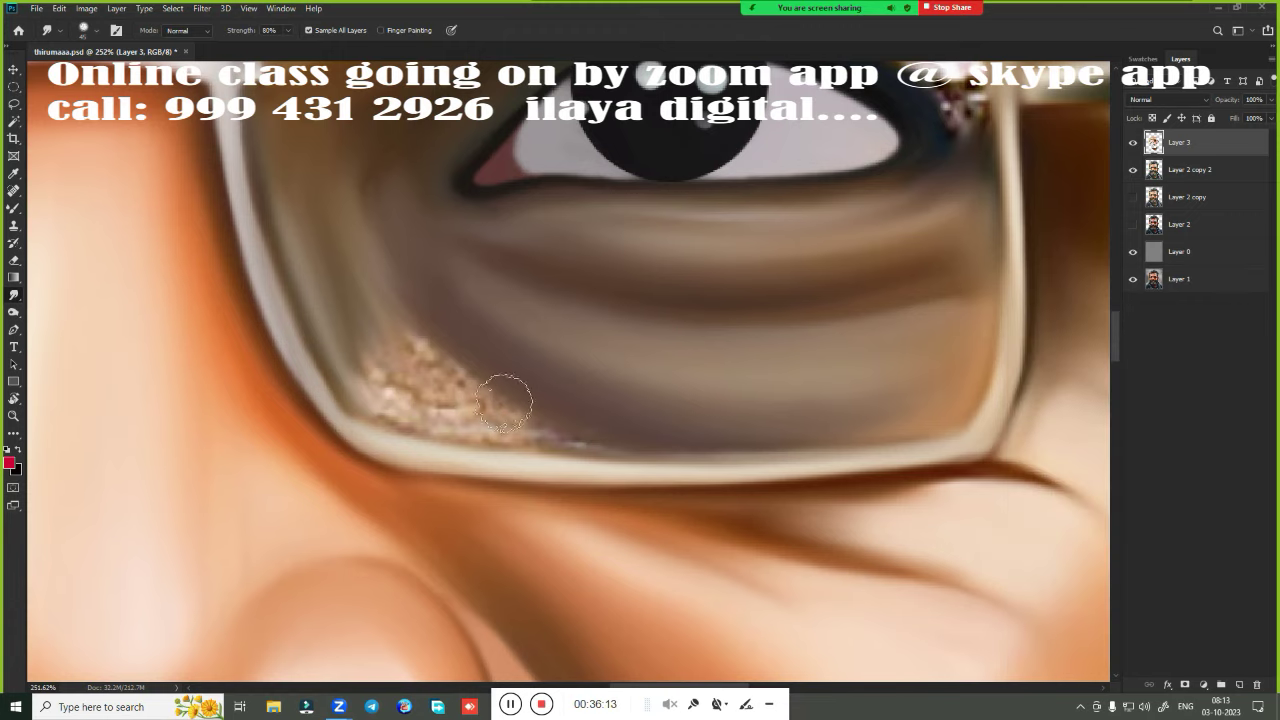
right_click(502, 189)
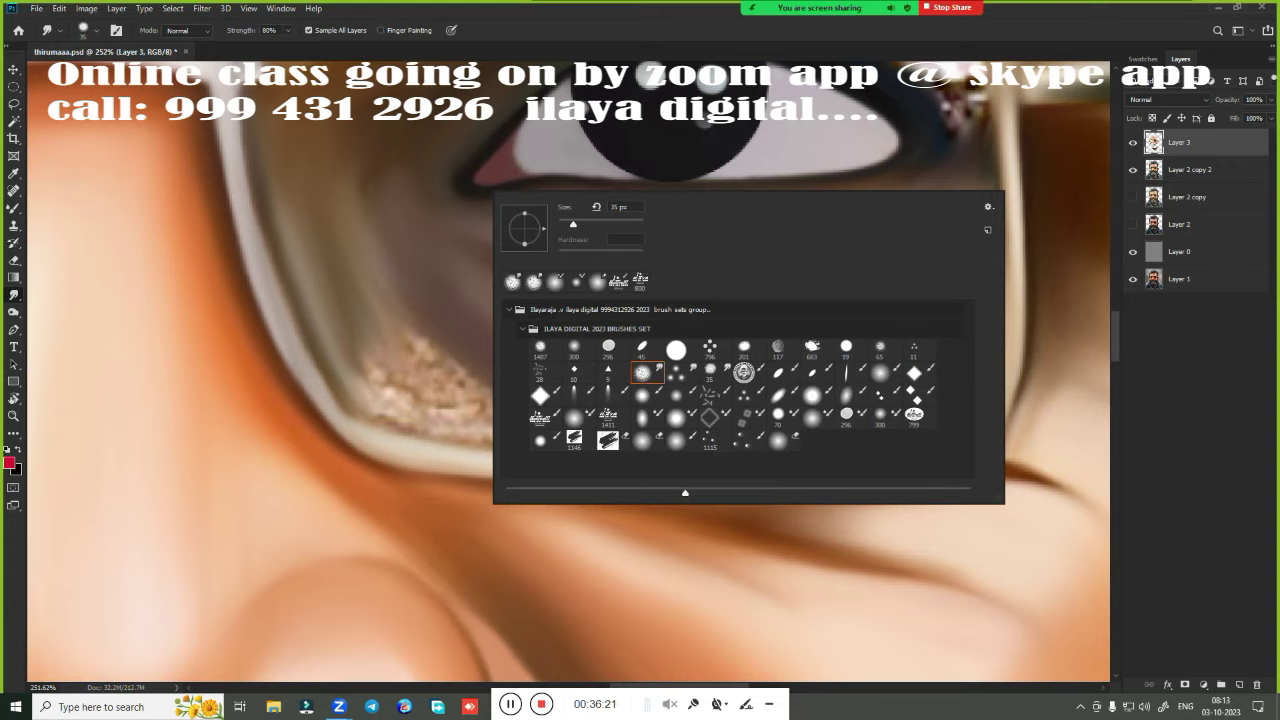
click(680, 37)
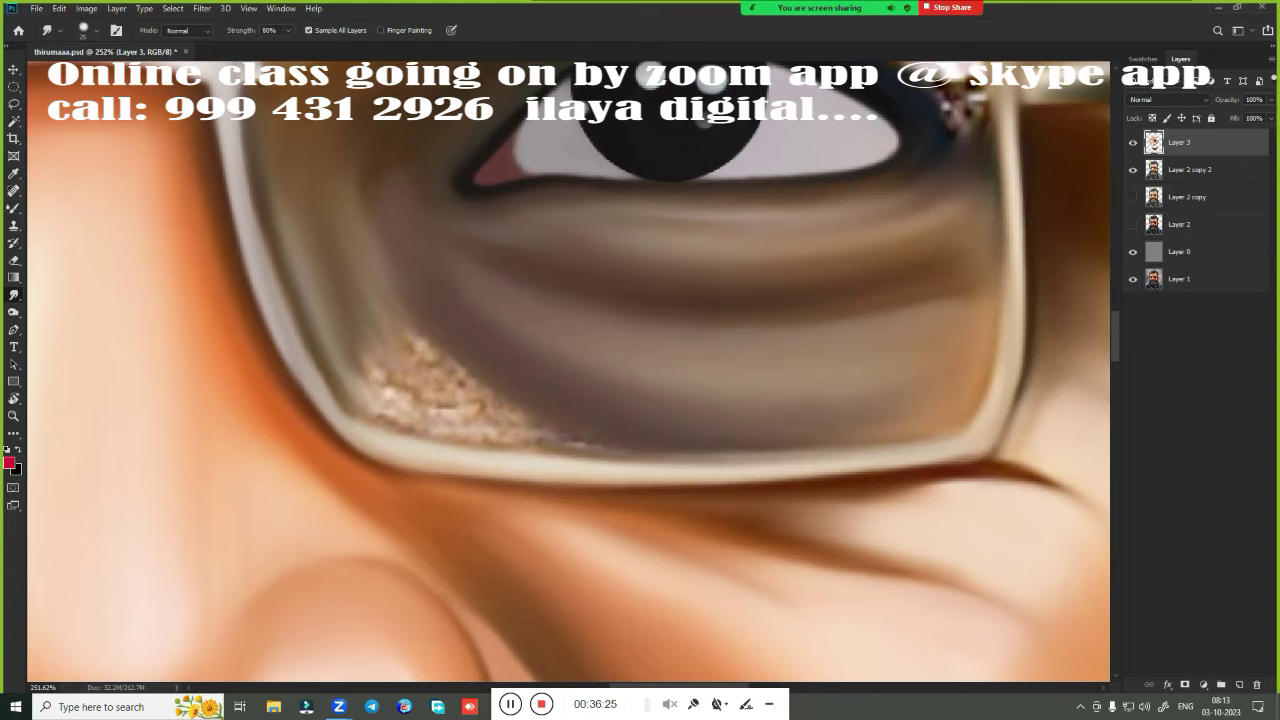
mouse_move(340, 390)
mouse_down()
mouse_move(430, 440)
mouse_move(320, 300)
mouse_move(500, 420)
mouse_move(640, 440)
mouse_up()
drag(405, 410, 720, 465)
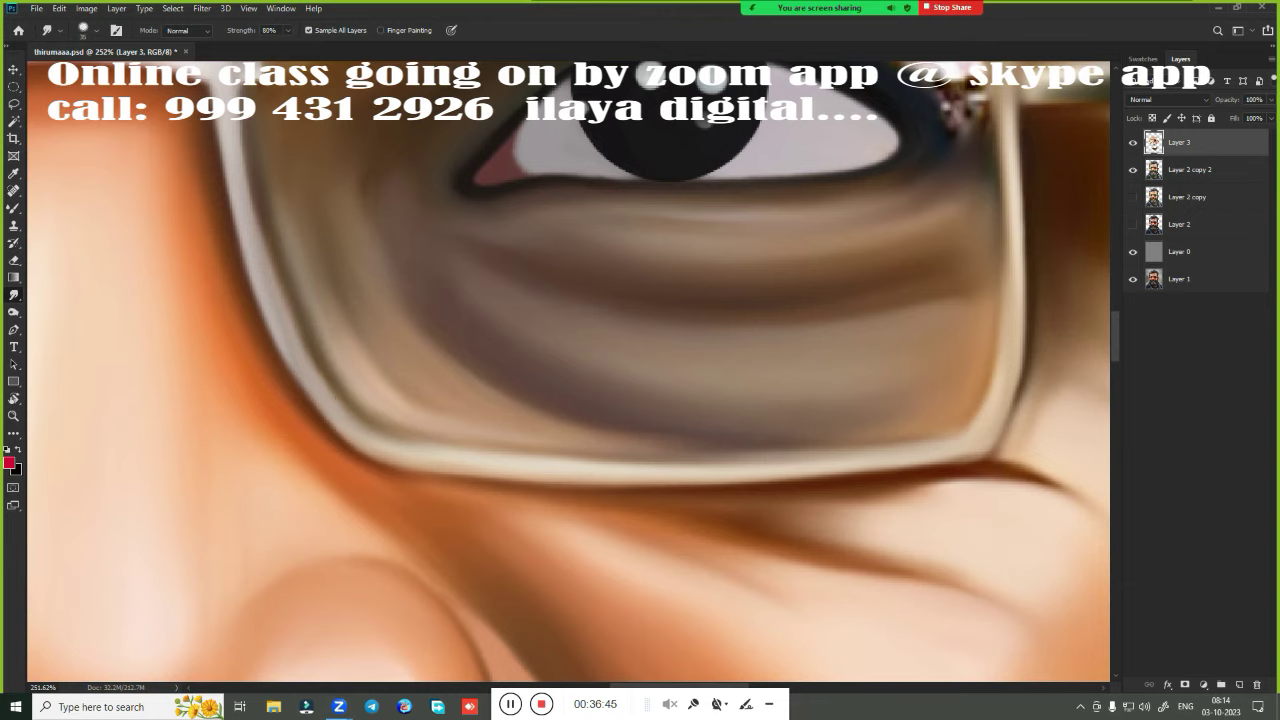
Smudge the speckles along the upper lens rim and at the eye corner by the hinge
scroll(634, 423, up, 3)
scroll(491, 371, right, 5)
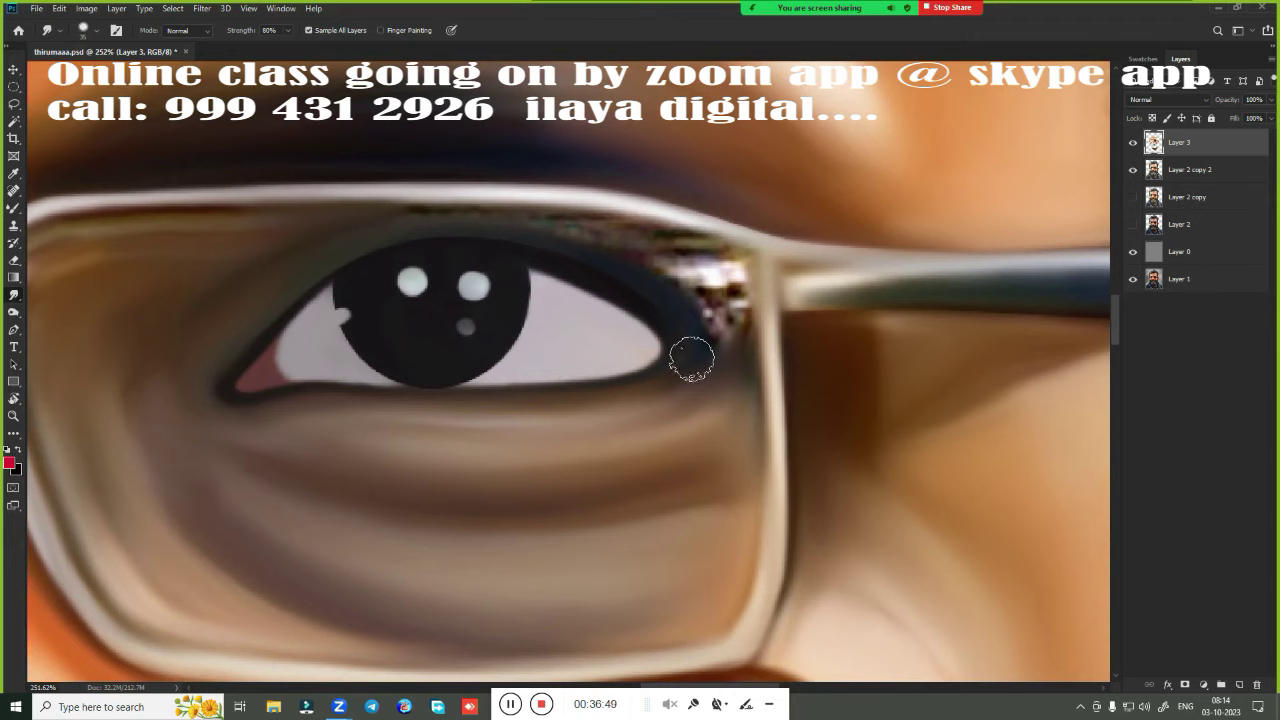
mouse_move(405, 213)
mouse_down()
mouse_move(531, 220)
mouse_move(600, 240)
mouse_move(520, 210)
mouse_move(634, 234)
mouse_move(629, 223)
mouse_move(591, 214)
mouse_move(698, 258)
mouse_move(722, 272)
mouse_move(725, 296)
mouse_move(741, 296)
mouse_move(730, 262)
mouse_move(690, 275)
mouse_move(717, 320)
mouse_move(705, 358)
mouse_move(737, 323)
mouse_move(720, 320)
mouse_move(715, 352)
mouse_up()
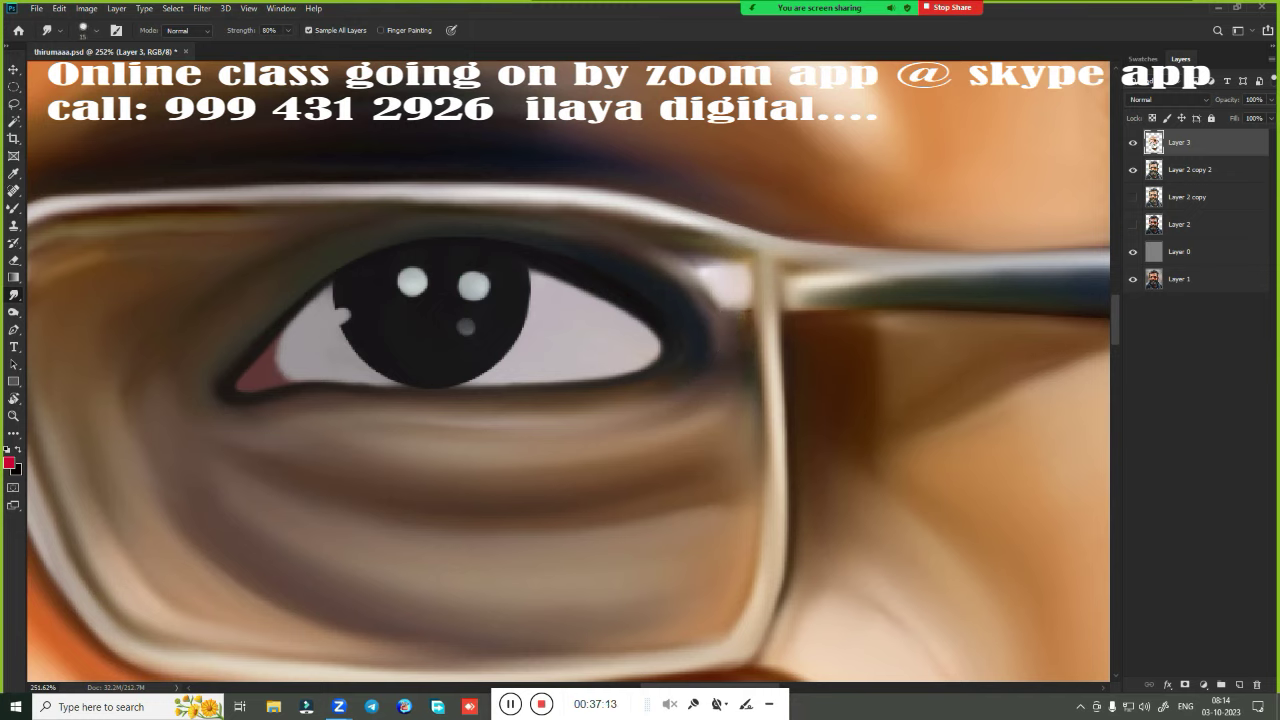
mouse_move(700, 266)
mouse_down()
mouse_move(704, 288)
mouse_move(672, 266)
mouse_move(725, 256)
mouse_up()
key(bracketleft)
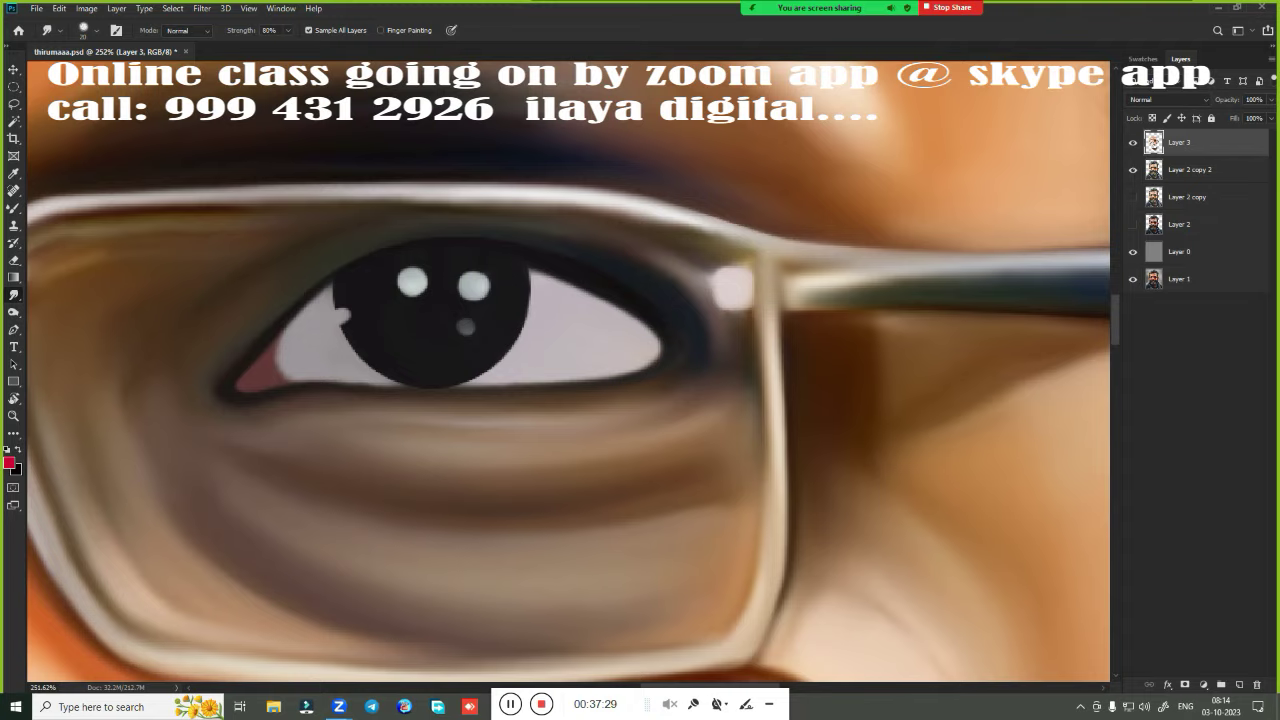
scroll(647, 367, down, 3)
scroll(647, 367, down, 2)
scroll(647, 367, down, 1)
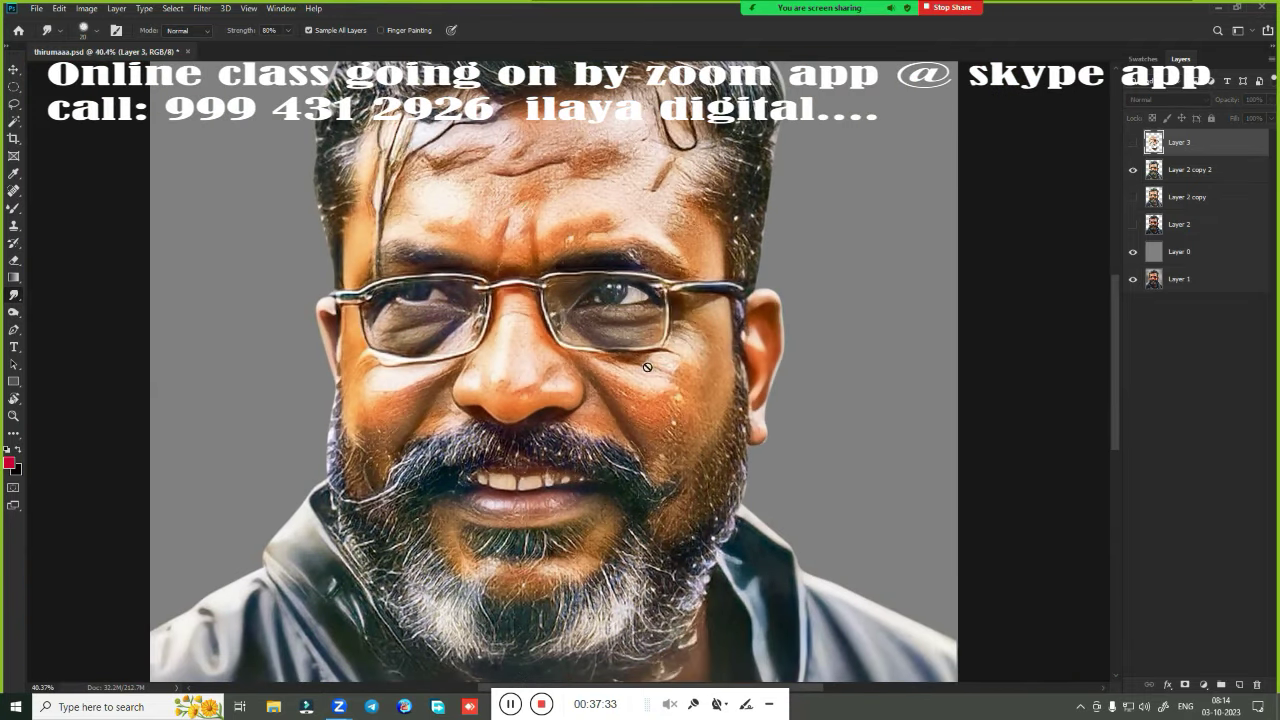
Make Layer 3 visible again and zoom in on the cartoon right eye to compare
click(1133, 142)
scroll(669, 396, down, 2)
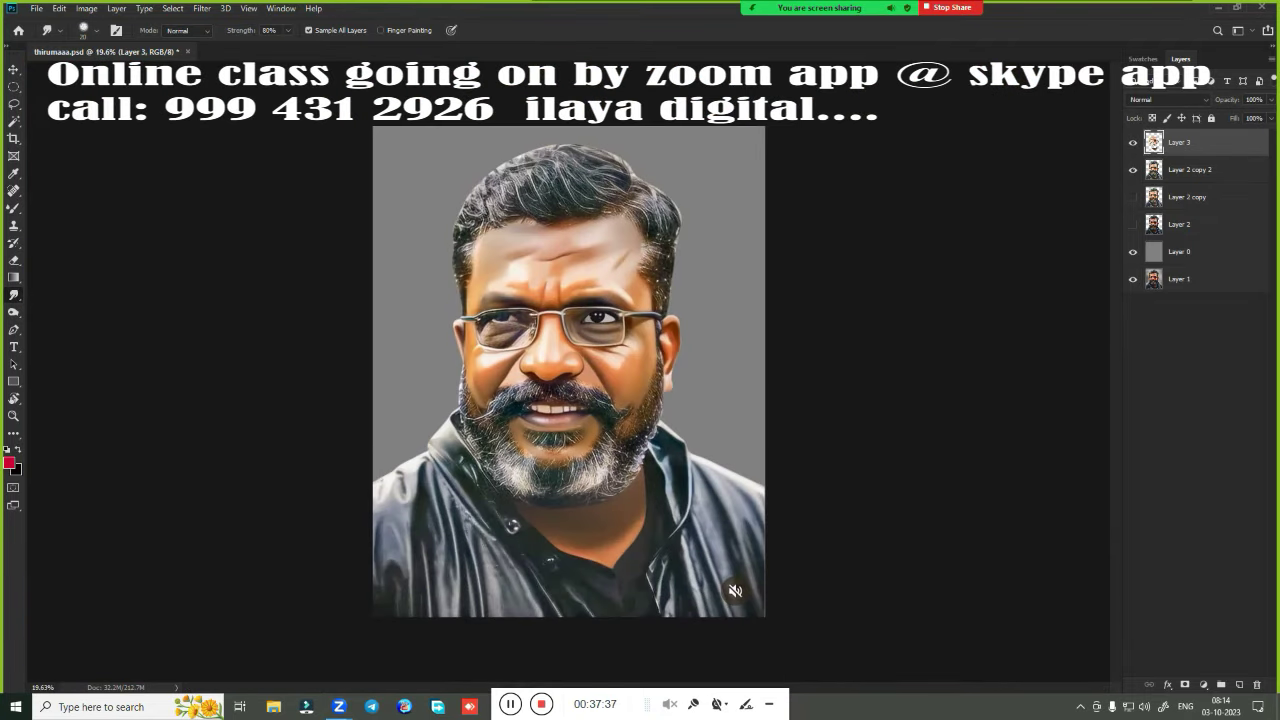
scroll(720, 320, up, 3)
scroll(720, 320, up, 2)
scroll(674, 440, down, 1)
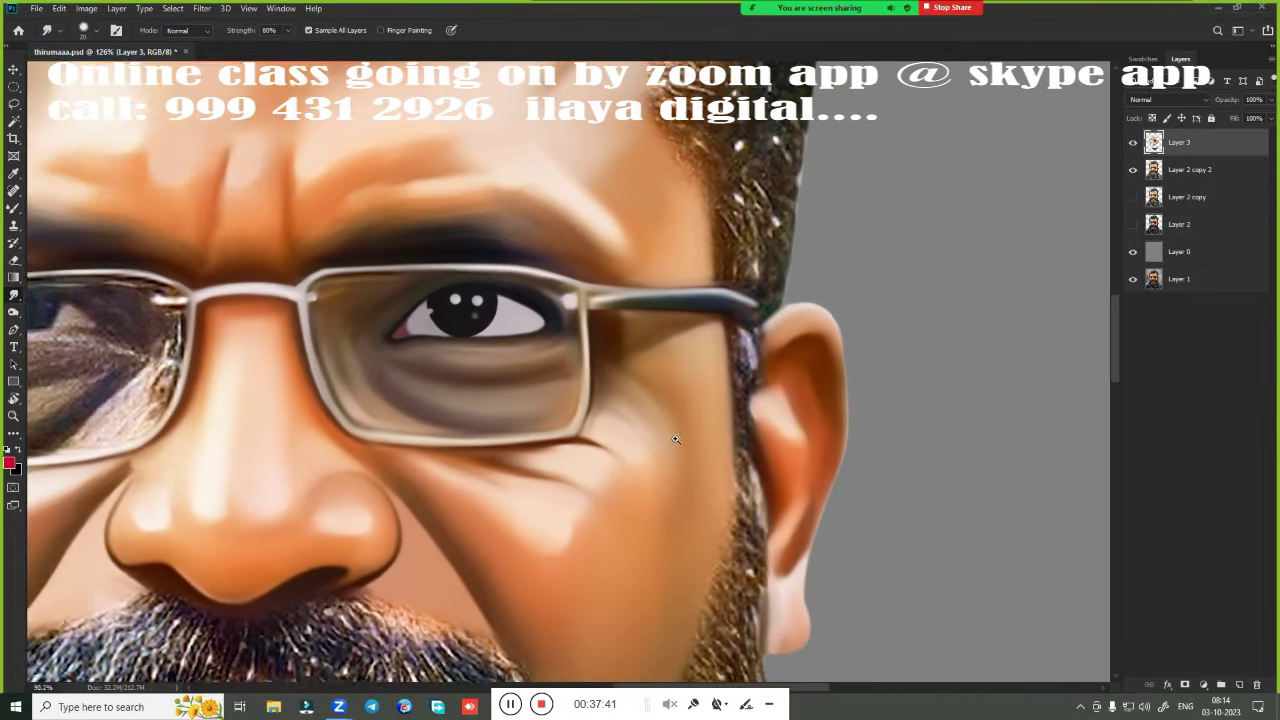
drag(596, 438, 686, 563)
scroll(697, 327, down, 2)
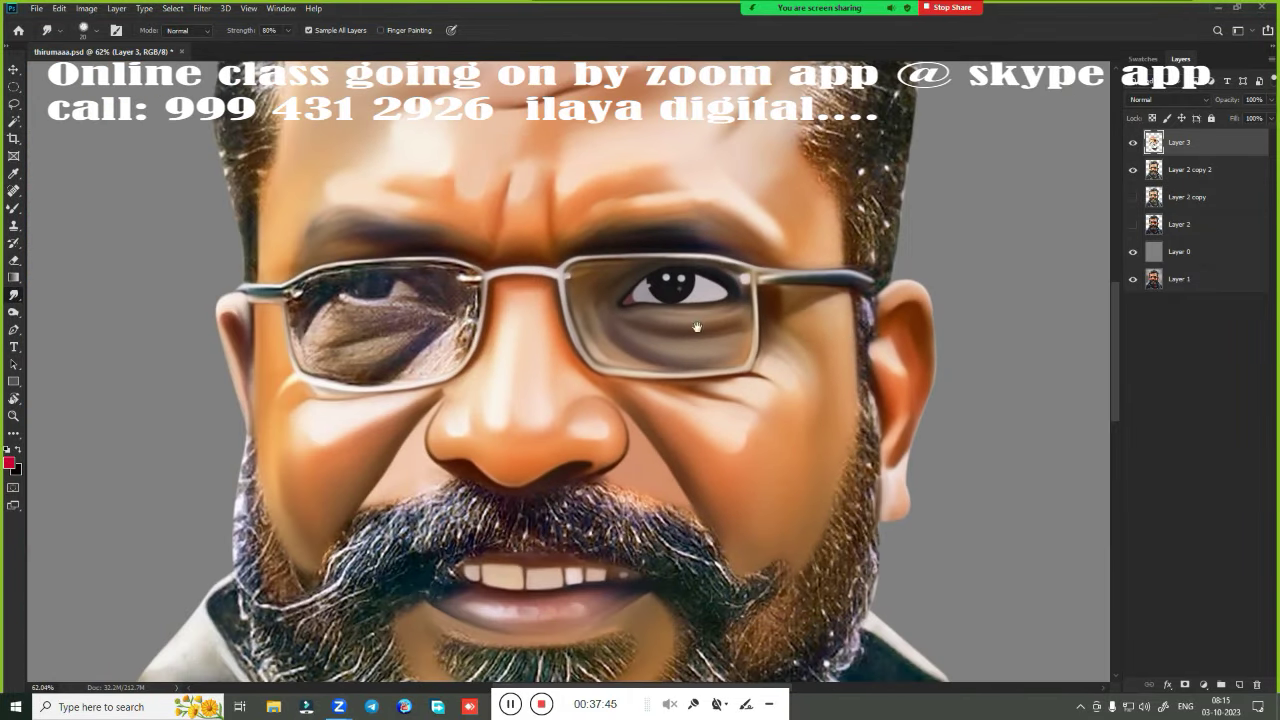
scroll(681, 376, down, 2)
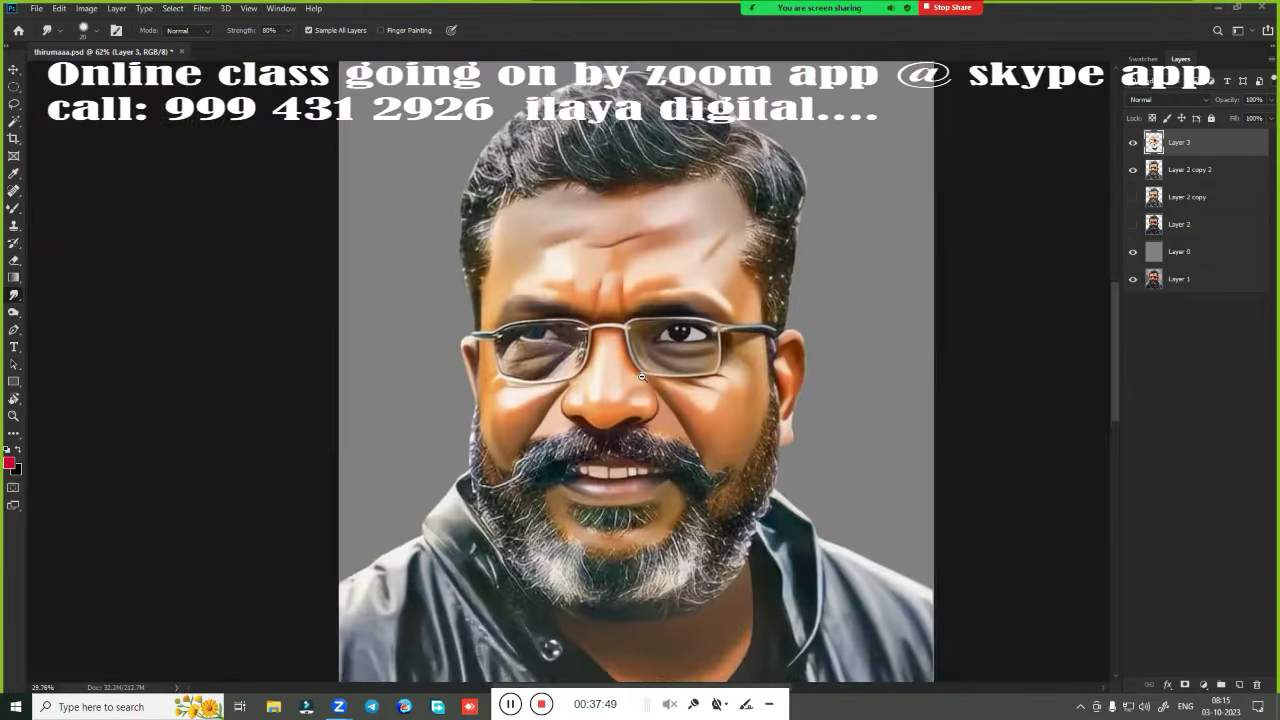
scroll(680, 350, up, 3)
scroll(760, 300, up, 2)
scroll(760, 363, up, 2)
drag(760, 363, 740, 385)
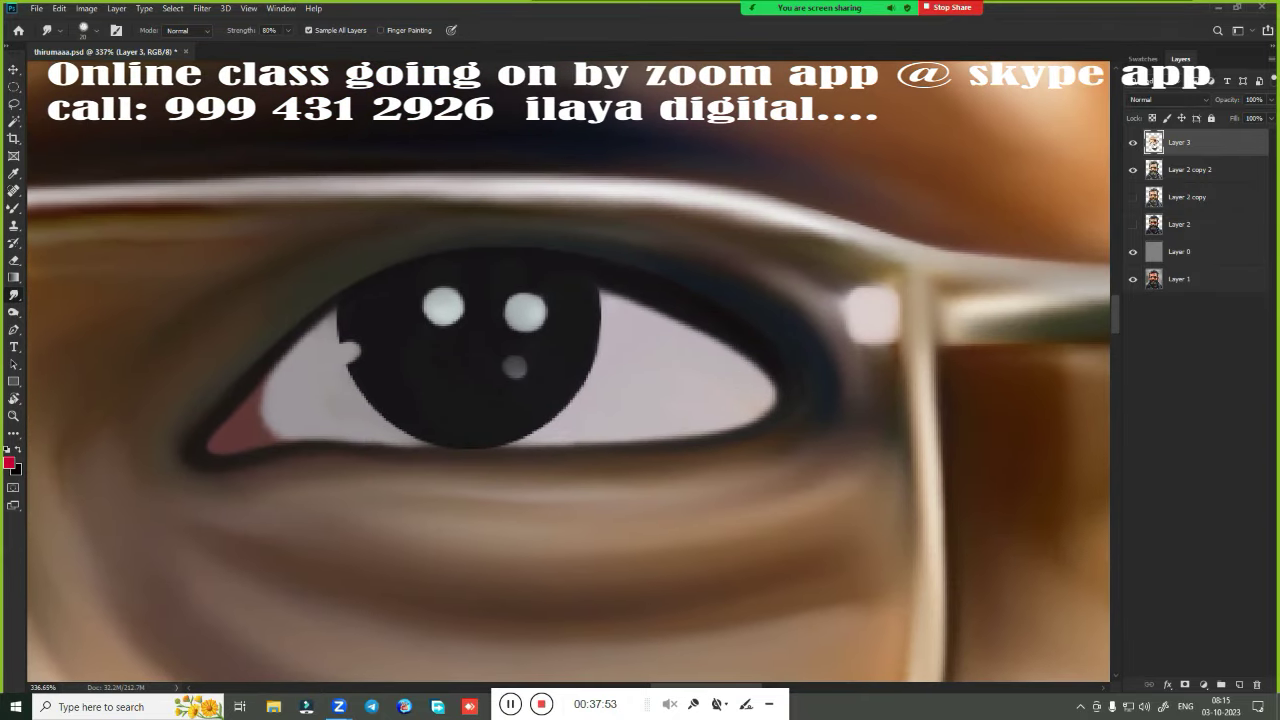
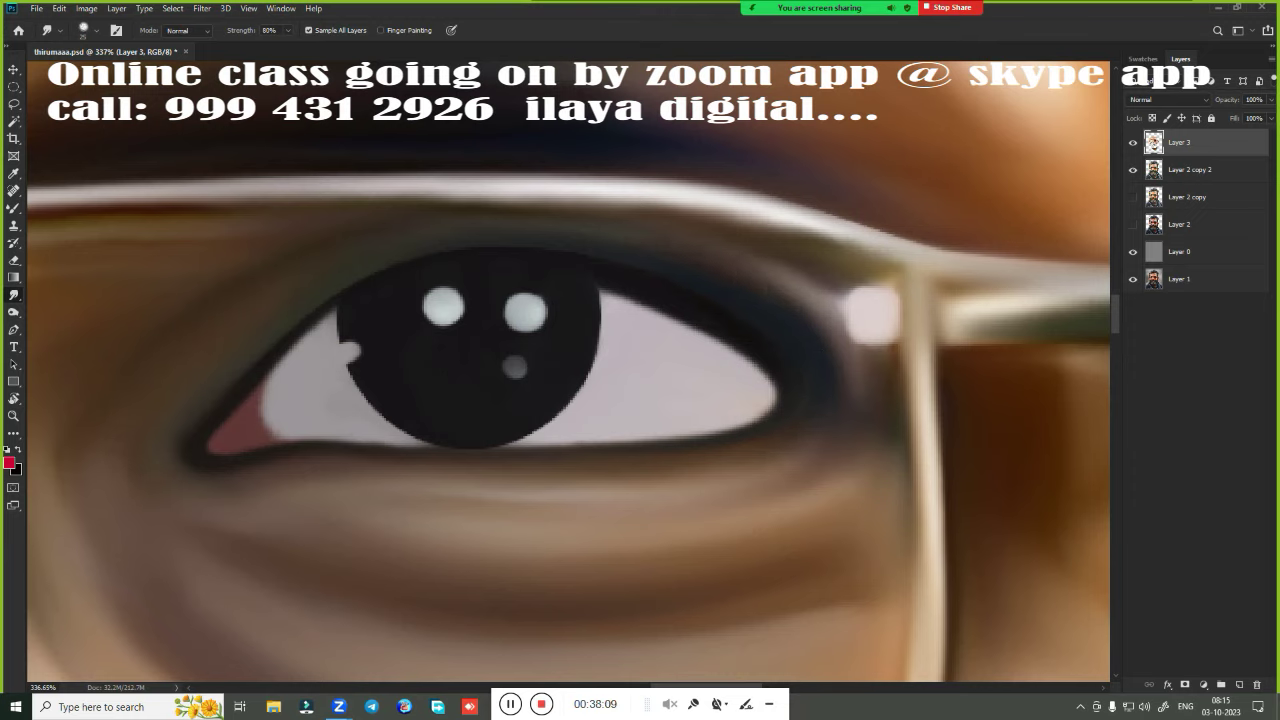
Trace a pen path around the eye reflected inside the left lens of the glasses
scroll(769, 447, down, 3)
scroll(700, 380, up, 3)
scroll(687, 295, down, 3)
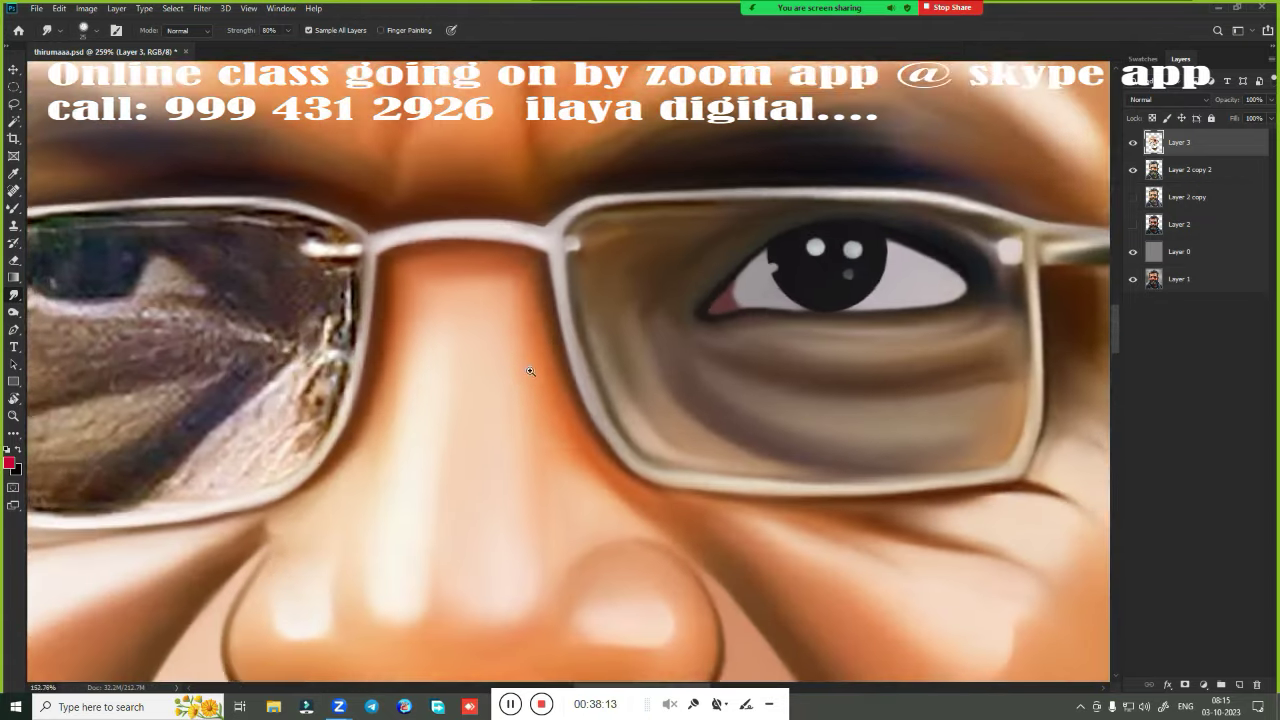
scroll(730, 330, left, 5)
scroll(700, 329, up, 2)
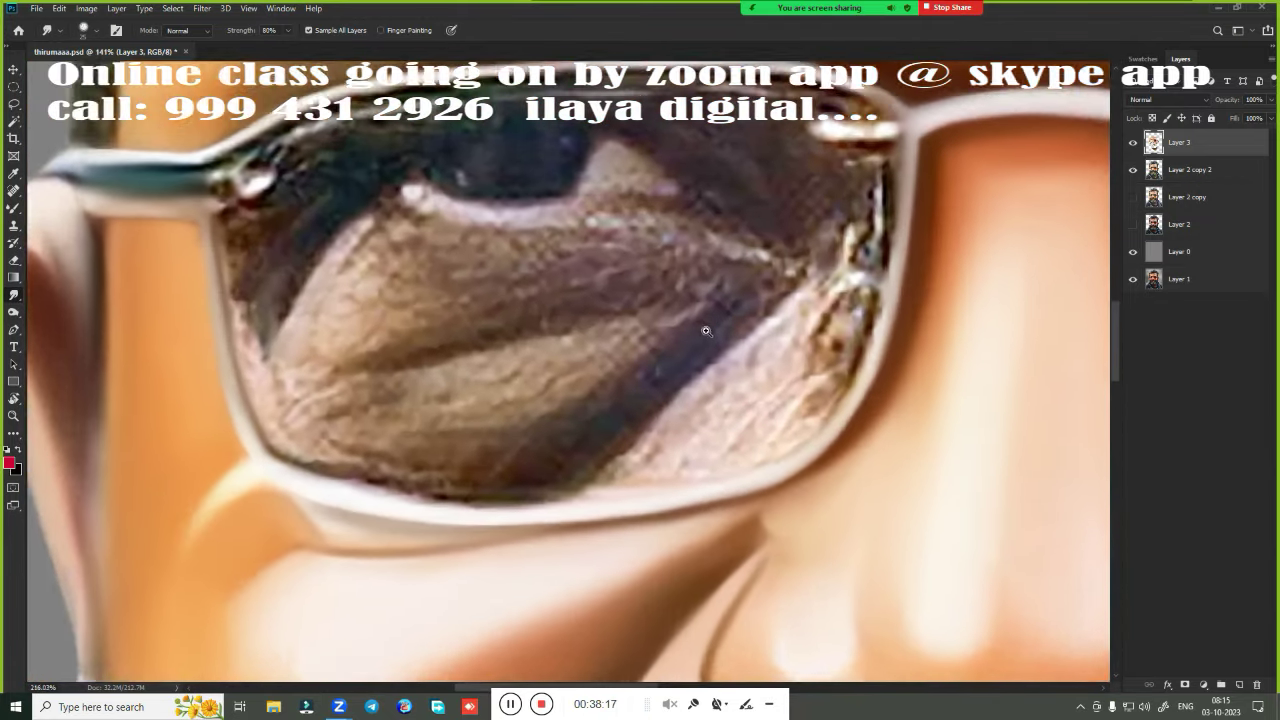
scroll(737, 343, up, 2)
scroll(704, 384, down, 2)
scroll(705, 378, down, 1)
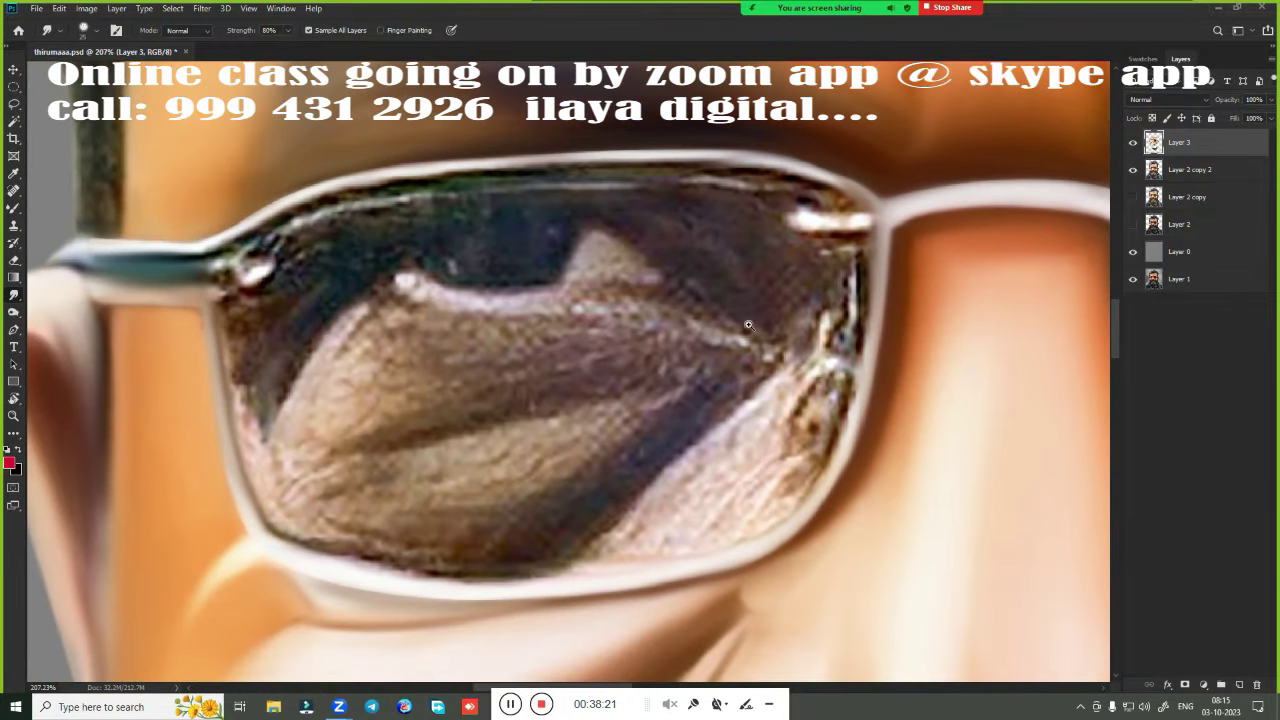
scroll(708, 370, down, 2)
scroll(713, 360, right, 1)
key(p)
scroll(713, 360, up, 3)
scroll(528, 374, down, 1)
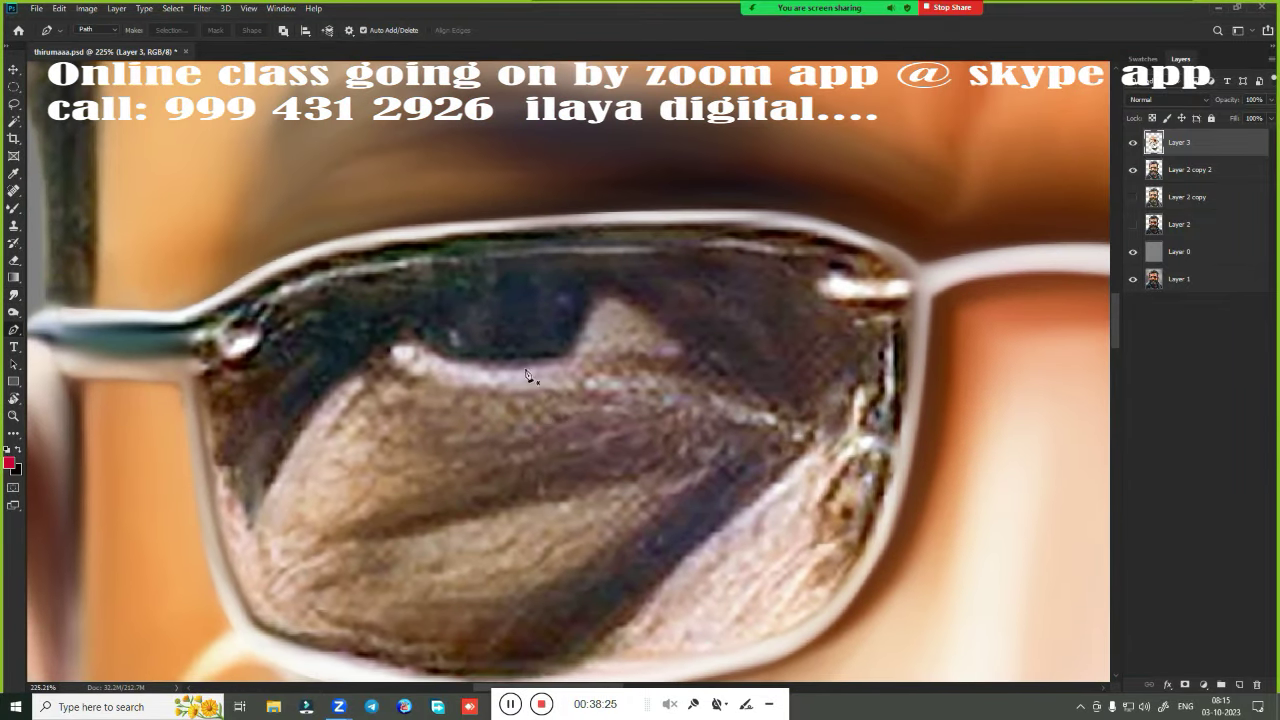
click(415, 306)
drag(681, 368, 704, 372)
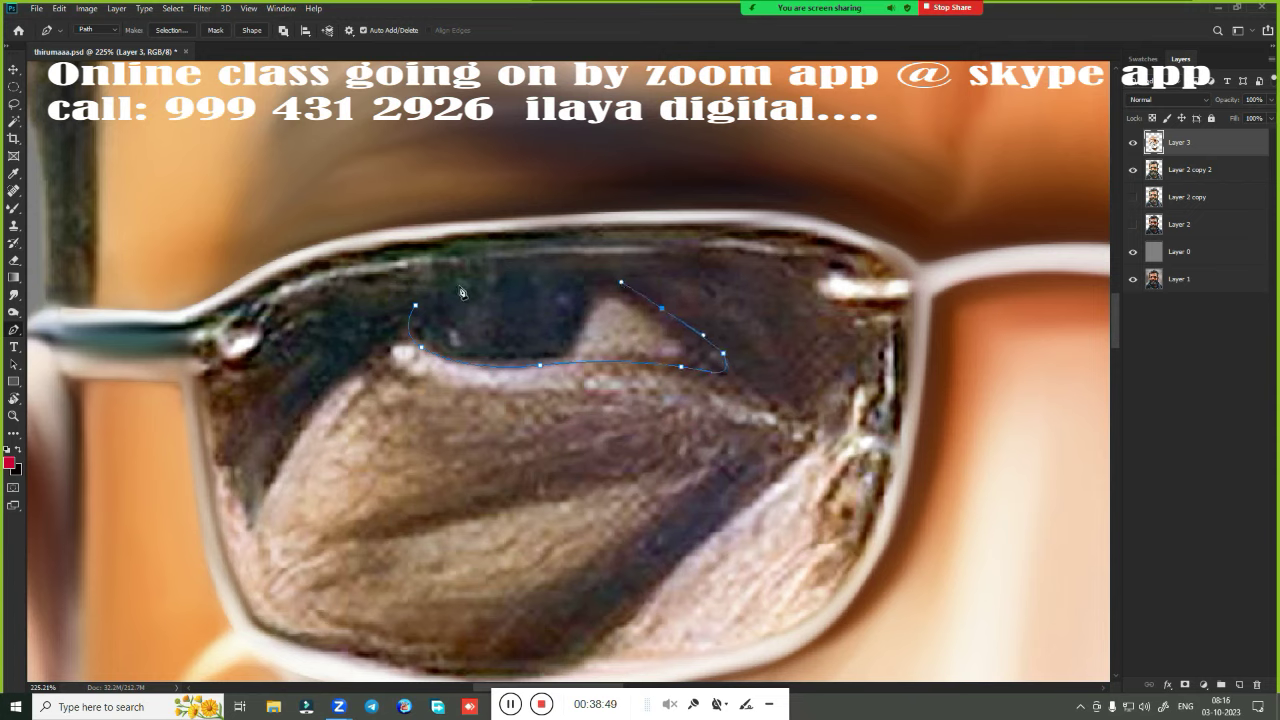
drag(447, 290, 326, 340)
Convert the closed eye path into an active selection and centre it in view
scroll(568, 361, up, 2)
key(ctrl+Return)
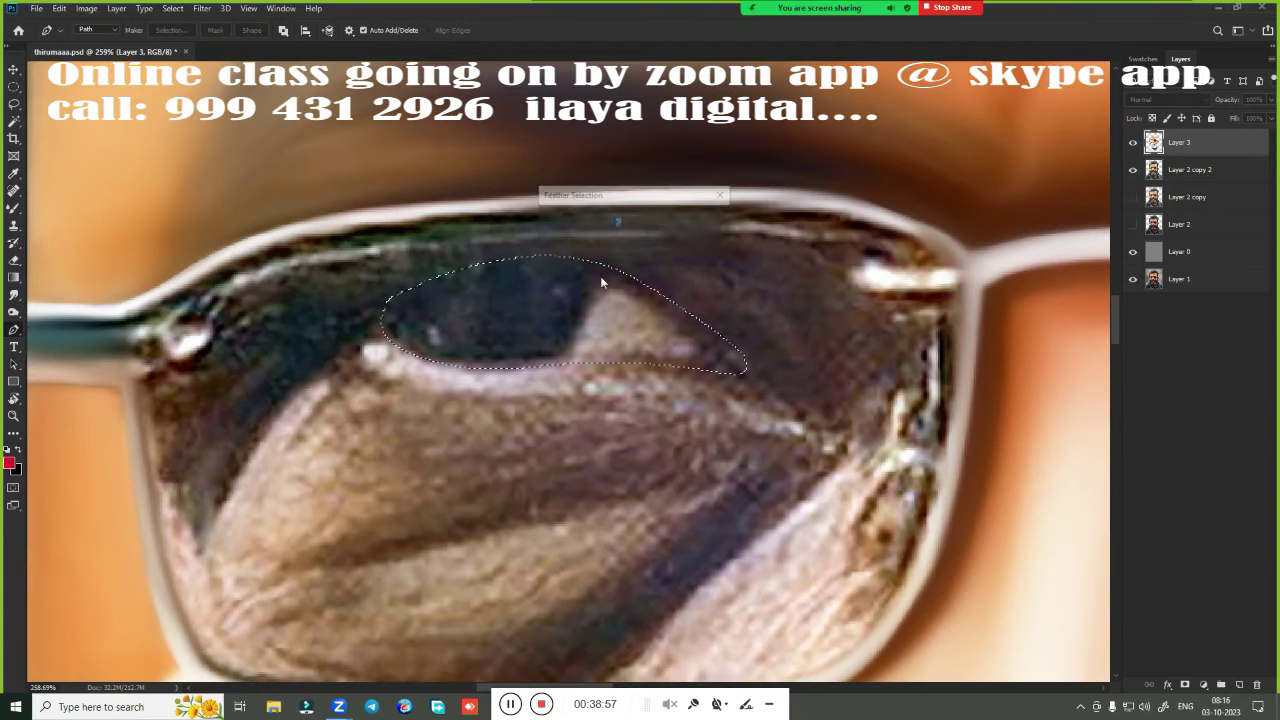
scroll(600, 276, up, 2)
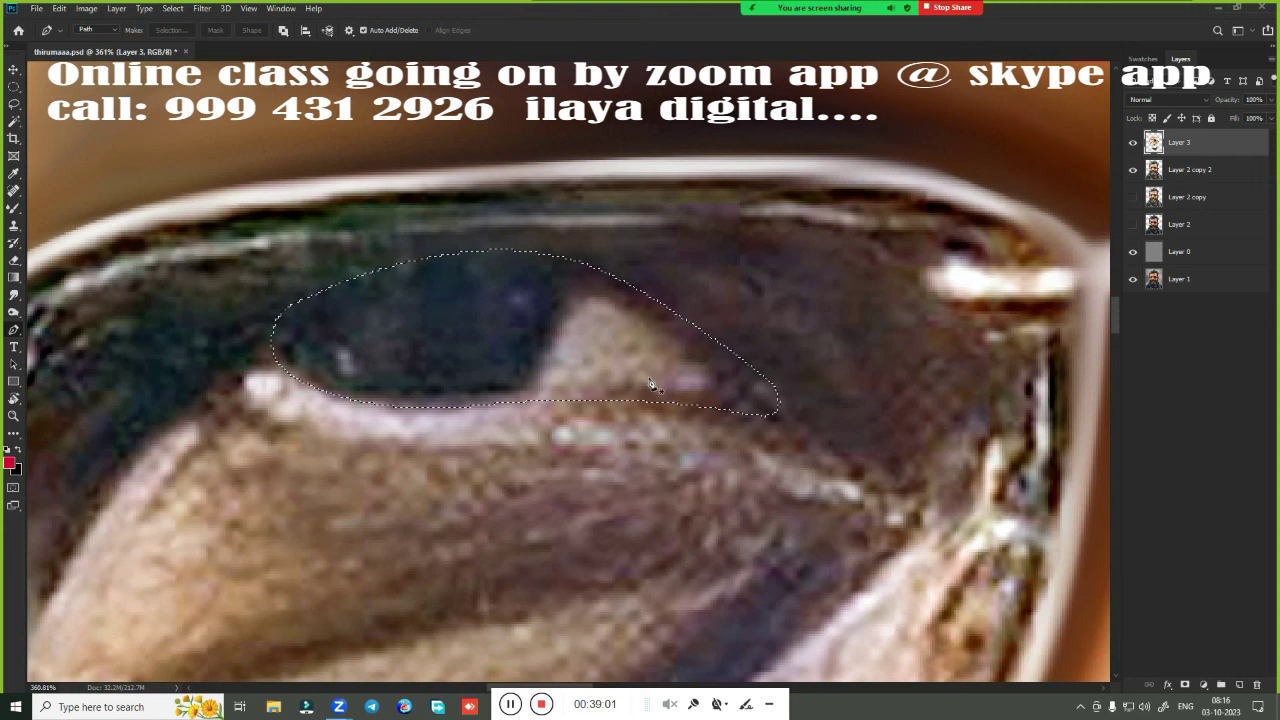
drag(674, 377, 604, 415)
Paint black with the Mixer Brush along the upper and lower eyelid edges inside the selection
key(b)
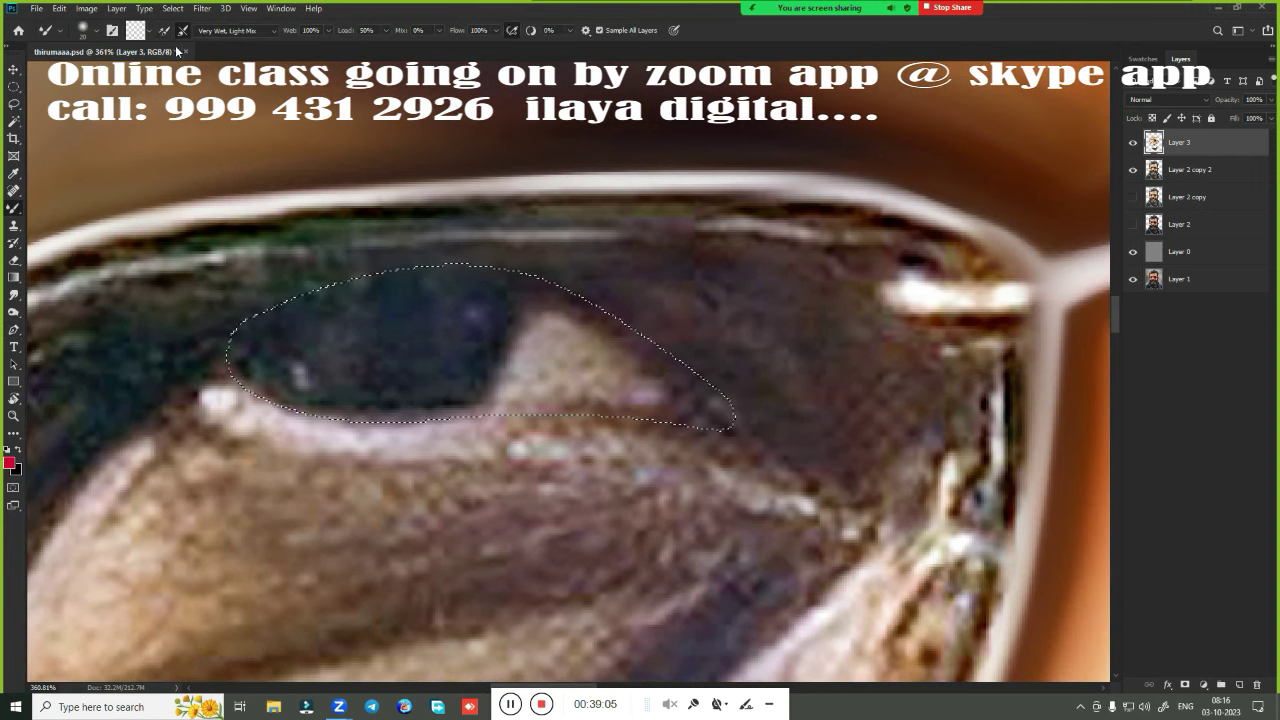
key(x)
drag(530, 280, 600, 310)
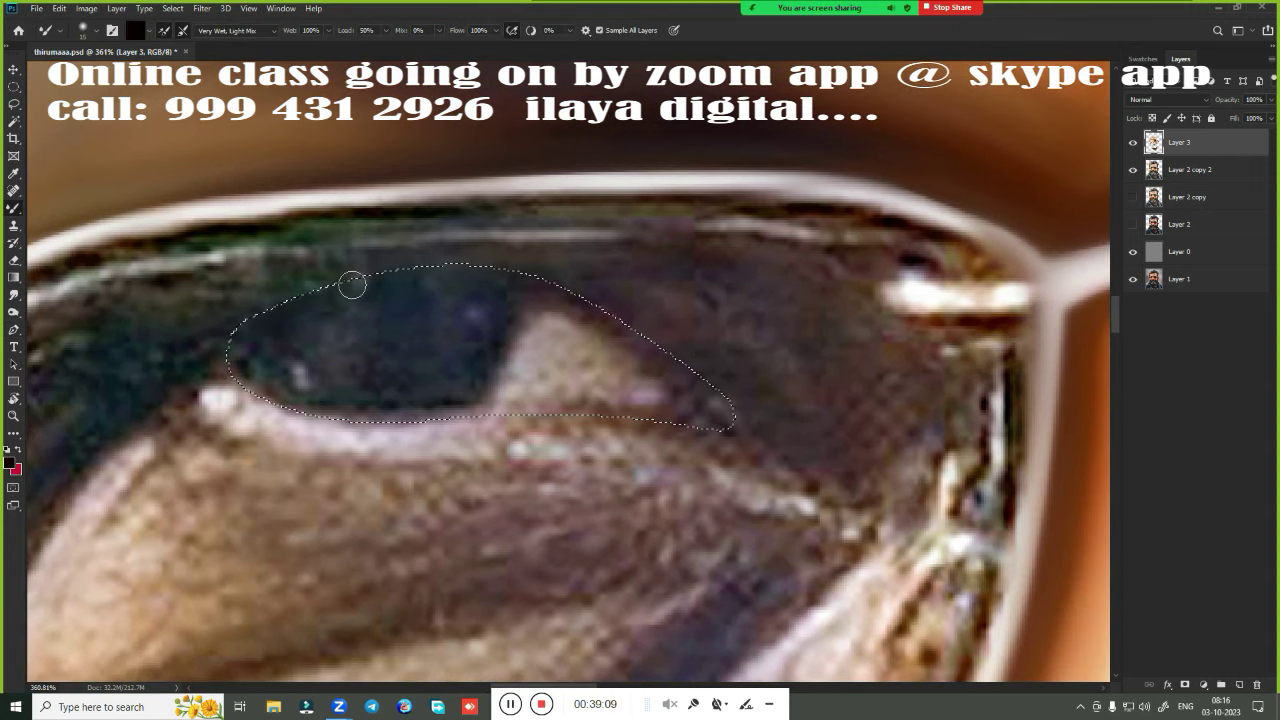
mouse_move(351, 283)
mouse_down()
mouse_move(469, 272)
mouse_move(650, 345)
mouse_move(530, 285)
mouse_up()
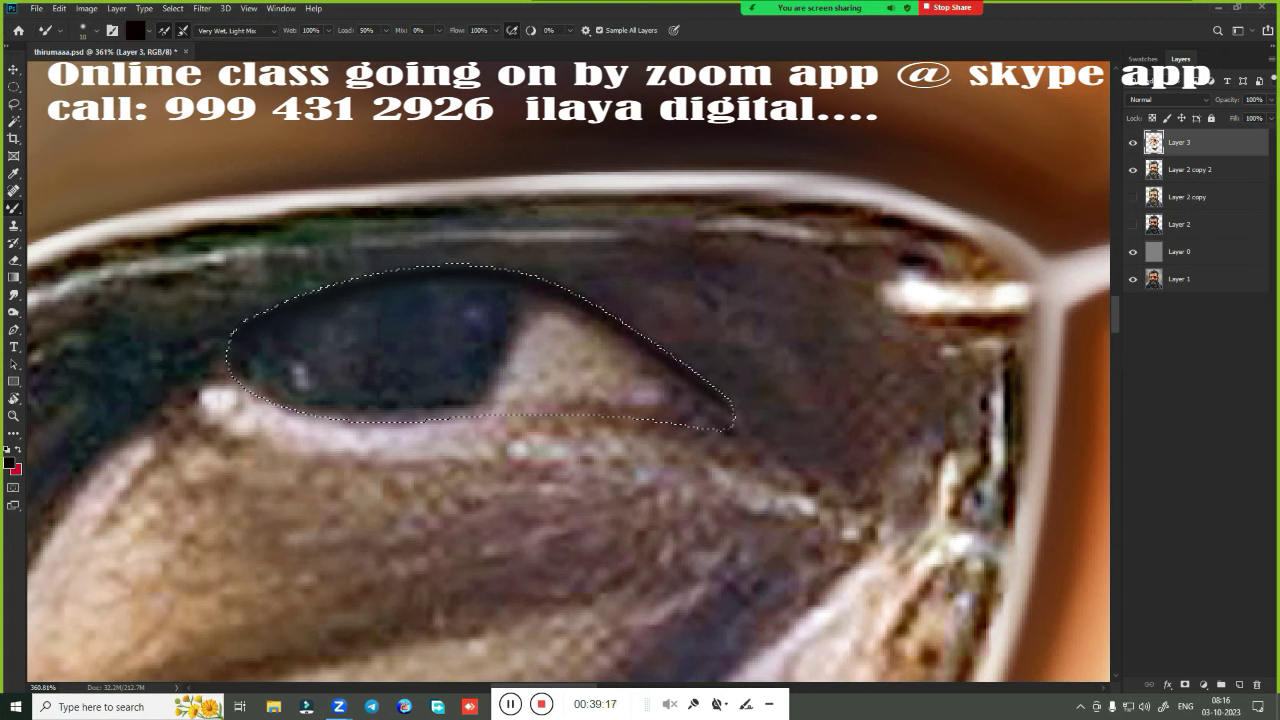
drag(245, 375, 380, 412)
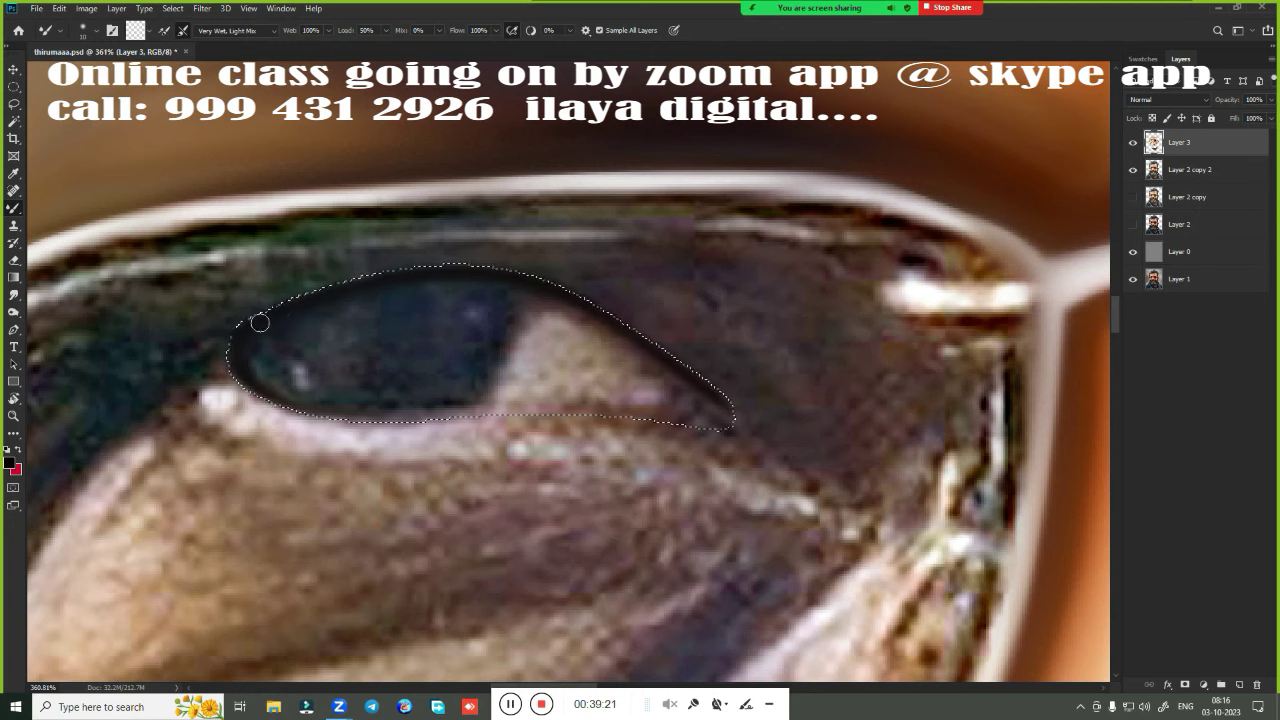
drag(259, 322, 338, 302)
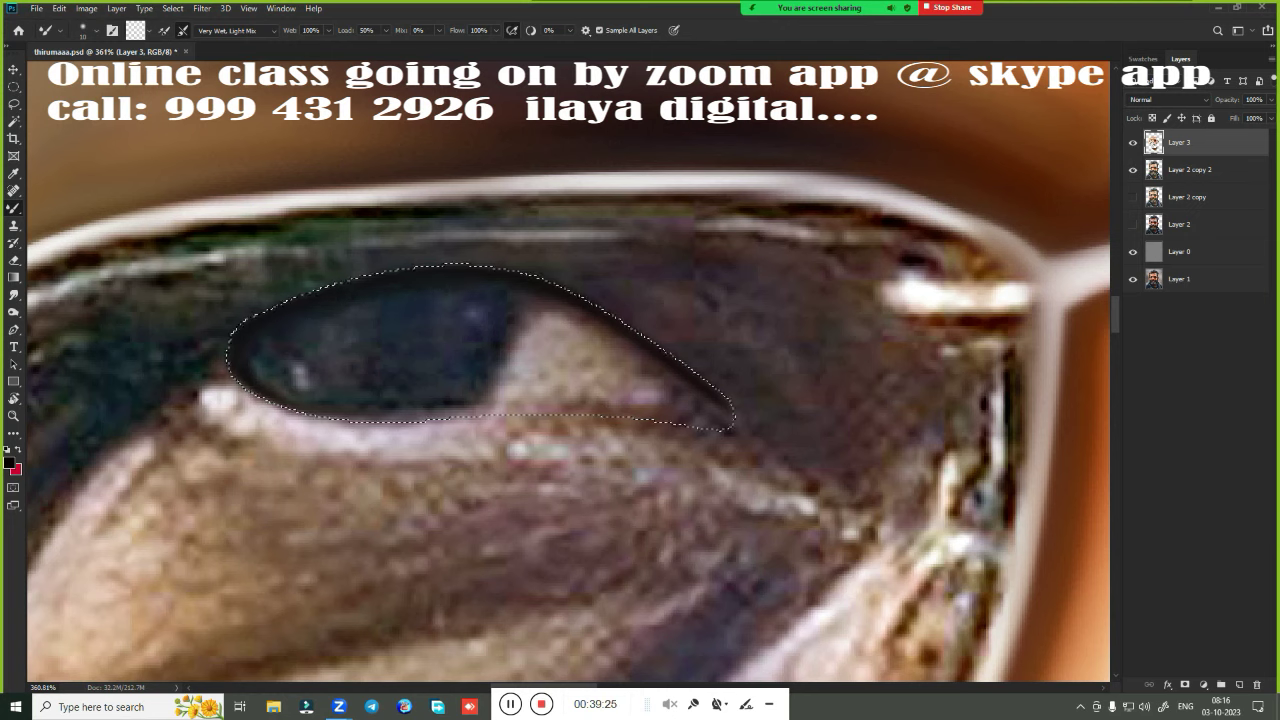
drag(500, 283, 657, 361)
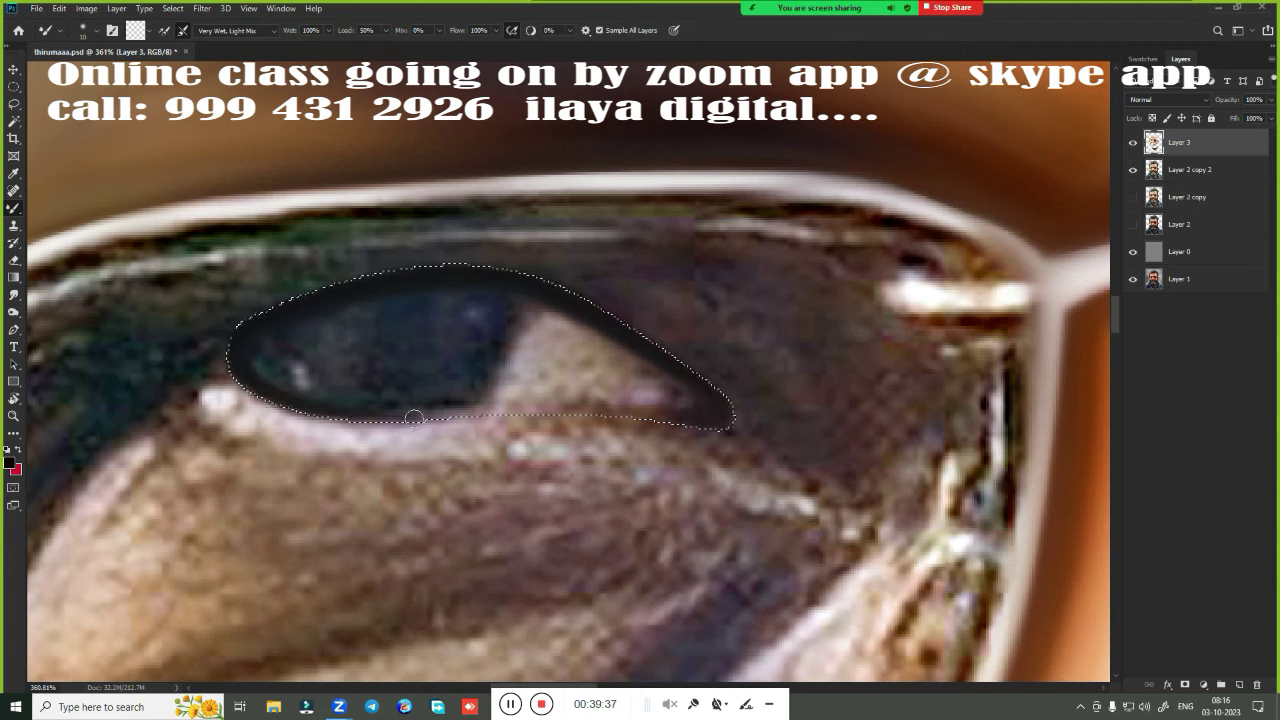
drag(414, 417, 664, 416)
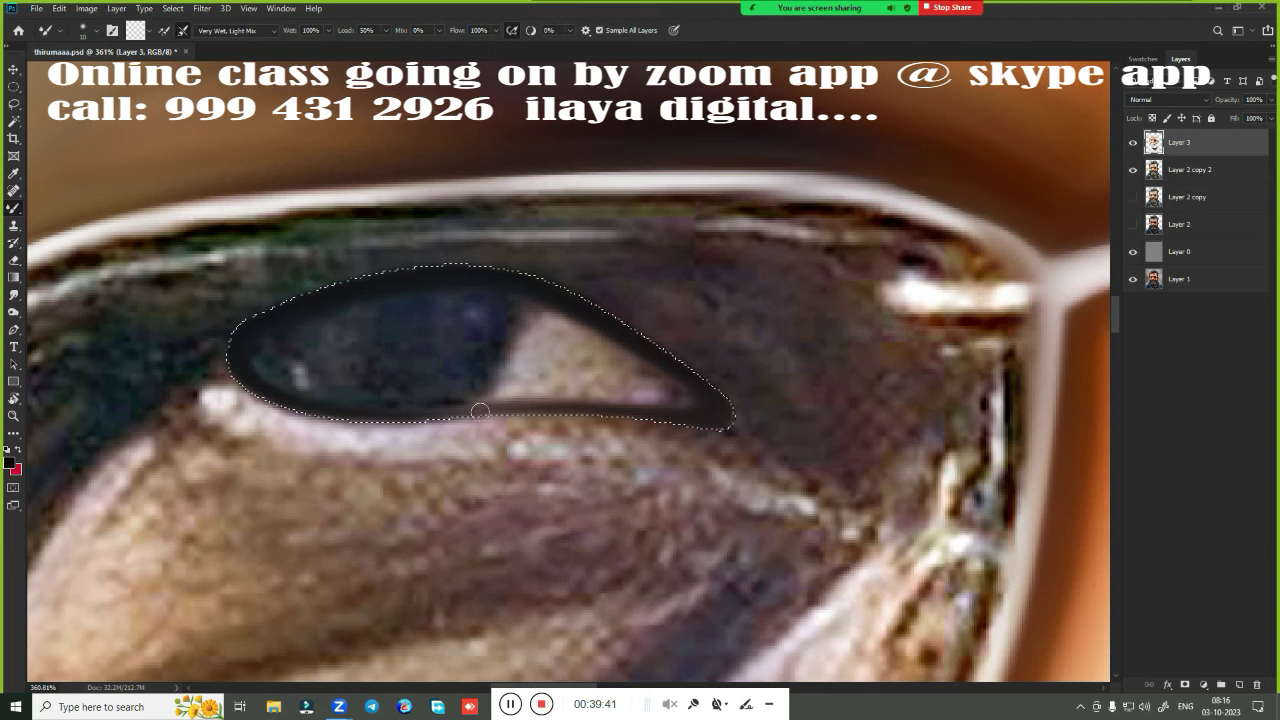
drag(480, 411, 531, 404)
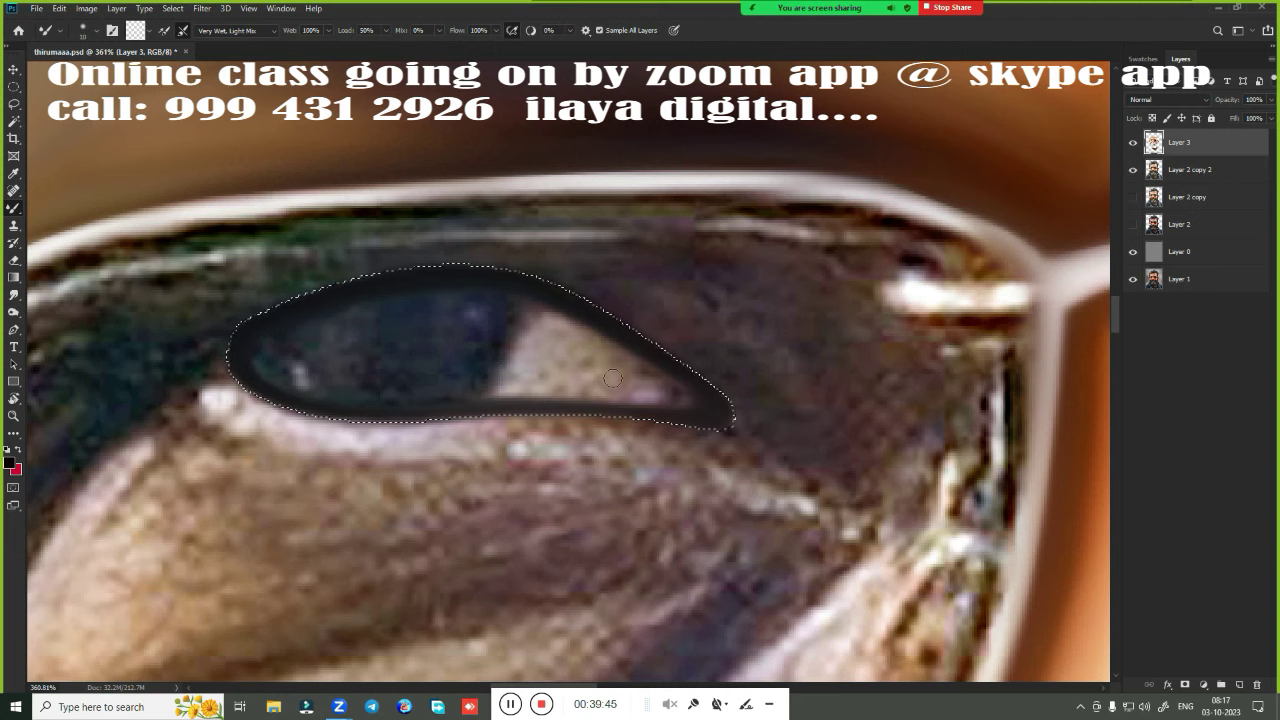
drag(527, 358, 620, 330)
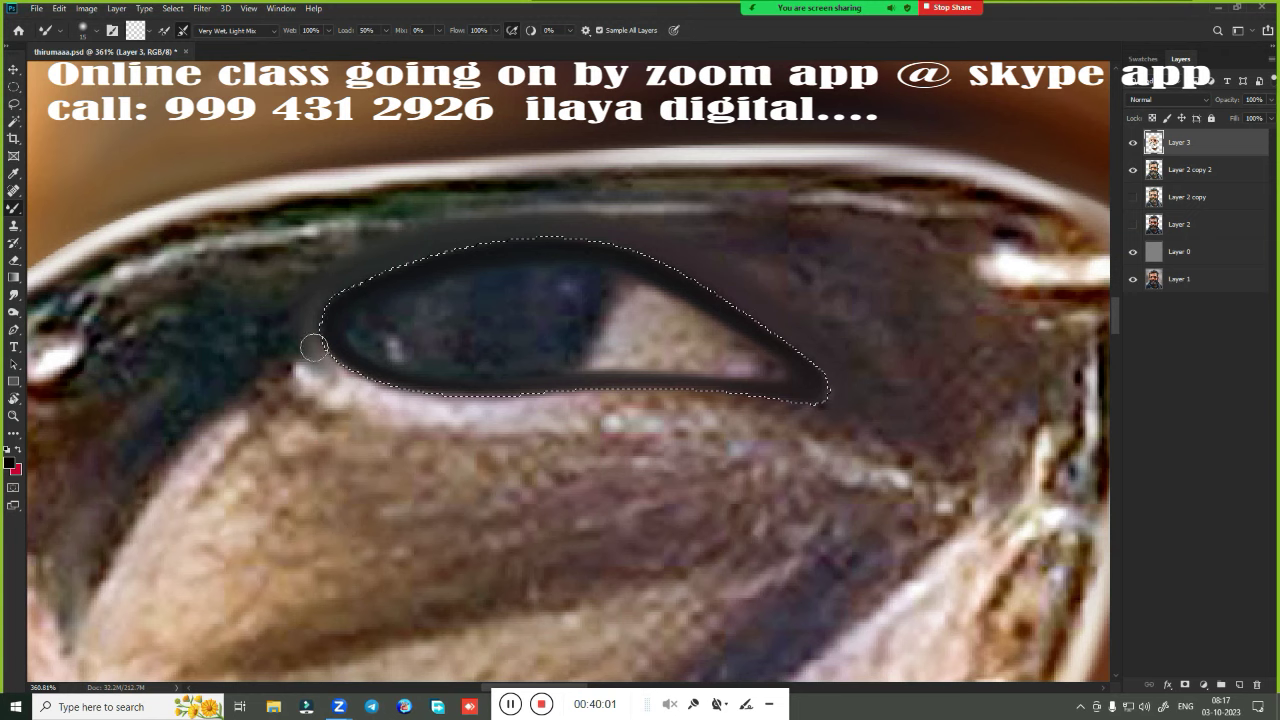
Resize the brush and smooth lighter skin beneath the lower lid
key(bracketright)
key(bracketright)
drag(507, 401, 817, 405)
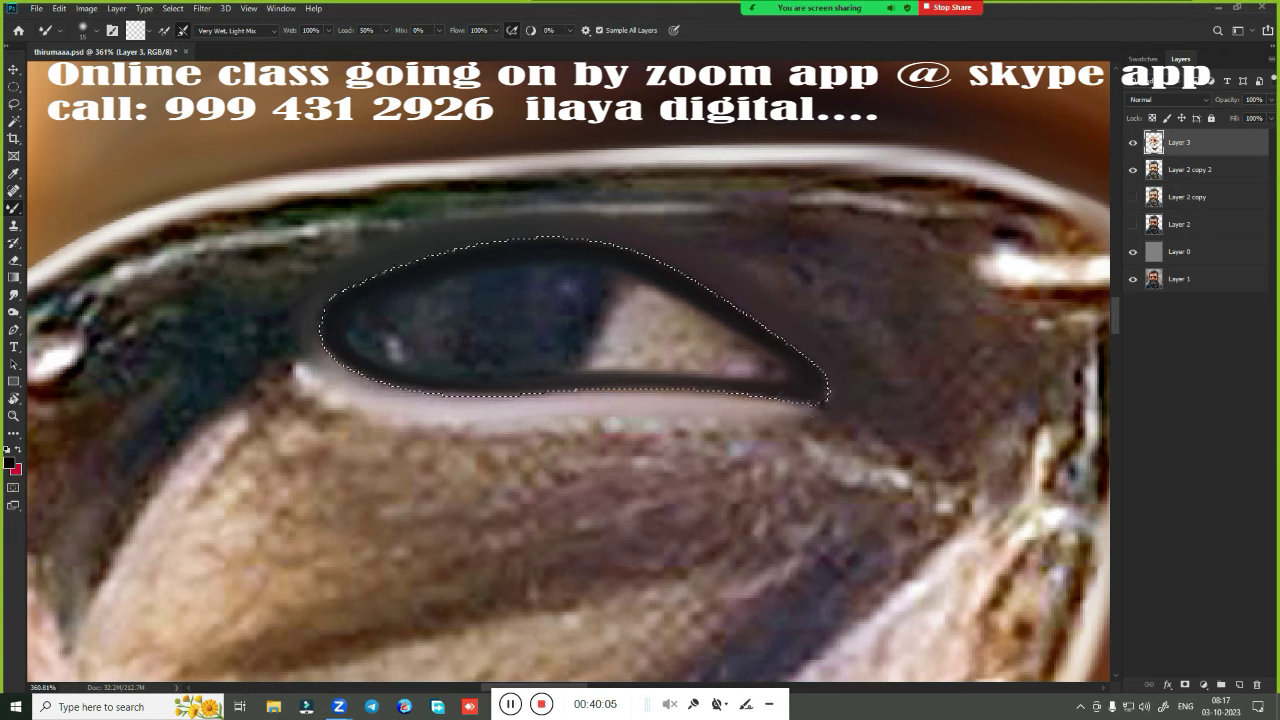
key(bracketleft)
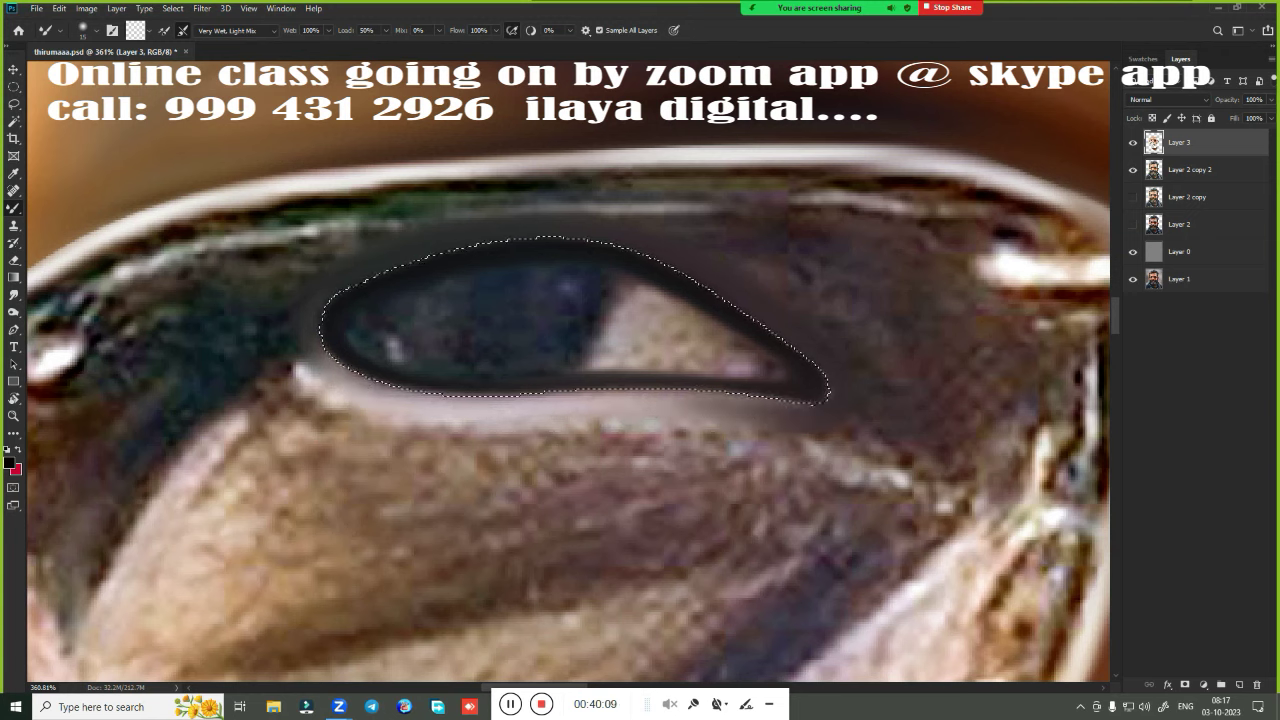
drag(565, 405, 785, 420)
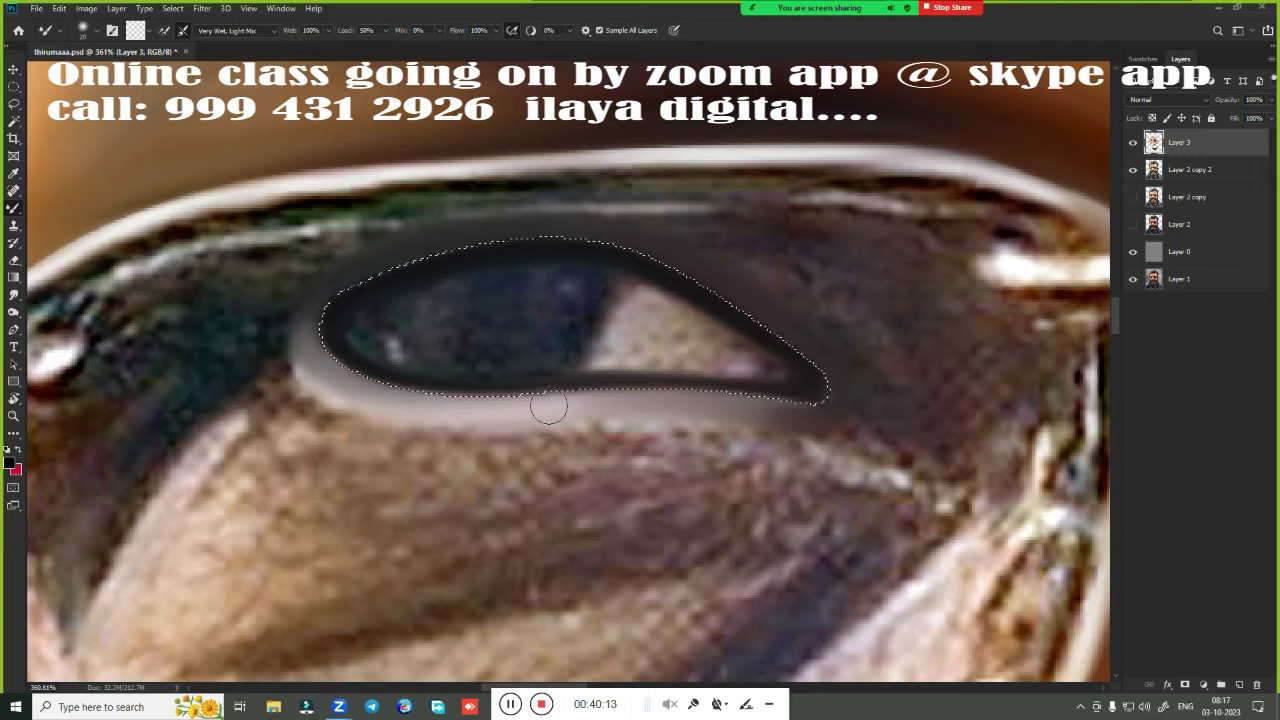
Check the whole face, then start a pen path at the eye's outer corner
key(ctrl+0)
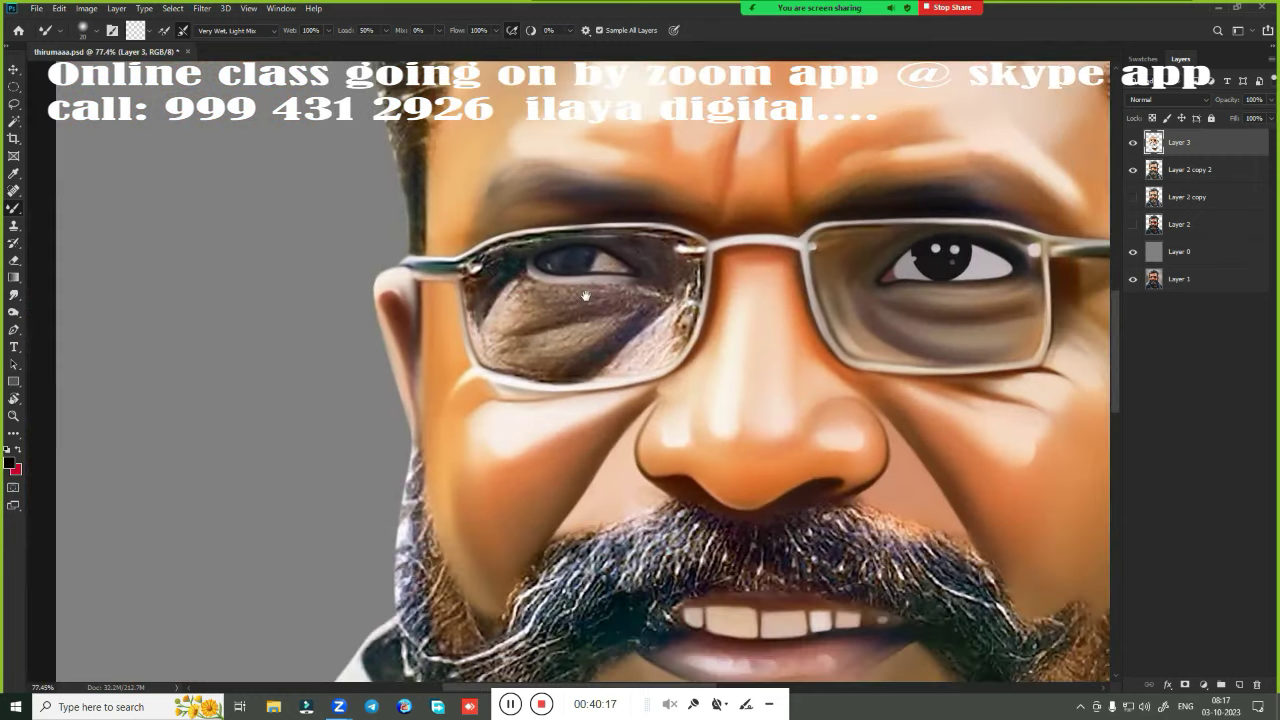
scroll(657, 425, up, 5)
scroll(657, 425, up, 3)
scroll(657, 425, up, 2)
key(p)
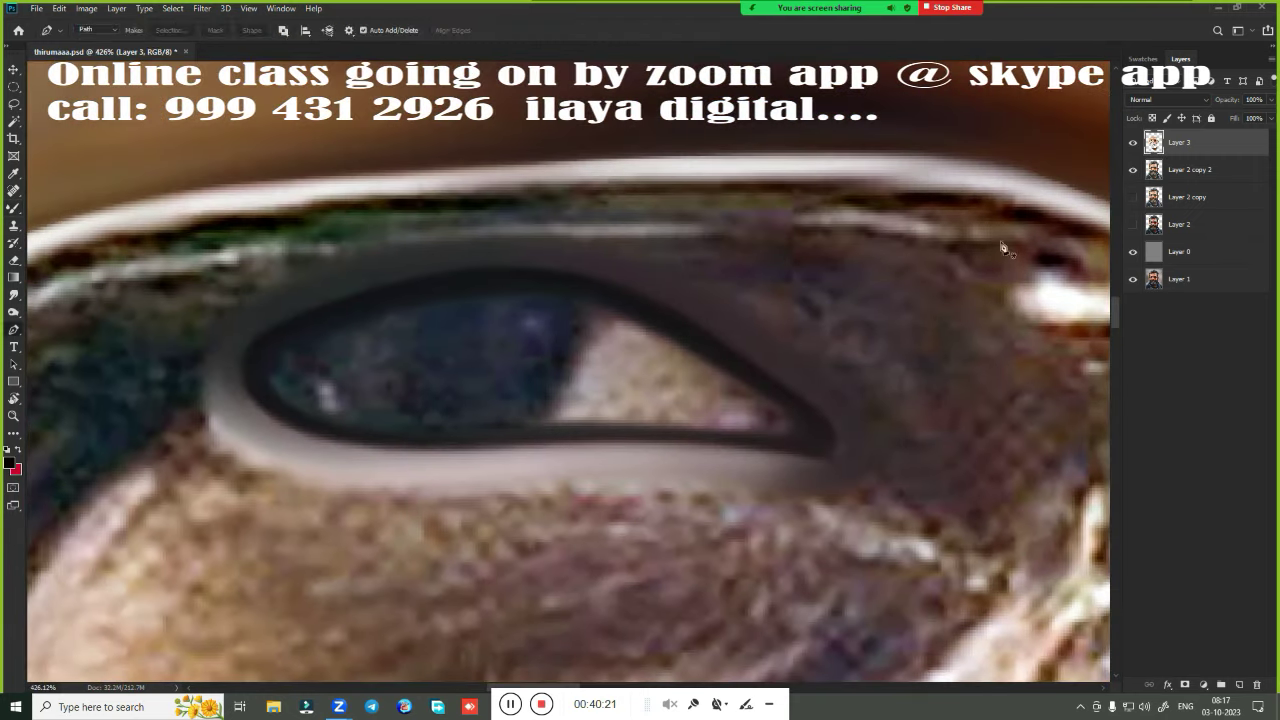
scroll(451, 380, down, 2)
scroll(500, 400, down, 3)
scroll(558, 421, down, 1)
scroll(558, 421, up, 2)
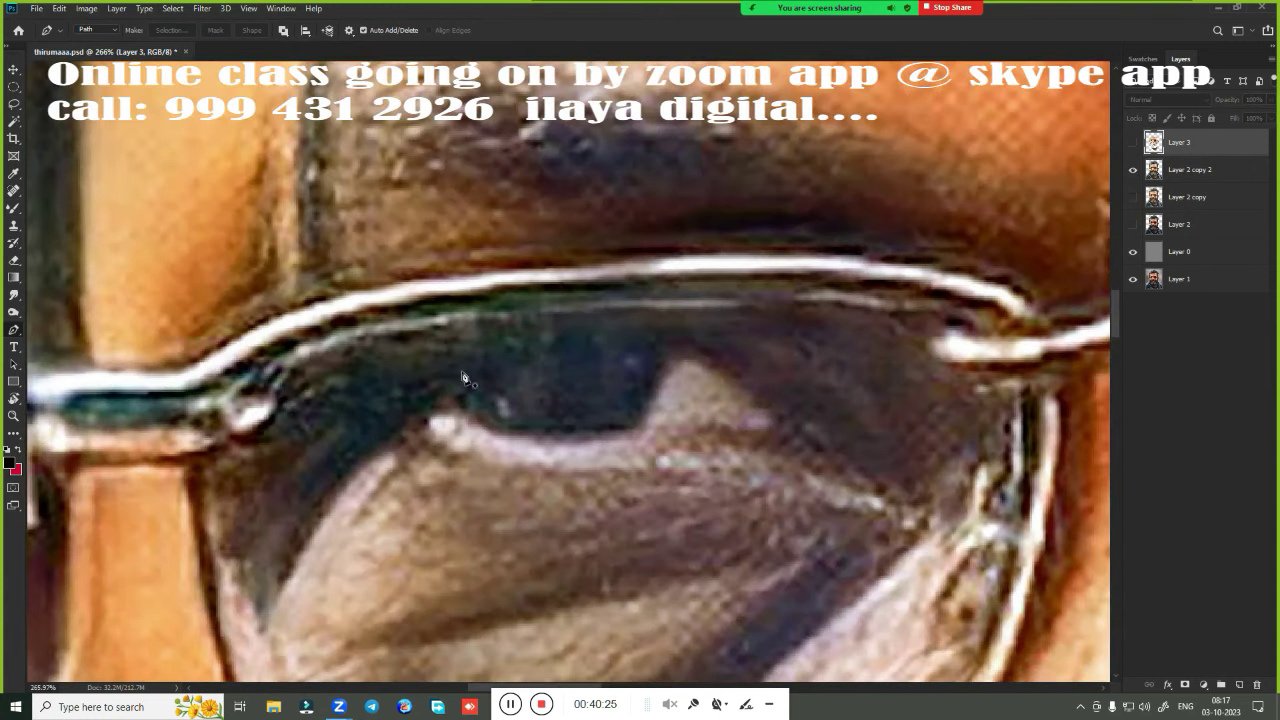
scroll(480, 400, up, 1)
scroll(700, 398, up, 1)
click(733, 384)
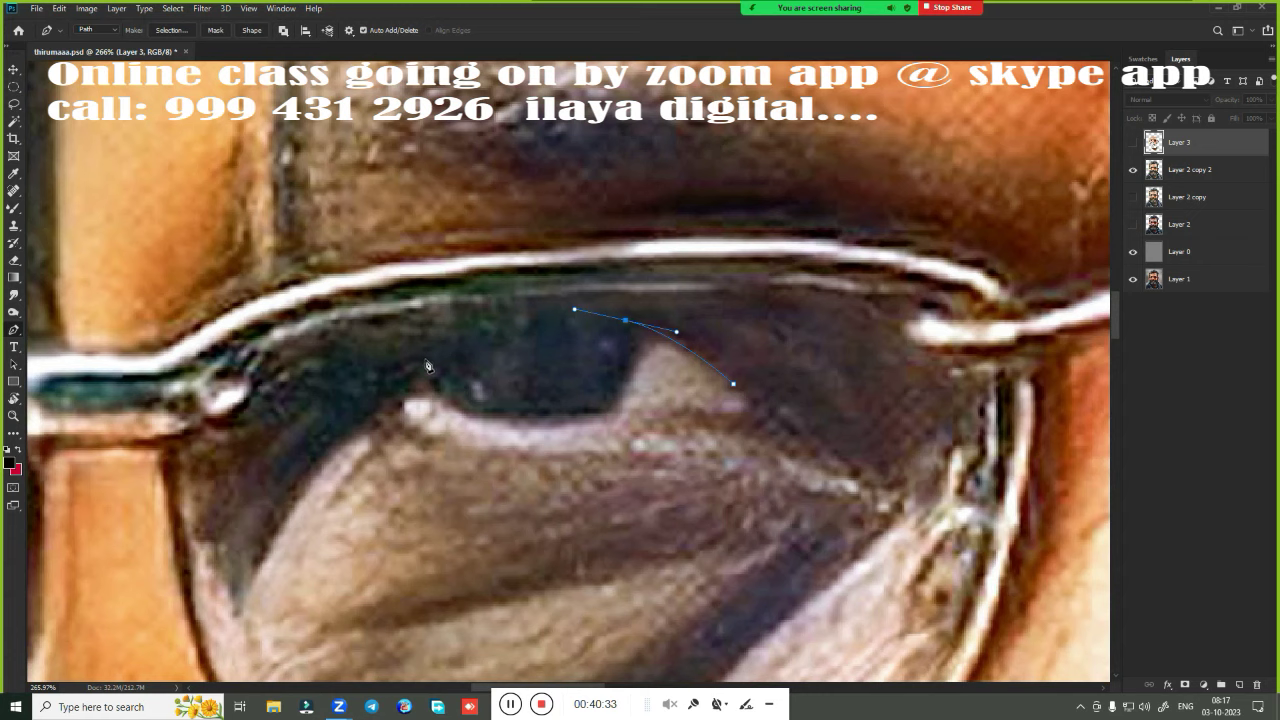
drag(413, 367, 364, 430)
Toggle Layer 3's visibility twice to compare the smoothed eye with the original
click(1133, 142)
click(1133, 142)
click(1133, 142)
click(1133, 142)
Trace a new path around the inner eye opening, just inside the dark lid line
click(742, 384)
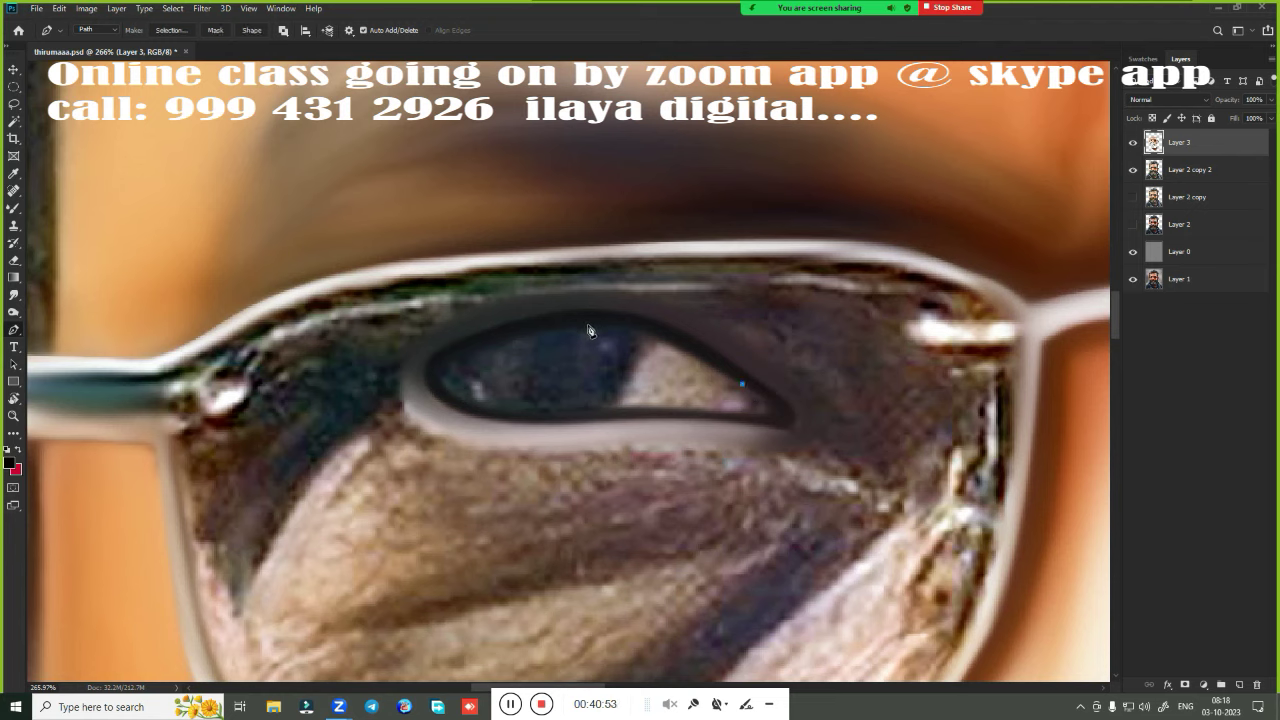
drag(586, 324, 503, 326)
mouse_move(435, 377)
mouse_down()
mouse_move(418, 430)
mouse_move(510, 416)
mouse_up()
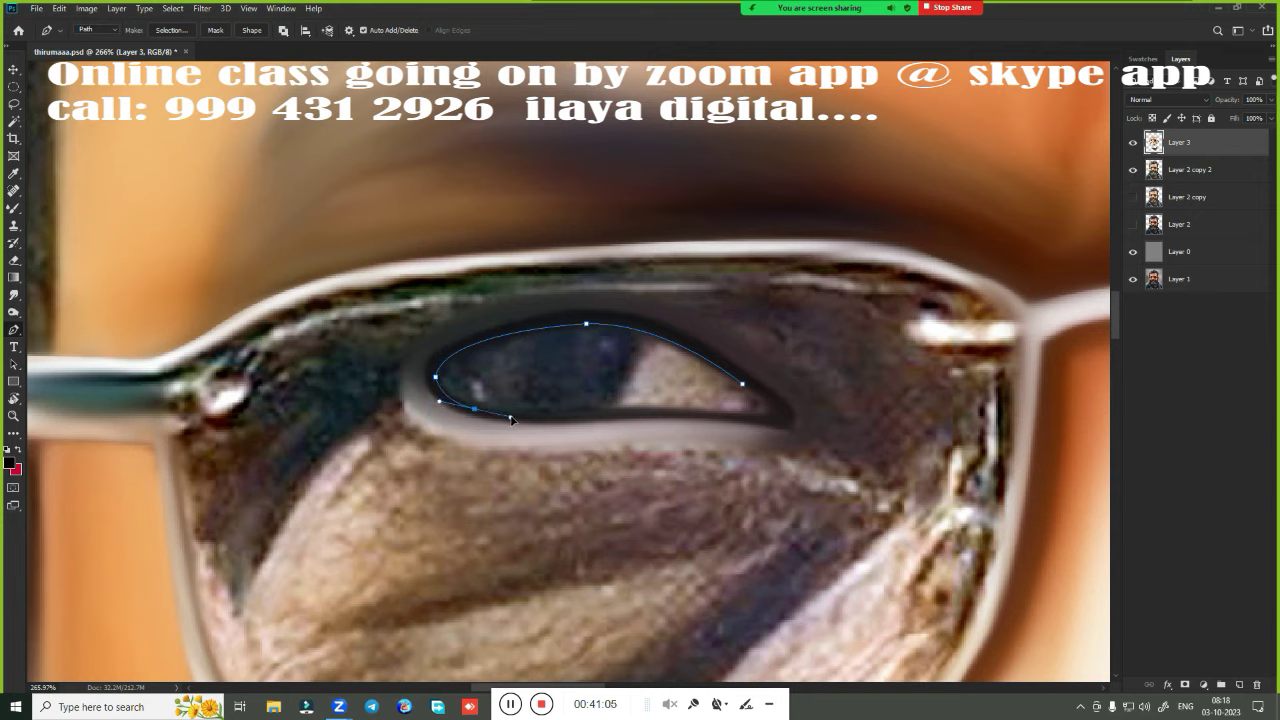
drag(616, 409, 643, 410)
Load the inner-eye path as a selection and paint the eye white light, clearing the pink spots
key(ctrl+Return)
scroll(800, 371, up, 2)
scroll(851, 277, up, 2)
key(b)
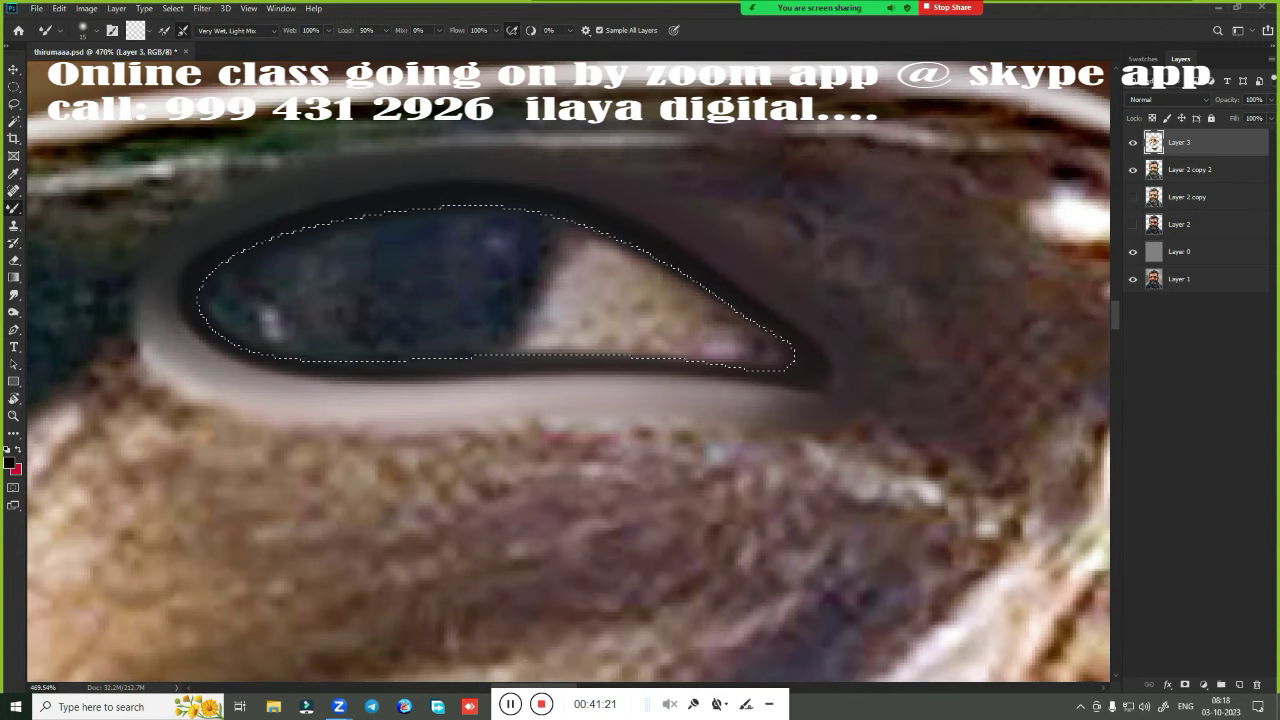
mouse_move(290, 340)
mouse_down()
mouse_move(257, 349)
mouse_move(267, 282)
mouse_move(232, 296)
mouse_up()
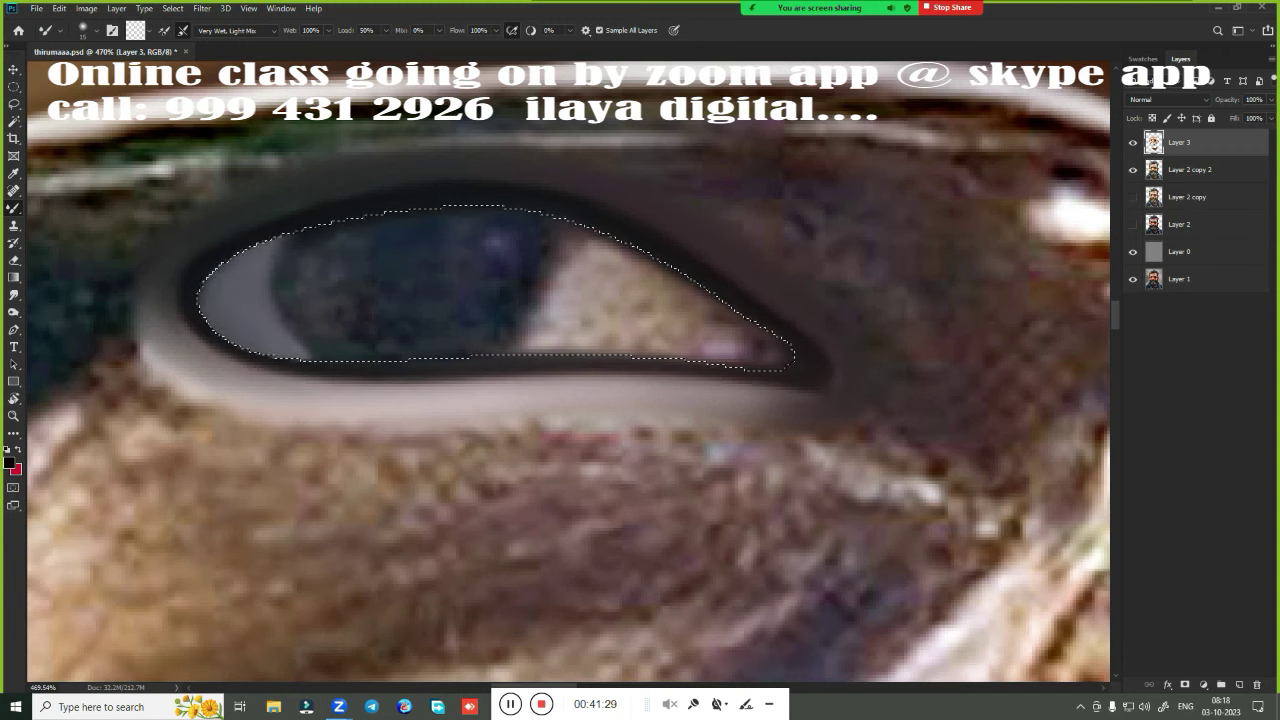
mouse_move(518, 340)
mouse_down()
mouse_move(555, 240)
mouse_move(600, 240)
mouse_move(675, 315)
mouse_move(785, 362)
mouse_up()
drag(570, 290, 640, 345)
drag(710, 320, 785, 360)
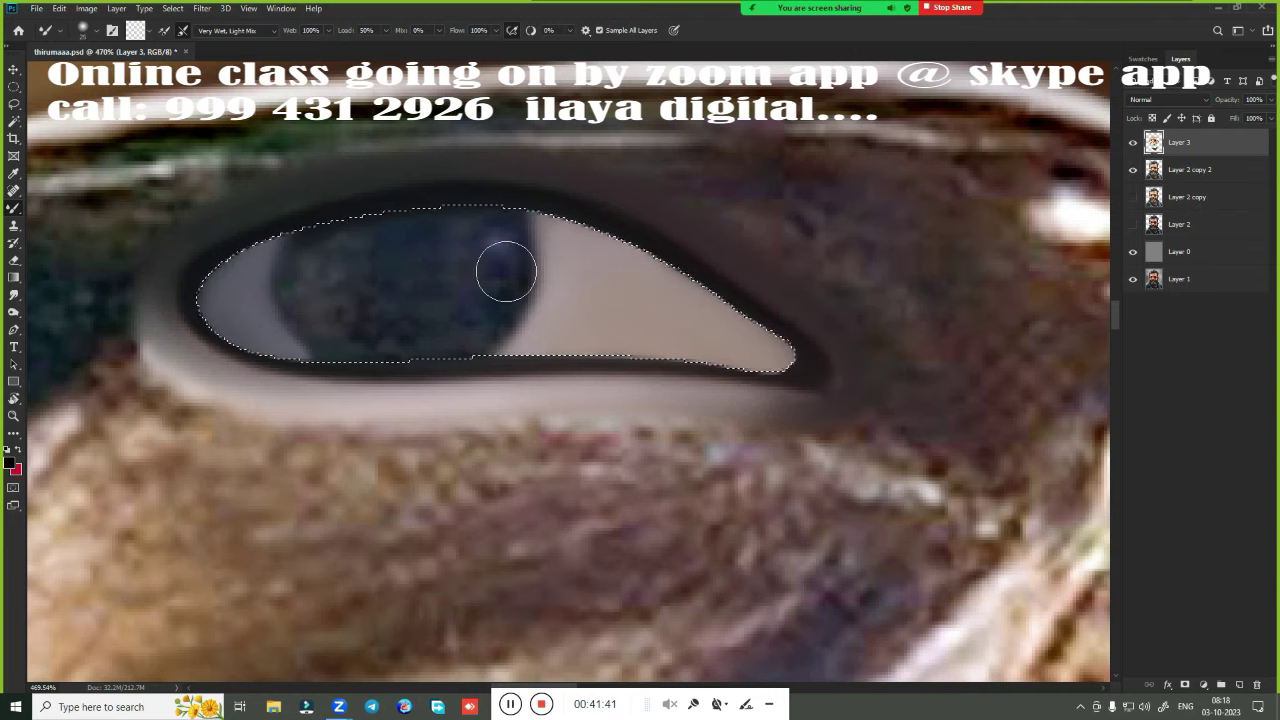
Blend the inner lid edges and darken the eye white's lower-left corner
mouse_move(371, 214)
mouse_down()
mouse_move(523, 209)
mouse_move(693, 280)
mouse_up()
mouse_move(789, 371)
mouse_down()
mouse_move(457, 366)
mouse_move(191, 303)
mouse_move(240, 362)
mouse_up()
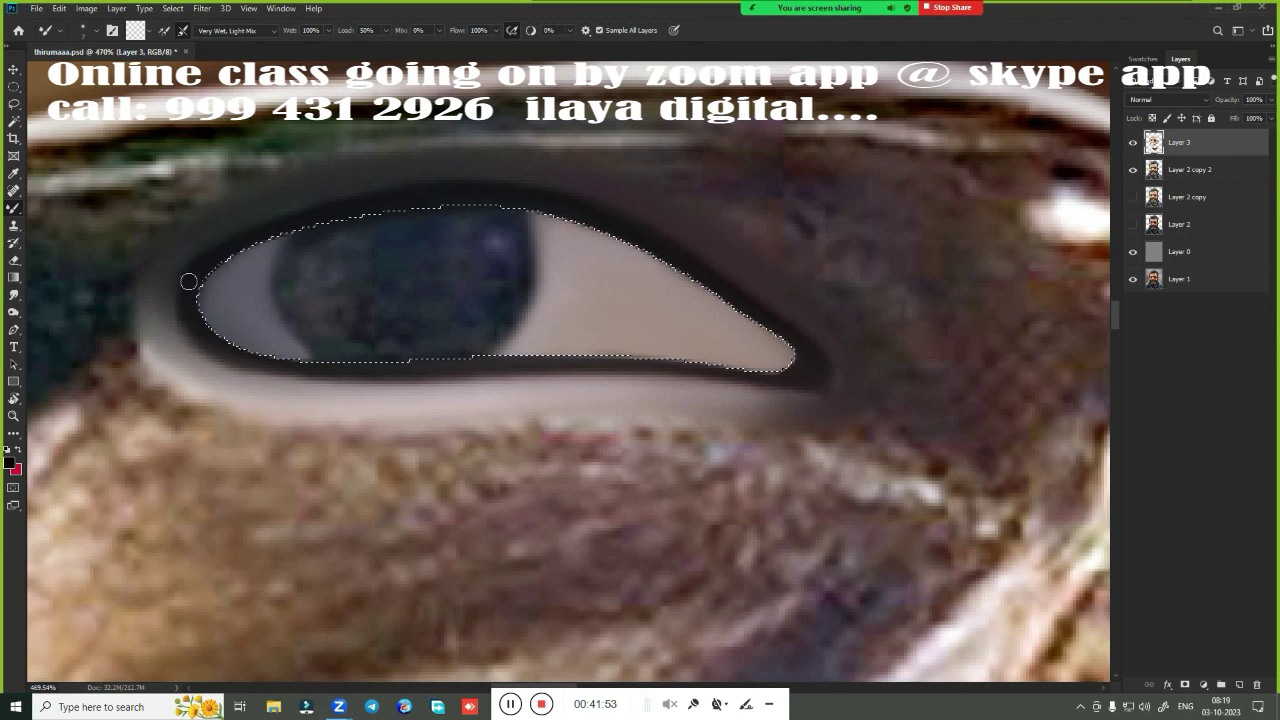
drag(189, 277, 195, 340)
scroll(686, 325, down, 1)
scroll(686, 325, down, 3)
drag(1080, 340, 780, 312)
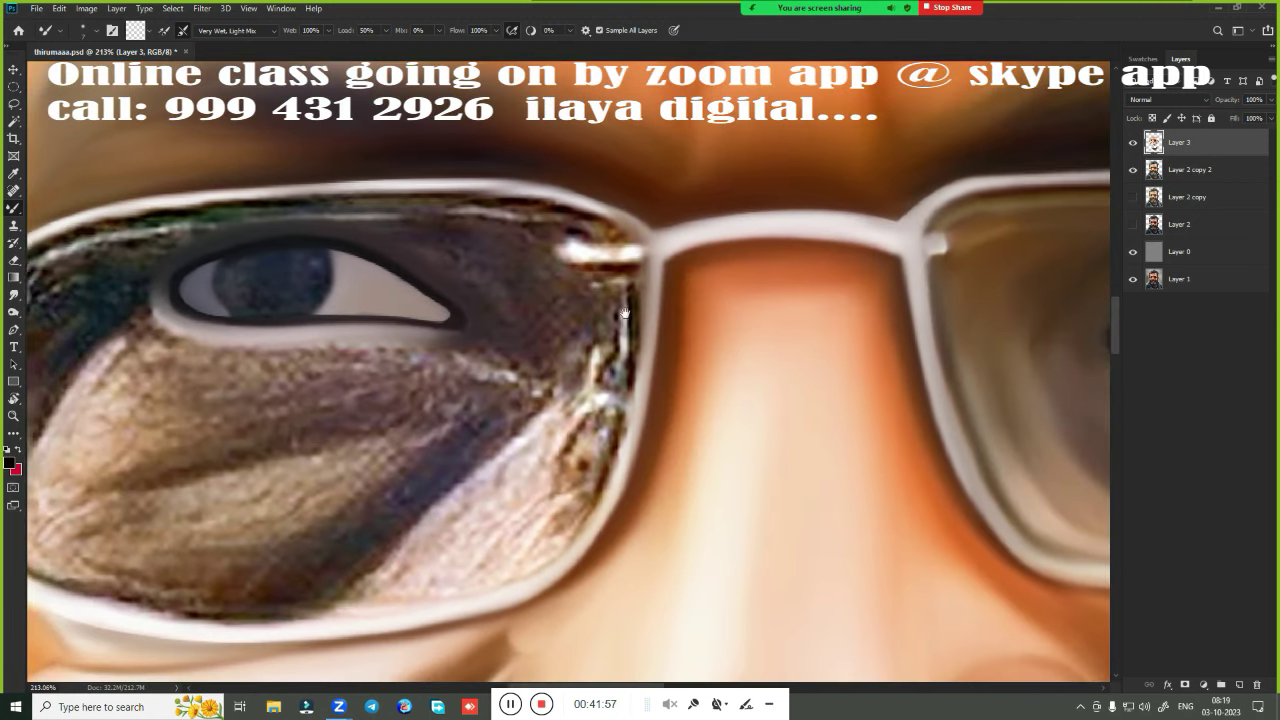
drag(1108, 310, 778, 316)
Copy the lassoed pink eye corner to a new layer and move it onto the left eye
key(l)
scroll(866, 288, up, 3)
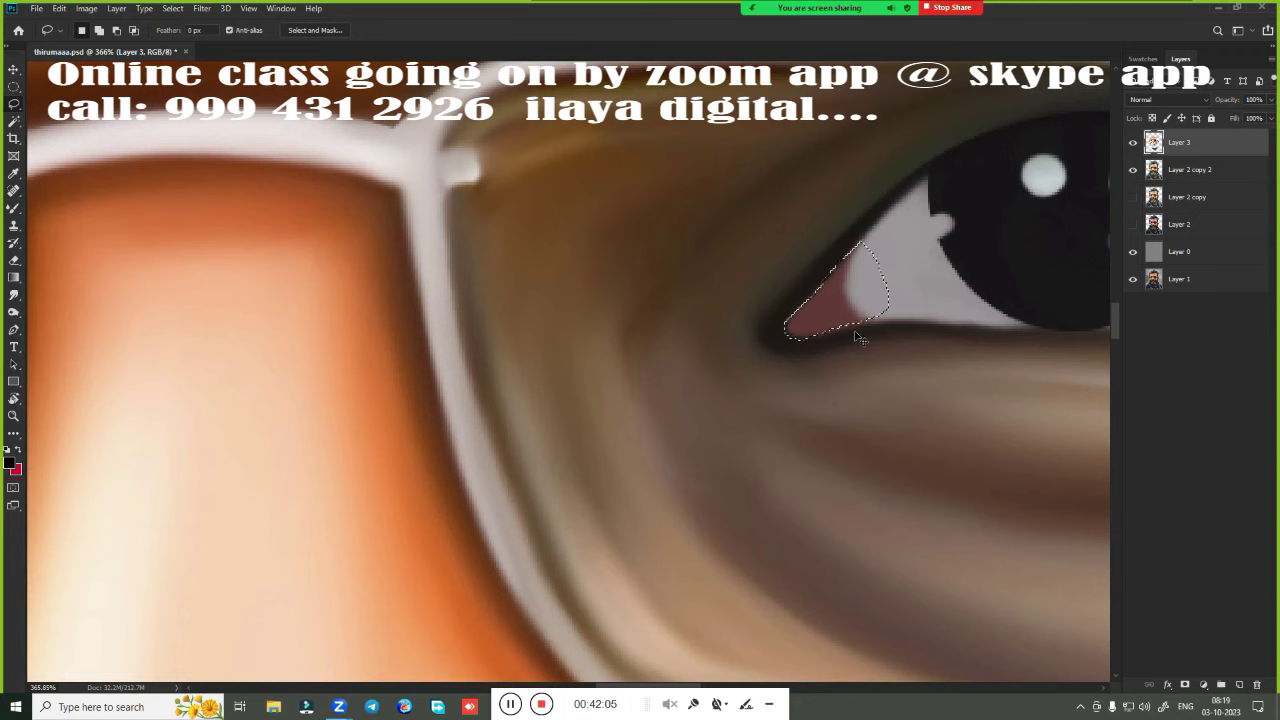
key(ctrl+j)
scroll(804, 354, down, 3)
drag(725, 406, 820, 381)
key(v)
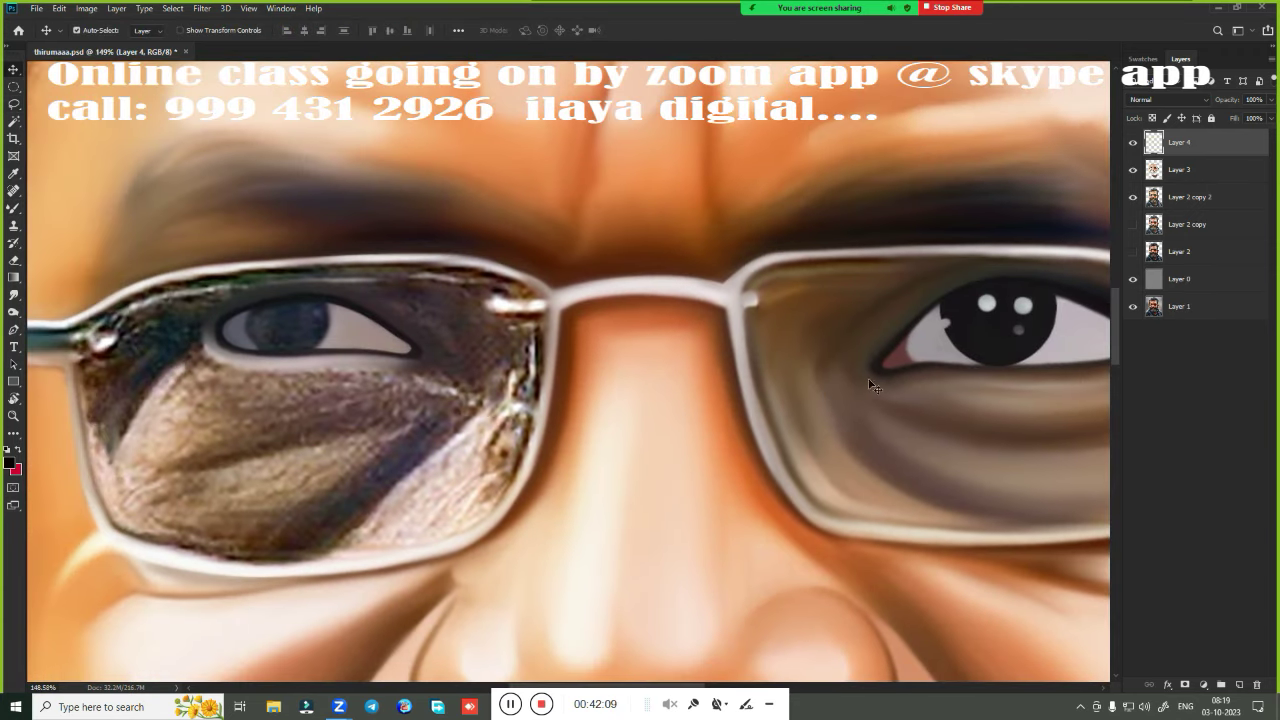
scroll(420, 332, up, 3)
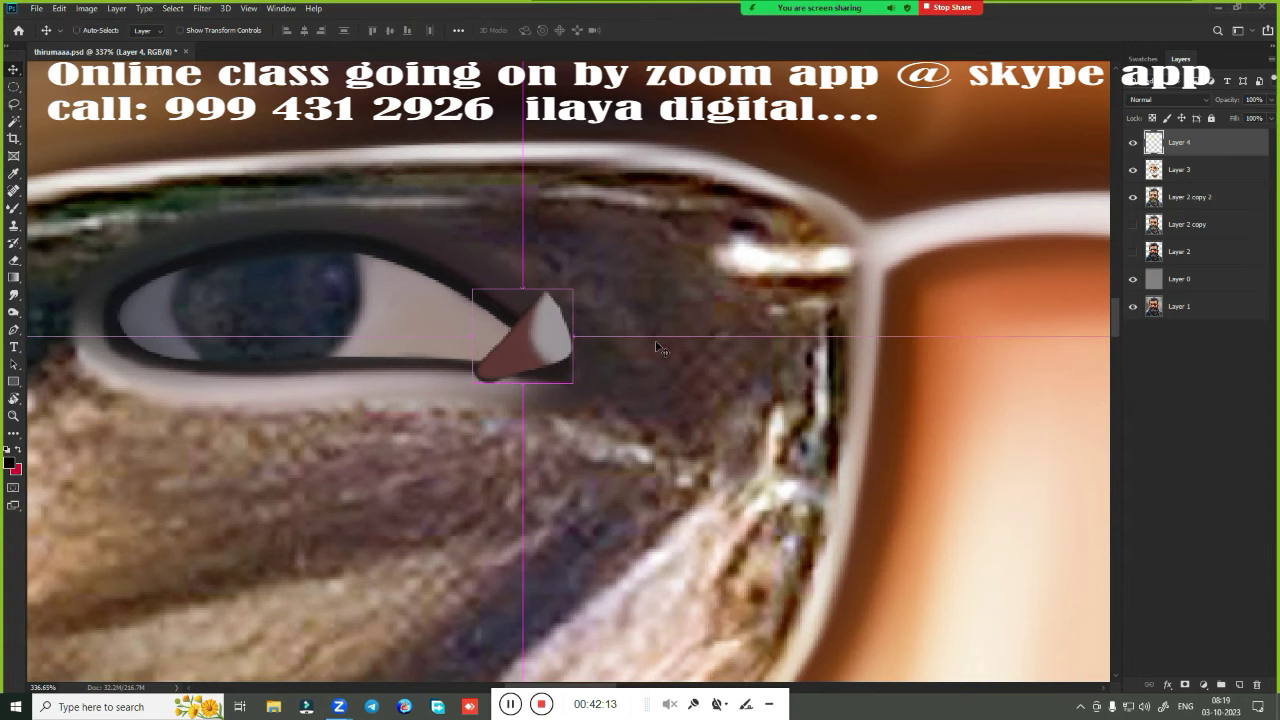
Flip the corner piece horizontally, rotate it, and settle it into the left eye's inner corner
key(ctrl+t)
right_click(535, 366)
click(596, 526)
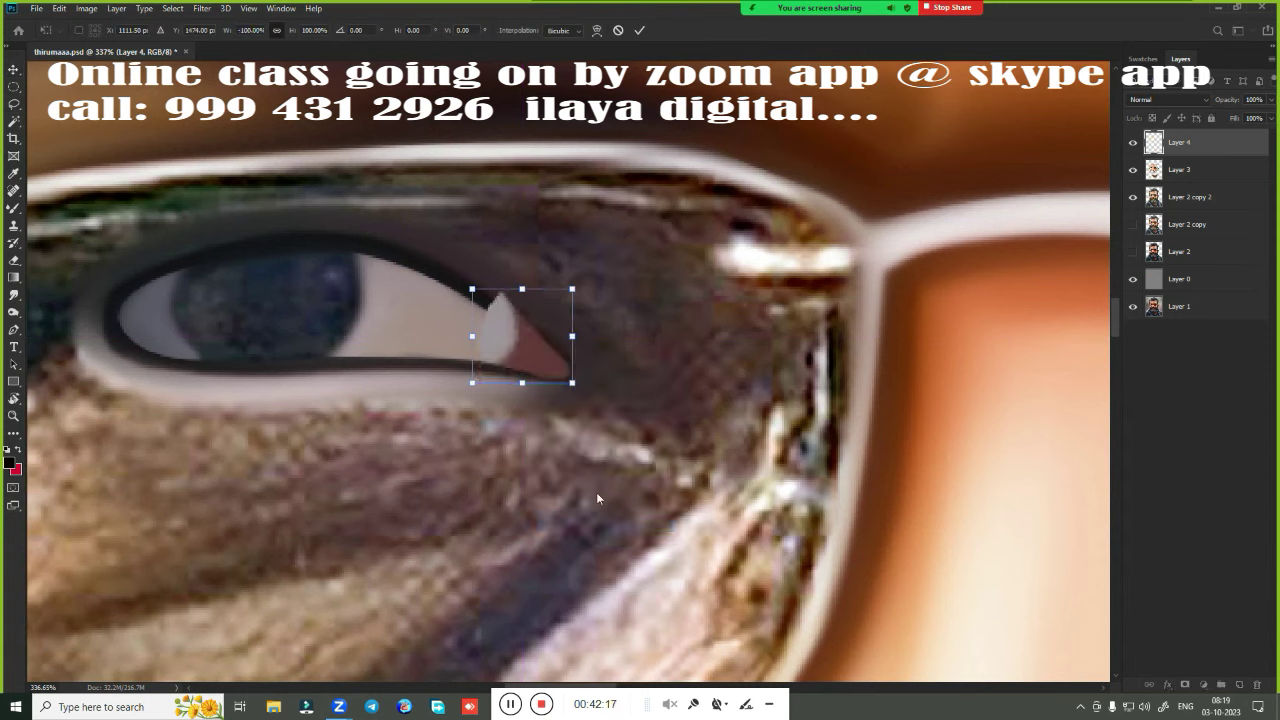
drag(520, 345, 471, 333)
mouse_move(575, 280)
mouse_down()
mouse_move(531, 258)
mouse_move(550, 250)
mouse_up()
drag(512, 298, 526, 302)
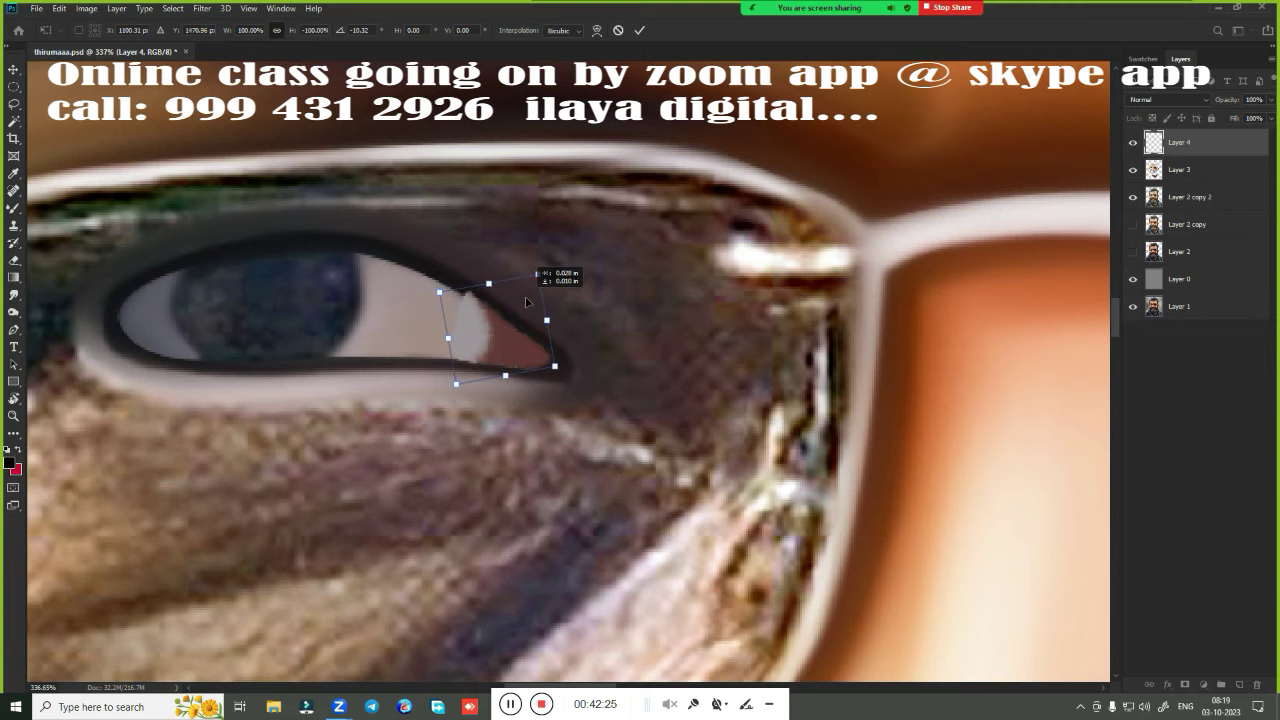
key(Right)
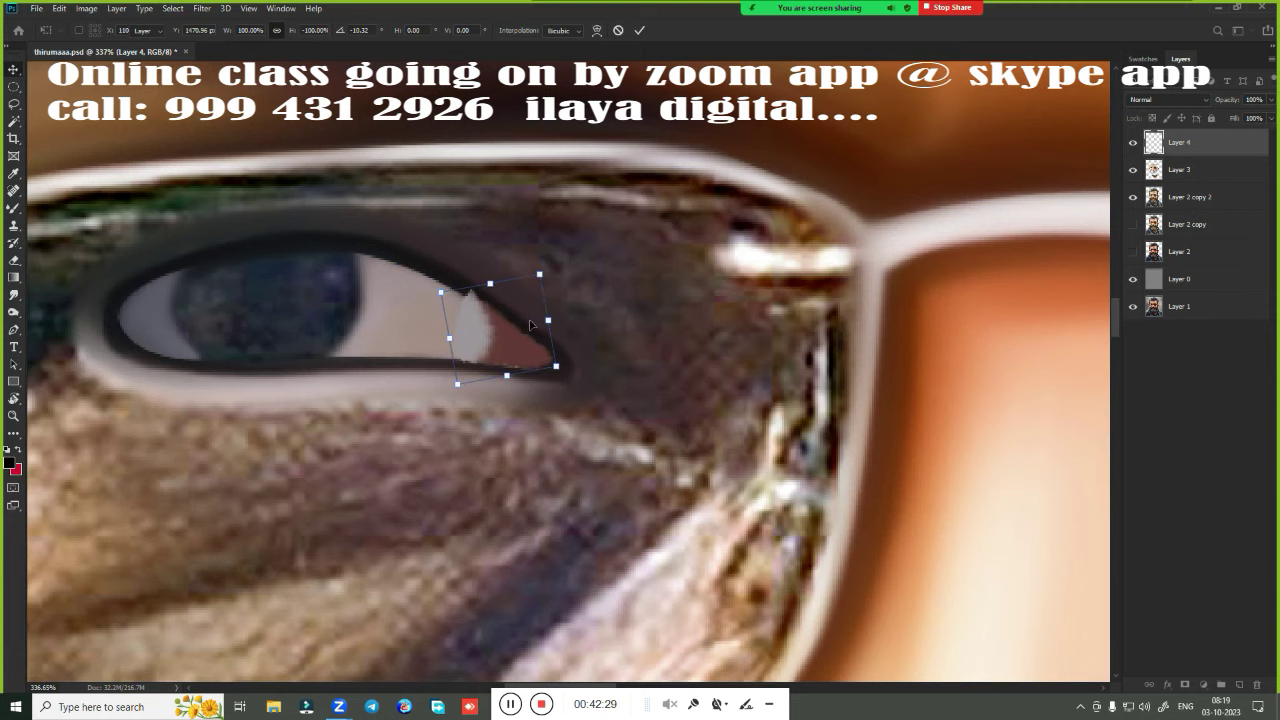
key(Return)
Paint over the white streak in the pink corner and blend it smooth
key(b)
scroll(520, 379, up, 2)
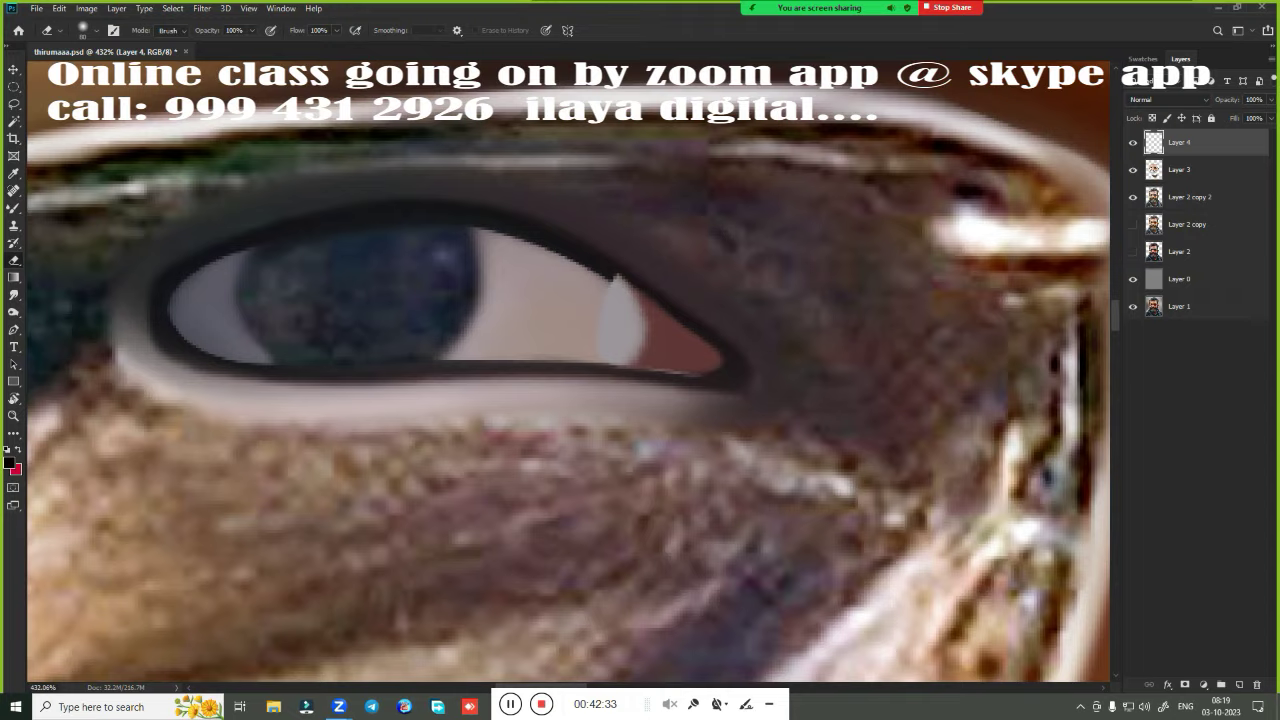
drag(600, 334, 645, 285)
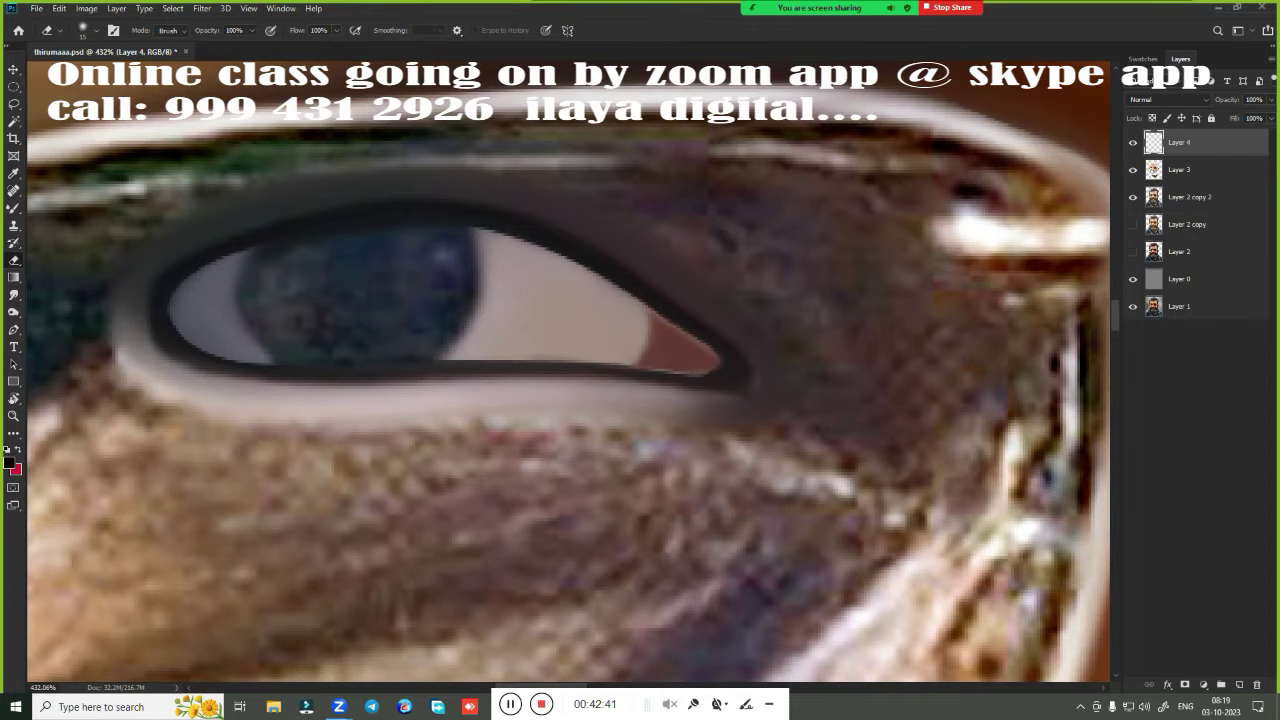
scroll(680, 423, up, 2)
scroll(658, 420, down, 1)
scroll(658, 420, down, 2)
key(shift+b)
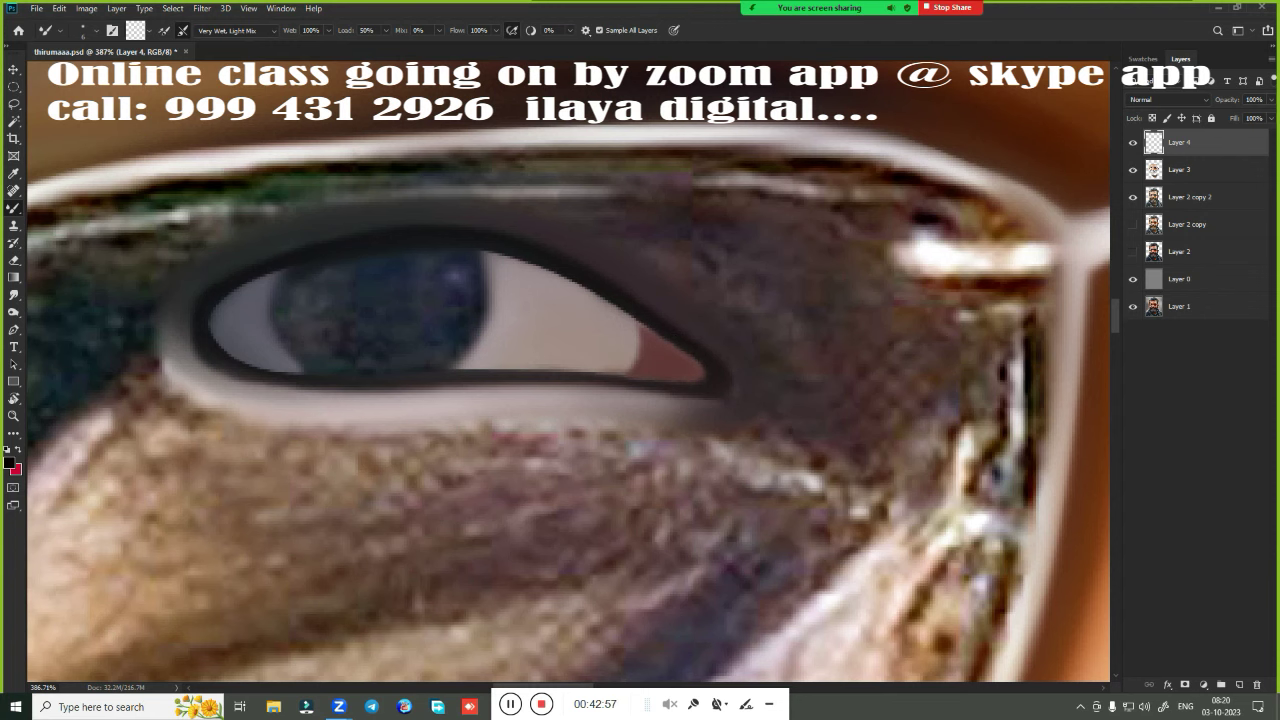
scroll(532, 343, down, 10)
scroll(868, 335, up, 5)
Merge Layer 3 into Layer 4 and lasso the upper half of the right pupil
key(l)
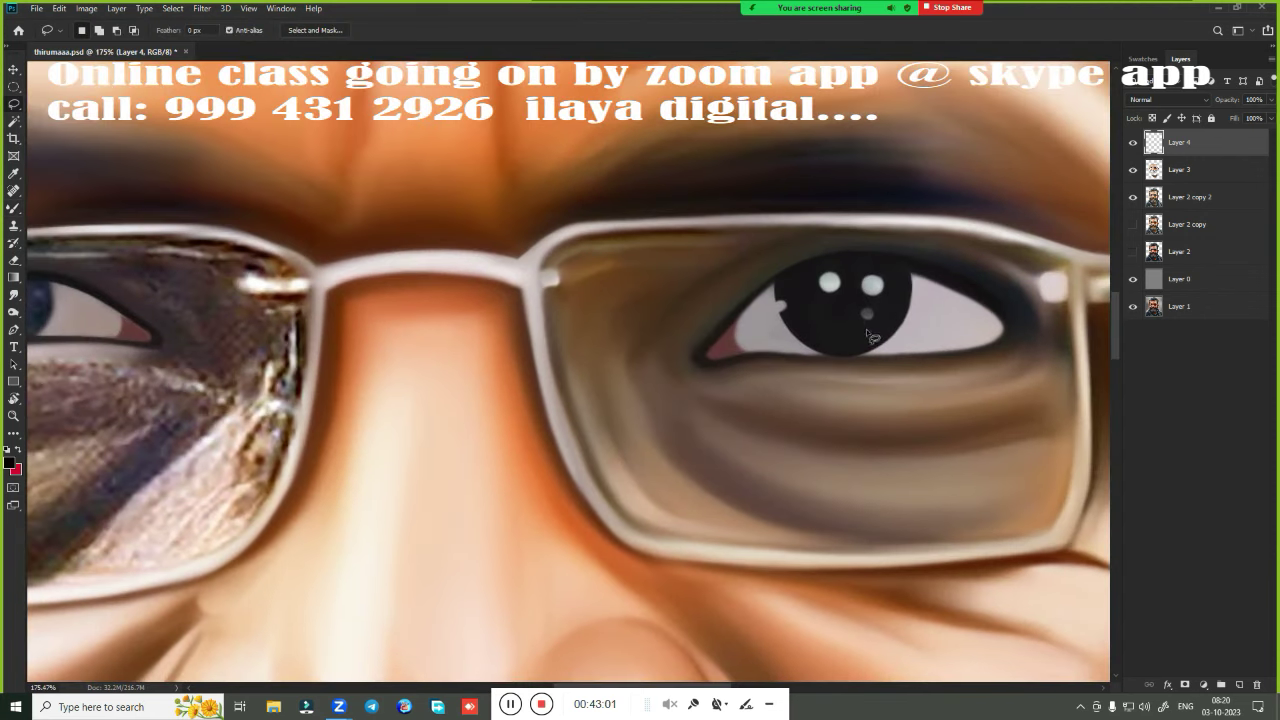
shift+click(1204, 172)
key(ctrl+e)
drag(852, 338, 898, 305)
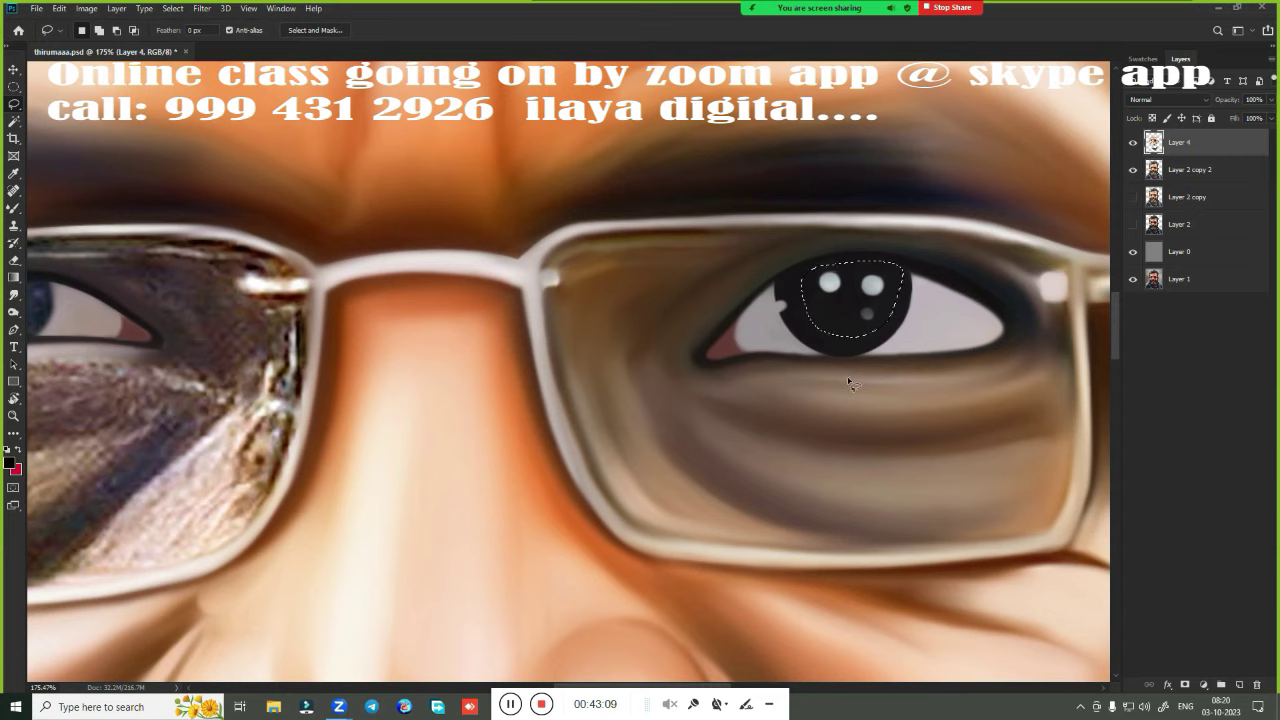
Copy the selected pupil to a new layer and move it over the left eye
key(ctrl+j)
key(v)
drag(850, 300, 140, 300)
mouse_move(192, 375)
mouse_down()
mouse_move(852, 375)
mouse_move(551, 372)
mouse_up()
scroll(852, 375, up, 5)
Scale the pupil copy to about 83% to fit the eye, then hide Layers 5 and 4
key(ctrl+t)
drag(421, 216, 457, 240)
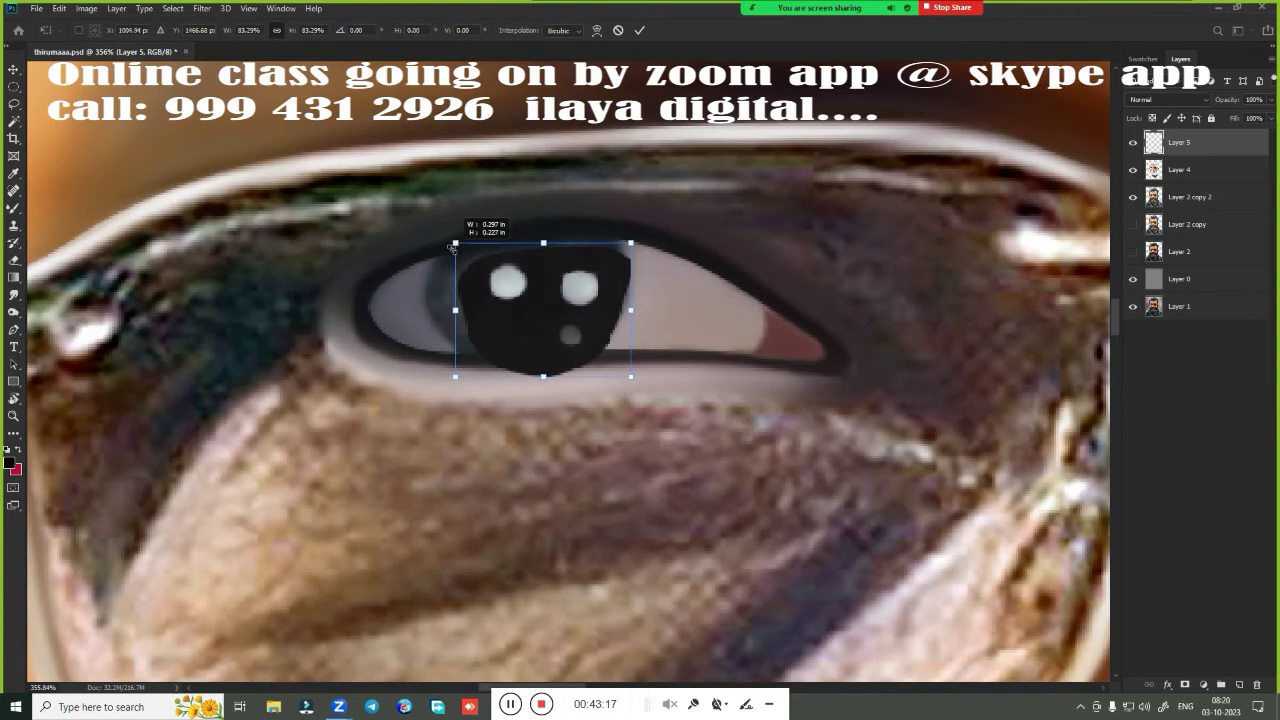
drag(538, 274, 519, 265)
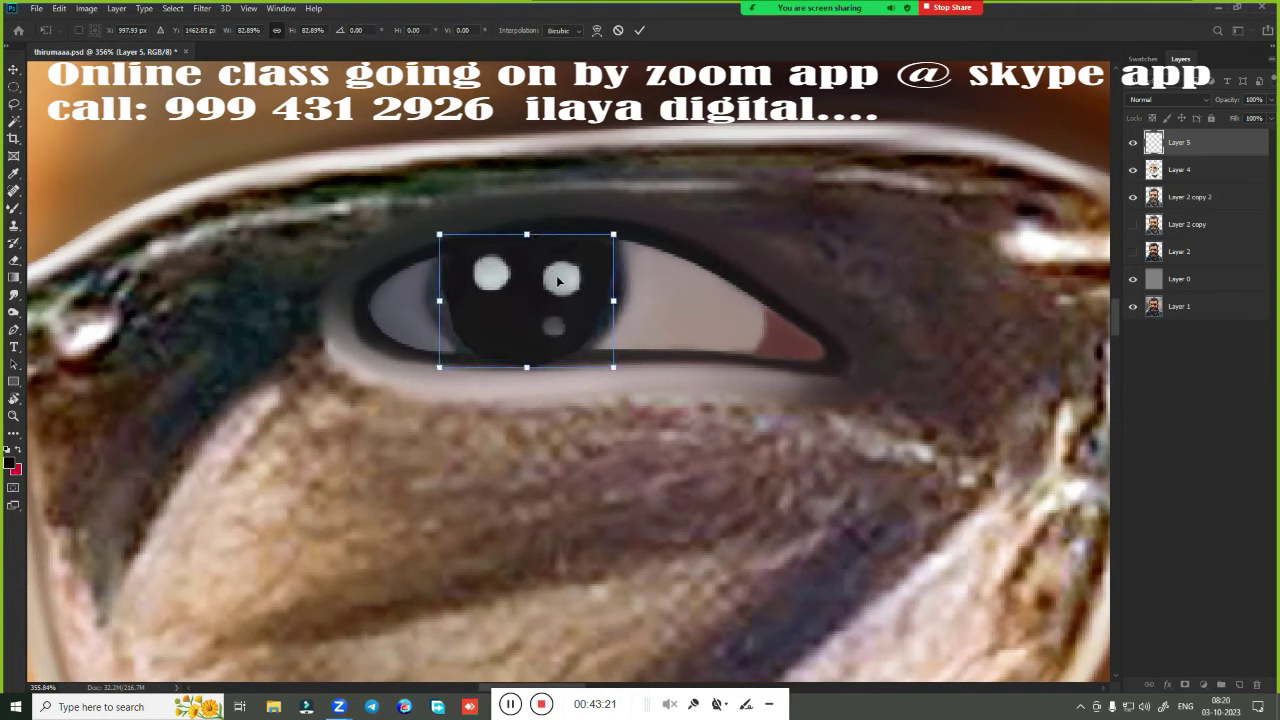
key(Return)
key(e)
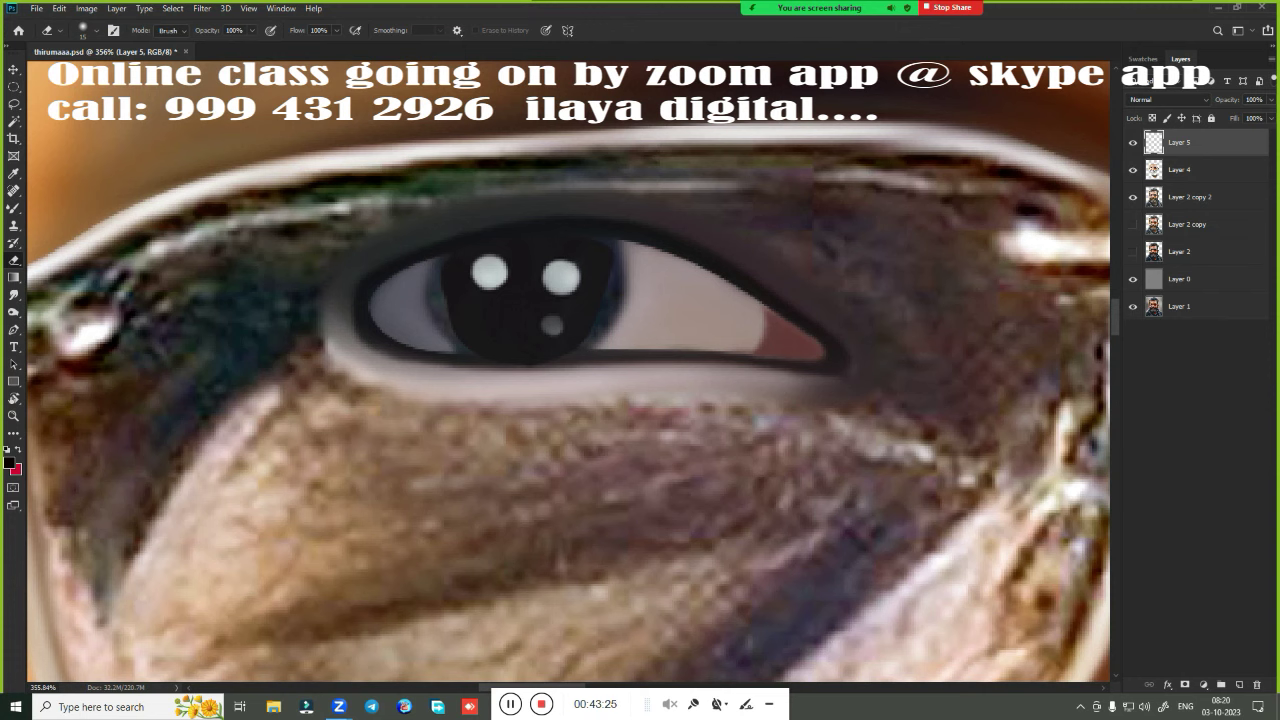
drag(1134, 170, 1134, 142)
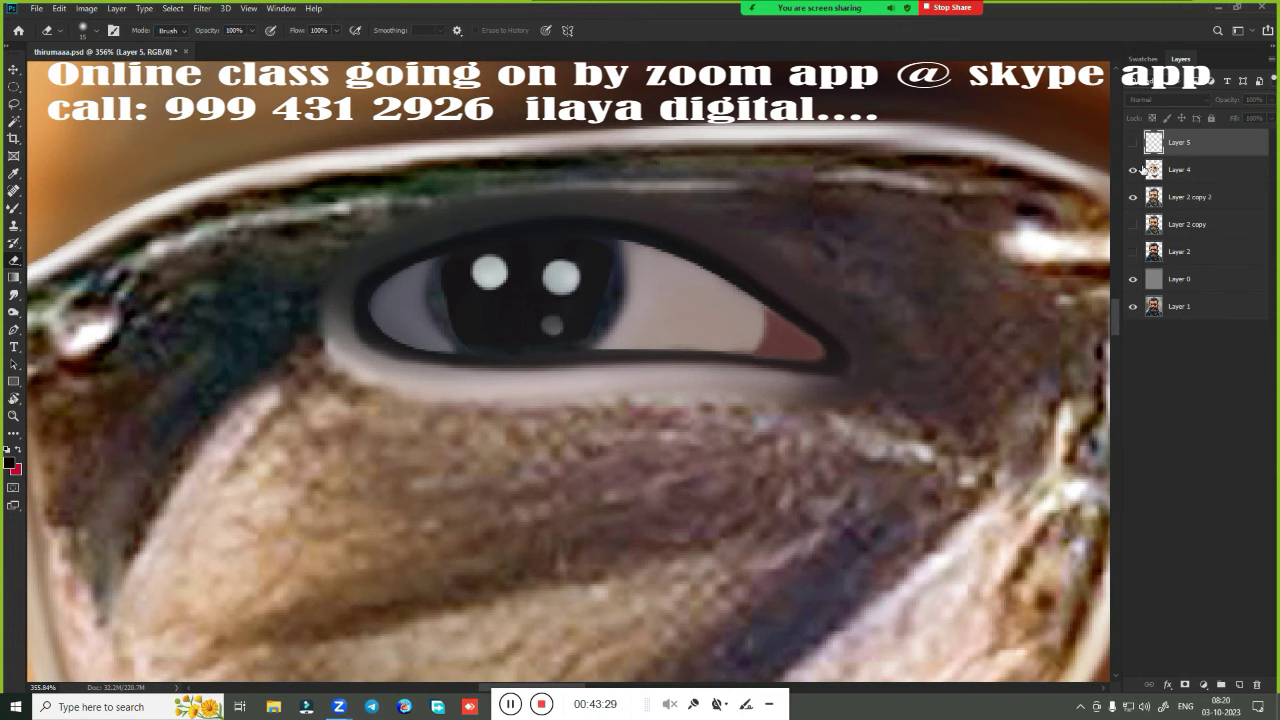
Draw an elliptical selection around the left eye's iris
key(m)
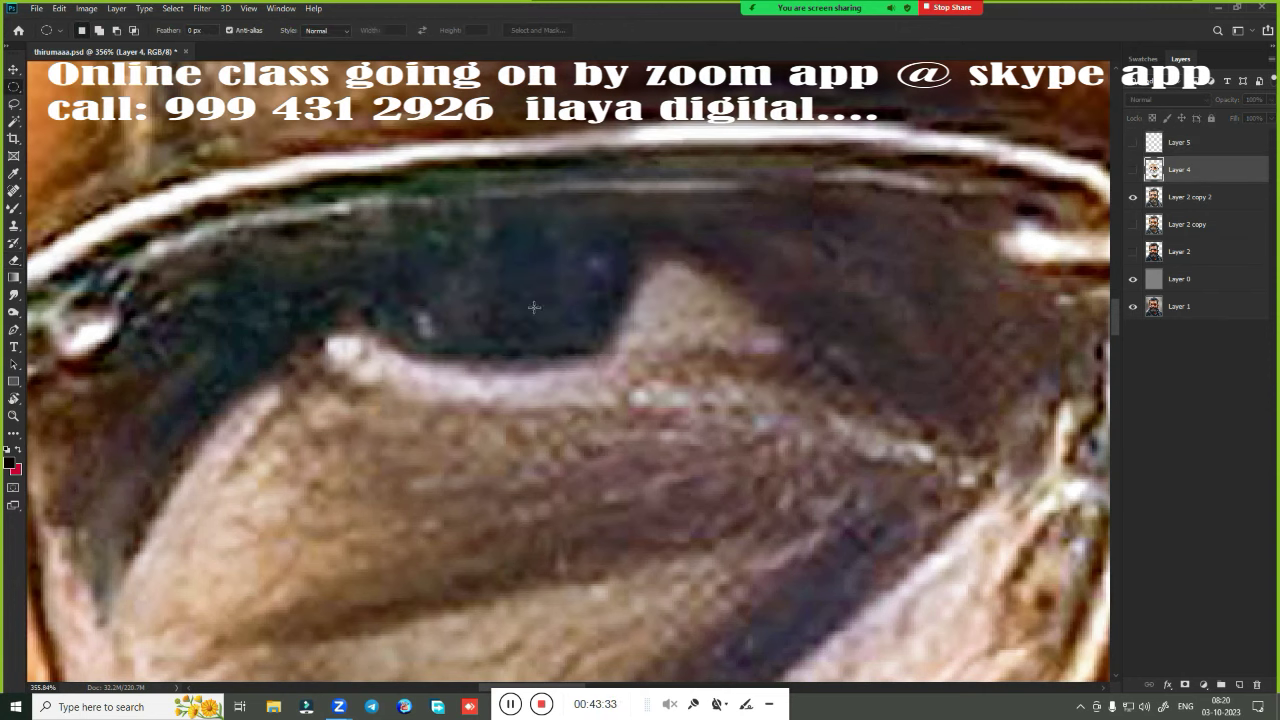
scroll(534, 307, down, 3)
drag(537, 317, 598, 380)
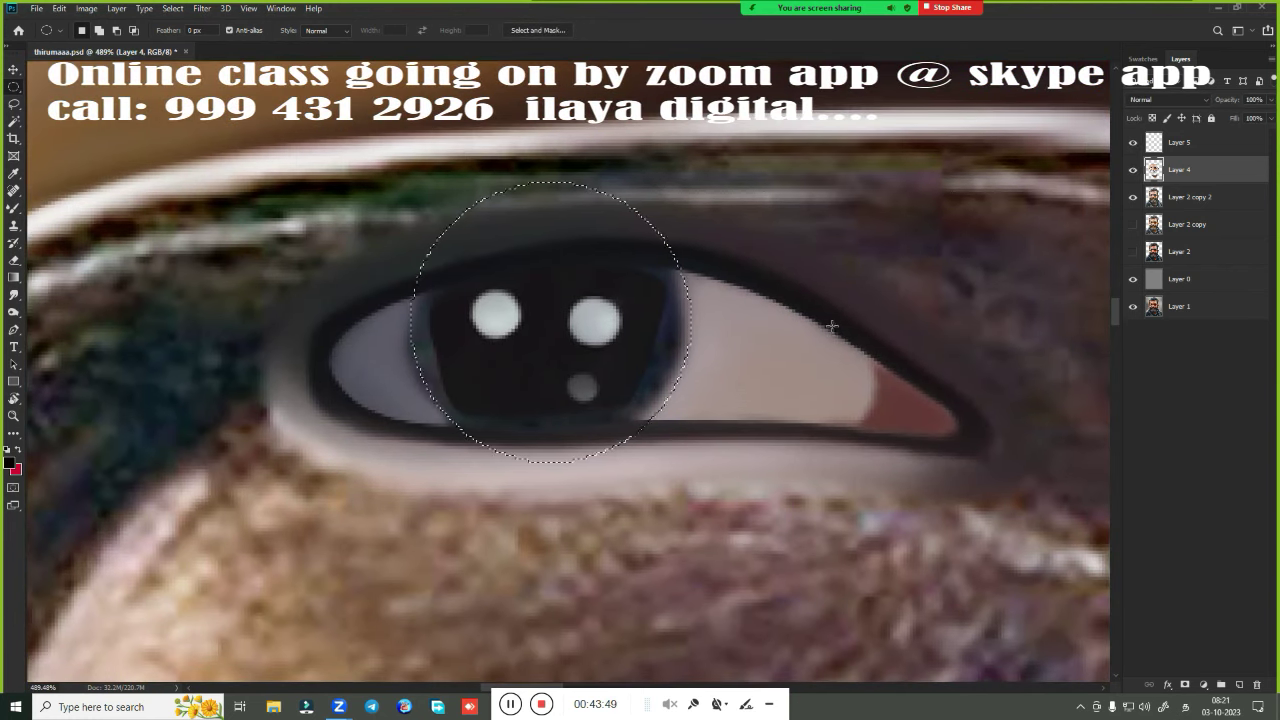
key(r)
key(Escape)
key(r)
key(Escape)
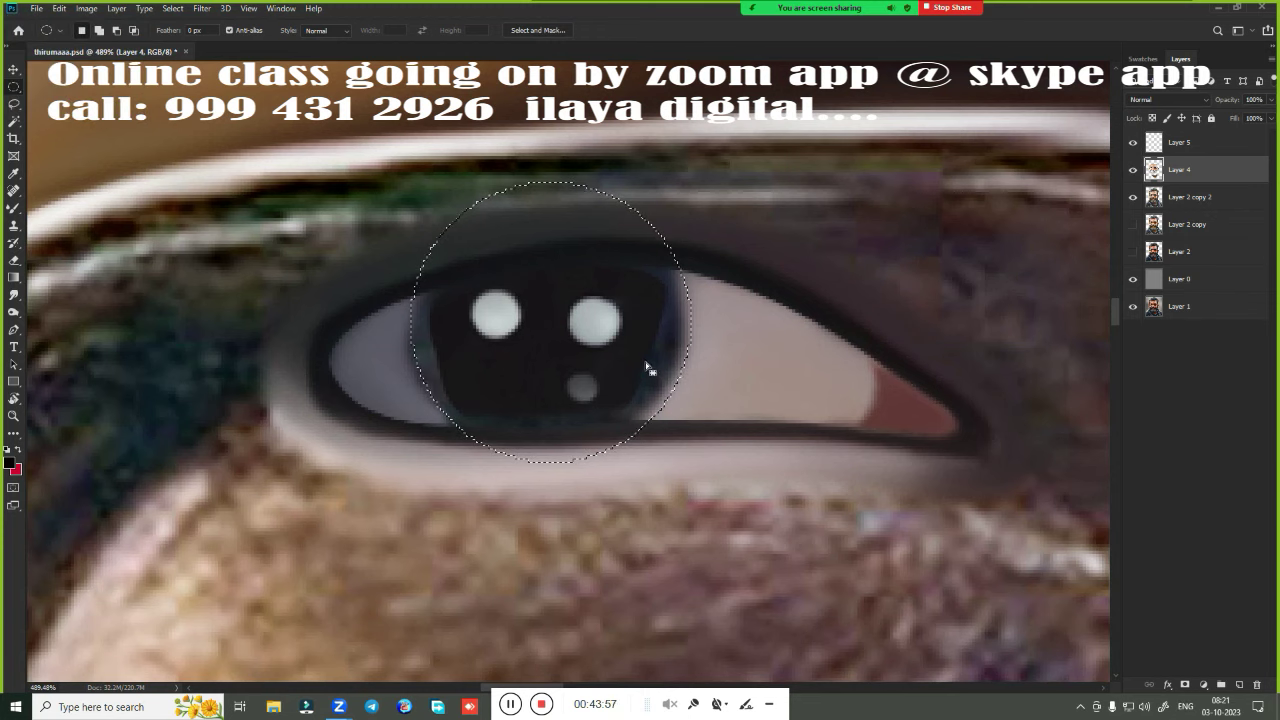
Smudge the iris edges at 80% strength to darken and round the pupil
key(r)
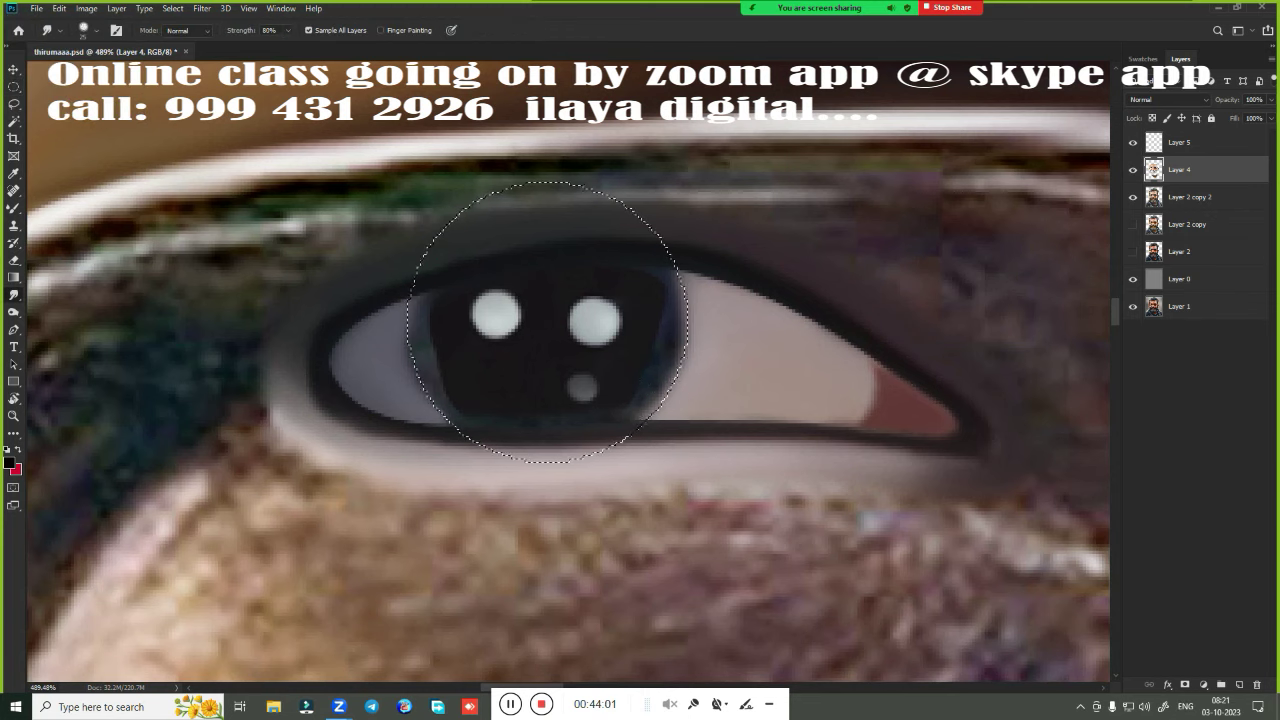
drag(655, 415, 680, 290)
drag(423, 302, 423, 345)
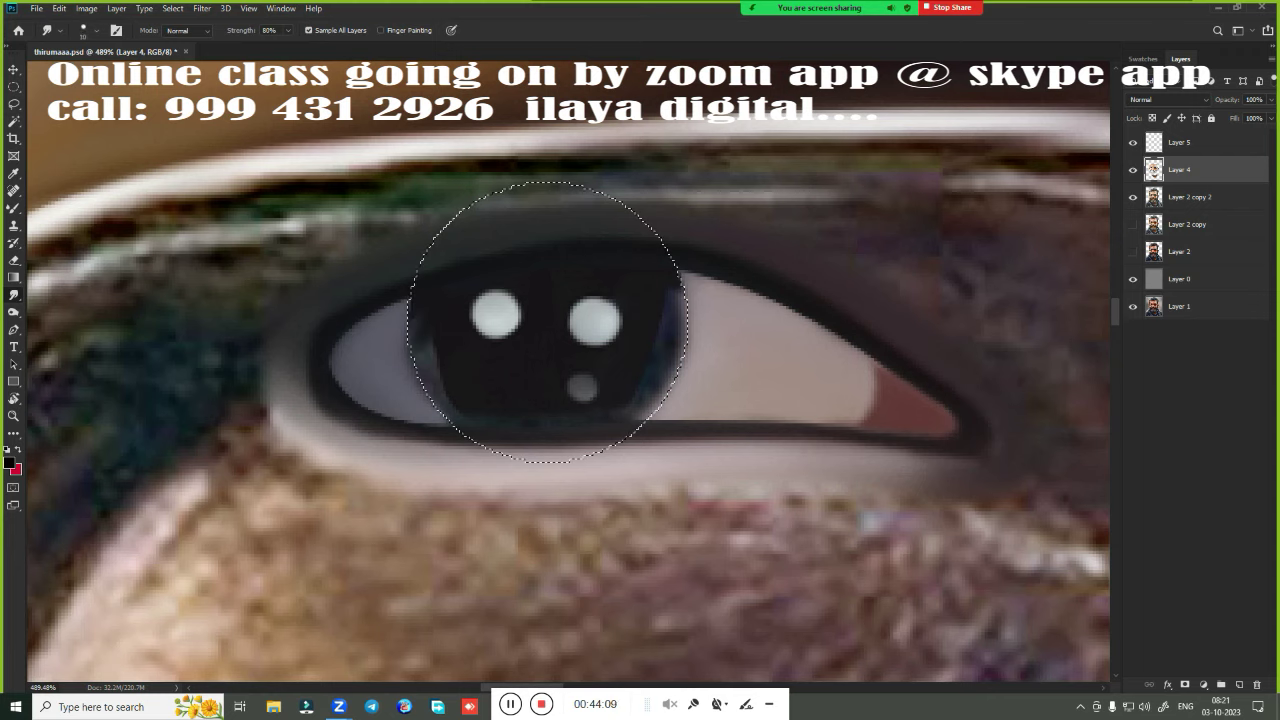
drag(430, 395, 465, 400)
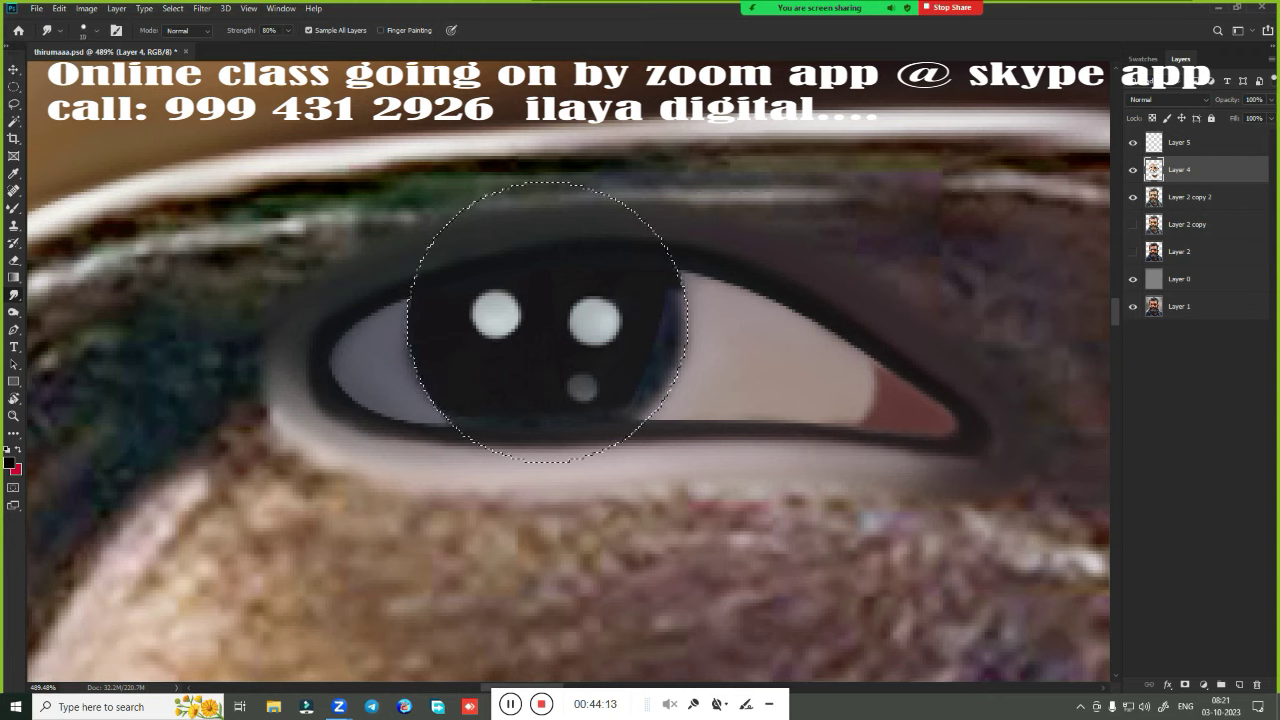
drag(680, 330, 650, 420)
drag(660, 320, 650, 420)
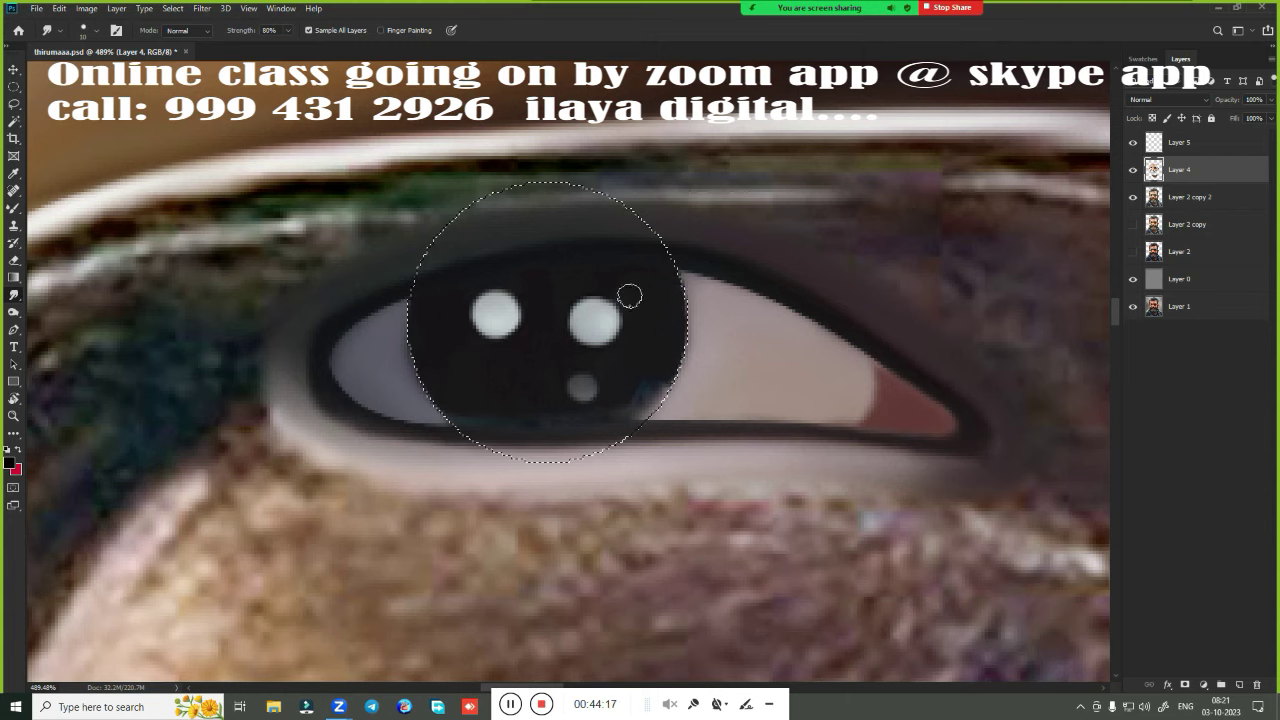
drag(629, 291, 628, 400)
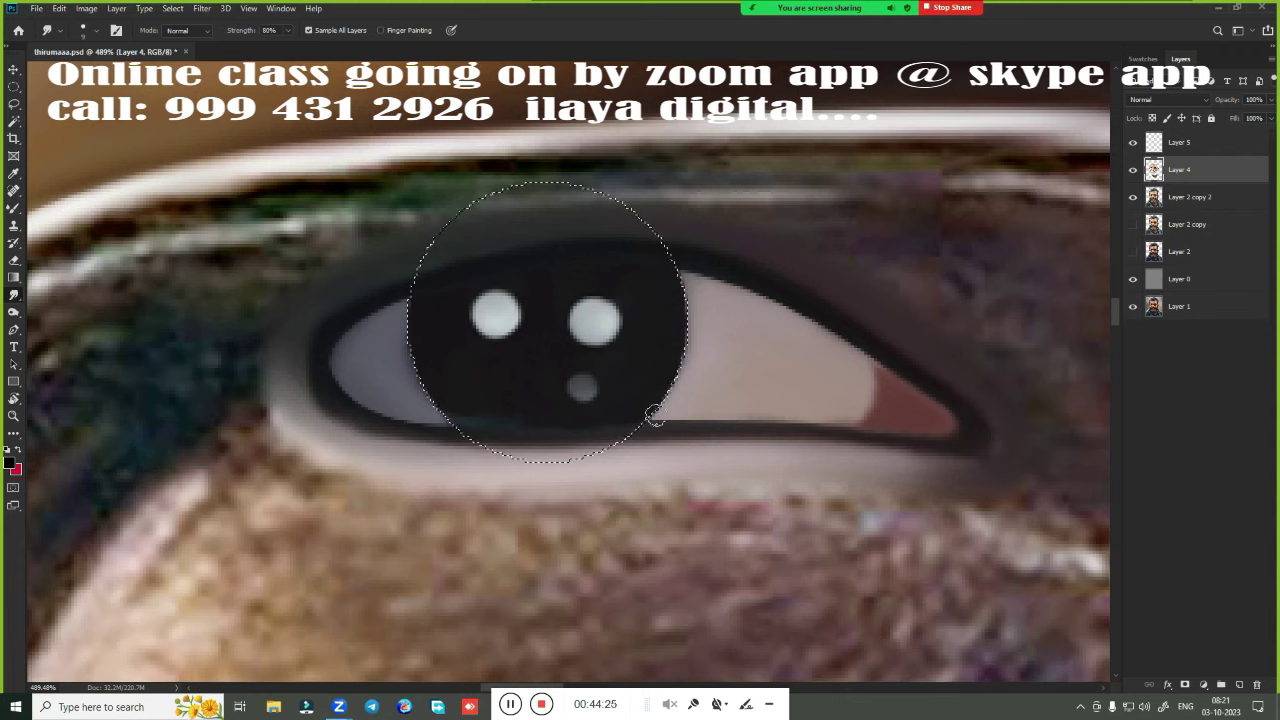
drag(561, 420, 498, 418)
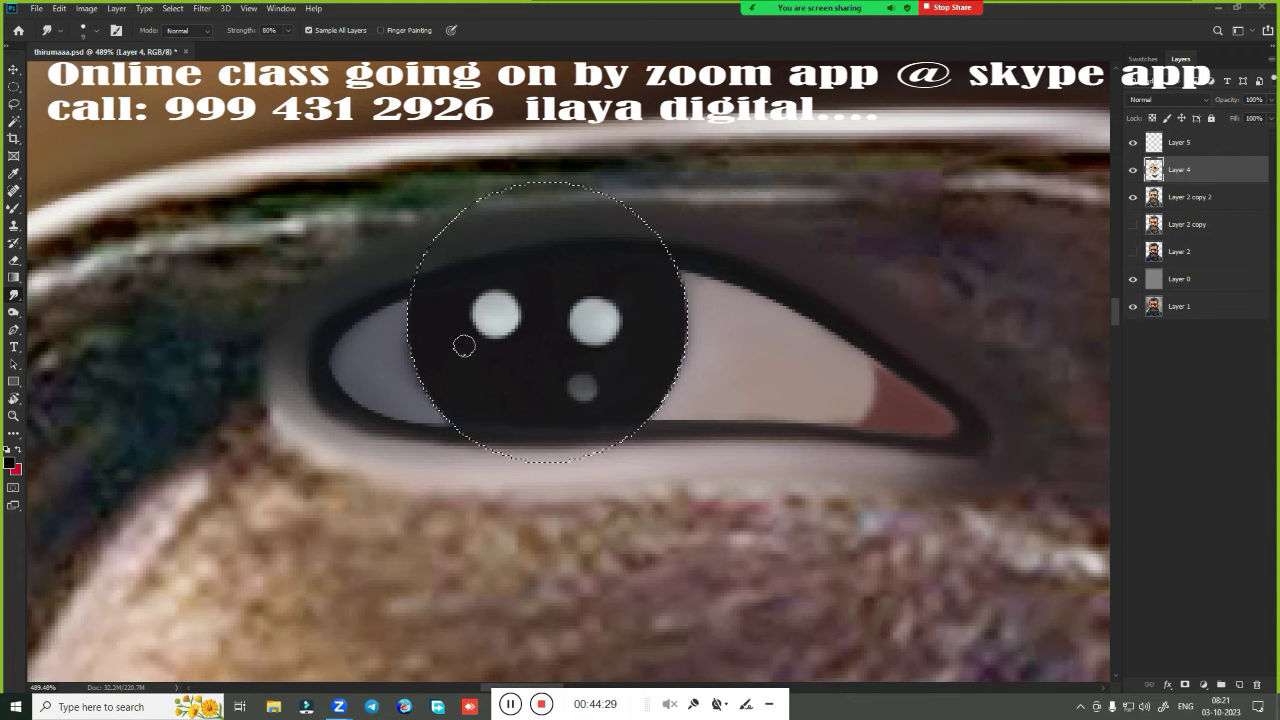
key(b)
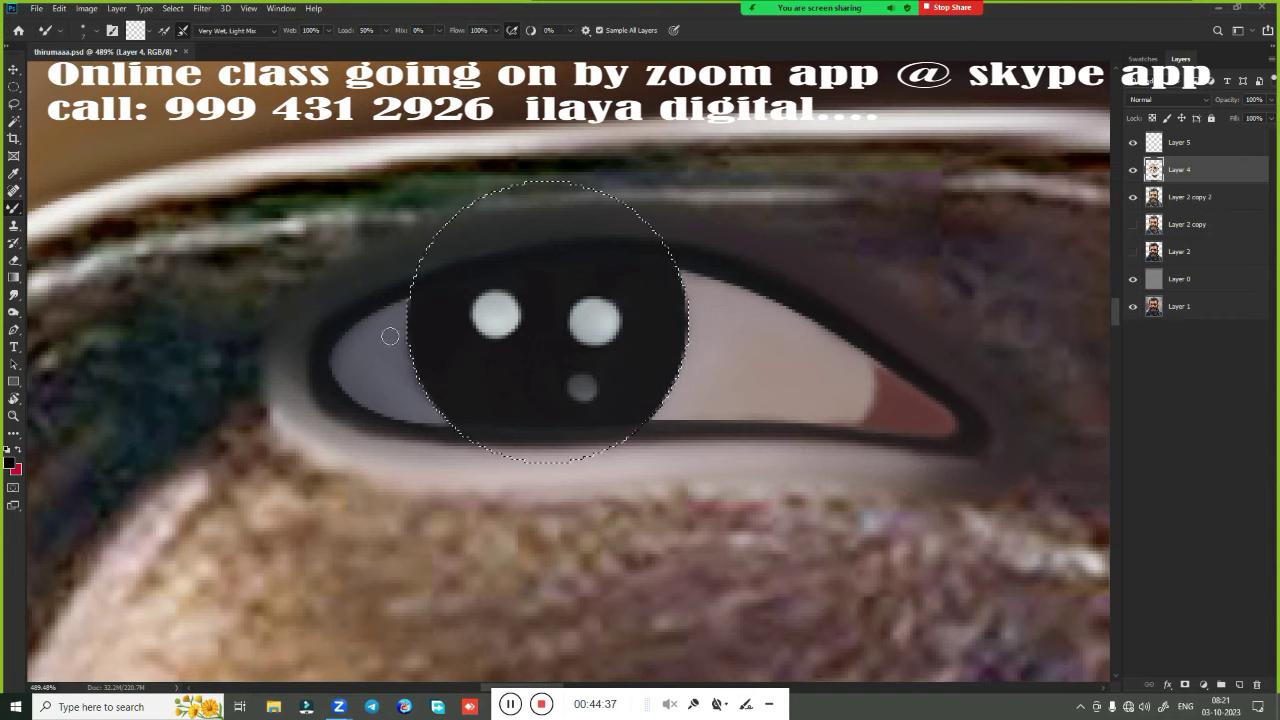
key(ctrl+0)
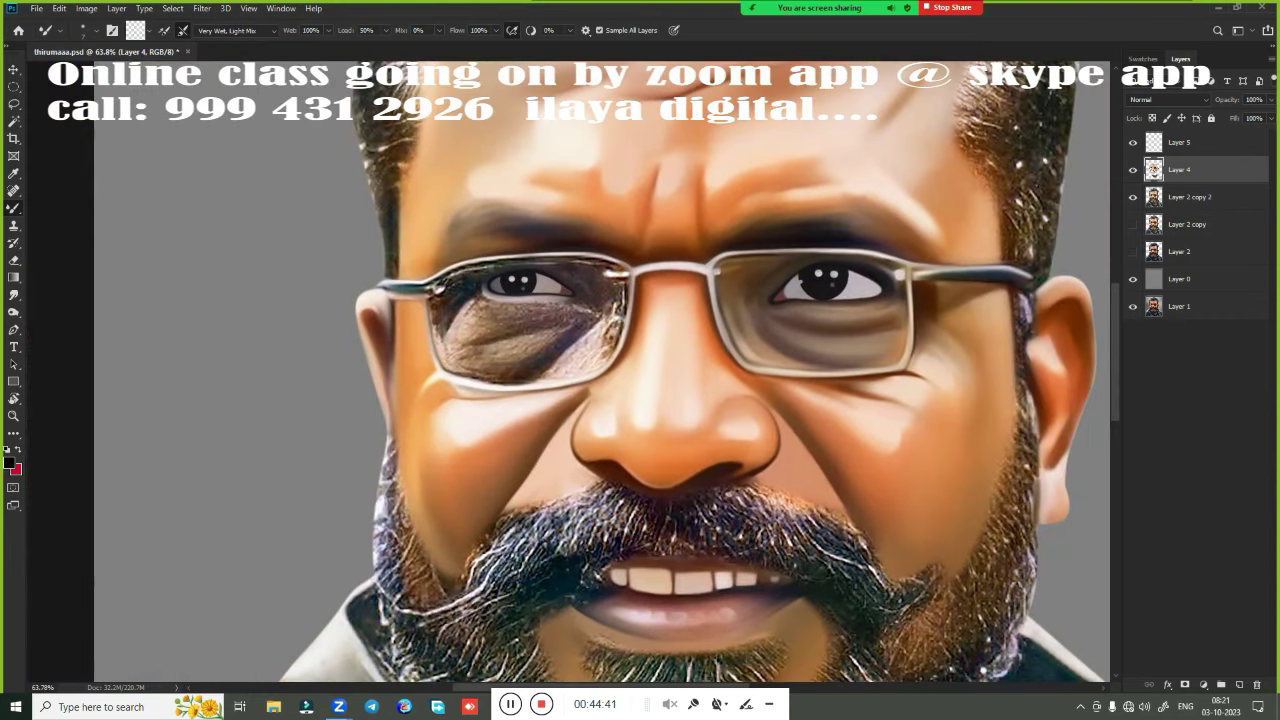
Select Layers 5 and 4 and merge them into one layer
scroll(553, 290, up, 5)
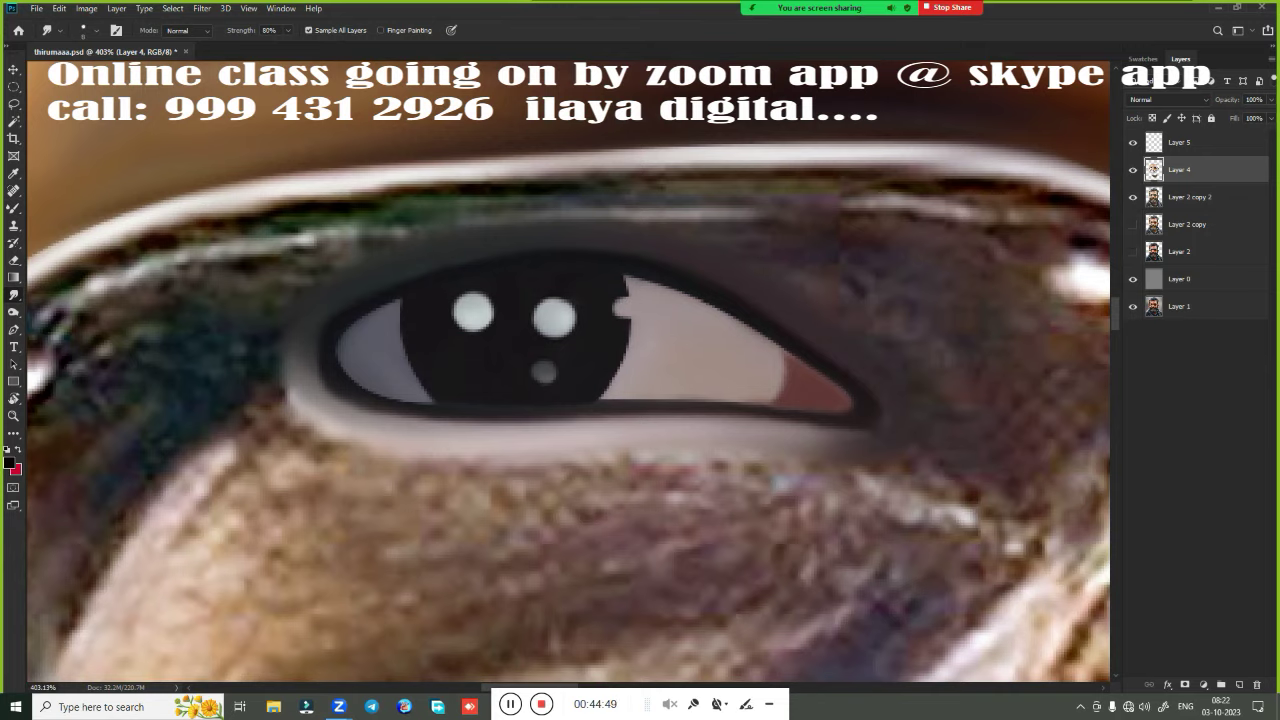
scroll(540, 330, down, 5)
scroll(540, 330, up, 3)
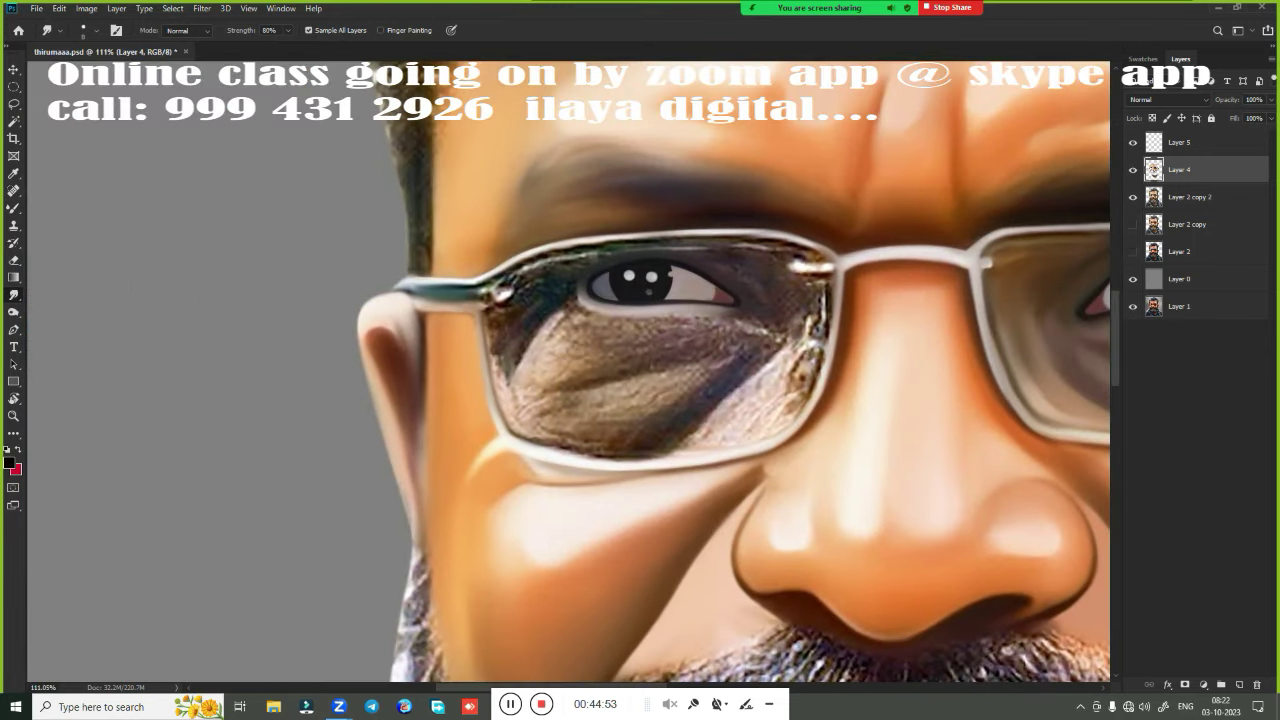
scroll(568, 370, down, 3)
shift+click(1180, 142)
key(ctrl+e)
Toggle the merged layer's visibility twice to compare the cartoon eyes with the photo
scroll(612, 370, down, 3)
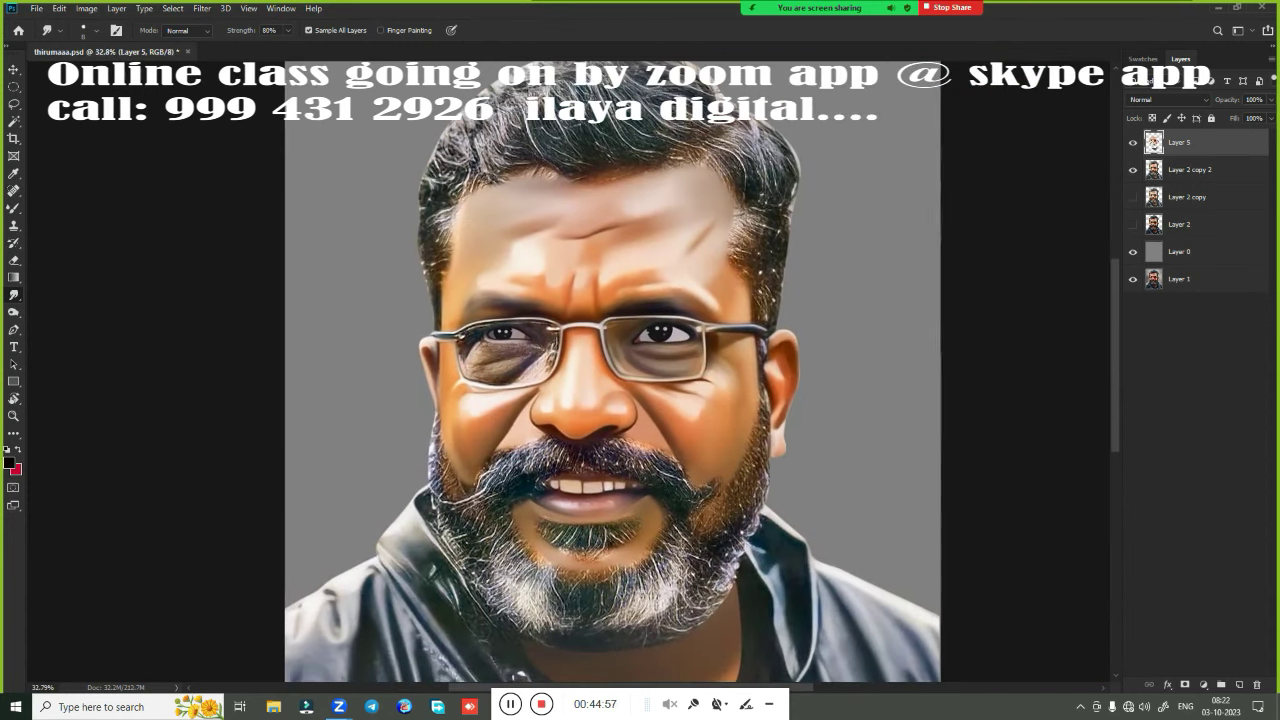
click(1133, 146)
click(1133, 146)
click(1133, 146)
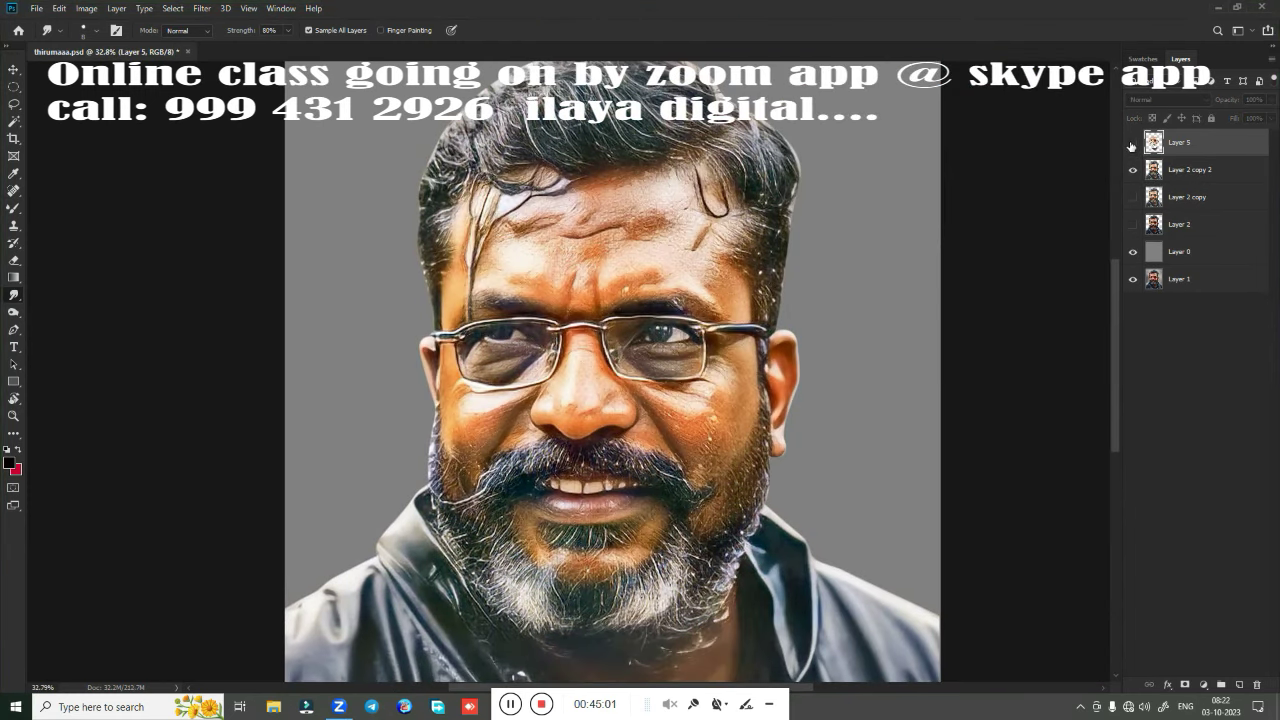
click(1132, 146)
click(1132, 146)
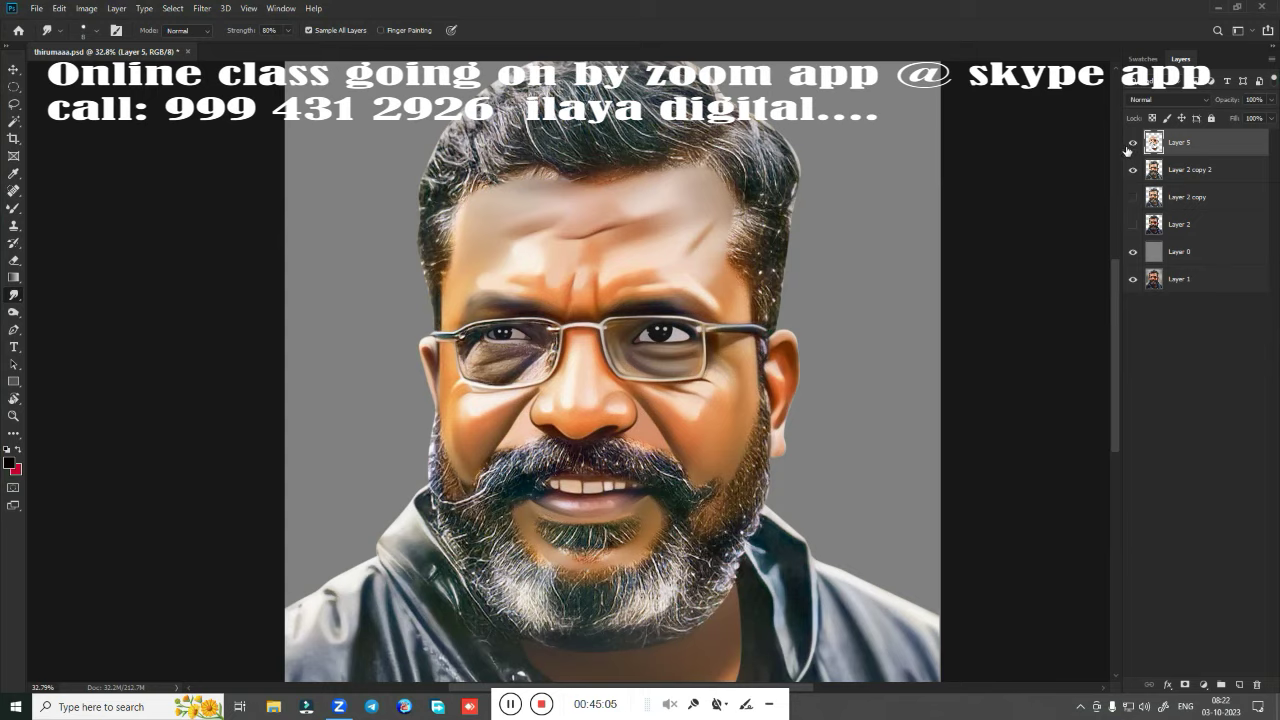
scroll(615, 297, up, 3)
scroll(615, 297, down, 1)
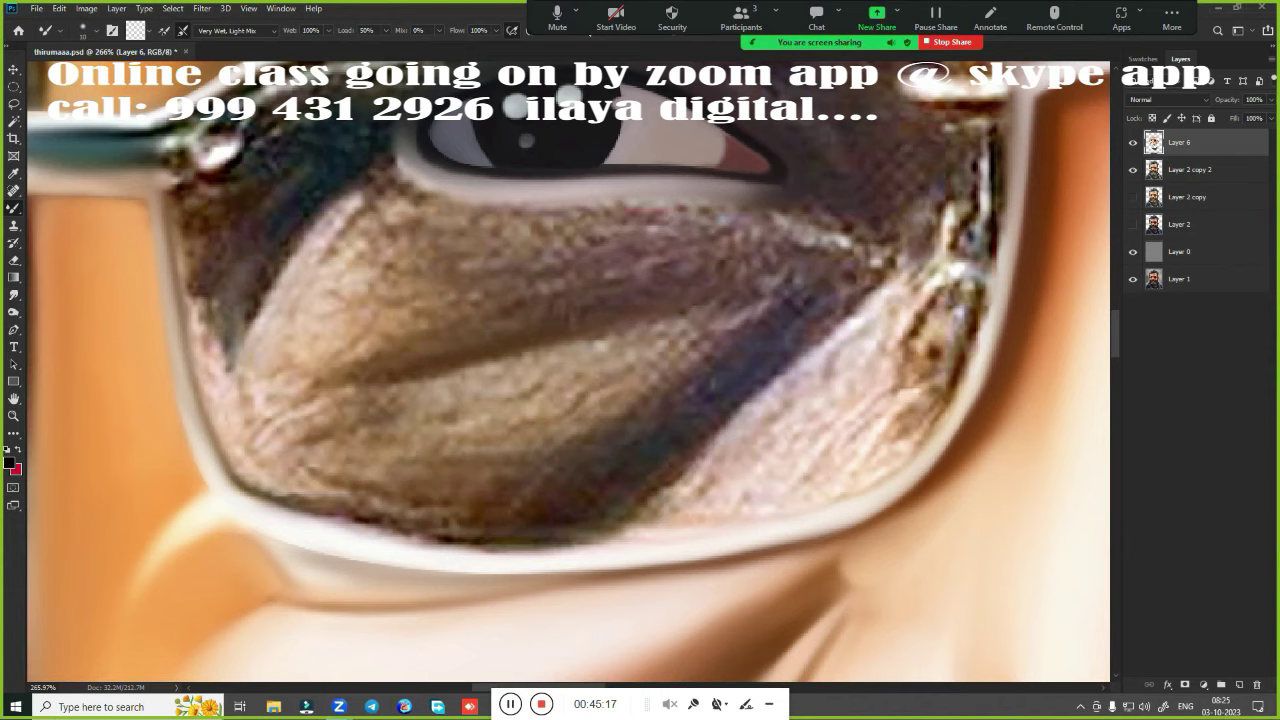
Smudge the dark streak below the eye and blend the light lens-edge tones into the skin
drag(790, 350, 672, 438)
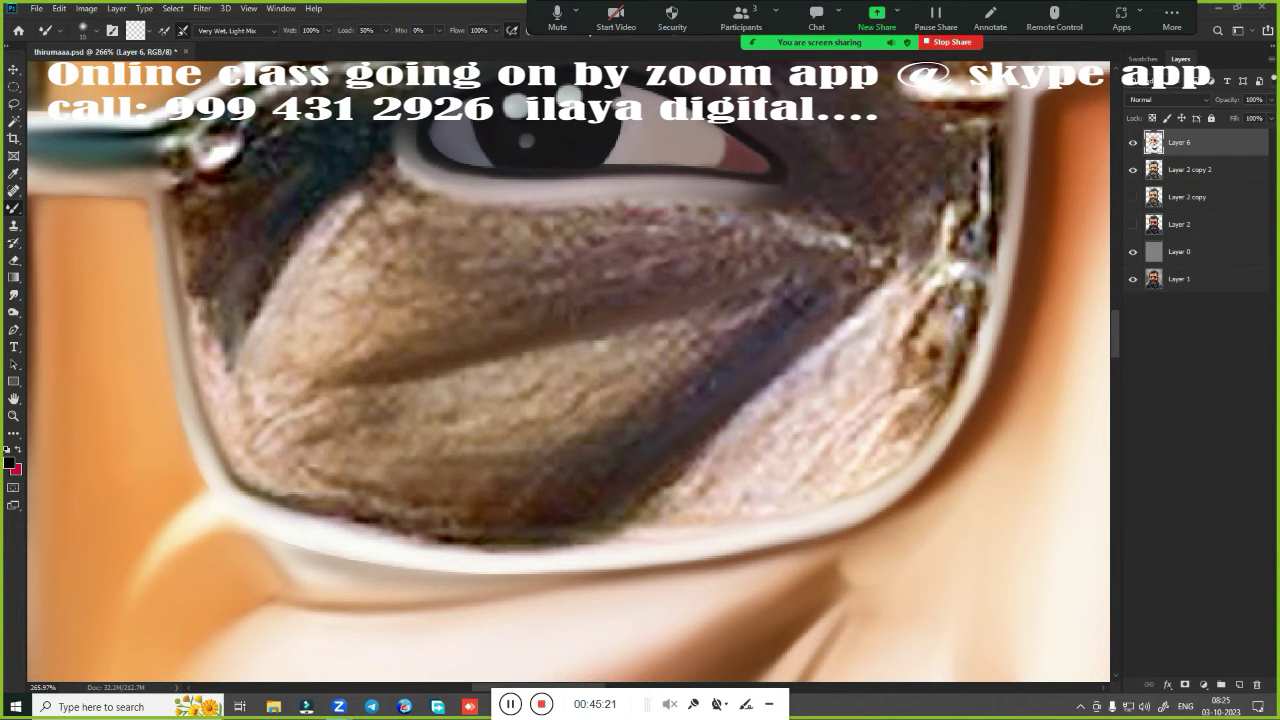
scroll(568, 370, up, 4)
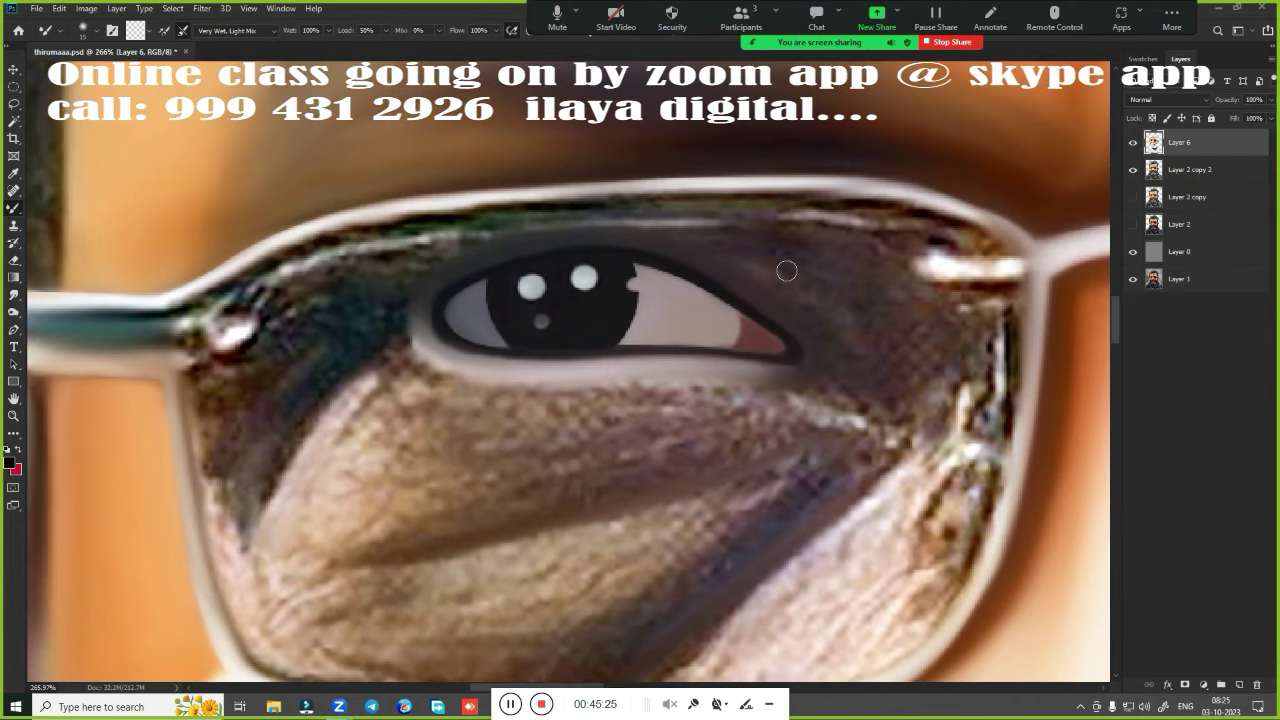
scroll(786, 270, down, 1)
scroll(540, 320, down, 2)
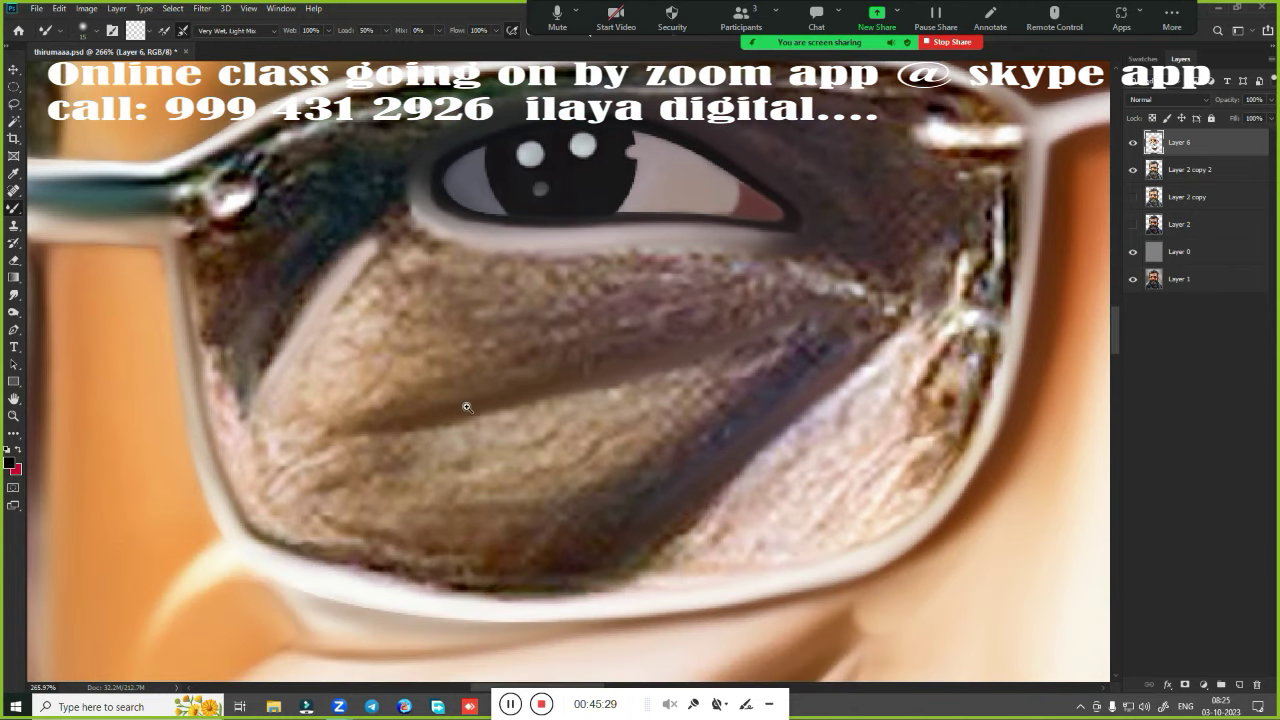
scroll(466, 407, up, 2)
mouse_move(320, 380)
mouse_down()
mouse_move(263, 300)
mouse_move(365, 210)
mouse_up()
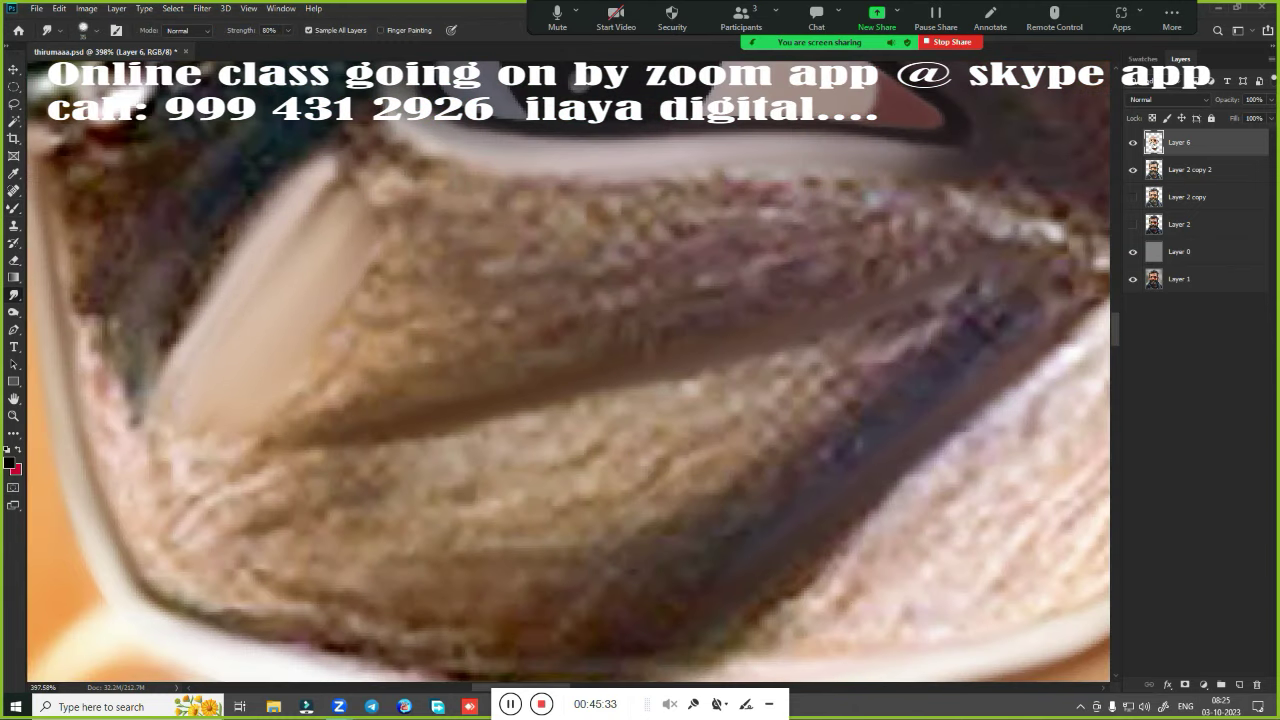
mouse_move(380, 380)
mouse_down()
mouse_move(277, 409)
mouse_move(1000, 225)
mouse_up()
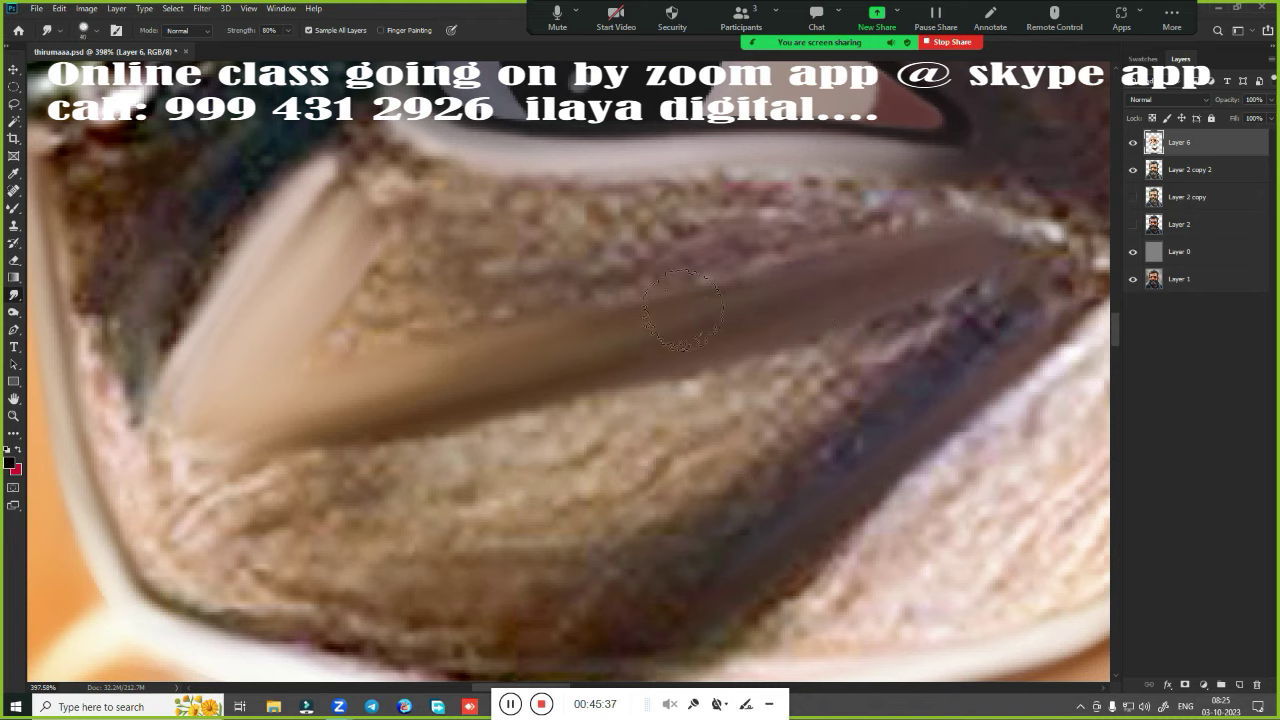
Smooth the upper under-eye band, the tan-band streak, the frame edge and the speckled lower-lens texture
mouse_move(348, 287)
mouse_down()
mouse_move(351, 243)
mouse_move(400, 205)
mouse_move(386, 234)
mouse_up()
mouse_move(519, 240)
mouse_down()
mouse_move(871, 214)
mouse_move(757, 237)
mouse_move(525, 243)
mouse_up()
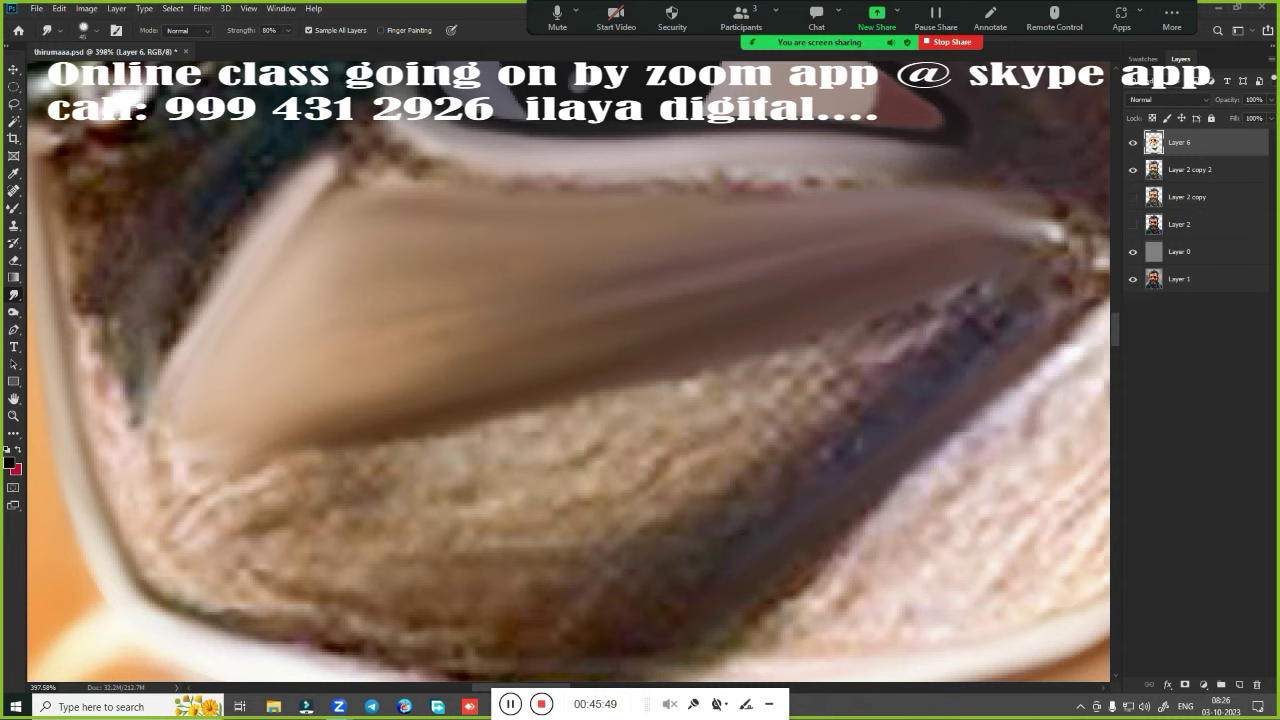
drag(471, 323, 729, 257)
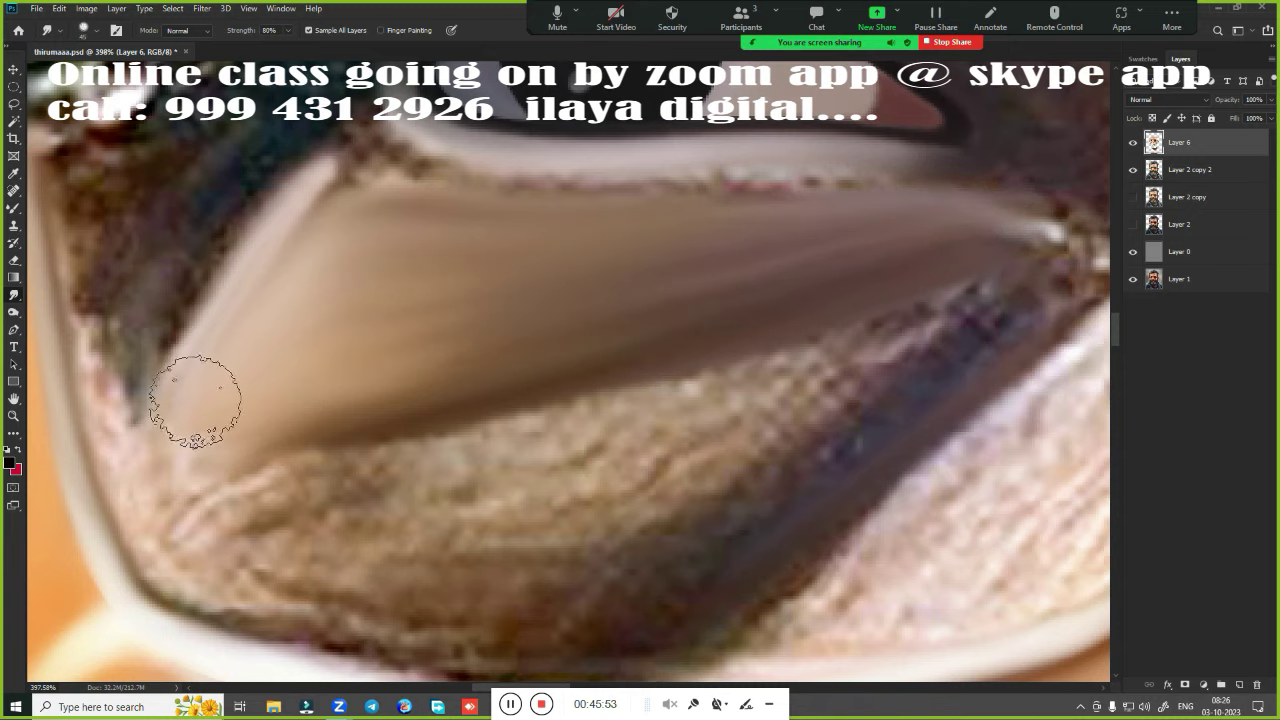
mouse_move(194, 386)
mouse_down()
mouse_move(325, 228)
mouse_move(345, 165)
mouse_move(375, 140)
mouse_move(620, 190)
mouse_move(952, 188)
mouse_up()
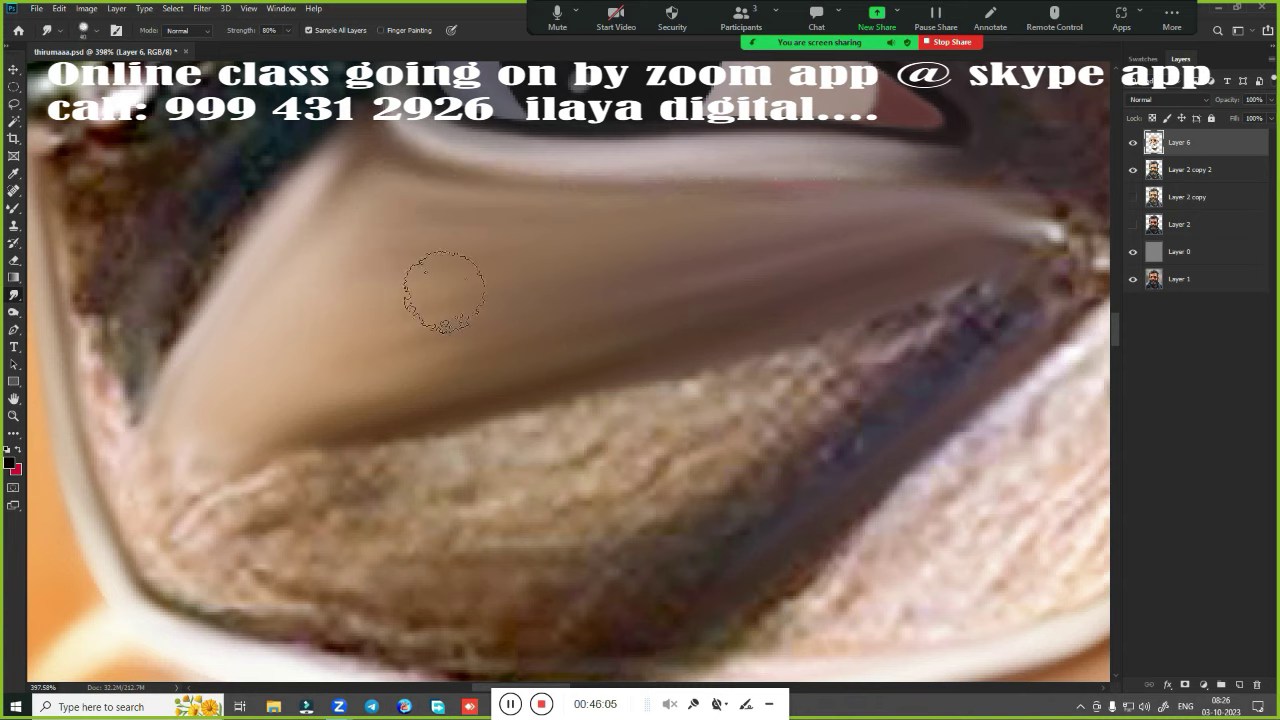
mouse_move(136, 467)
mouse_down()
mouse_move(171, 523)
mouse_move(163, 471)
mouse_move(271, 591)
mouse_move(476, 646)
mouse_move(400, 475)
mouse_move(227, 521)
mouse_move(380, 445)
mouse_move(809, 357)
mouse_move(1070, 235)
mouse_up()
mouse_move(420, 570)
mouse_down()
mouse_move(500, 545)
mouse_move(350, 560)
mouse_move(608, 457)
mouse_move(900, 370)
mouse_up()
drag(757, 484, 966, 334)
Smudge the textured upper-right lens interior and the dark speckles along the lens rim
scroll(744, 481, down, 5)
scroll(744, 481, down, 2)
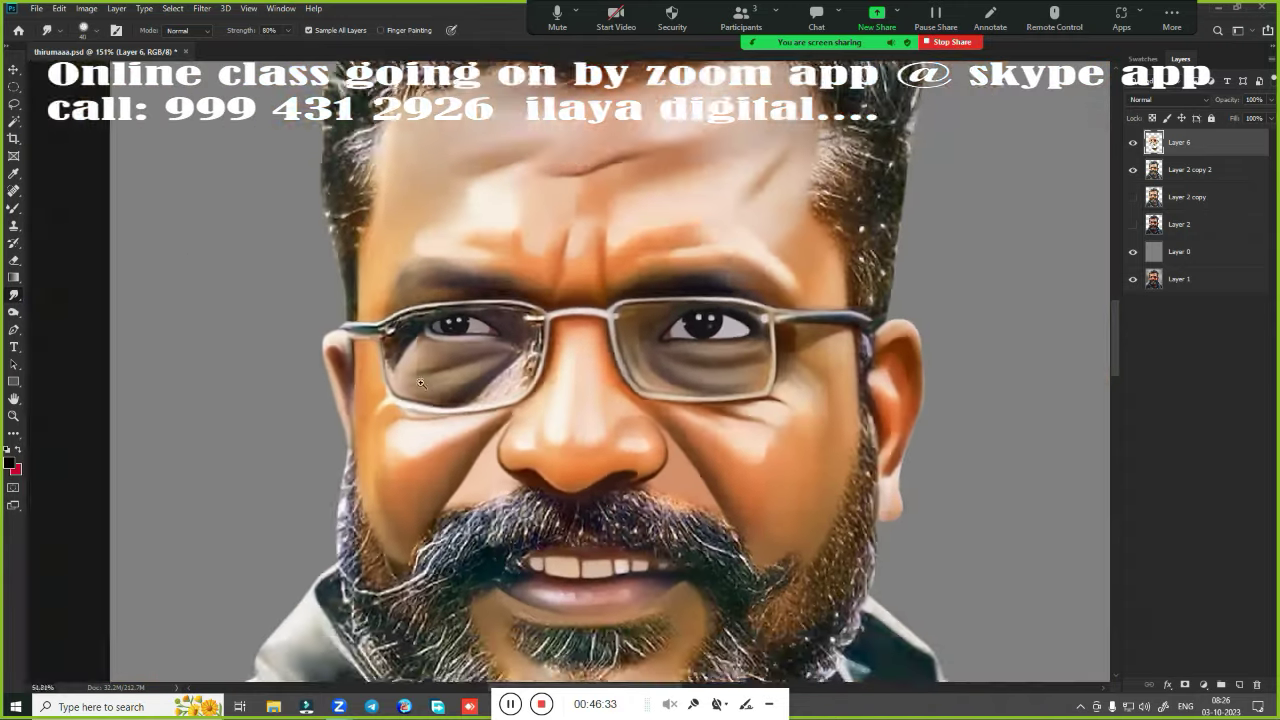
scroll(514, 391, up, 4)
scroll(753, 318, down, 1)
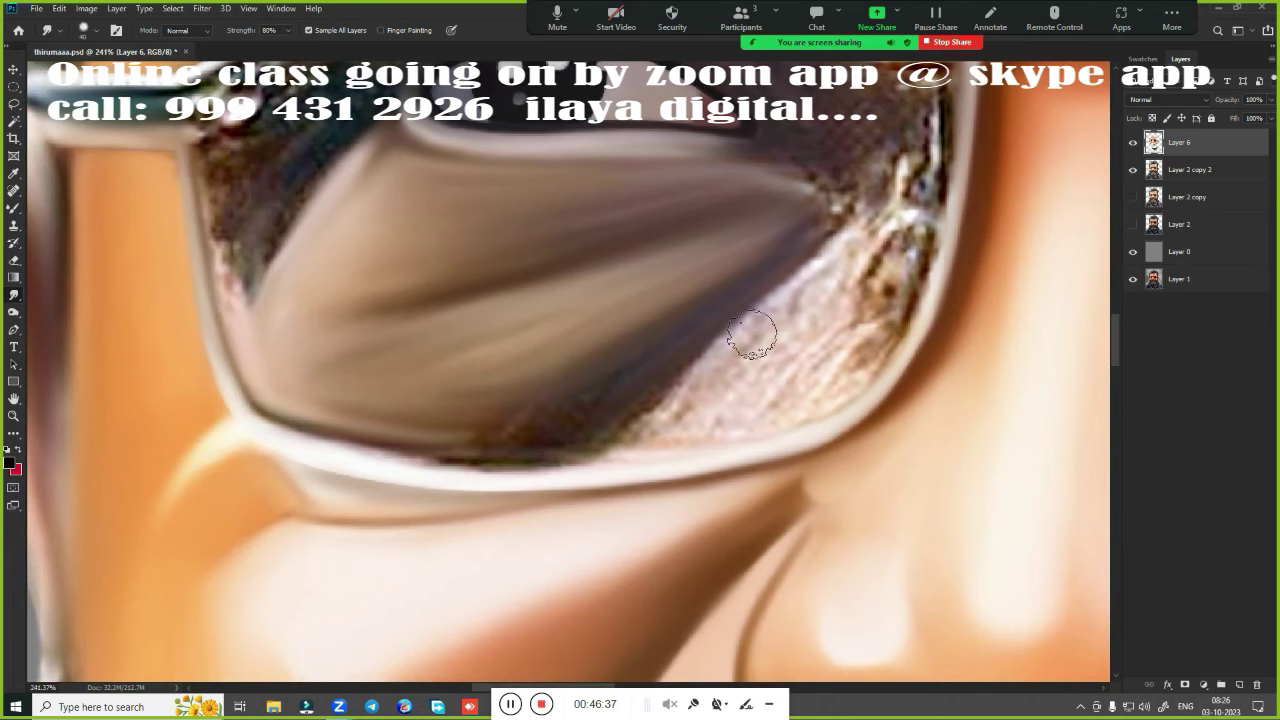
mouse_move(830, 245)
mouse_down()
mouse_move(612, 446)
mouse_move(530, 450)
mouse_move(680, 438)
mouse_up()
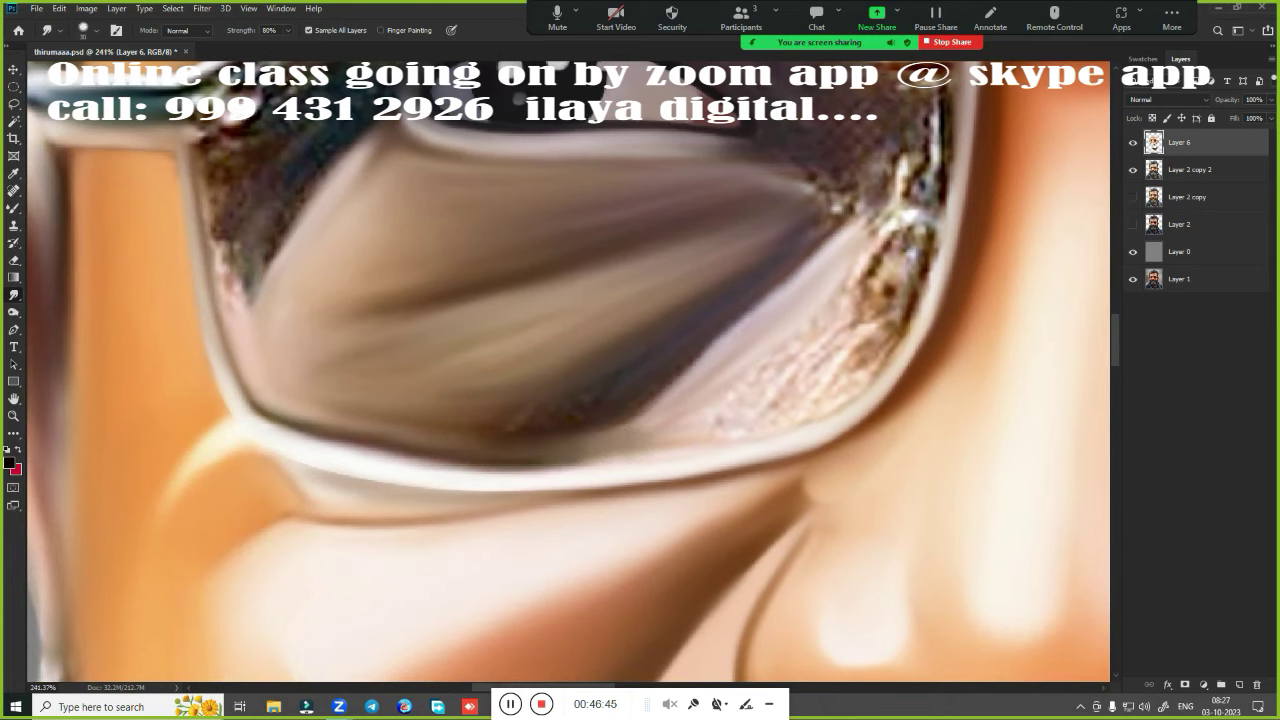
mouse_move(910, 215)
mouse_down()
mouse_move(871, 337)
mouse_move(810, 400)
mouse_move(628, 451)
mouse_up()
mouse_move(826, 332)
mouse_down()
mouse_move(935, 110)
mouse_move(900, 200)
mouse_move(848, 245)
mouse_move(858, 188)
mouse_up()
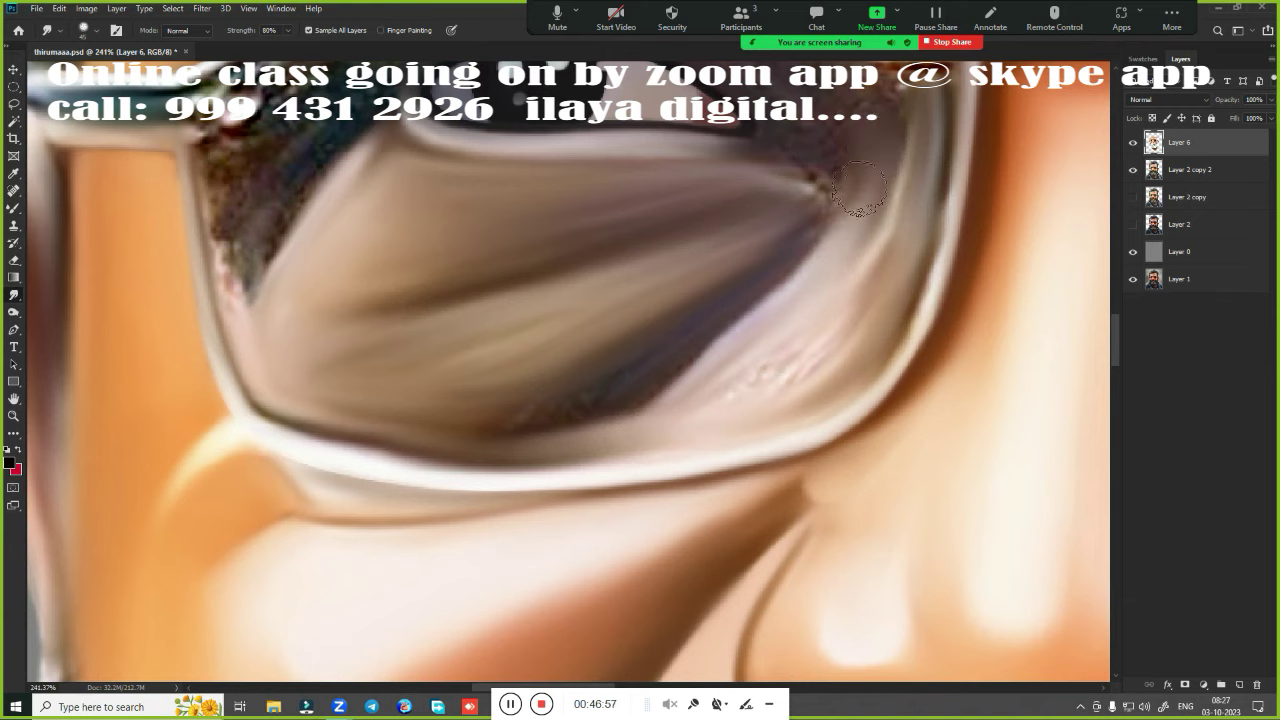
mouse_move(728, 370)
mouse_down()
mouse_move(680, 394)
mouse_move(740, 343)
mouse_up()
With the Mixer Brush, blend and brighten the dark streak and the lower lens area
key(b)
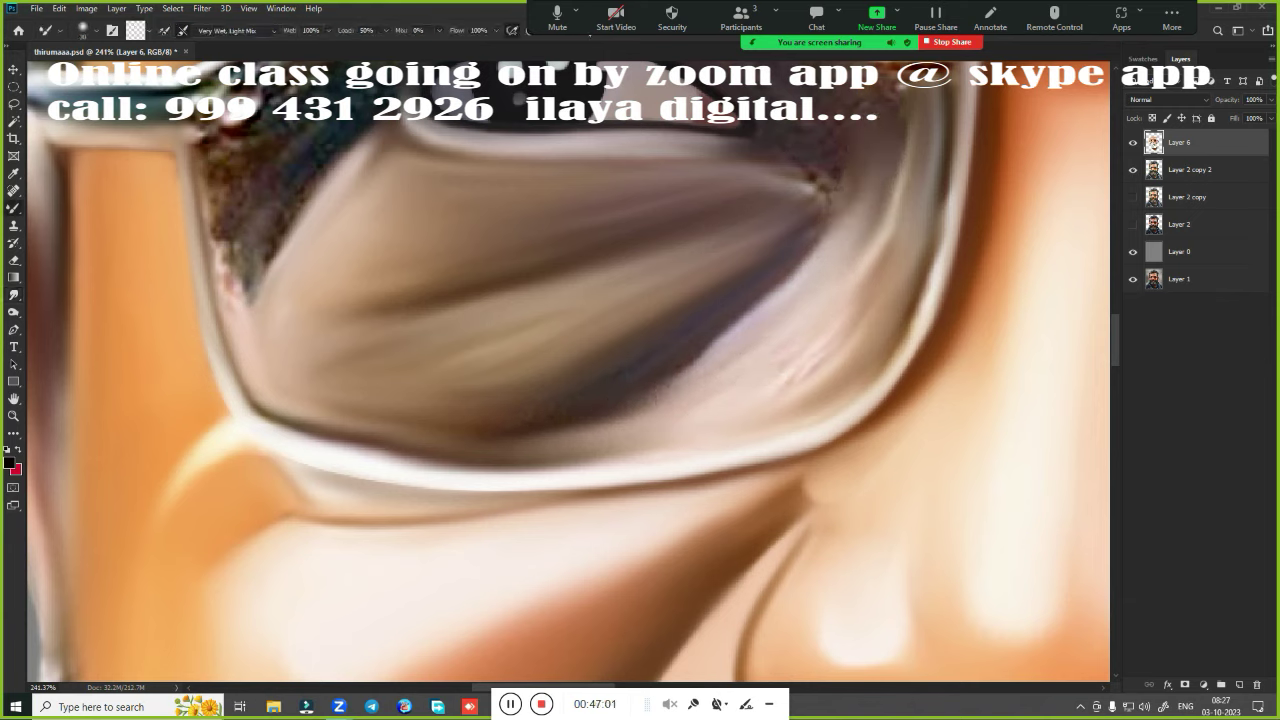
mouse_move(530, 415)
mouse_down()
mouse_move(672, 349)
mouse_move(589, 360)
mouse_move(760, 260)
mouse_move(700, 320)
mouse_move(790, 275)
mouse_move(615, 400)
mouse_up()
drag(690, 365, 450, 445)
drag(540, 430, 430, 455)
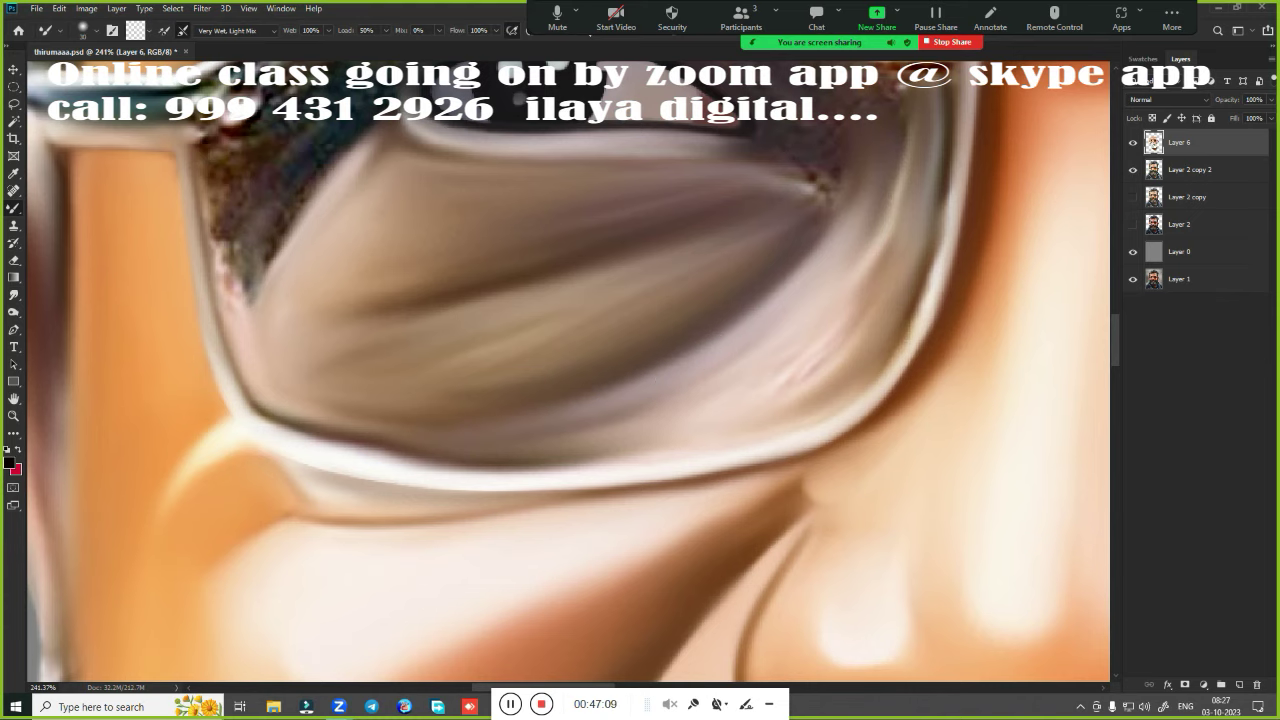
drag(871, 286, 722, 400)
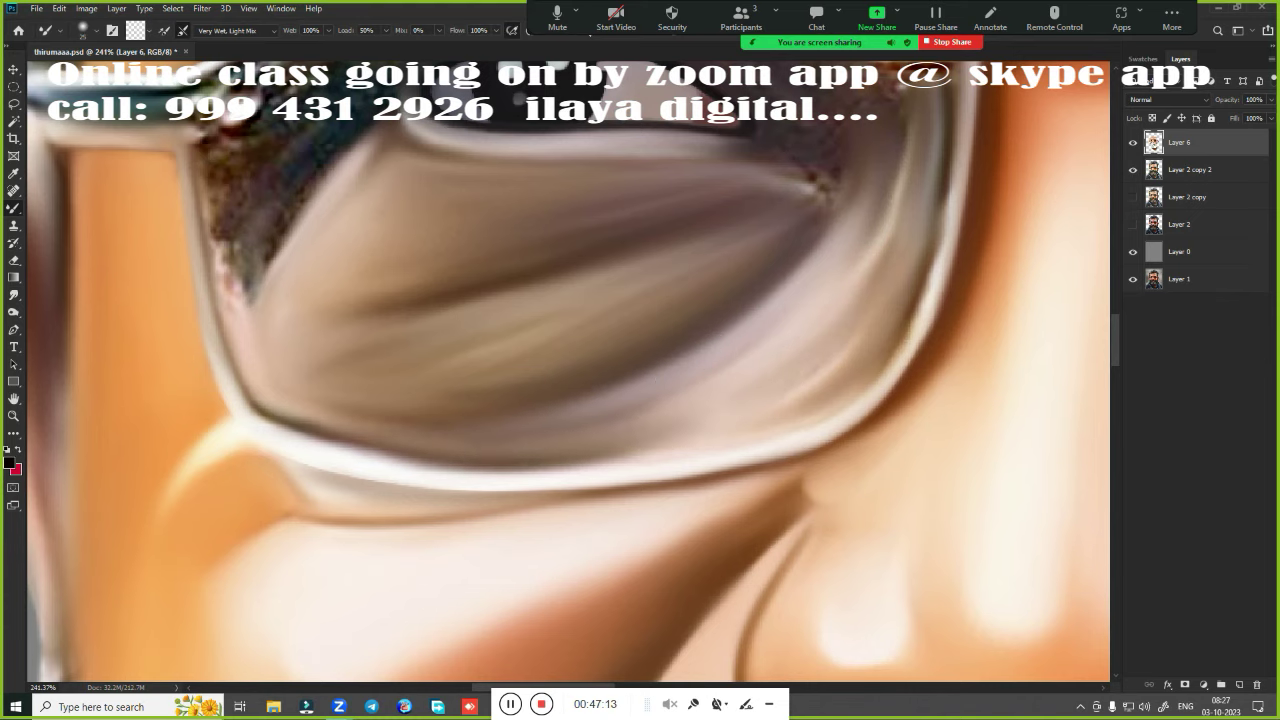
scroll(580, 430, up, 3)
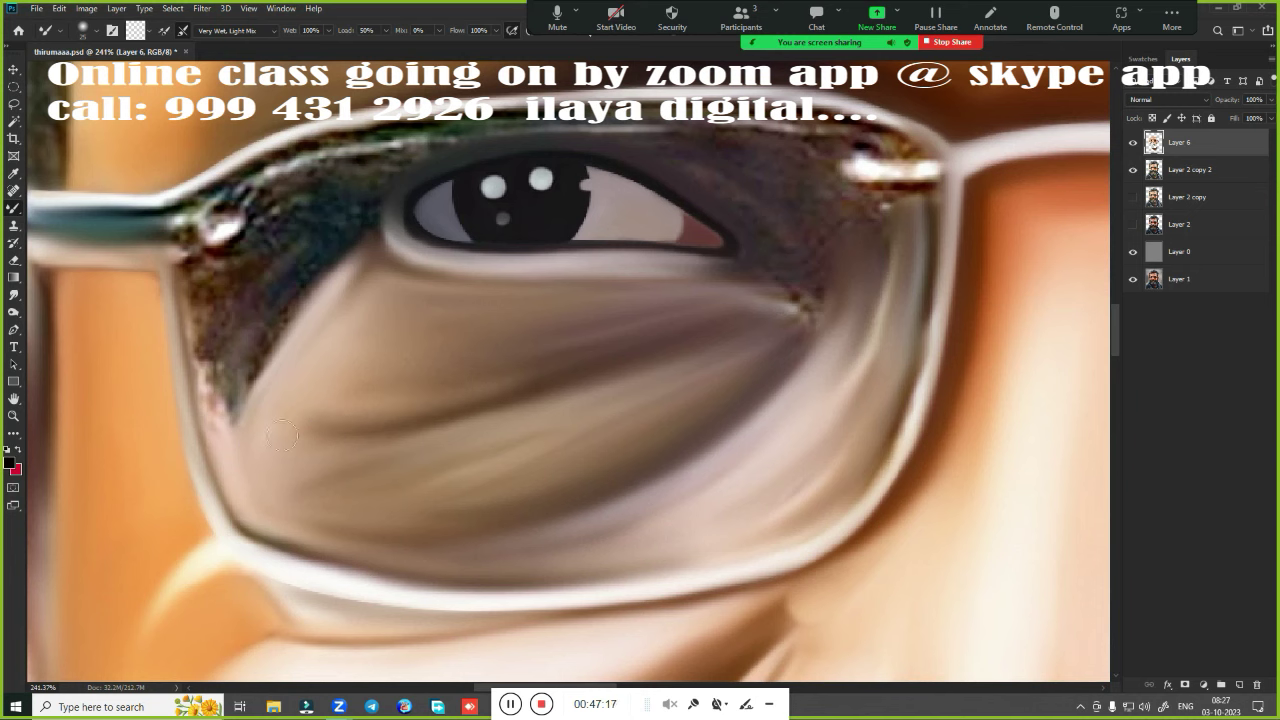
drag(283, 433, 600, 360)
scroll(600, 400, down, 3)
scroll(729, 451, up, 4)
Smudge away the hinge glare, the dark hair below the hinge and the red spot under the frame
click(14, 295)
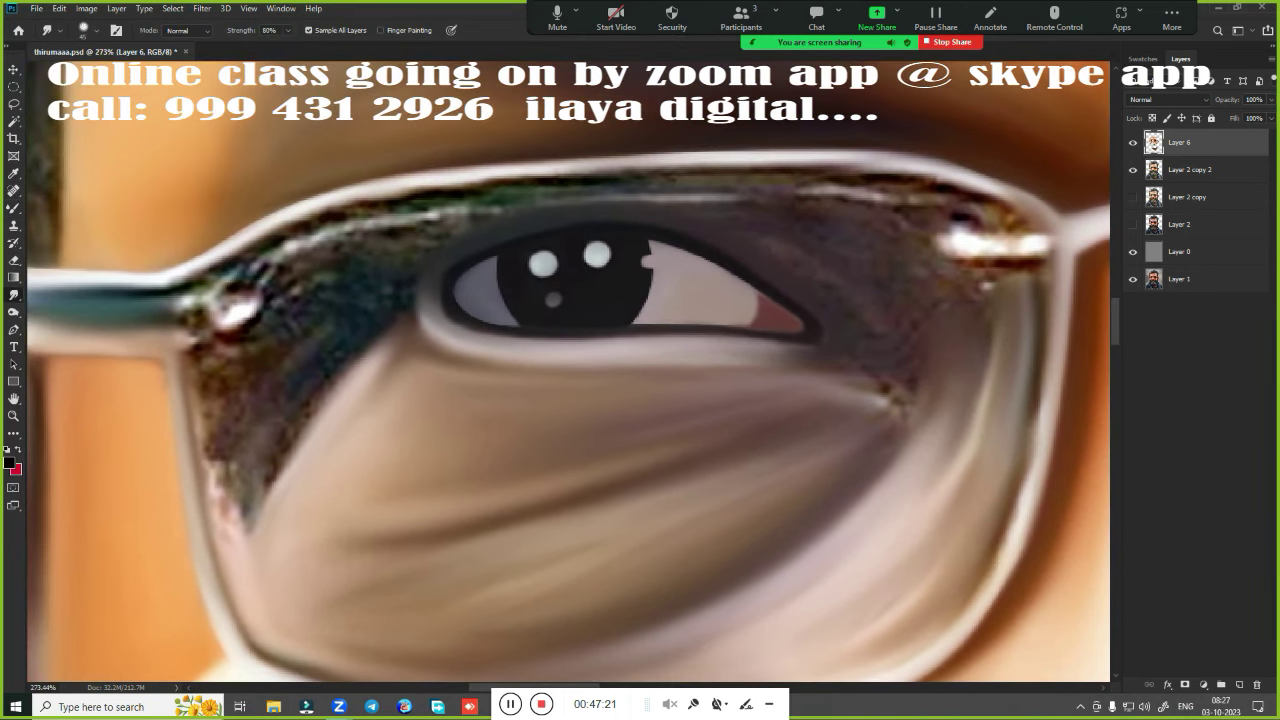
drag(240, 300, 200, 285)
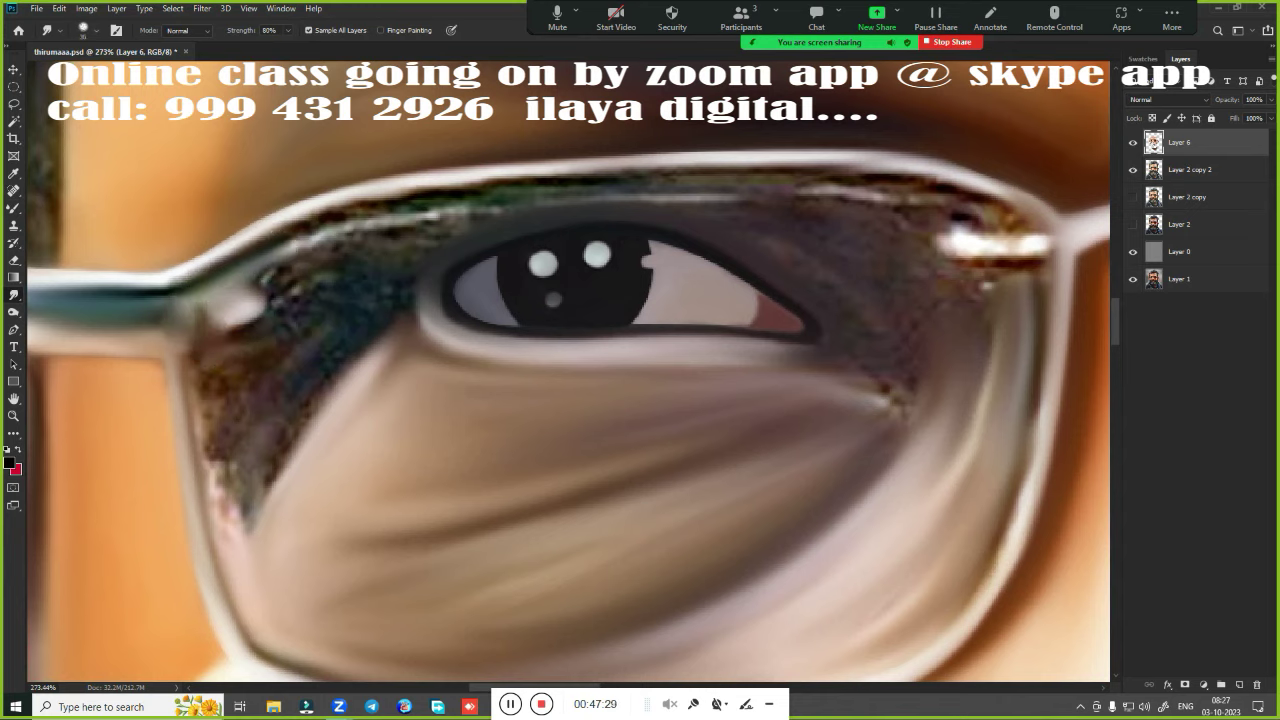
drag(200, 320, 215, 460)
mouse_move(206, 366)
mouse_down()
mouse_move(198, 333)
mouse_move(225, 540)
mouse_up()
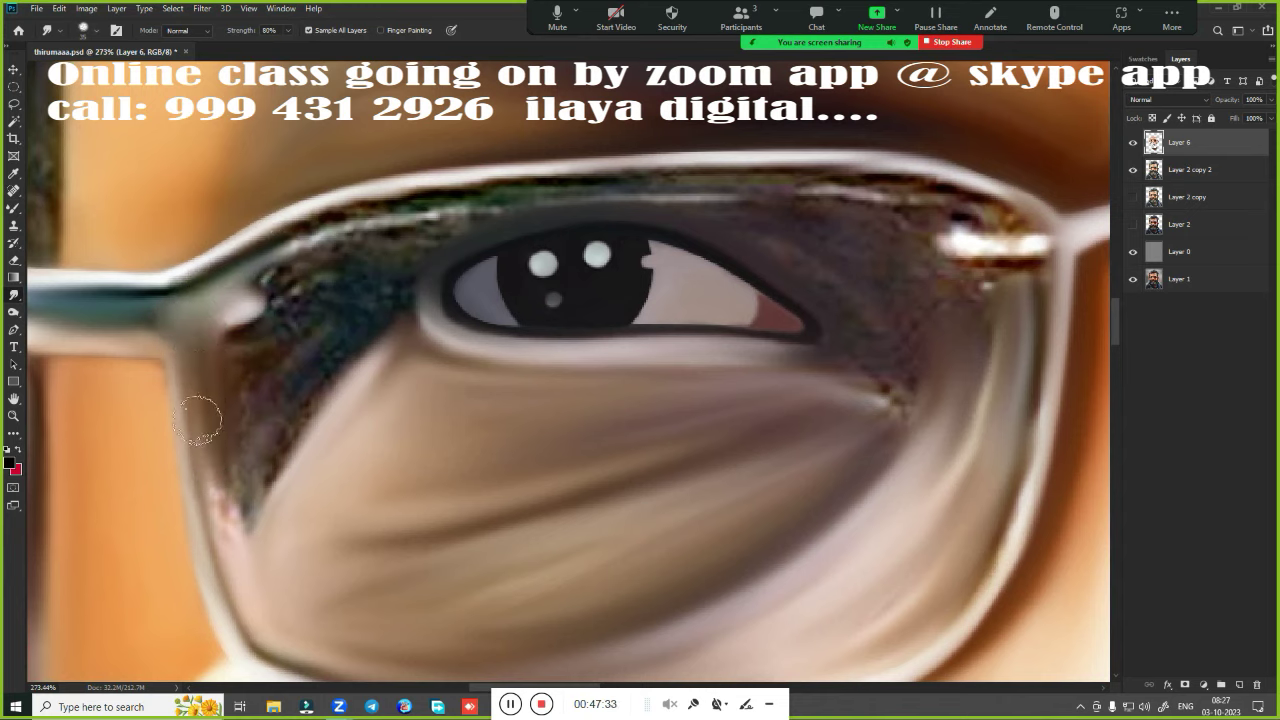
mouse_move(239, 385)
mouse_down()
mouse_move(249, 346)
mouse_move(255, 470)
mouse_move(289, 477)
mouse_move(290, 450)
mouse_up()
mouse_move(351, 309)
mouse_down()
mouse_move(289, 297)
mouse_move(280, 251)
mouse_move(432, 207)
mouse_move(323, 220)
mouse_move(273, 293)
mouse_up()
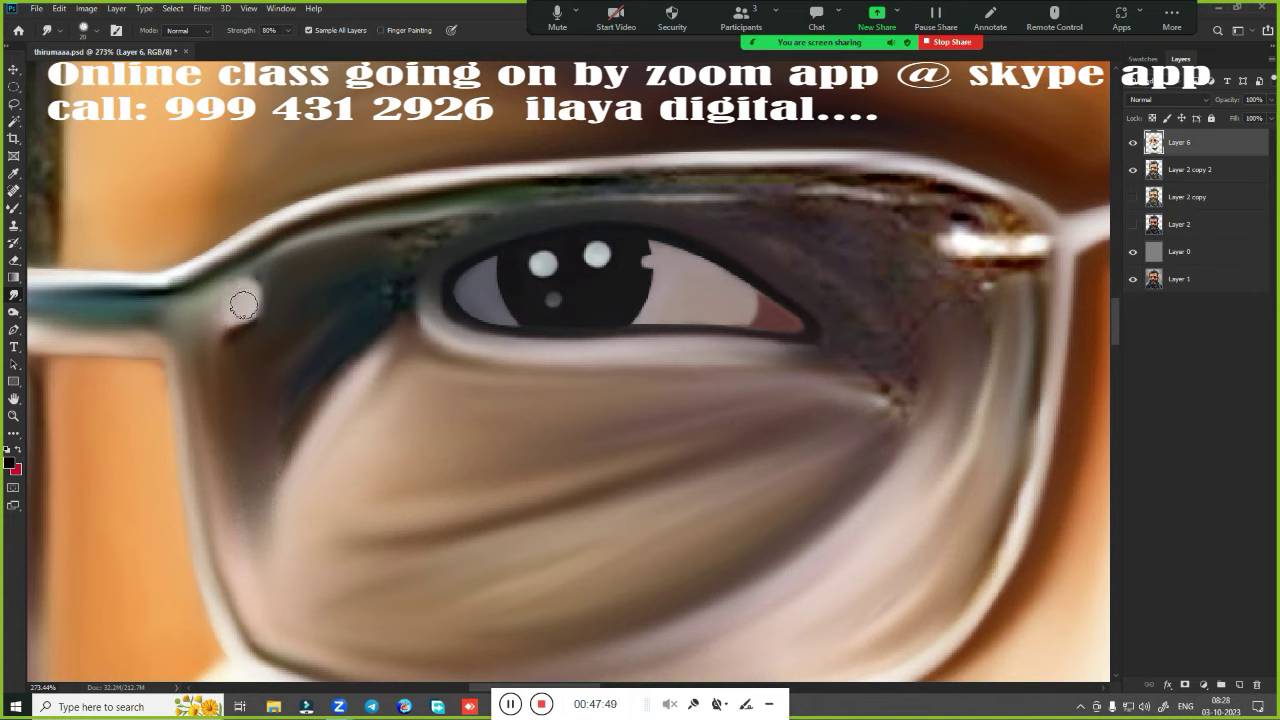
With a larger brush, smooth the dark band and golden speckles under the upper frame and beside the eye corner
key(bracketright)
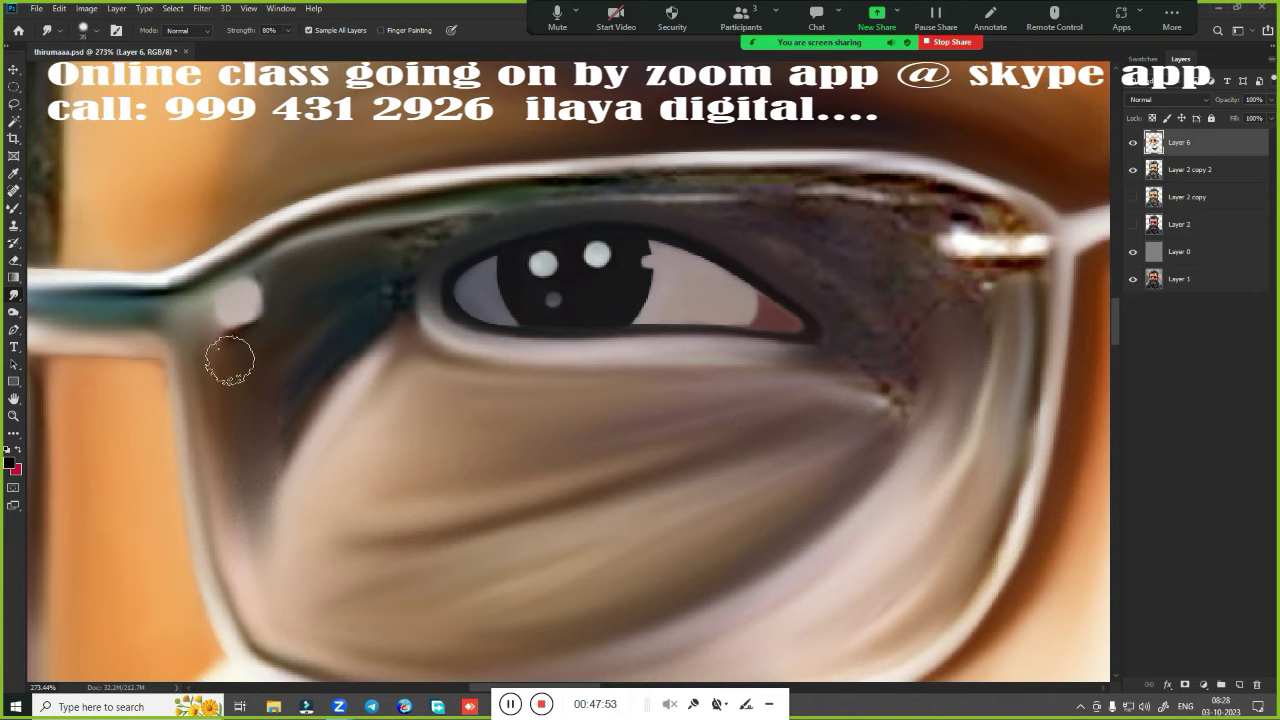
drag(300, 440, 335, 385)
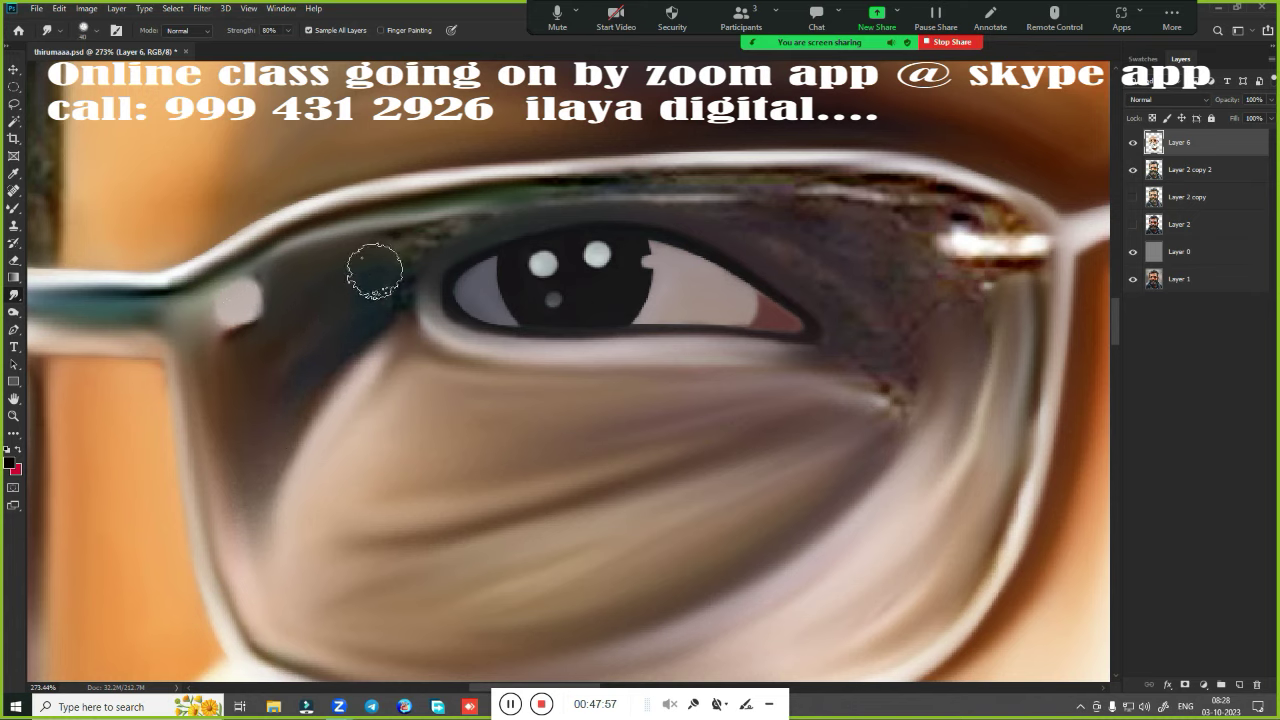
drag(428, 227, 817, 197)
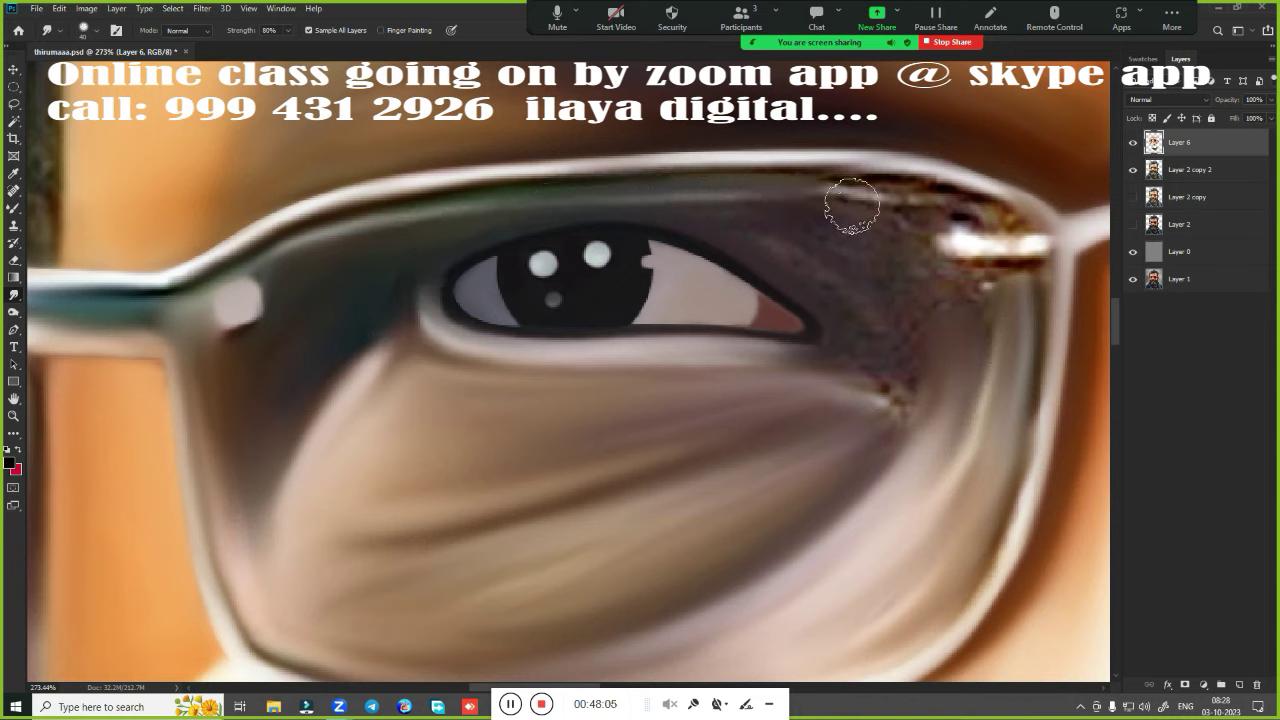
drag(851, 189, 737, 189)
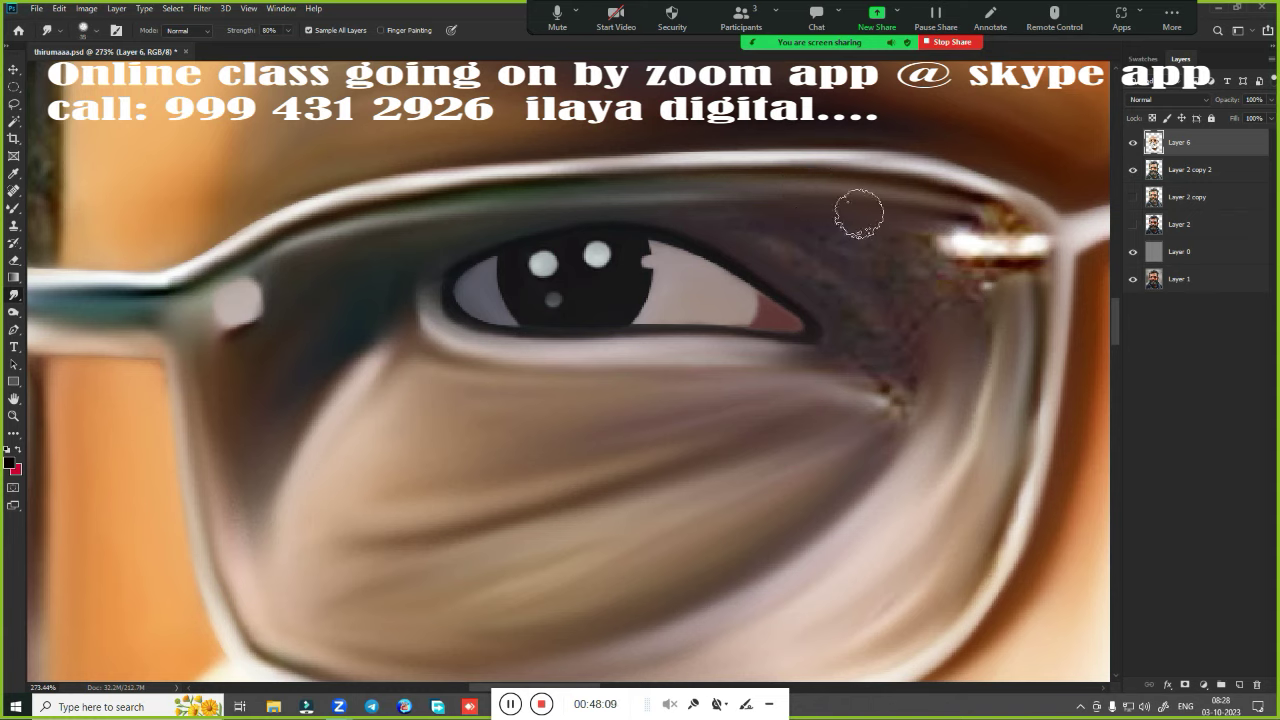
mouse_move(859, 213)
mouse_down()
mouse_move(941, 208)
mouse_move(950, 248)
mouse_move(1045, 256)
mouse_up()
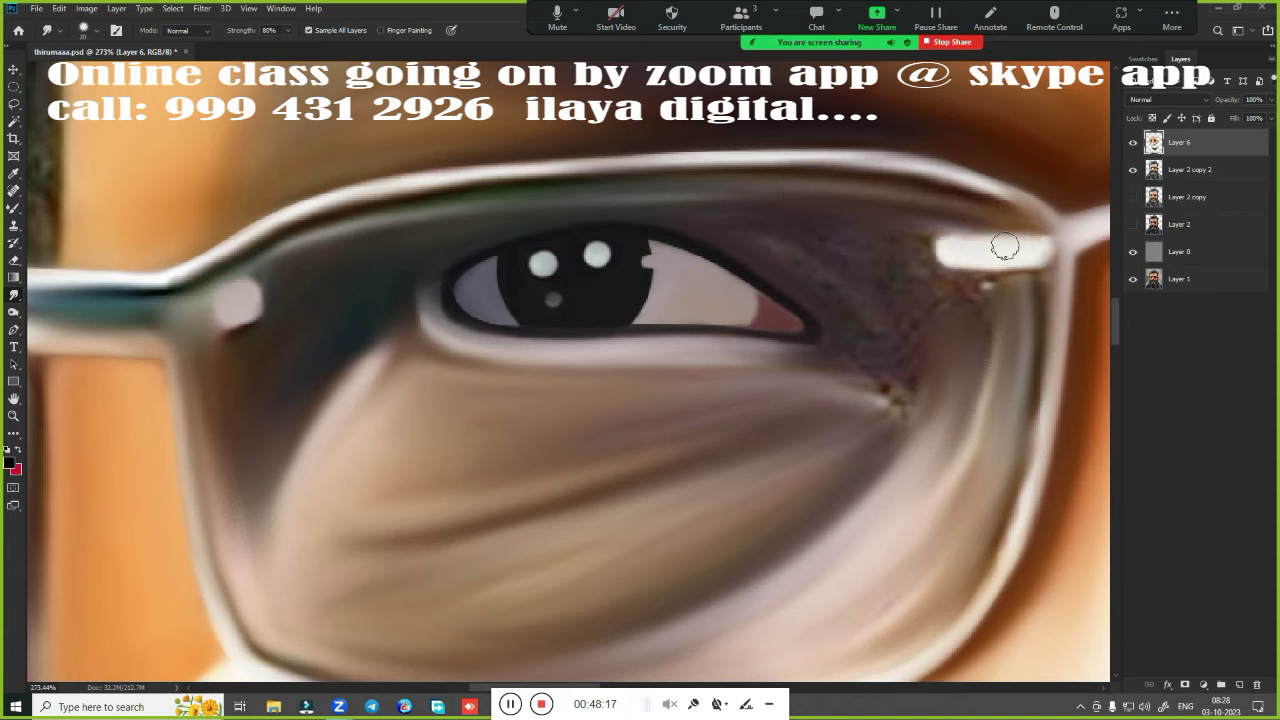
drag(962, 284, 985, 322)
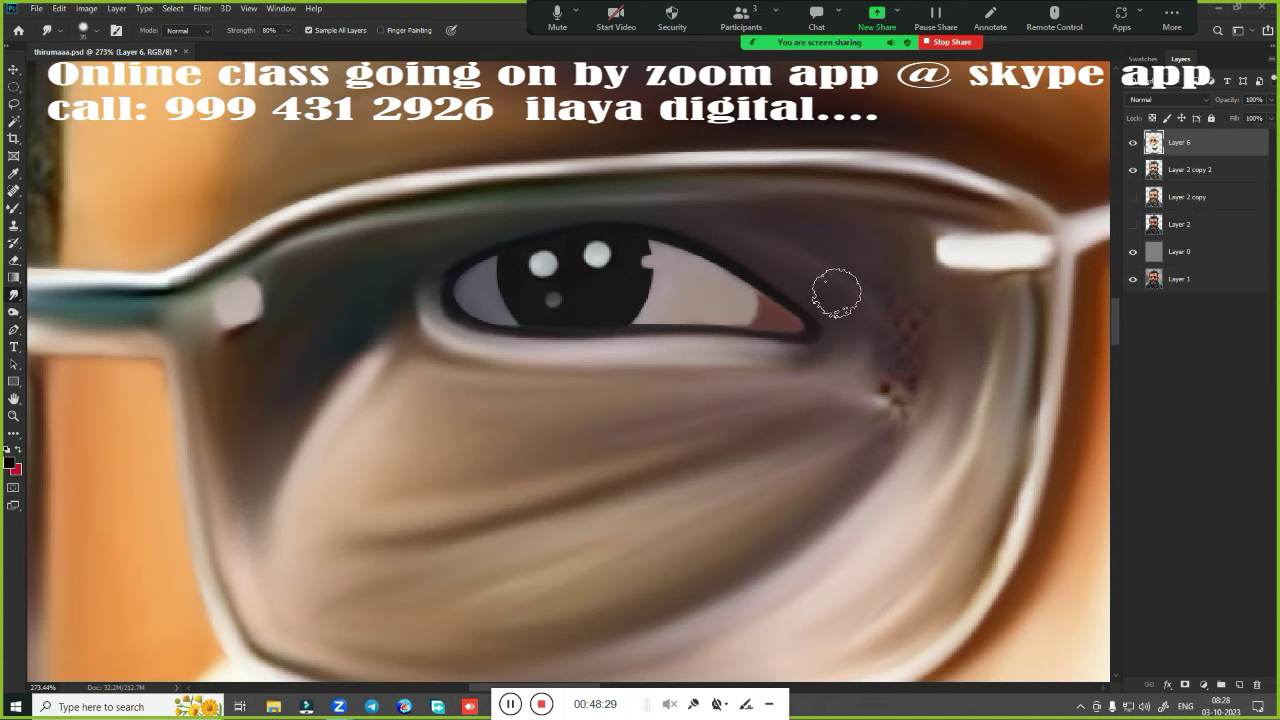
drag(885, 395, 880, 357)
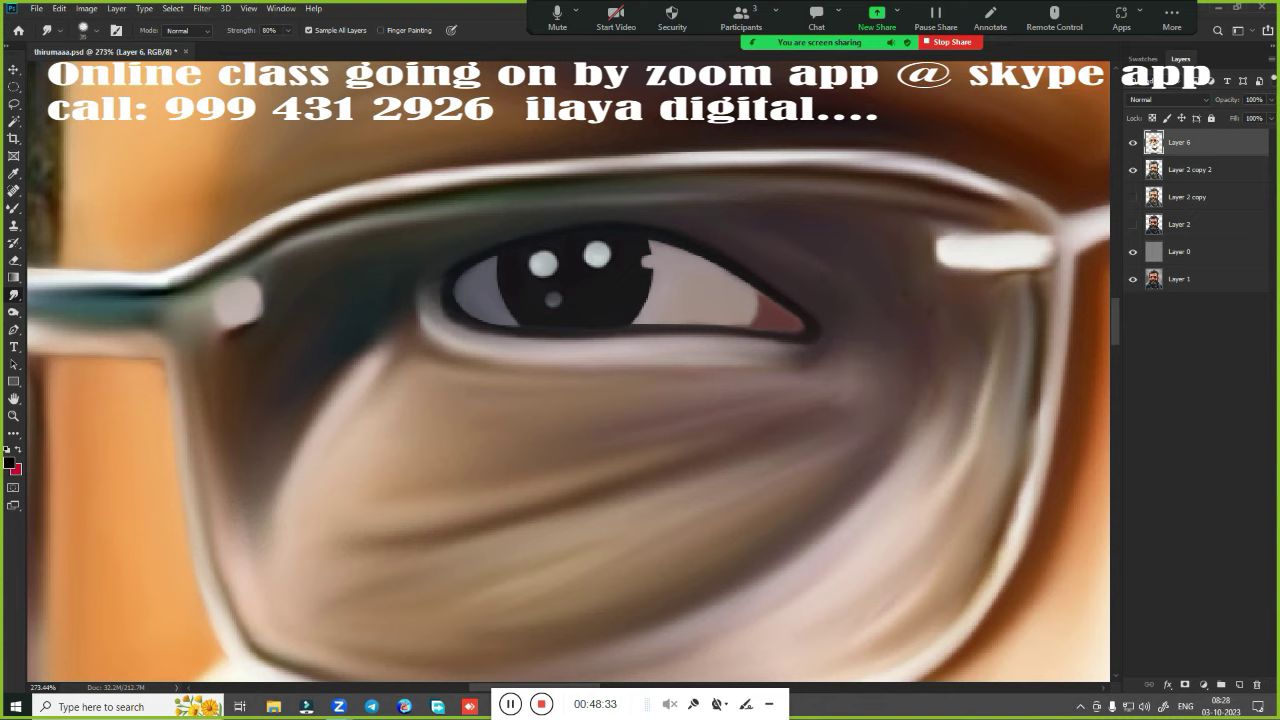
drag(966, 334, 908, 422)
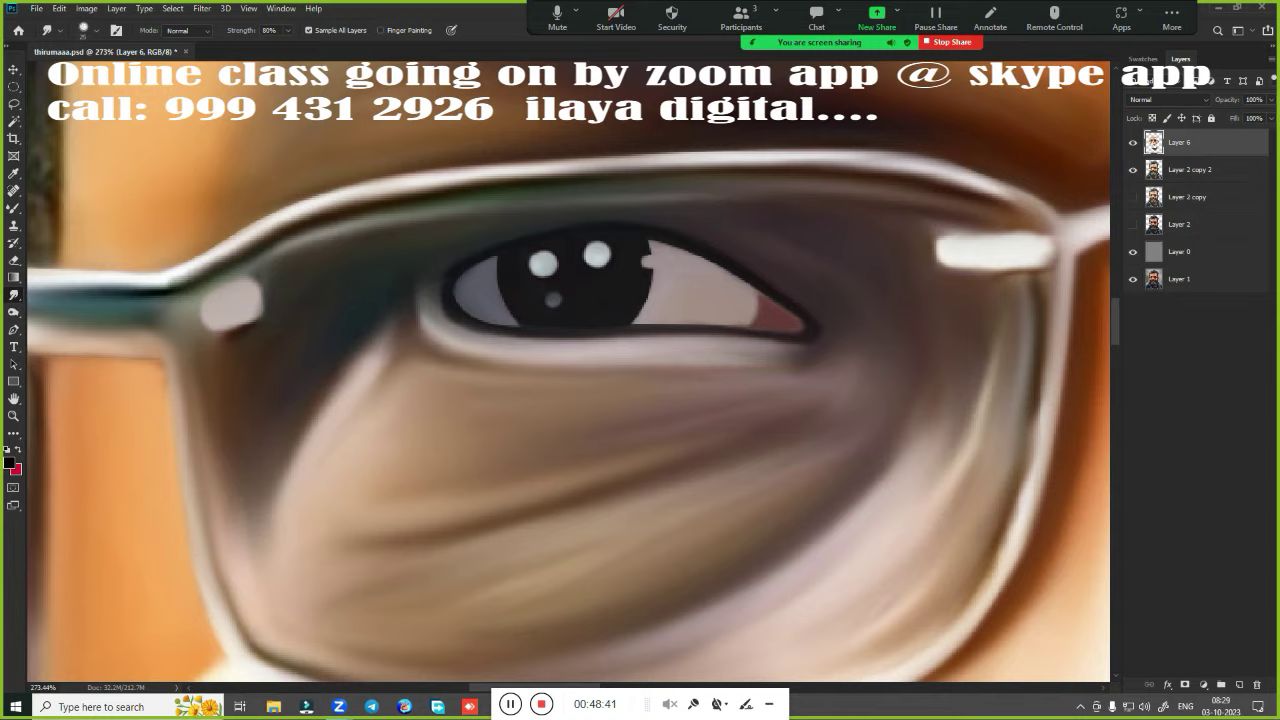
Smudge the shading inside the left lens below the eye
scroll(456, 344, down, 4)
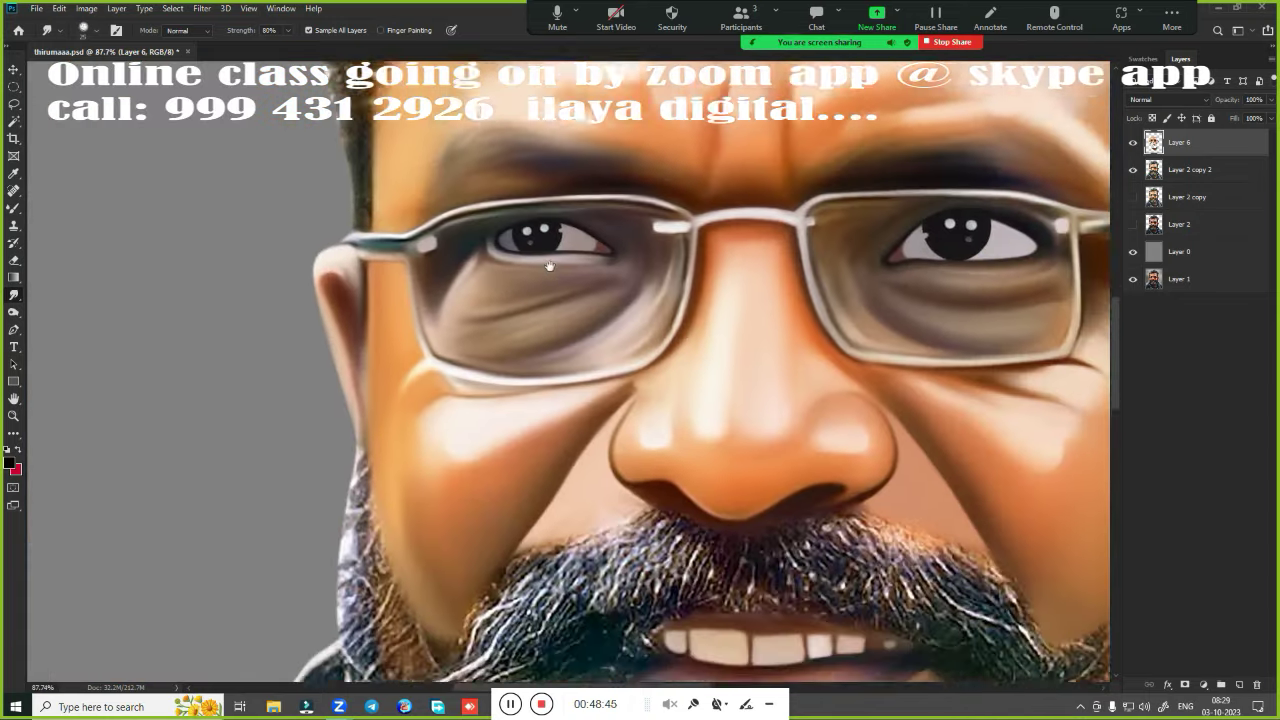
scroll(456, 344, down, 2)
scroll(456, 344, up, 3)
scroll(456, 344, up, 1)
scroll(456, 344, up, 2)
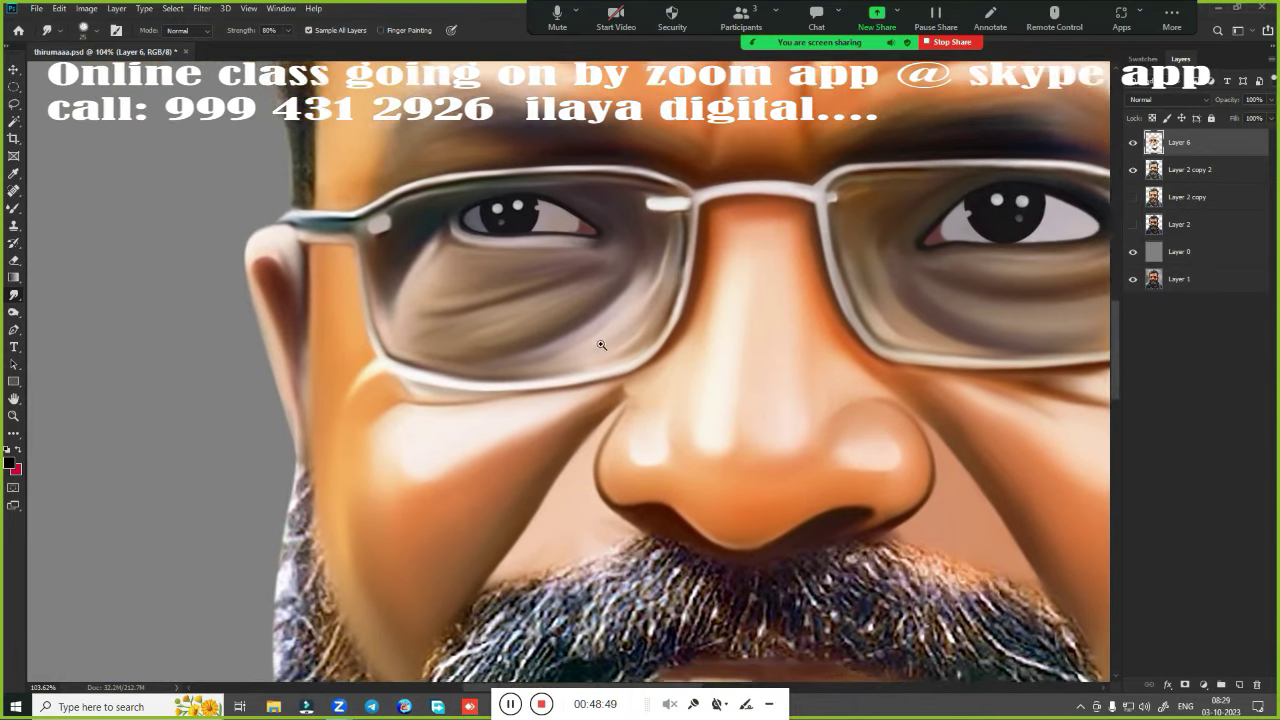
scroll(600, 343, up, 1)
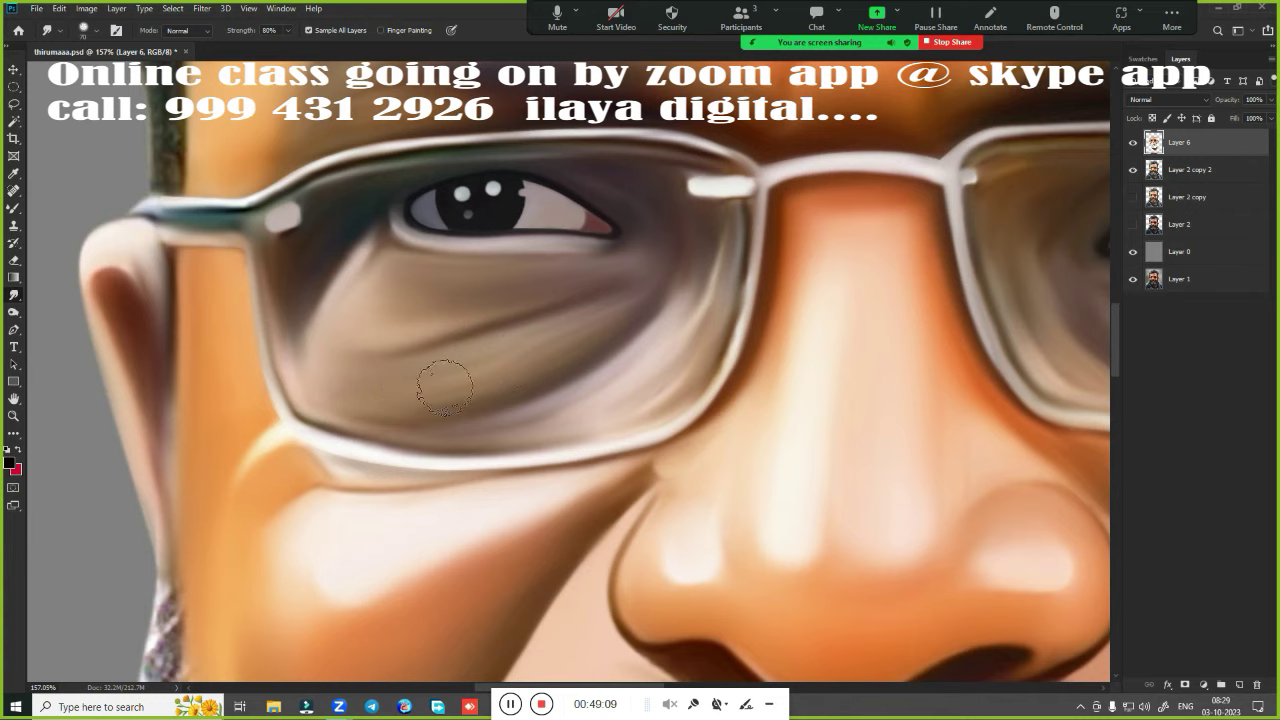
drag(443, 377, 448, 380)
Pan and zoom out to view the whole portrait
scroll(477, 432, right, 3)
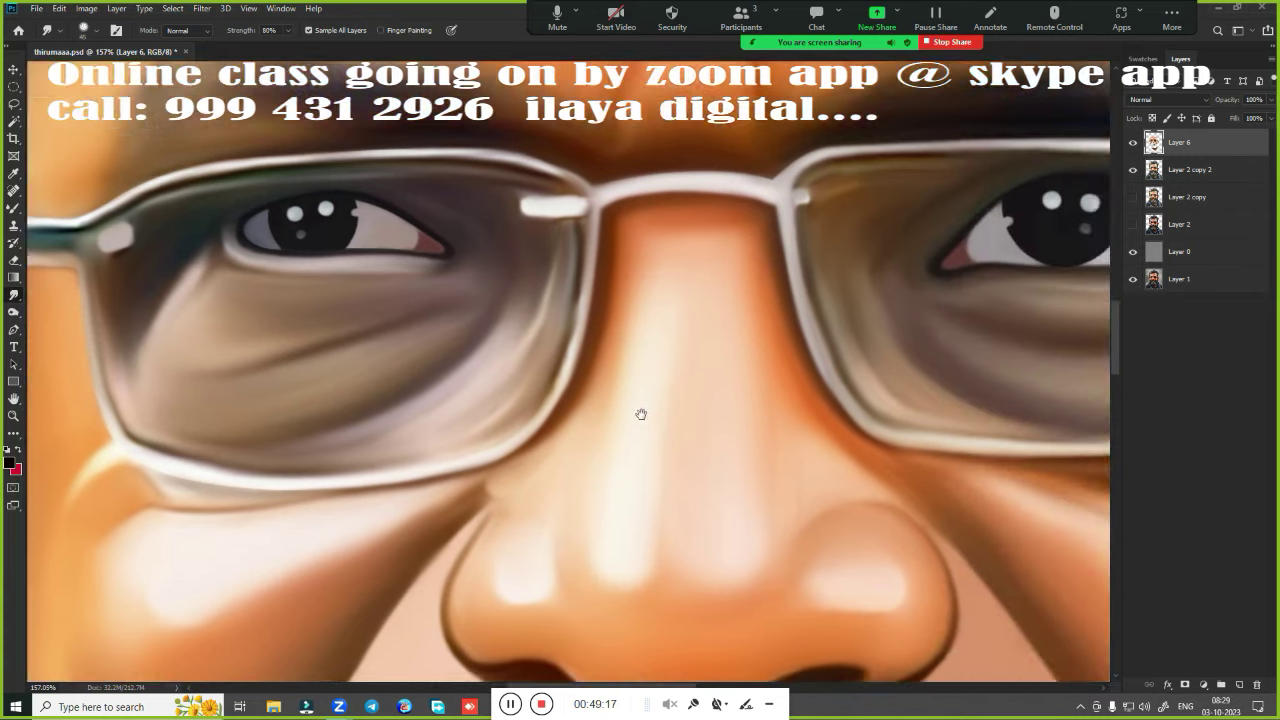
scroll(488, 424, right, 5)
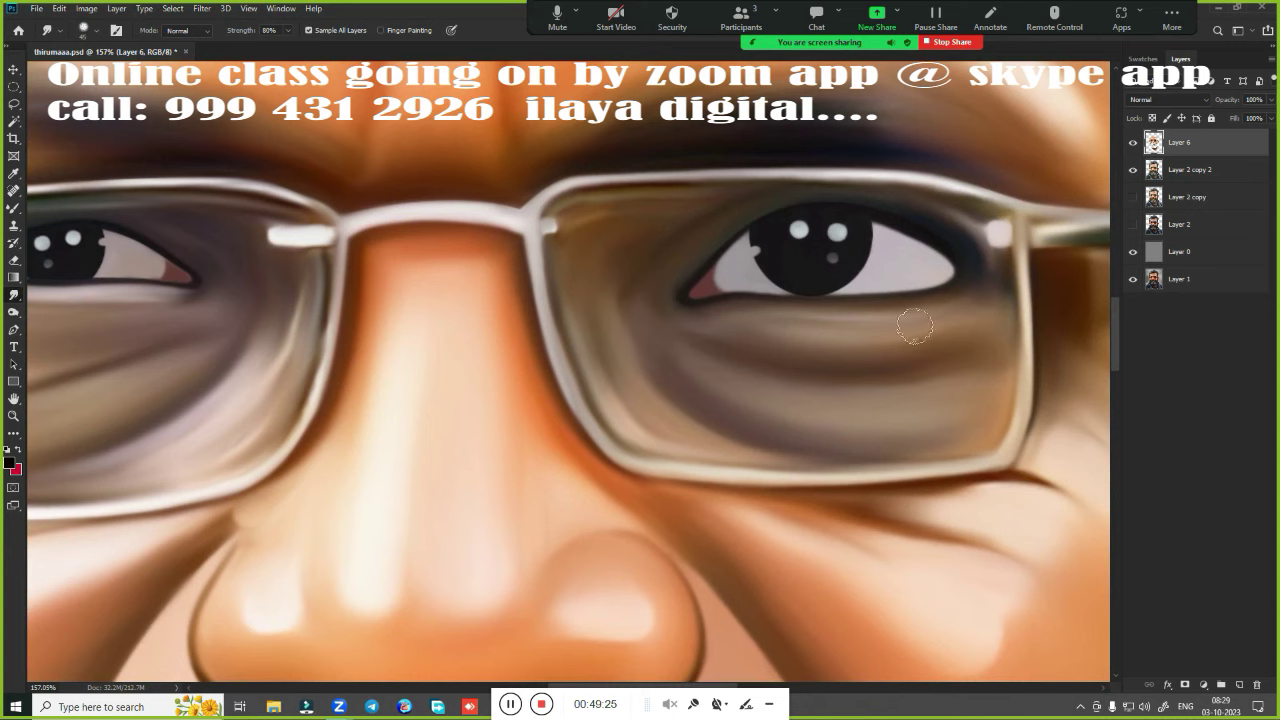
drag(700, 366, 666, 310)
scroll(661, 288, down, 2)
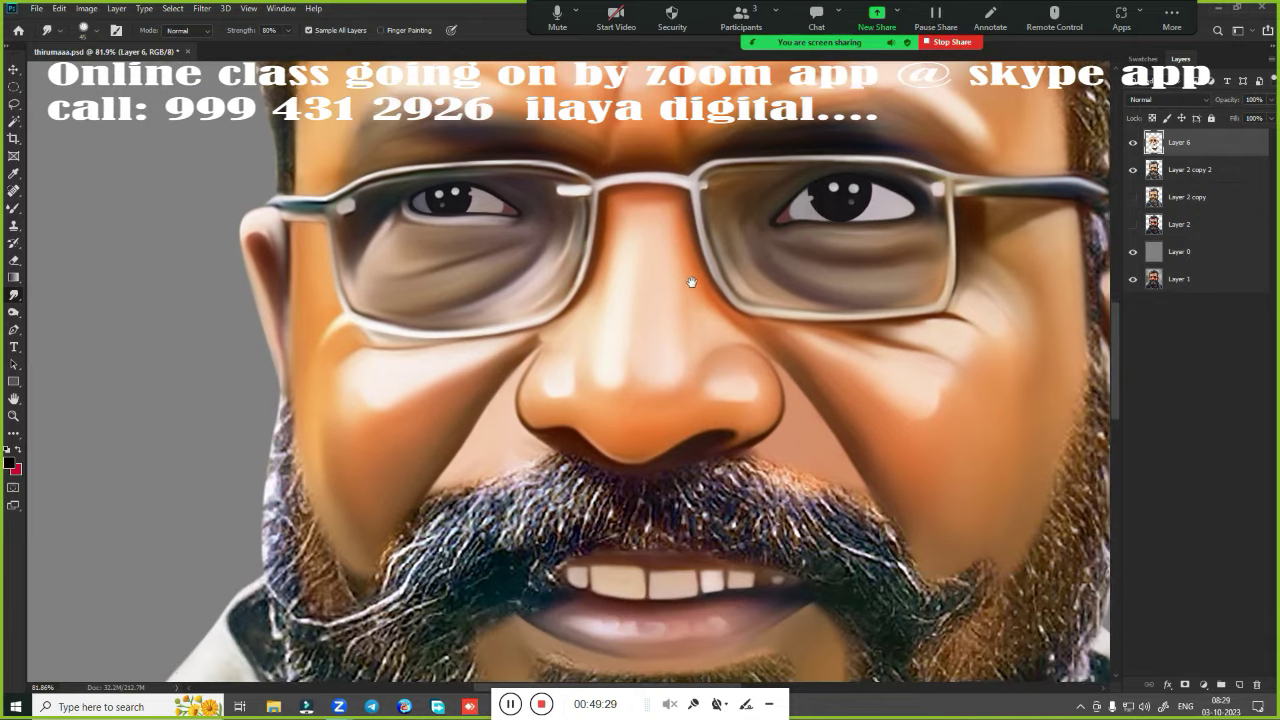
scroll(661, 288, down, 3)
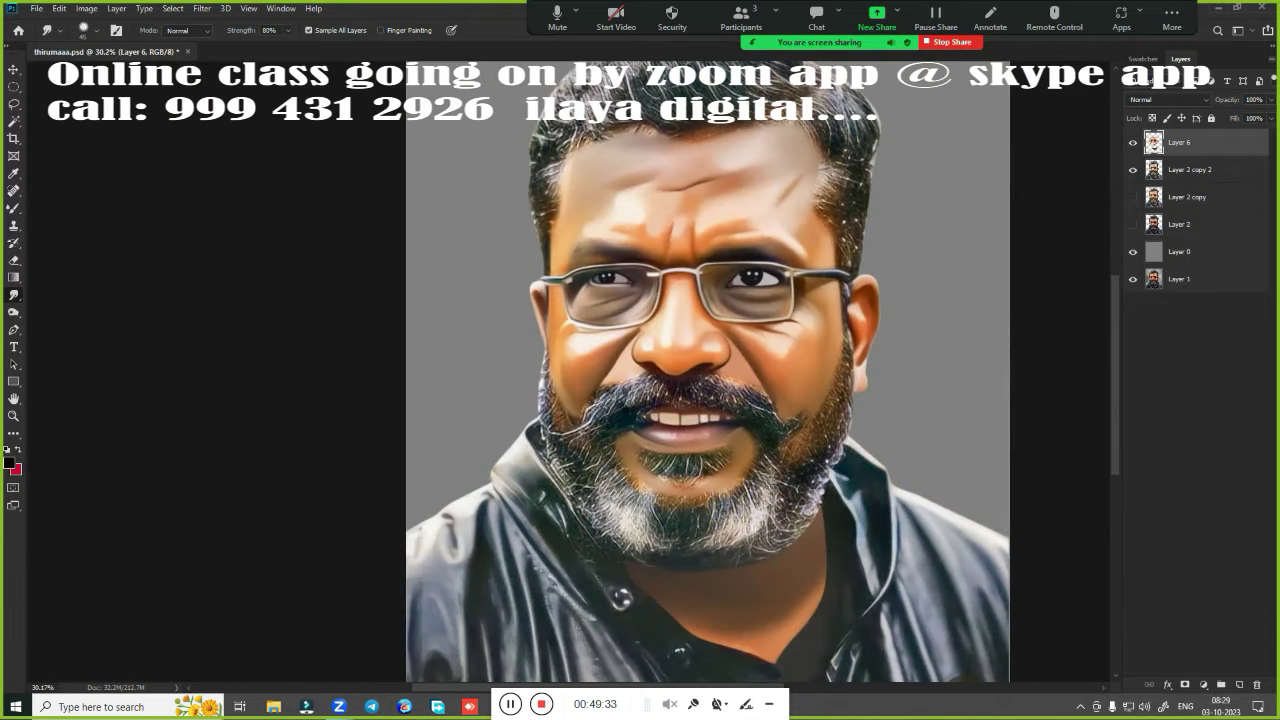
drag(723, 432, 686, 457)
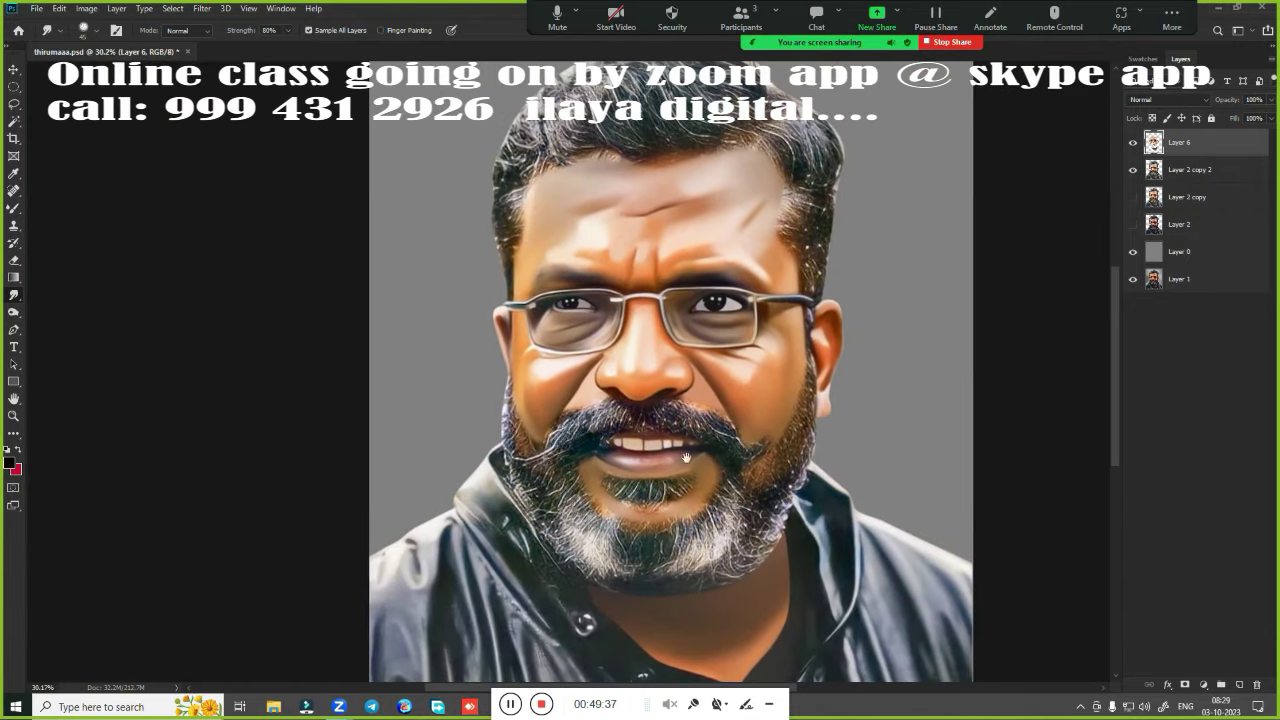
On Layer 2 copy 2, burn the hair on top of the head darker
click(1180, 170)
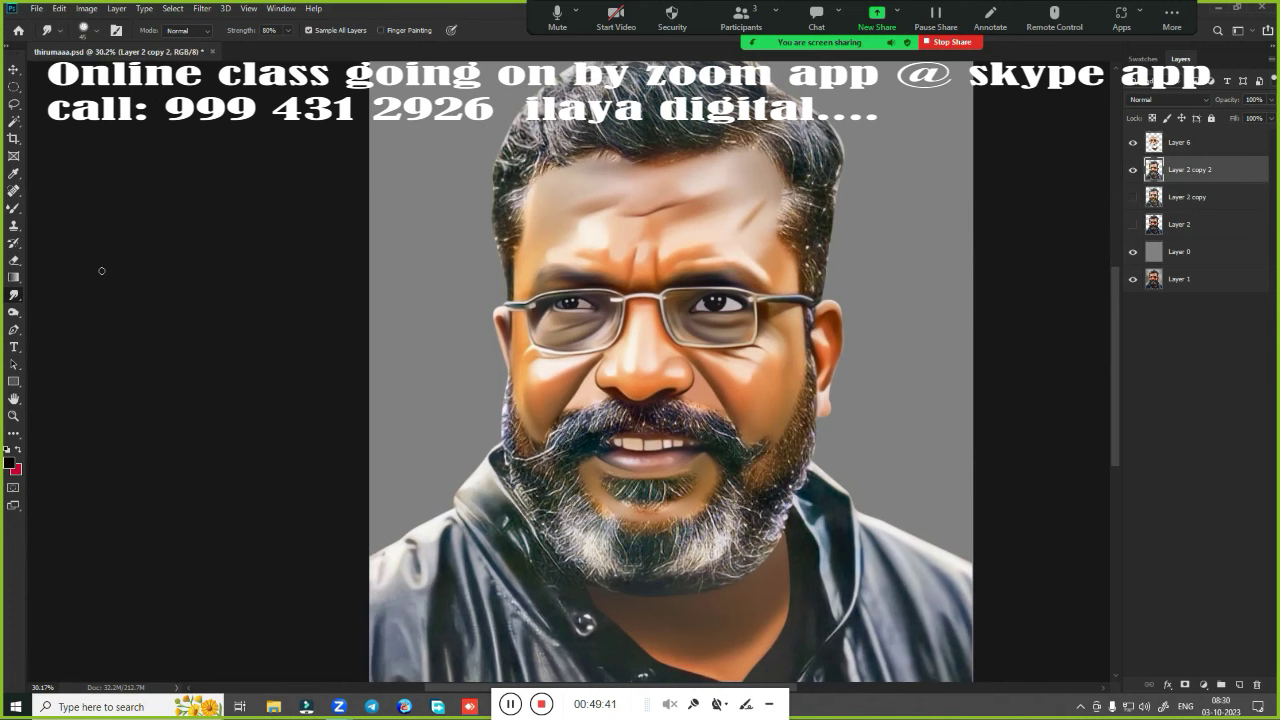
click(13, 313)
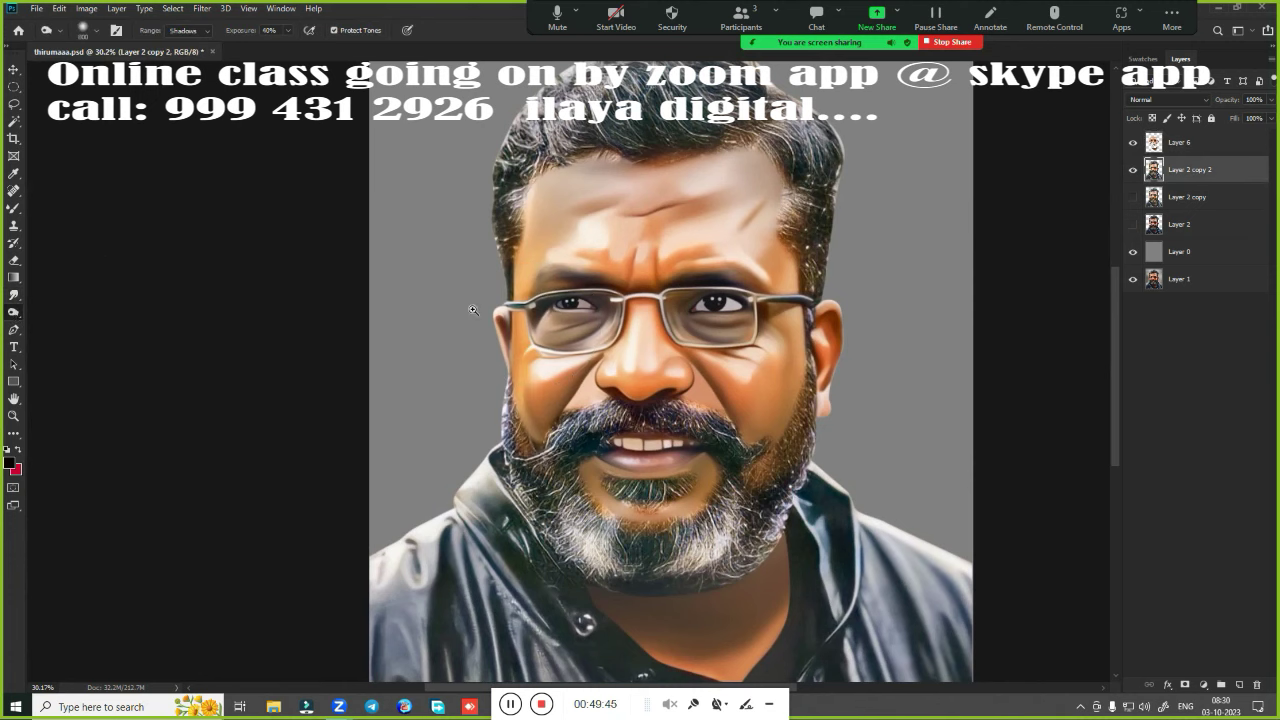
scroll(540, 325, up, 2)
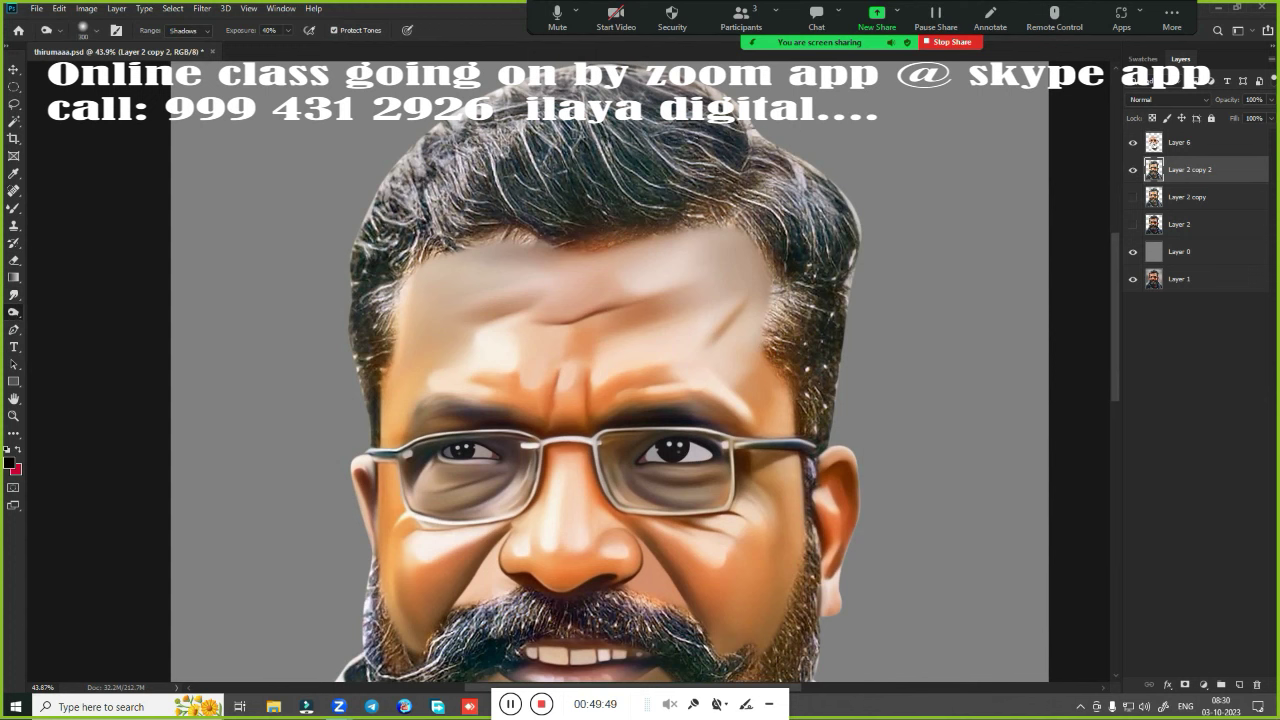
mouse_move(430, 140)
mouse_down()
mouse_move(360, 260)
mouse_move(600, 100)
mouse_move(790, 130)
mouse_up()
mouse_move(480, 220)
mouse_down()
mouse_move(688, 128)
mouse_move(810, 260)
mouse_move(830, 390)
mouse_up()
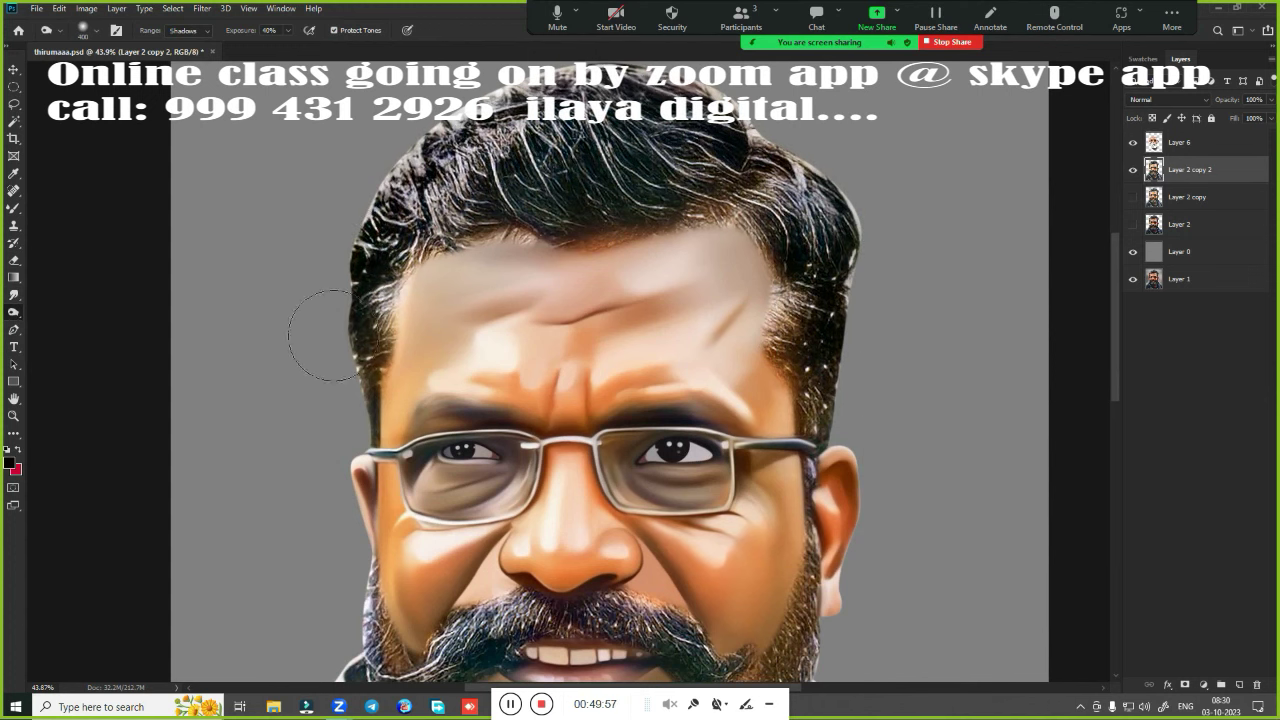
Burn the beard along both cheeks, the chin and the moustache darker
mouse_move(796, 513)
mouse_down()
mouse_move(802, 208)
mouse_move(805, 350)
mouse_move(740, 480)
mouse_move(575, 540)
mouse_up()
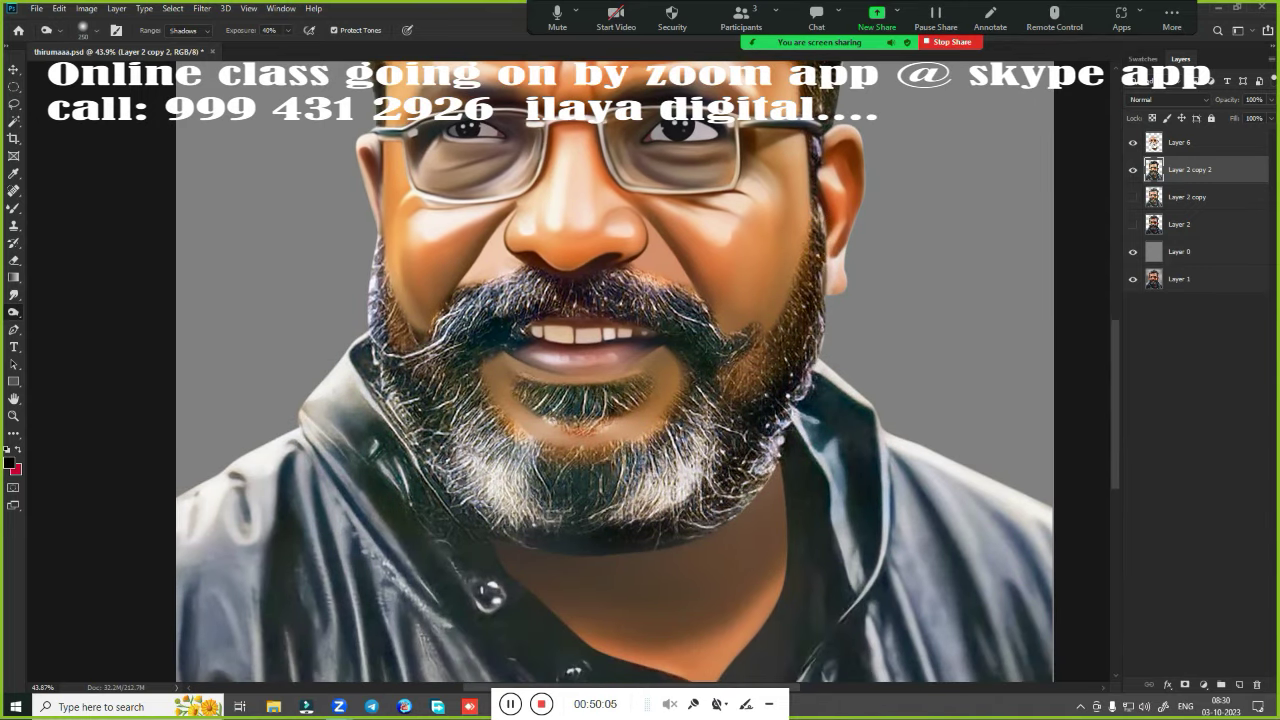
mouse_move(770, 430)
mouse_down()
mouse_move(500, 535)
mouse_move(390, 380)
mouse_up()
mouse_move(450, 440)
mouse_down()
mouse_move(640, 490)
mouse_move(700, 460)
mouse_up()
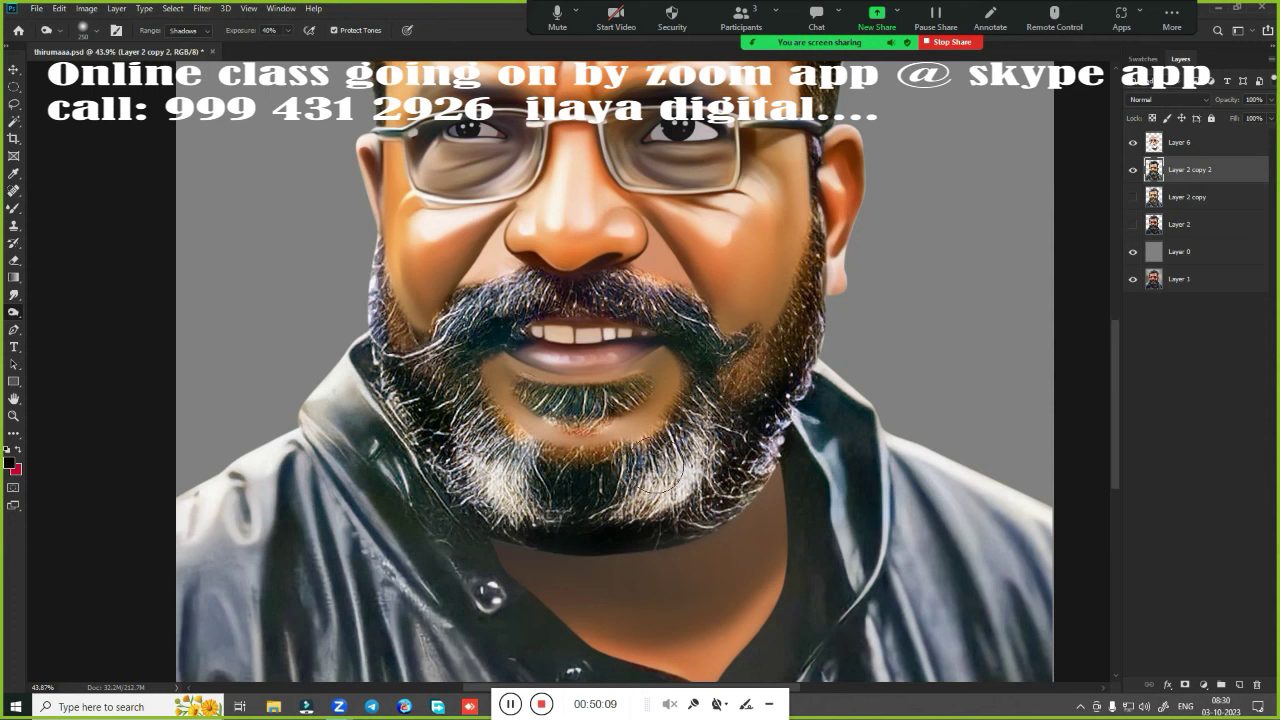
drag(611, 403, 530, 398)
drag(380, 260, 430, 400)
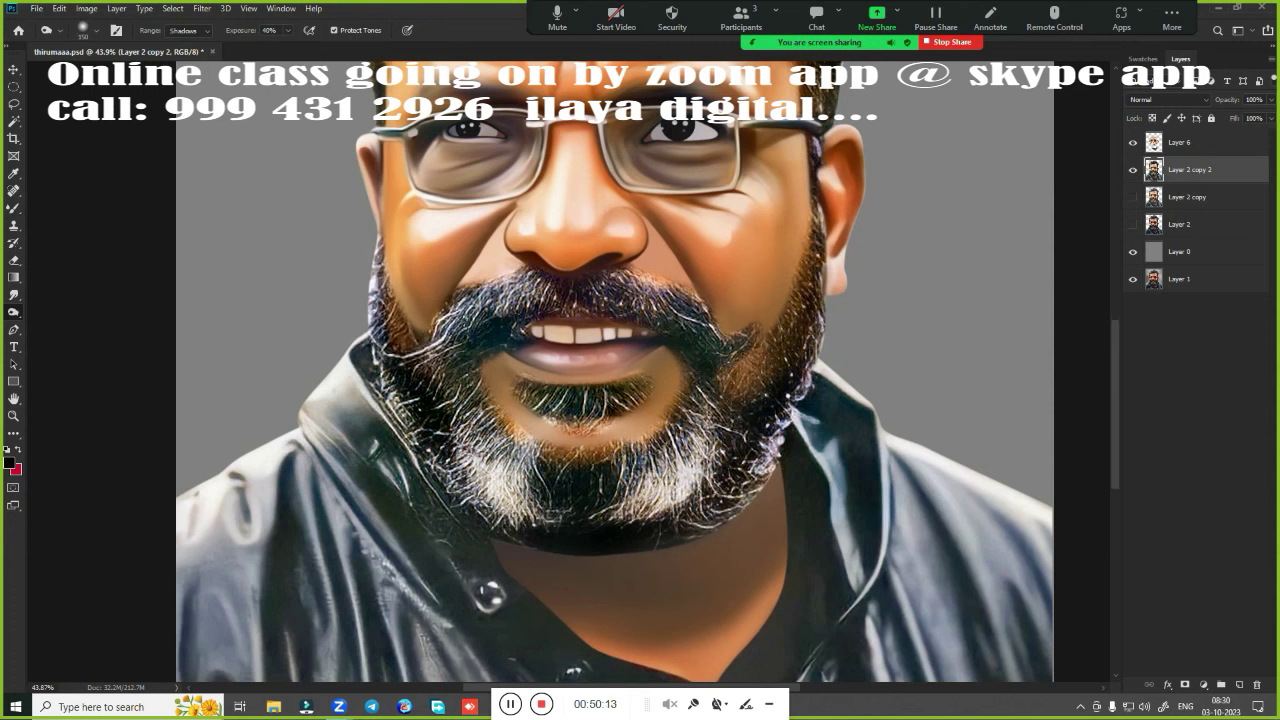
drag(460, 305, 565, 290)
drag(430, 350, 485, 400)
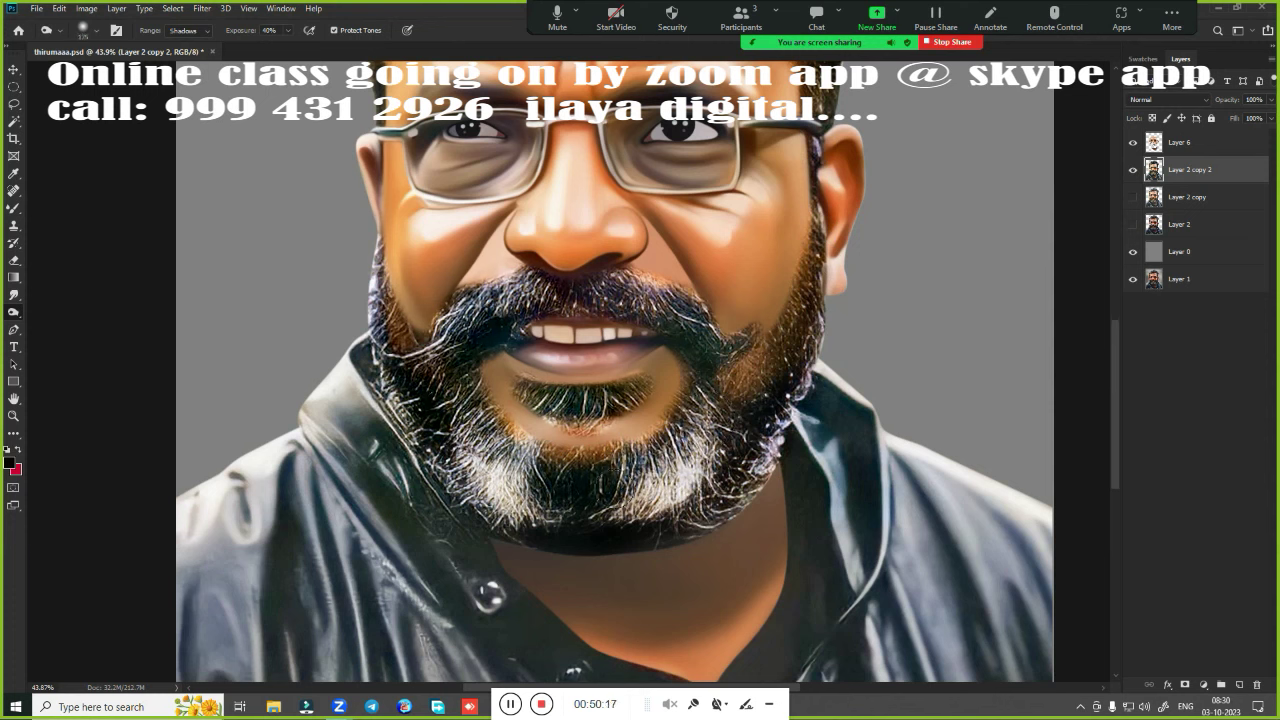
mouse_move(522, 300)
mouse_down()
mouse_move(615, 290)
mouse_move(705, 330)
mouse_move(760, 395)
mouse_move(733, 386)
mouse_up()
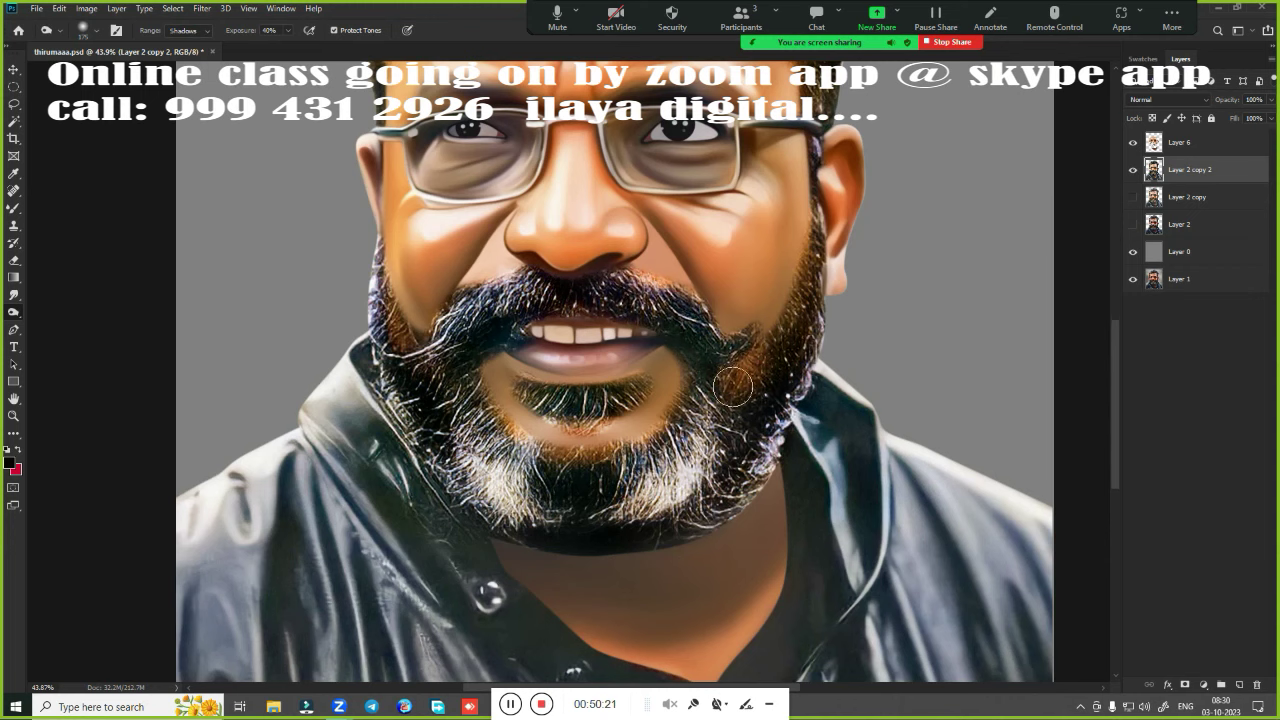
drag(478, 310, 462, 348)
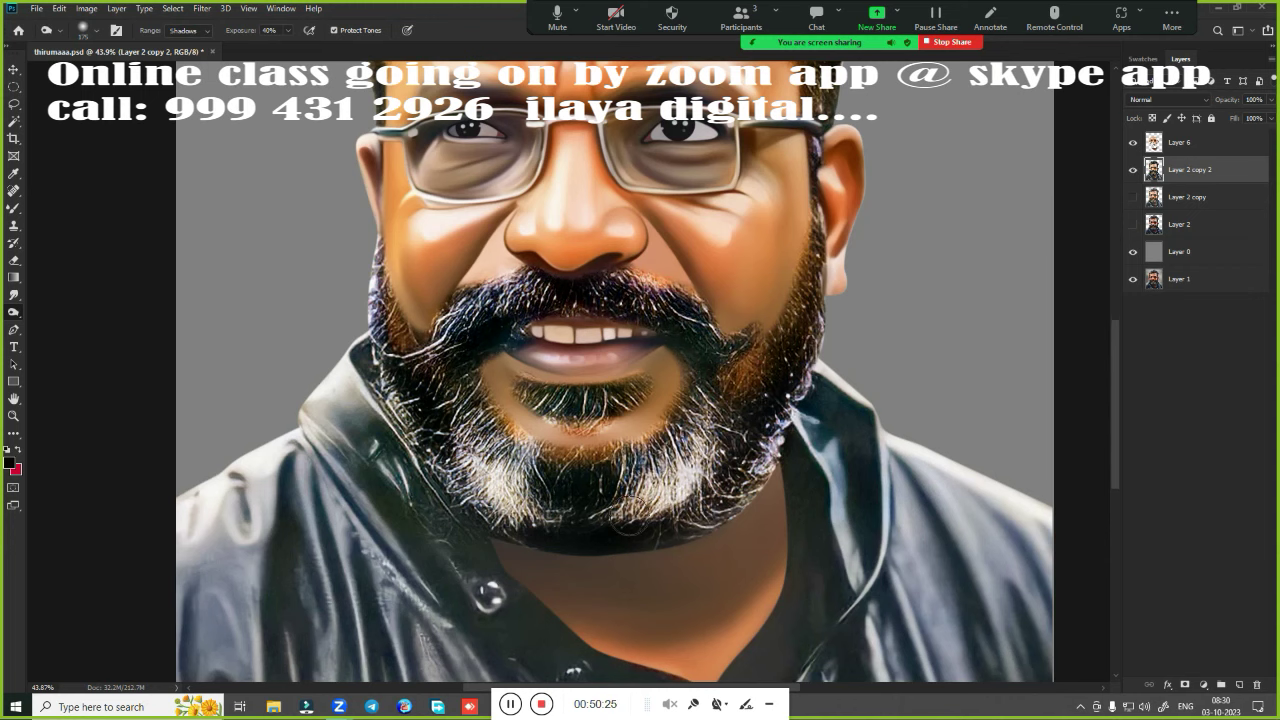
scroll(696, 616, down, 3)
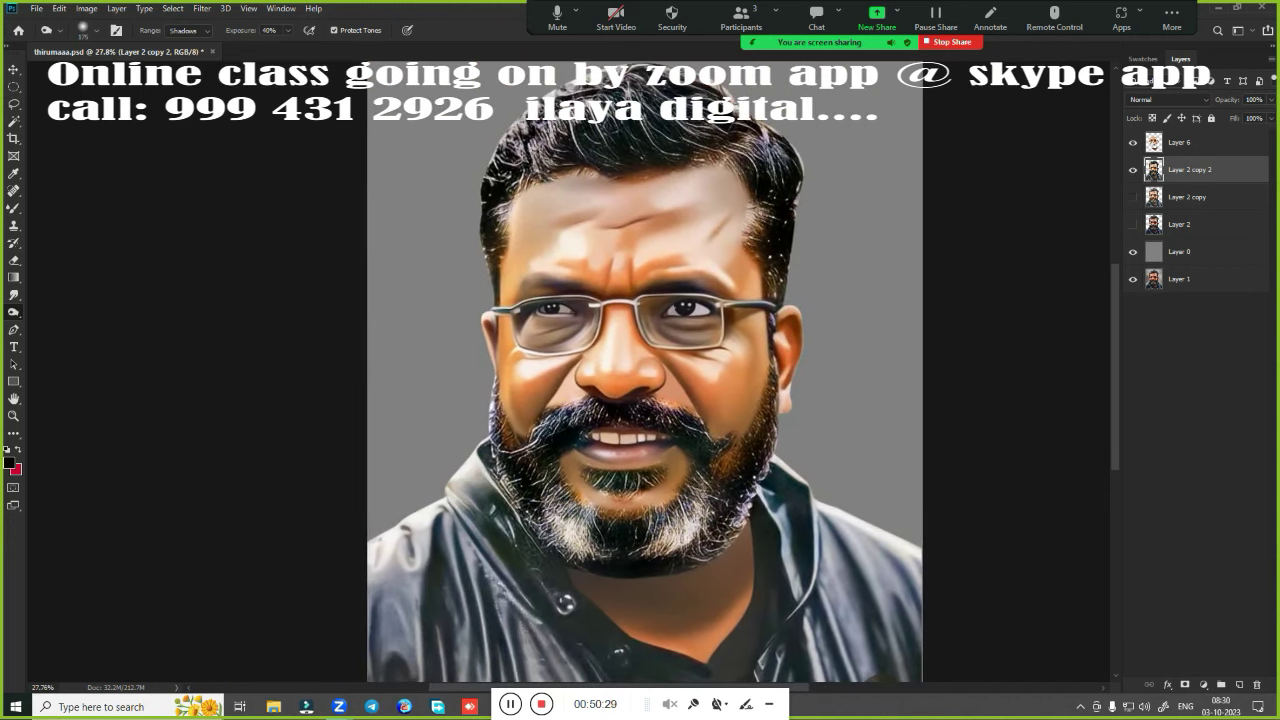
Add a new empty Layer 7 above Layer 6
click(1180, 142)
click(1238, 685)
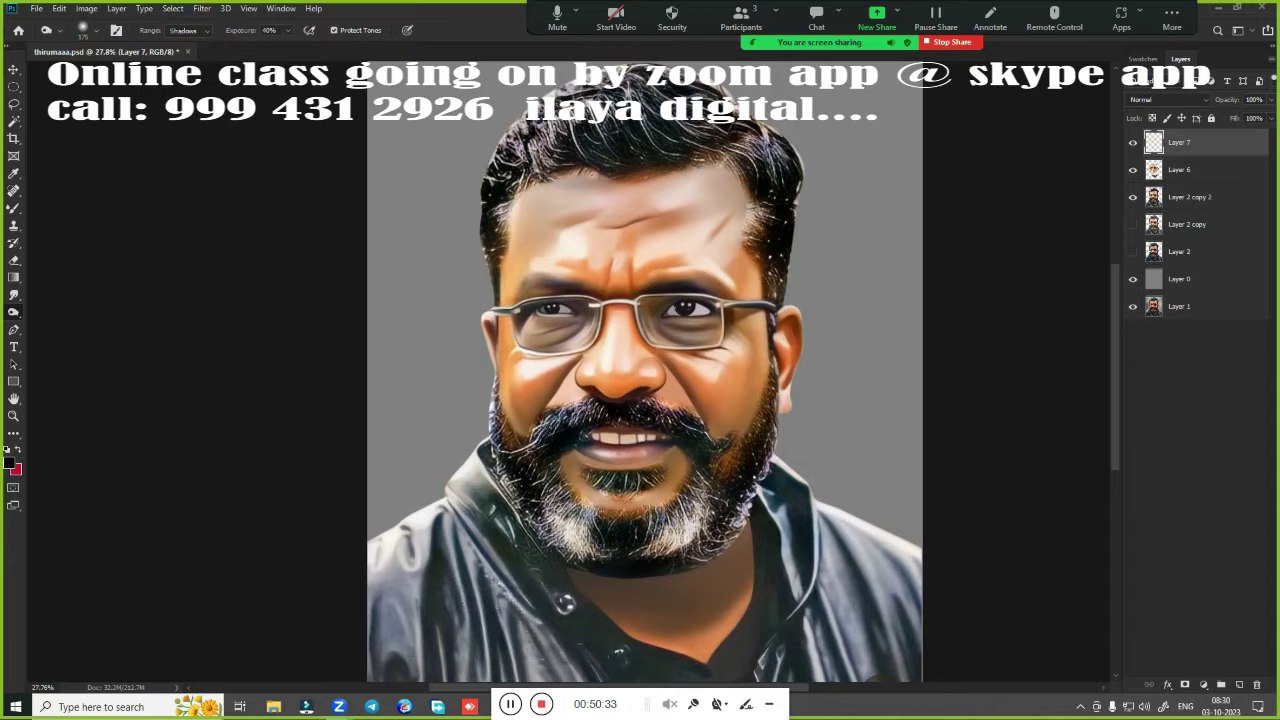
scroll(730, 442, up, 3)
scroll(760, 390, up, 2)
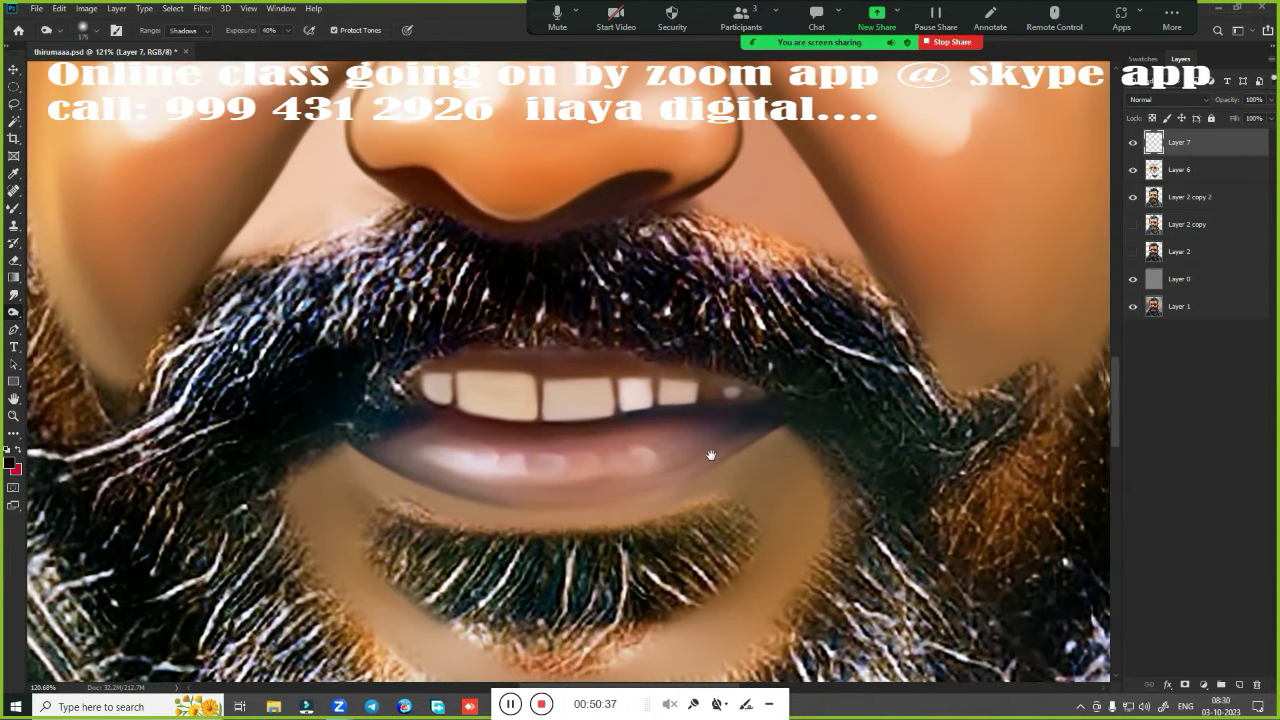
scroll(690, 455, down, 3)
scroll(668, 456, up, 5)
Back on Layer 6, smudge the lower lip smooth near the mouth corner
key(alt+bracketleft)
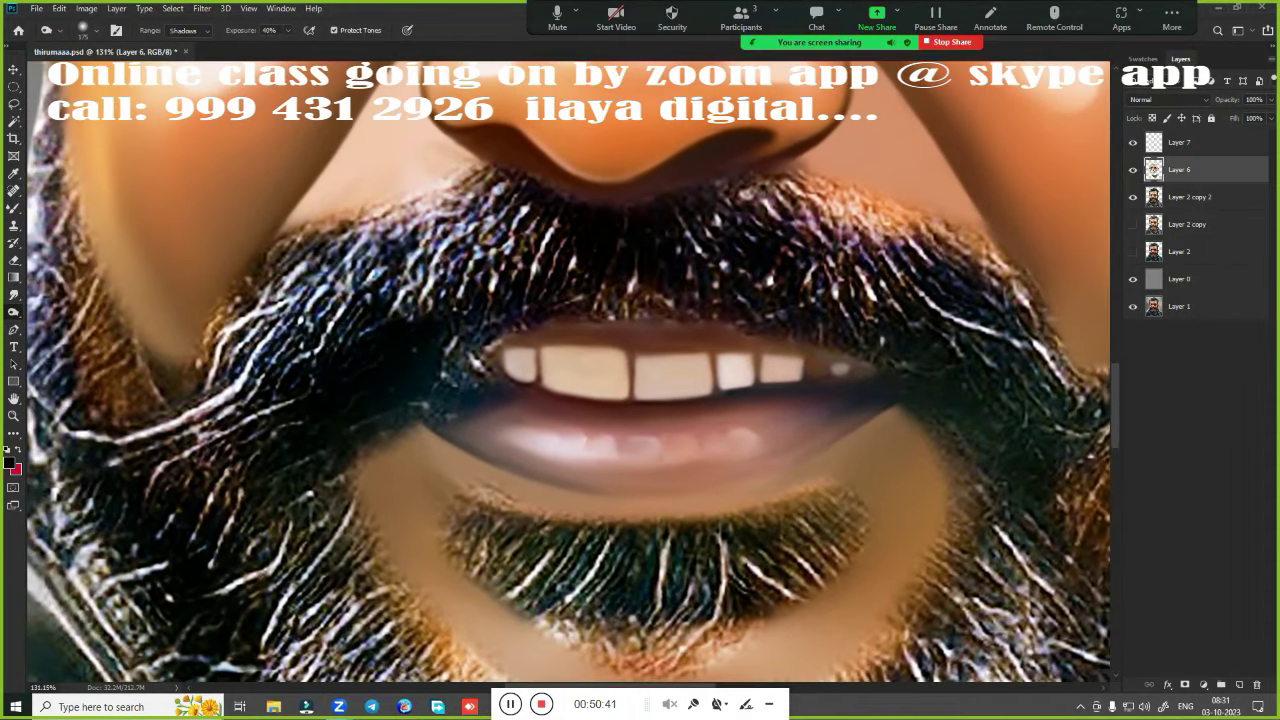
key(r)
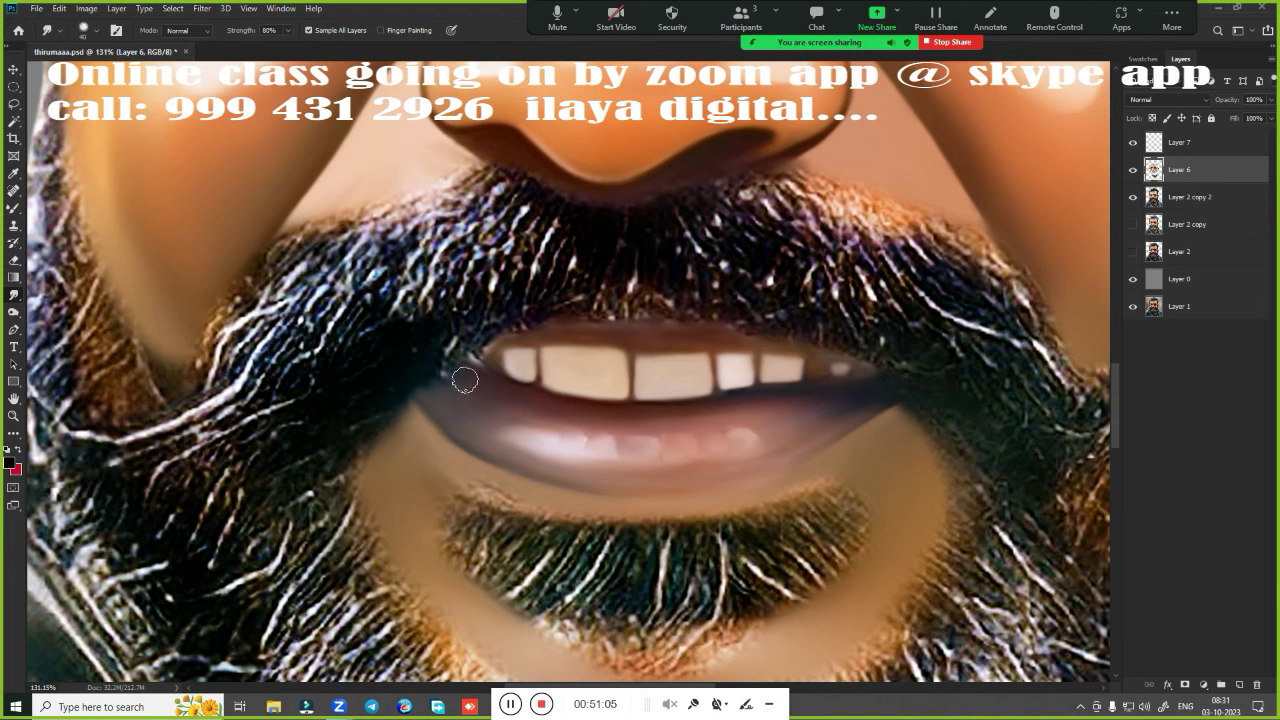
scroll(503, 408, down, 3)
scroll(530, 409, up, 3)
scroll(550, 409, down, 3)
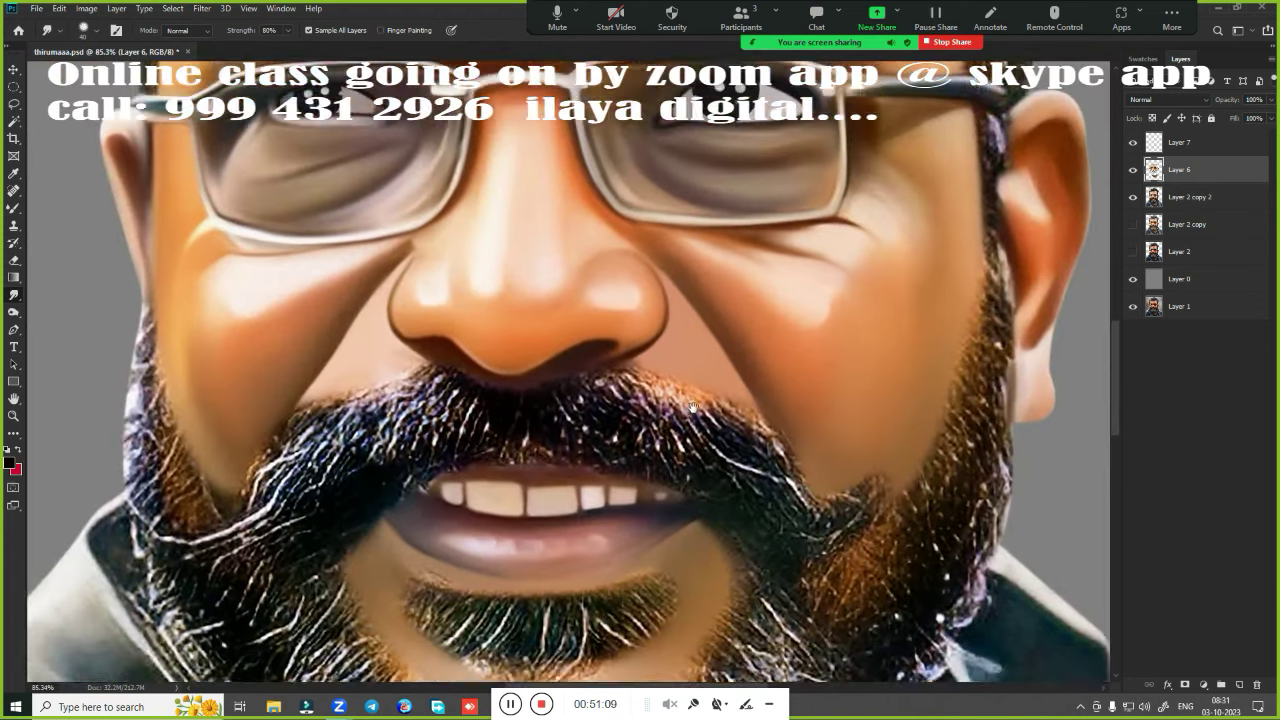
scroll(569, 410, up, 3)
scroll(569, 410, up, 2)
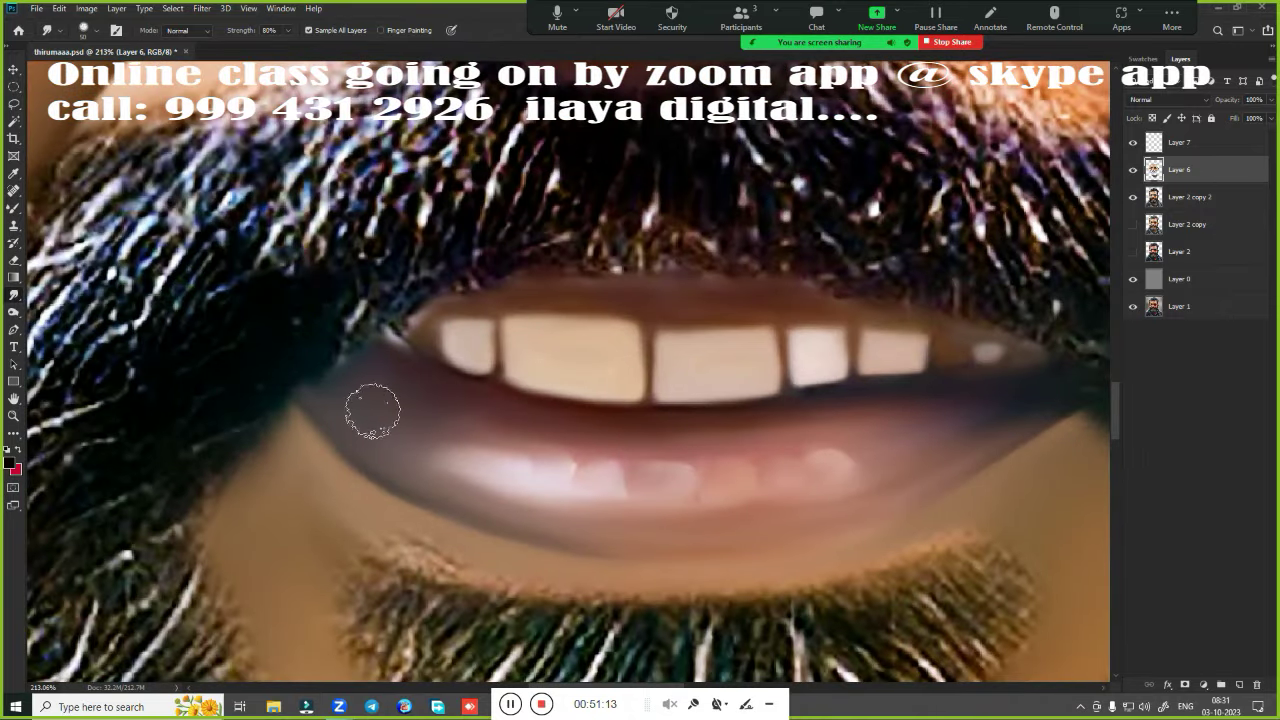
drag(371, 409, 398, 452)
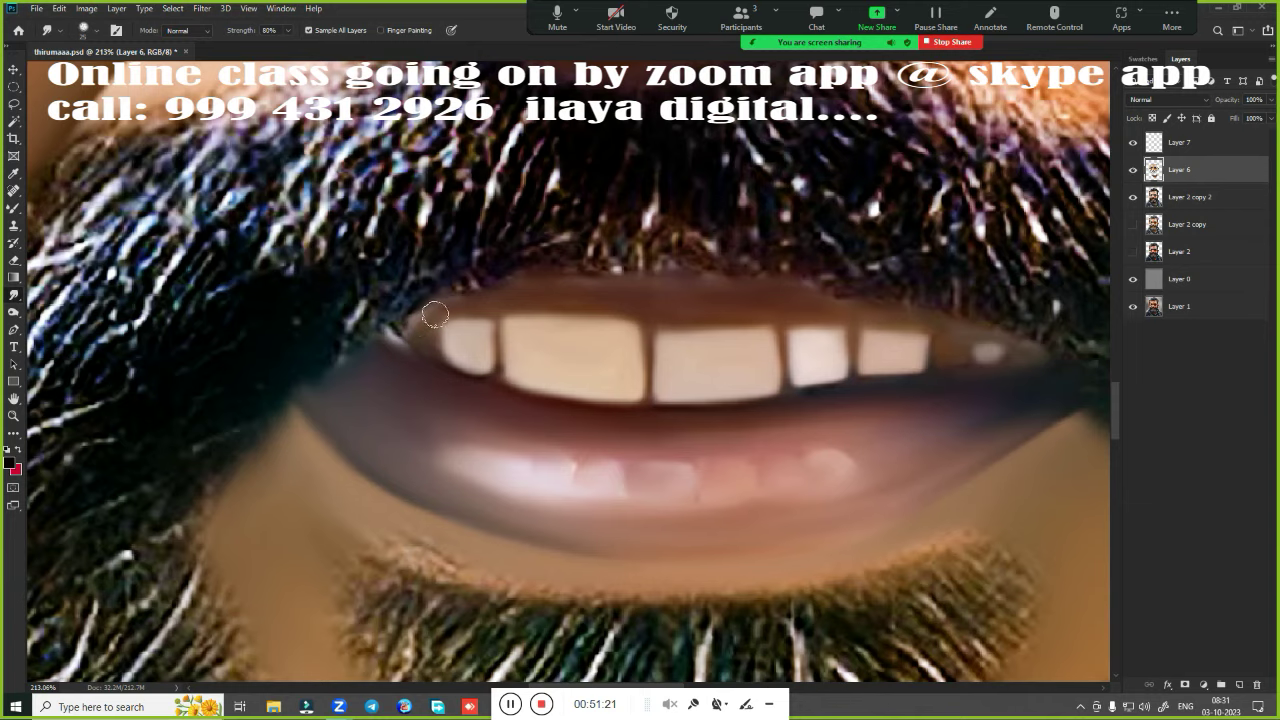
Switch to the Eraser tool
scroll(659, 407, down, 4)
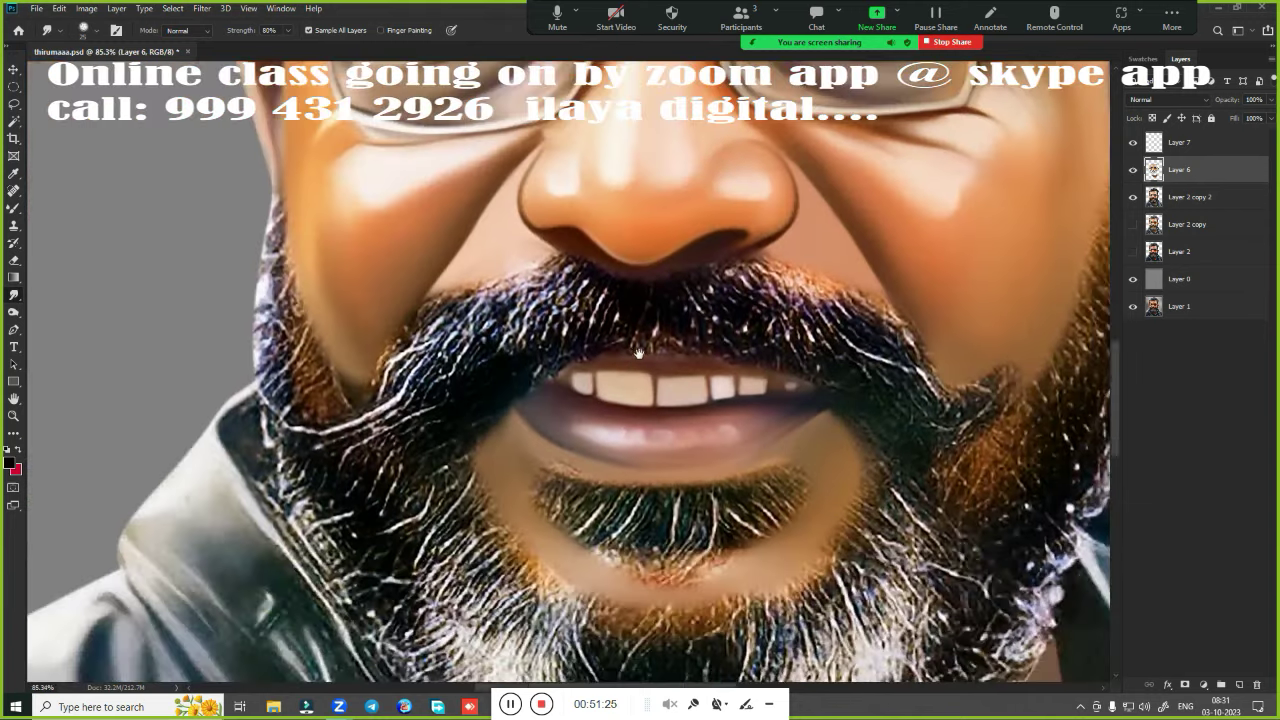
scroll(742, 455, down, 1)
scroll(820, 308, down, 1)
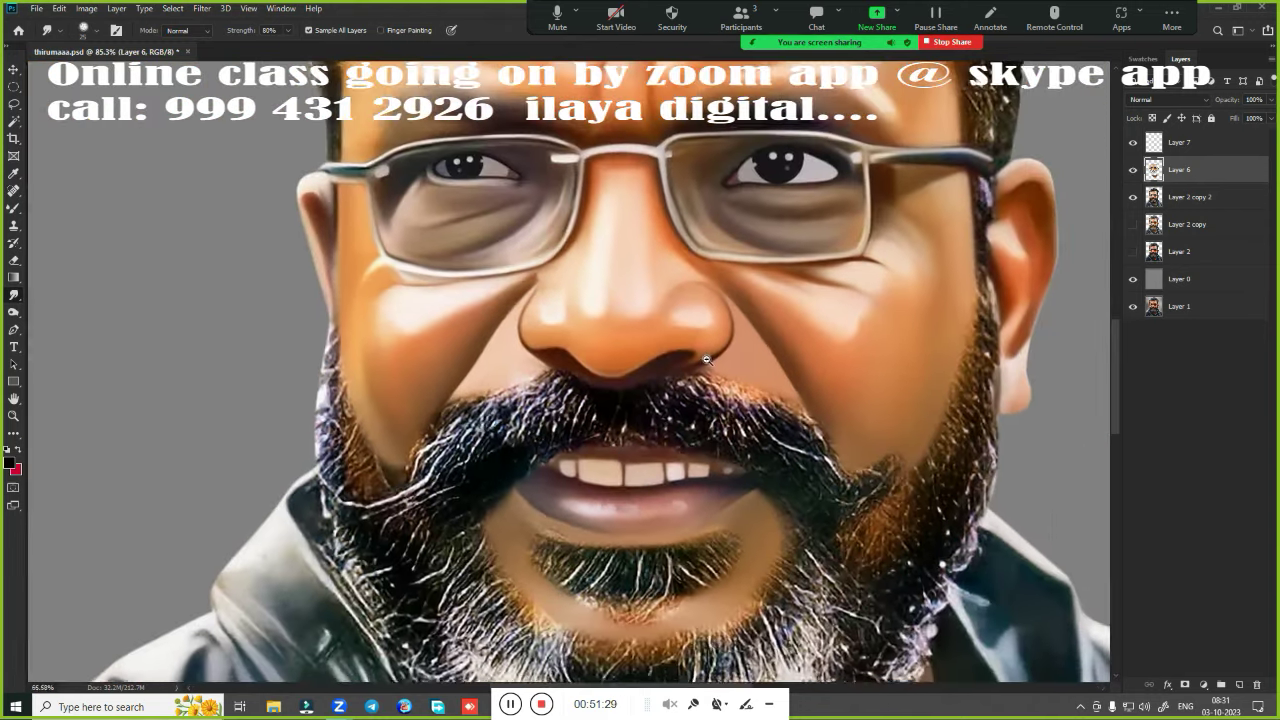
scroll(820, 308, up, 2)
scroll(820, 308, up, 1)
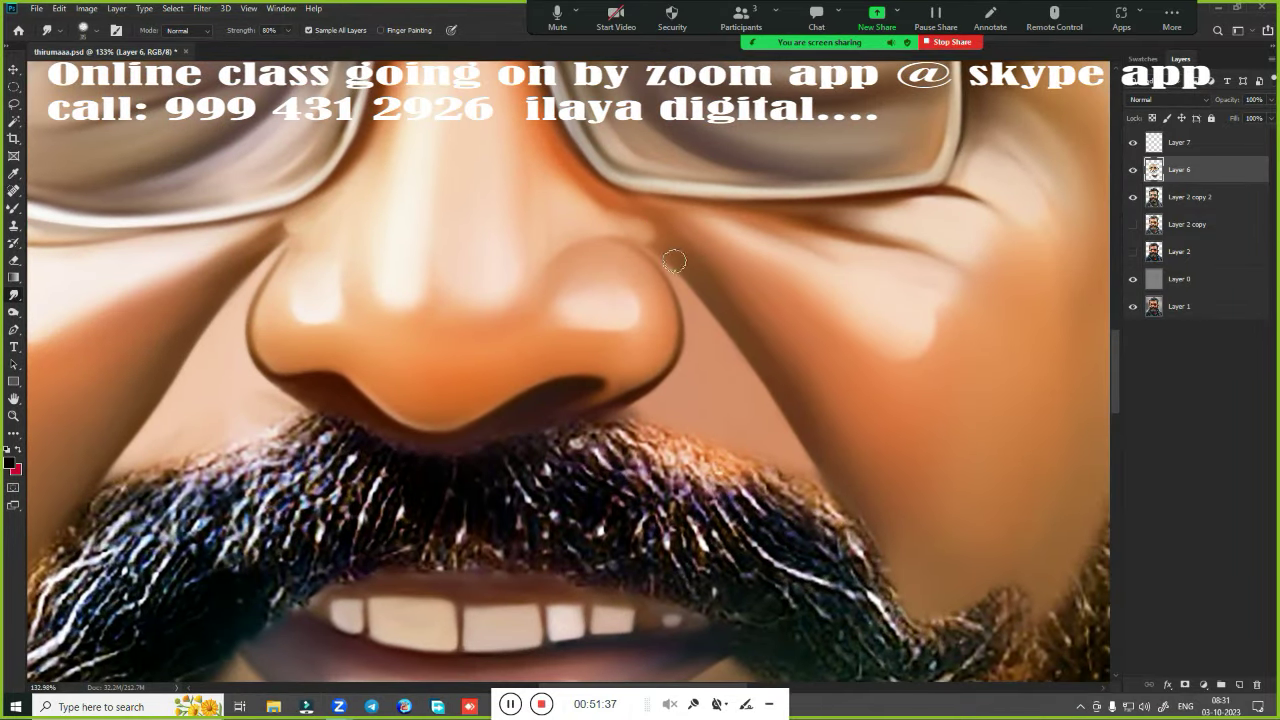
scroll(822, 585, down, 3)
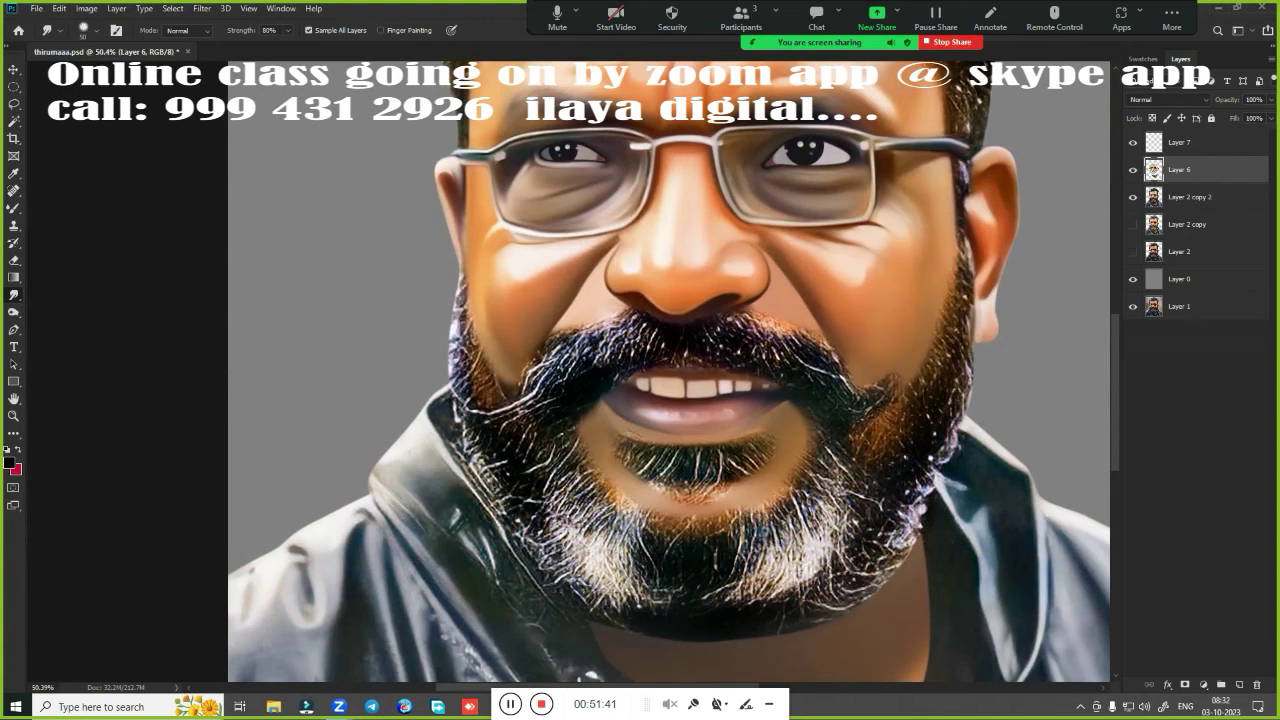
key(e)
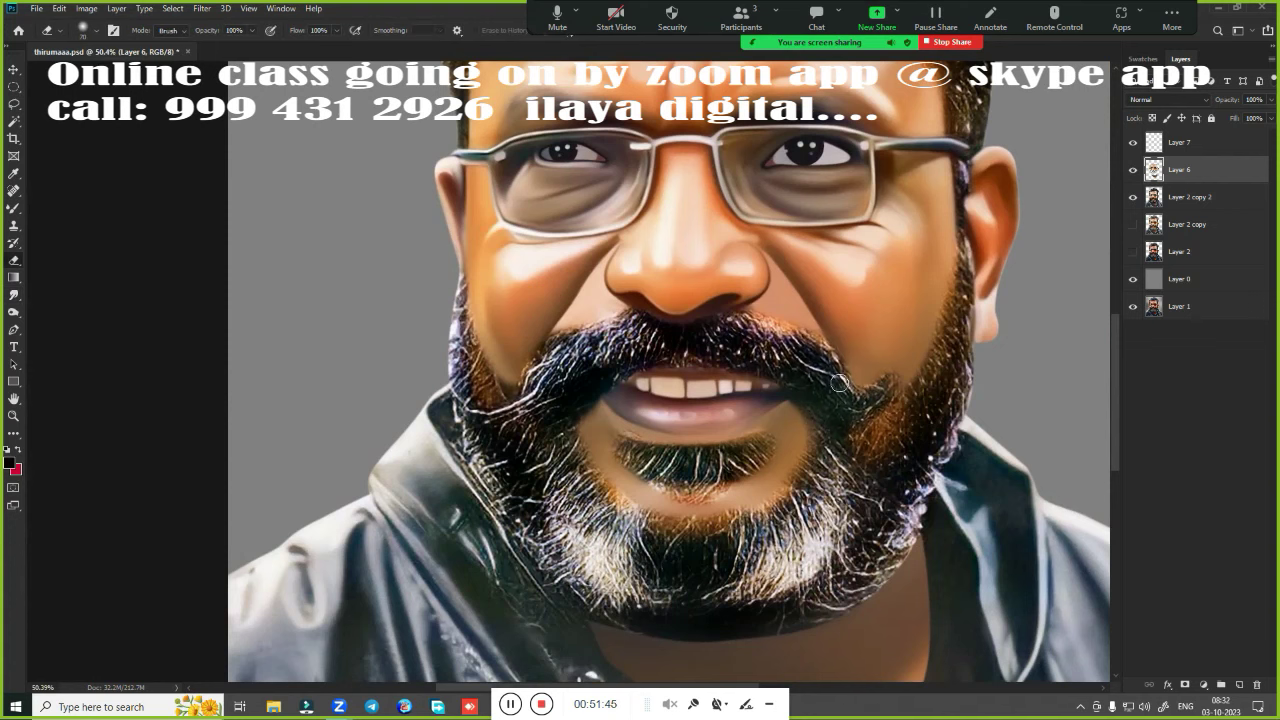
scroll(779, 431, up, 1)
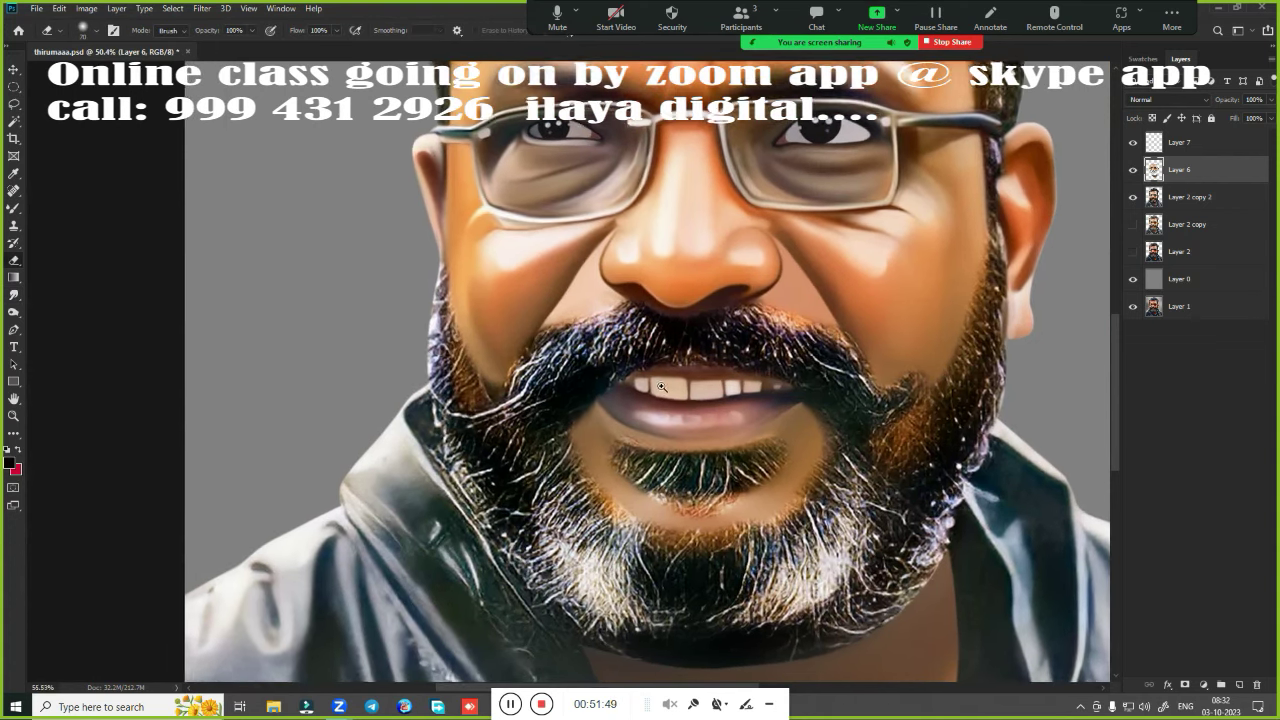
scroll(760, 420, up, 2)
scroll(697, 357, up, 1)
On Layer 7, smudge the moustache into dark streaks, pulling its right side into long strands
click(1210, 147)
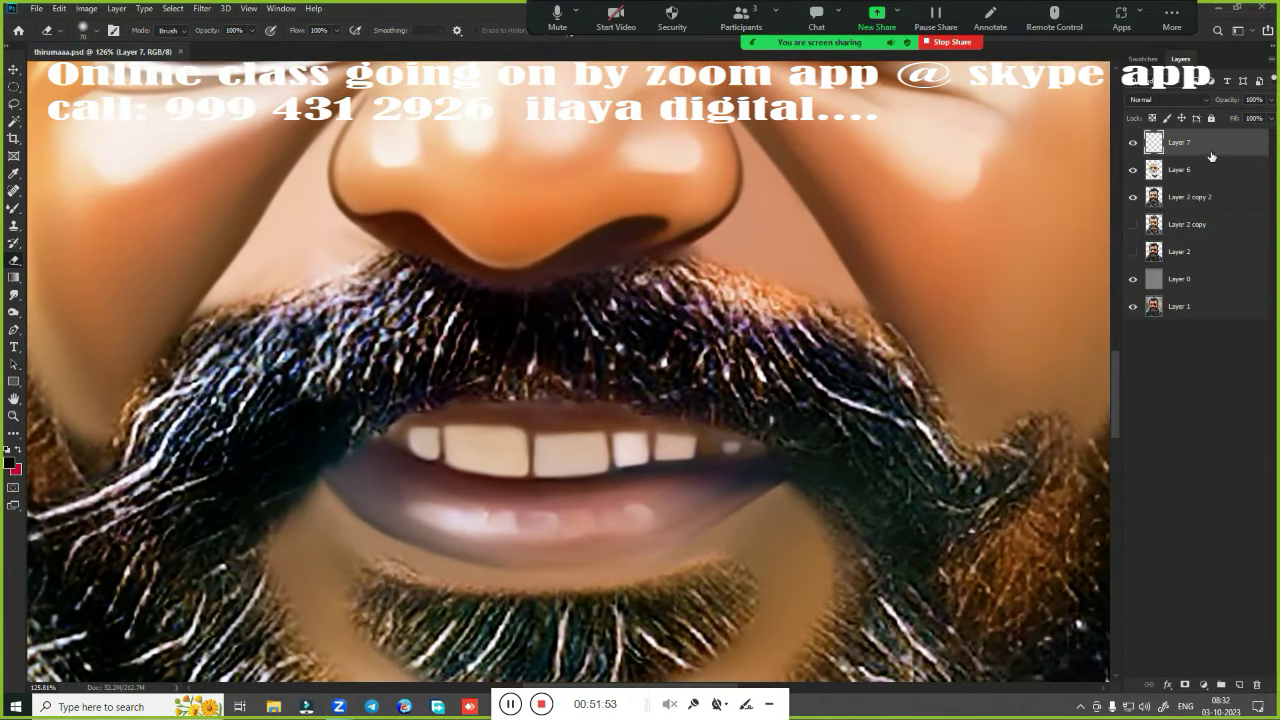
key(r)
scroll(914, 420, up, 1)
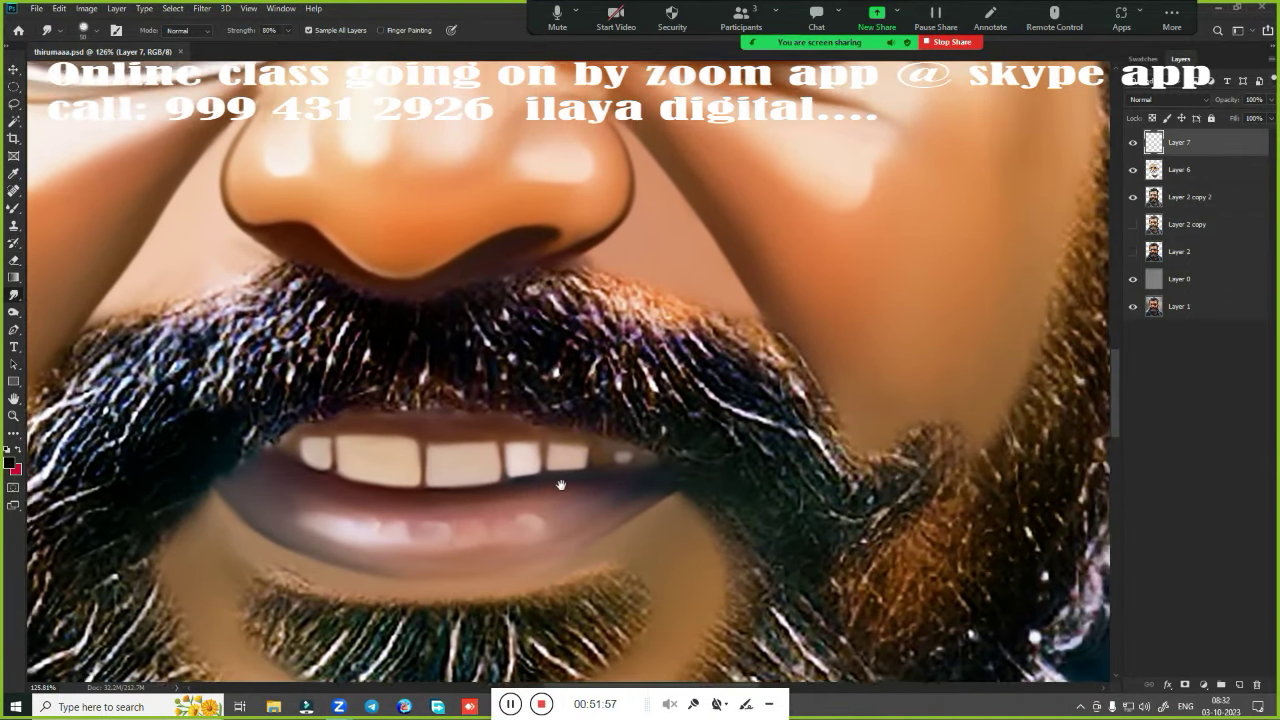
scroll(914, 420, up, 1)
mouse_move(598, 456)
mouse_down()
mouse_move(656, 524)
mouse_move(688, 518)
mouse_up()
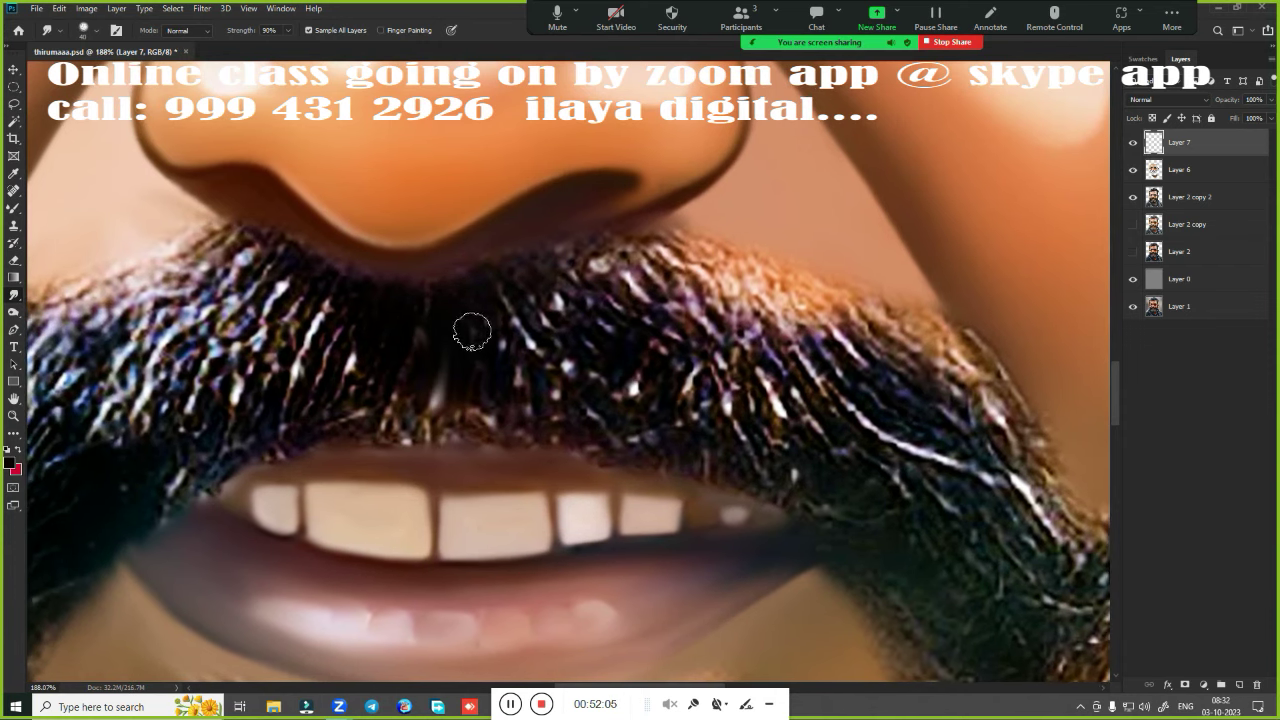
mouse_move(496, 399)
mouse_down()
mouse_move(529, 380)
mouse_move(529, 286)
mouse_move(570, 395)
mouse_move(623, 407)
mouse_move(660, 394)
mouse_up()
mouse_move(668, 344)
mouse_down()
mouse_move(700, 332)
mouse_move(780, 420)
mouse_move(820, 345)
mouse_move(850, 358)
mouse_move(1010, 500)
mouse_up()
mouse_move(913, 551)
mouse_down()
mouse_move(663, 411)
mouse_move(734, 449)
mouse_move(780, 415)
mouse_move(941, 368)
mouse_move(731, 420)
mouse_move(794, 414)
mouse_move(1059, 614)
mouse_up()
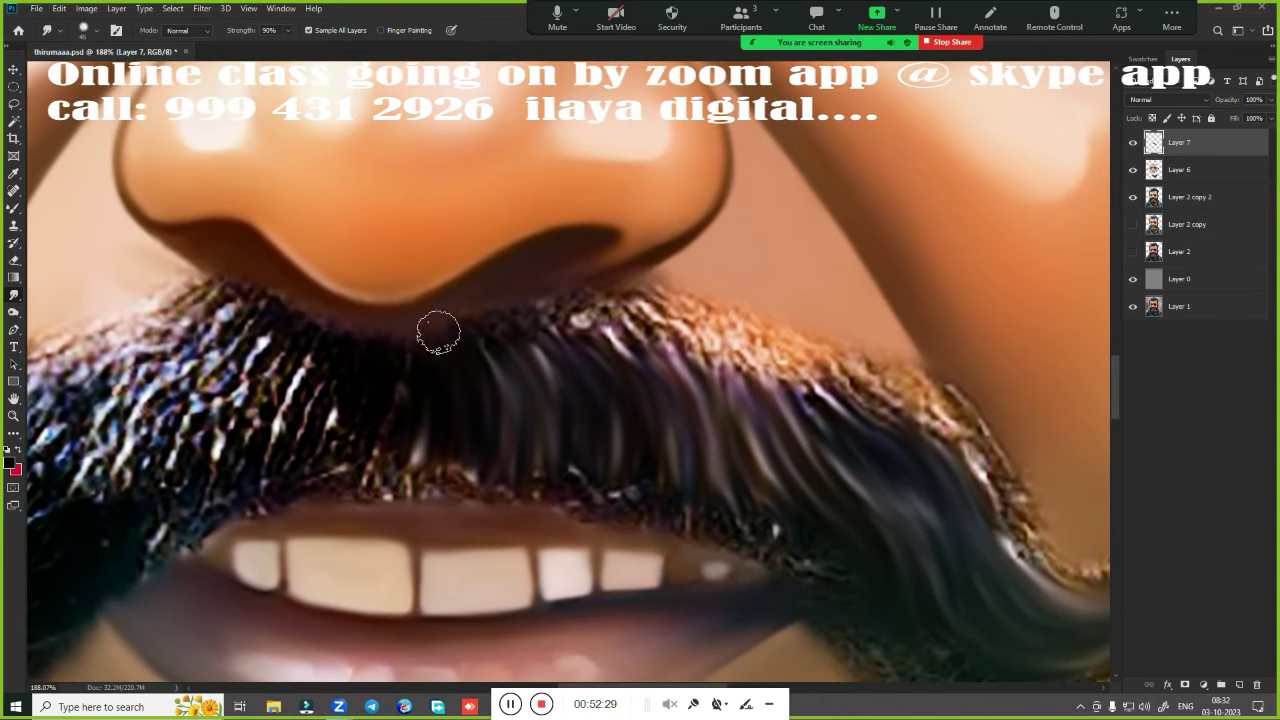
Sweep the right moustache hairs up near the nose and curl the tip into the cheek
mouse_move(556, 336)
mouse_down()
mouse_move(724, 312)
mouse_move(900, 400)
mouse_move(988, 462)
mouse_move(1034, 554)
mouse_up()
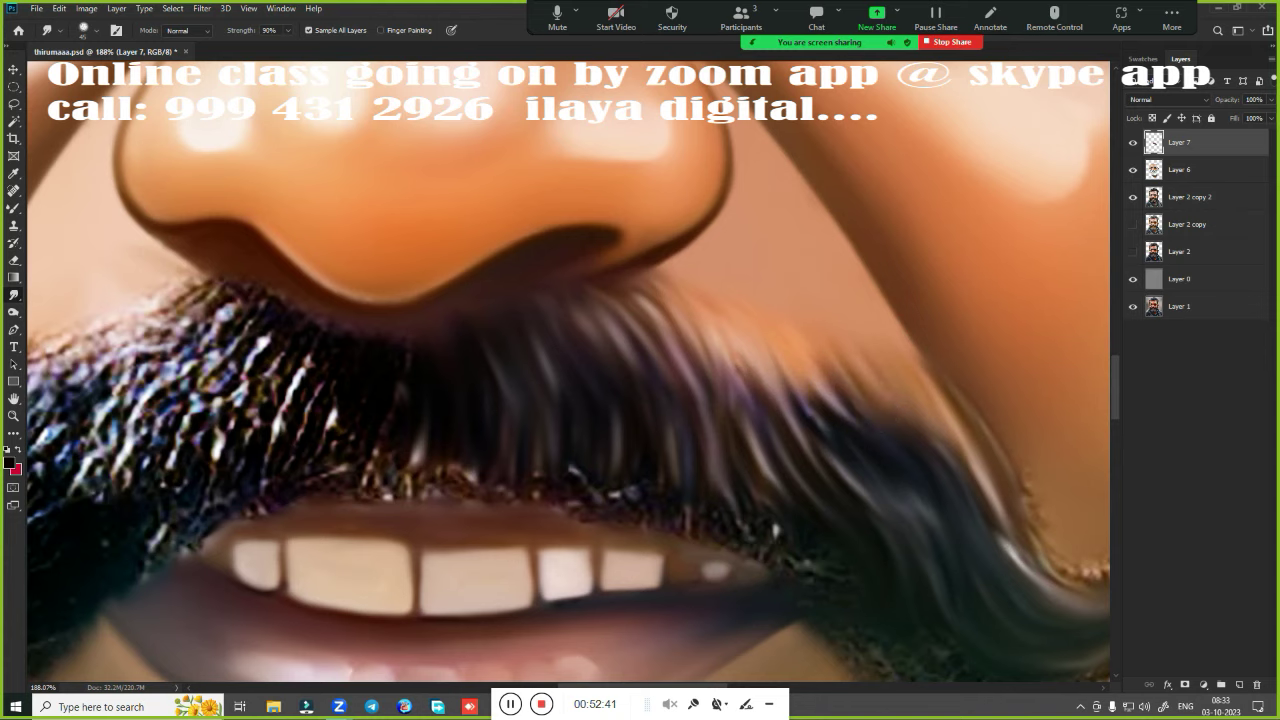
drag(740, 306, 736, 402)
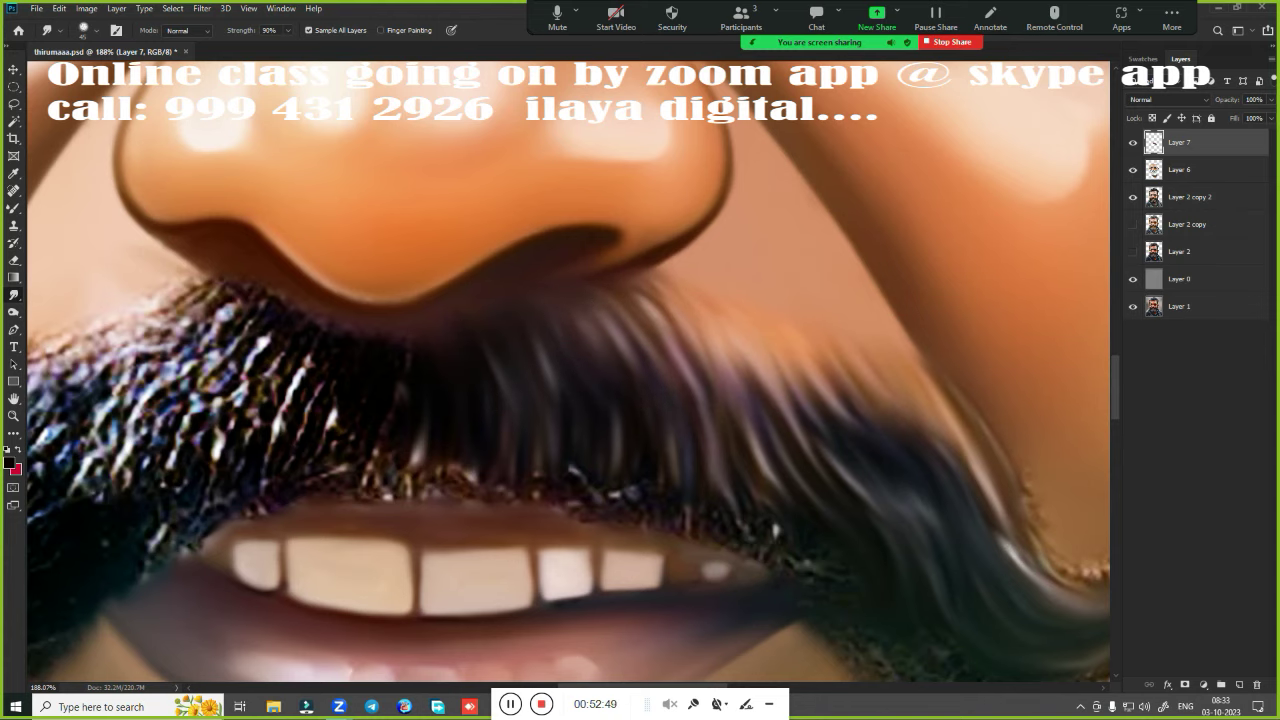
drag(794, 522, 665, 330)
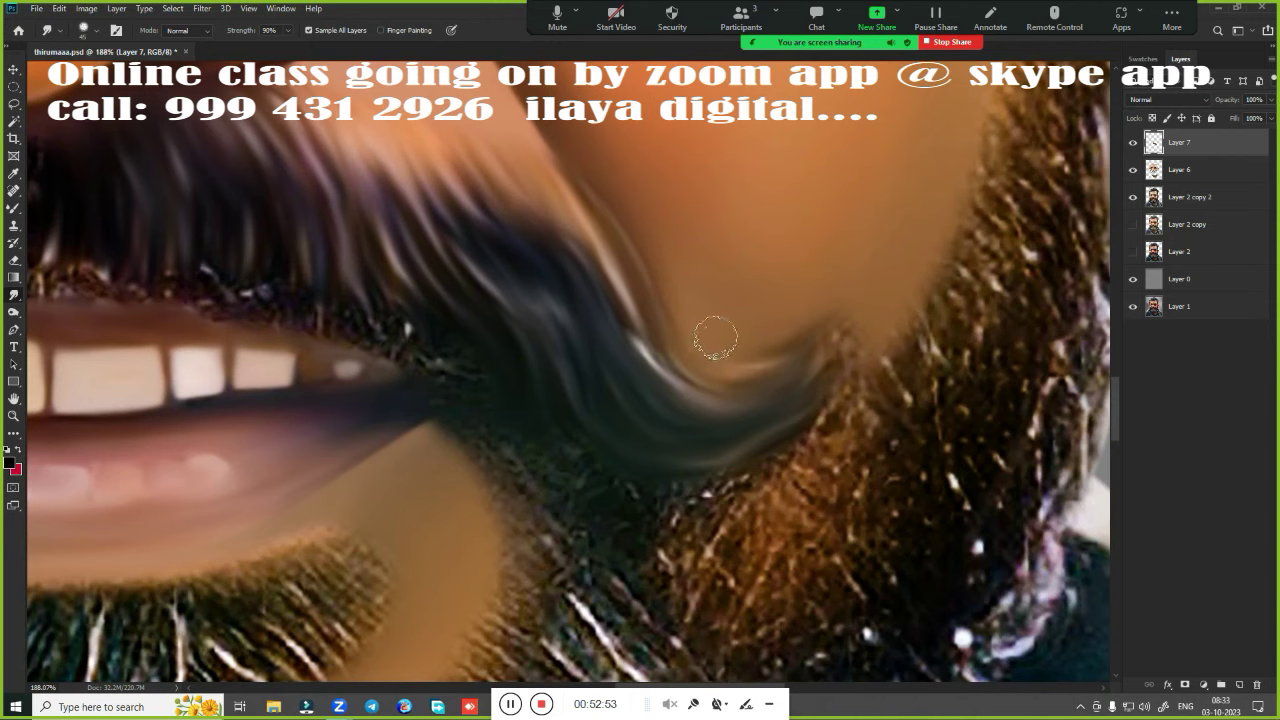
drag(611, 298, 695, 390)
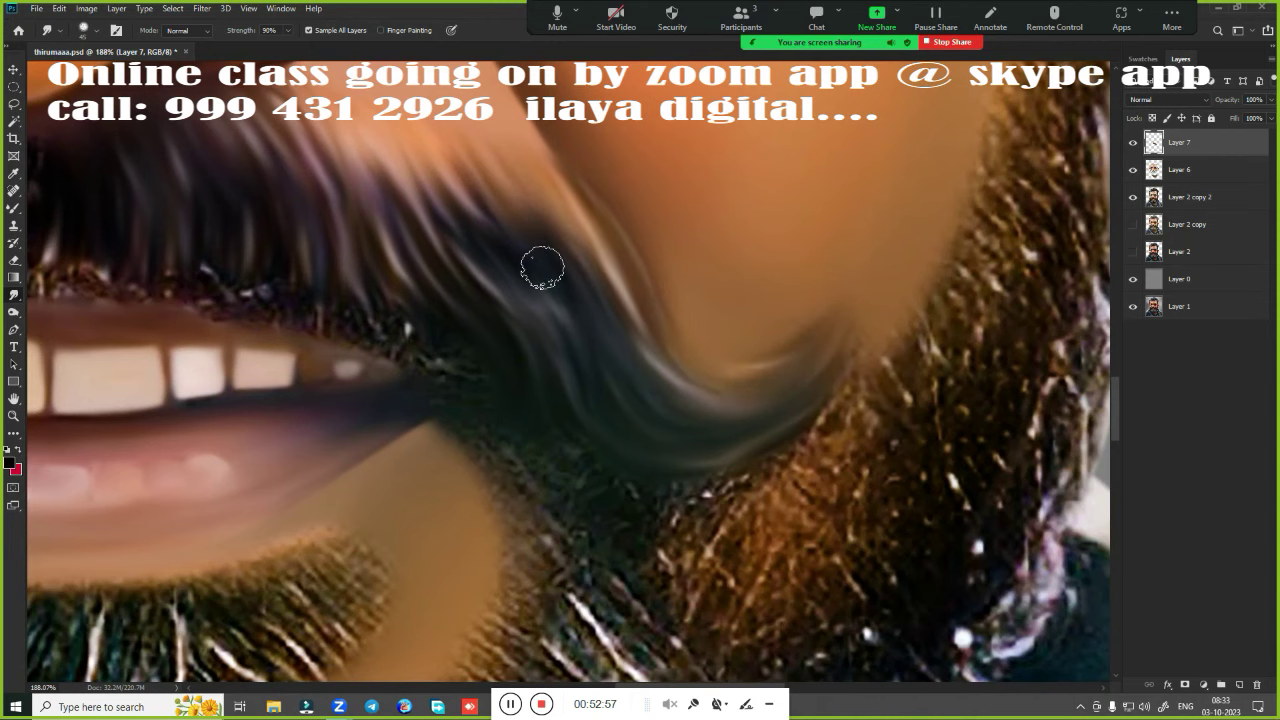
Pan across the nose, lips and moustache corner to review the lower face
scroll(542, 268, down, 3)
scroll(580, 340, down, 2)
scroll(615, 425, down, 5)
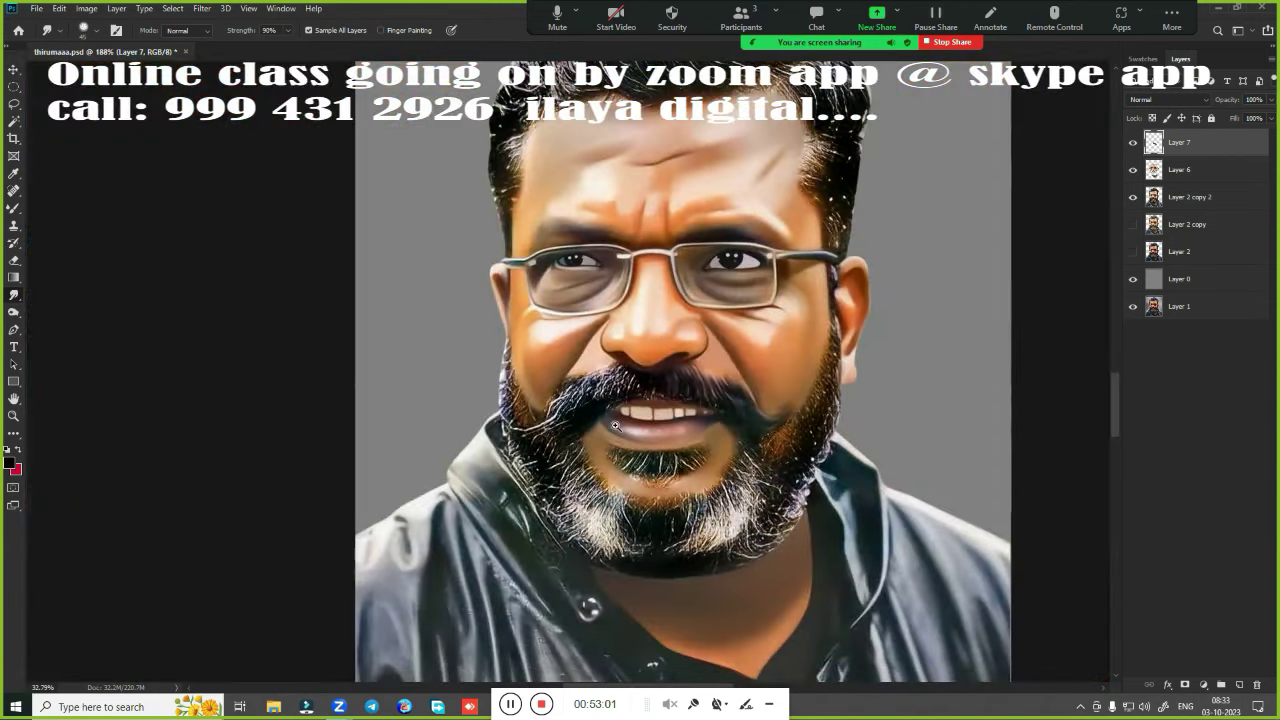
scroll(615, 425, up, 6)
drag(838, 222, 878, 337)
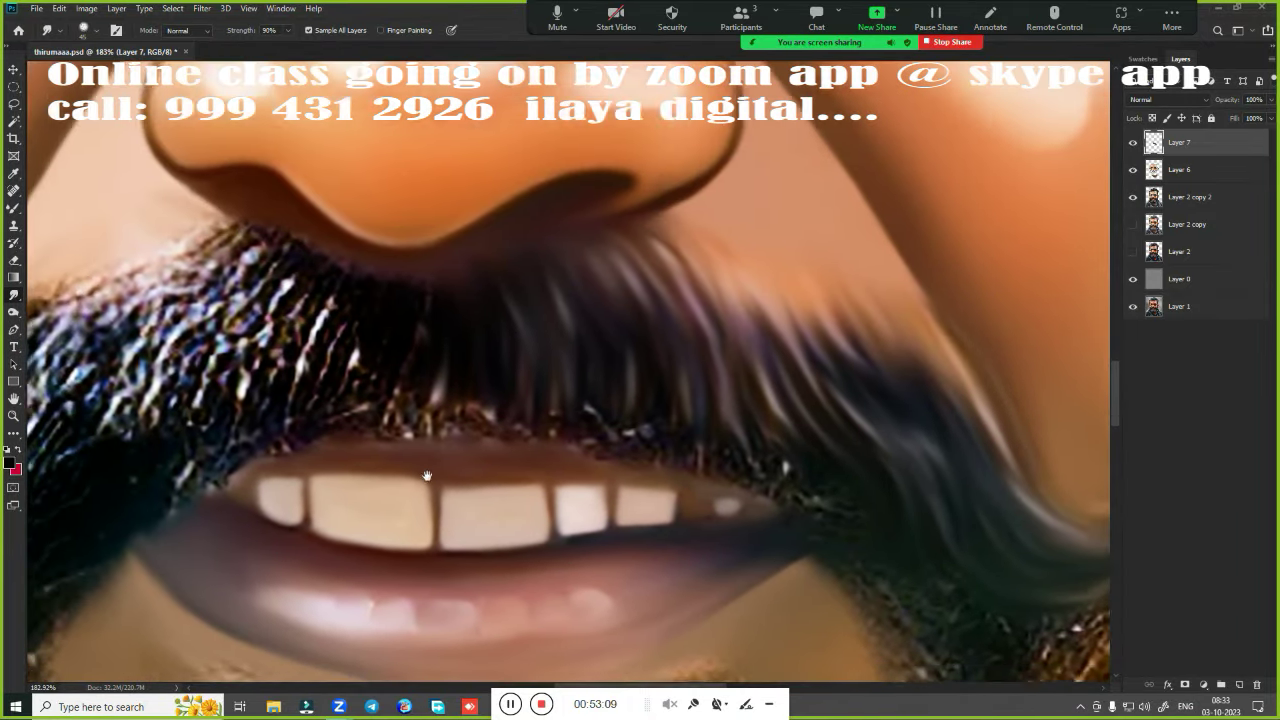
drag(435, 443, 410, 348)
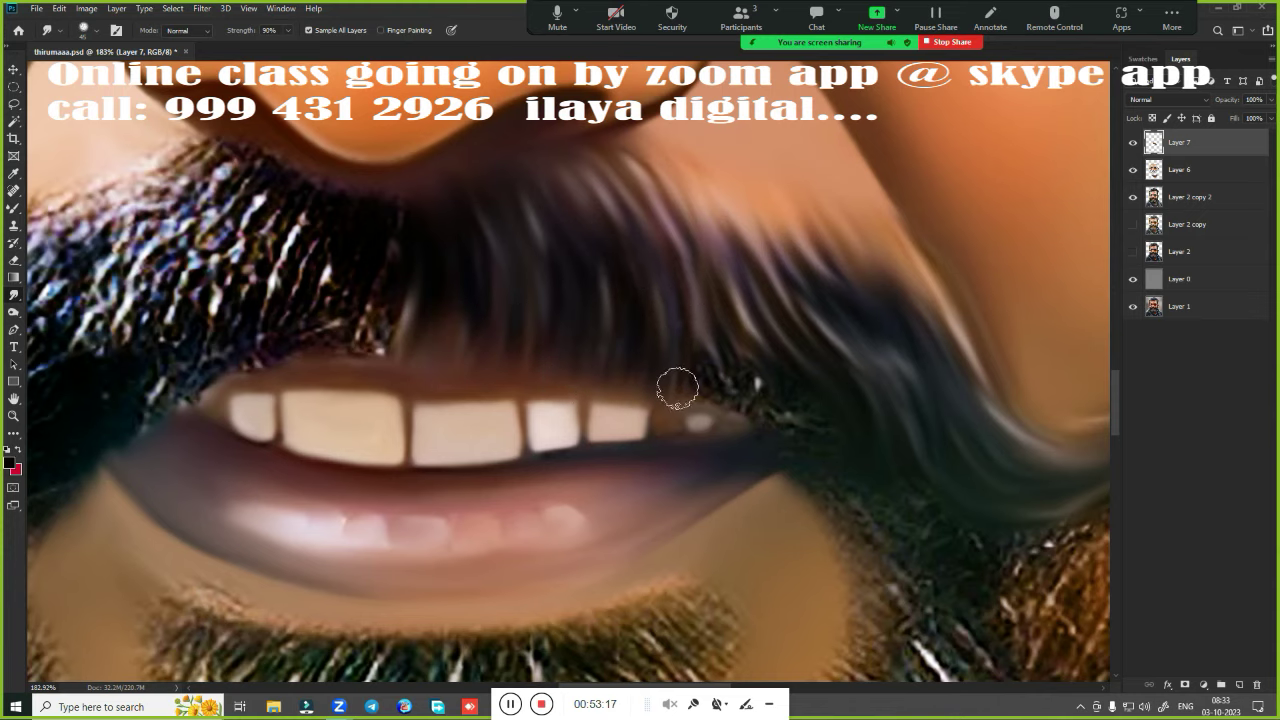
drag(812, 459, 556, 364)
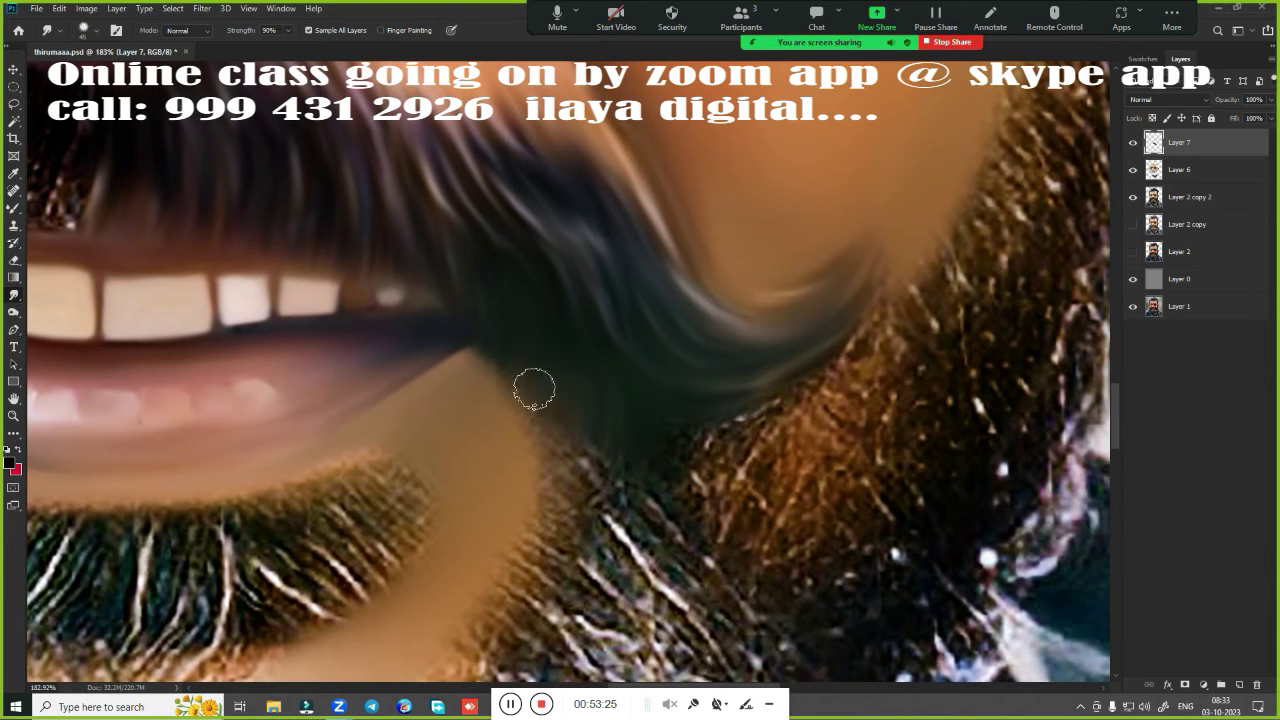
scroll(557, 481, down, 5)
drag(574, 454, 746, 420)
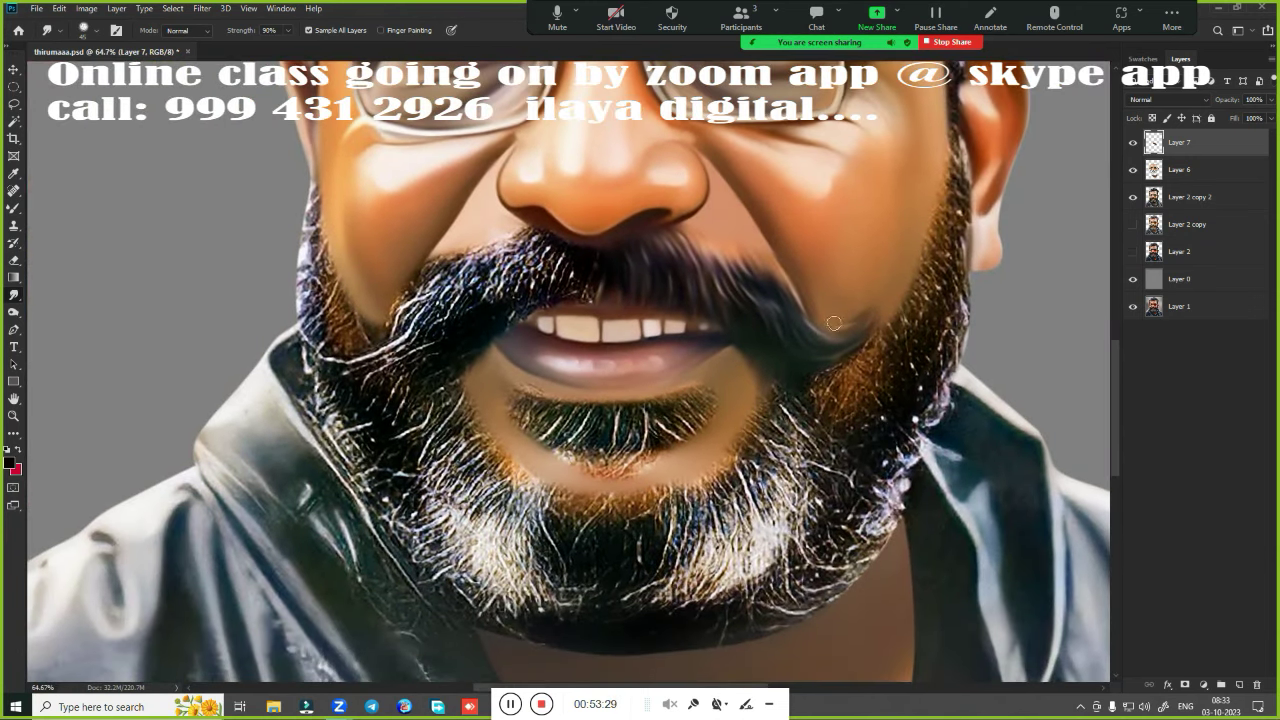
Smudge the left moustache into dark strands, blending away white hairs on its upper-left edge
scroll(645, 340, up, 2)
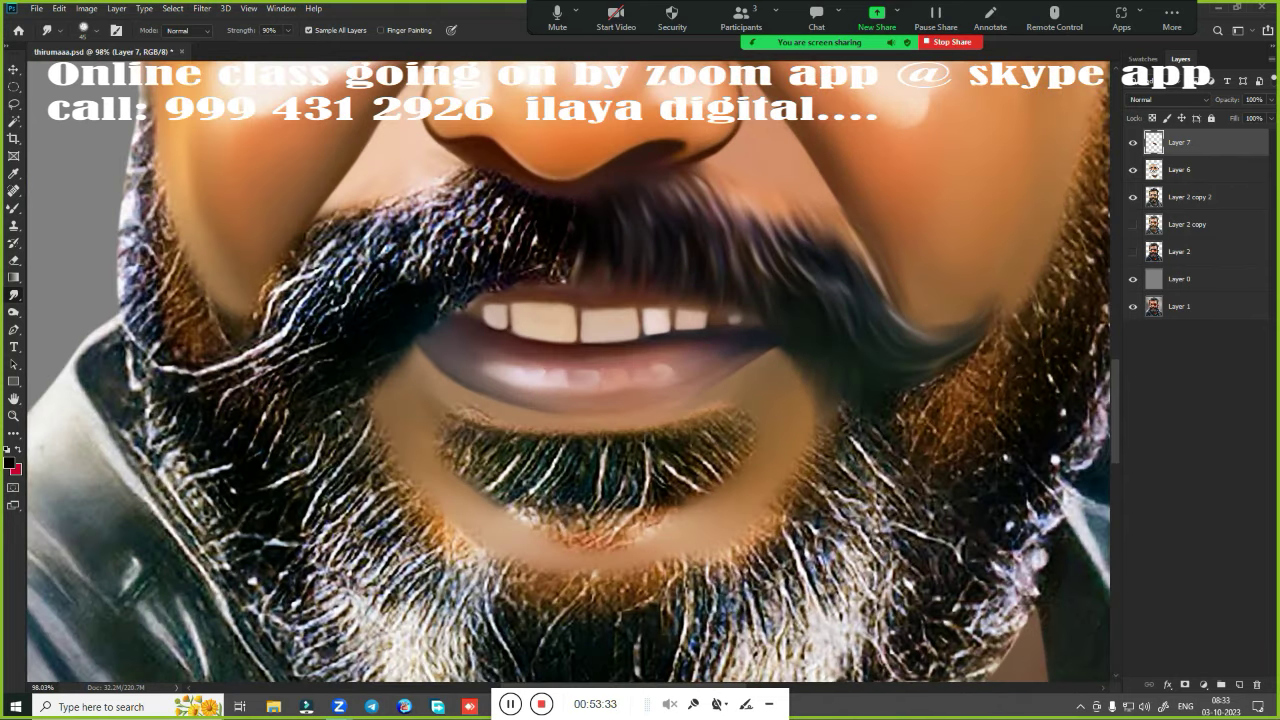
scroll(320, 150, up, 1)
scroll(320, 150, up, 2)
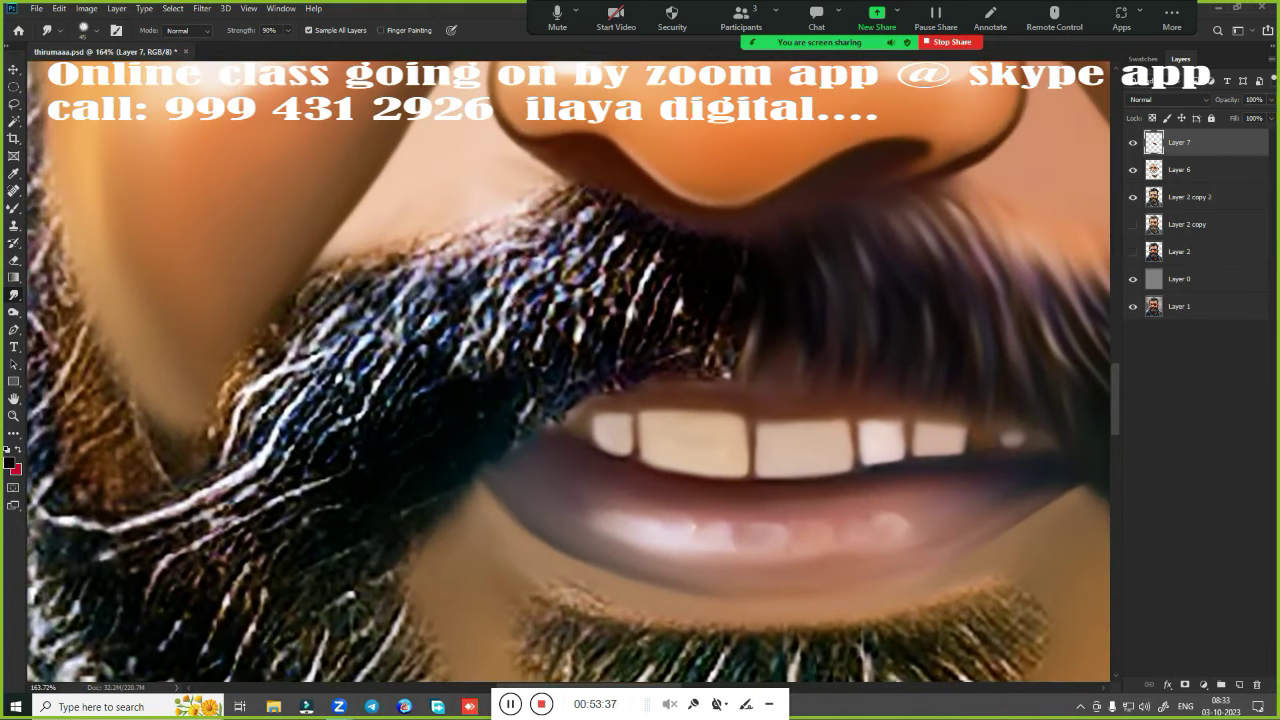
mouse_move(250, 470)
mouse_down()
mouse_move(334, 428)
mouse_move(400, 366)
mouse_move(597, 260)
mouse_move(525, 365)
mouse_up()
mouse_move(480, 420)
mouse_down()
mouse_move(586, 329)
mouse_move(654, 334)
mouse_move(711, 277)
mouse_move(741, 329)
mouse_up()
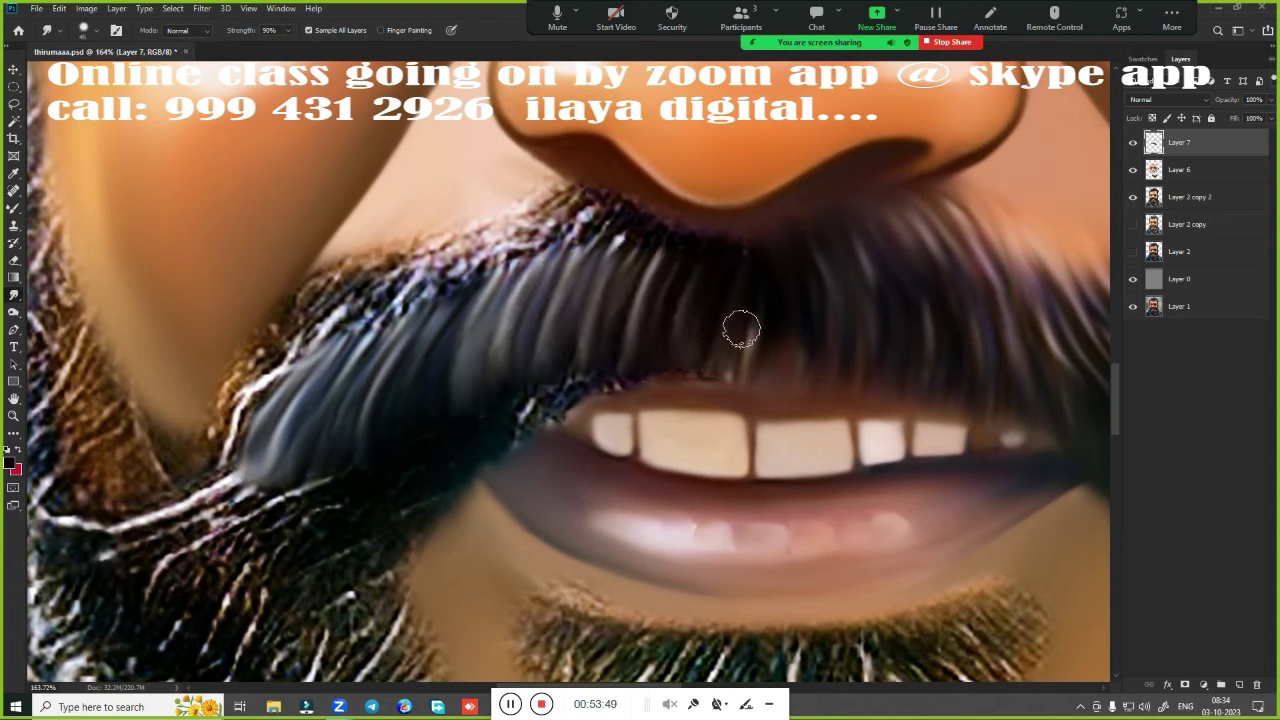
scroll(567, 372, up, 1)
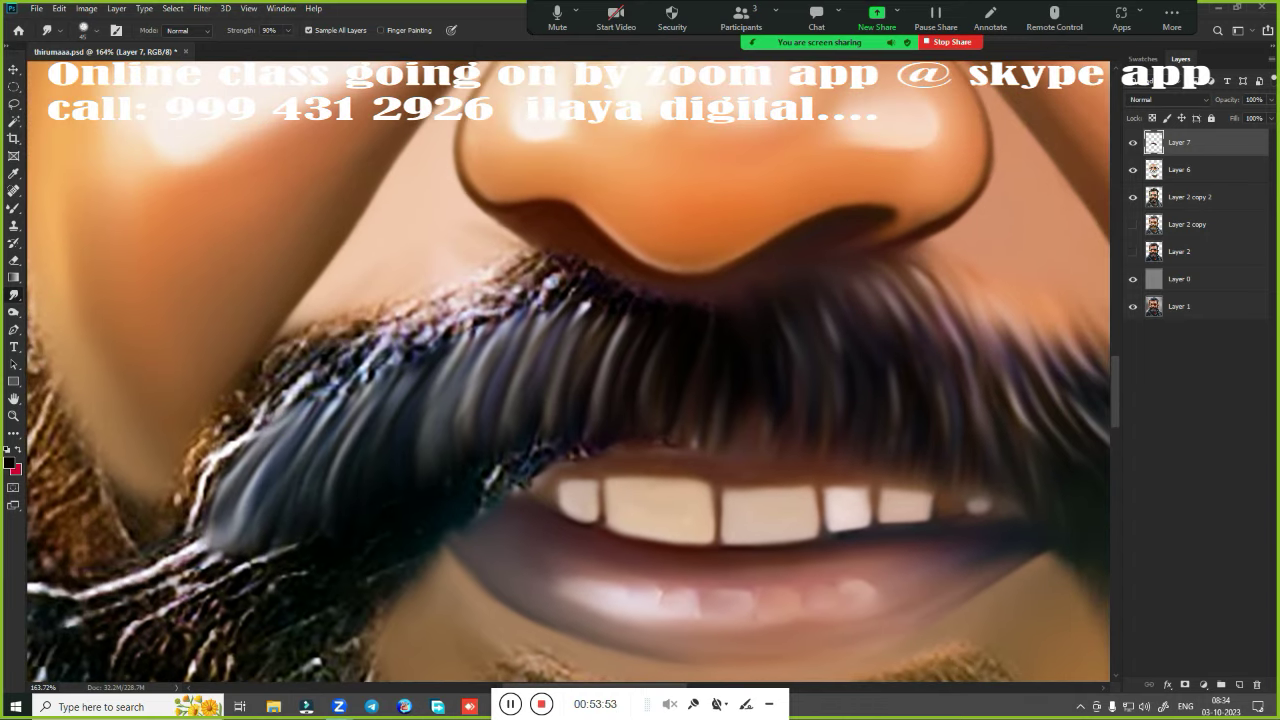
mouse_move(197, 527)
mouse_down()
mouse_move(240, 430)
mouse_move(223, 423)
mouse_move(340, 300)
mouse_move(314, 408)
mouse_move(420, 300)
mouse_move(500, 270)
mouse_move(514, 330)
mouse_move(659, 305)
mouse_up()
drag(541, 258, 458, 340)
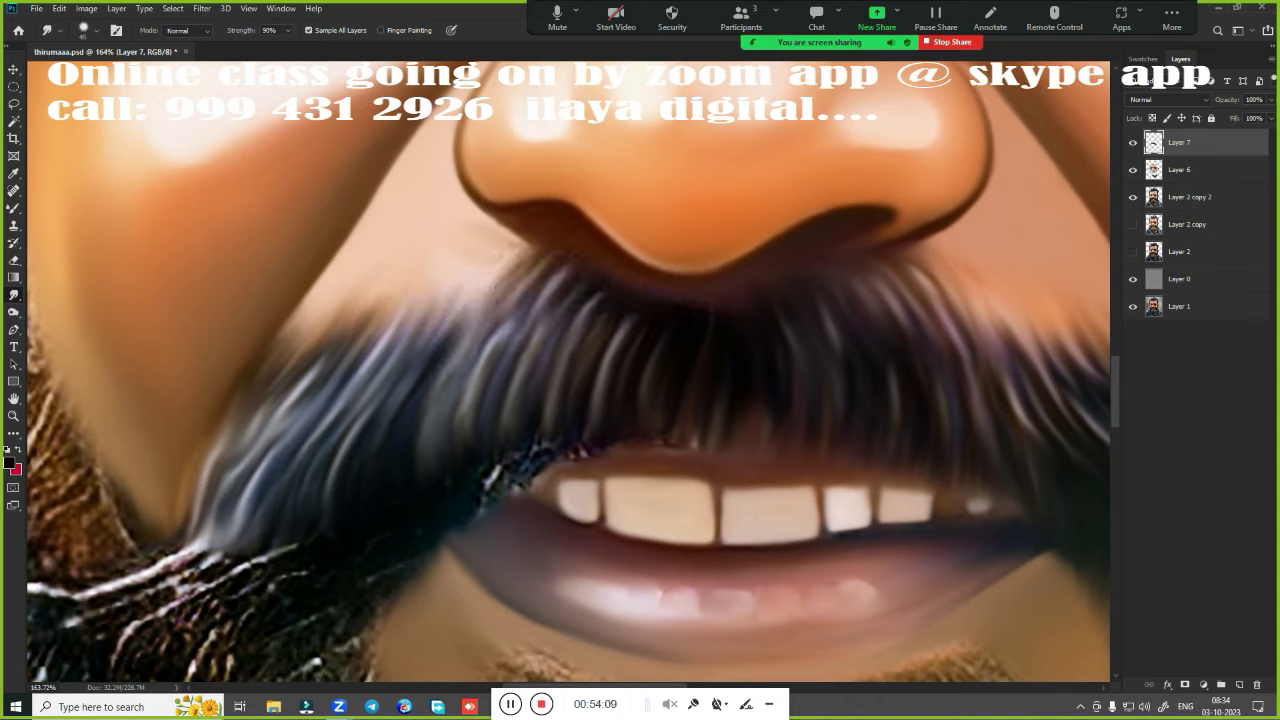
drag(347, 351, 375, 305)
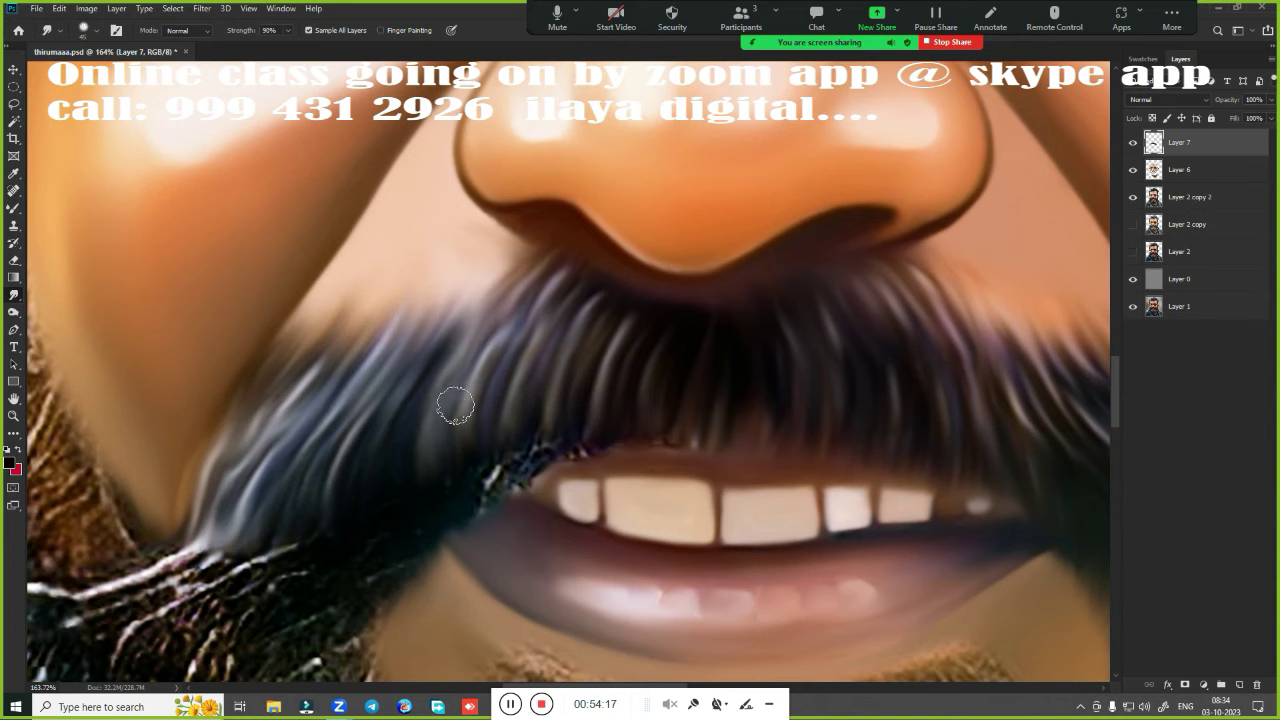
Smooth the jagged moustache edge and strands just above the upper lip
scroll(415, 430, down, 3)
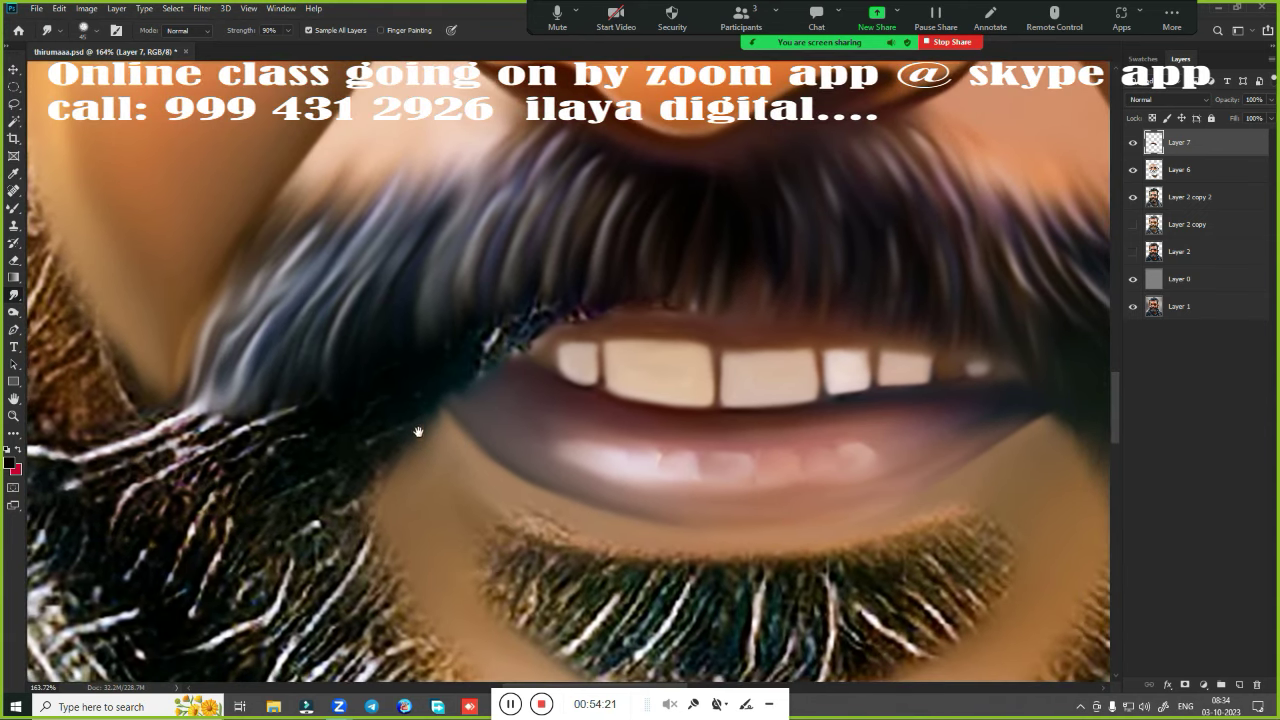
scroll(478, 473, up, 2)
scroll(478, 473, down, 1)
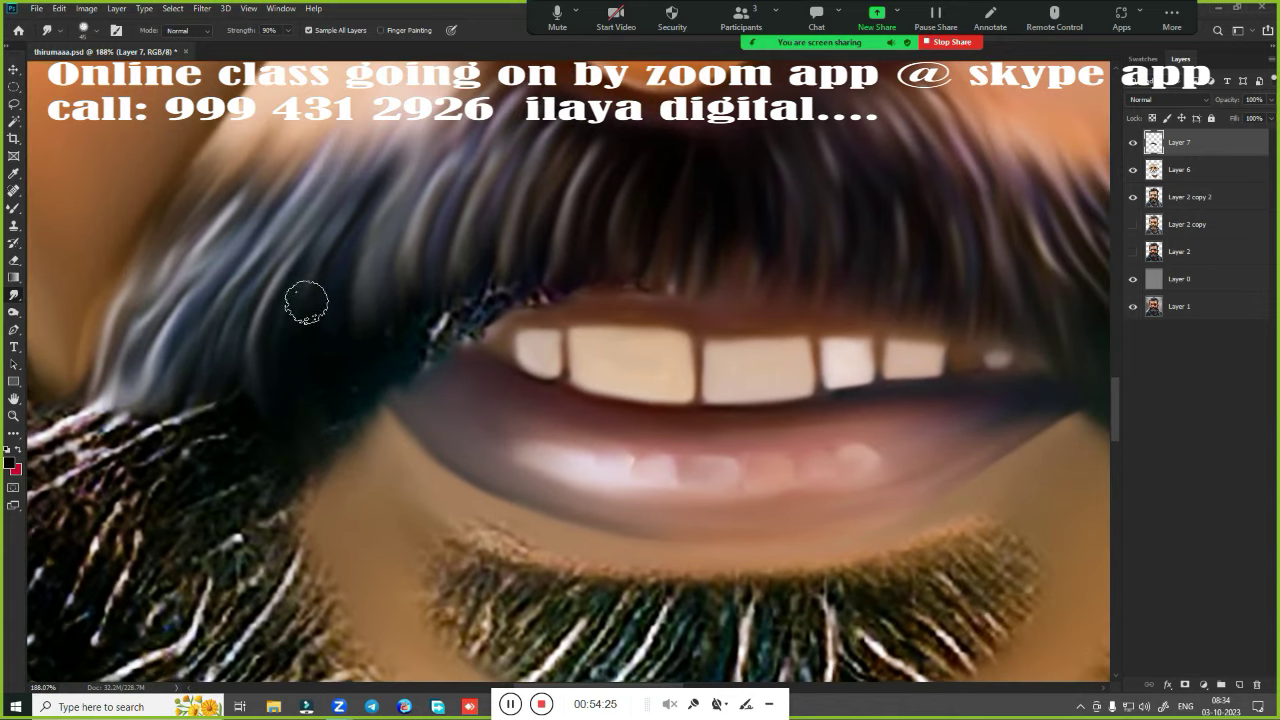
mouse_move(346, 305)
mouse_down()
mouse_move(474, 226)
mouse_move(527, 222)
mouse_up()
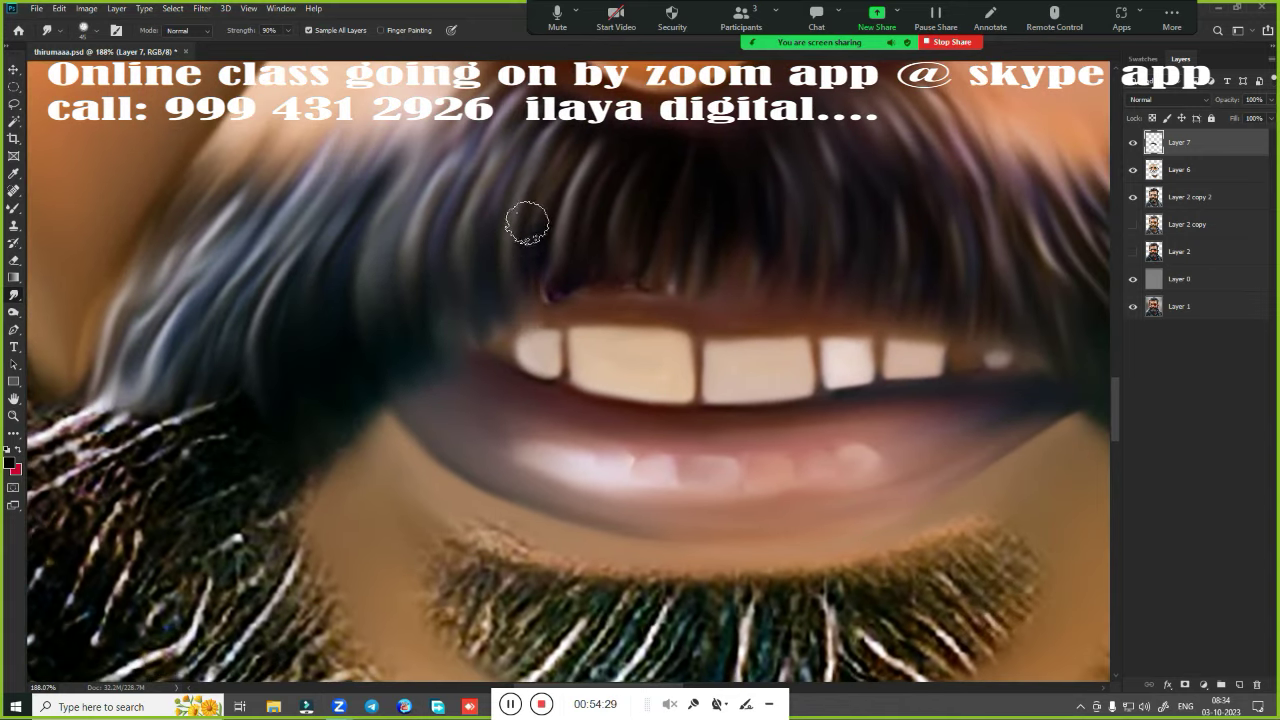
drag(534, 318, 598, 222)
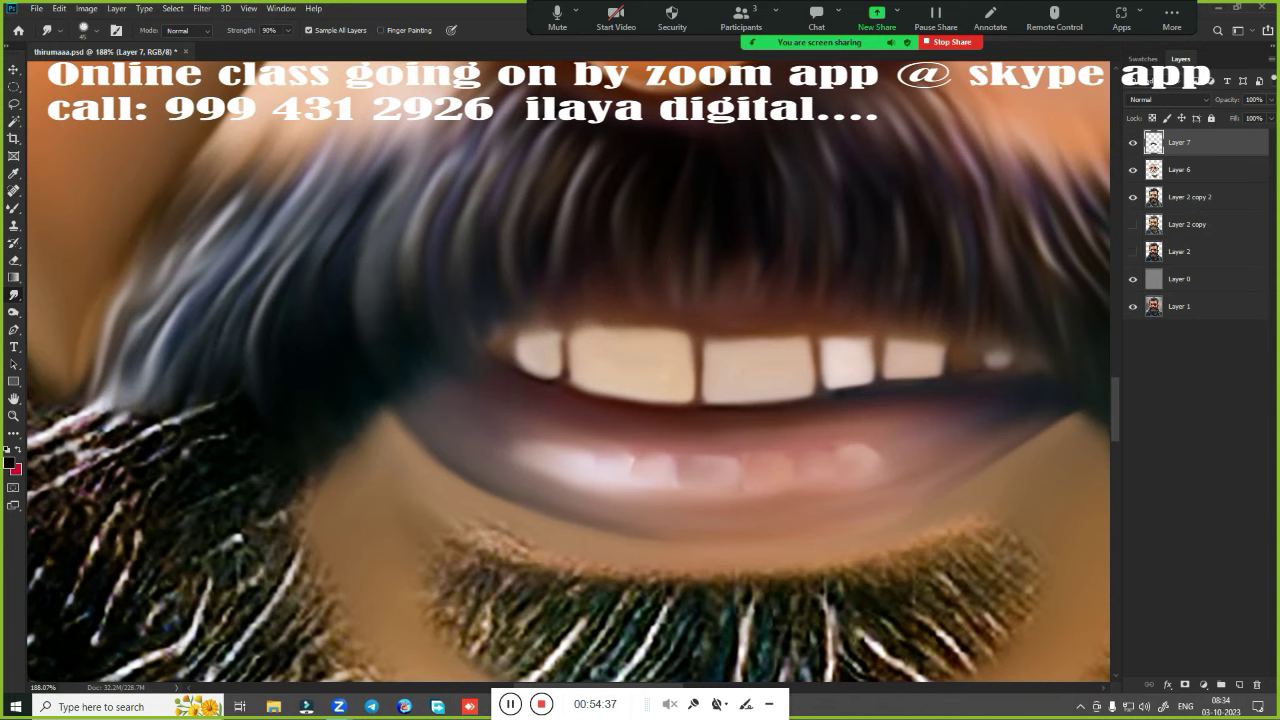
Pull the left moustache tip down into a long curl over the collar
scroll(654, 416, down, 3)
scroll(654, 416, down, 2)
scroll(654, 416, up, 5)
drag(505, 358, 340, 420)
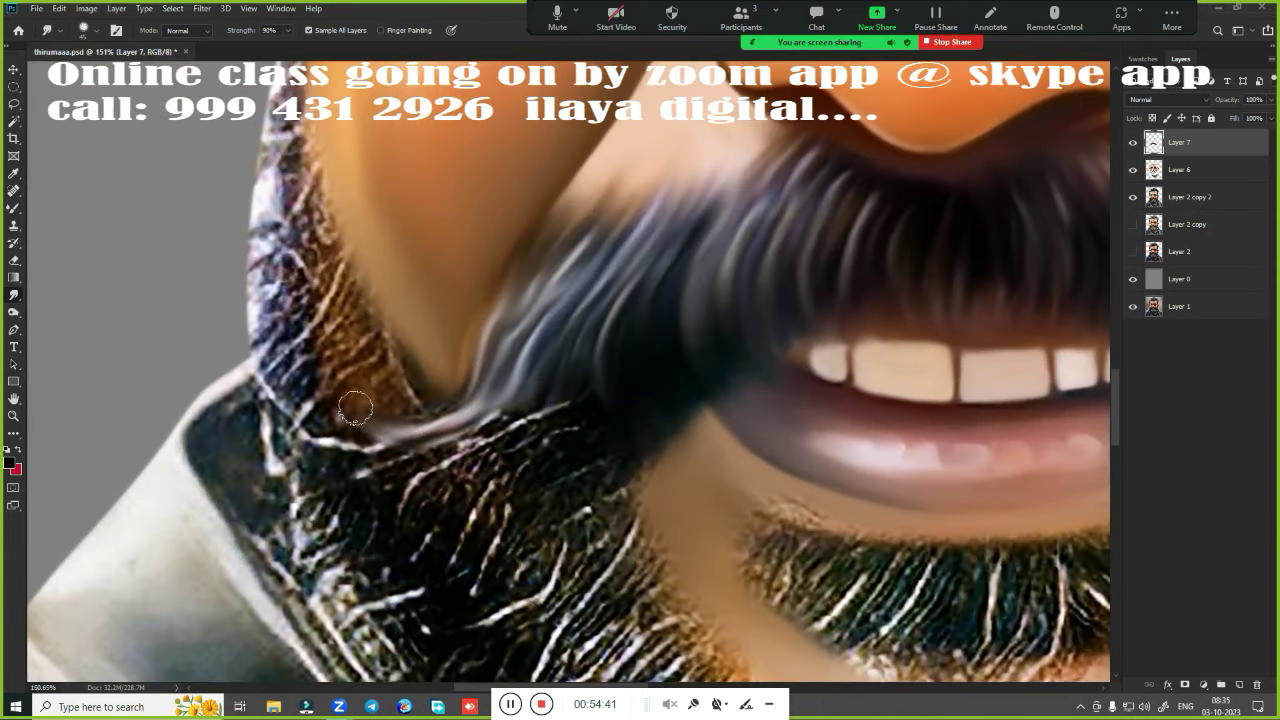
drag(505, 395, 366, 428)
mouse_move(520, 372)
mouse_down()
mouse_move(370, 445)
mouse_move(501, 453)
mouse_move(494, 476)
mouse_up()
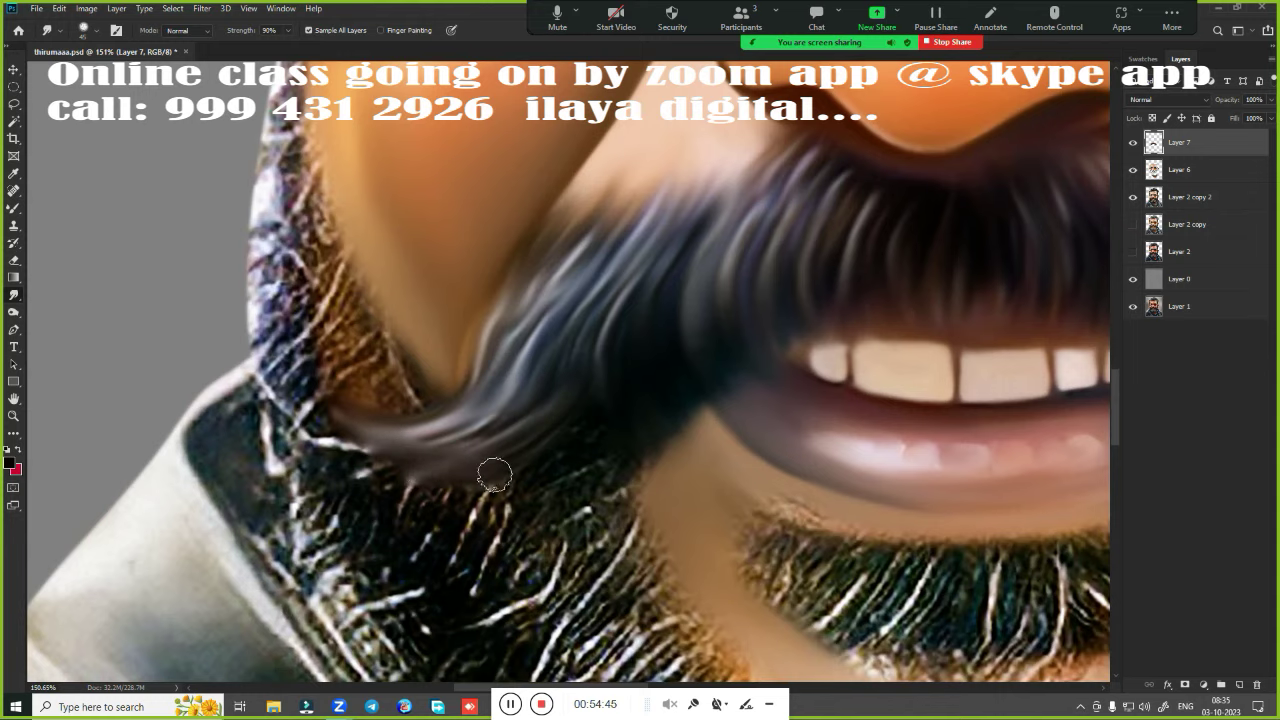
Zoom in on the chin tuft below the lip and smear its hairs into rightward and diagonal streaks
scroll(641, 290, down, 3)
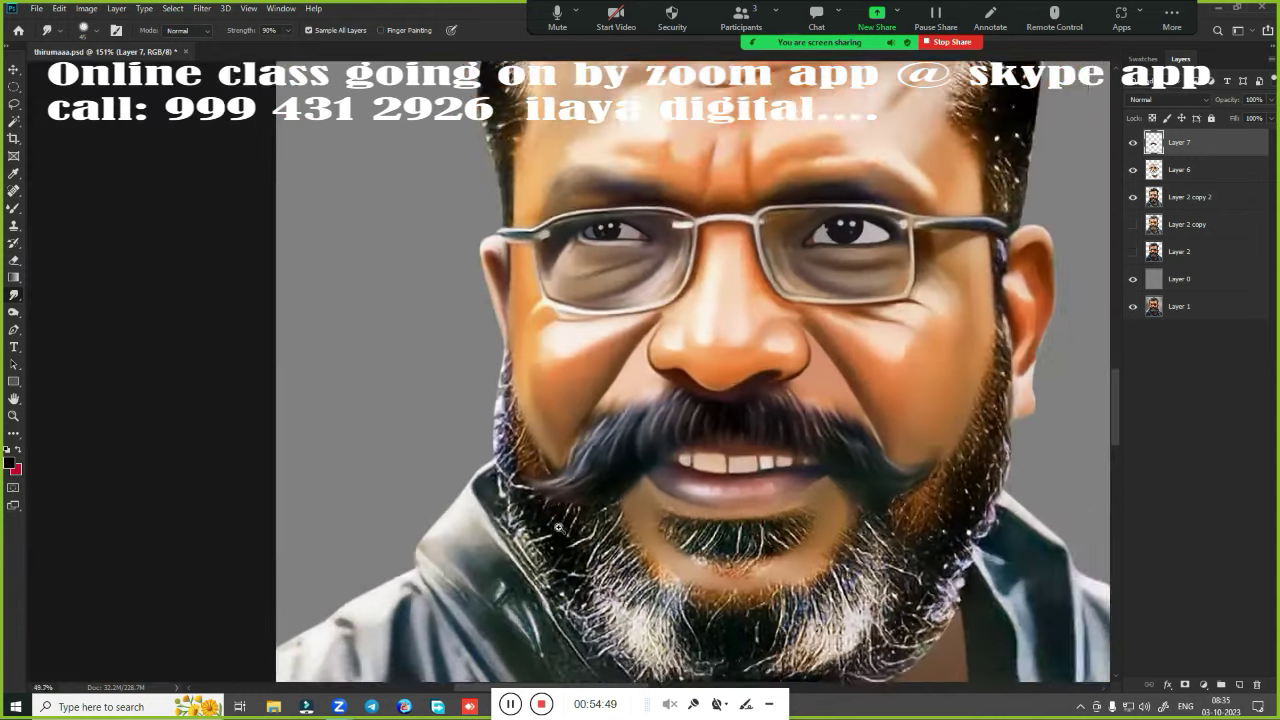
scroll(403, 418, up, 3)
scroll(403, 418, up, 1)
scroll(403, 418, down, 3)
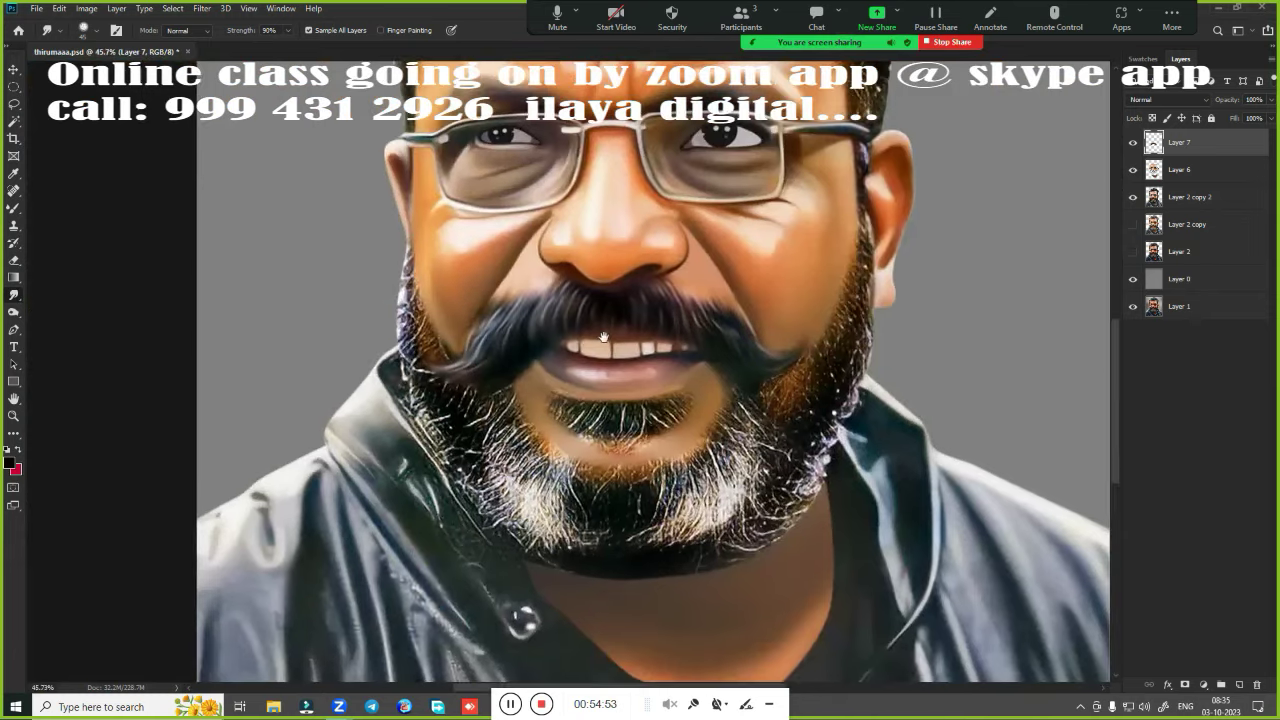
scroll(604, 338, up, 2)
scroll(604, 338, up, 1)
scroll(742, 426, up, 1)
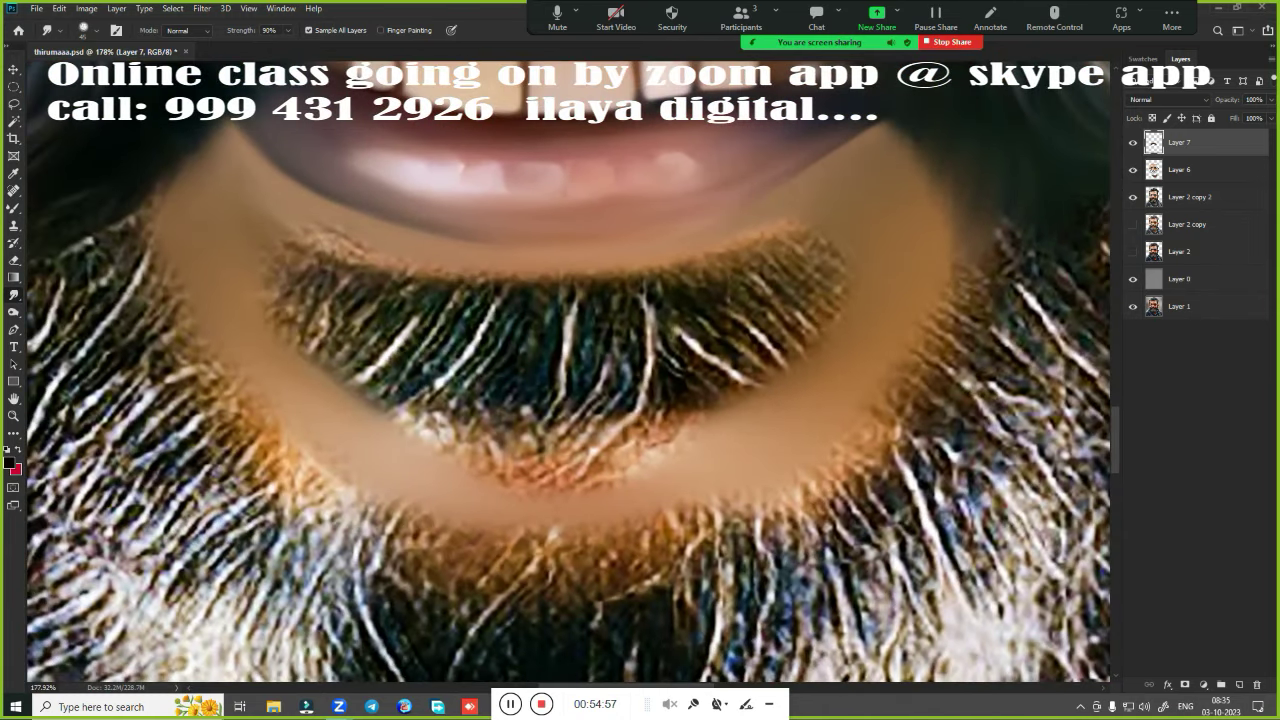
mouse_move(609, 347)
mouse_down()
mouse_move(674, 297)
mouse_move(819, 285)
mouse_move(858, 266)
mouse_up()
mouse_move(287, 244)
mouse_down()
mouse_move(380, 370)
mouse_move(420, 395)
mouse_move(478, 334)
mouse_move(543, 331)
mouse_move(500, 420)
mouse_move(576, 335)
mouse_move(580, 409)
mouse_move(651, 423)
mouse_move(680, 400)
mouse_move(690, 455)
mouse_move(771, 541)
mouse_up()
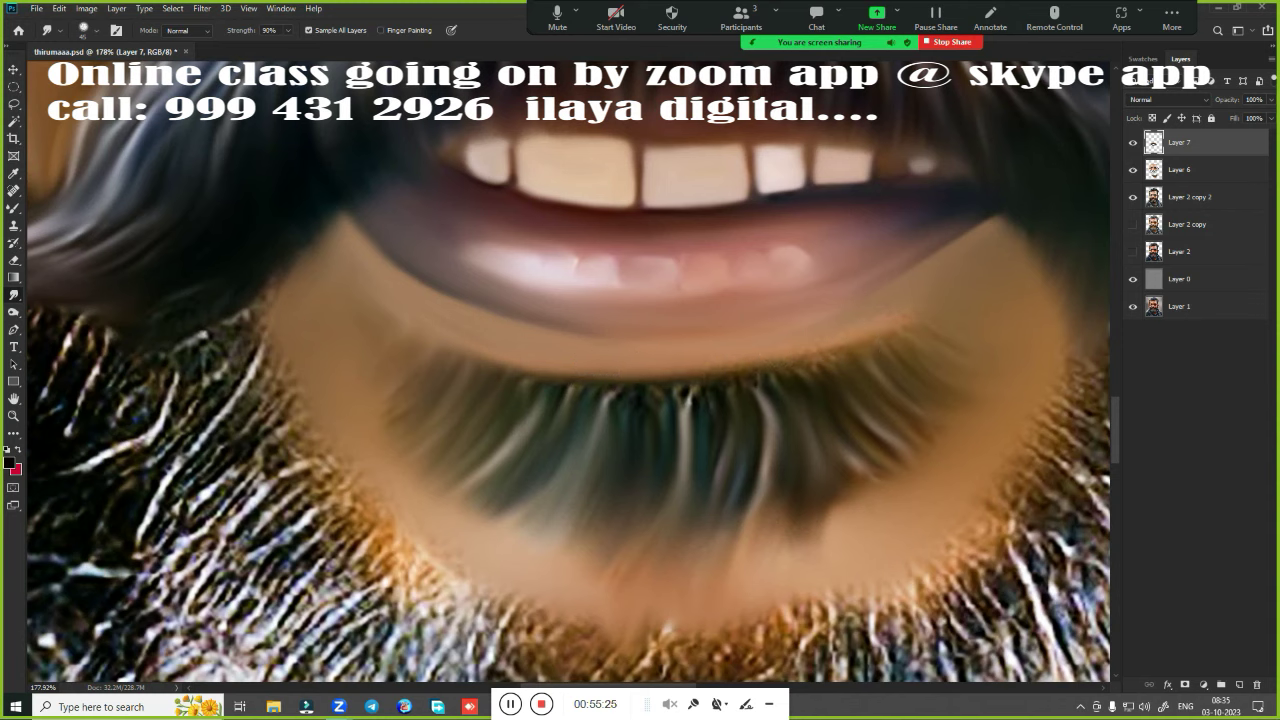
Smooth the chin tuft's upper and lower edges and reshape its right end
mouse_move(530, 374)
mouse_down()
mouse_move(715, 415)
mouse_move(815, 385)
mouse_up()
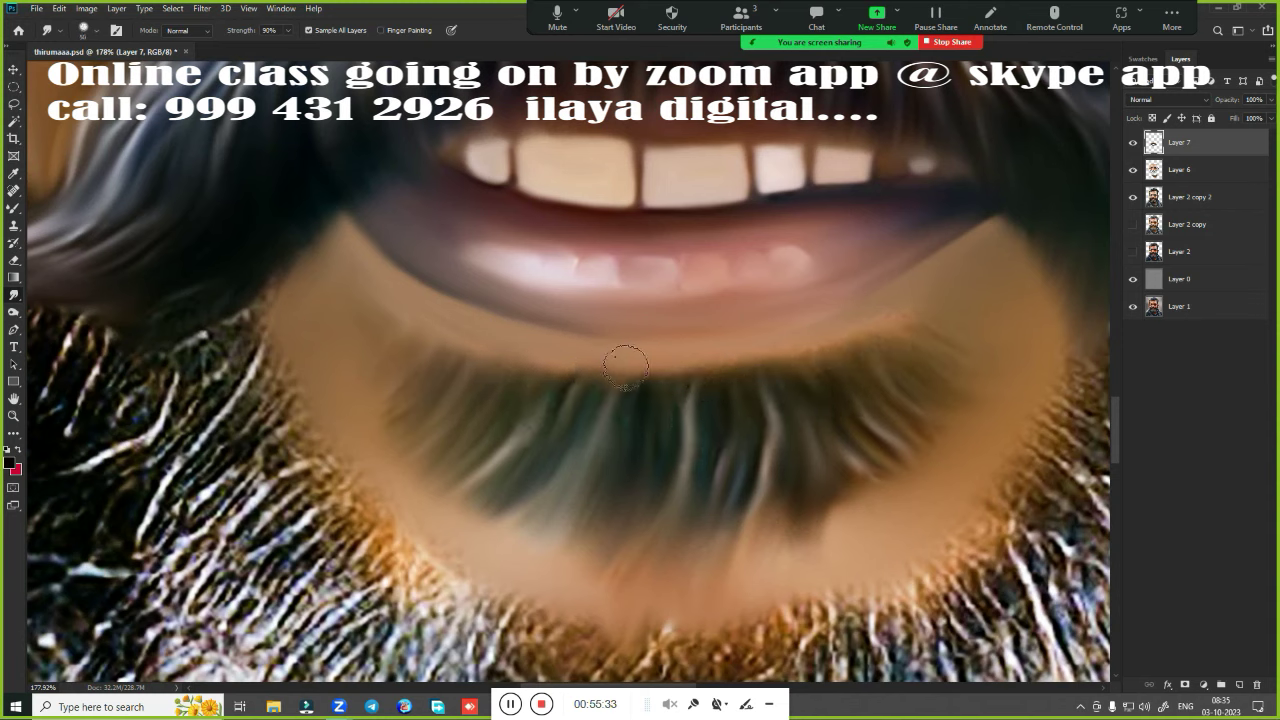
mouse_move(688, 462)
mouse_down()
mouse_move(711, 494)
mouse_move(790, 505)
mouse_move(909, 491)
mouse_move(925, 460)
mouse_up()
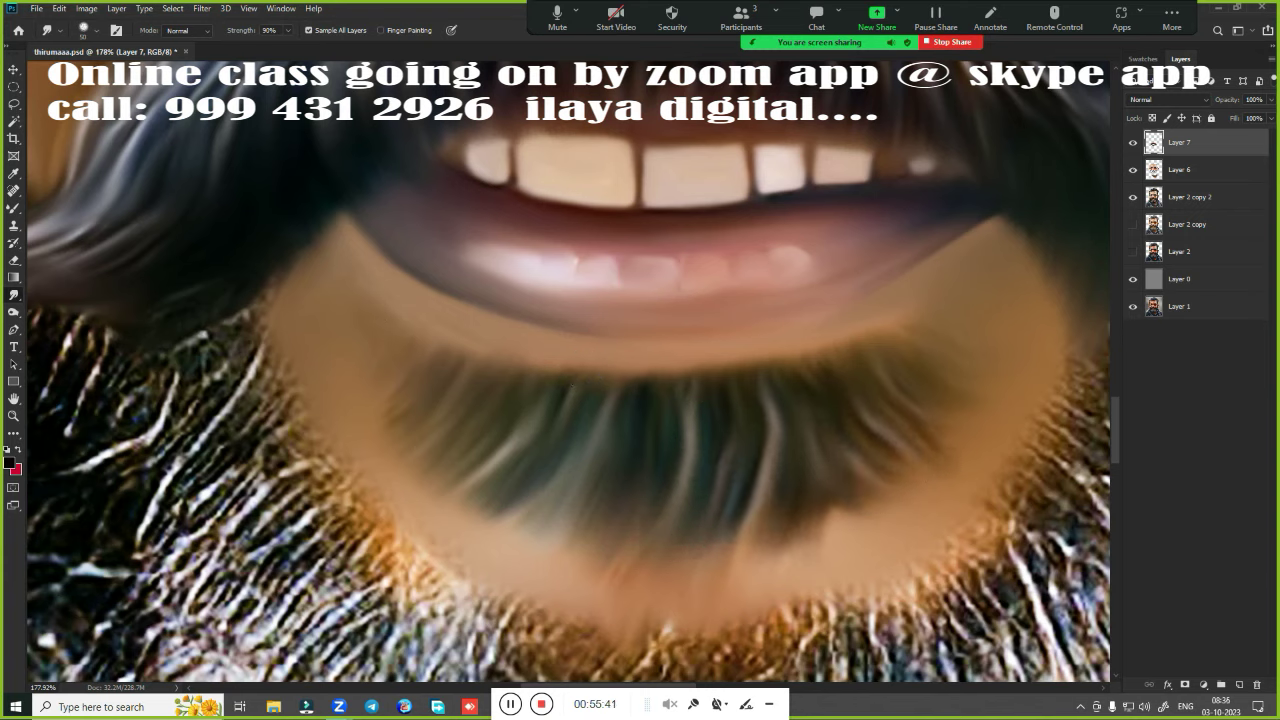
mouse_move(575, 545)
mouse_down()
mouse_move(623, 543)
mouse_move(771, 463)
mouse_move(800, 512)
mouse_move(907, 516)
mouse_move(950, 445)
mouse_up()
drag(495, 525, 540, 488)
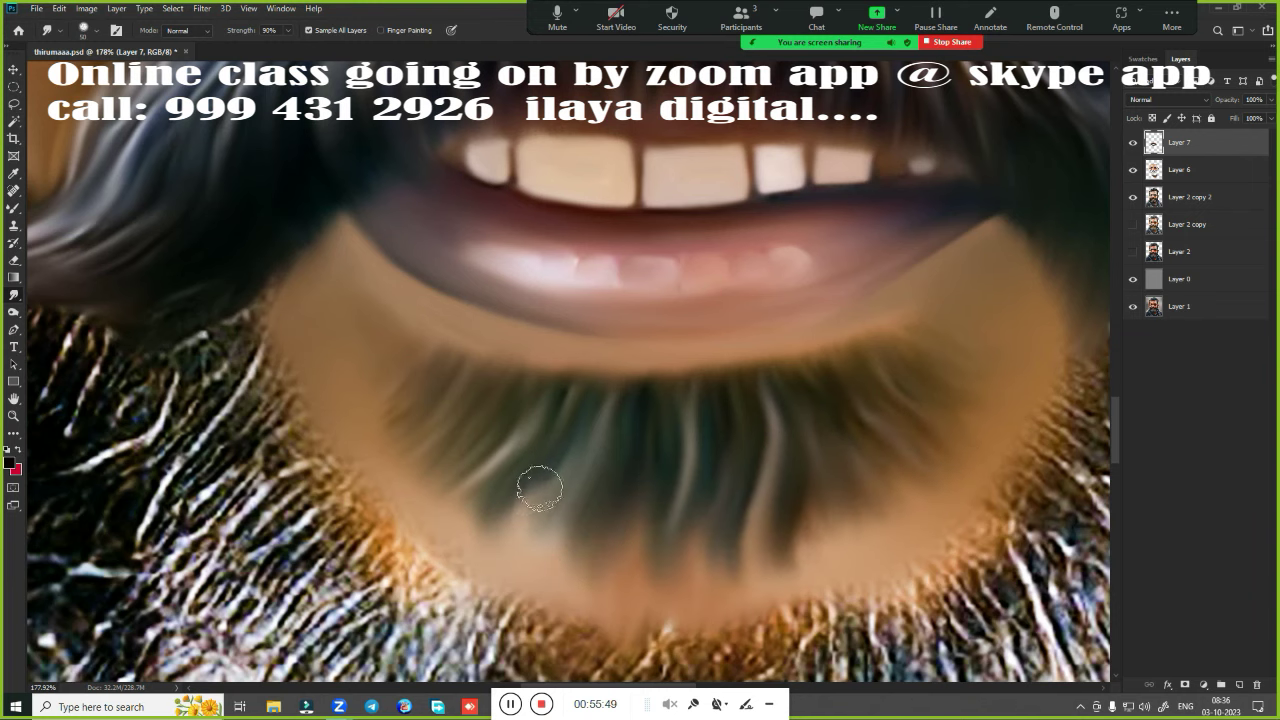
scroll(455, 512, down, 2)
scroll(445, 505, down, 2)
scroll(435, 500, down, 2)
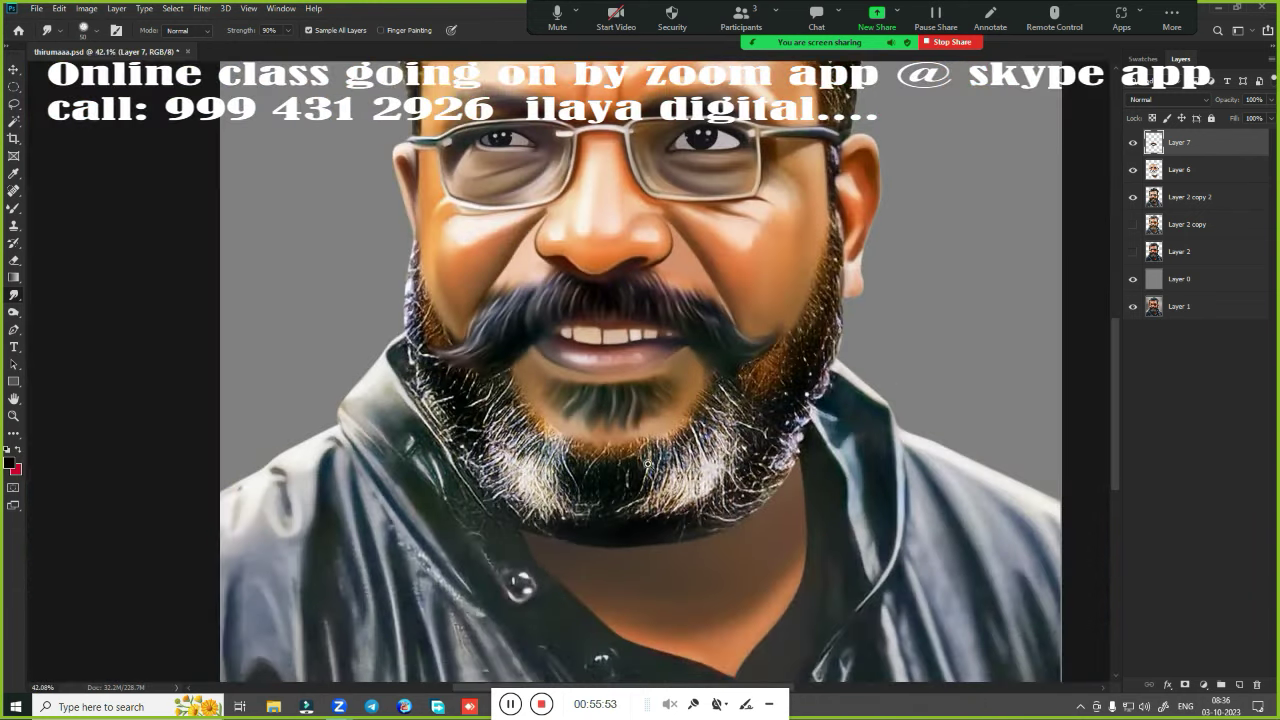
scroll(424, 496, down, 1)
scroll(674, 469, up, 3)
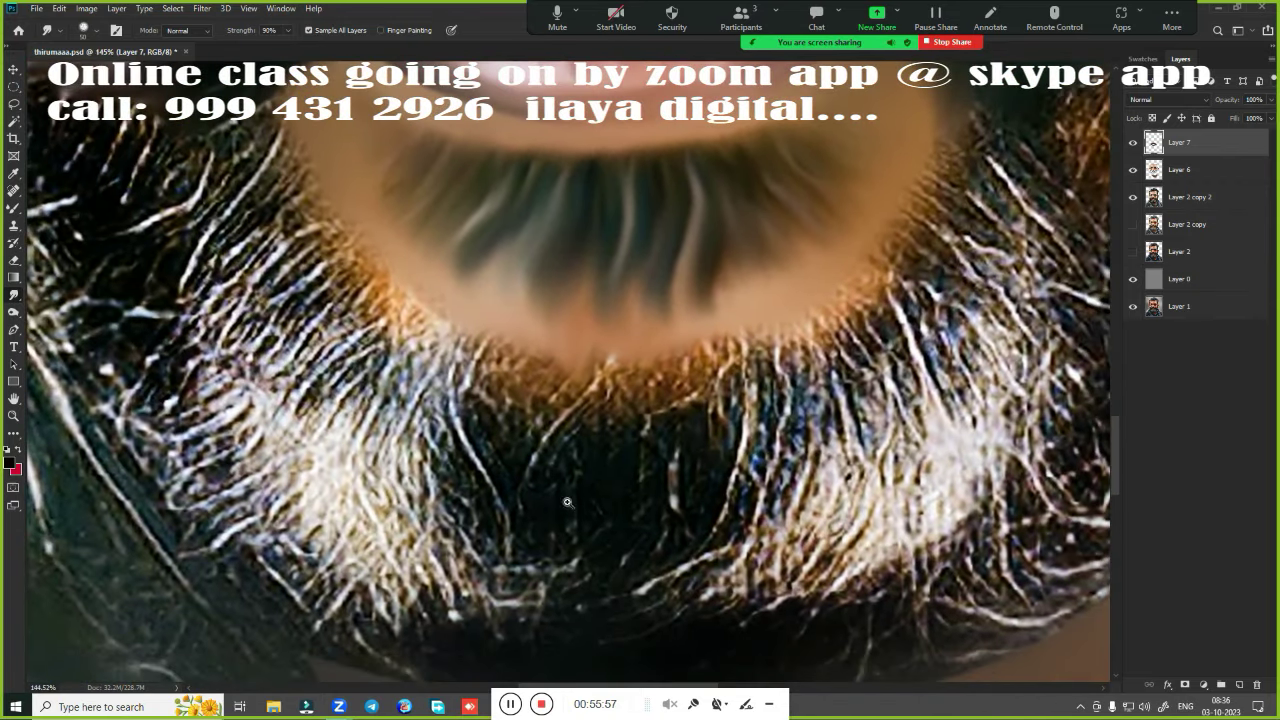
Sweep the dark chin hair toward the skin, pulling beard strands upward into the chin
scroll(580, 485, down, 2)
scroll(566, 490, up, 3)
scroll(460, 400, down, 1)
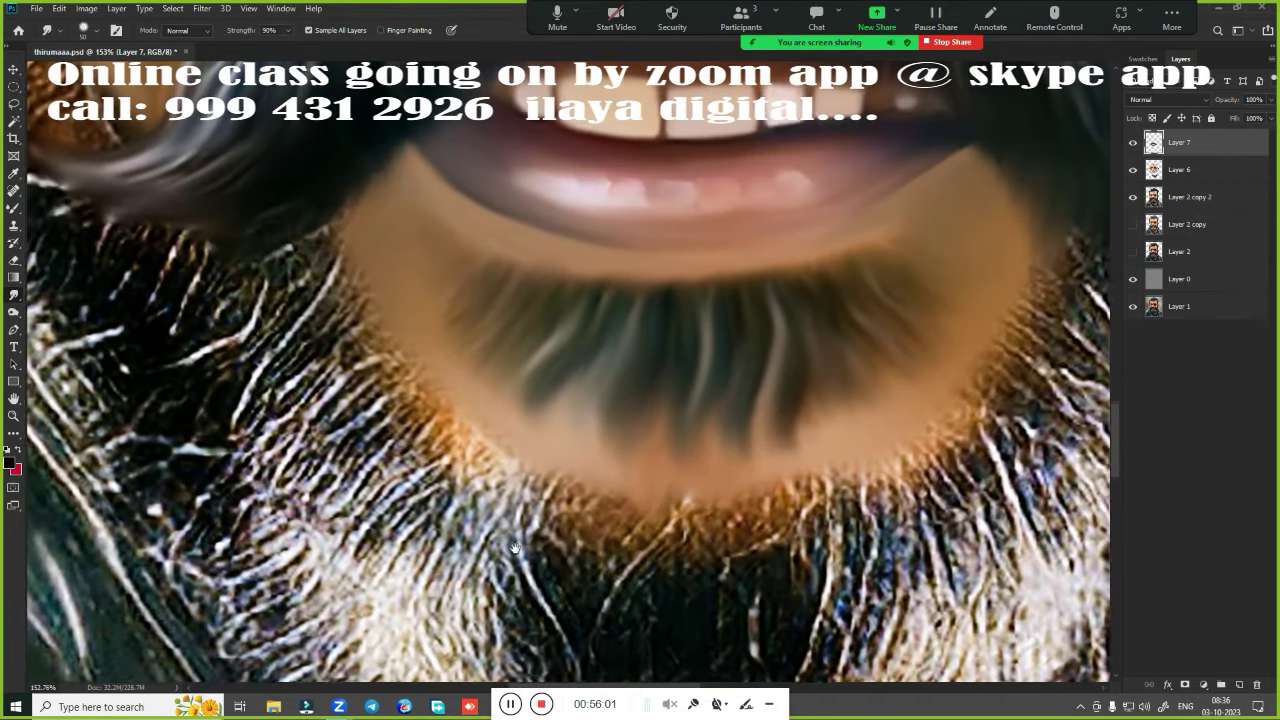
scroll(345, 296, down, 1)
mouse_move(226, 247)
mouse_down()
mouse_move(406, 327)
mouse_move(385, 548)
mouse_move(535, 480)
mouse_up()
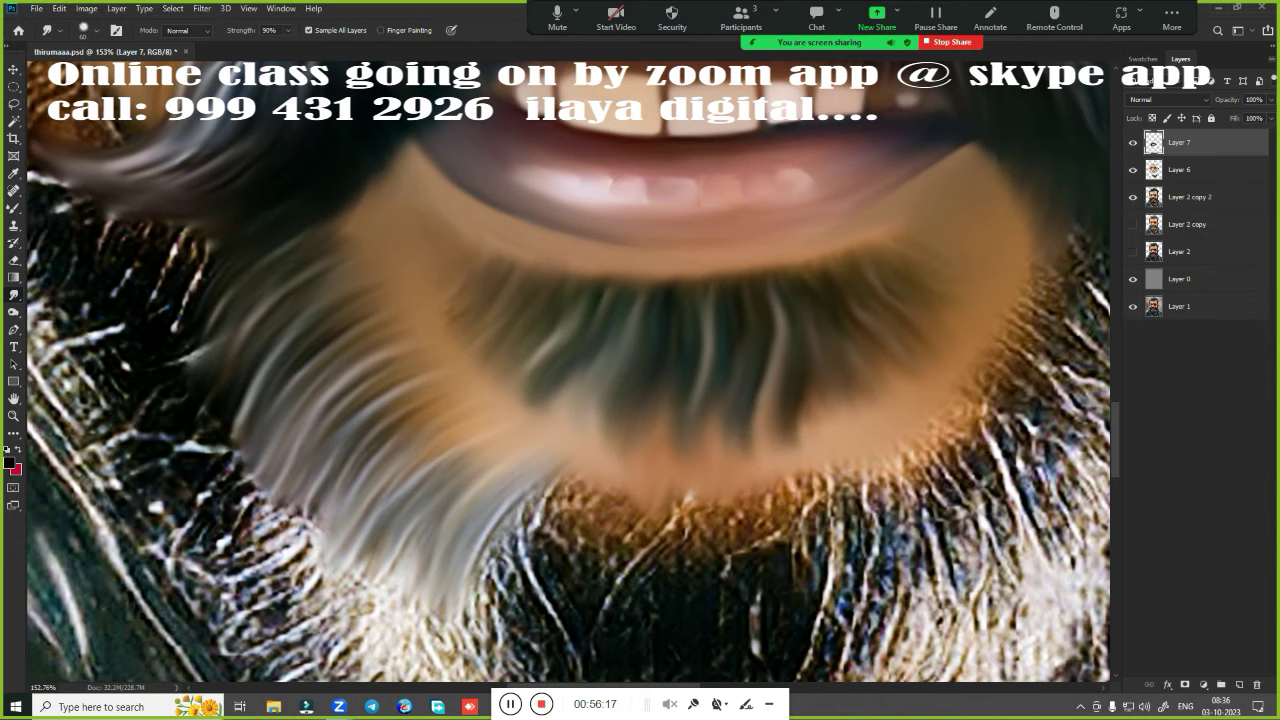
drag(535, 480, 305, 380)
drag(605, 550, 627, 350)
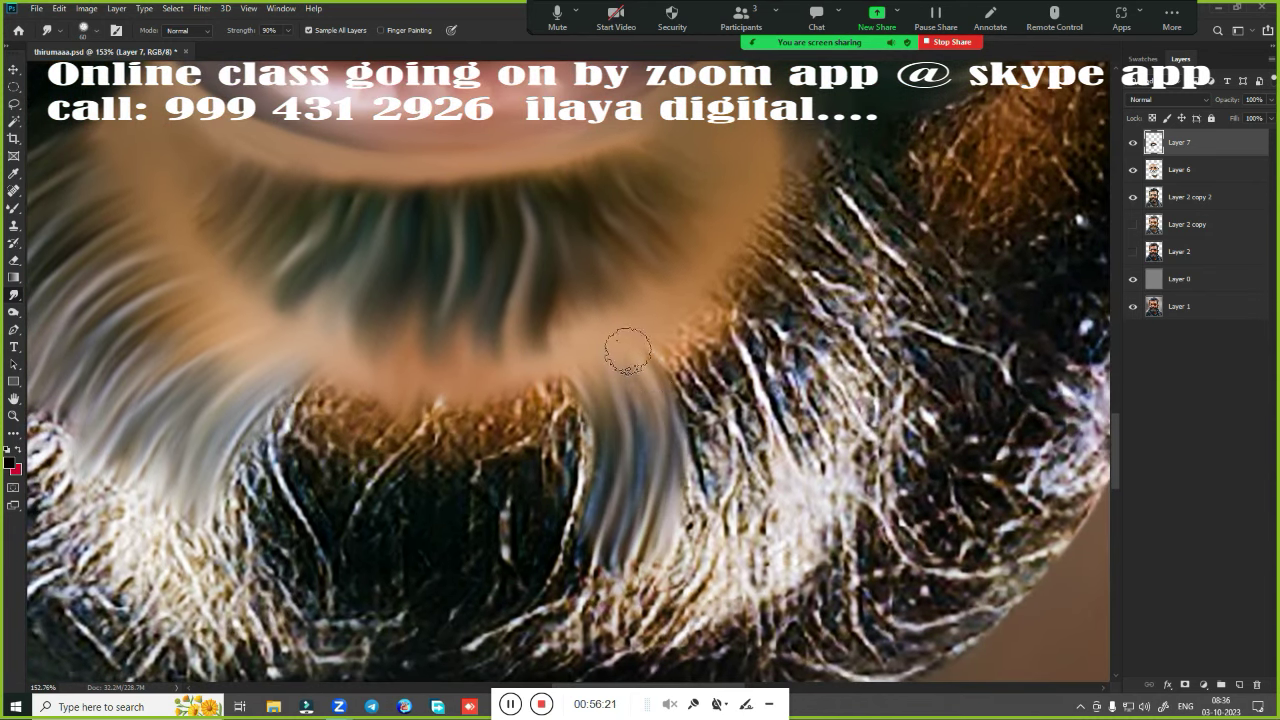
drag(655, 540, 720, 330)
mouse_move(760, 480)
mouse_down()
mouse_move(857, 315)
mouse_move(830, 150)
mouse_up()
Smudge the hair beside the mustache and blend the beard's dark hollow into the skin
drag(910, 300, 880, 150)
drag(792, 460, 1024, 372)
mouse_move(470, 490)
mouse_down()
mouse_move(520, 300)
mouse_move(525, 320)
mouse_up()
drag(550, 515, 577, 360)
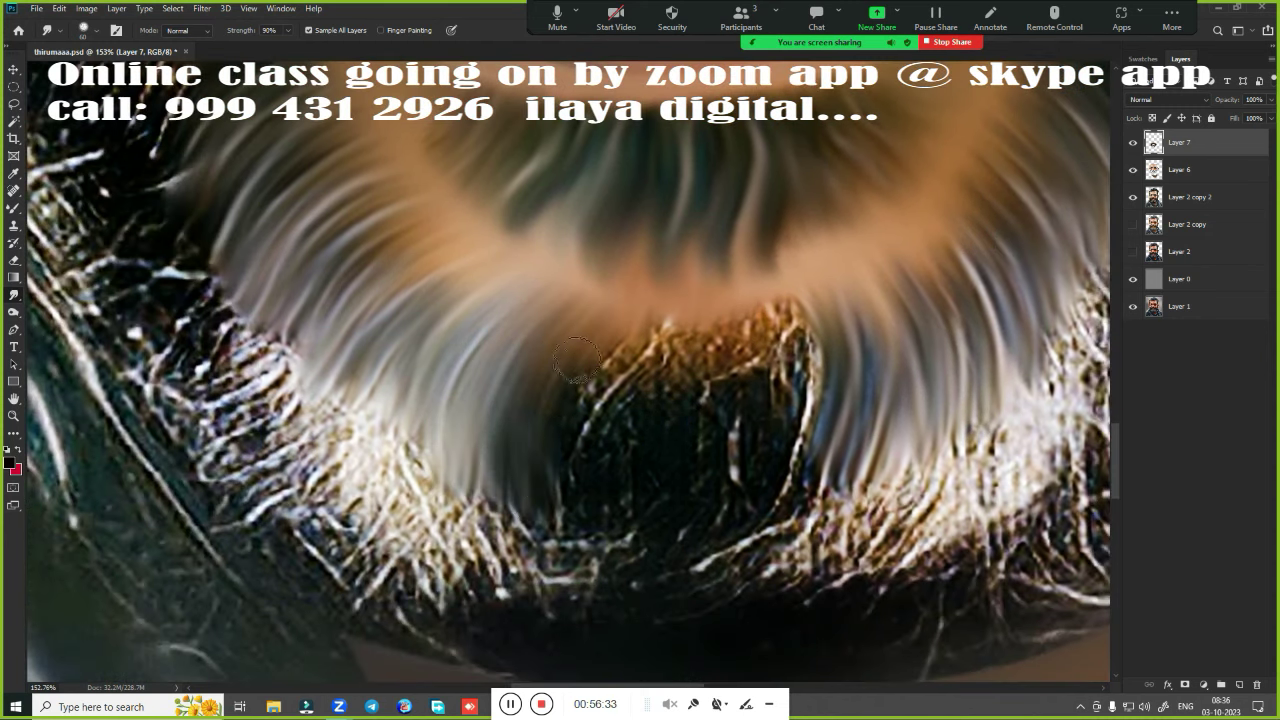
mouse_move(580, 535)
mouse_down()
mouse_move(598, 355)
mouse_move(586, 386)
mouse_up()
mouse_move(625, 510)
mouse_down()
mouse_move(654, 409)
mouse_move(701, 333)
mouse_move(714, 514)
mouse_move(750, 310)
mouse_up()
drag(765, 520, 790, 300)
drag(791, 471, 820, 320)
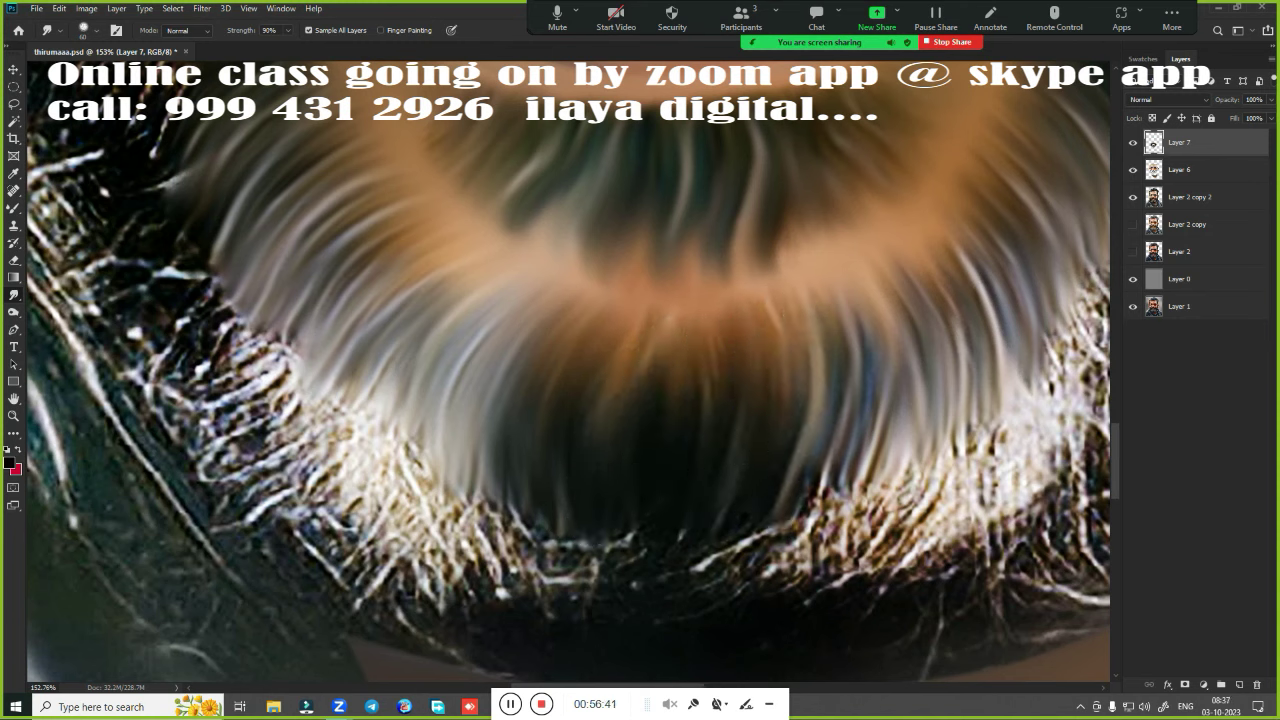
Streak the dark area under the lip into hair strands and finish the chin beard streaks
drag(646, 332, 670, 220)
drag(709, 343, 771, 229)
drag(810, 300, 780, 210)
mouse_move(530, 300)
mouse_down()
mouse_move(520, 200)
mouse_move(490, 260)
mouse_up()
drag(550, 200, 500, 335)
mouse_move(585, 230)
mouse_down()
mouse_move(595, 340)
mouse_move(645, 380)
mouse_move(700, 300)
mouse_up()
mouse_move(665, 385)
mouse_down()
mouse_move(660, 310)
mouse_move(705, 215)
mouse_up()
mouse_move(765, 290)
mouse_down()
mouse_move(745, 200)
mouse_move(765, 262)
mouse_up()
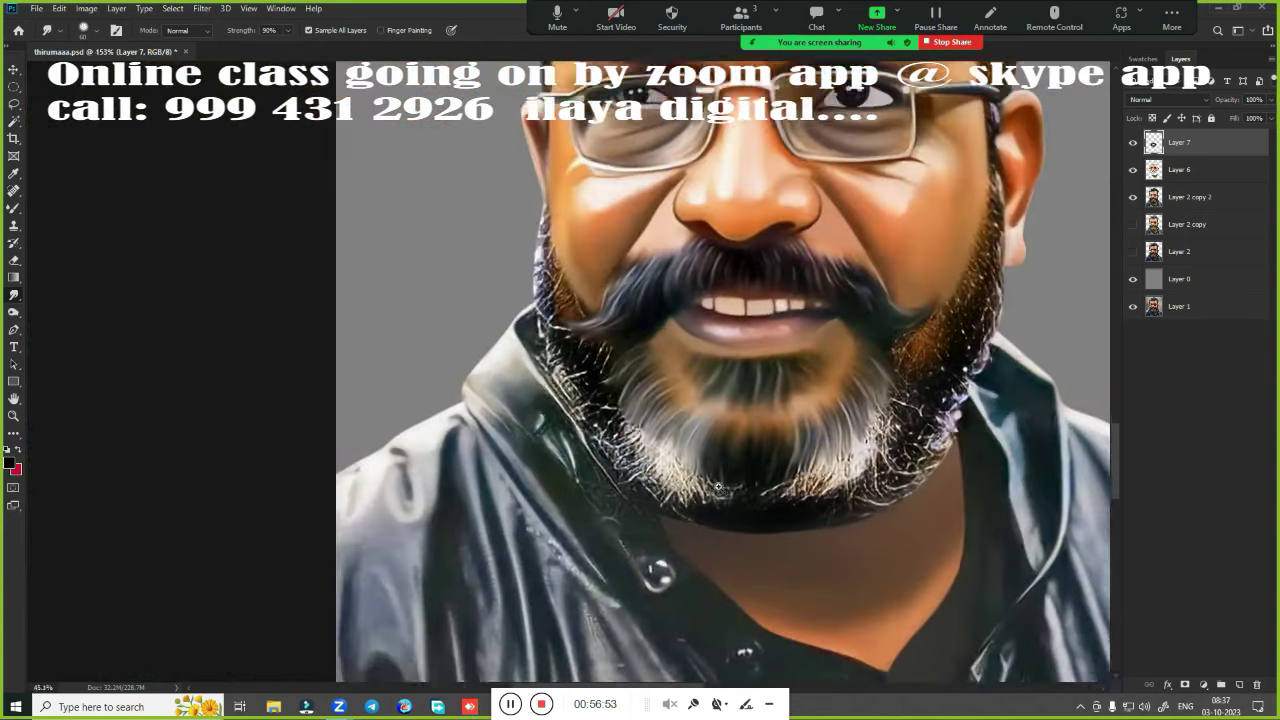
Smear and smooth the lower-left beard edge downward, blurring its hair detail
scroll(617, 470, down, 5)
scroll(617, 470, up, 3)
scroll(600, 480, up, 2)
scroll(560, 500, up, 2)
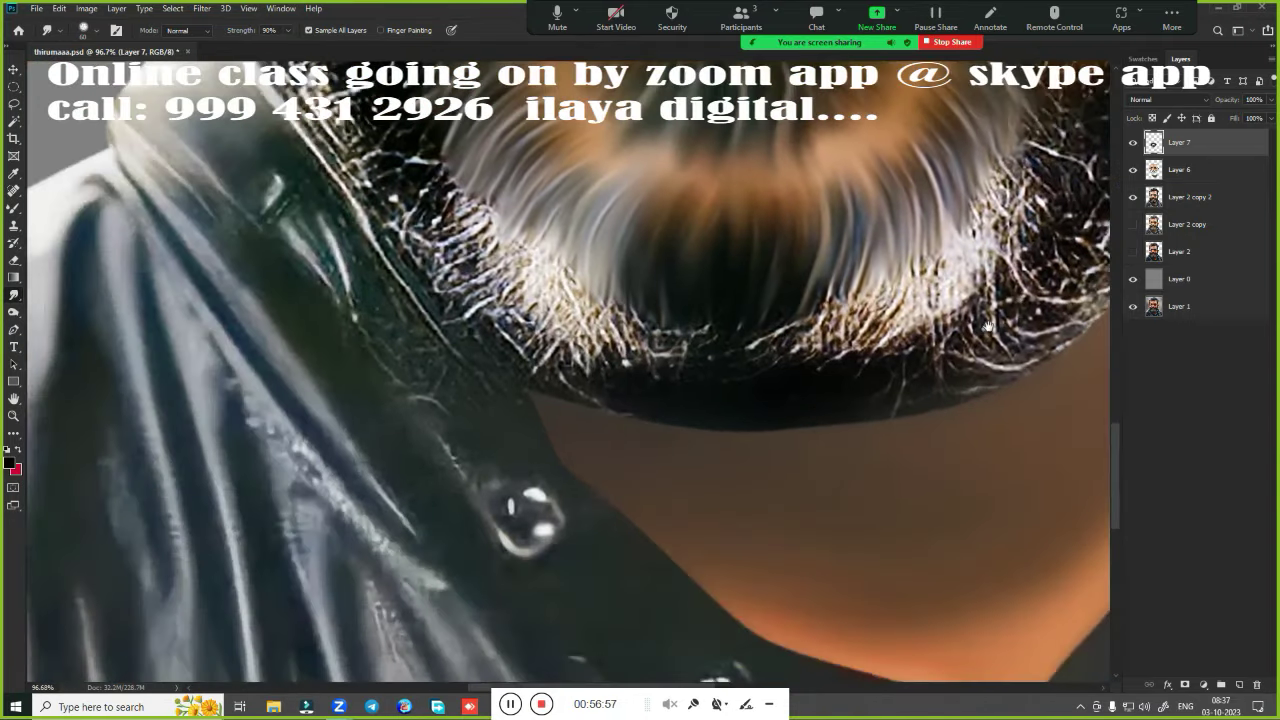
scroll(399, 400, up, 1)
mouse_move(375, 355)
mouse_down()
mouse_move(440, 490)
mouse_move(625, 490)
mouse_up()
mouse_move(290, 255)
mouse_down()
mouse_move(300, 310)
mouse_move(365, 410)
mouse_up()
drag(310, 349, 518, 545)
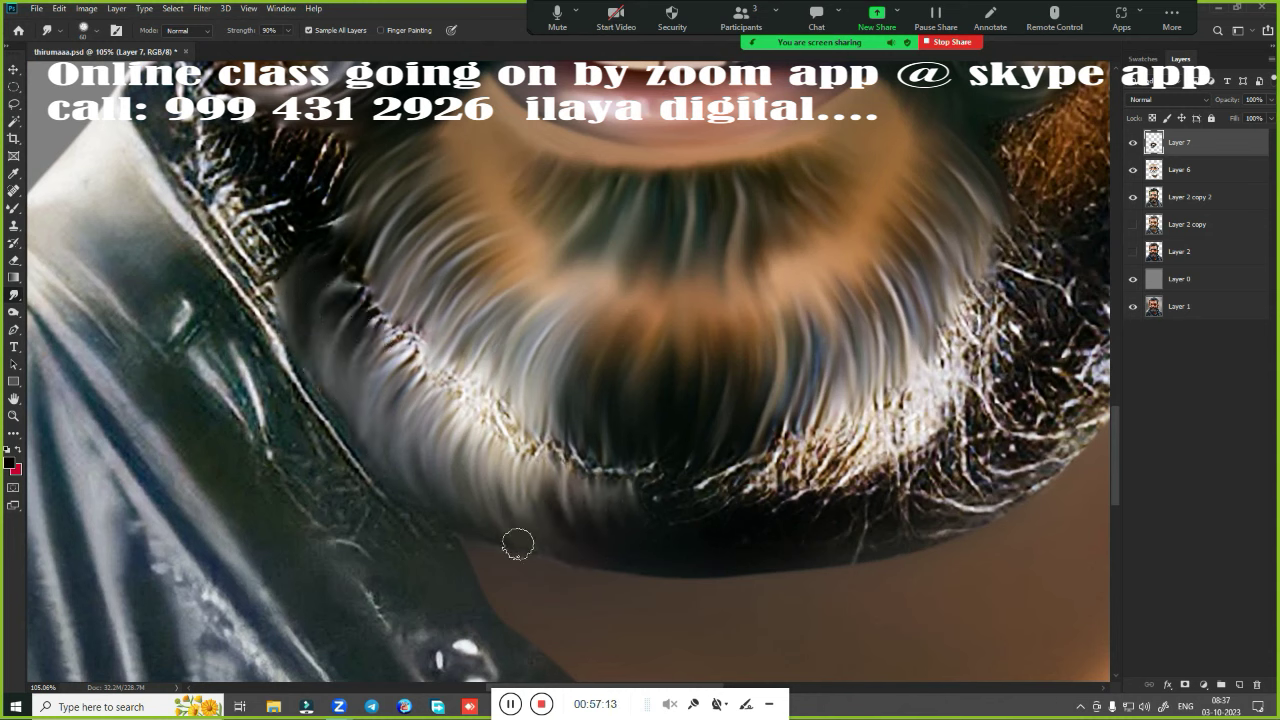
mouse_move(304, 282)
mouse_down()
mouse_move(445, 370)
mouse_move(488, 368)
mouse_move(520, 440)
mouse_move(605, 500)
mouse_move(428, 571)
mouse_move(260, 505)
mouse_up()
Soften the right and lower-right beard edges into curved streaks and smooth the sparkly strands
drag(360, 525, 400, 465)
drag(852, 318, 750, 405)
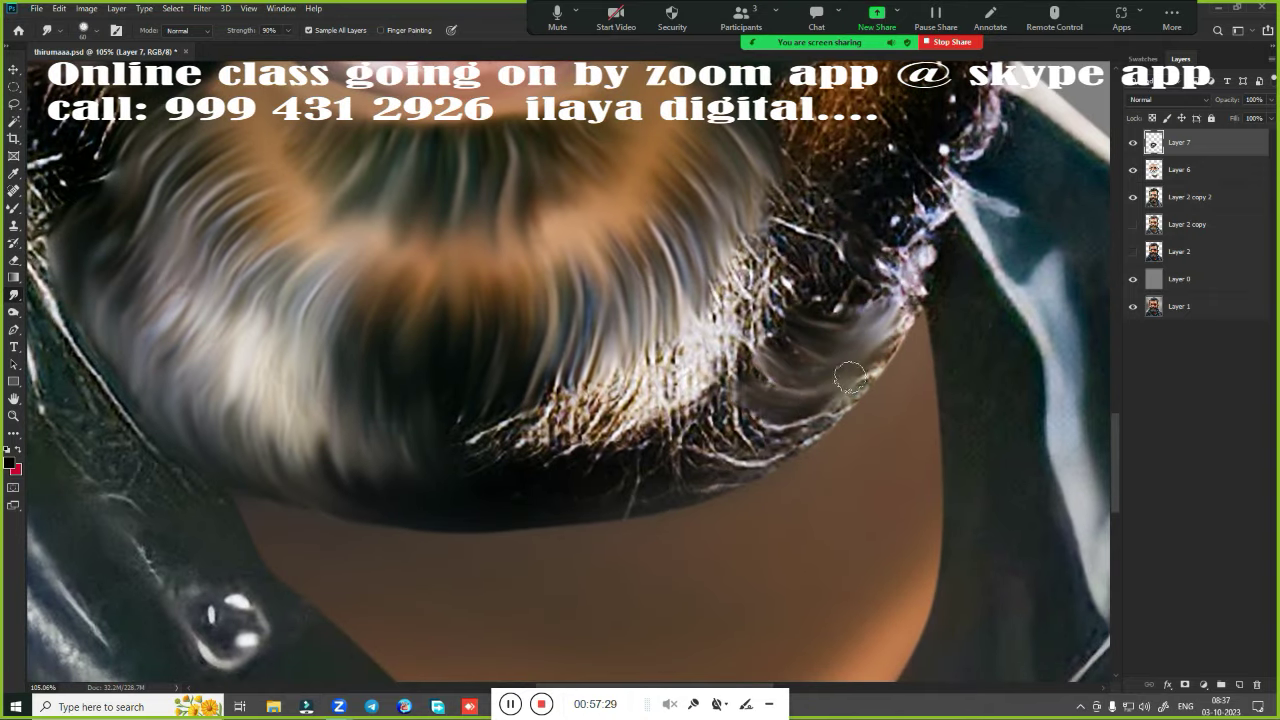
mouse_move(900, 315)
mouse_down()
mouse_move(820, 415)
mouse_move(640, 435)
mouse_up()
drag(830, 410, 670, 445)
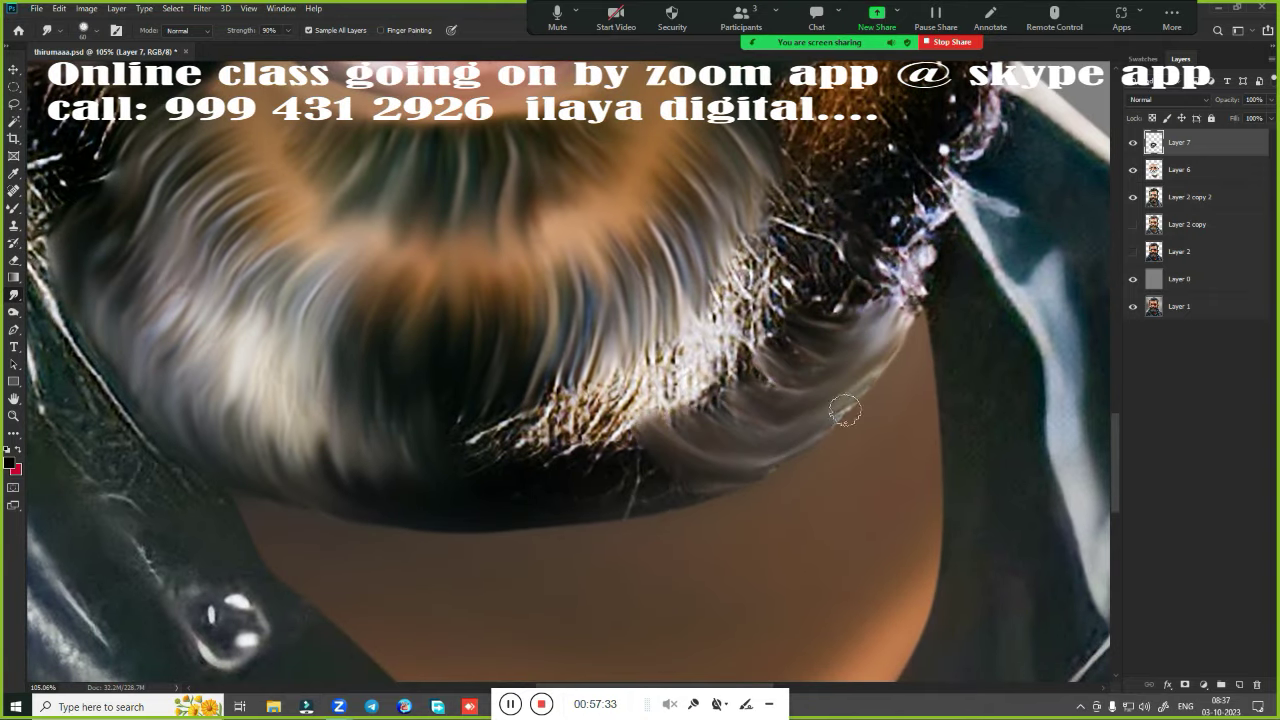
mouse_move(555, 400)
mouse_down()
mouse_move(565, 470)
mouse_move(670, 492)
mouse_up()
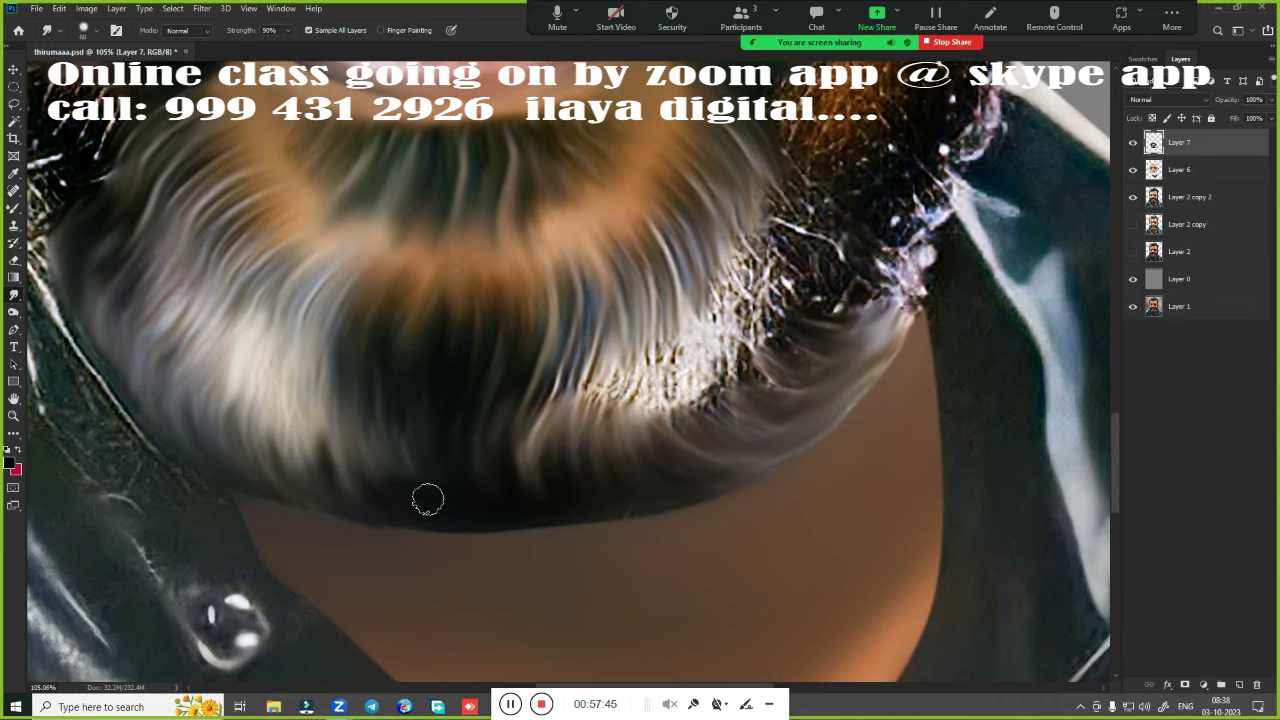
Add smudge streaks to the upper beard and smooth the sparkly strands near the jaw
scroll(427, 499, up, 3)
scroll(427, 499, right, 3)
drag(605, 280, 585, 390)
mouse_move(585, 300)
mouse_down()
mouse_move(512, 450)
mouse_move(362, 550)
mouse_up()
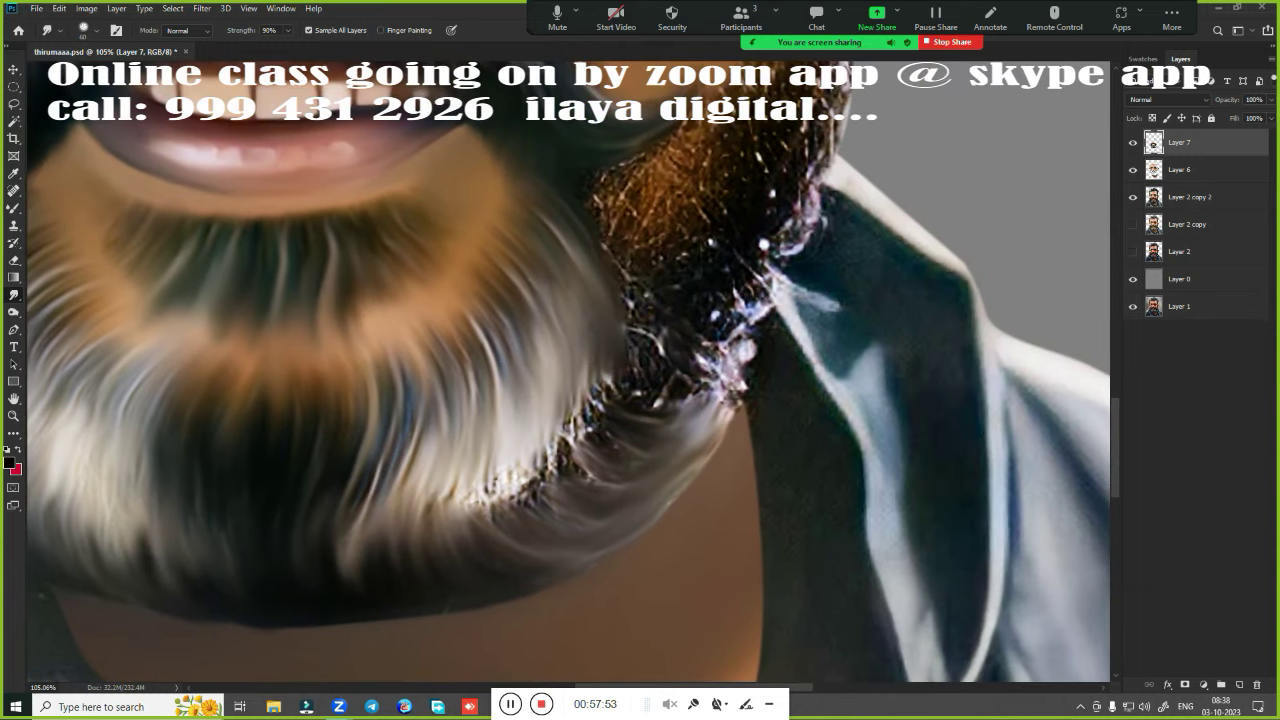
mouse_move(436, 511)
mouse_down()
mouse_move(560, 460)
mouse_move(631, 358)
mouse_move(640, 395)
mouse_move(585, 460)
mouse_up()
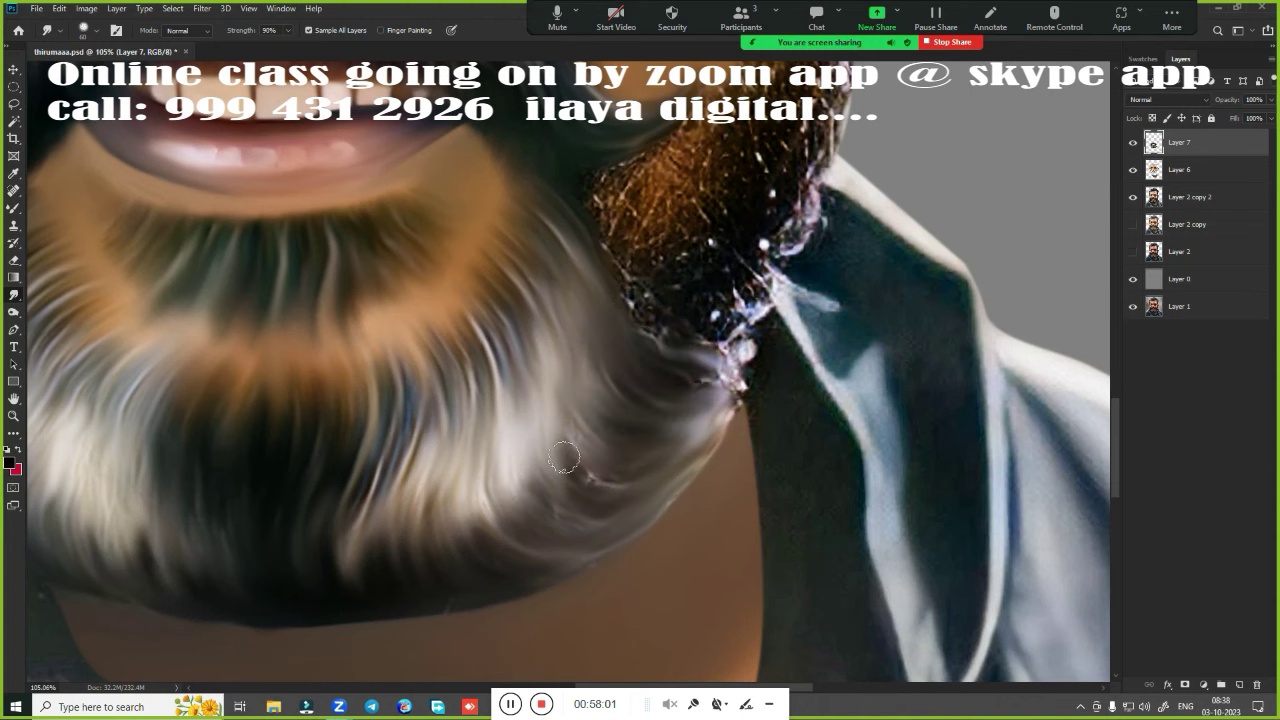
scroll(493, 547, down, 3)
scroll(493, 547, up, 1)
Smudge the white speckles along the right jawline into dark hair pulled down to the collar
scroll(502, 563, up, 4)
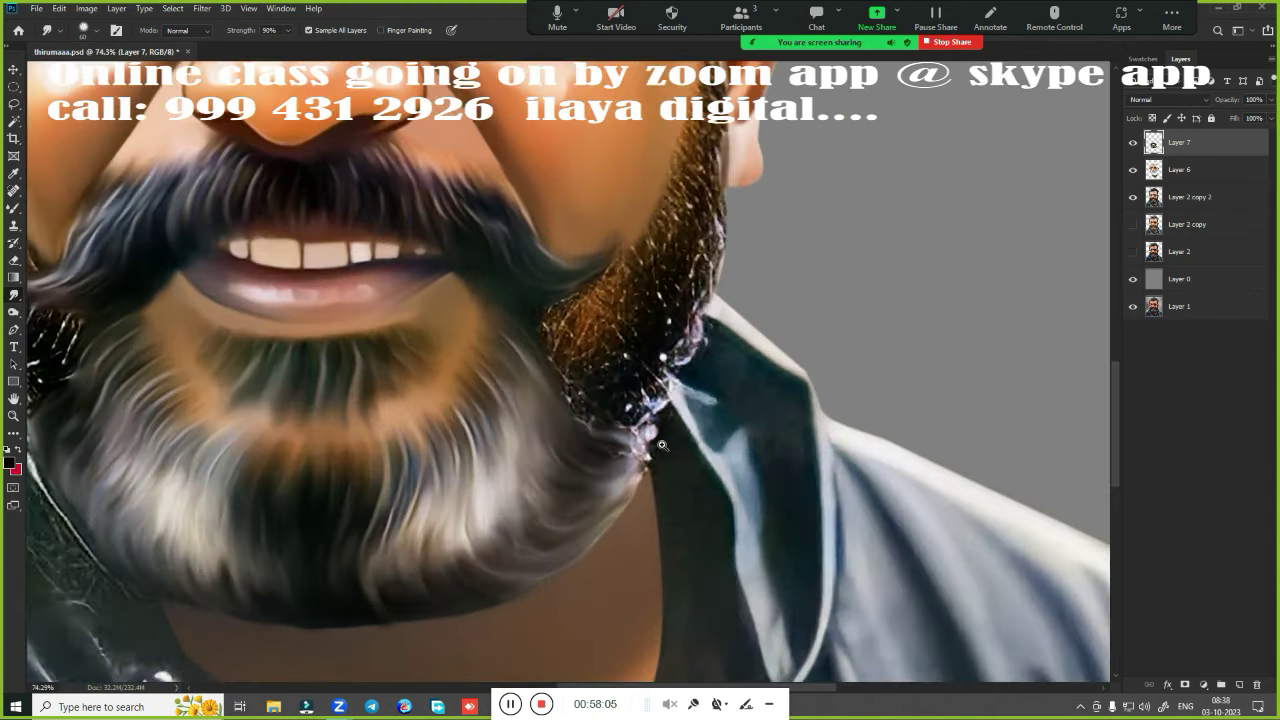
drag(698, 208, 650, 270)
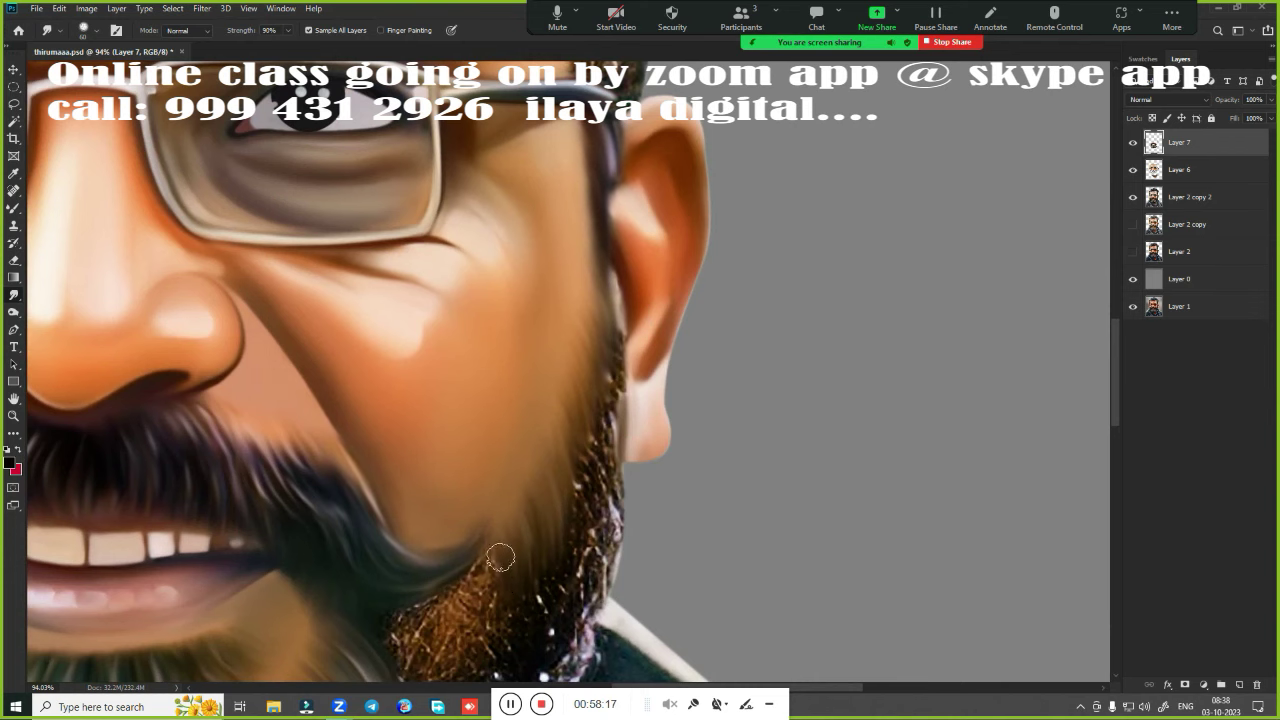
drag(500, 557, 656, 421)
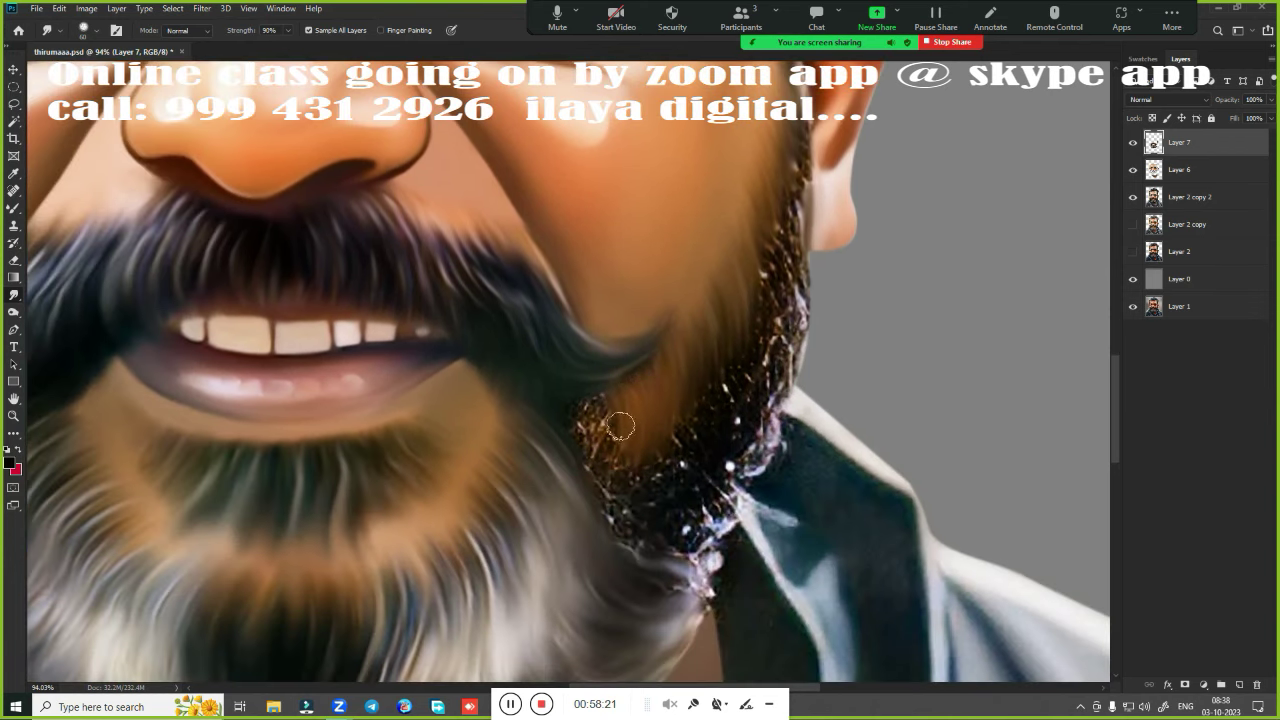
scroll(561, 408, up, 2)
scroll(600, 300, up, 2)
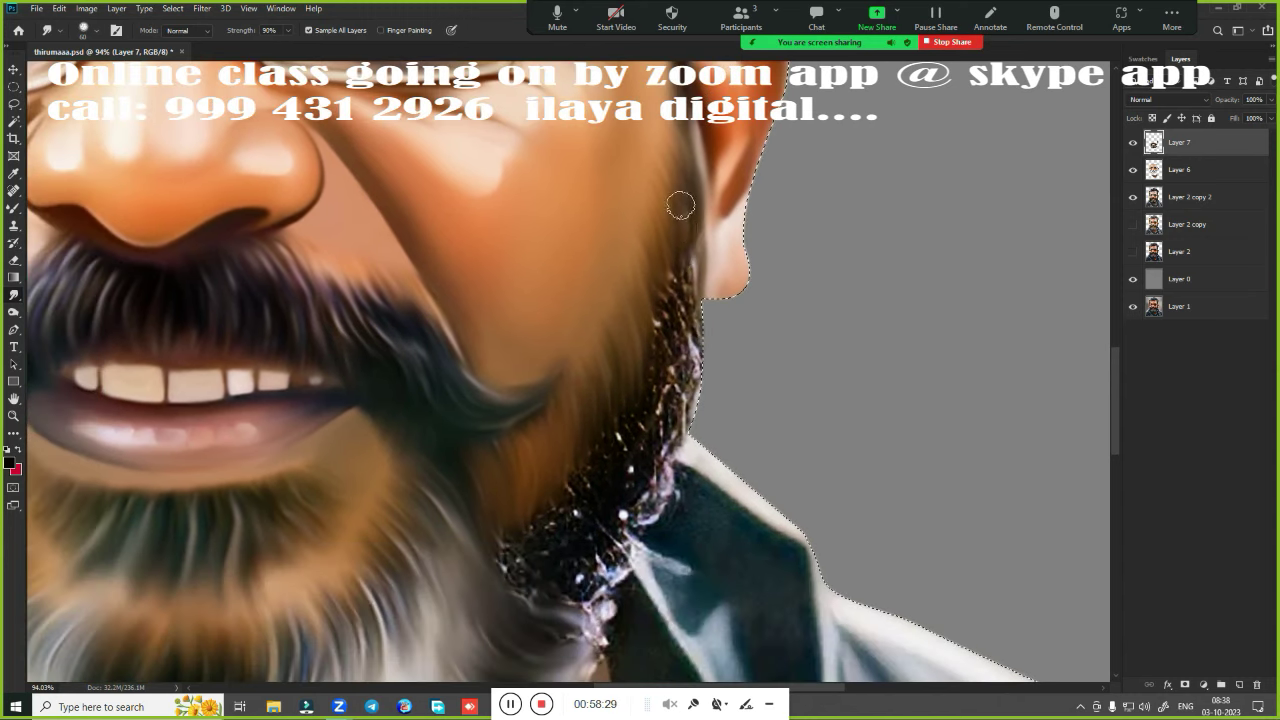
drag(697, 345, 675, 328)
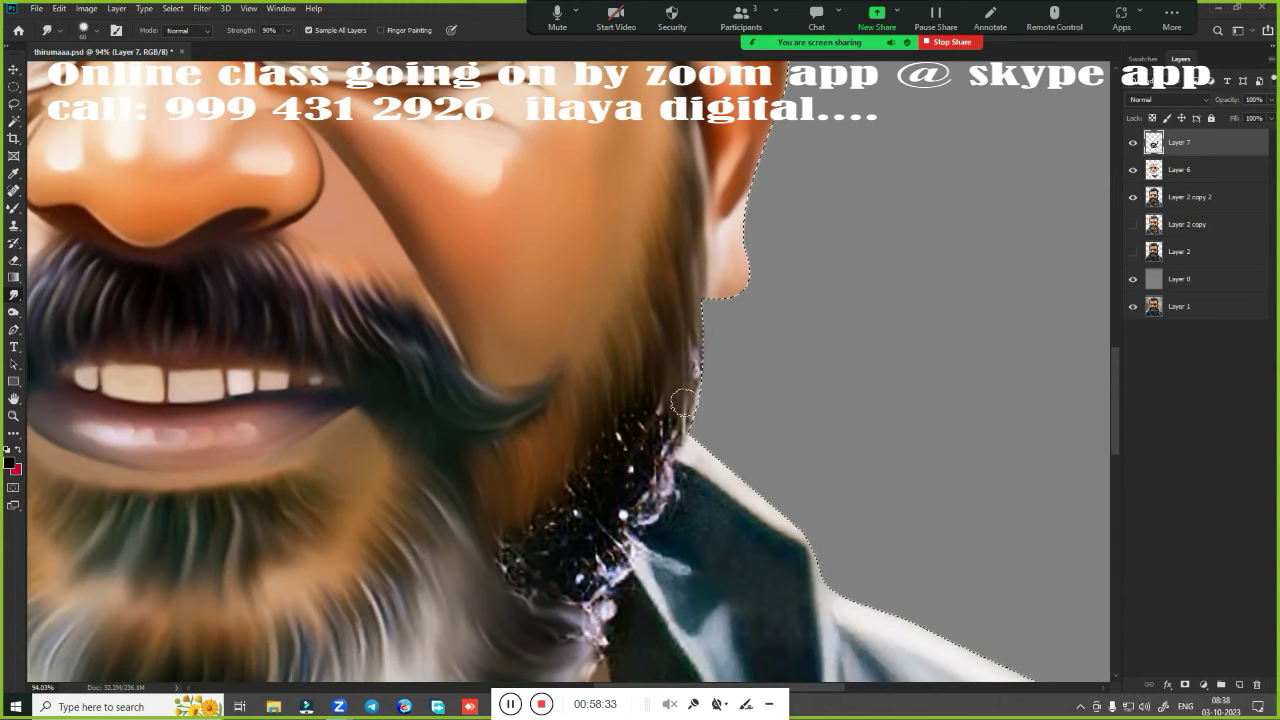
drag(761, 420, 851, 280)
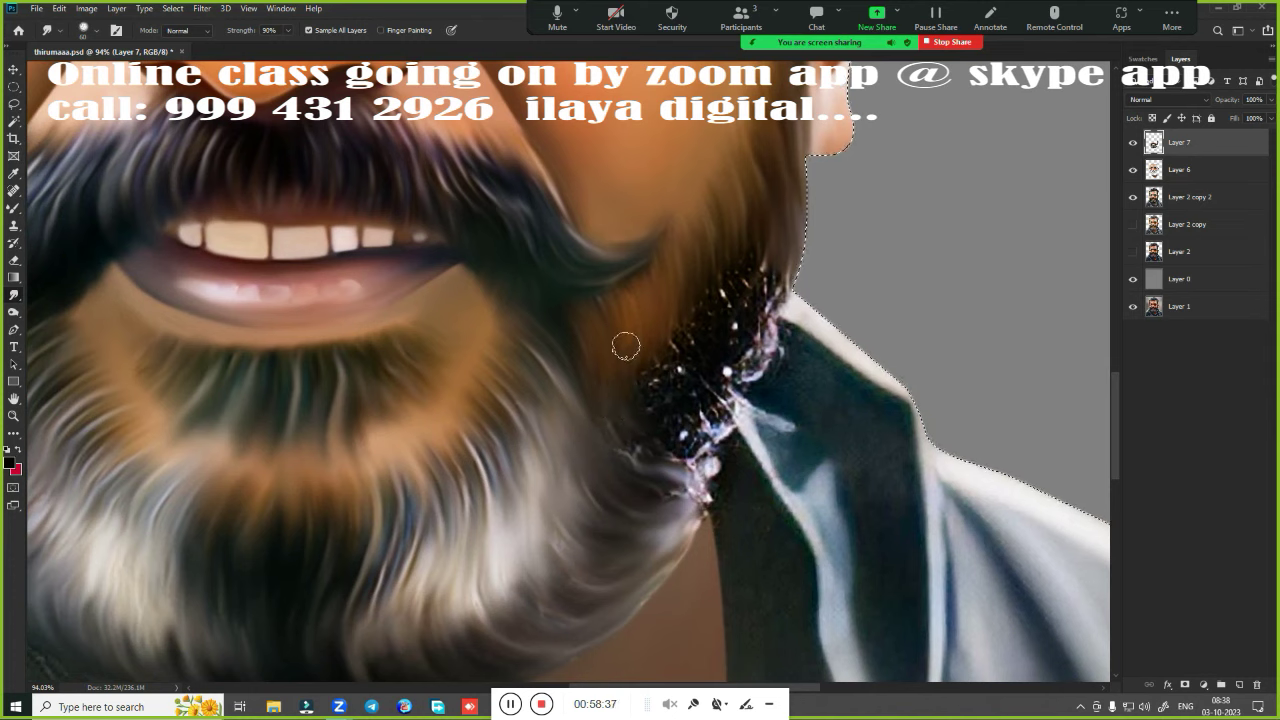
drag(773, 282, 730, 375)
drag(624, 406, 699, 397)
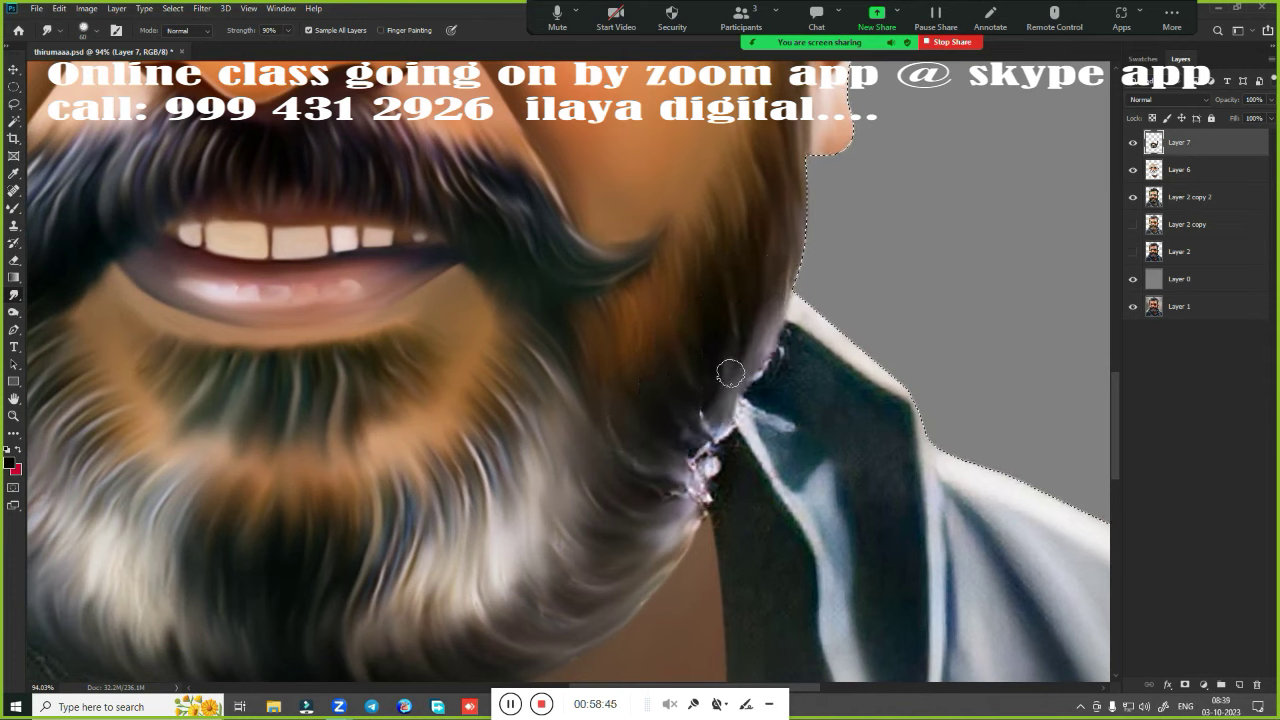
drag(785, 290, 750, 395)
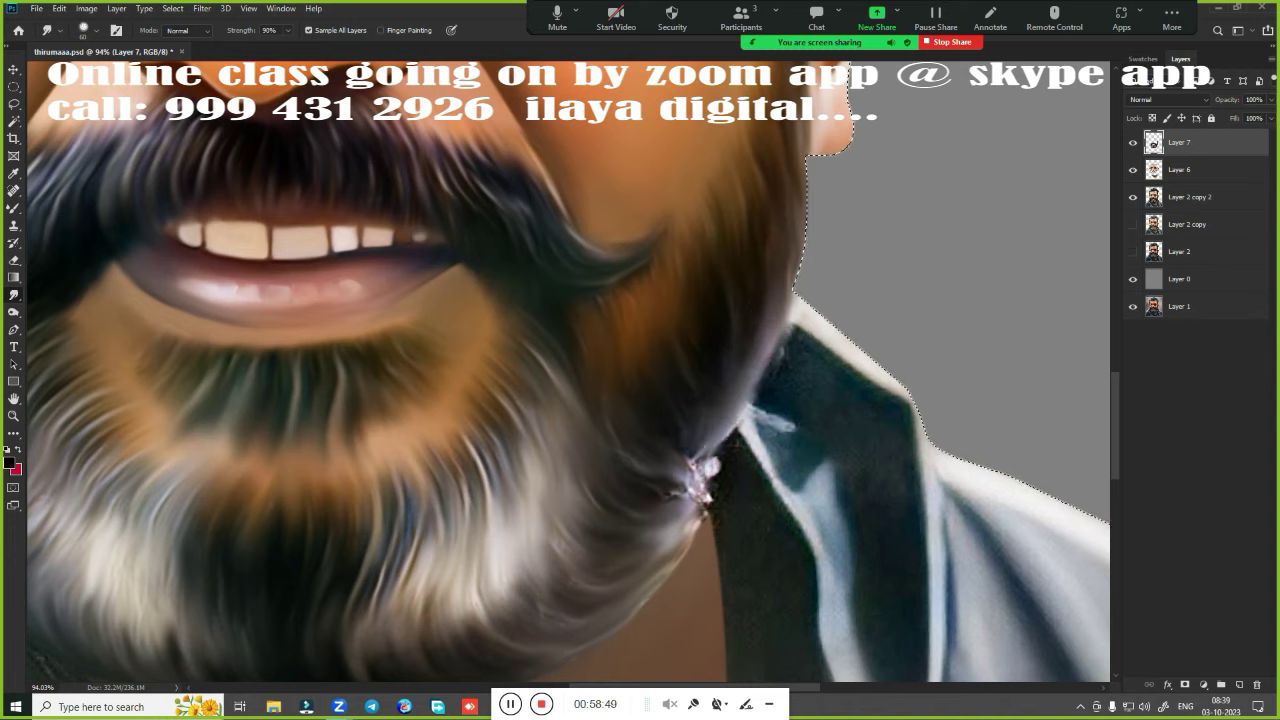
drag(657, 437, 709, 476)
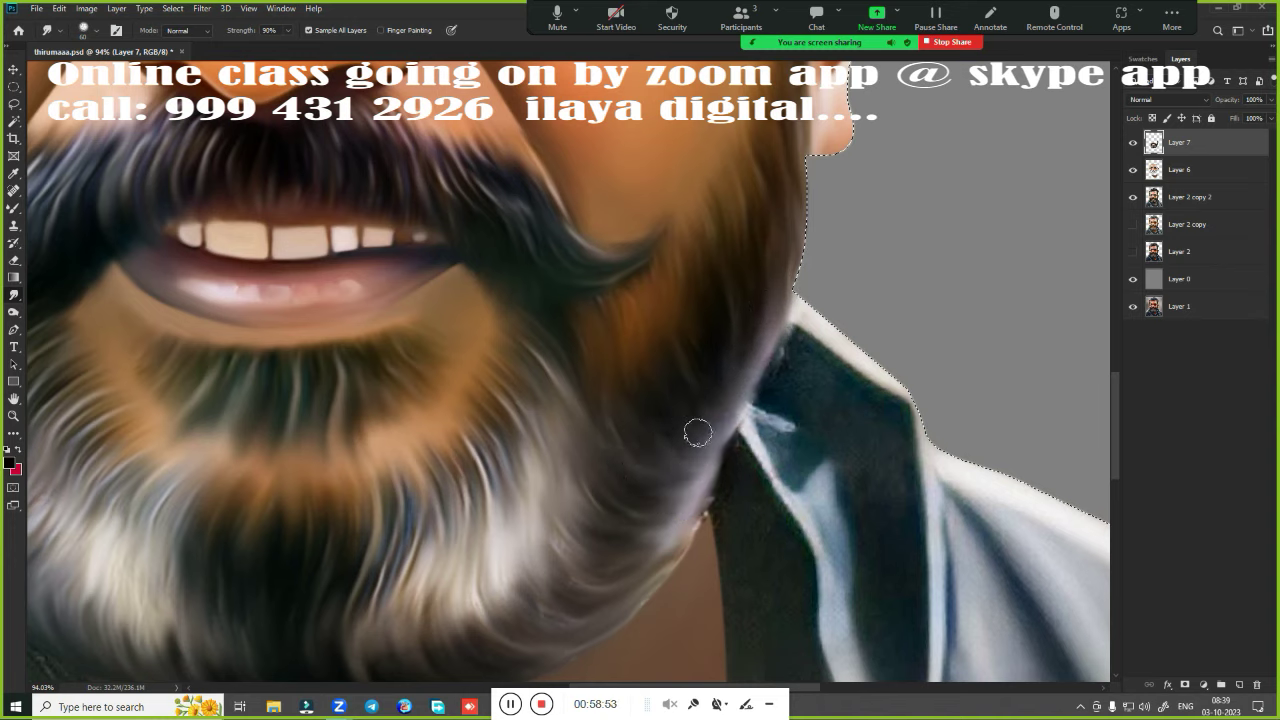
Smear the speckled left cheek beard edge and adjoining collar edge down toward the jacket
key(ctrl+0)
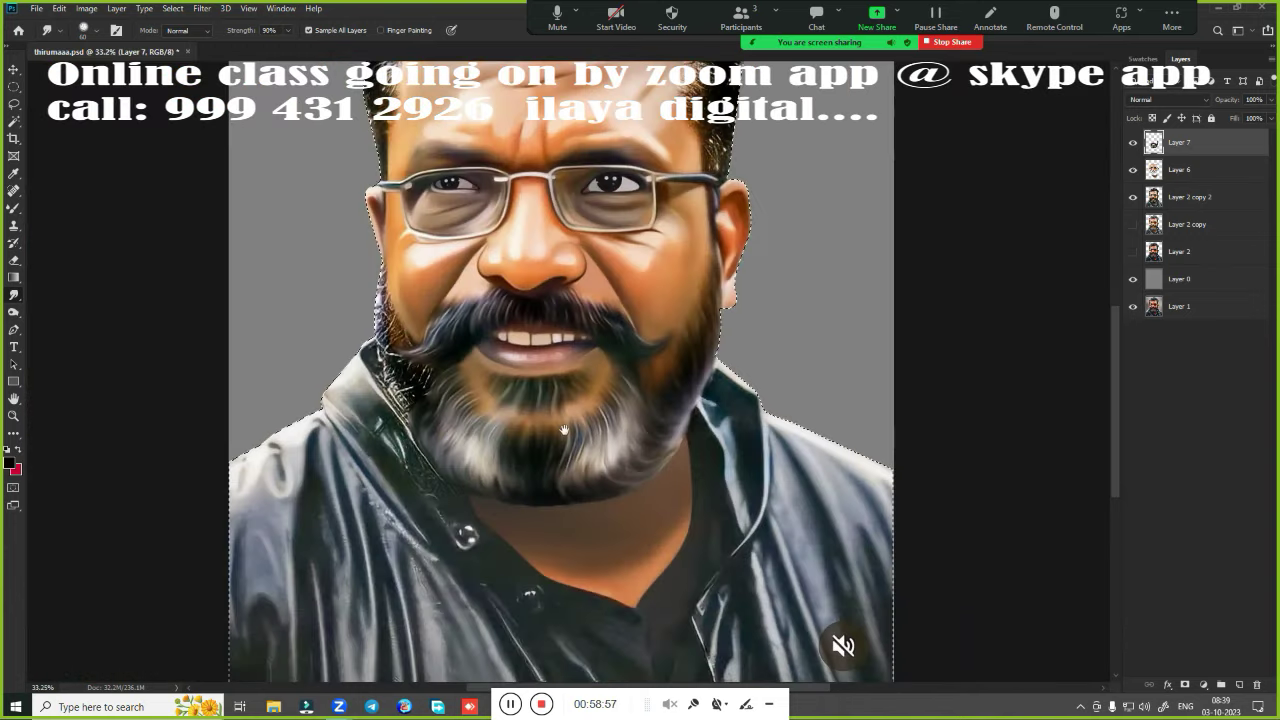
scroll(450, 260, up, 2)
scroll(450, 260, up, 2)
scroll(450, 260, up, 1)
mouse_move(418, 150)
mouse_down()
mouse_move(456, 345)
mouse_move(462, 465)
mouse_move(497, 320)
mouse_up()
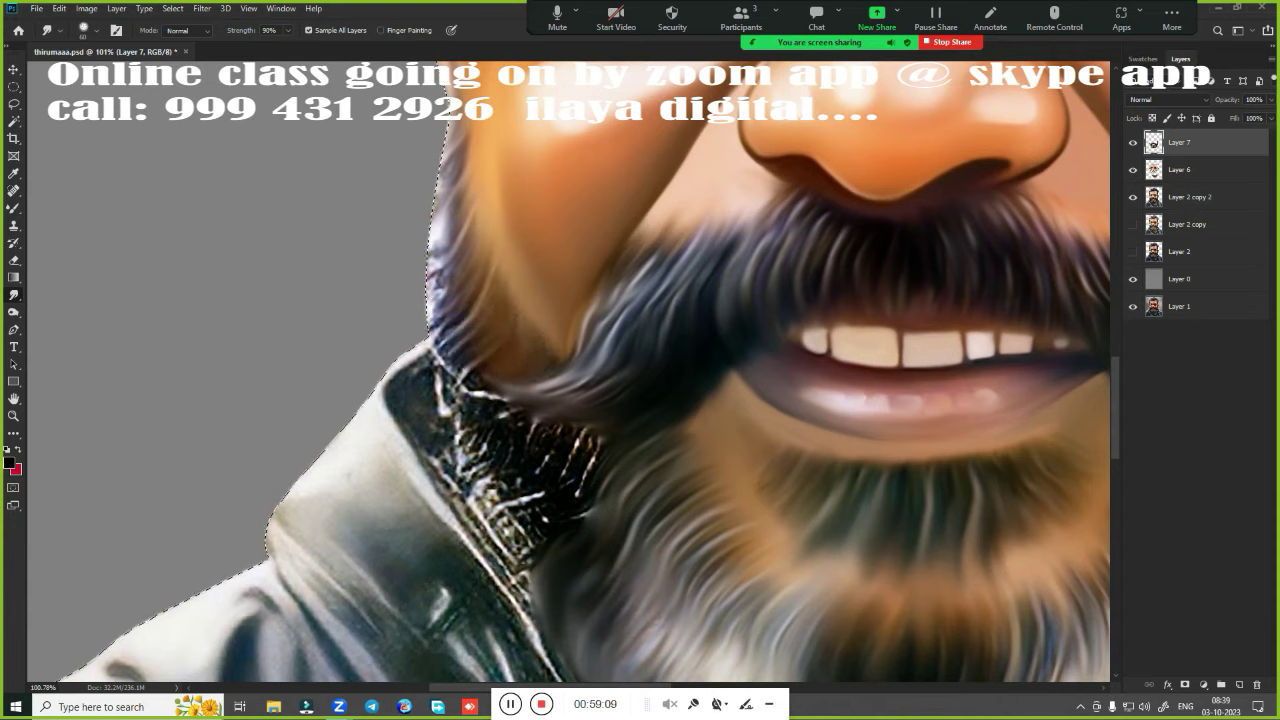
mouse_move(434, 180)
mouse_down()
mouse_move(464, 432)
mouse_move(570, 428)
mouse_move(570, 490)
mouse_move(530, 365)
mouse_up()
mouse_move(445, 300)
mouse_down()
mouse_move(500, 430)
mouse_move(552, 380)
mouse_move(525, 500)
mouse_up()
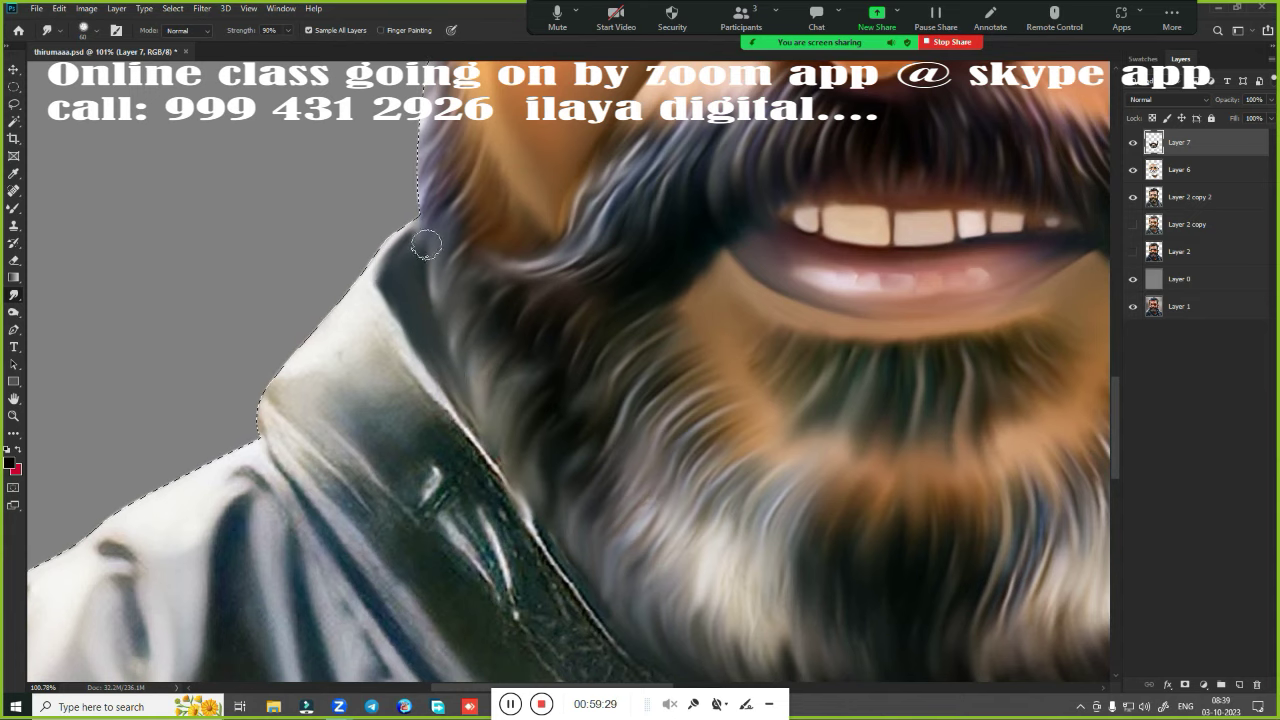
drag(415, 368, 529, 520)
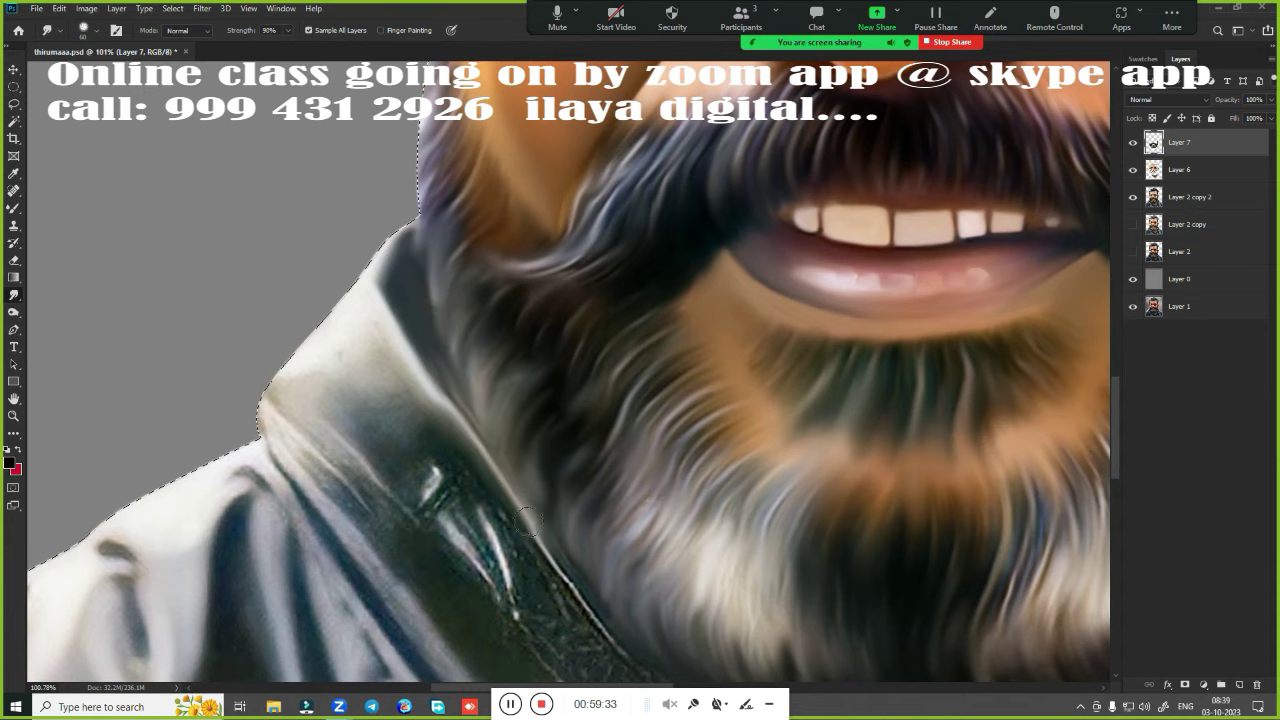
drag(600, 620, 410, 350)
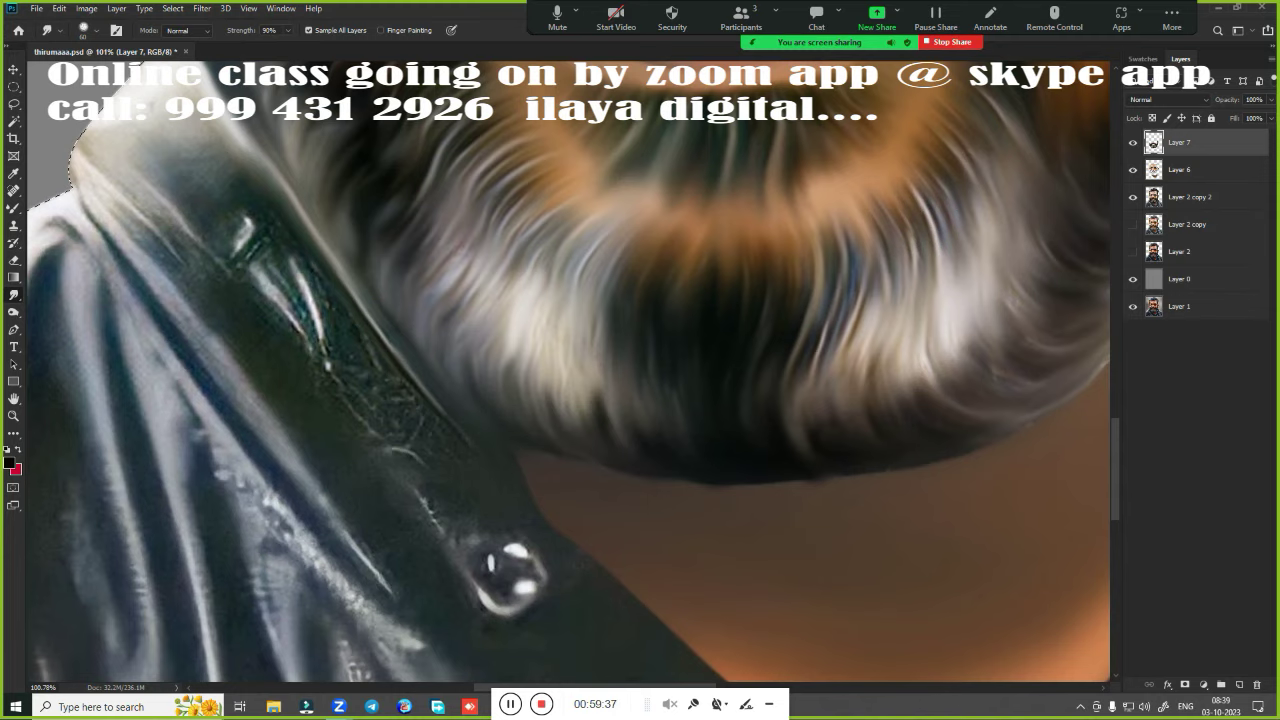
scroll(570, 370, down, 3)
drag(570, 400, 598, 338)
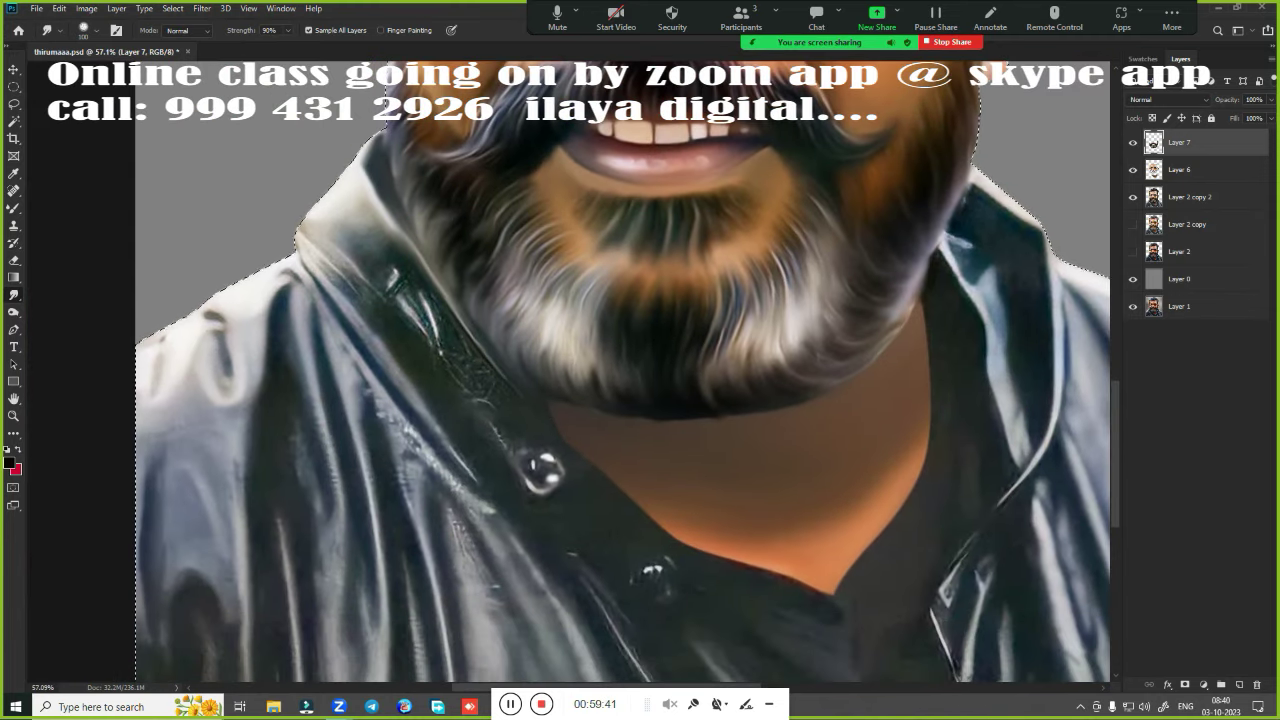
Smudge the collar, neckline, glossy shirt buttons, bright streaks and jacket's left edge into soft fabric
mouse_move(320, 250)
mouse_down()
mouse_move(315, 235)
mouse_move(360, 225)
mouse_move(340, 290)
mouse_move(420, 320)
mouse_move(480, 386)
mouse_move(423, 414)
mouse_move(484, 462)
mouse_up()
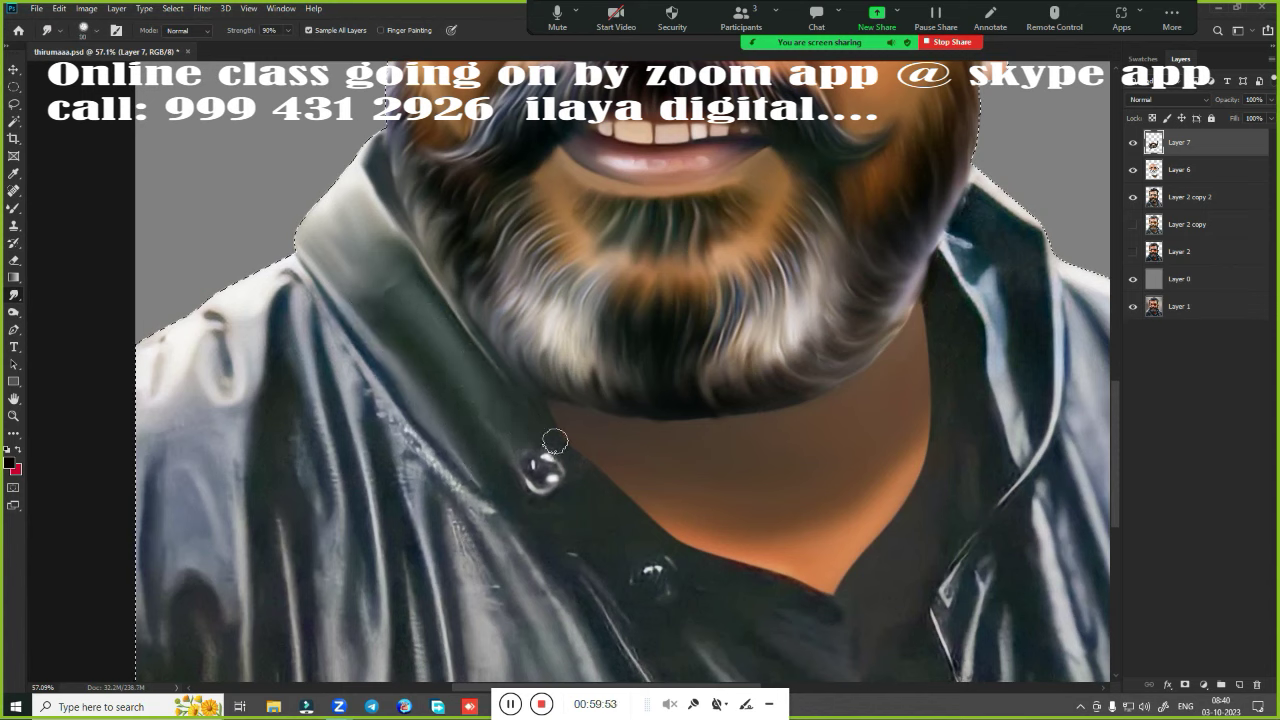
drag(690, 545, 752, 573)
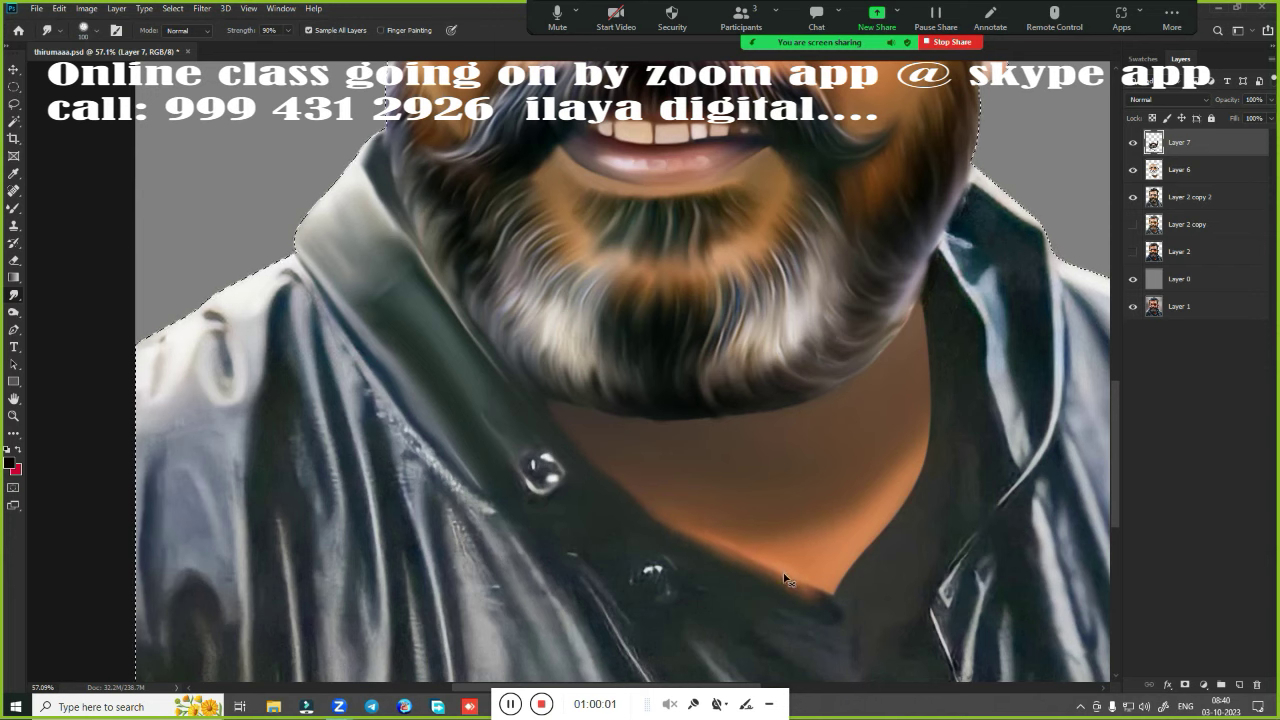
mouse_move(704, 557)
mouse_down()
mouse_move(673, 457)
mouse_move(687, 431)
mouse_up()
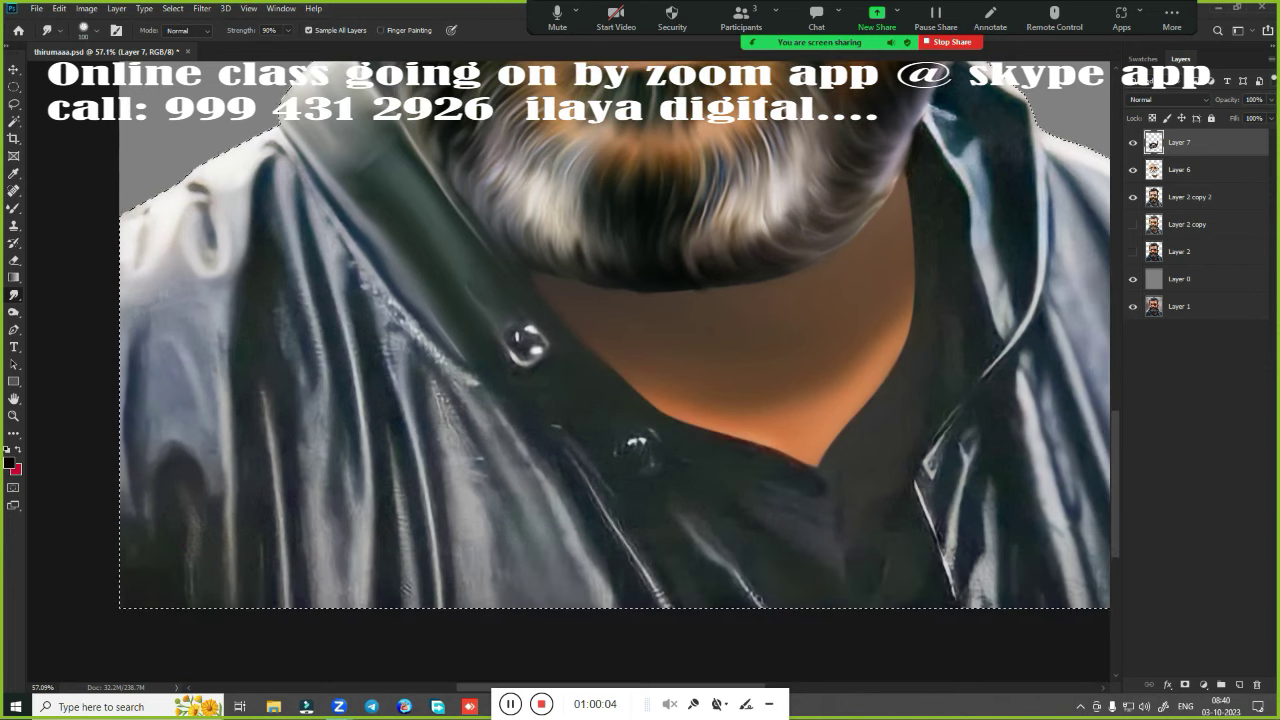
click(529, 351)
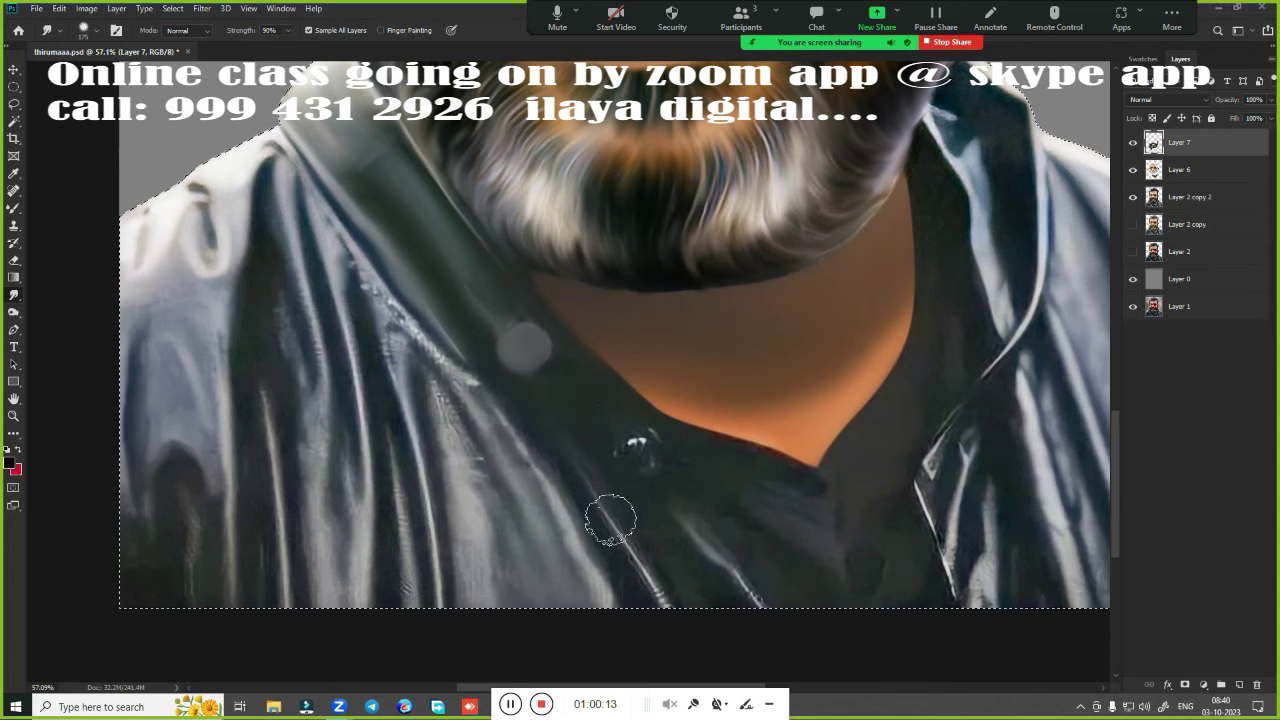
drag(610, 519, 668, 600)
click(645, 450)
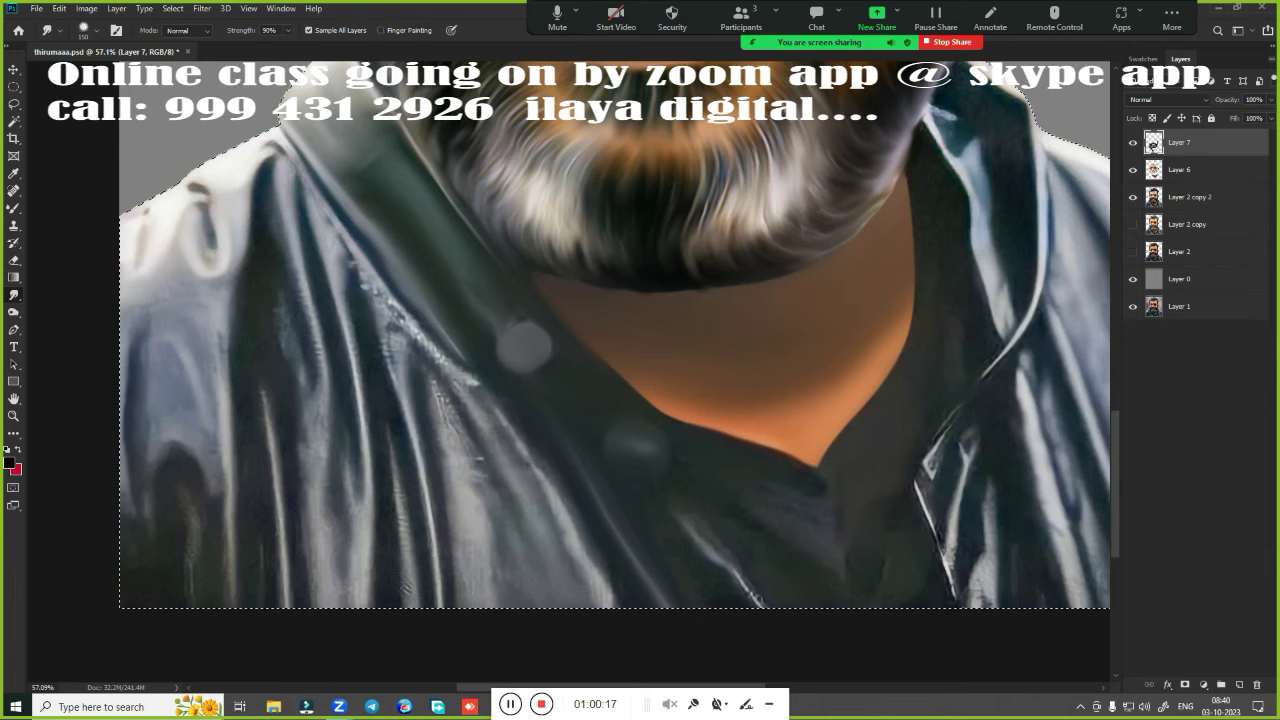
drag(798, 484, 828, 580)
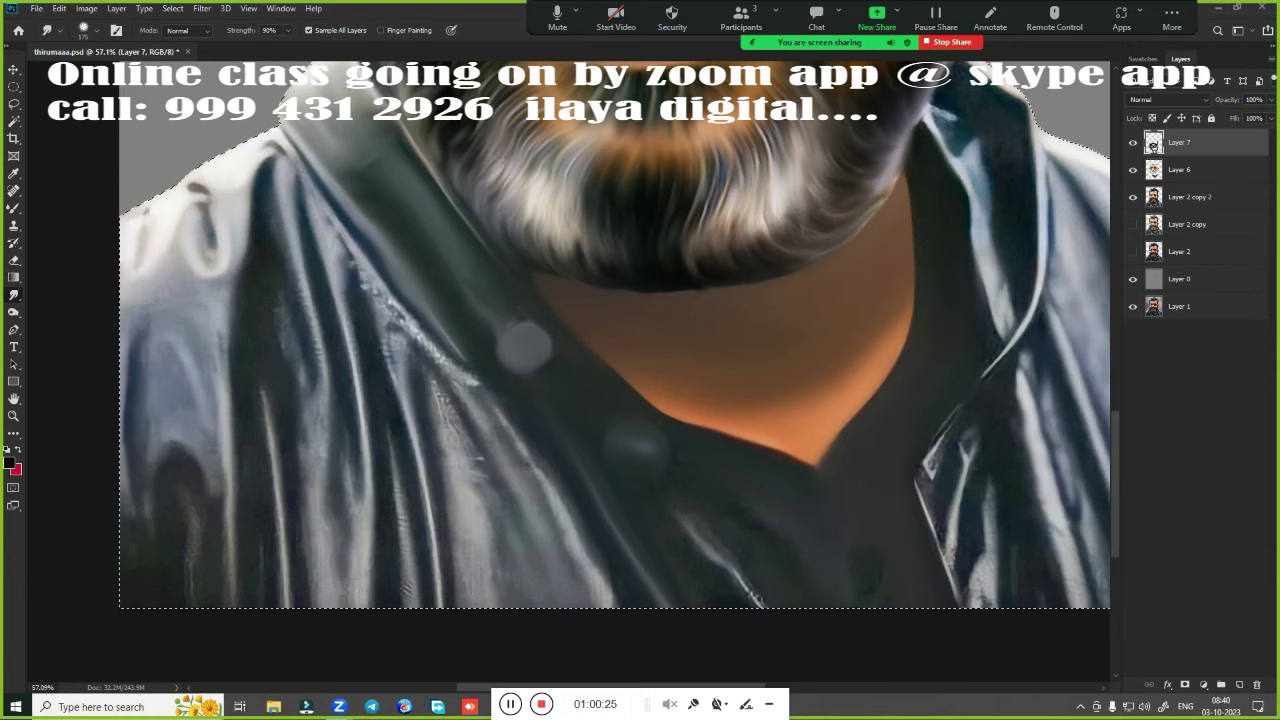
drag(689, 493, 742, 595)
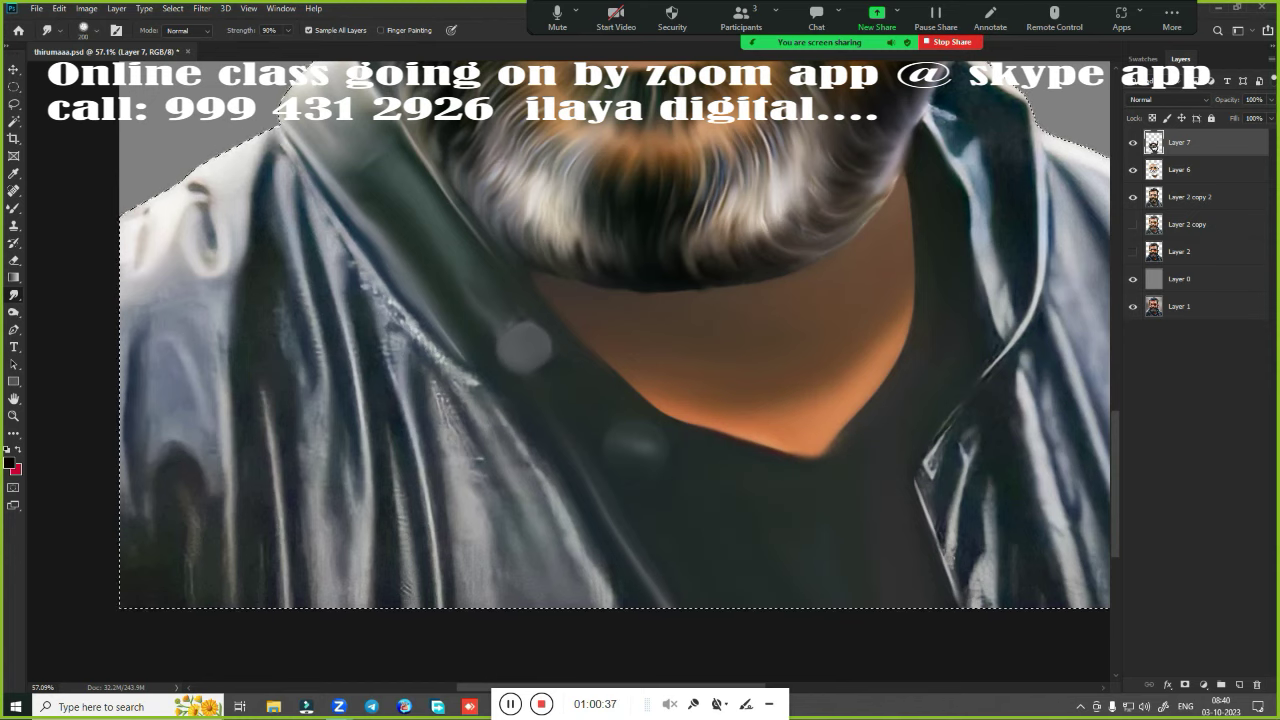
drag(160, 220, 190, 280)
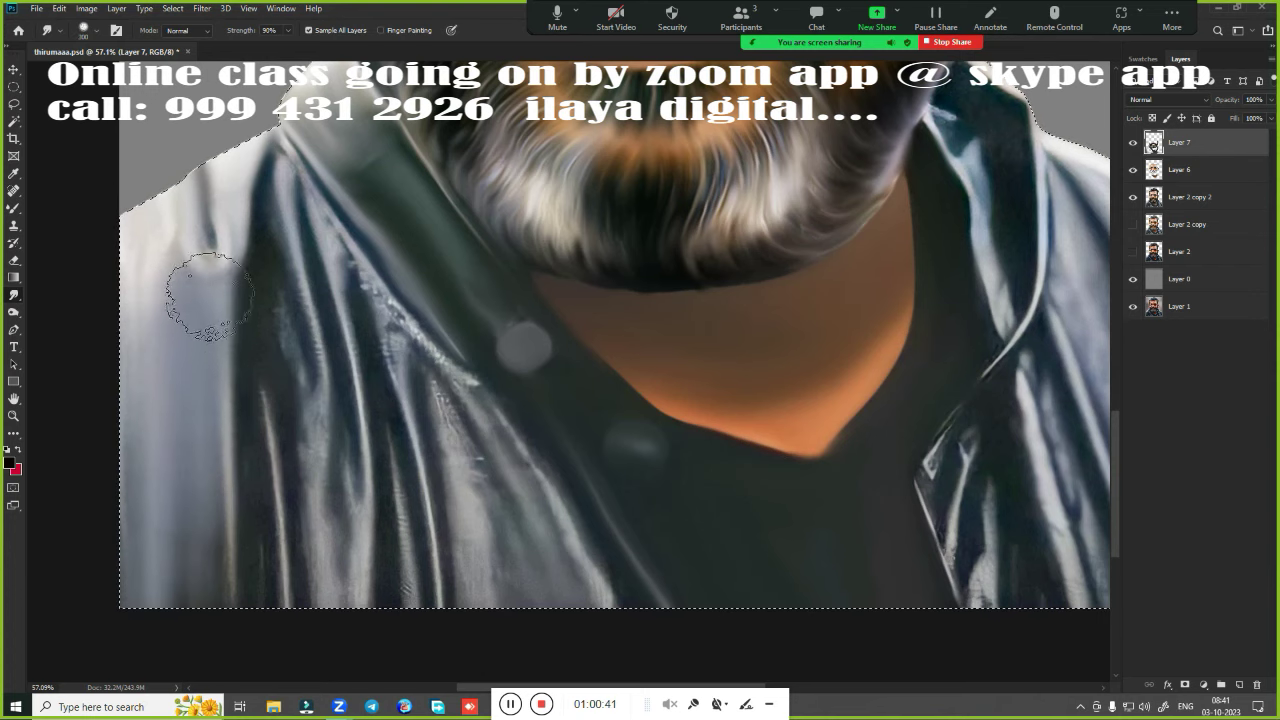
Smooth the vertical fold streaks across the left edge and centre of the jacket
mouse_move(265, 205)
mouse_down()
mouse_move(470, 435)
mouse_move(540, 600)
mouse_move(300, 400)
mouse_move(320, 600)
mouse_up()
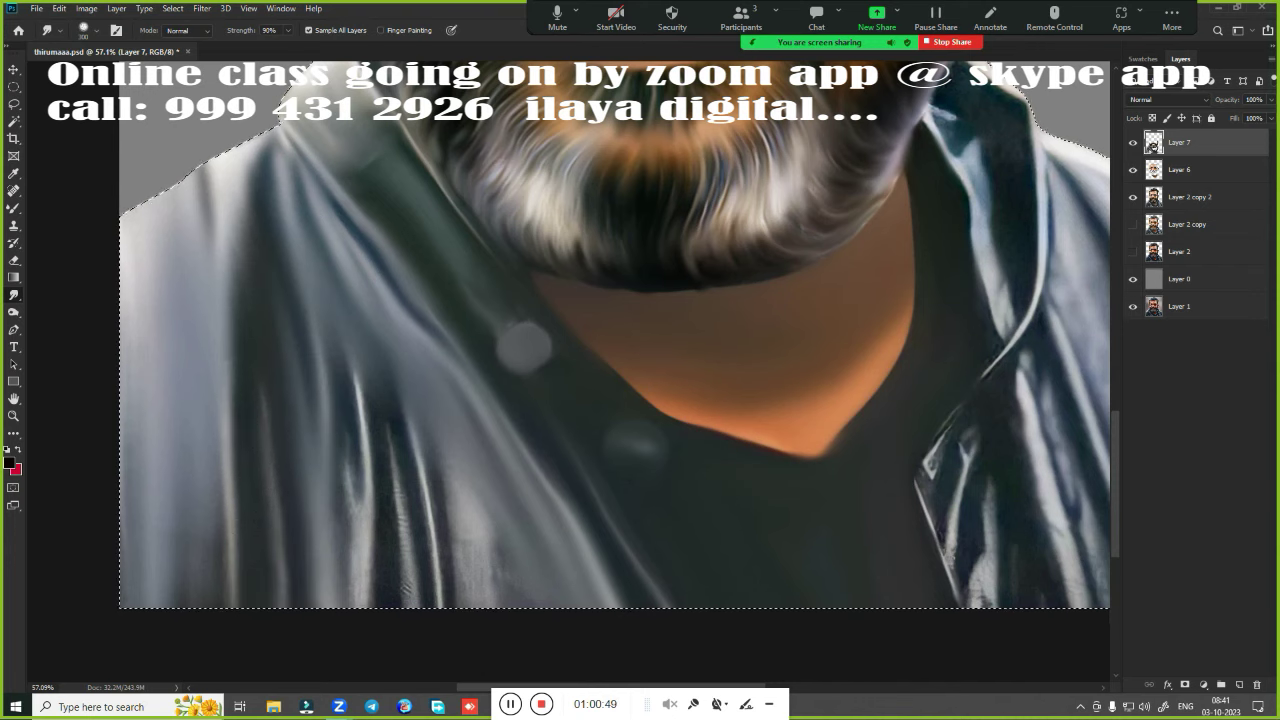
drag(360, 400, 470, 600)
drag(450, 450, 530, 600)
drag(350, 370, 415, 605)
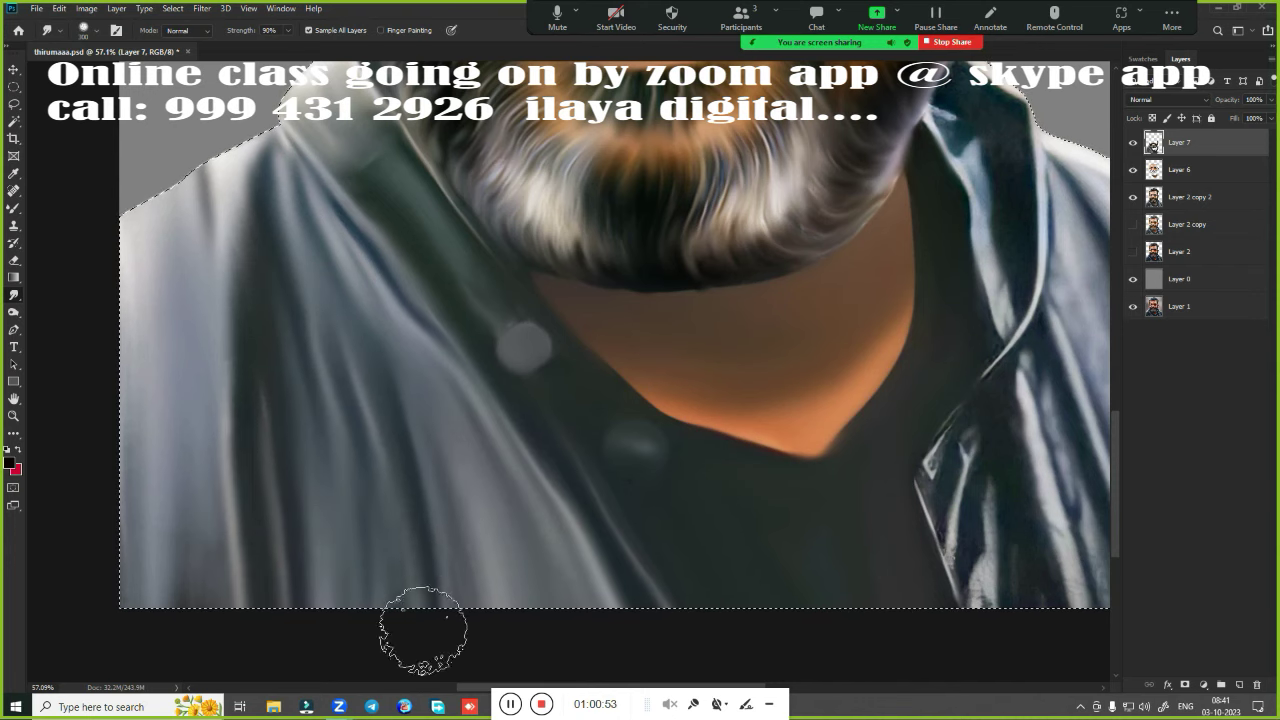
mouse_move(210, 165)
mouse_down()
mouse_move(150, 240)
mouse_move(145, 320)
mouse_up()
mouse_move(140, 420)
mouse_down()
mouse_move(200, 590)
mouse_move(240, 605)
mouse_up()
drag(237, 350, 237, 536)
drag(359, 452, 365, 560)
drag(400, 290, 470, 426)
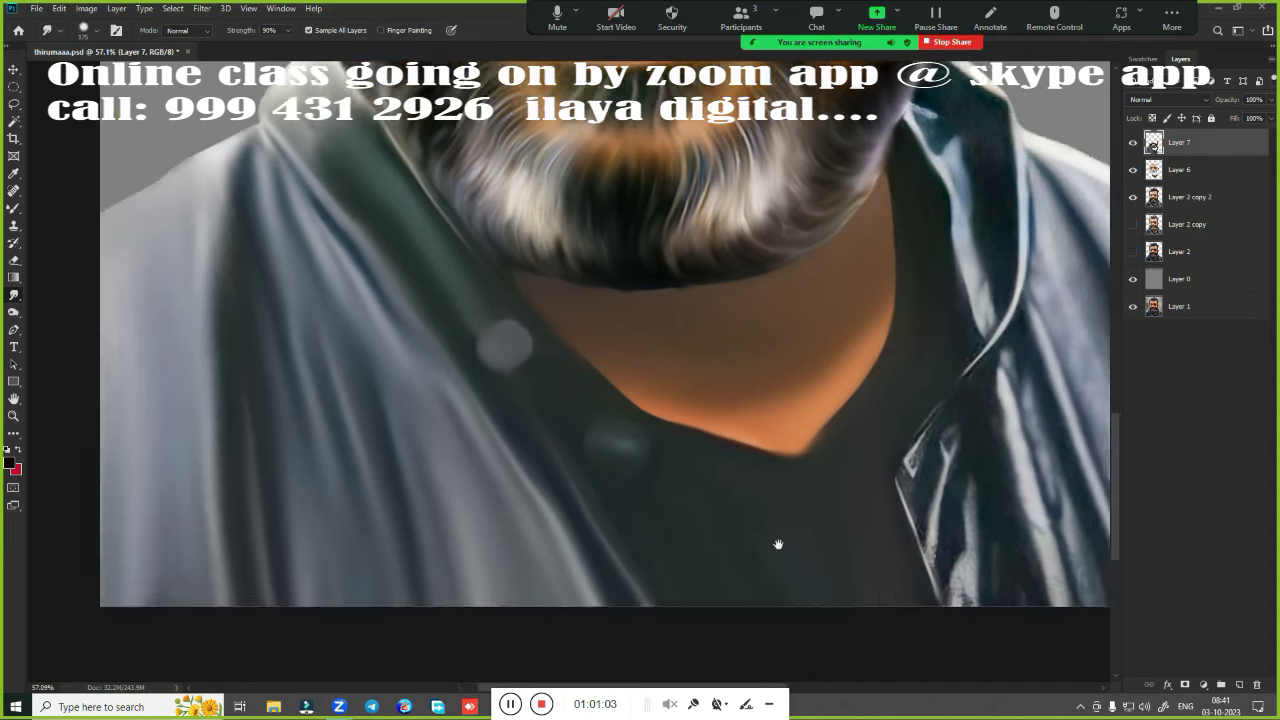
Smooth the jacket's collar edge, right-side folds and right shoulder highlight
drag(777, 543, 337, 518)
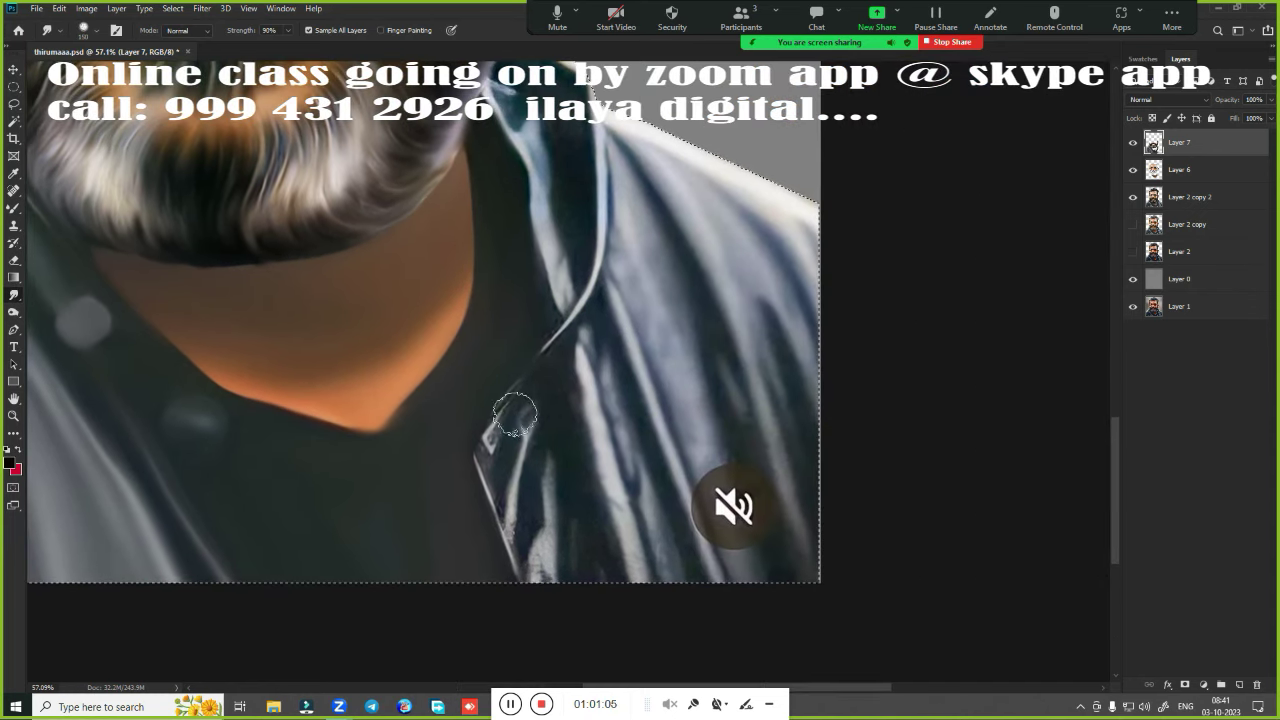
mouse_move(514, 413)
mouse_down()
mouse_move(523, 400)
mouse_move(520, 583)
mouse_move(543, 466)
mouse_move(548, 578)
mouse_up()
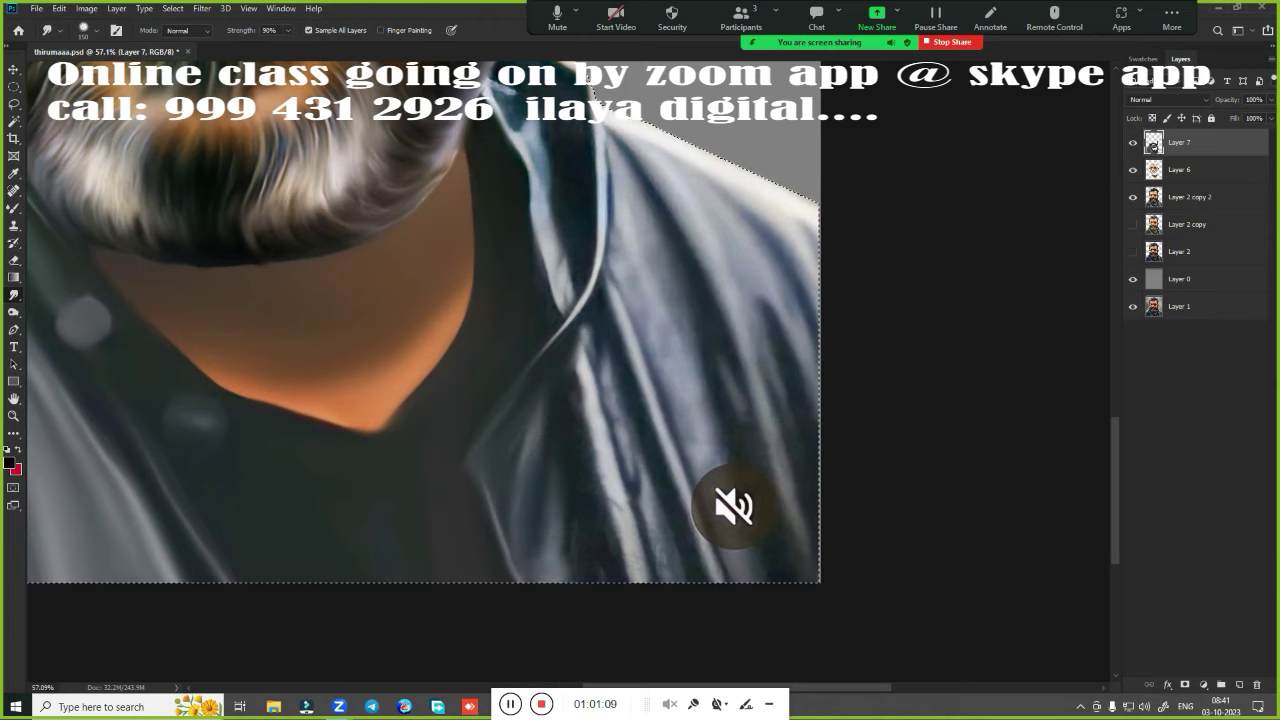
mouse_move(590, 290)
mouse_down()
mouse_move(586, 343)
mouse_move(634, 614)
mouse_up()
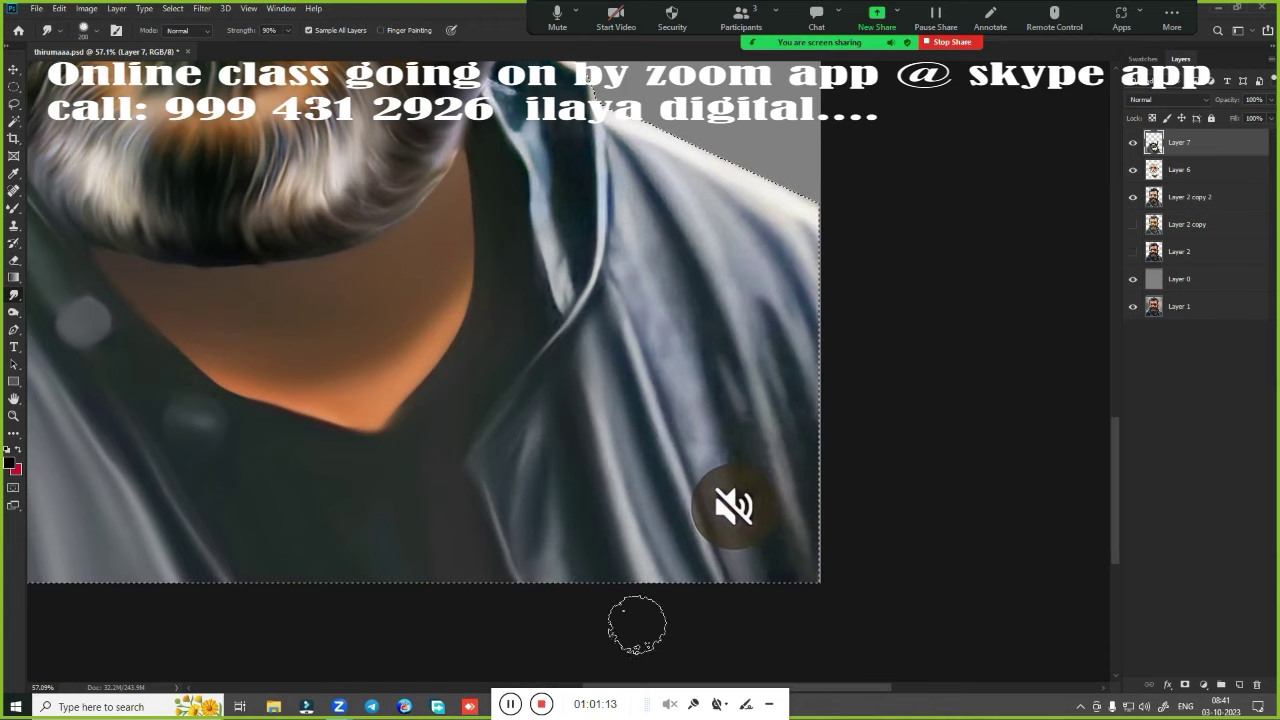
mouse_move(700, 540)
mouse_down()
mouse_move(743, 509)
mouse_move(749, 309)
mouse_move(811, 277)
mouse_move(805, 225)
mouse_up()
drag(691, 390, 743, 565)
mouse_move(566, 273)
mouse_down()
mouse_move(566, 246)
mouse_move(551, 289)
mouse_move(597, 434)
mouse_move(594, 282)
mouse_move(611, 491)
mouse_move(672, 285)
mouse_move(840, 390)
mouse_up()
drag(860, 340, 860, 600)
drag(700, 340, 735, 470)
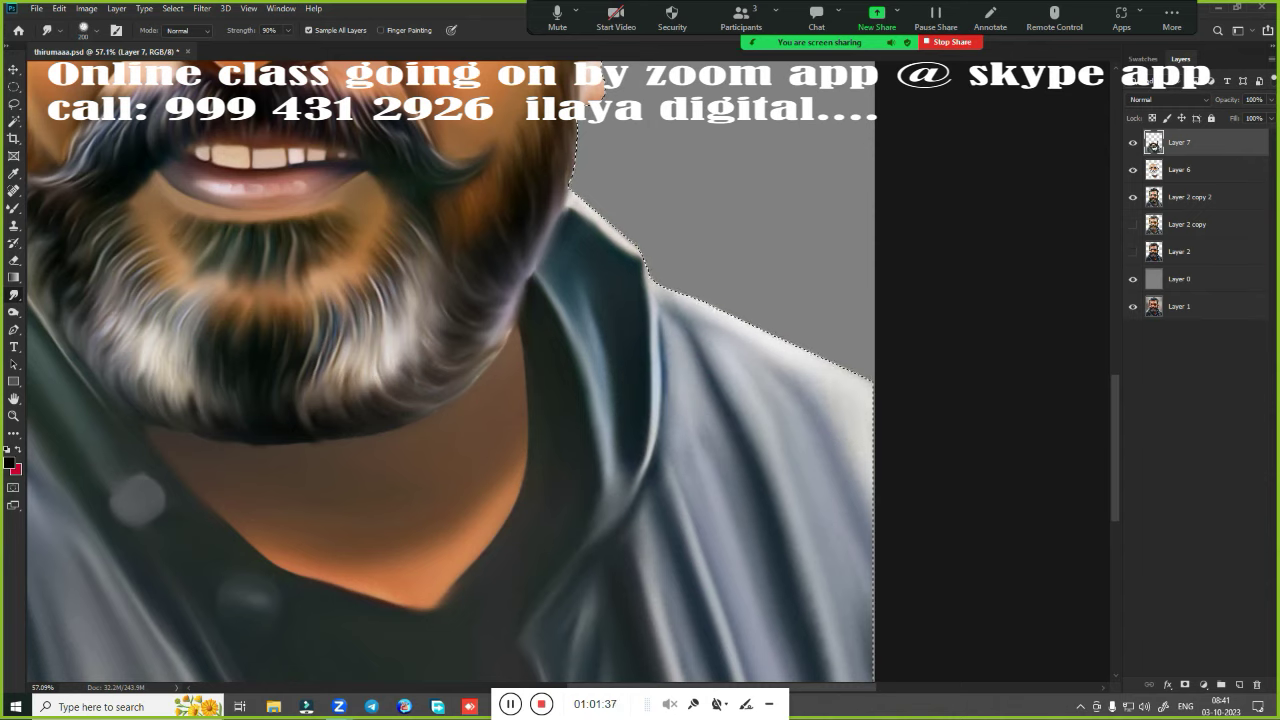
Zoom in on the hair and smudge a smooth band of strands extending toward the forehead
key(ctrl+0)
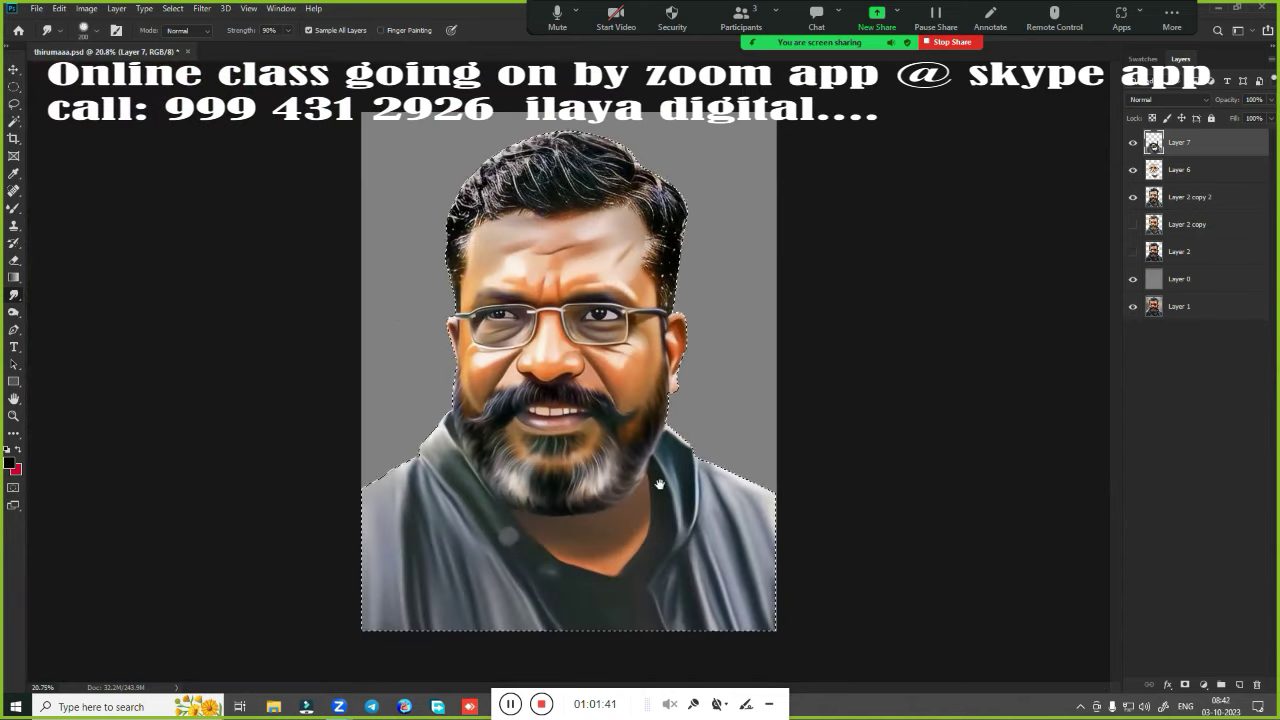
scroll(659, 484, up, 2)
scroll(675, 320, up, 2)
scroll(674, 350, up, 2)
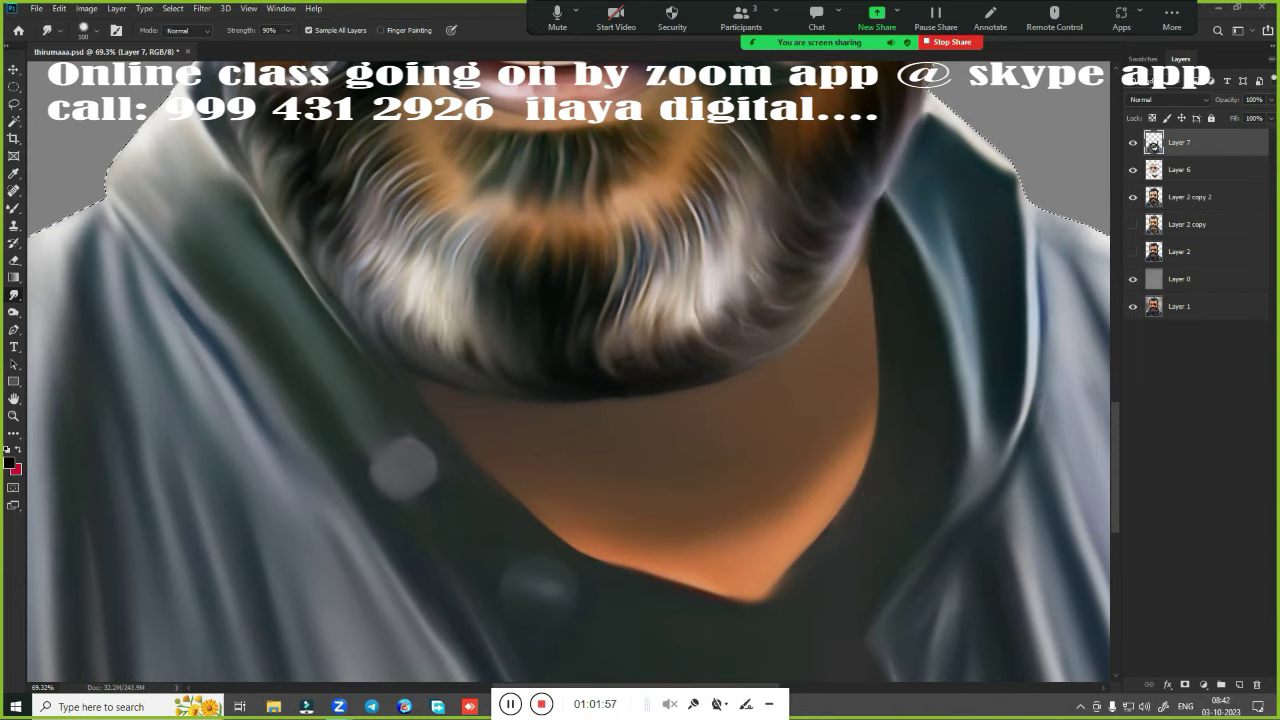
scroll(843, 407, down, 6)
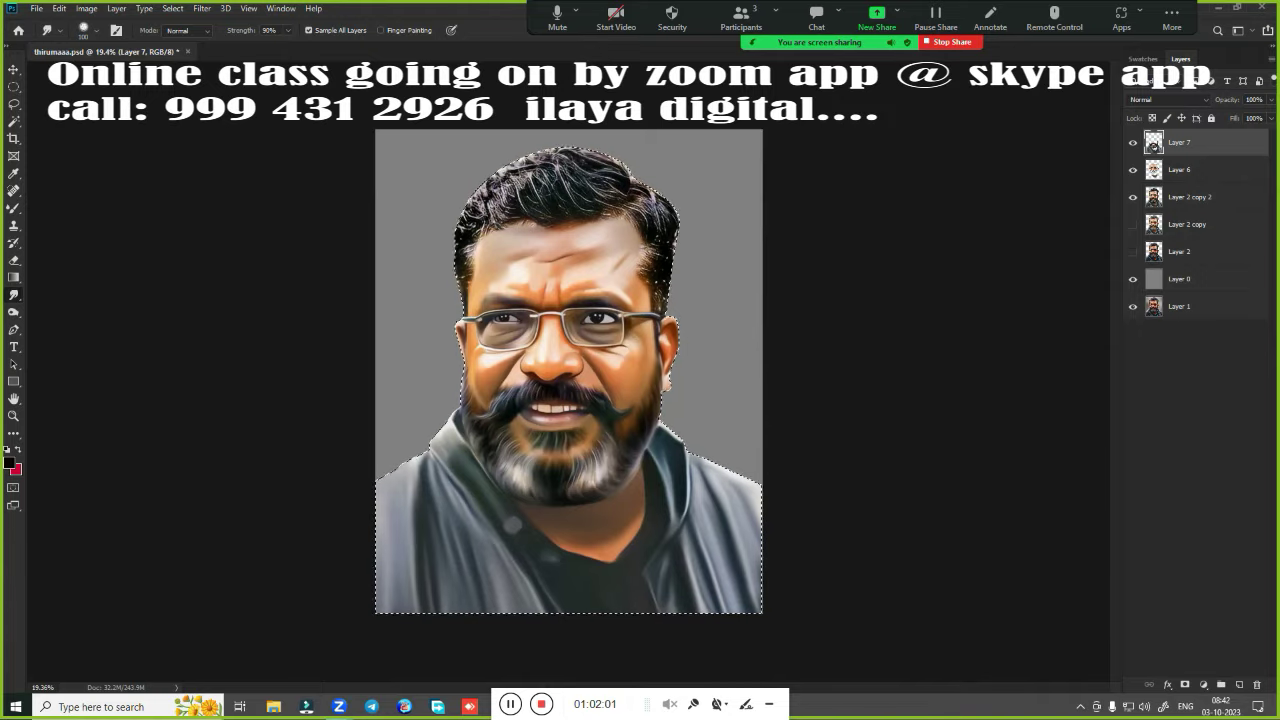
scroll(656, 378, up, 2)
scroll(656, 378, up, 2)
scroll(656, 378, up, 2)
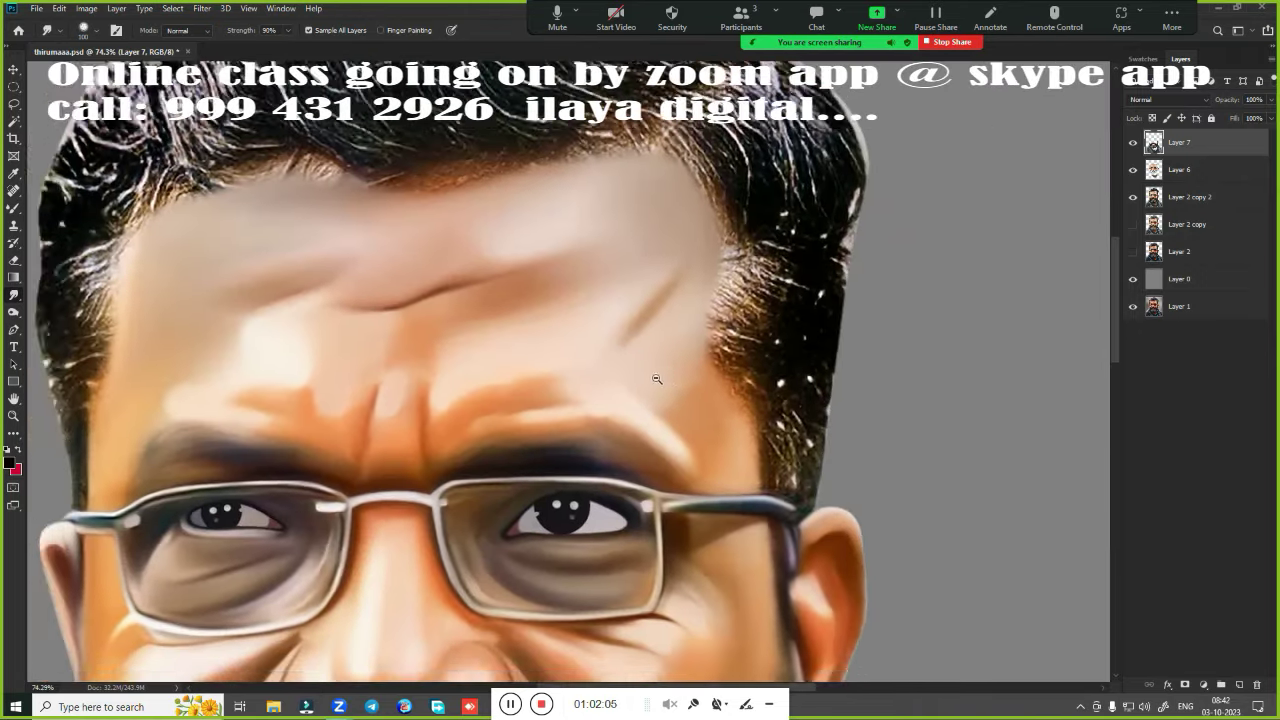
scroll(656, 378, down, 3)
scroll(656, 378, up, 1)
scroll(656, 390, up, 3)
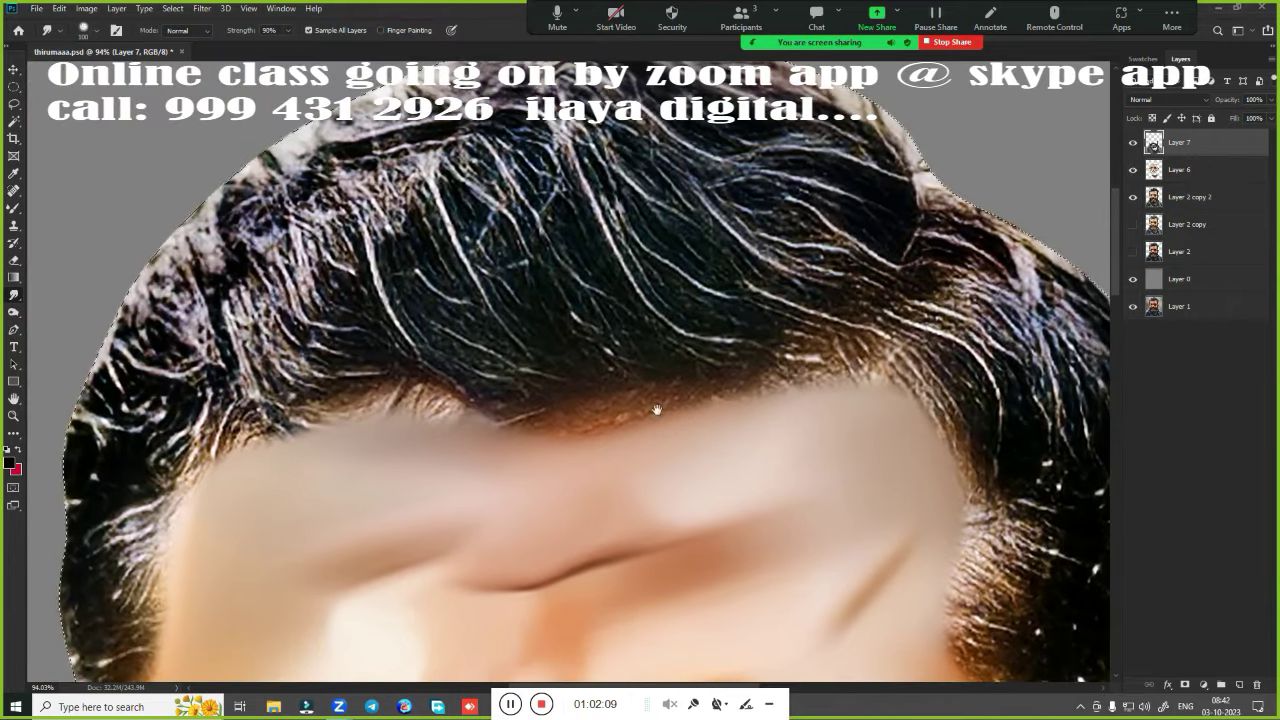
drag(657, 410, 691, 454)
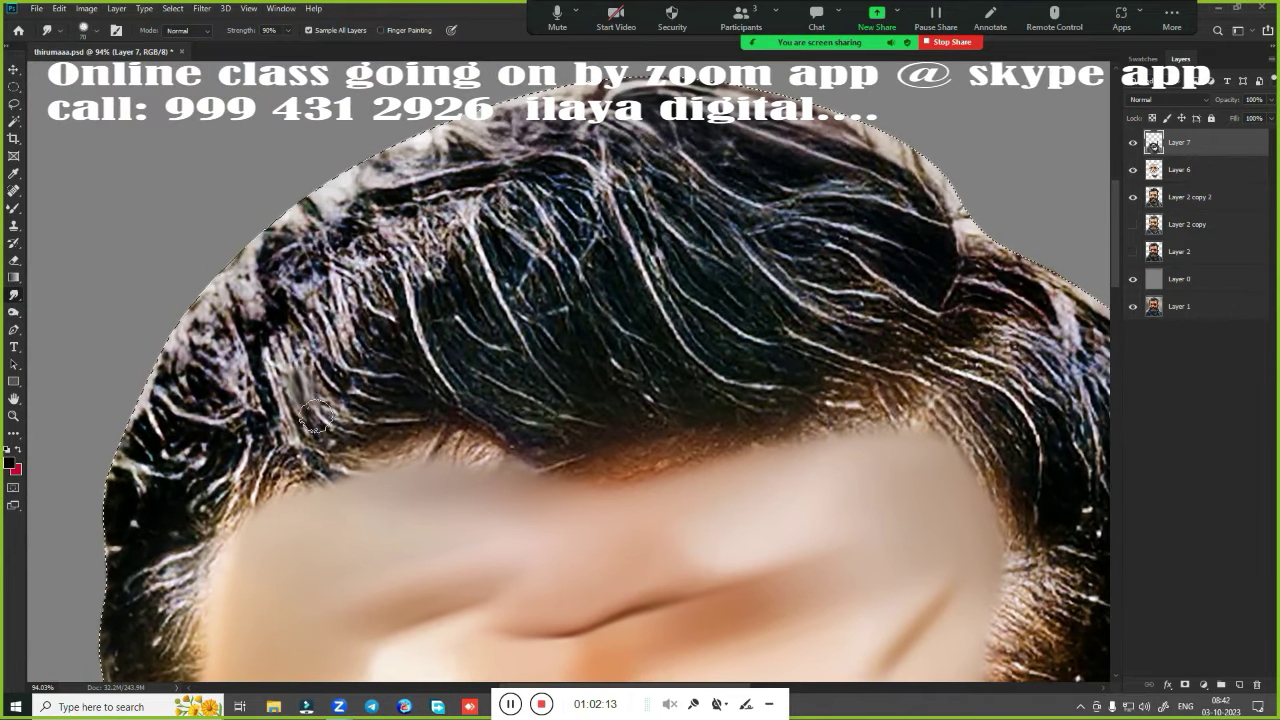
mouse_move(314, 418)
mouse_down()
mouse_move(452, 226)
mouse_move(475, 300)
mouse_move(540, 400)
mouse_up()
drag(420, 290, 599, 425)
mouse_move(520, 258)
mouse_down()
mouse_move(565, 212)
mouse_move(600, 243)
mouse_move(523, 286)
mouse_move(619, 405)
mouse_move(651, 380)
mouse_move(740, 410)
mouse_move(850, 412)
mouse_move(650, 450)
mouse_up()
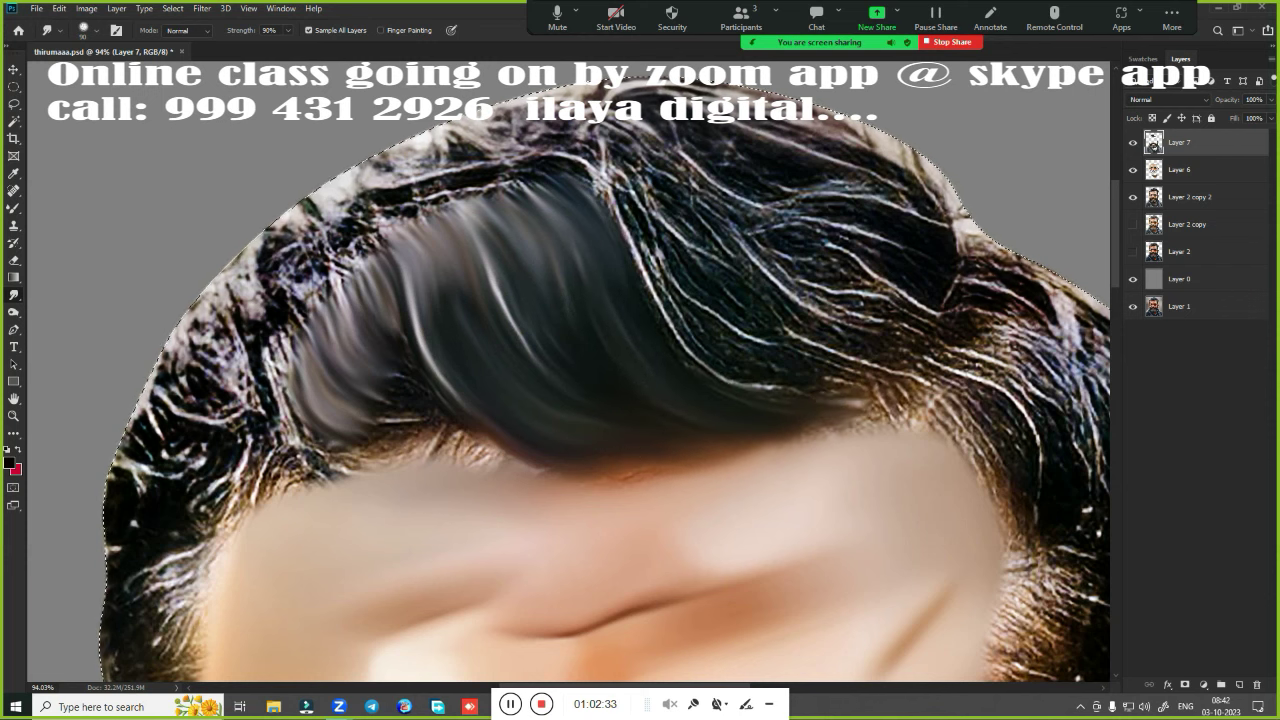
Smooth the grey left strands, hairline, top centre and curly crown strands into streaks
mouse_move(420, 435)
mouse_down()
mouse_move(370, 405)
mouse_move(383, 343)
mouse_up()
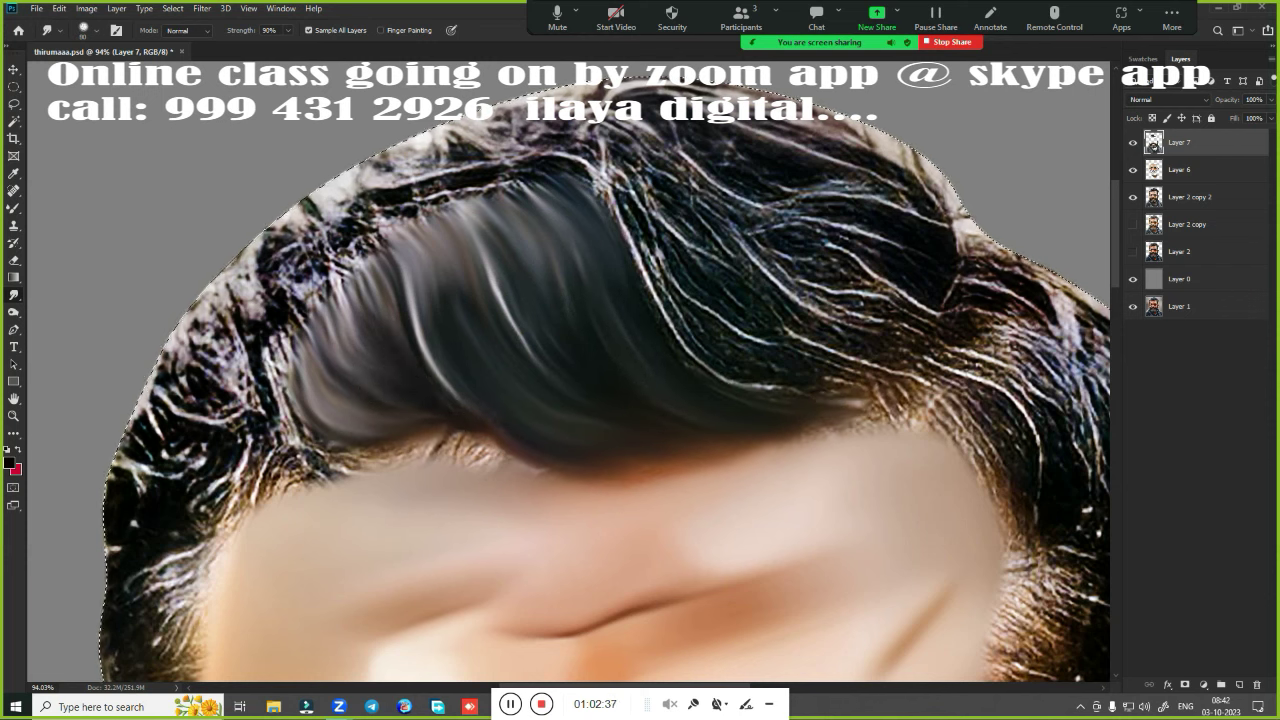
drag(385, 455, 596, 462)
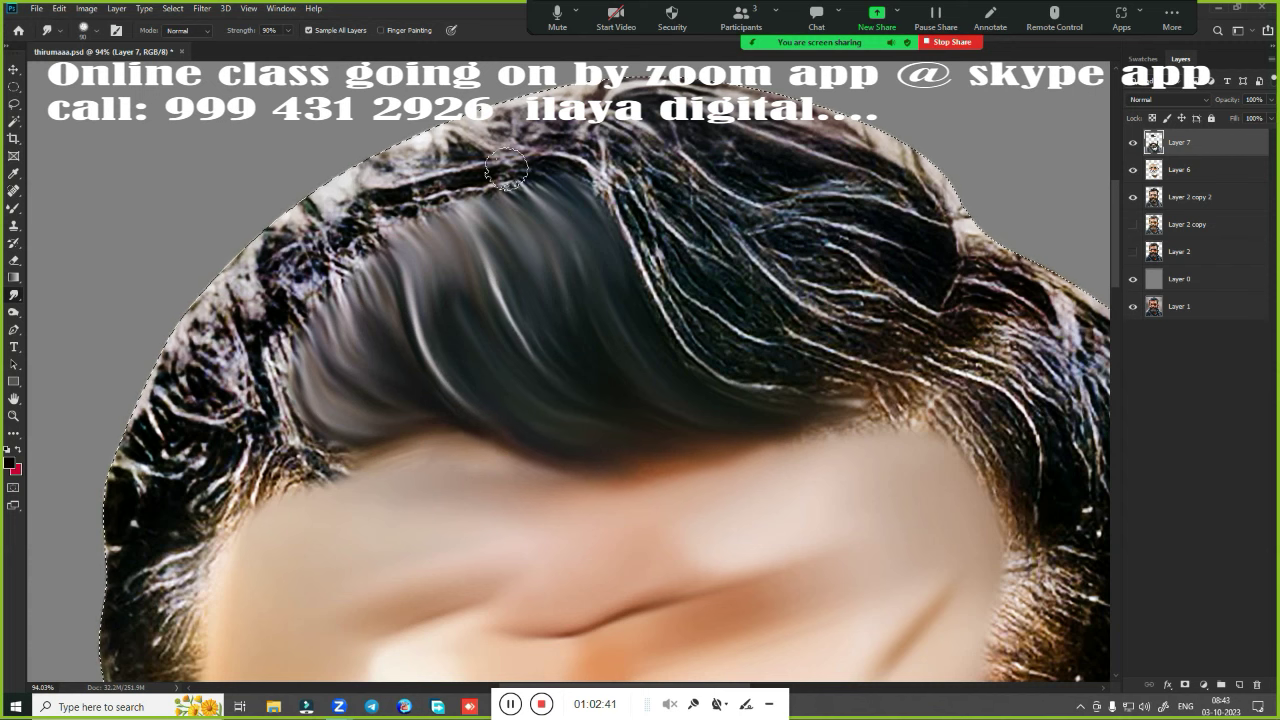
mouse_move(507, 169)
mouse_down()
mouse_move(660, 148)
mouse_move(590, 100)
mouse_move(510, 100)
mouse_up()
mouse_move(660, 140)
mouse_down()
mouse_move(790, 215)
mouse_move(680, 190)
mouse_up()
mouse_move(590, 175)
mouse_down()
mouse_move(645, 290)
mouse_move(691, 177)
mouse_move(815, 352)
mouse_move(720, 271)
mouse_move(829, 371)
mouse_move(700, 345)
mouse_move(827, 422)
mouse_move(890, 428)
mouse_move(663, 480)
mouse_move(650, 498)
mouse_up()
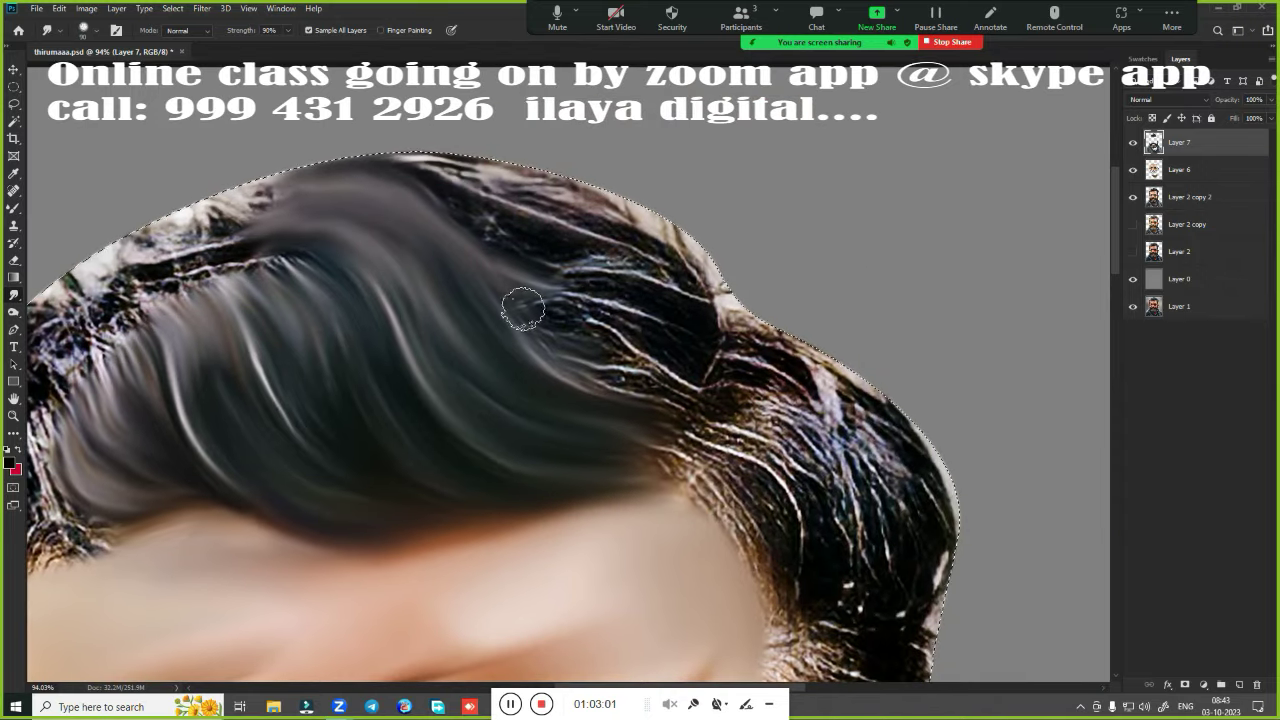
mouse_move(628, 318)
mouse_down()
mouse_move(723, 334)
mouse_move(780, 320)
mouse_move(700, 250)
mouse_move(679, 283)
mouse_move(671, 243)
mouse_move(500, 170)
mouse_move(450, 160)
mouse_move(554, 251)
mouse_move(429, 177)
mouse_move(330, 175)
mouse_move(653, 391)
mouse_move(491, 257)
mouse_move(685, 237)
mouse_move(493, 286)
mouse_move(654, 417)
mouse_move(715, 400)
mouse_move(765, 330)
mouse_move(685, 455)
mouse_move(667, 369)
mouse_up()
Darken the hair above the hairline and smooth the strands on the left and upper-left
drag(660, 420, 629, 471)
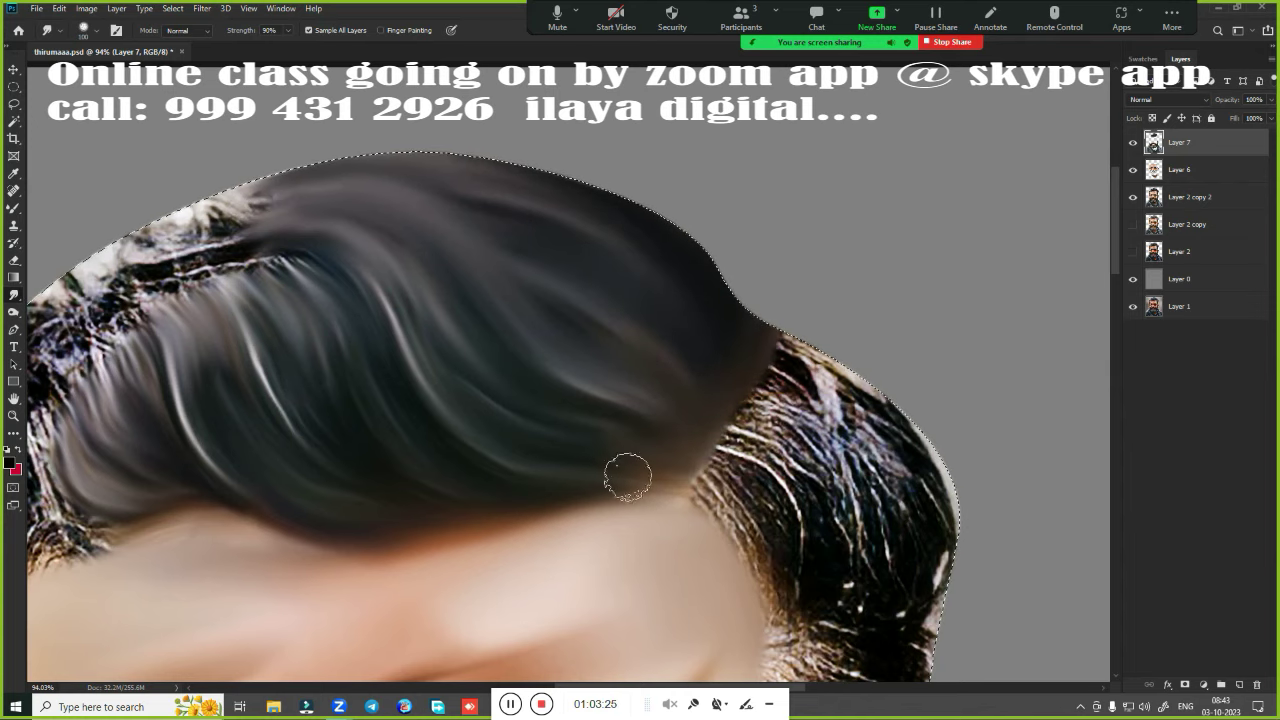
scroll(629, 471, left, 5)
mouse_move(648, 345)
mouse_down()
mouse_move(580, 400)
mouse_move(550, 460)
mouse_move(565, 485)
mouse_up()
mouse_move(615, 330)
mouse_down()
mouse_move(690, 270)
mouse_move(814, 271)
mouse_move(771, 194)
mouse_move(829, 271)
mouse_move(560, 300)
mouse_move(470, 425)
mouse_up()
scroll(470, 425, down, 3)
mouse_move(545, 145)
mouse_down()
mouse_move(475, 228)
mouse_move(560, 205)
mouse_move(455, 320)
mouse_move(486, 314)
mouse_move(460, 400)
mouse_up()
Smudge the hairline, crown, right temple and sideburn by the glasses hinge smooth on Layer 7
scroll(483, 455, down, 3)
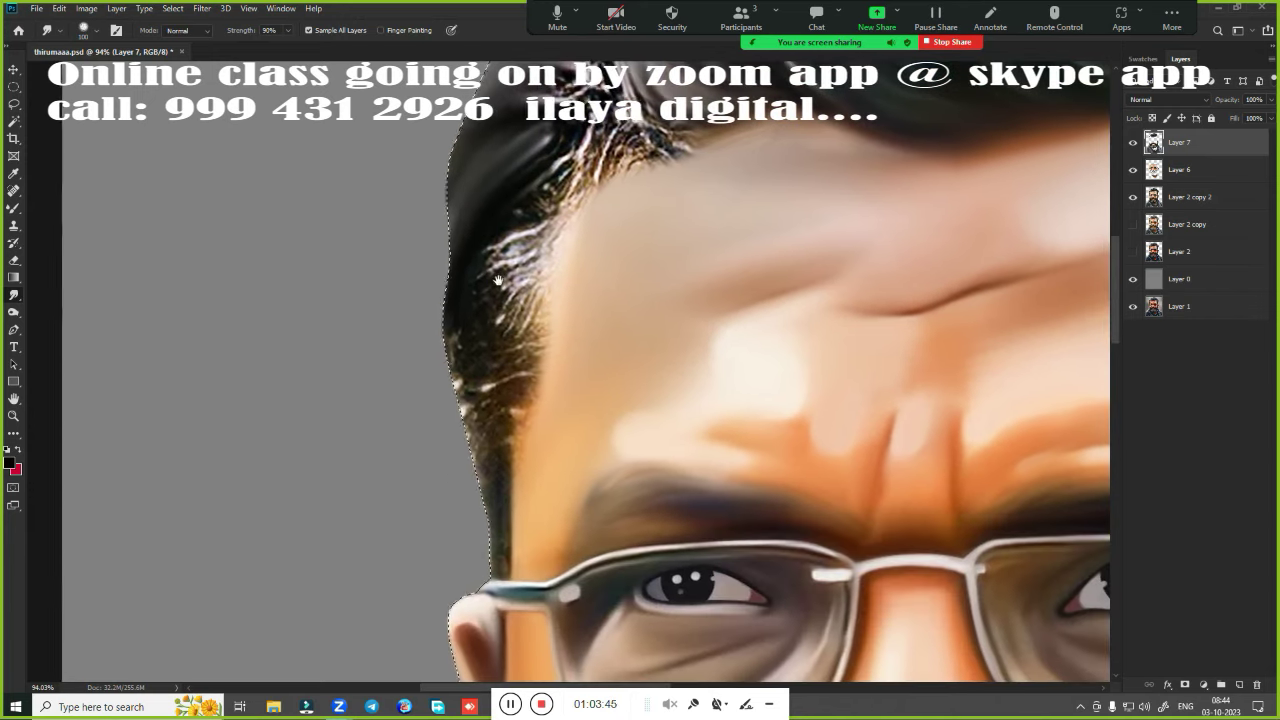
mouse_move(520, 200)
mouse_down()
mouse_move(471, 300)
mouse_move(486, 377)
mouse_move(488, 244)
mouse_move(465, 420)
mouse_move(500, 380)
mouse_move(600, 345)
mouse_move(463, 289)
mouse_move(414, 389)
mouse_up()
scroll(495, 500, up, 3)
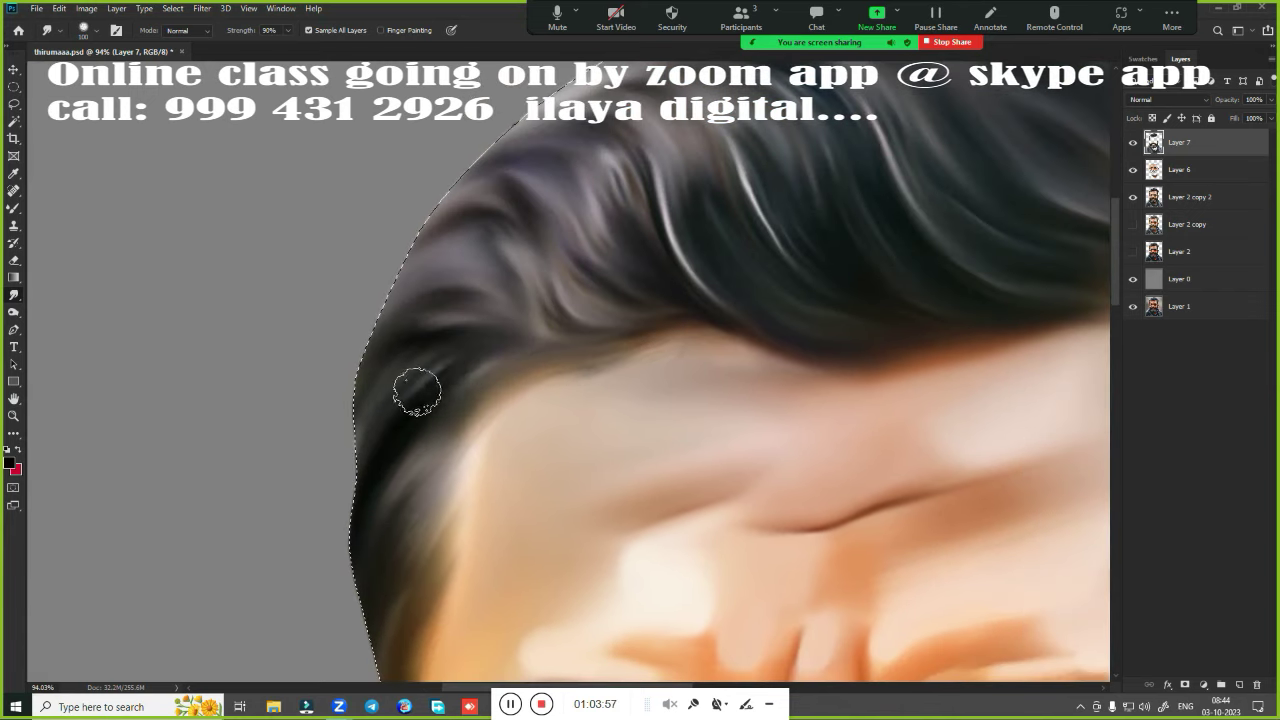
drag(634, 343, 131, 423)
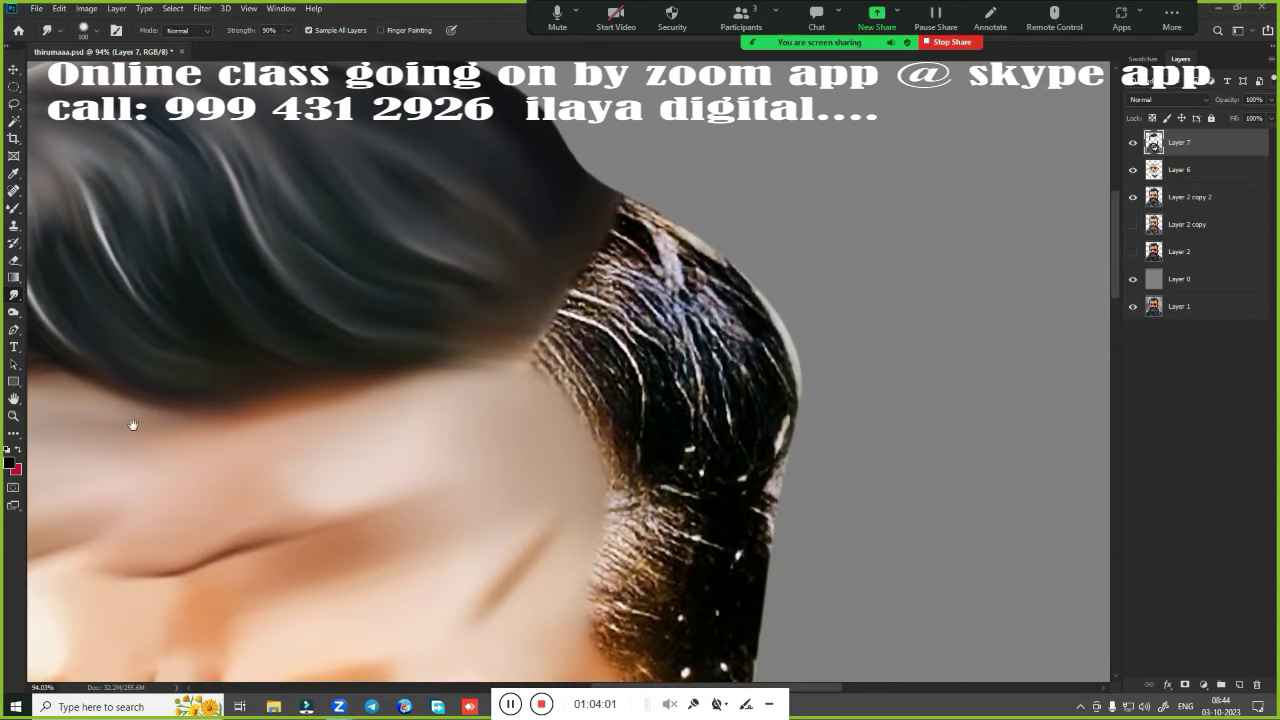
mouse_move(490, 270)
mouse_down()
mouse_move(670, 320)
mouse_move(680, 400)
mouse_move(660, 490)
mouse_move(514, 214)
mouse_move(557, 200)
mouse_move(610, 230)
mouse_up()
mouse_move(500, 340)
mouse_down()
mouse_move(431, 310)
mouse_move(423, 323)
mouse_move(531, 323)
mouse_move(622, 450)
mouse_move(917, 275)
mouse_up()
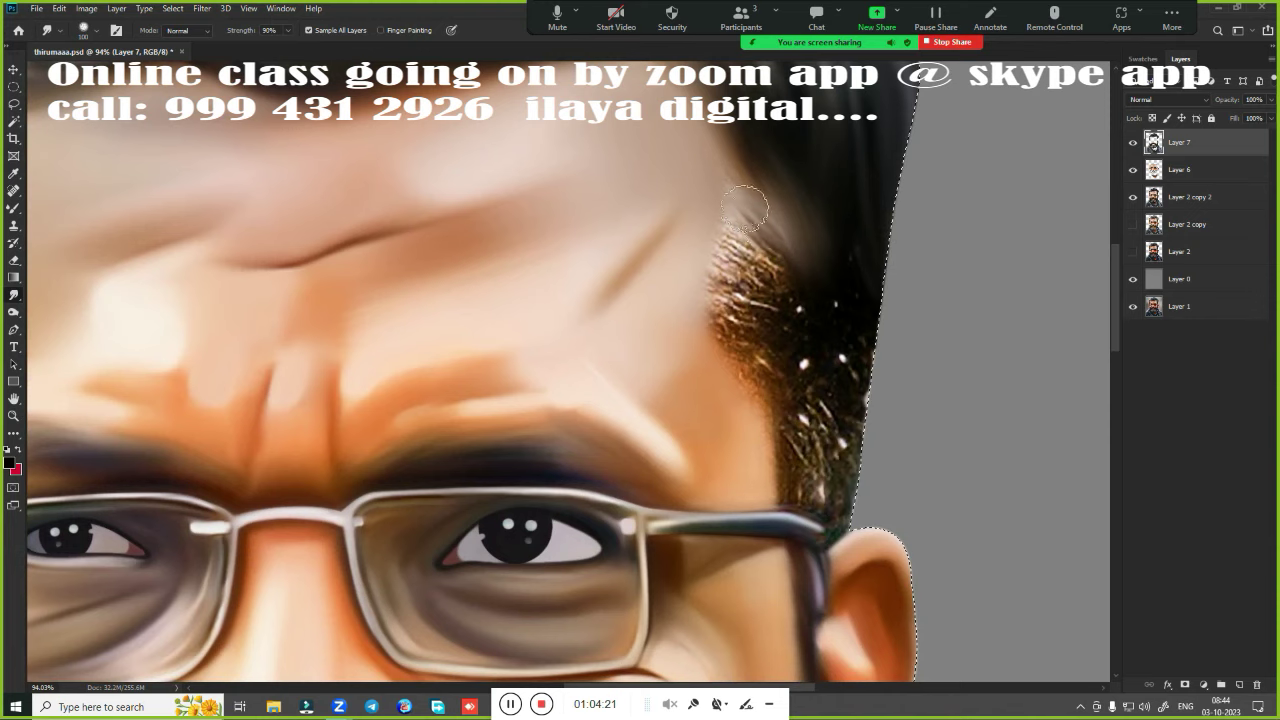
mouse_move(745, 208)
mouse_down()
mouse_move(730, 350)
mouse_move(790, 460)
mouse_move(805, 360)
mouse_move(615, 170)
mouse_up()
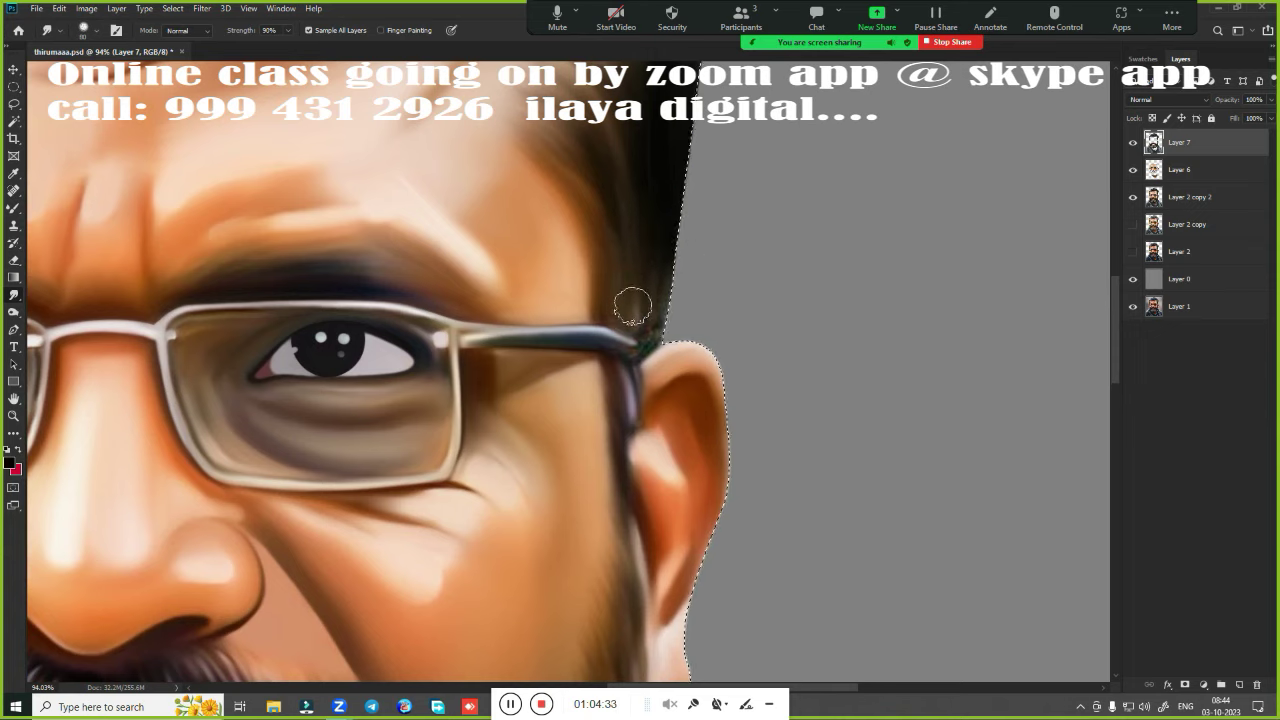
drag(632, 306, 648, 383)
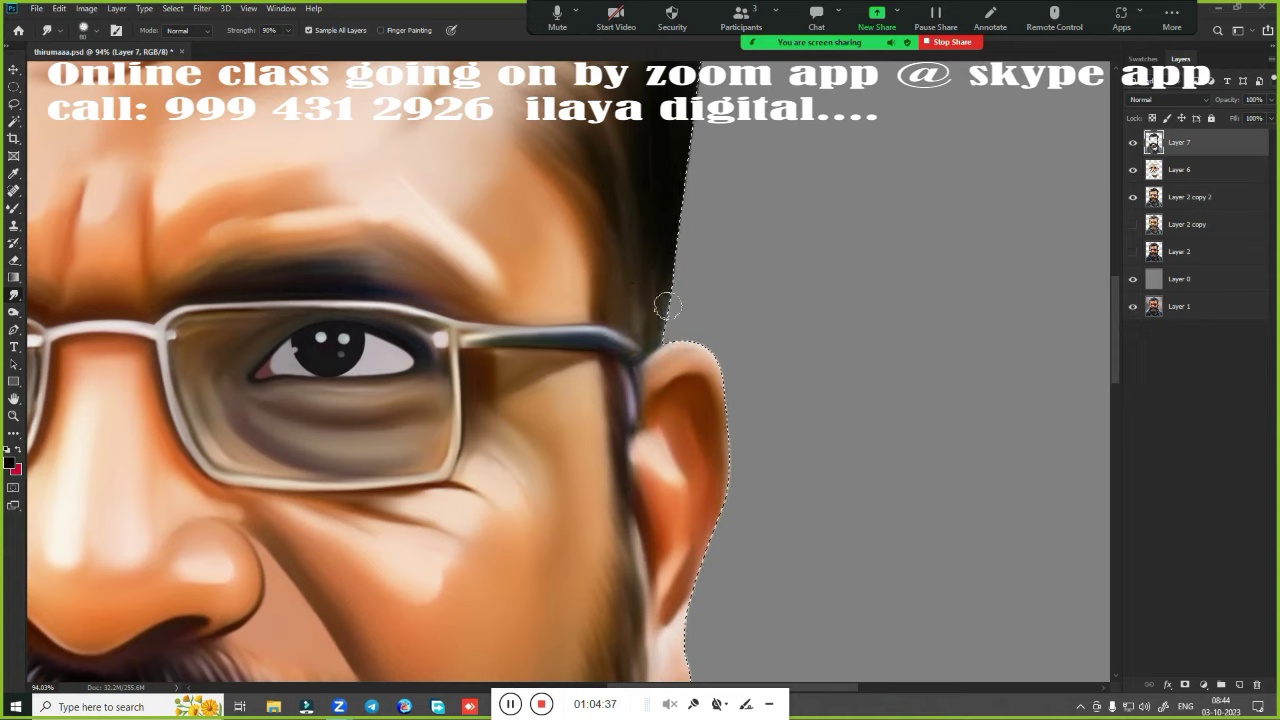
drag(668, 307, 658, 270)
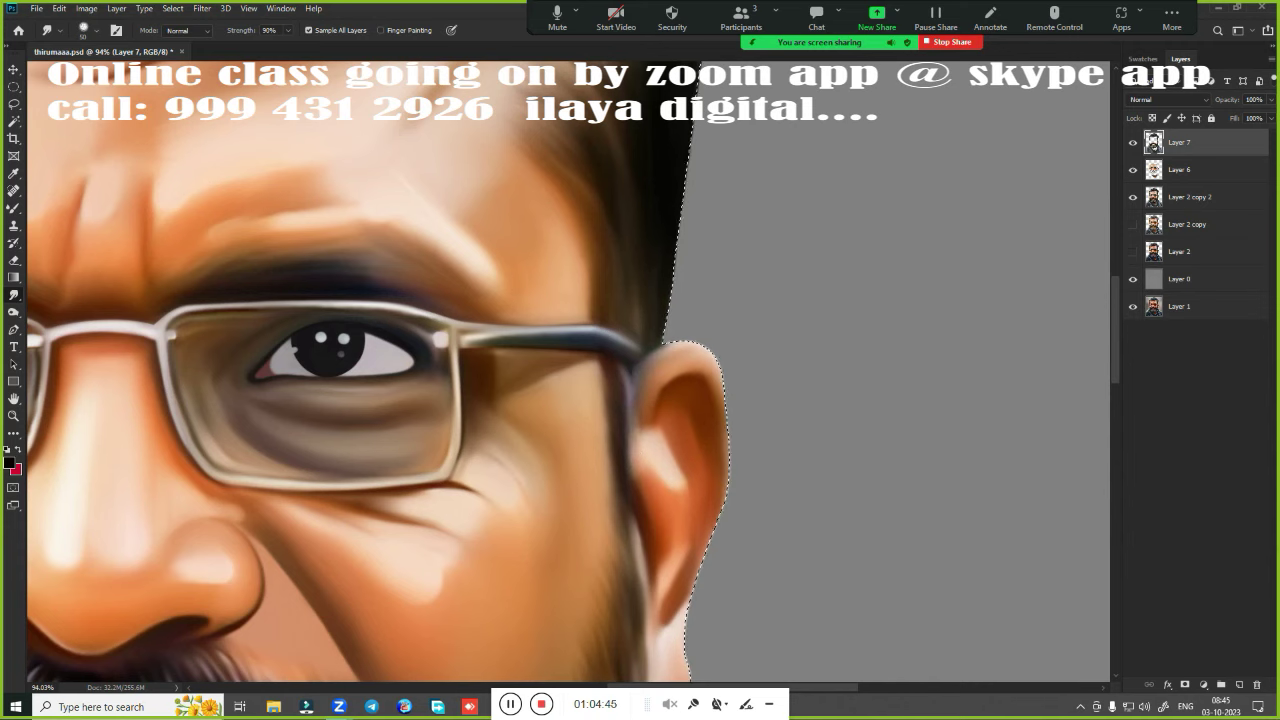
scroll(840, 383, down, 5)
scroll(843, 364, down, 2)
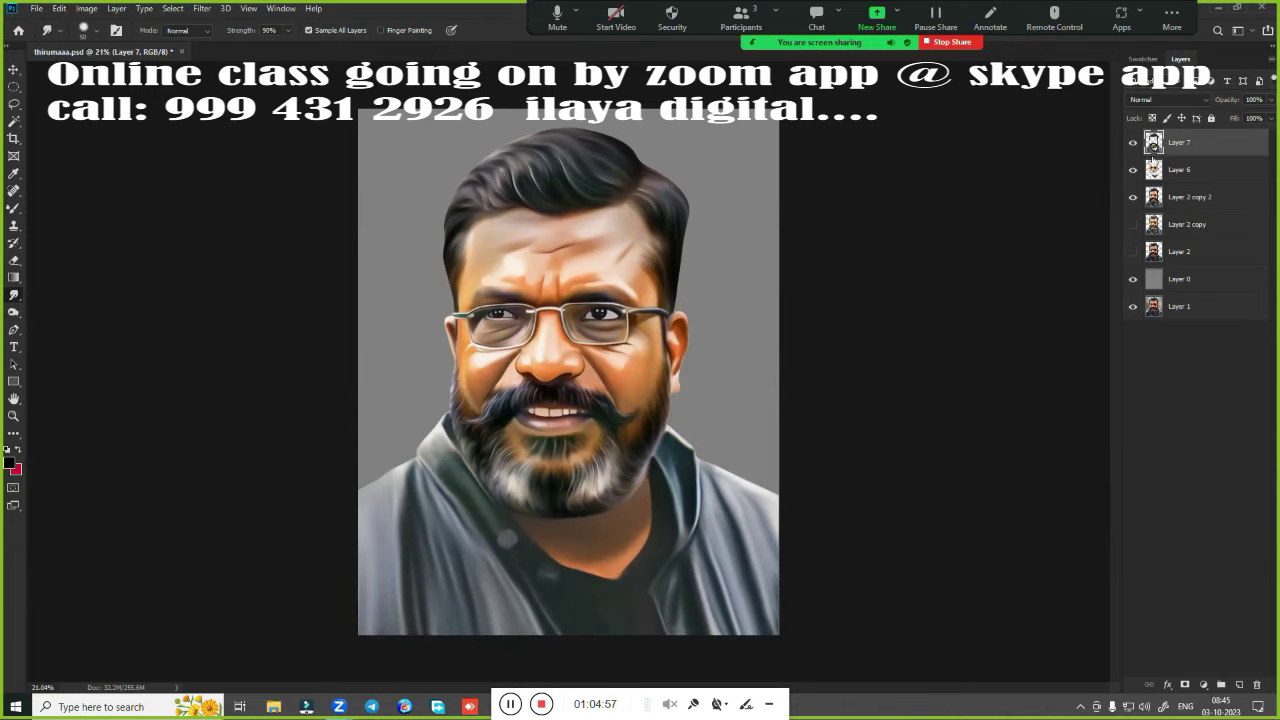
Merge Layer 6 and Layer 2 copy 2 into Layer 7
key(ctrl+plus)
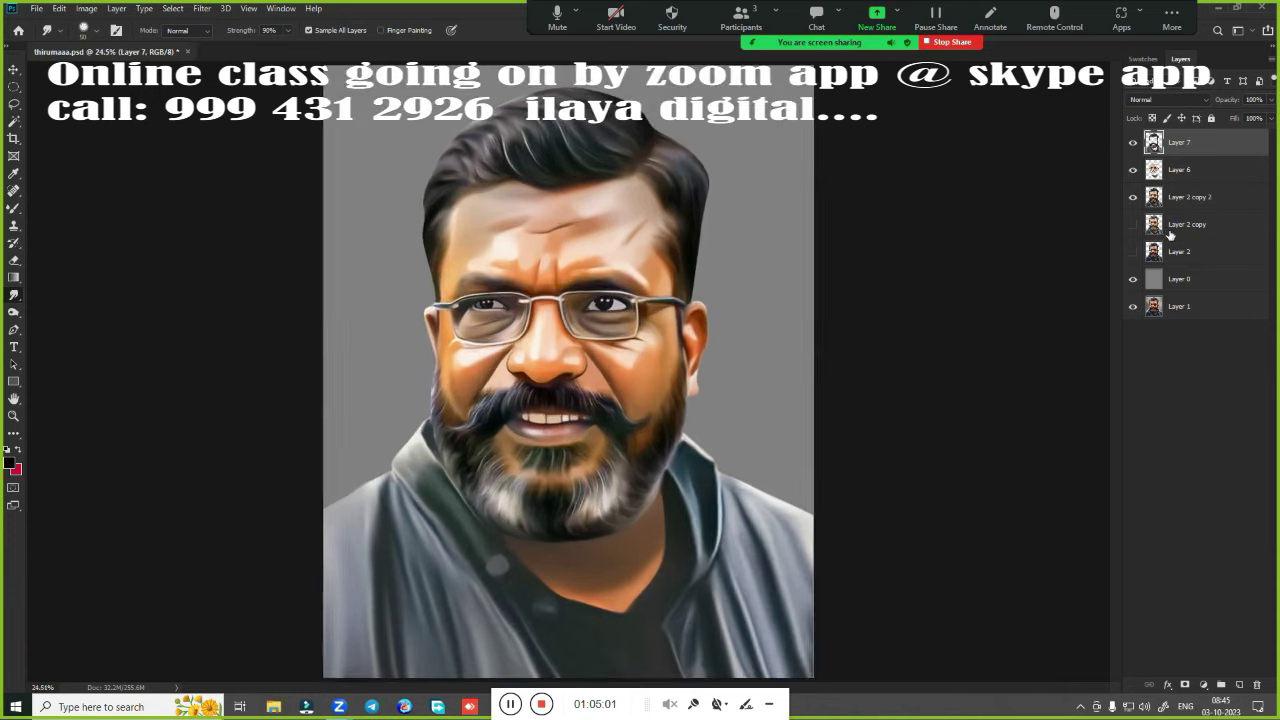
shift+click(1194, 171)
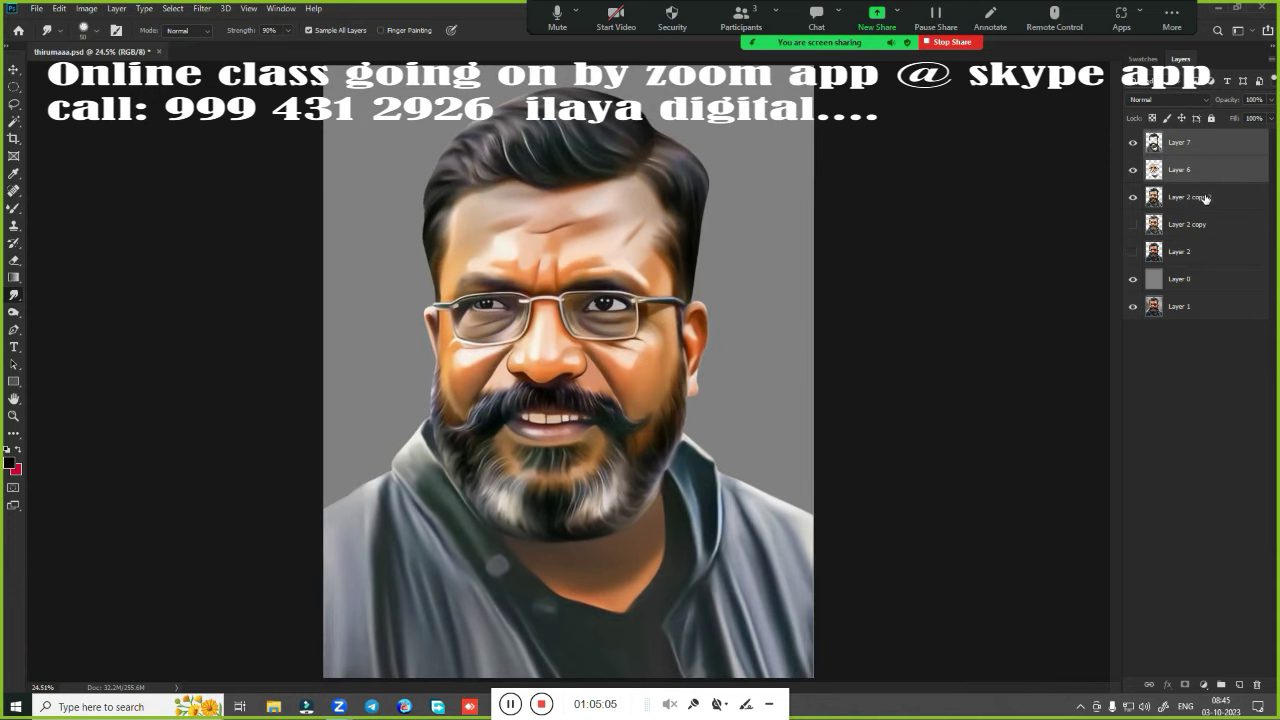
shift+click(1204, 198)
key(ctrl+e)
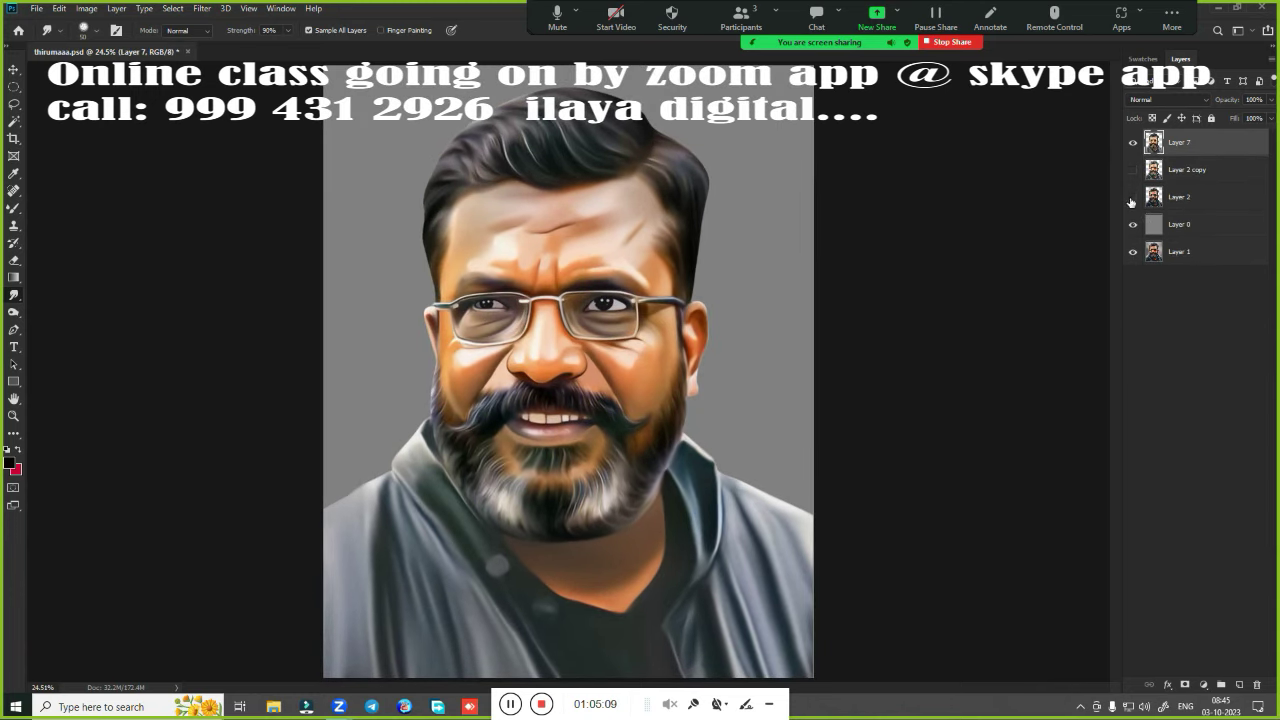
Compare Layer 7 with the photo layers, hide Layer 2 and Layer 2 copy, and duplicate Layer 7
click(1133, 197)
click(1133, 142)
click(1133, 169)
click(1133, 142)
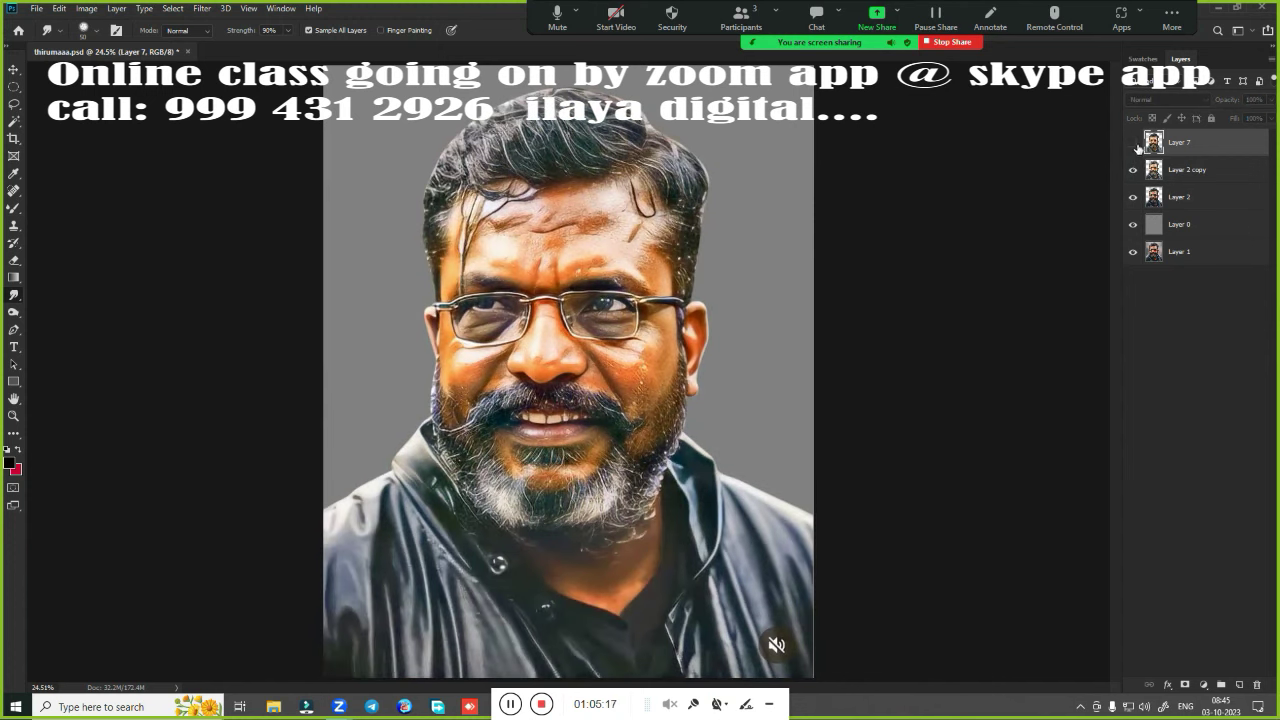
click(1133, 142)
click(1133, 142)
click(1133, 142)
drag(1134, 198, 1133, 170)
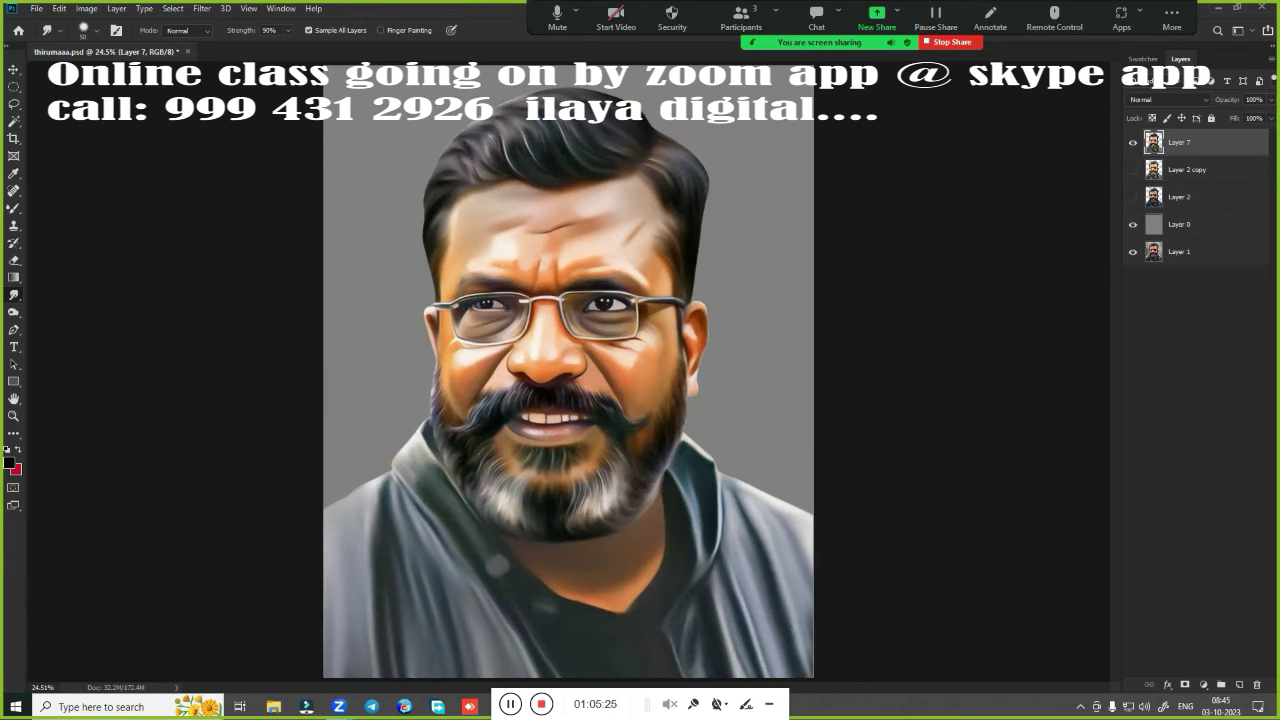
key(ctrl+j)
scroll(535, 200, up, 1)
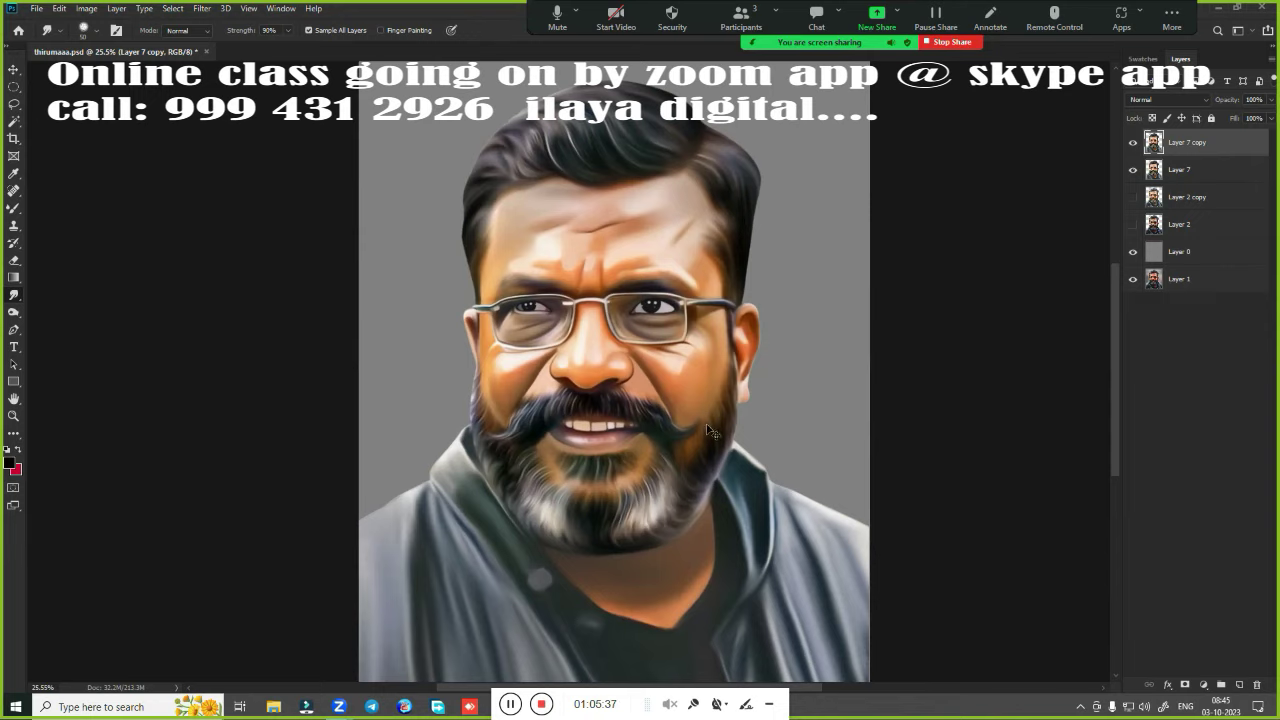
Raise the saturation of Layer 7 copy with Hue/Saturation
key(ctrl+u)
drag(951, 214, 969, 215)
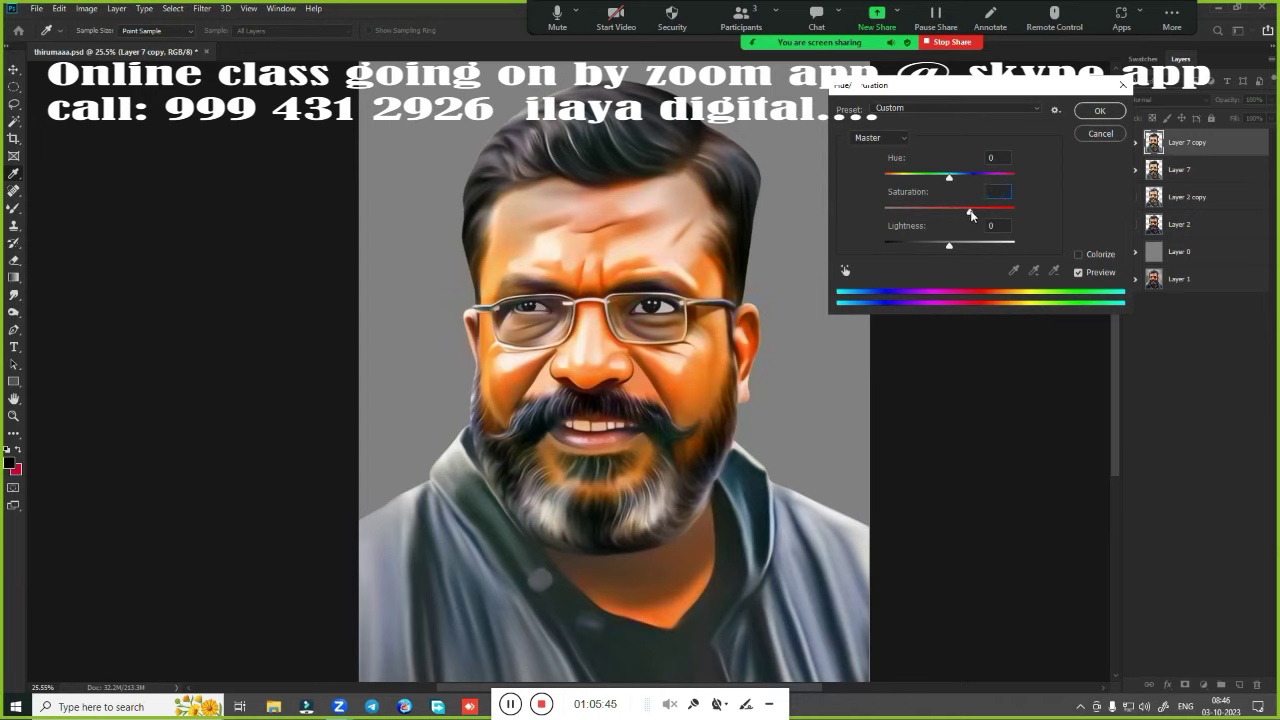
click(1100, 111)
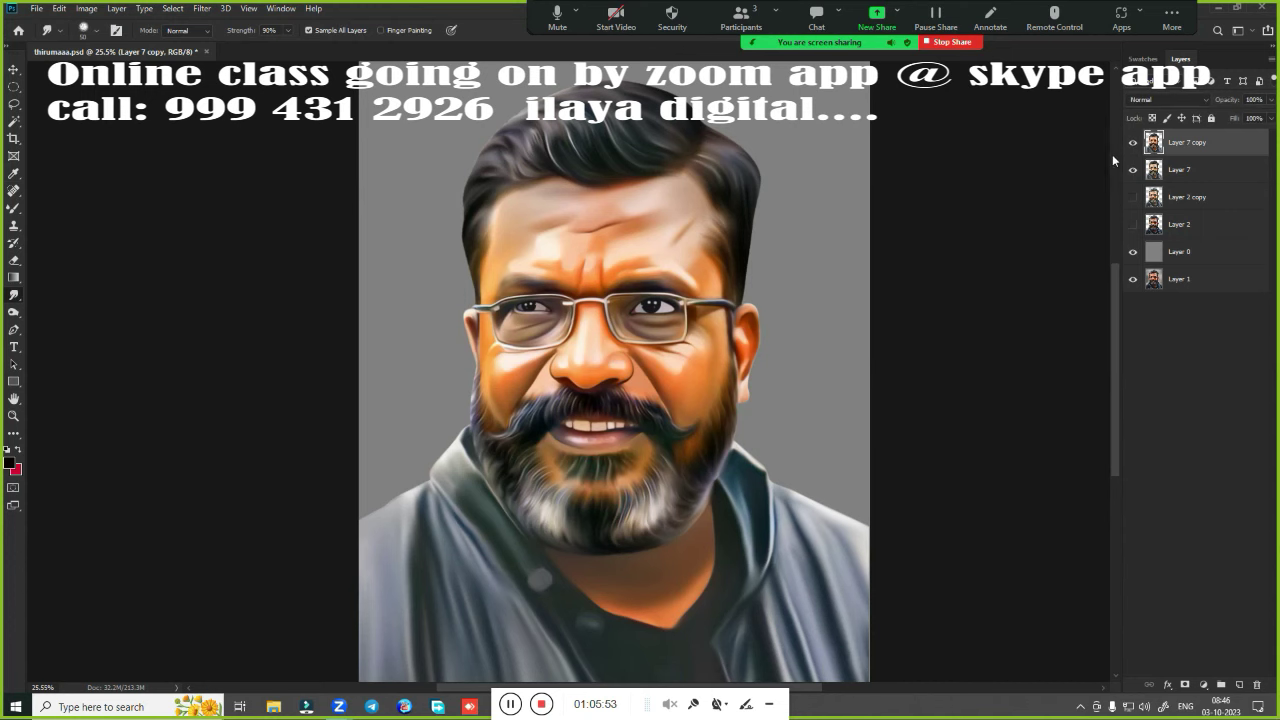
key(ctrl+plus)
key(ctrl+plus)
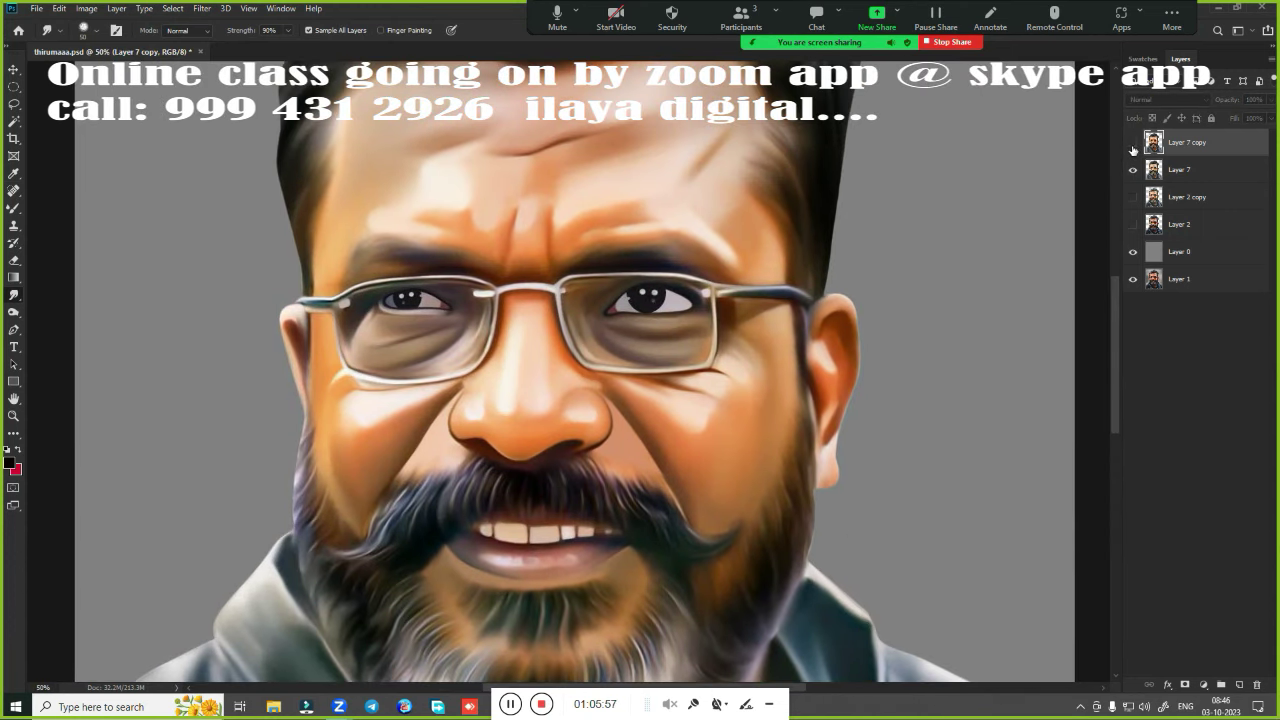
key(ctrl+0)
Select the image Highlights using Select > Color Range
click(173, 8)
click(190, 134)
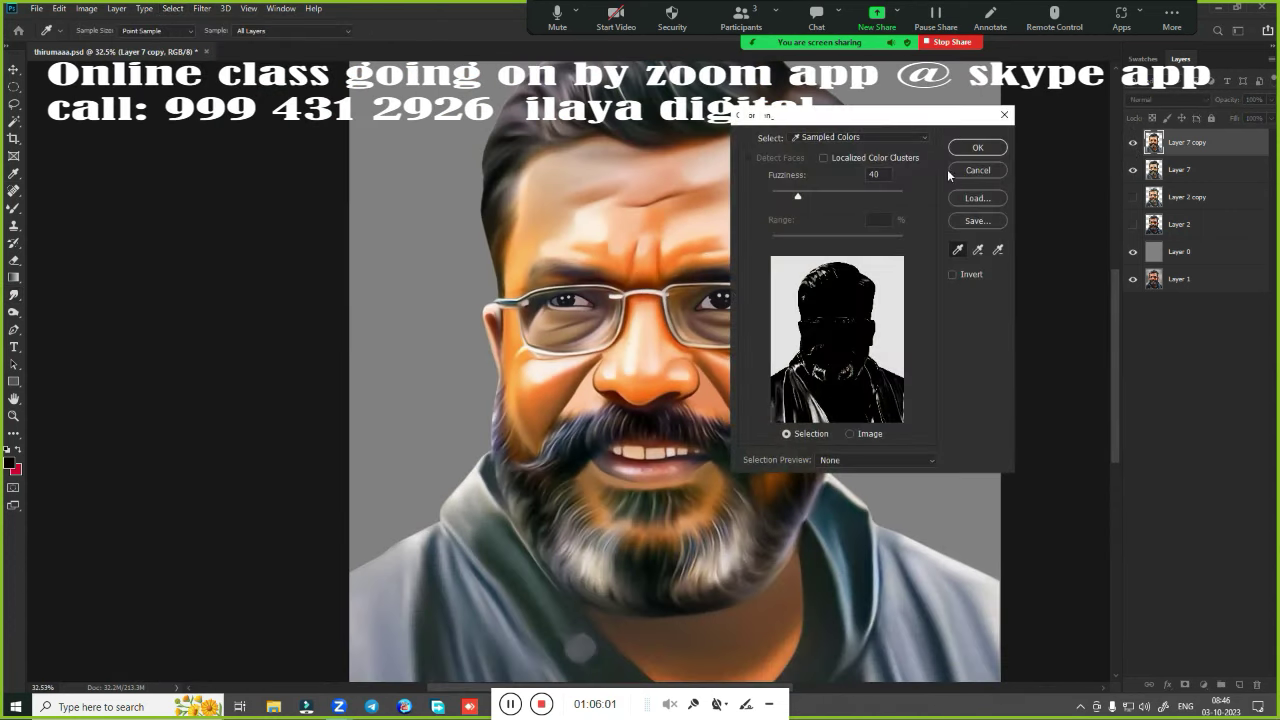
click(860, 137)
click(857, 262)
click(978, 147)
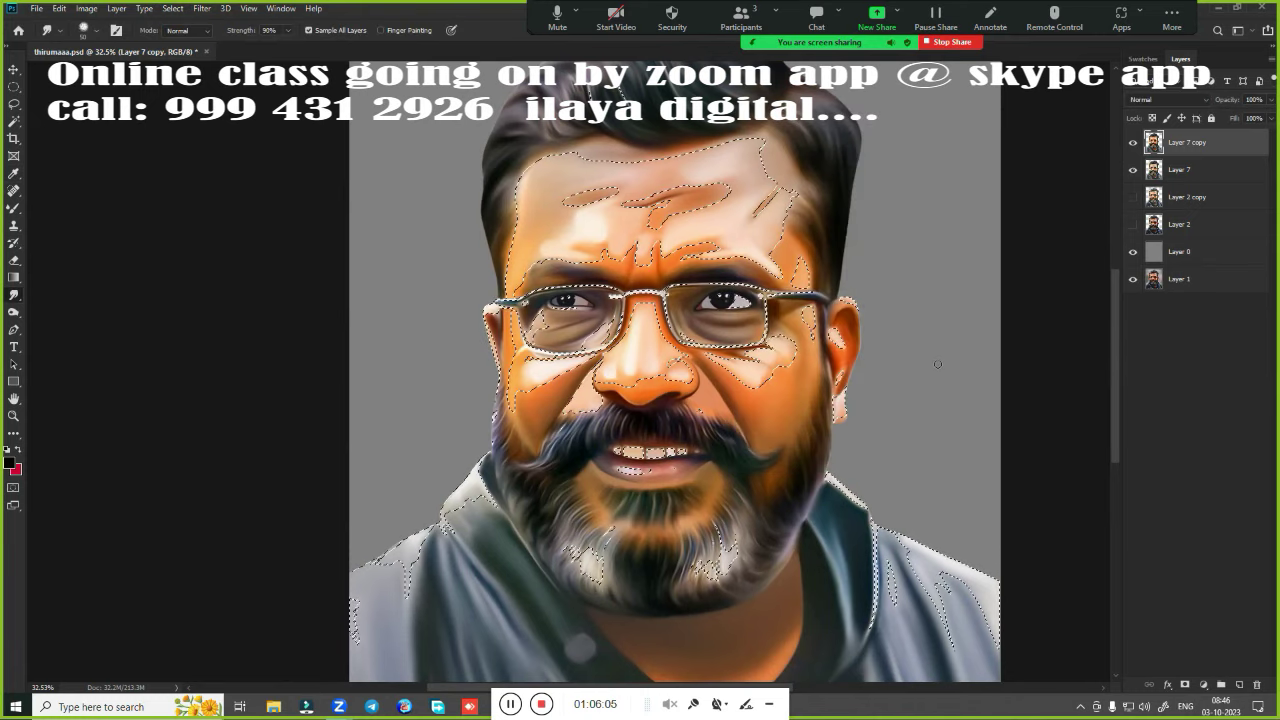
Tint the selected highlights slightly toward magenta with Color Balance, then deselect
key(ctrl+b)
drag(921, 169, 1021, 149)
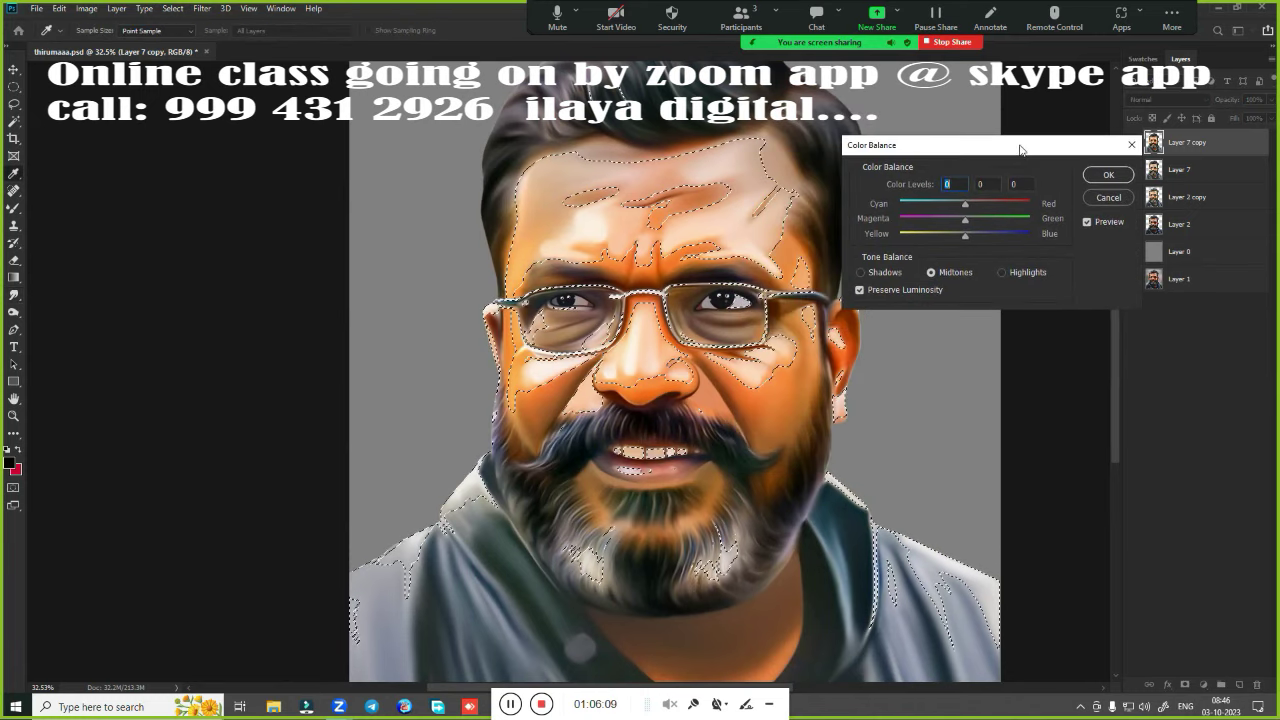
drag(965, 219, 979, 234)
click(1002, 268)
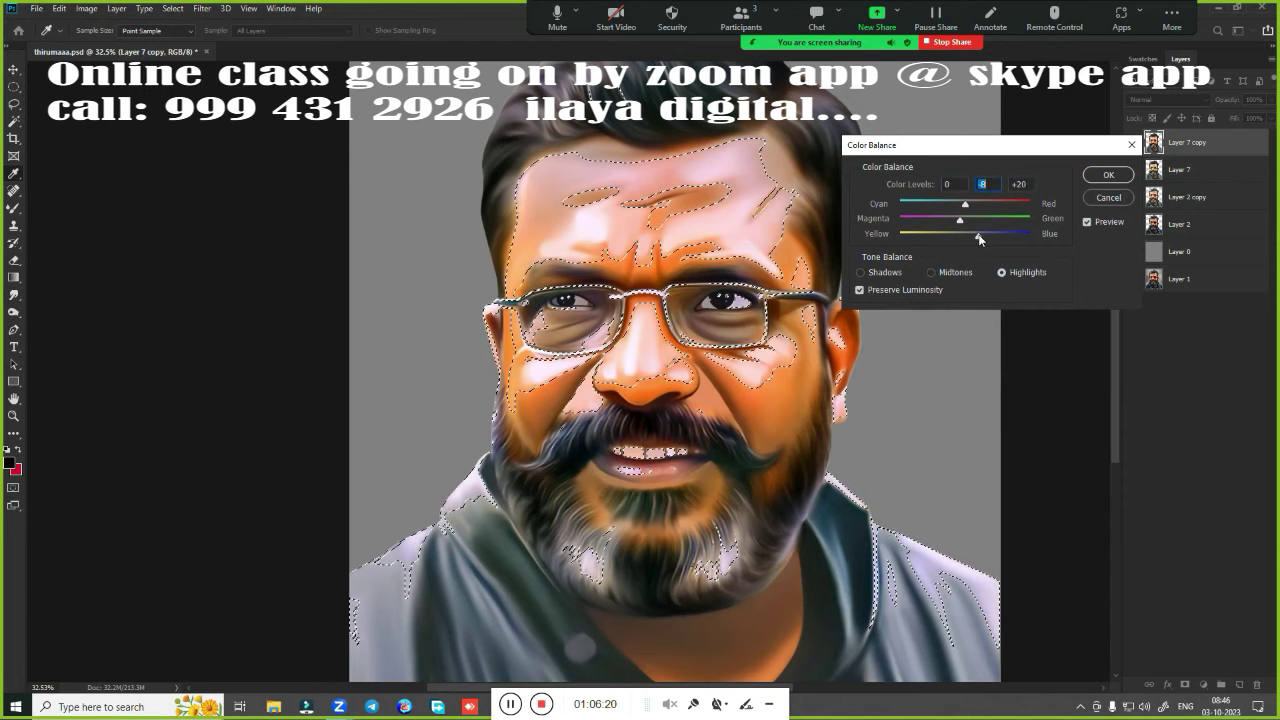
click(1107, 175)
key(ctrl+d)
key(r)
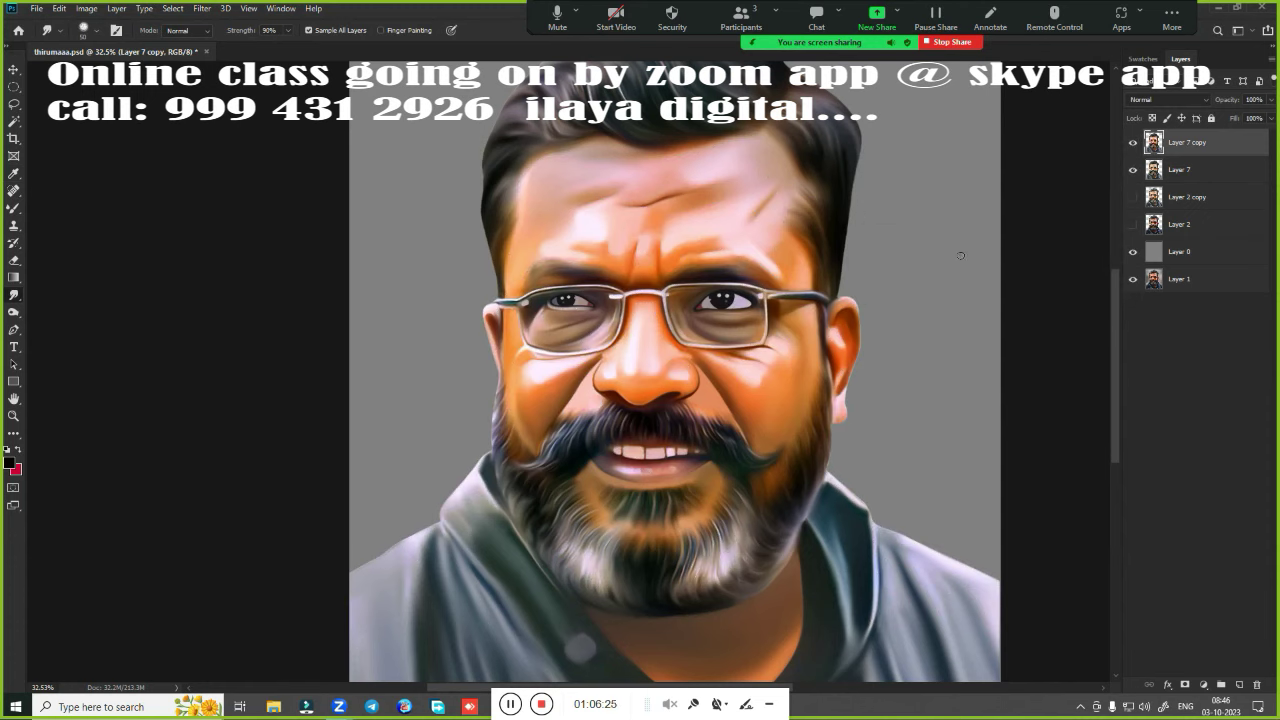
click(1133, 144)
click(1133, 144)
Color-balance the whole layer: midtones toward yellow and red, highlights toward blue
key(ctrl+b)
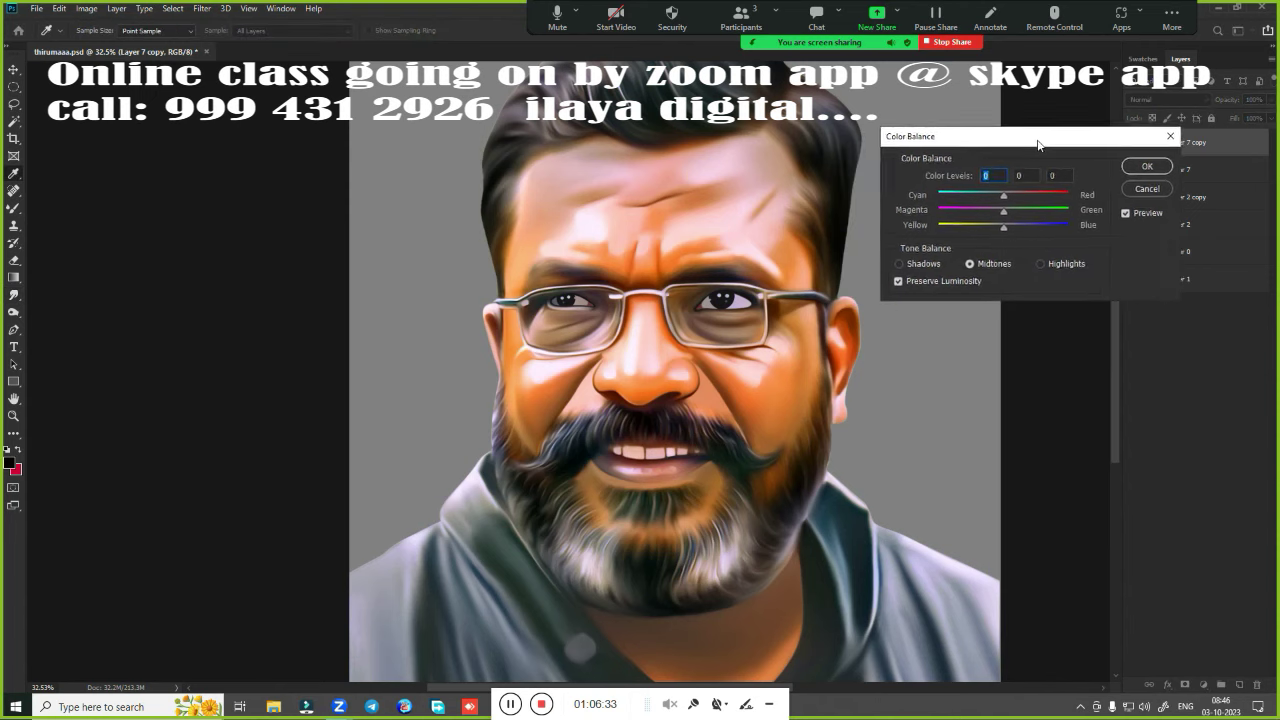
drag(1003, 228, 997, 227)
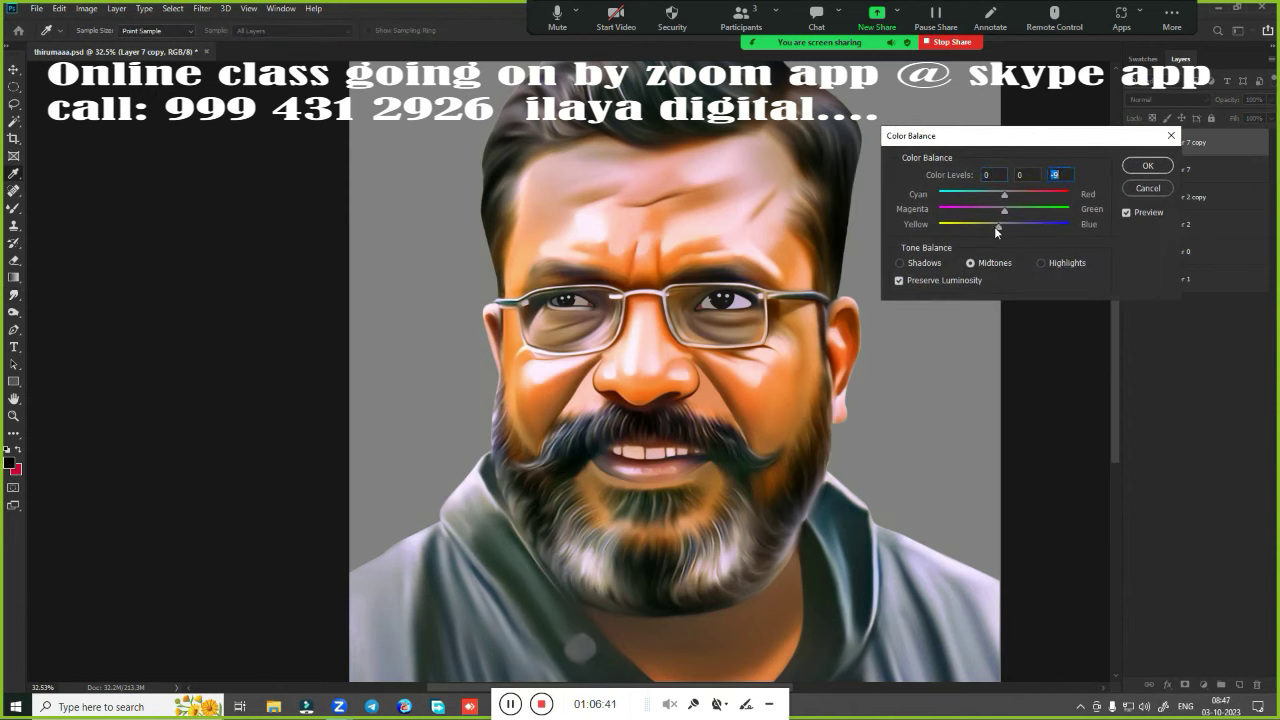
drag(1005, 194, 1010, 197)
click(932, 263)
click(1039, 263)
drag(1006, 226, 1015, 228)
click(1148, 165)
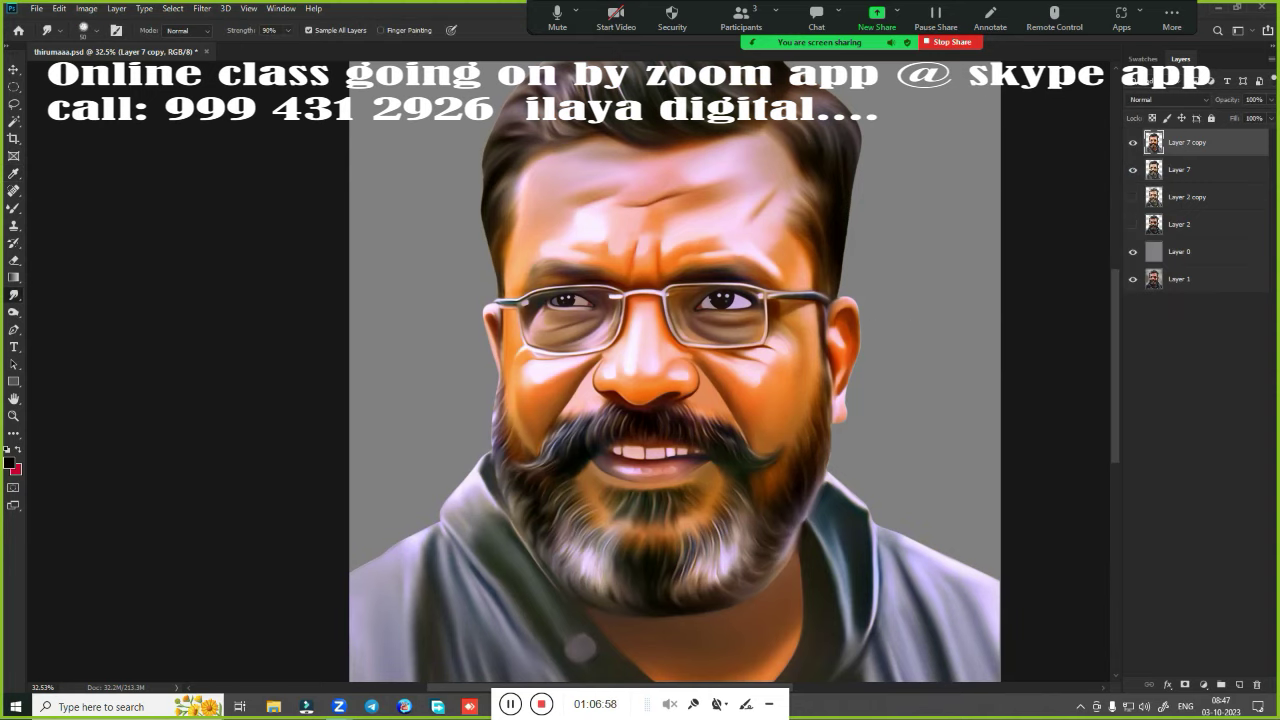
Toggle Layer 7 copy to compare the colour-balanced result and zoom out
click(1133, 143)
click(1133, 143)
key(ctrl+minus)
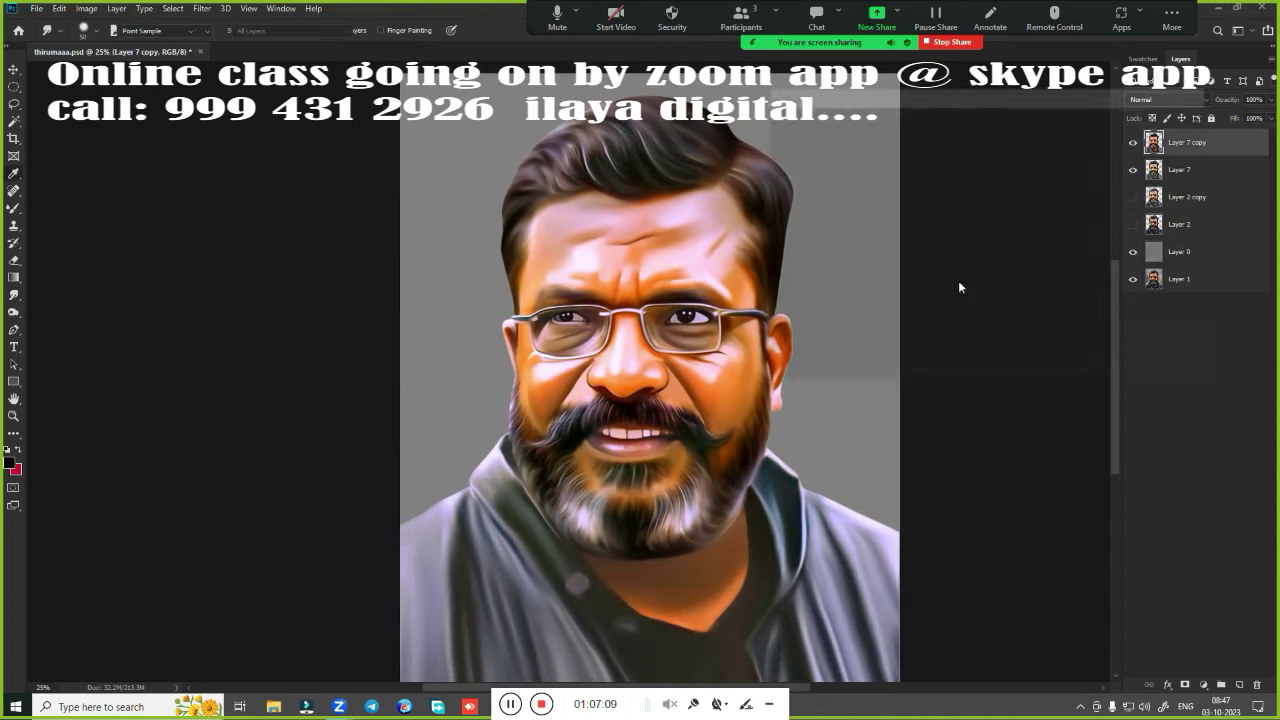
key(ctrl+m)
scroll(960, 470, up, 2)
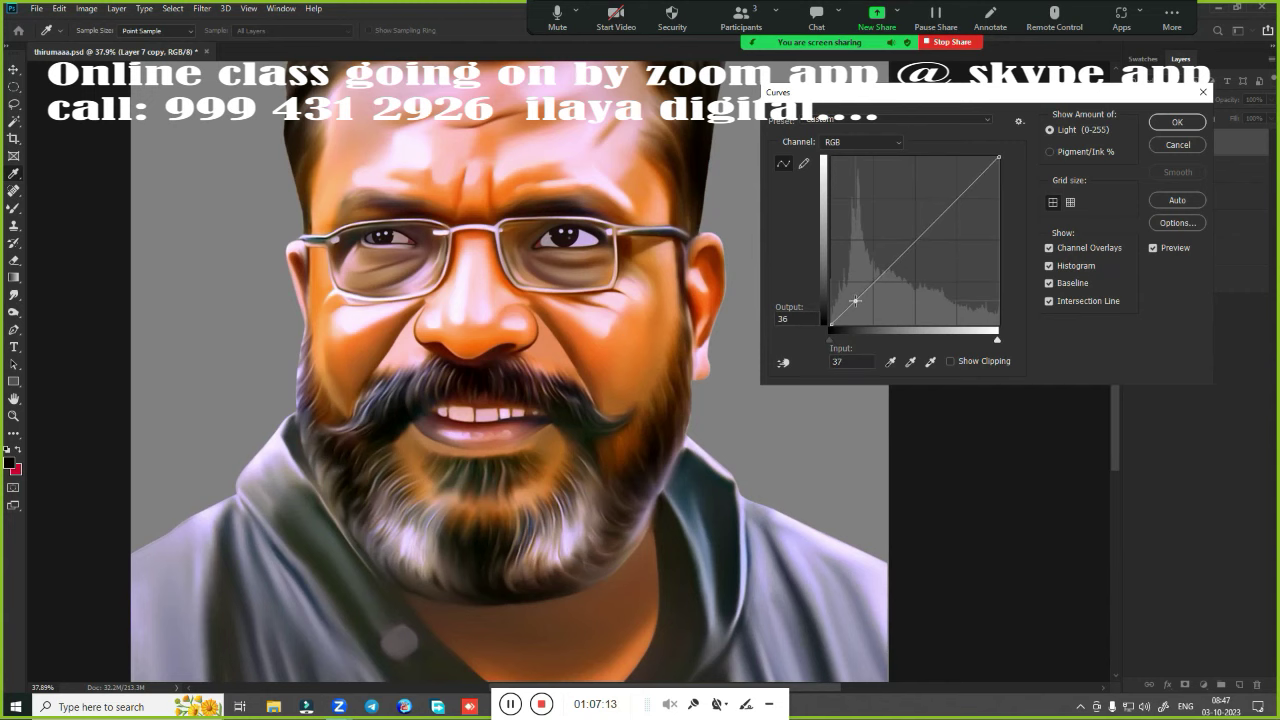
Brighten Layer 7 copy in Curves by moving the white input slider to 245
drag(858, 300, 857, 302)
key(Escape)
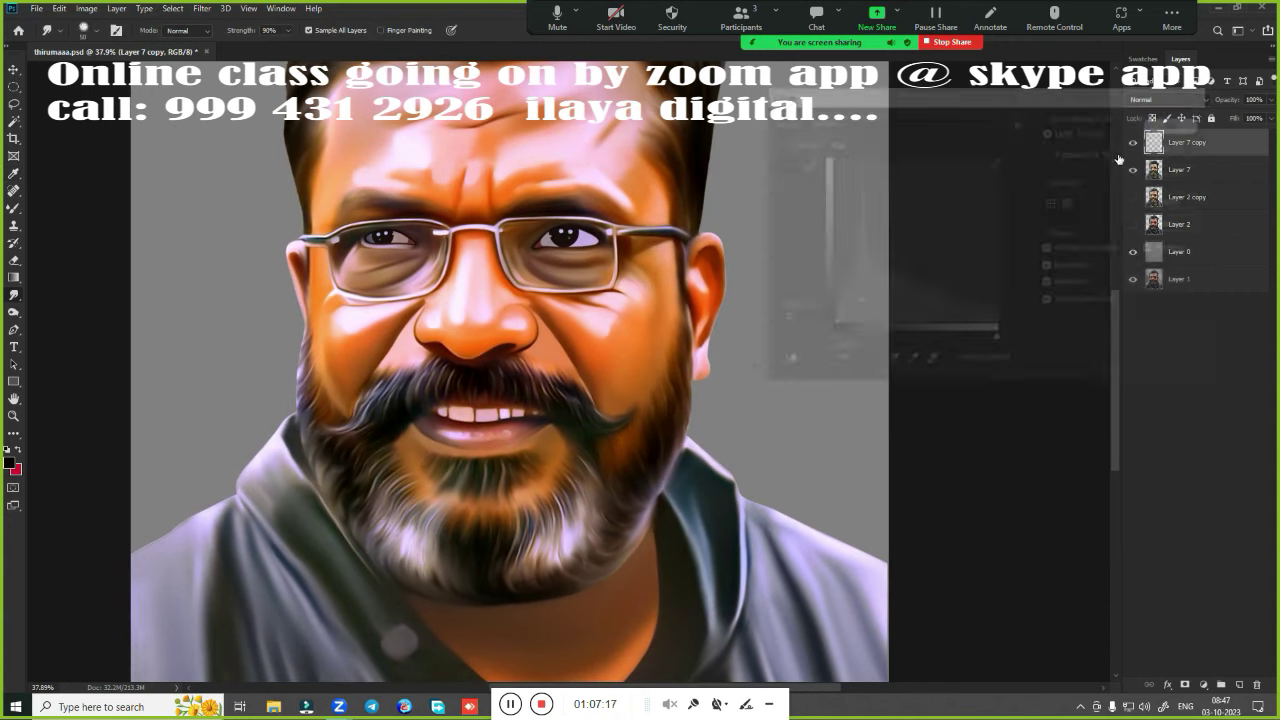
key(ctrl+m)
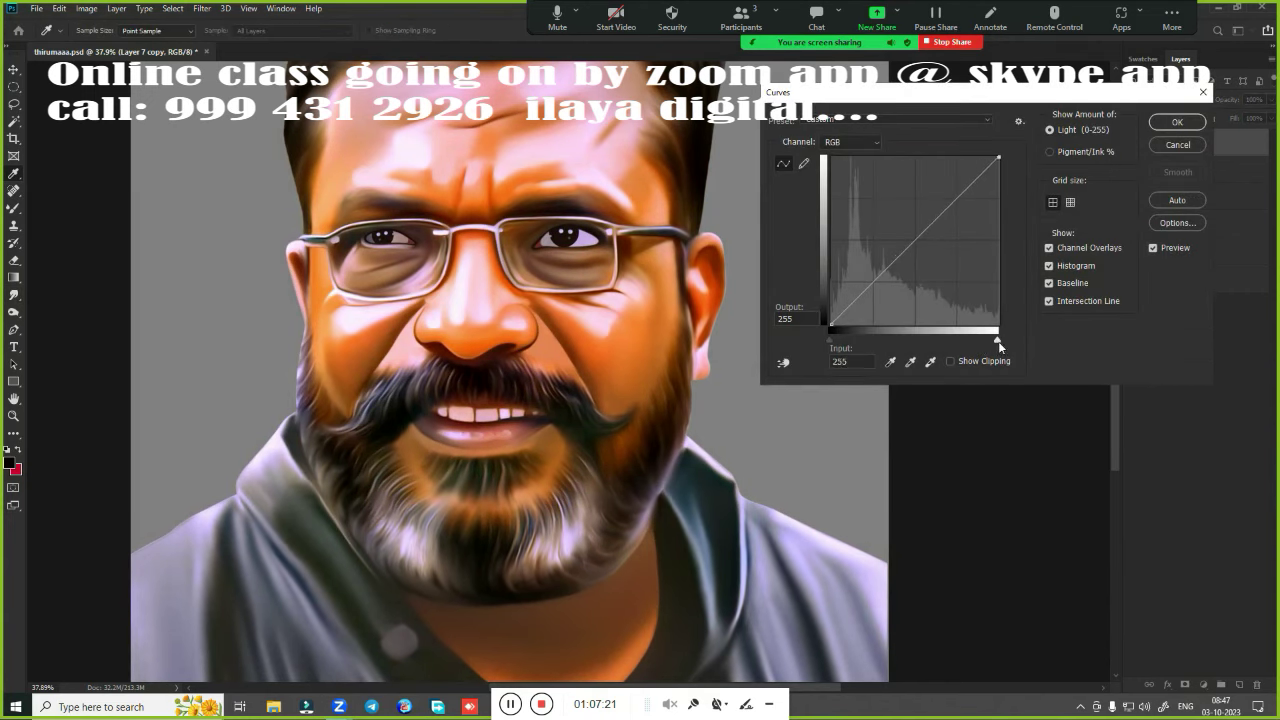
drag(997, 342, 991, 343)
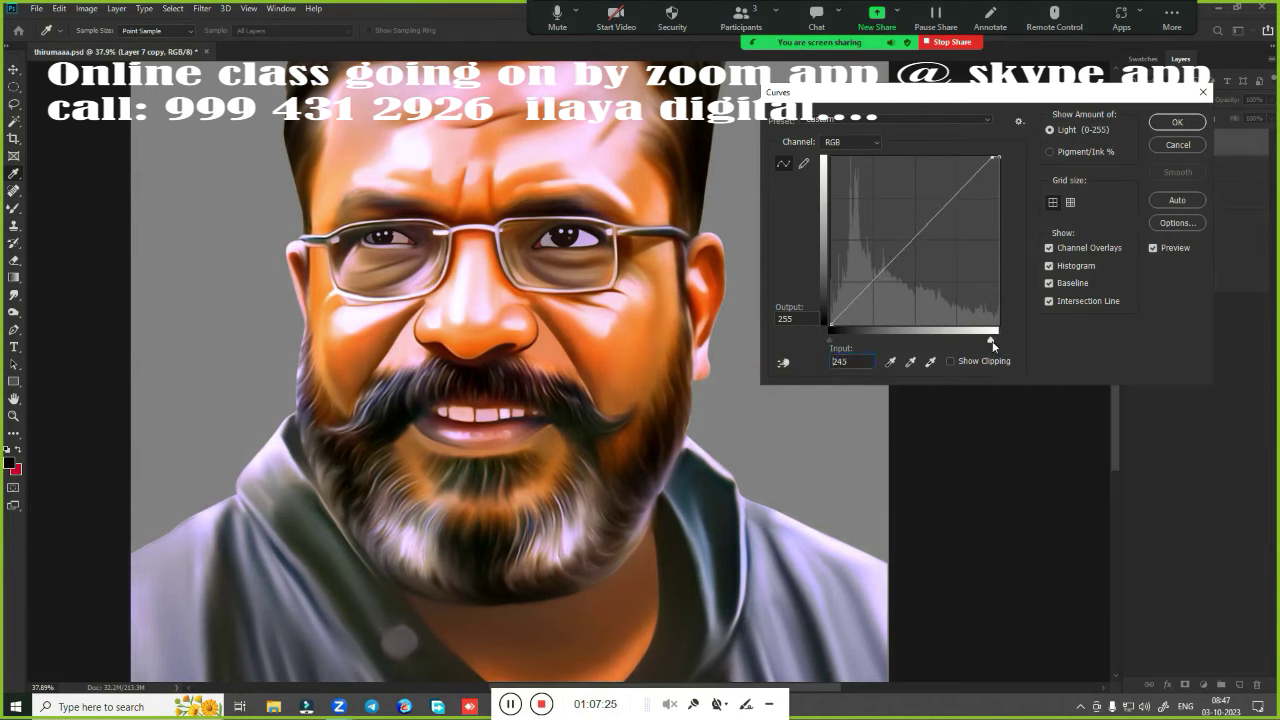
Adjust the Blue channel curve's black and white input levels and apply Curves
click(850, 142)
click(840, 181)
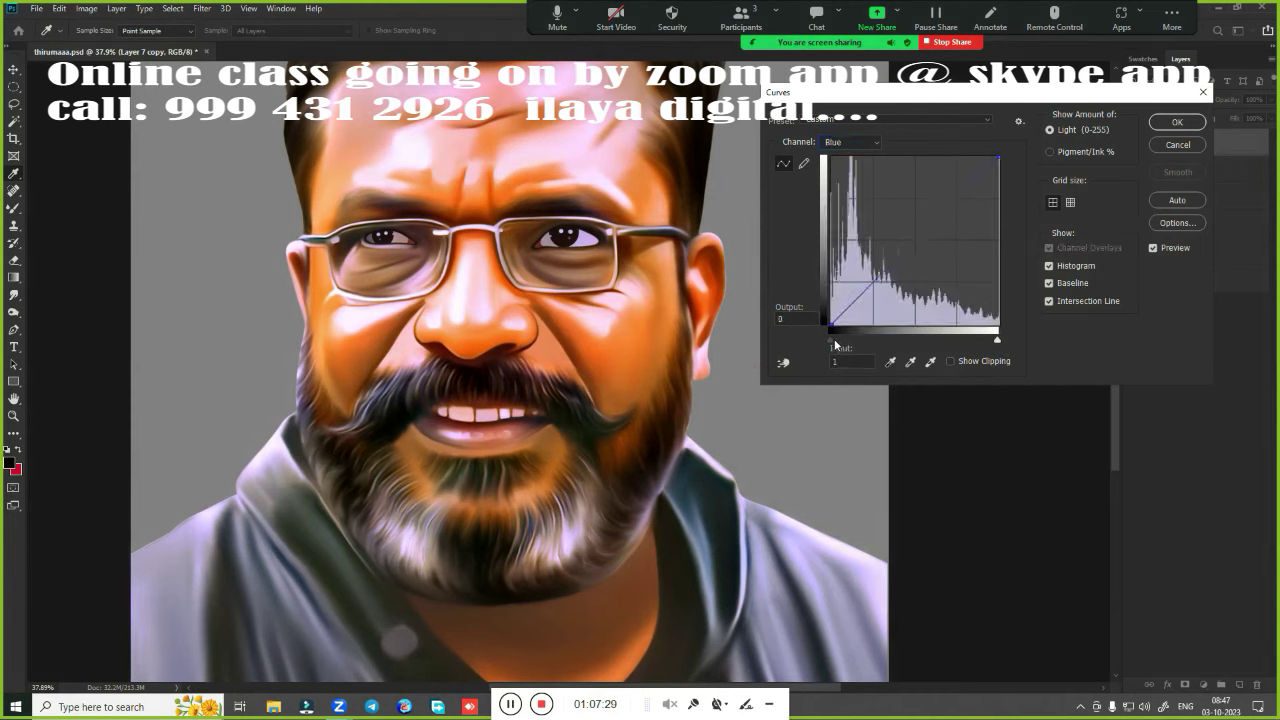
mouse_move(835, 345)
mouse_down()
mouse_move(893, 335)
mouse_move(841, 341)
mouse_up()
mouse_move(997, 339)
mouse_down()
mouse_move(1062, 335)
mouse_move(975, 341)
mouse_up()
drag(840, 341, 847, 341)
click(1177, 122)
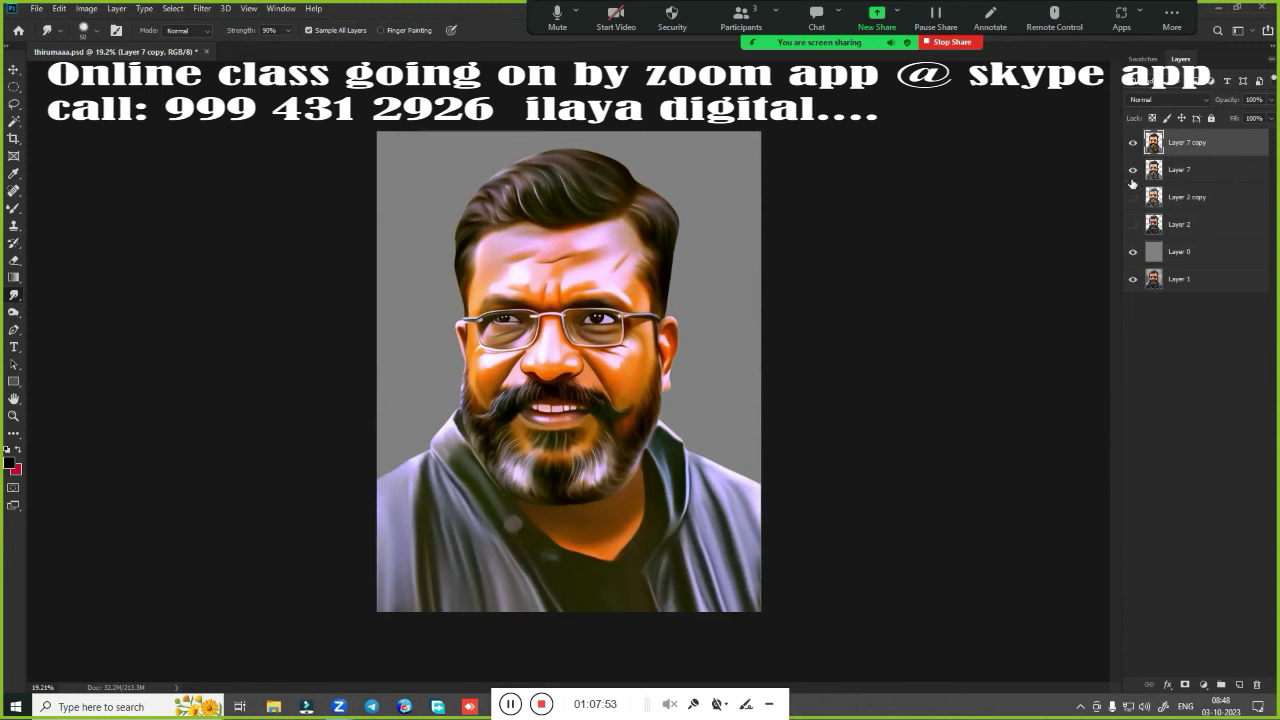
Hide Layer 7, show Layer 2 copy, and compare Layer 7 copy against the photo
drag(1132, 181, 1133, 205)
click(1133, 143)
click(1133, 143)
scroll(1000, 277, up, 2)
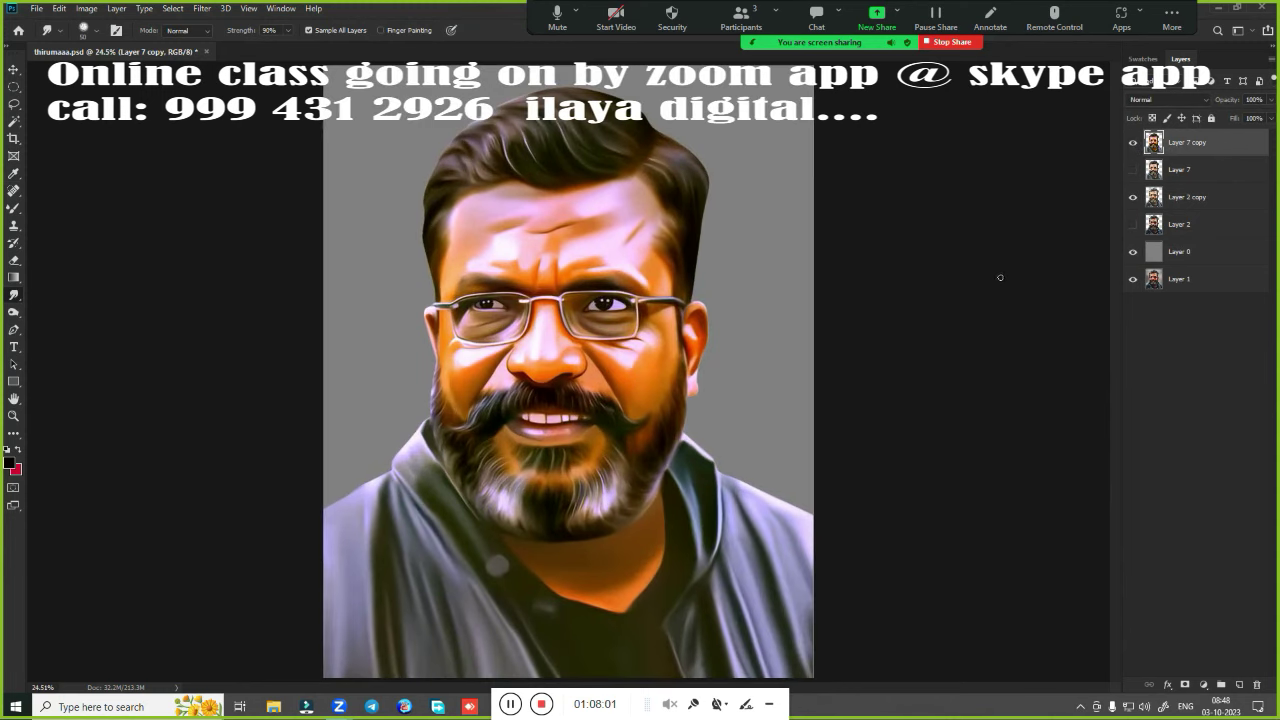
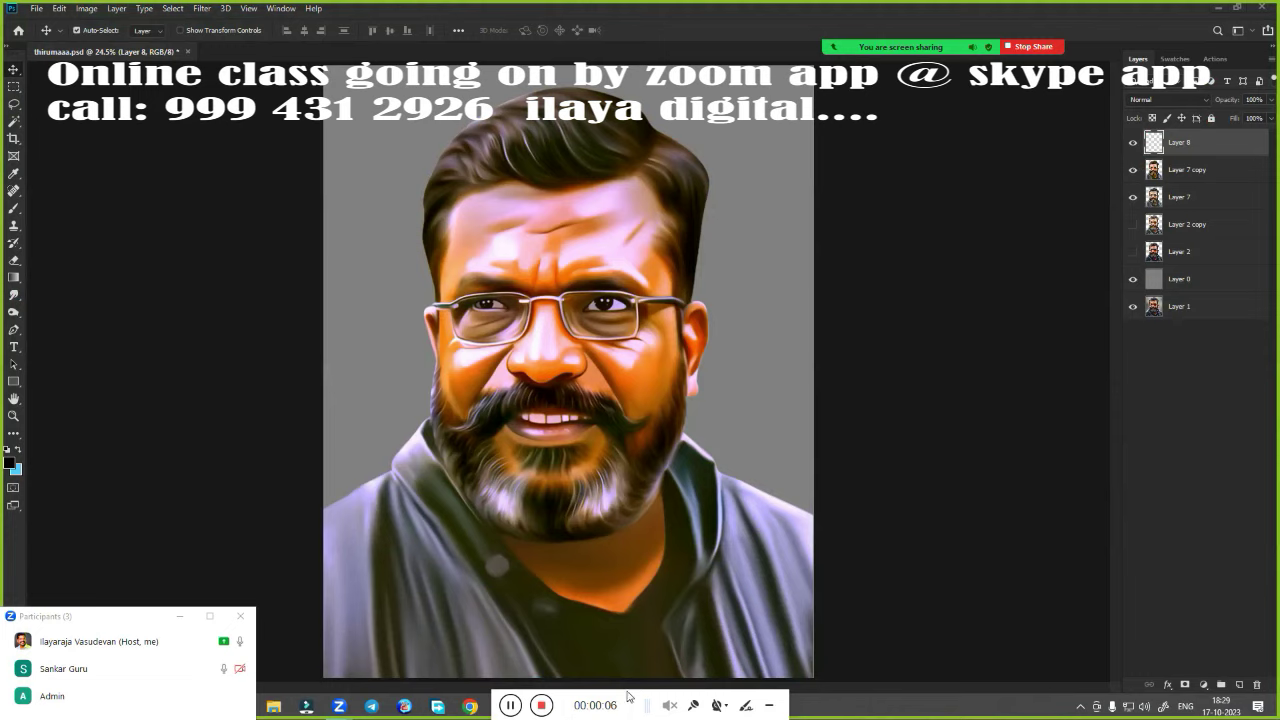
Drag across the portrait canvas with the Move tool
drag(627, 695, 892, 691)
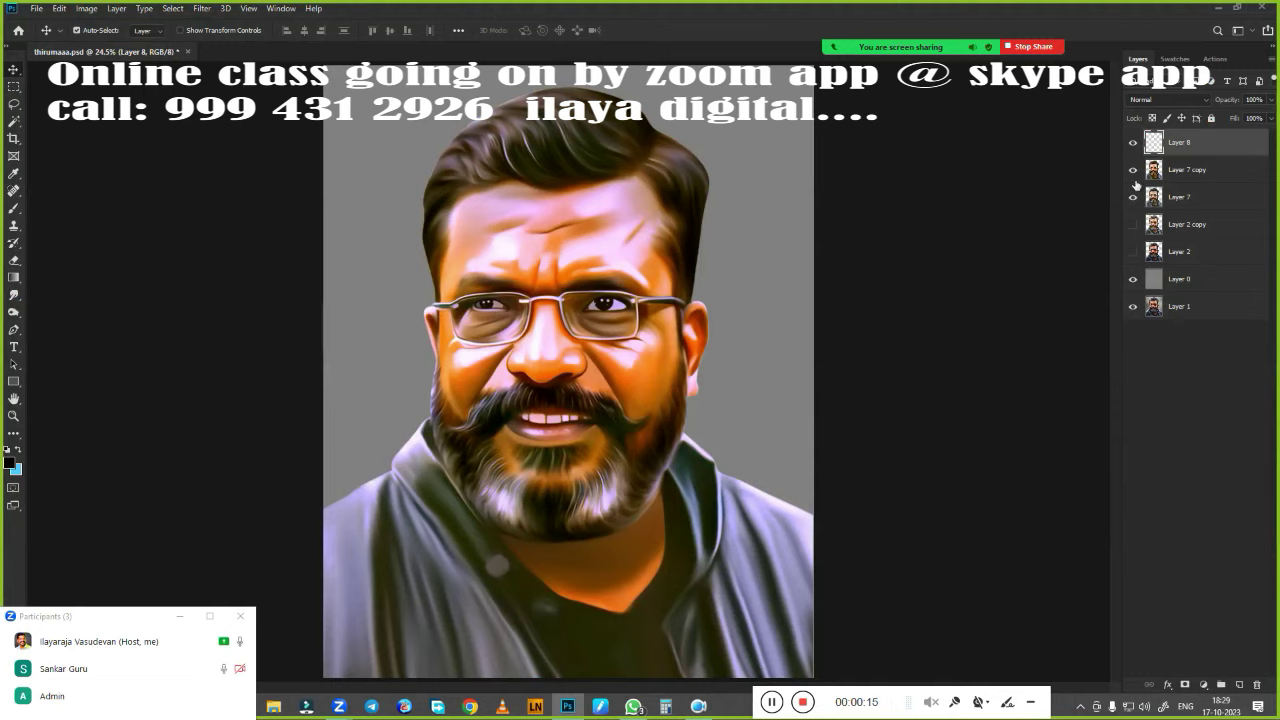
Load the 300 px soft round brush with 0% hardness from the ILAYA DIGITAL presets
key(b)
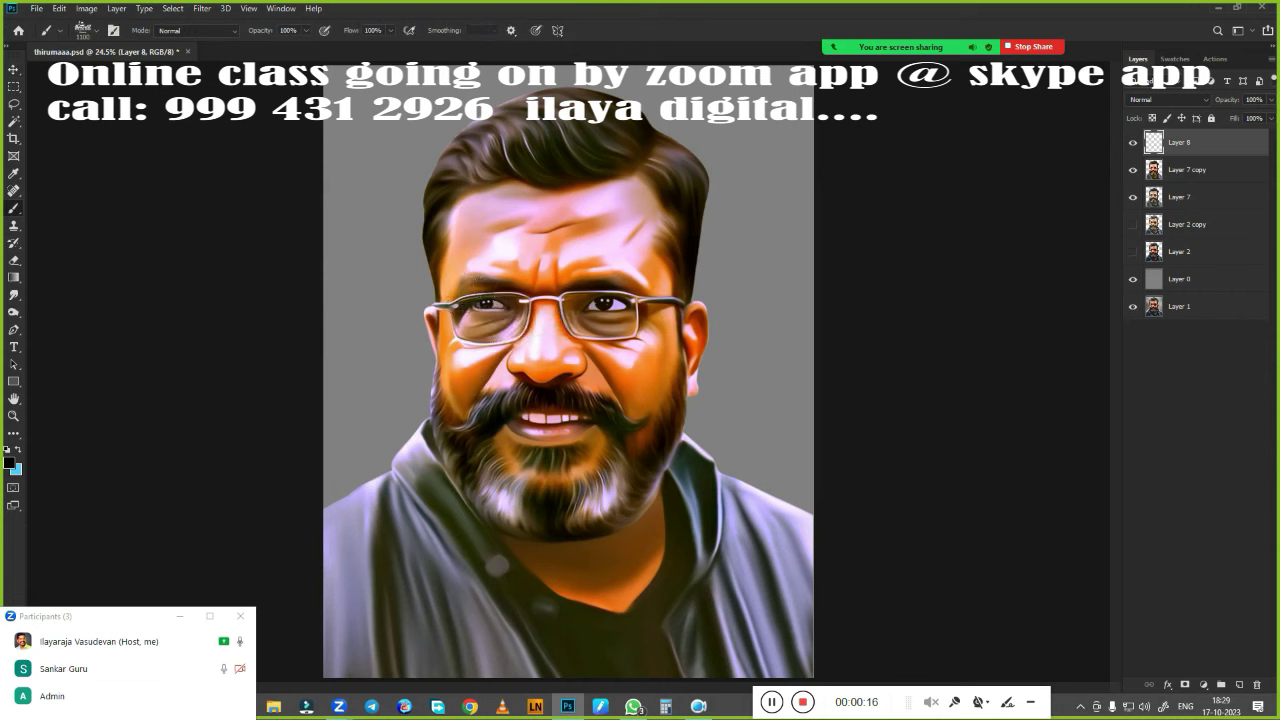
right_click(586, 270)
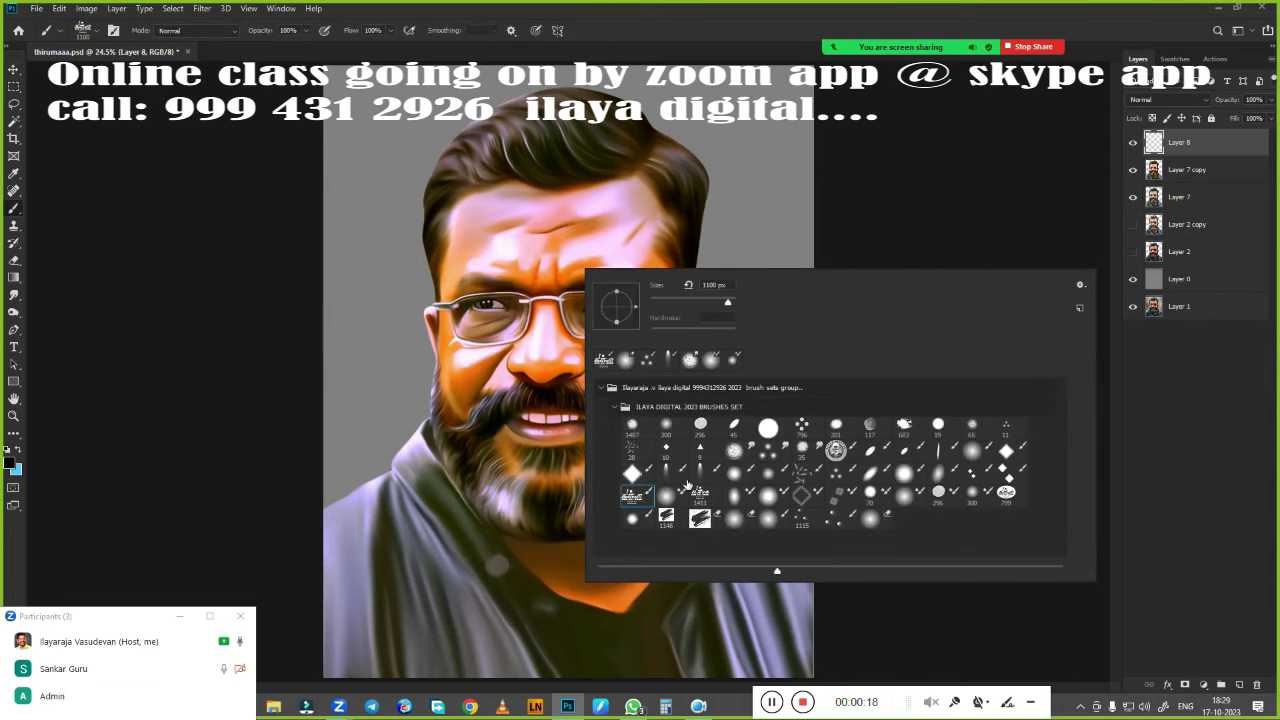
click(682, 465)
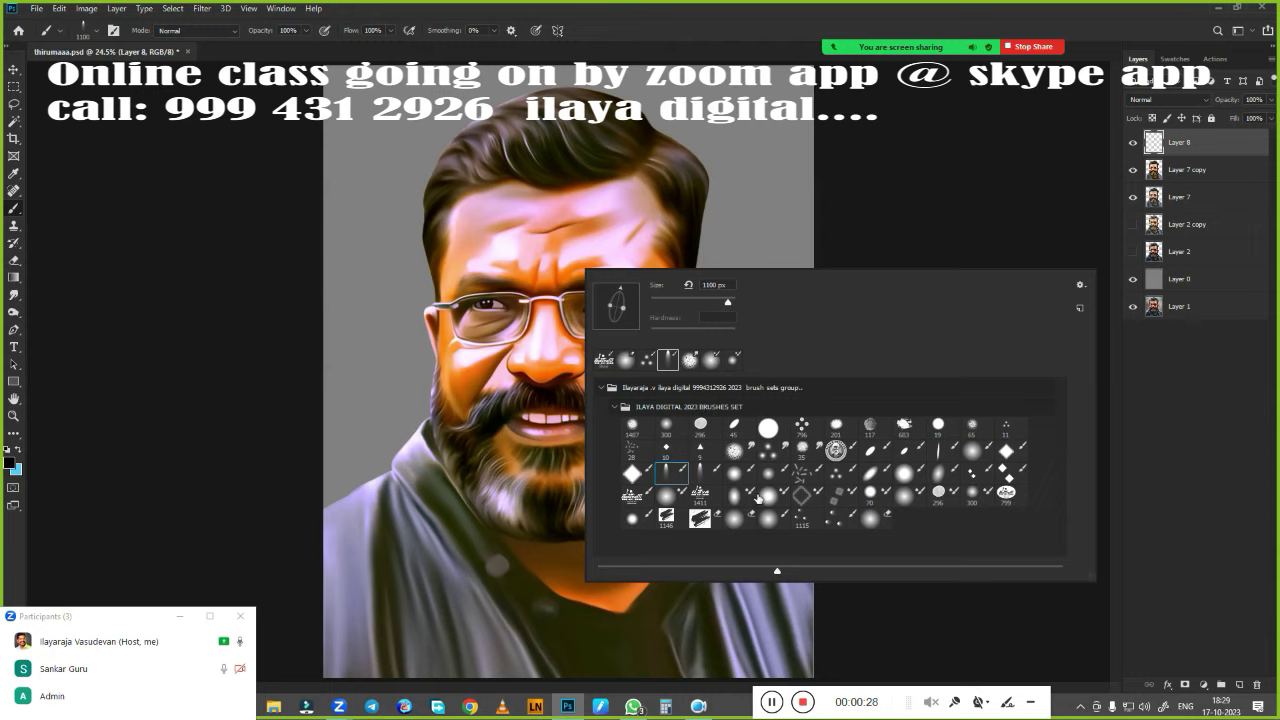
click(667, 429)
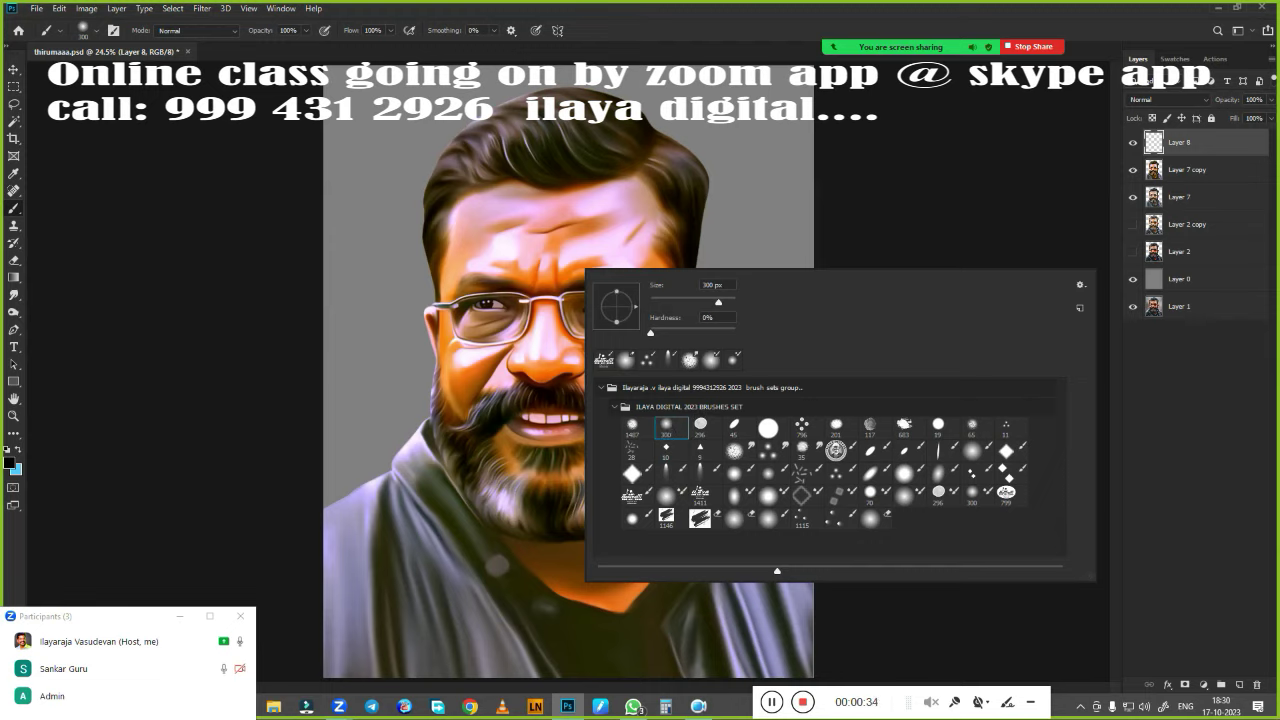
click(682, 130)
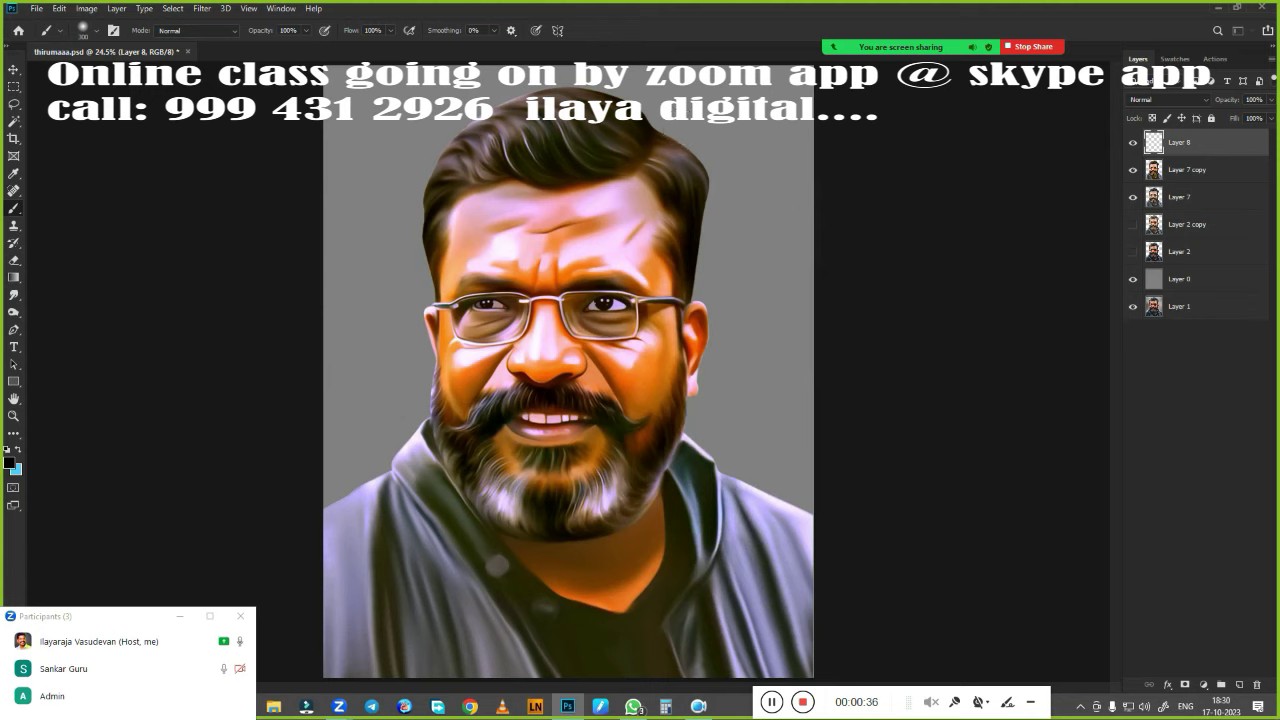
In Brush Settings, set Spacing to 1% and enable Transfer with Pen Pressure for opacity and flow
key(F5)
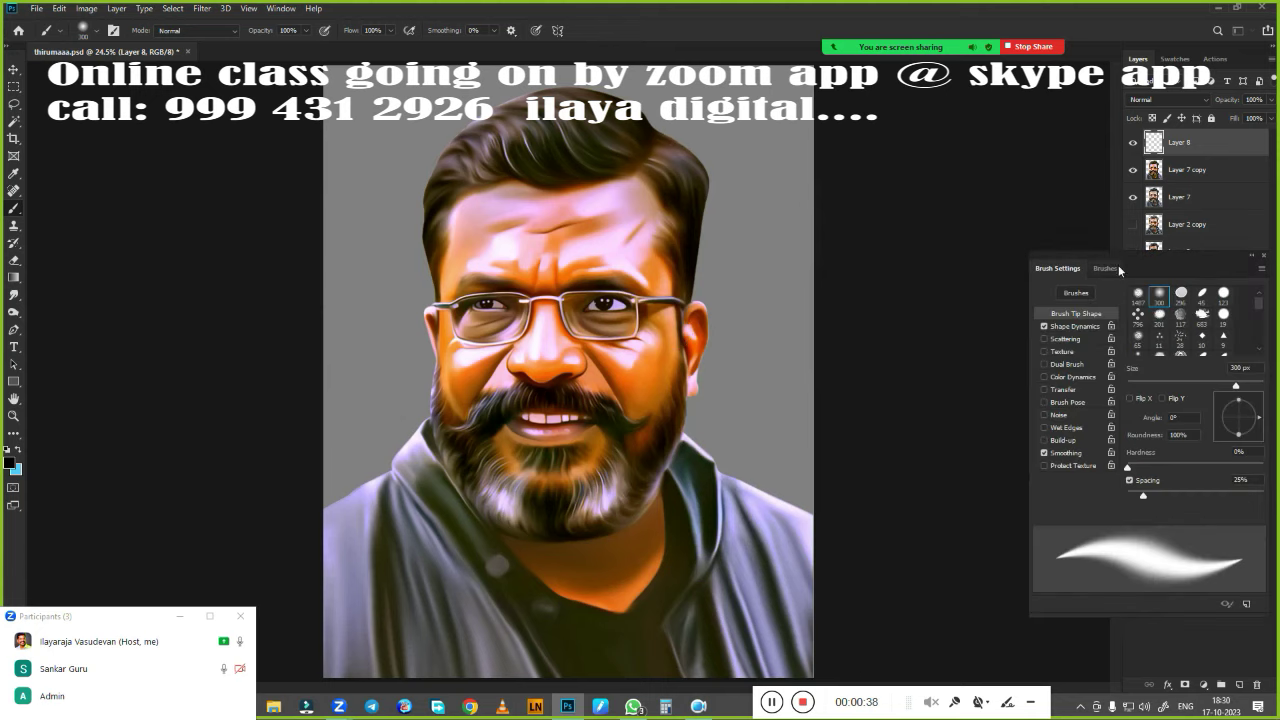
drag(1118, 268, 882, 126)
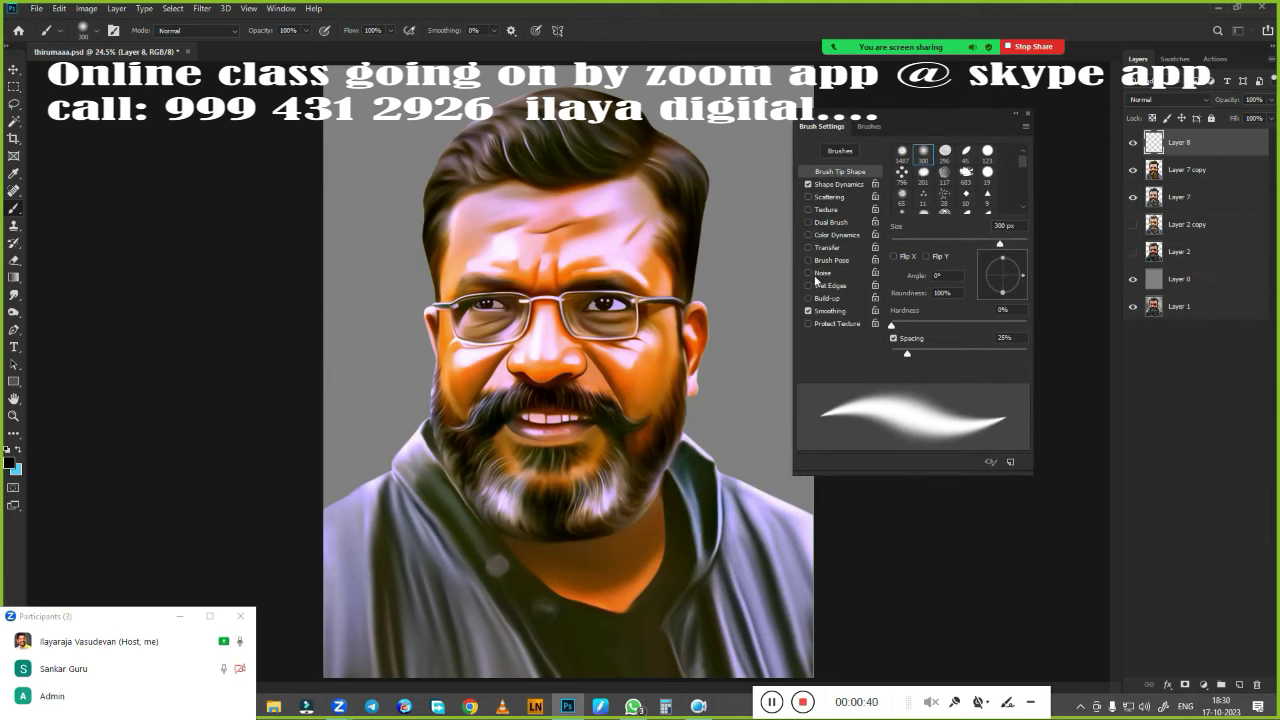
click(808, 184)
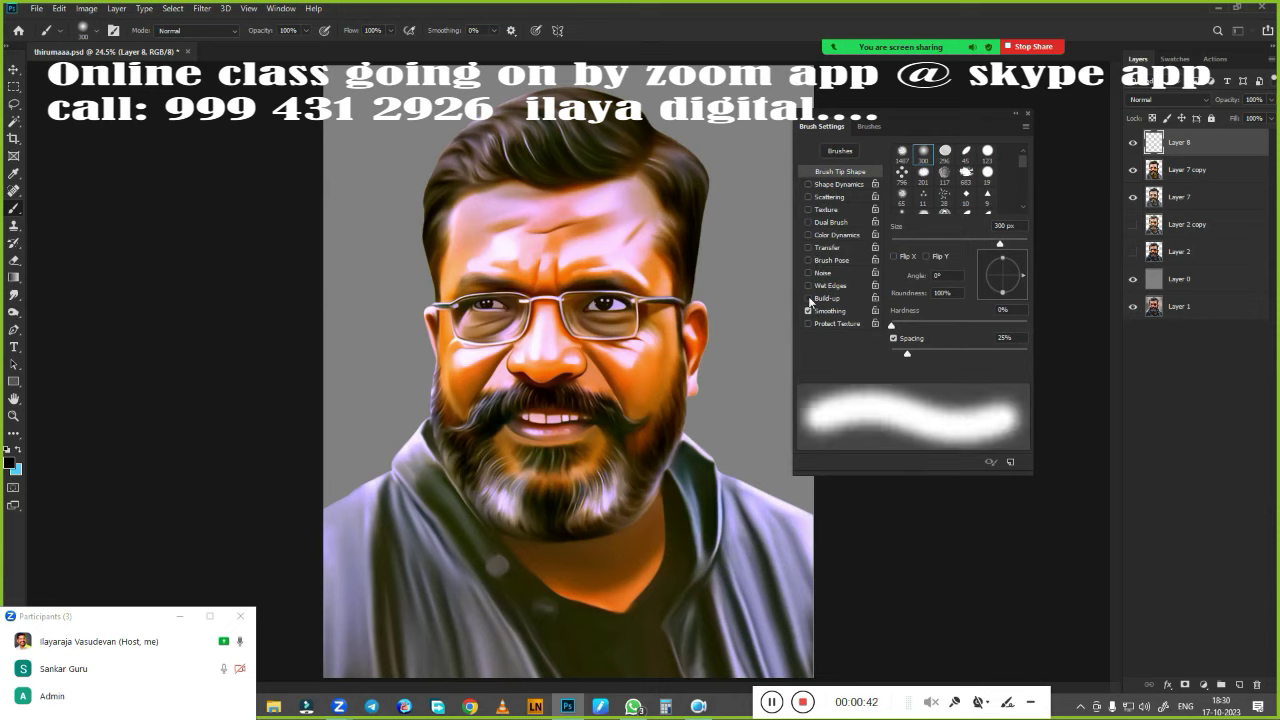
drag(907, 353, 862, 360)
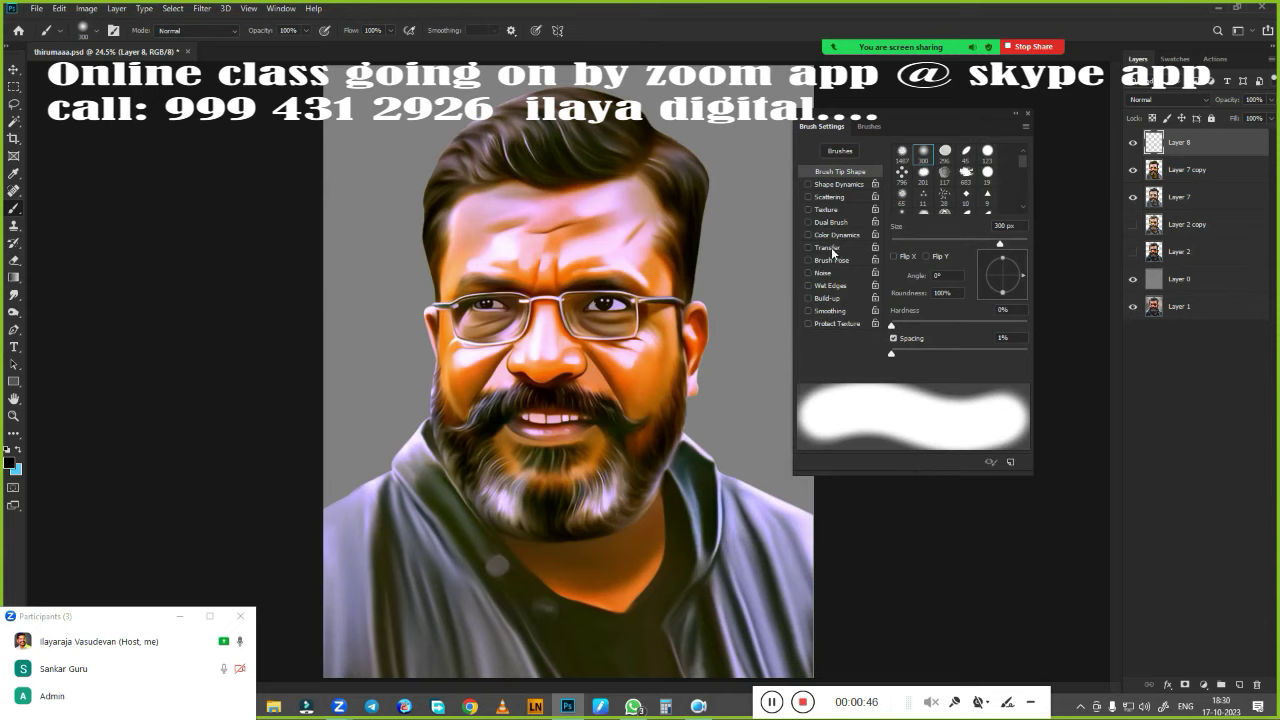
click(828, 248)
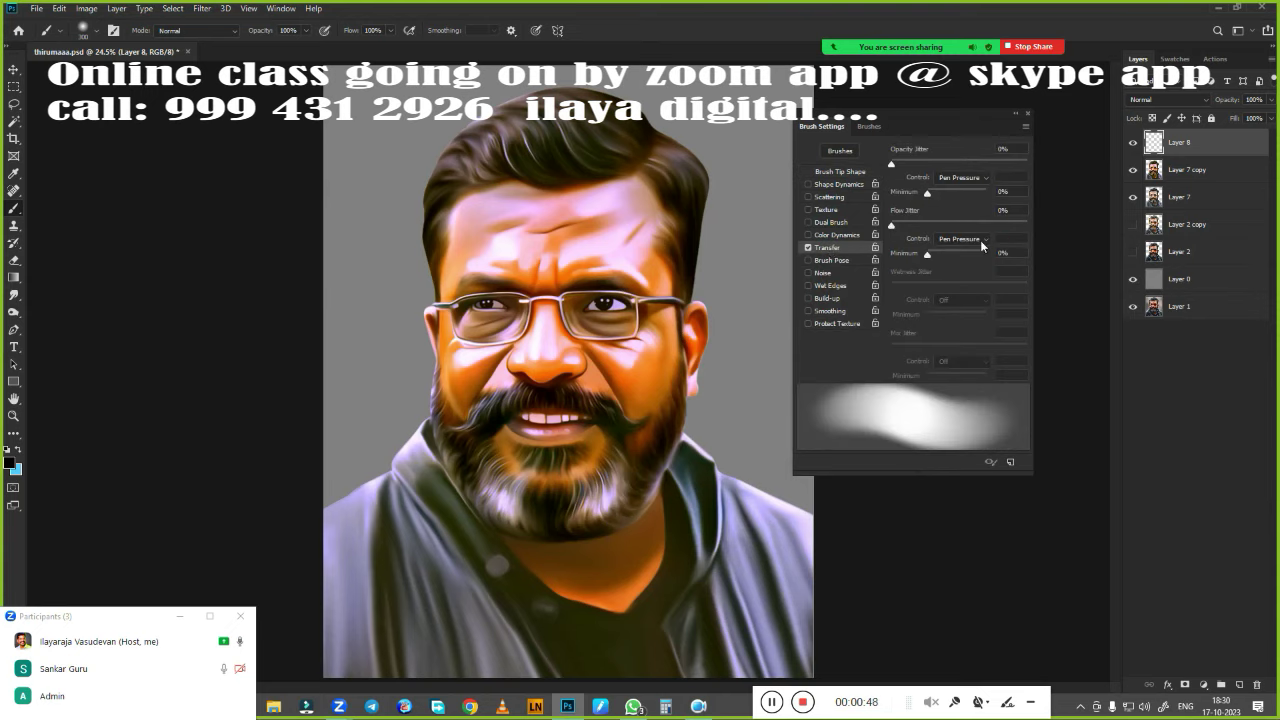
click(982, 245)
click(932, 253)
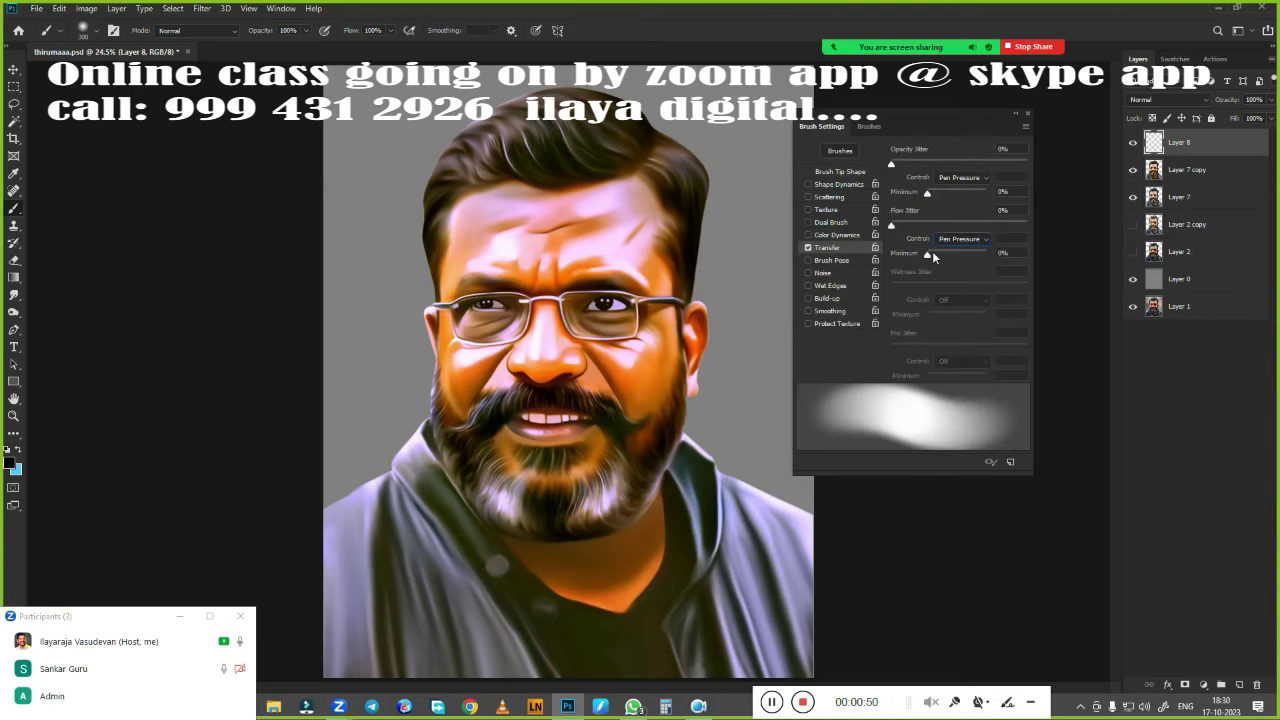
Re-enable Shape Dynamics and raise the brush tip hardness to 15%
click(828, 186)
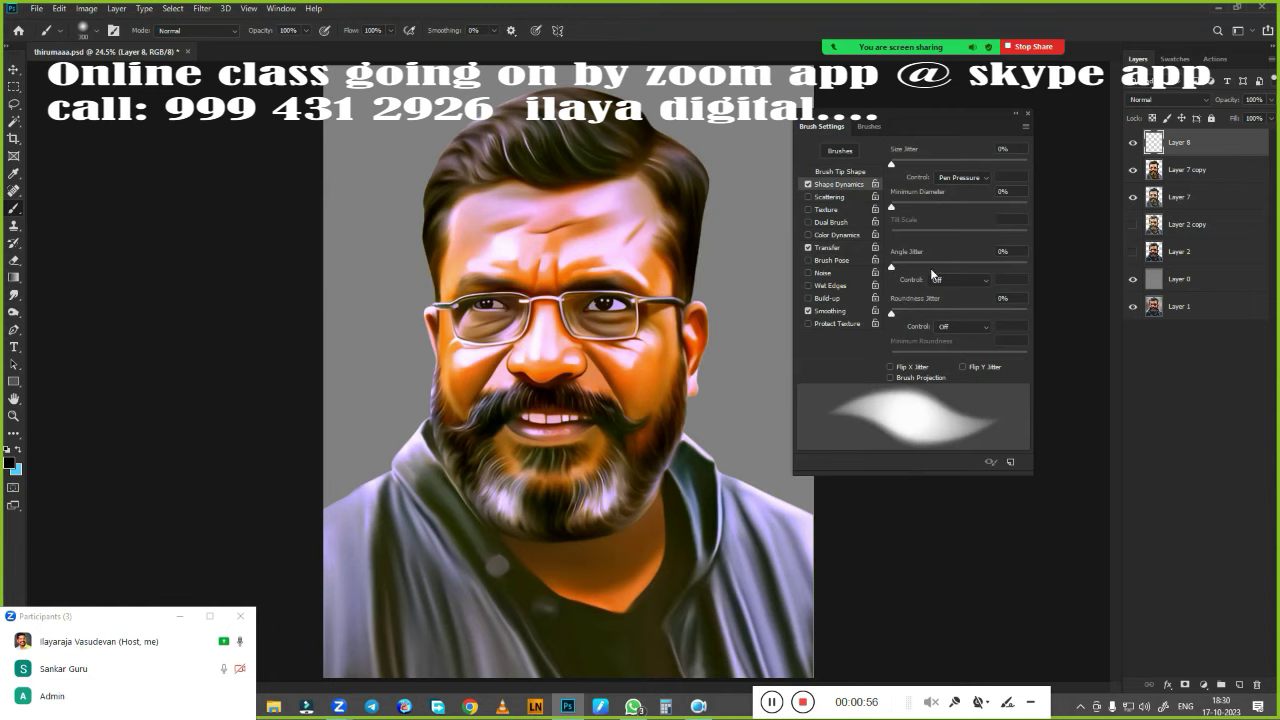
click(856, 172)
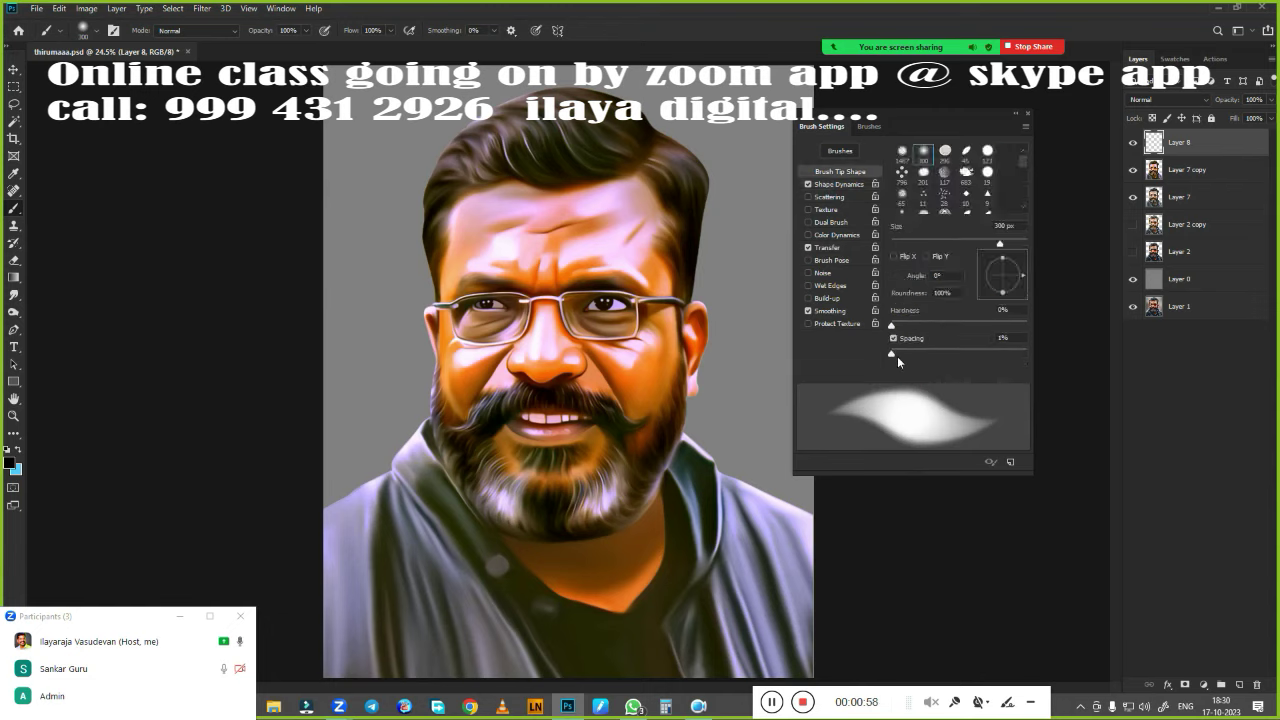
drag(892, 325, 911, 324)
drag(973, 116, 1203, 333)
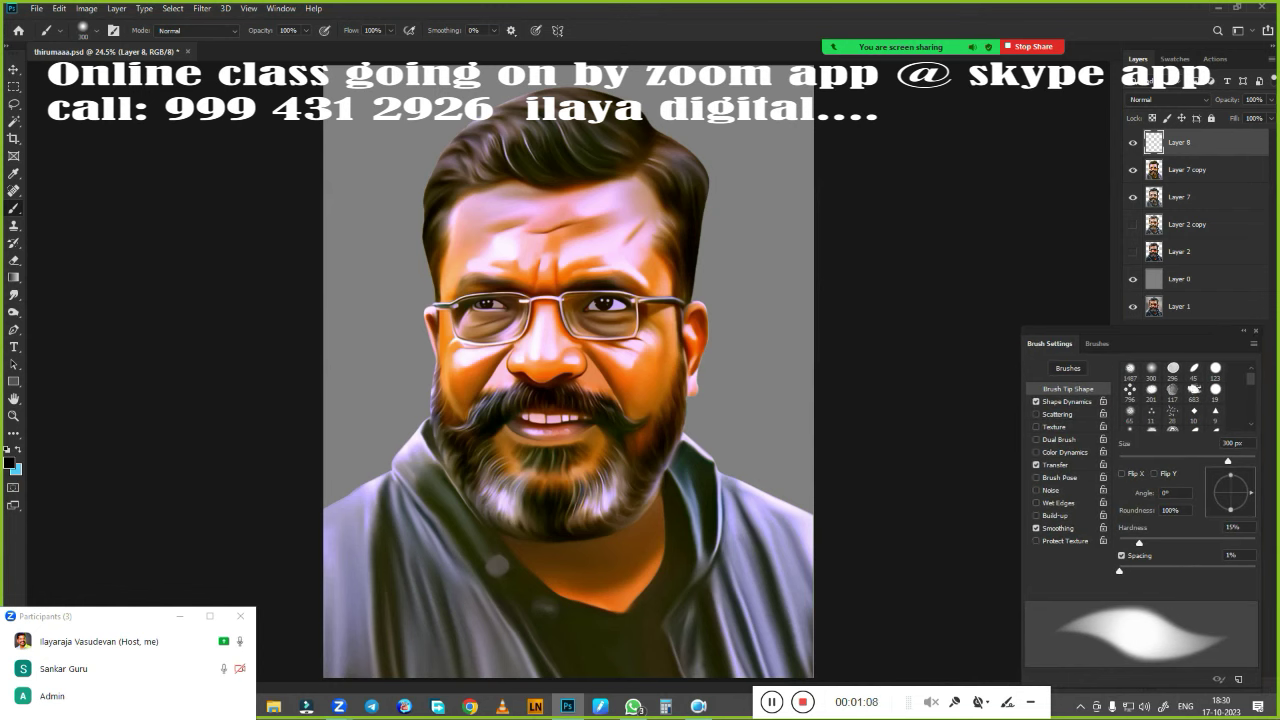
right_click(531, 258)
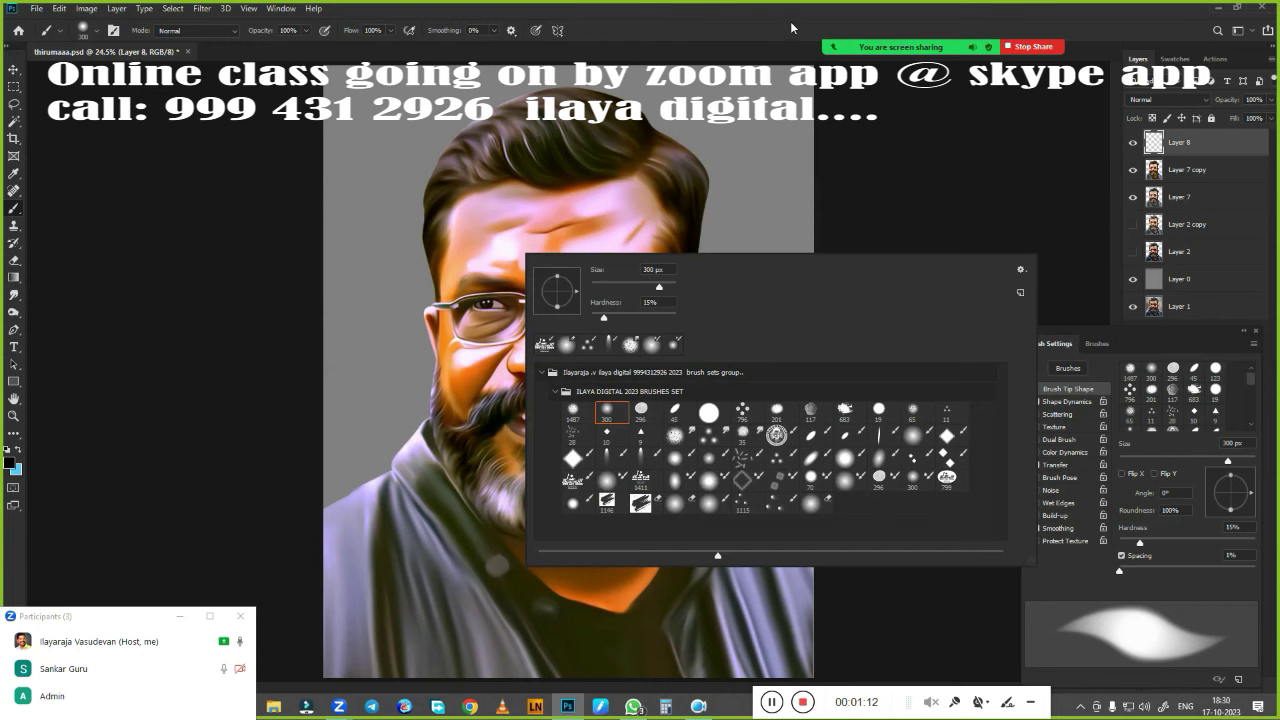
click(791, 27)
Make cyan the foreground colour, zoom and rotate onto the hair, and shrink the brush to 25 px
key(x)
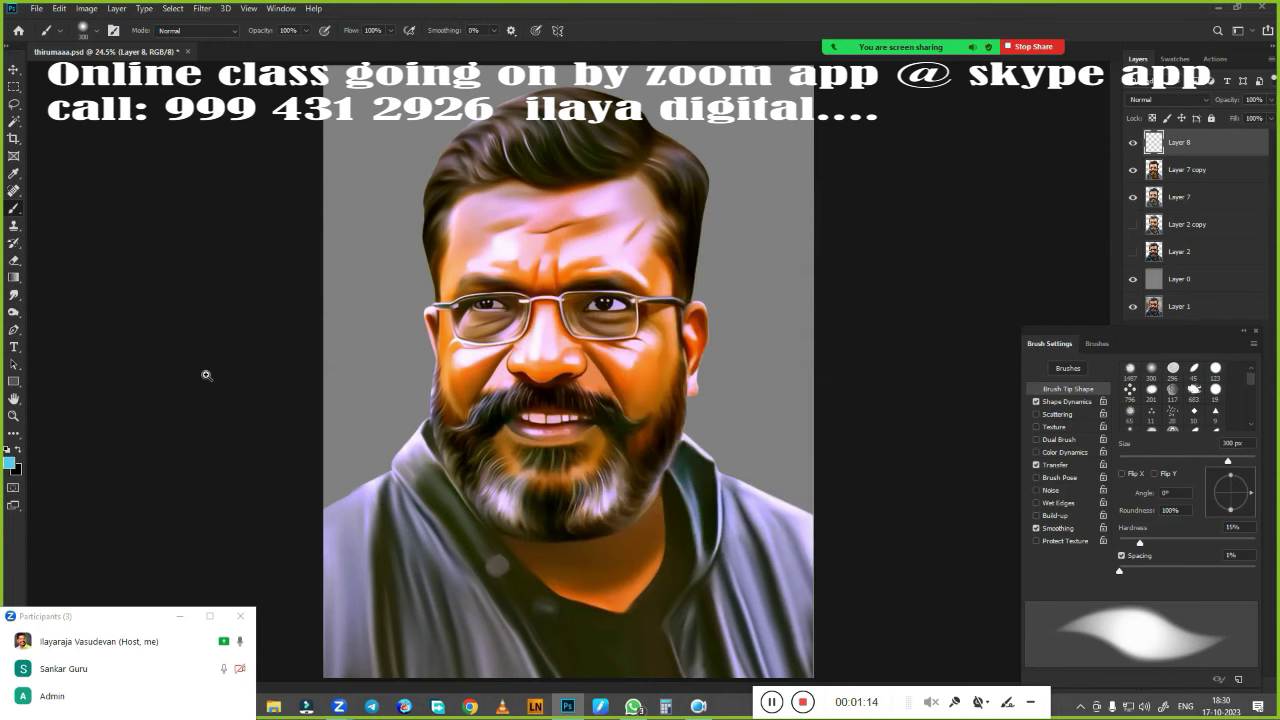
mouse_move(206, 375)
mouse_down()
mouse_move(410, 413)
mouse_move(477, 314)
mouse_move(418, 483)
mouse_move(403, 417)
mouse_move(429, 434)
mouse_move(467, 375)
mouse_move(377, 429)
mouse_move(438, 480)
mouse_move(374, 423)
mouse_move(449, 500)
mouse_move(489, 427)
mouse_move(354, 363)
mouse_move(371, 309)
mouse_move(389, 391)
mouse_move(443, 409)
mouse_up()
key(r)
scroll(489, 427, up, 2)
scroll(386, 386, up, 2)
scroll(434, 371, up, 2)
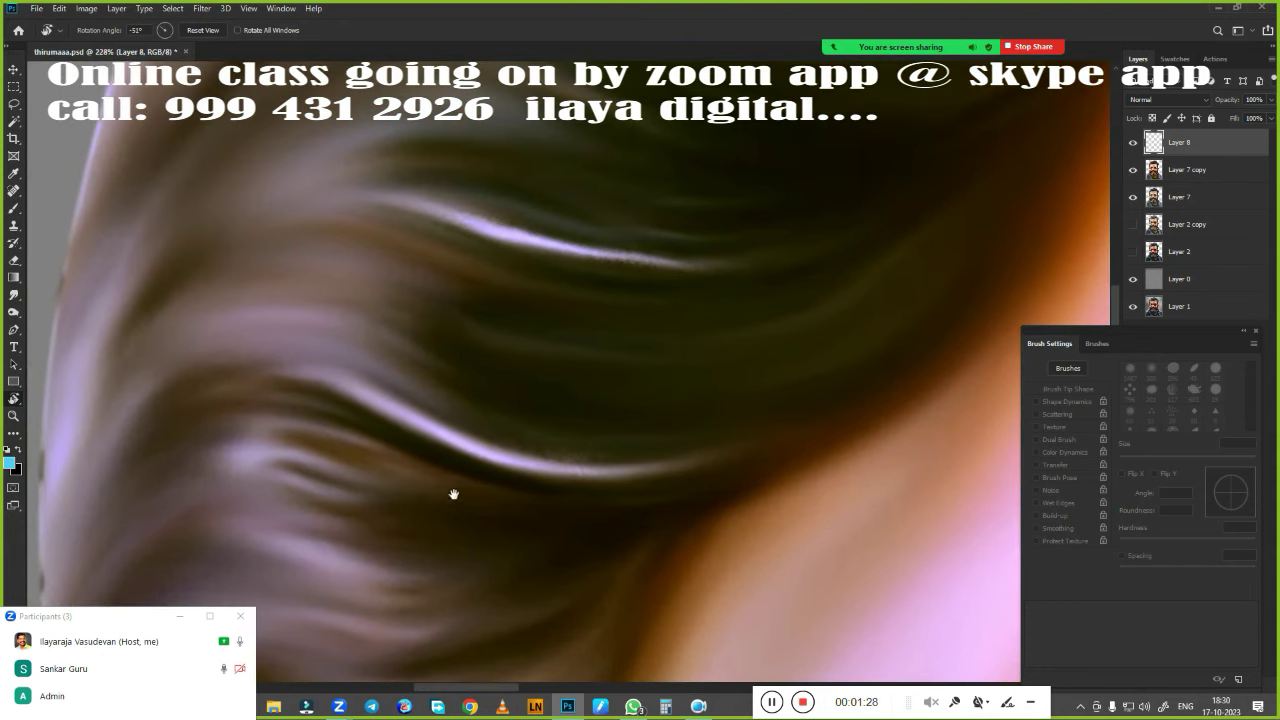
key(b)
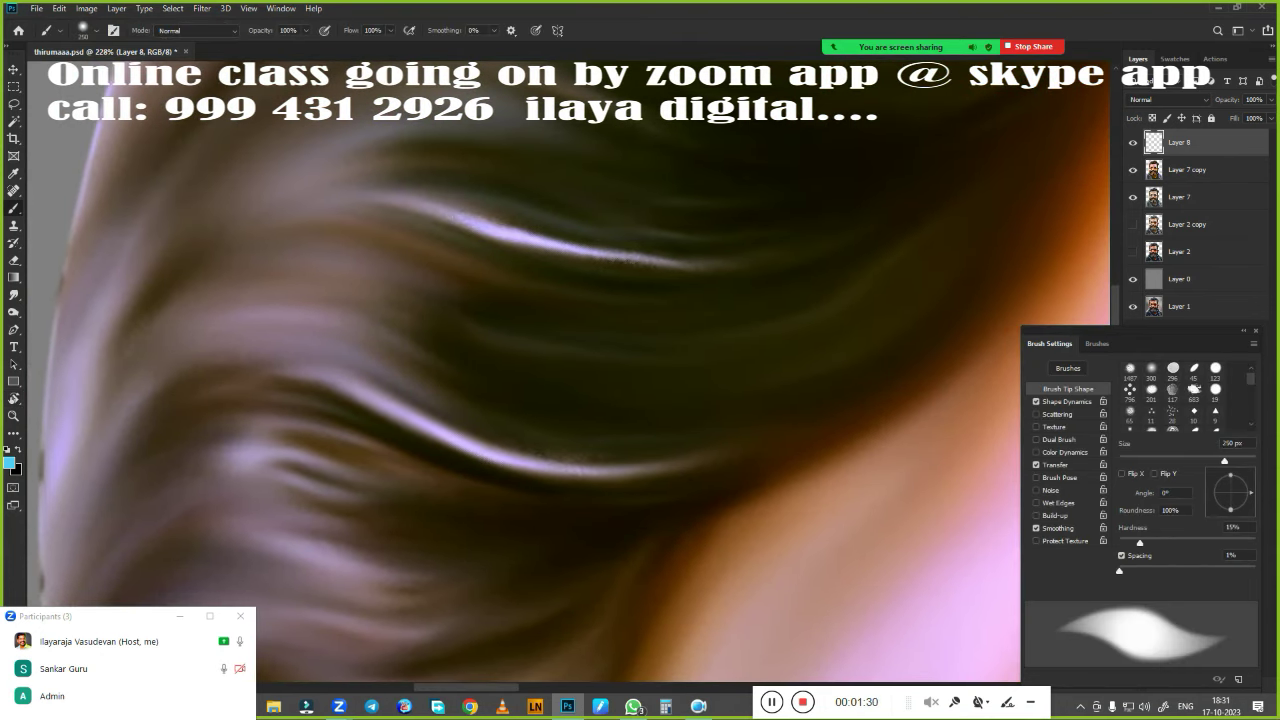
key(bracketleft)
key(bracketleft)
key(bracketleft)
Paint thin curved cyan strands following the hair waves, undoing the first attempt
drag(216, 271, 487, 340)
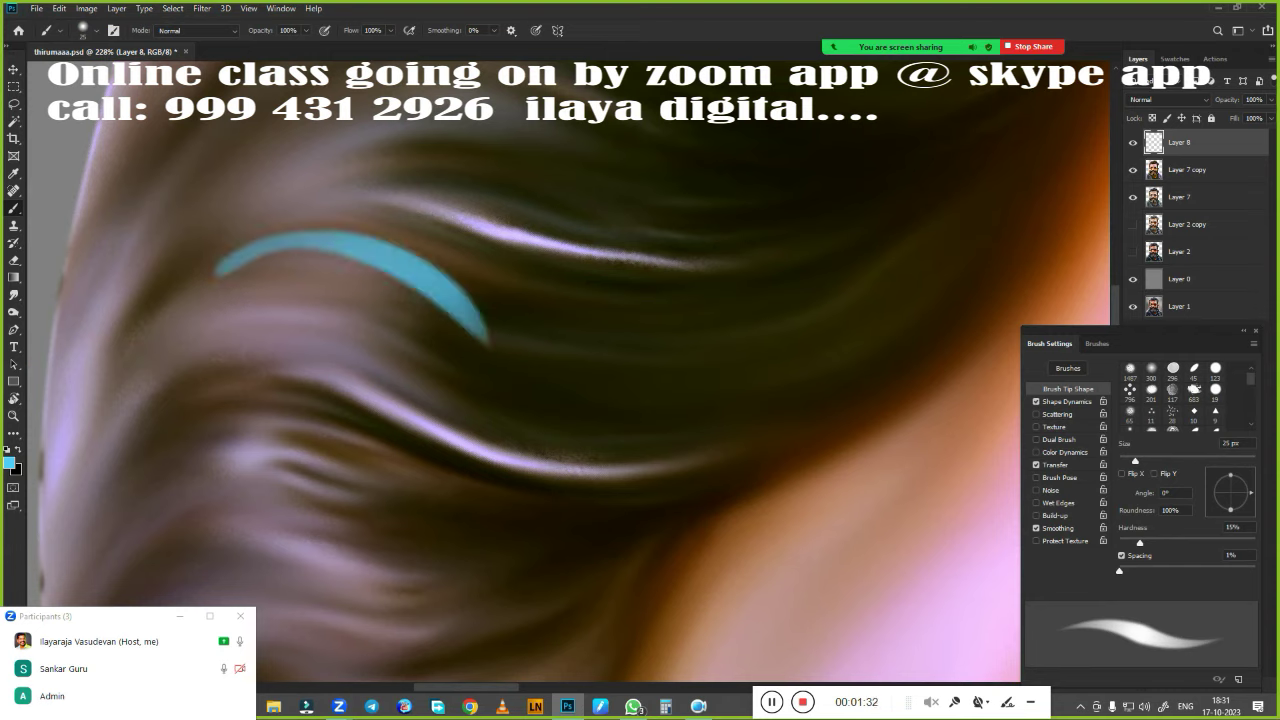
key(ctrl+z)
drag(225, 272, 650, 316)
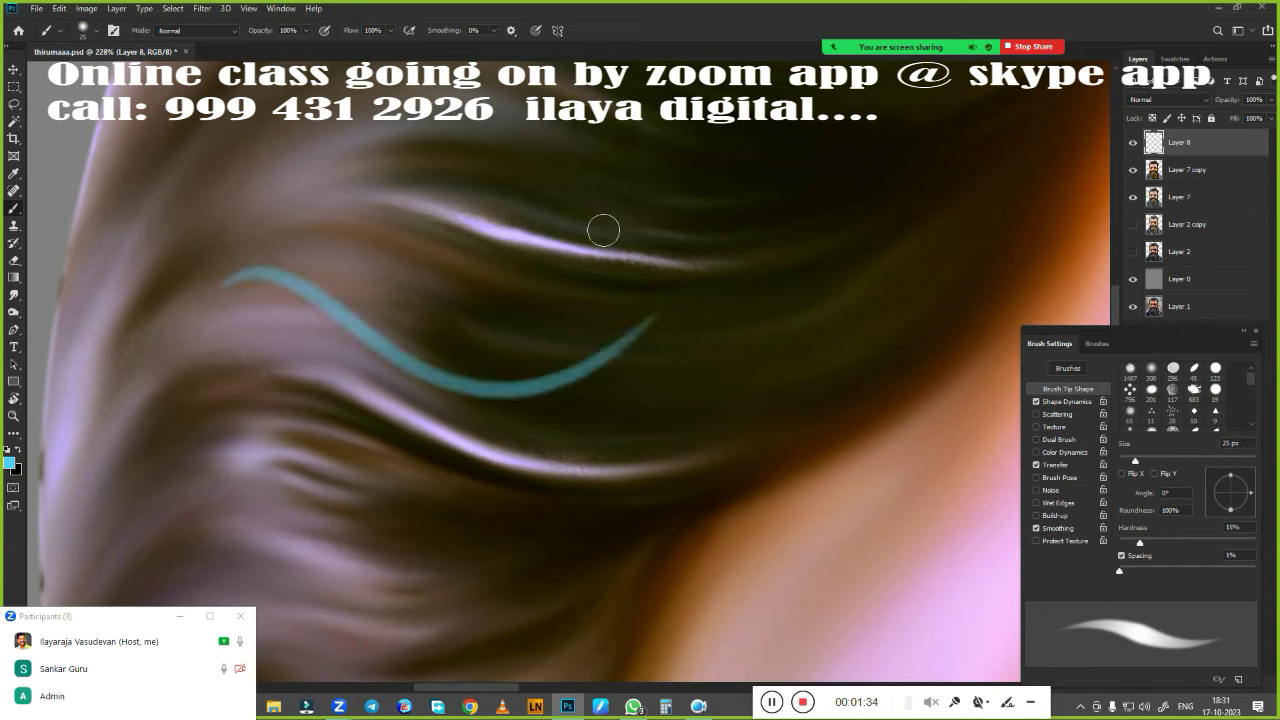
drag(442, 221, 715, 347)
drag(735, 157, 705, 342)
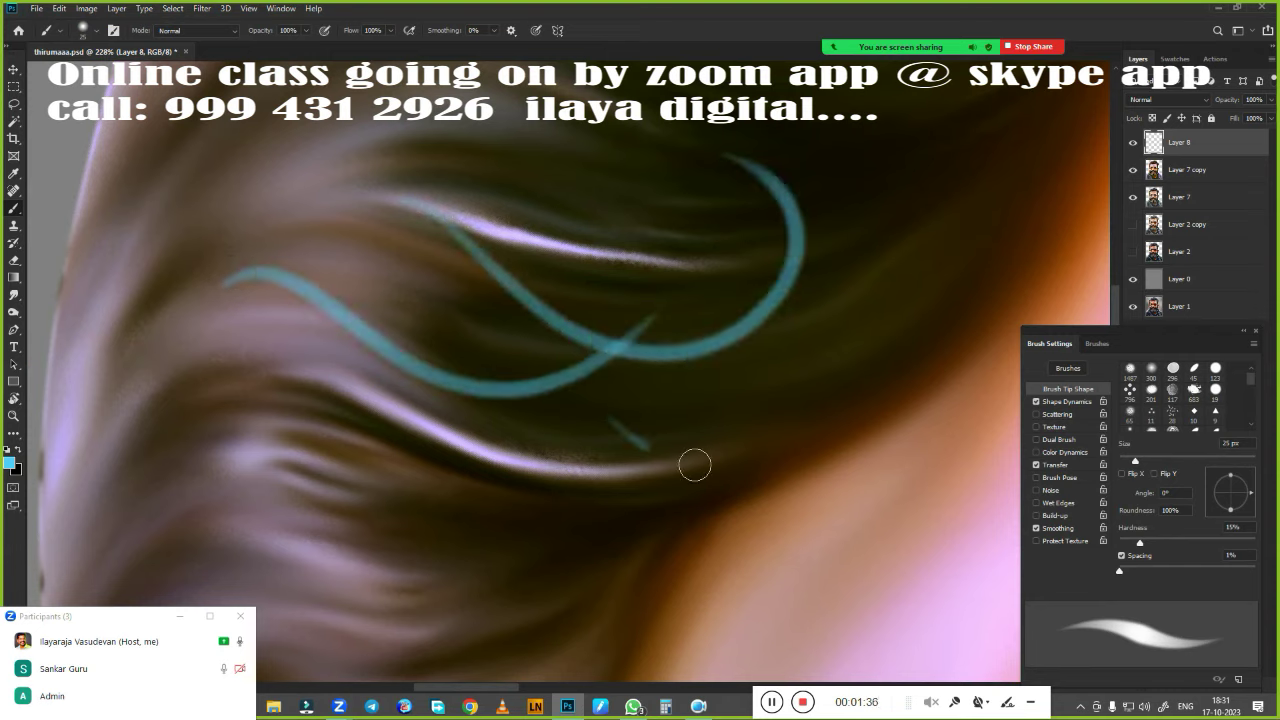
drag(610, 420, 800, 205)
drag(527, 309, 598, 393)
mouse_move(540, 195)
mouse_down()
mouse_move(640, 323)
mouse_move(730, 280)
mouse_up()
drag(580, 375, 730, 345)
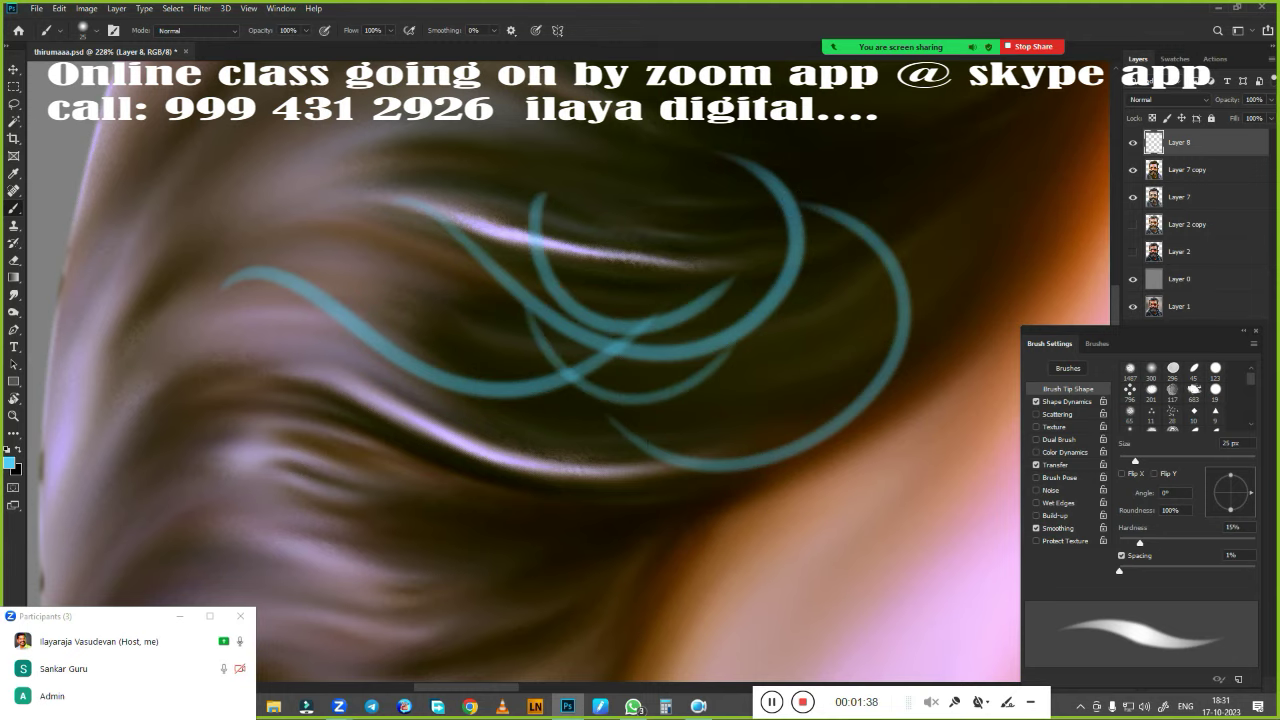
Set the Huion driver's Photoshop profile pen pressure sensitivity to the hard curve
click(600, 706)
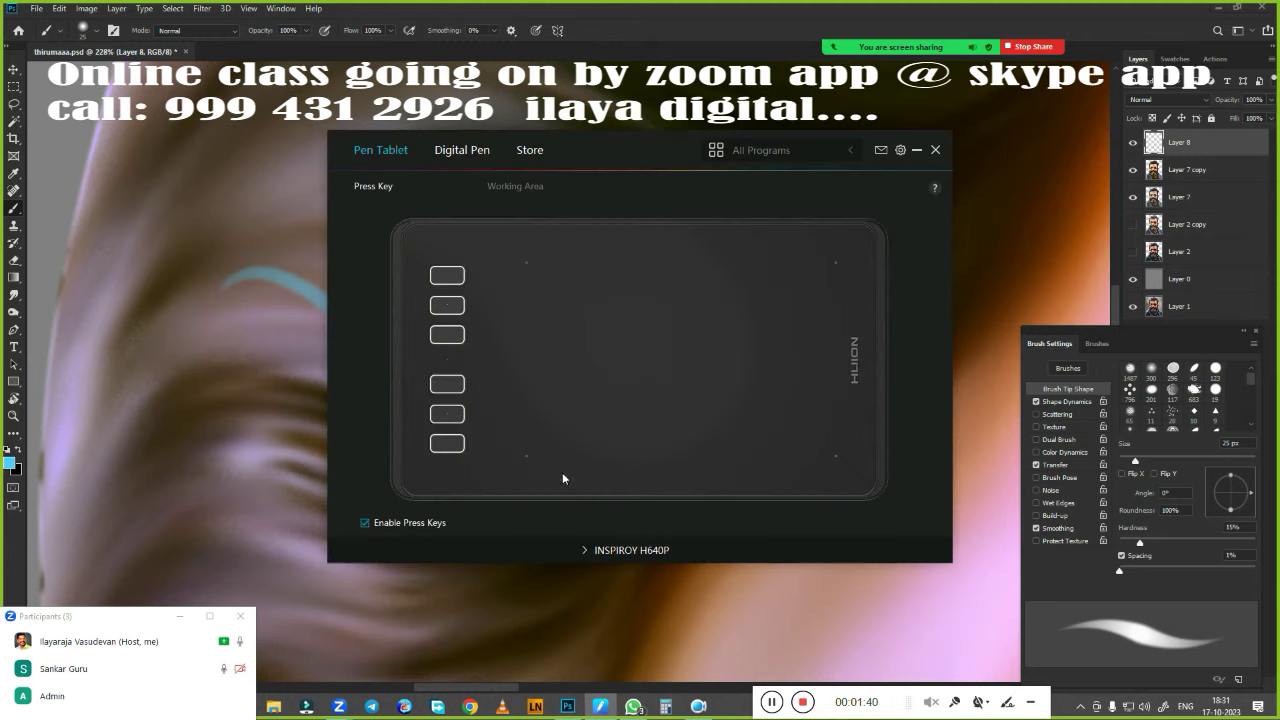
click(763, 151)
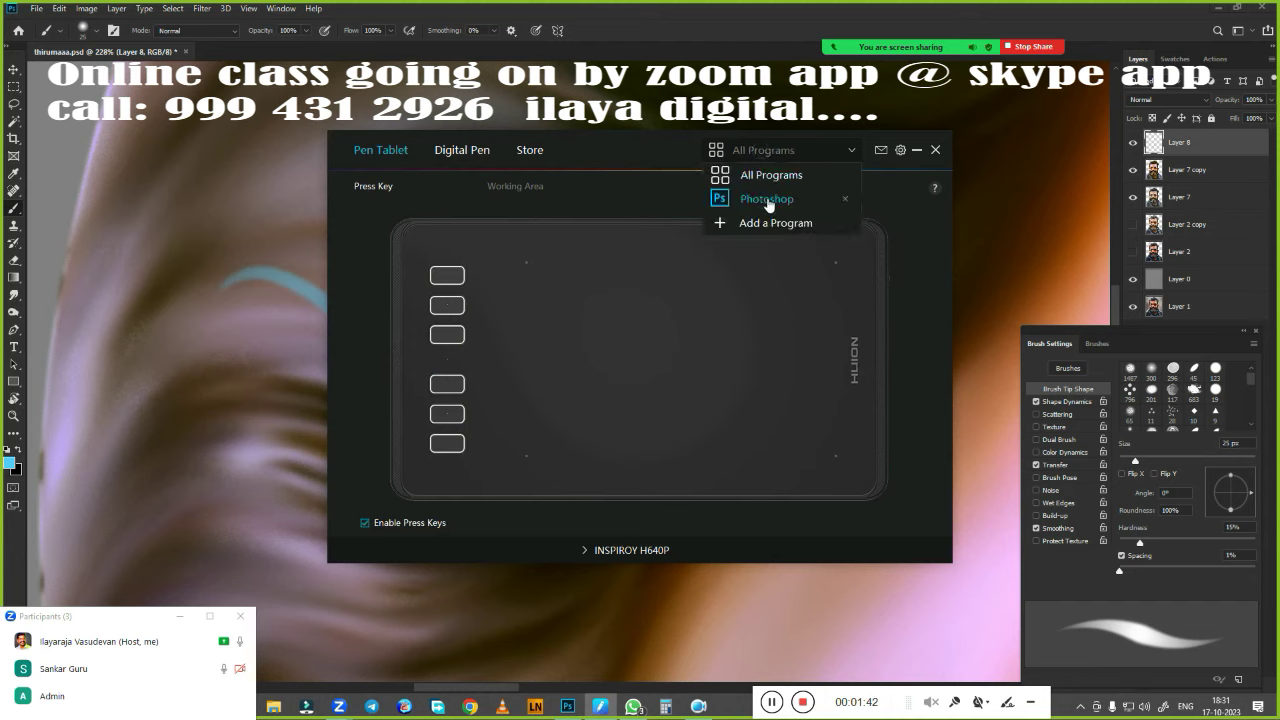
click(766, 204)
click(489, 160)
click(540, 187)
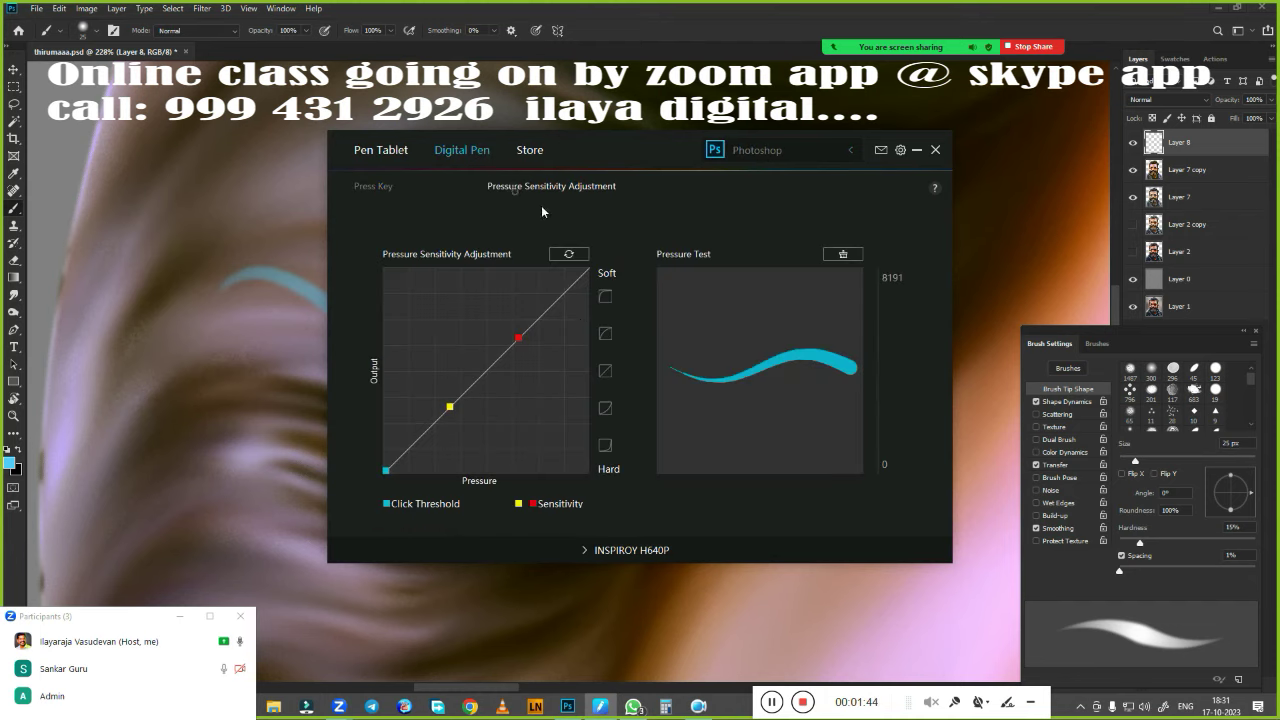
click(606, 447)
click(606, 408)
click(606, 447)
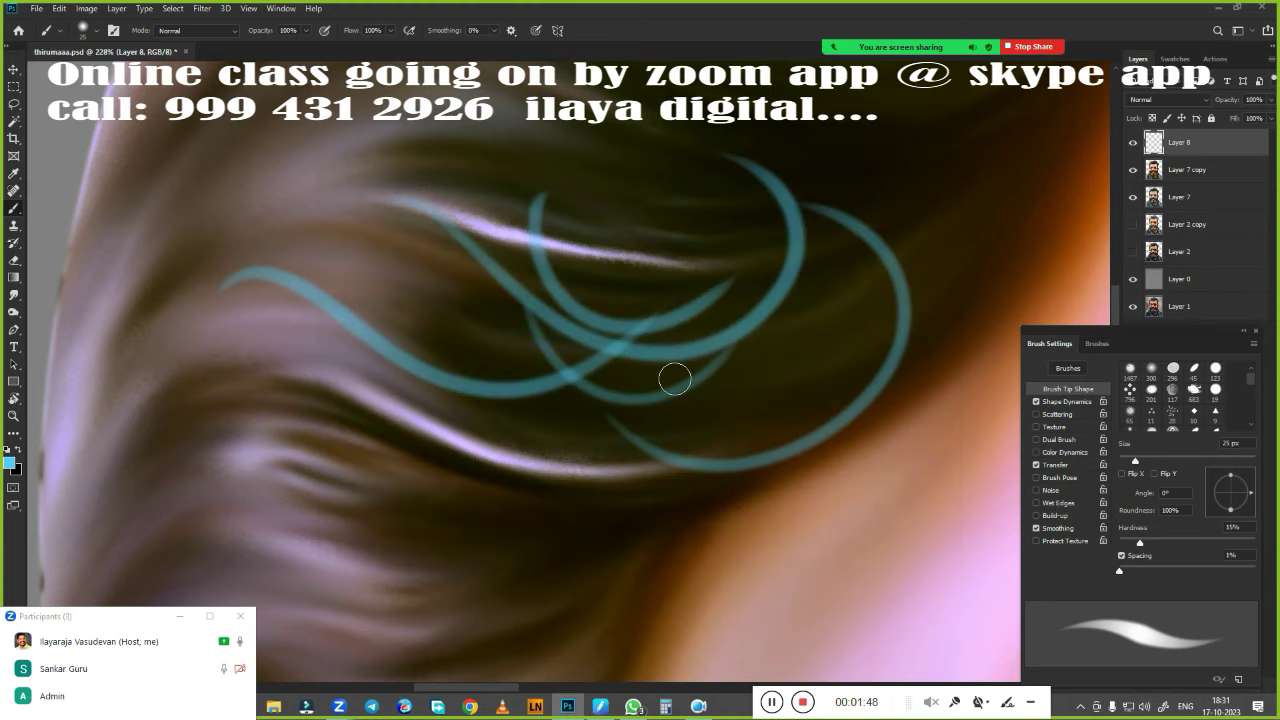
Paint test cyan arcs in the hair, undo them, and reframe the hair zoom
drag(757, 143, 535, 195)
drag(825, 212, 622, 422)
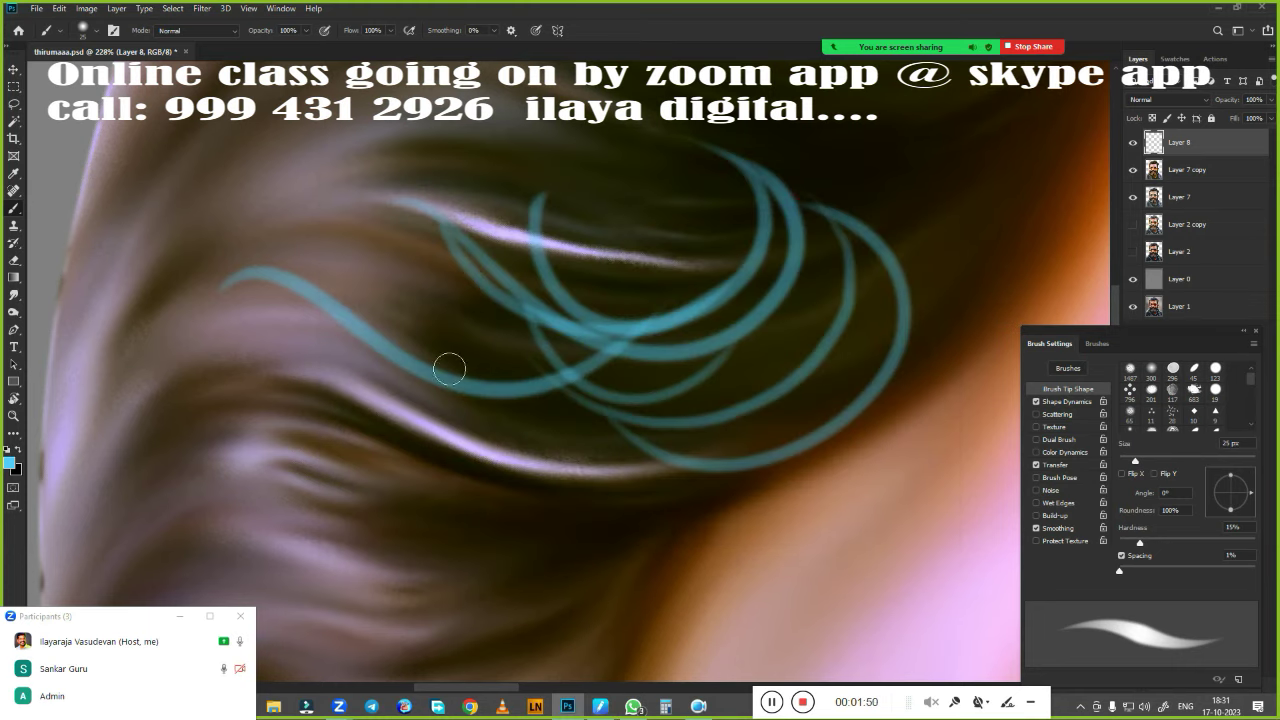
mouse_move(948, 355)
mouse_down()
mouse_move(571, 520)
mouse_move(830, 280)
mouse_up()
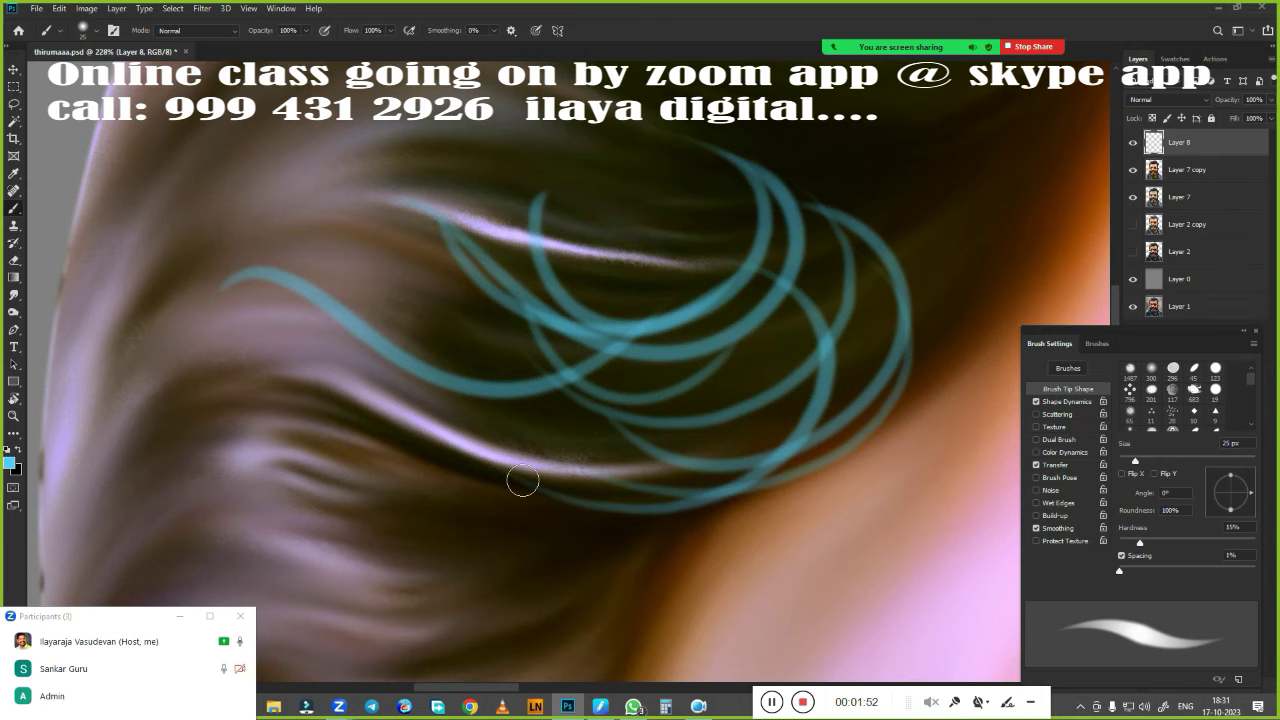
key(ctrl+z)
mouse_move(522, 481)
mouse_down()
mouse_move(531, 455)
mouse_move(614, 427)
mouse_up()
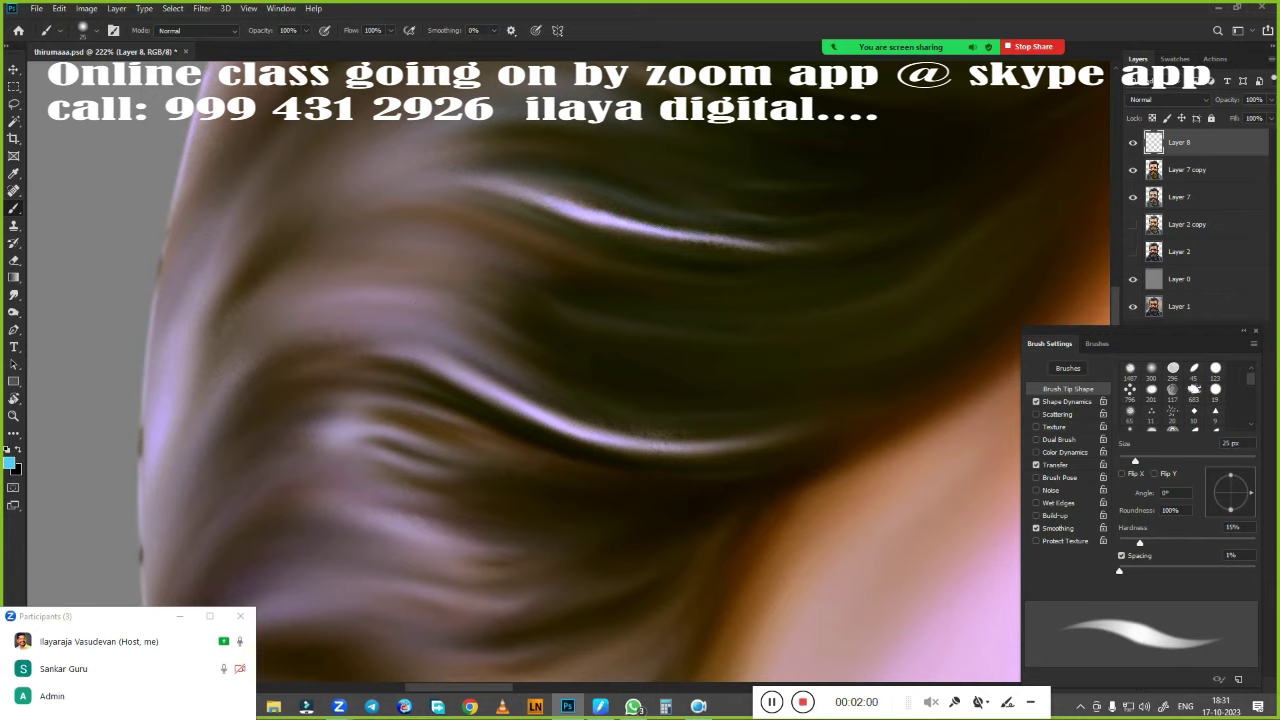
mouse_move(523, 353)
mouse_down()
mouse_move(629, 346)
mouse_move(440, 250)
mouse_move(305, 260)
mouse_up()
Enlarge the brush to 35 px and paint four teal strands over the upper hair
key(bracketright)
drag(385, 192, 660, 316)
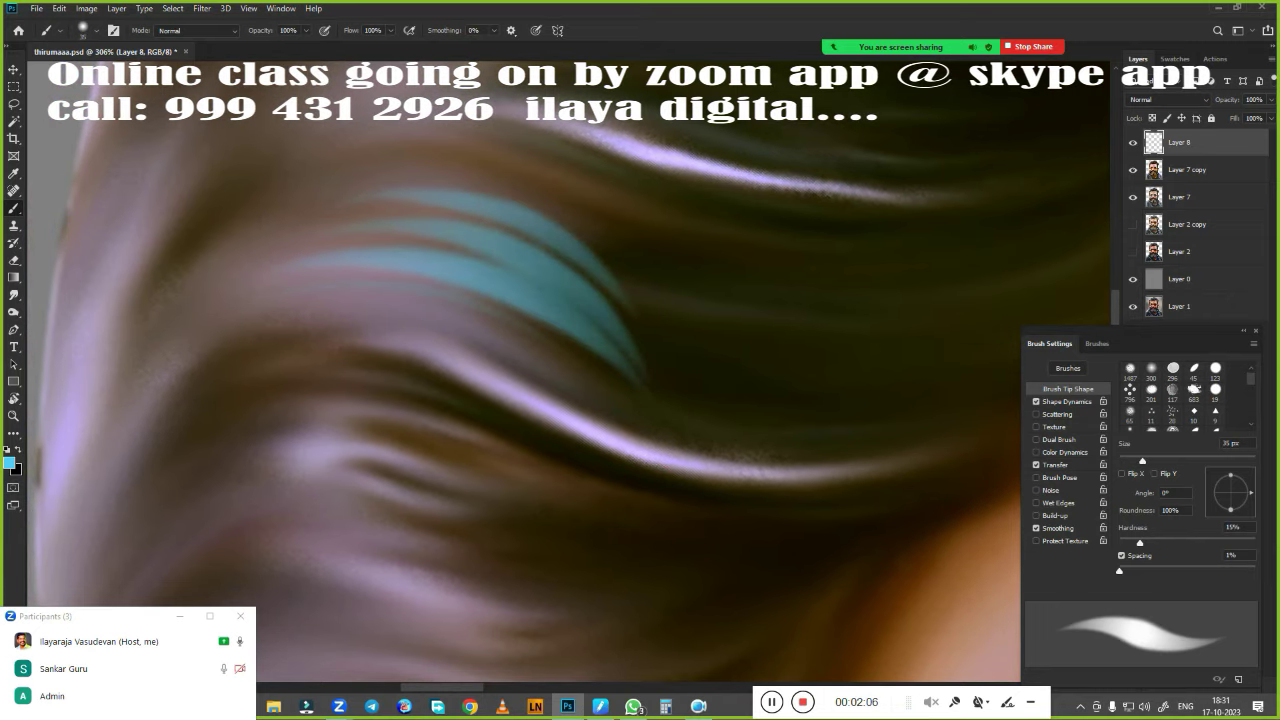
drag(480, 170, 705, 334)
drag(476, 136, 720, 272)
drag(325, 292, 485, 336)
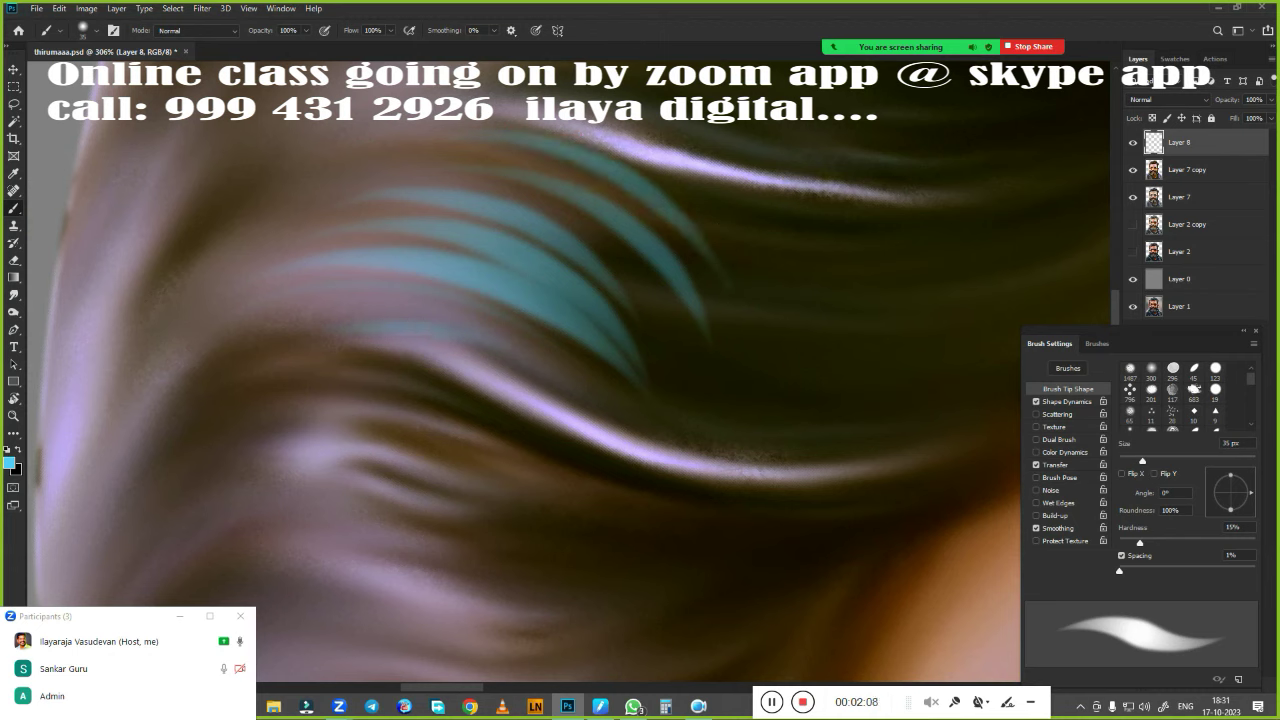
Switch to a softer strand brush and paint teal strands through the middle and upper hair
right_click(525, 243)
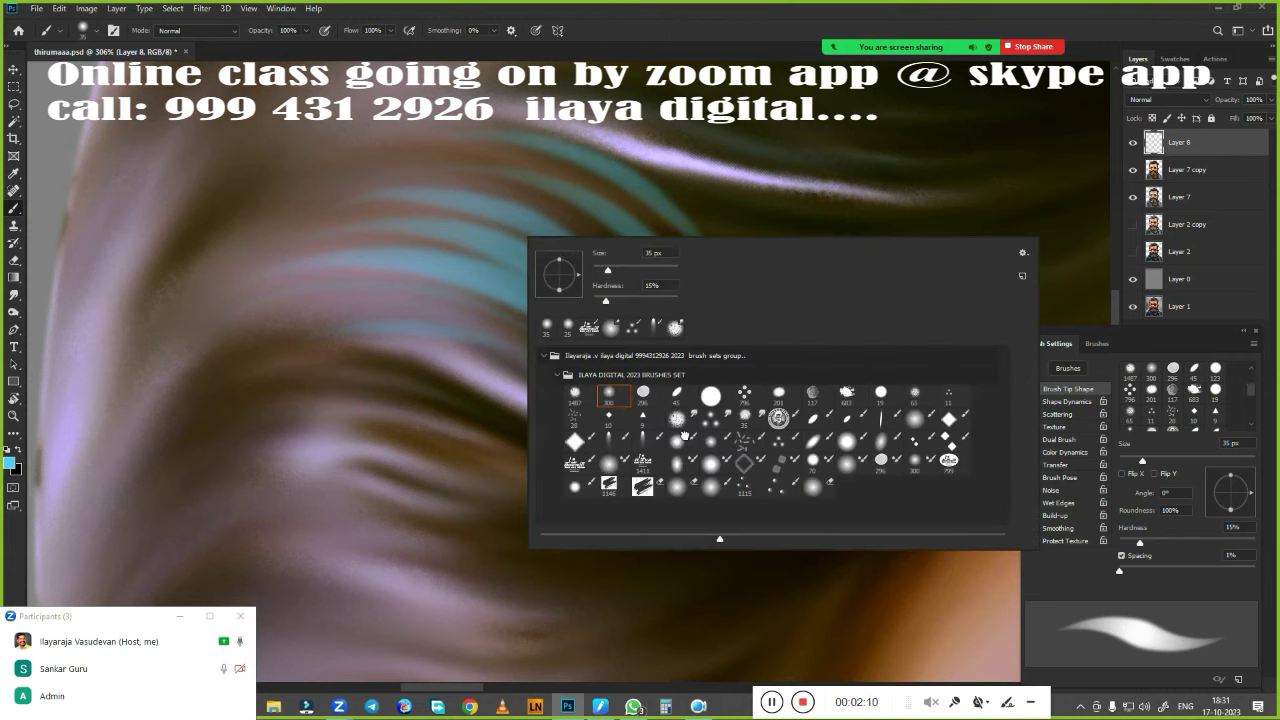
click(683, 436)
click(770, 31)
drag(400, 440, 840, 428)
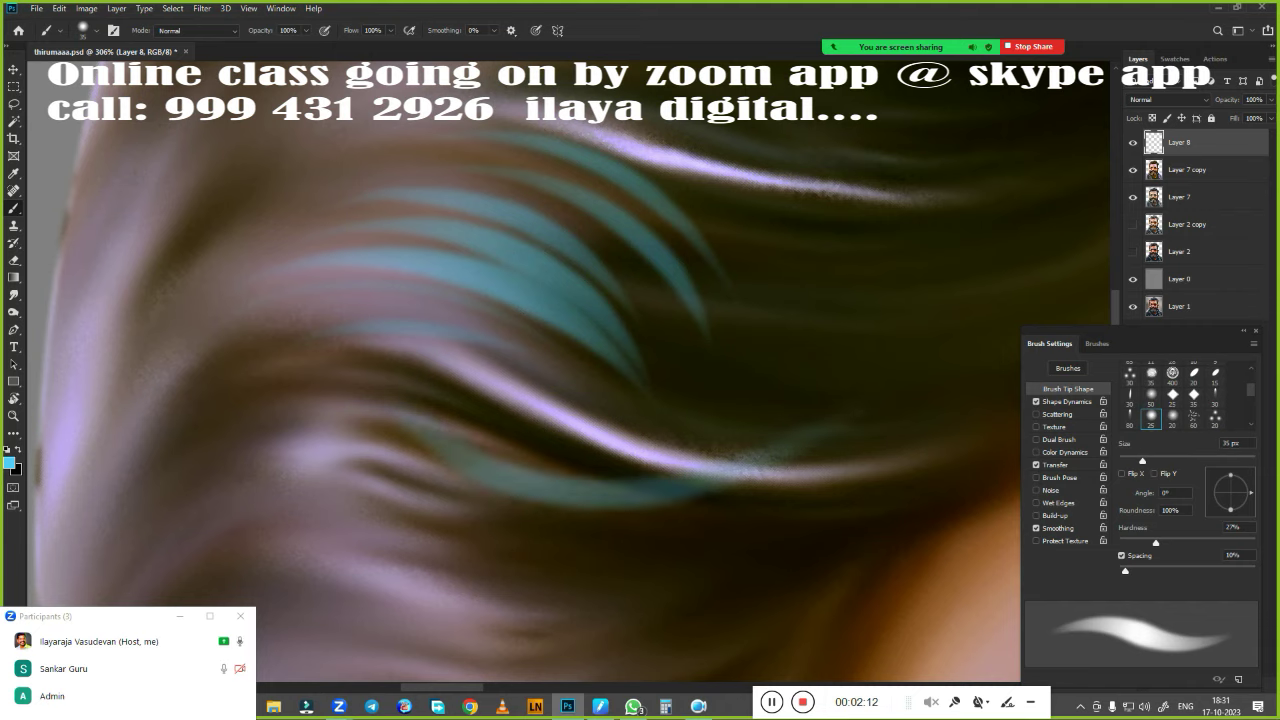
mouse_move(404, 320)
mouse_down()
mouse_move(700, 420)
mouse_move(866, 305)
mouse_up()
drag(504, 365, 866, 255)
drag(526, 238, 670, 305)
drag(890, 185, 663, 337)
Reduce the brush to 30 px and paint teal arcs across the darker hair
key(bracketleft)
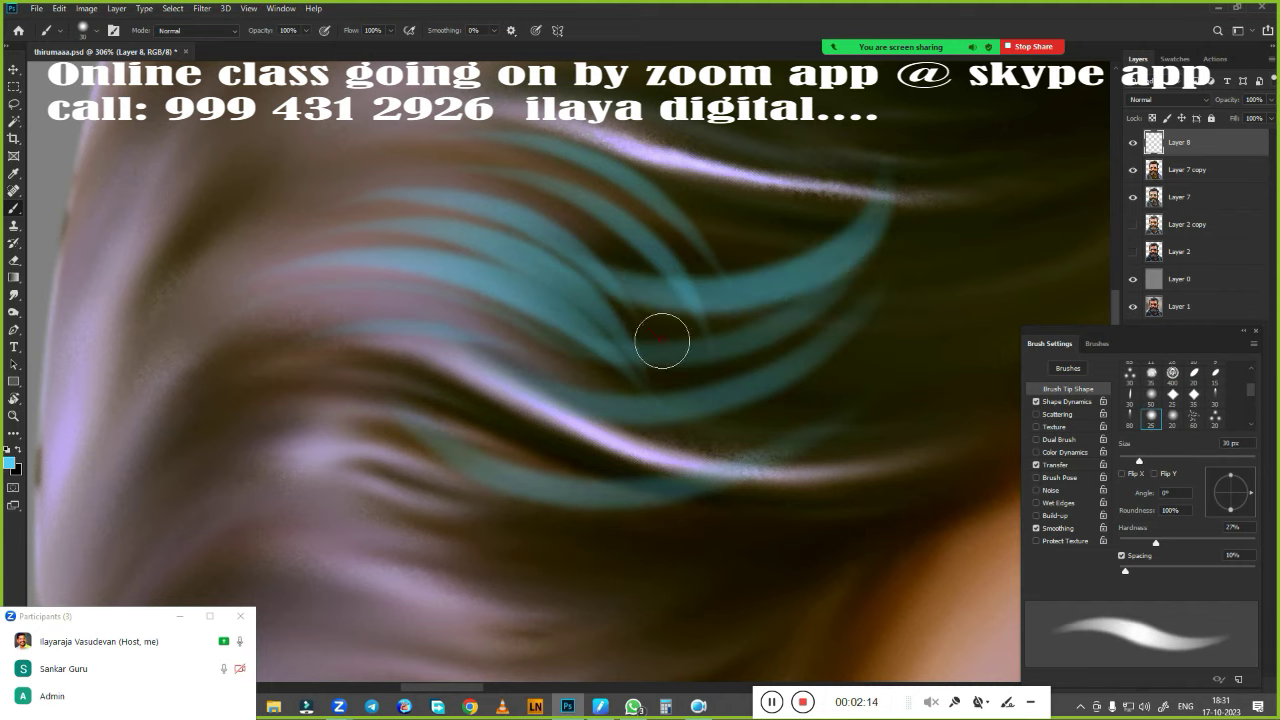
drag(975, 200, 740, 390)
drag(790, 441, 314, 563)
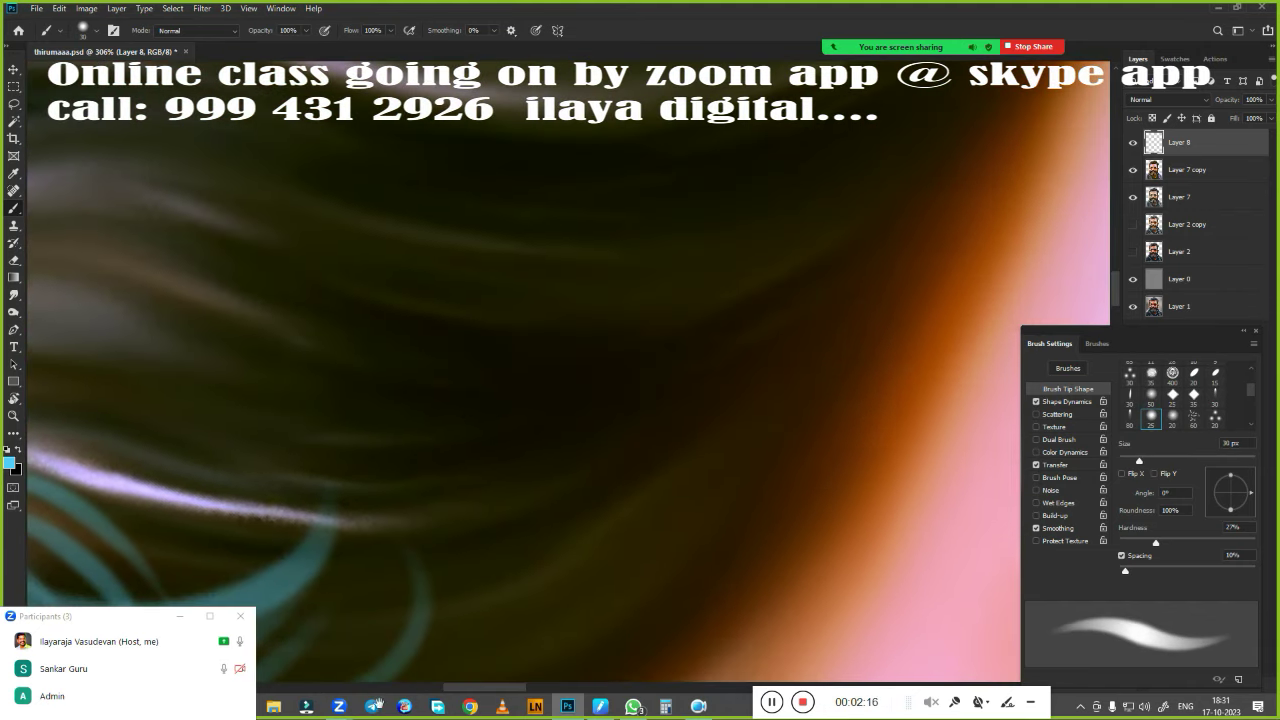
drag(420, 360, 437, 577)
drag(232, 390, 560, 450)
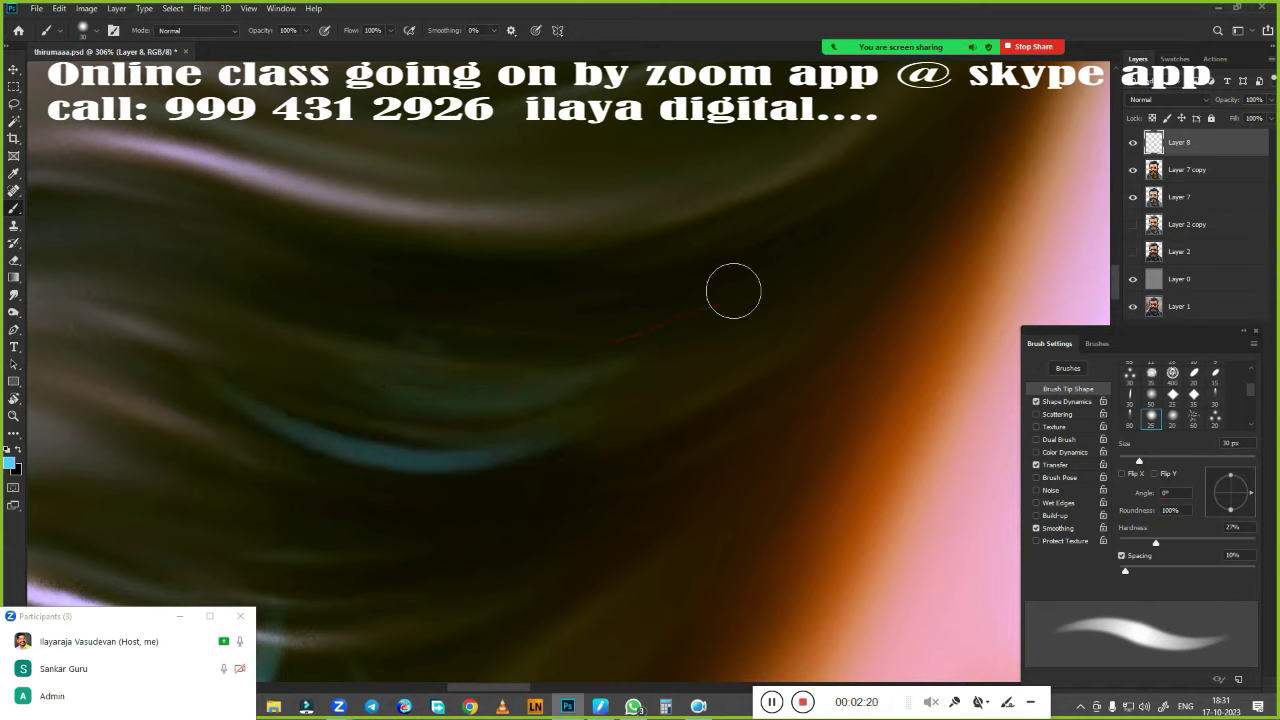
drag(729, 277, 370, 440)
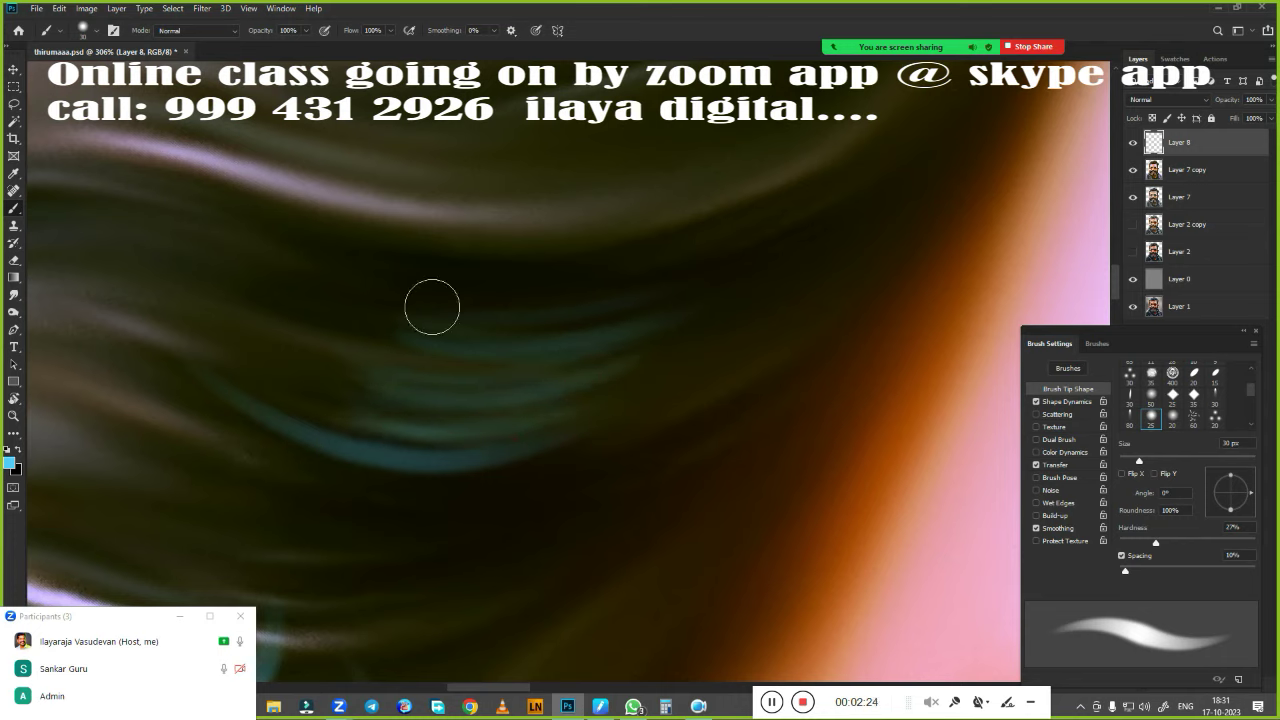
Switch to the scattered-dots multi-strand brush and paint curved light-teal strands across the hair
right_click(606, 322)
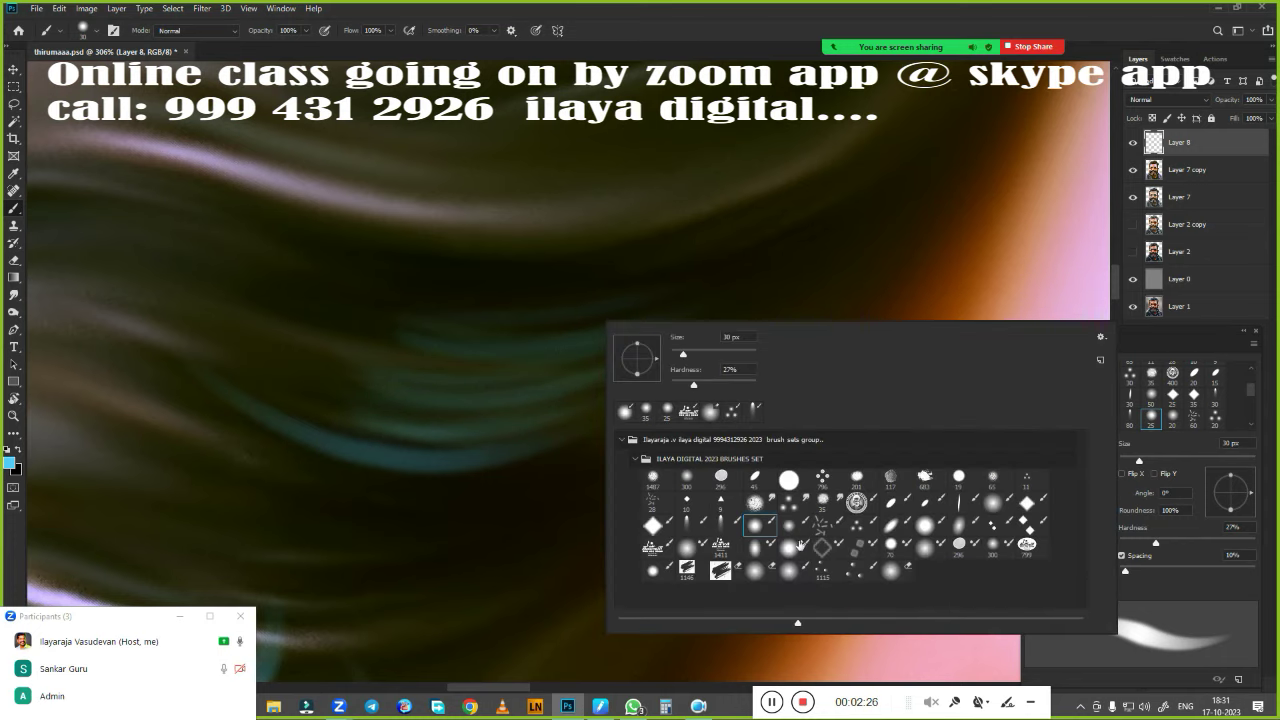
click(857, 524)
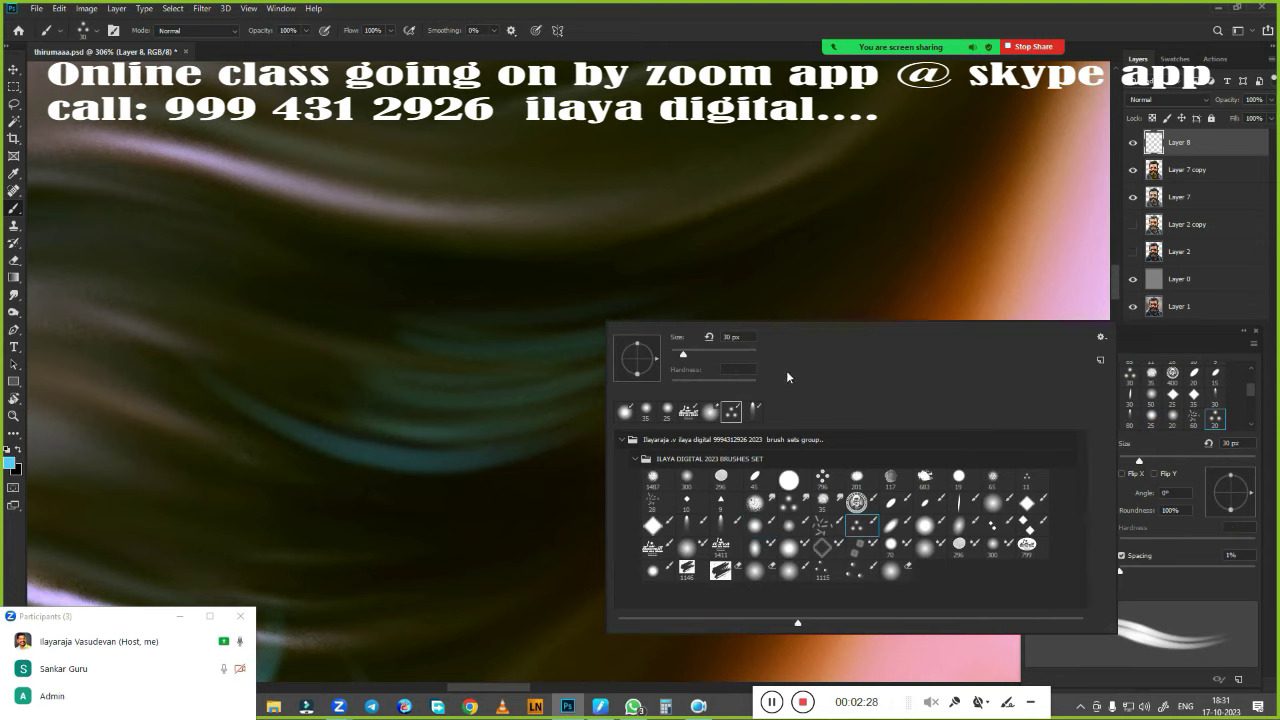
click(730, 55)
scroll(580, 634, up, 5)
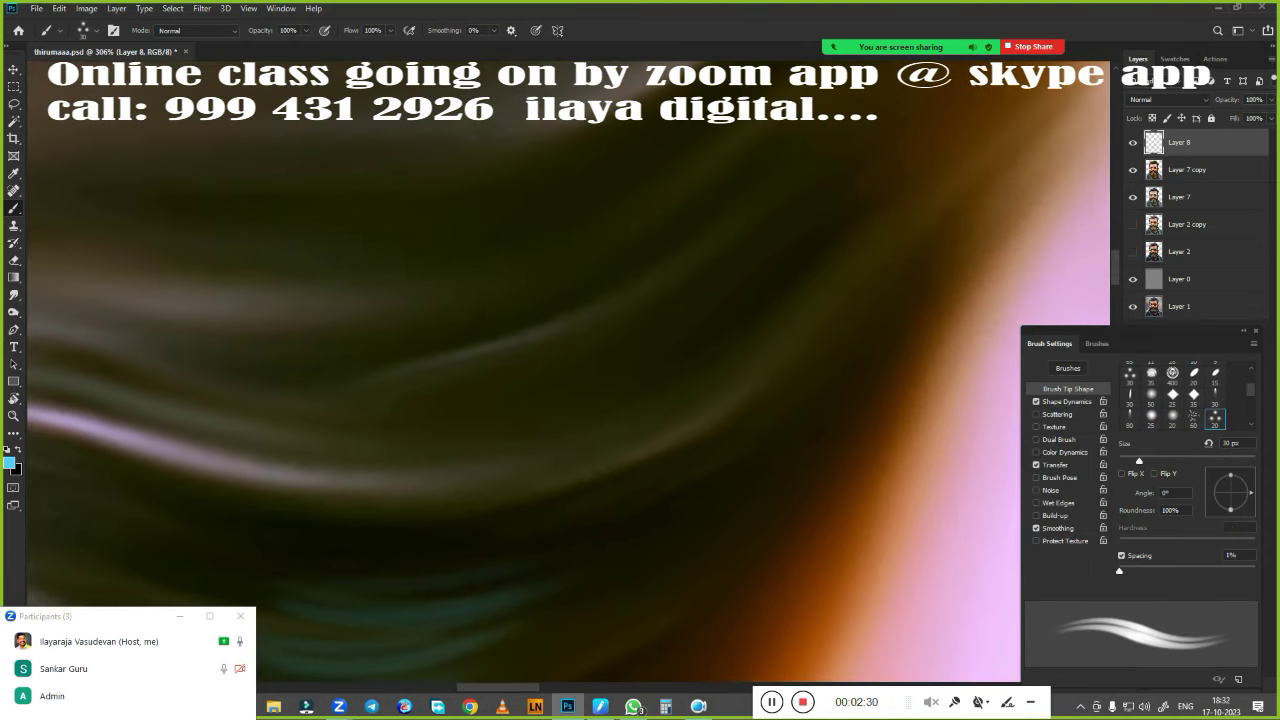
drag(404, 440, 762, 332)
drag(382, 378, 680, 314)
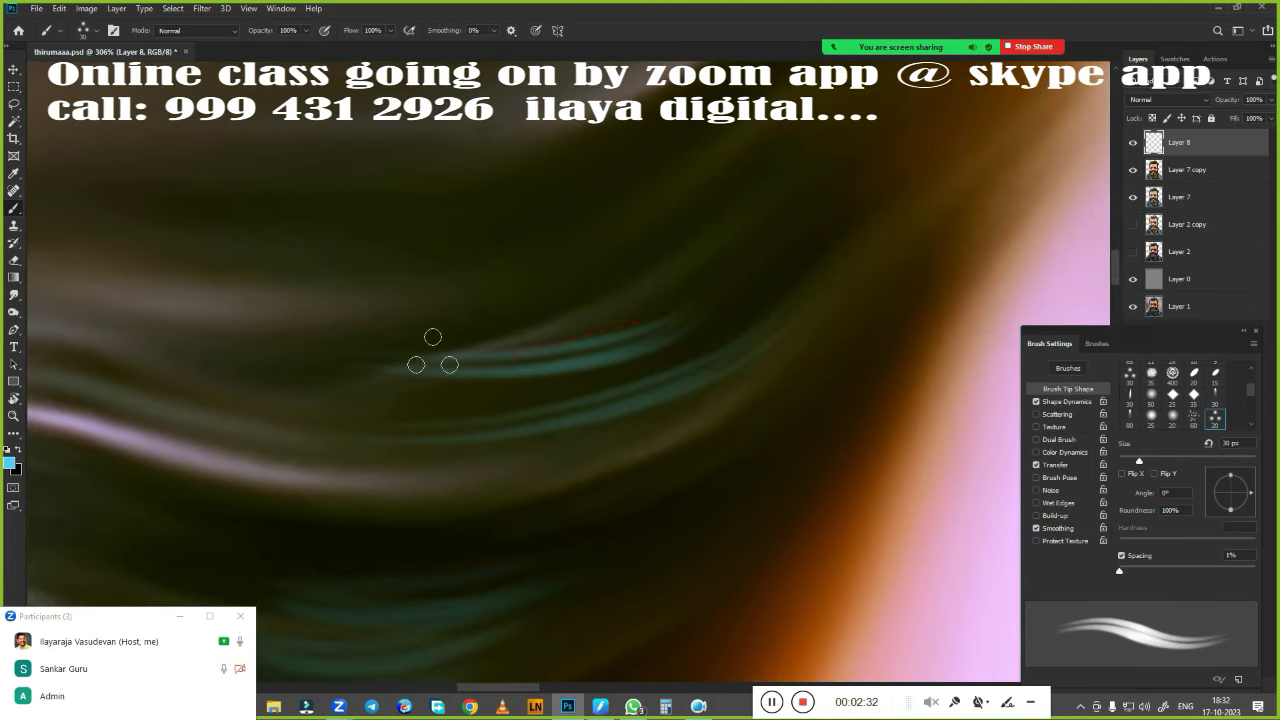
mouse_move(596, 285)
mouse_down()
mouse_move(277, 228)
mouse_move(600, 238)
mouse_up()
drag(345, 215, 620, 200)
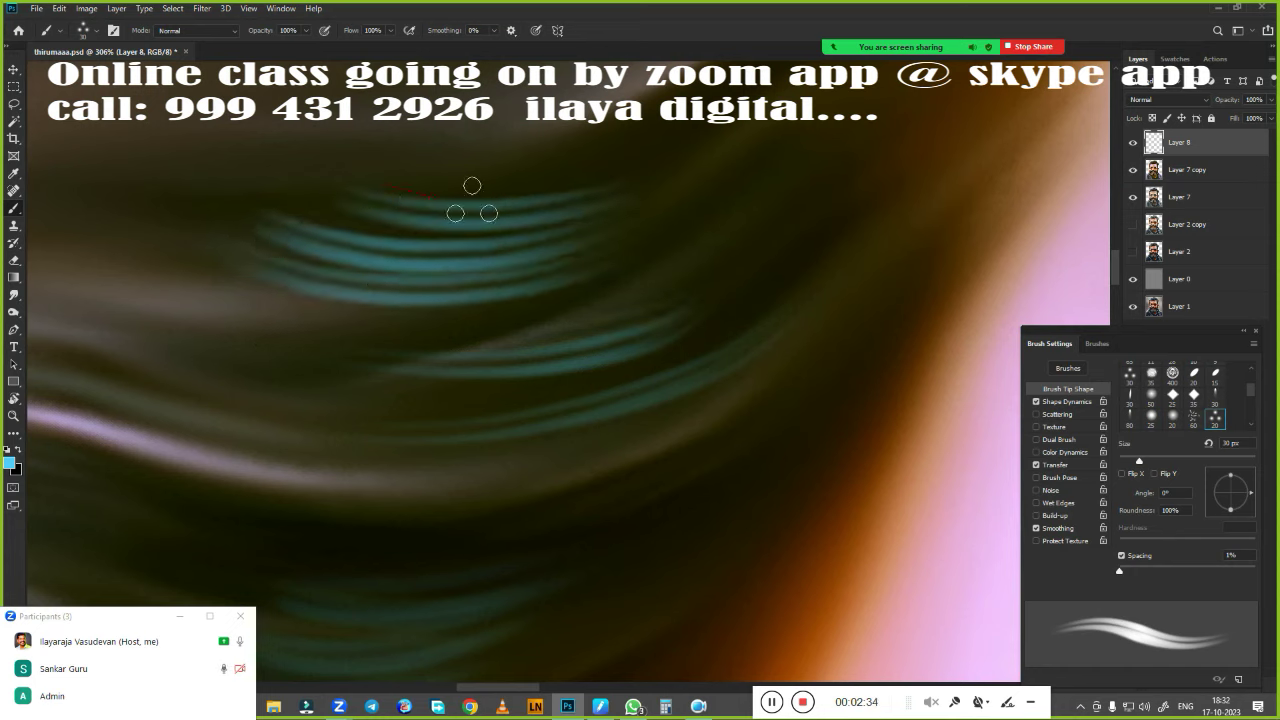
Pick an angled multi-strand brush and paint a double teal strand with strands filling between arcs
right_click(623, 282)
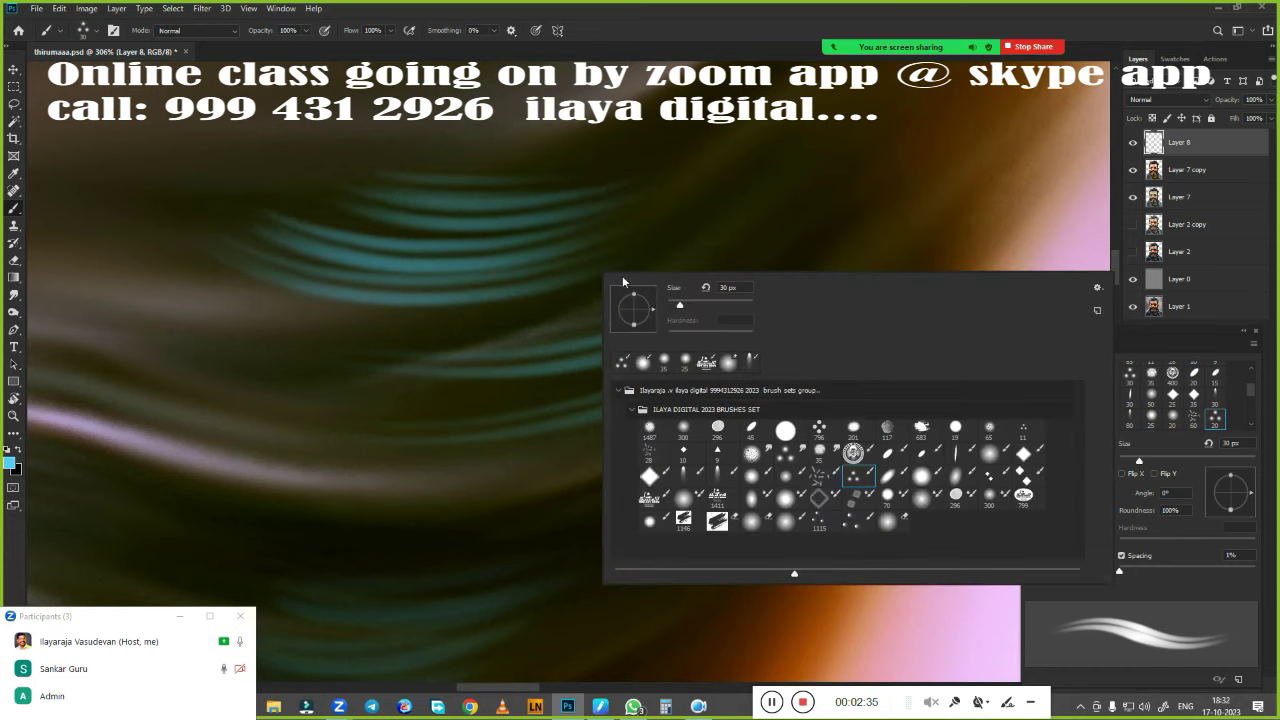
click(858, 497)
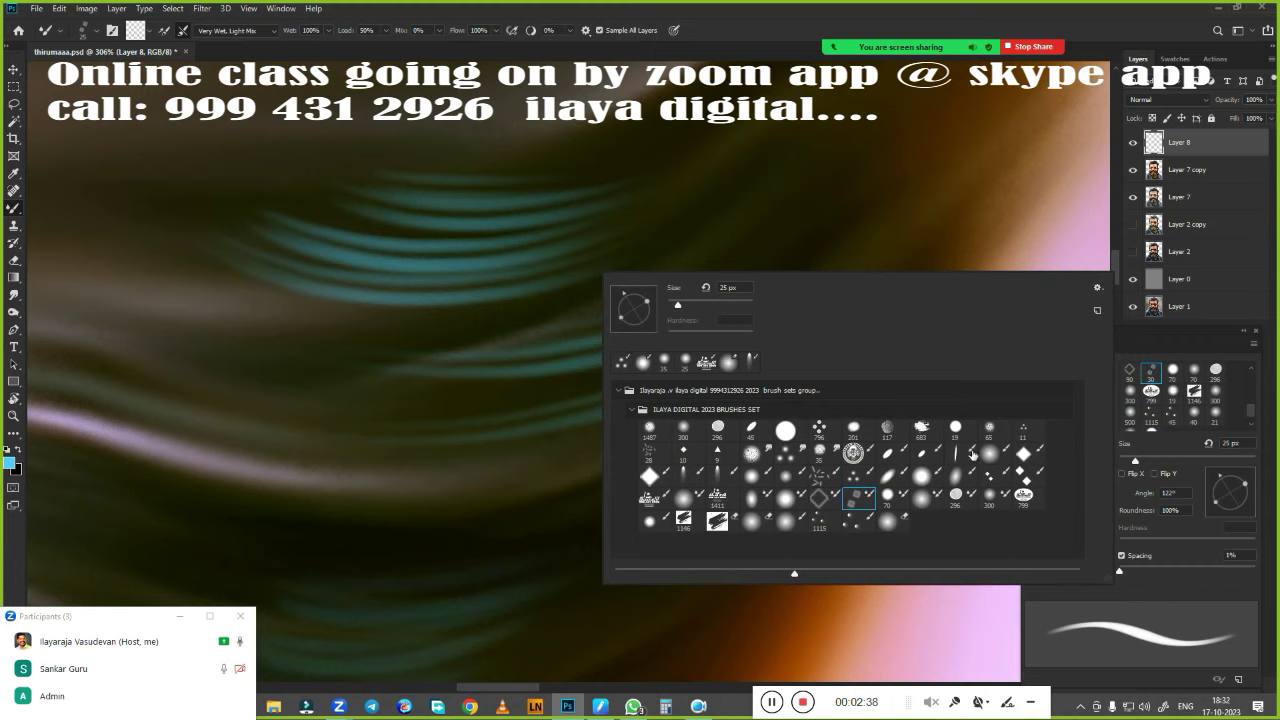
click(989, 476)
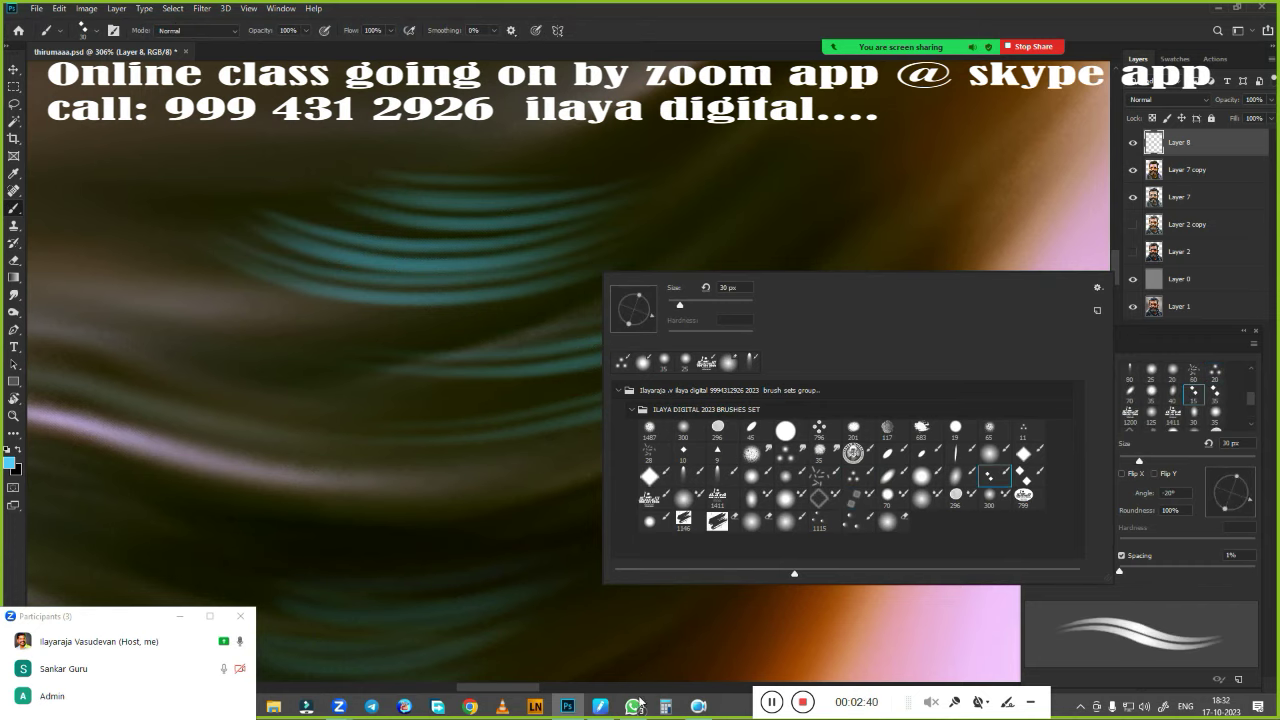
key(Return)
drag(857, 194, 634, 586)
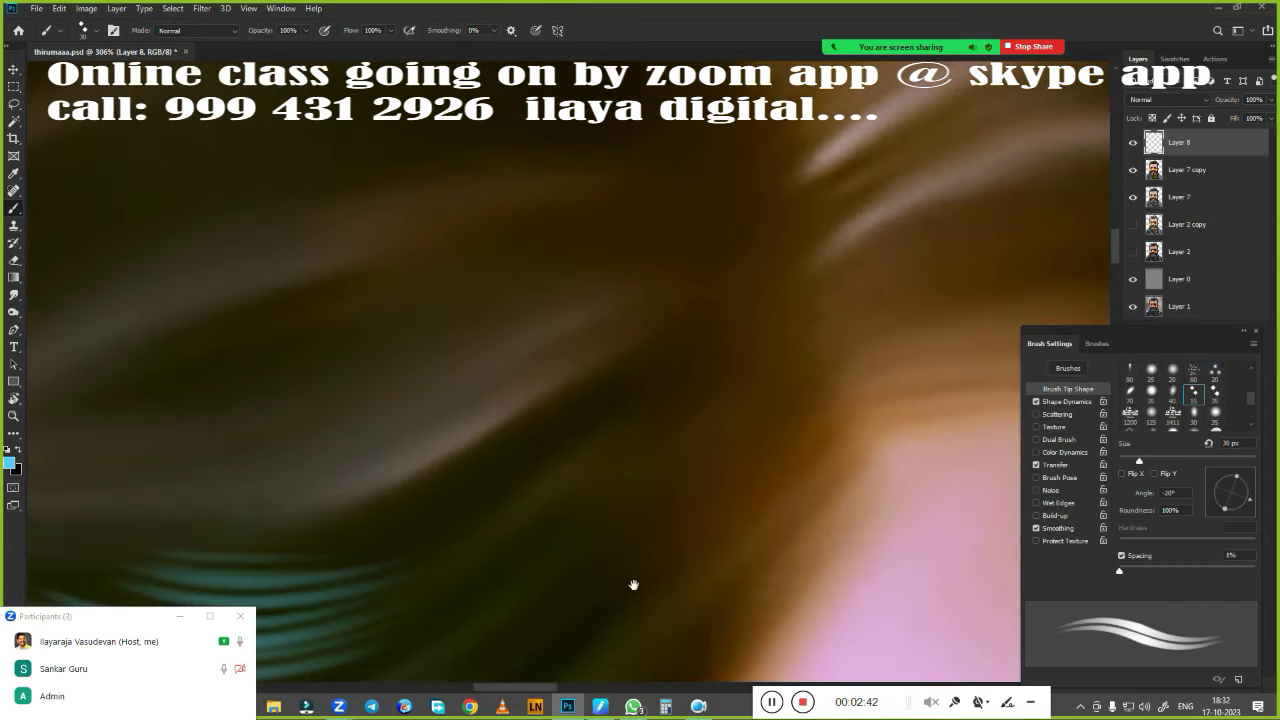
mouse_move(700, 298)
mouse_down()
mouse_move(292, 428)
mouse_move(706, 518)
mouse_up()
drag(451, 443, 690, 485)
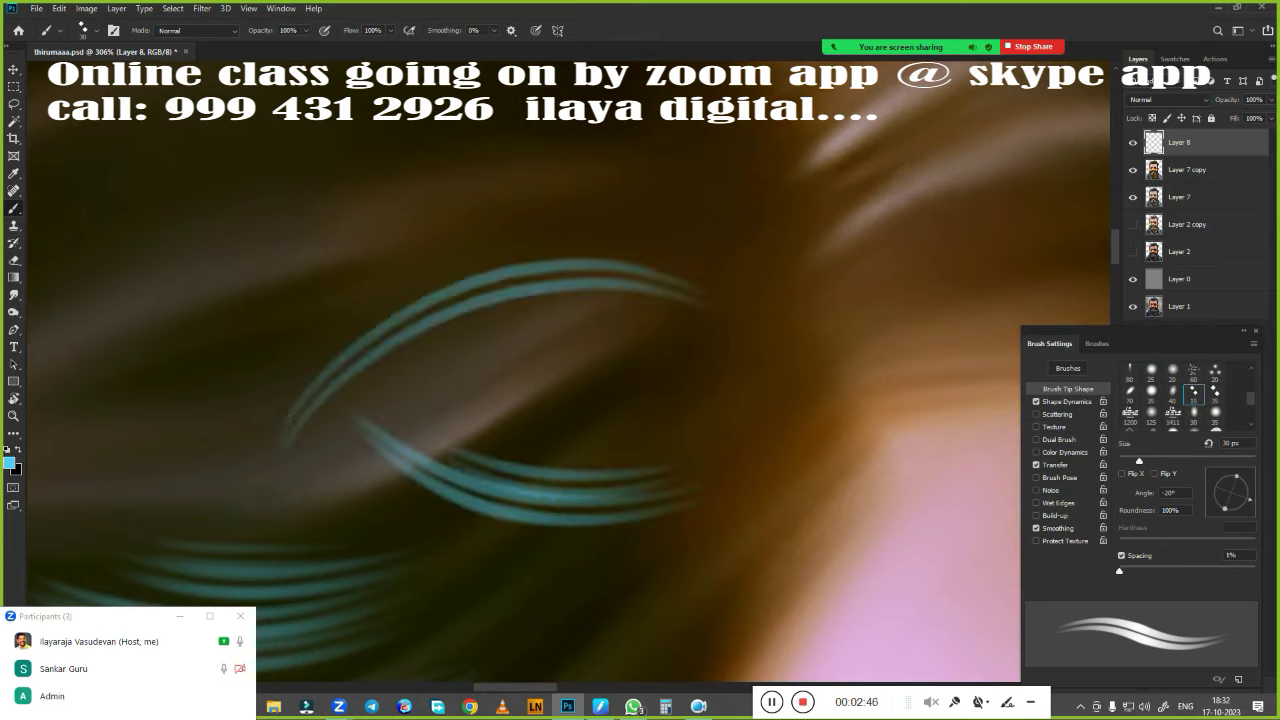
drag(510, 428, 705, 445)
drag(548, 414, 690, 438)
drag(570, 392, 695, 418)
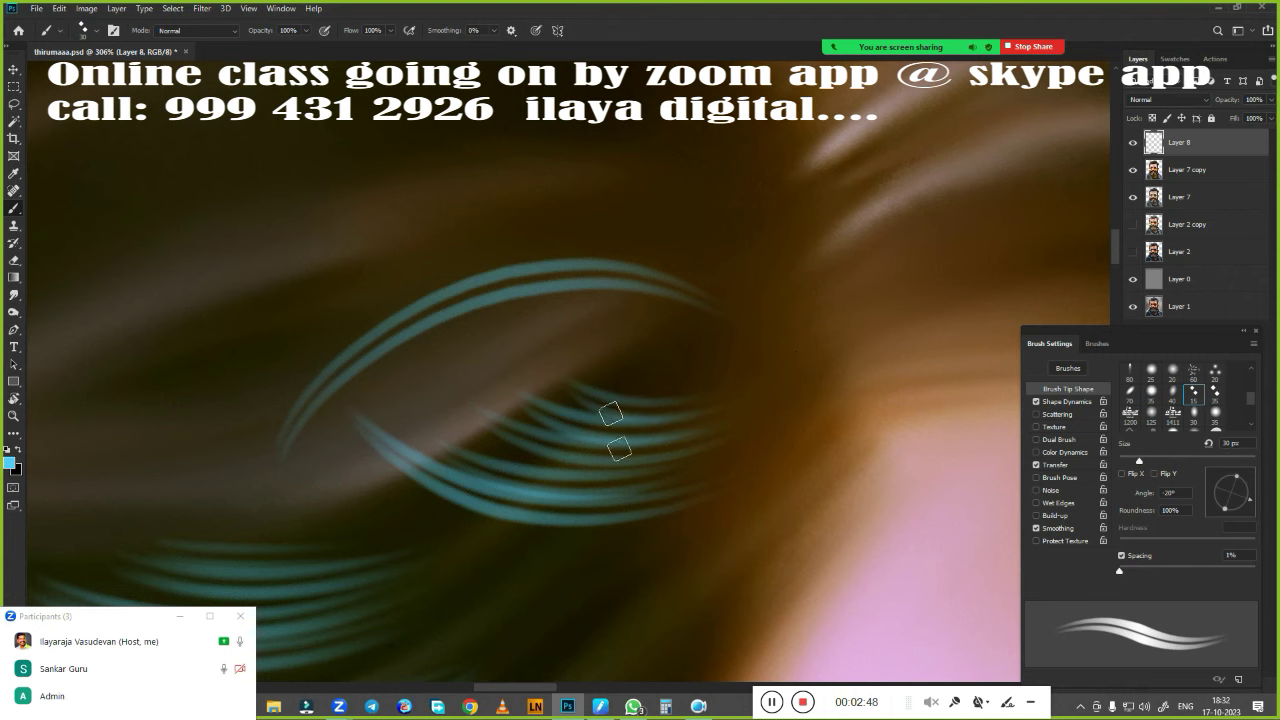
Check the whole portrait, undo the recent teal strokes, and zoom back onto the hair top
key(ctrl+0)
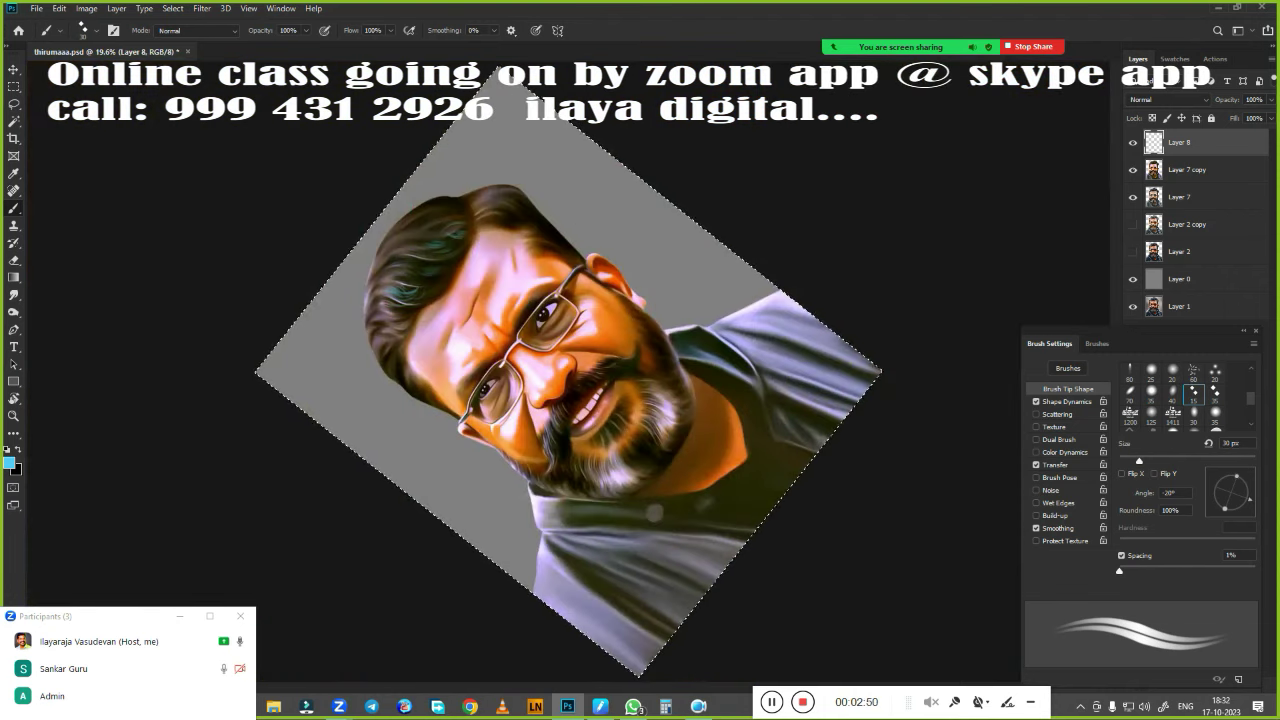
key(Escape)
mouse_move(600, 425)
mouse_down()
mouse_move(697, 471)
mouse_move(613, 363)
mouse_move(600, 371)
mouse_move(600, 528)
mouse_move(640, 374)
mouse_move(570, 324)
mouse_move(726, 286)
mouse_move(562, 426)
mouse_up()
key(ctrl+z)
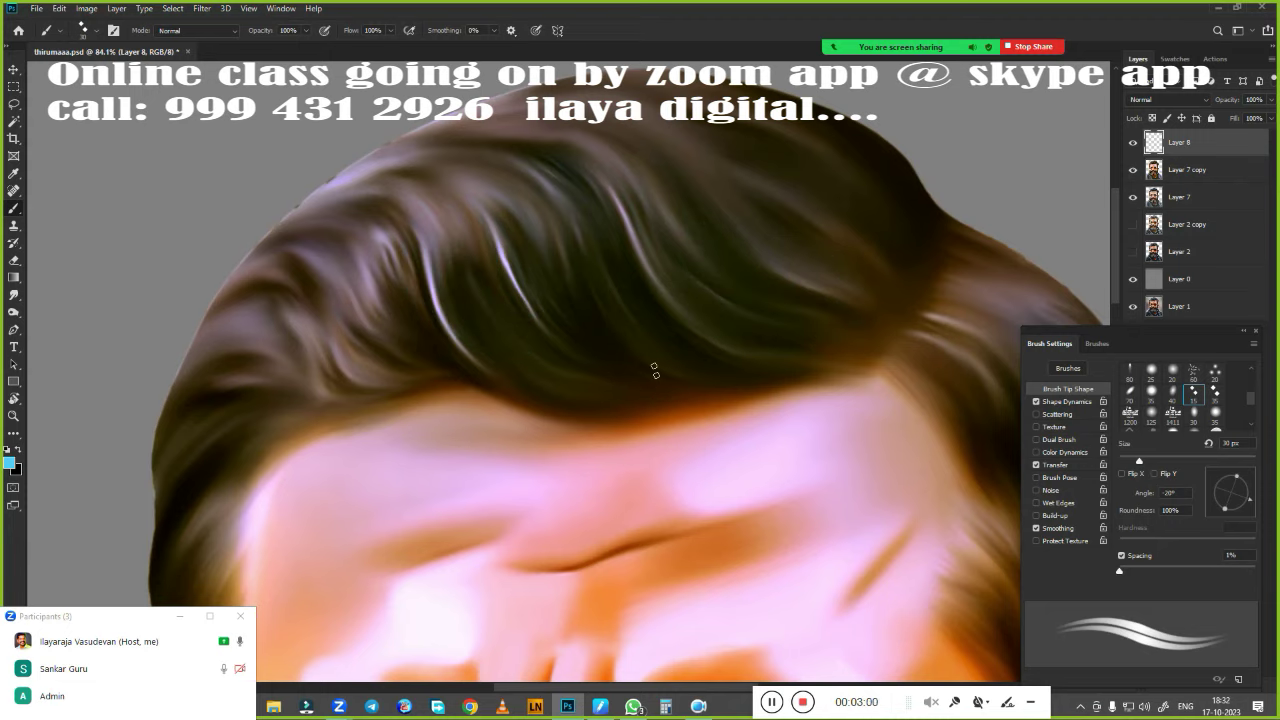
drag(562, 308, 610, 308)
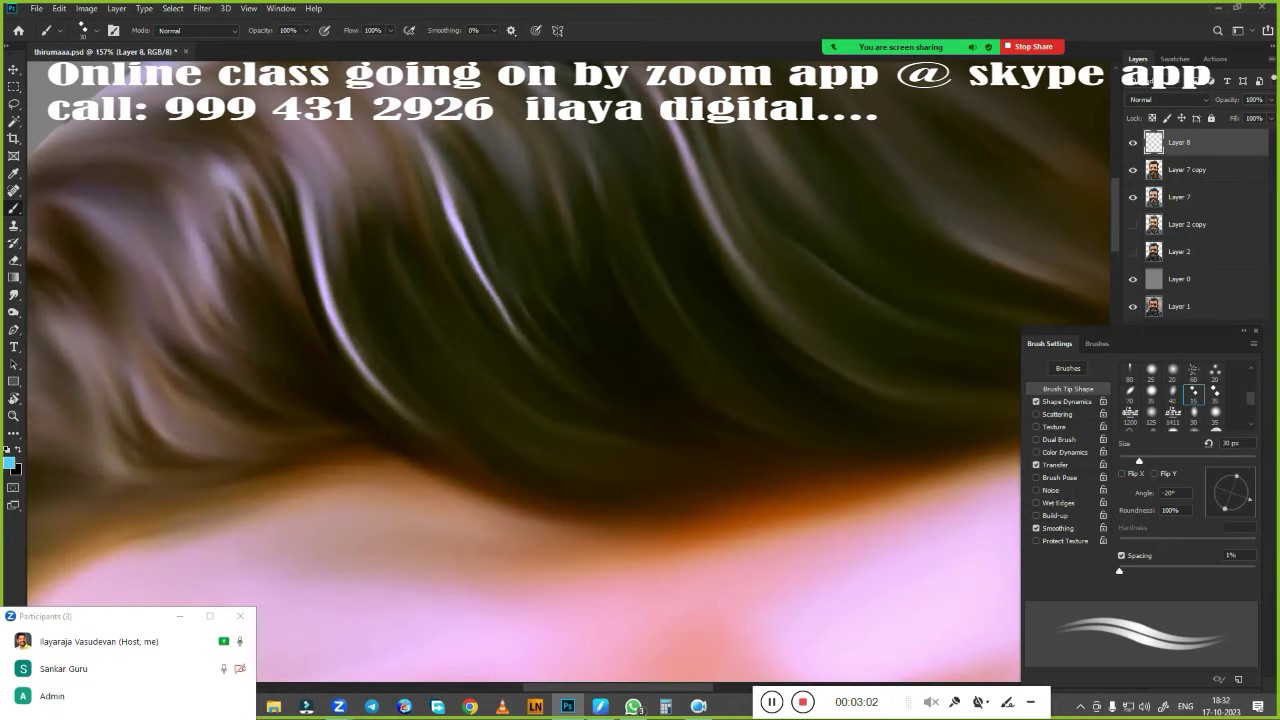
Enlarge the brush to 45 px and paint teal strands down the hair wave
key(bracketright)
key(bracketright)
key(bracketright)
drag(667, 423, 750, 434)
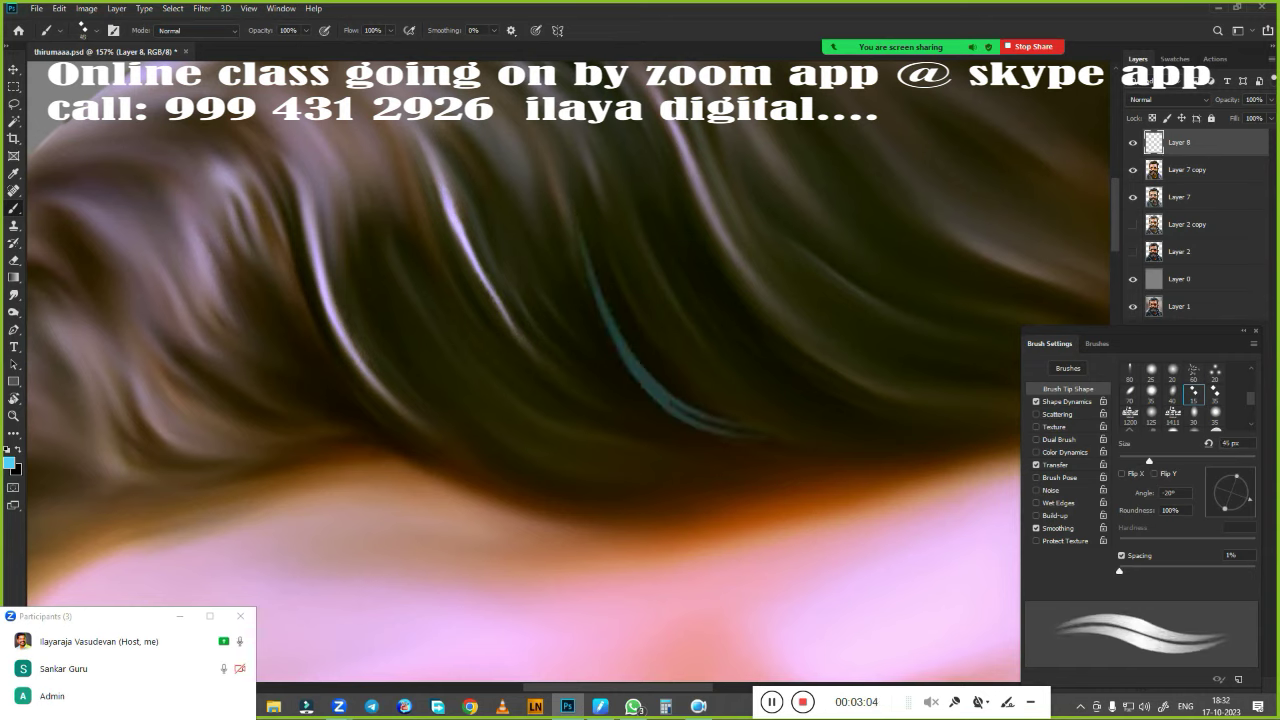
drag(592, 160, 743, 329)
drag(608, 177, 712, 348)
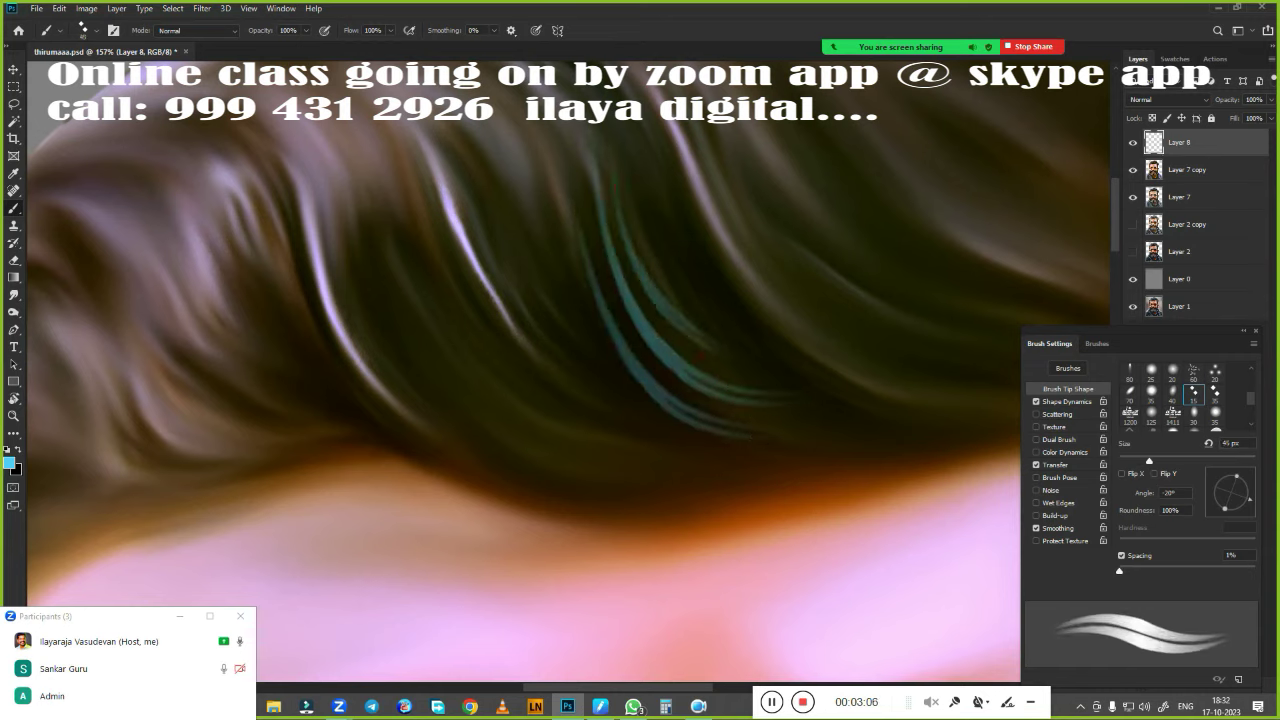
drag(573, 290, 780, 470)
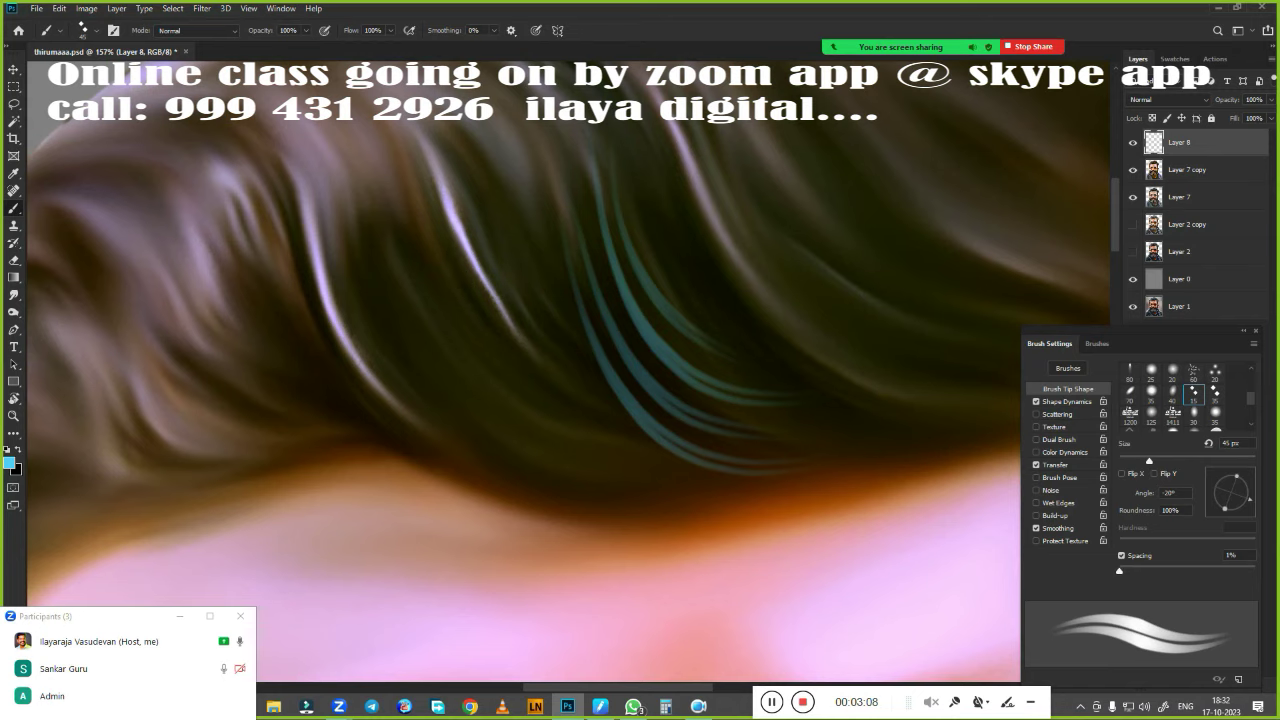
drag(428, 339, 575, 455)
Enlarge the brush to 50 px and paint more teal strands along the left wave
key(bracketright)
drag(420, 200, 555, 425)
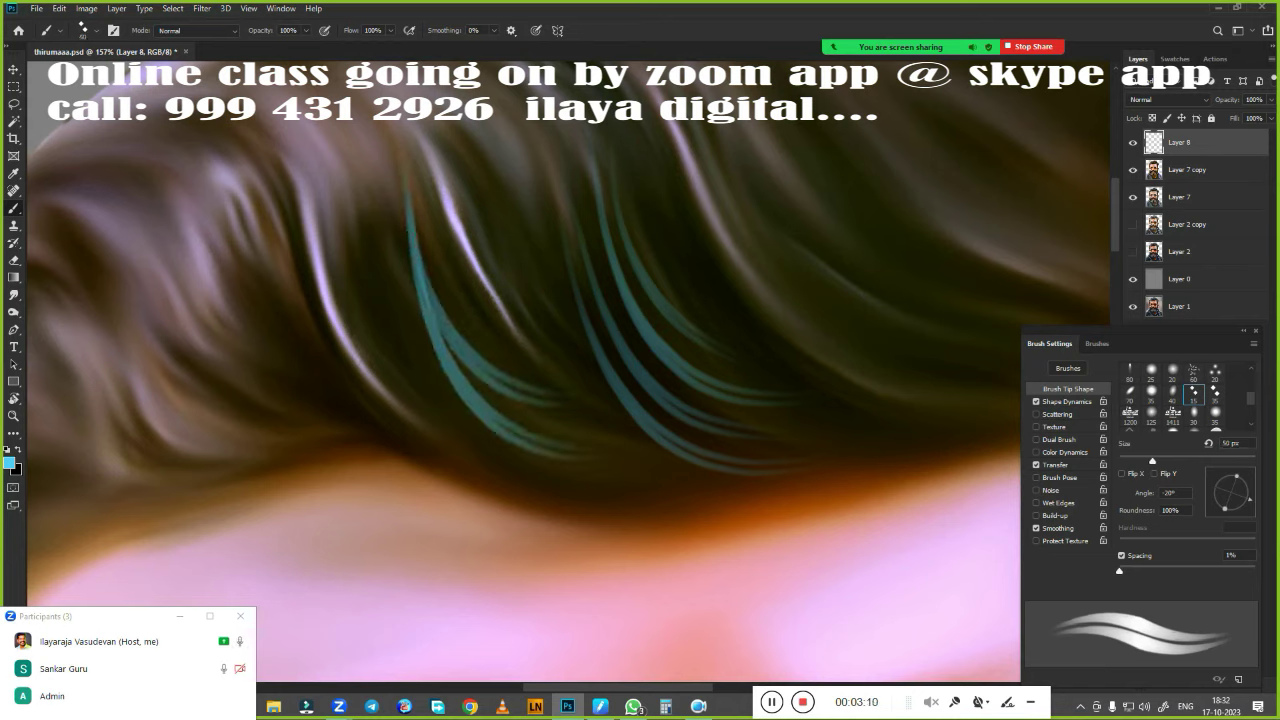
drag(420, 202, 520, 368)
drag(422, 200, 530, 345)
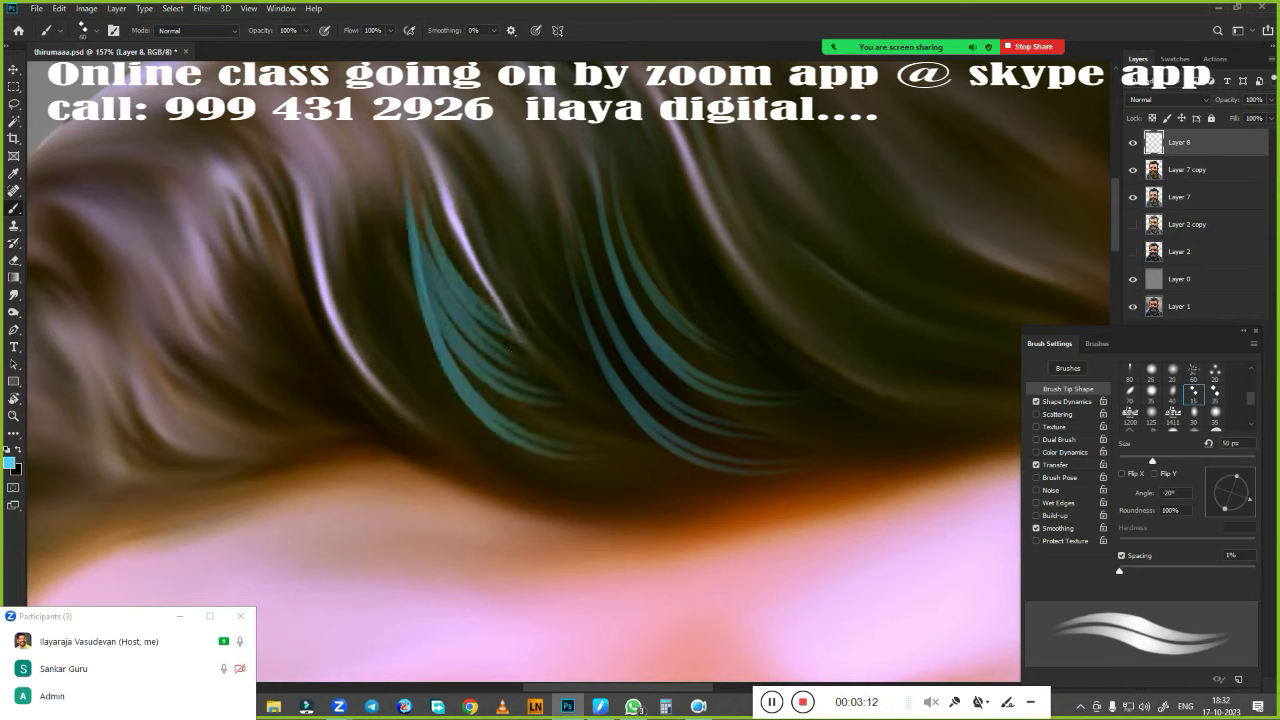
drag(433, 312, 550, 435)
Paint several teal strands down the left hair wave
drag(527, 520, 717, 540)
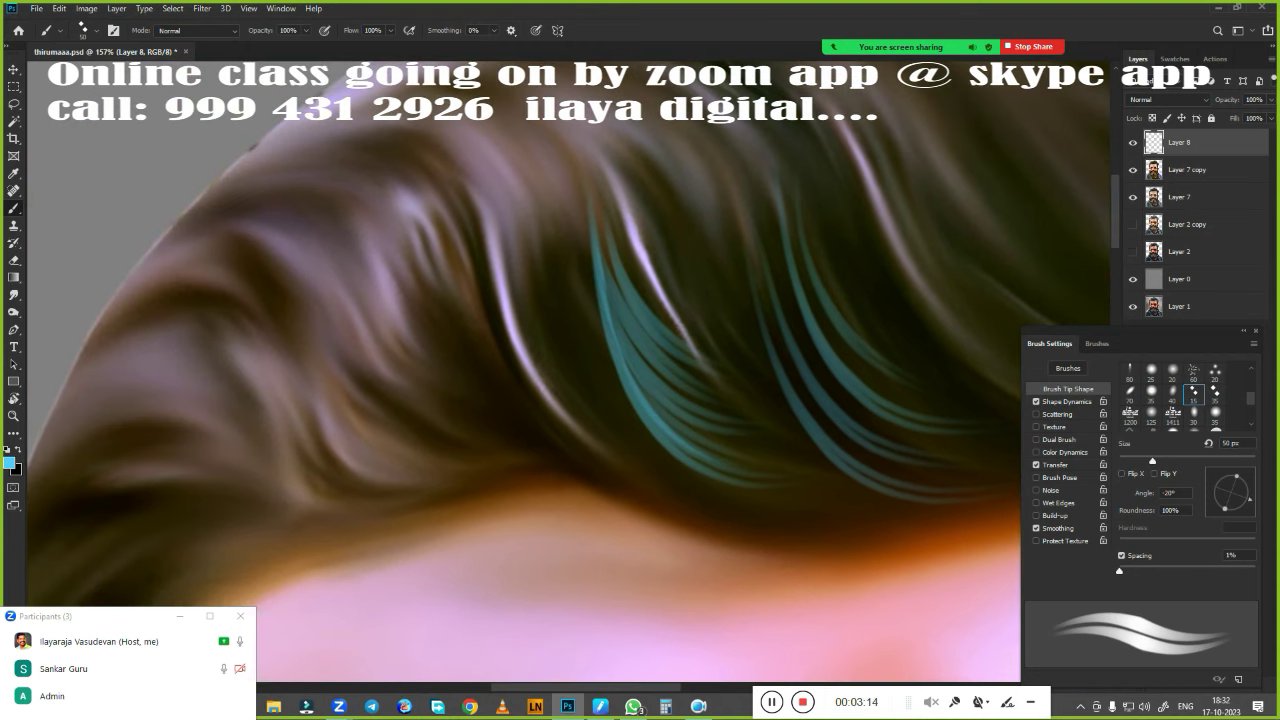
drag(468, 198, 632, 505)
drag(480, 226, 625, 478)
drag(524, 340, 632, 486)
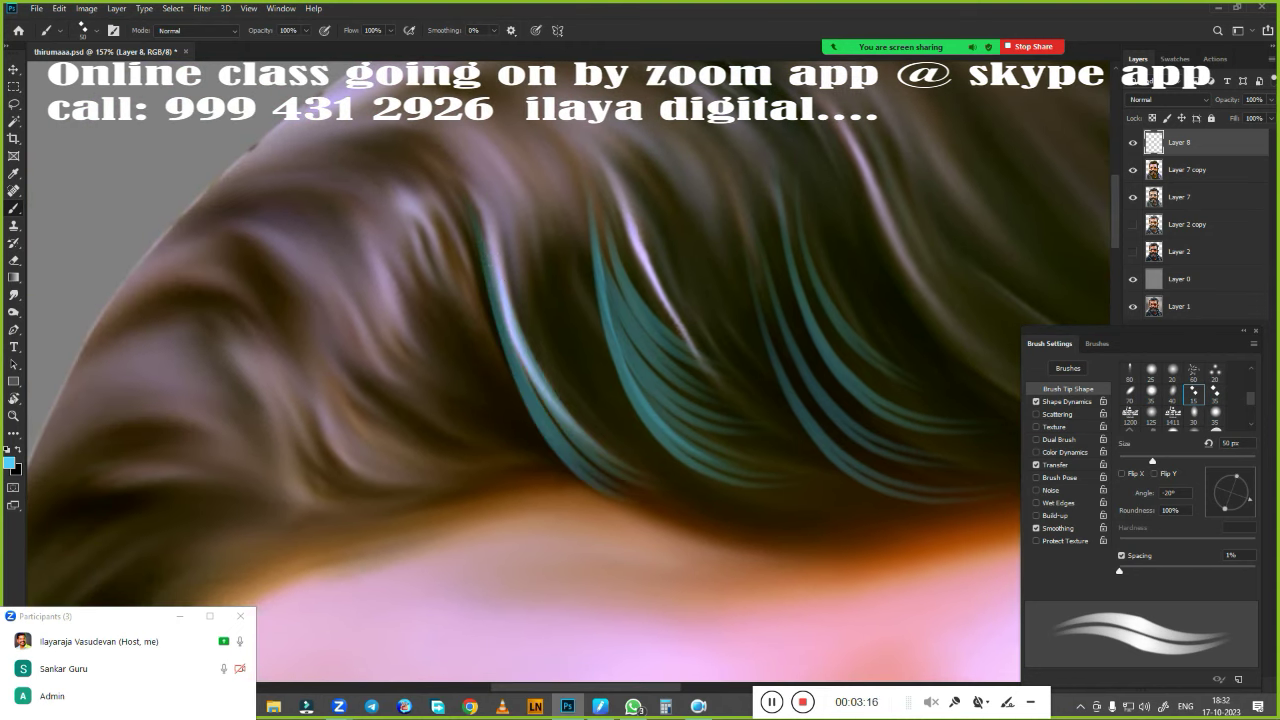
drag(490, 258, 632, 458)
mouse_move(497, 240)
mouse_down()
mouse_move(615, 405)
mouse_move(620, 390)
mouse_up()
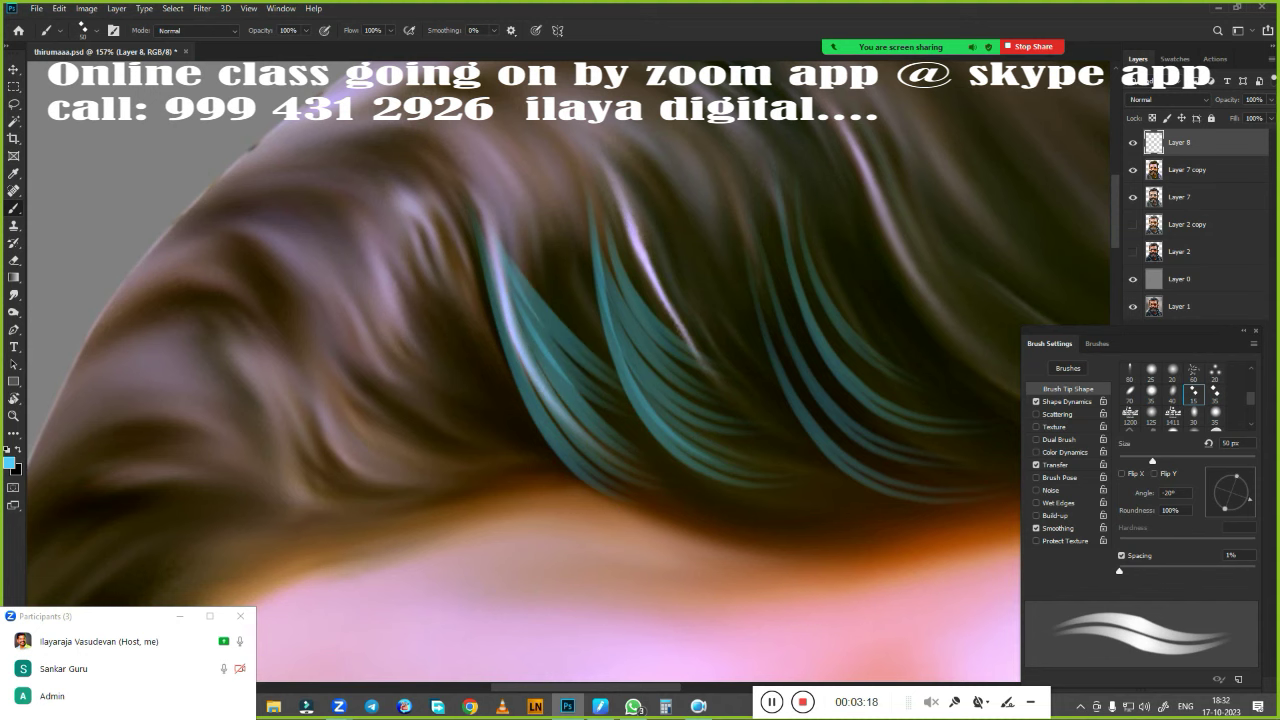
Paint long teal strands following the curl on the right side of the hair
drag(877, 215, 417, 245)
drag(393, 150, 712, 510)
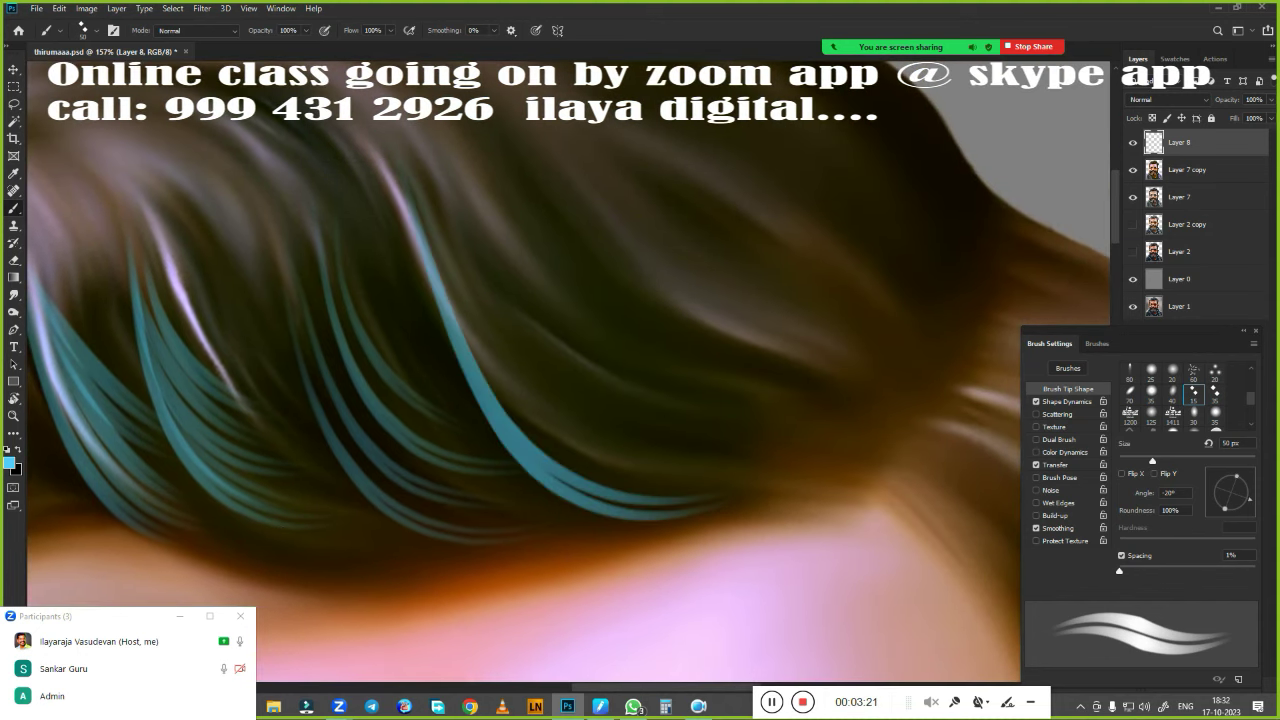
drag(432, 274, 666, 476)
drag(430, 222, 654, 456)
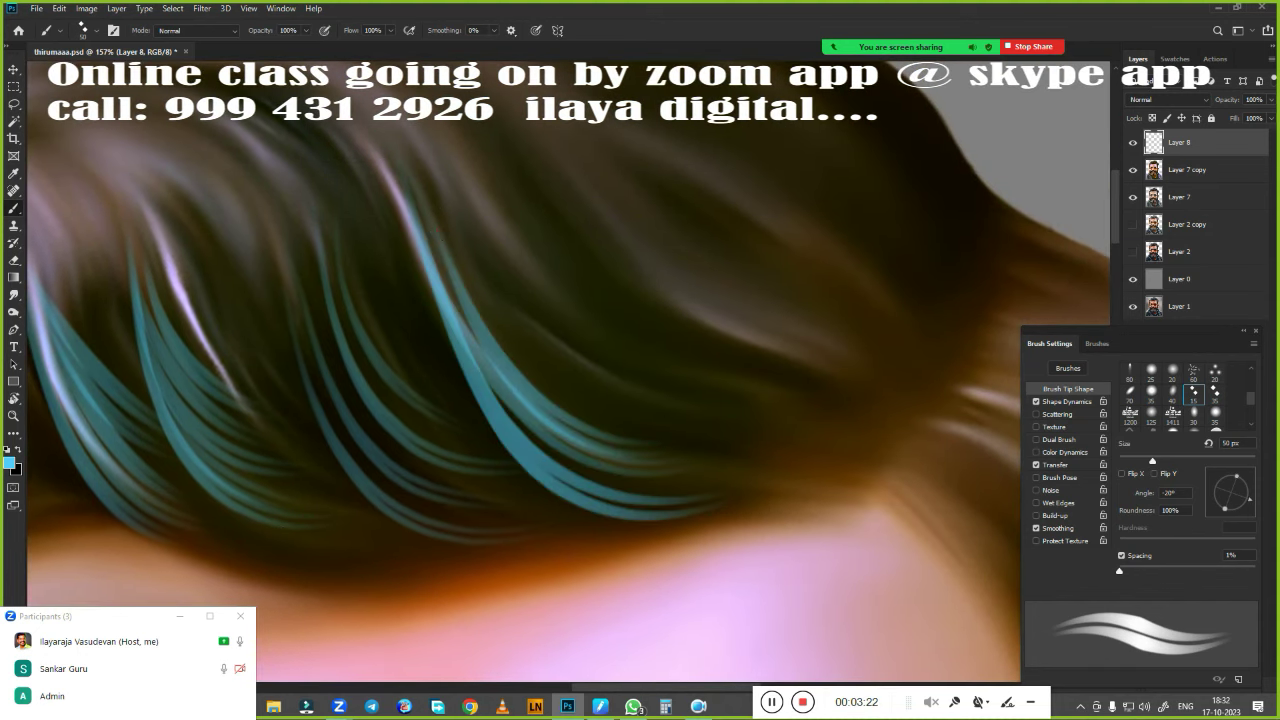
drag(436, 228, 662, 406)
drag(440, 258, 688, 424)
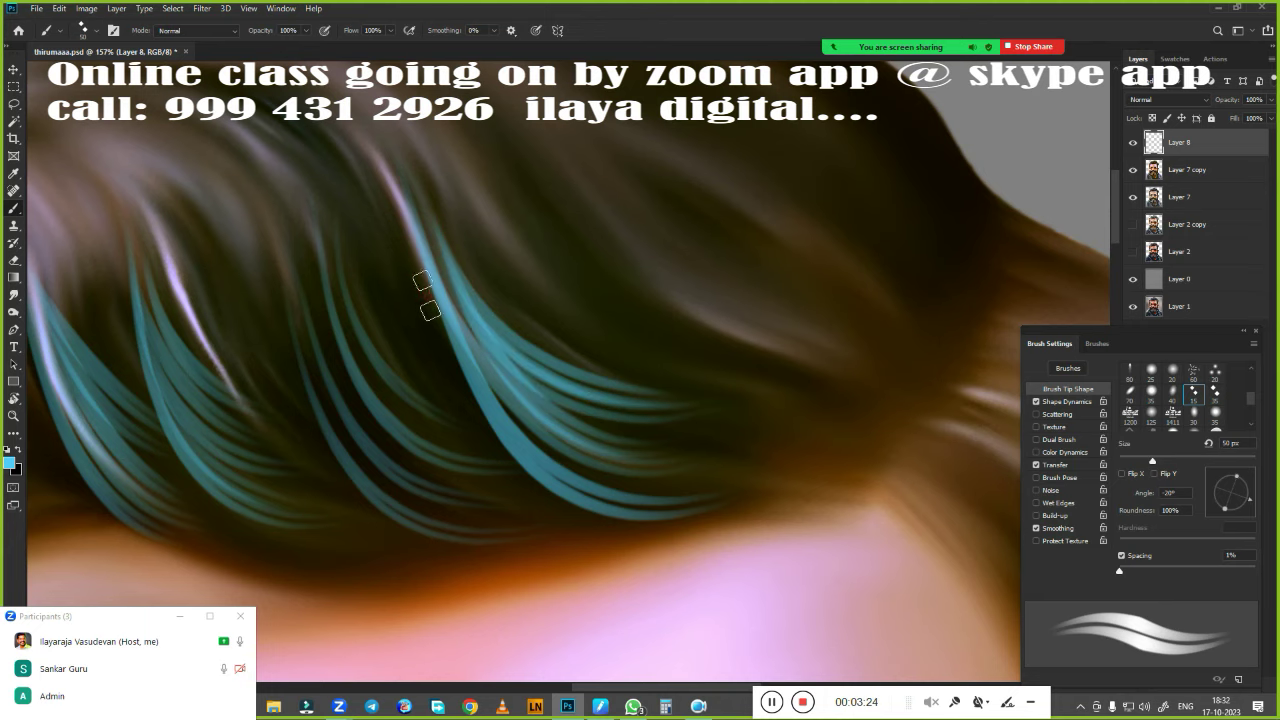
Add teal strands to the next curl and the lower hair lock
drag(432, 300, 700, 500)
drag(780, 450, 466, 623)
drag(340, 285, 507, 440)
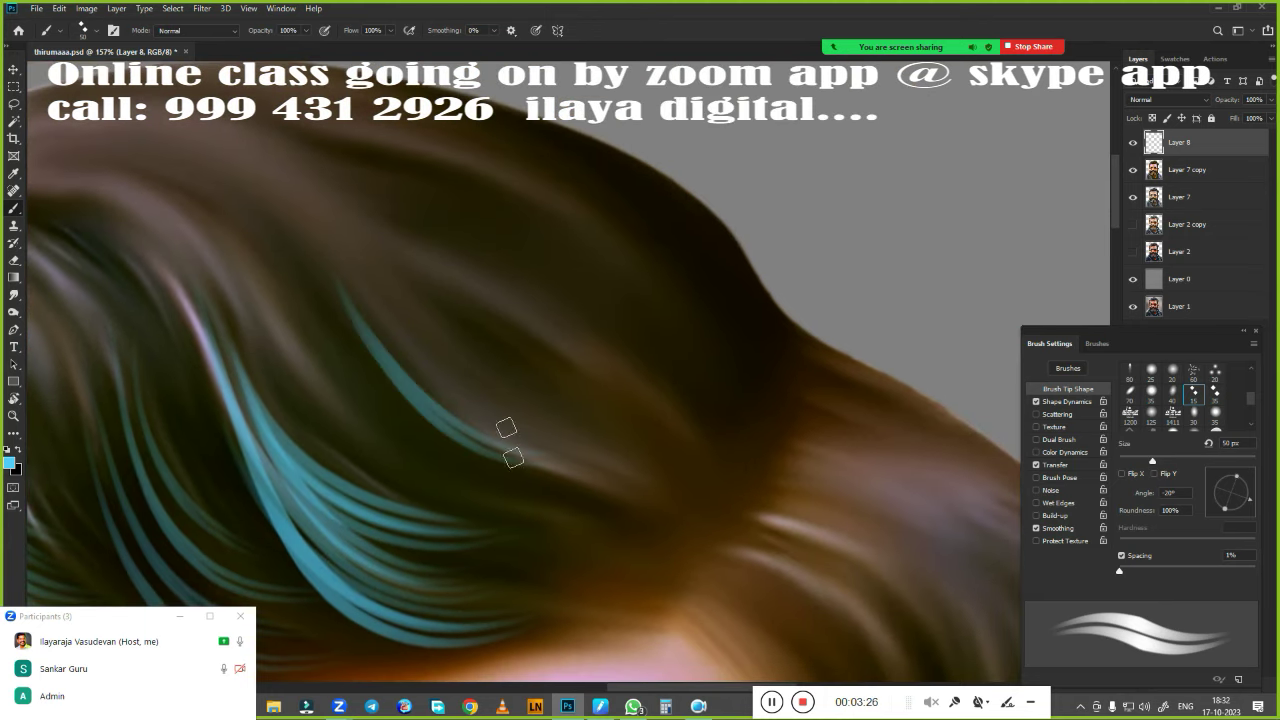
drag(397, 397, 545, 466)
drag(375, 368, 538, 475)
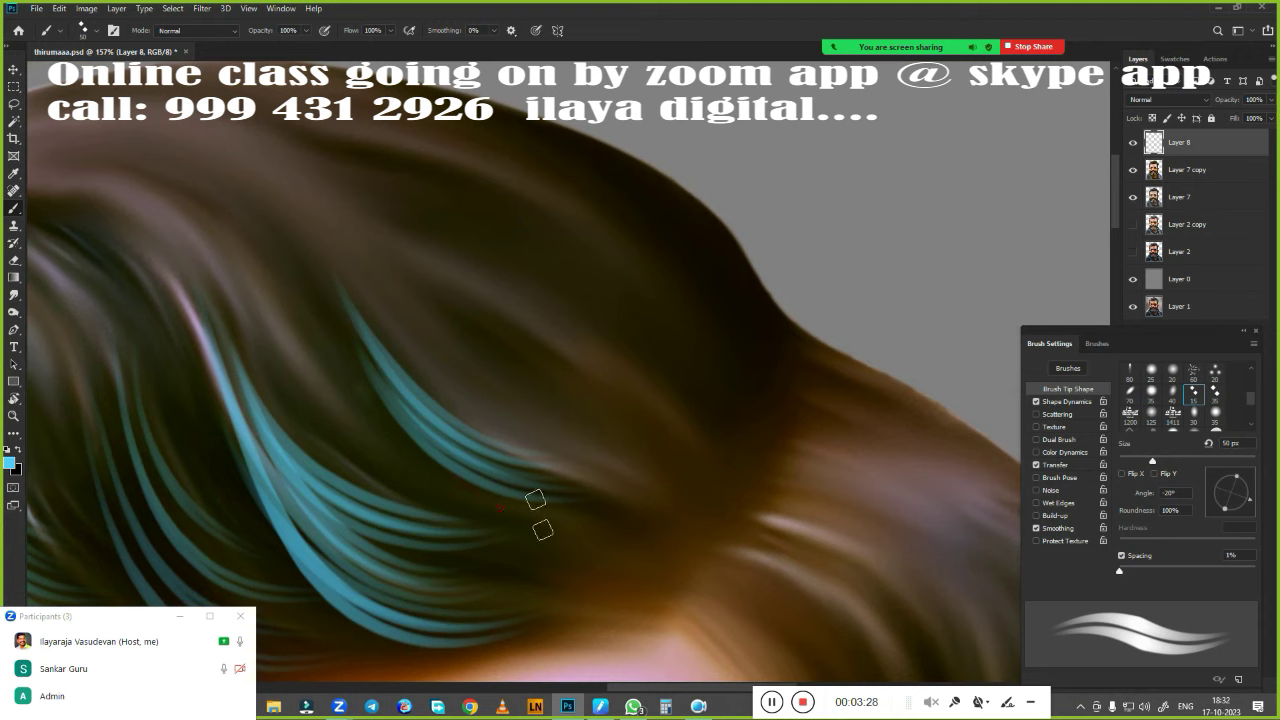
mouse_move(355, 415)
mouse_down()
mouse_move(600, 515)
mouse_move(527, 332)
mouse_move(628, 460)
mouse_up()
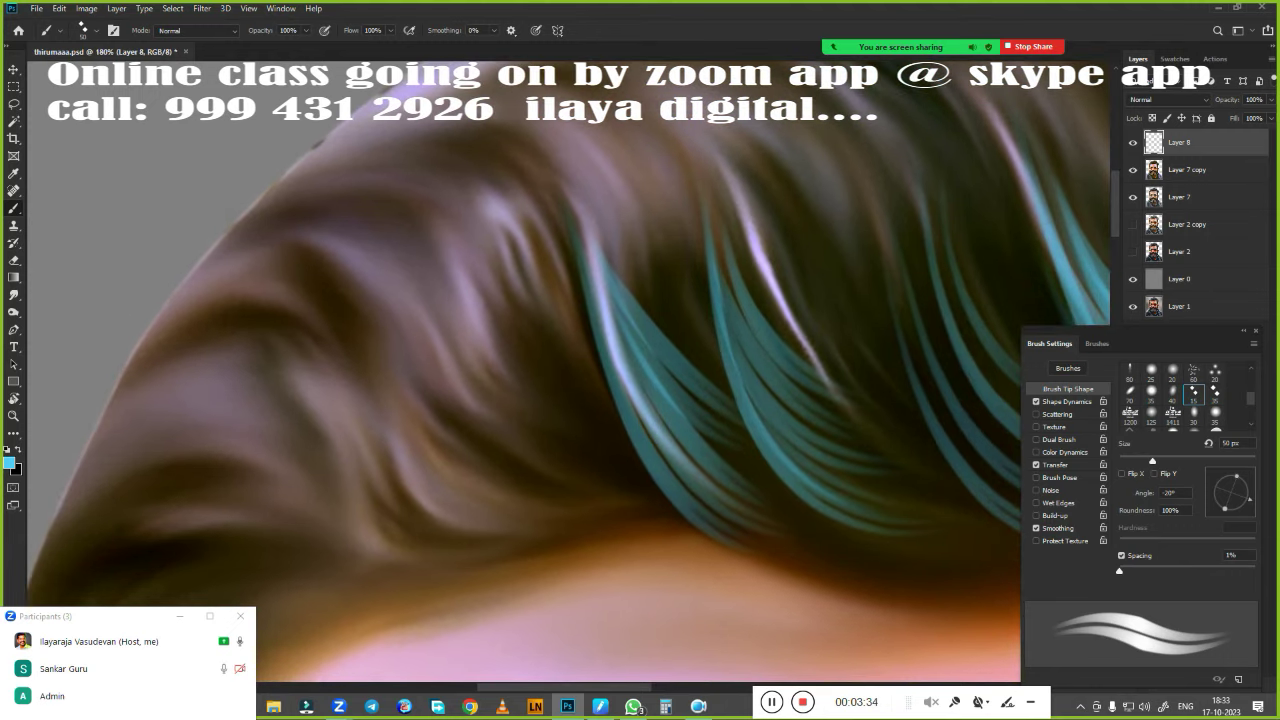
Build up a brighter, thicker cluster of teal strands on the side curl
drag(413, 296, 585, 500)
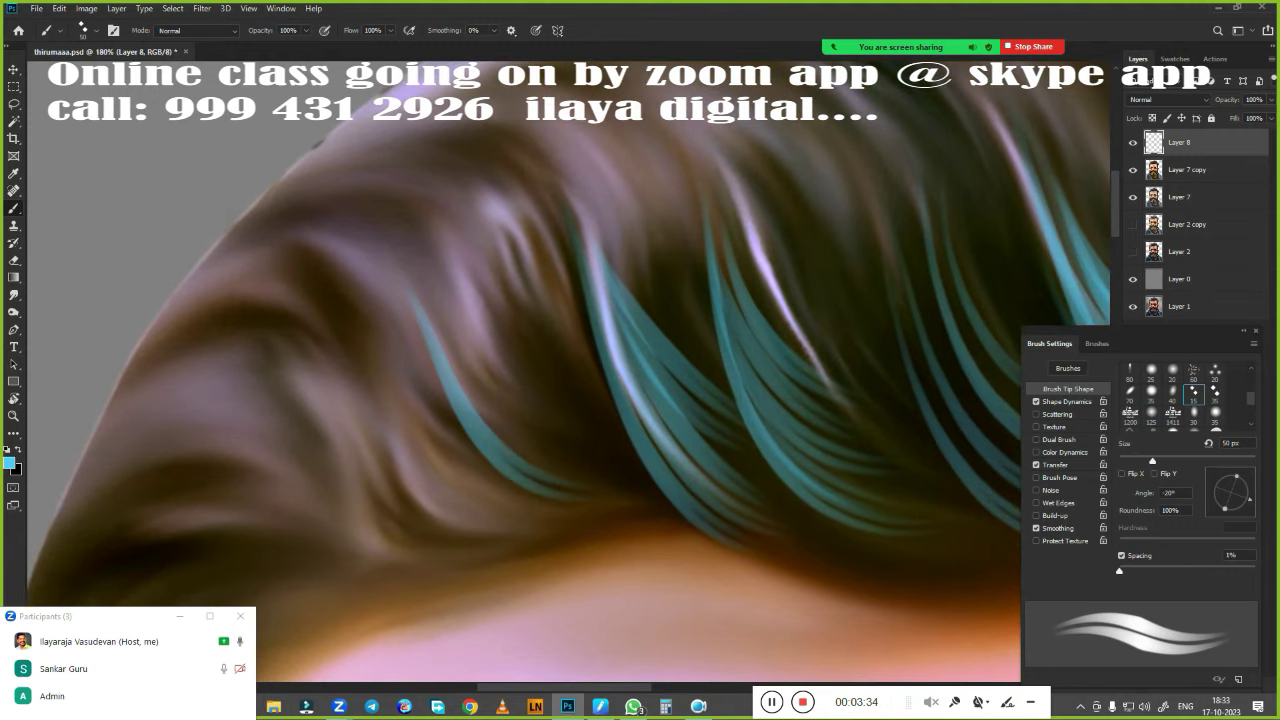
mouse_move(441, 342)
mouse_down()
mouse_move(560, 485)
mouse_move(550, 445)
mouse_up()
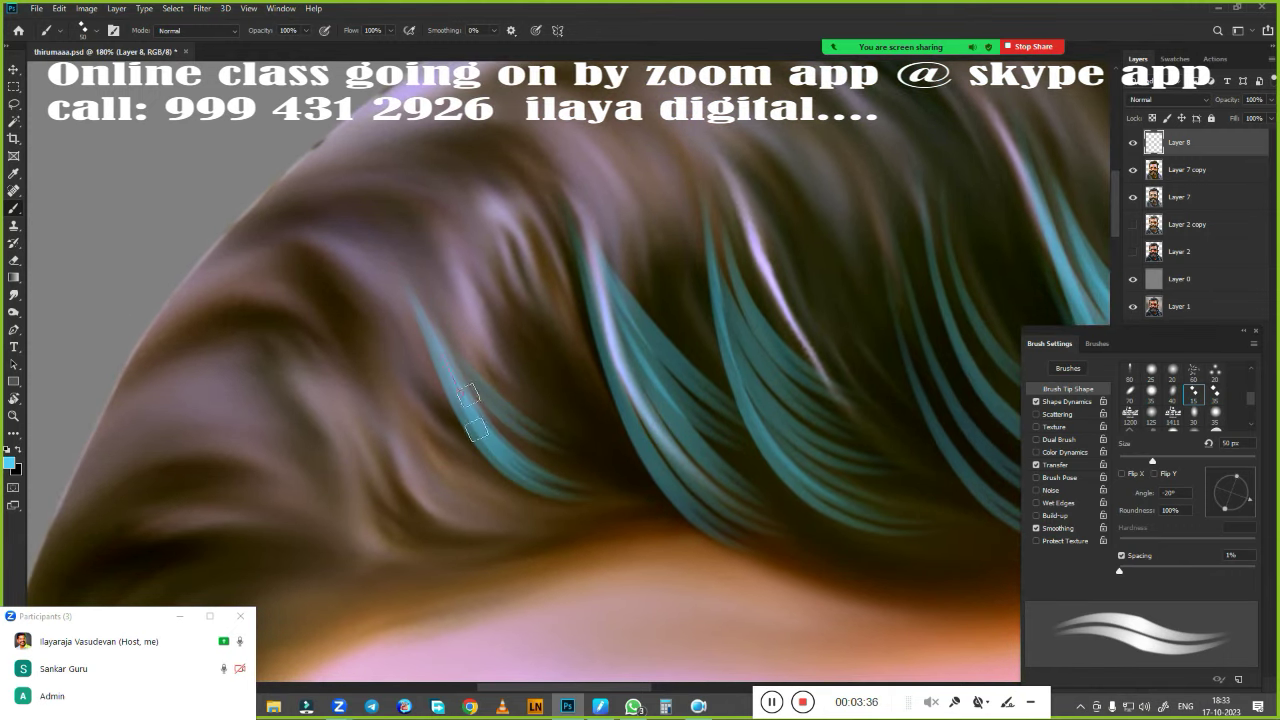
drag(455, 368, 565, 475)
drag(435, 323, 555, 440)
mouse_move(475, 338)
mouse_down()
mouse_move(592, 430)
mouse_move(556, 400)
mouse_up()
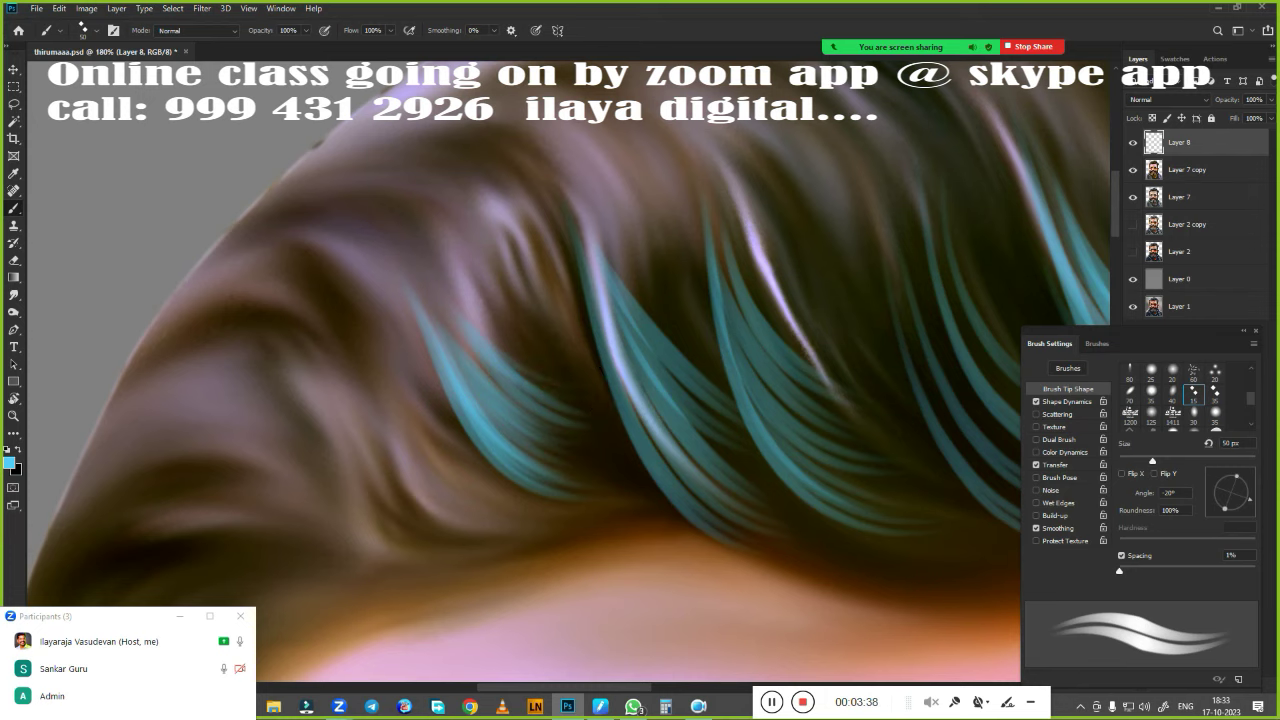
drag(478, 312, 562, 396)
Finish the teal strand cluster by filling in its left side
drag(554, 543, 614, 443)
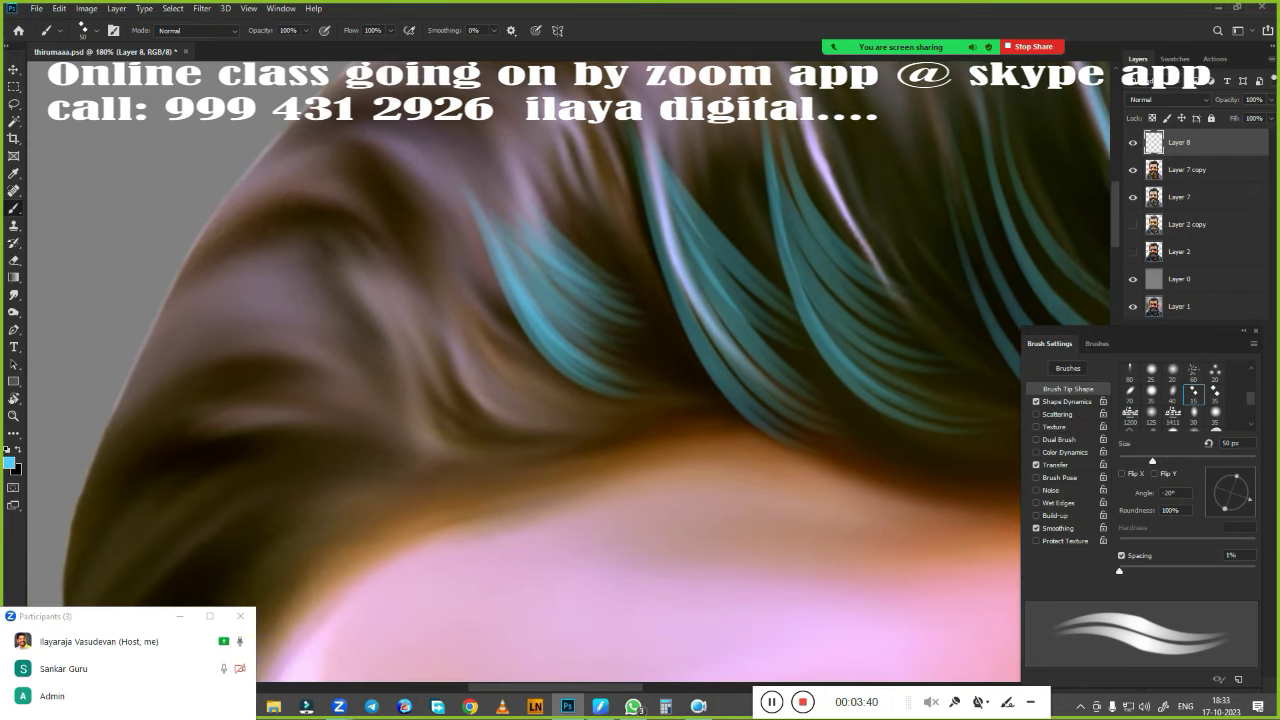
mouse_move(392, 310)
mouse_down()
mouse_move(445, 412)
mouse_move(555, 458)
mouse_up()
drag(440, 362, 560, 442)
mouse_move(440, 338)
mouse_down()
mouse_move(532, 430)
mouse_move(574, 436)
mouse_up()
mouse_move(495, 378)
mouse_down()
mouse_move(588, 430)
mouse_move(361, 361)
mouse_up()
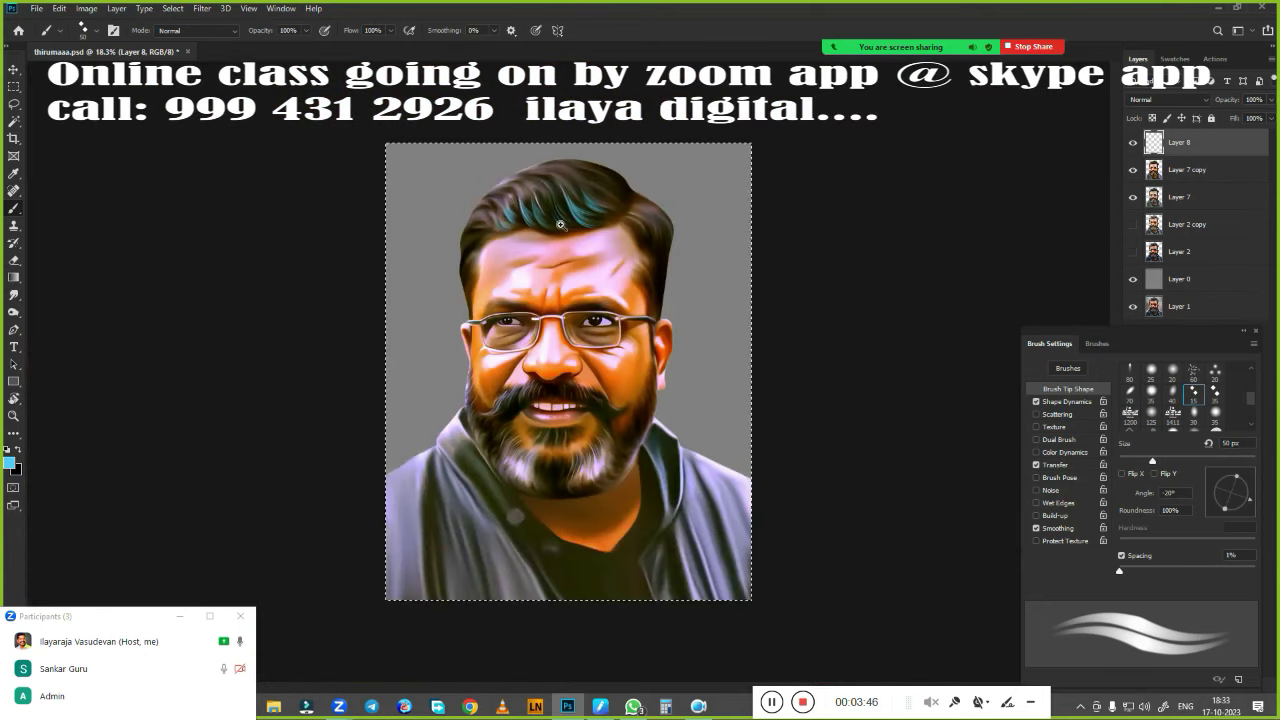
Zoom in on the face, delete the earlier teal hair strands, and browse the brush presets
drag(460, 210, 588, 296)
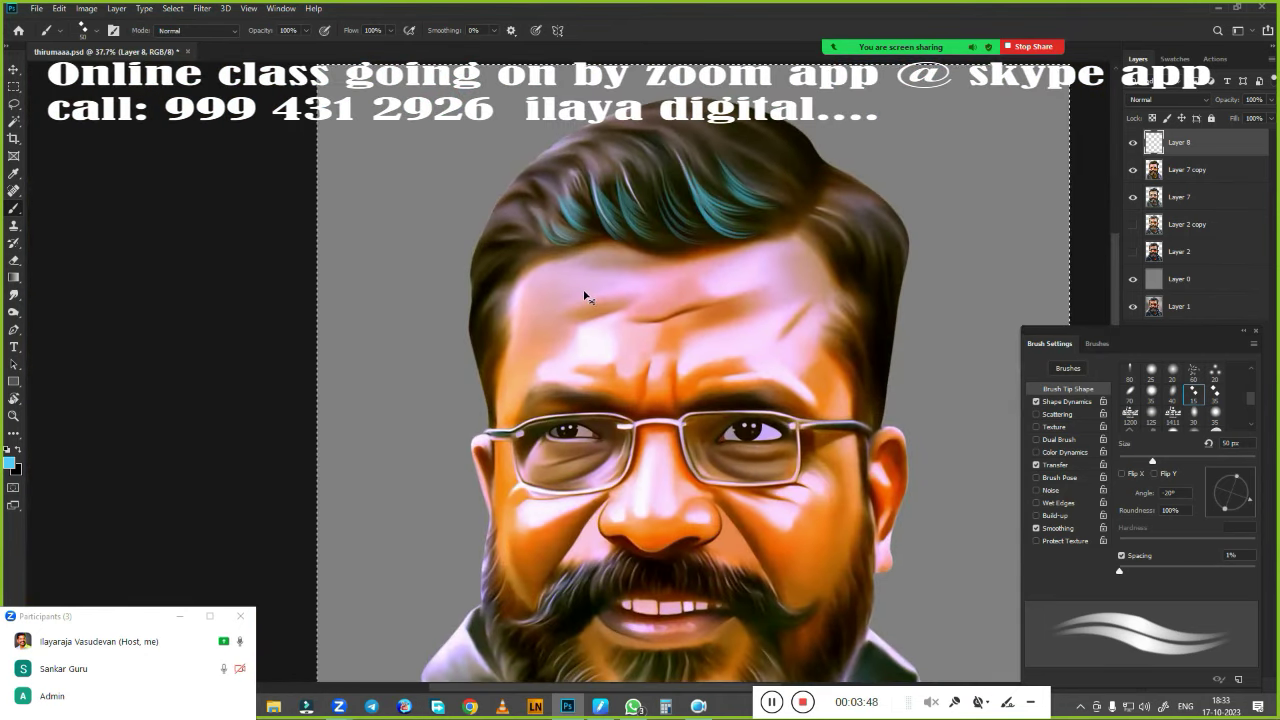
key(Delete)
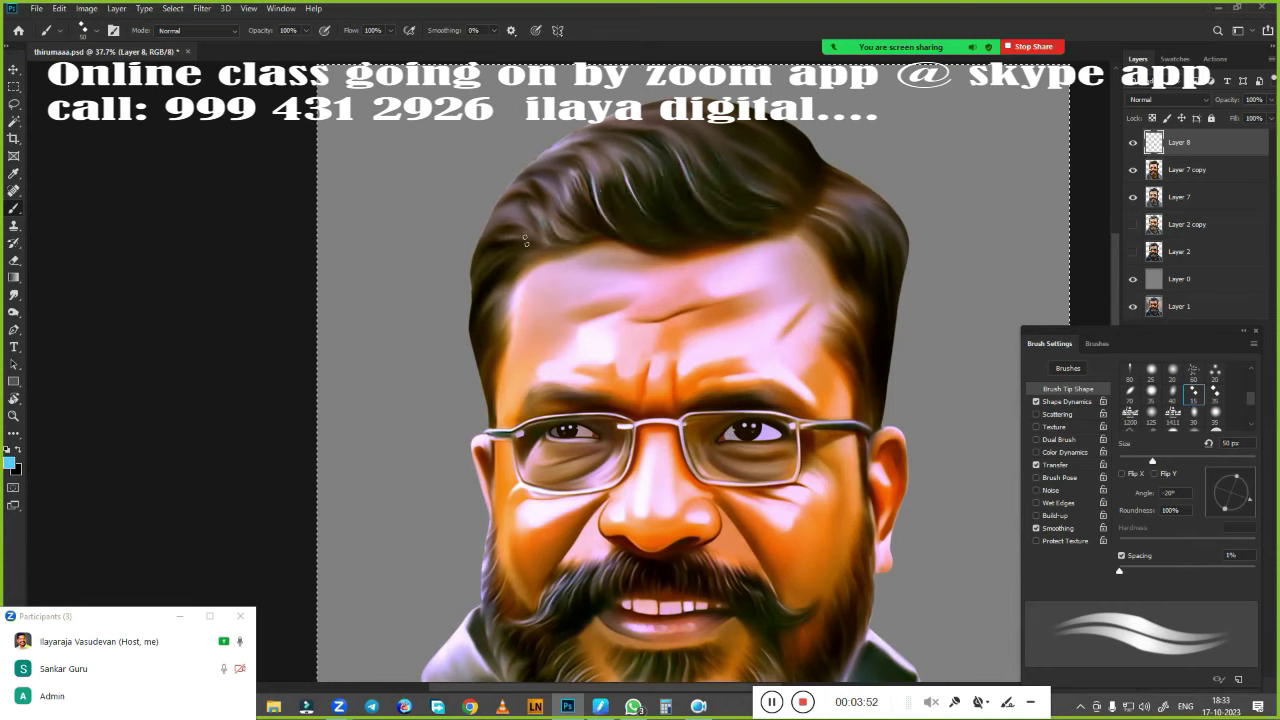
right_click(525, 241)
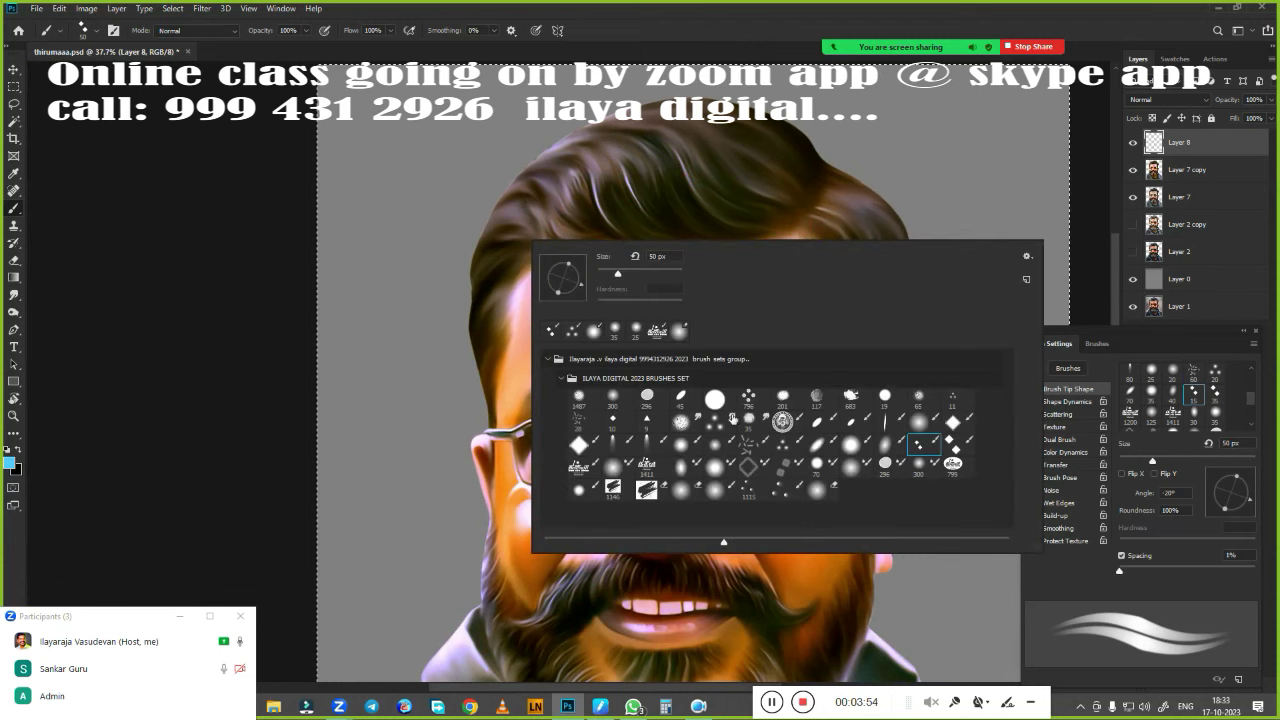
key(Escape)
Zoom into the hair and paint teal strands along a lock and the lower strands
scroll(625, 378, up, 1)
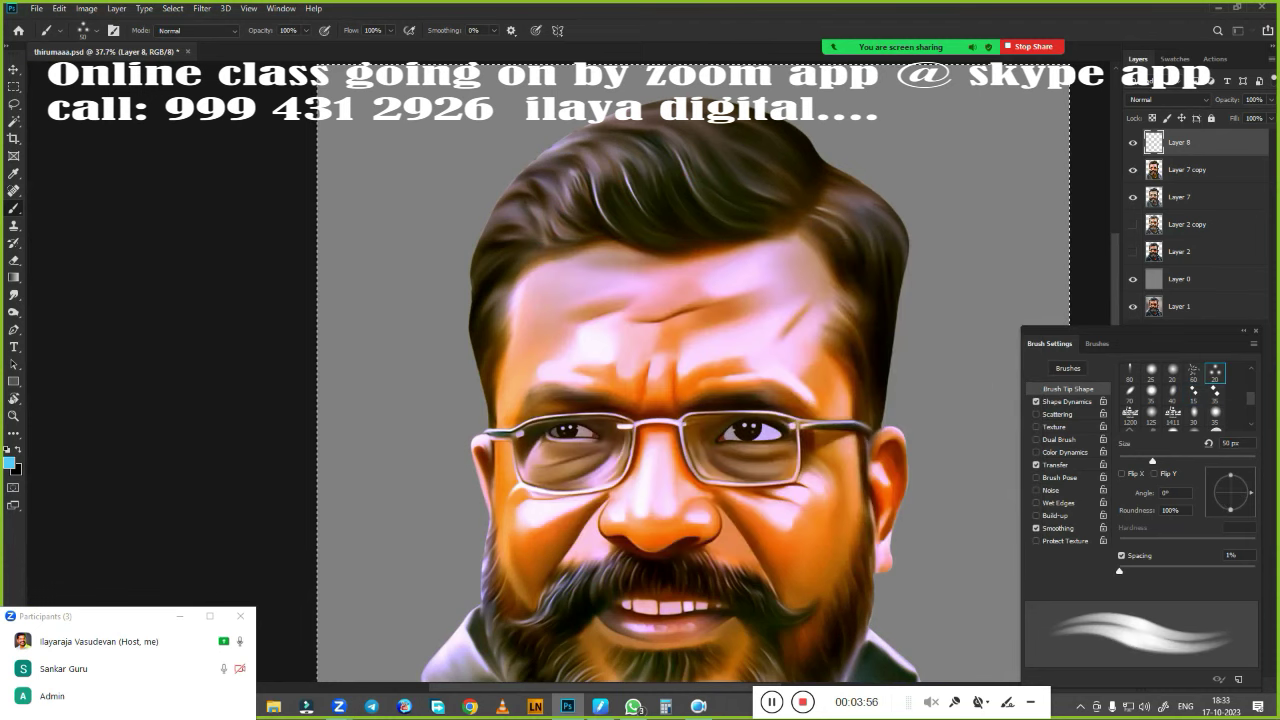
scroll(625, 378, up, 1)
scroll(625, 378, up, 3)
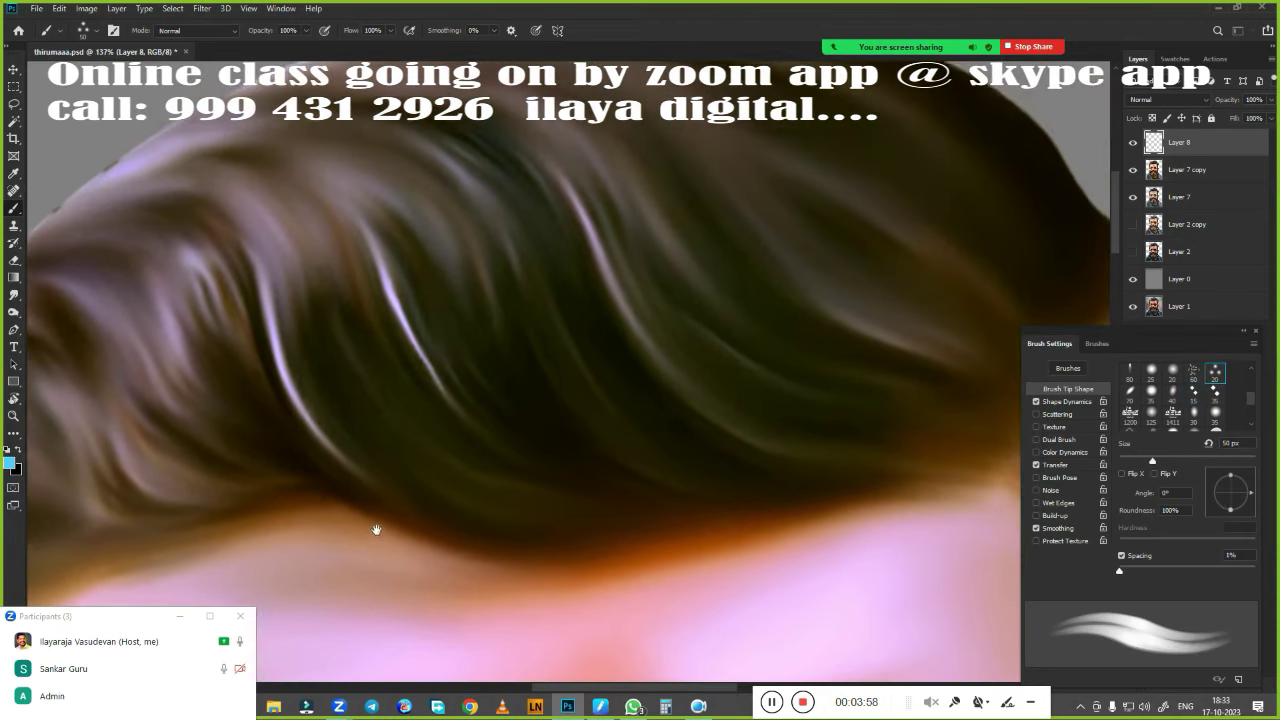
drag(625, 378, 434, 531)
scroll(447, 520, up, 1)
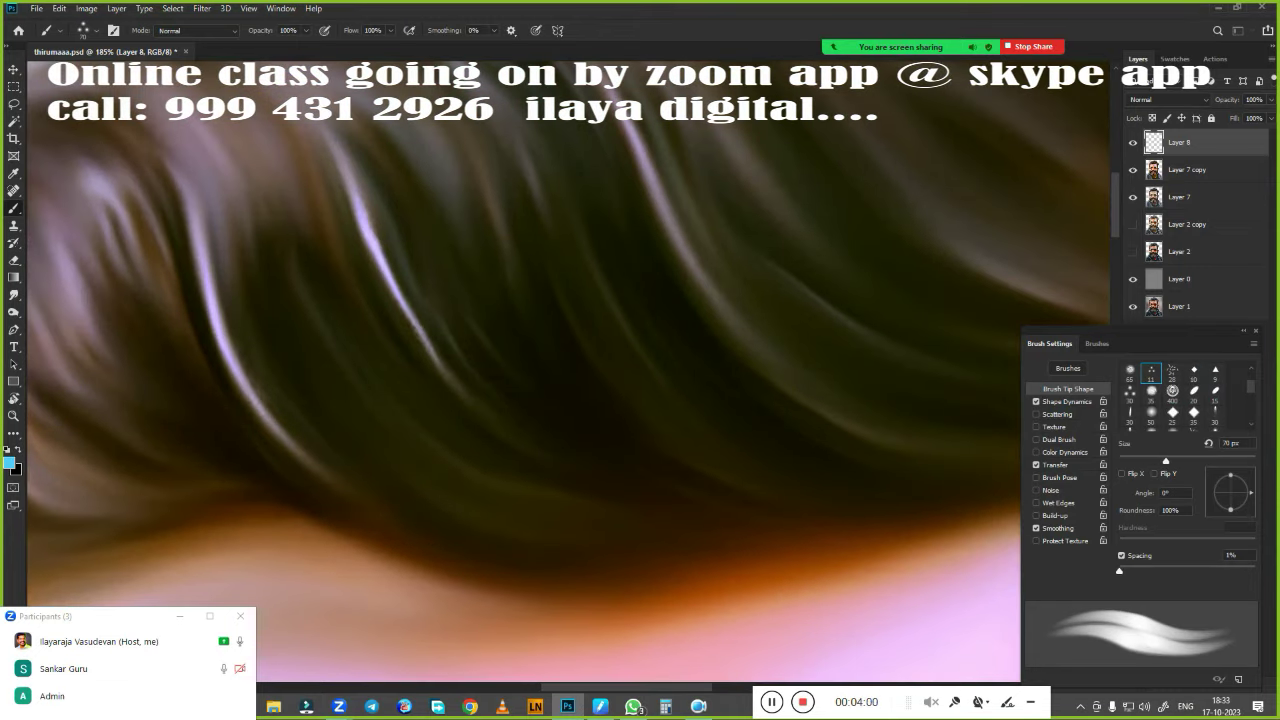
mouse_move(390, 200)
mouse_down()
mouse_move(655, 520)
mouse_move(405, 495)
mouse_up()
drag(610, 570, 460, 551)
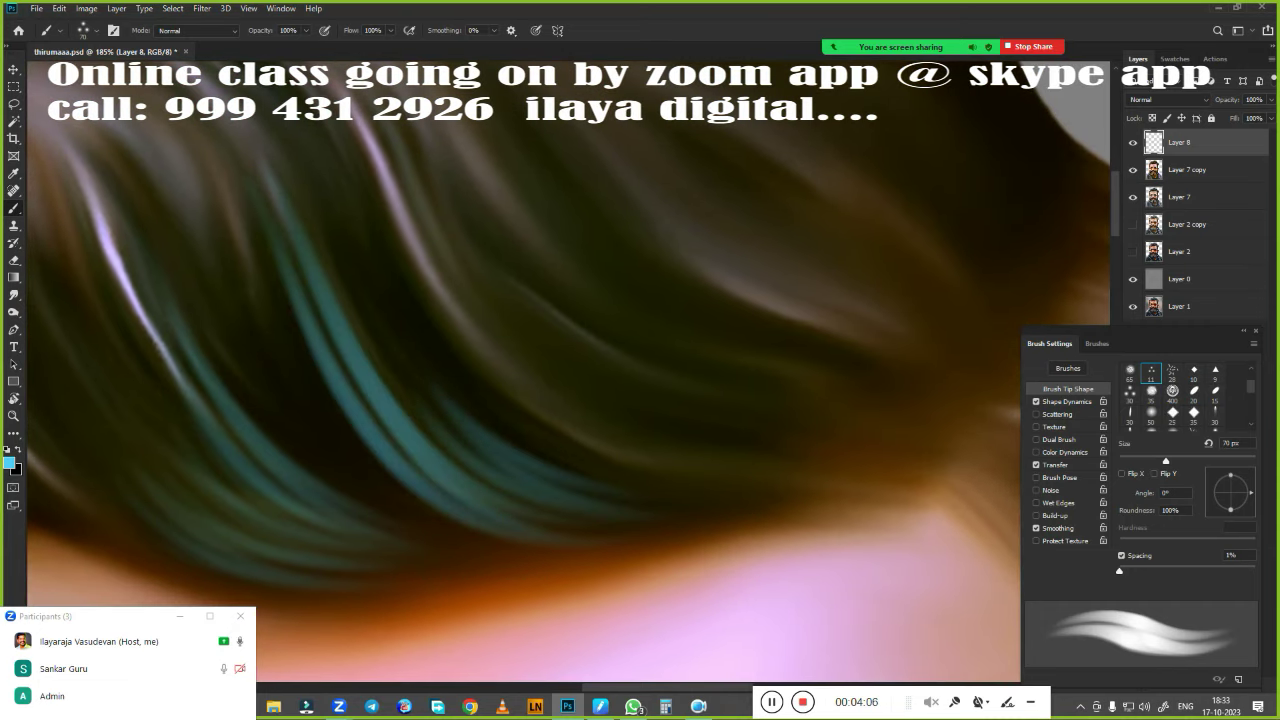
drag(720, 488, 583, 478)
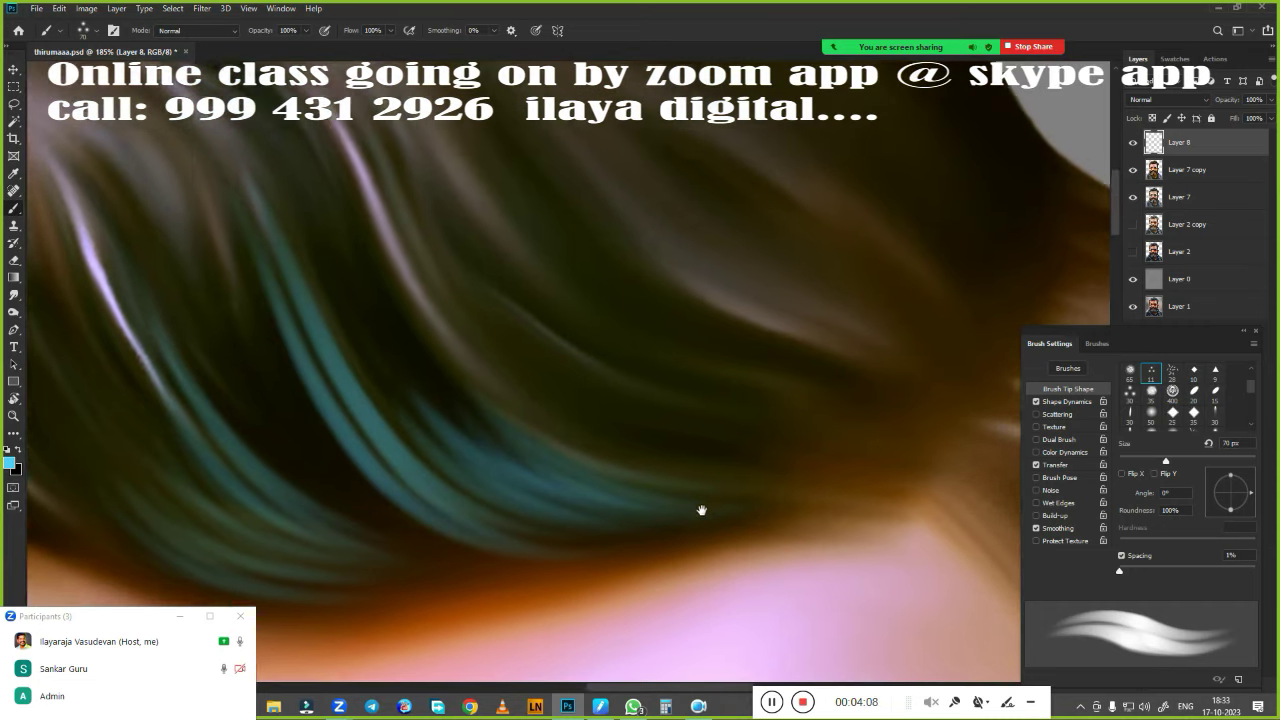
Paint thicker cyan strokes along the hair curve, then undo the too-bright pass
drag(700, 508, 523, 537)
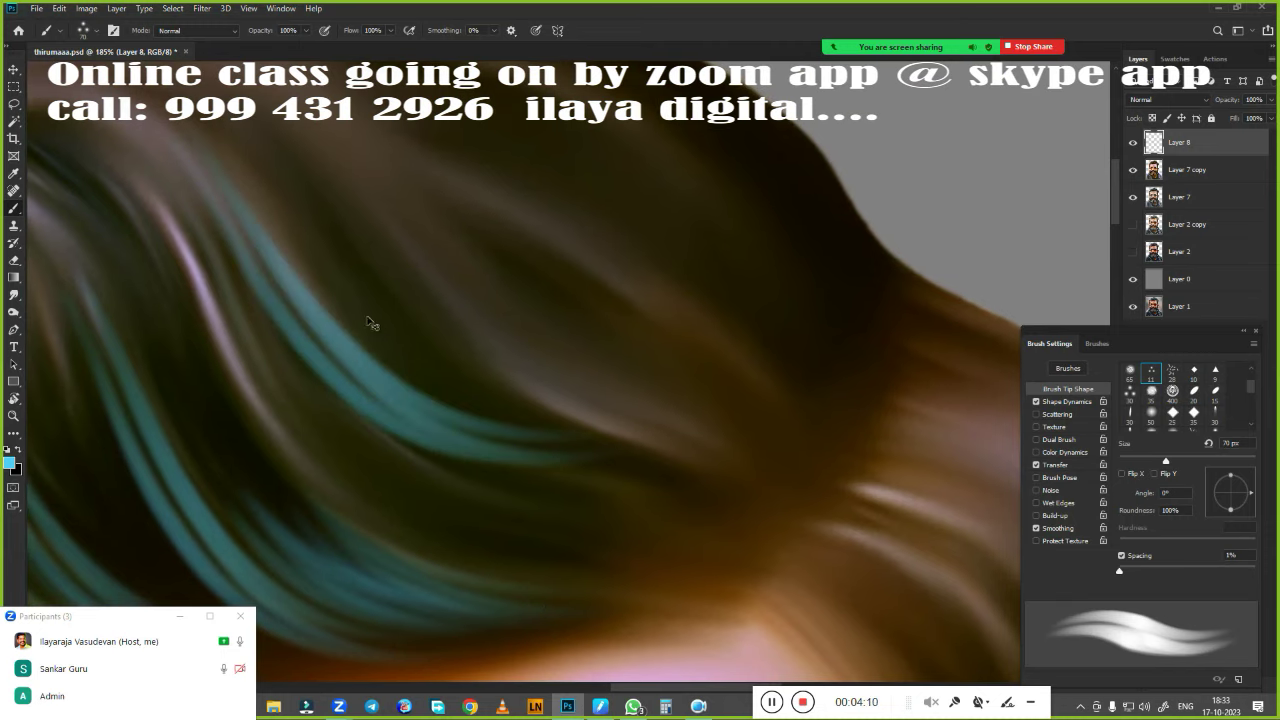
mouse_move(294, 282)
mouse_down()
mouse_move(500, 440)
mouse_move(620, 470)
mouse_up()
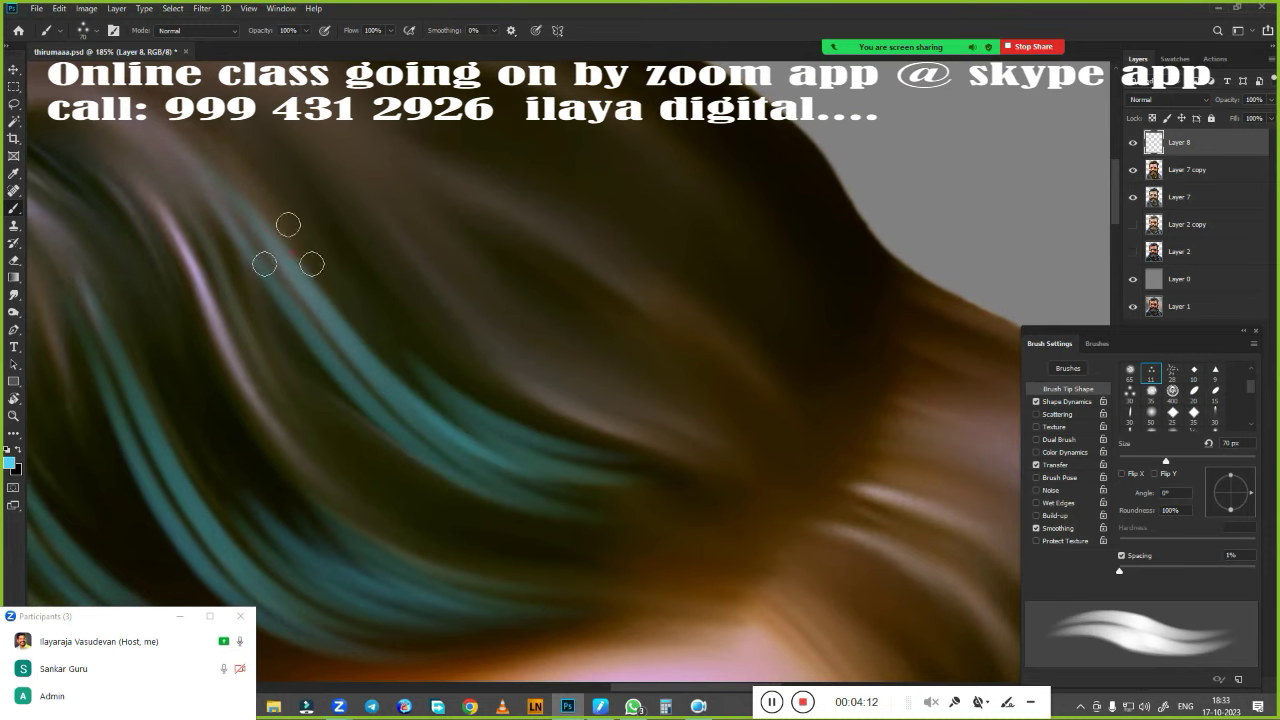
drag(205, 168, 805, 468)
drag(345, 192, 728, 415)
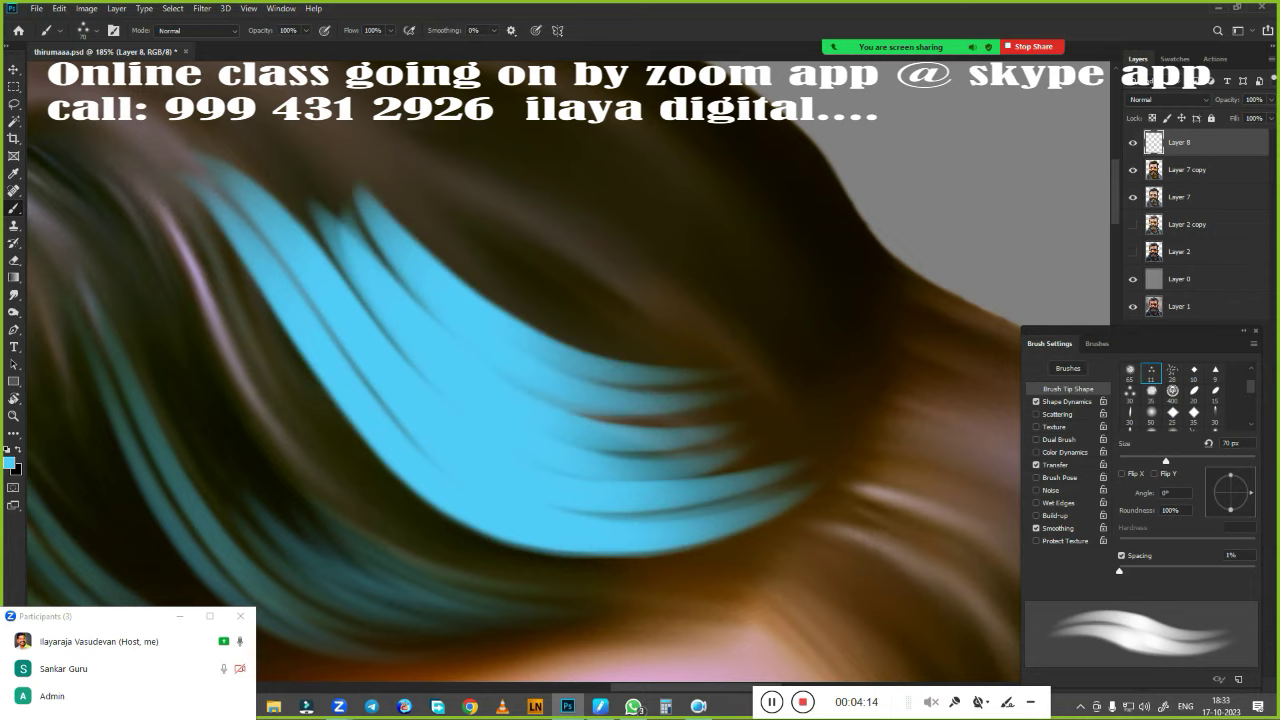
key(ctrl+z)
key(ctrl+z)
key(ctrl+z)
key(ctrl+z)
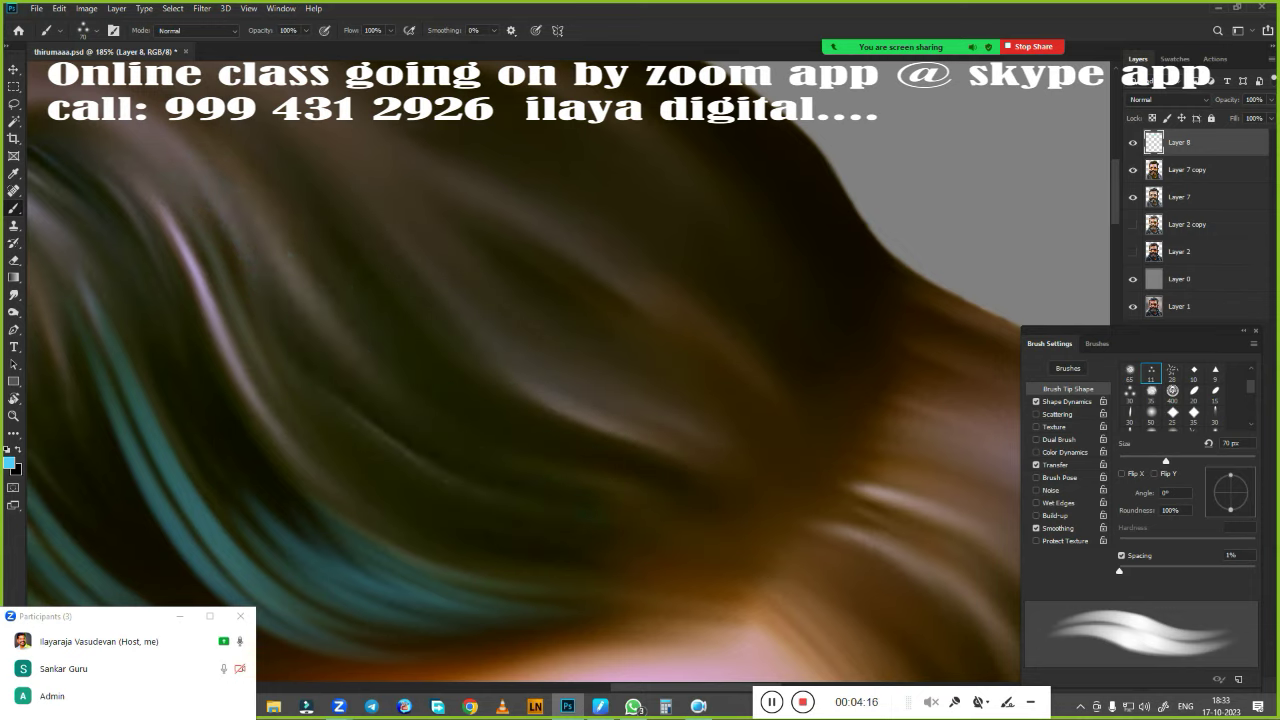
Paint faint, soft teal strands curving through the middle of the hair
drag(271, 285, 585, 515)
drag(245, 250, 590, 437)
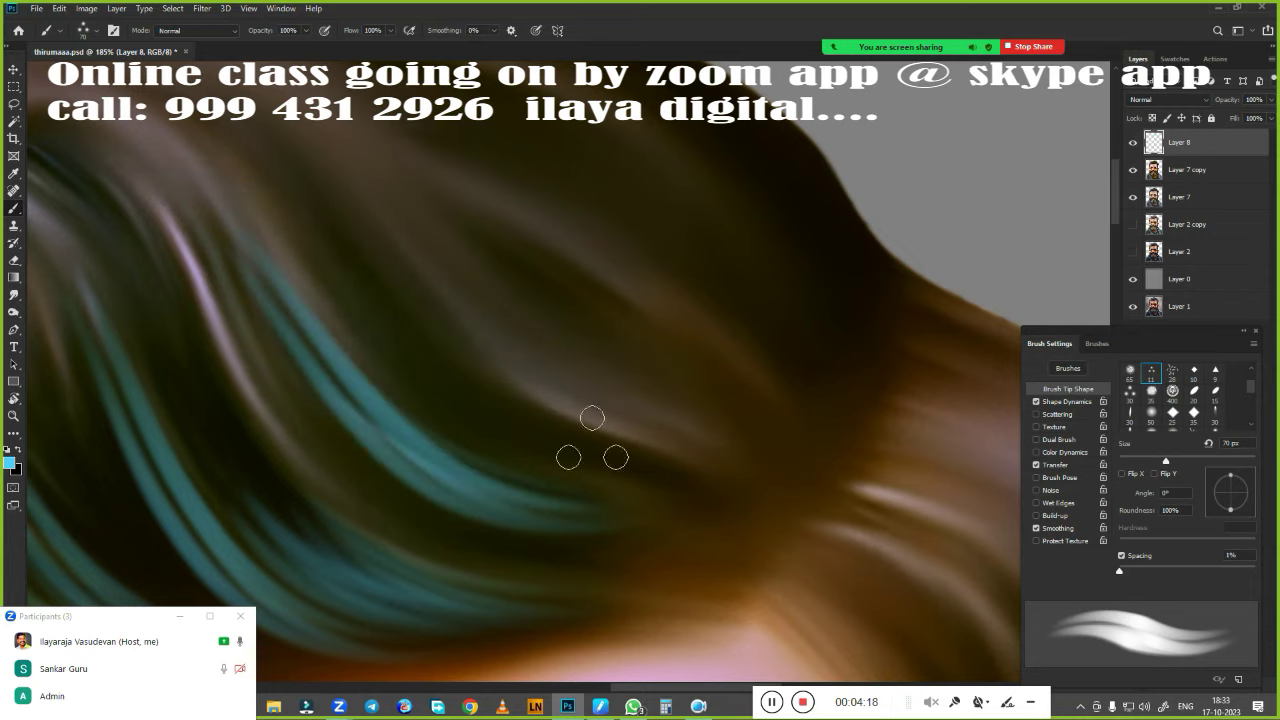
drag(409, 358, 664, 480)
drag(470, 358, 607, 427)
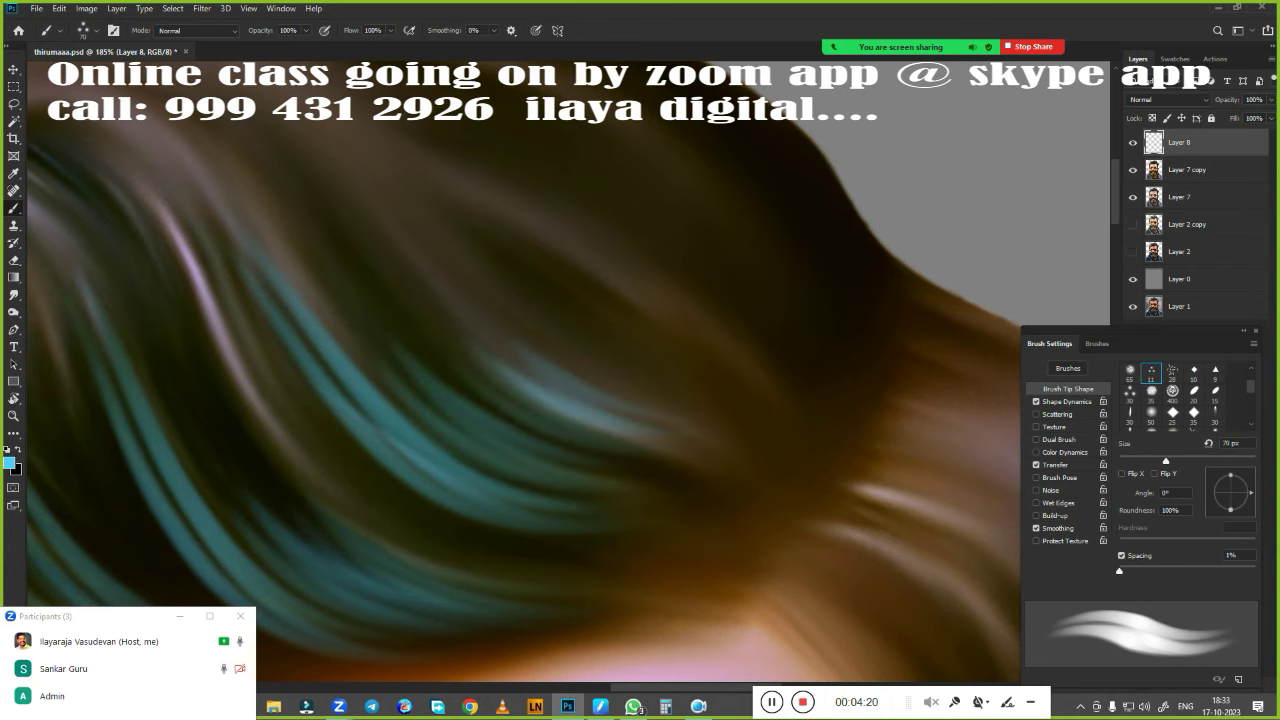
Pick a different hair brush from the brush presets
scroll(748, 463, down, 5)
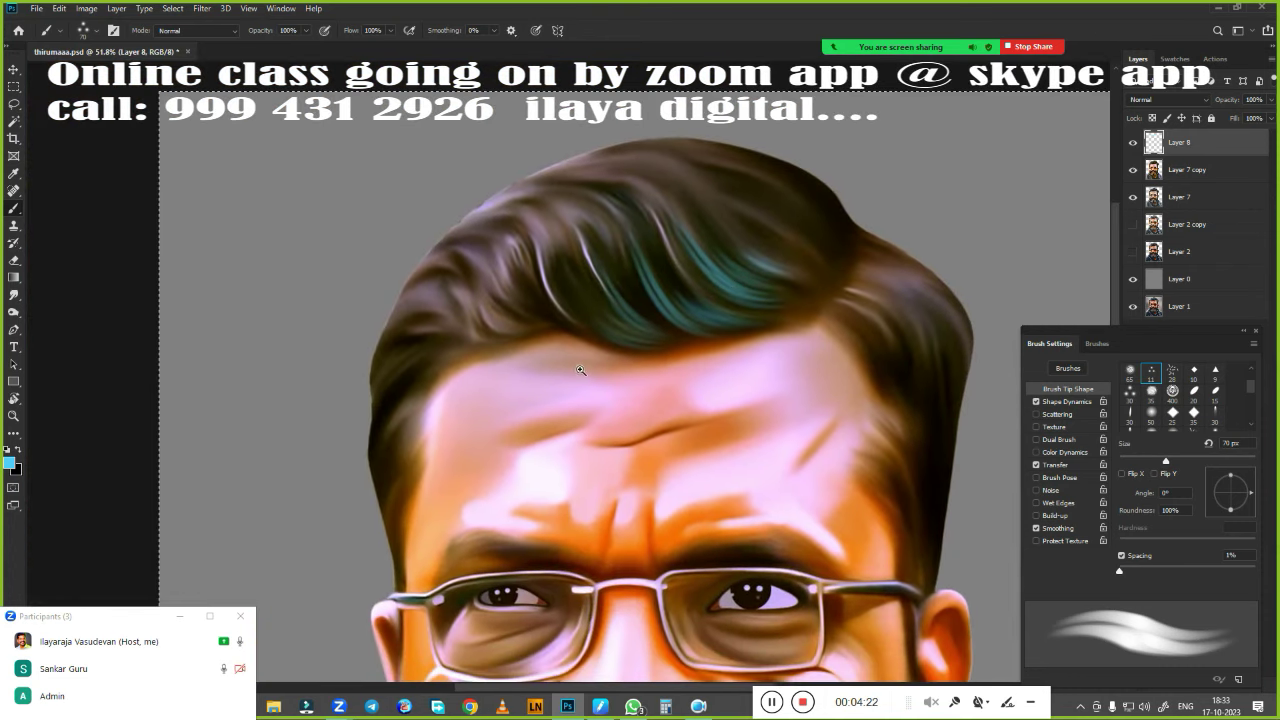
scroll(571, 341, up, 2)
right_click(571, 341)
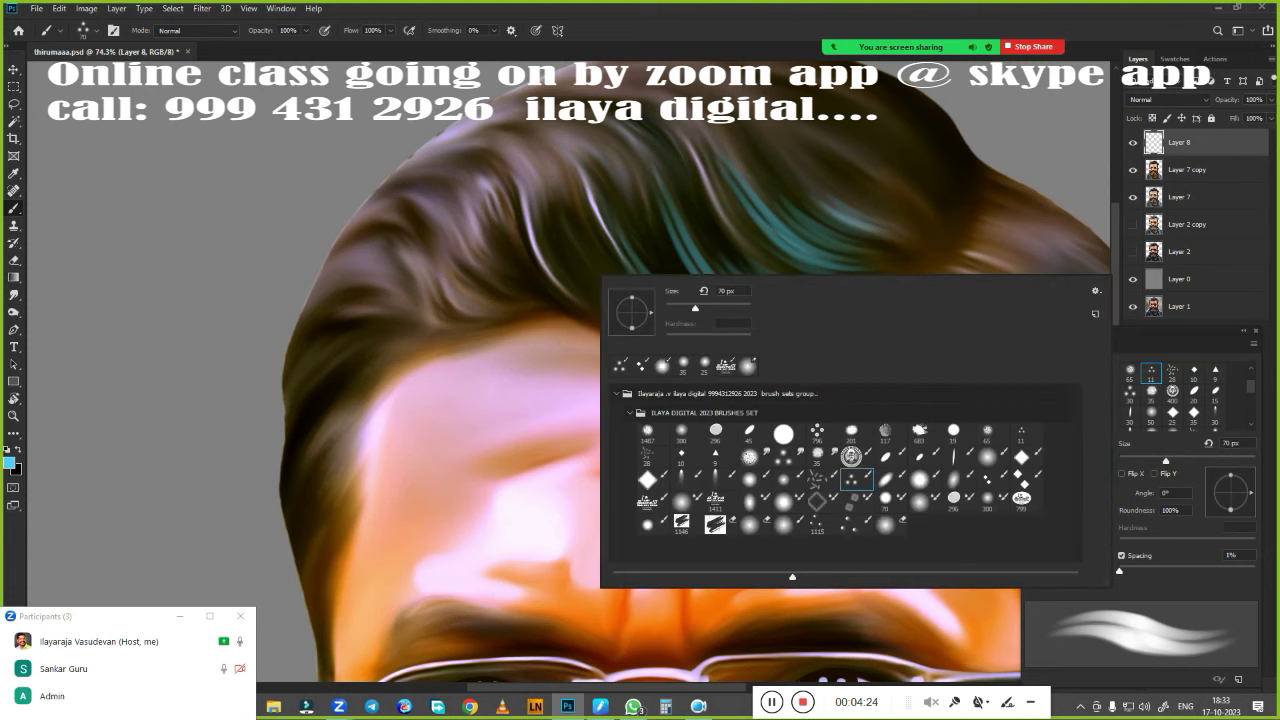
click(820, 484)
click(760, 35)
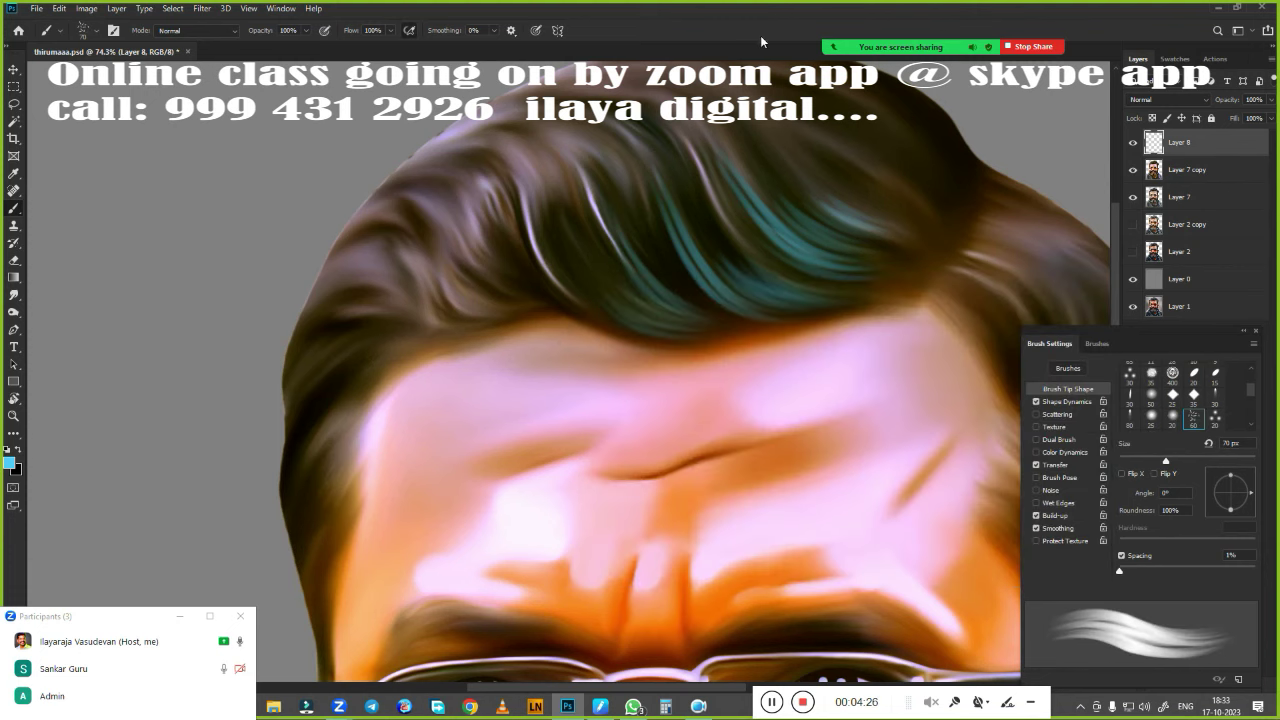
Zoom onto the top of the hair and paint trial curved cyan strands across it
scroll(646, 340, up, 3)
drag(646, 340, 493, 478)
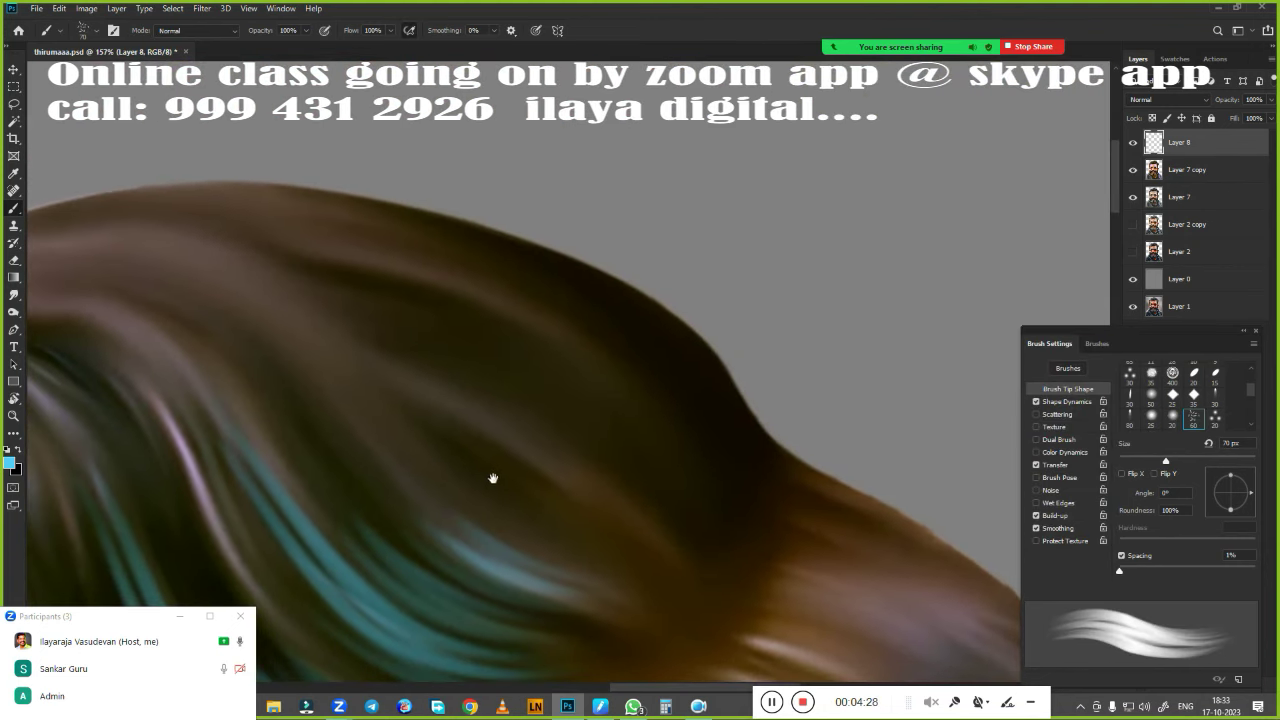
drag(496, 381, 512, 383)
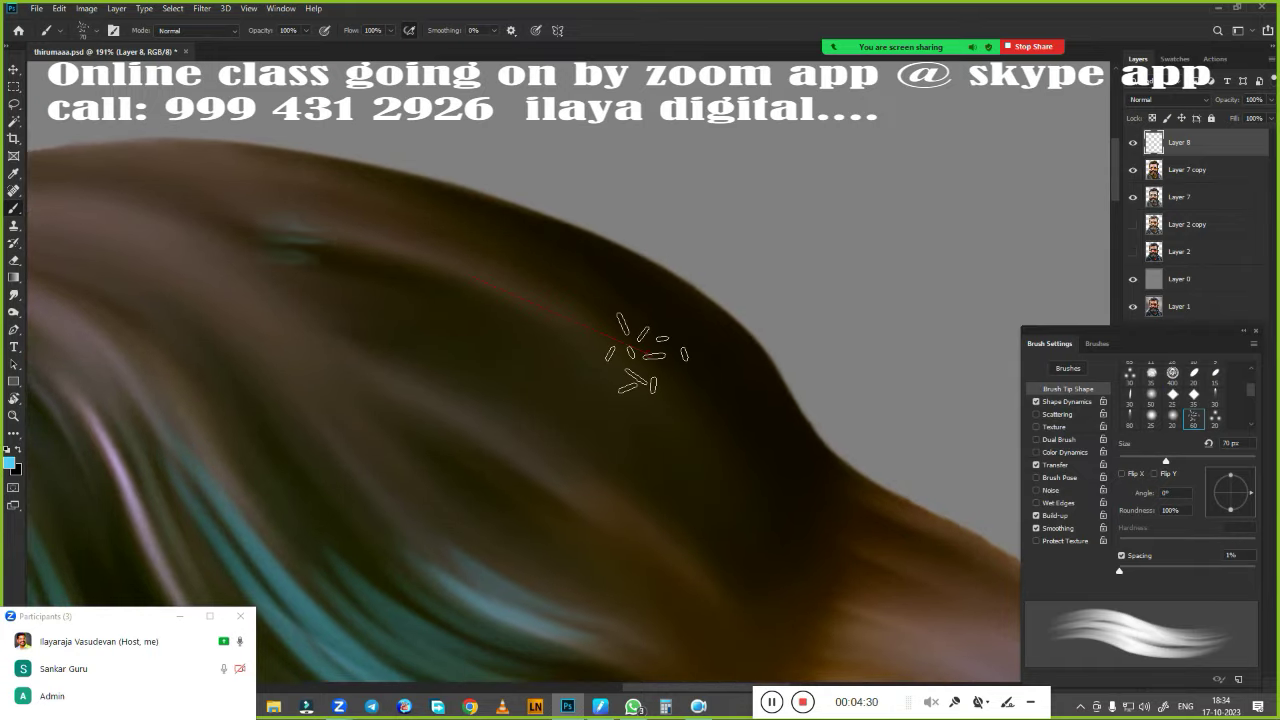
drag(270, 240, 700, 470)
drag(420, 315, 660, 540)
drag(430, 355, 630, 495)
drag(390, 395, 614, 609)
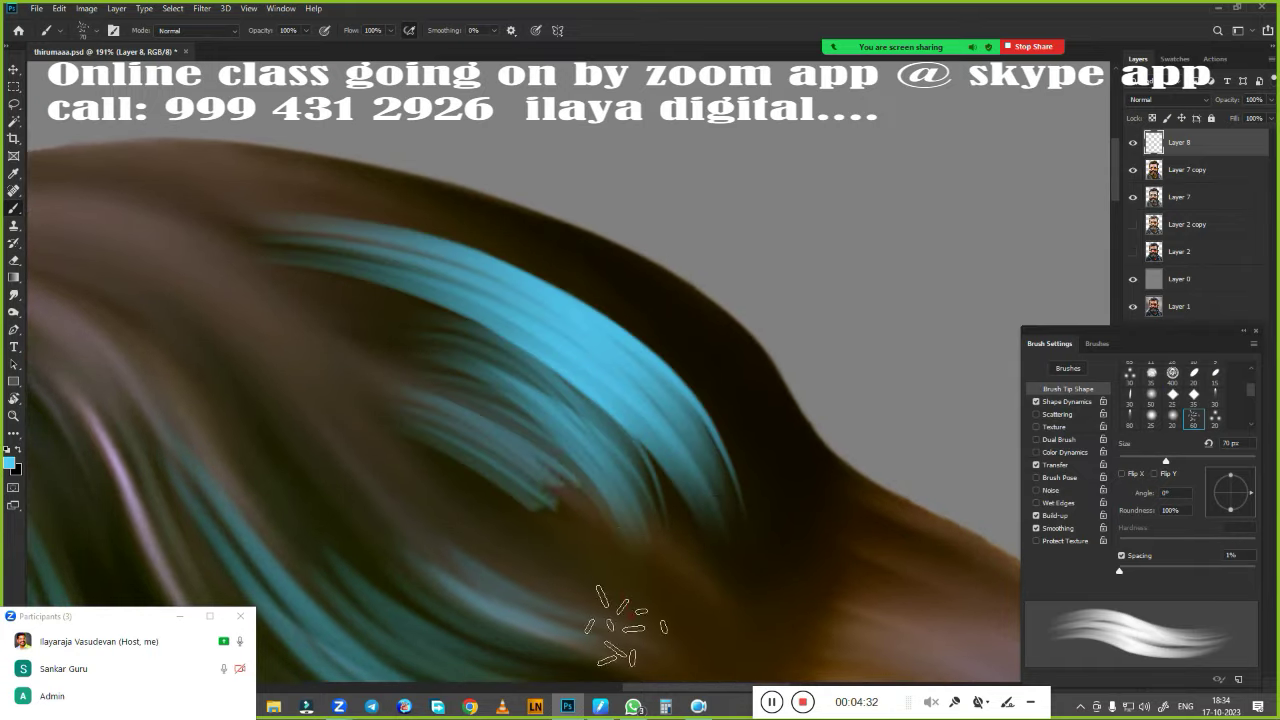
drag(540, 470, 600, 557)
drag(420, 440, 630, 600)
mouse_move(643, 294)
mouse_down()
mouse_move(785, 495)
mouse_move(671, 517)
mouse_up()
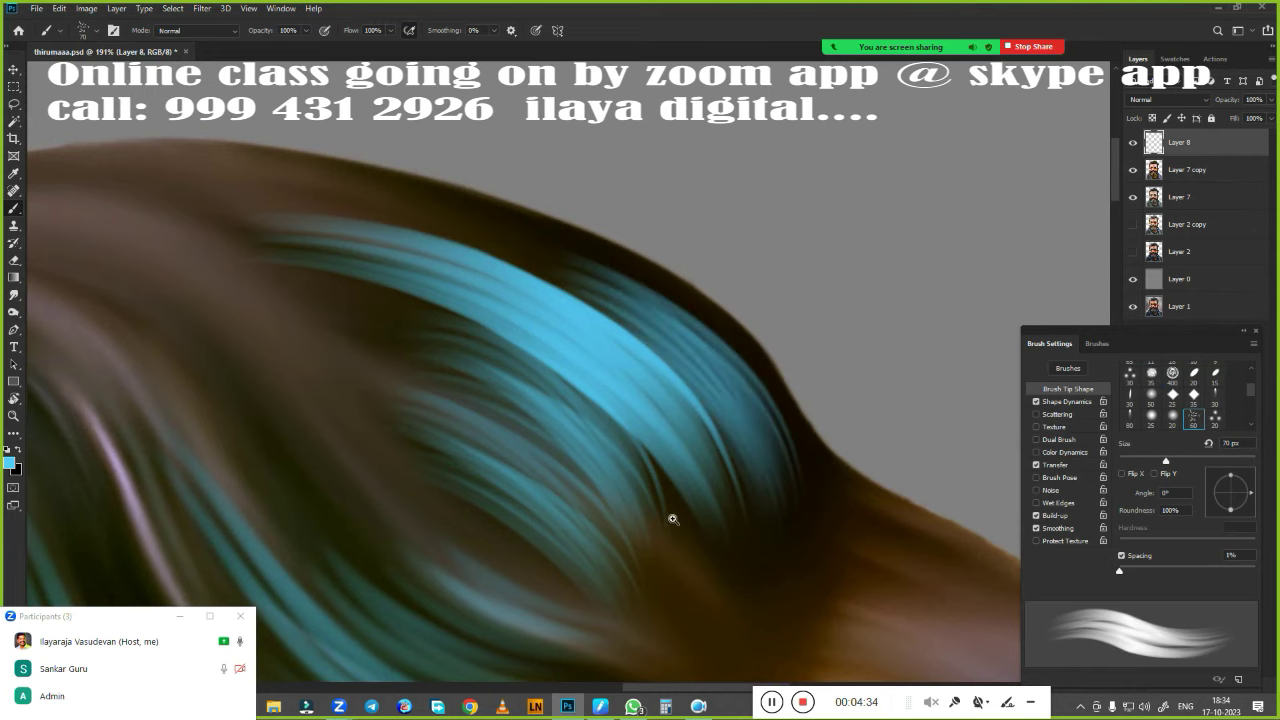
Undo the cyan strokes and load an angled brush tip with 78° angle and 43% roundness
scroll(671, 517, down, 5)
drag(680, 408, 718, 223)
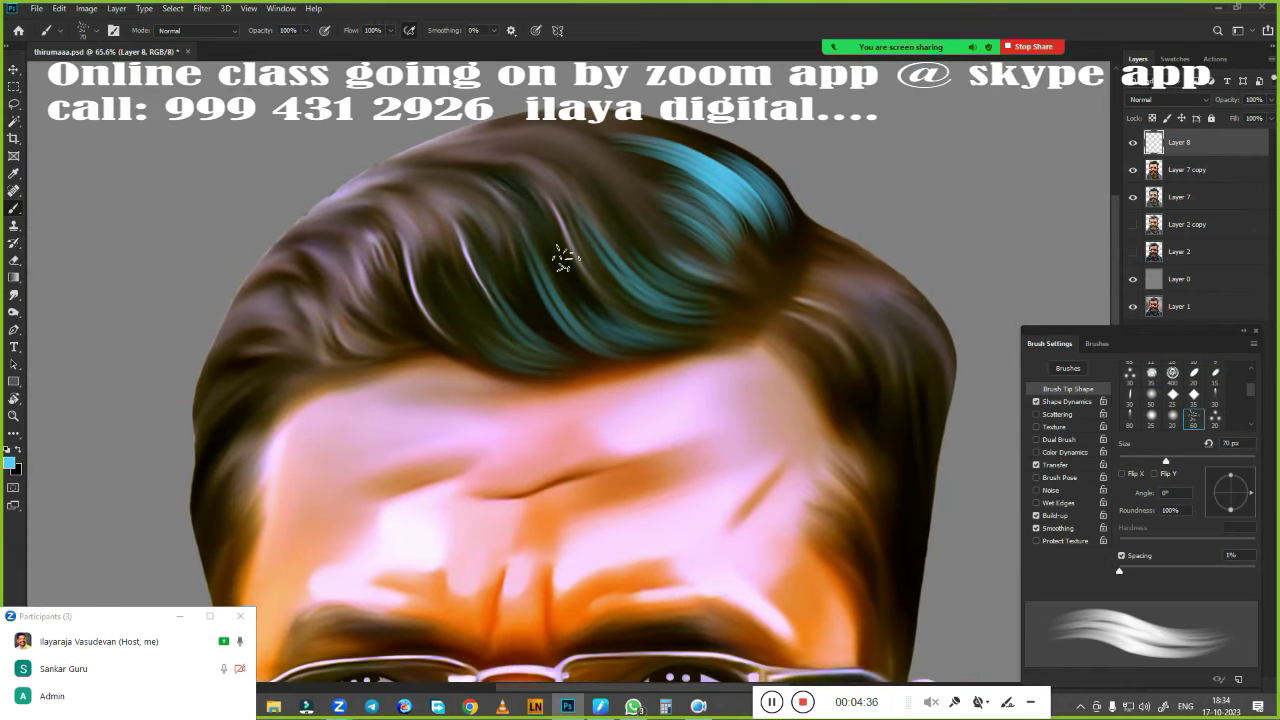
key(ctrl+z)
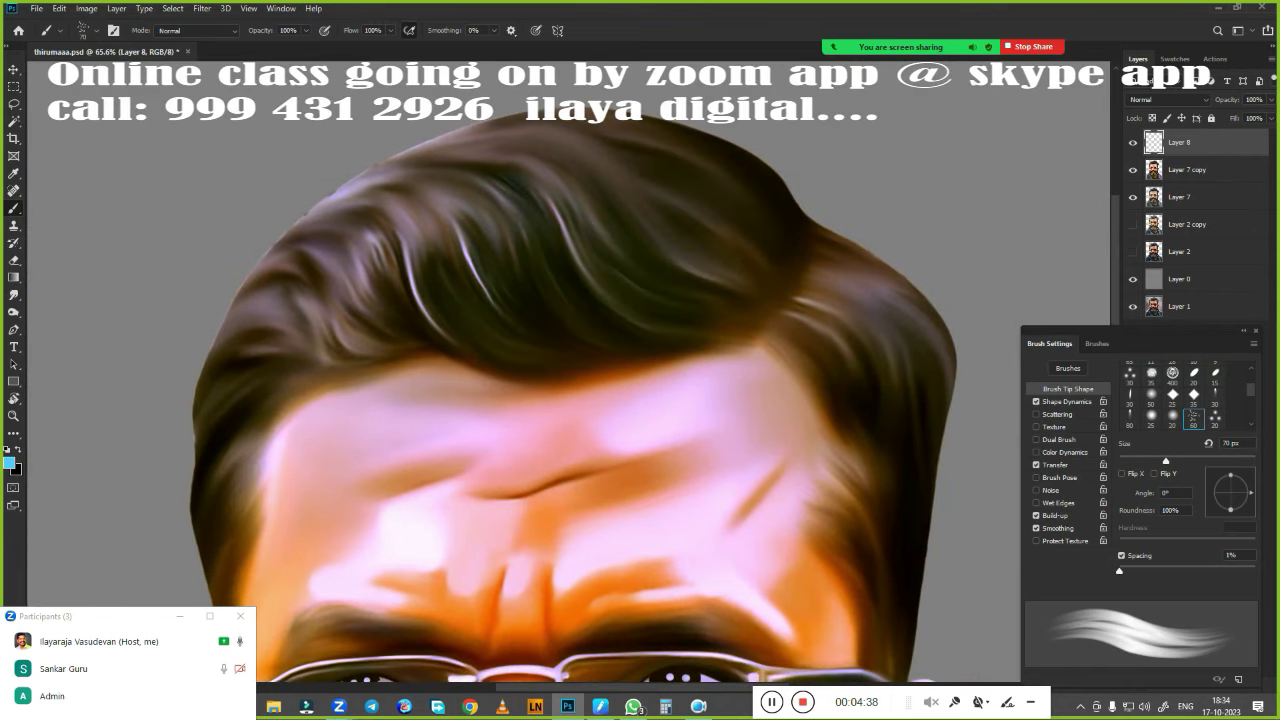
right_click(538, 265)
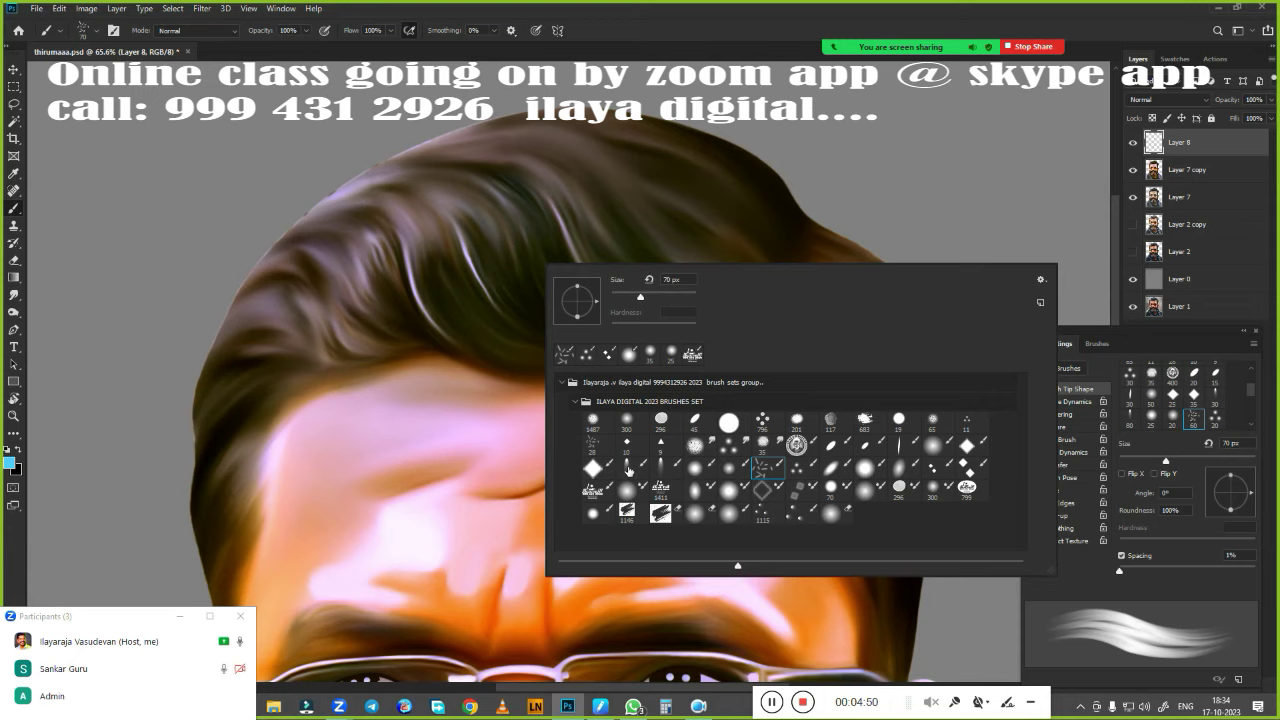
click(632, 465)
click(740, 34)
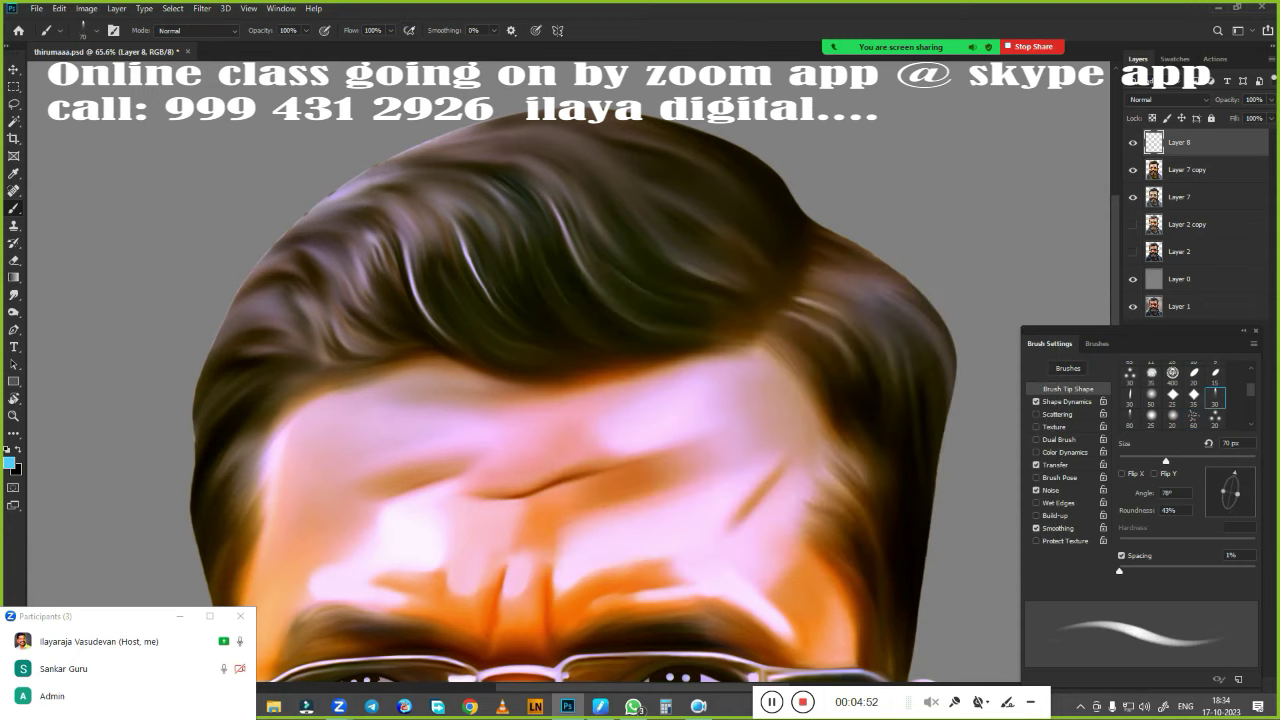
Zoom in toward the hairline and forehead
scroll(586, 400, up, 1)
scroll(614, 420, up, 1)
scroll(623, 426, up, 1)
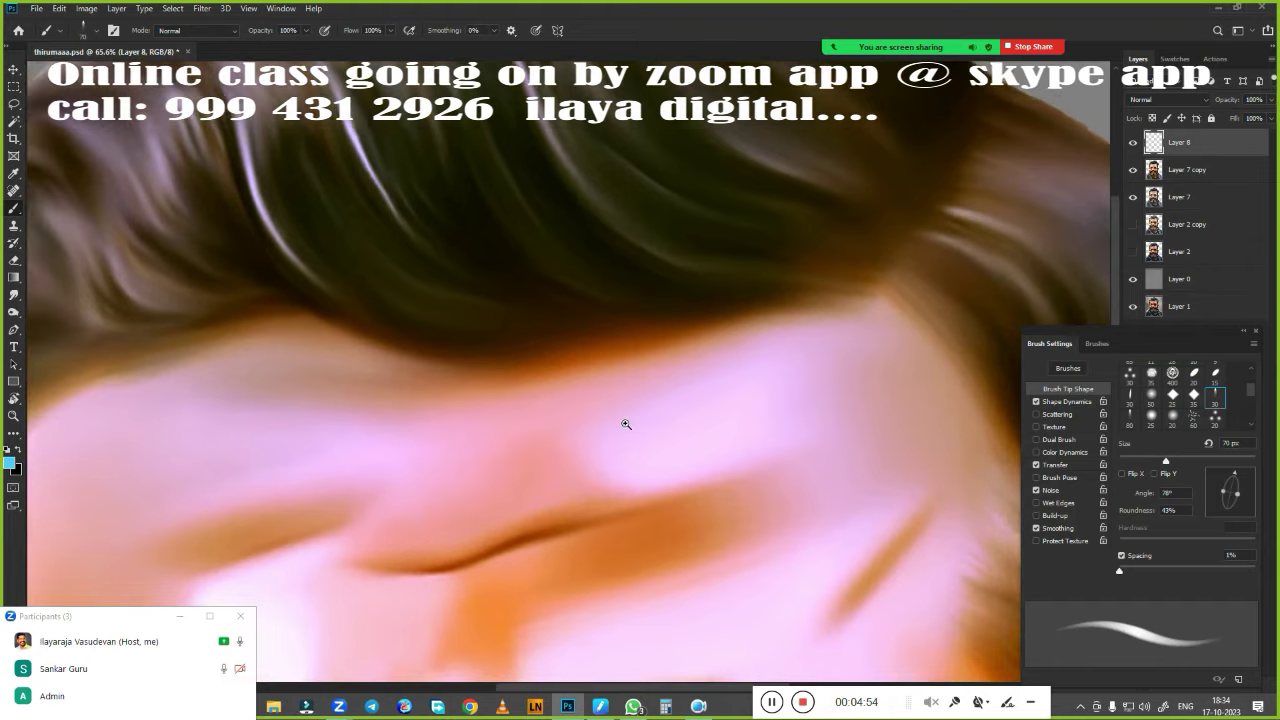
drag(623, 426, 720, 486)
Rotate the view from -28° to -59°, magnify the side hair, and return to the Brush tool
key(r)
mouse_move(400, 366)
mouse_down()
mouse_move(486, 417)
mouse_move(651, 409)
mouse_move(614, 446)
mouse_move(663, 457)
mouse_move(536, 435)
mouse_up()
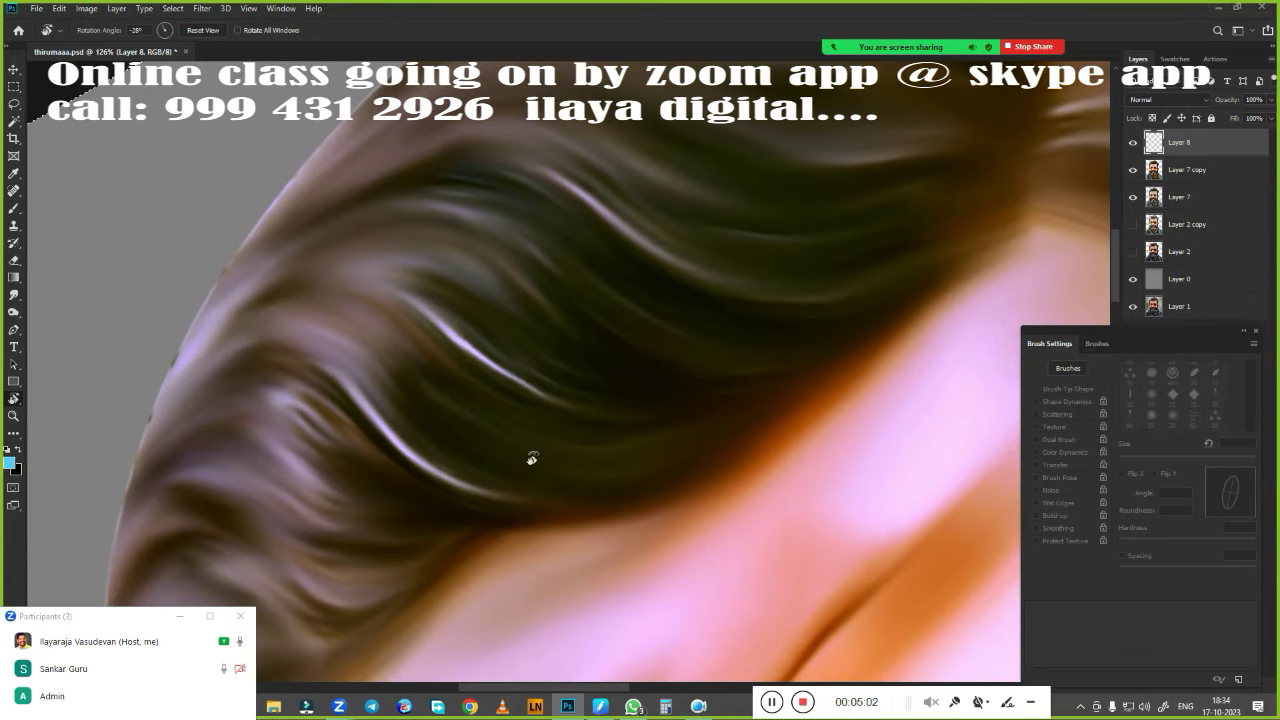
mouse_move(527, 506)
mouse_down()
mouse_move(574, 463)
mouse_move(727, 491)
mouse_up()
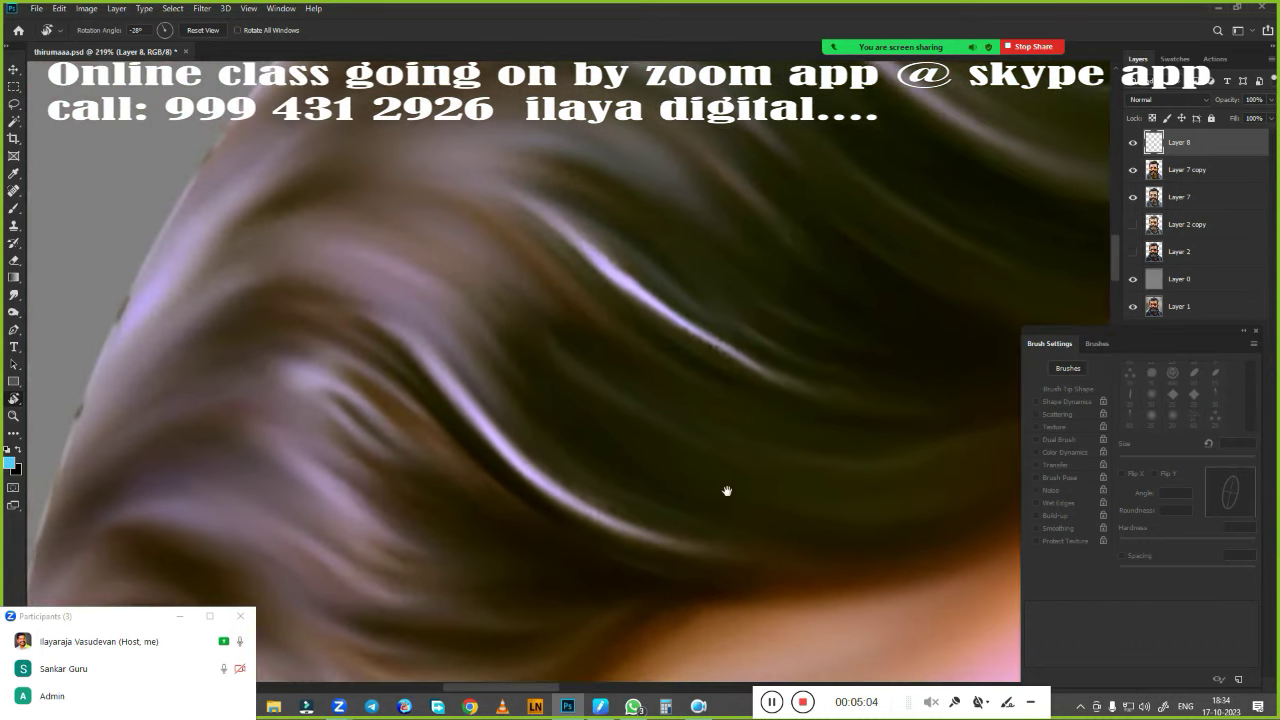
drag(358, 464, 41, 463)
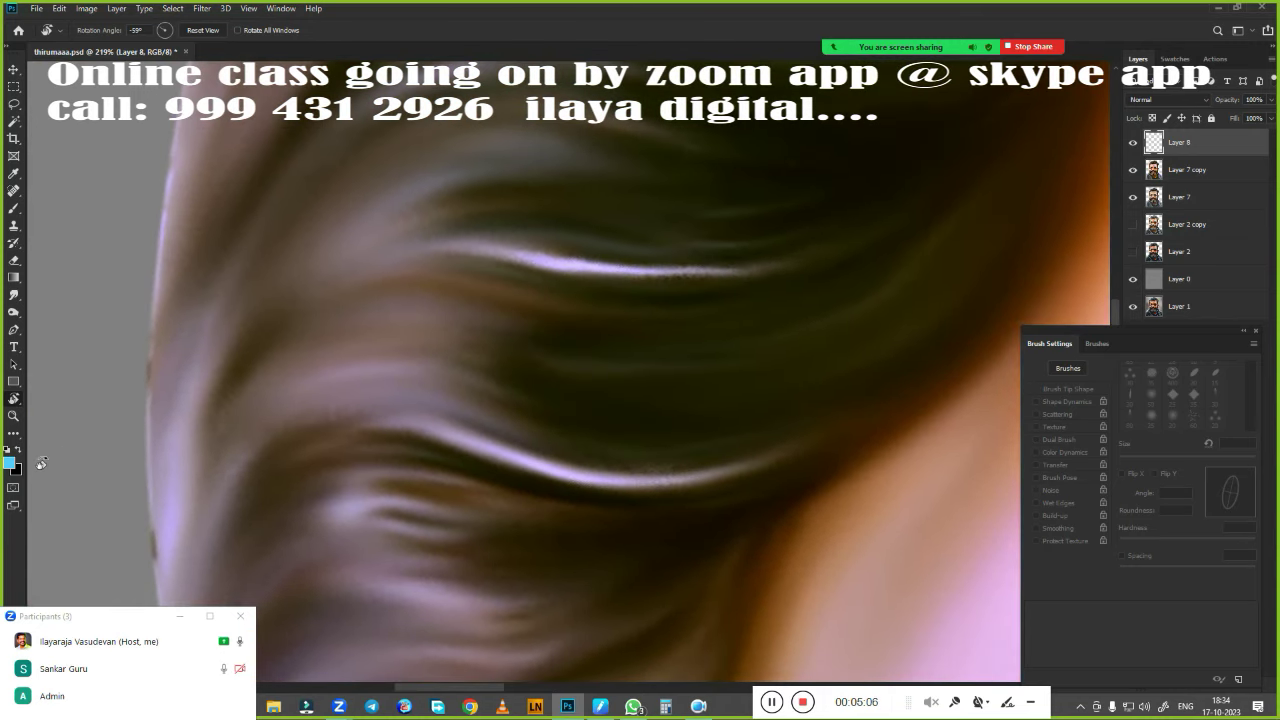
mouse_move(498, 476)
mouse_down()
mouse_move(766, 431)
mouse_move(727, 441)
mouse_up()
key(b)
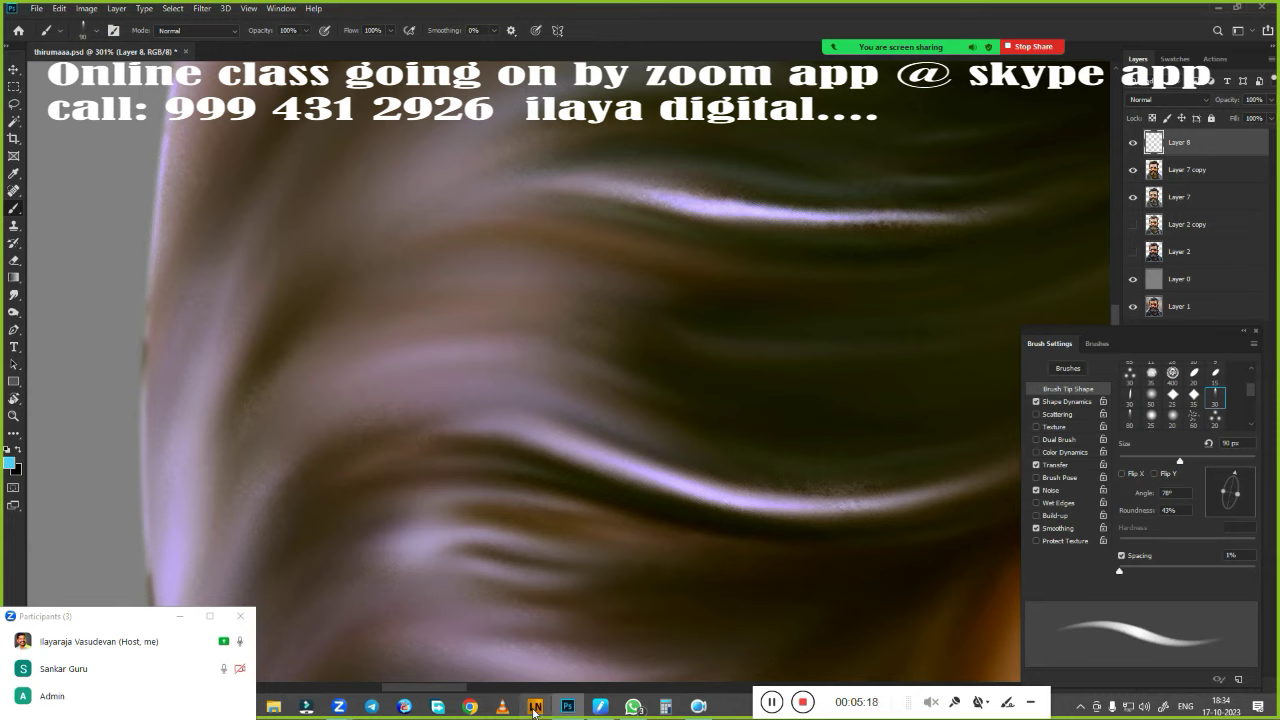
Enlarge the brush to 100 px and paint cyan arcs across the hair, extending right
key(bracketright)
drag(287, 355, 600, 250)
drag(321, 362, 589, 240)
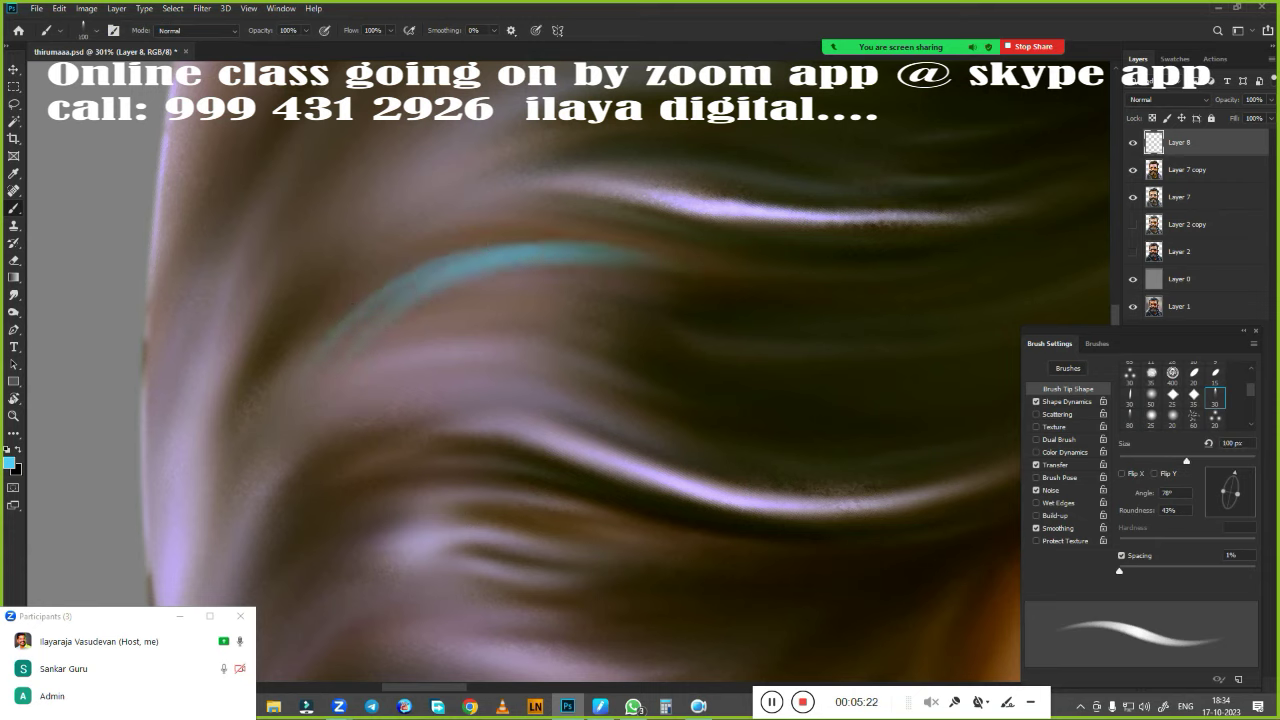
drag(340, 340, 757, 323)
drag(560, 262, 755, 325)
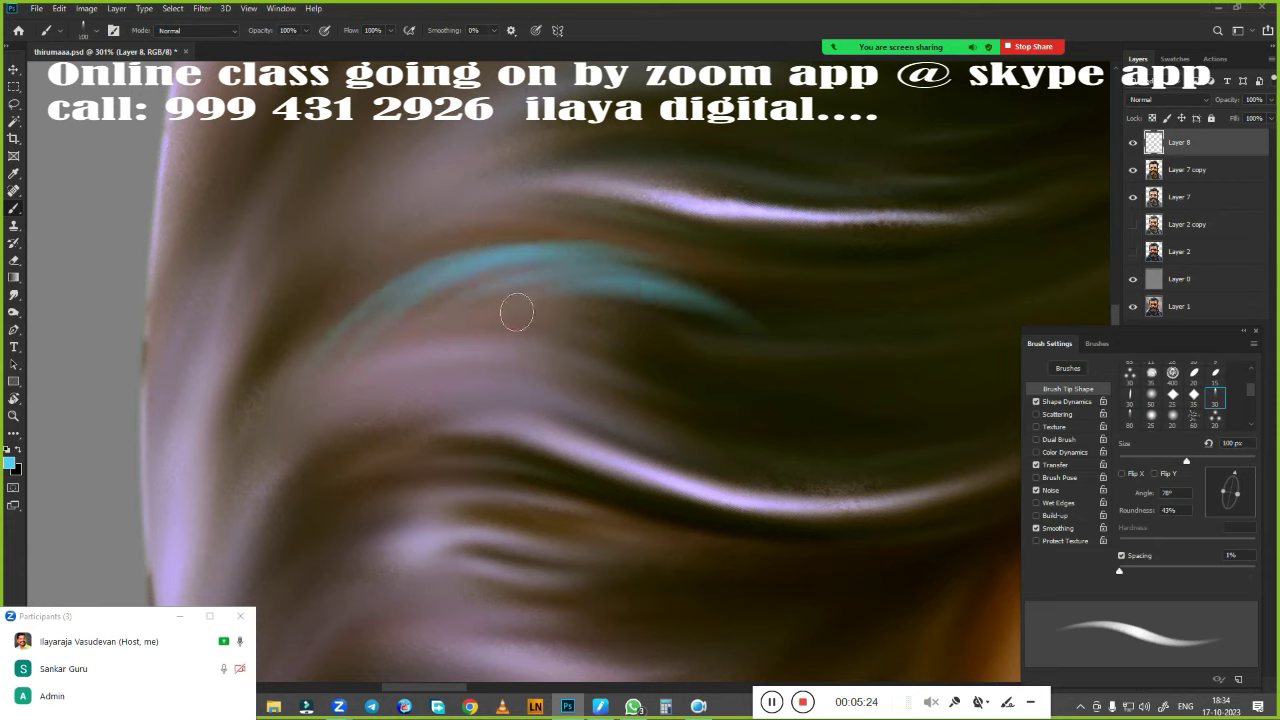
drag(516, 312, 770, 360)
drag(548, 332, 770, 366)
drag(622, 340, 812, 405)
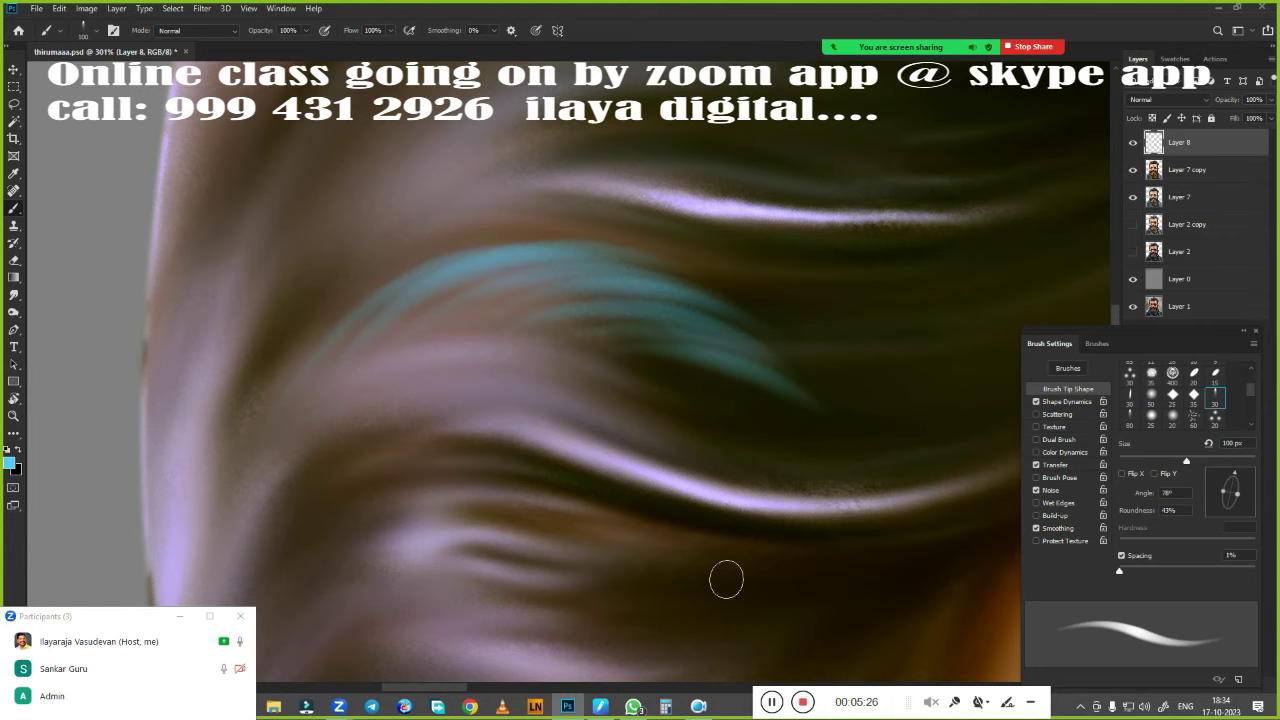
Paint a rising cyan strand and several more above the existing band
drag(726, 580, 505, 385)
drag(165, 375, 478, 284)
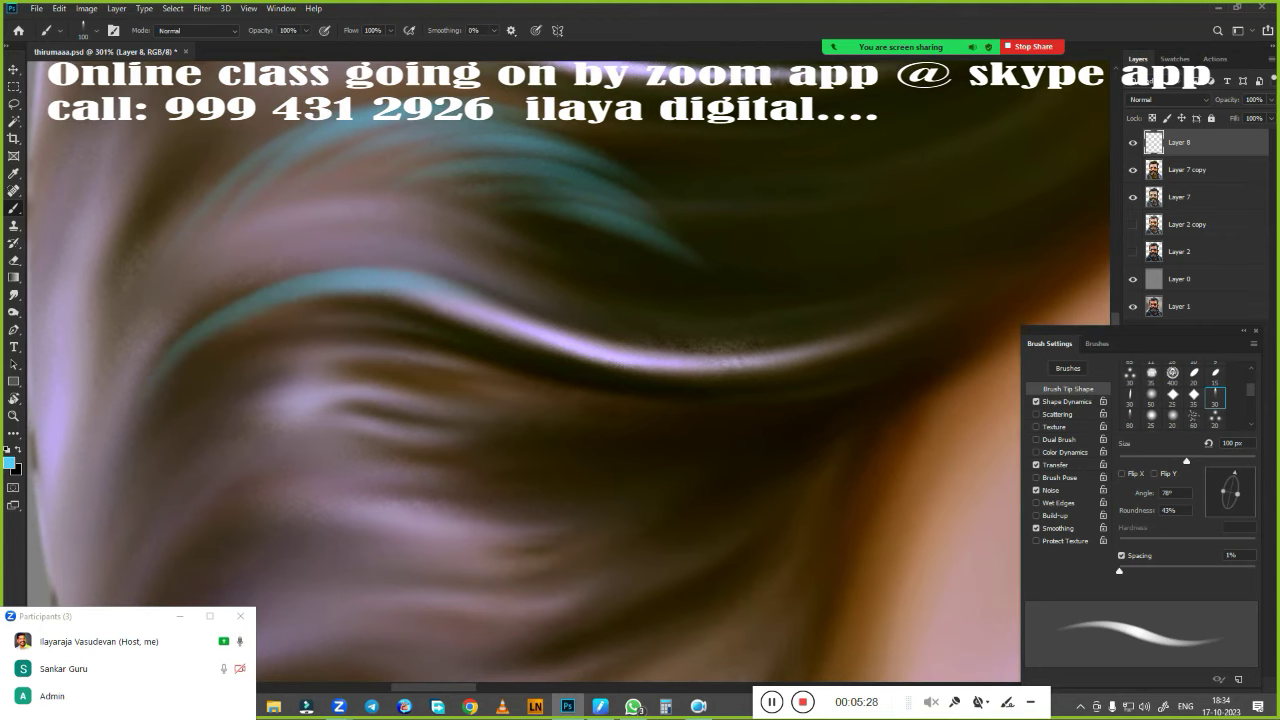
drag(273, 257, 510, 275)
drag(352, 262, 508, 228)
drag(488, 290, 576, 238)
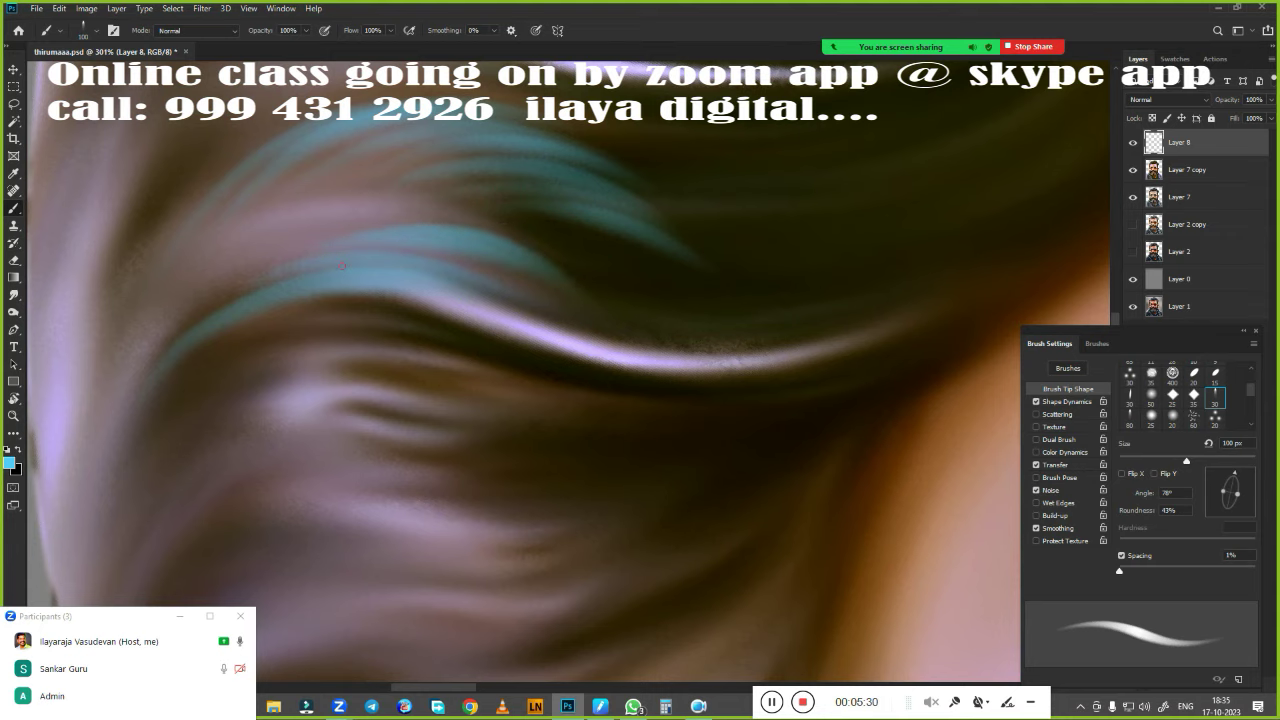
drag(434, 268, 560, 262)
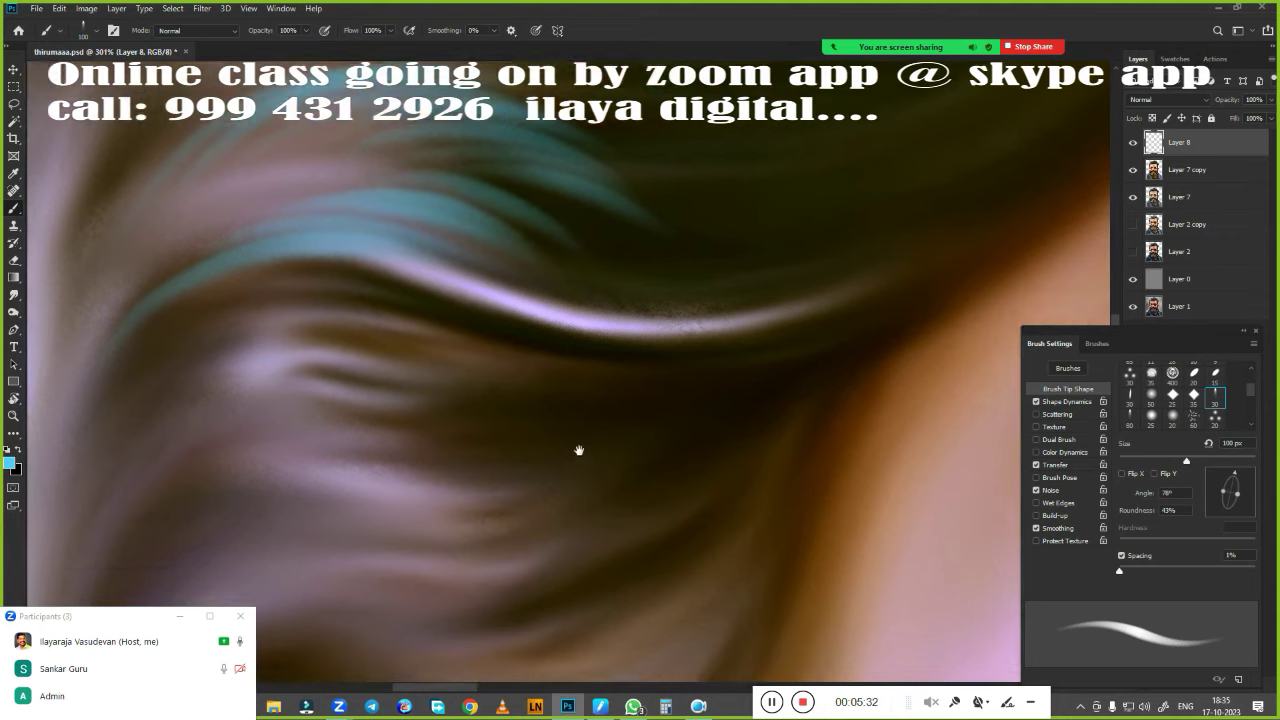
Paint further cyan, dark and faint light strands lower on the hair
drag(580, 451, 463, 410)
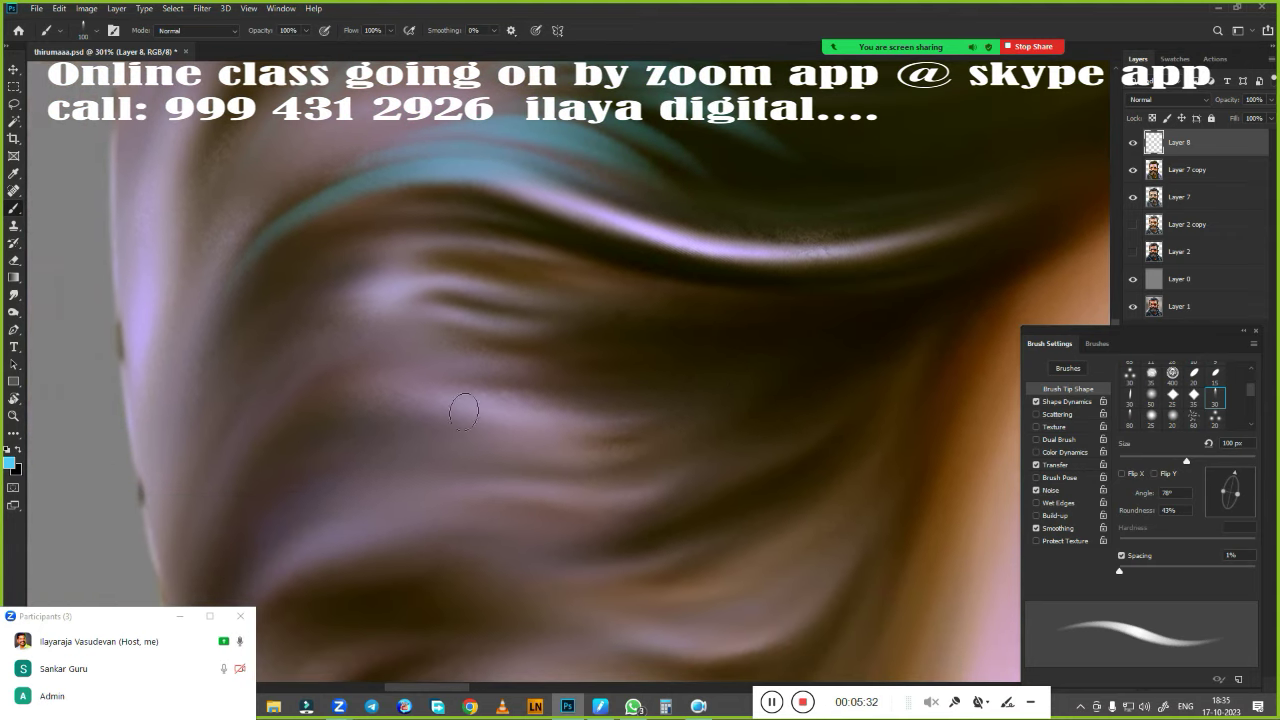
drag(321, 353, 560, 352)
drag(330, 368, 554, 320)
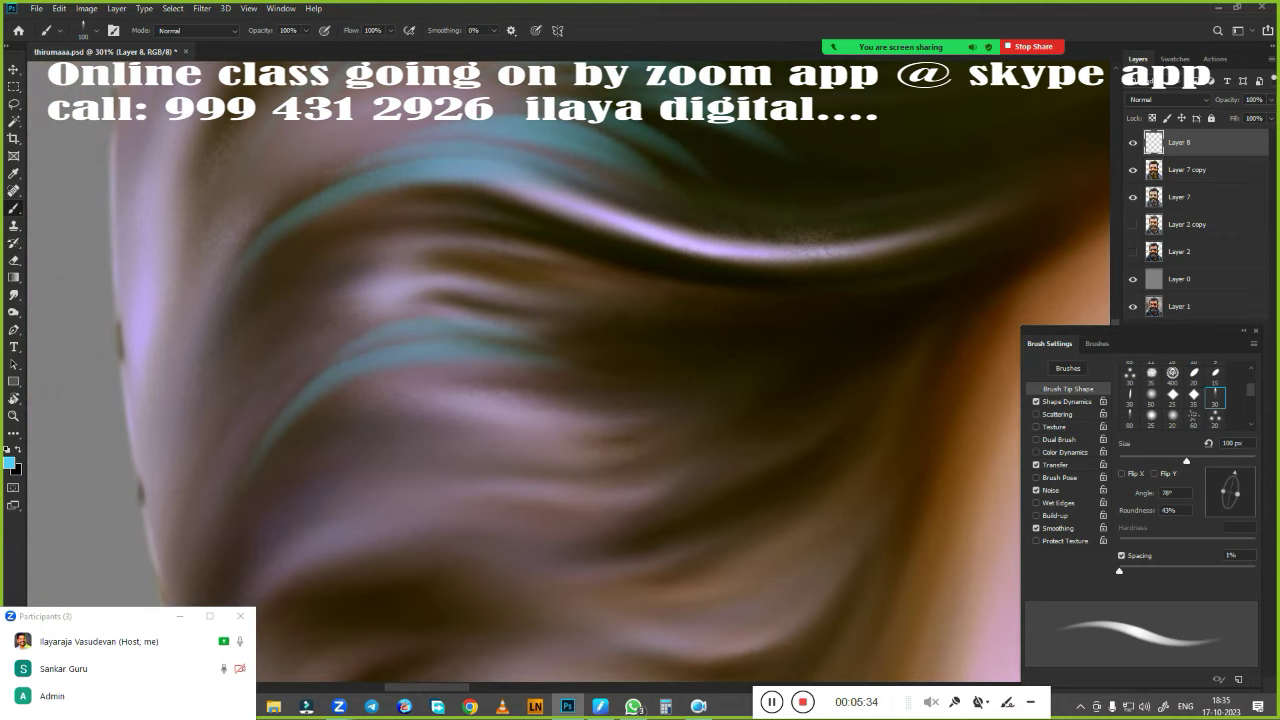
drag(436, 340, 570, 310)
drag(430, 318, 590, 285)
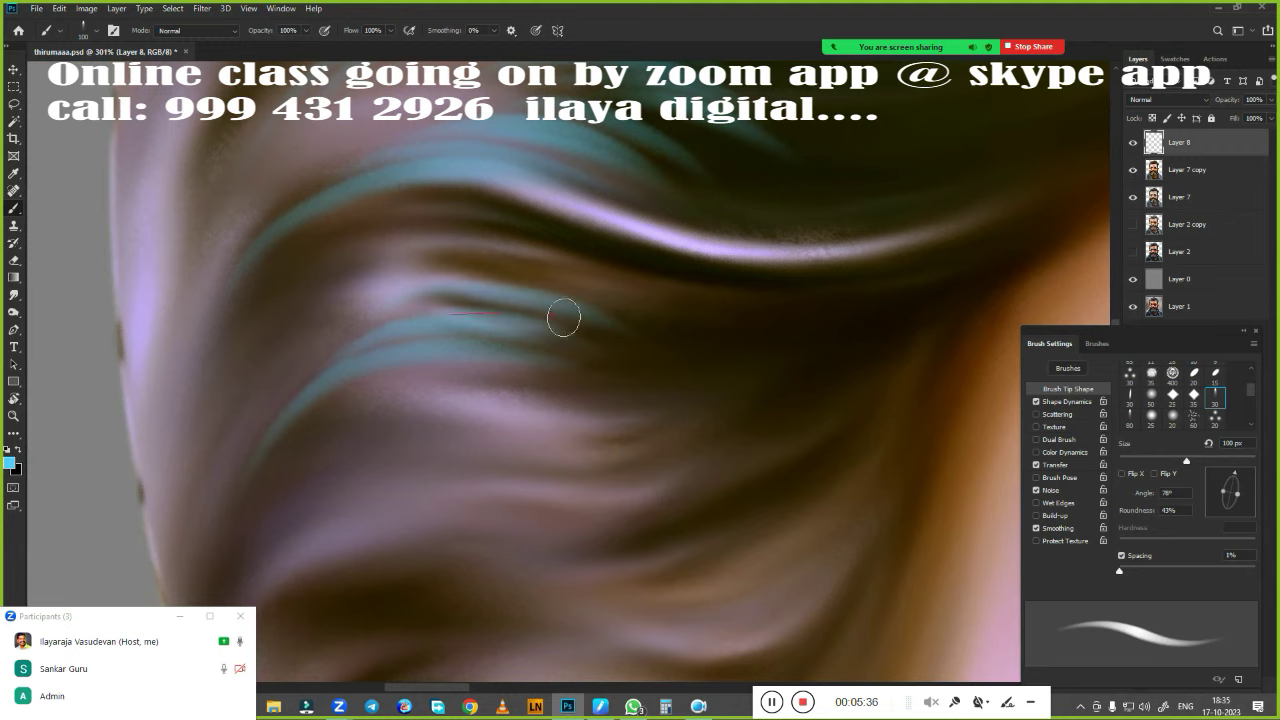
drag(659, 460, 648, 307)
drag(290, 448, 618, 332)
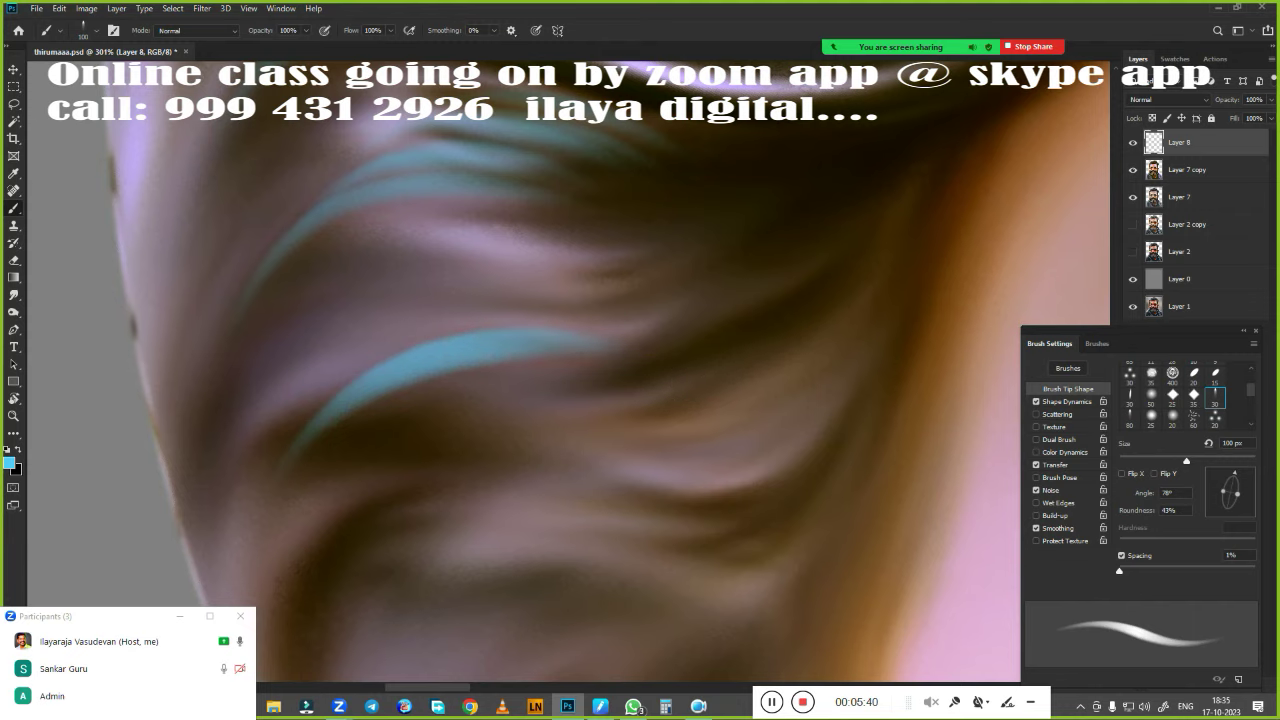
drag(414, 340, 640, 310)
mouse_move(496, 305)
mouse_down()
mouse_move(610, 290)
mouse_move(610, 278)
mouse_up()
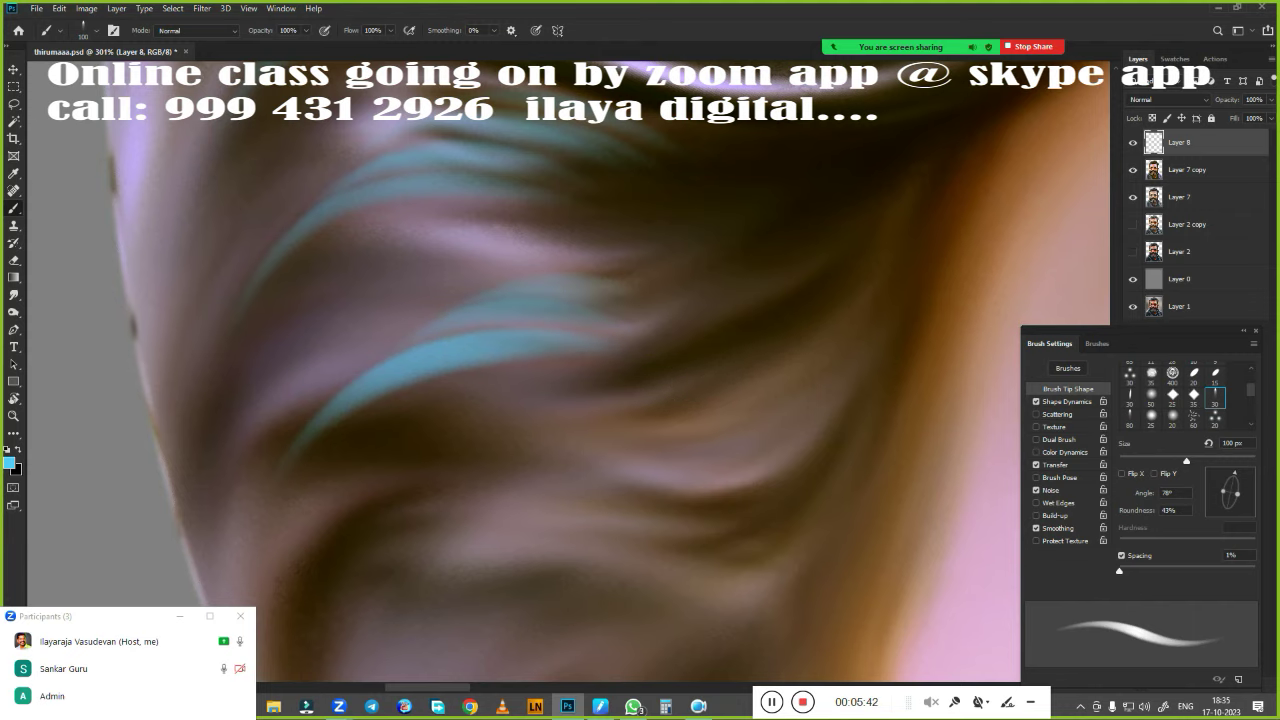
Paint a cyan strand low on the hair with light cyan strands above it
drag(663, 434, 486, 591)
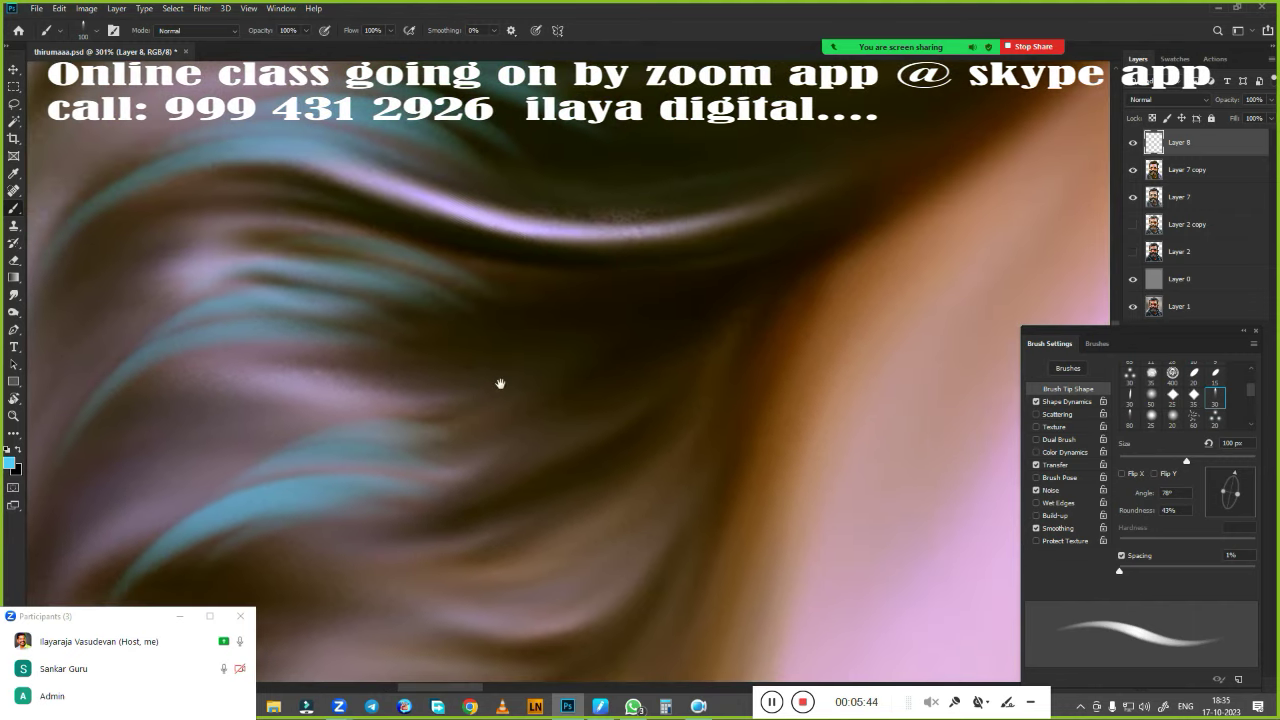
drag(500, 380, 615, 147)
drag(350, 500, 555, 422)
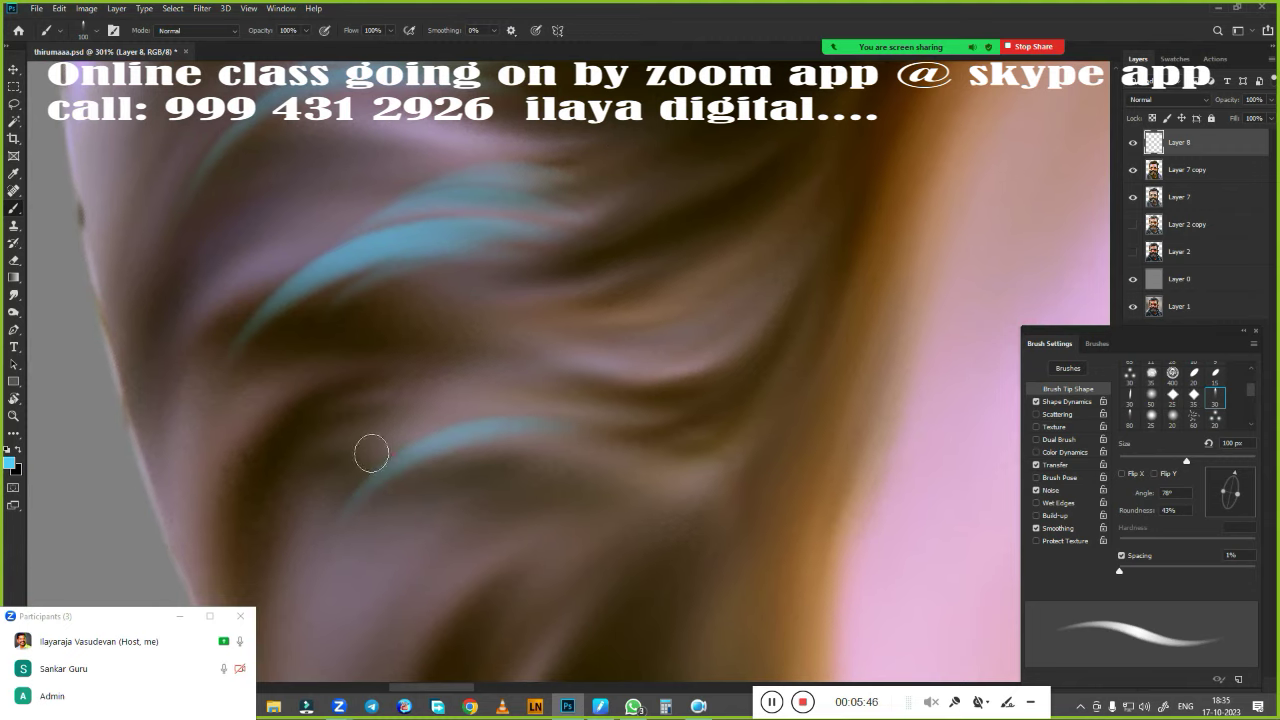
mouse_move(456, 412)
mouse_down()
mouse_move(610, 392)
mouse_move(614, 375)
mouse_up()
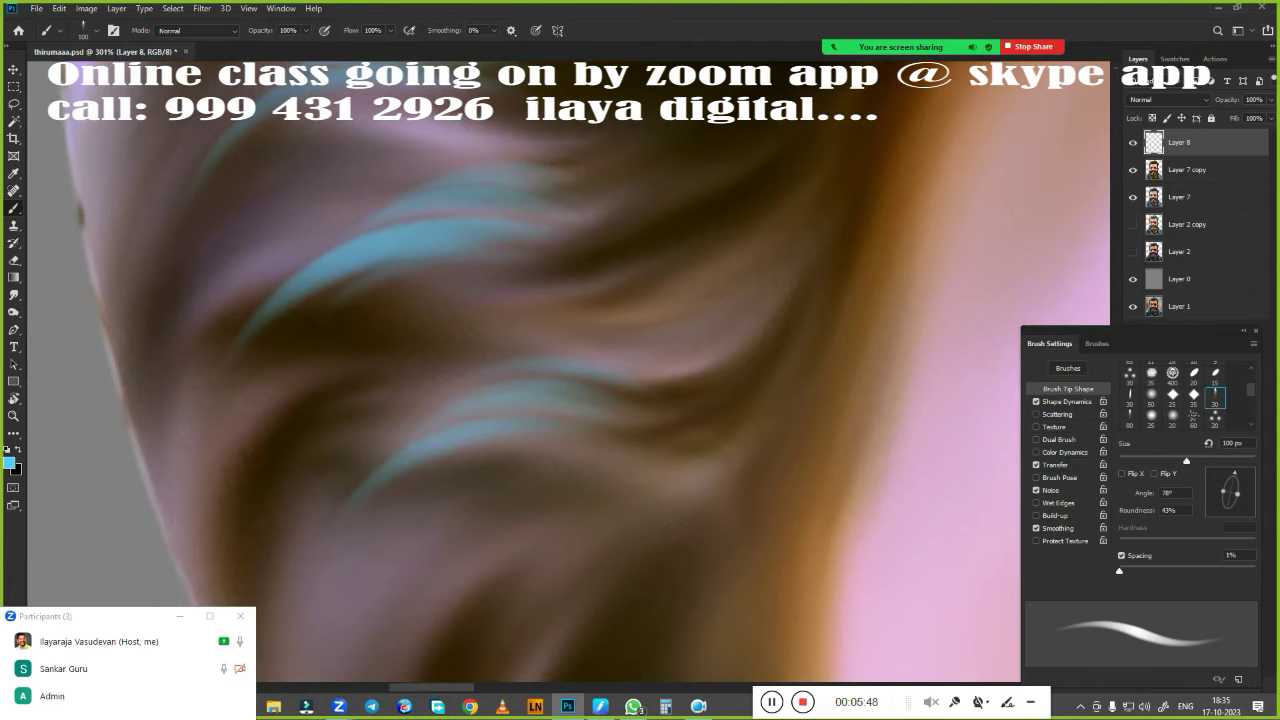
drag(482, 356, 636, 350)
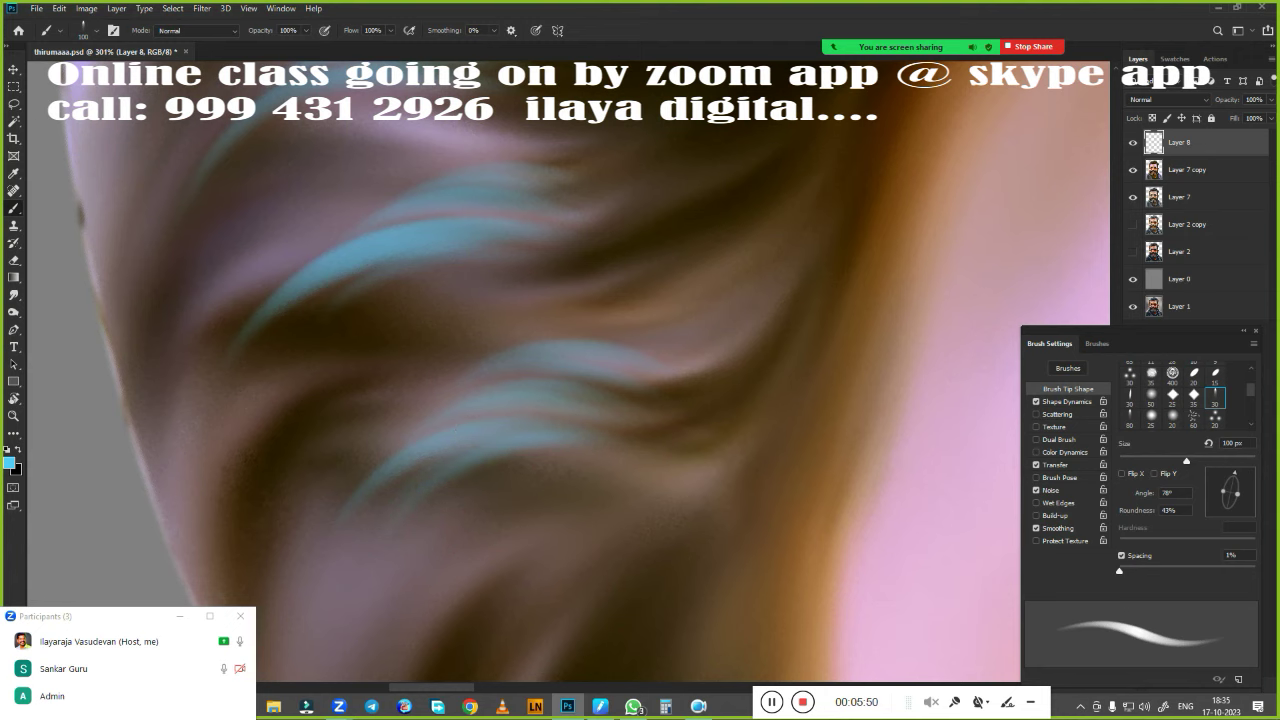
Paint a teal strand across the top hair, redoing it slightly further left
scroll(514, 586, down, 2)
scroll(600, 449, down, 3)
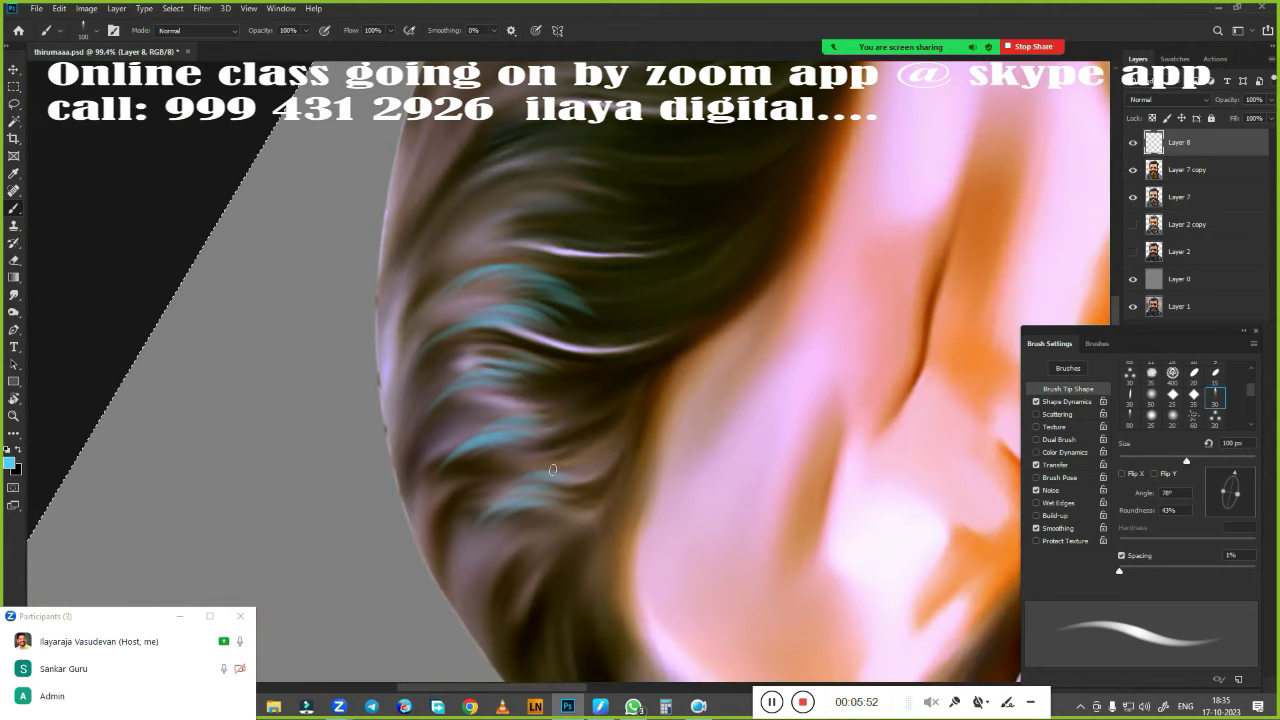
scroll(530, 475, down, 2)
scroll(595, 472, down, 1)
scroll(595, 472, up, 1)
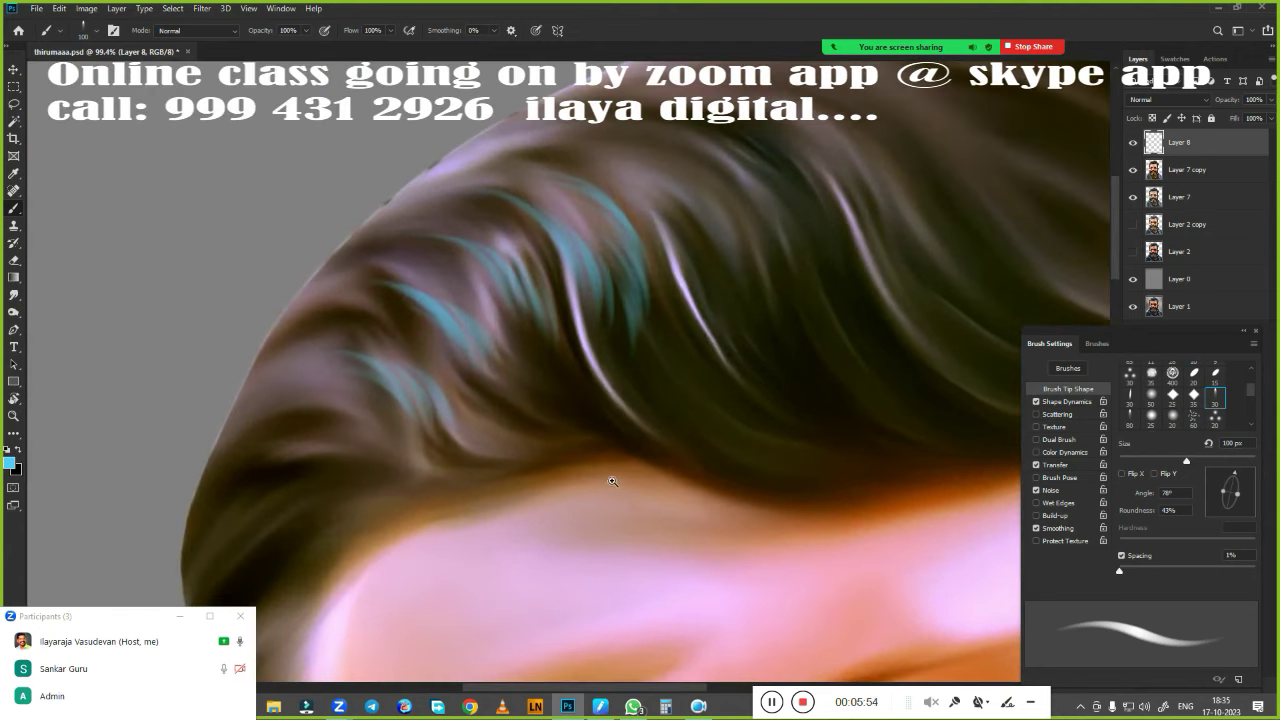
scroll(704, 337, up, 1)
scroll(723, 363, up, 2)
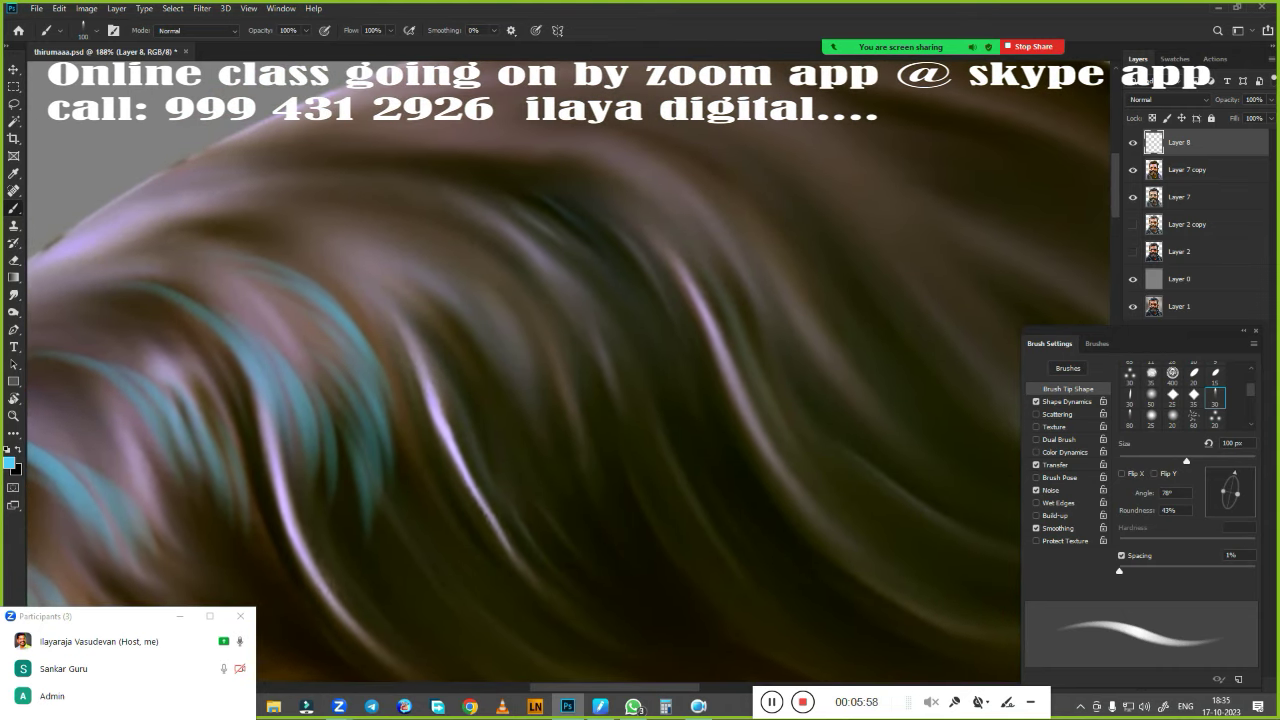
drag(495, 168, 740, 325)
key(ctrl+z)
drag(400, 170, 685, 345)
Brighten and extend the teal strand downward, keeping the last stroke after undo/redo checks
drag(413, 196, 668, 360)
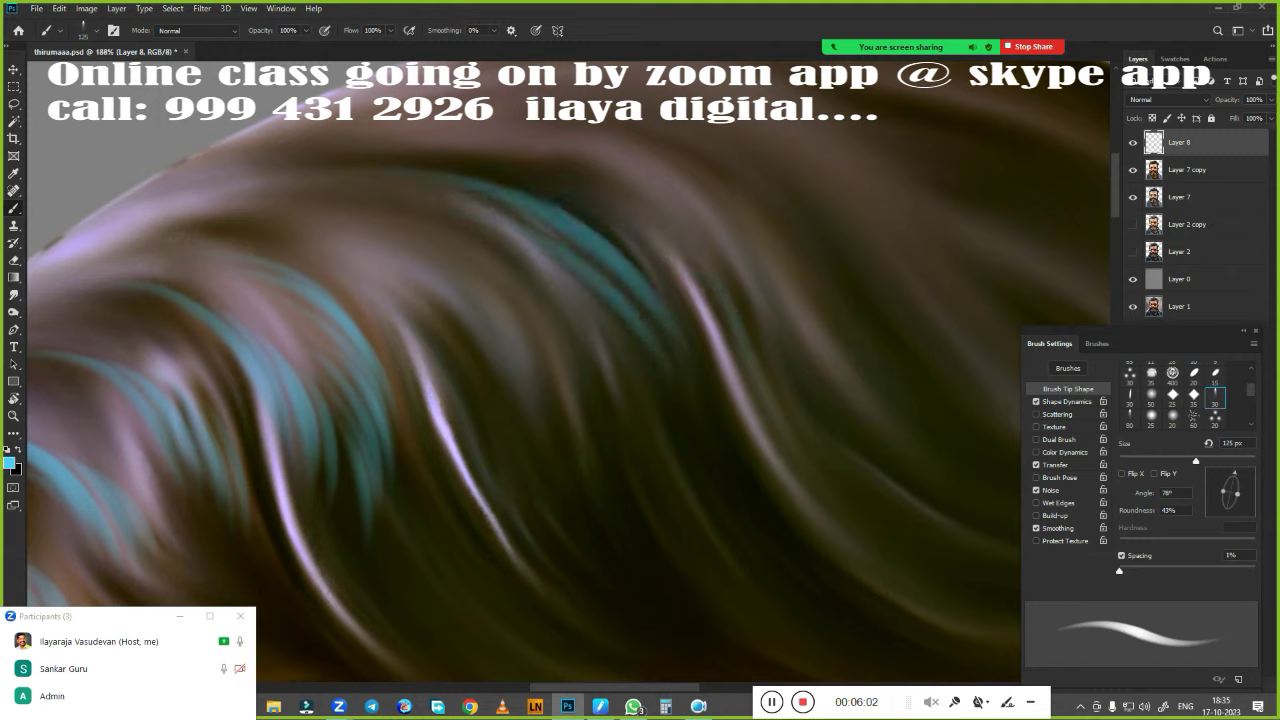
drag(546, 286, 655, 430)
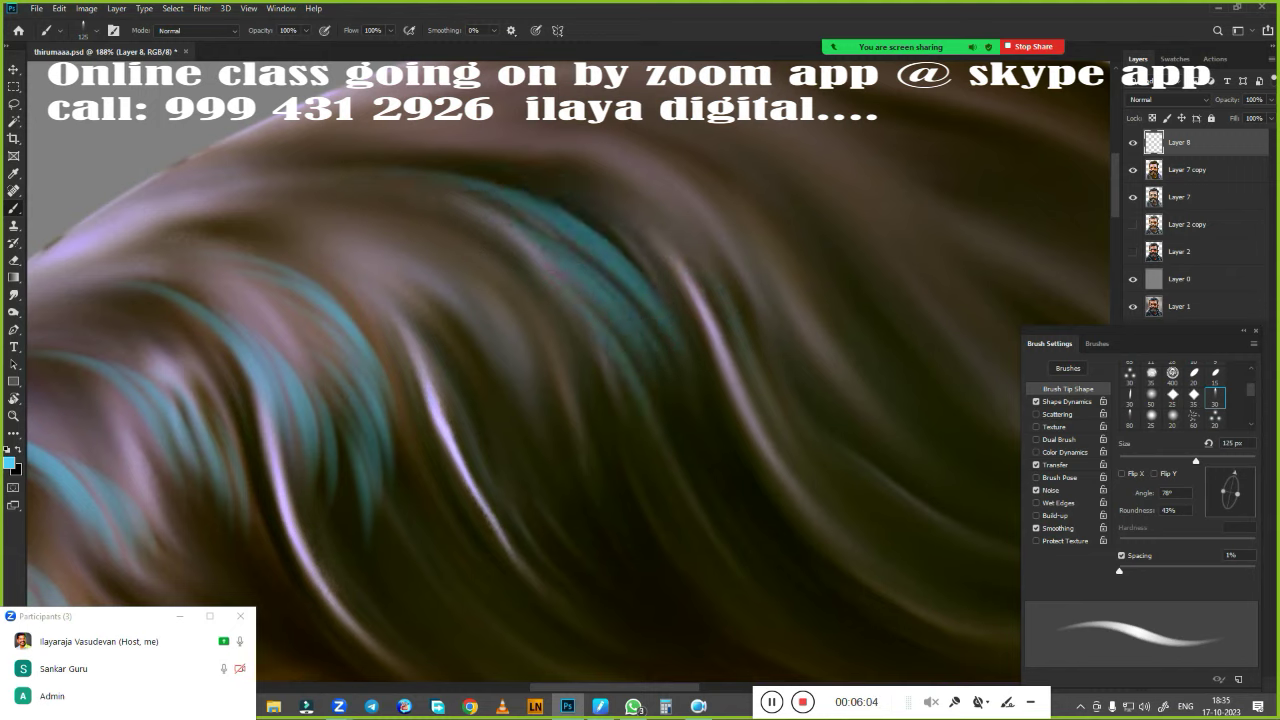
mouse_move(543, 306)
mouse_down()
mouse_move(643, 500)
mouse_move(726, 337)
mouse_up()
key(ctrl+z)
key(ctrl+shift+z)
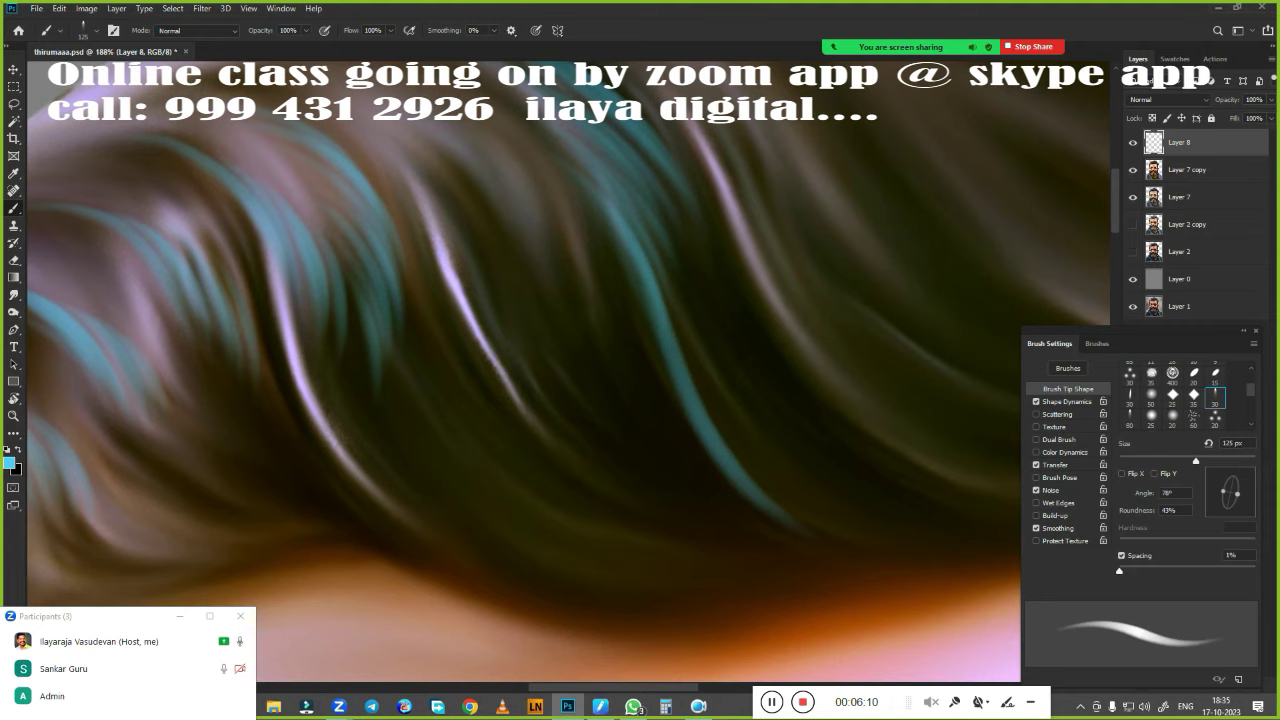
key(ctrl+z)
key(ctrl+shift+z)
key(ctrl+z)
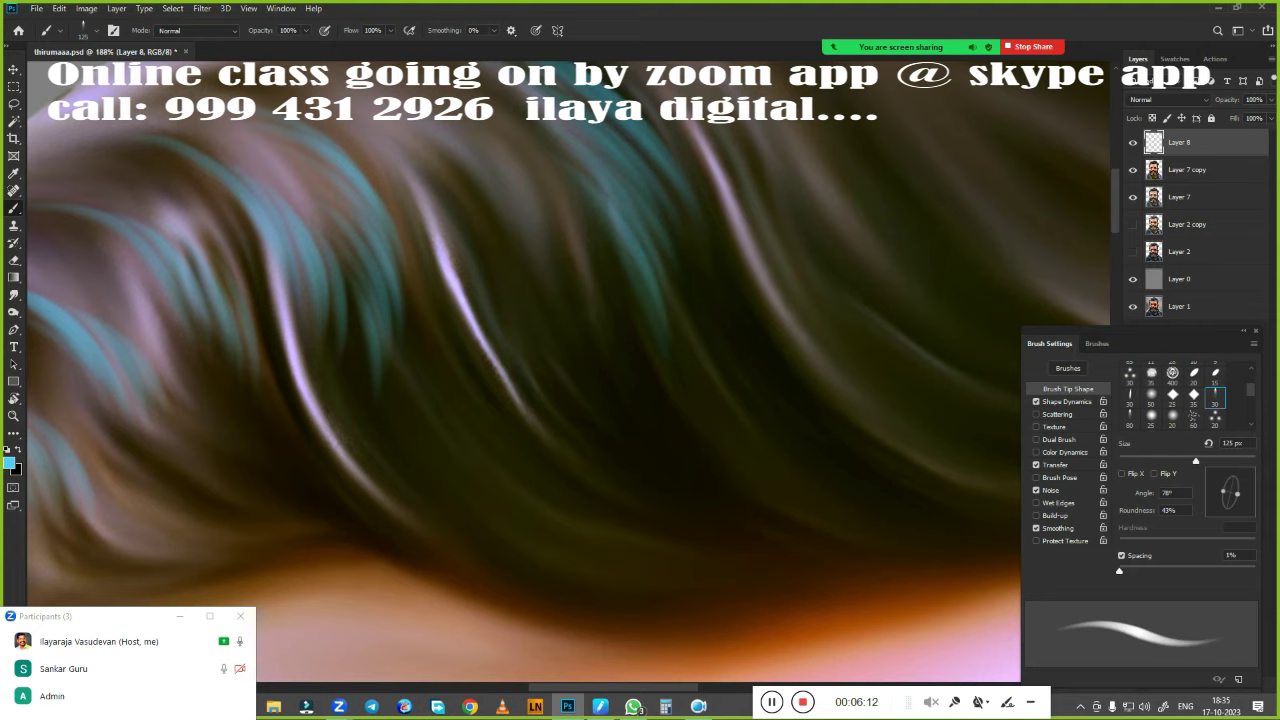
key(ctrl+shift+z)
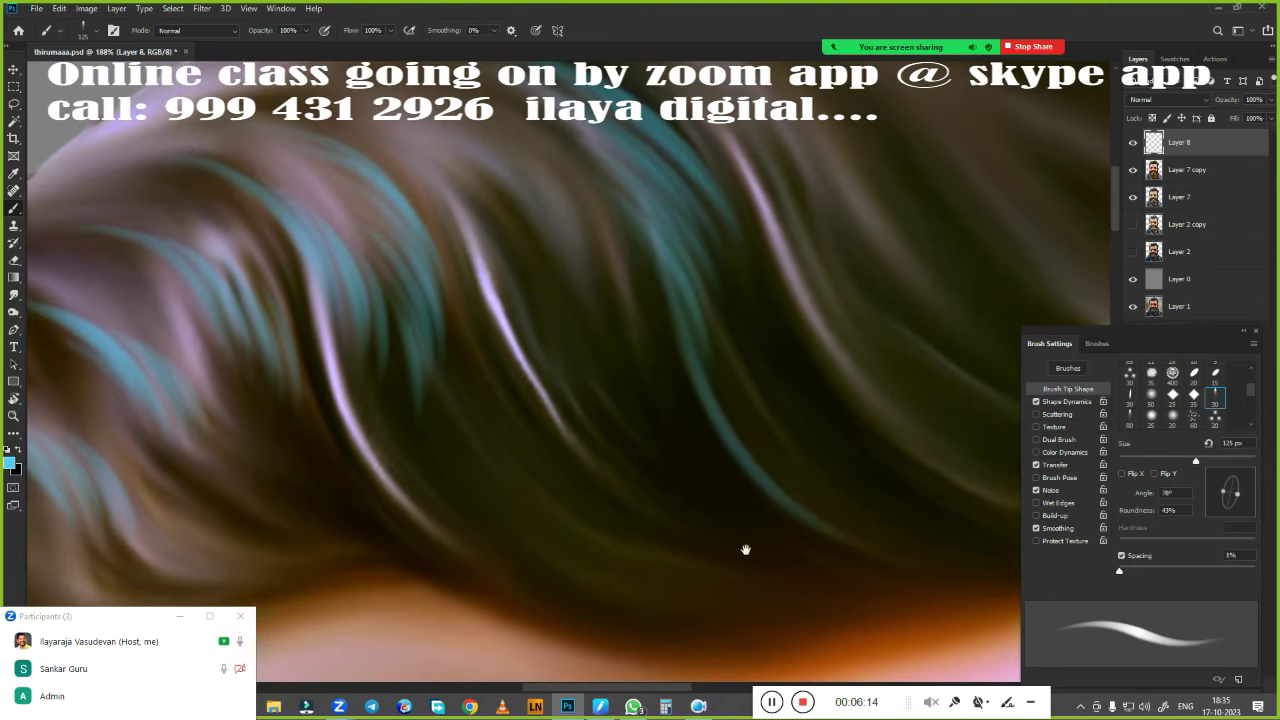
Add light teal strands along a curl and pale pink highlights along a strand
drag(720, 510, 770, 560)
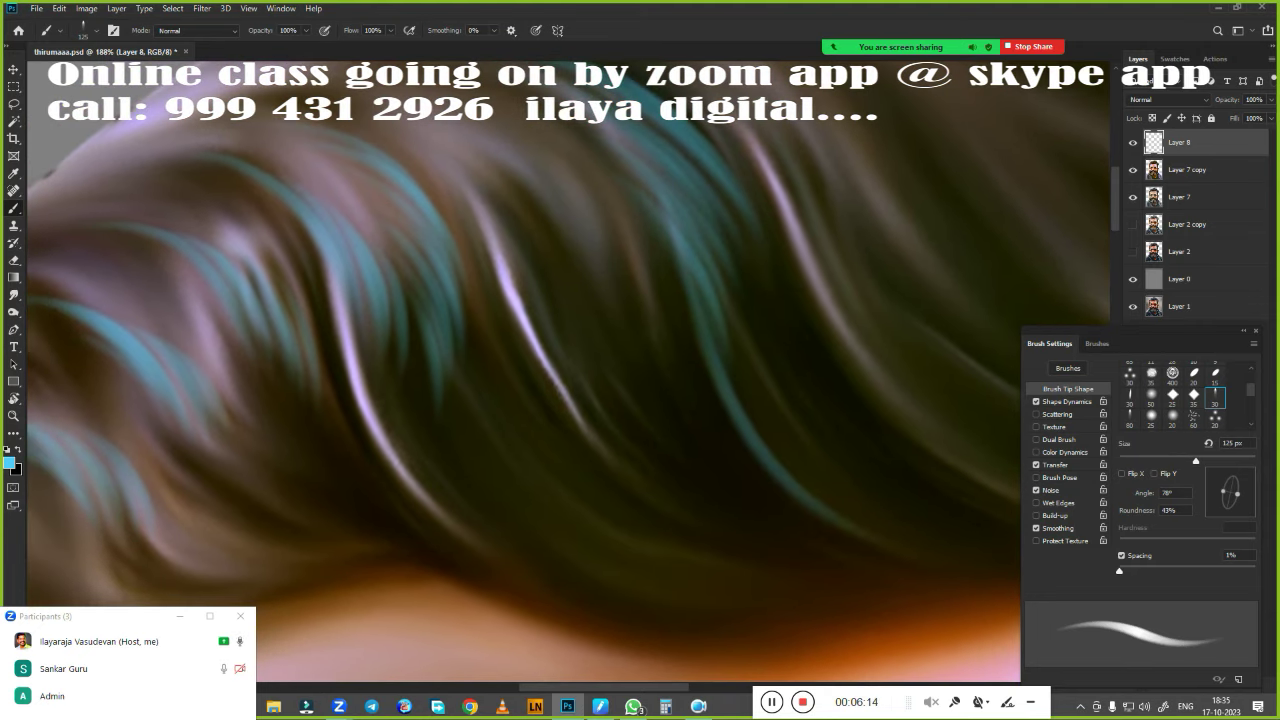
mouse_move(642, 301)
mouse_down()
mouse_move(530, 115)
mouse_move(554, 172)
mouse_move(576, 186)
mouse_up()
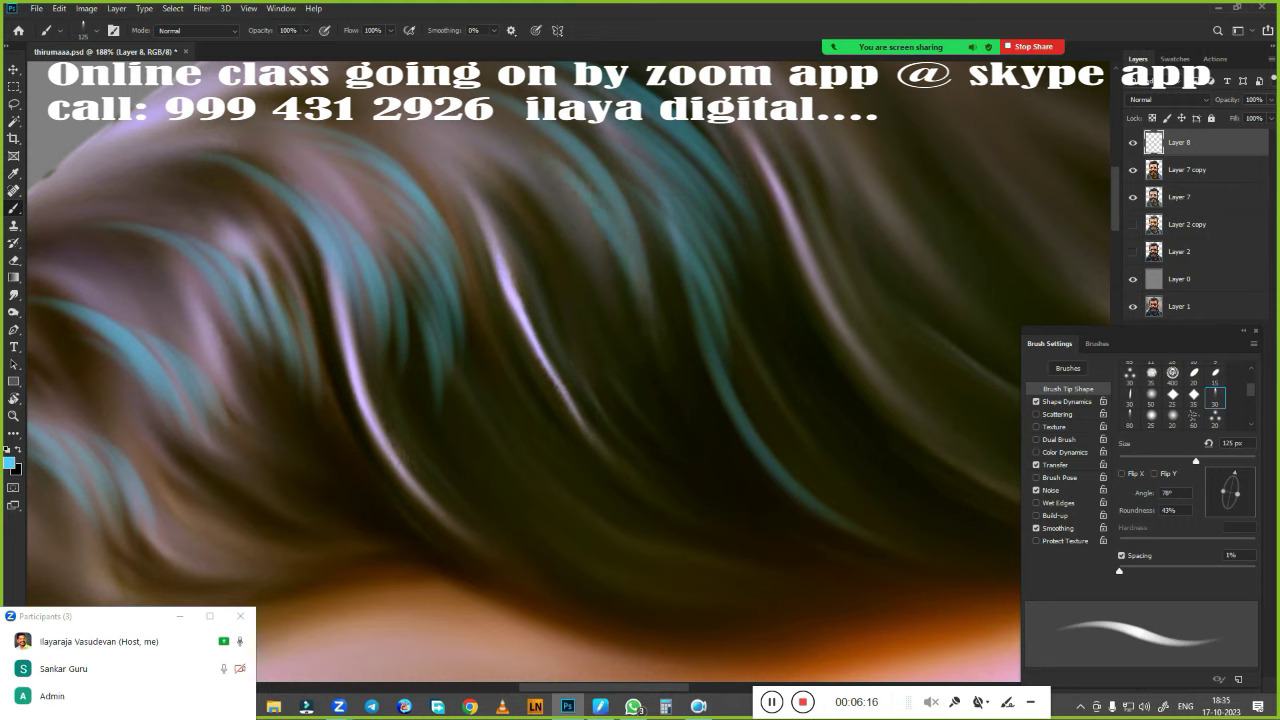
drag(620, 340, 571, 226)
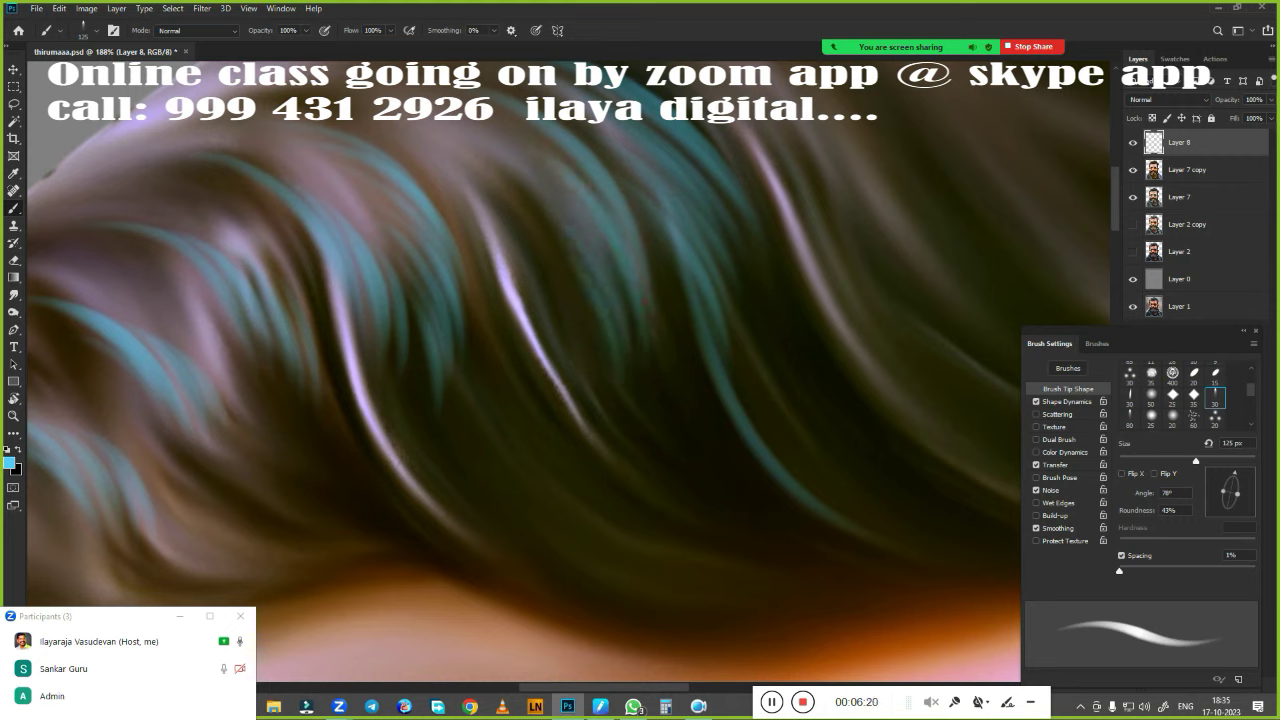
drag(718, 560, 608, 350)
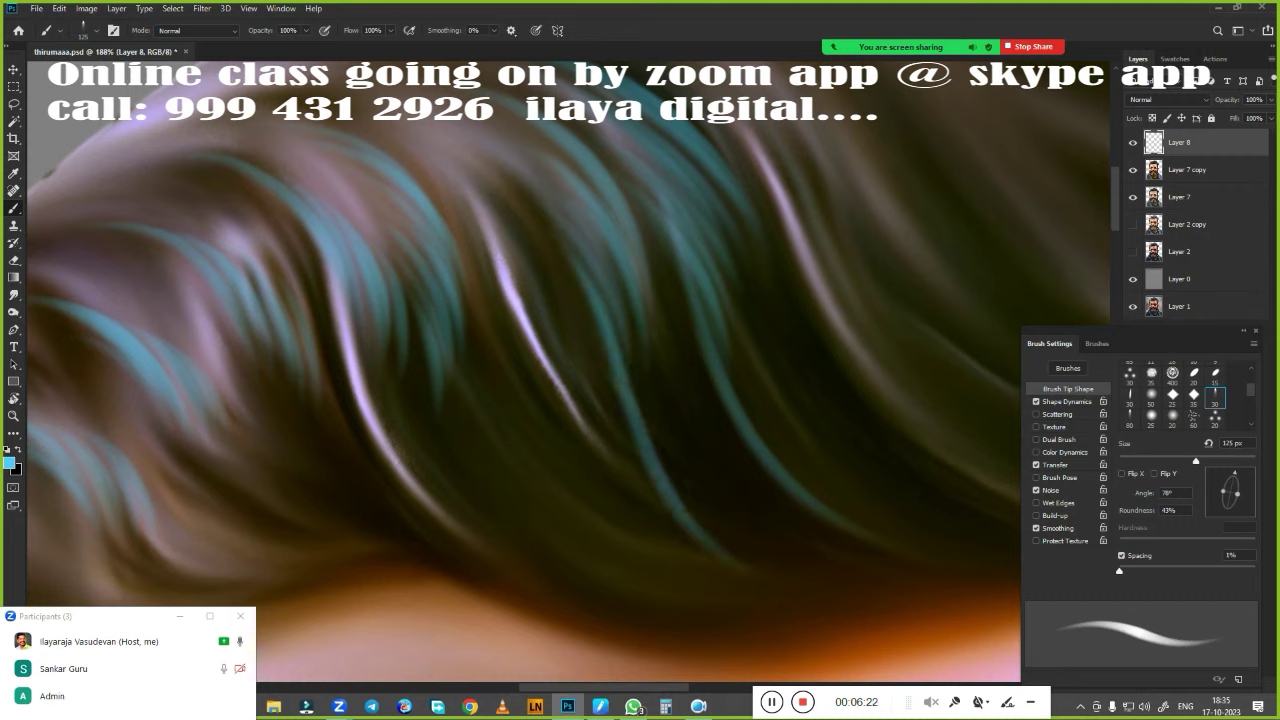
drag(466, 162, 552, 305)
drag(496, 208, 548, 300)
mouse_move(512, 234)
mouse_down()
mouse_move(535, 324)
mouse_move(502, 284)
mouse_up()
Paint curving teal strands and a pale pink highlight in the darker hair region
drag(696, 533, 786, 503)
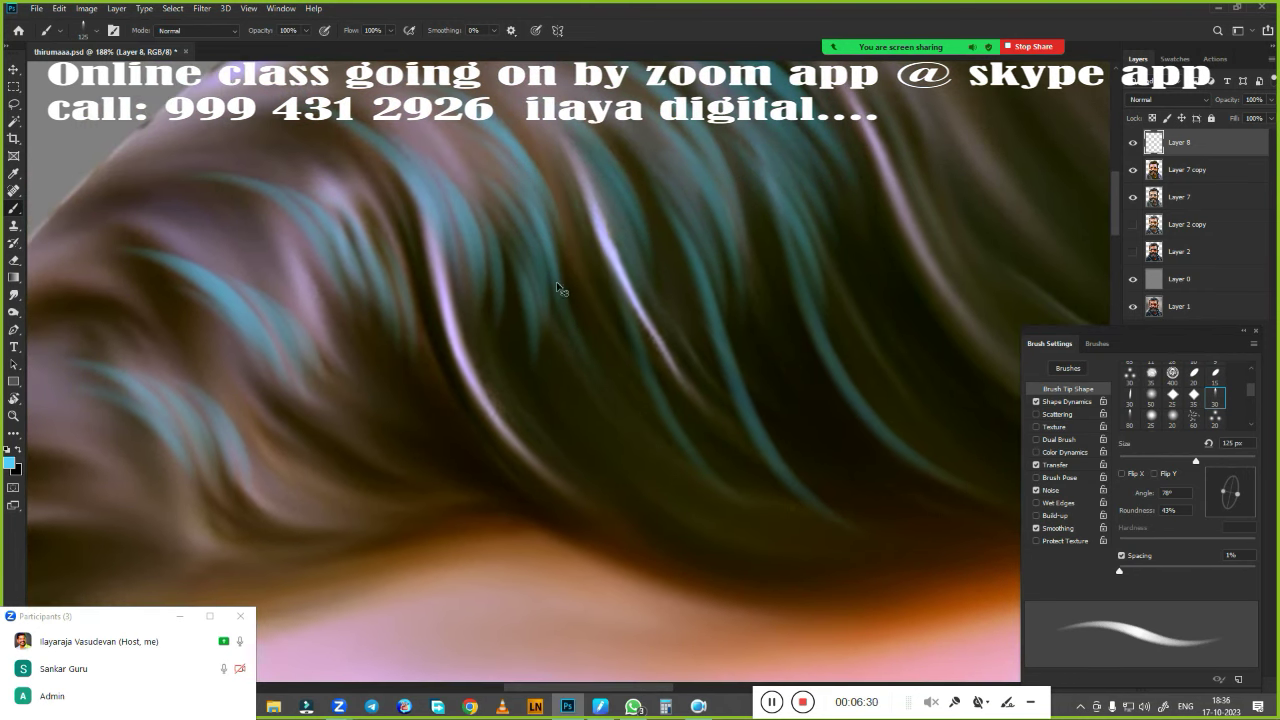
drag(599, 444, 779, 424)
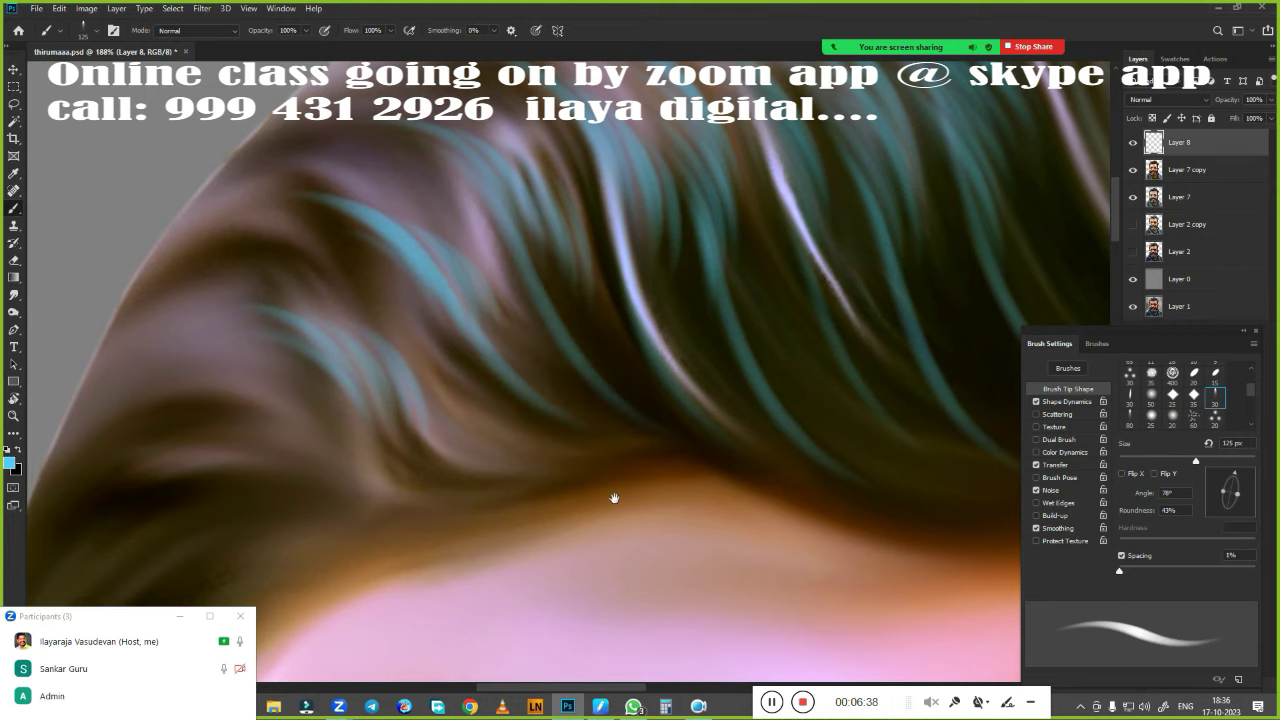
scroll(614, 500, down, 2)
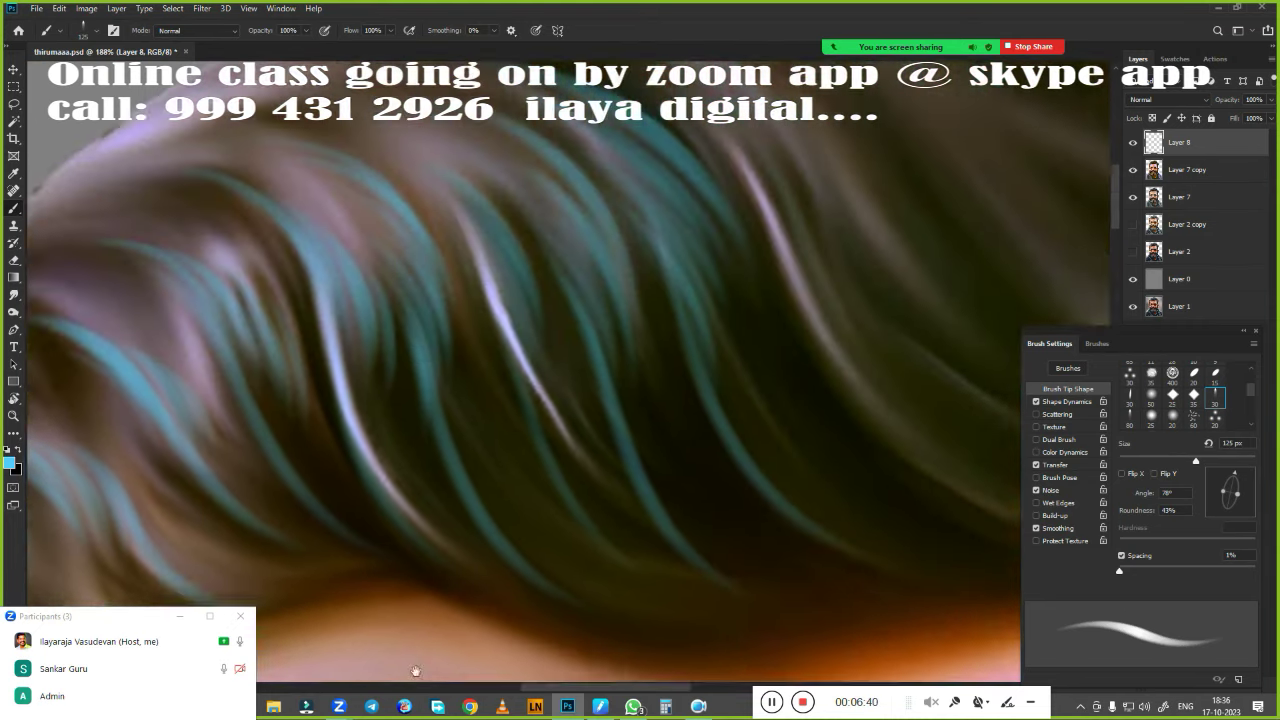
drag(386, 240, 501, 437)
drag(416, 151, 650, 310)
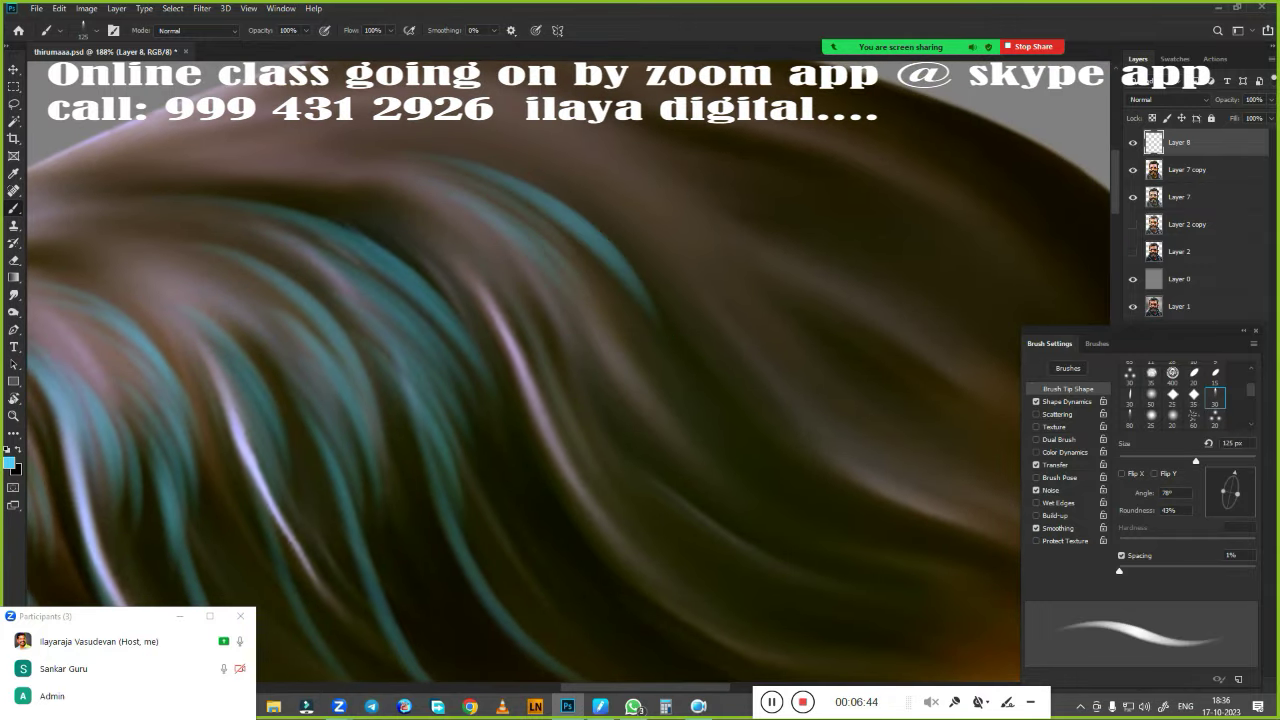
drag(437, 209, 560, 340)
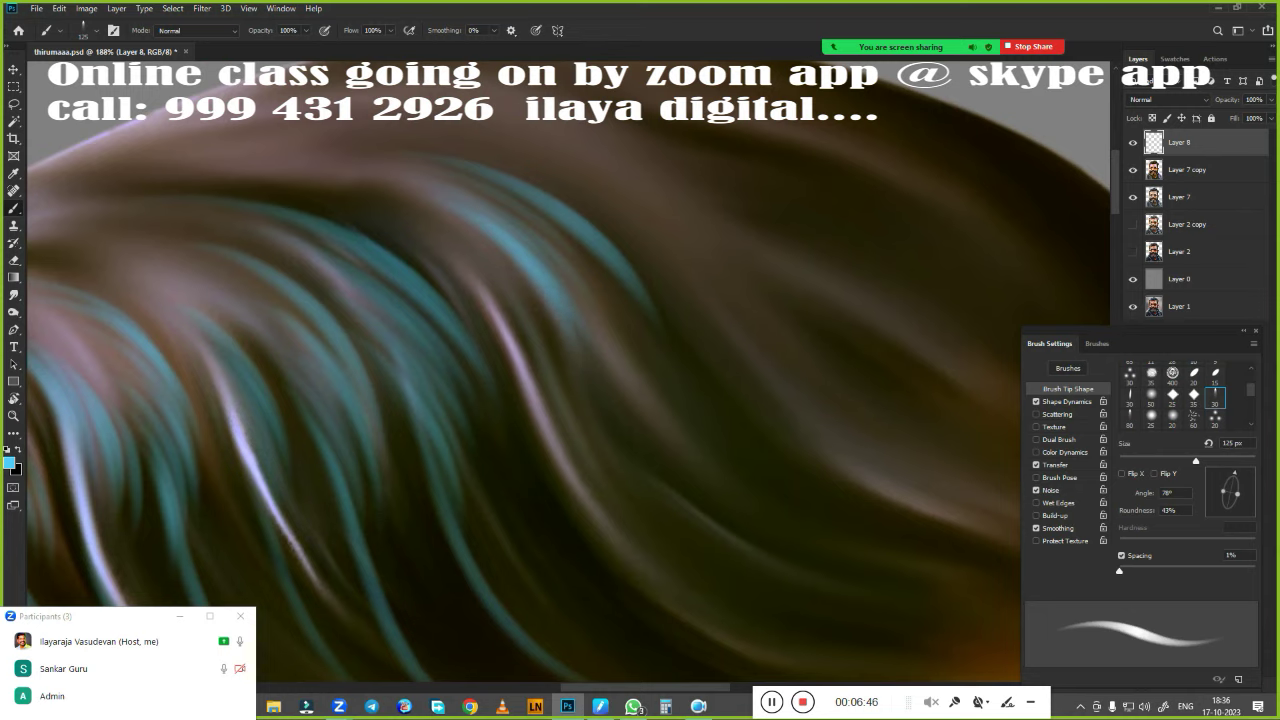
drag(488, 284, 558, 405)
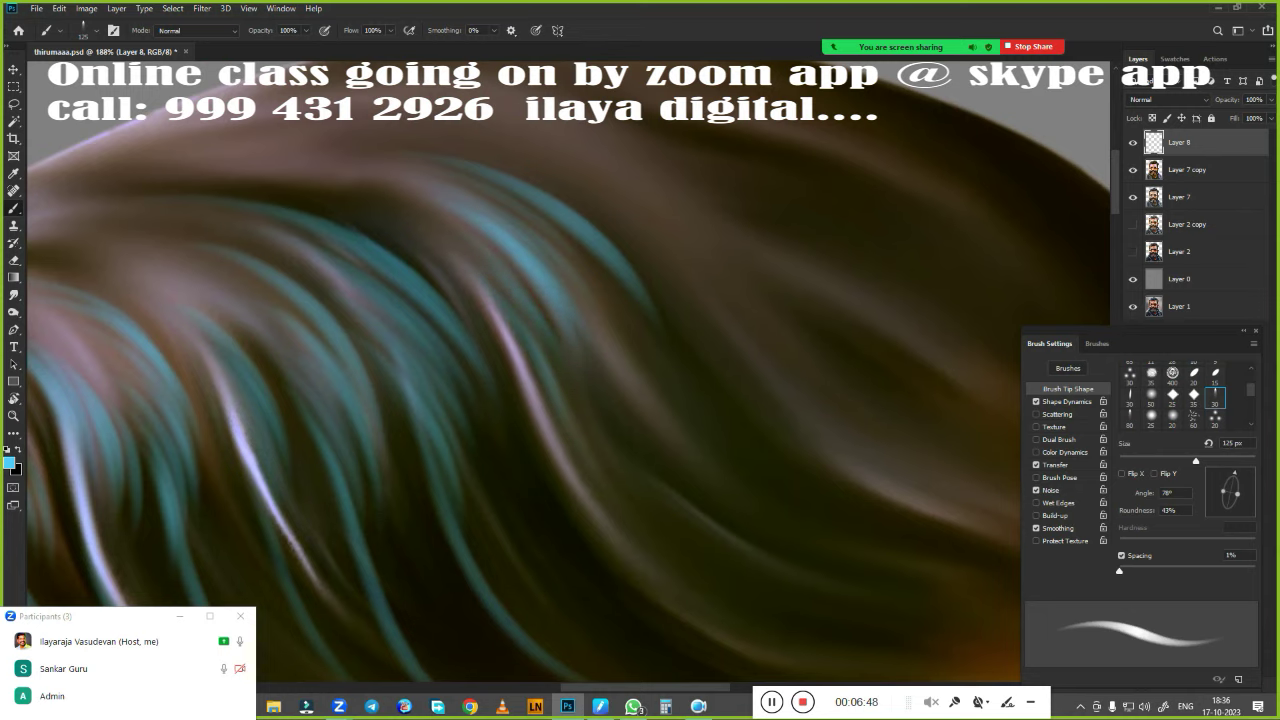
mouse_move(585, 497)
mouse_down()
mouse_move(587, 480)
mouse_move(769, 340)
mouse_up()
Paint long teal strands sweeping and curving through the back curl of the hair
click(691, 363)
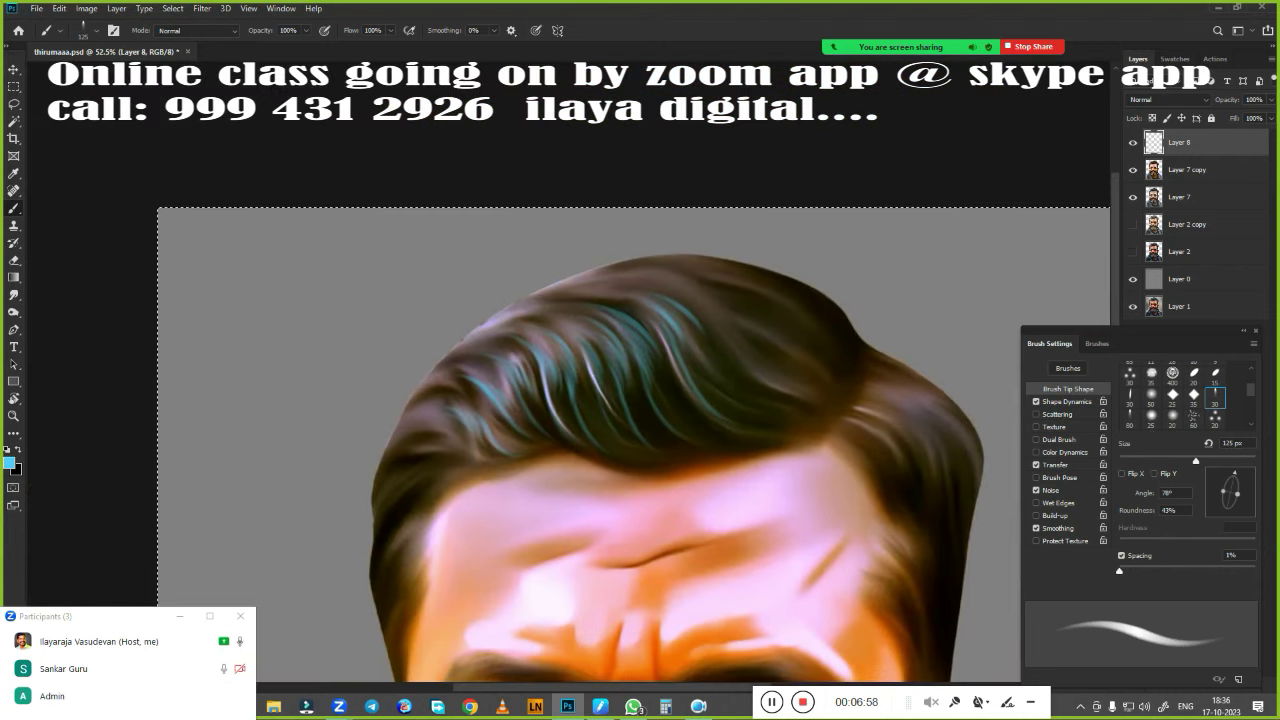
mouse_move(629, 457)
mouse_down()
mouse_move(751, 453)
mouse_move(479, 576)
mouse_up()
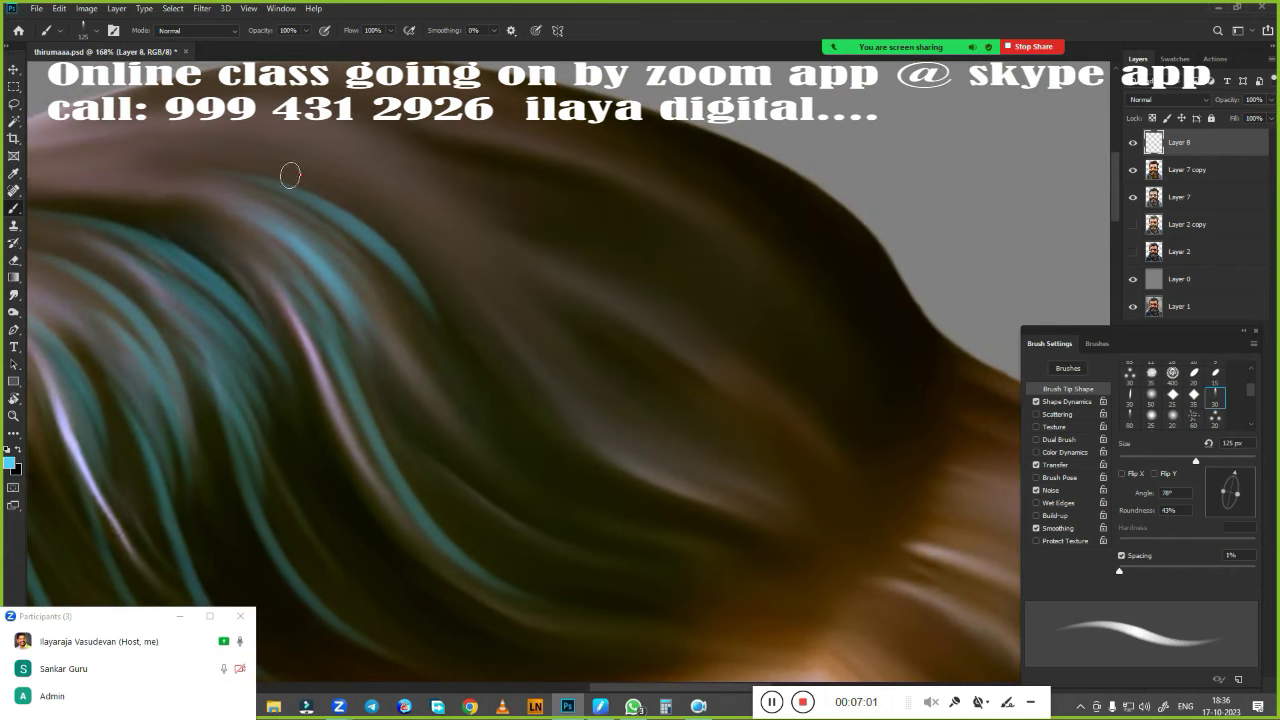
drag(290, 175, 737, 543)
drag(707, 479, 613, 492)
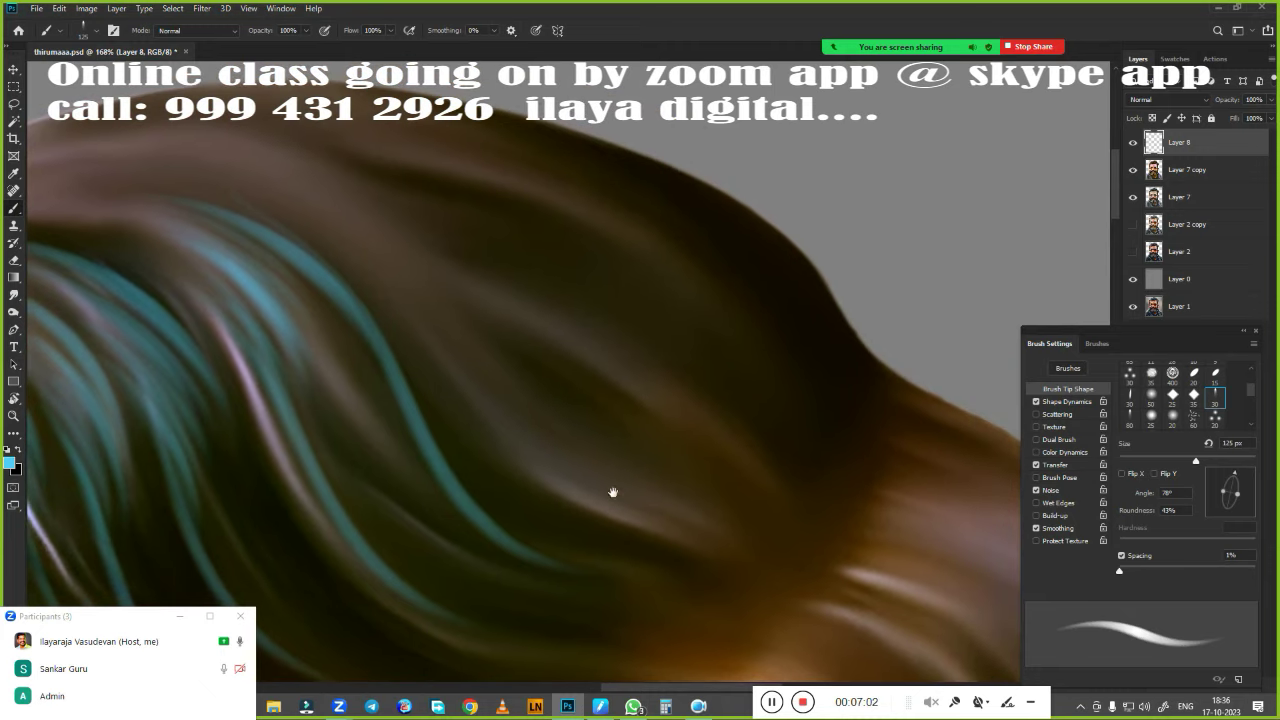
drag(495, 282, 745, 428)
drag(652, 346, 748, 478)
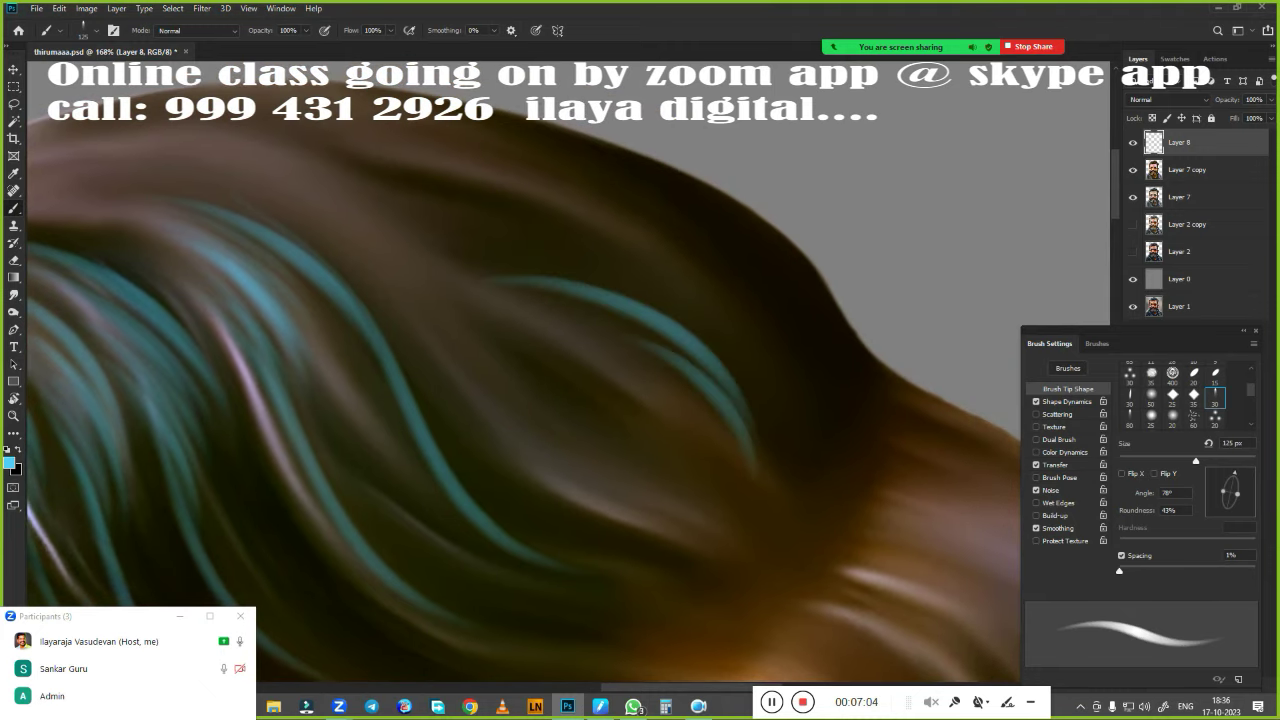
drag(648, 378, 742, 480)
drag(665, 415, 745, 480)
drag(683, 443, 735, 512)
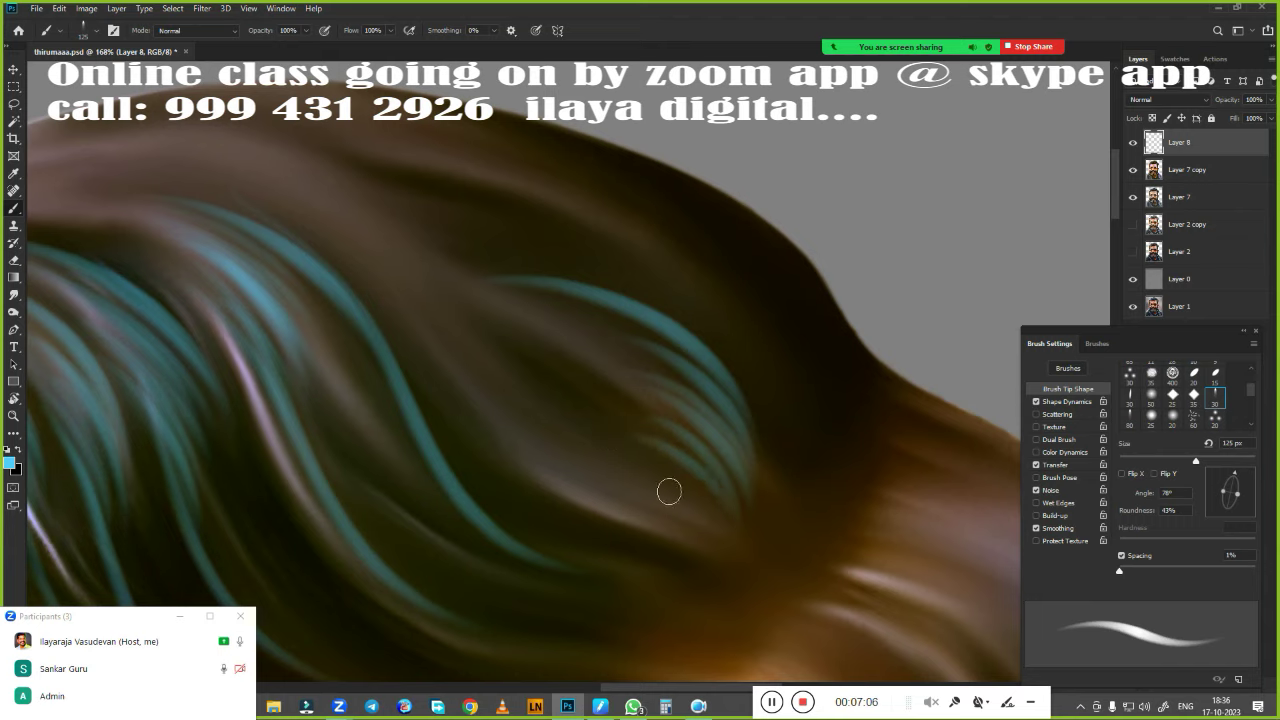
Add teal strands along the top of the upper curl, some of them faint
drag(497, 162, 806, 380)
drag(695, 250, 774, 351)
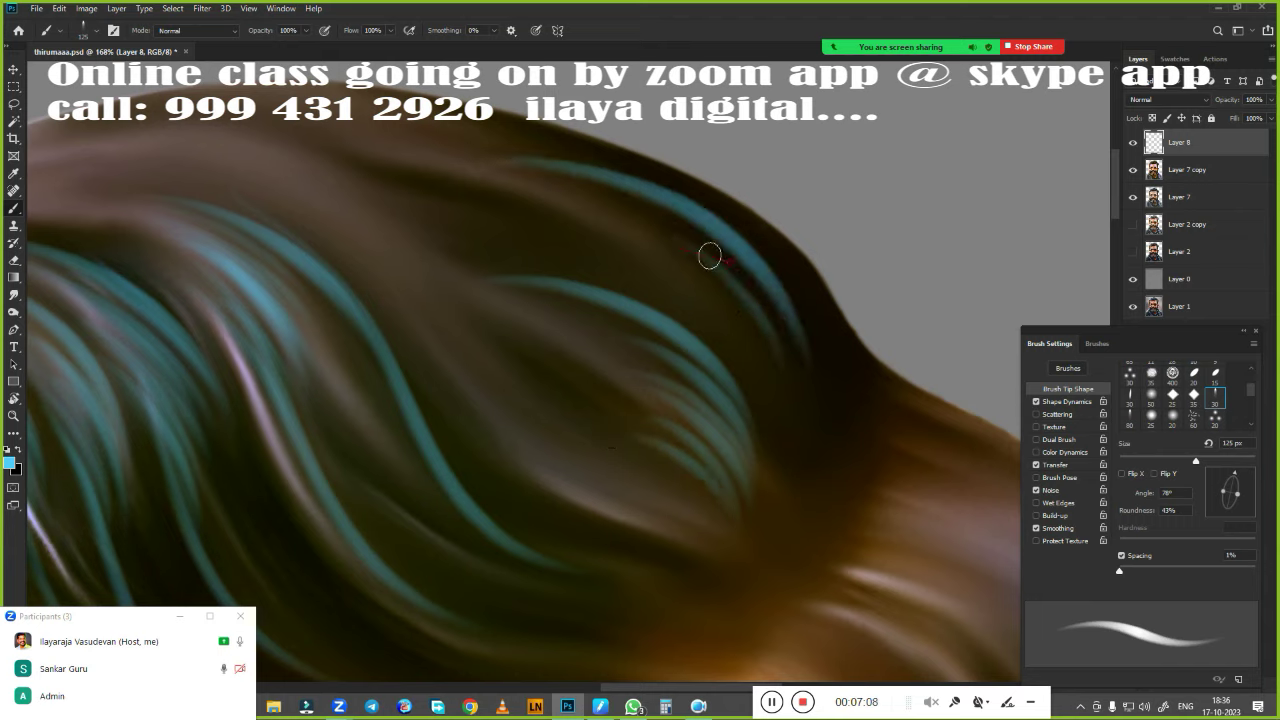
drag(709, 257, 792, 352)
drag(666, 214, 772, 310)
drag(680, 260, 788, 384)
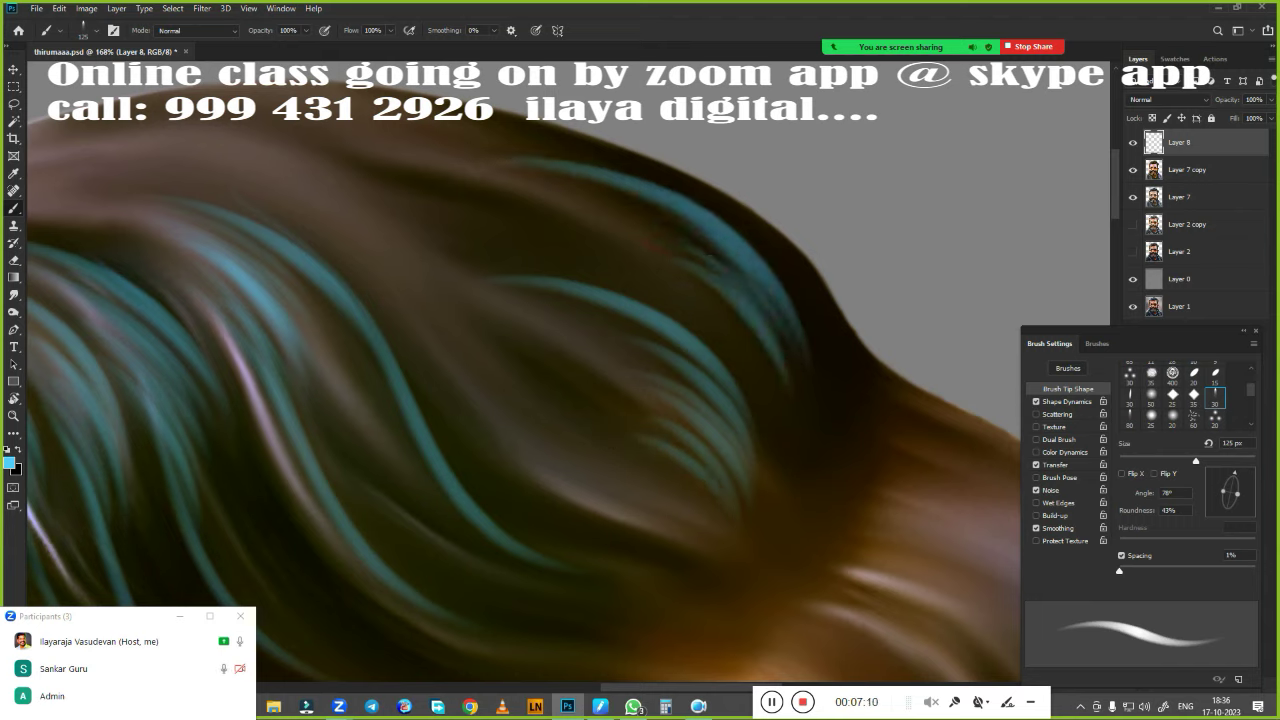
drag(609, 282, 775, 396)
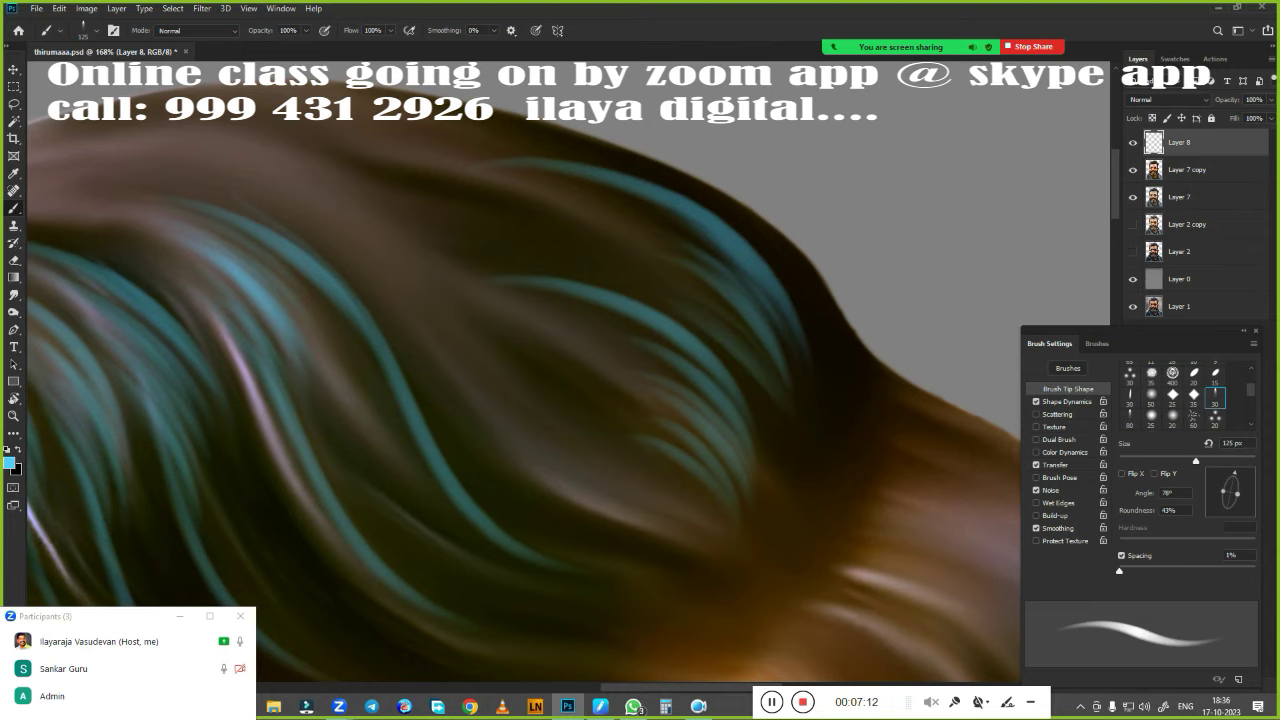
drag(615, 258, 768, 408)
Fill the remaining gaps in the curl with teal strands, undoing the last one
drag(620, 545, 781, 370)
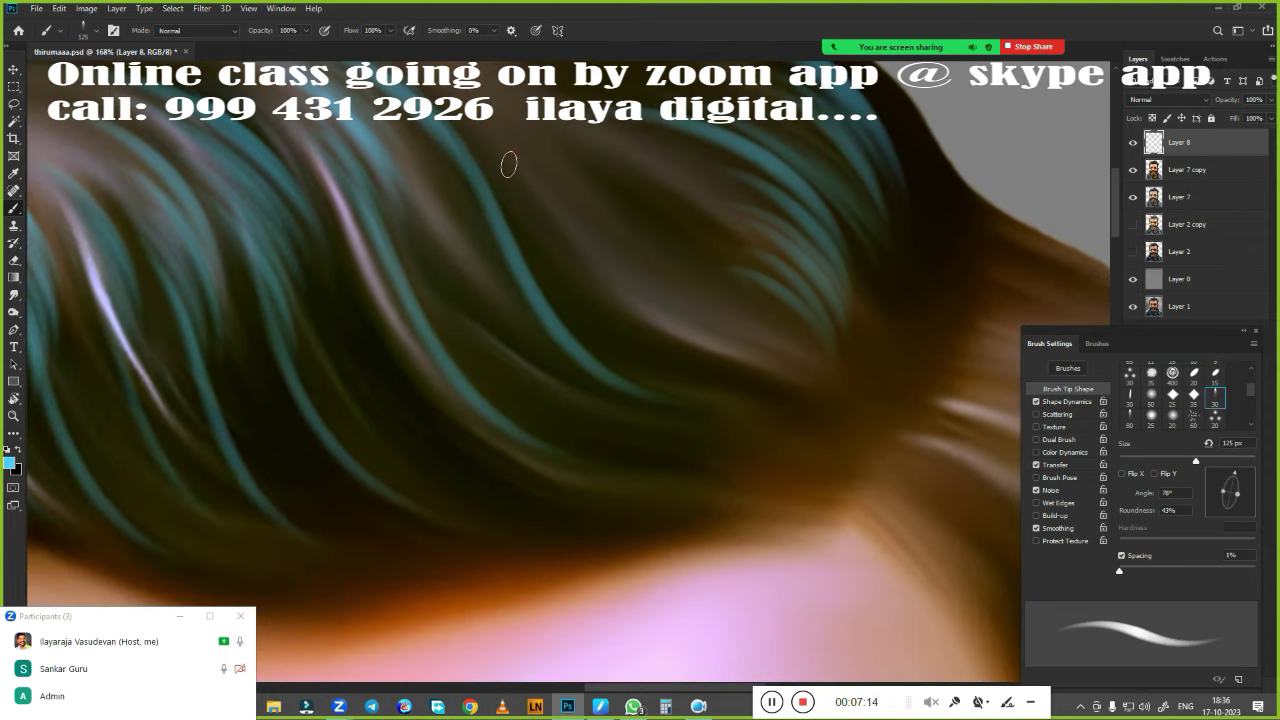
mouse_move(508, 165)
mouse_down()
mouse_move(604, 281)
mouse_move(688, 322)
mouse_up()
mouse_move(632, 252)
mouse_down()
mouse_move(716, 318)
mouse_move(788, 331)
mouse_up()
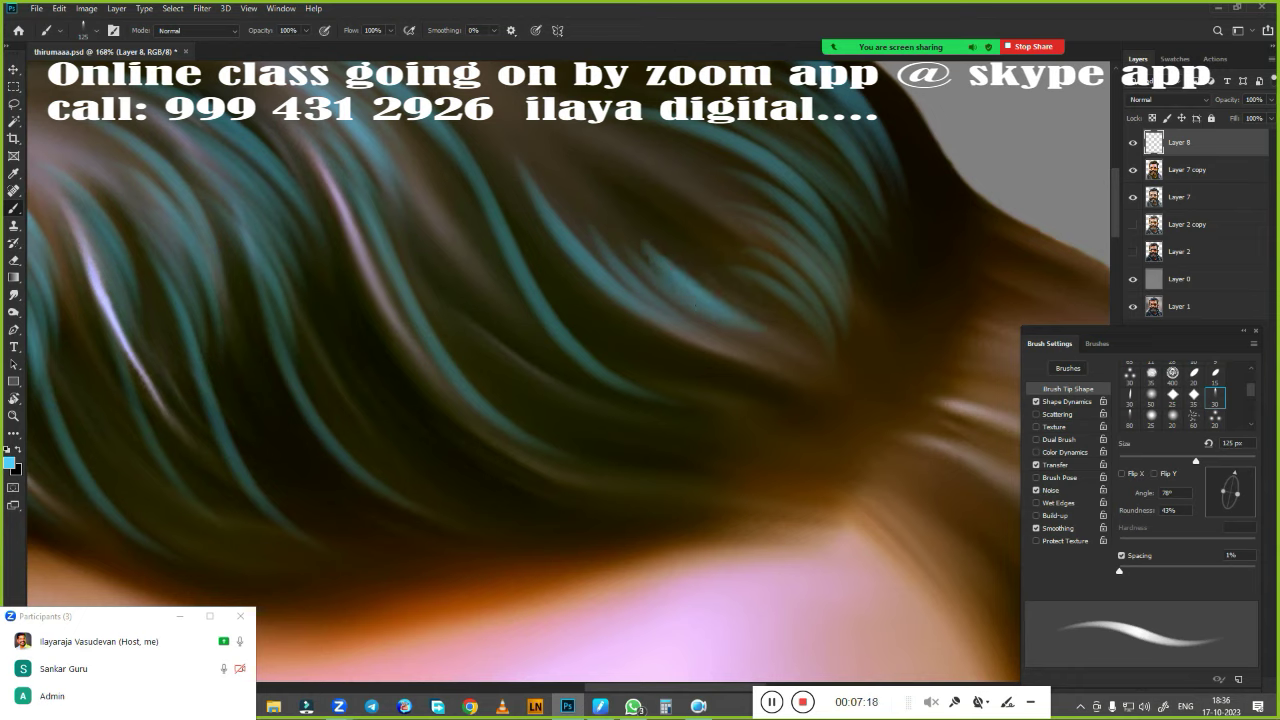
drag(516, 210, 738, 338)
drag(542, 236, 690, 366)
drag(594, 309, 786, 404)
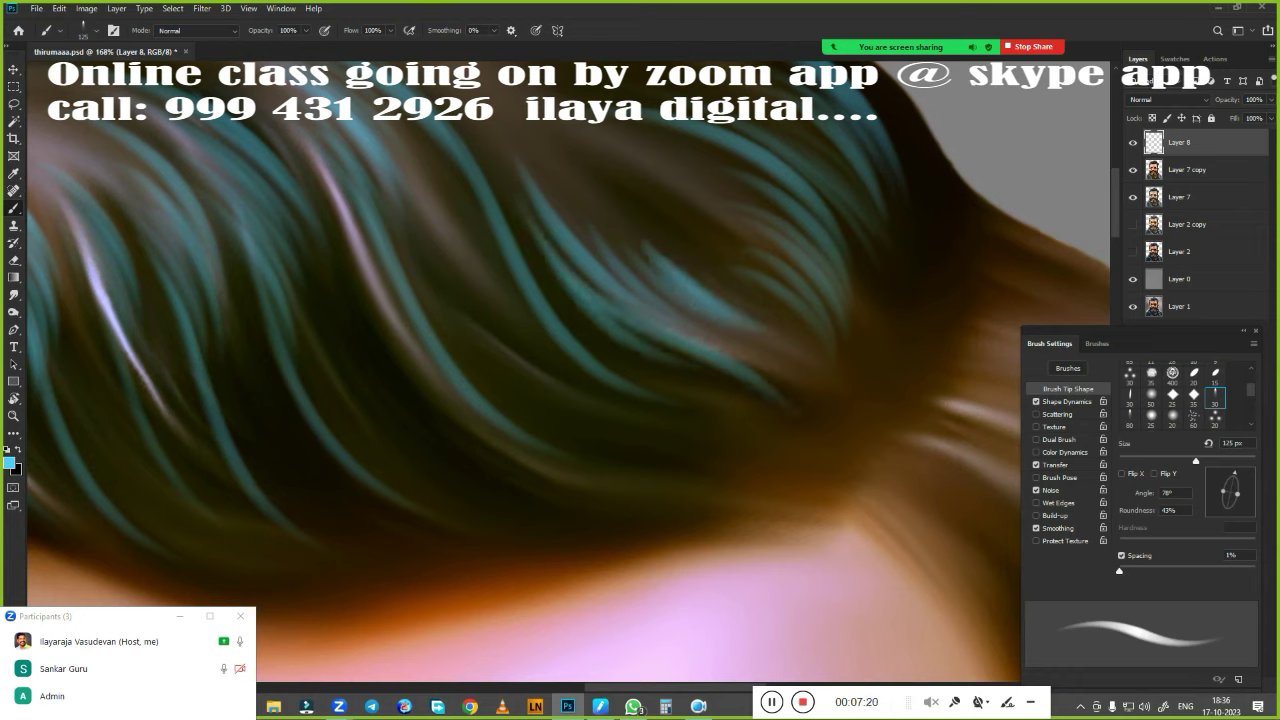
key(ctrl+z)
Bring more of the forehead into view and rotate the canvas to 145°
mouse_move(530, 210)
mouse_down()
mouse_move(745, 400)
mouse_move(890, 350)
mouse_up()
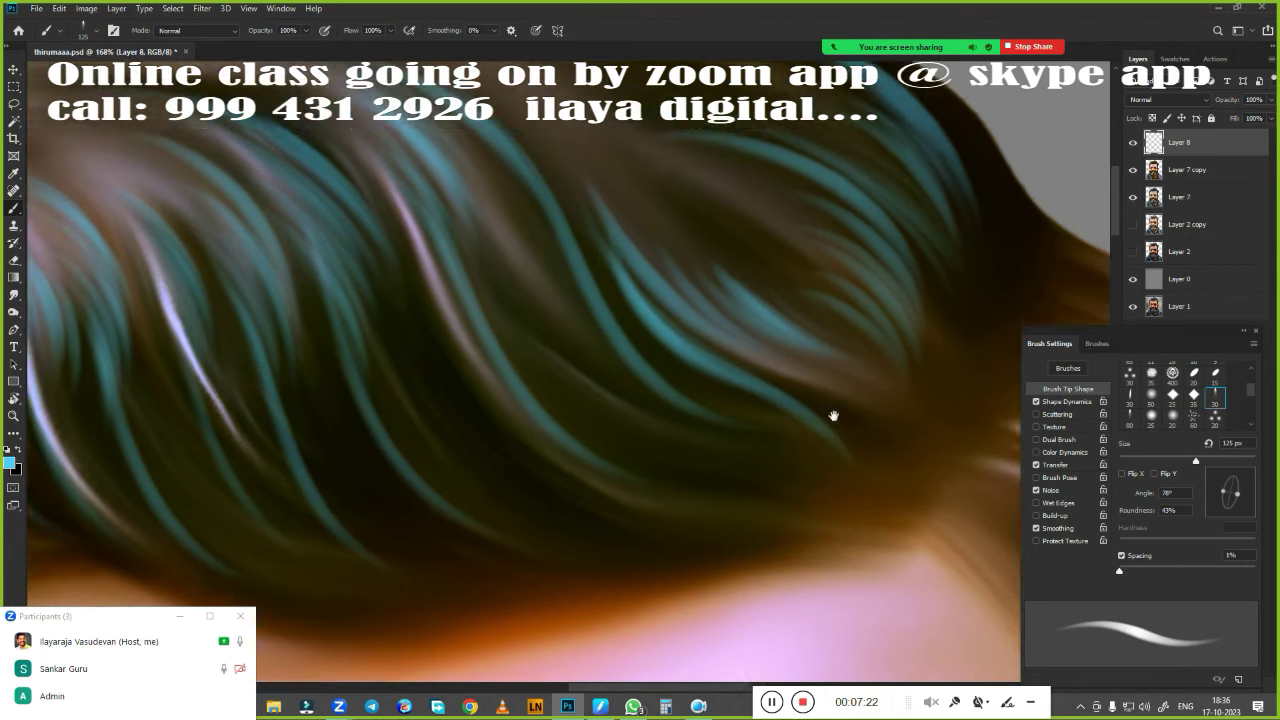
scroll(680, 420, down, 3)
scroll(700, 385, up, 2)
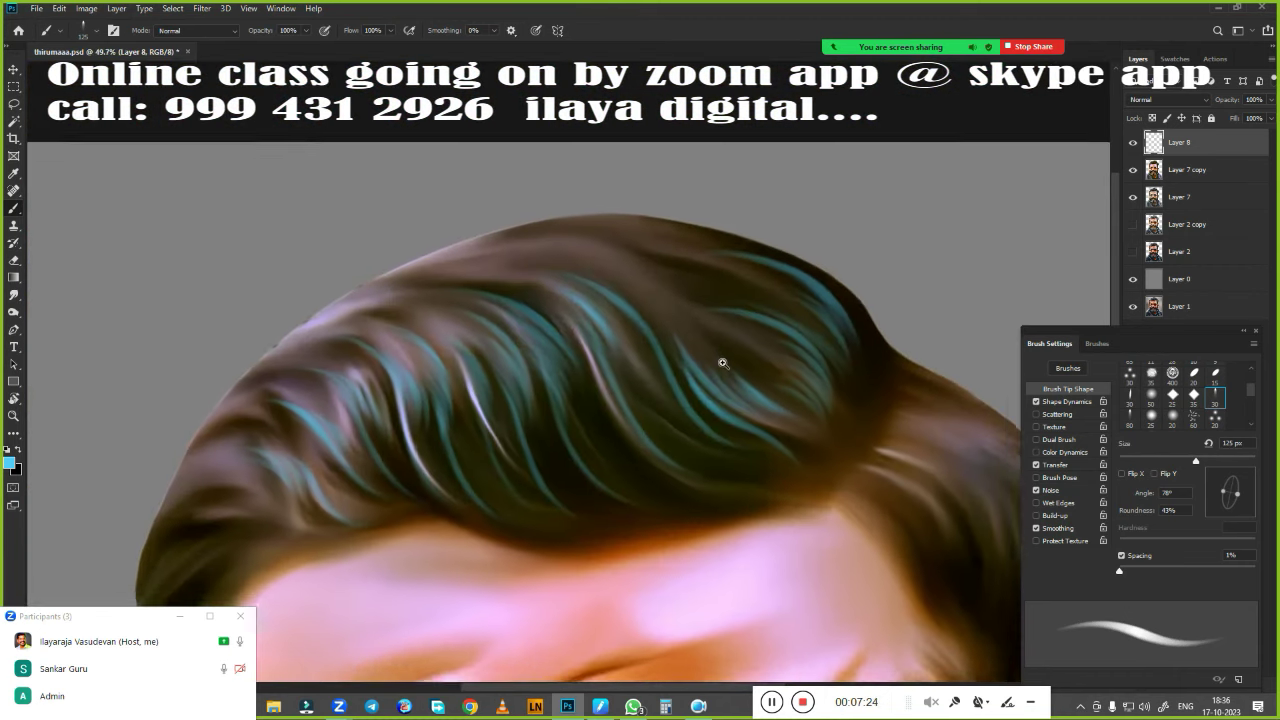
drag(660, 405, 681, 382)
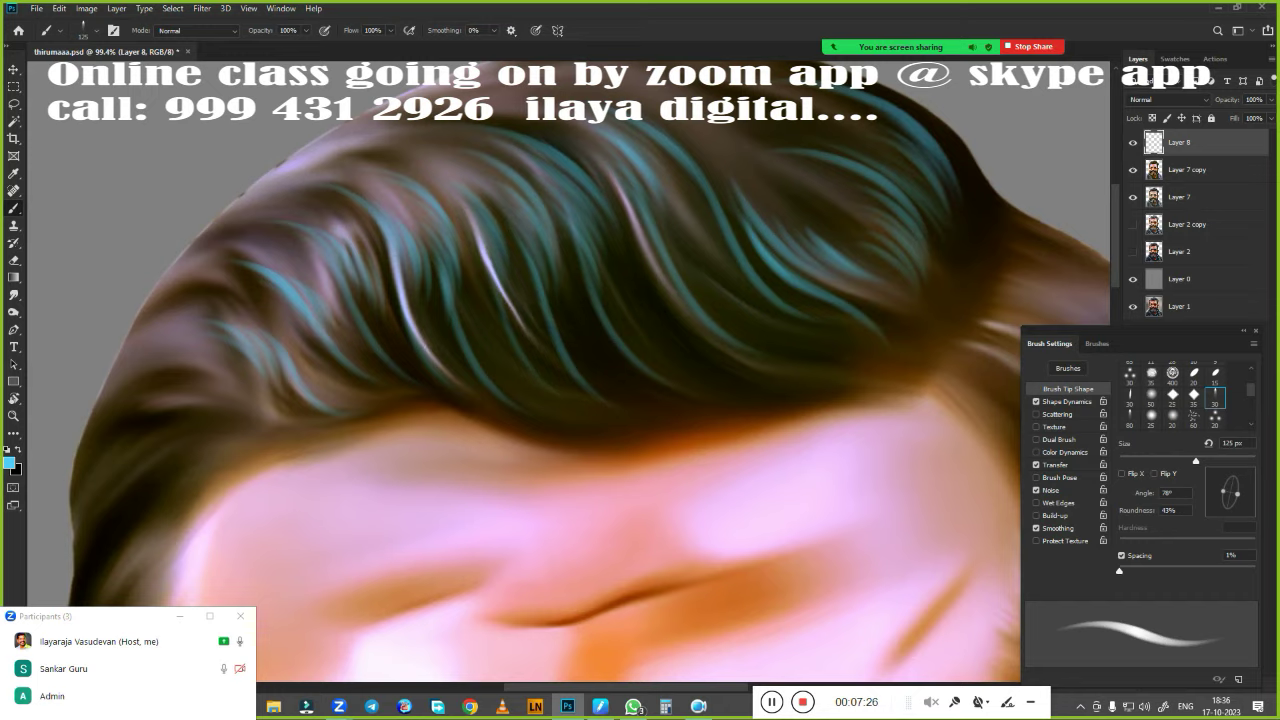
key(r)
drag(545, 350, 598, 374)
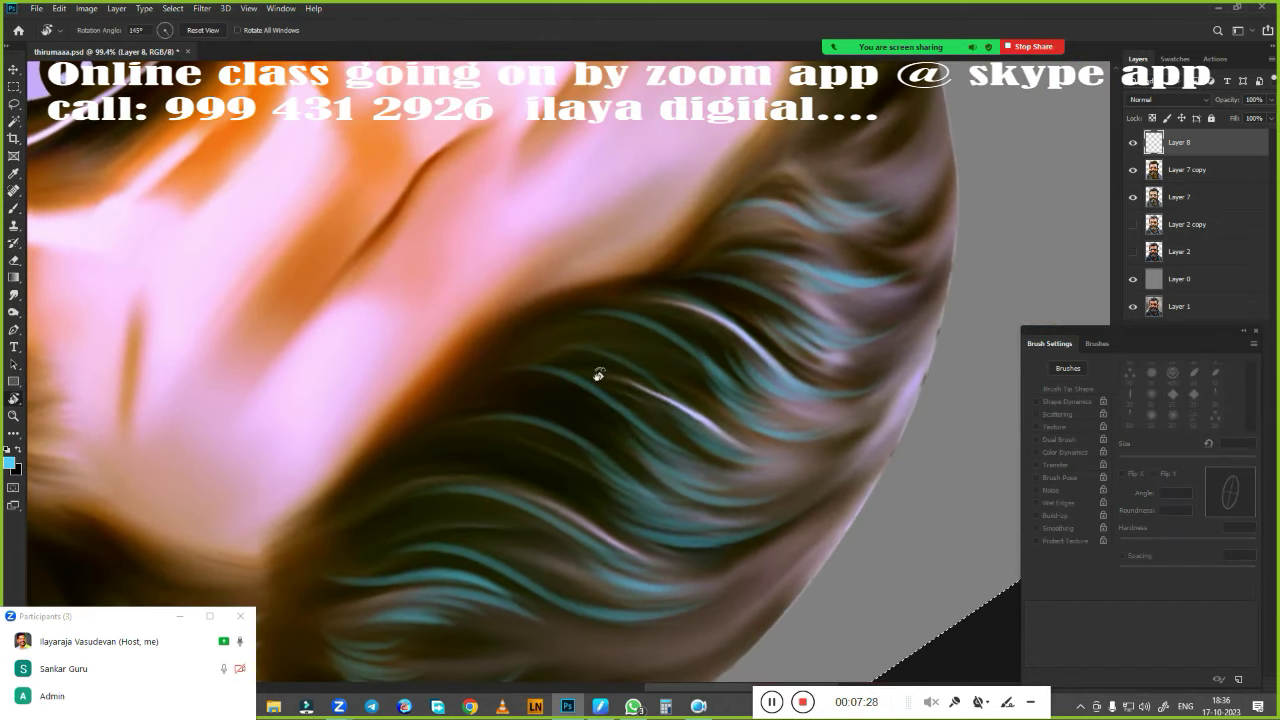
Zoom in and paint thin teal strands across the top of the dark hair
scroll(610, 390, up, 1)
scroll(600, 380, down, 3)
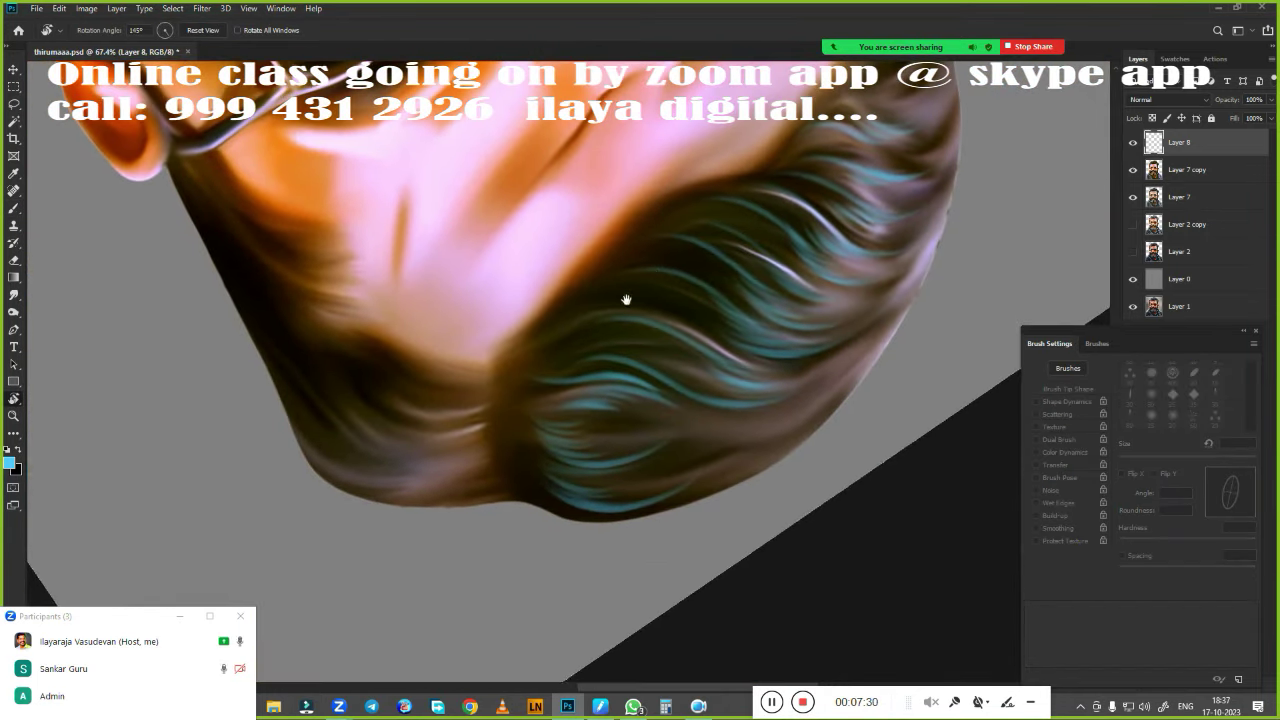
scroll(626, 300, up, 2)
scroll(629, 343, up, 1)
scroll(640, 349, up, 1)
scroll(647, 314, up, 1)
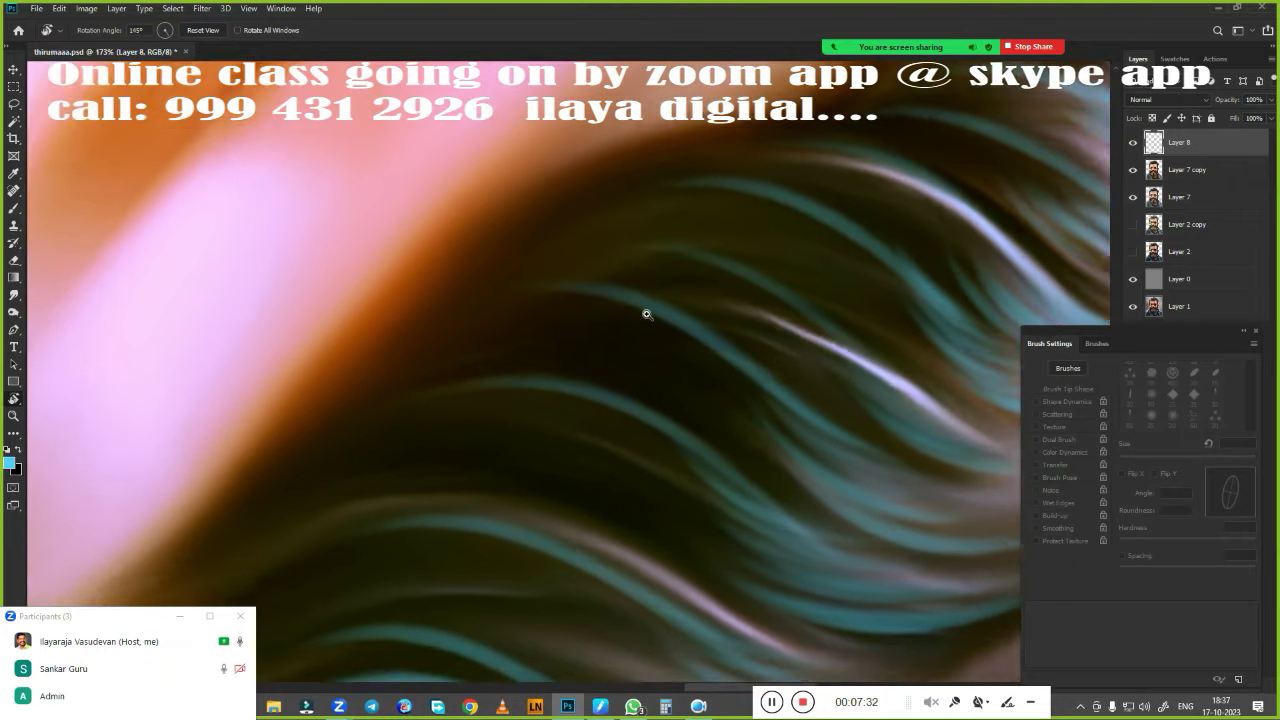
scroll(647, 314, up, 1)
scroll(663, 326, up, 1)
key(b)
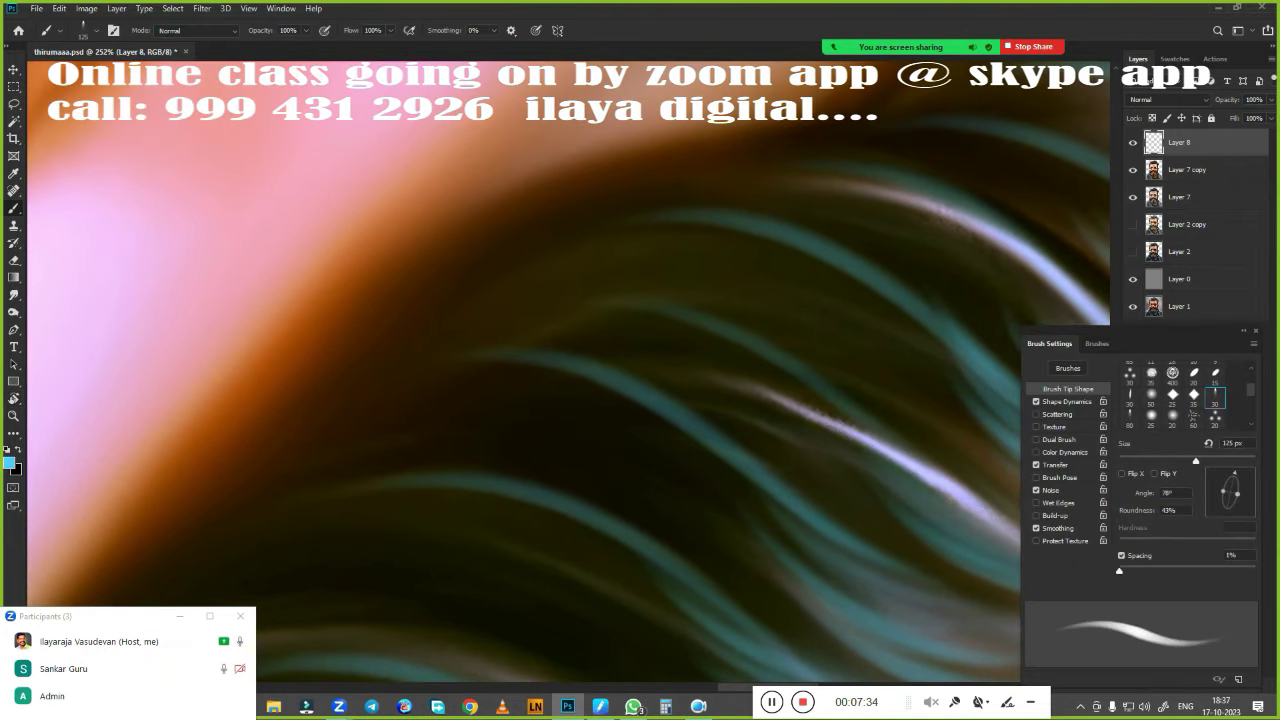
drag(582, 256, 506, 286)
drag(704, 244, 582, 262)
drag(760, 222, 570, 252)
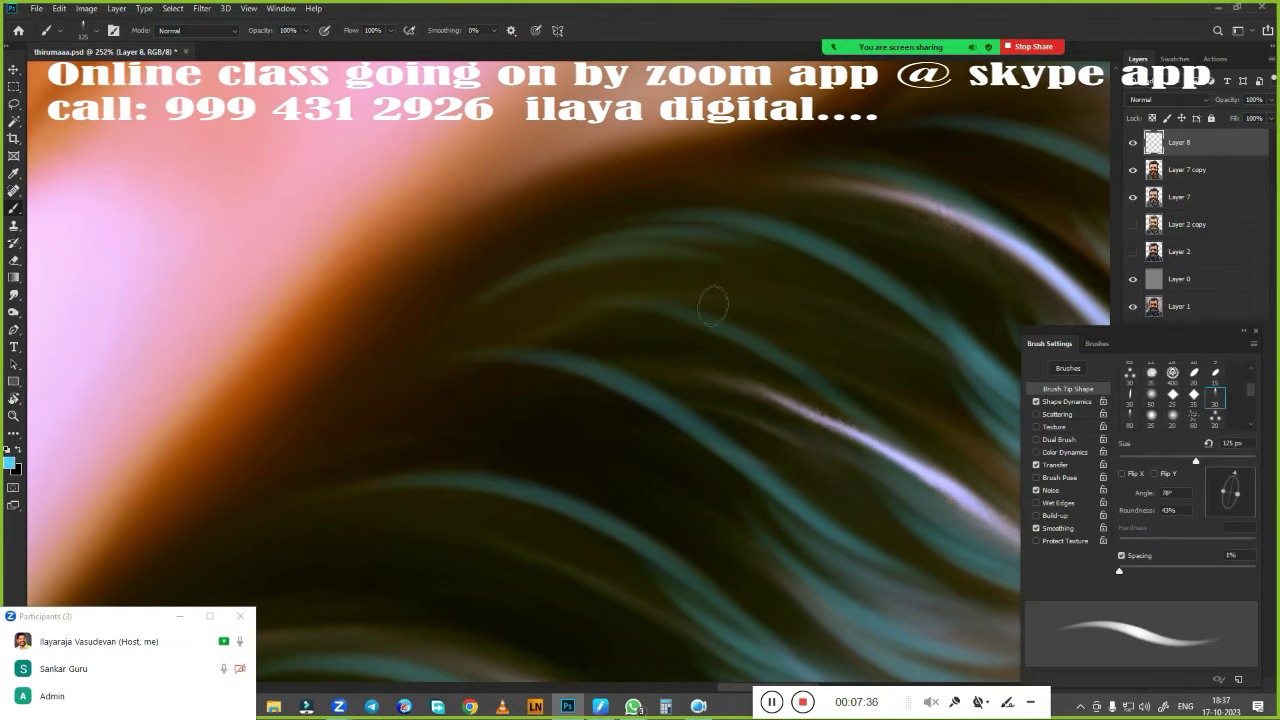
Add more teal strands lower in the hair, curving down-left
drag(726, 250, 522, 300)
drag(776, 276, 526, 324)
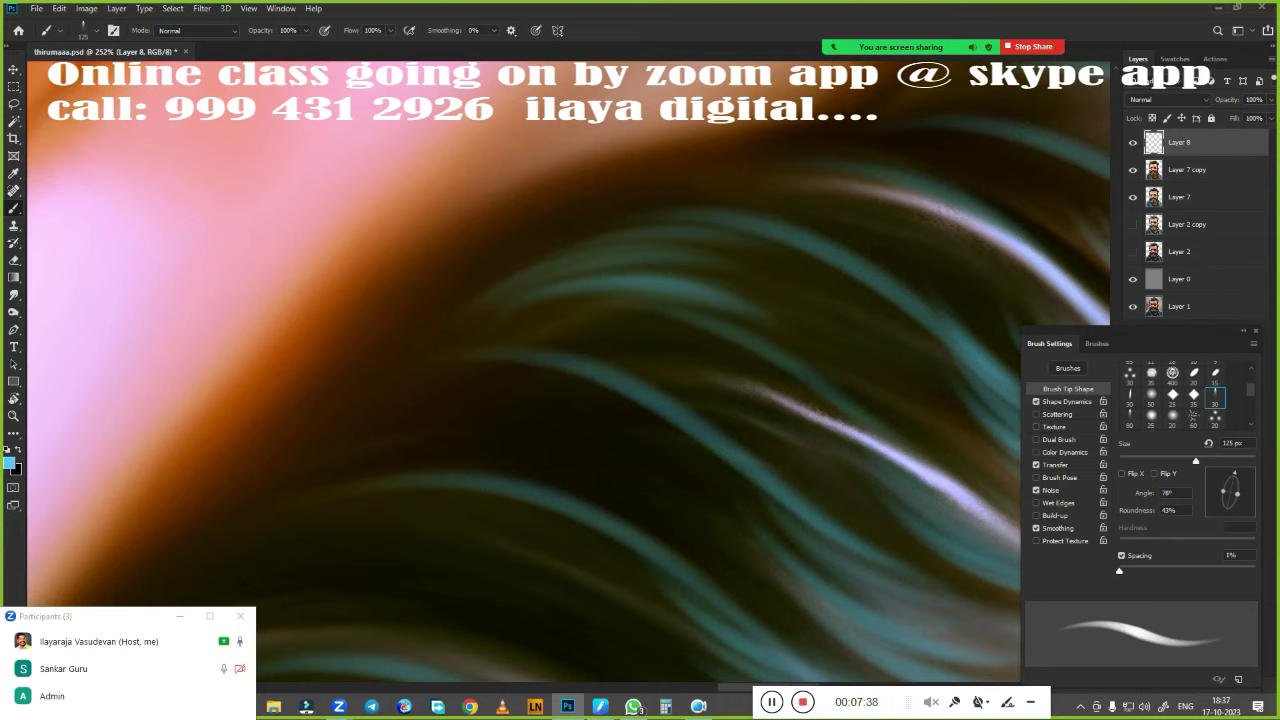
drag(745, 471, 864, 327)
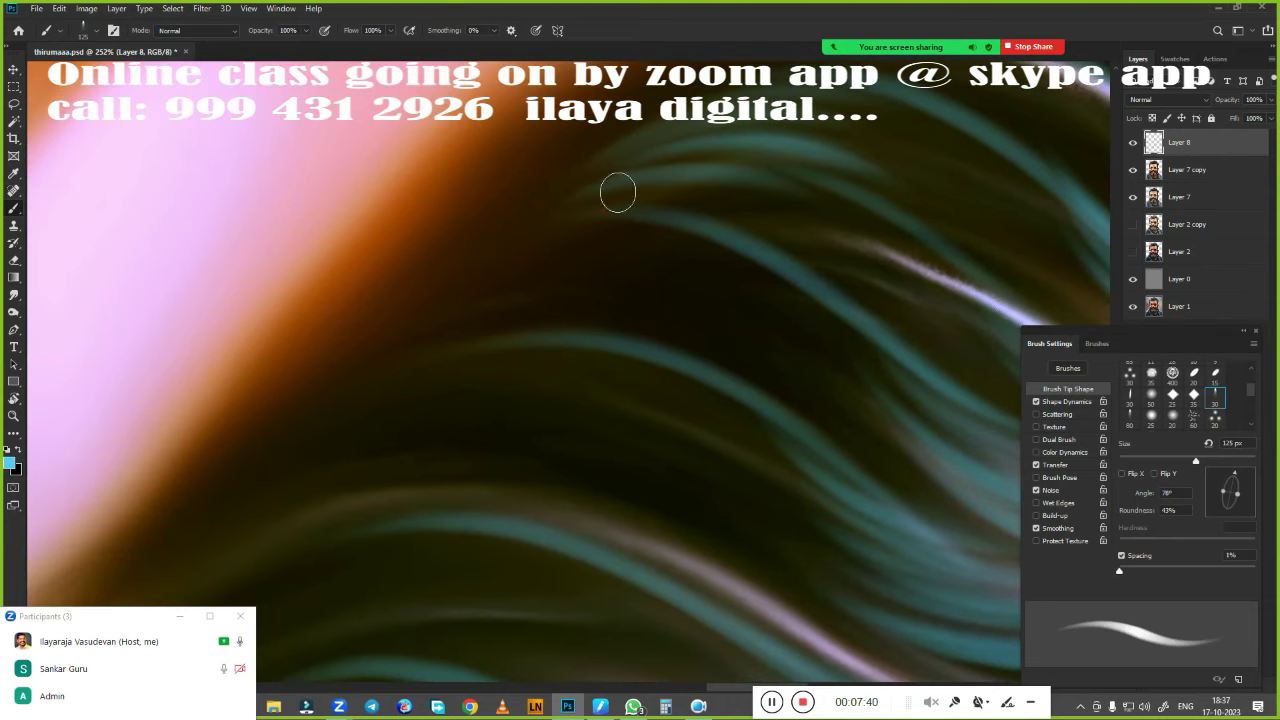
drag(768, 236, 498, 282)
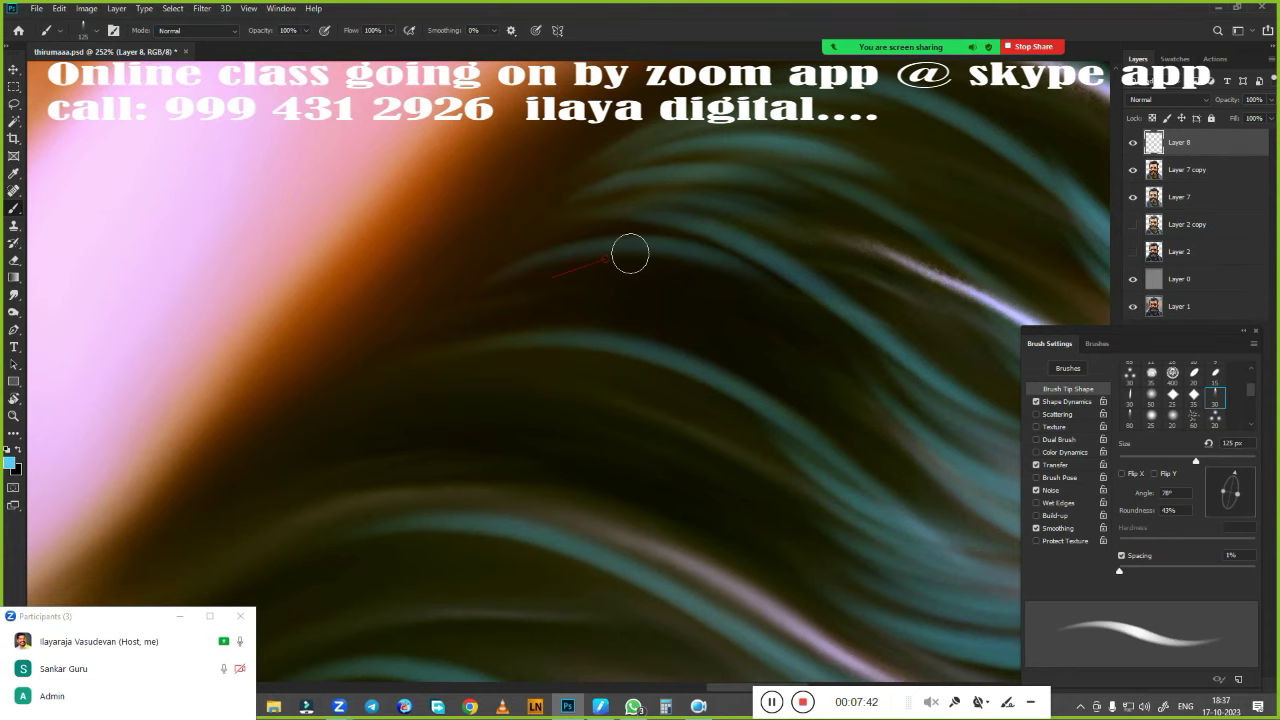
drag(630, 254, 552, 280)
drag(792, 288, 604, 334)
drag(815, 375, 644, 300)
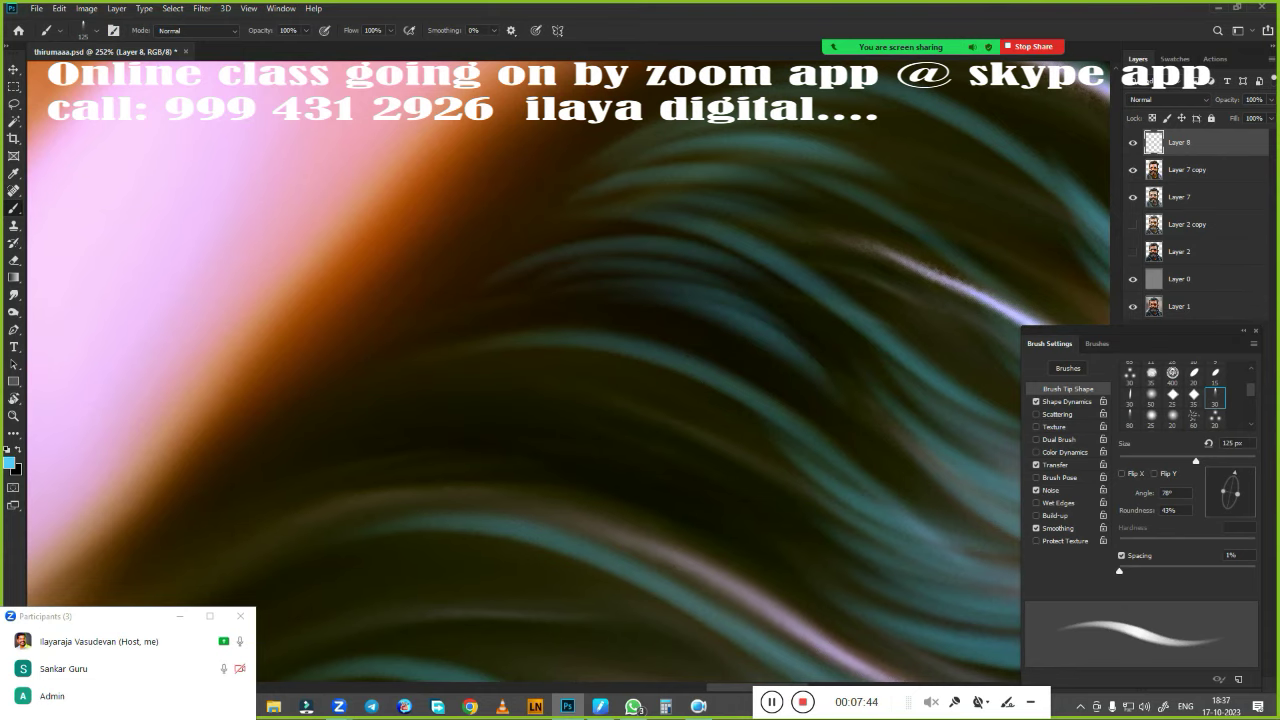
Paint teal strands near the forehead edge and across the middle of the hair
drag(720, 489, 840, 590)
drag(545, 338, 850, 348)
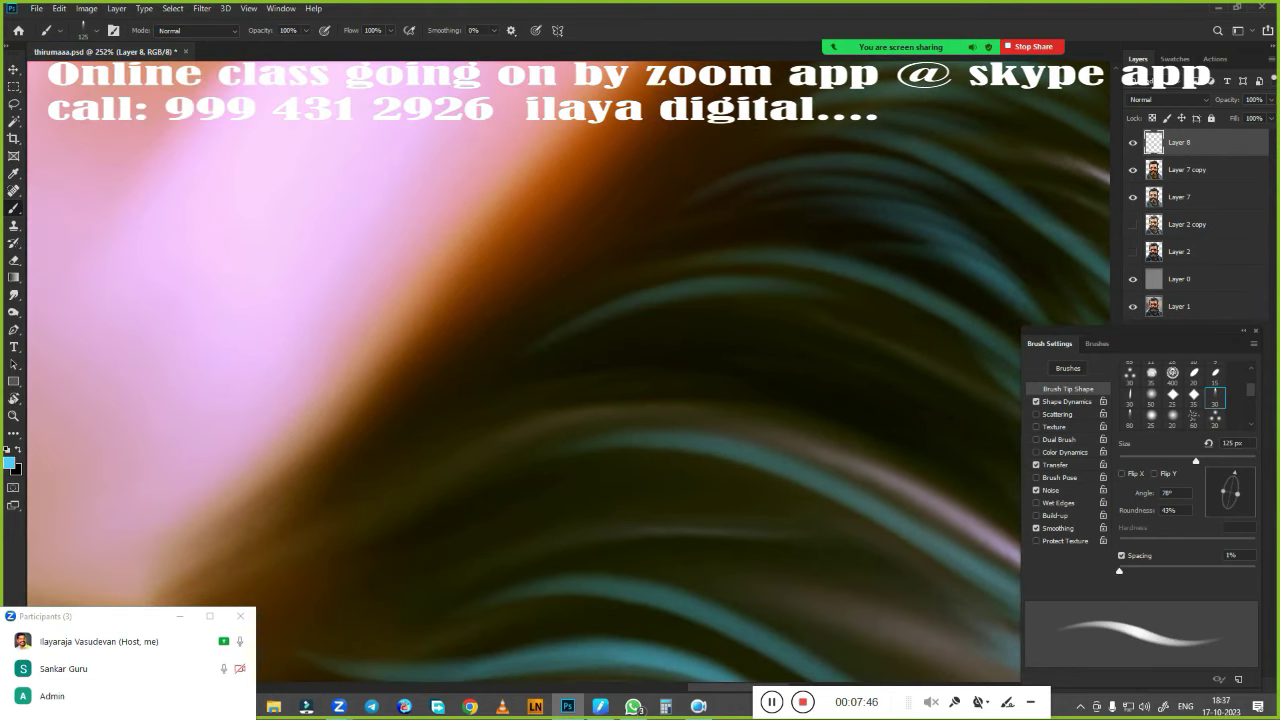
drag(742, 295, 856, 330)
drag(709, 319, 900, 374)
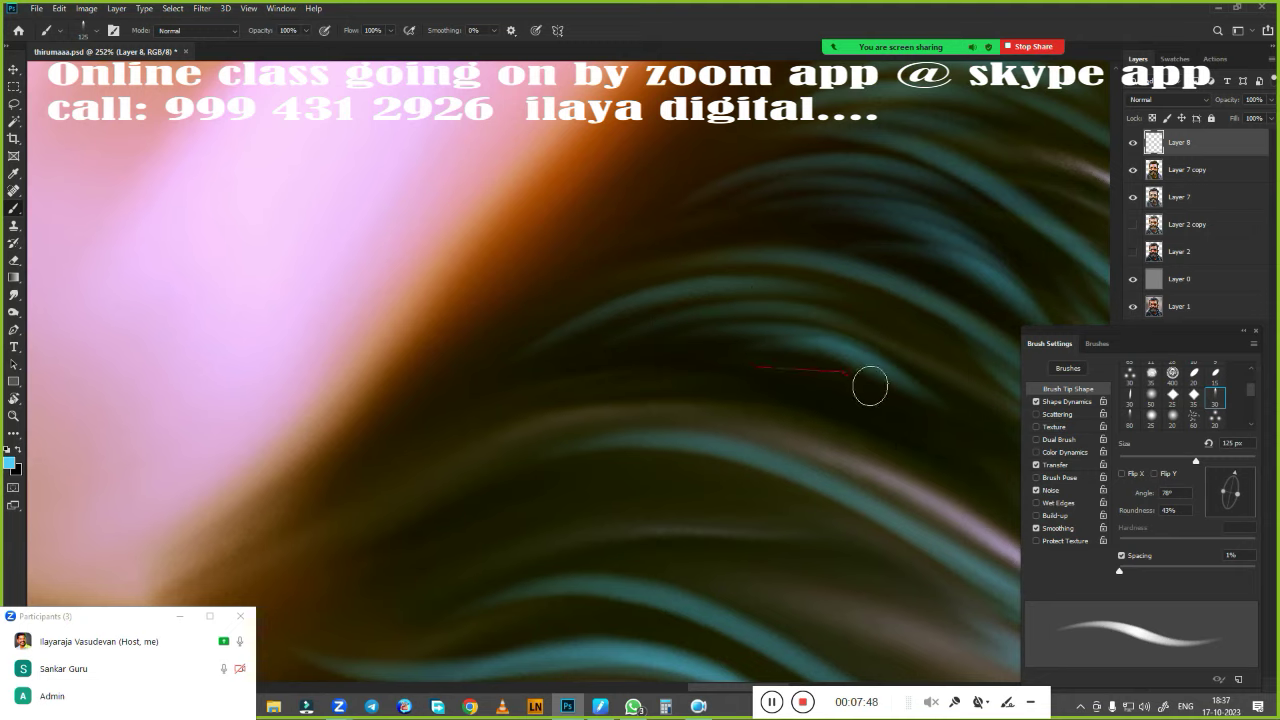
drag(752, 530, 683, 463)
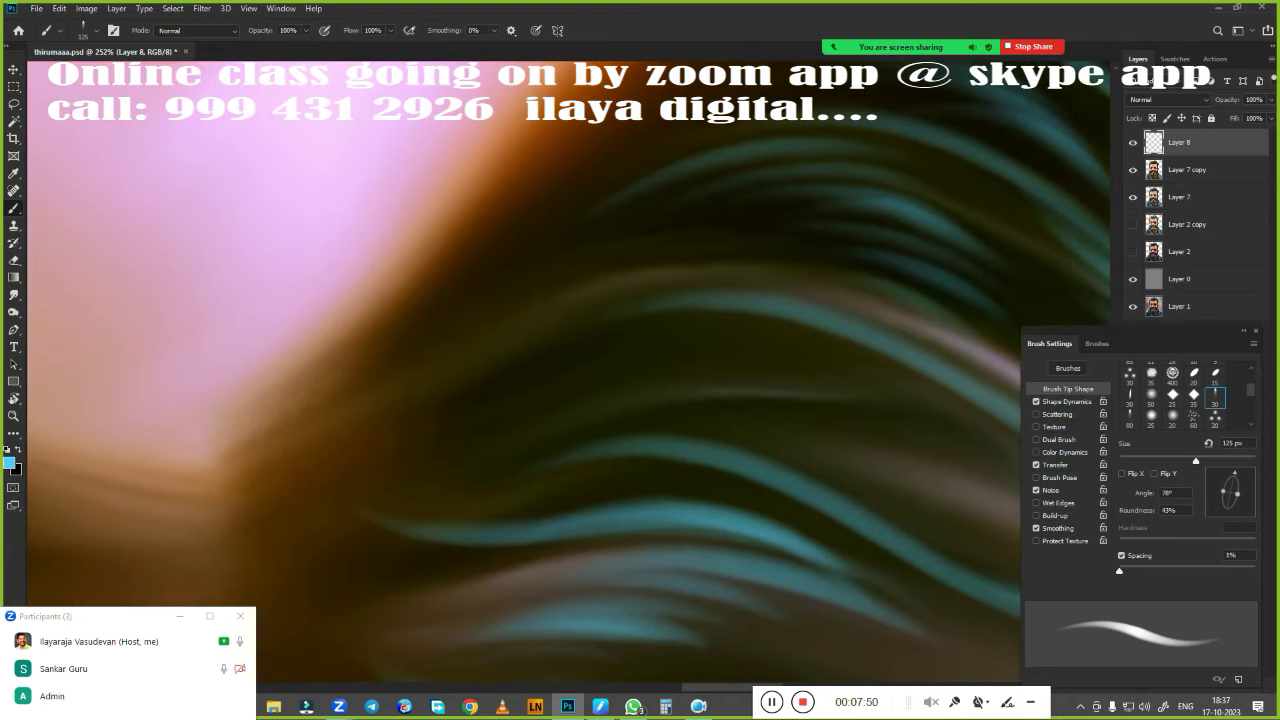
drag(404, 428, 722, 342)
drag(459, 425, 840, 405)
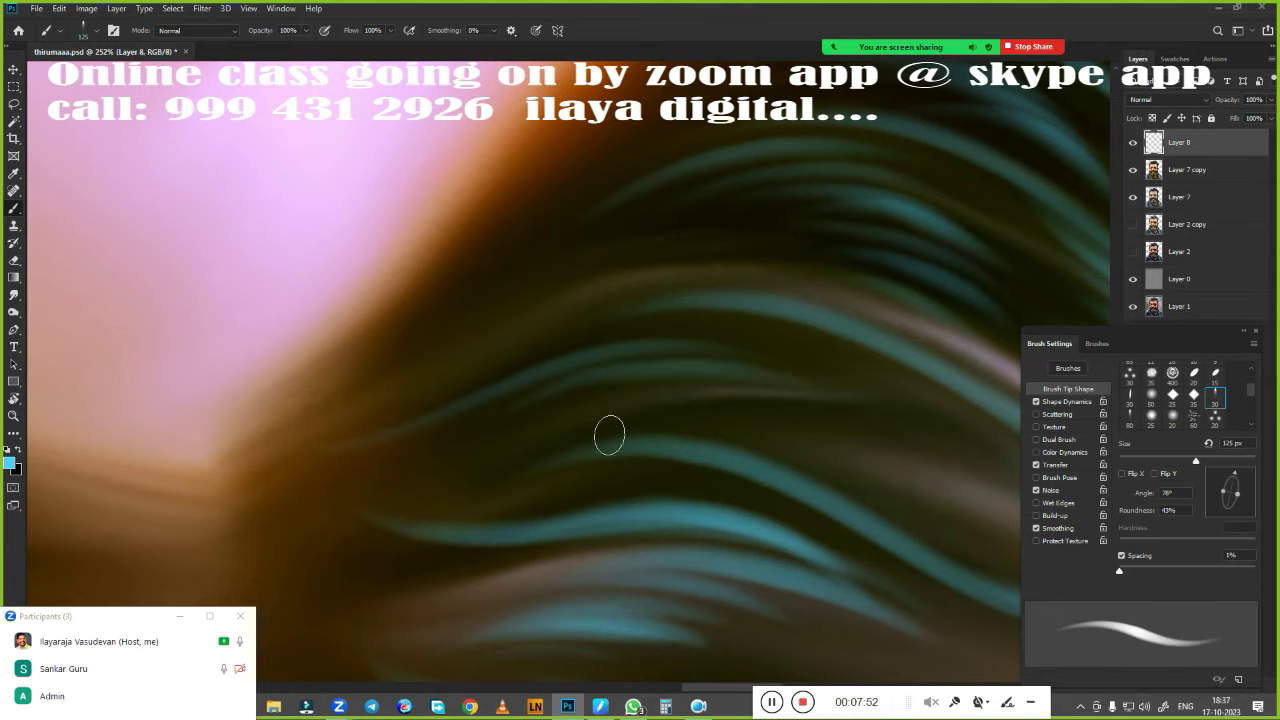
drag(609, 431, 830, 368)
drag(706, 450, 890, 499)
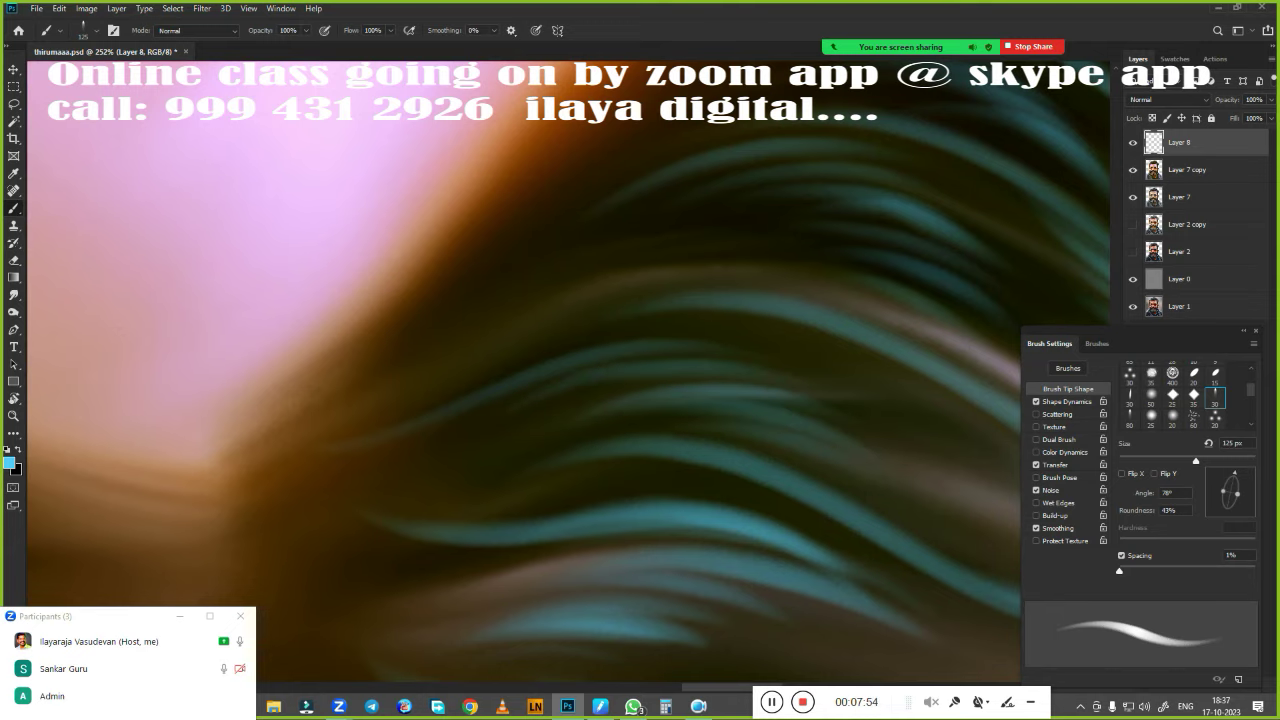
Sweep further teal strands across the hair, redoing one after an undo, then zoom out
drag(486, 376, 818, 315)
drag(540, 300, 845, 250)
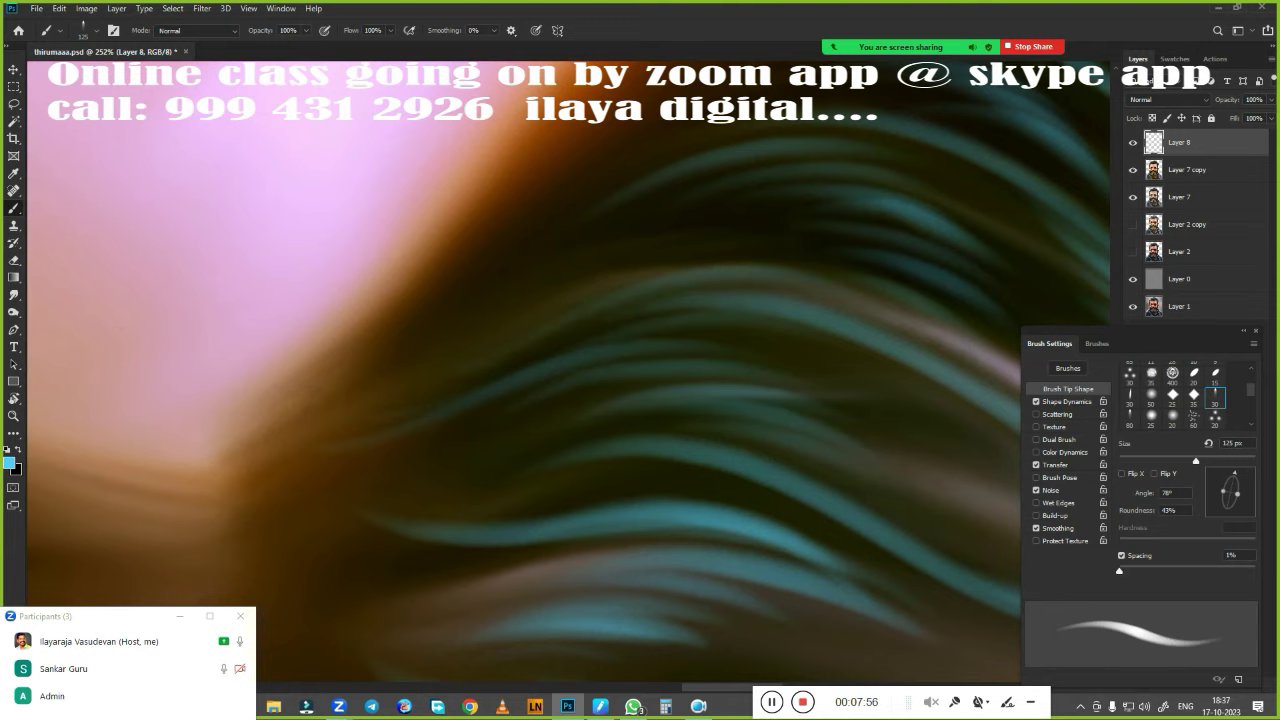
drag(455, 272, 682, 286)
drag(540, 275, 766, 251)
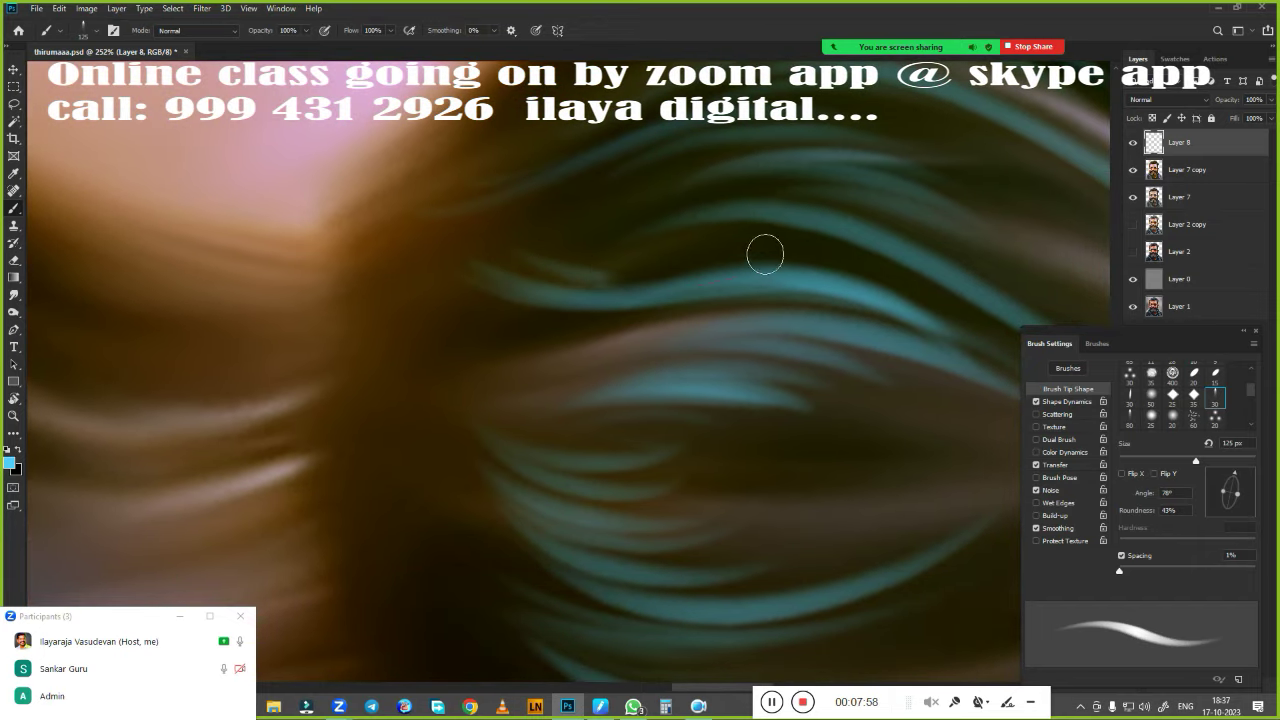
drag(638, 256, 871, 253)
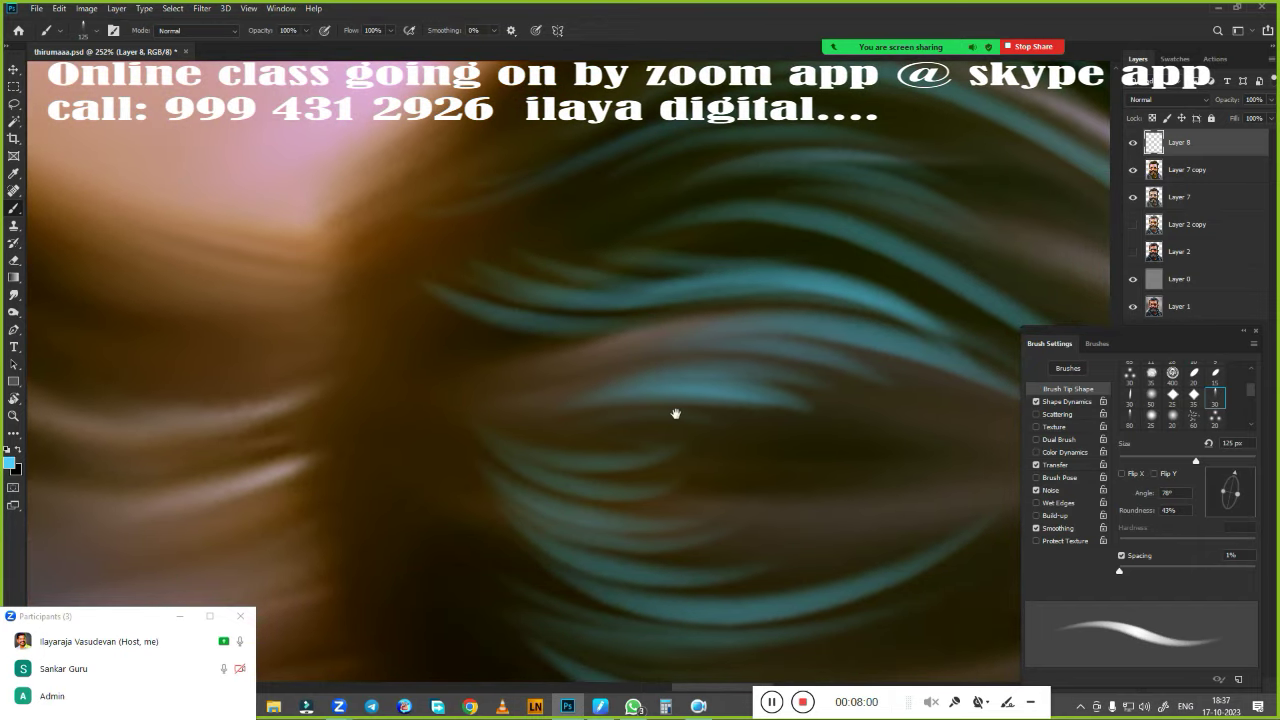
key(ctrl+z)
drag(563, 271, 700, 255)
drag(588, 238, 852, 222)
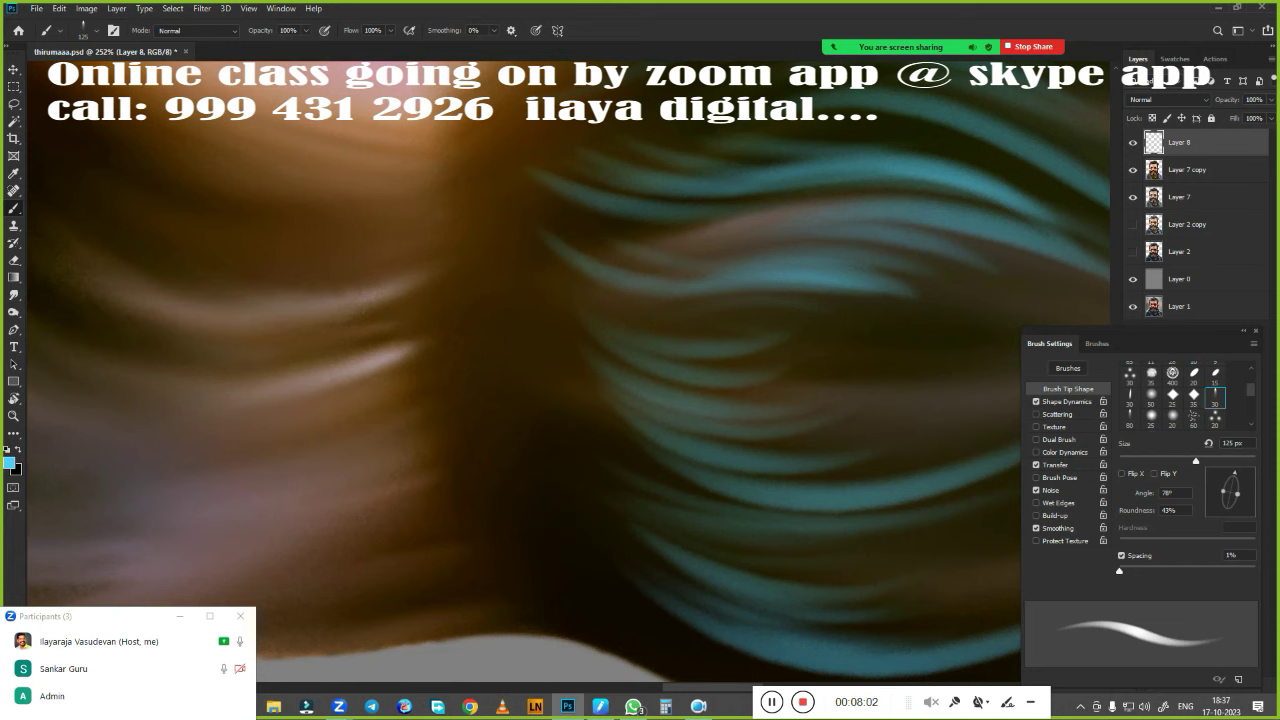
drag(573, 316, 871, 275)
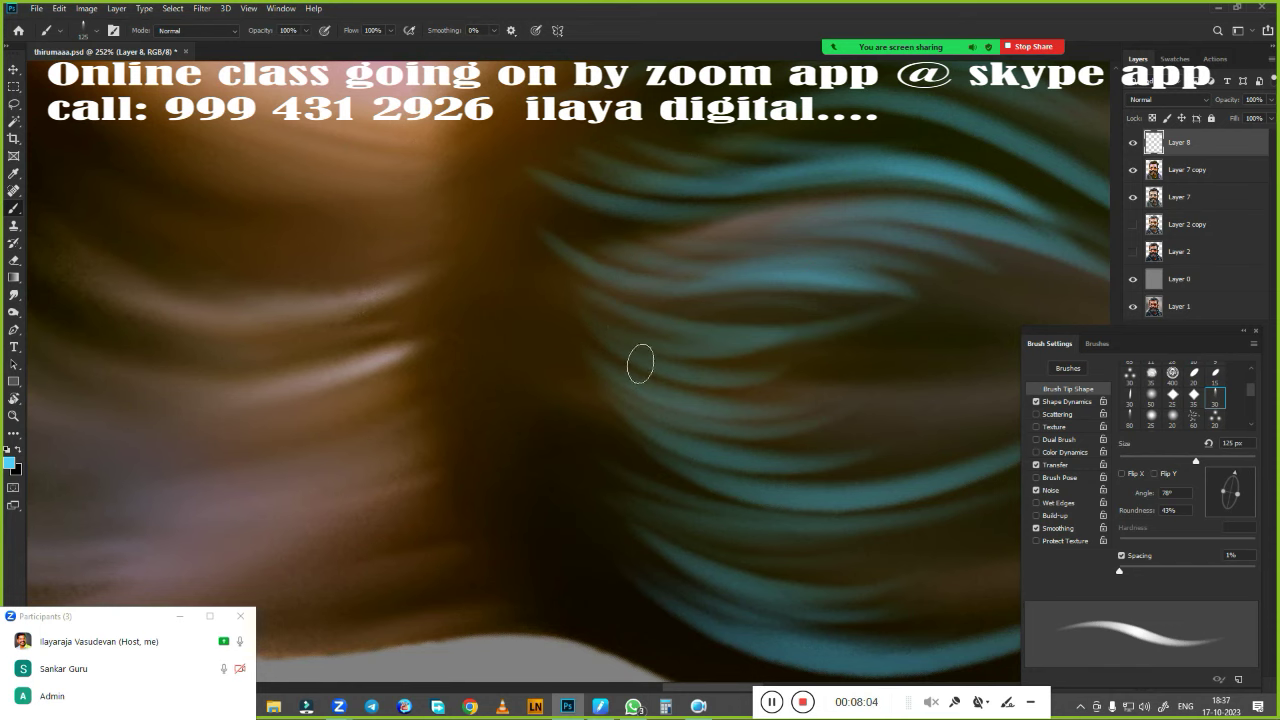
scroll(640, 364, down, 3)
scroll(563, 429, down, 3)
scroll(671, 423, down, 2)
Zoom in on the hairline wave, tilt the view, and set the brush to 90 px
scroll(628, 453, down, 1)
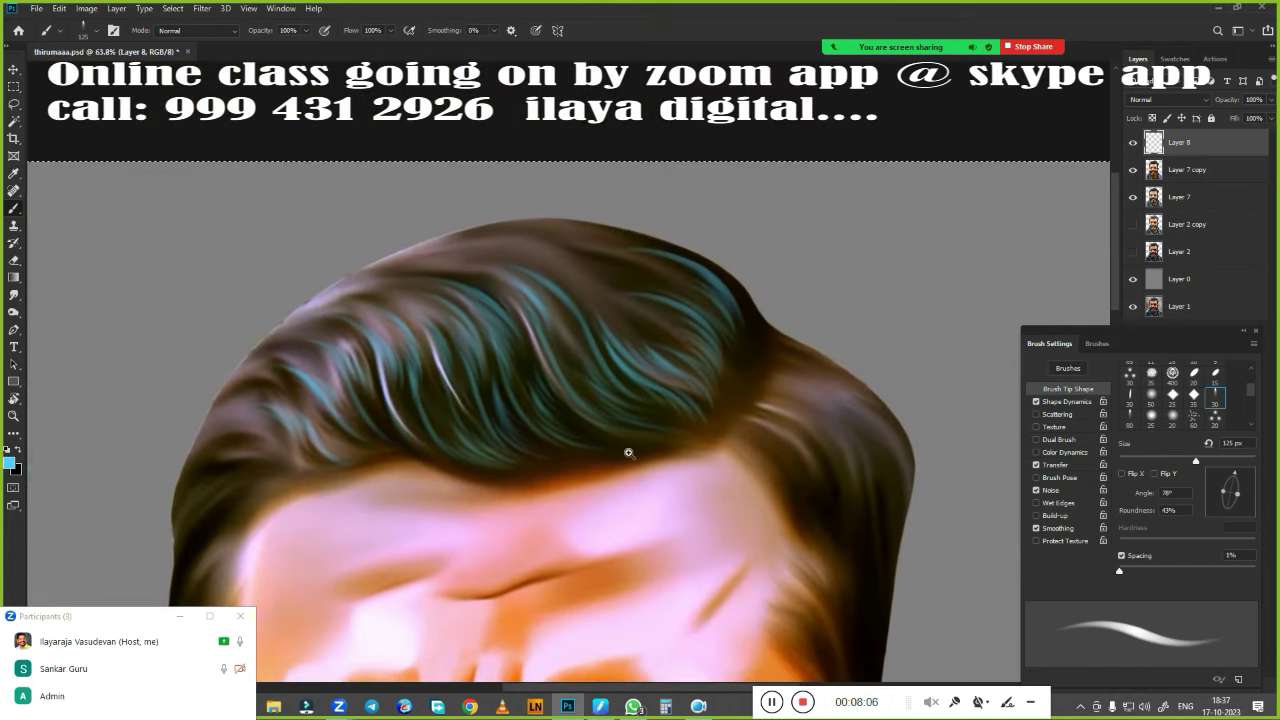
scroll(628, 453, up, 2)
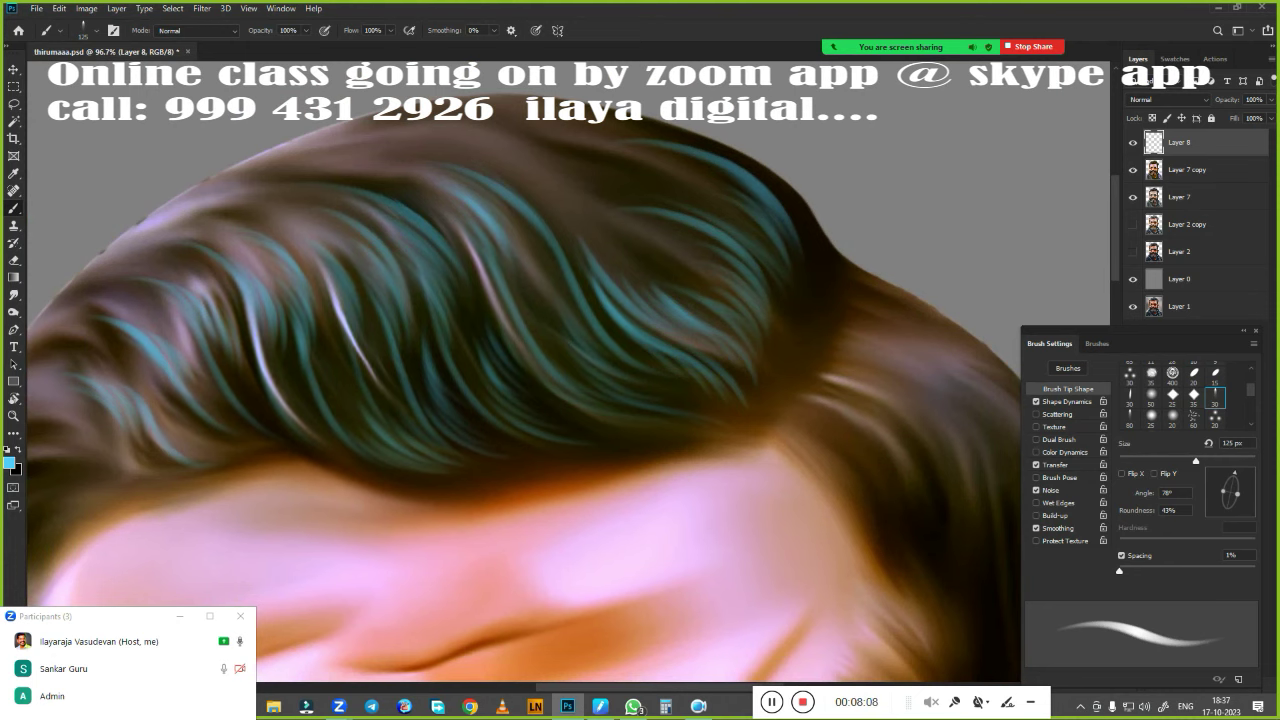
scroll(549, 454, up, 2)
scroll(563, 449, up, 1)
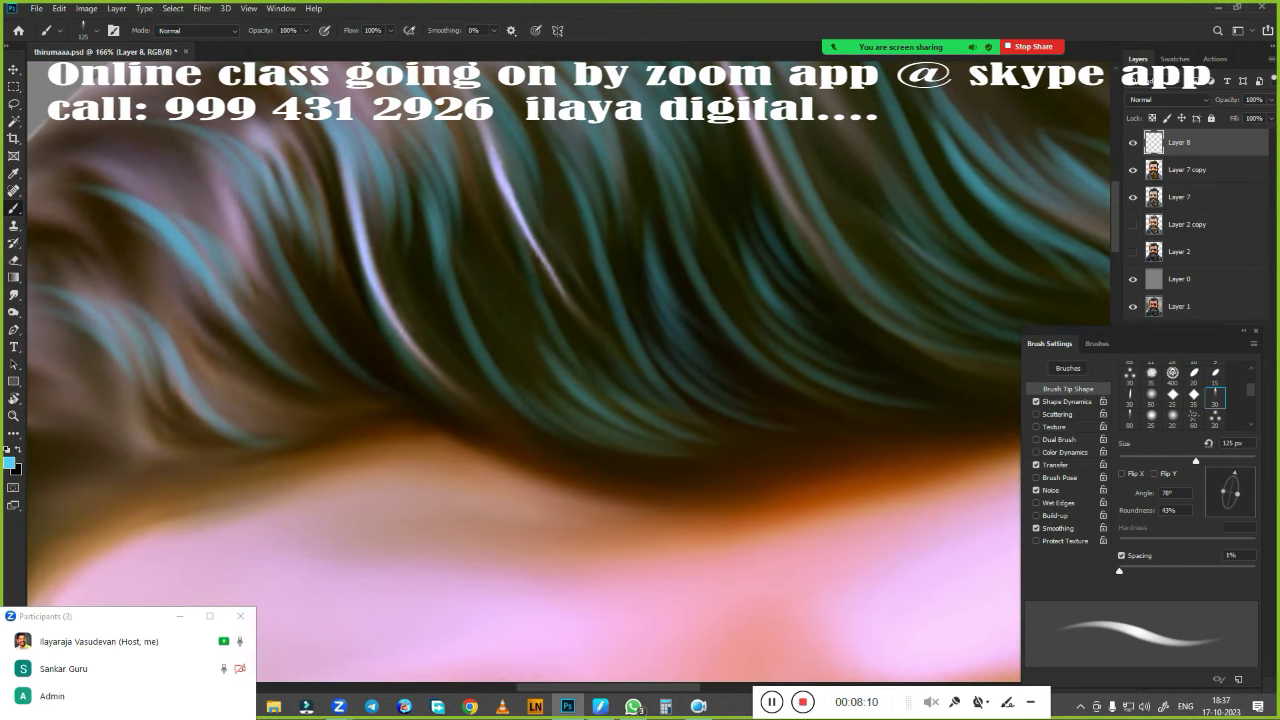
scroll(566, 470, up, 1)
scroll(549, 434, up, 1)
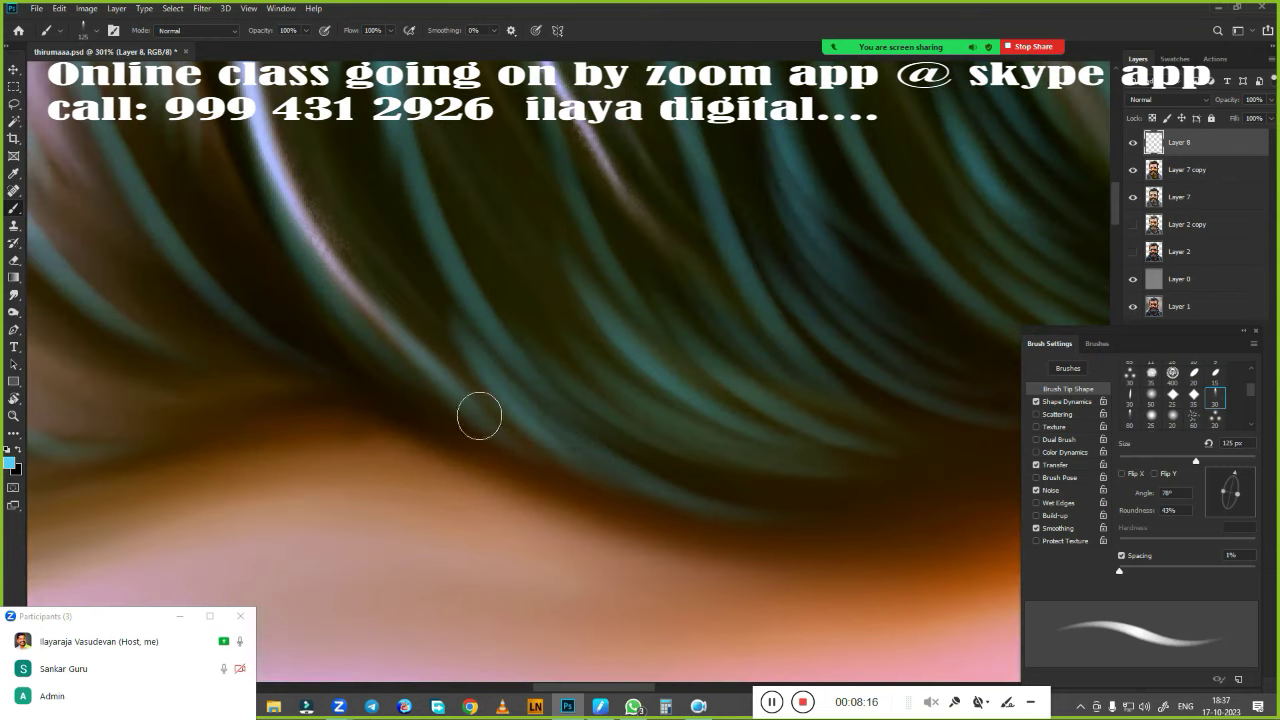
drag(770, 450, 972, 455)
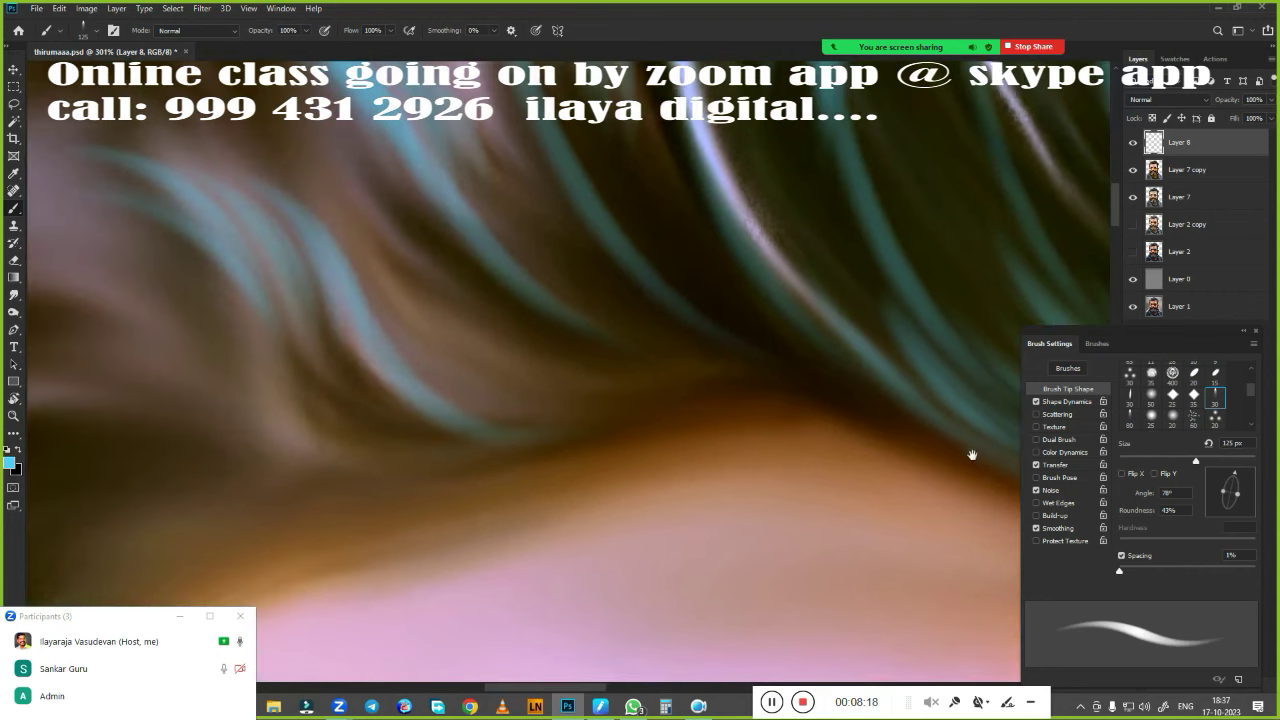
drag(623, 394, 638, 448)
key(r)
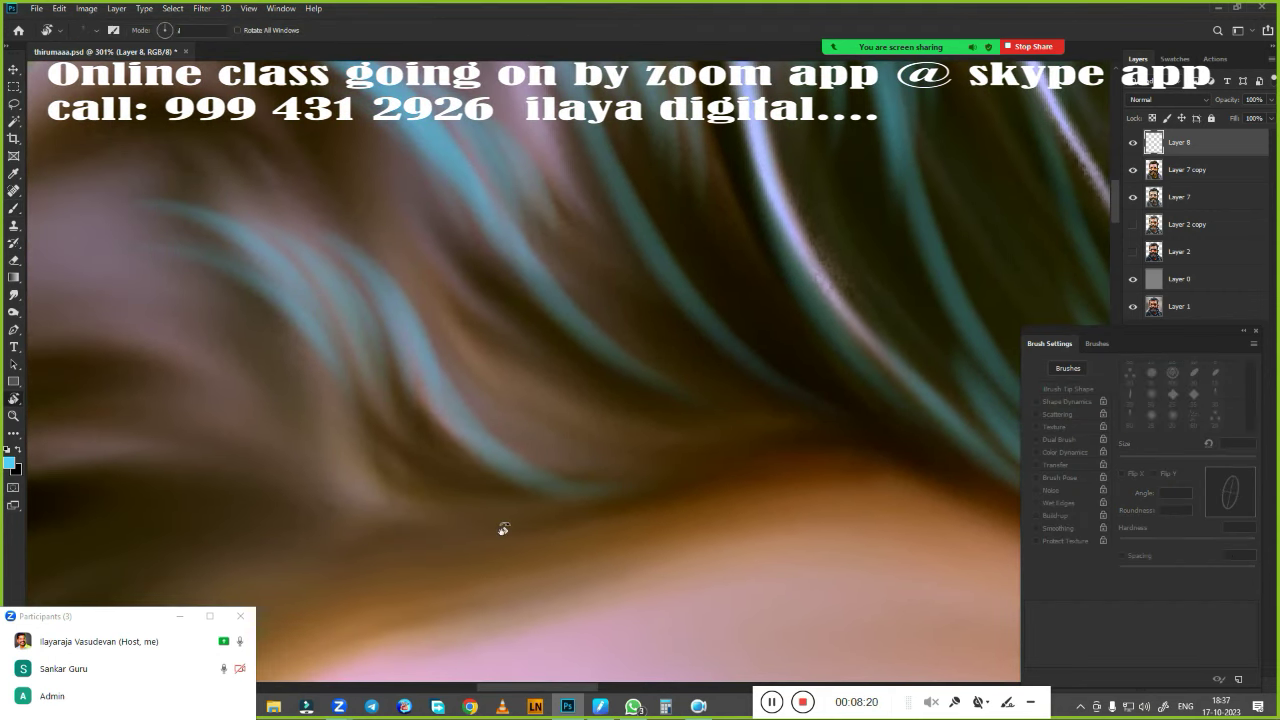
drag(500, 528, 536, 178)
key(b)
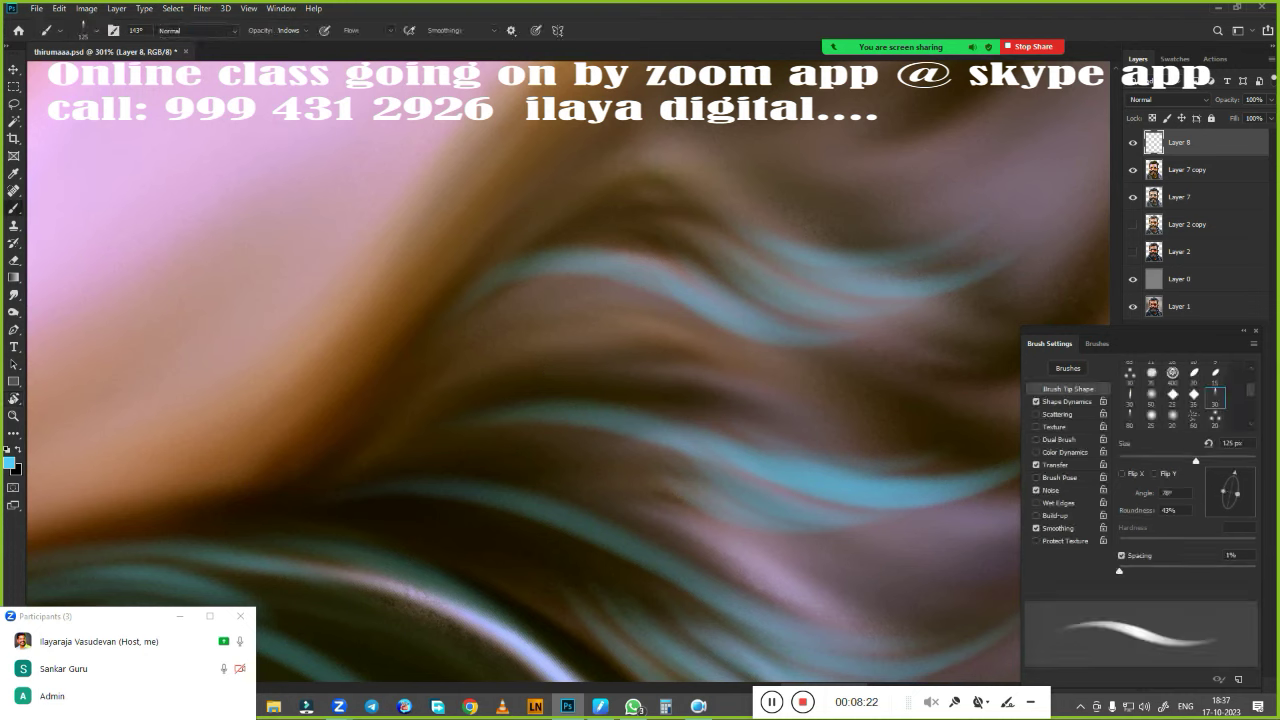
key(bracketleft)
Paint blue and light blue-grey strands over the hair wave
mouse_move(610, 270)
mouse_down()
mouse_move(445, 345)
mouse_move(430, 370)
mouse_up()
drag(615, 305, 430, 378)
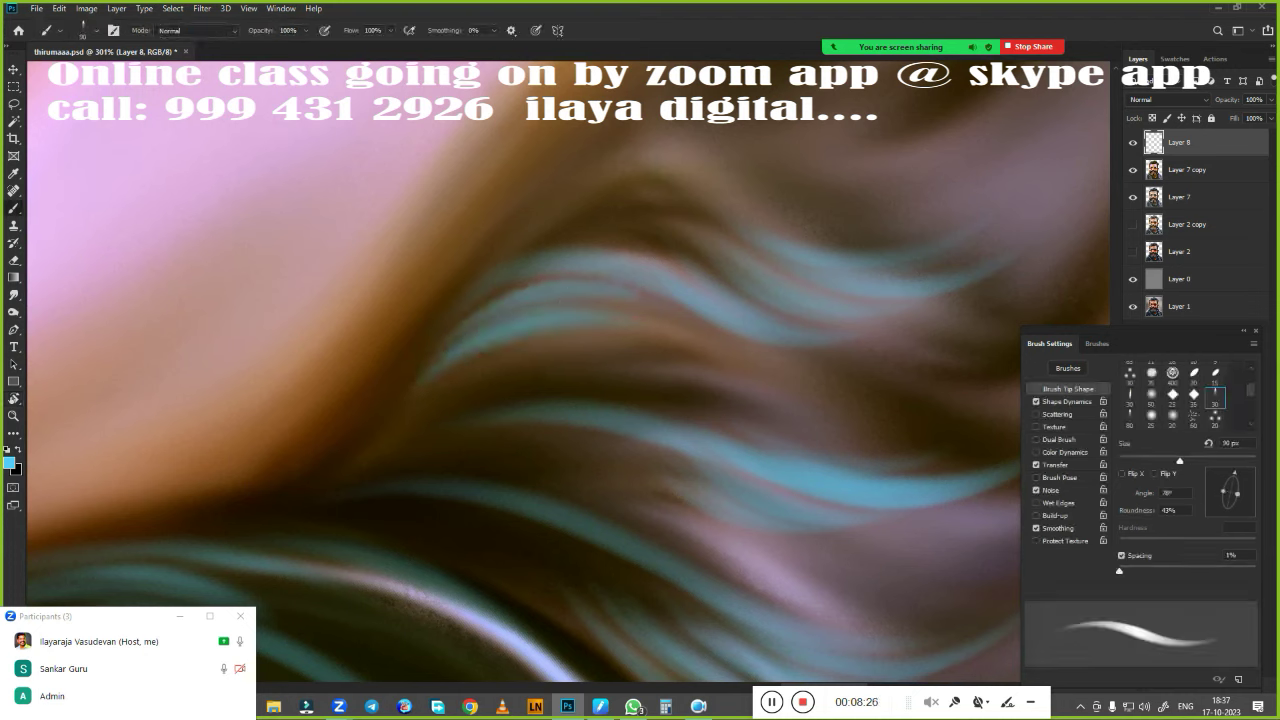
drag(540, 355, 430, 410)
drag(704, 374, 646, 383)
mouse_move(355, 470)
mouse_down()
mouse_move(604, 420)
mouse_move(605, 460)
mouse_up()
drag(342, 505, 563, 578)
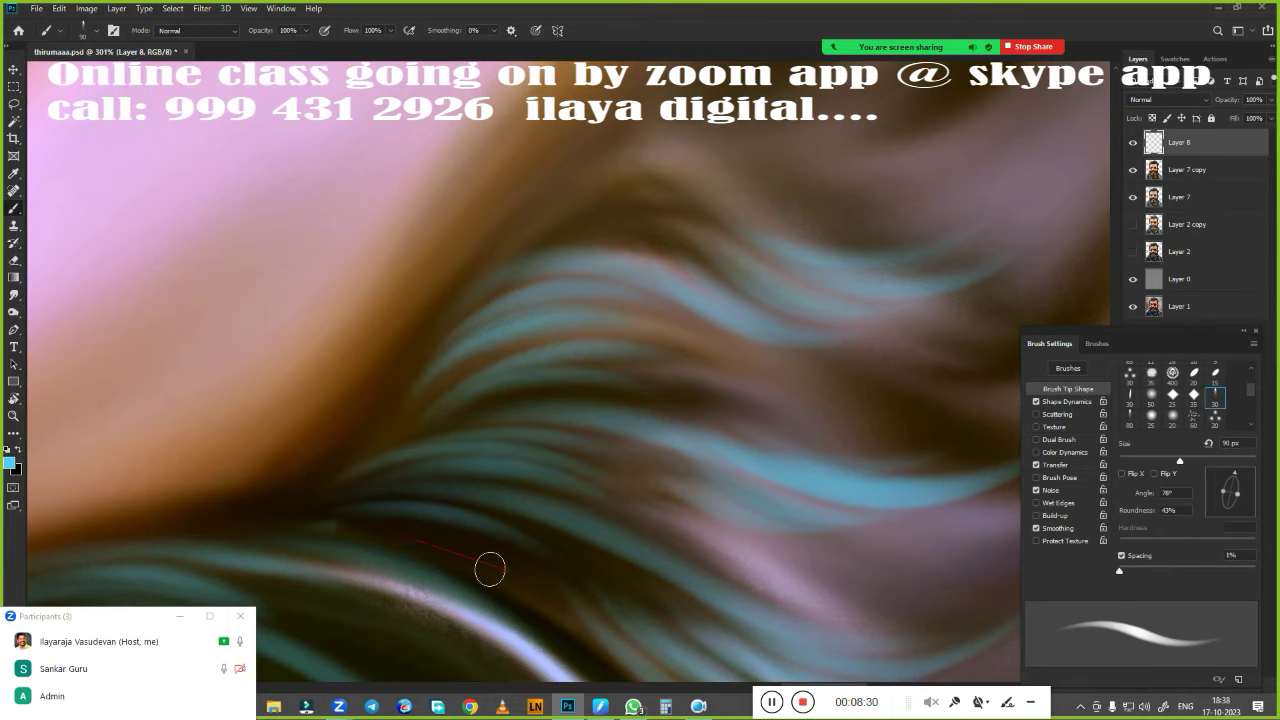
Add long strands across the top of the wave, then reset rotation and zoom out
drag(417, 540, 464, 619)
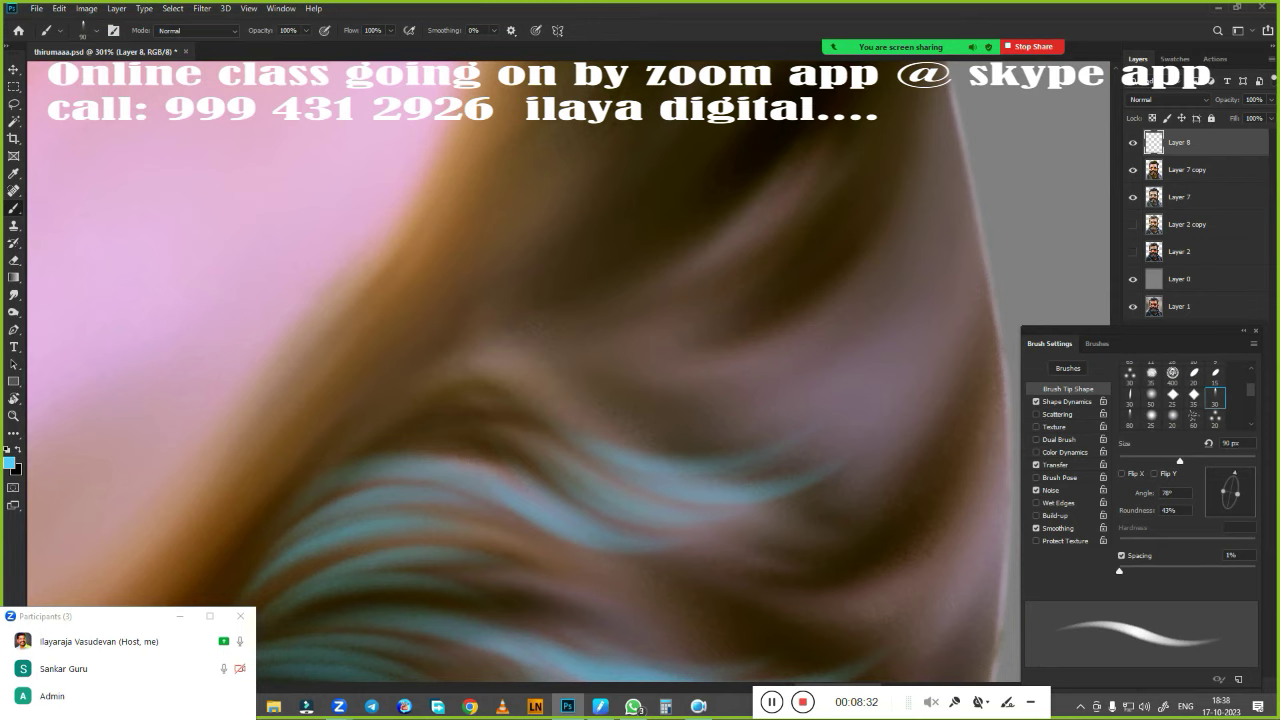
mouse_move(410, 388)
mouse_down()
mouse_move(575, 365)
mouse_move(600, 345)
mouse_up()
drag(470, 360, 620, 320)
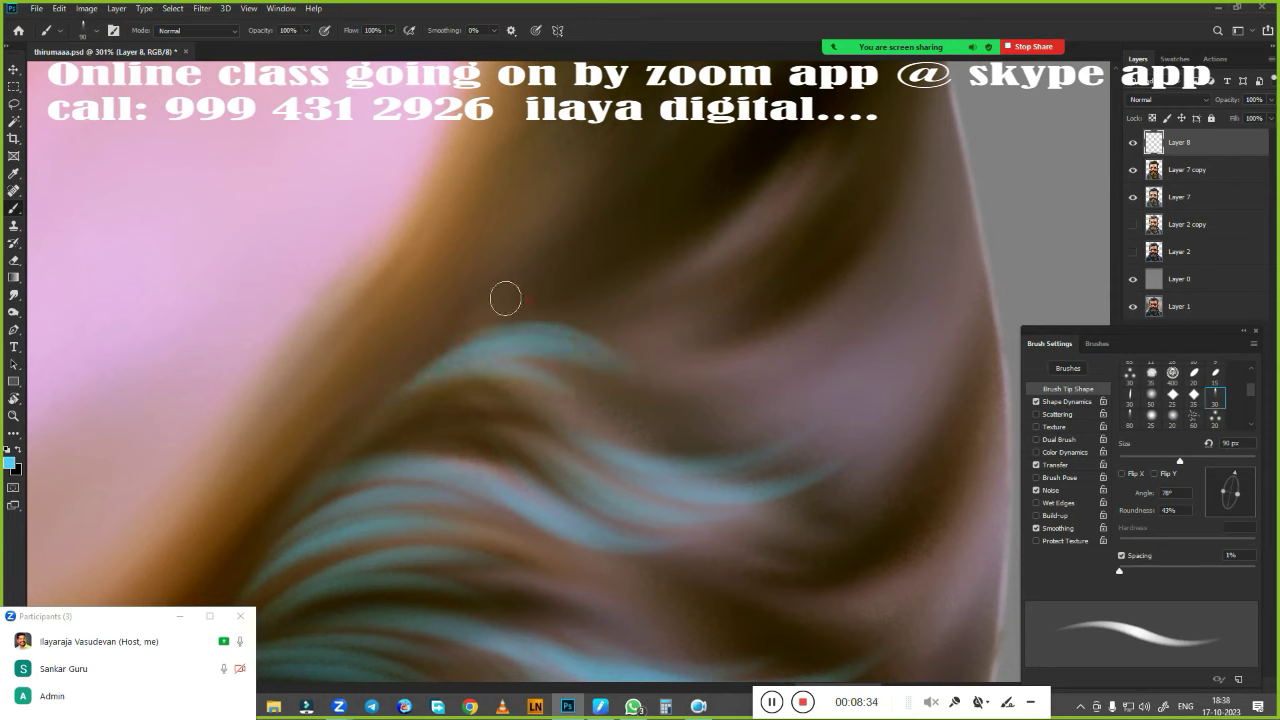
mouse_move(500, 315)
mouse_down()
mouse_move(645, 340)
mouse_move(900, 320)
mouse_up()
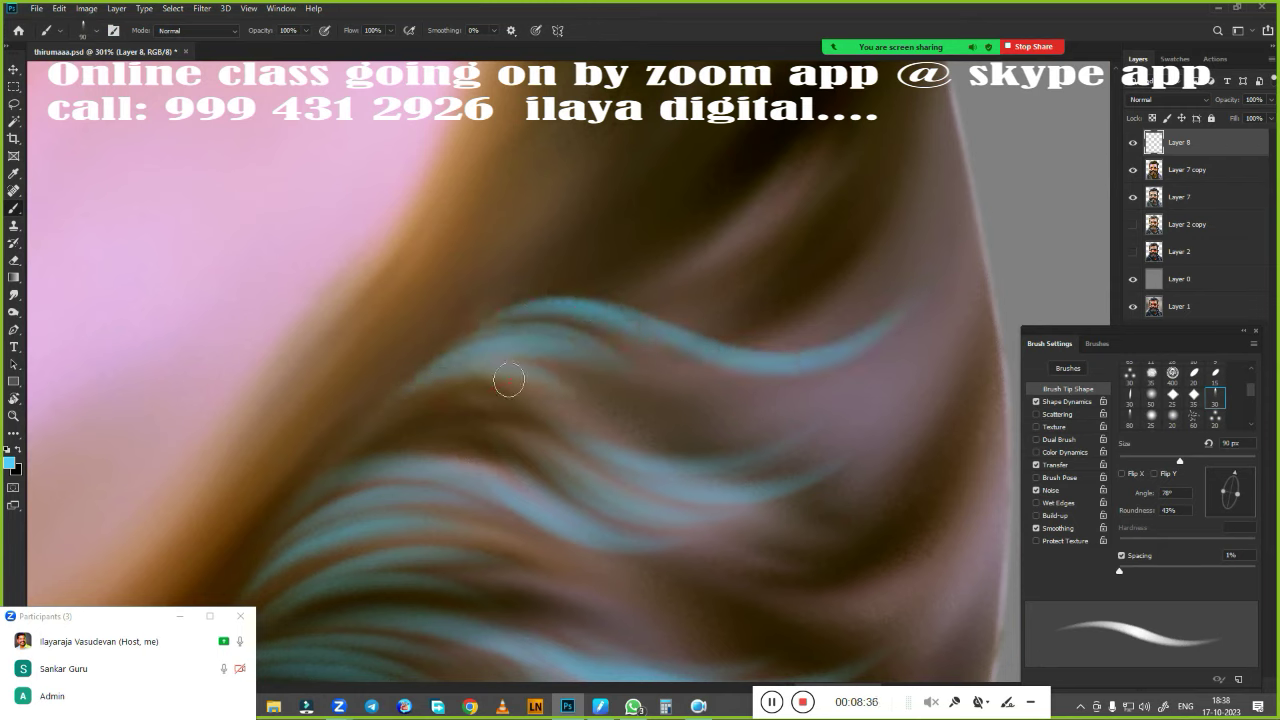
key(ctrl+space)
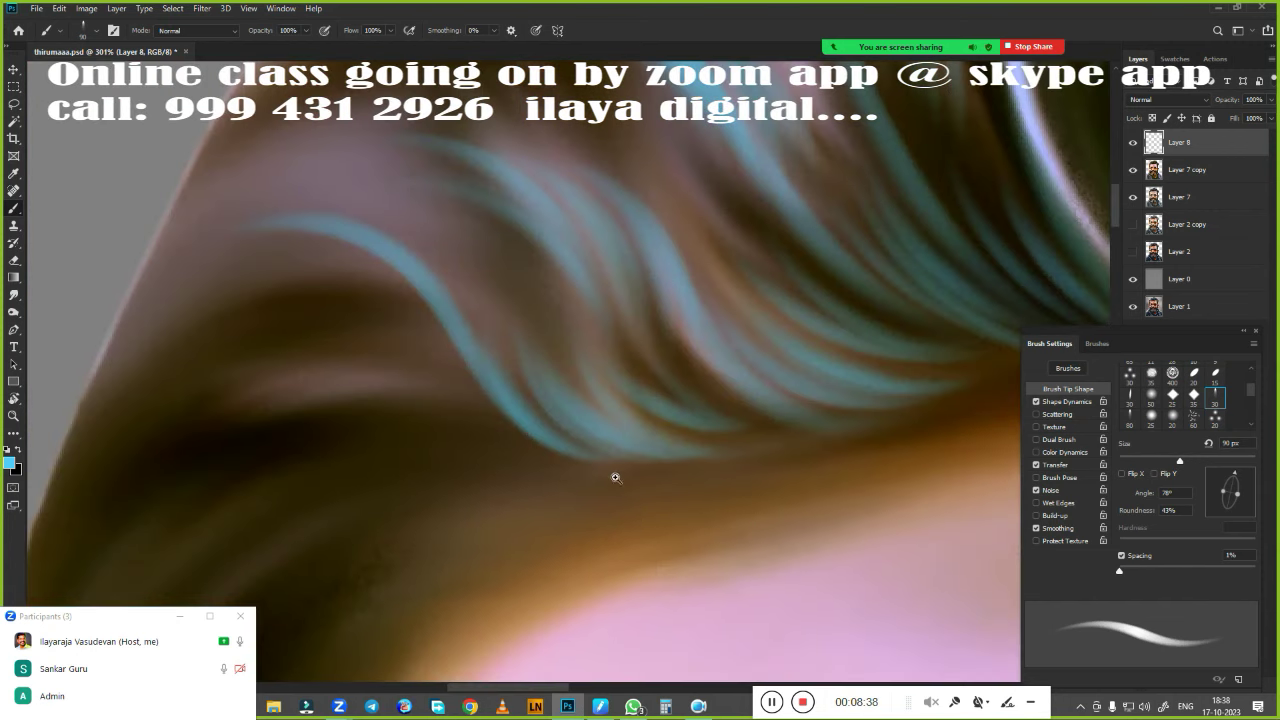
mouse_move(615, 477)
mouse_down()
mouse_move(534, 309)
mouse_move(540, 357)
mouse_up()
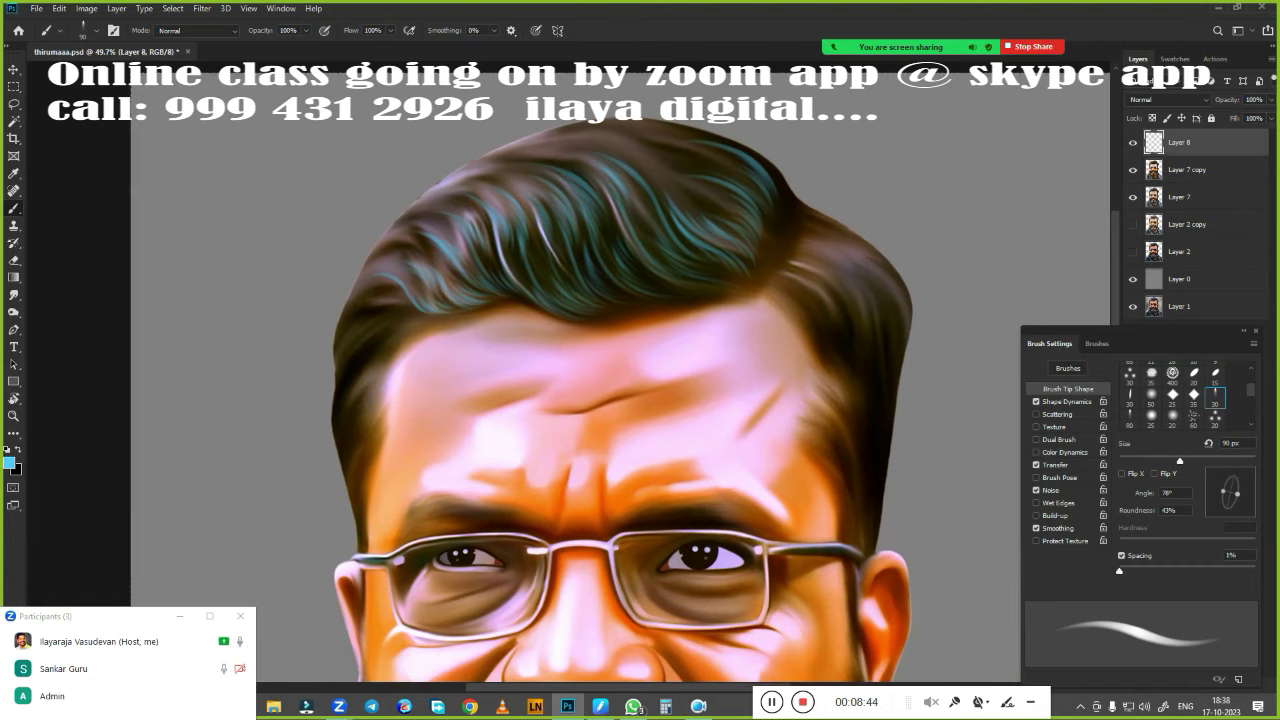
Lasso-select the hair around the head and both ears, excluding the face
key(l)
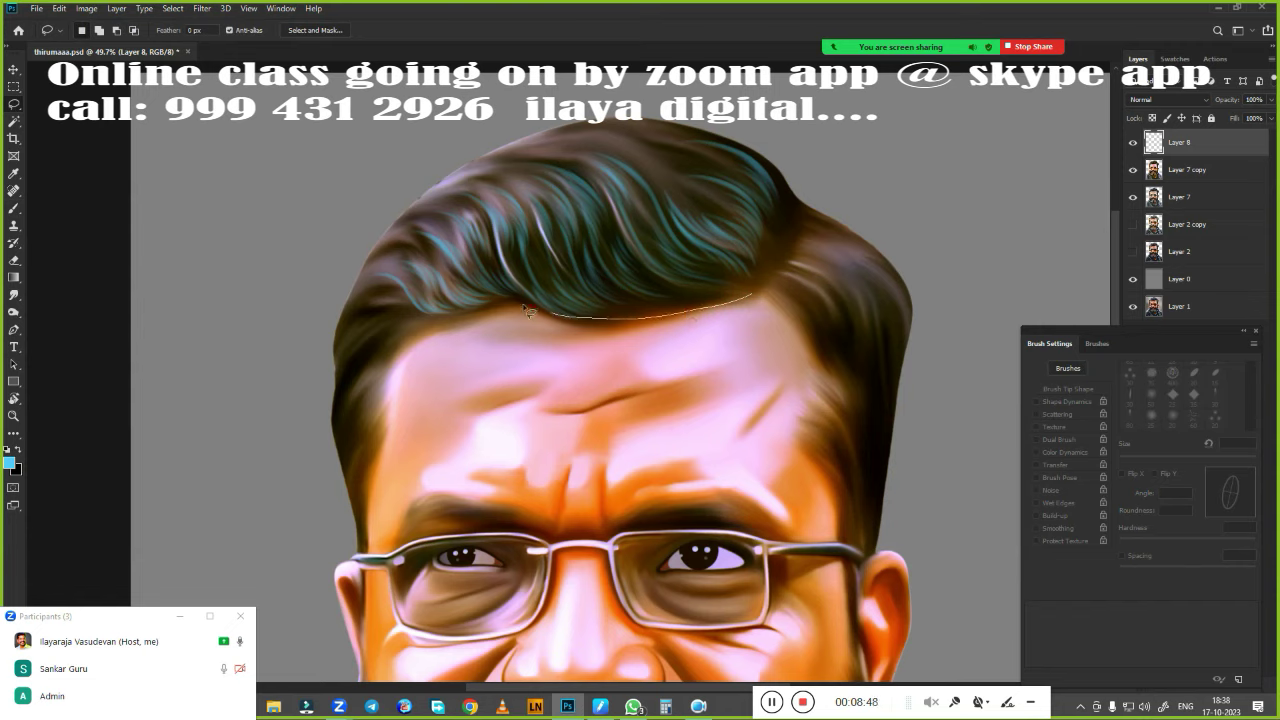
drag(450, 318, 383, 450)
mouse_move(236, 481)
mouse_down()
mouse_move(285, 165)
mouse_move(940, 445)
mouse_up()
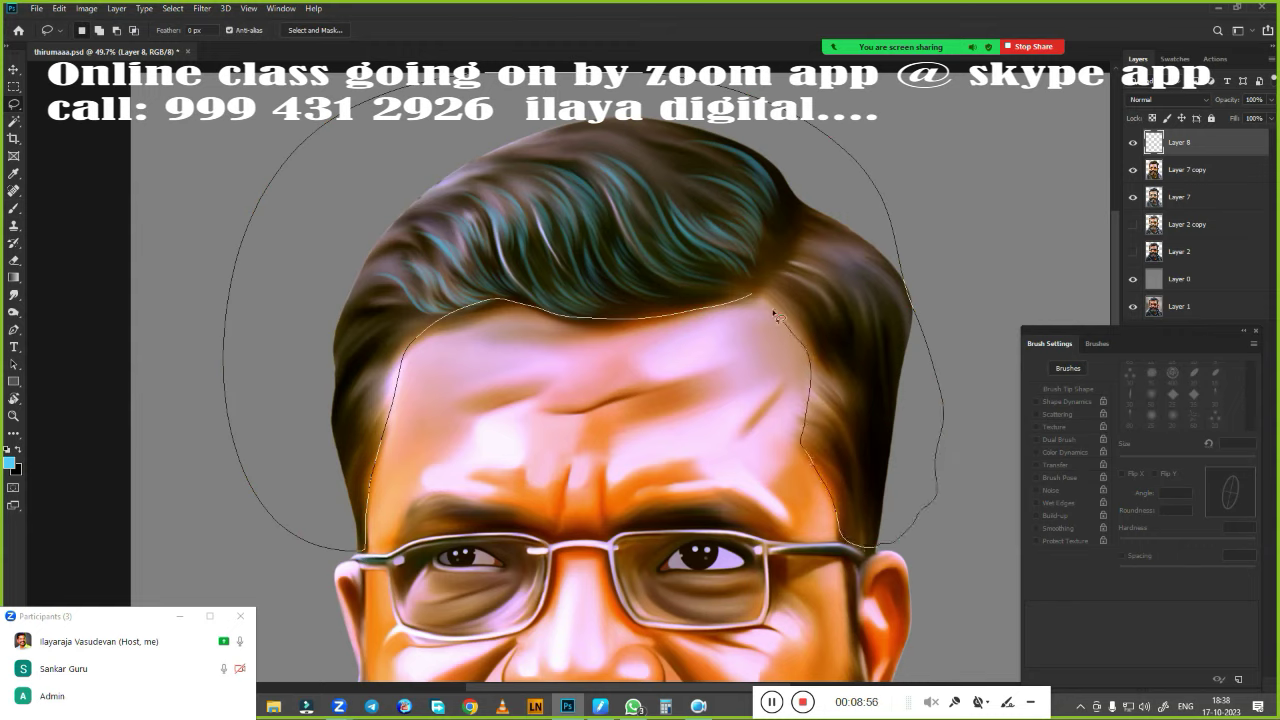
drag(756, 297, 760, 300)
scroll(820, 280, down, 3)
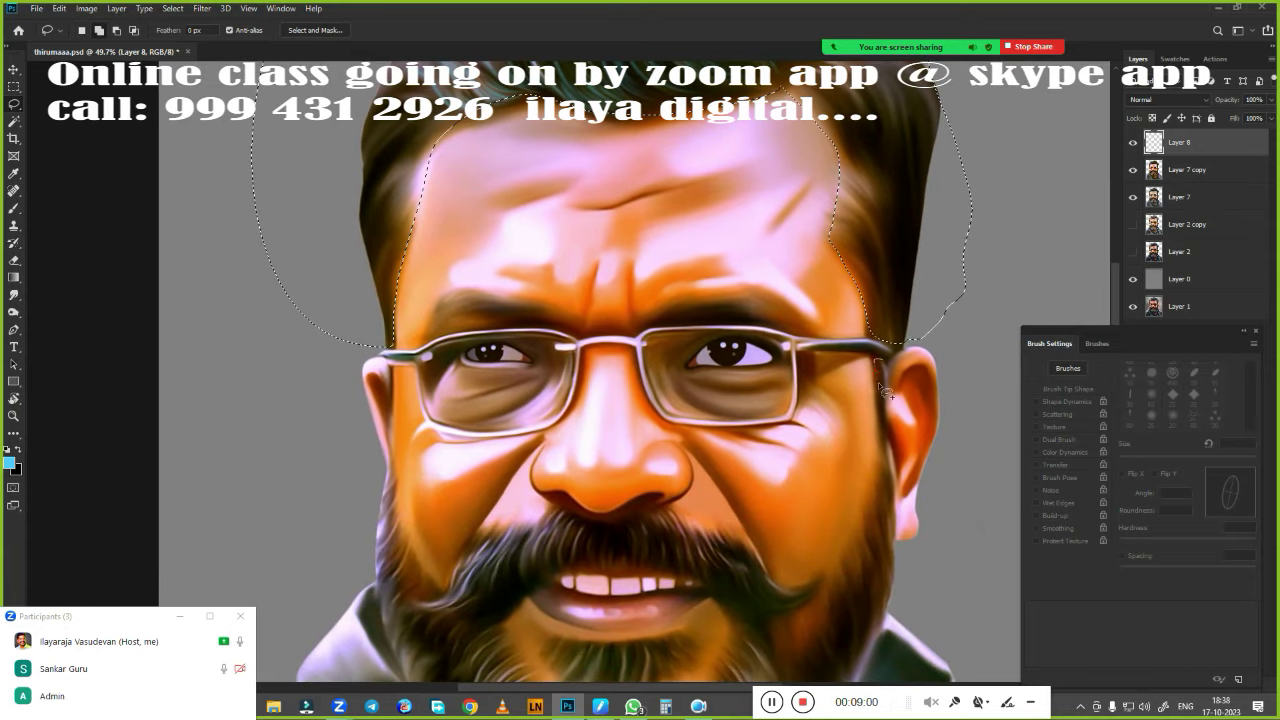
drag(884, 437, 884, 430)
mouse_move(395, 374)
mouse_down()
mouse_move(393, 413)
mouse_move(392, 400)
mouse_up()
scroll(670, 420, down, 3)
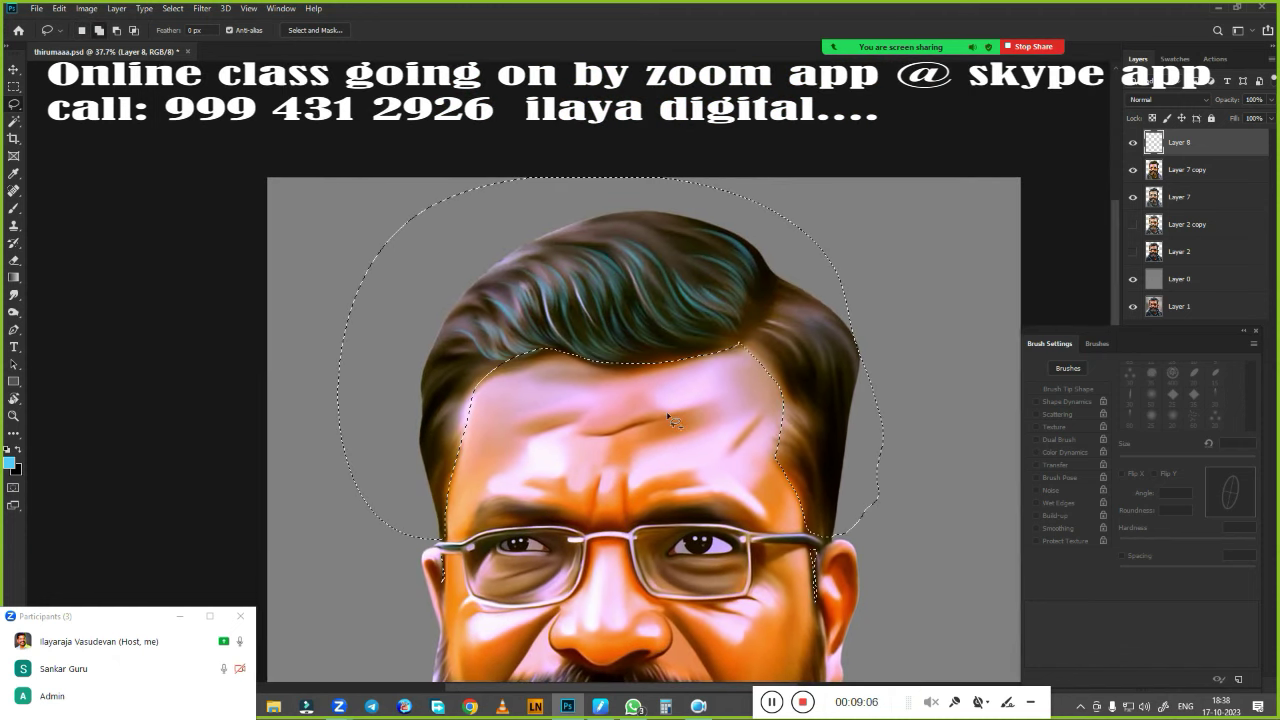
Feather the selection and make Layer 7 copy the active layer
key(shift+F6)
key(Return)
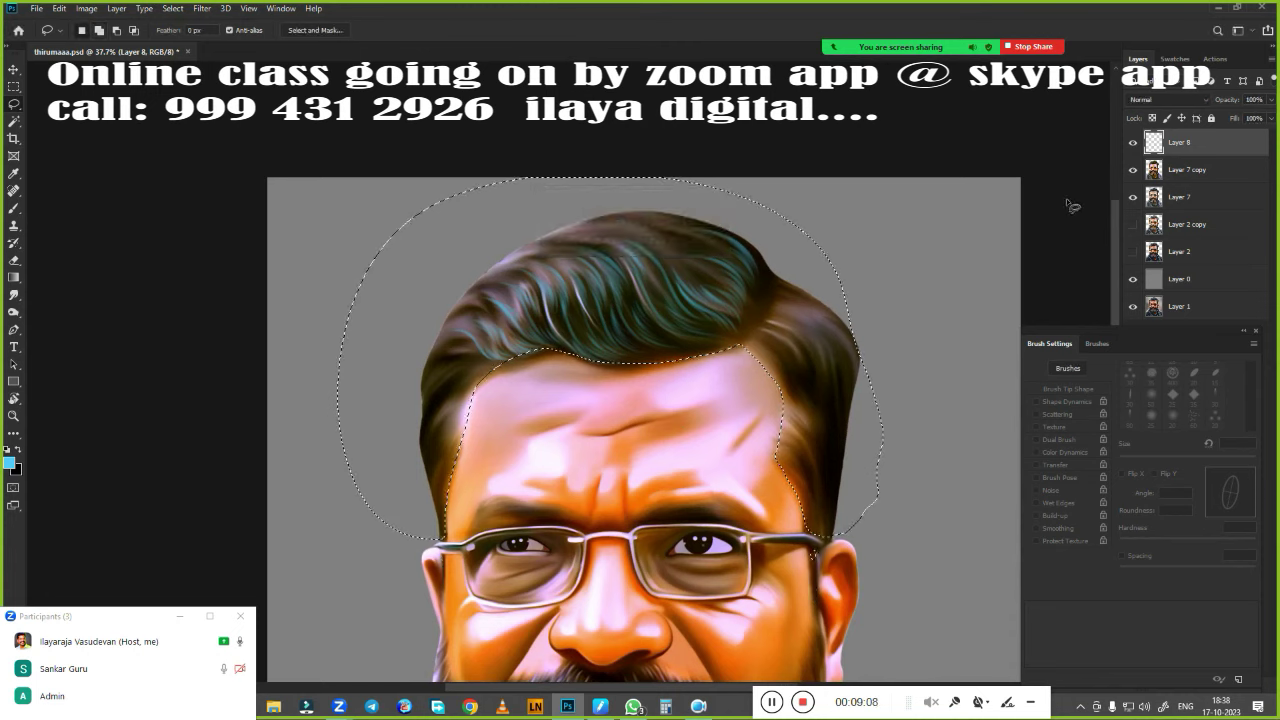
click(1186, 170)
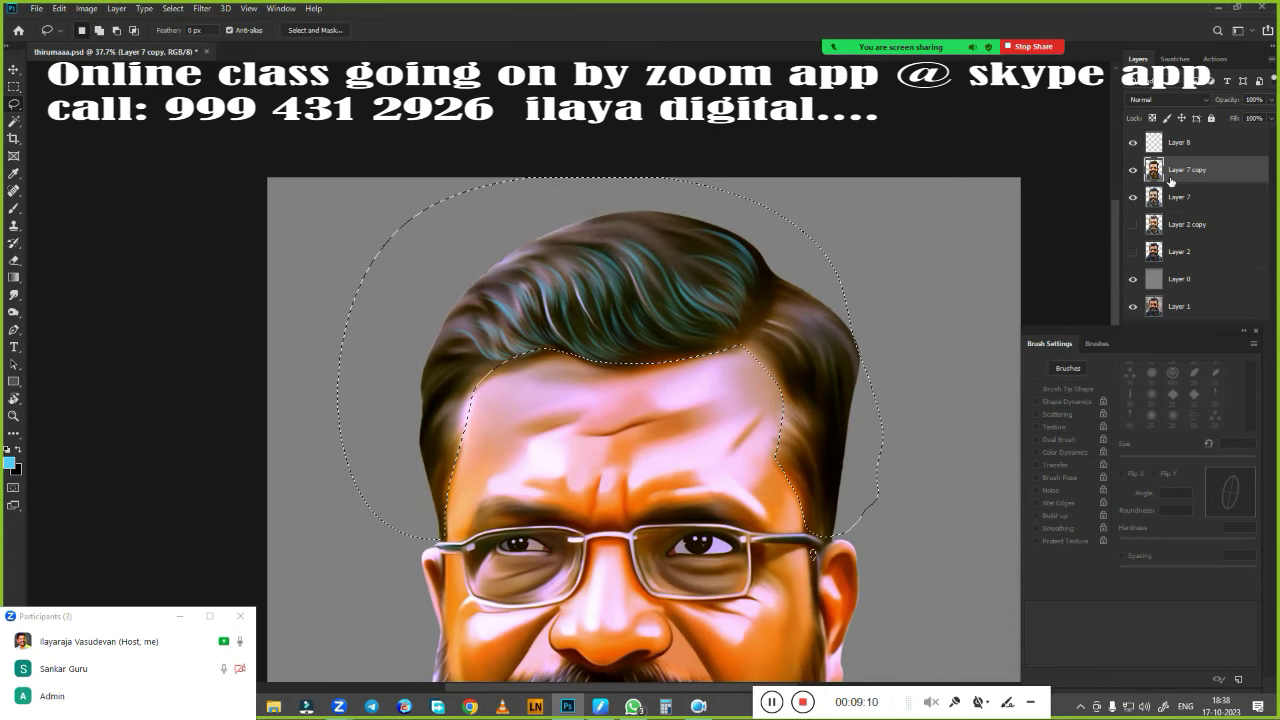
Copy the selected hair to new Layer 9 and darken it with a lowered Curves point
key(ctrl+j)
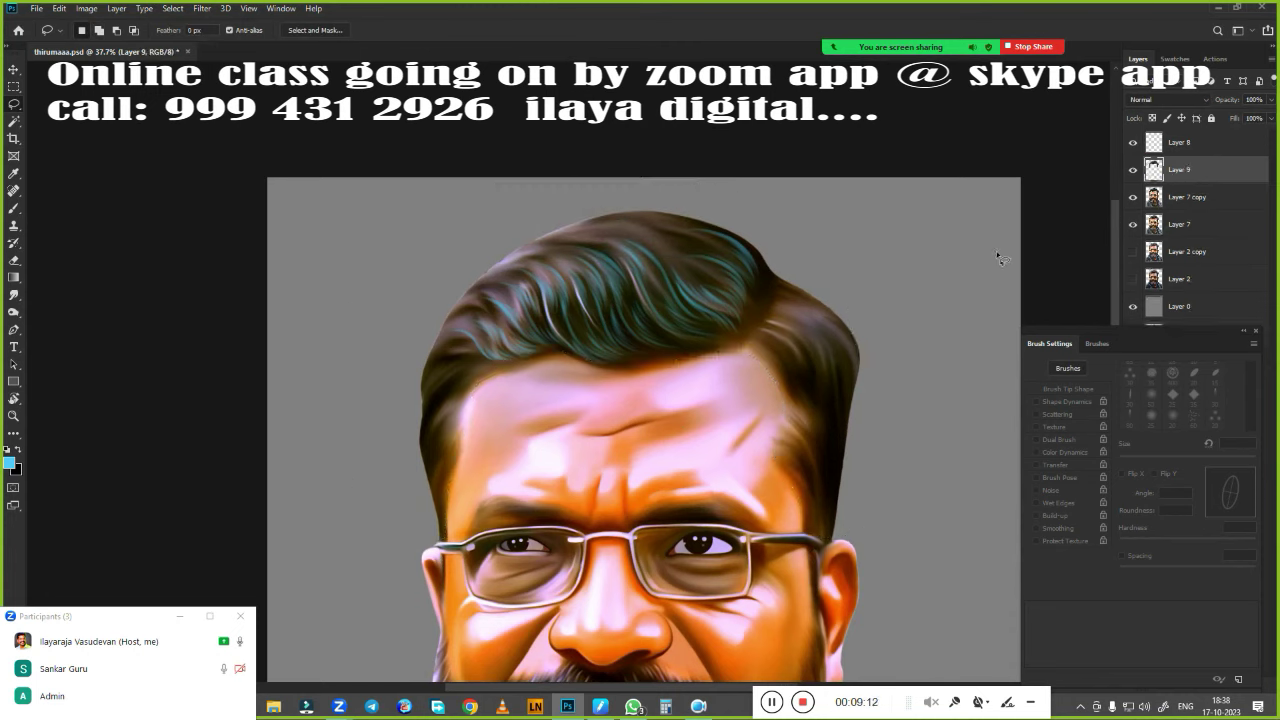
scroll(671, 289, up, 3)
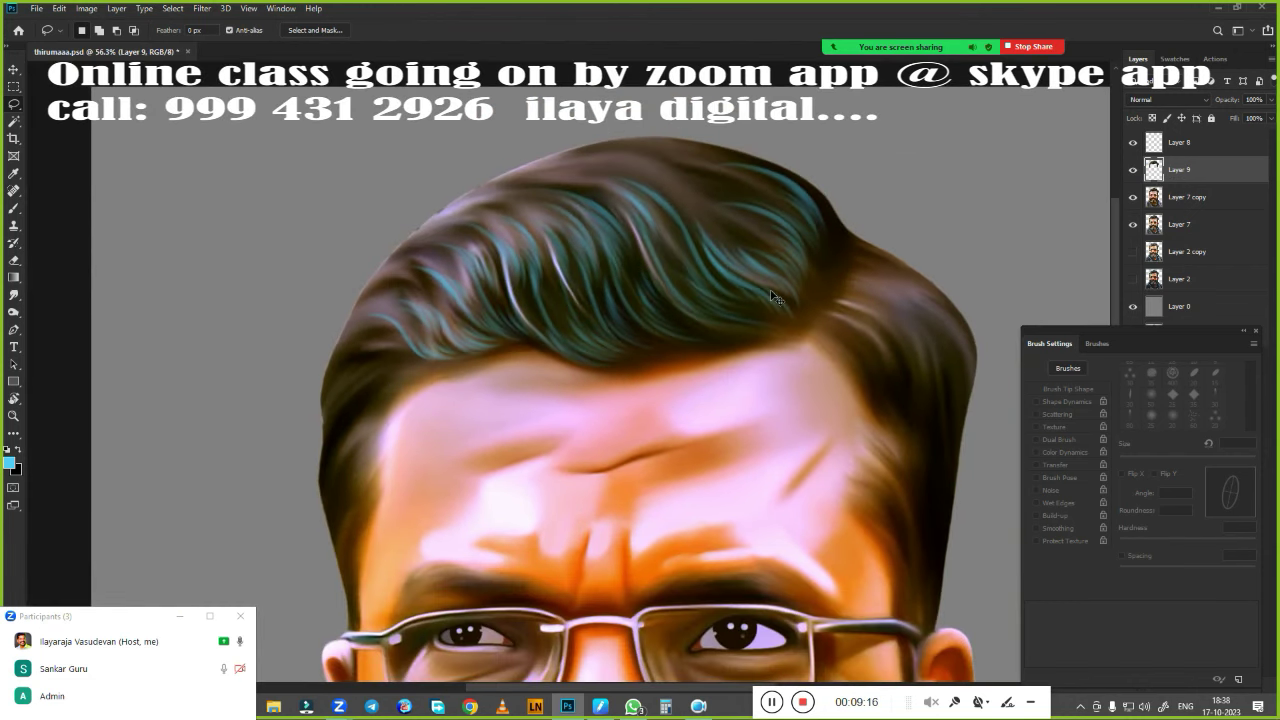
key(ctrl+m)
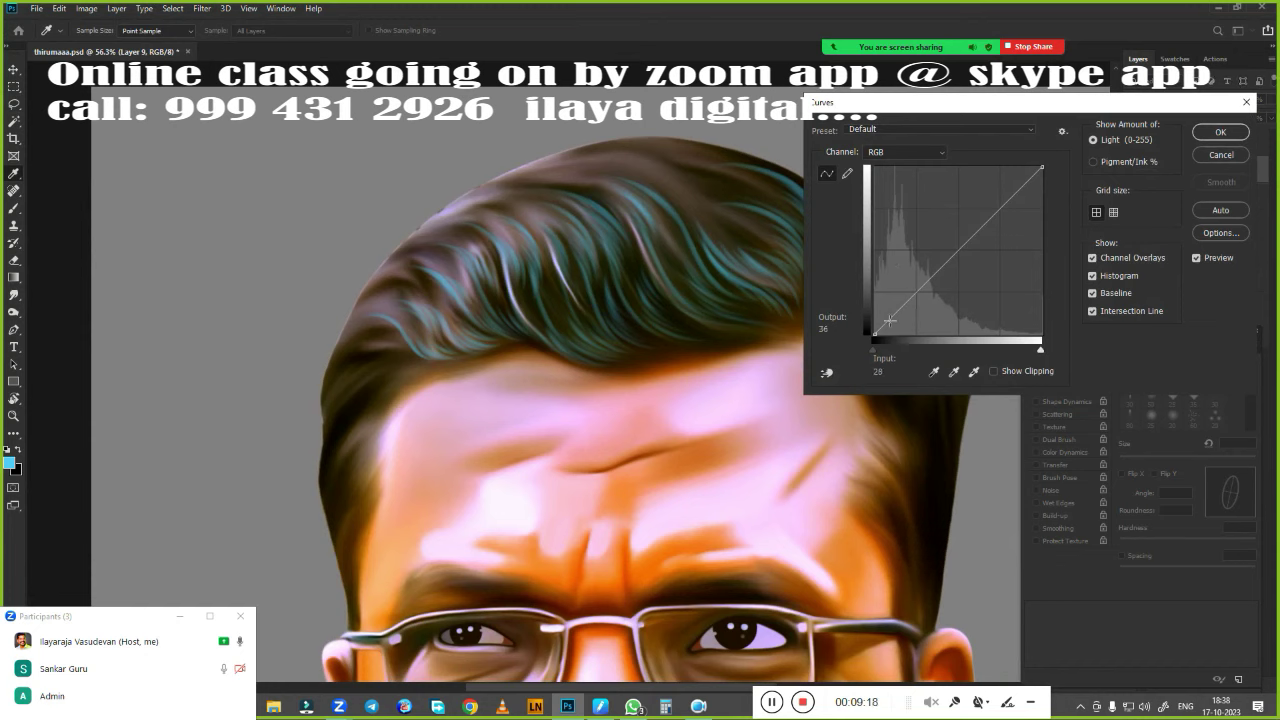
drag(900, 102, 968, 88)
drag(965, 296, 968, 323)
click(967, 320)
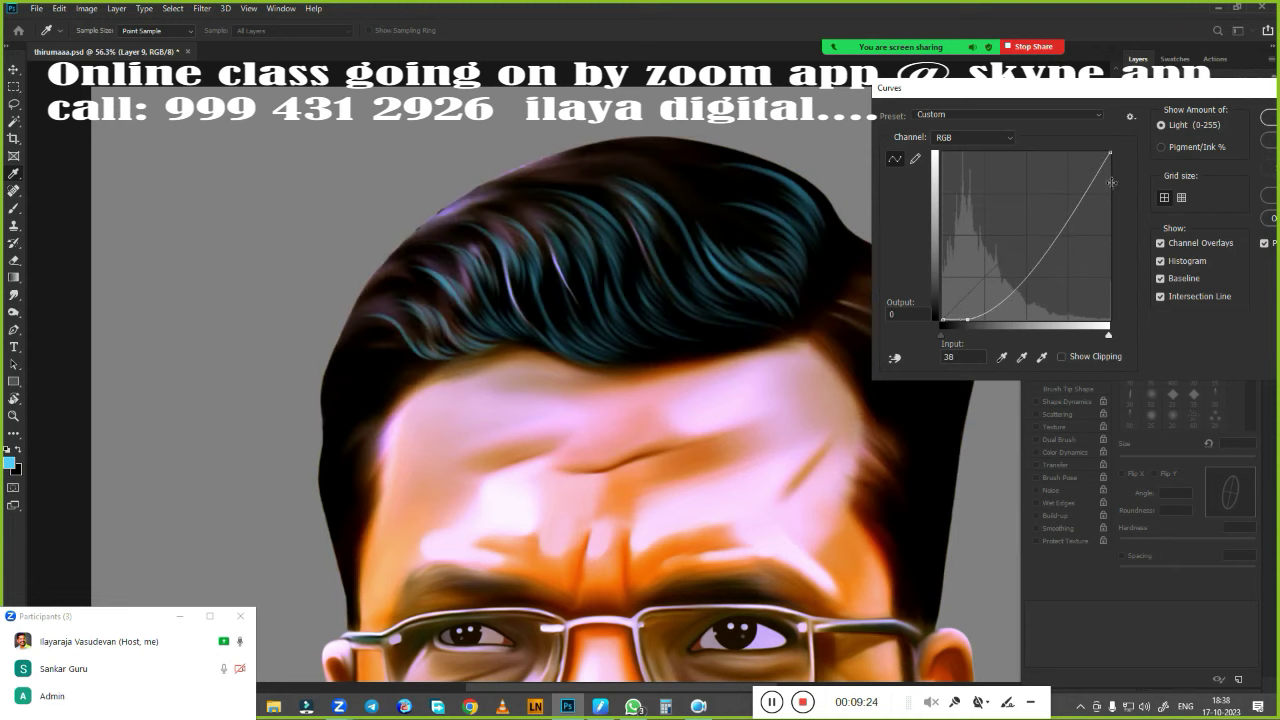
drag(1194, 96, 1021, 126)
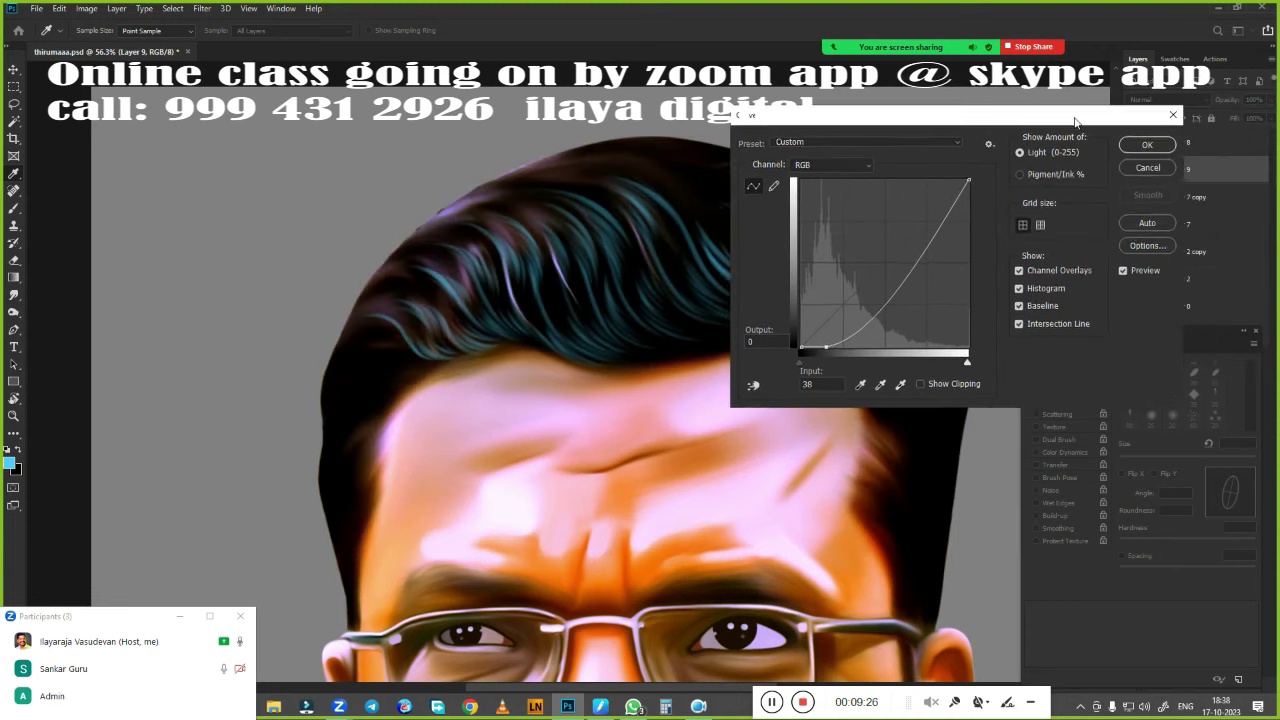
click(1116, 149)
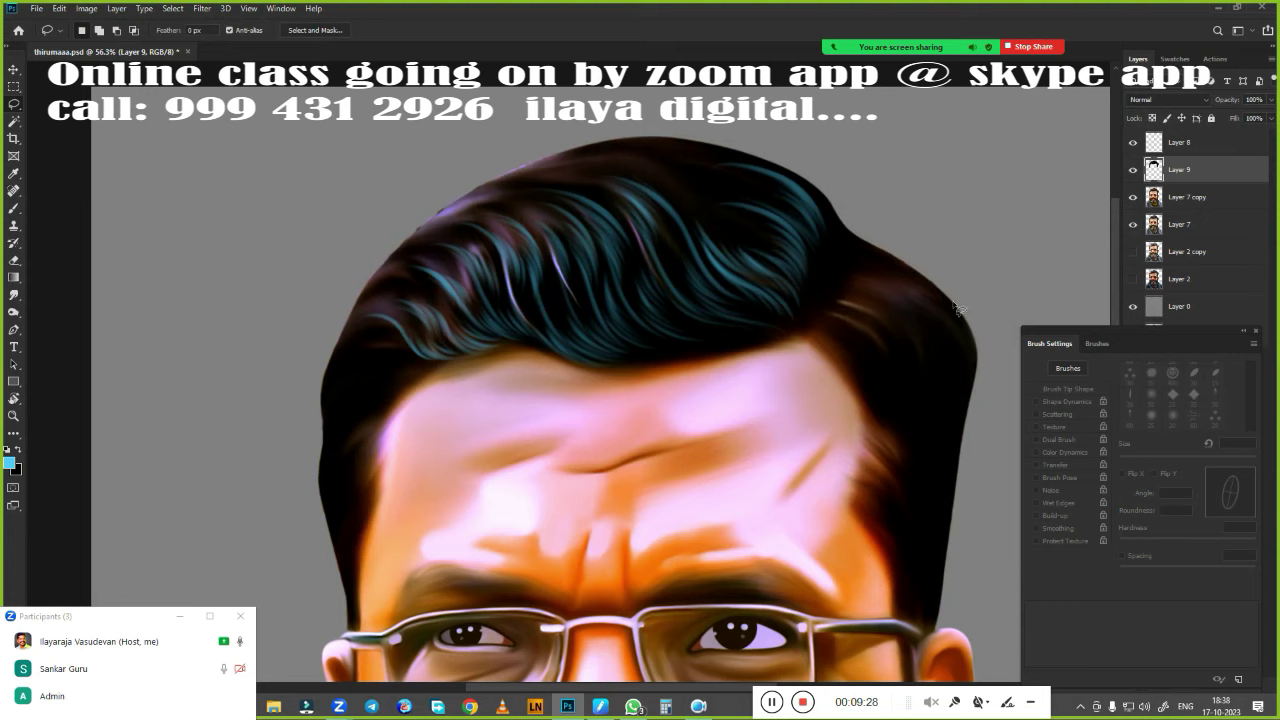
Undo the Curves and instead lower Hue/Saturation Lightness to about -62 on the hair
key(ctrl+z)
key(ctrl+u)
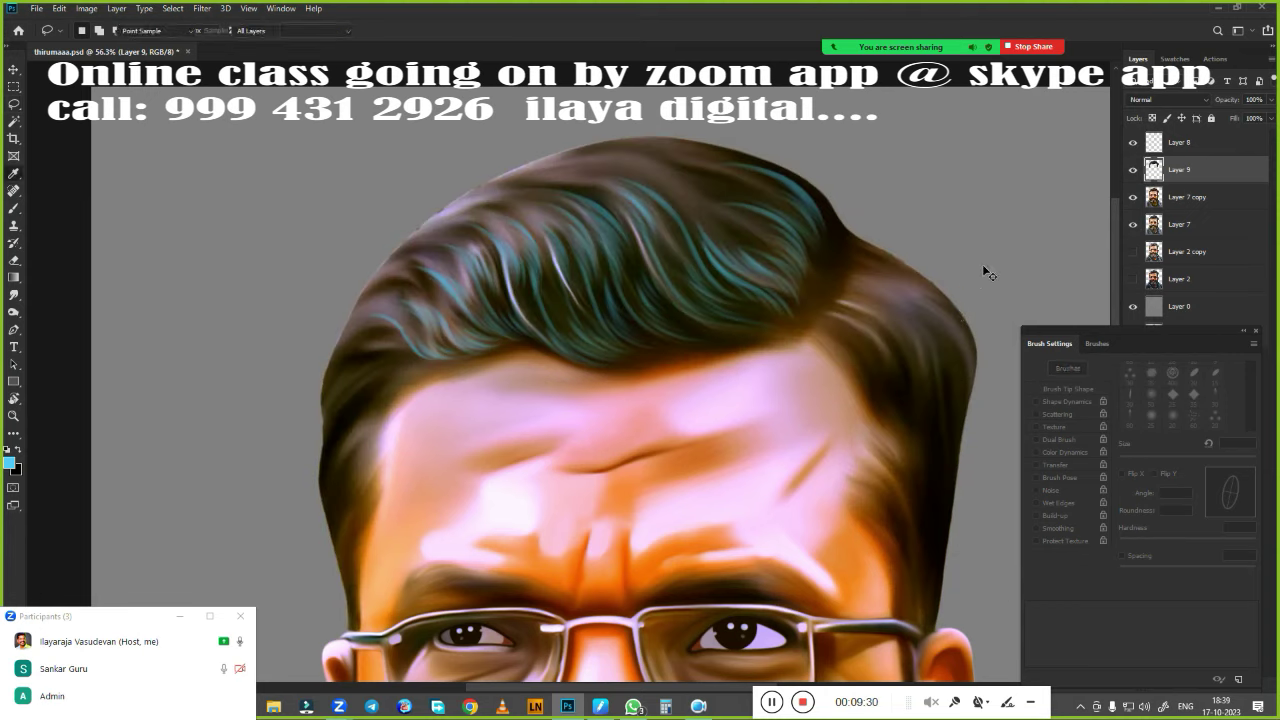
drag(1036, 94, 1136, 75)
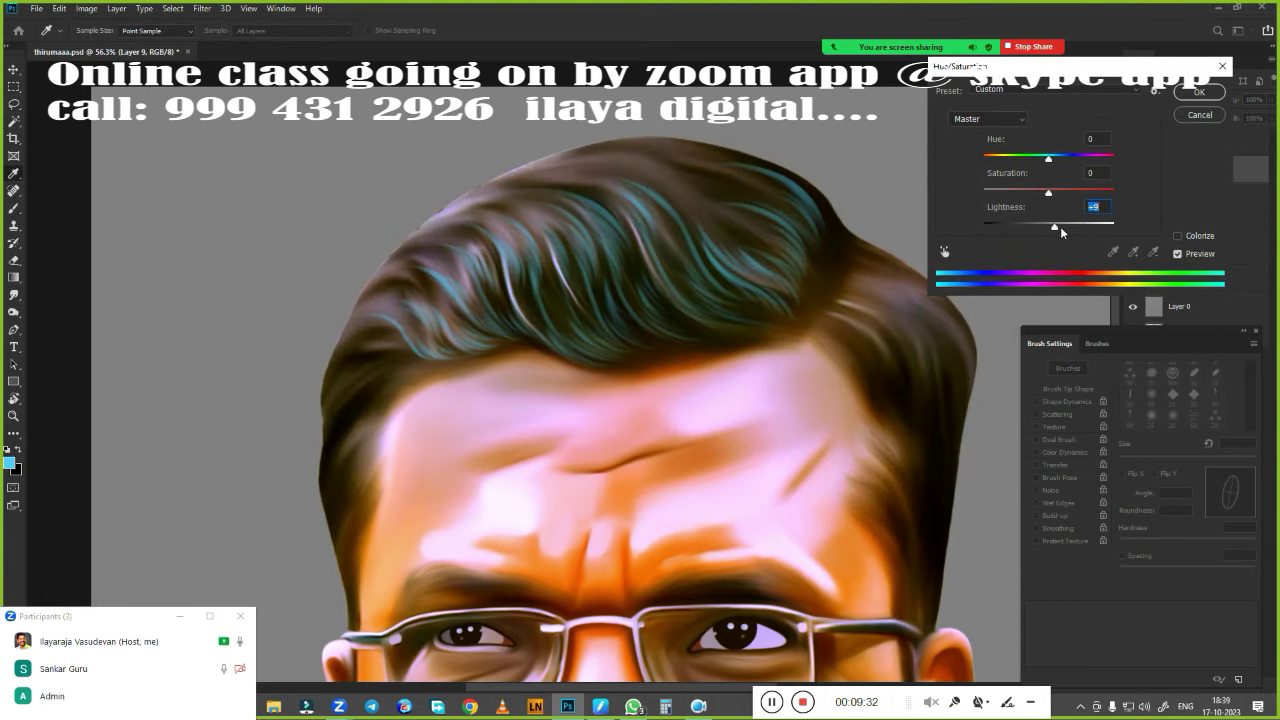
mouse_move(1049, 224)
mouse_down()
mouse_move(834, 273)
mouse_move(1049, 237)
mouse_up()
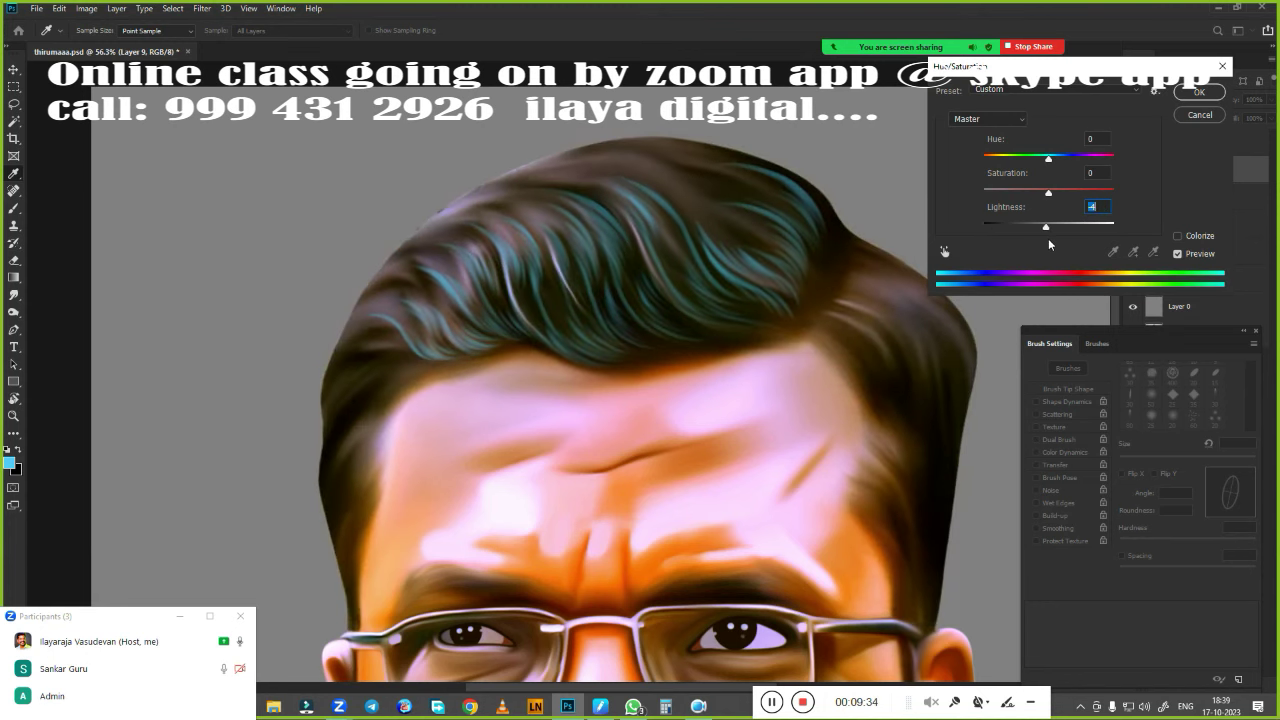
scroll(913, 336, down, 3)
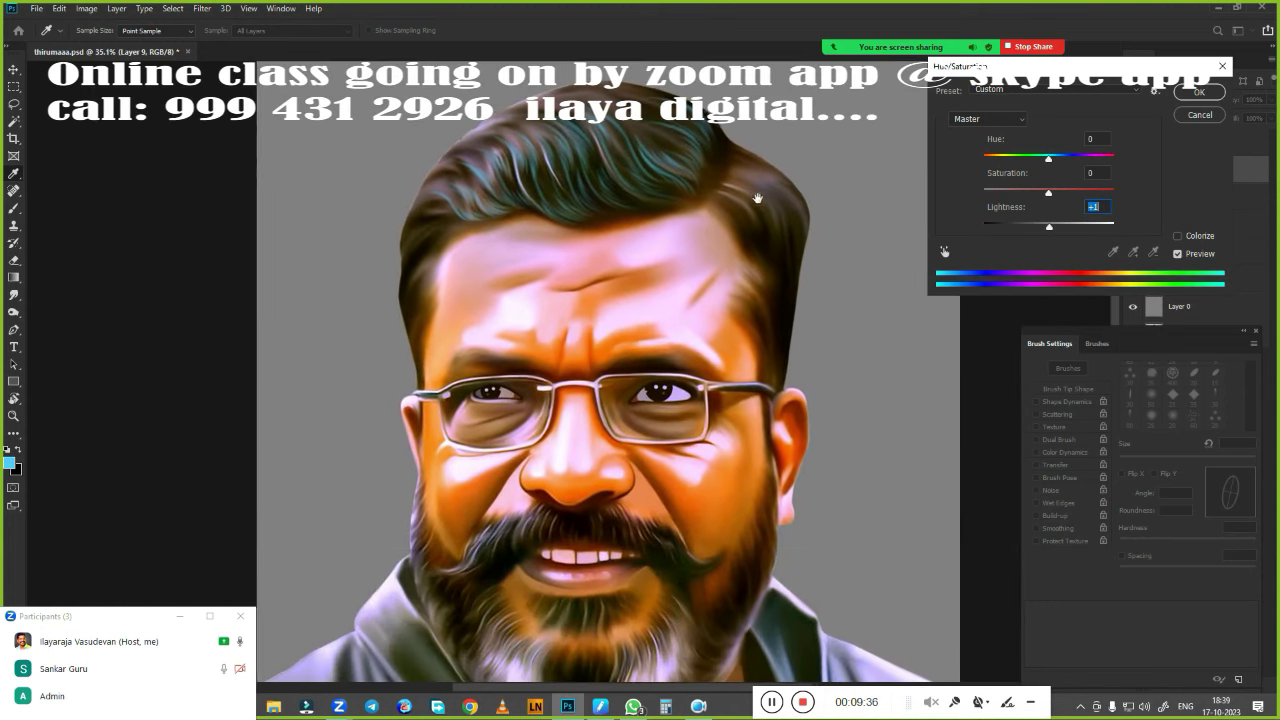
drag(1049, 228, 973, 242)
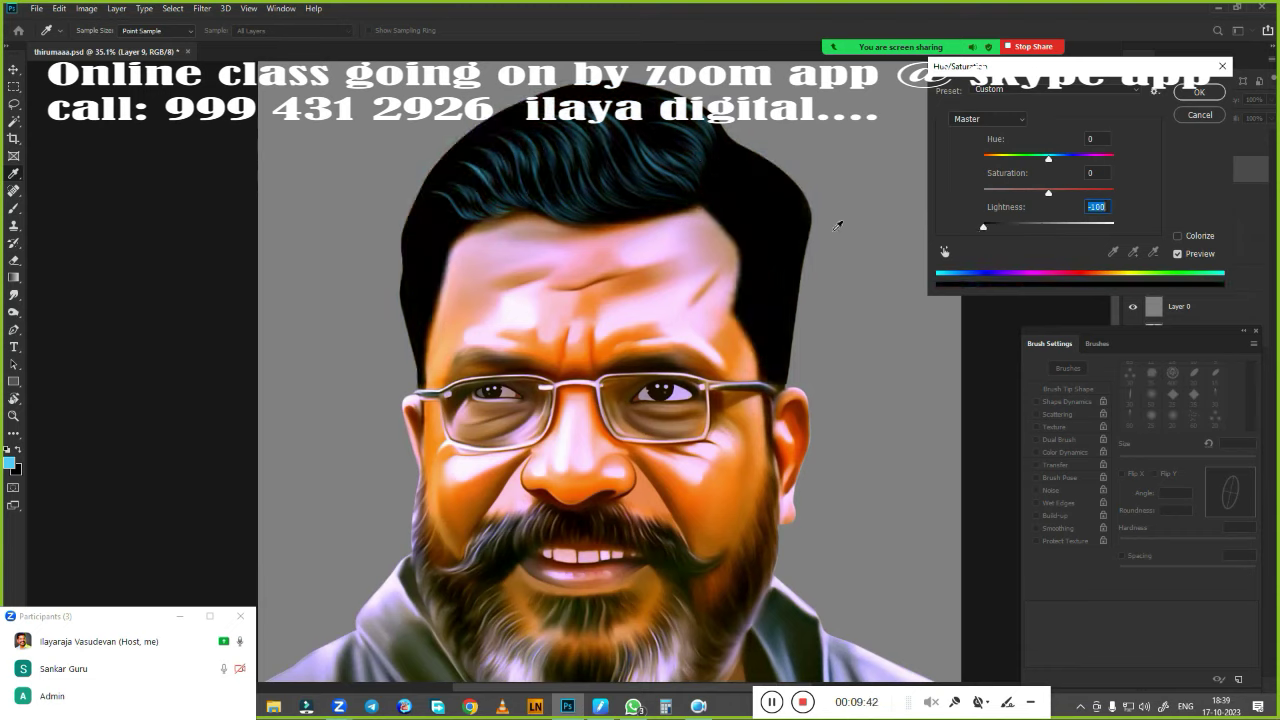
mouse_move(986, 225)
mouse_down()
mouse_move(1067, 222)
mouse_move(1009, 231)
mouse_up()
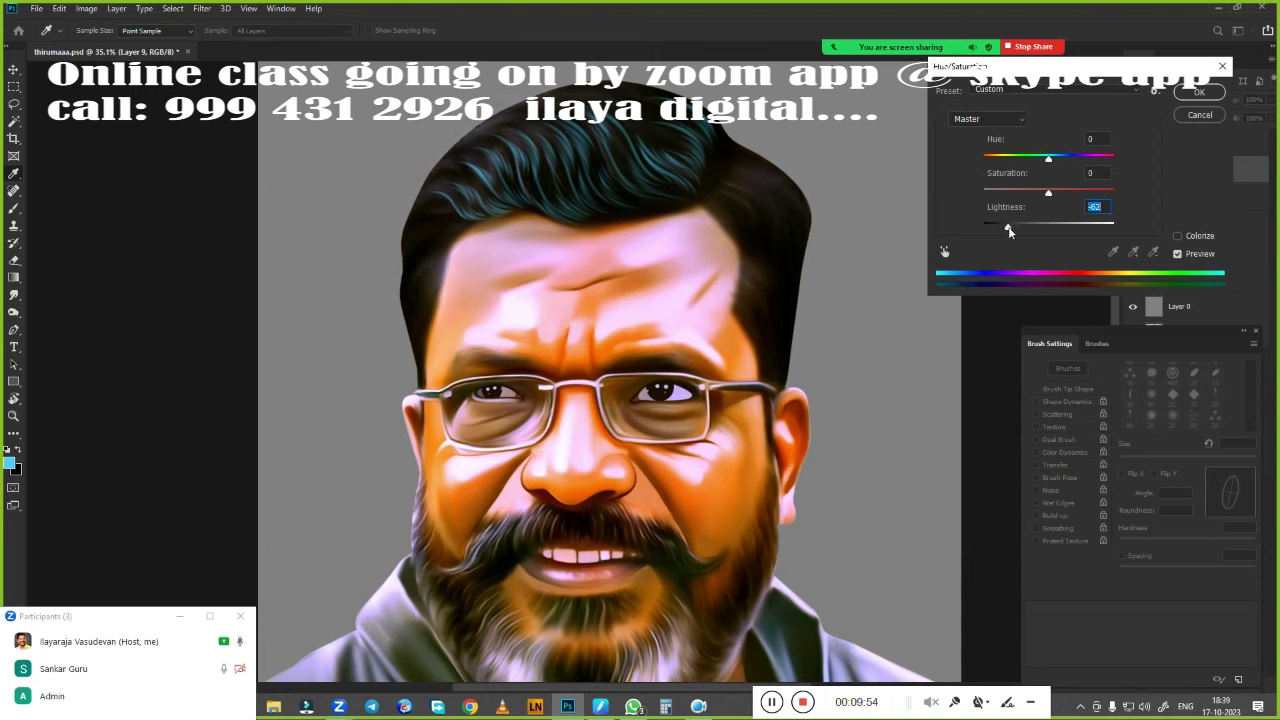
click(1199, 93)
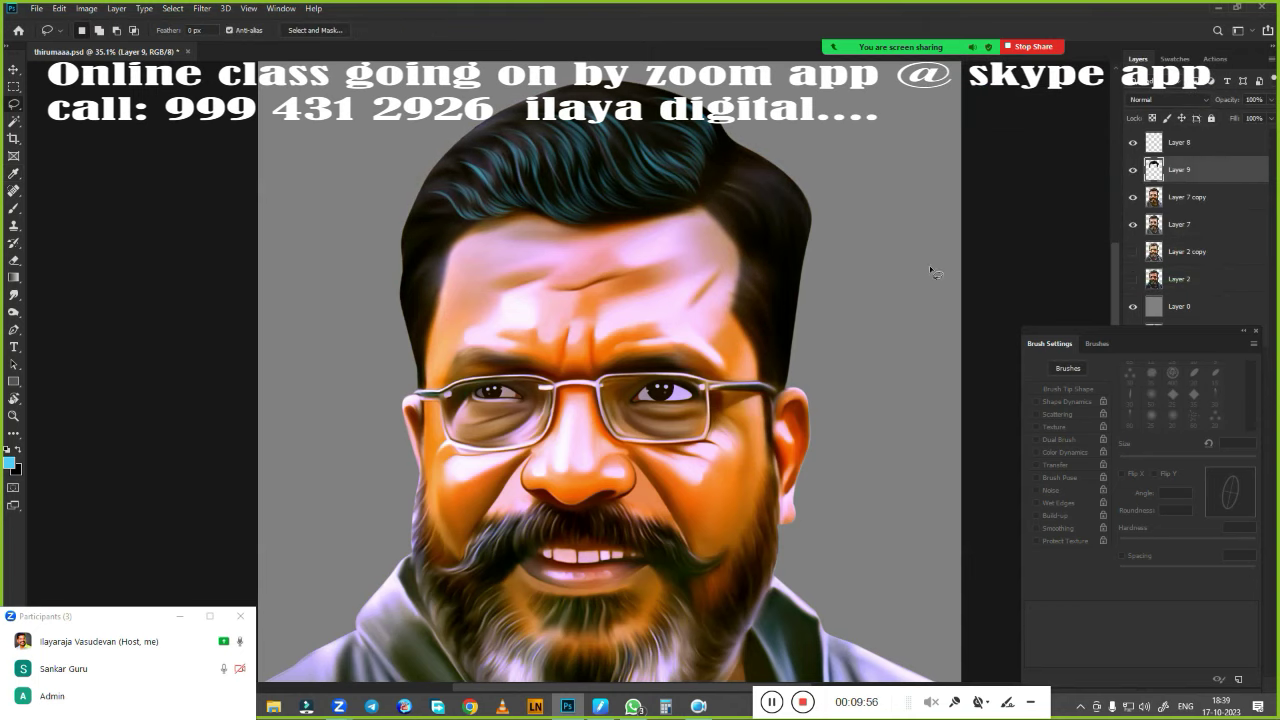
Toggle Layer 9's visibility to compare, then make Layer 8 the active layer
click(1134, 143)
click(1132, 170)
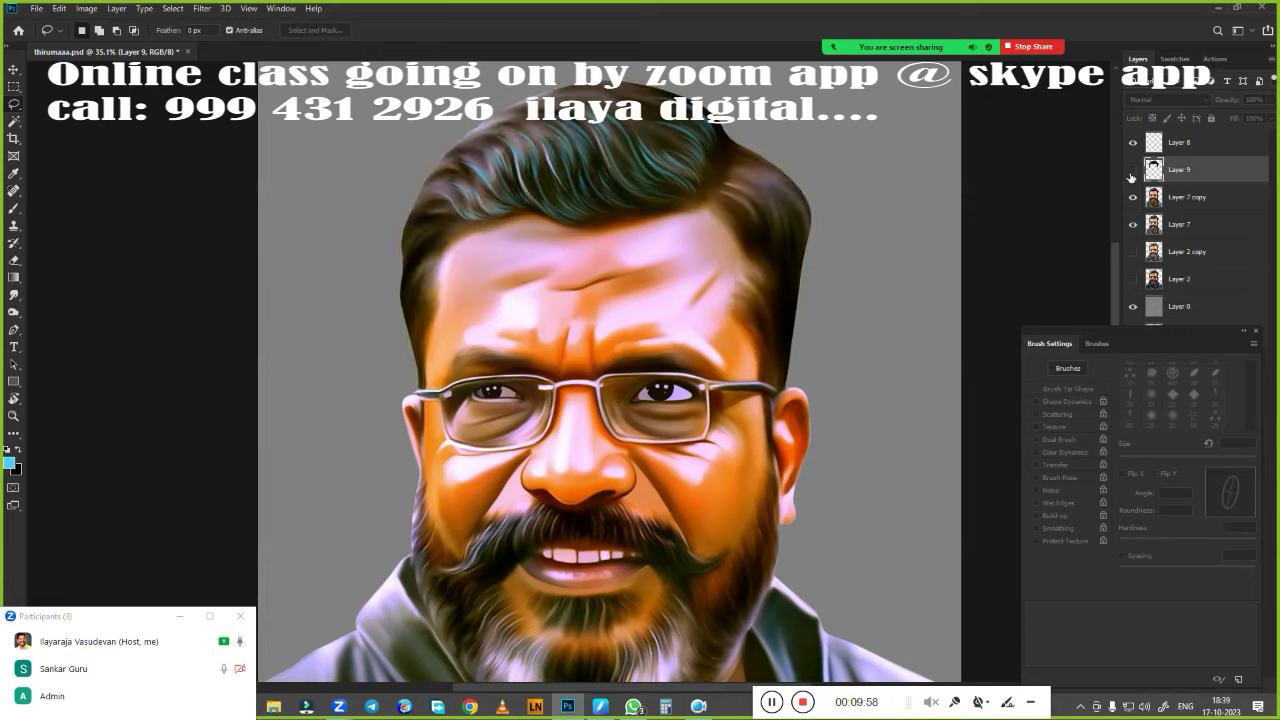
click(1133, 170)
click(1133, 170)
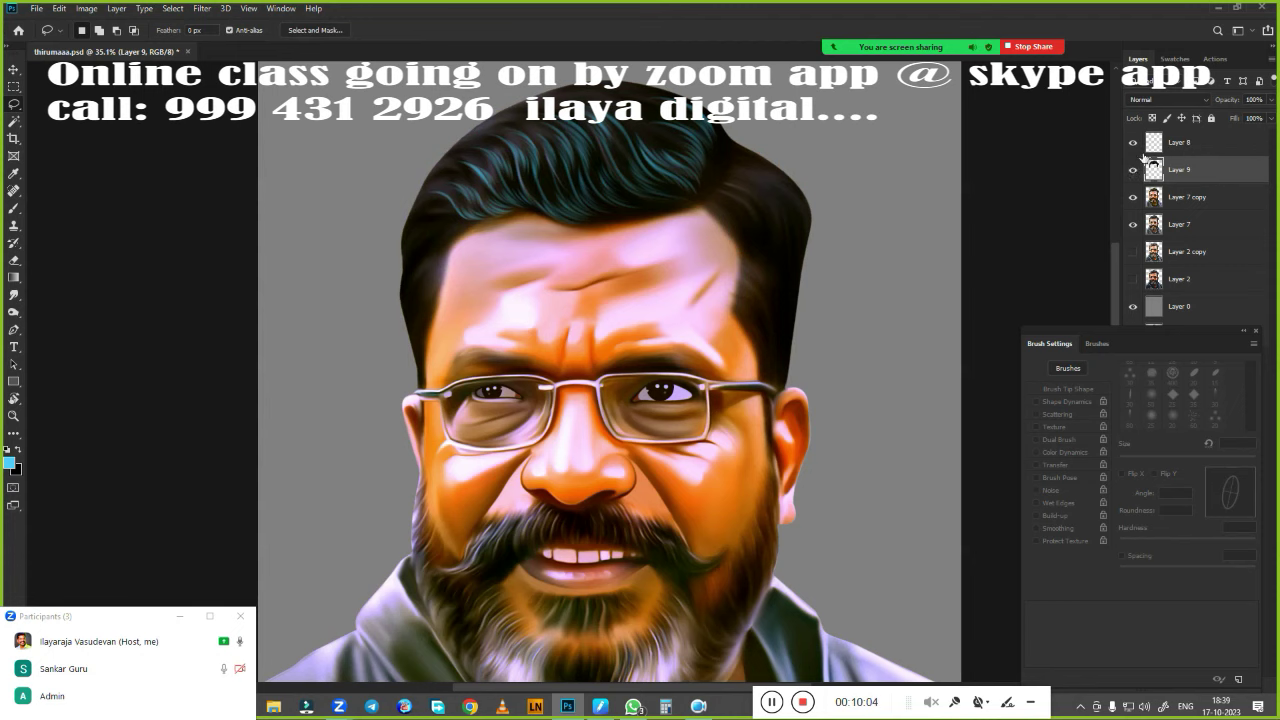
click(1180, 143)
Rotate the view to 61° and zoom in on the hairline above the forehead
scroll(896, 253, up, 3)
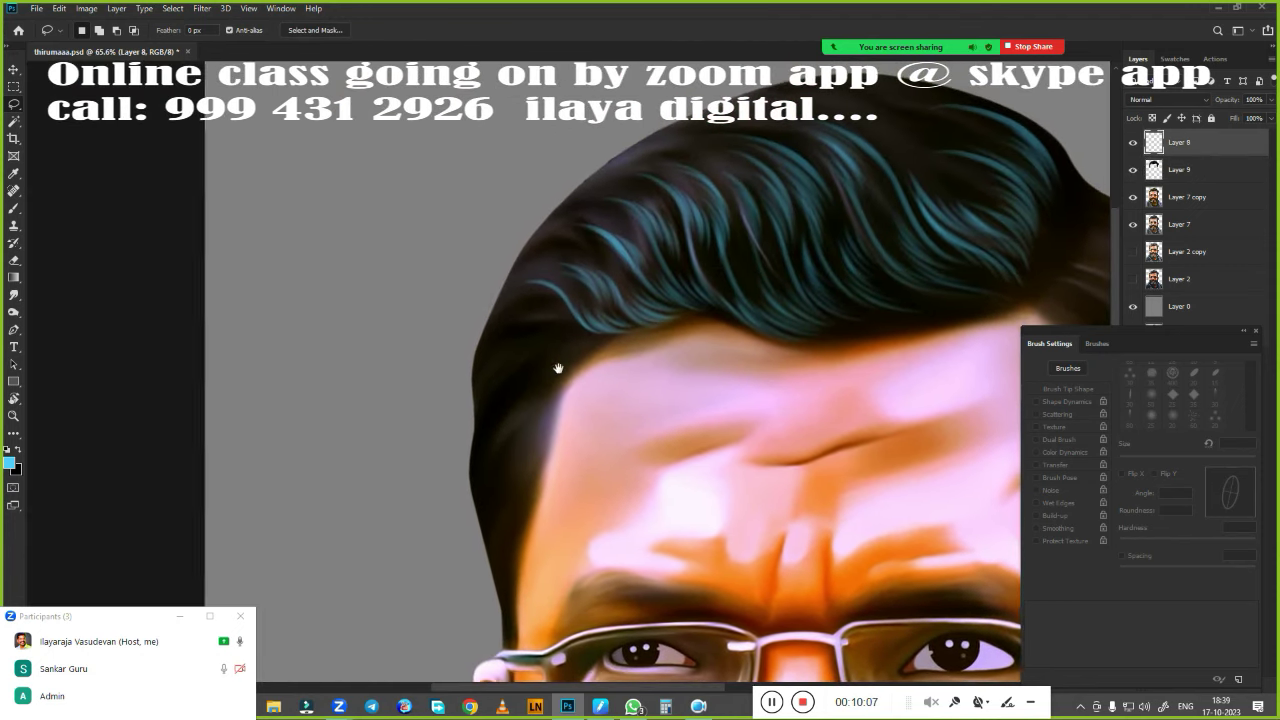
mouse_move(558, 368)
mouse_down()
mouse_move(637, 380)
mouse_move(648, 357)
mouse_move(519, 368)
mouse_move(564, 384)
mouse_up()
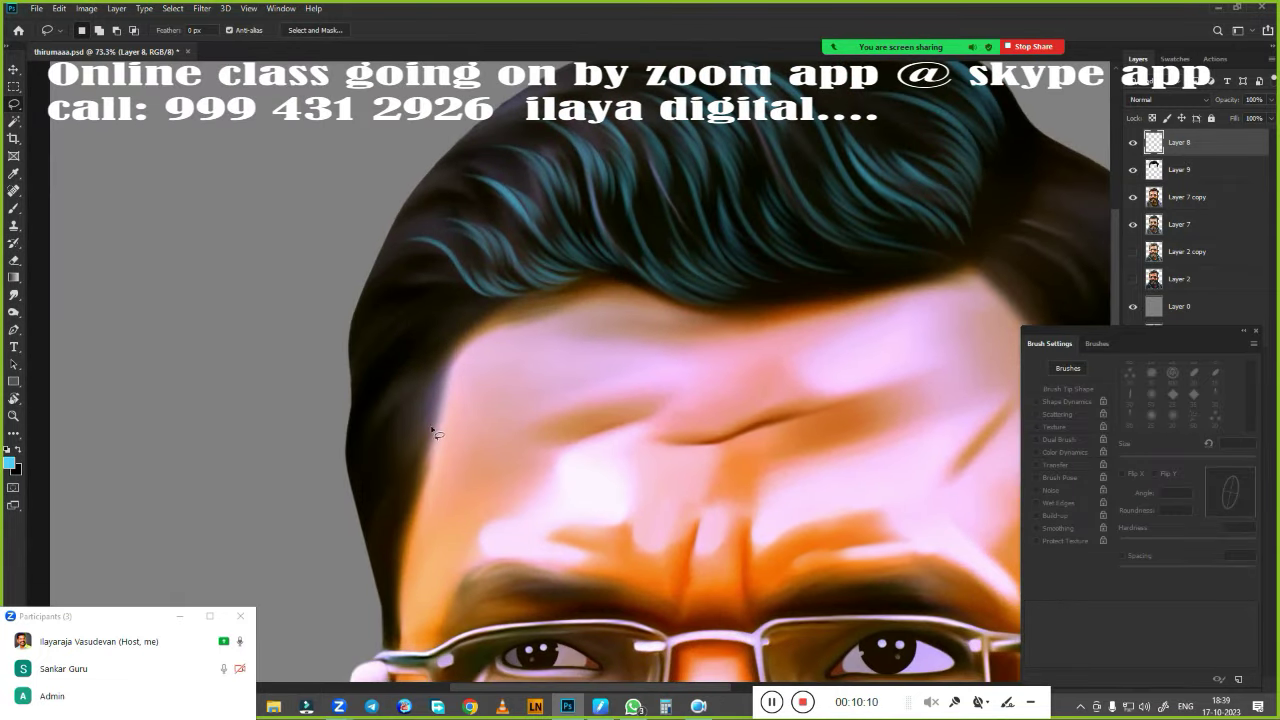
key(r)
drag(432, 432, 437, 286)
mouse_move(406, 327)
mouse_down()
mouse_move(506, 346)
mouse_move(628, 397)
mouse_move(467, 420)
mouse_up()
With the teal brush, paint highlights along the hair edges and thin strands inside the hair
key(b)
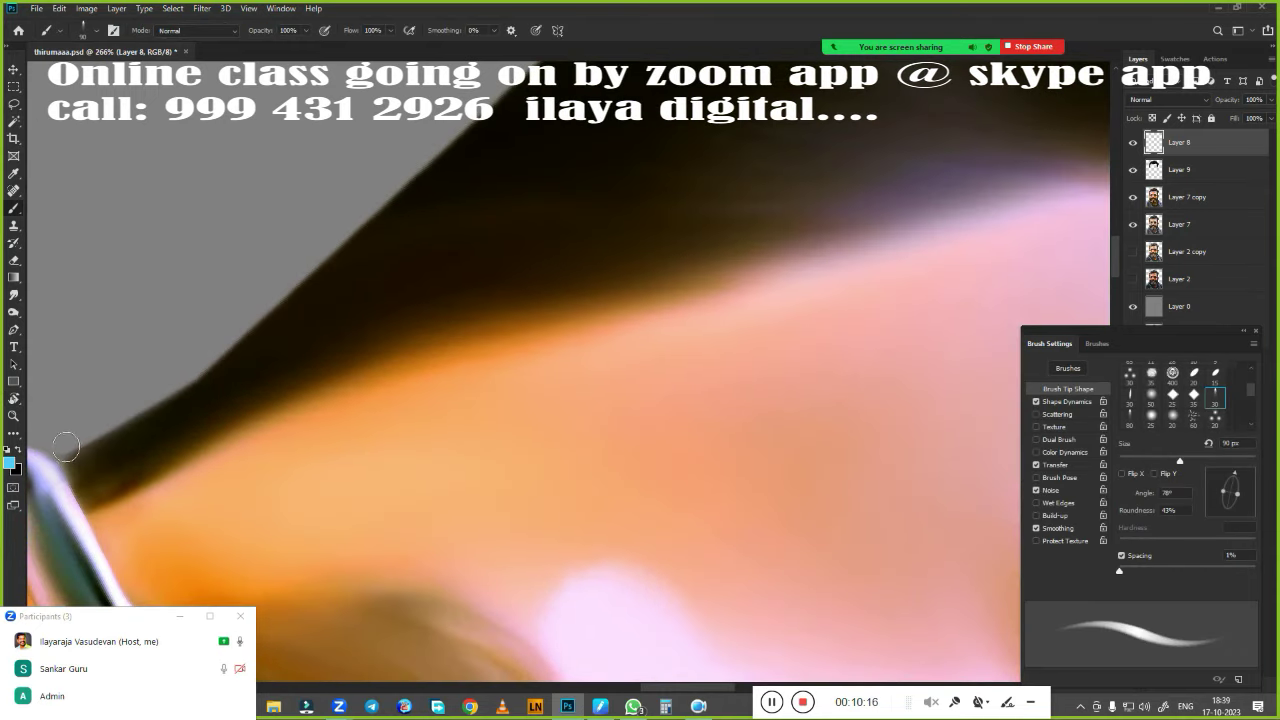
drag(306, 277, 94, 449)
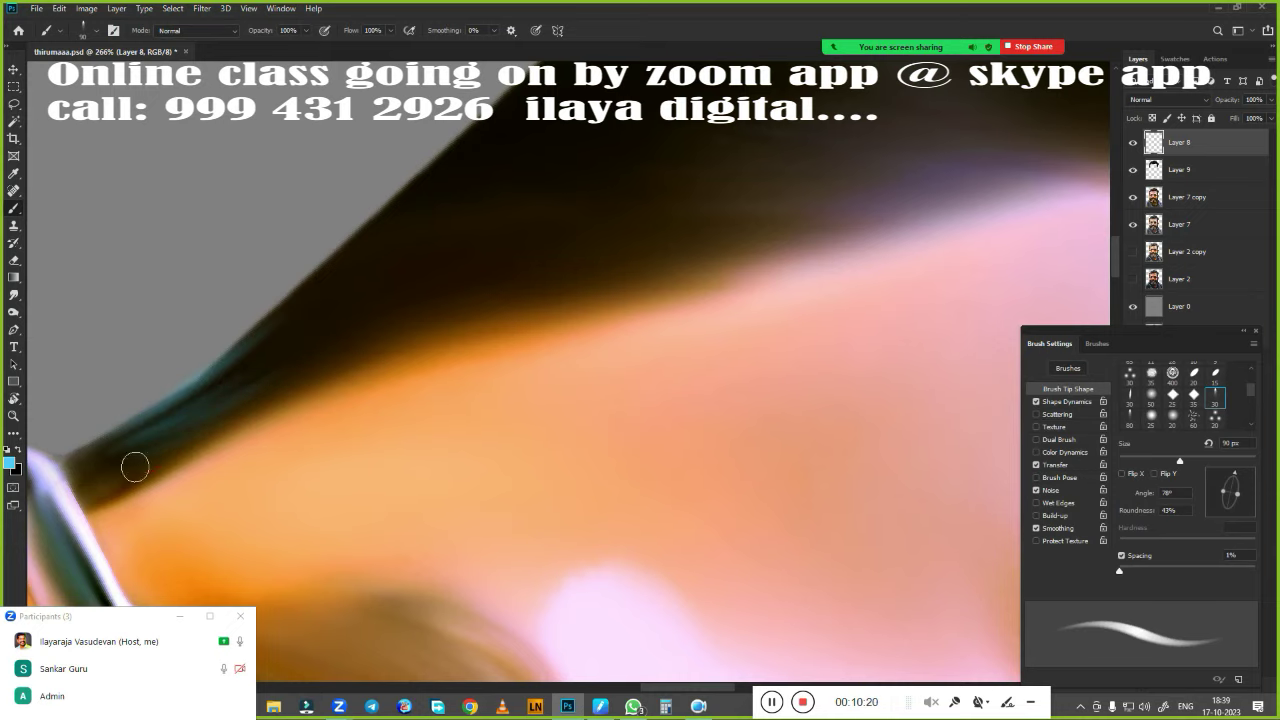
drag(392, 400, 337, 606)
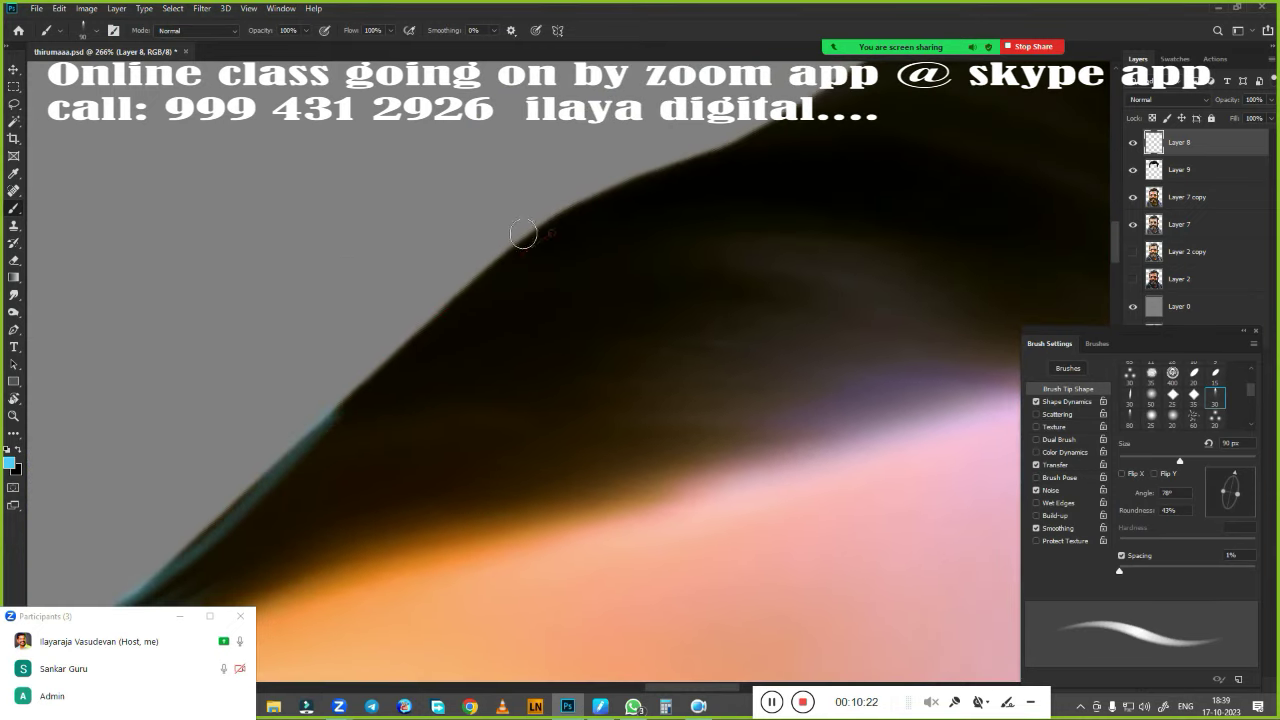
drag(780, 200, 335, 415)
mouse_move(502, 480)
mouse_down()
mouse_move(500, 357)
mouse_move(337, 463)
mouse_up()
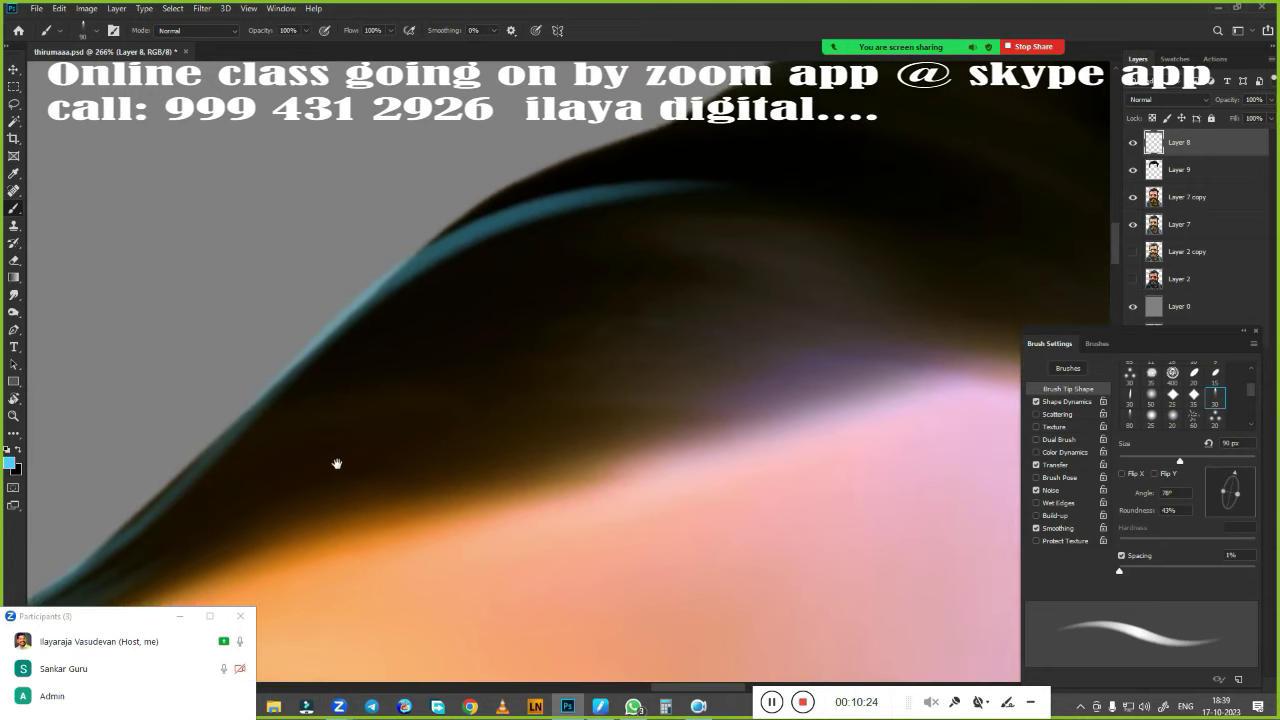
drag(534, 288, 320, 384)
Add more thin teal strands across the top of the hair
drag(491, 286, 318, 385)
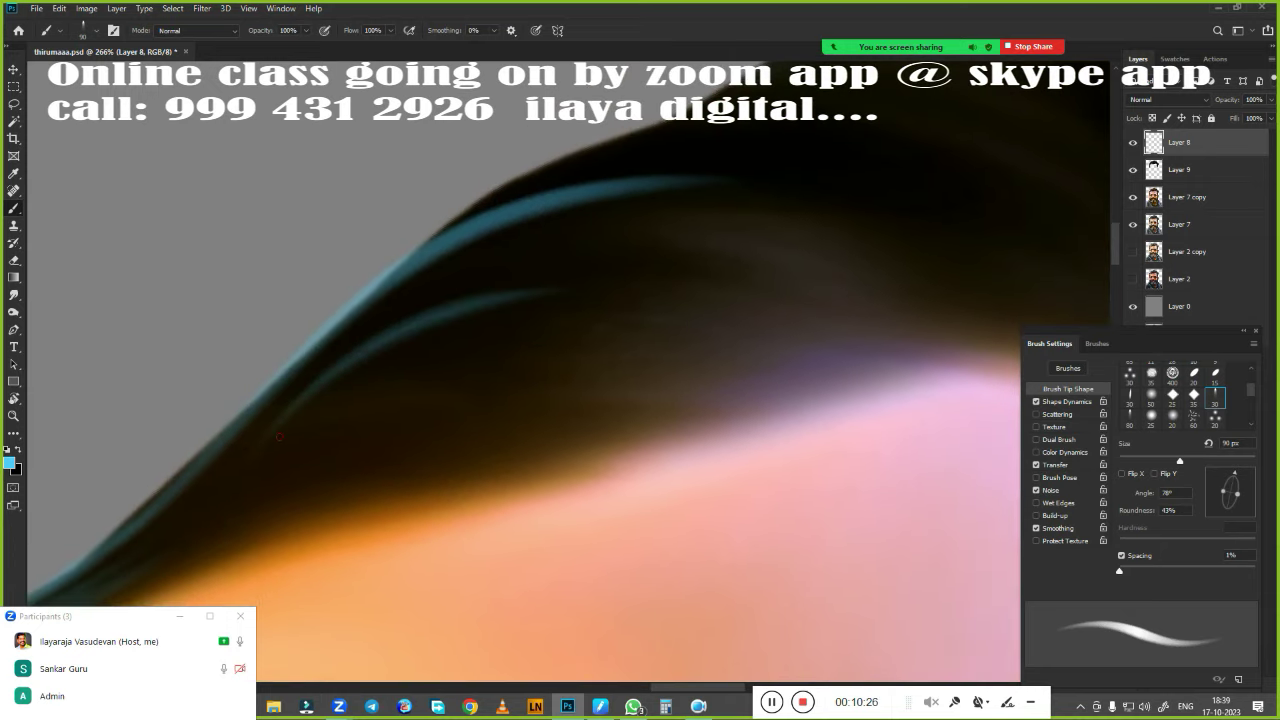
drag(512, 259, 293, 398)
mouse_move(572, 226)
mouse_down()
mouse_move(351, 334)
mouse_move(410, 290)
mouse_up()
drag(672, 200, 462, 256)
drag(712, 150, 440, 242)
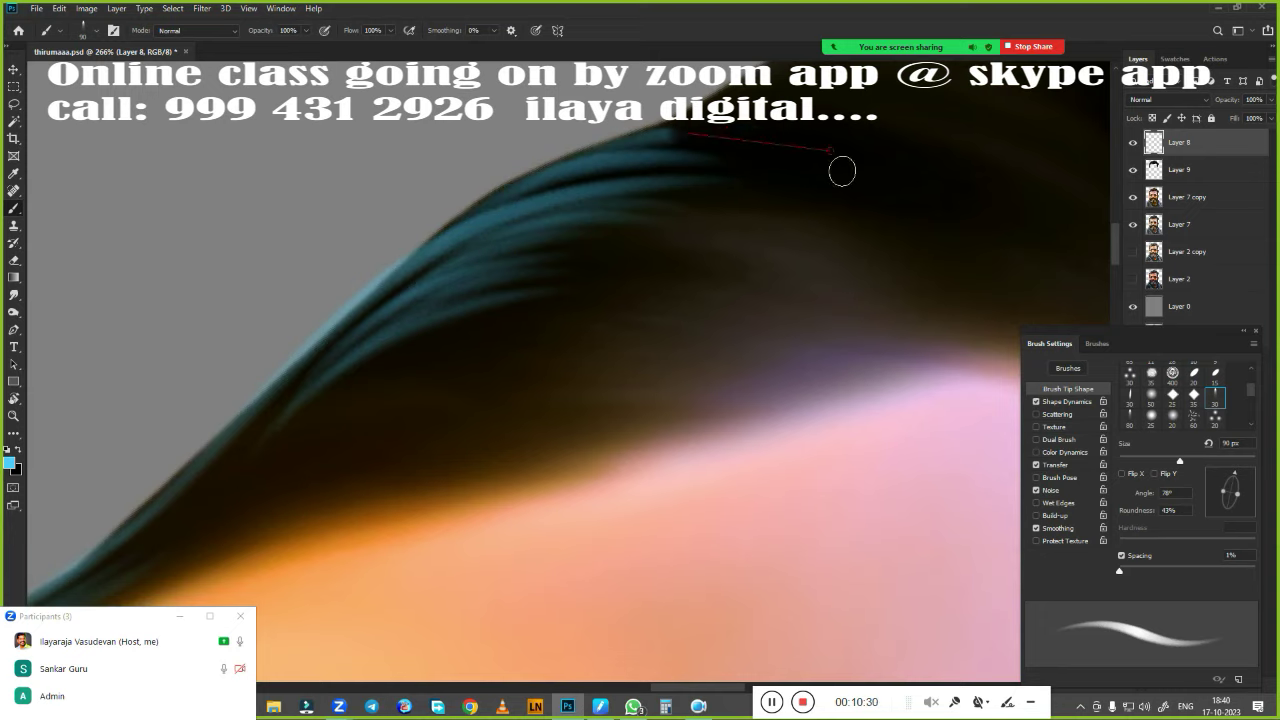
scroll(683, 294, down, 3)
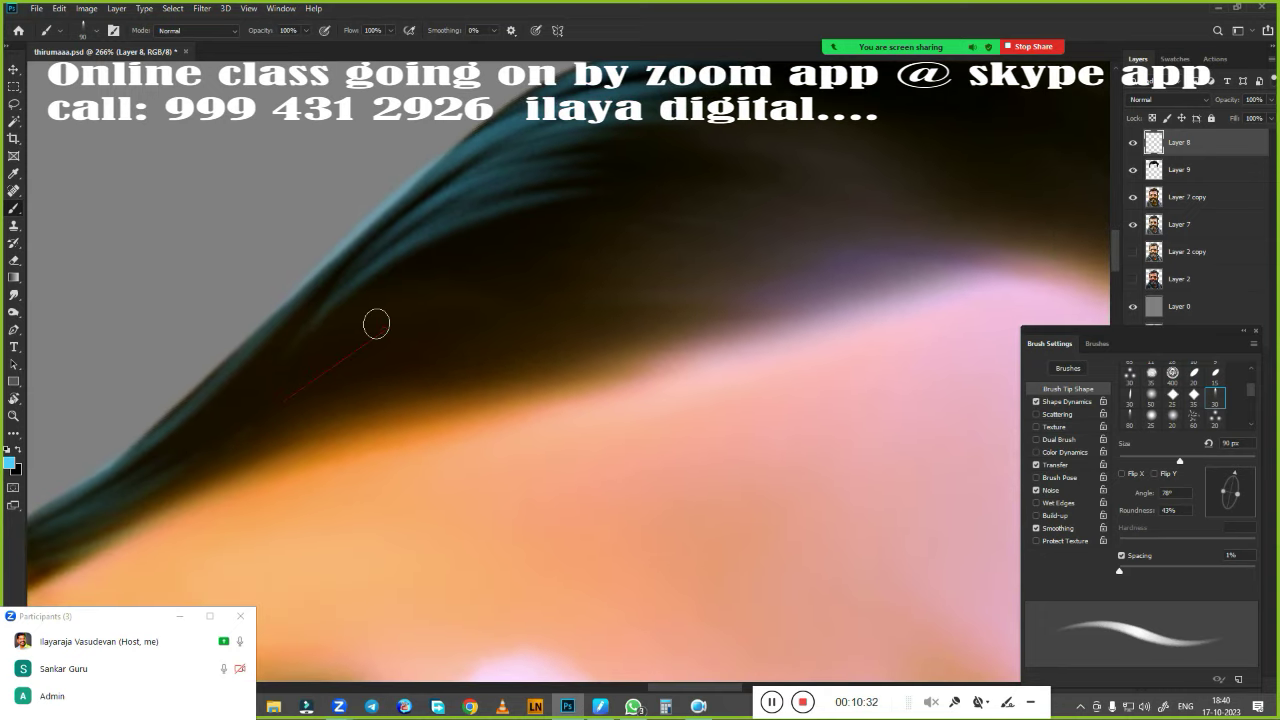
Paint teal strands through the dark hair, extending into the upper right hair
drag(376, 323, 280, 402)
drag(530, 290, 280, 400)
drag(588, 276, 366, 340)
mouse_move(640, 252)
mouse_down()
mouse_move(450, 300)
mouse_move(480, 285)
mouse_up()
drag(664, 240, 490, 264)
mouse_move(714, 208)
mouse_down()
mouse_move(529, 217)
mouse_move(546, 228)
mouse_up()
drag(836, 238, 600, 208)
mouse_move(866, 220)
mouse_down()
mouse_move(616, 170)
mouse_move(658, 188)
mouse_move(770, 190)
mouse_up()
Paint thin teal strands along the hairline above the forehead and down its lower edge
mouse_move(462, 372)
mouse_down()
mouse_move(314, 420)
mouse_move(324, 410)
mouse_up()
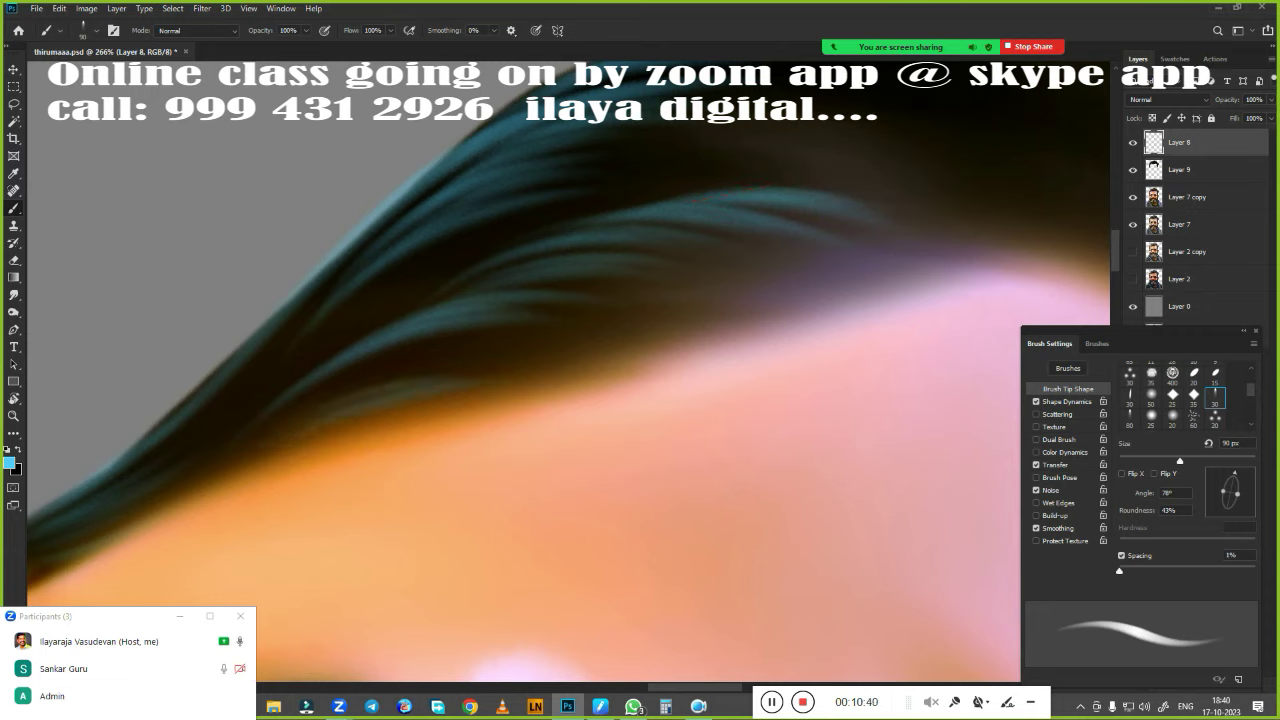
drag(517, 380, 291, 402)
drag(577, 363, 344, 412)
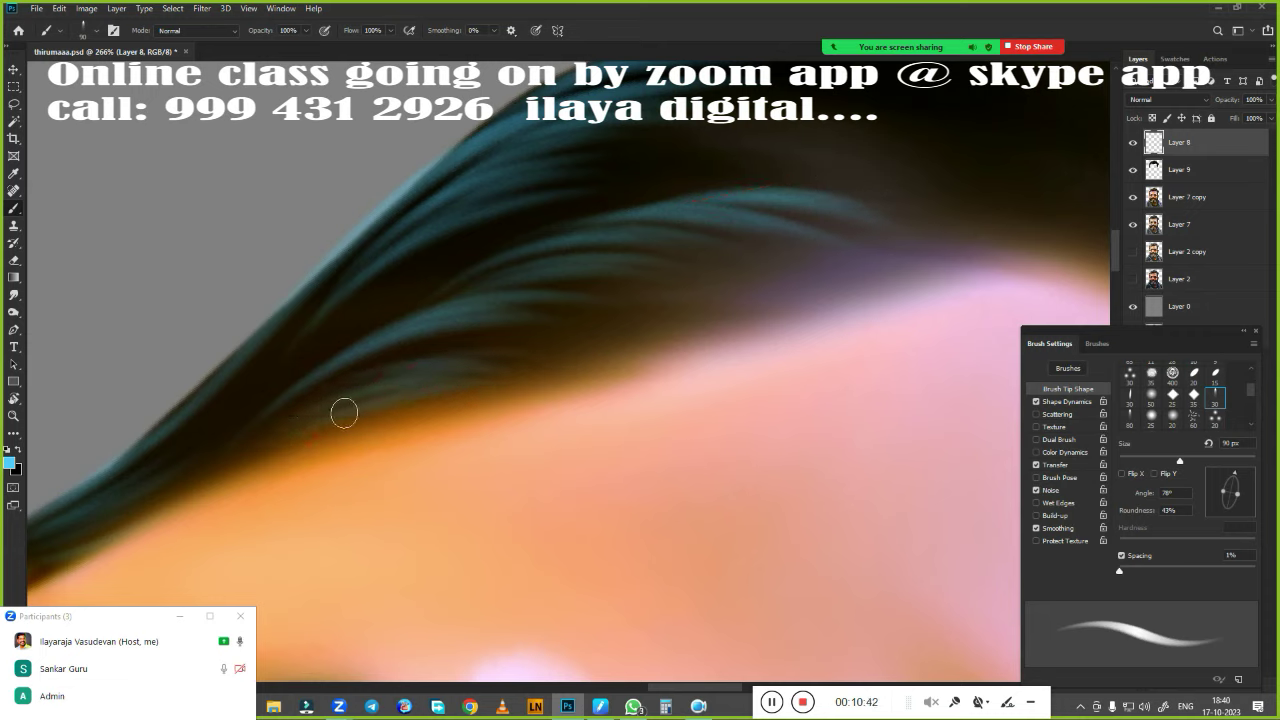
drag(362, 332, 226, 444)
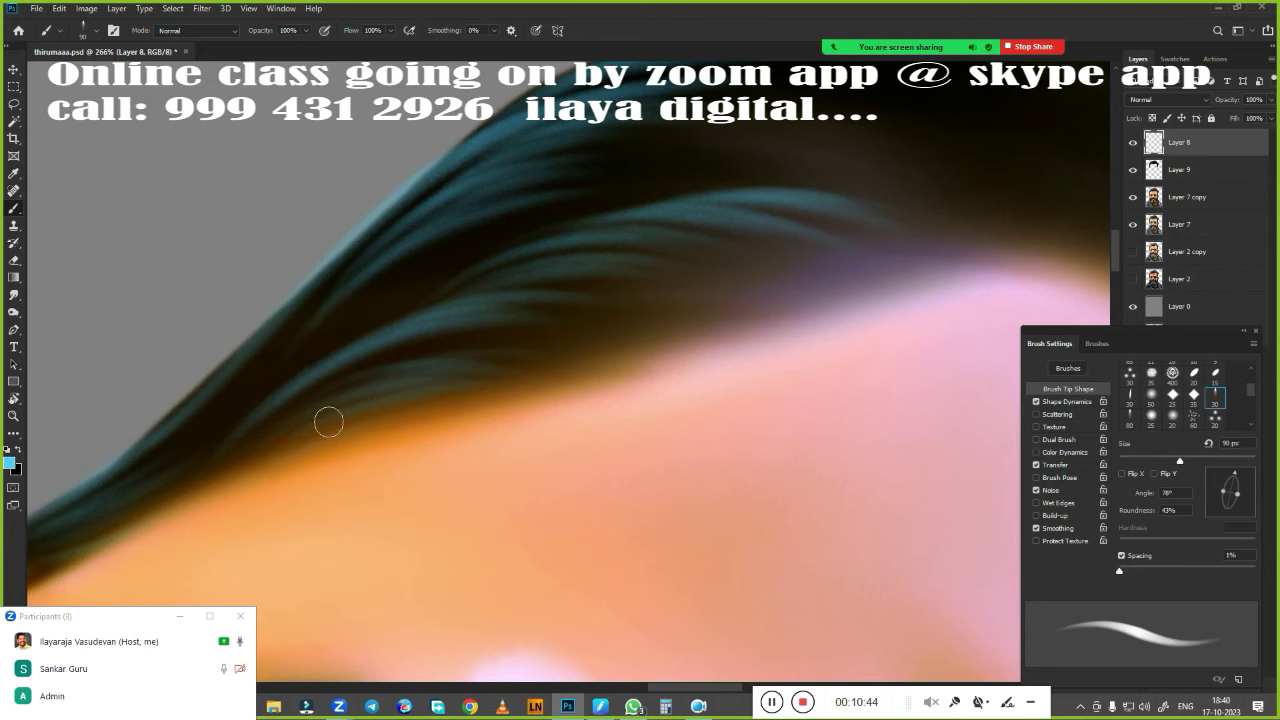
scroll(264, 436, left, 5)
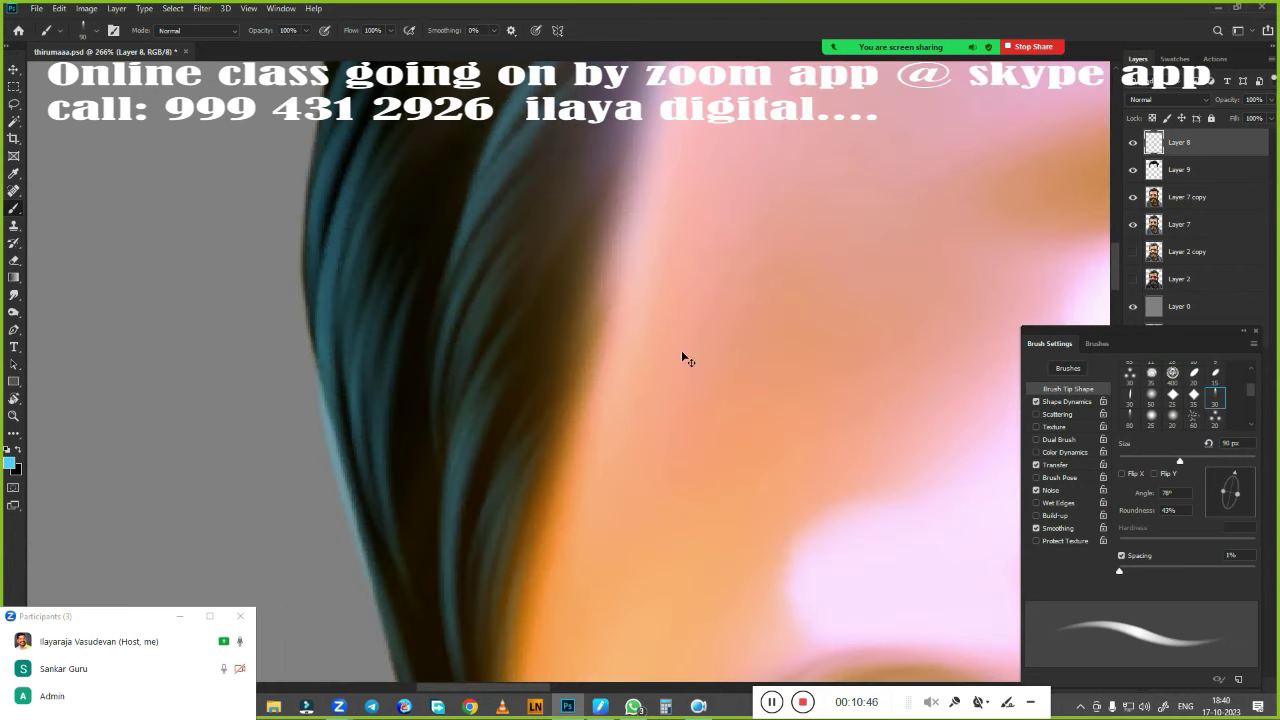
scroll(681, 351, down, 5)
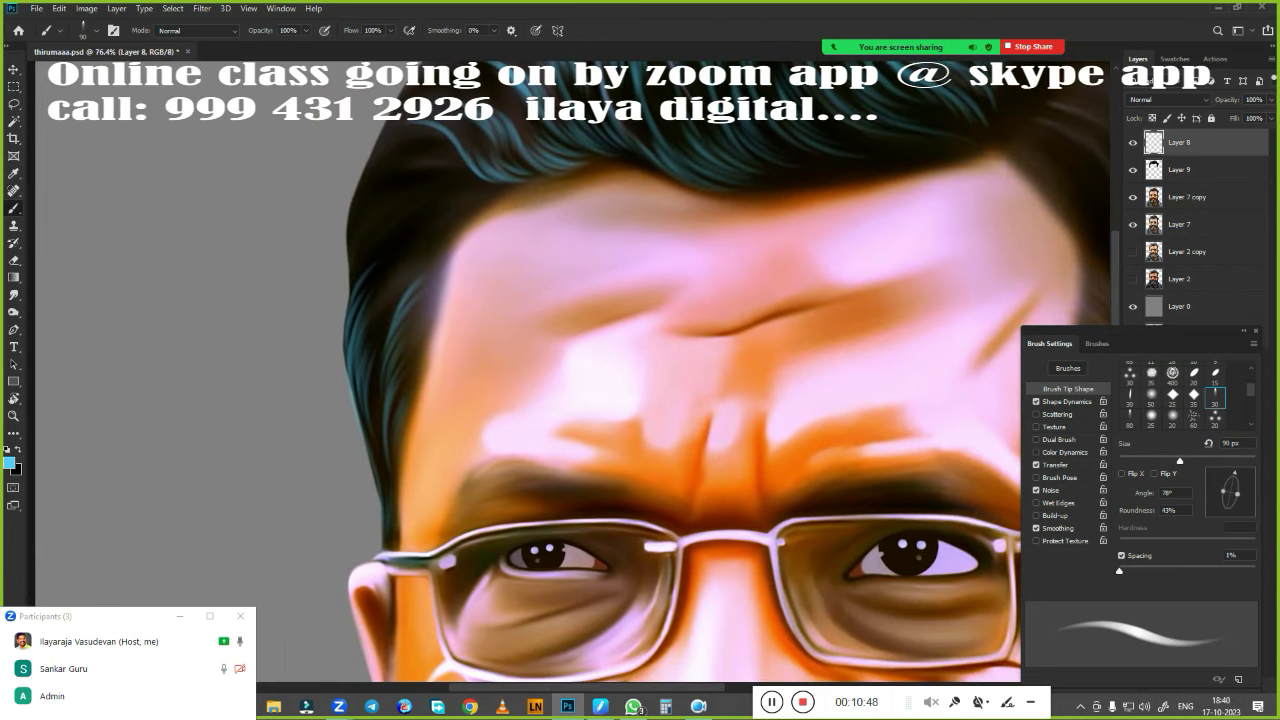
Try curling teal strokes over the forehead, then undo them all
drag(320, 198, 525, 302)
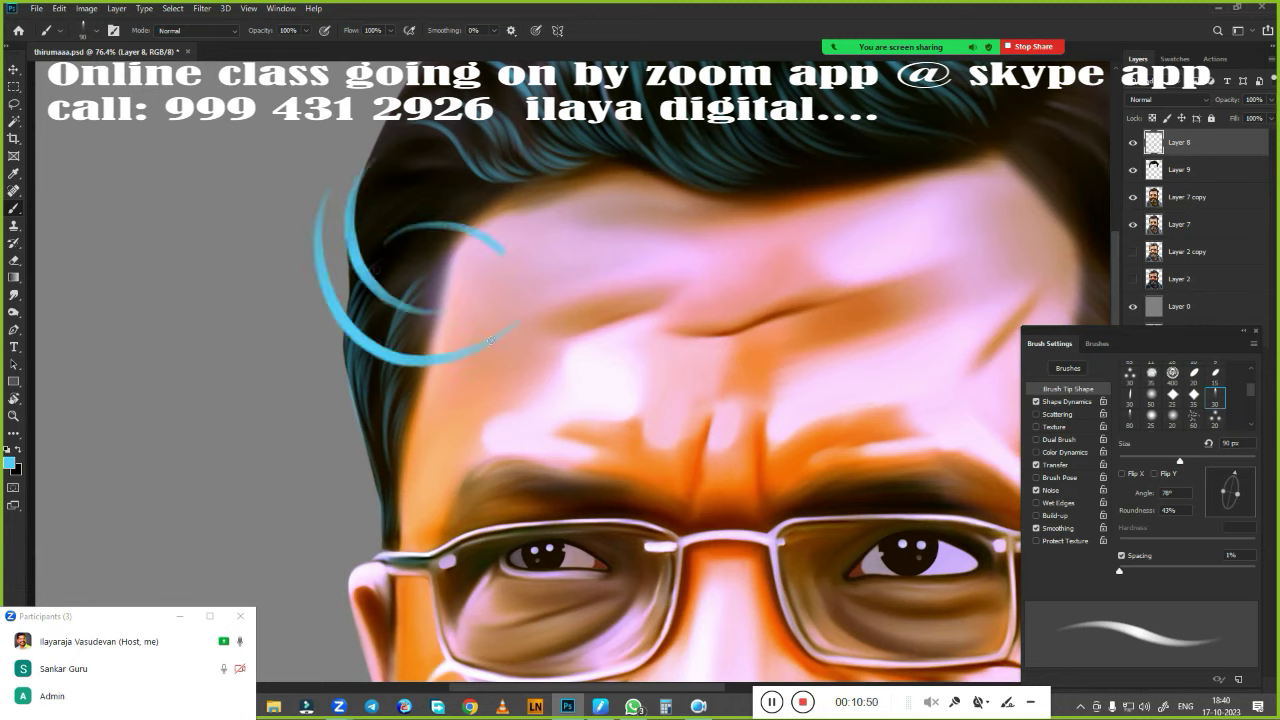
drag(360, 172, 580, 296)
drag(580, 201, 690, 250)
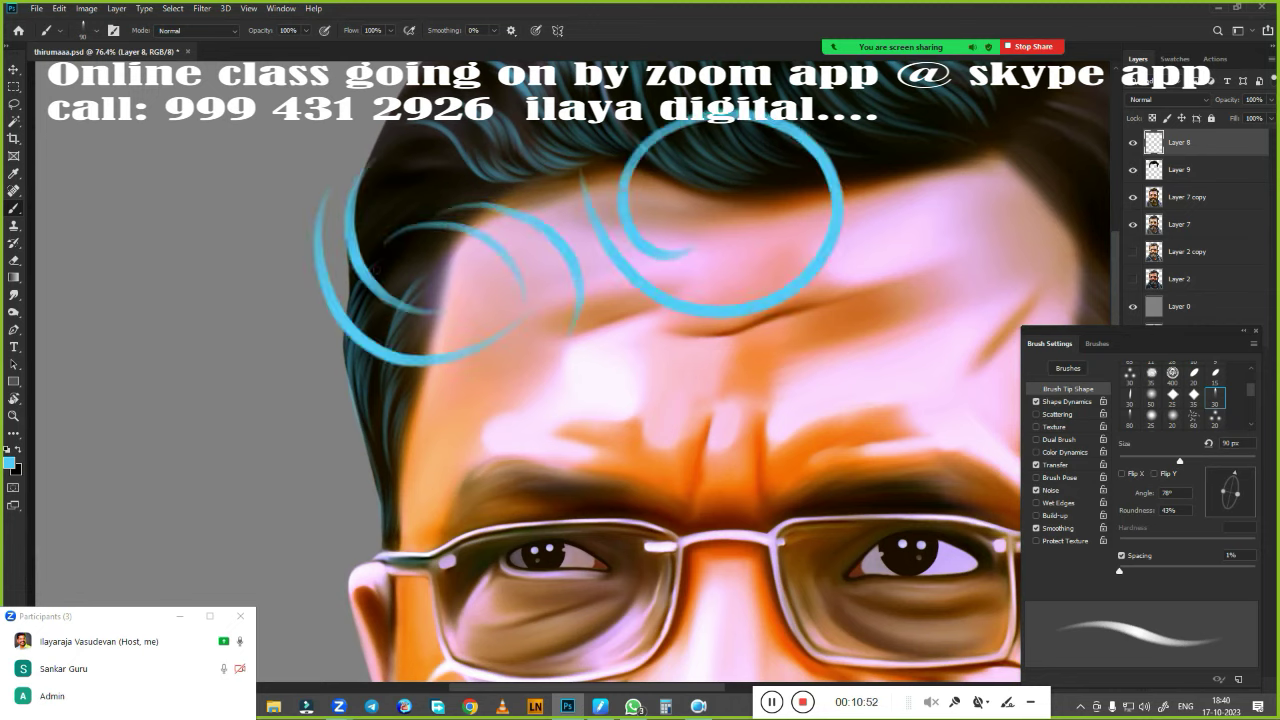
drag(628, 484, 722, 405)
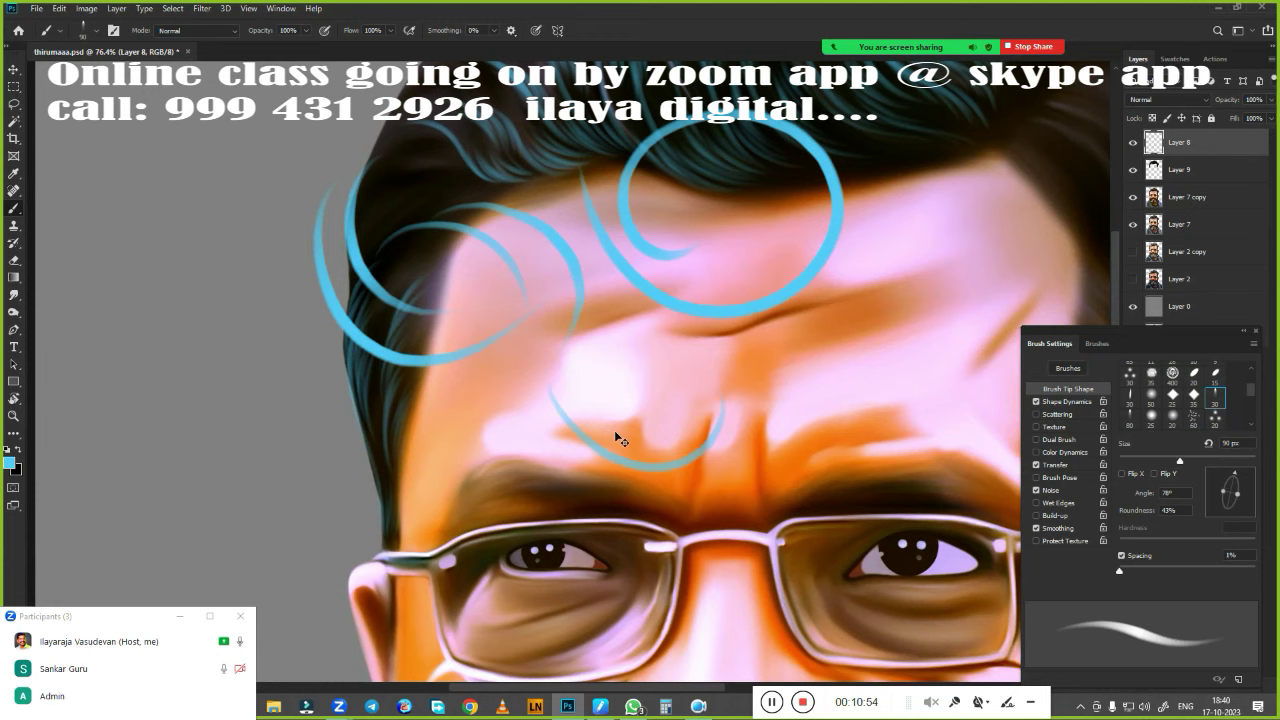
key(ctrl+z)
key(ctrl+z)
key(ctrl+z)
key(ctrl+z)
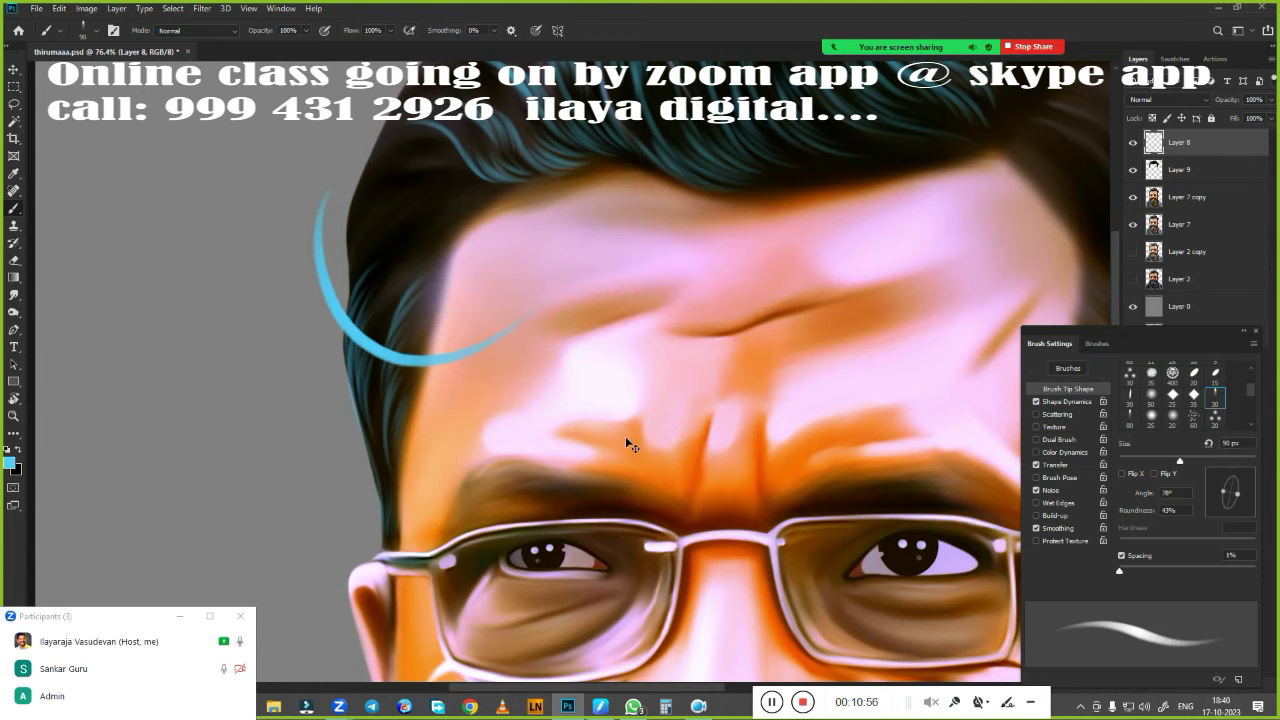
key(ctrl+z)
key(ctrl+0)
Zoom in on the forehead hairline and rotate the canvas view about 44°
drag(515, 403, 576, 419)
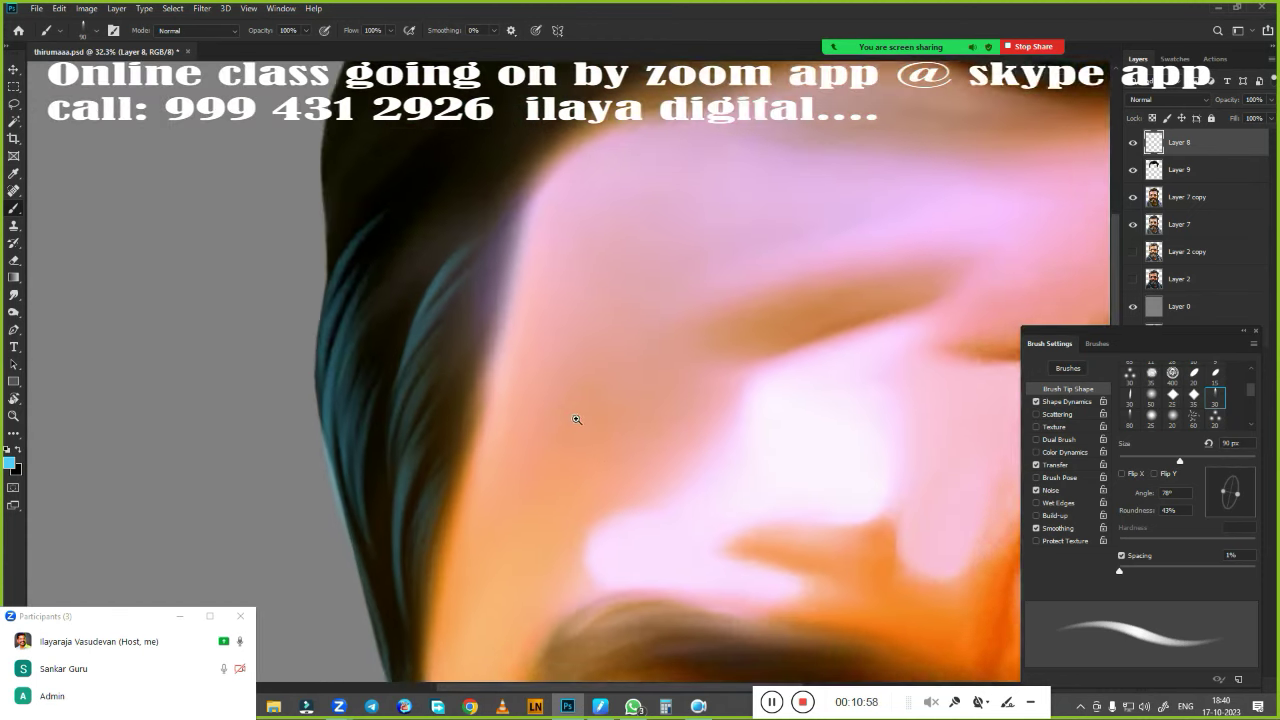
drag(440, 317, 474, 509)
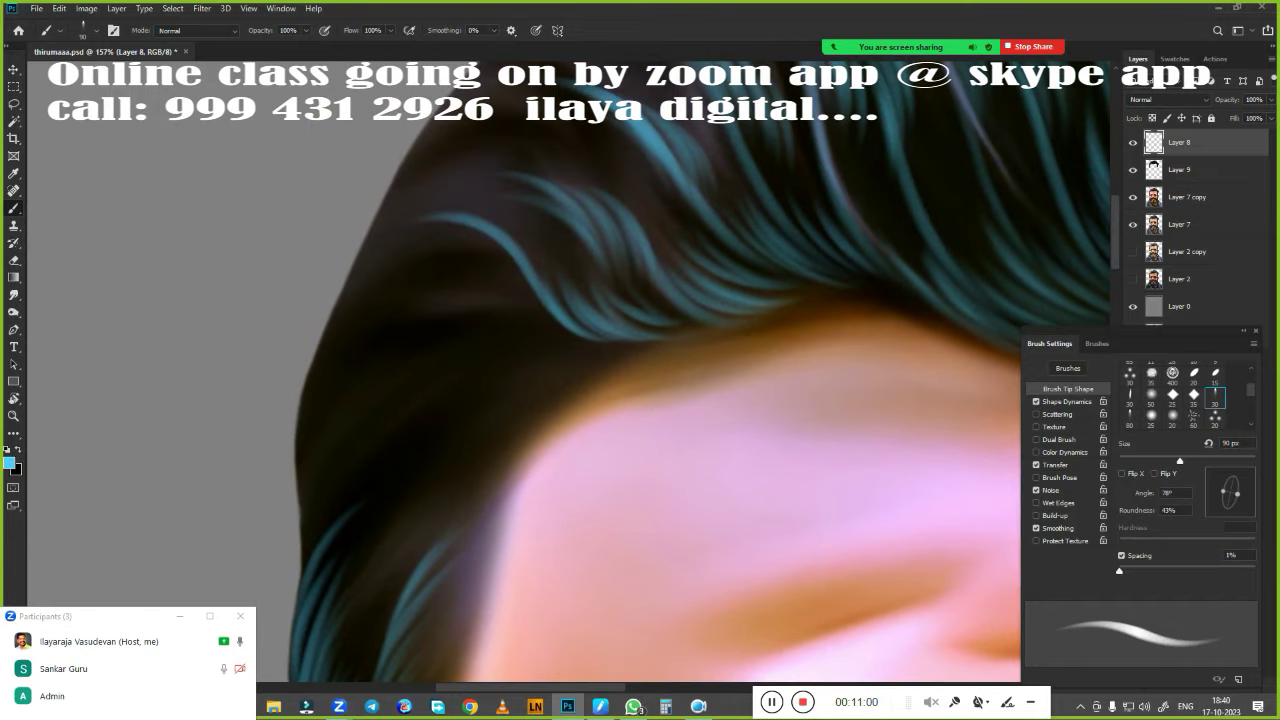
key(r)
drag(360, 423, 343, 266)
Zoom to the top of the hair and paint cyan highlights along its top edge
scroll(439, 327, up, 3)
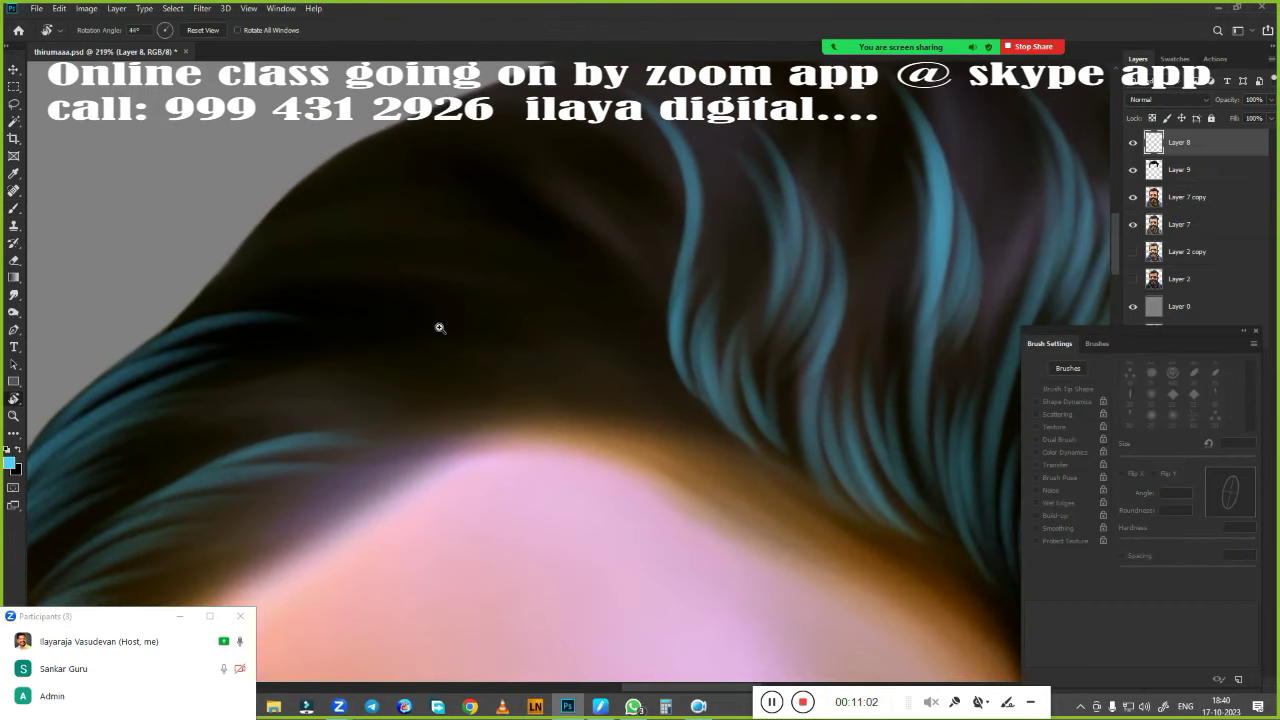
mouse_move(466, 317)
mouse_down()
mouse_move(611, 400)
mouse_move(577, 369)
mouse_move(676, 349)
mouse_move(569, 277)
mouse_up()
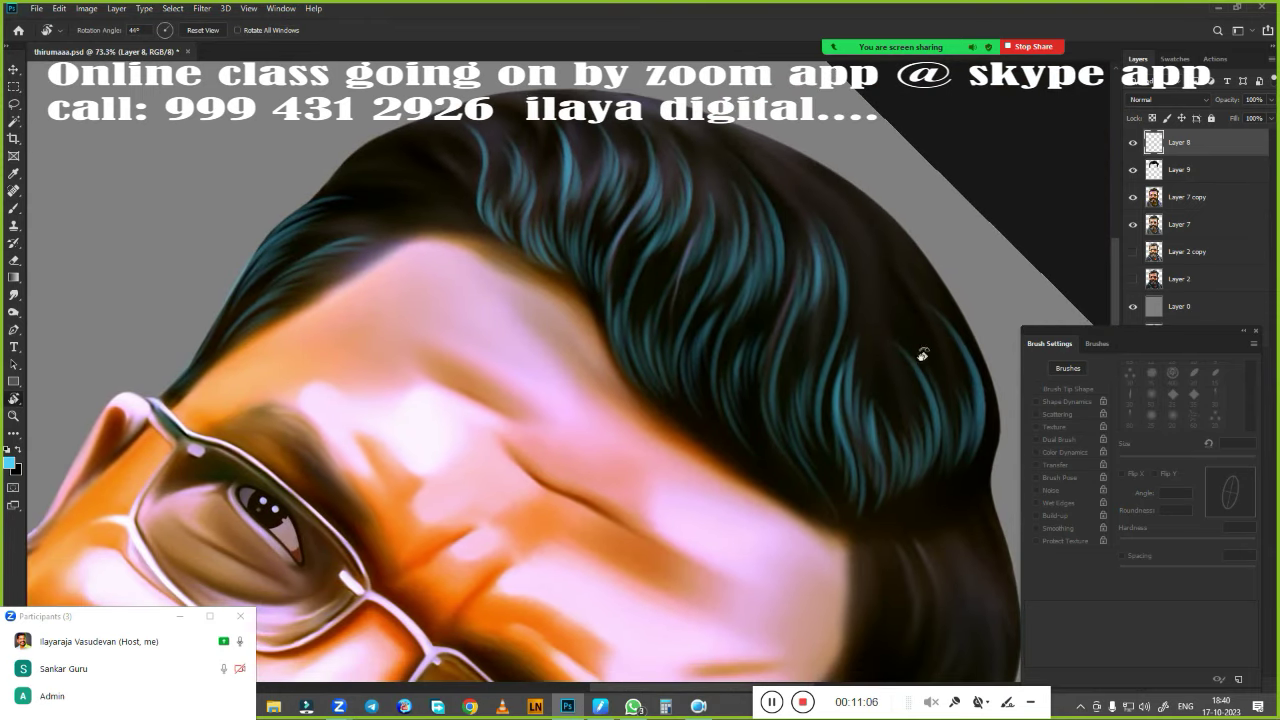
mouse_move(330, 230)
mouse_down()
mouse_move(437, 263)
mouse_move(566, 503)
mouse_move(605, 484)
mouse_up()
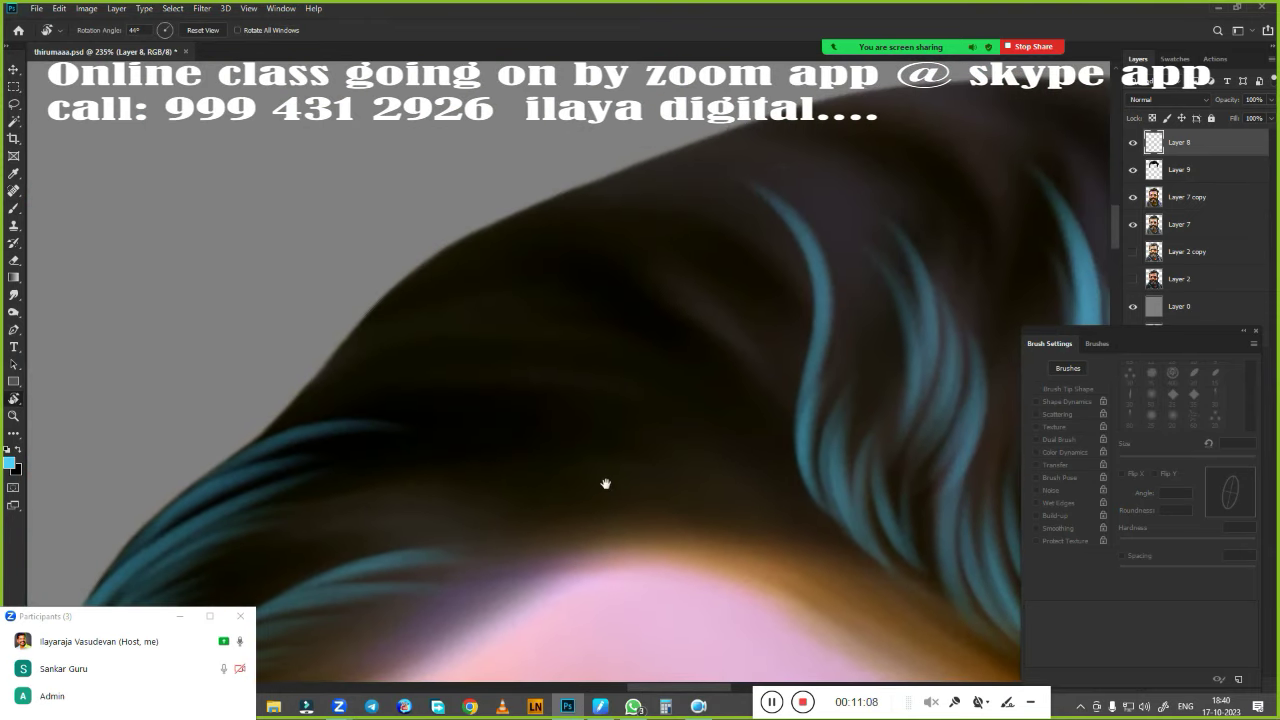
key(b)
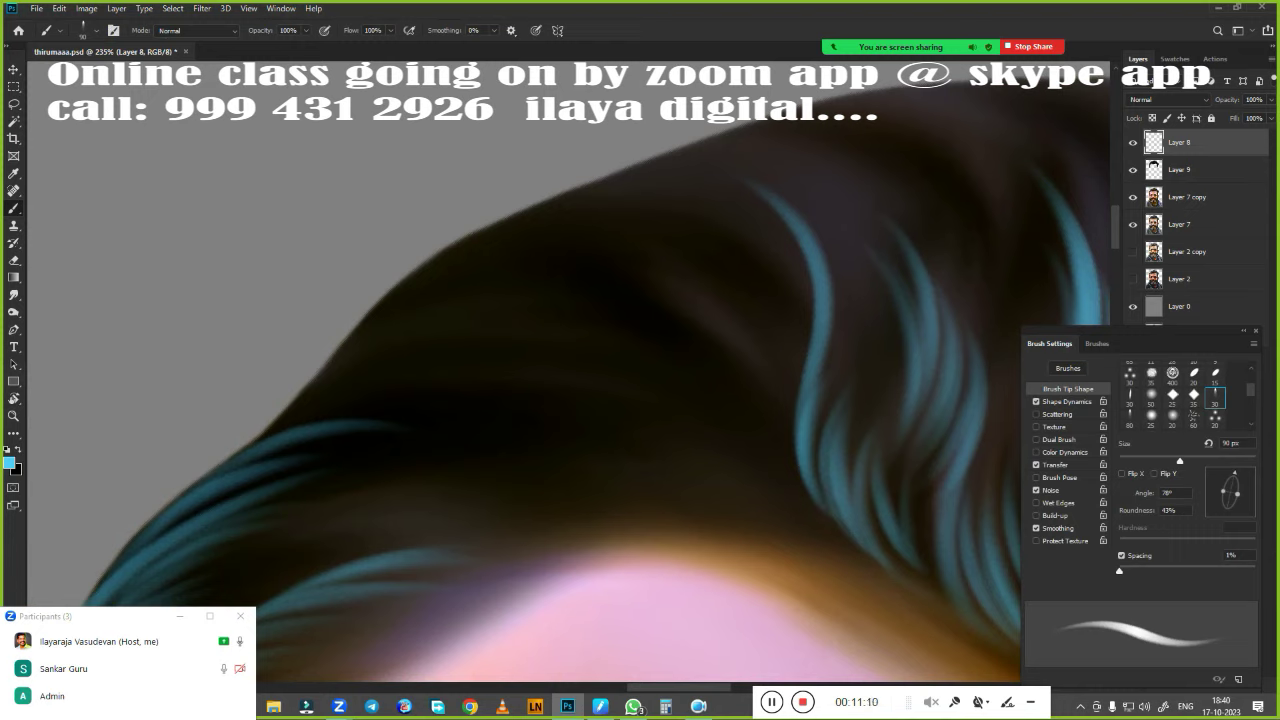
drag(258, 438, 666, 200)
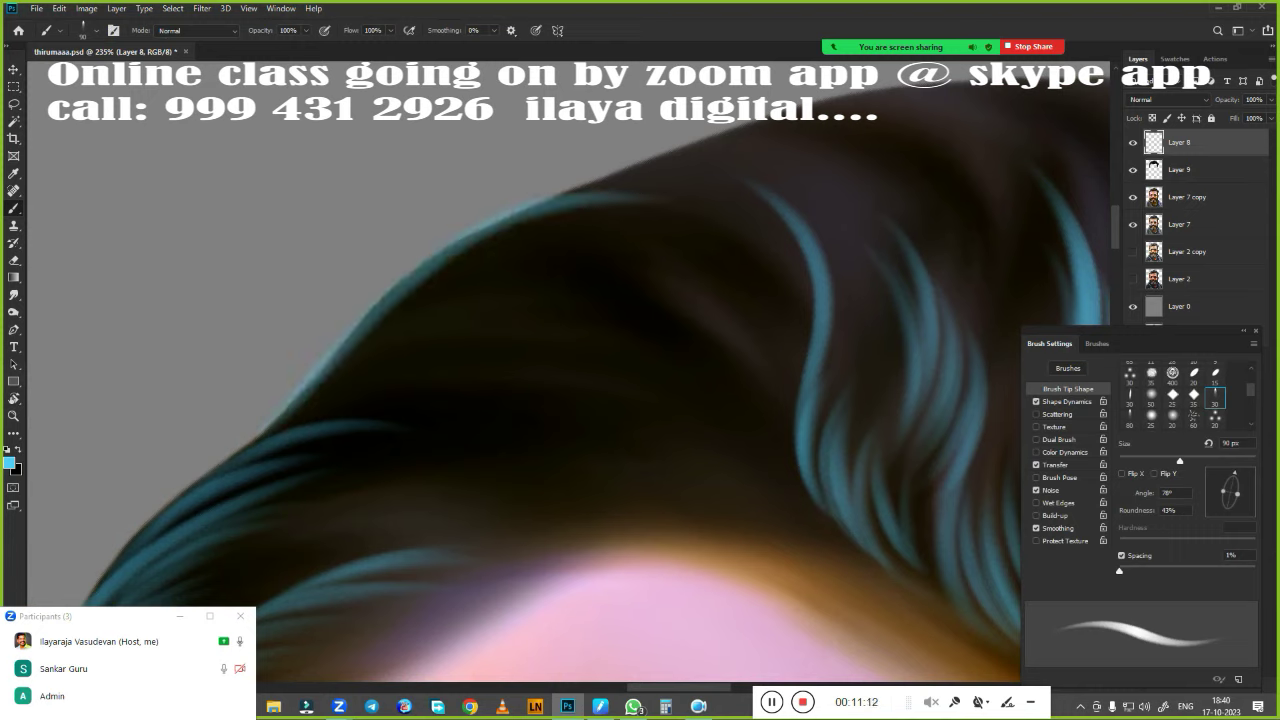
drag(385, 343, 577, 330)
drag(405, 318, 570, 298)
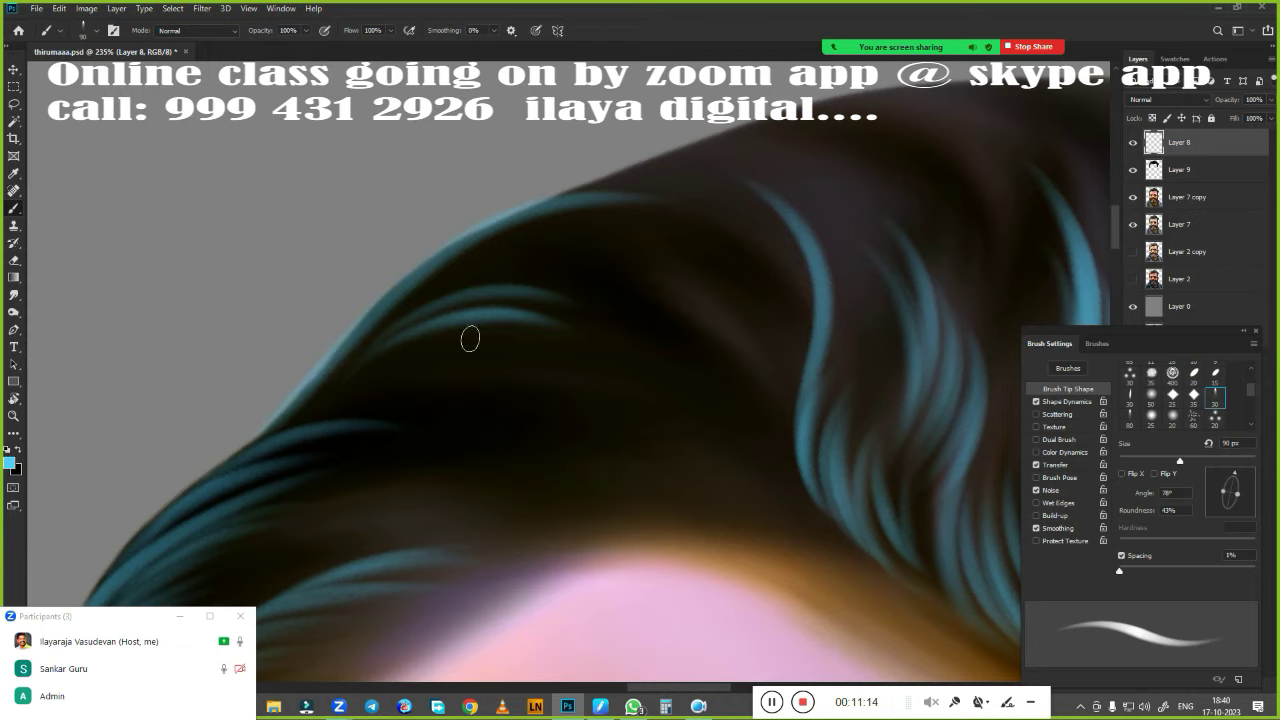
Add more cyan highlight arcs and strands along the upper hair
drag(397, 300, 580, 285)
drag(452, 270, 640, 240)
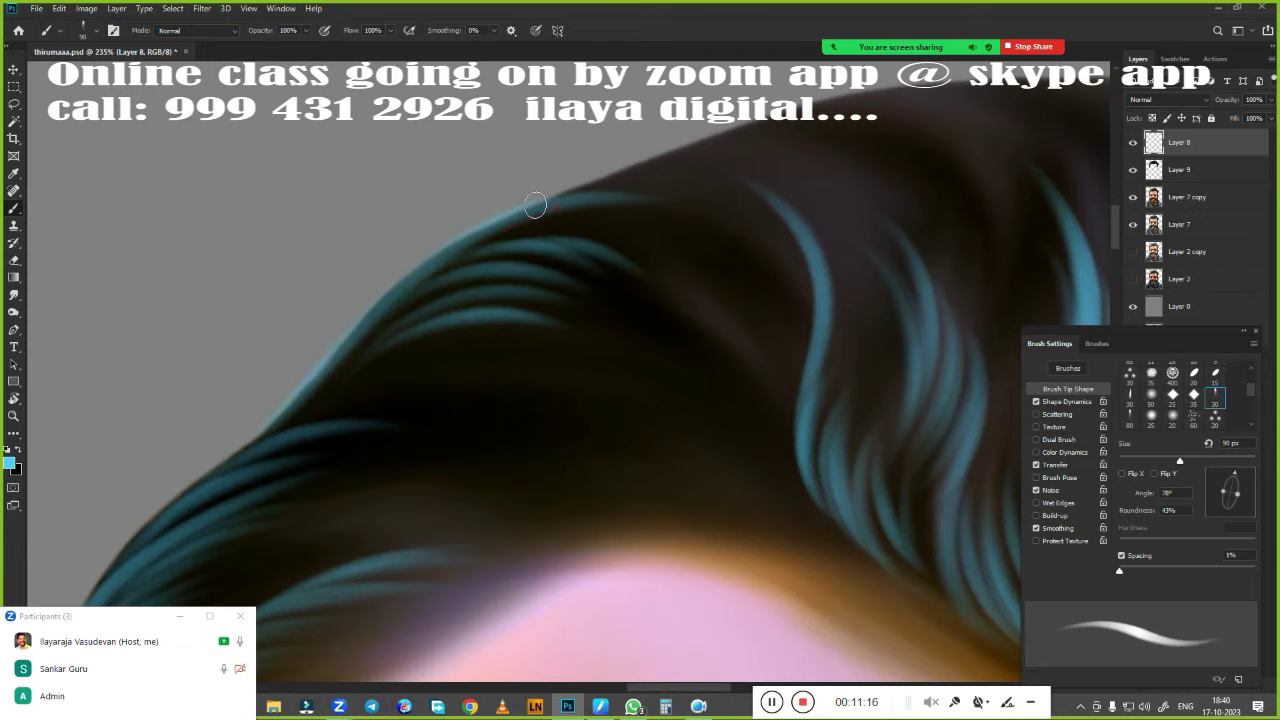
mouse_move(490, 238)
mouse_down()
mouse_move(685, 222)
mouse_move(695, 295)
mouse_up()
mouse_move(610, 255)
mouse_down()
mouse_move(700, 212)
mouse_move(745, 300)
mouse_up()
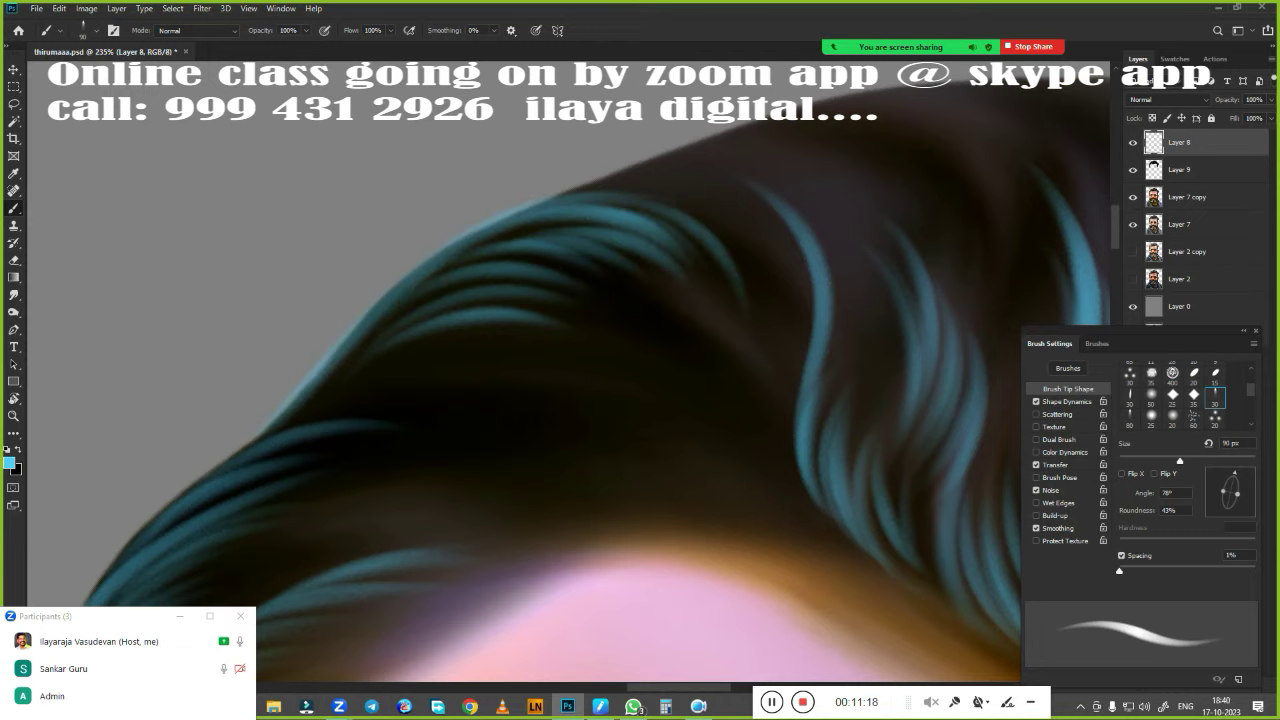
scroll(571, 457, down, 3)
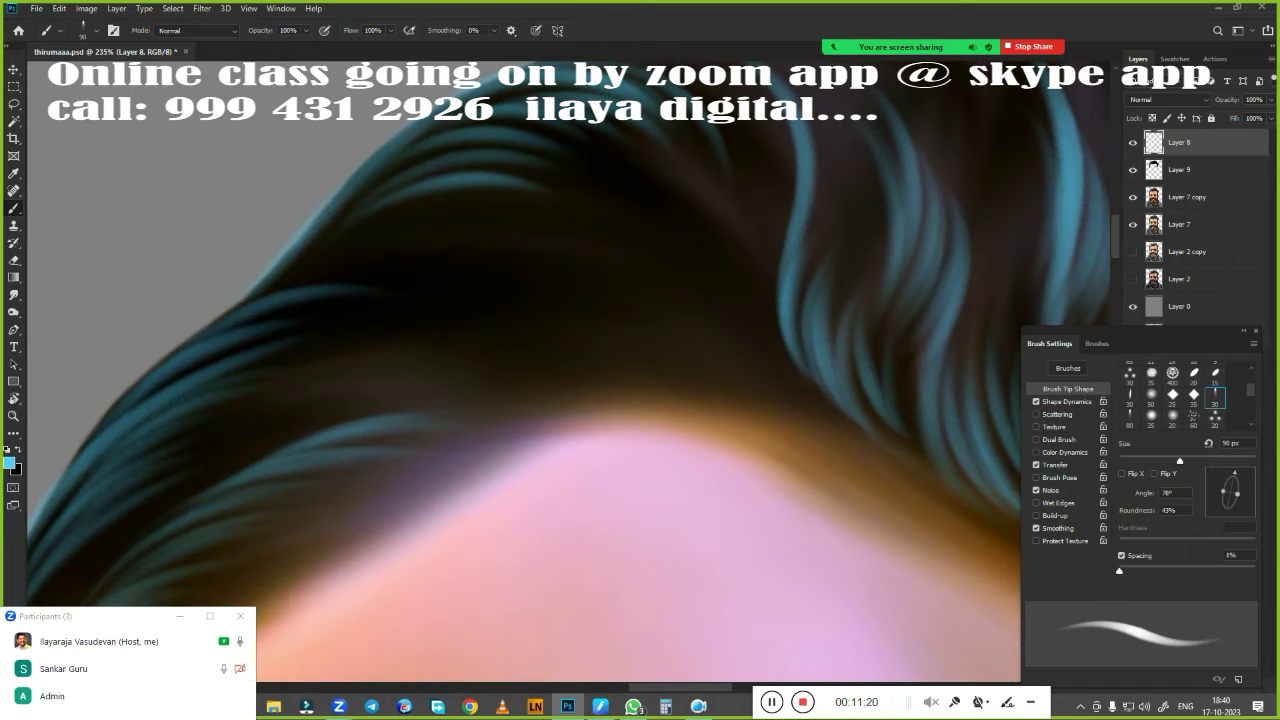
Paint cyan highlight arcs across the middle, right and lower dark hair
drag(488, 290, 676, 302)
drag(570, 246, 692, 298)
mouse_move(606, 255)
mouse_down()
mouse_move(716, 292)
mouse_move(746, 374)
mouse_up()
drag(706, 278, 812, 420)
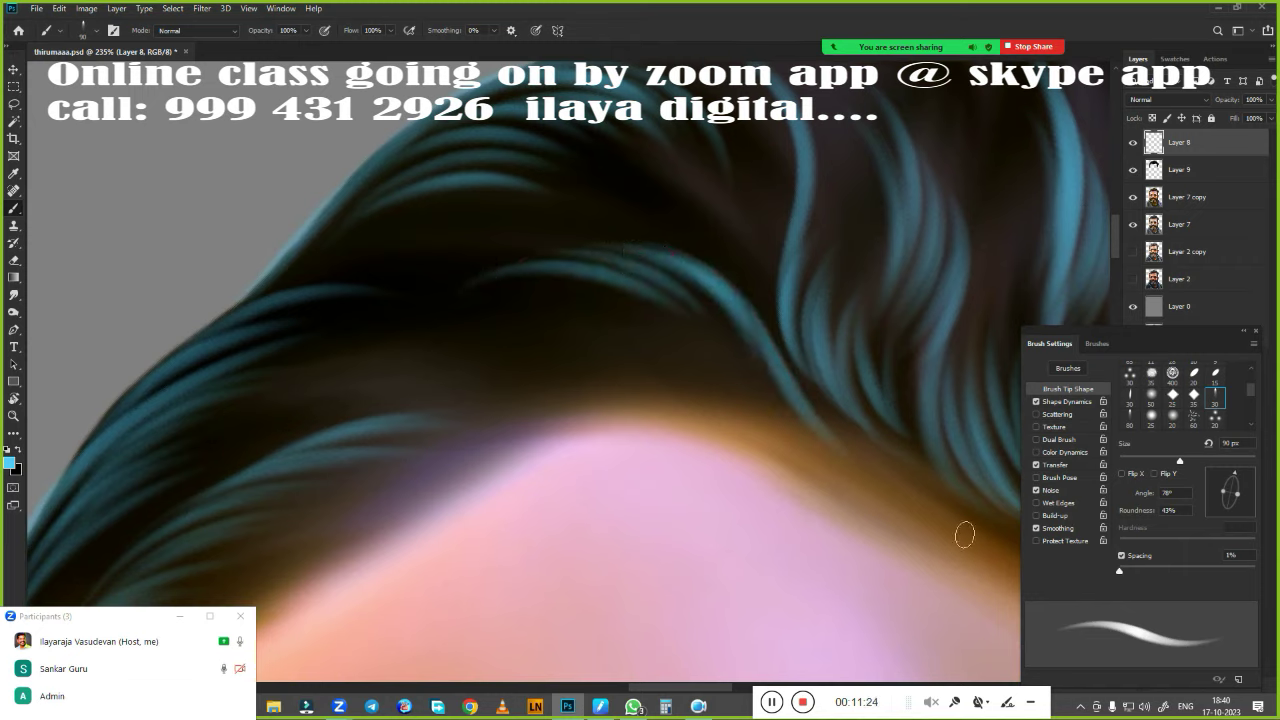
drag(534, 355, 656, 372)
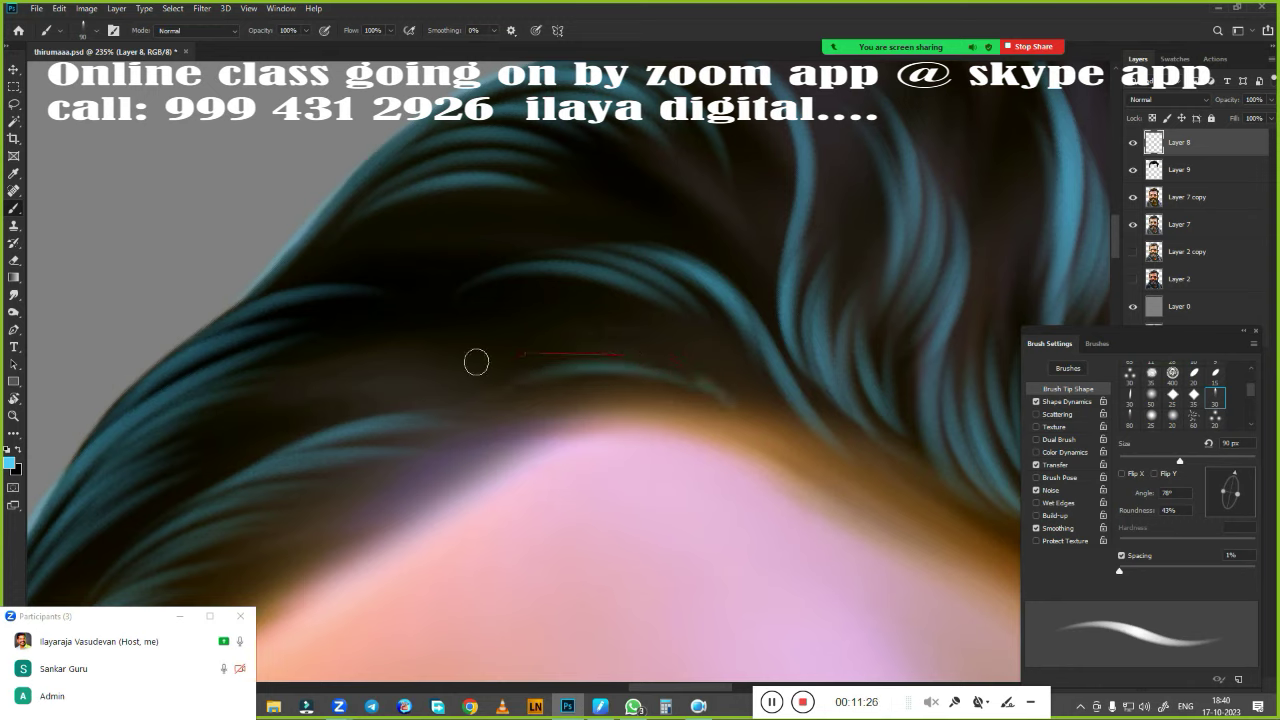
drag(476, 362, 695, 375)
drag(524, 300, 698, 362)
drag(462, 340, 670, 300)
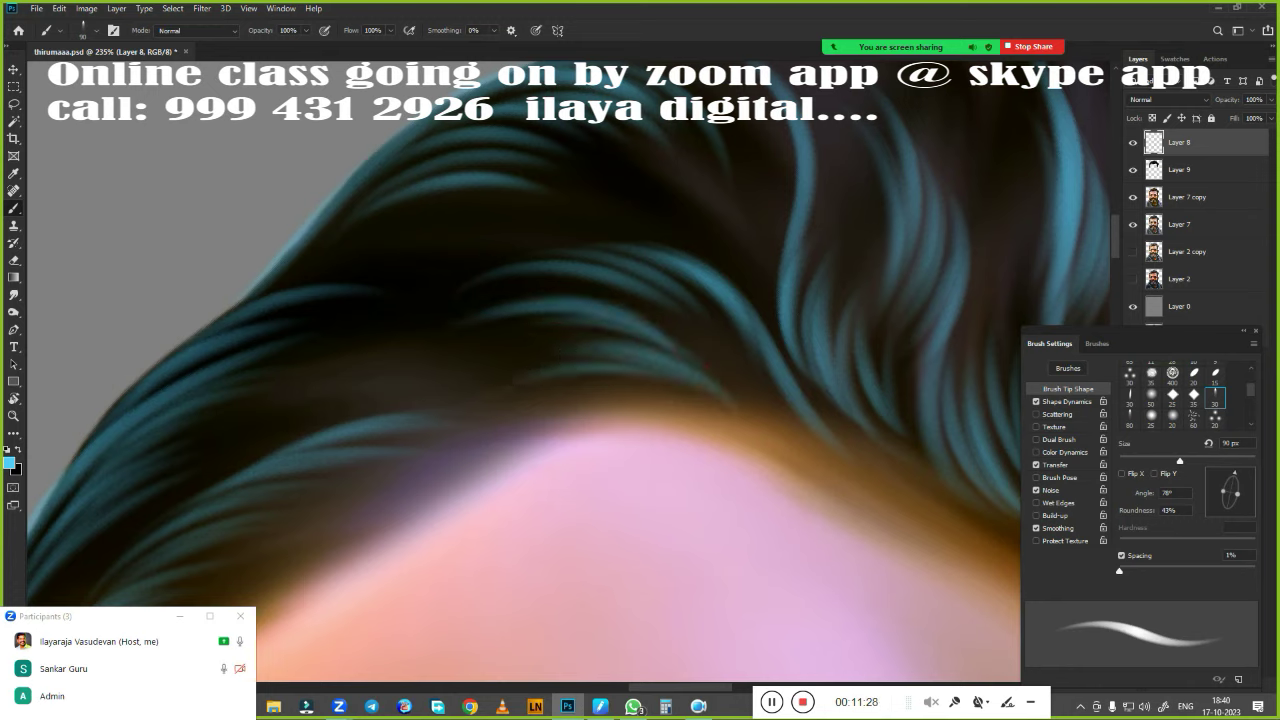
drag(388, 338, 612, 276)
Add a couple of faint cyan strands near the hairline
scroll(570, 375, up, 3)
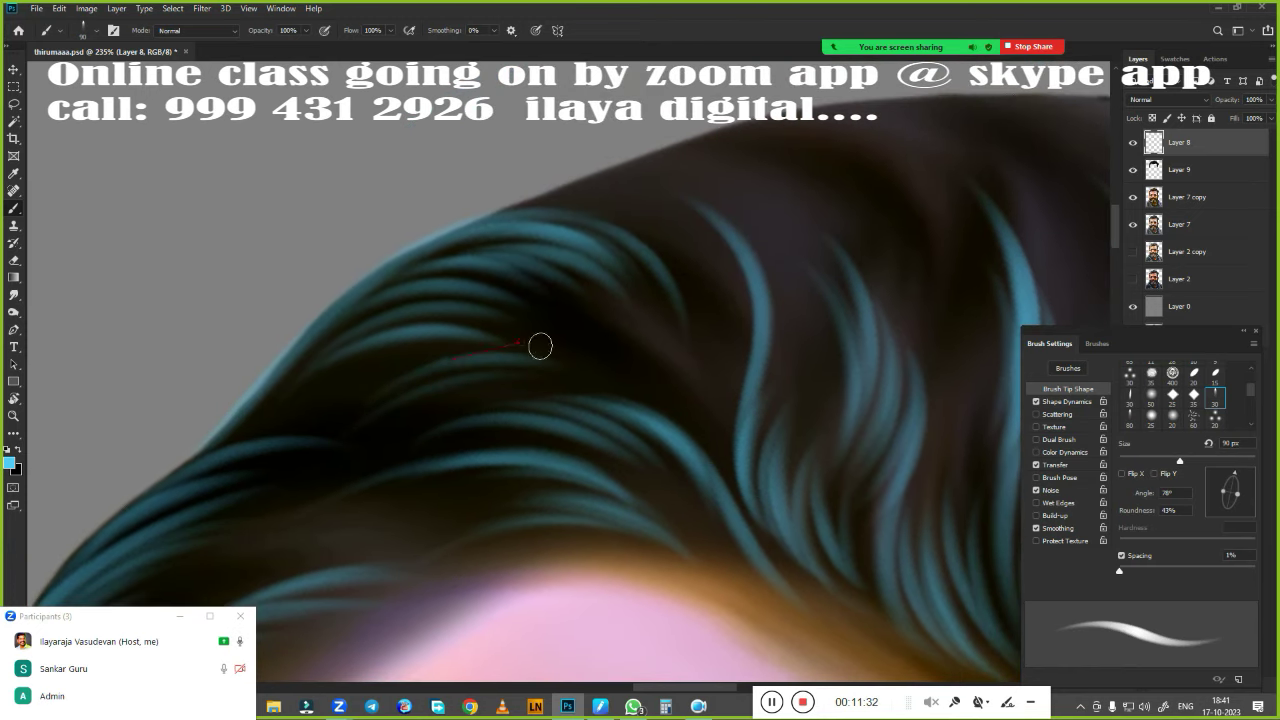
drag(452, 364, 570, 336)
drag(434, 400, 570, 378)
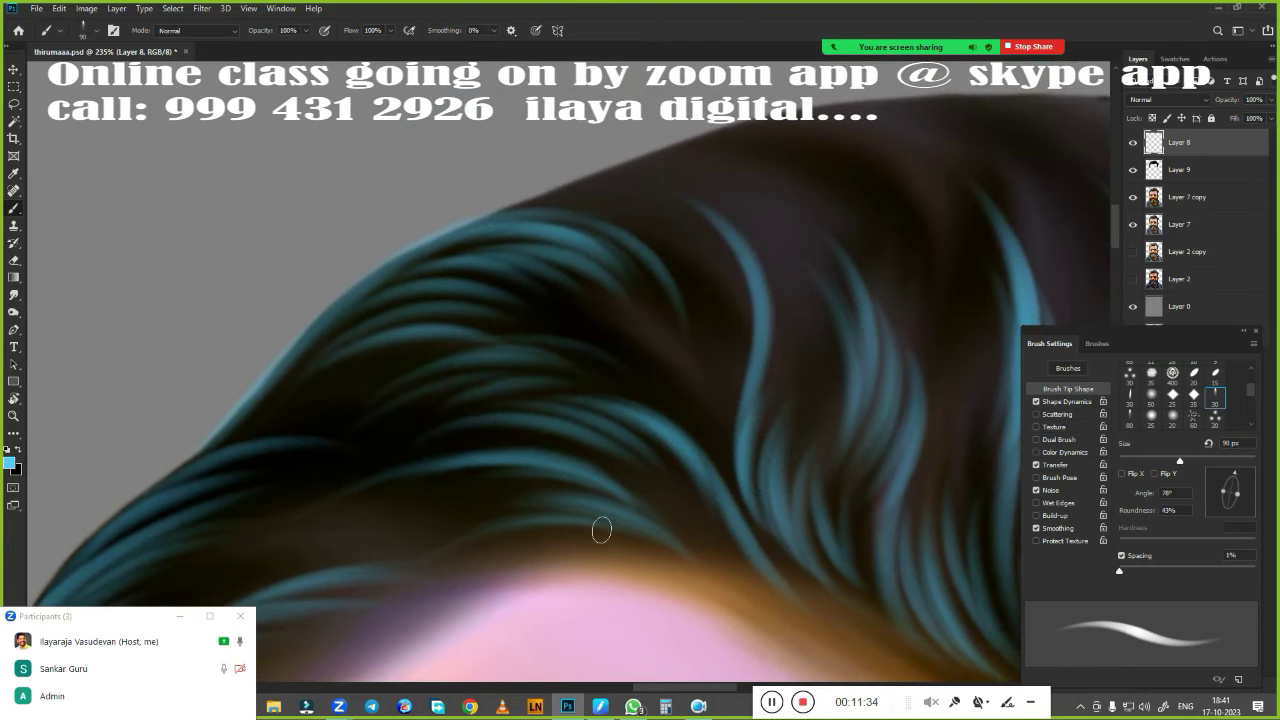
scroll(613, 558, down, 5)
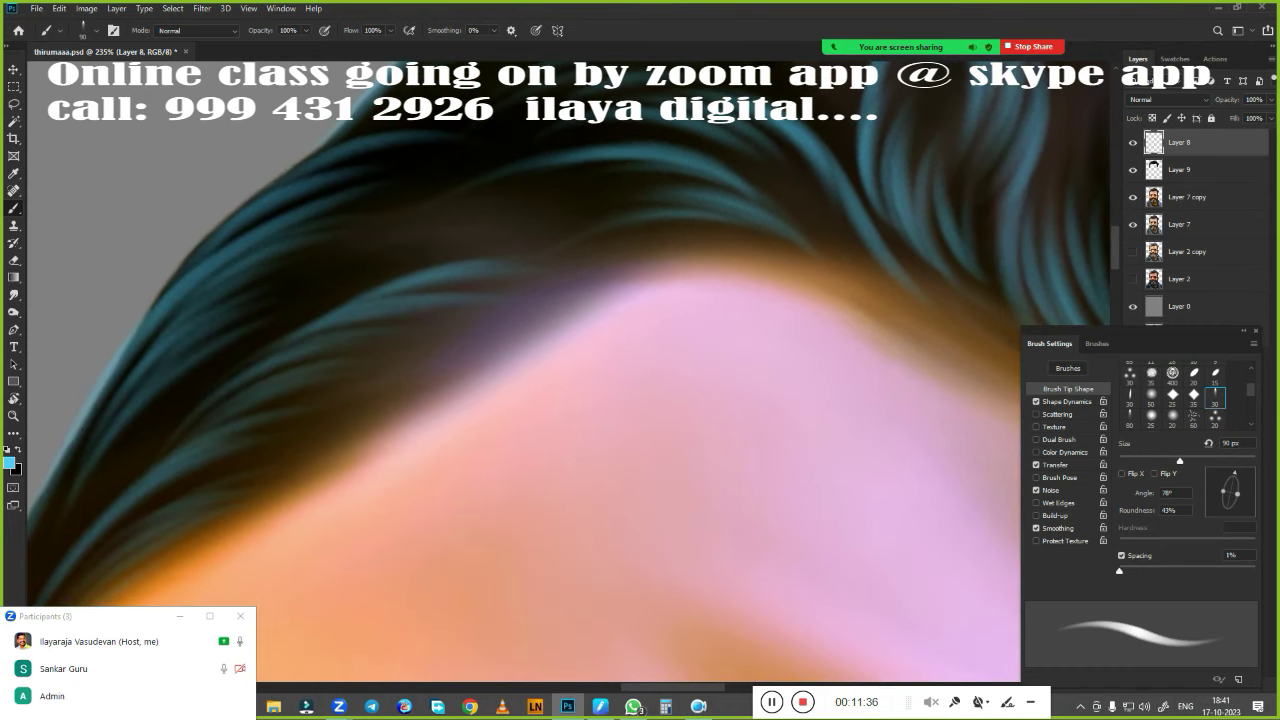
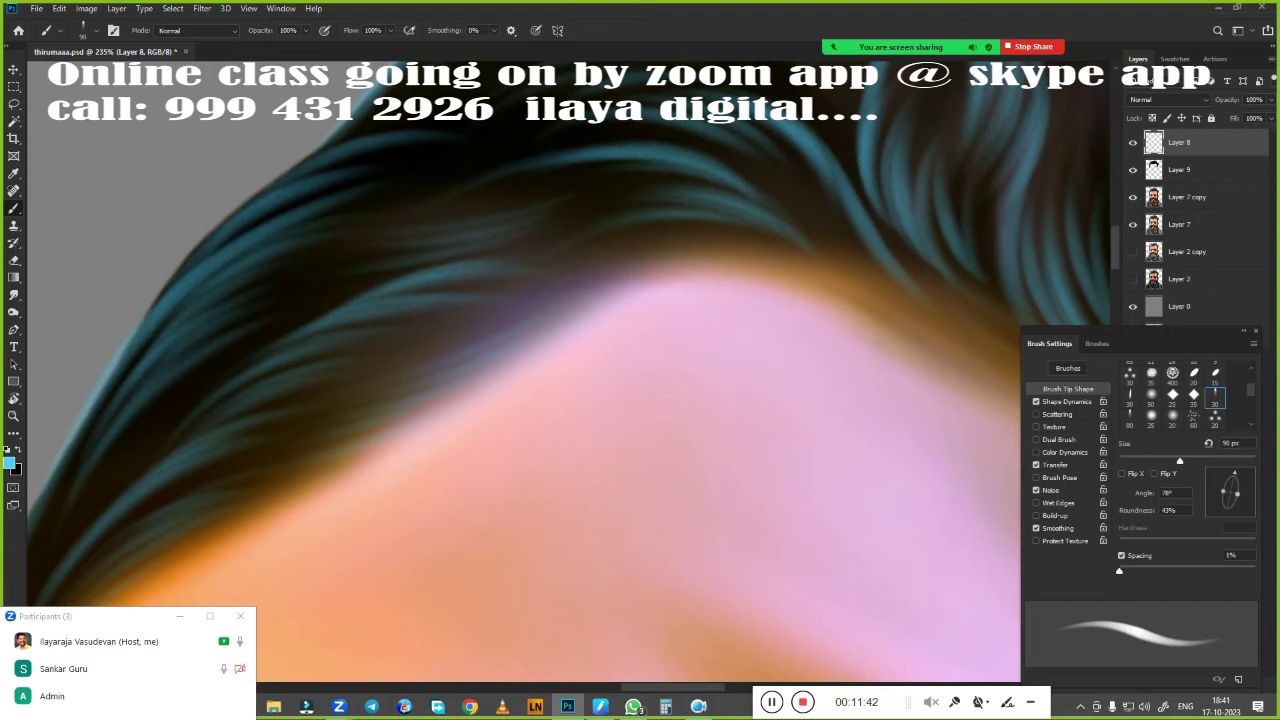
Zoom in and paint light-blue strands arcing over the top of the hair on Layer 8
scroll(494, 526, up, 3)
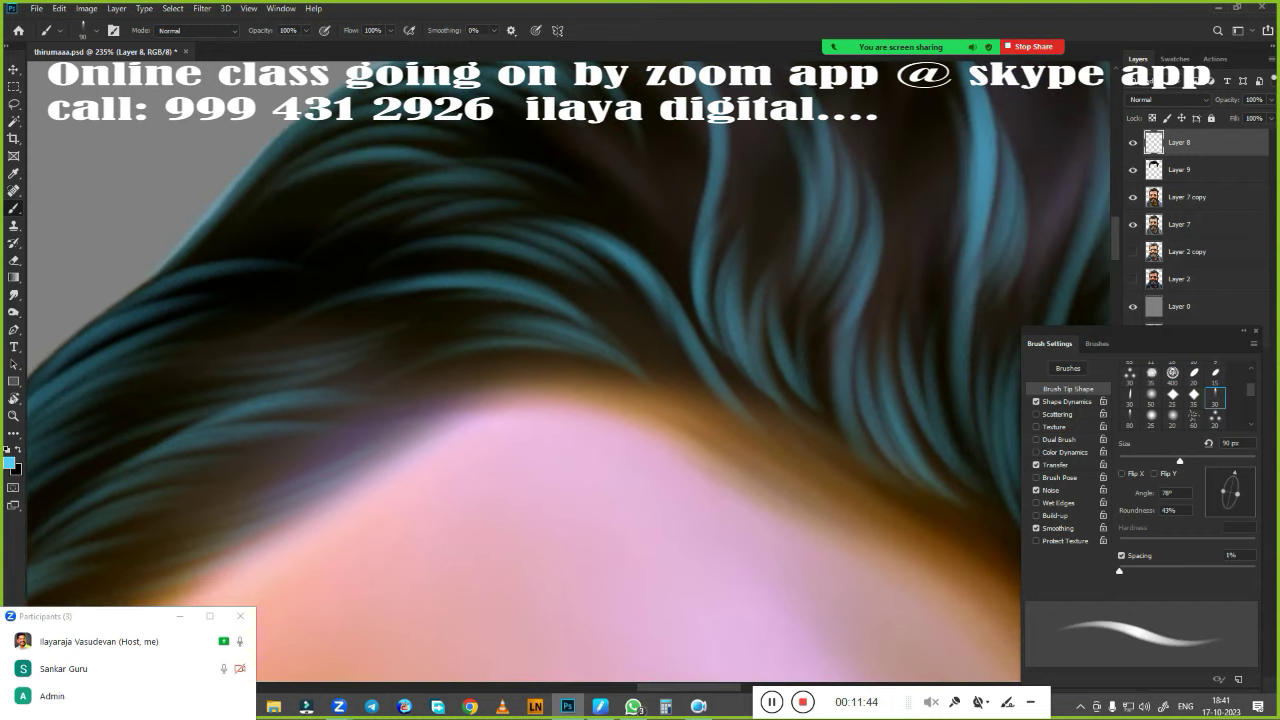
scroll(546, 397, up, 6)
scroll(520, 523, up, 3)
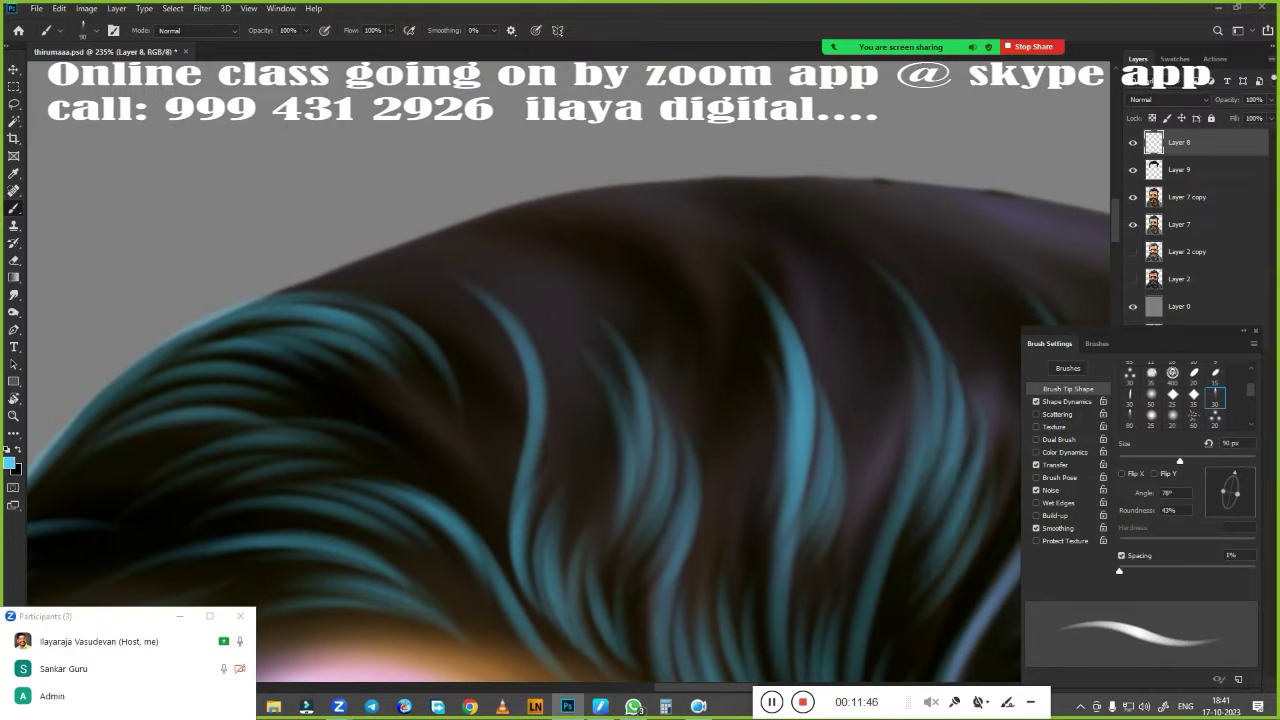
drag(346, 258, 700, 258)
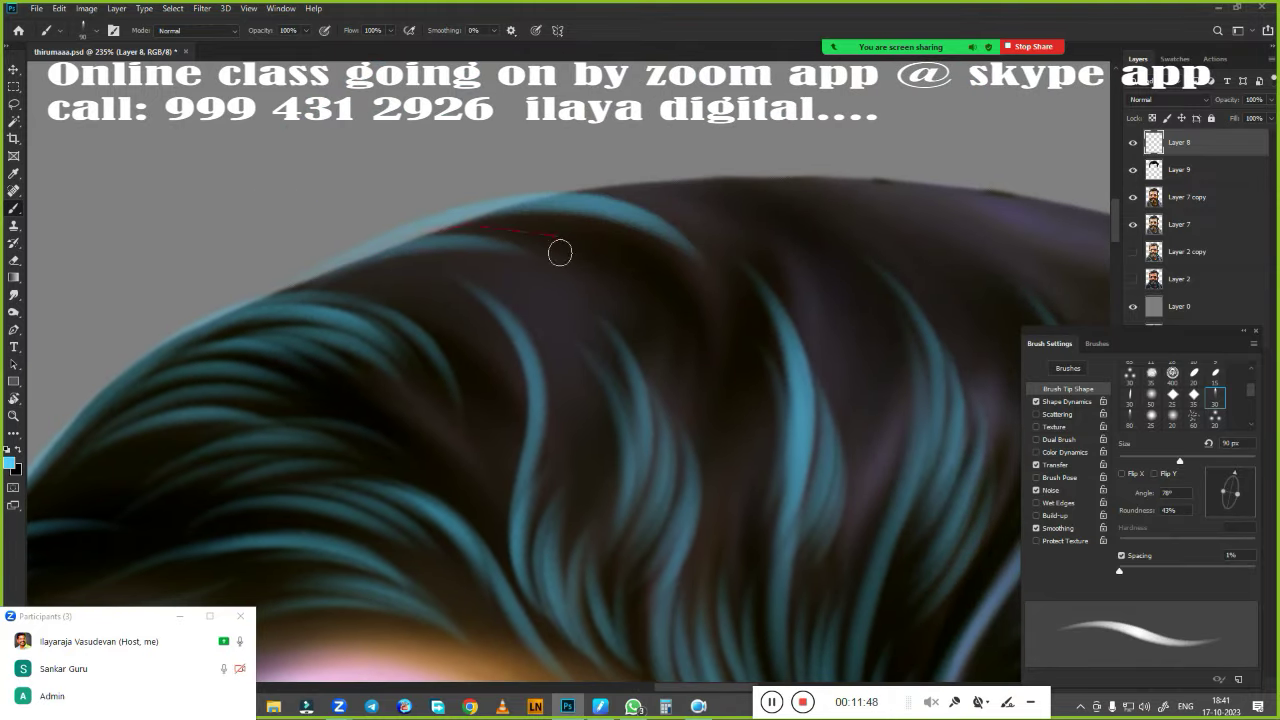
drag(444, 232, 560, 253)
drag(543, 208, 680, 275)
drag(610, 195, 713, 248)
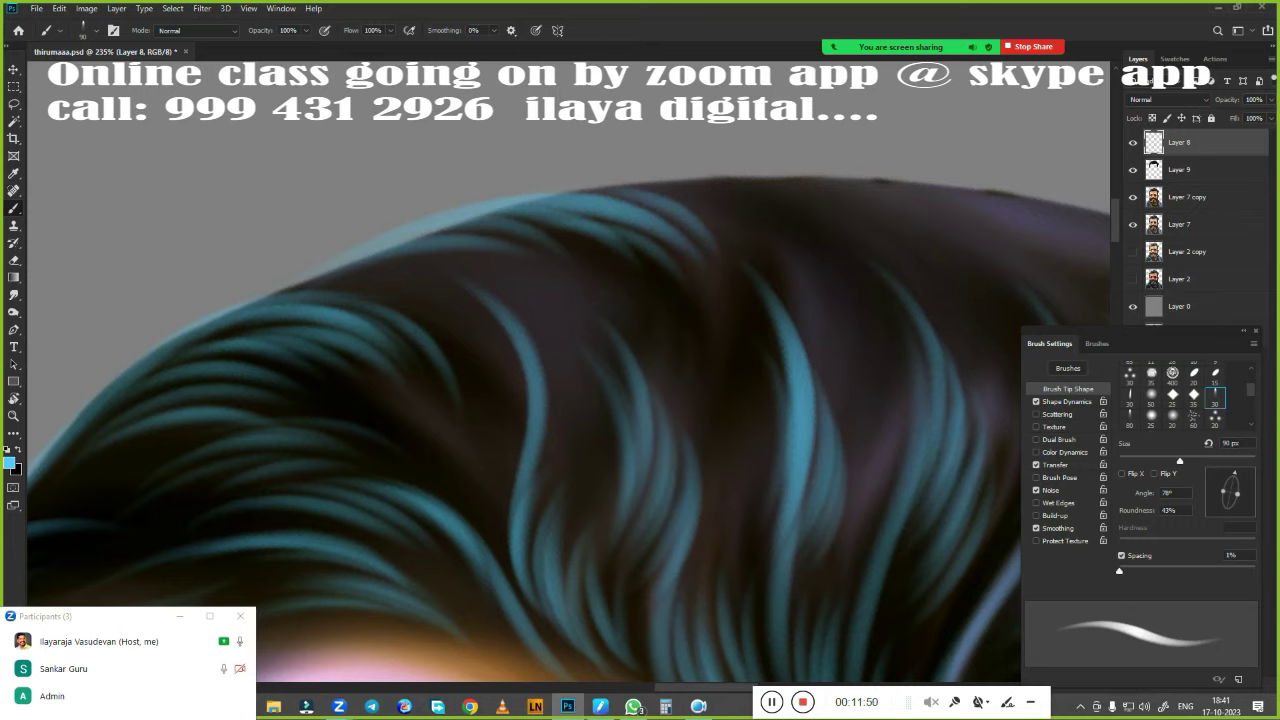
Paint a light-blue strand along the hair top, undo it, repaint it and add a faint strand
scroll(626, 429, up, 2)
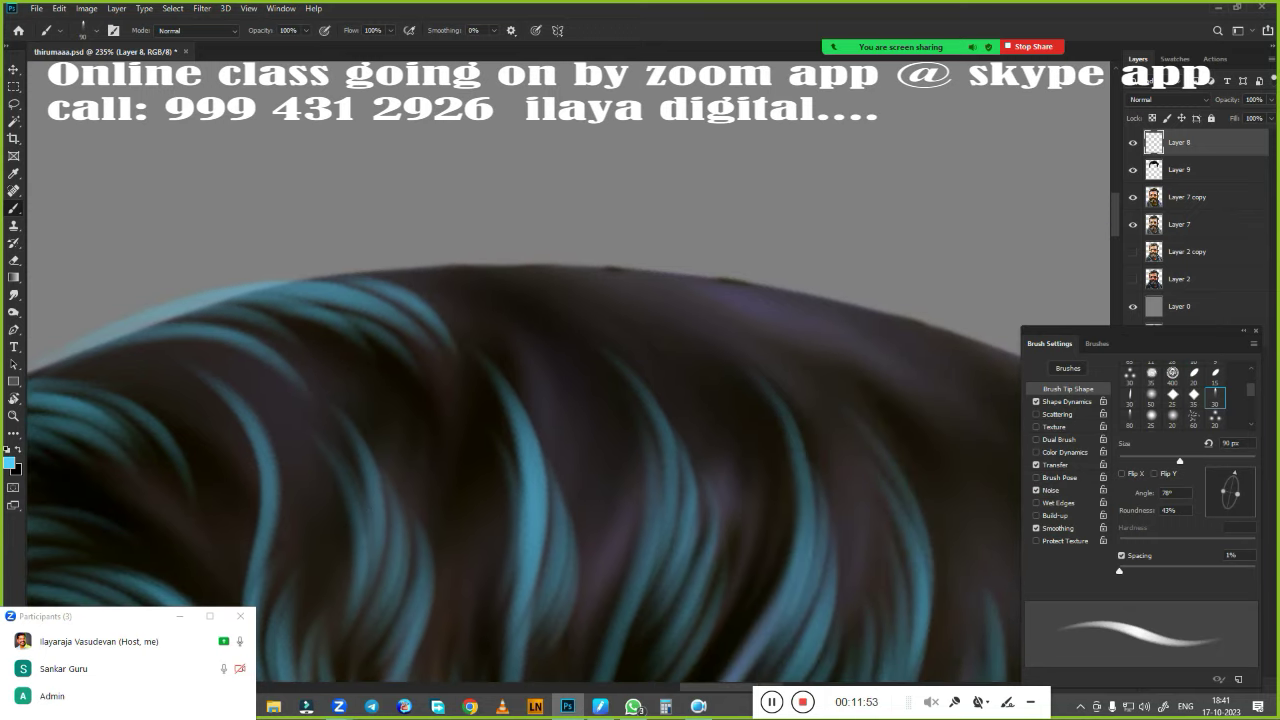
drag(373, 271, 698, 338)
key(ctrl+z)
drag(473, 269, 722, 285)
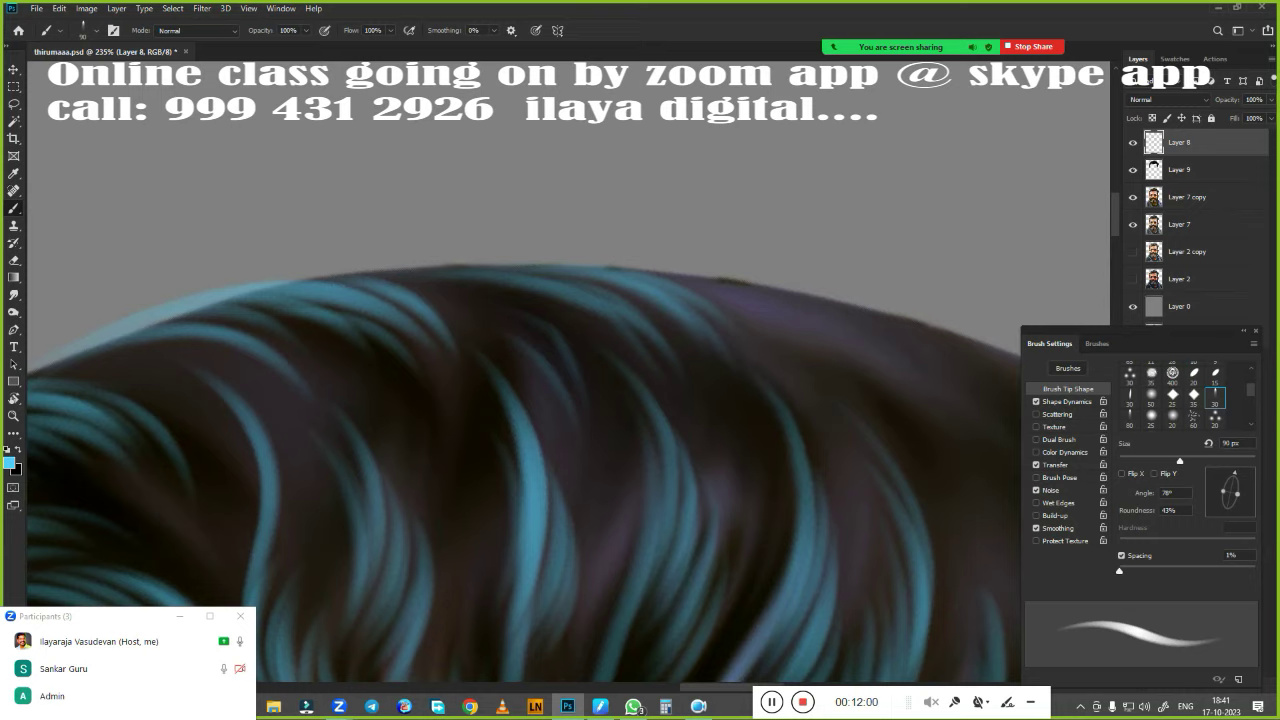
drag(510, 312, 590, 412)
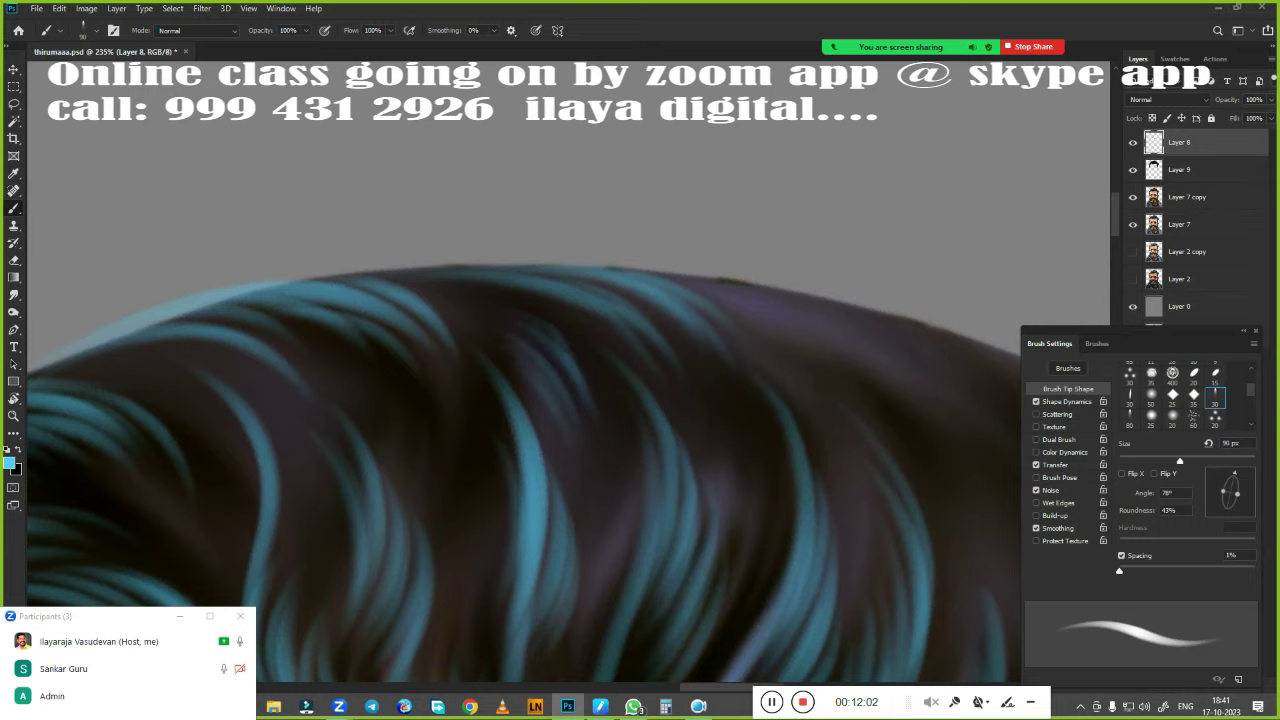
Rotate the view and paint cyan strands running down the upper hair
drag(660, 480, 380, 311)
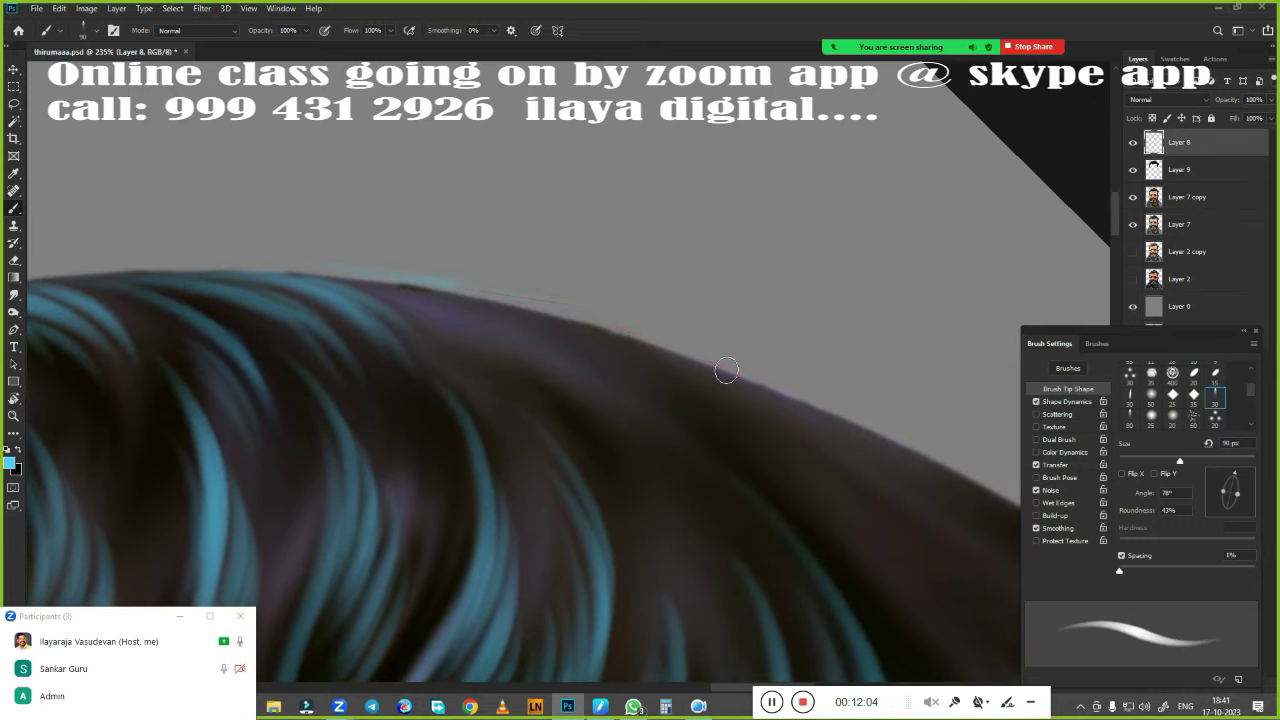
drag(468, 285, 800, 450)
drag(530, 300, 662, 402)
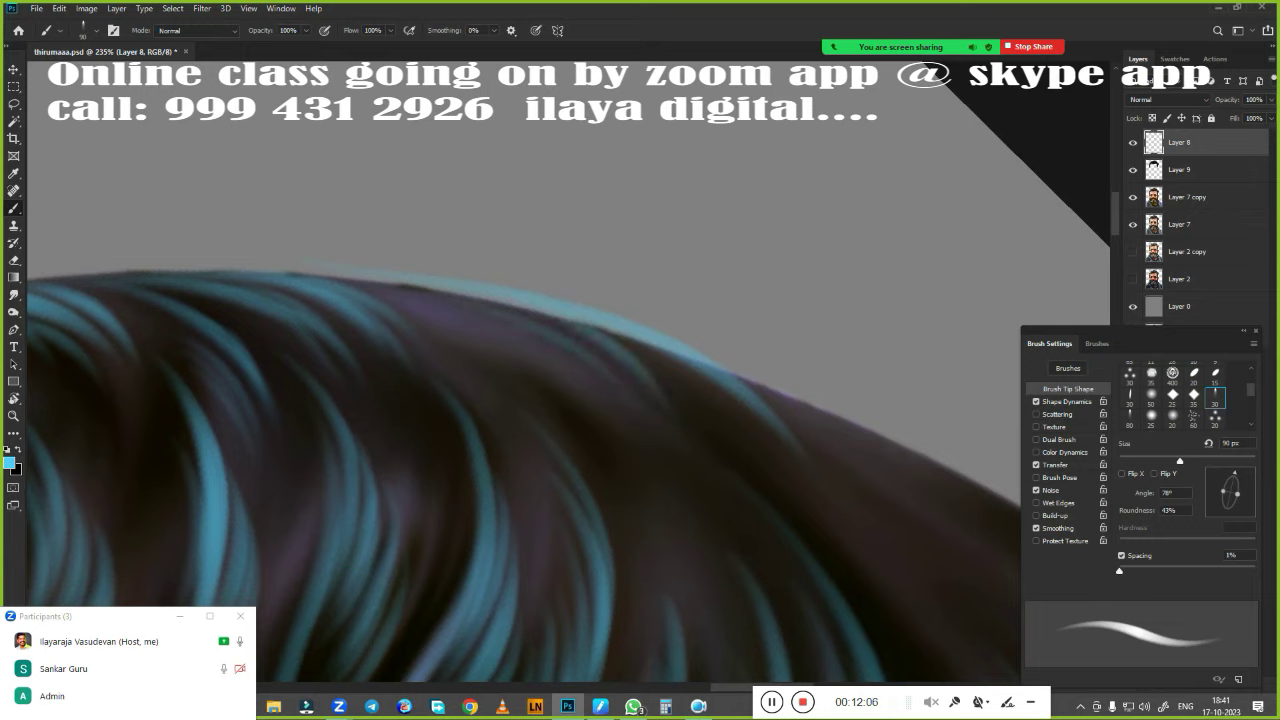
drag(540, 322, 662, 418)
drag(598, 328, 726, 448)
drag(634, 354, 754, 458)
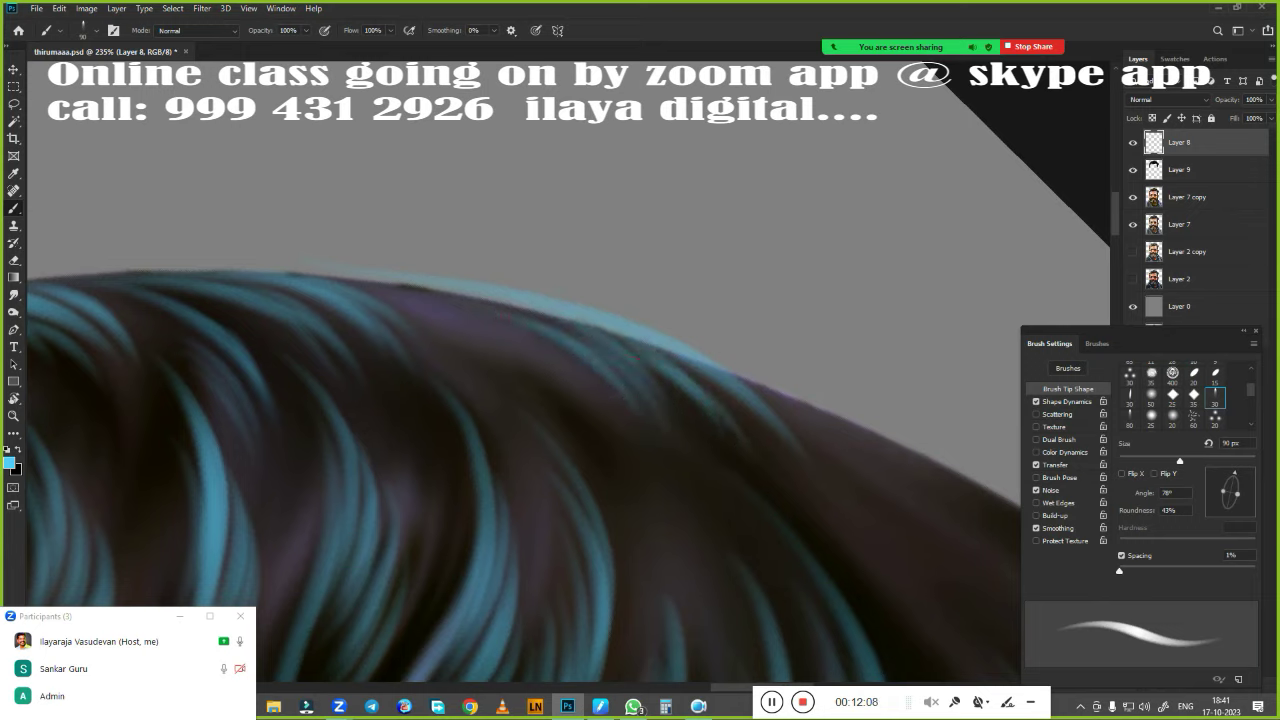
drag(688, 390, 770, 482)
Add more cyan strands, including brighter ones, along the upper hair edge
drag(438, 296, 550, 375)
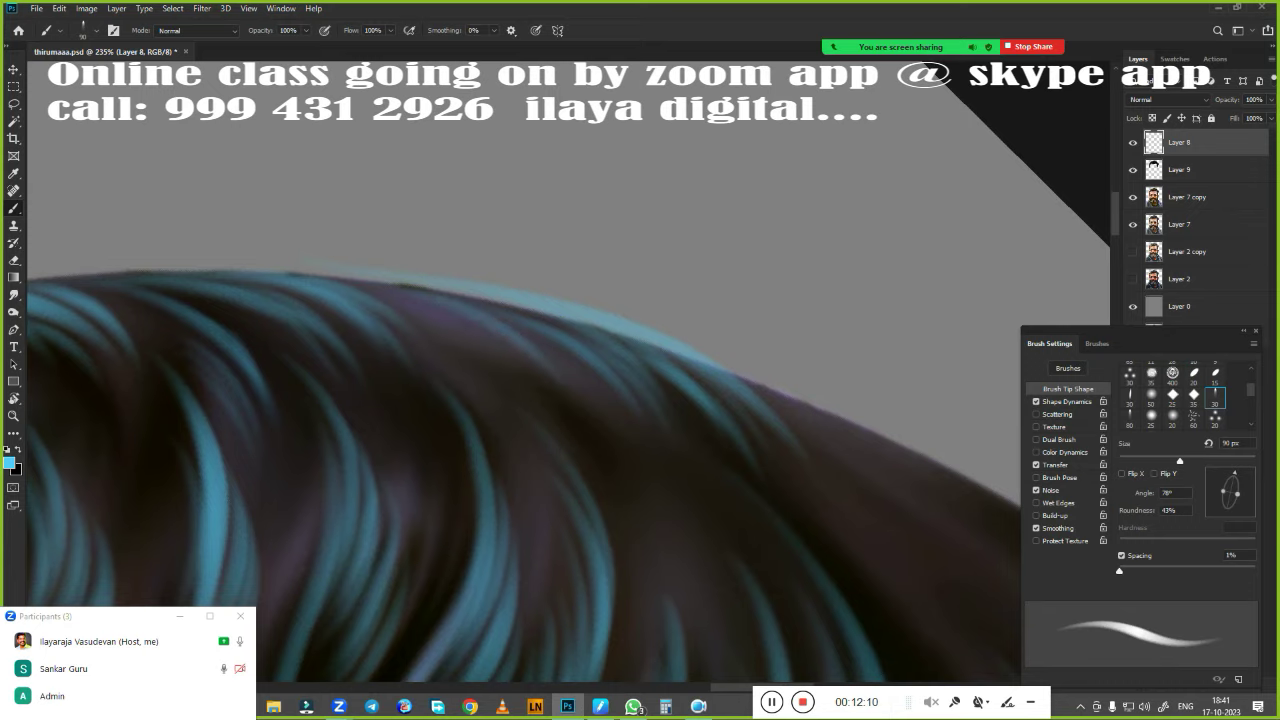
mouse_move(385, 288)
mouse_down()
mouse_move(545, 385)
mouse_move(485, 362)
mouse_up()
drag(425, 299, 590, 404)
drag(524, 334, 606, 404)
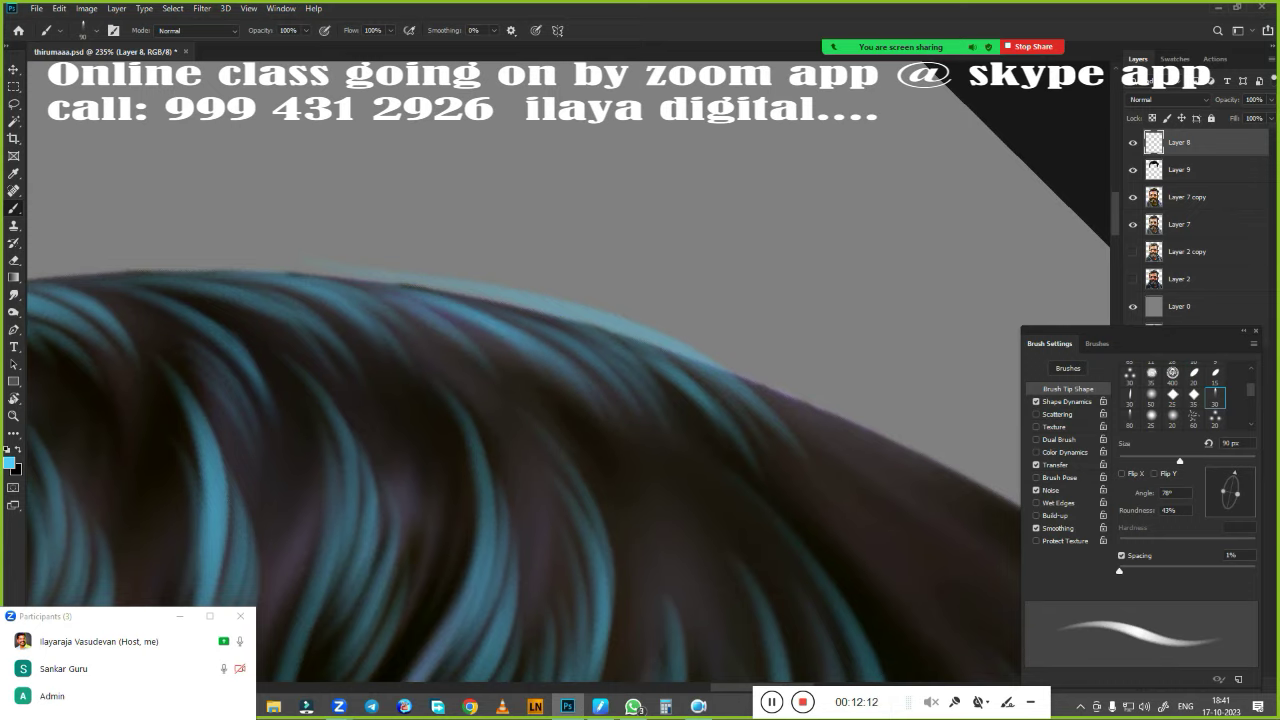
drag(556, 325, 700, 424)
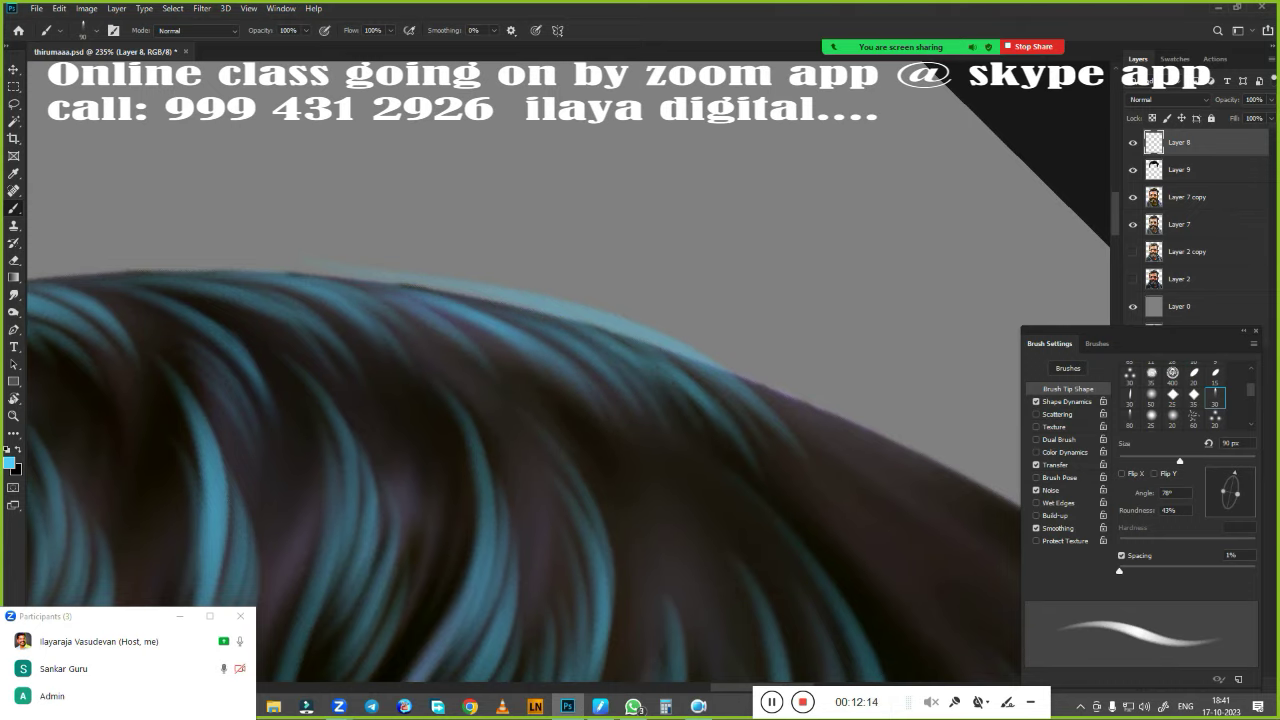
Frame the whole hair, then paint long light-blue highlights brightening the hair's top edge
scroll(652, 491, down, 5)
drag(597, 437, 355, 228)
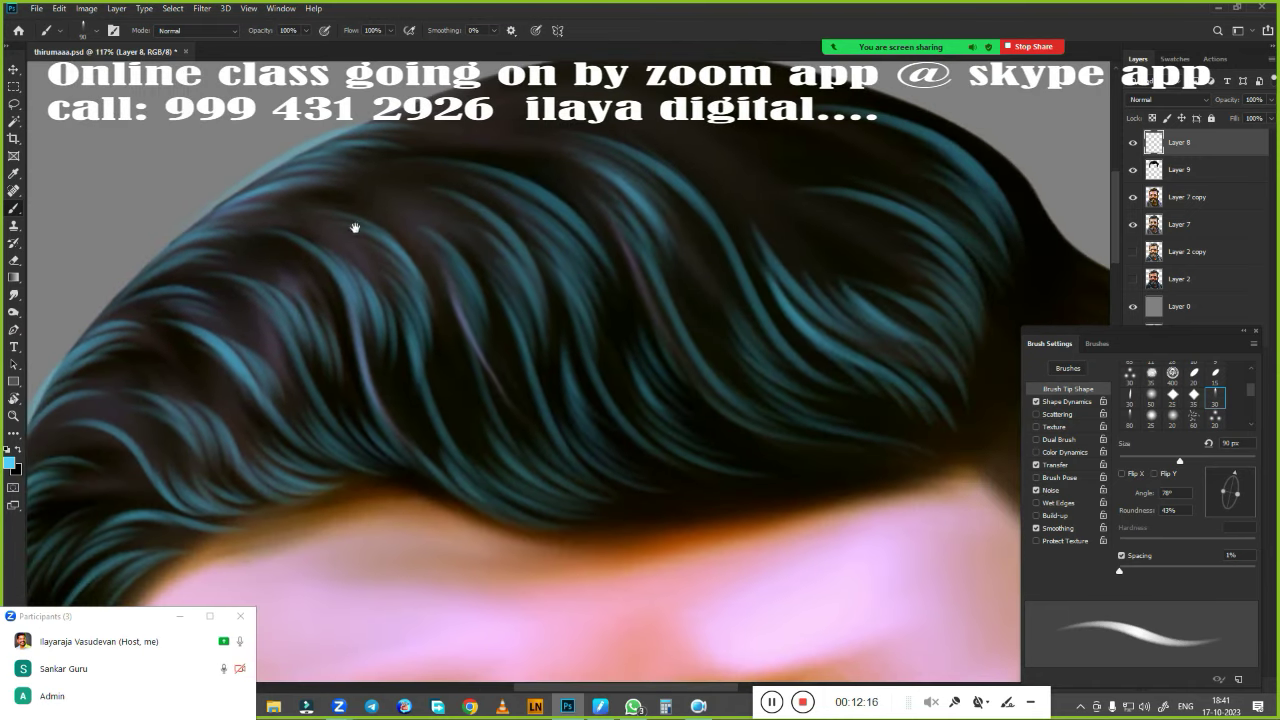
scroll(482, 253, down, 1)
scroll(514, 300, down, 1)
scroll(757, 149, down, 1)
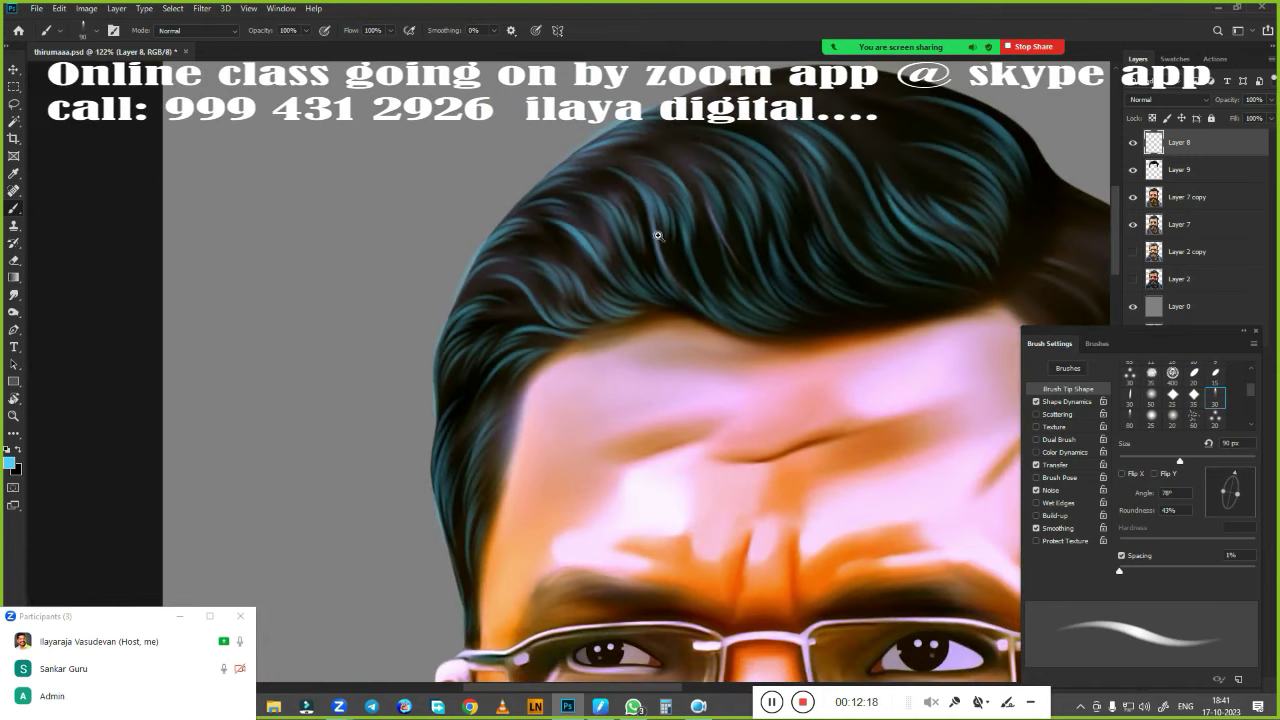
scroll(837, 331, up, 2)
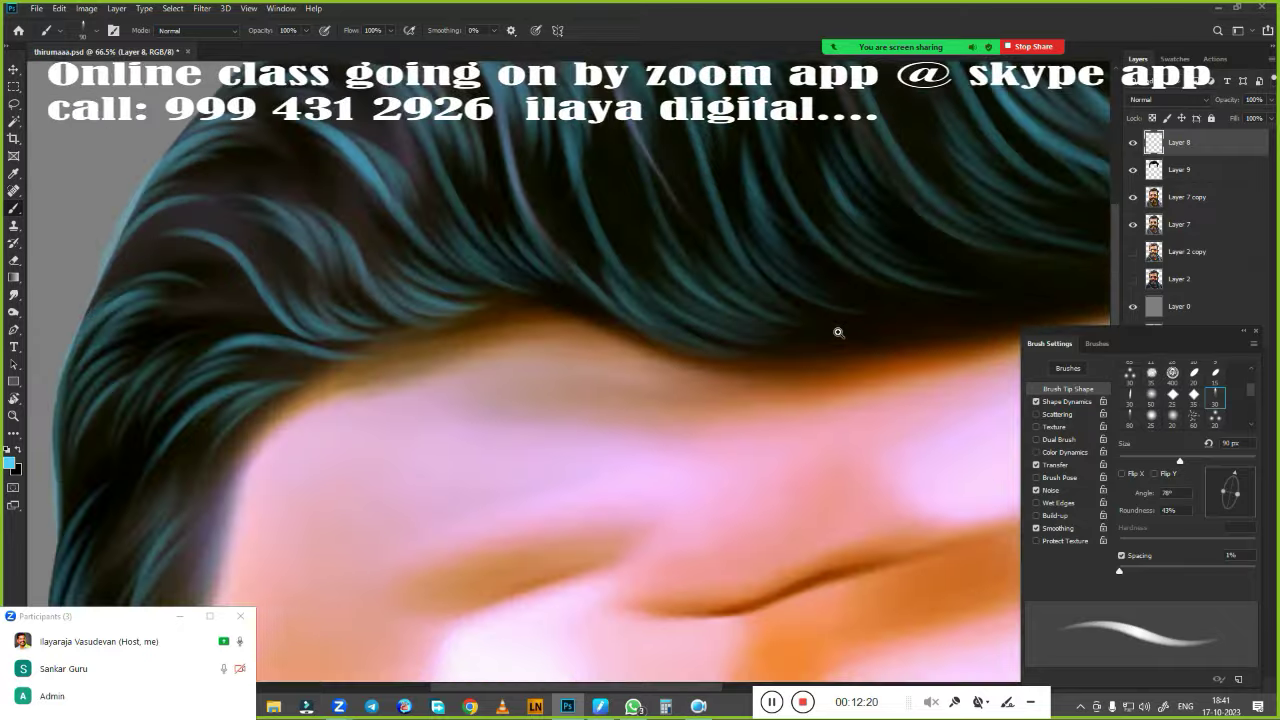
scroll(554, 614, up, 2)
scroll(799, 355, up, 1)
scroll(799, 355, up, 1)
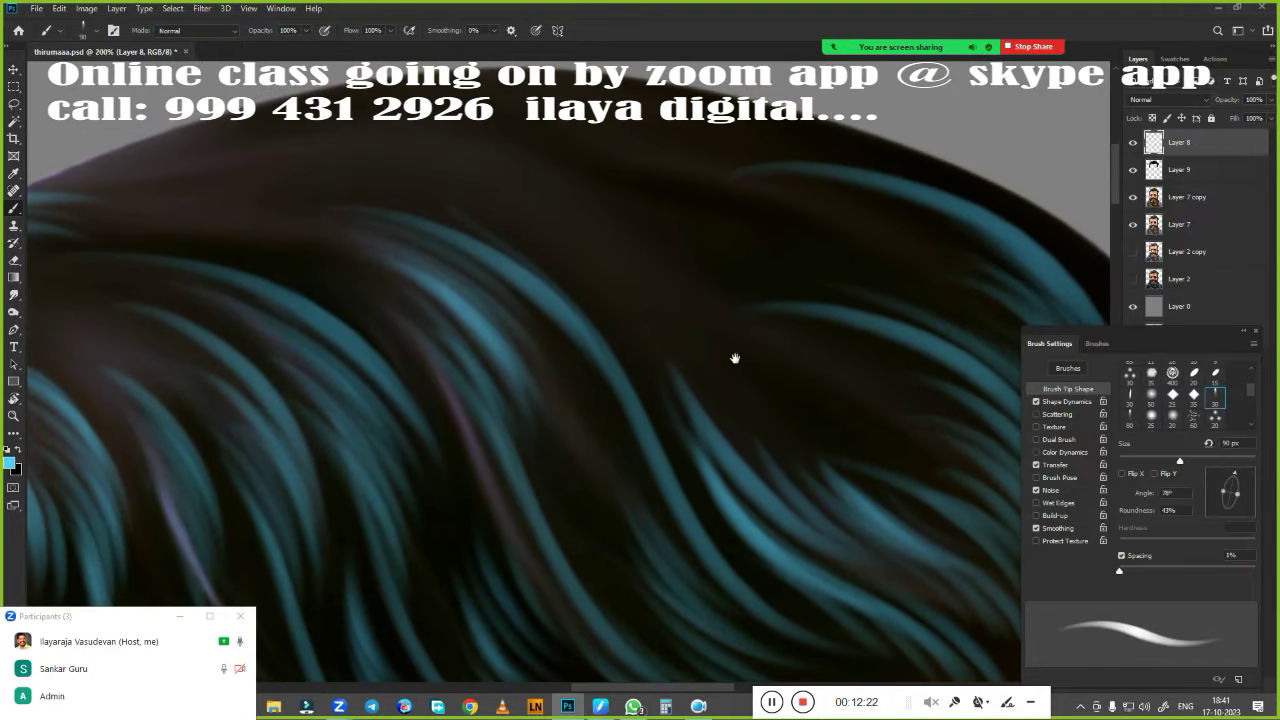
scroll(734, 357, up, 1)
mouse_move(233, 224)
mouse_down()
mouse_move(592, 145)
mouse_move(720, 140)
mouse_up()
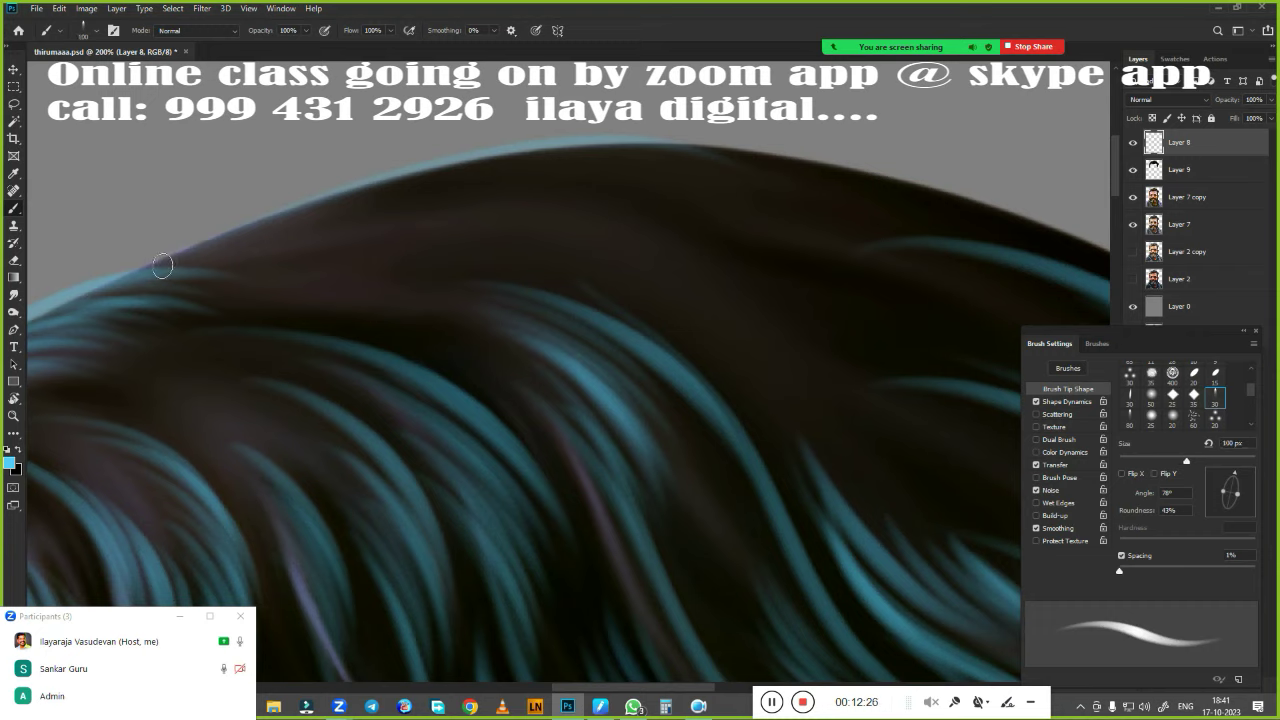
drag(162, 265, 706, 143)
Paint light-blue highlights along the top edge and right side of the hair
drag(280, 222, 551, 220)
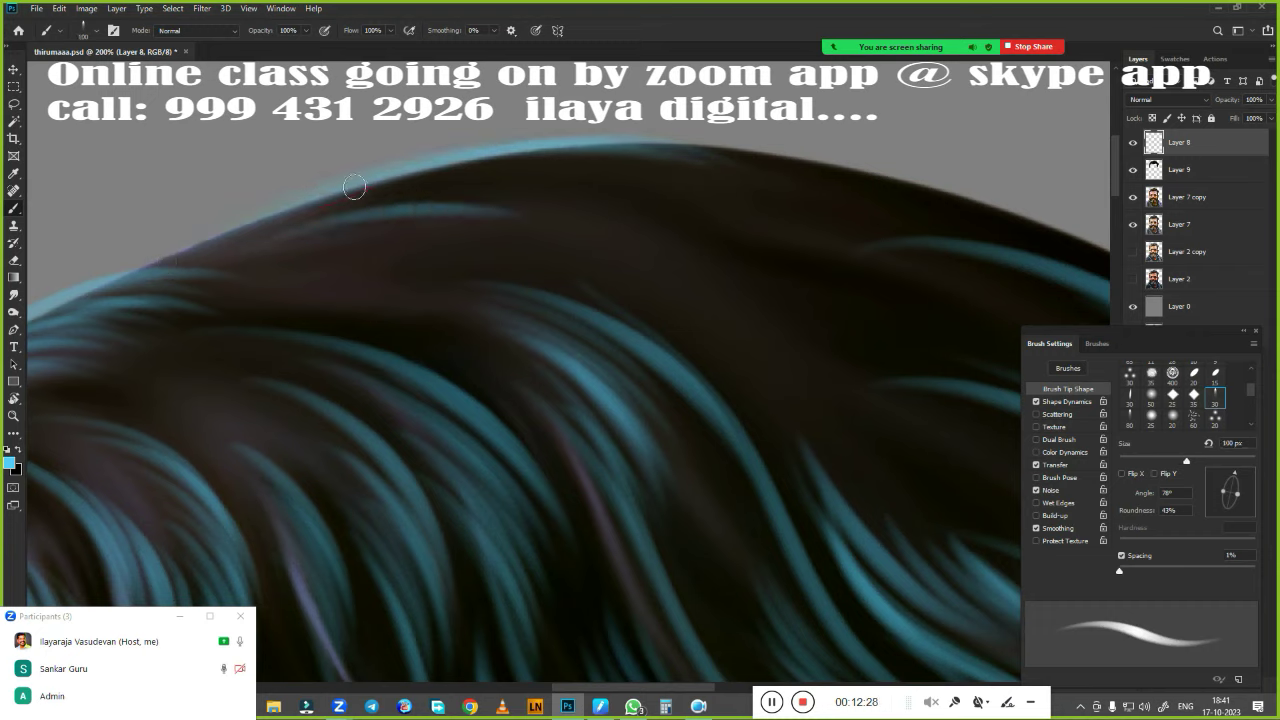
mouse_move(354, 189)
mouse_down()
mouse_move(535, 221)
mouse_move(606, 206)
mouse_up()
drag(430, 200, 645, 150)
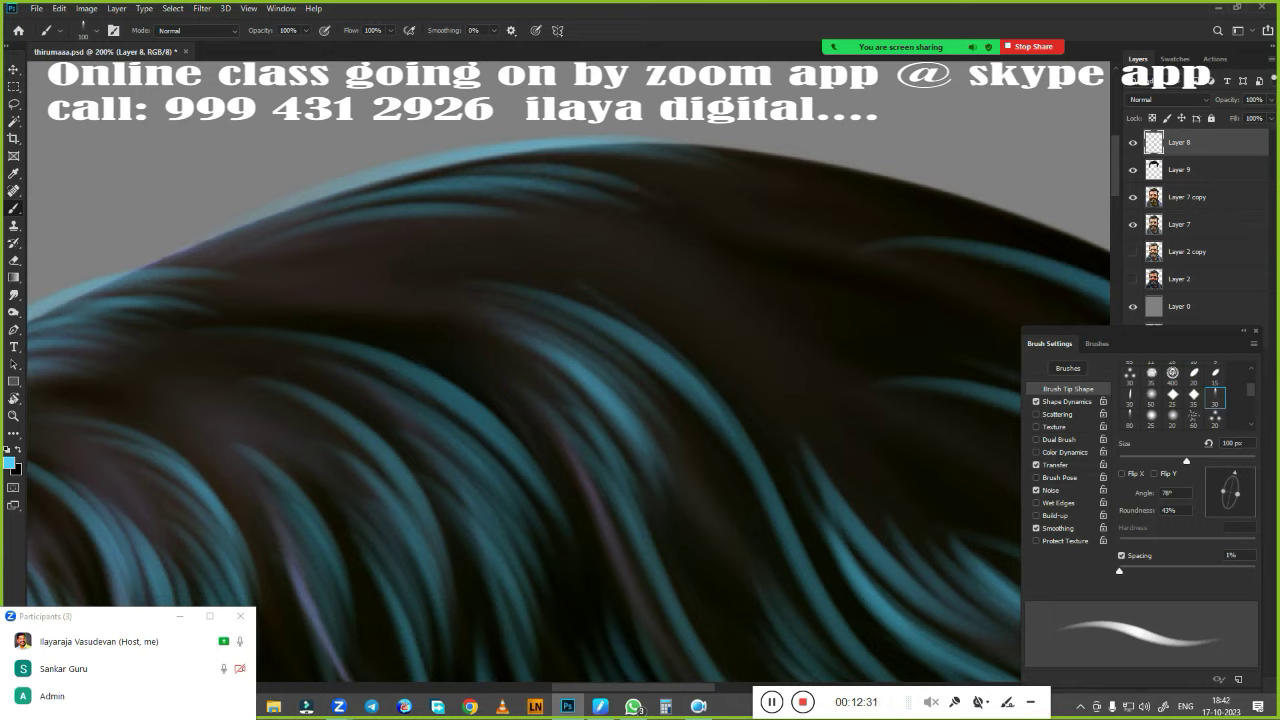
drag(520, 192, 705, 147)
drag(545, 172, 684, 155)
drag(680, 203, 760, 168)
drag(650, 180, 718, 155)
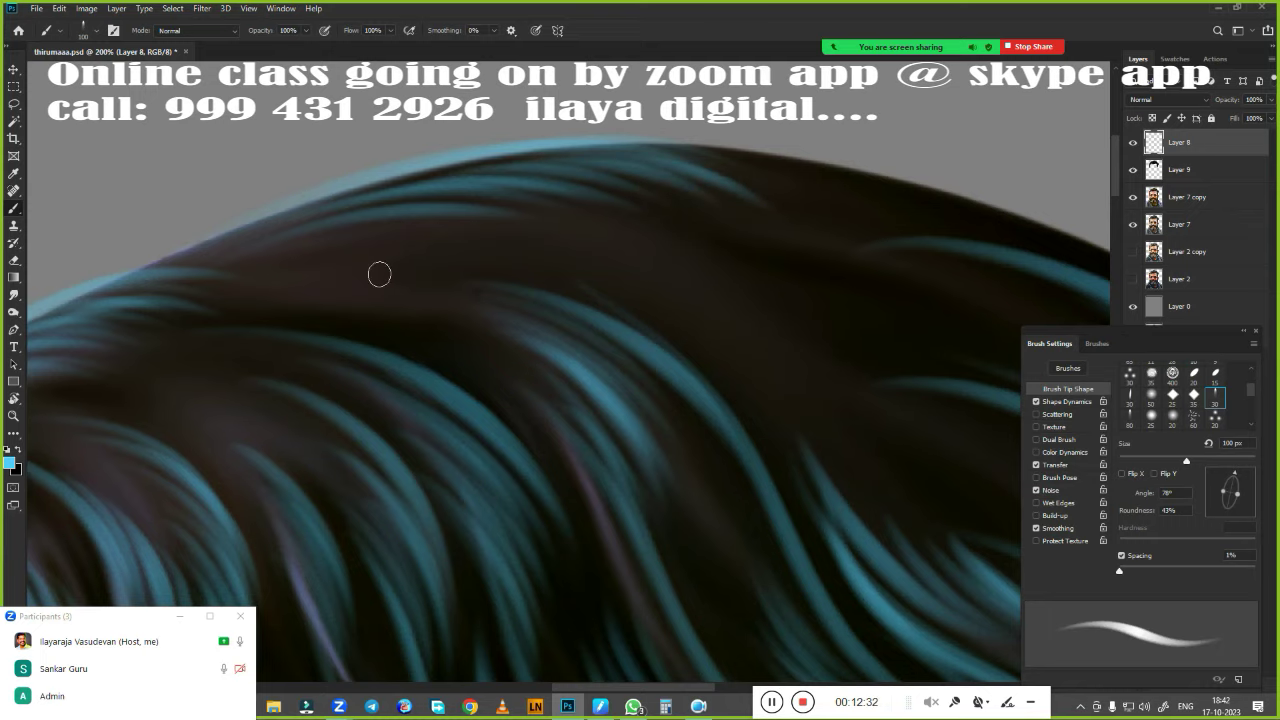
Add light-blue highlight strokes on the left upper hair, then shift the view
drag(270, 248, 440, 214)
mouse_move(278, 270)
mouse_down()
mouse_move(416, 234)
mouse_move(420, 254)
mouse_up()
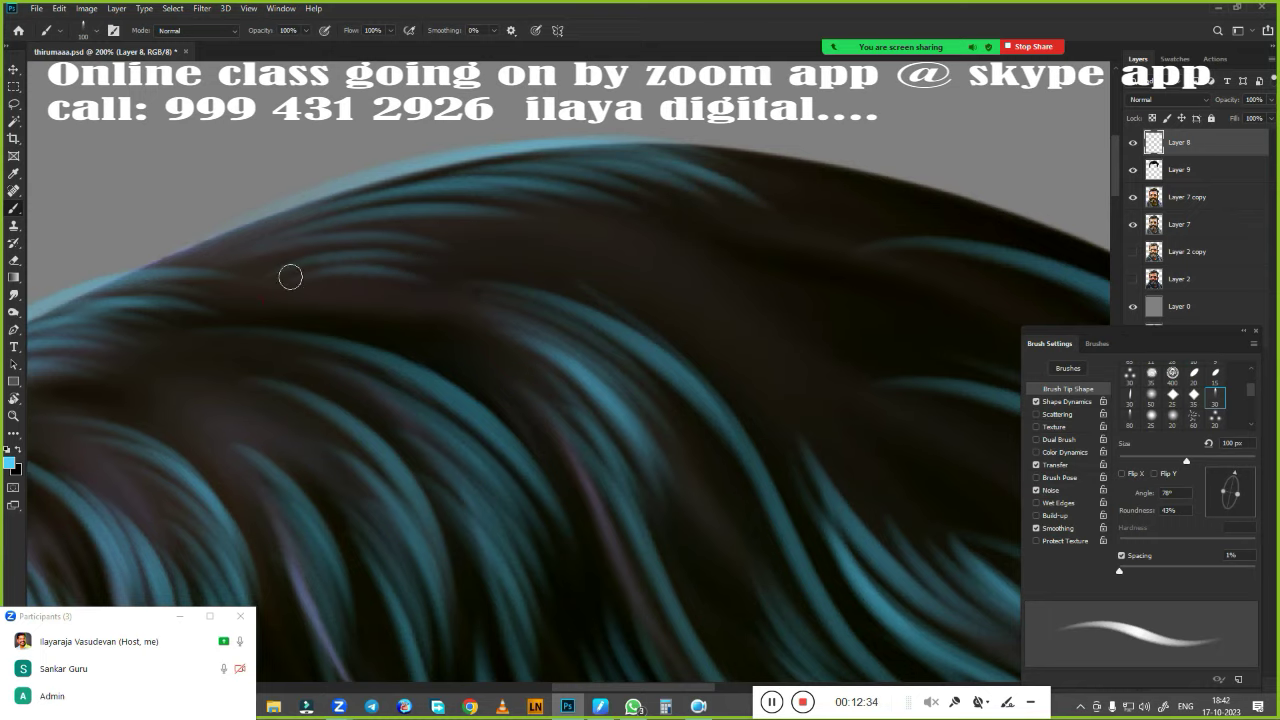
drag(280, 312, 420, 266)
mouse_move(625, 483)
mouse_down()
mouse_move(443, 451)
mouse_move(726, 420)
mouse_up()
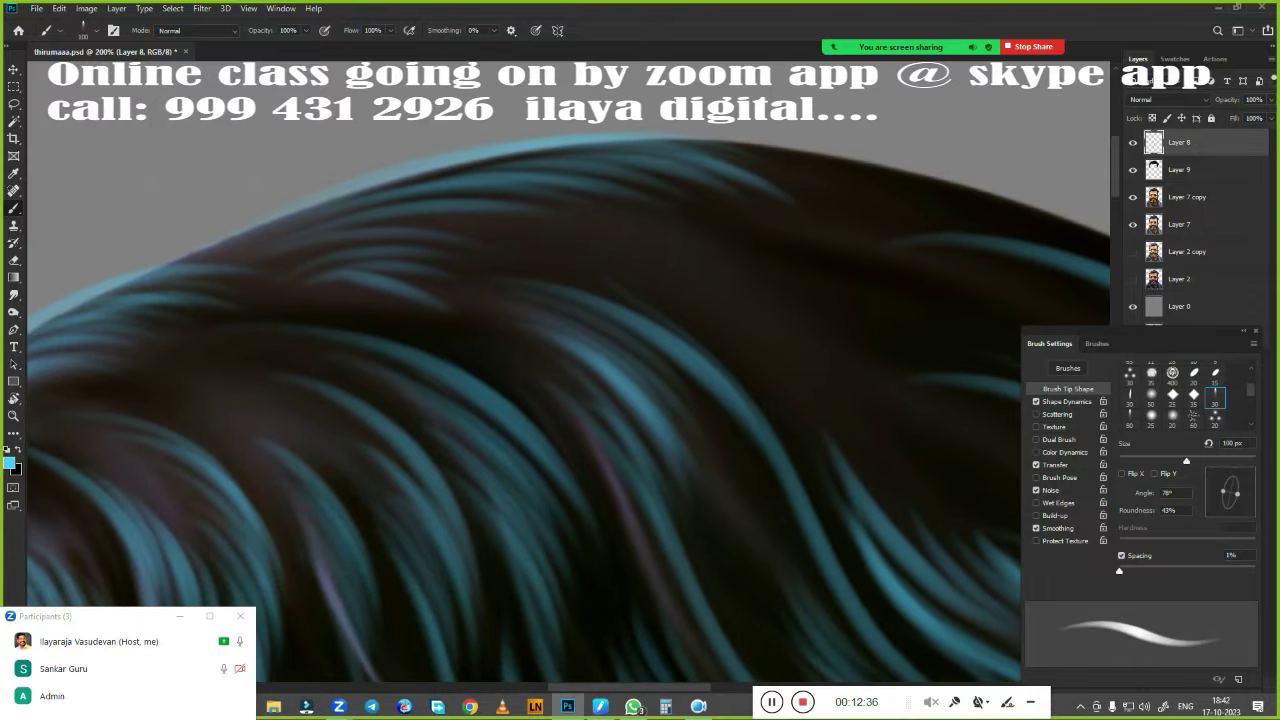
drag(620, 429, 357, 481)
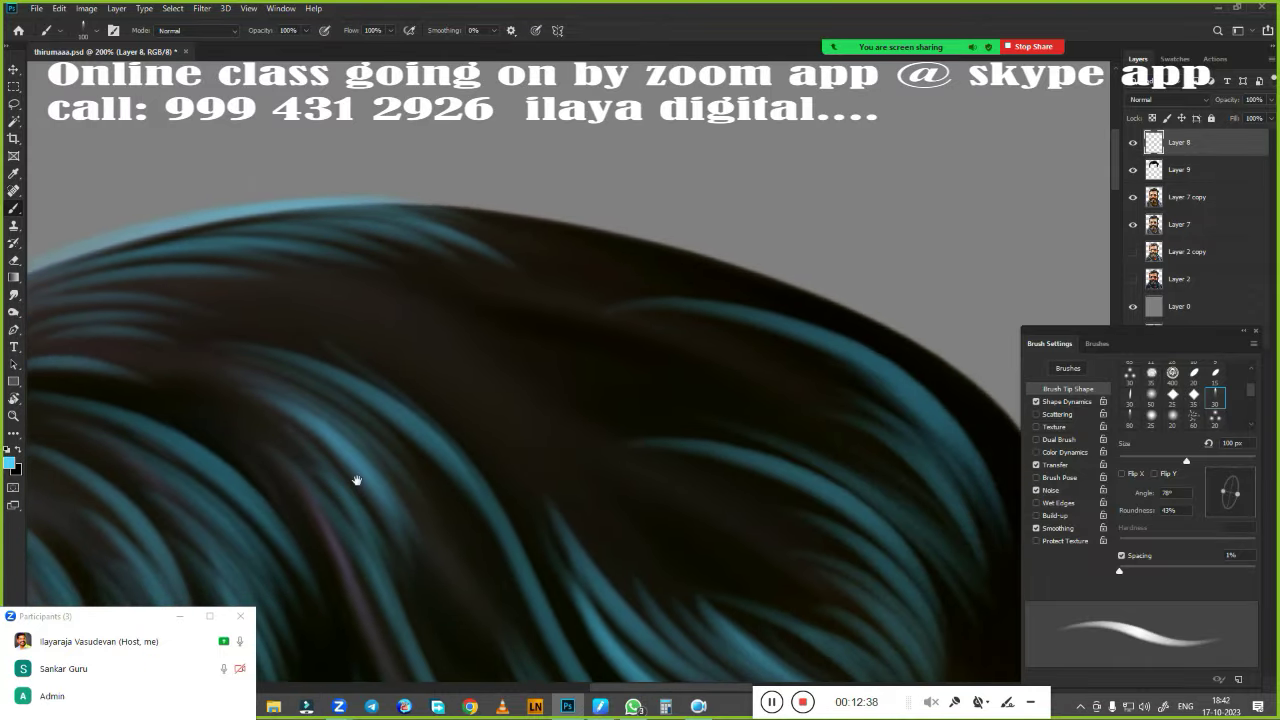
scroll(549, 414, down, 3)
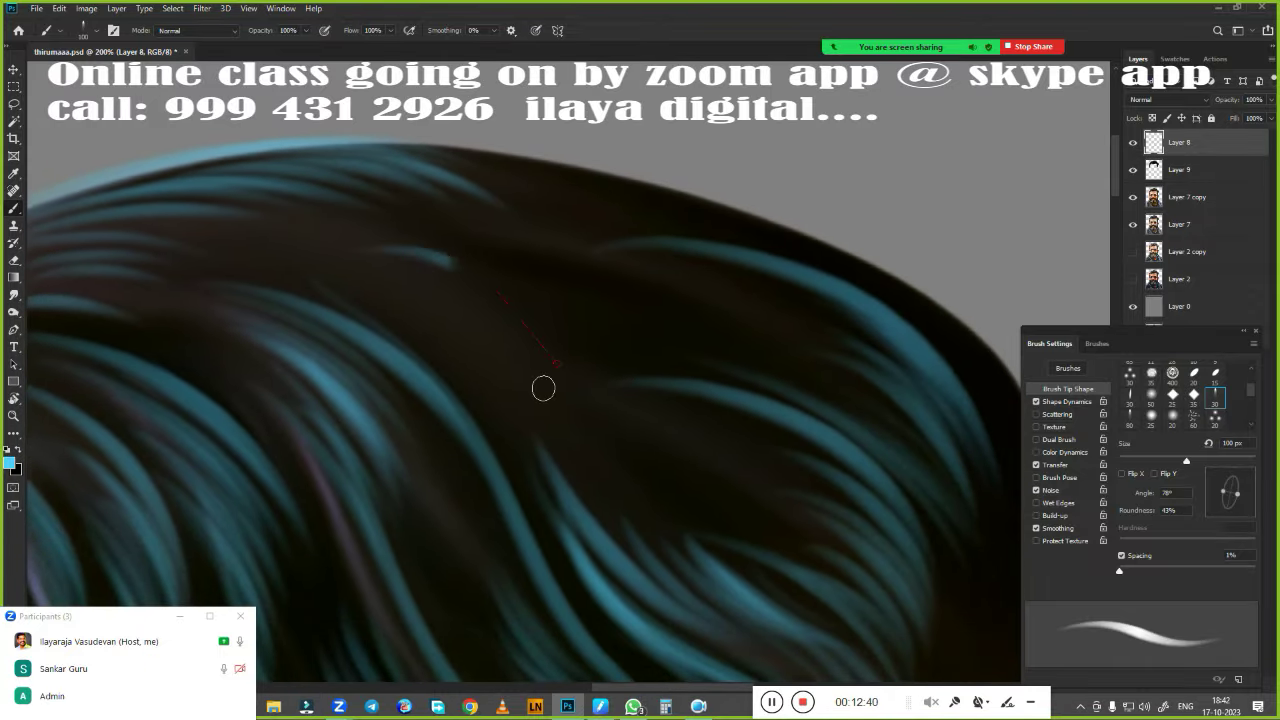
Paint light-blue strands through the middle of the hair and along its top edge
drag(430, 268, 548, 345)
mouse_move(462, 288)
mouse_down()
mouse_move(548, 360)
mouse_move(540, 390)
mouse_up()
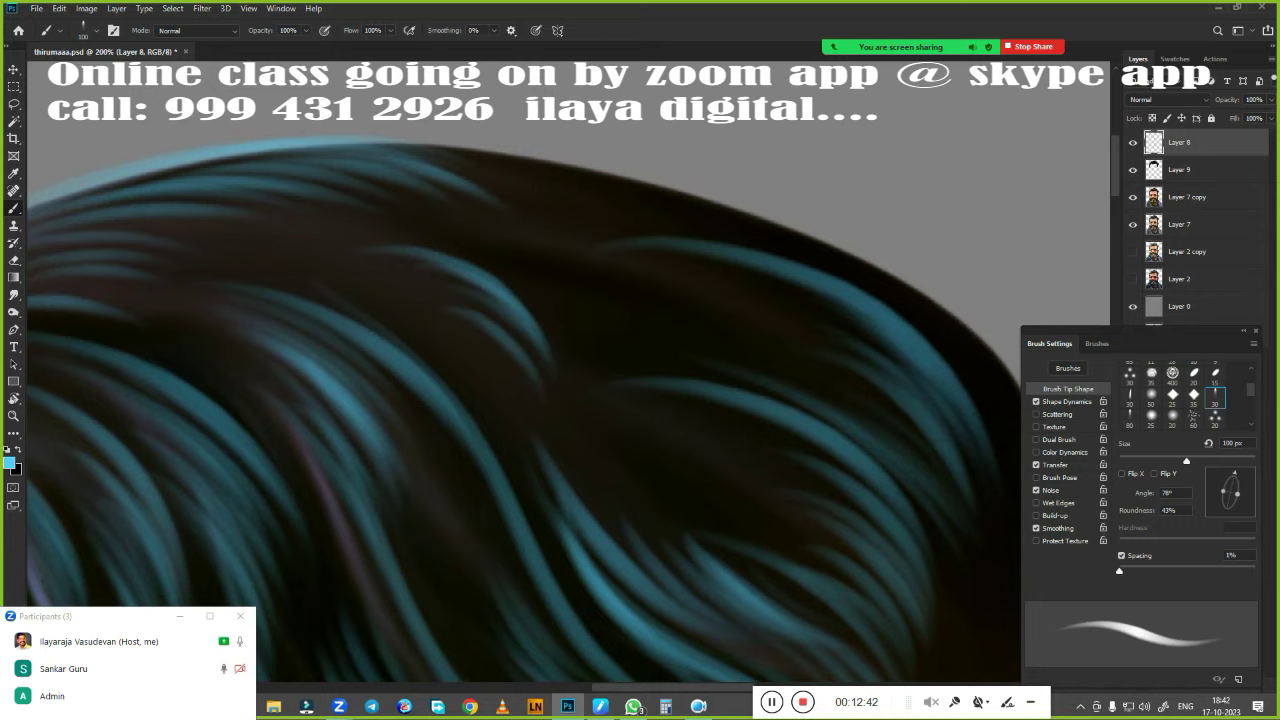
drag(466, 330, 534, 408)
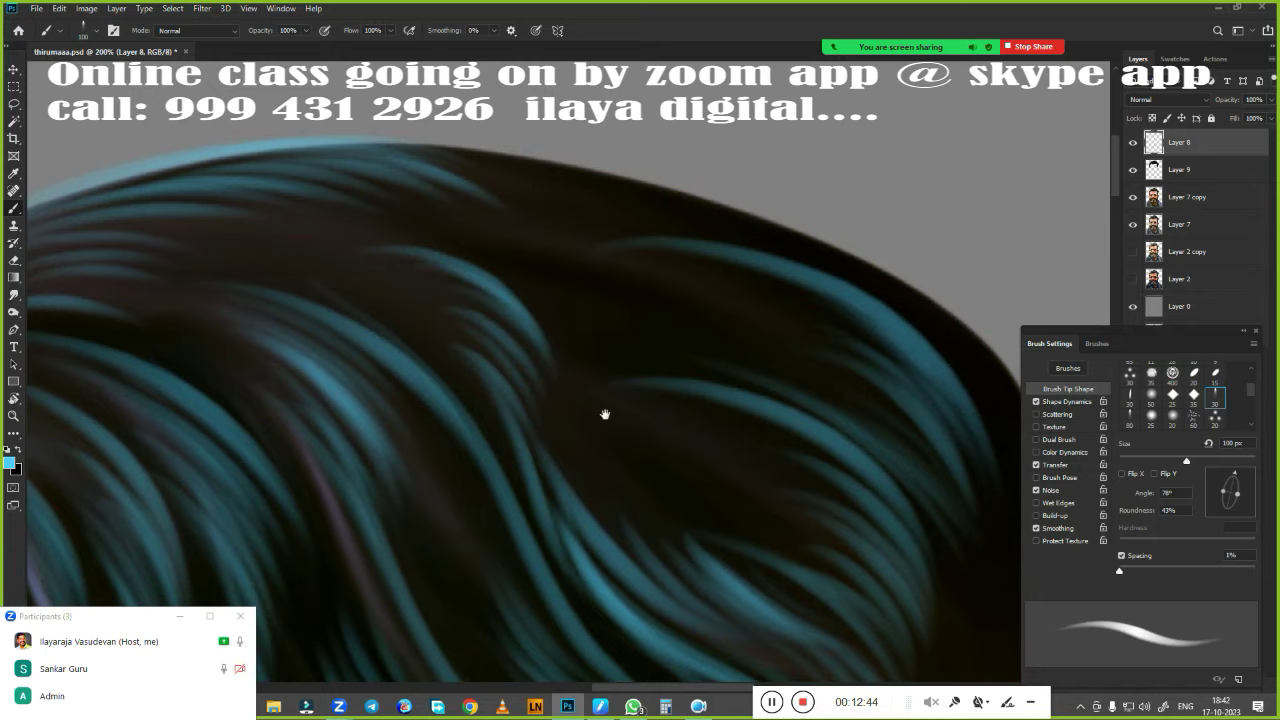
drag(585, 330, 481, 438)
drag(407, 270, 576, 302)
drag(456, 282, 716, 358)
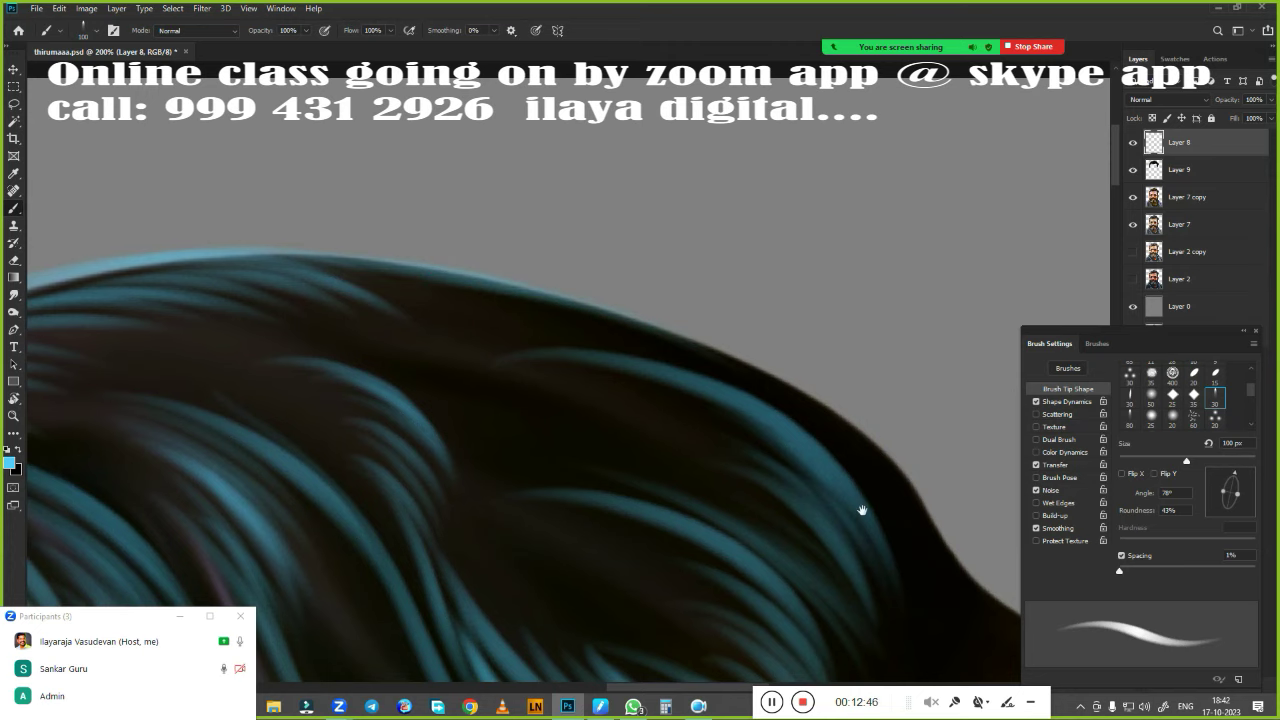
drag(857, 509, 794, 386)
drag(640, 245, 862, 490)
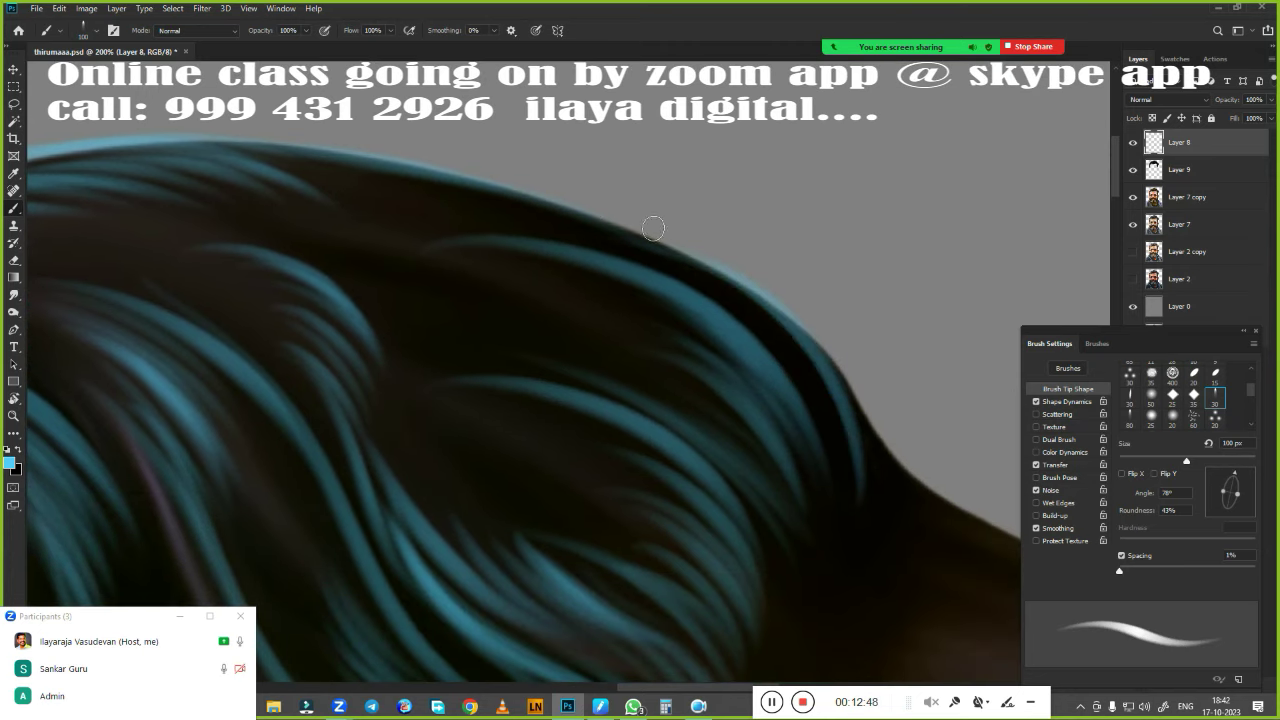
Check the whole head, then paint several light-blue strands across the hair
mouse_move(714, 457)
mouse_down()
mouse_move(696, 410)
mouse_move(688, 265)
mouse_up()
drag(490, 282, 640, 330)
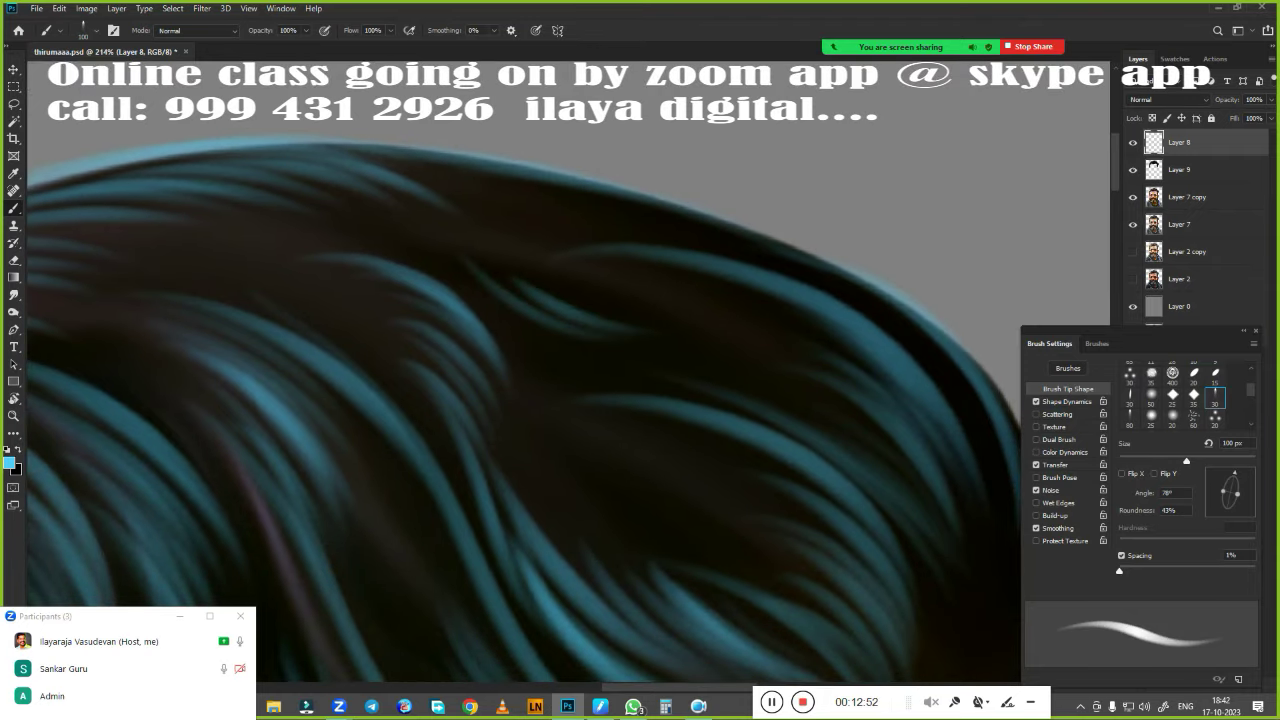
drag(536, 284, 676, 330)
mouse_move(600, 298)
mouse_down()
mouse_move(700, 322)
mouse_move(728, 312)
mouse_up()
drag(645, 300, 756, 310)
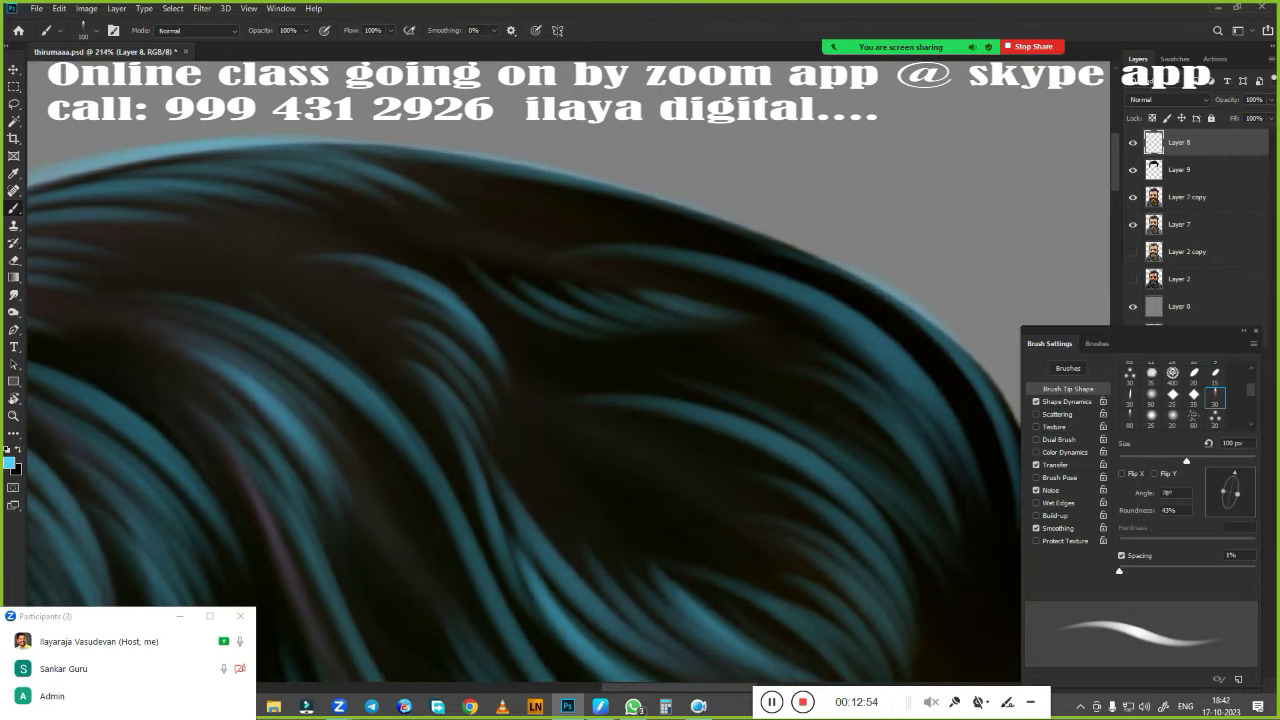
drag(680, 288, 905, 374)
Add more light-blue strands through the mid hair and zoom out to see the head
mouse_move(480, 290)
mouse_down()
mouse_move(817, 377)
mouse_move(823, 489)
mouse_up()
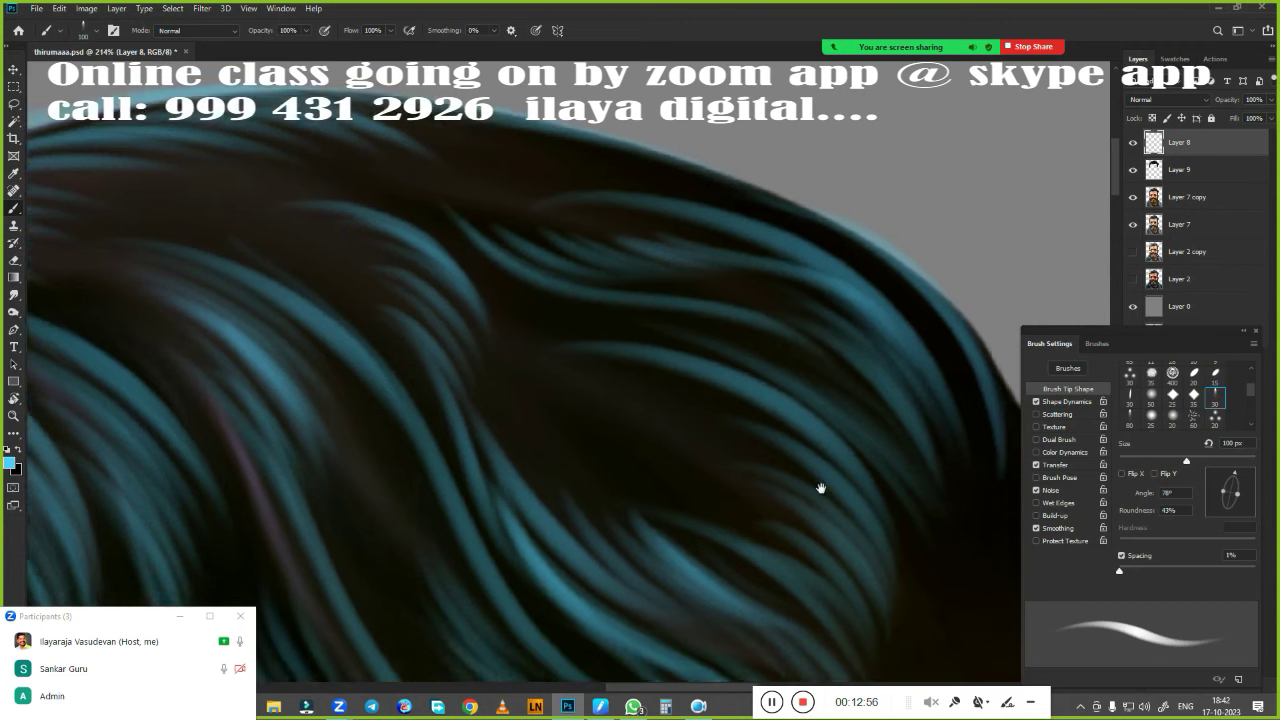
mouse_move(580, 335)
mouse_down()
mouse_move(700, 386)
mouse_move(731, 374)
mouse_up()
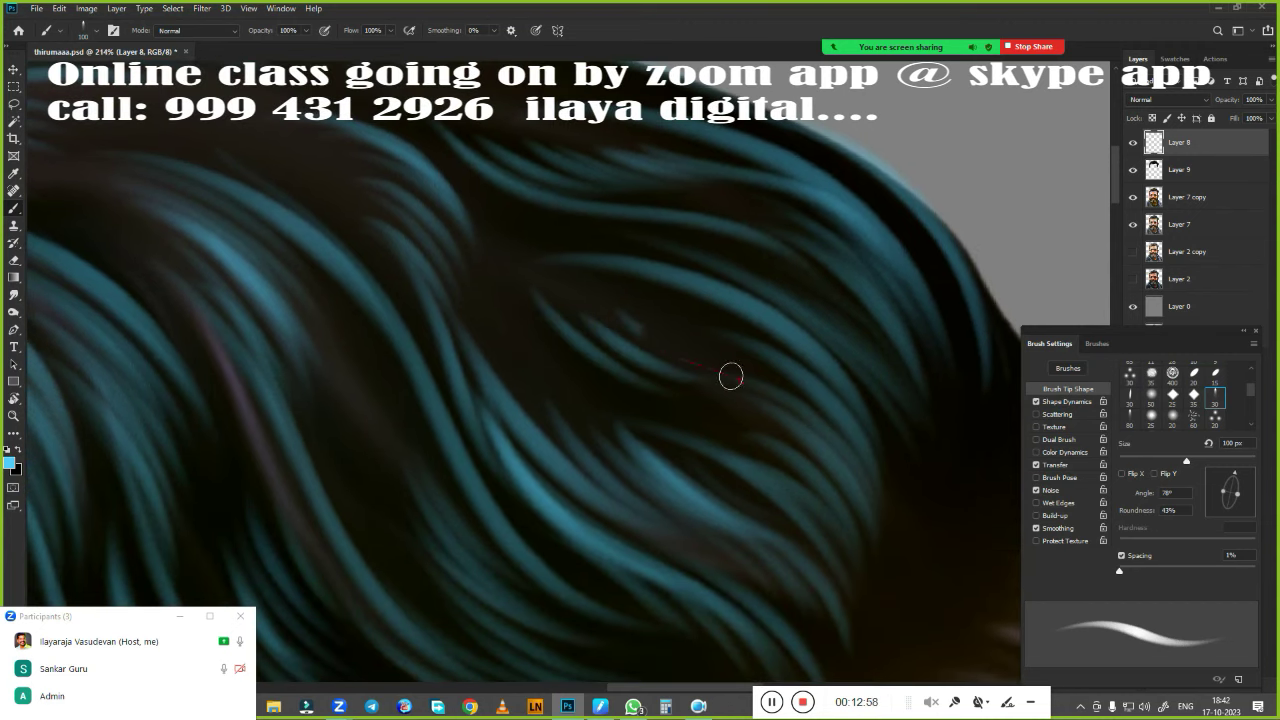
drag(640, 330, 710, 370)
drag(604, 314, 702, 384)
drag(553, 316, 665, 378)
mouse_move(520, 272)
mouse_down()
mouse_move(694, 418)
mouse_move(676, 400)
mouse_move(697, 223)
mouse_up()
scroll(600, 330, down, 3)
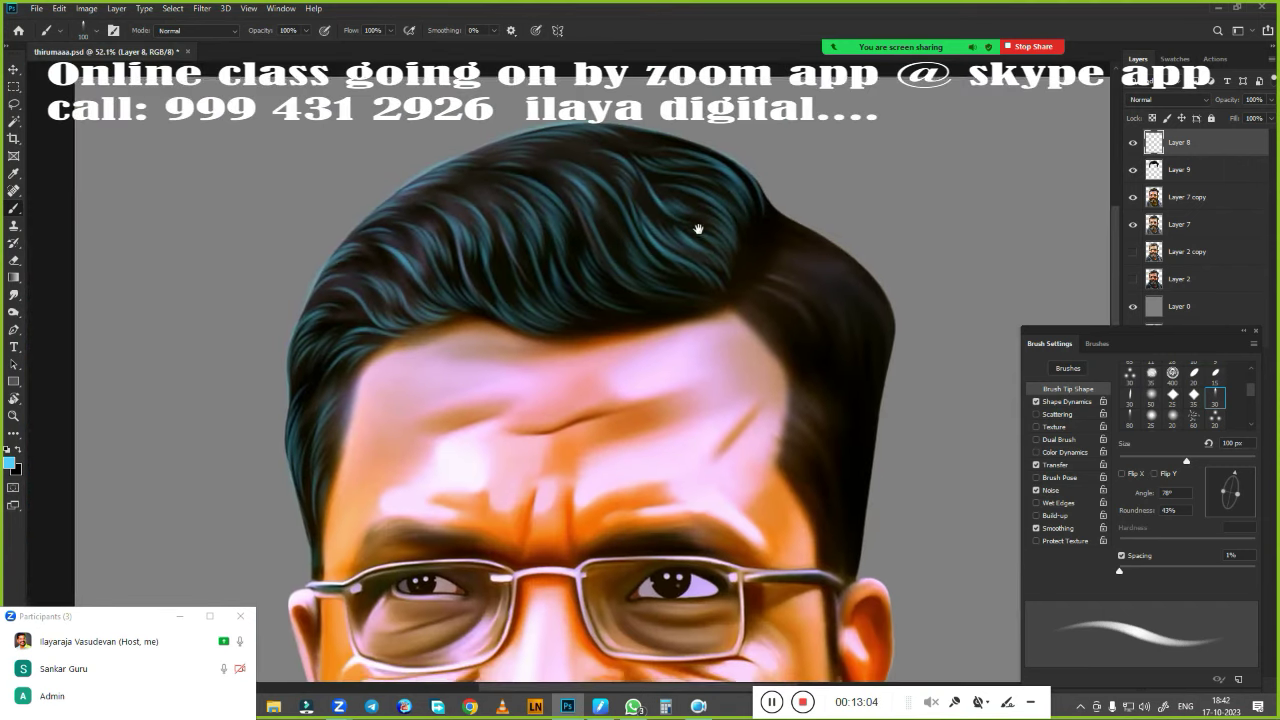
Rotate the view toward the temple, paint cyan test strokes there, then undo them
scroll(683, 329, up, 2)
mouse_move(705, 321)
mouse_down()
mouse_move(571, 408)
mouse_move(518, 360)
mouse_move(529, 457)
mouse_move(463, 431)
mouse_move(581, 398)
mouse_move(429, 357)
mouse_up()
key(r)
drag(560, 340, 491, 329)
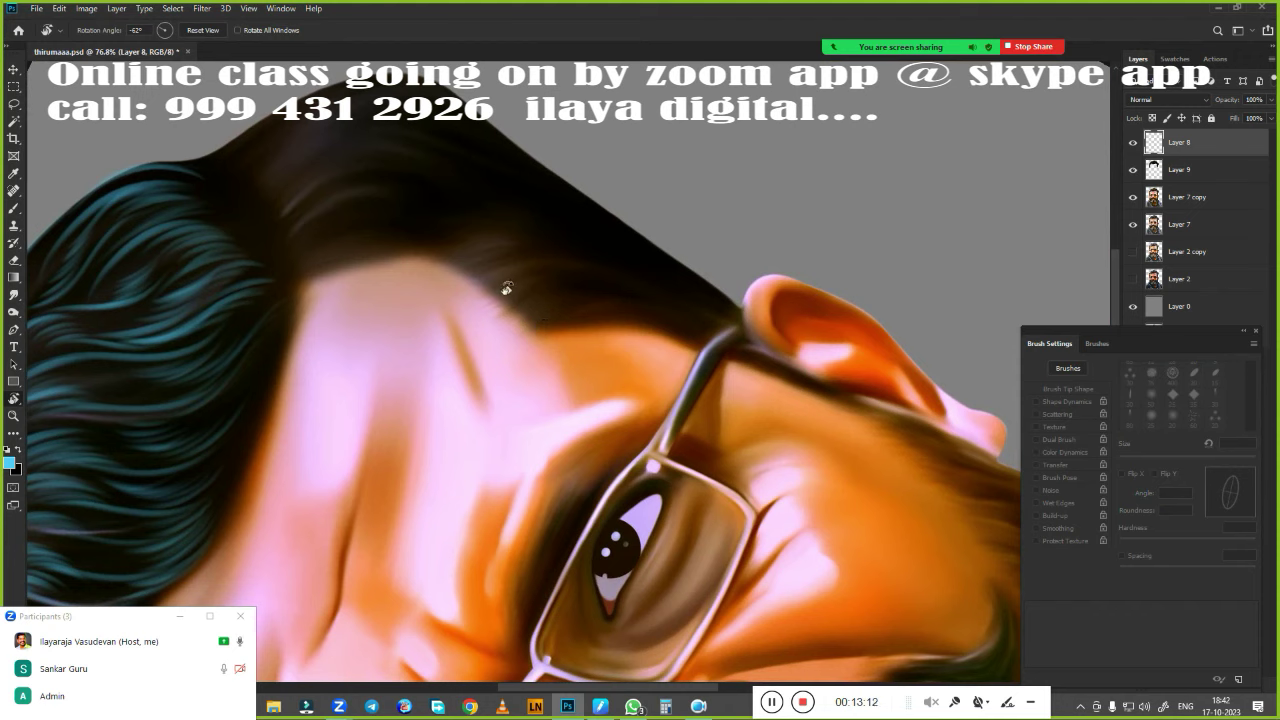
key(b)
drag(445, 195, 670, 300)
drag(510, 185, 620, 272)
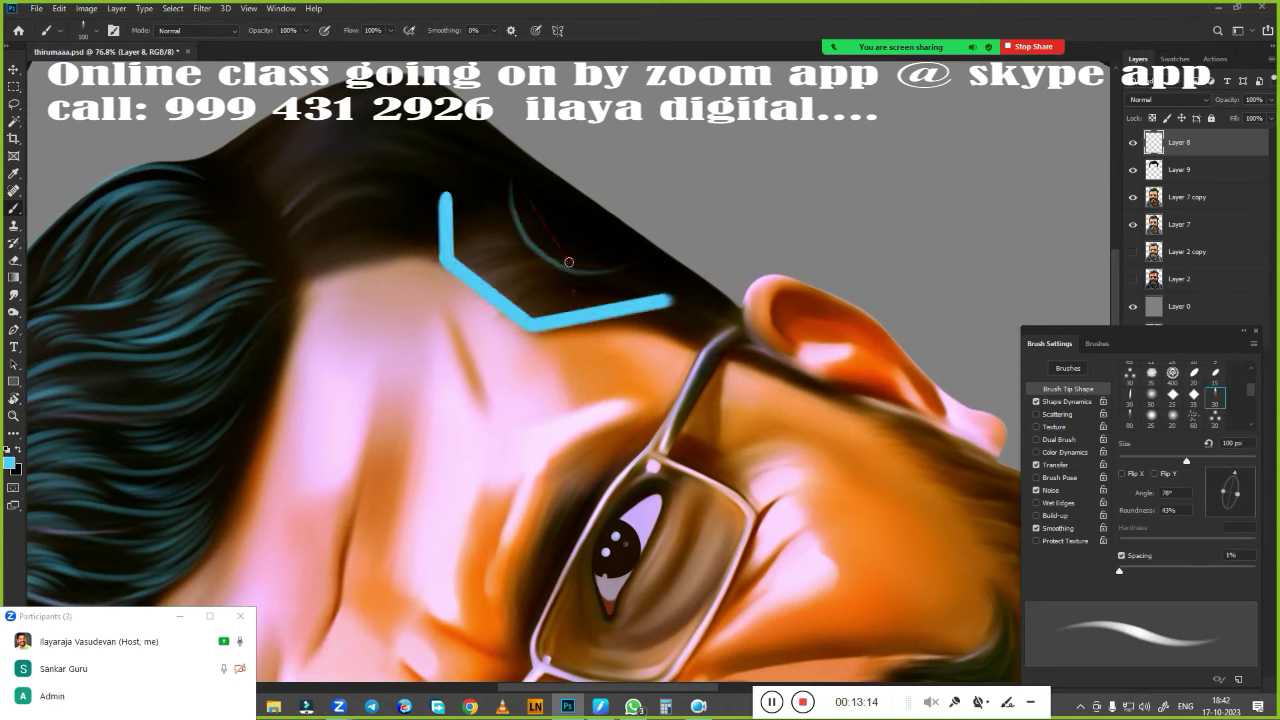
drag(512, 142, 632, 250)
mouse_move(390, 165)
mouse_down()
mouse_move(388, 224)
mouse_move(410, 178)
mouse_up()
drag(372, 266, 505, 178)
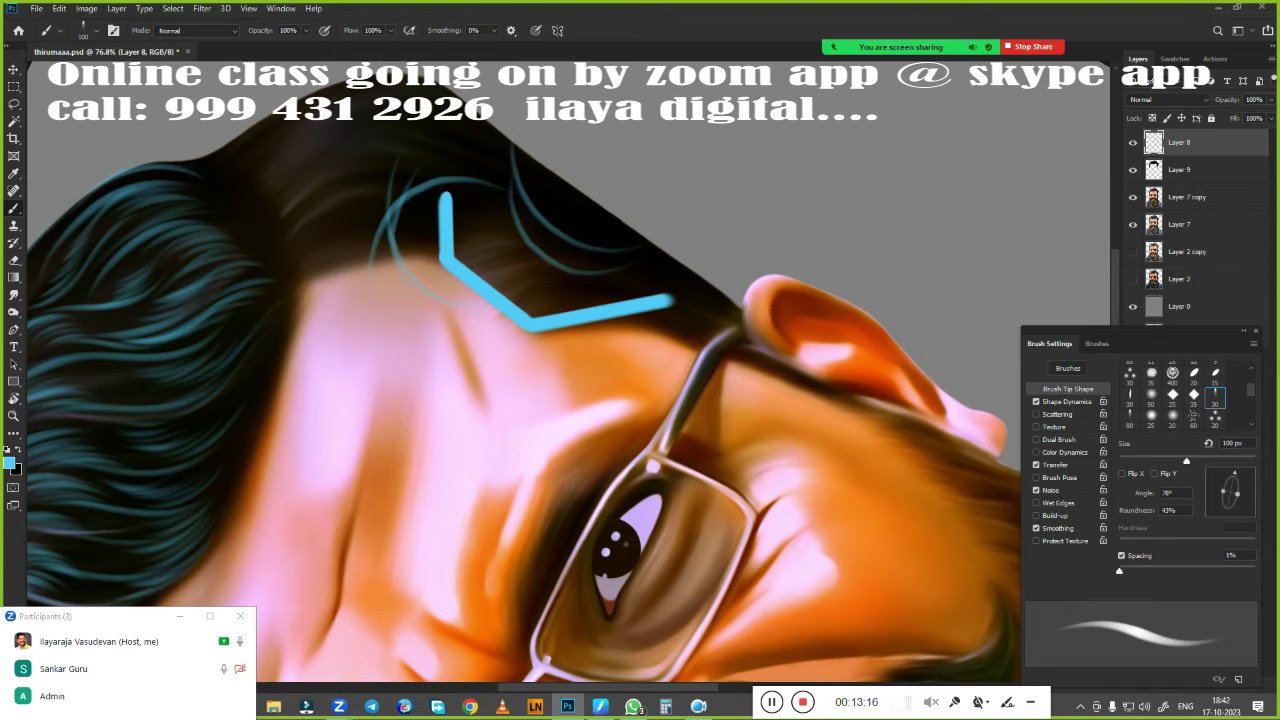
key(ctrl+z)
key(ctrl+z)
key(ctrl+z)
key(ctrl+z)
key(ctrl+z)
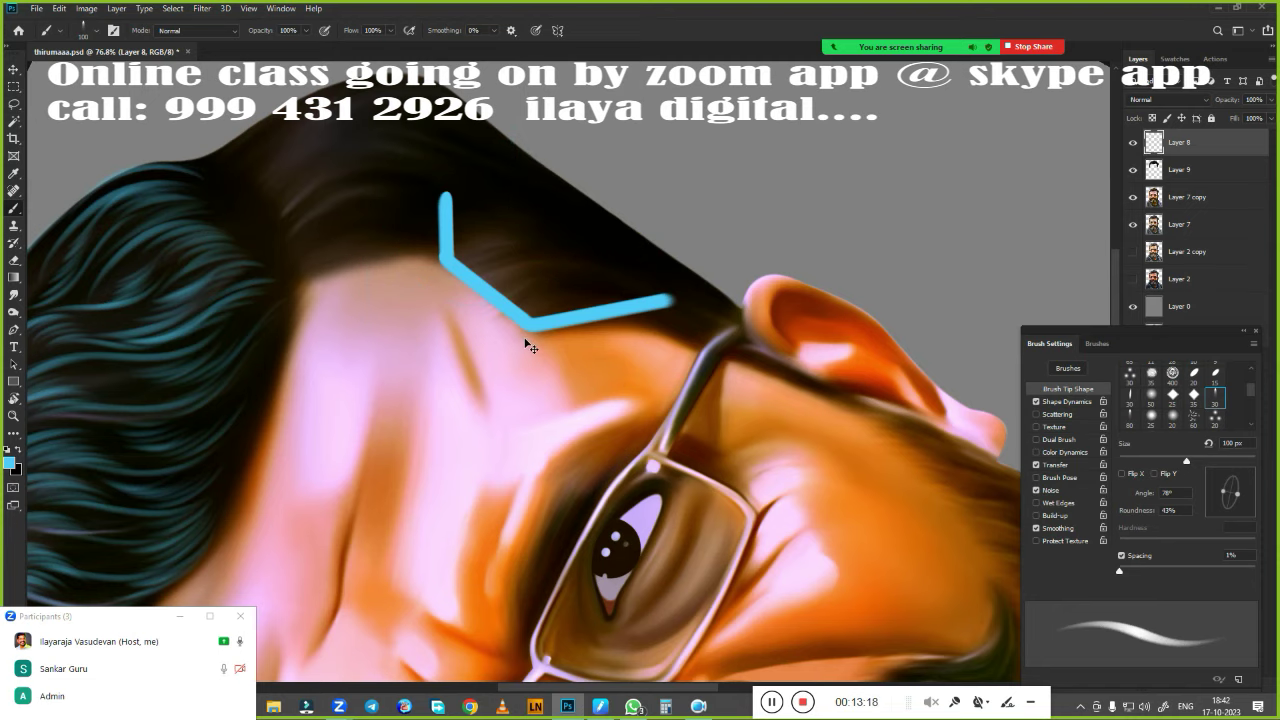
key(ctrl+z)
Zoom in on the hair above the ear and toggle Layer 9's visibility off and on
ctrl+click(620, 354)
drag(620, 354, 634, 466)
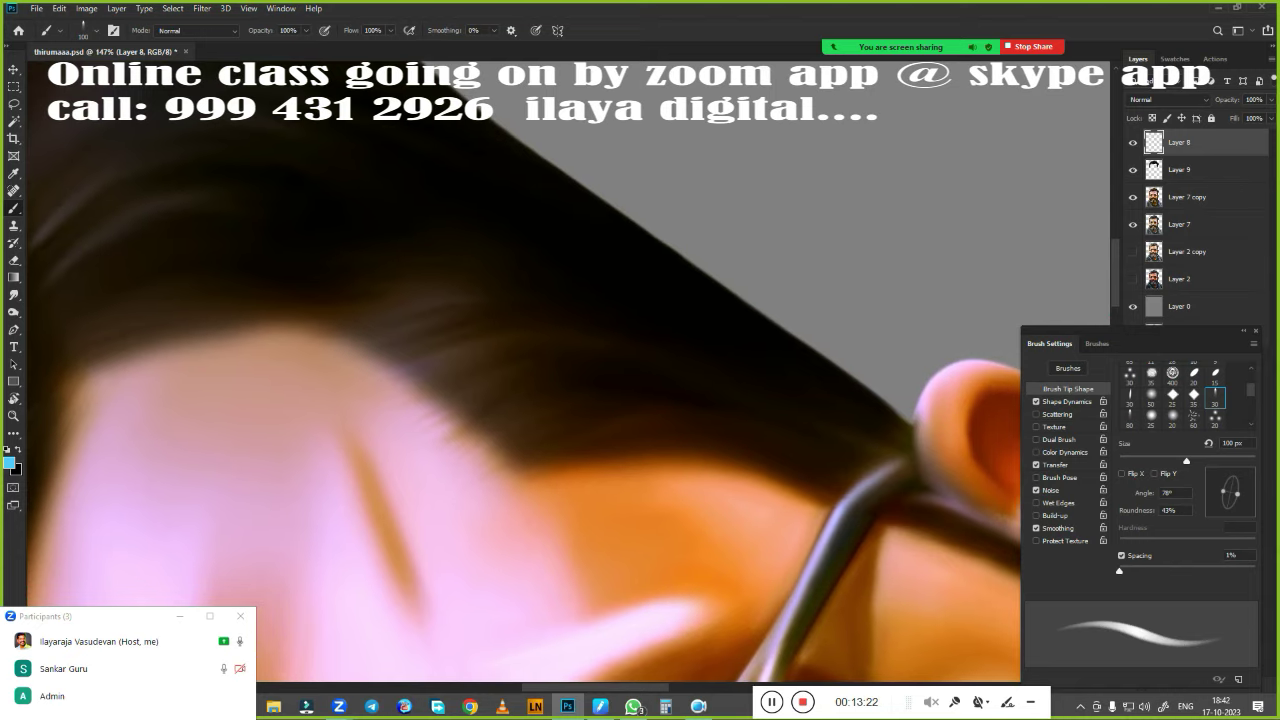
click(1133, 171)
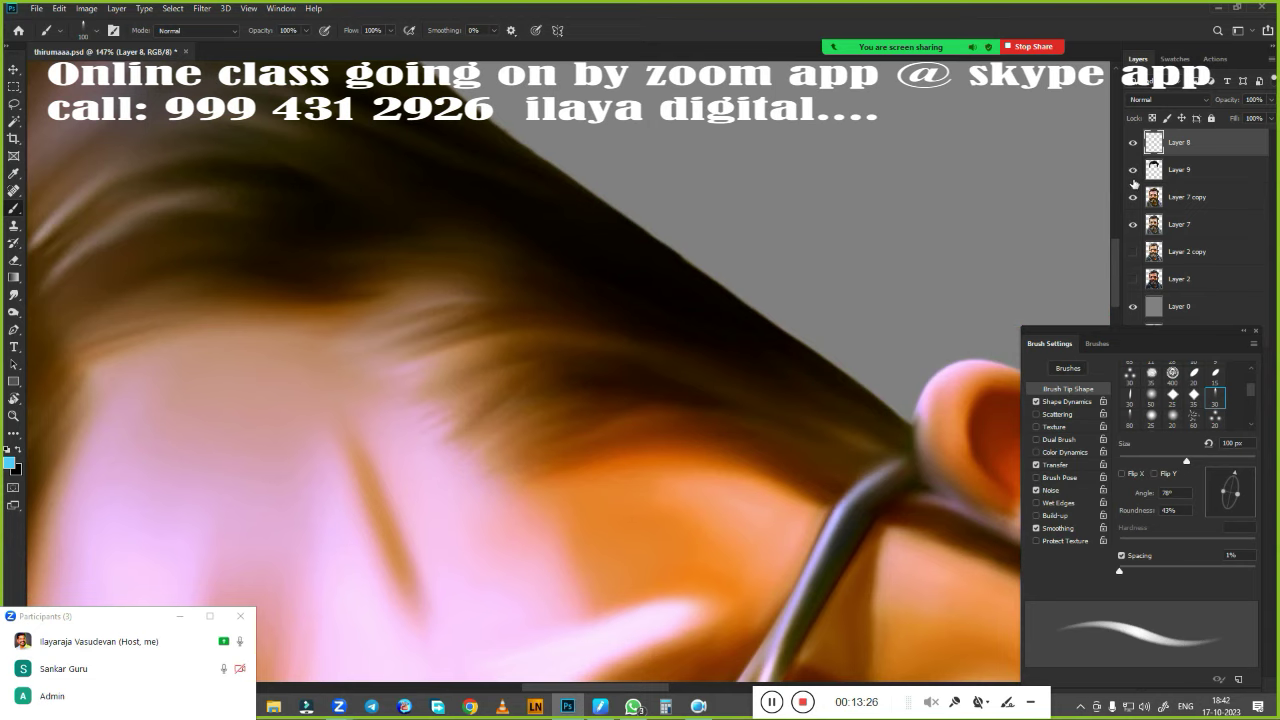
click(1133, 171)
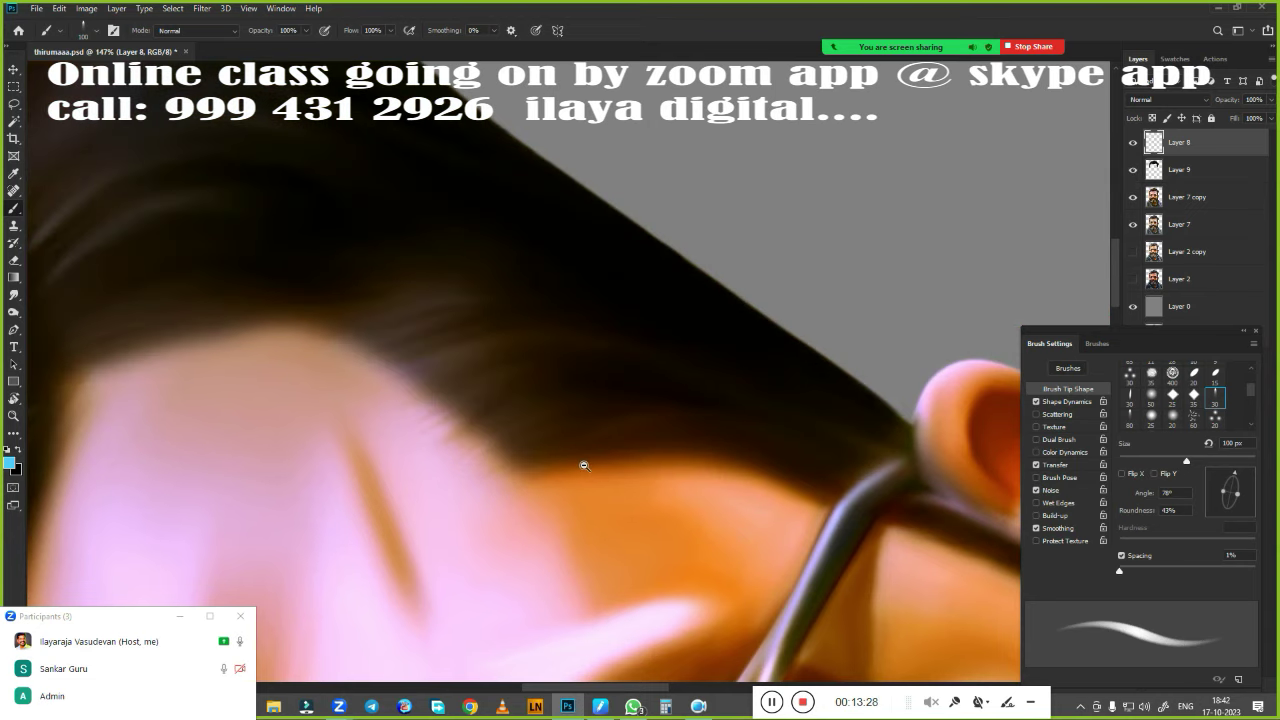
drag(584, 465, 595, 456)
Paint thin teal strands along the top of the hair and across it
drag(355, 252, 530, 224)
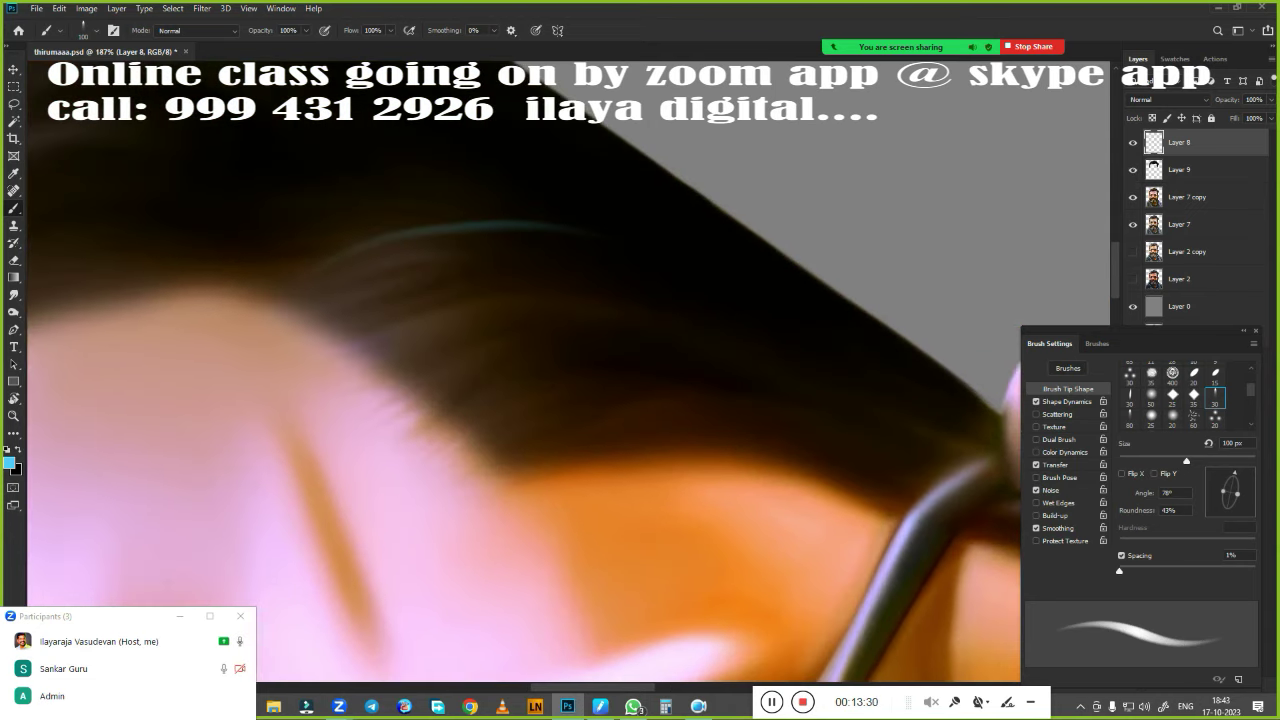
drag(400, 255, 615, 240)
drag(470, 250, 610, 255)
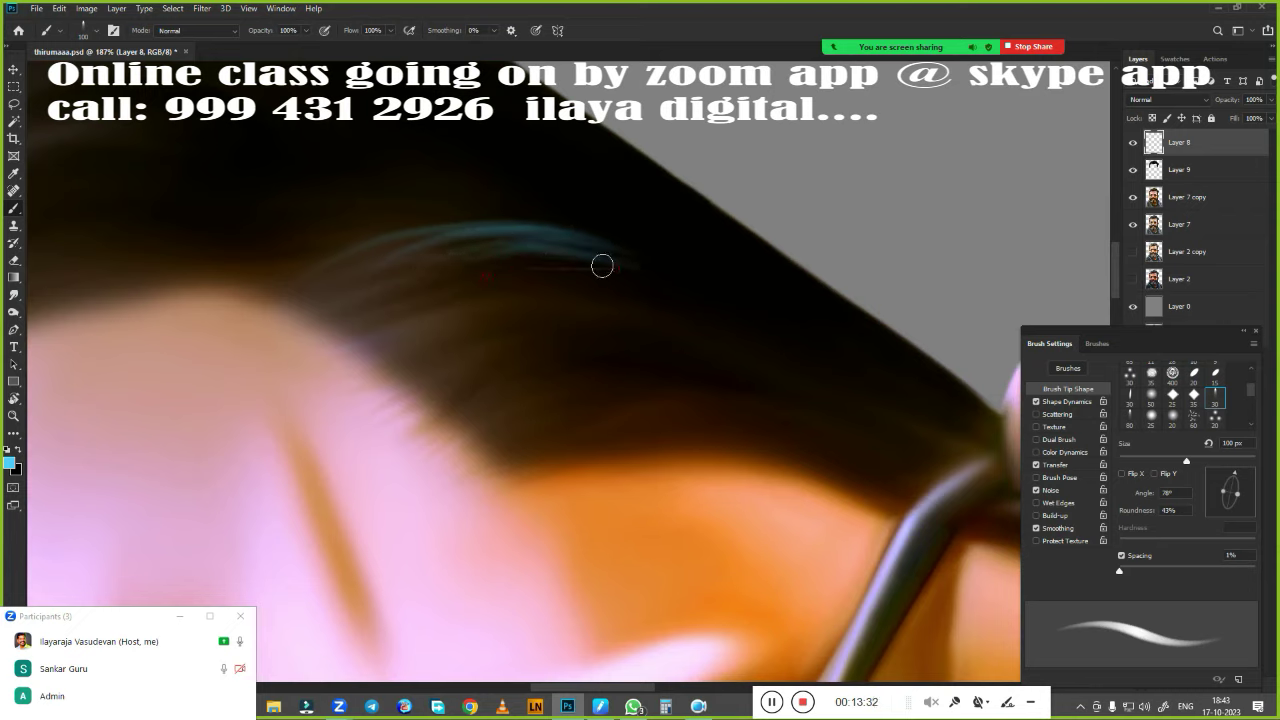
drag(520, 262, 645, 282)
drag(545, 289, 734, 306)
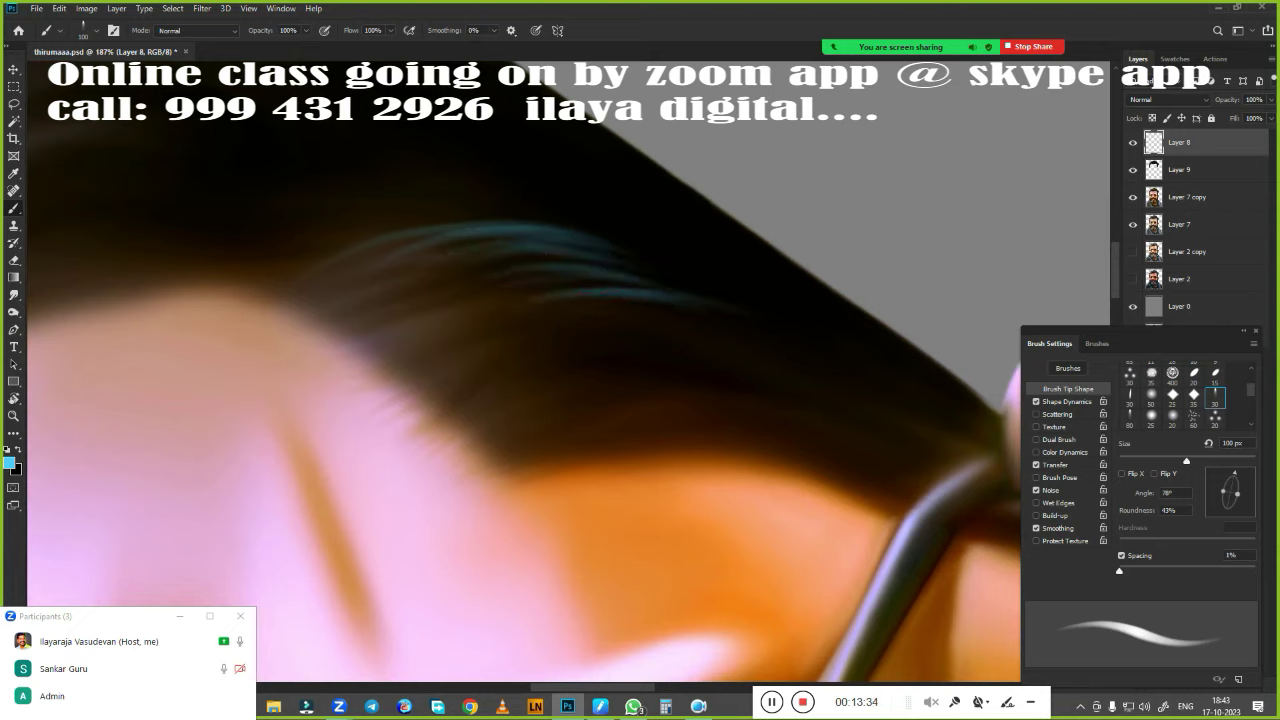
mouse_move(506, 338)
mouse_down()
mouse_move(752, 306)
mouse_move(732, 326)
mouse_up()
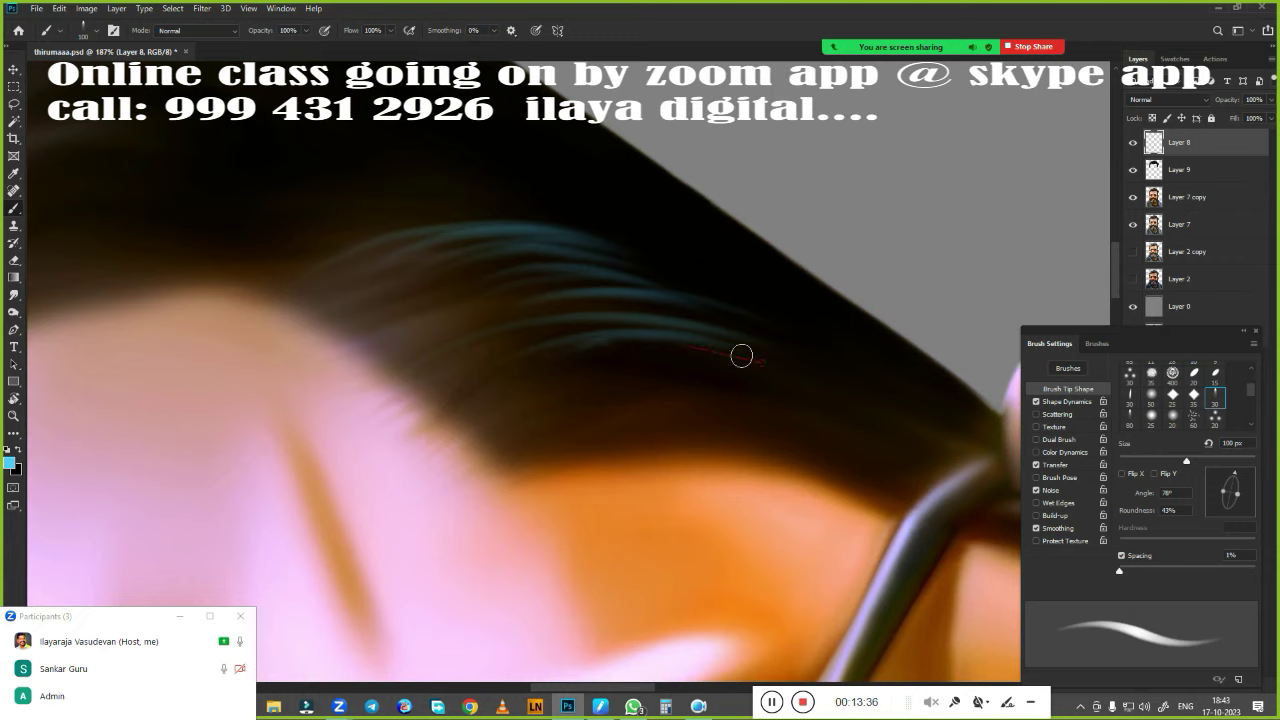
drag(672, 356, 748, 367)
Add teal strands lower down, including a long strand across the lower hair edge
drag(578, 374, 746, 380)
drag(612, 392, 749, 394)
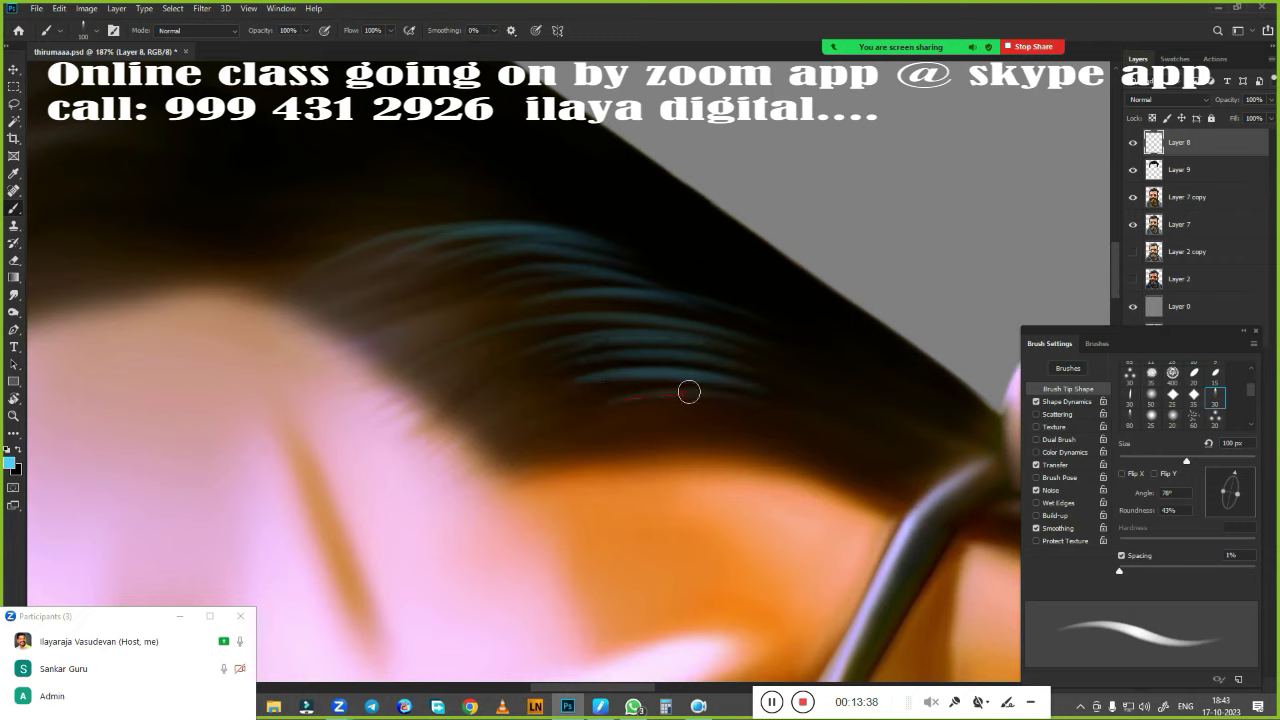
drag(640, 405, 737, 402)
drag(515, 432, 765, 428)
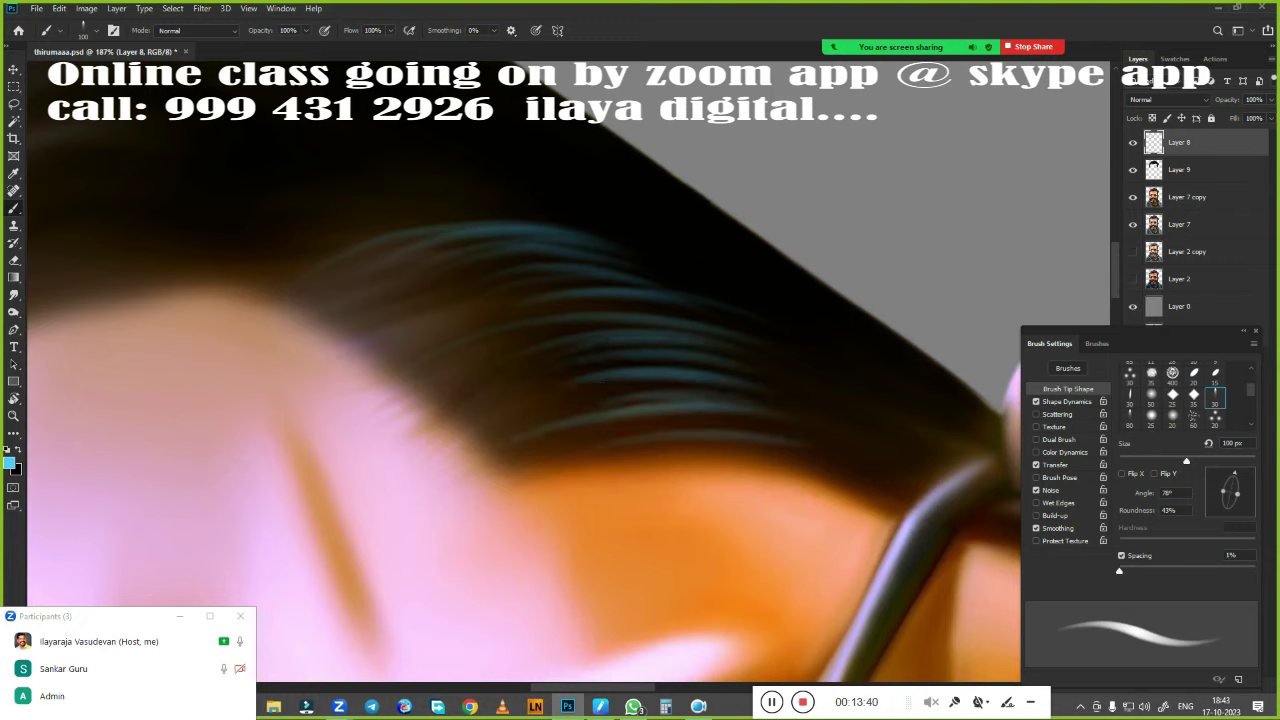
drag(655, 430, 795, 420)
drag(690, 406, 805, 412)
drag(675, 455, 835, 460)
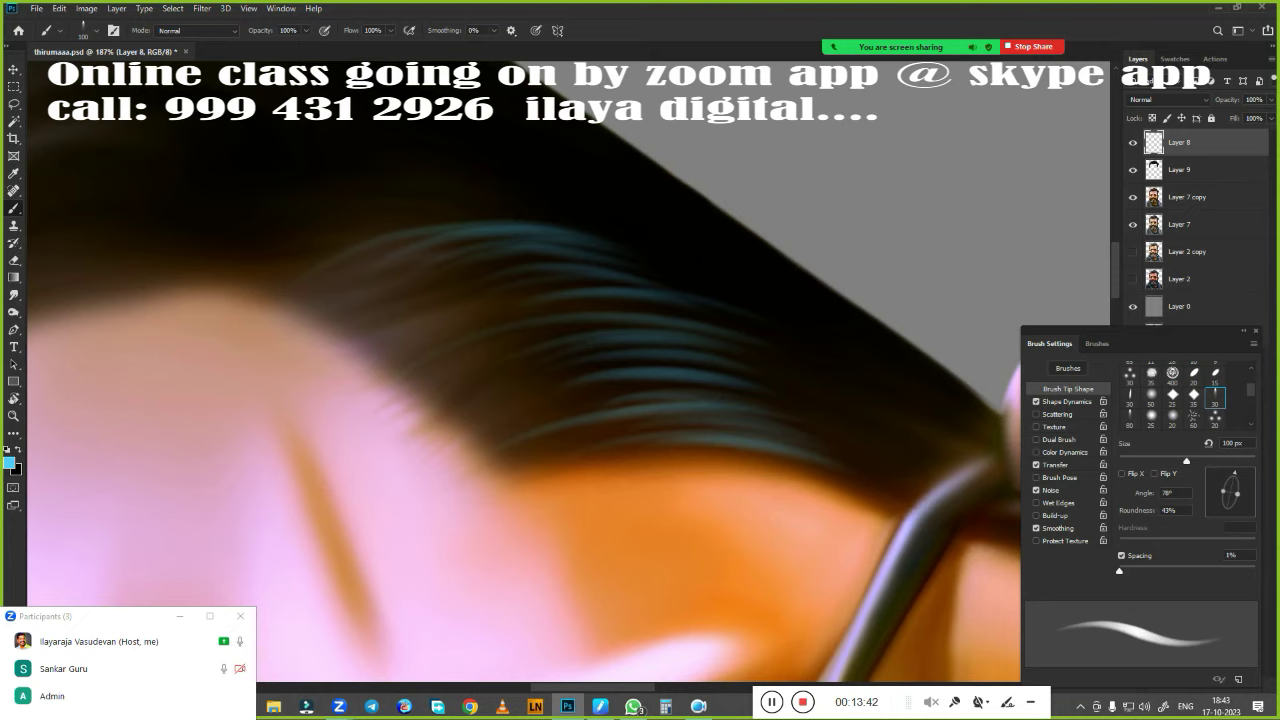
drag(708, 470, 816, 466)
Undo a curved strand and rotate the canvas view to about 116°
scroll(666, 511, up, 3)
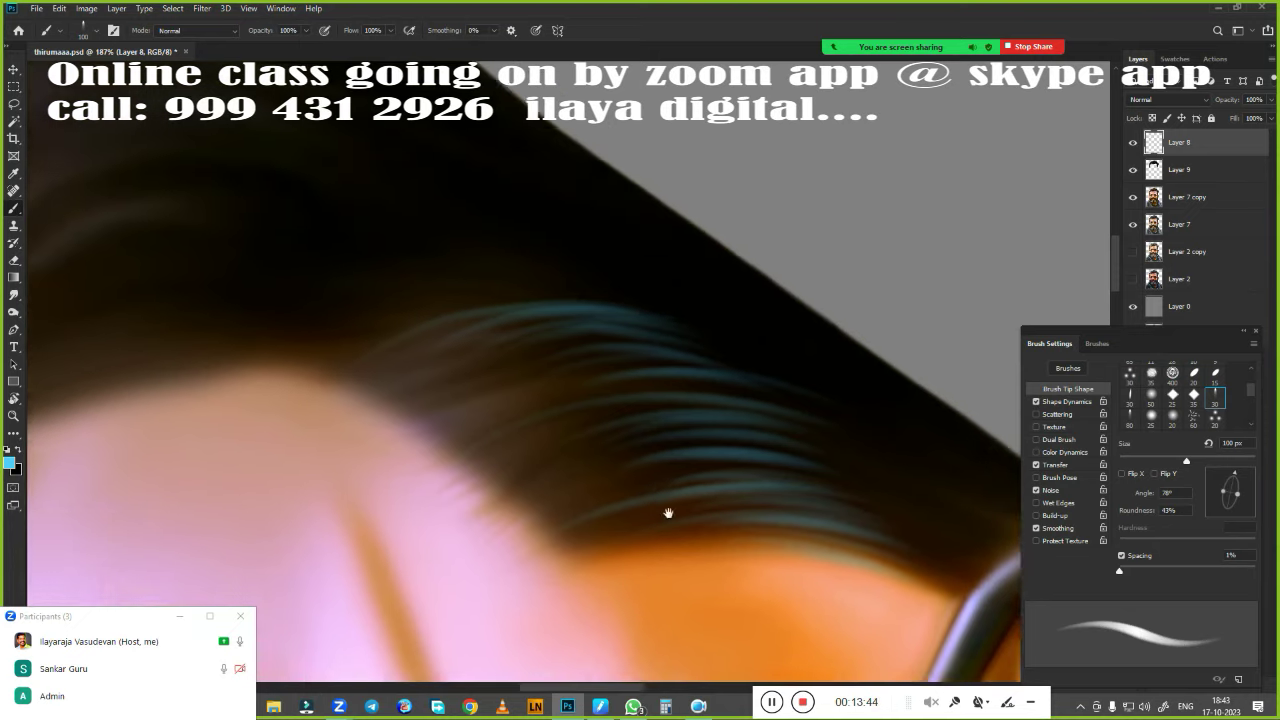
scroll(666, 431, up, 2)
mouse_move(495, 358)
mouse_down()
mouse_move(620, 306)
mouse_move(760, 350)
mouse_up()
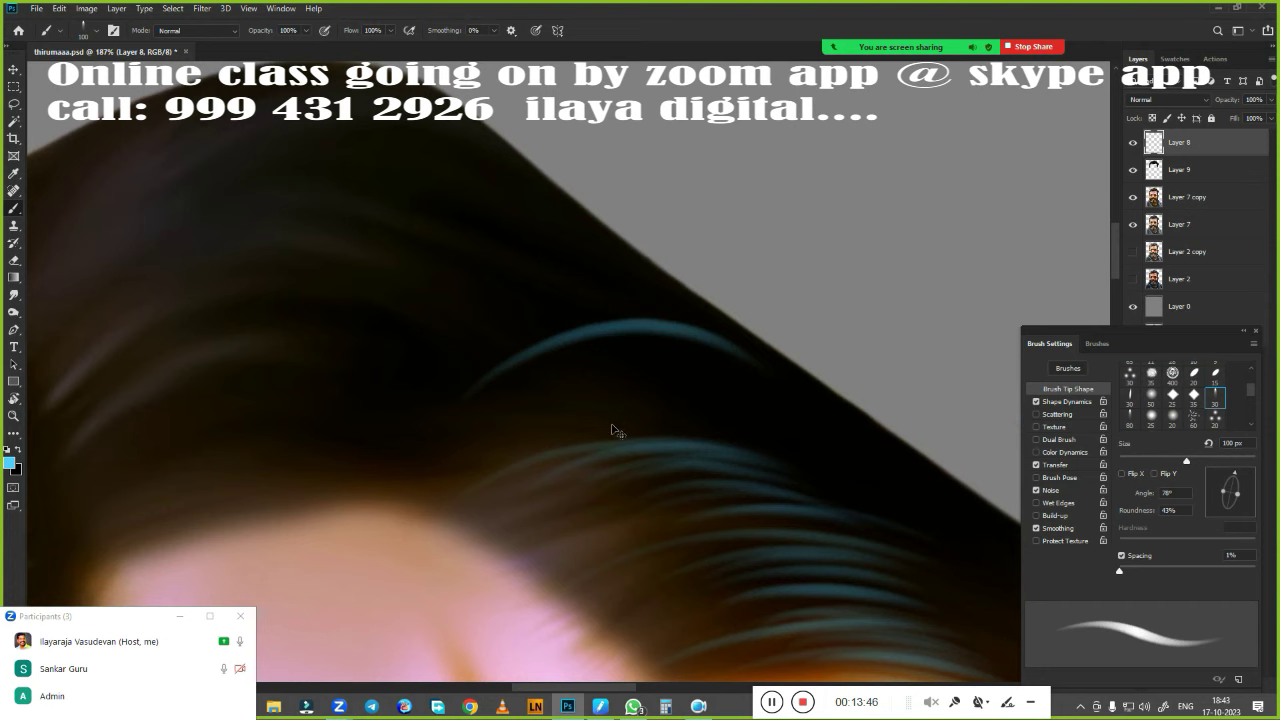
key(ctrl+z)
key(r)
drag(420, 386, 783, 383)
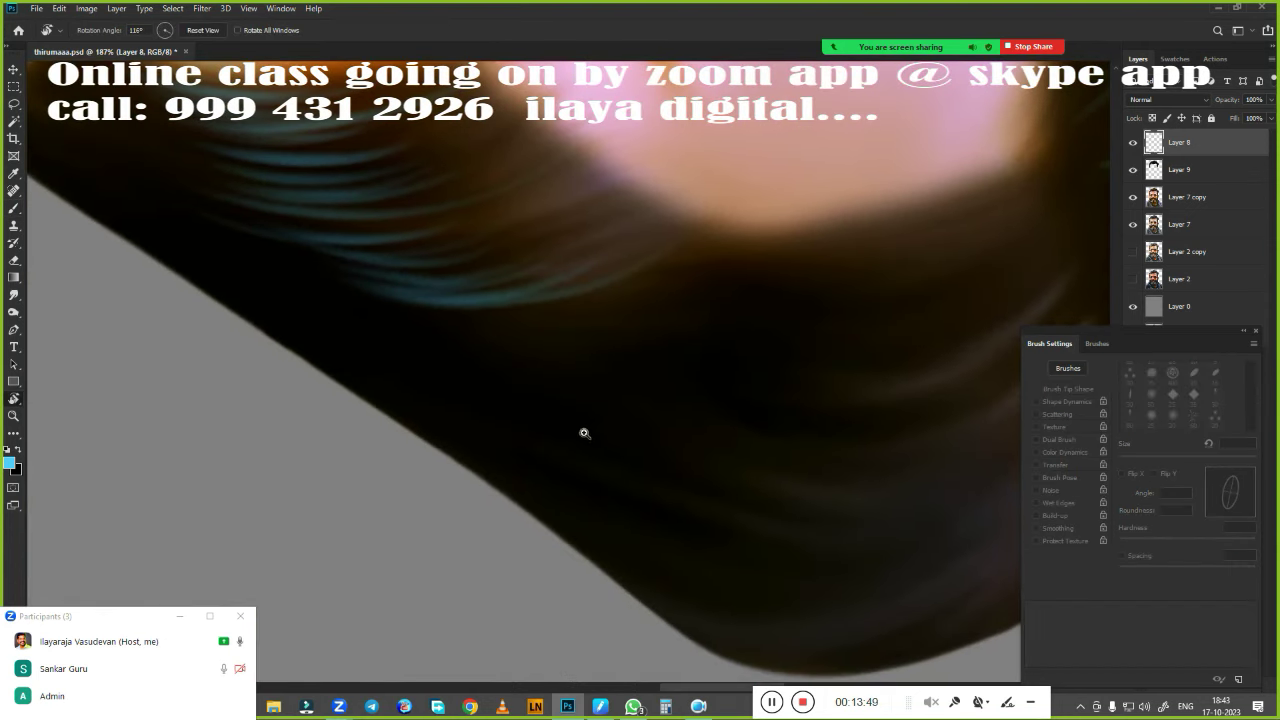
Turn the canvas and paint curved strands along the hair's edge beside the glasses
drag(584, 433, 603, 429)
scroll(786, 506, up, 1)
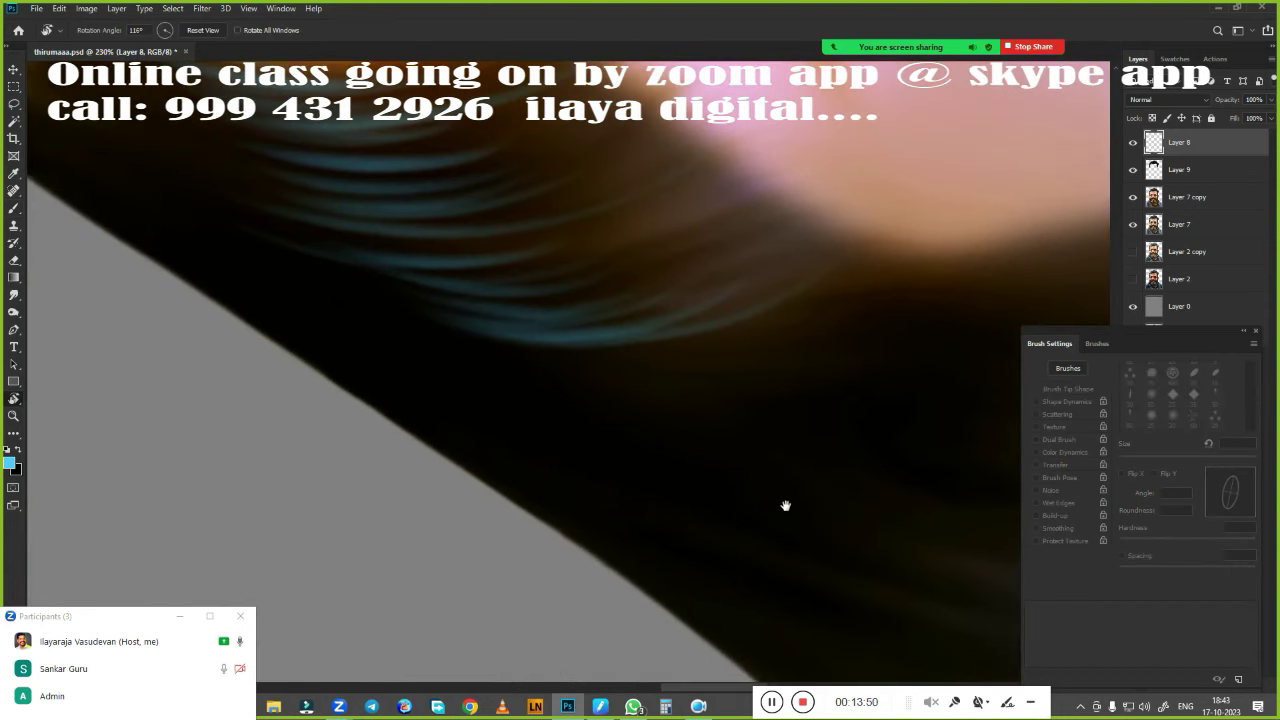
key(b)
drag(262, 320, 606, 440)
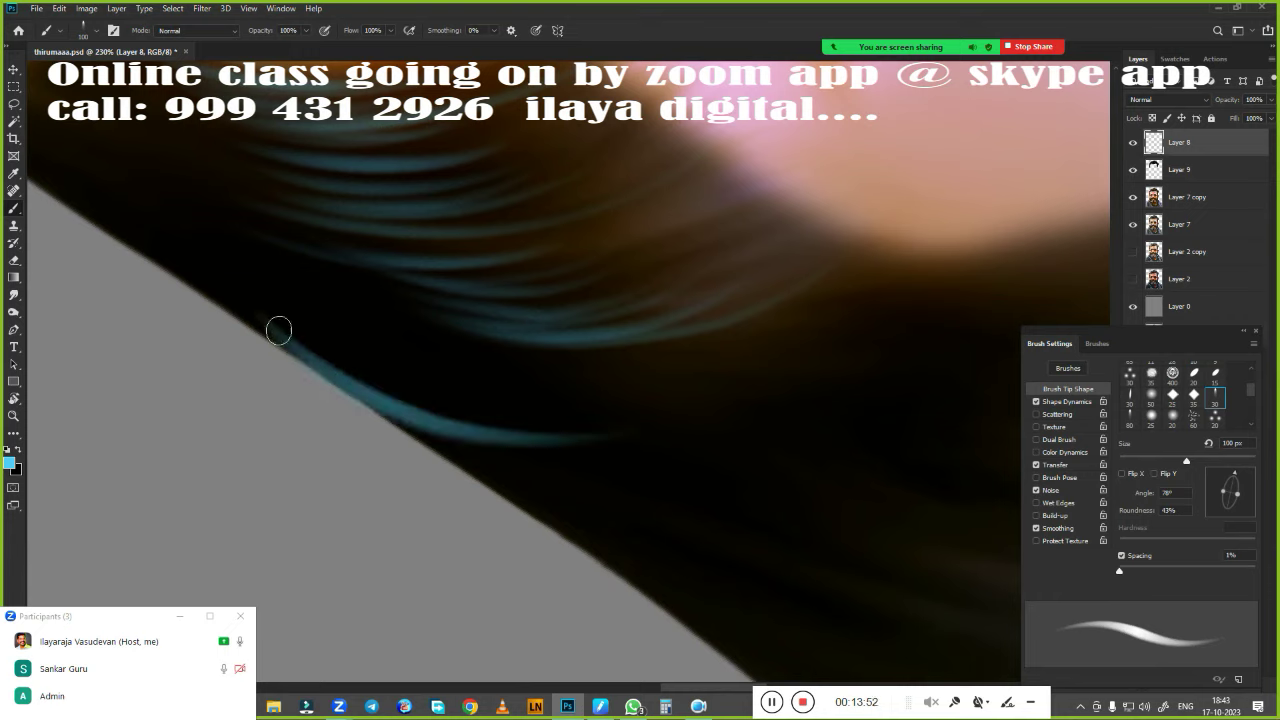
mouse_move(290, 335)
mouse_down()
mouse_move(520, 410)
mouse_move(551, 366)
mouse_up()
drag(390, 355, 434, 366)
drag(290, 320, 513, 346)
Paint long curved teal strands further along the hair edge
drag(311, 387, 787, 406)
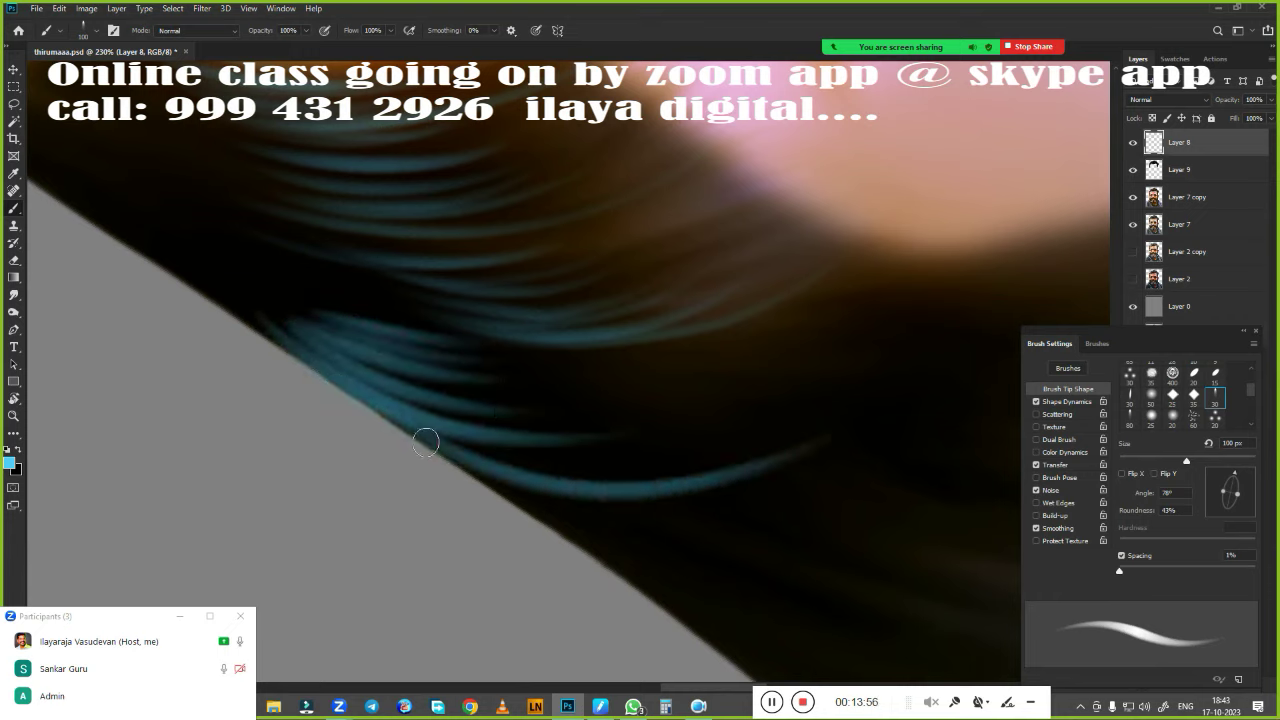
drag(430, 448, 765, 500)
mouse_move(474, 470)
mouse_down()
mouse_move(760, 520)
mouse_move(760, 497)
mouse_up()
mouse_move(488, 498)
mouse_down()
mouse_move(776, 533)
mouse_move(786, 554)
mouse_up()
drag(610, 565, 806, 585)
drag(677, 603, 846, 580)
drag(620, 612, 878, 560)
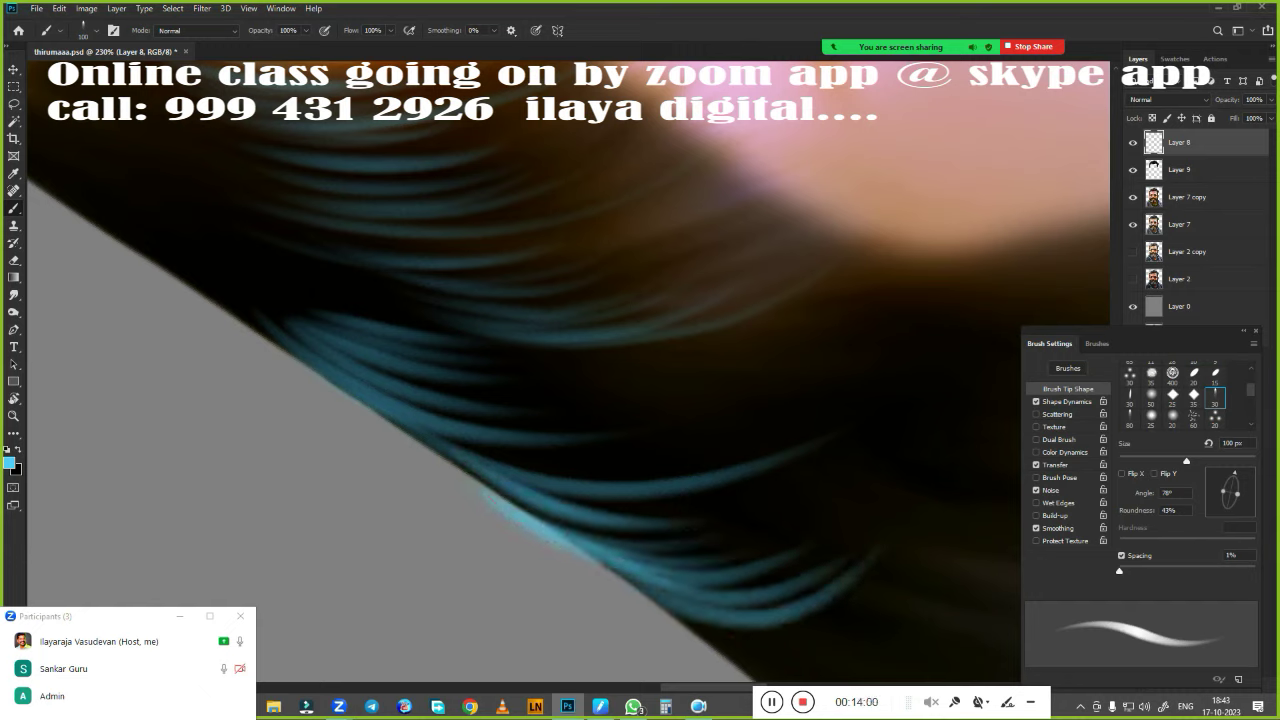
Shift the view and paint thin light-blue strands along the upper and lower hair edges
drag(546, 397, 917, 597)
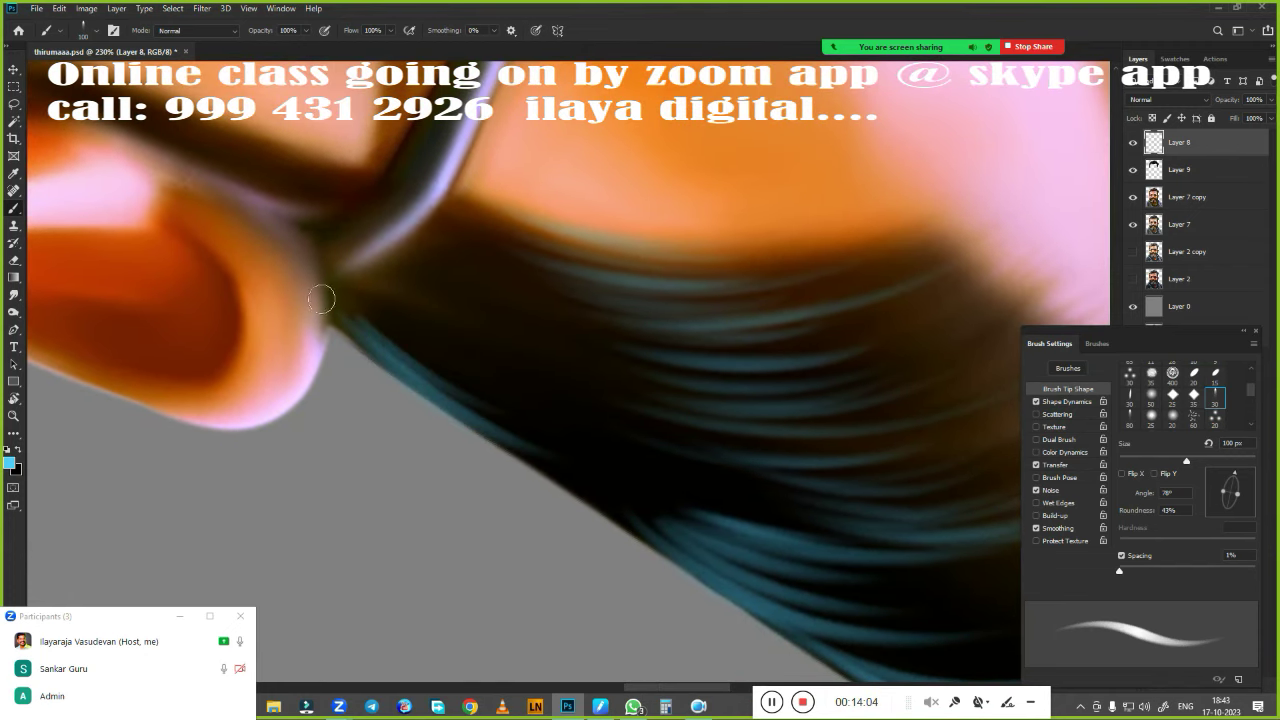
mouse_move(335, 298)
mouse_down()
mouse_move(477, 357)
mouse_move(443, 337)
mouse_move(455, 333)
mouse_up()
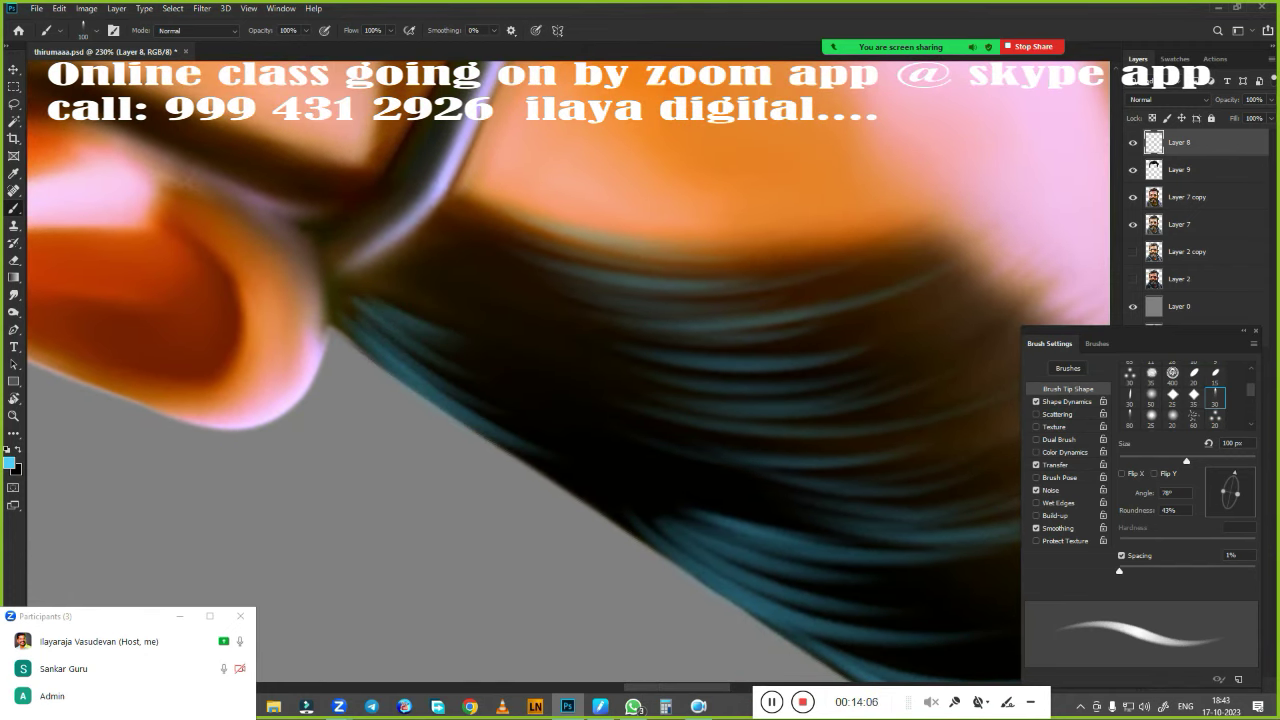
drag(388, 292, 482, 302)
drag(375, 352, 663, 492)
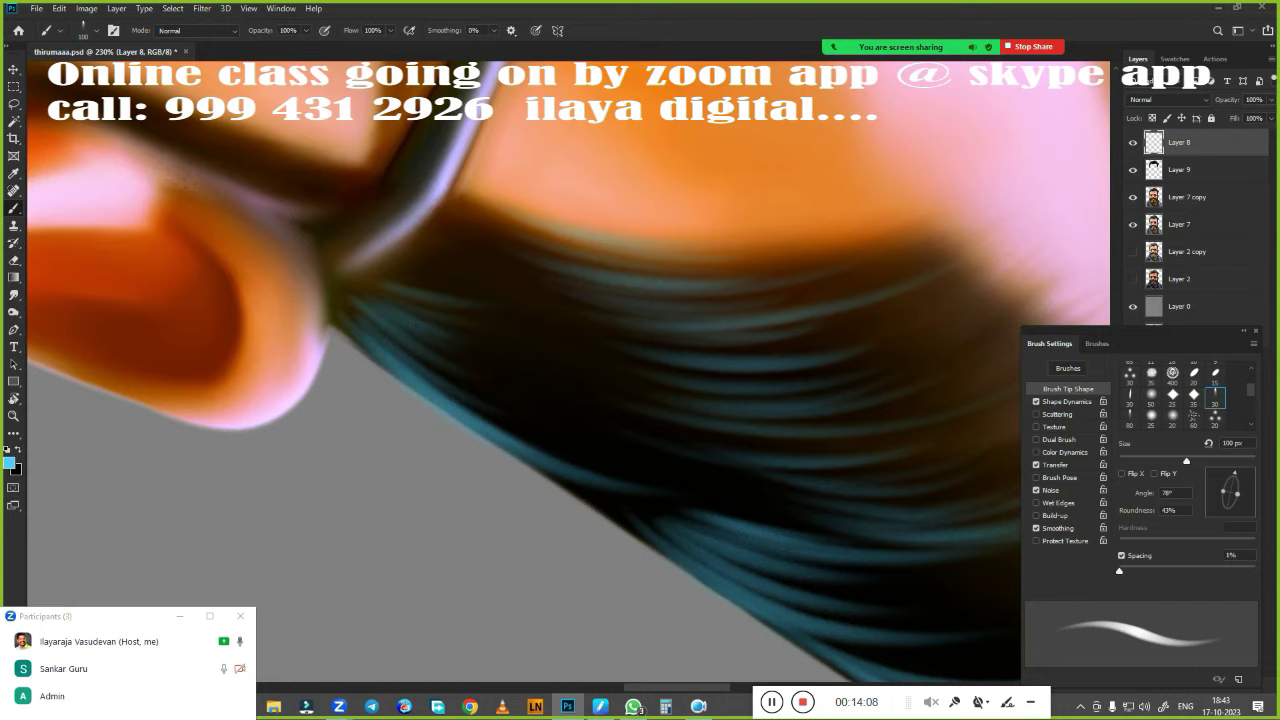
drag(458, 436, 700, 525)
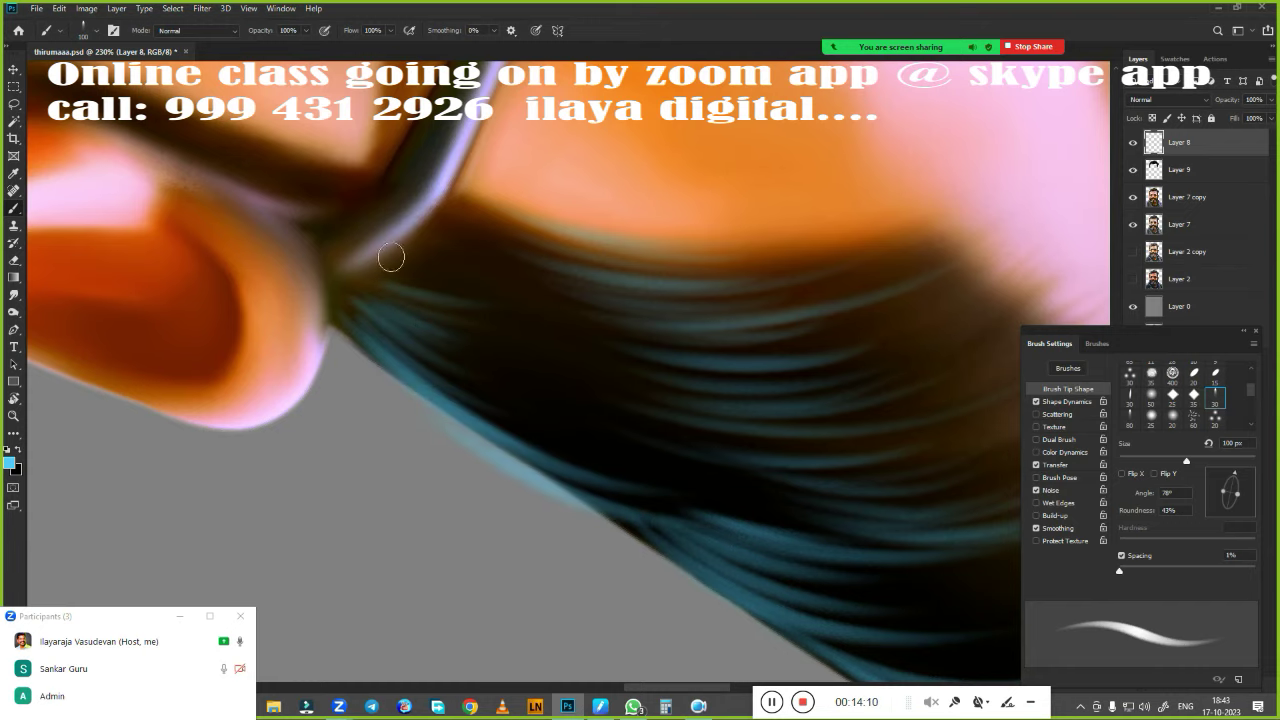
Tilt the view, undo a bluish tint on the glasses edge, and tint a hair strand instead
drag(508, 380, 530, 400)
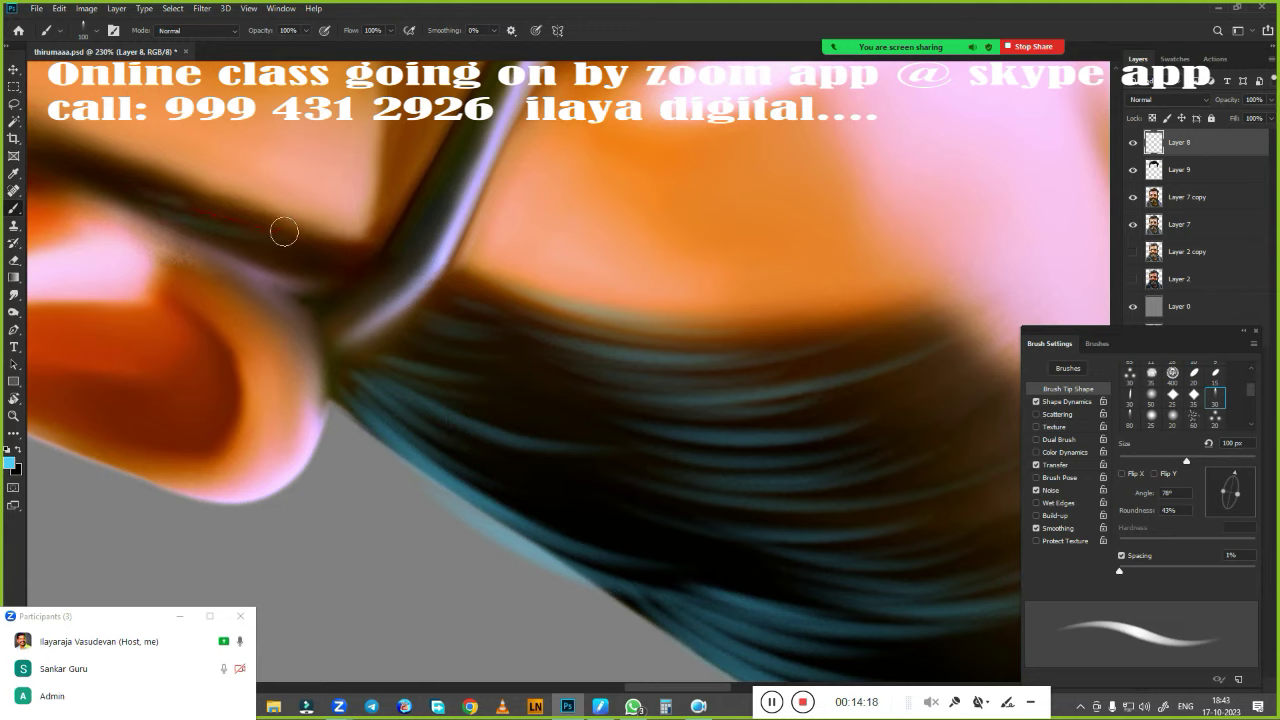
mouse_move(309, 277)
mouse_down()
mouse_move(190, 268)
mouse_move(314, 257)
mouse_up()
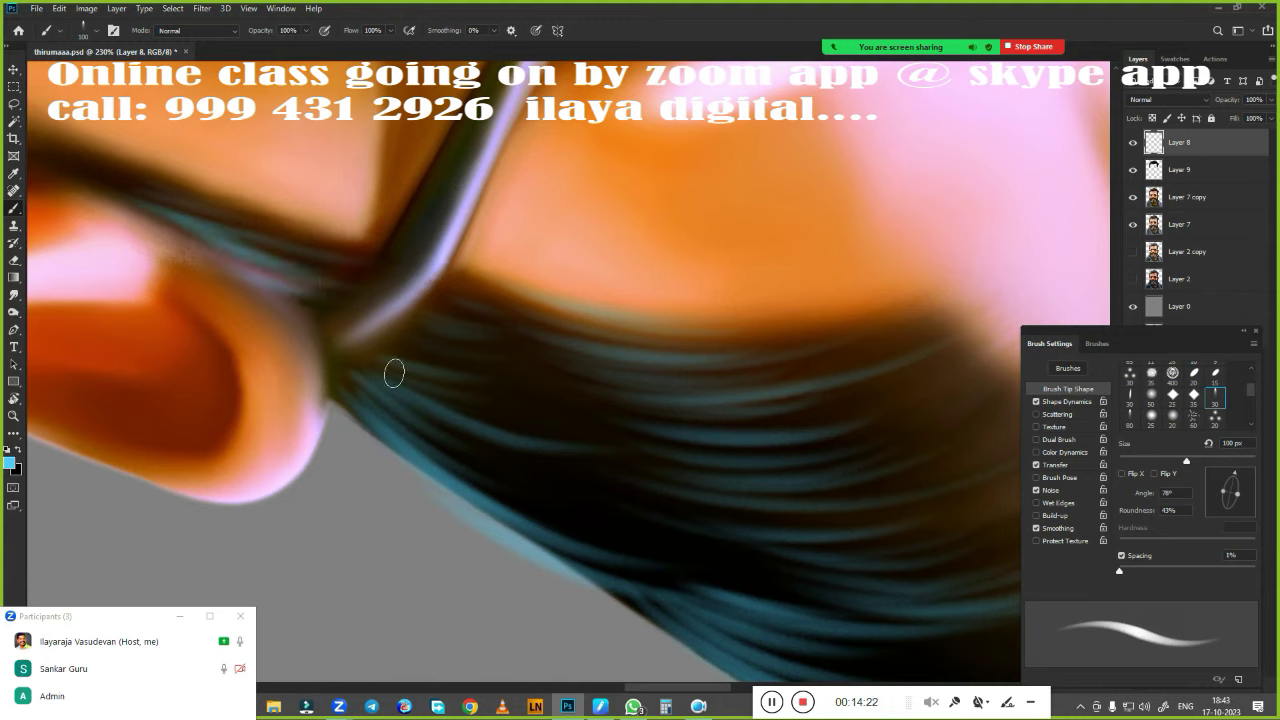
key(ctrl+z)
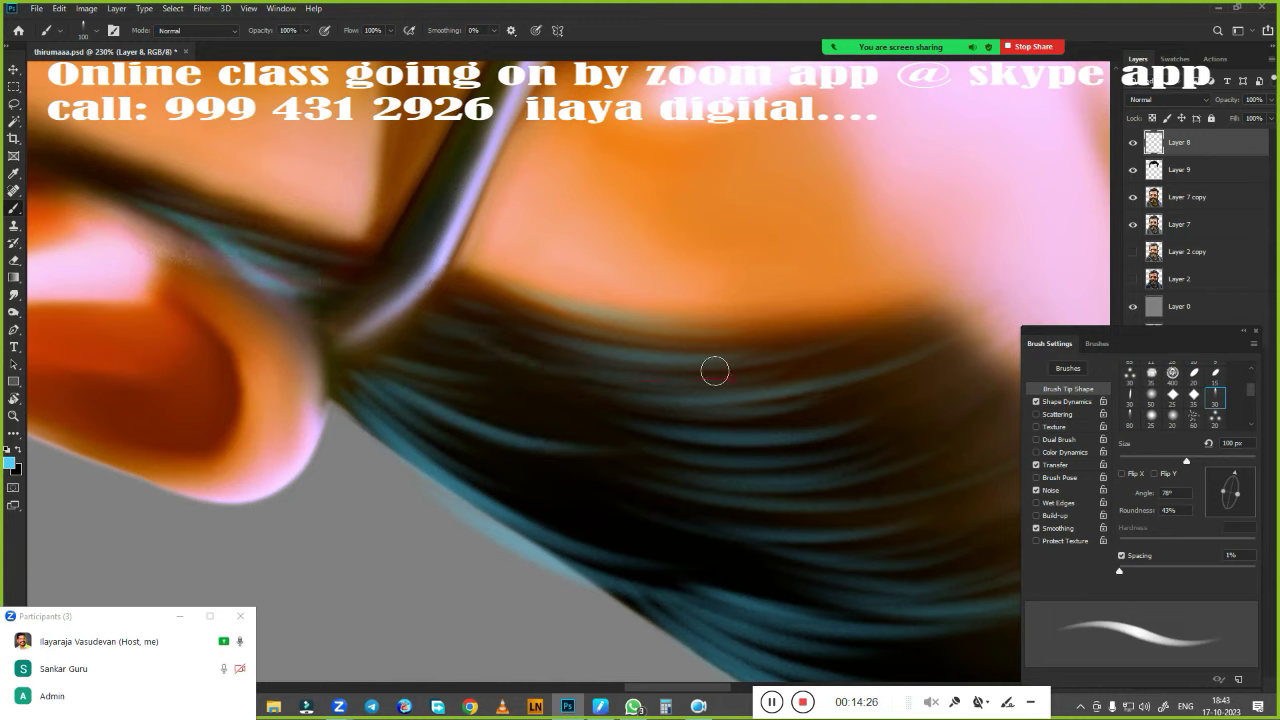
drag(419, 425, 866, 455)
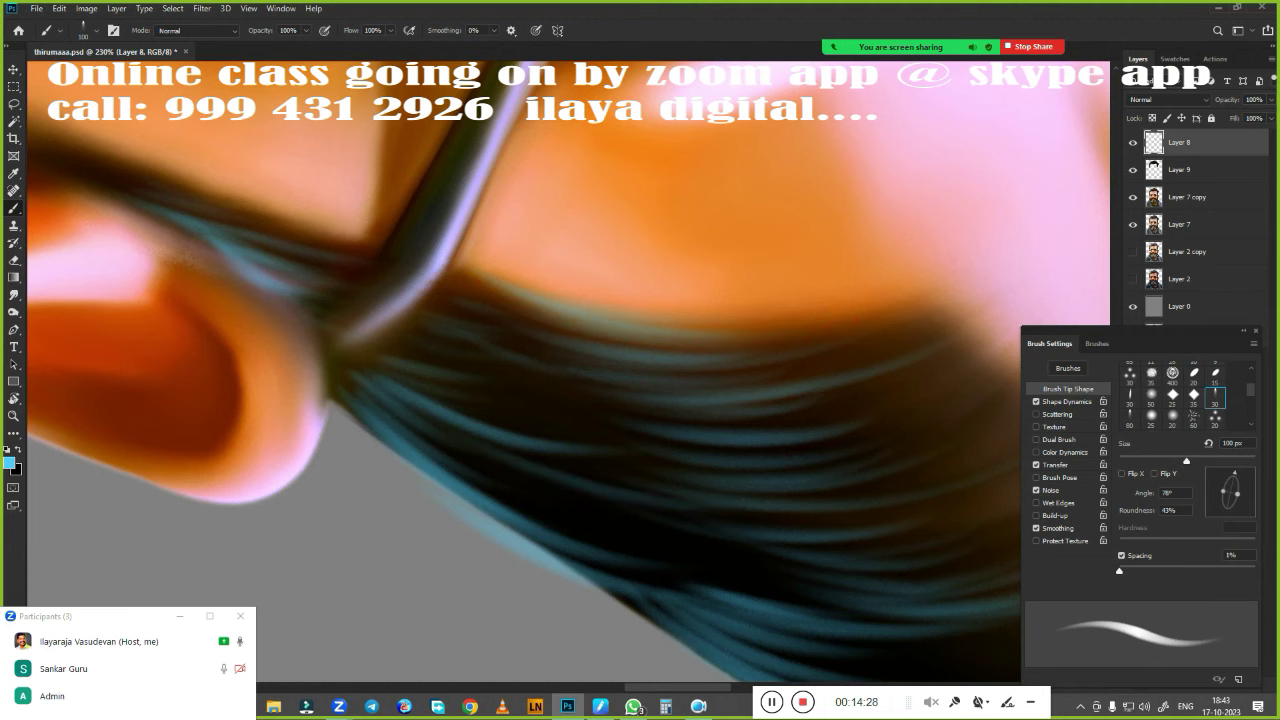
Zoom in on the hair and paint blue strands over the dark hair by the temple
scroll(786, 305, down, 2)
scroll(786, 305, down, 2)
scroll(786, 305, down, 2)
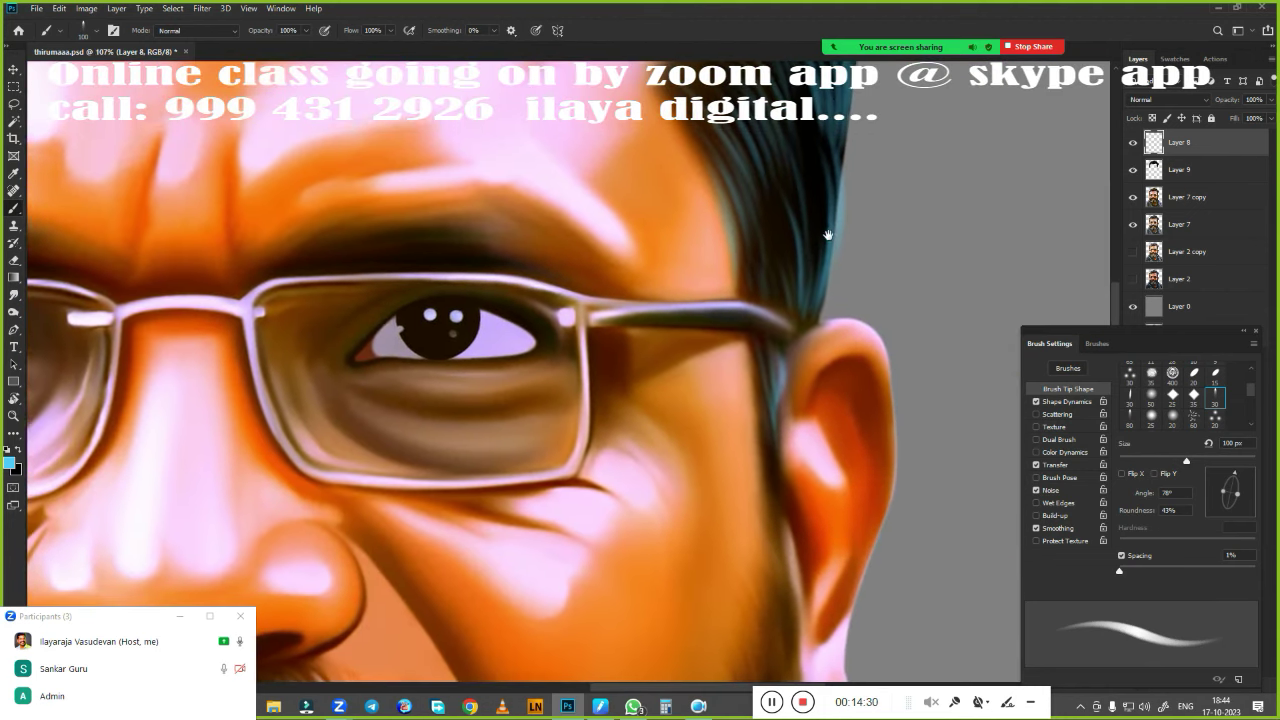
scroll(786, 305, down, 1)
scroll(786, 305, up, 1)
scroll(777, 329, up, 1)
scroll(763, 343, up, 2)
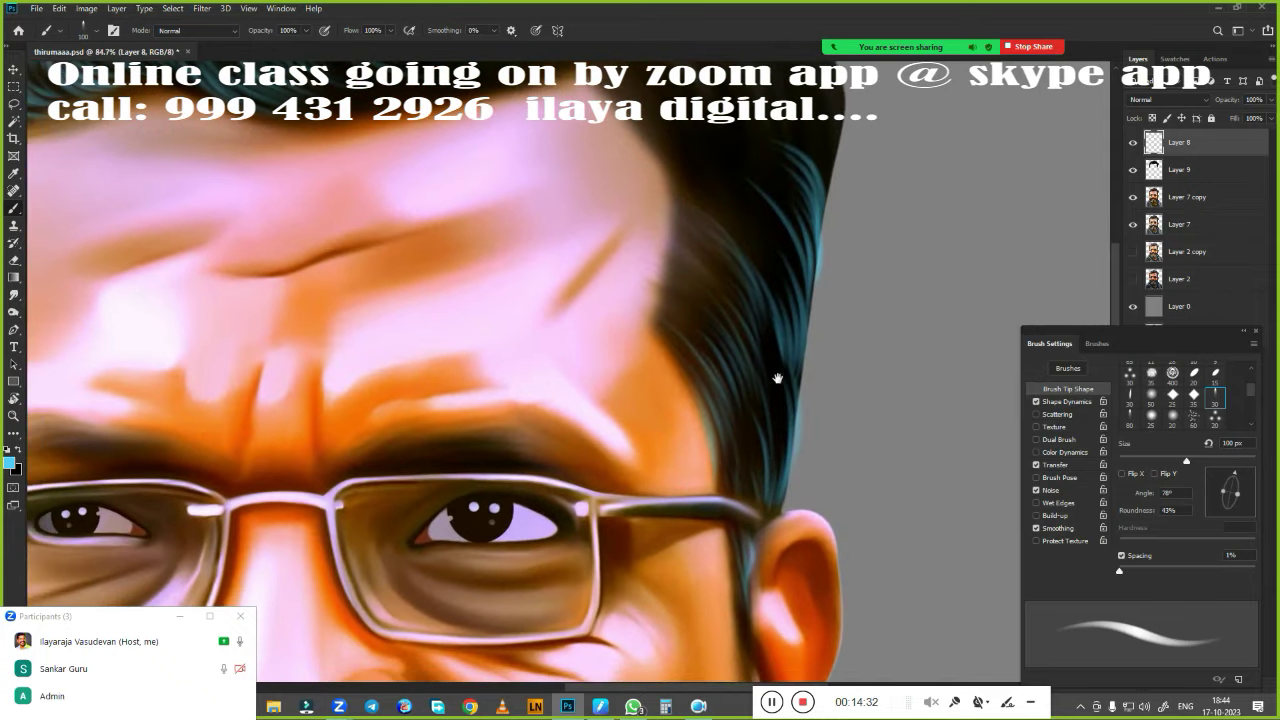
scroll(763, 419, up, 1)
scroll(817, 380, up, 1)
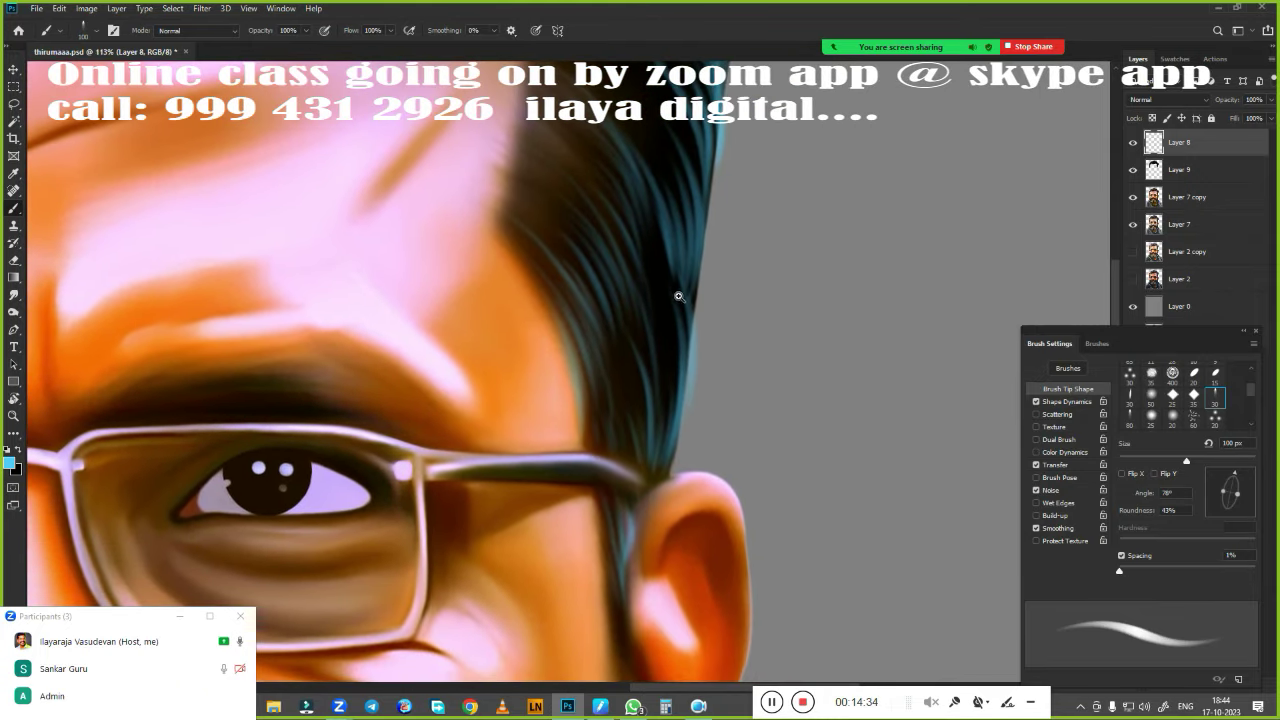
scroll(680, 291, up, 1)
drag(668, 398, 640, 205)
drag(660, 442, 652, 294)
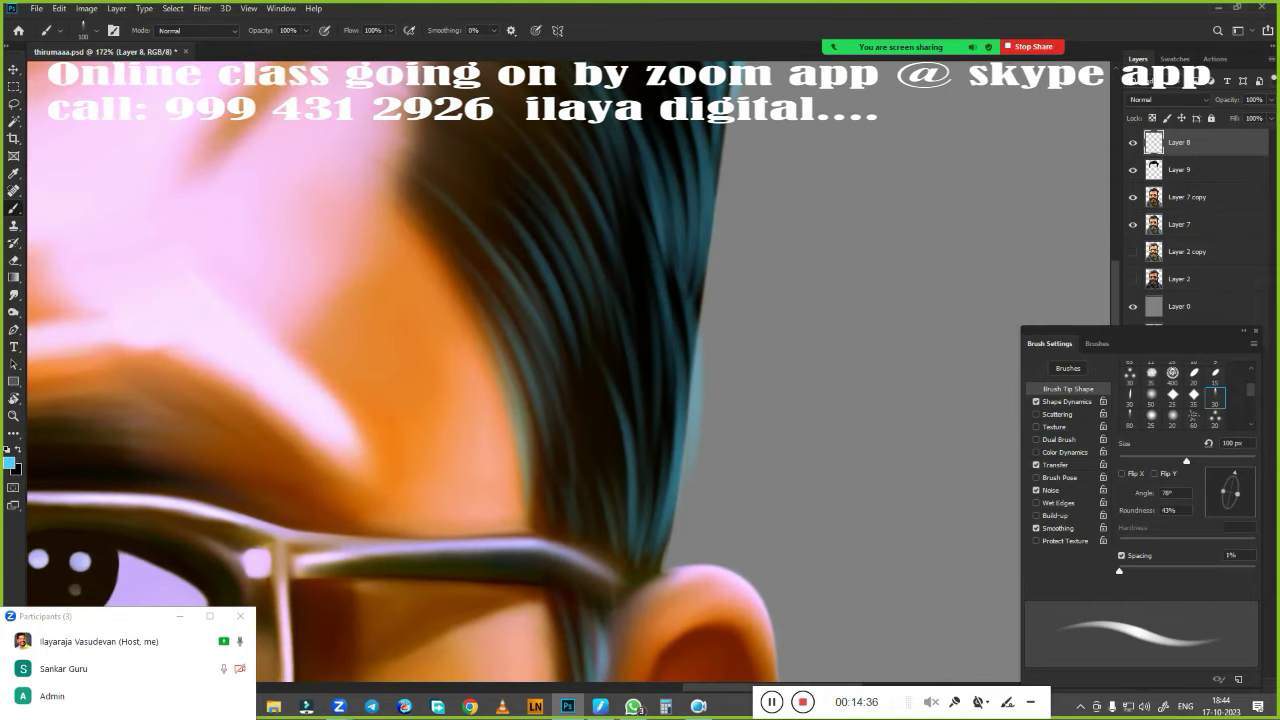
mouse_move(592, 522)
mouse_down()
mouse_move(568, 362)
mouse_move(576, 468)
mouse_up()
Rotate the canvas view to 196° so strokes are easier to paint
scroll(646, 290, down, 1)
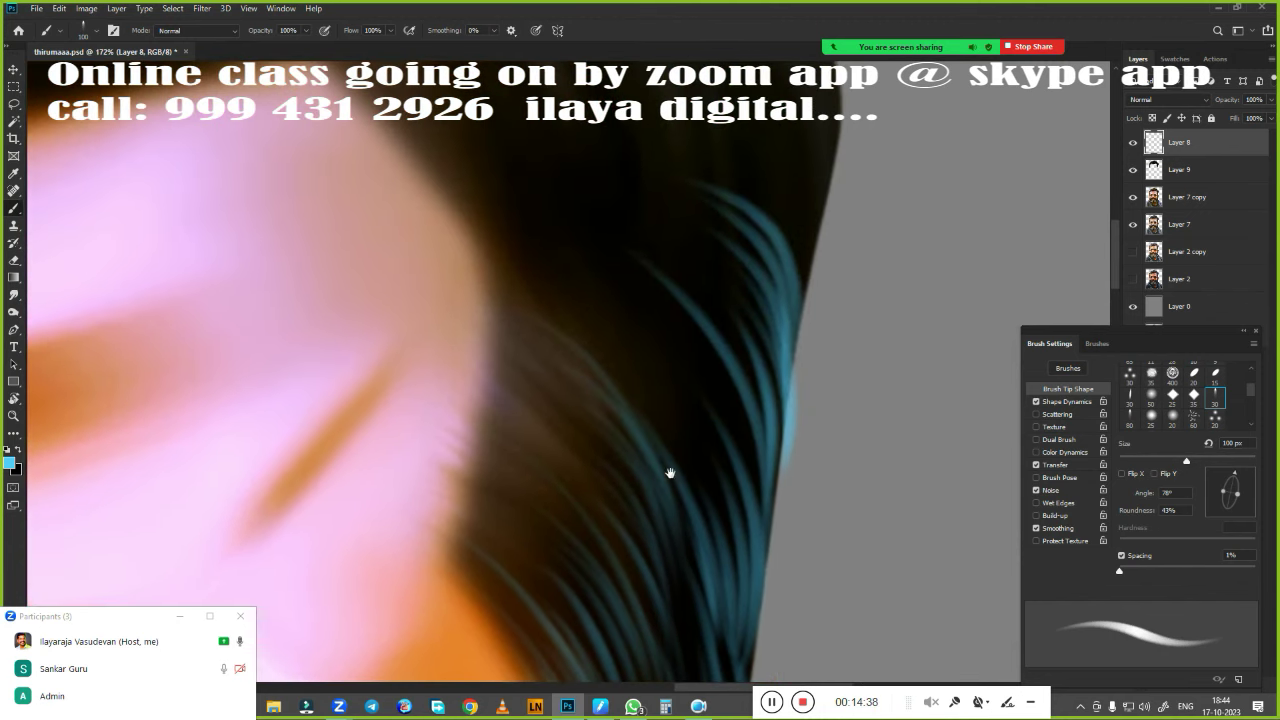
scroll(669, 471, down, 1)
scroll(663, 503, down, 2)
scroll(706, 248, down, 2)
scroll(680, 263, up, 1)
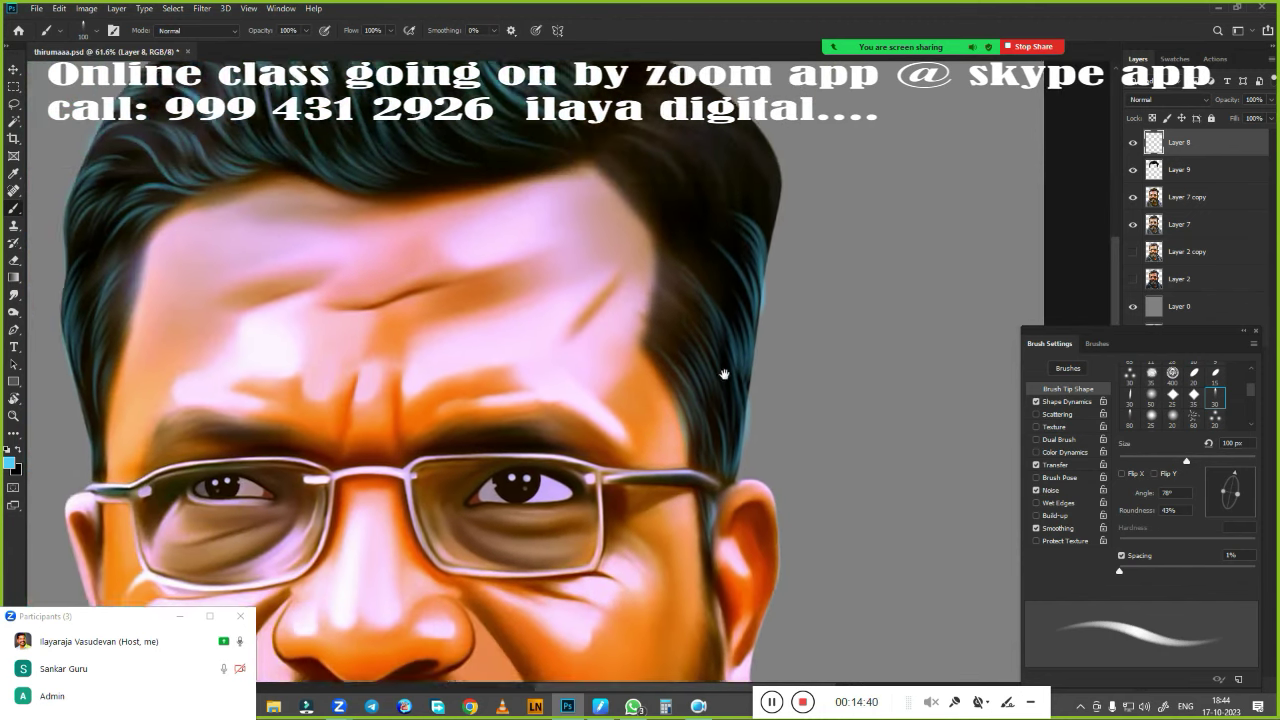
scroll(726, 371, down, 1)
scroll(694, 291, up, 1)
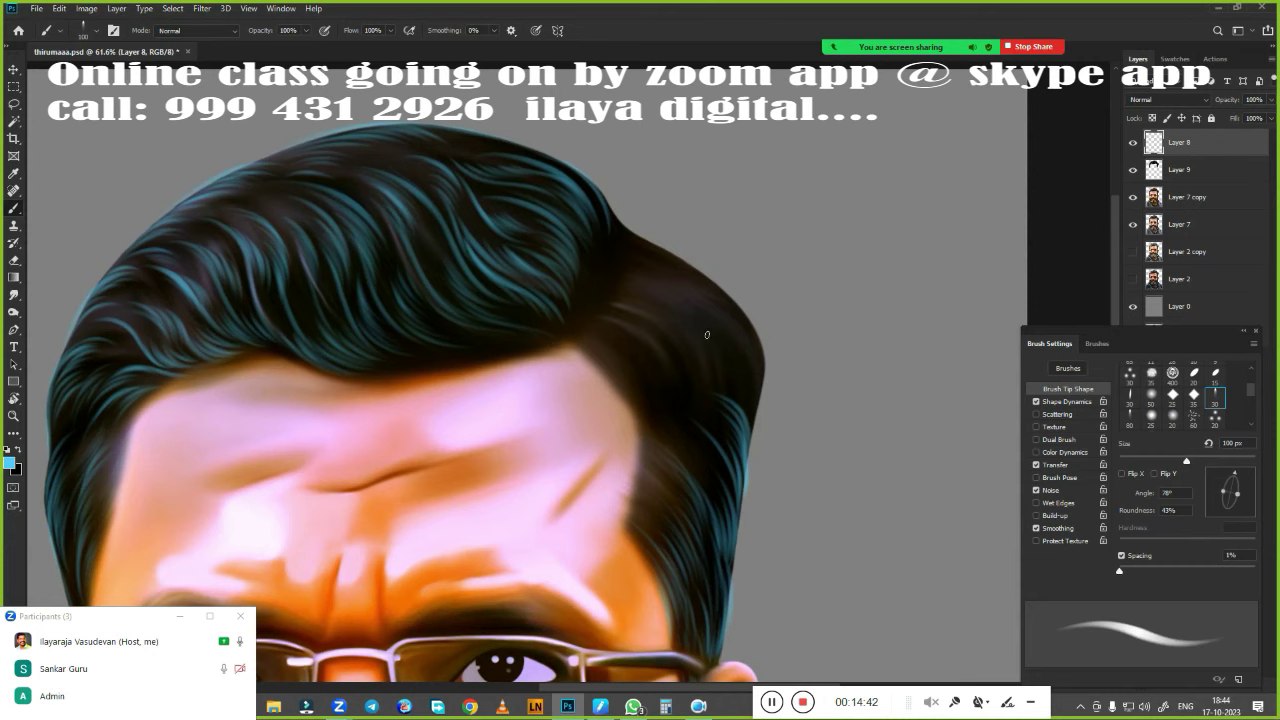
key(r)
mouse_move(560, 348)
mouse_down()
mouse_move(564, 397)
mouse_move(648, 232)
mouse_up()
scroll(556, 397, up, 5)
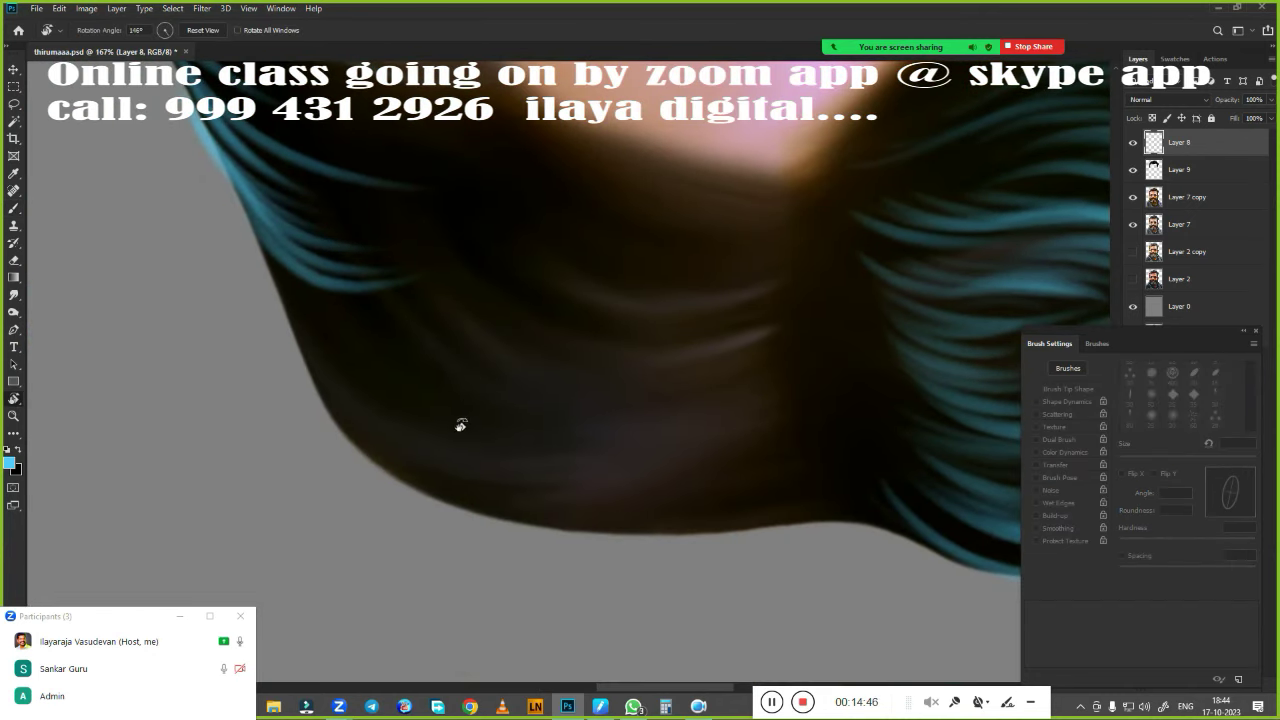
Paint bright blue strands along the lower-left hair edge, extending them to the right
key(b)
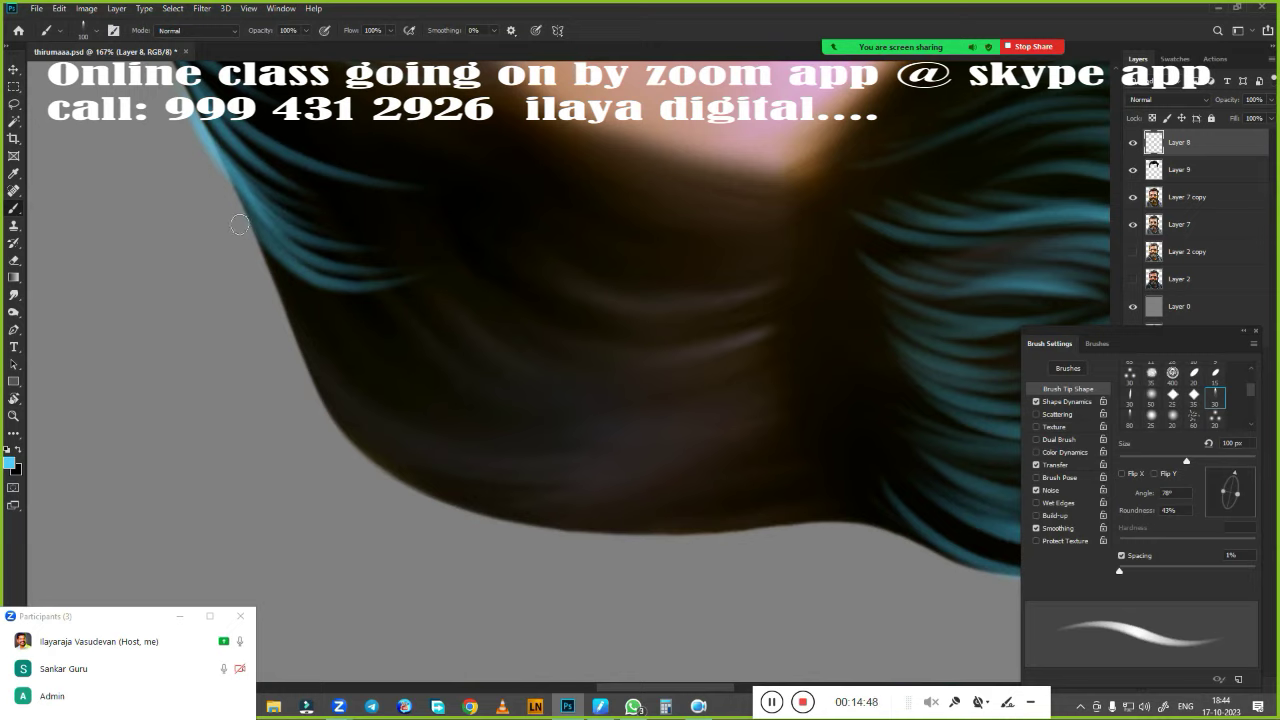
mouse_move(240, 224)
mouse_down()
mouse_move(329, 386)
mouse_move(630, 488)
mouse_up()
drag(277, 296, 436, 464)
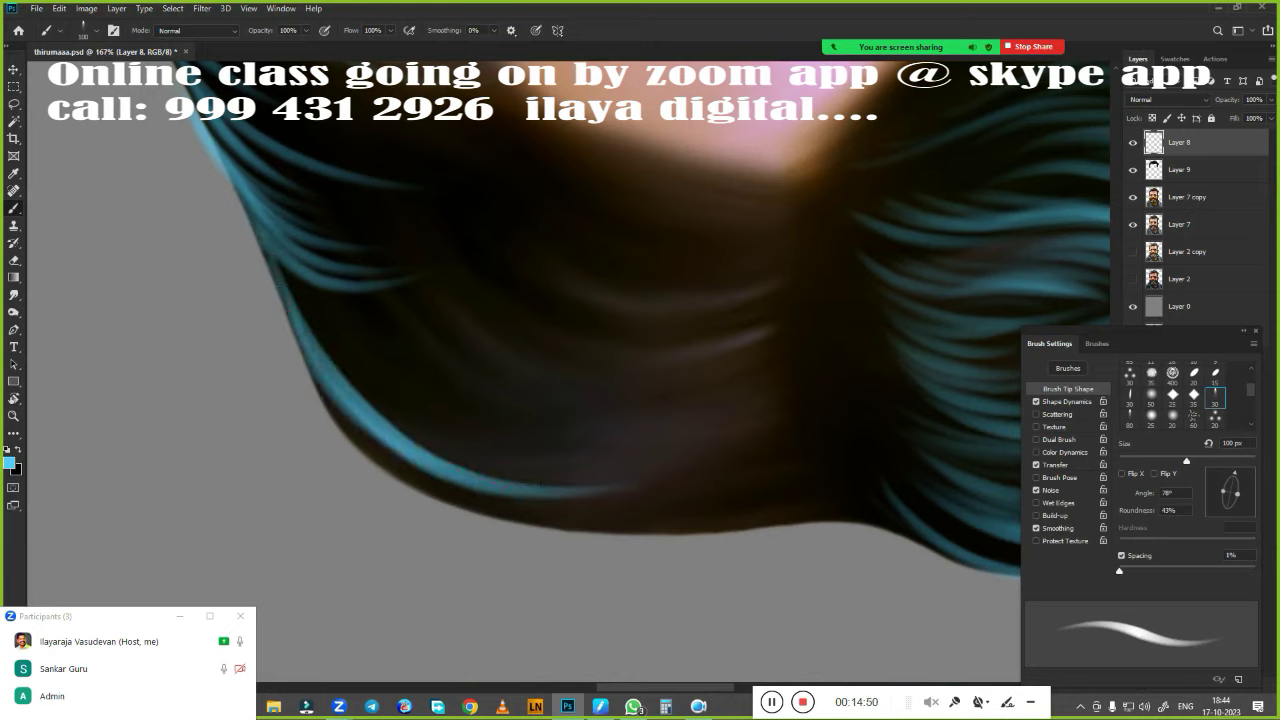
drag(312, 388, 528, 490)
mouse_move(336, 404)
mouse_down()
mouse_move(554, 506)
mouse_move(478, 516)
mouse_move(628, 528)
mouse_up()
drag(460, 490, 682, 518)
drag(540, 530, 788, 494)
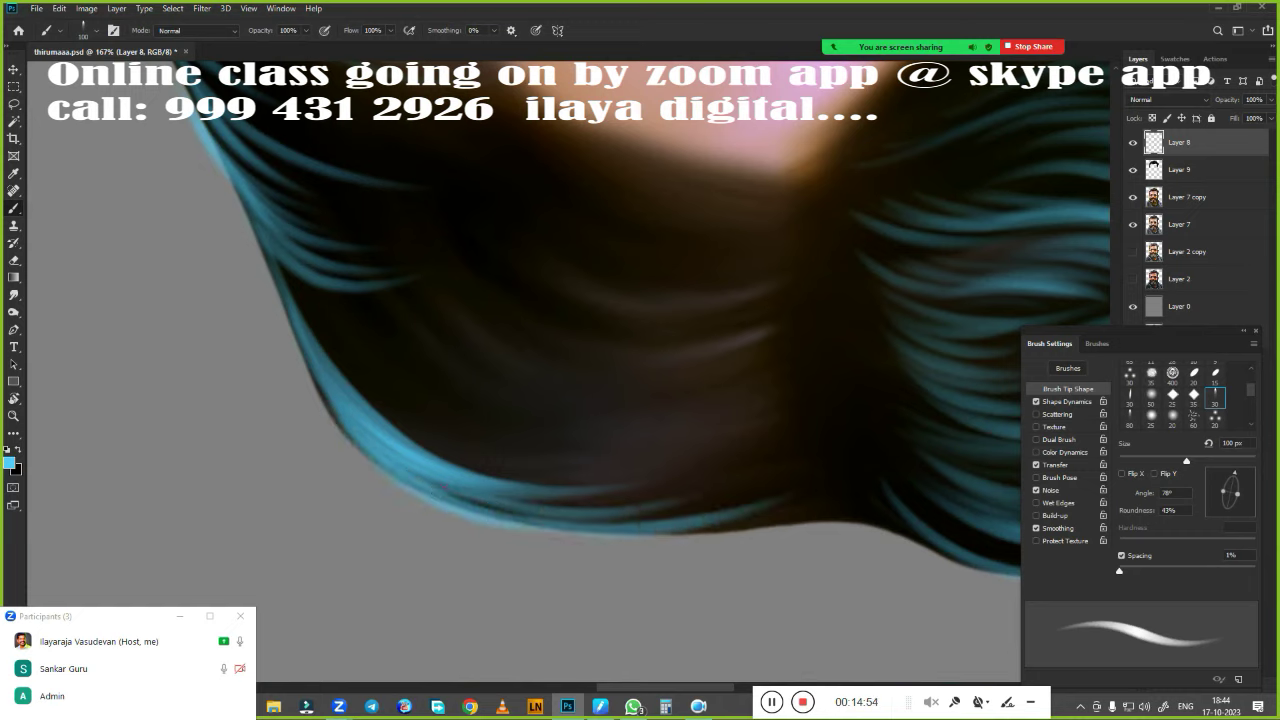
drag(622, 540, 812, 510)
Add blue strands across the middle and lower dark hair, curving up to the right
drag(400, 356, 677, 400)
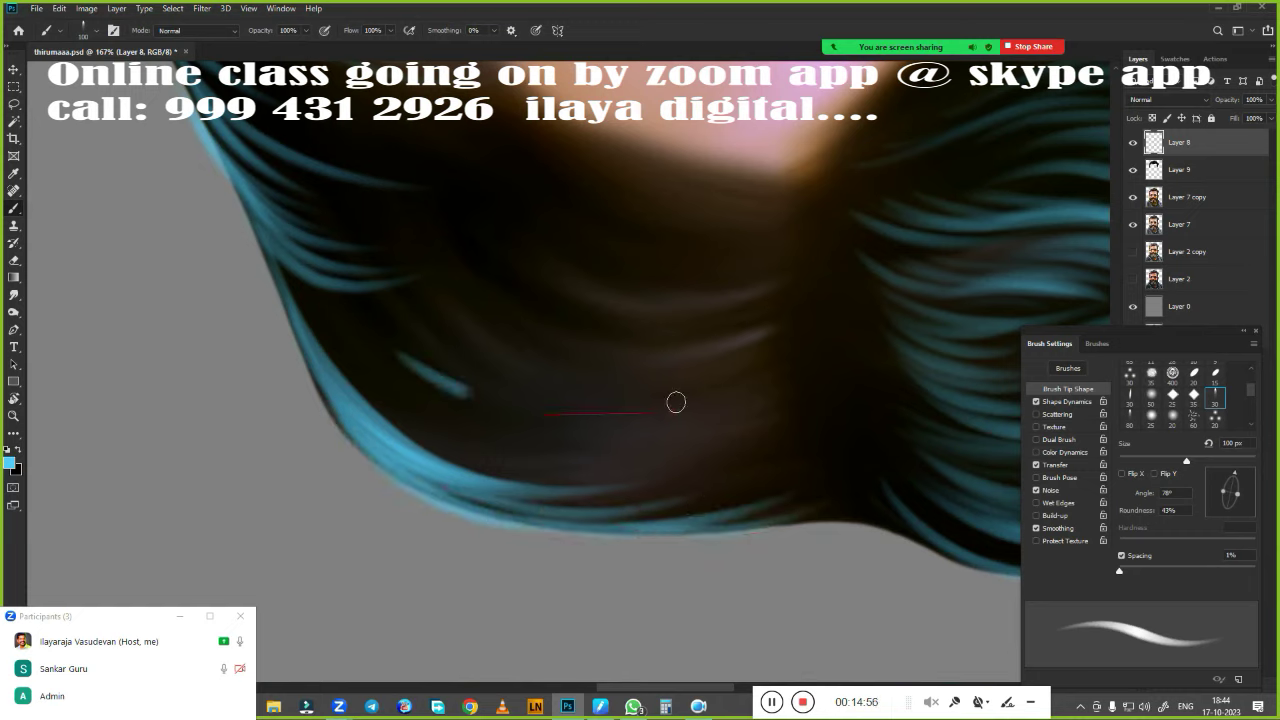
mouse_move(409, 363)
mouse_down()
mouse_move(556, 400)
mouse_move(560, 378)
mouse_move(612, 346)
mouse_up()
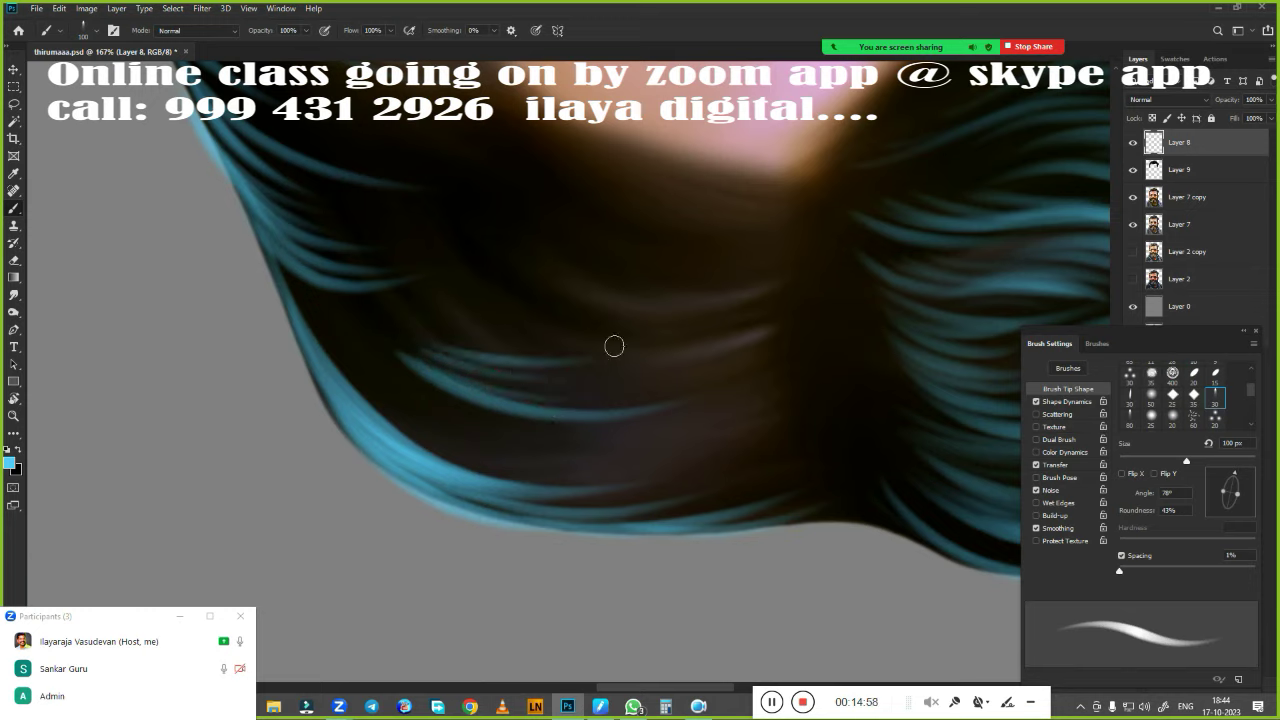
drag(456, 352, 612, 340)
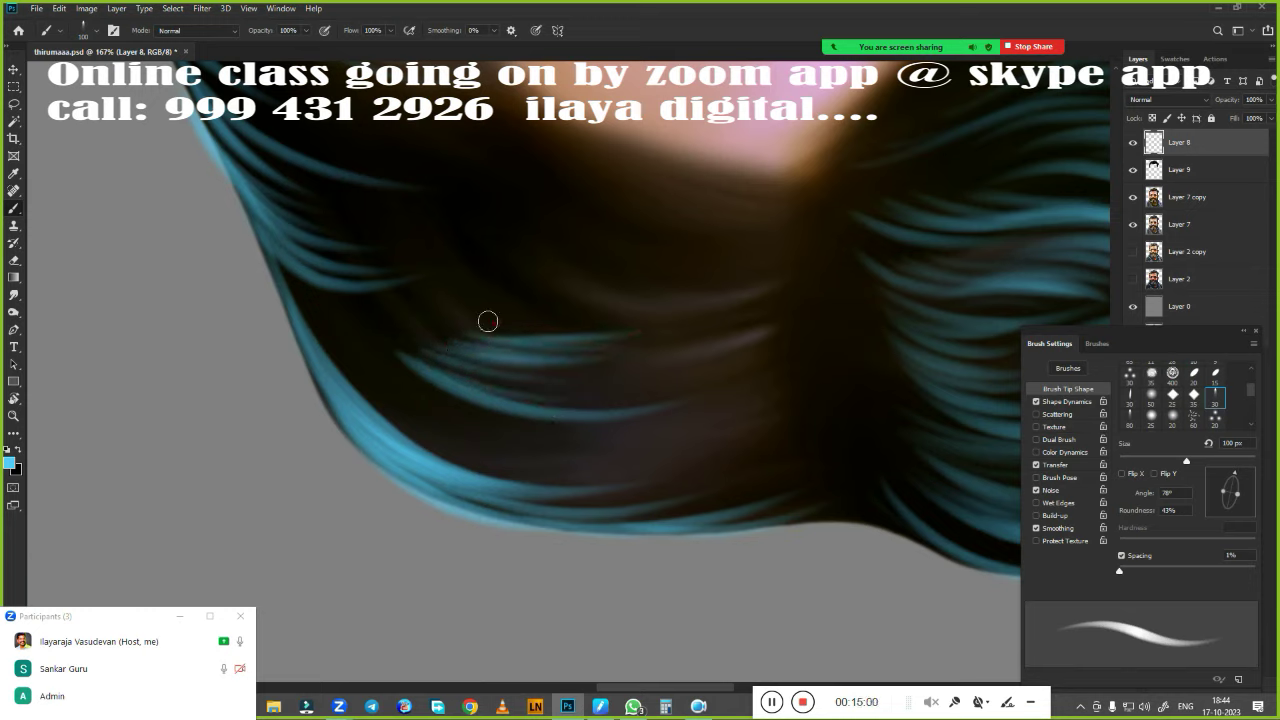
mouse_move(502, 332)
mouse_down()
mouse_move(610, 322)
mouse_move(716, 290)
mouse_up()
mouse_move(442, 452)
mouse_down()
mouse_move(640, 468)
mouse_move(630, 462)
mouse_up()
mouse_move(526, 442)
mouse_down()
mouse_move(660, 444)
mouse_move(690, 430)
mouse_up()
drag(566, 427, 702, 398)
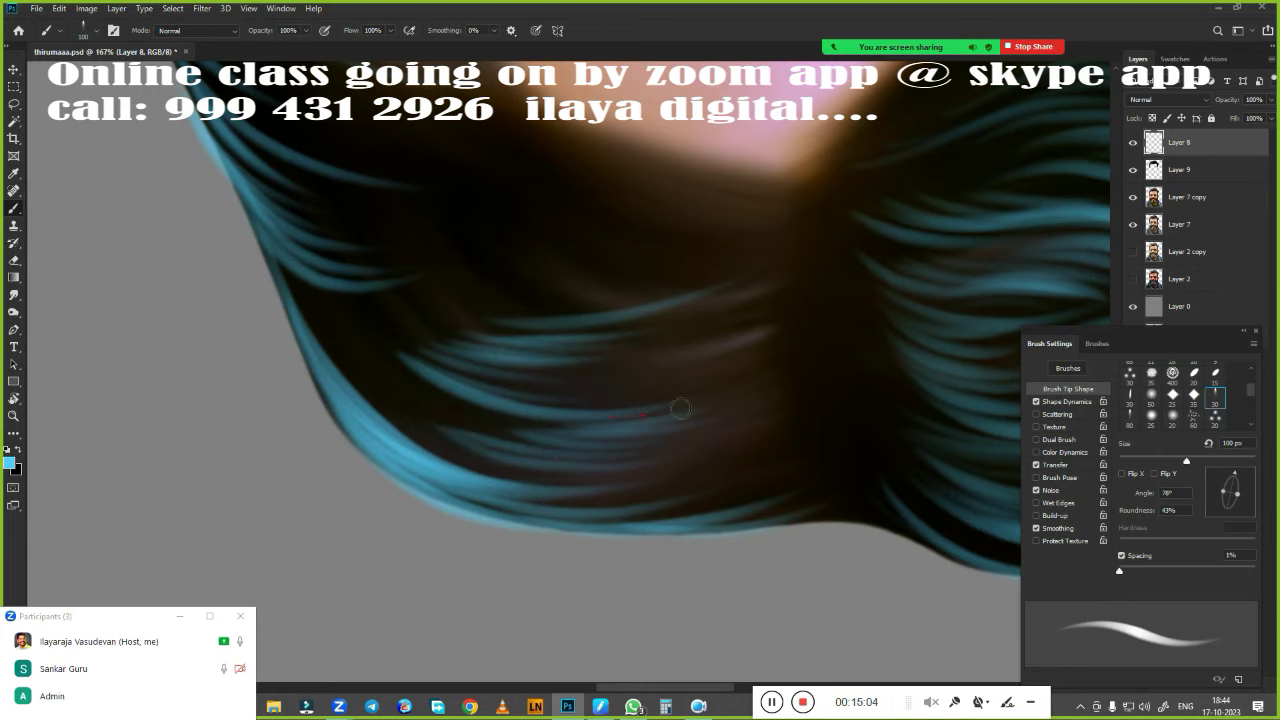
drag(604, 416, 802, 360)
drag(440, 472, 760, 438)
Add thin blue strands near the hair parting
scroll(500, 523, up, 2)
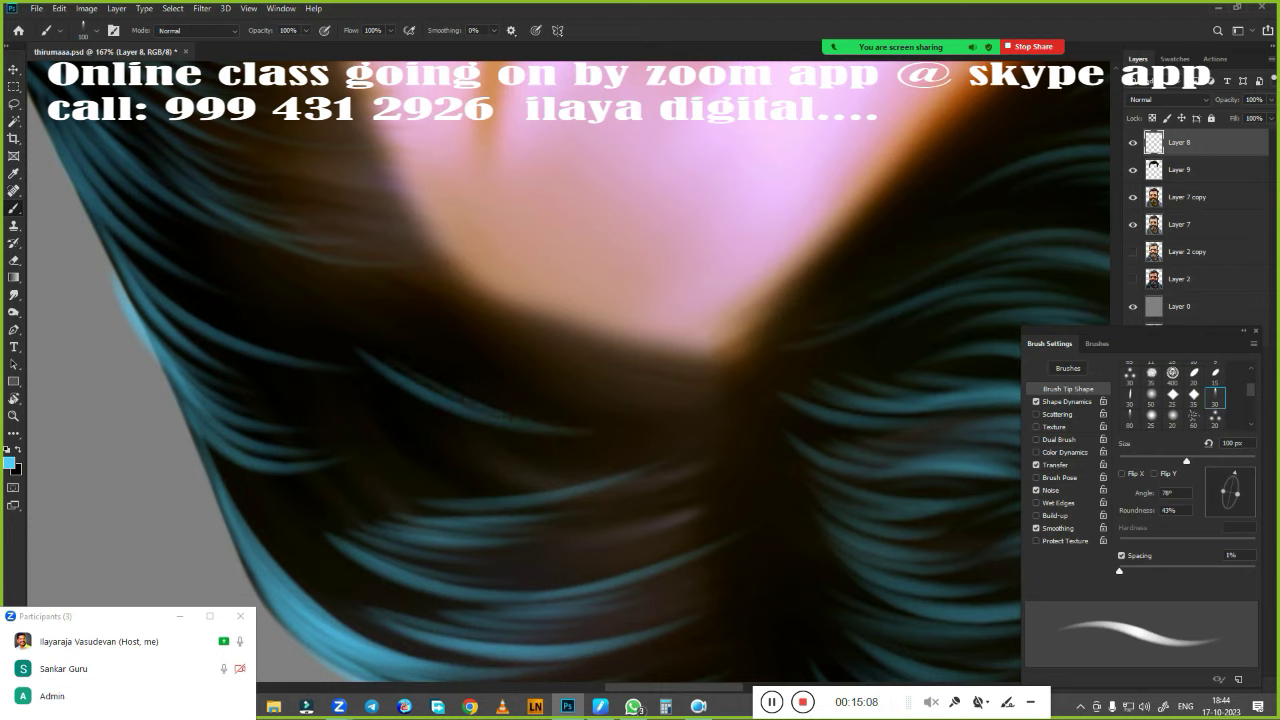
mouse_move(486, 386)
mouse_down()
mouse_move(605, 410)
mouse_move(626, 372)
mouse_up()
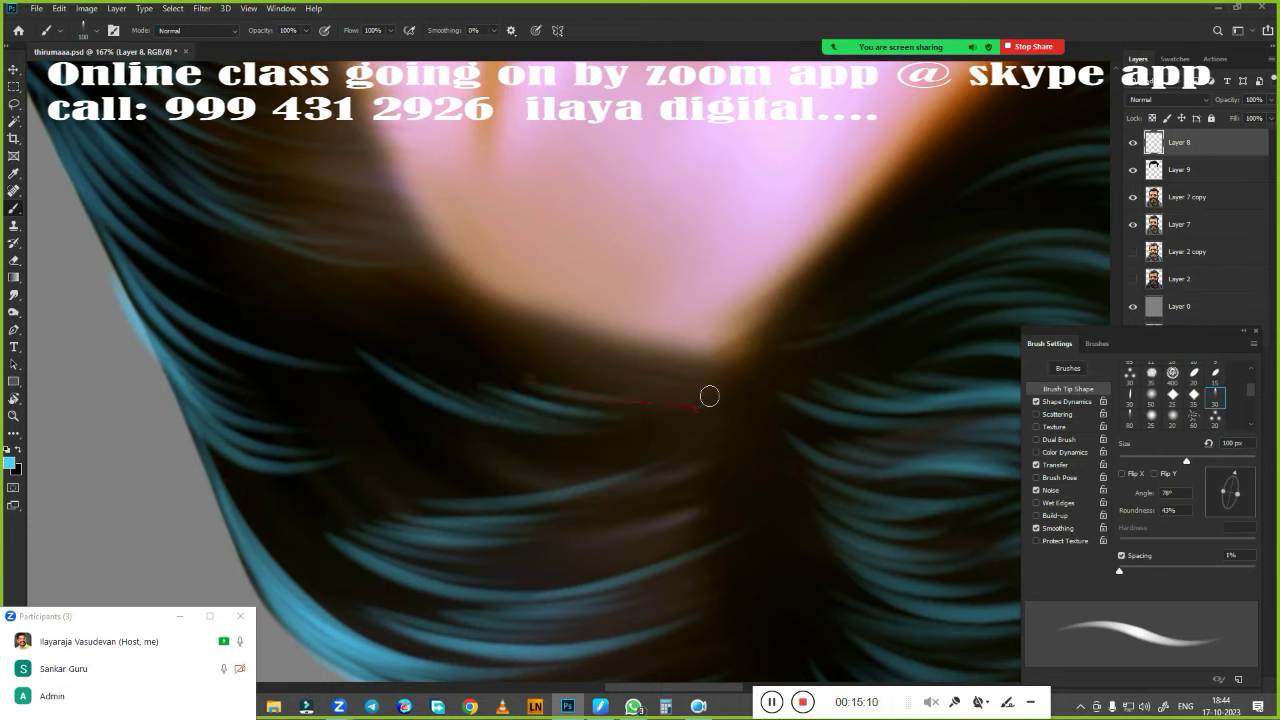
drag(530, 404, 666, 380)
drag(462, 330, 626, 378)
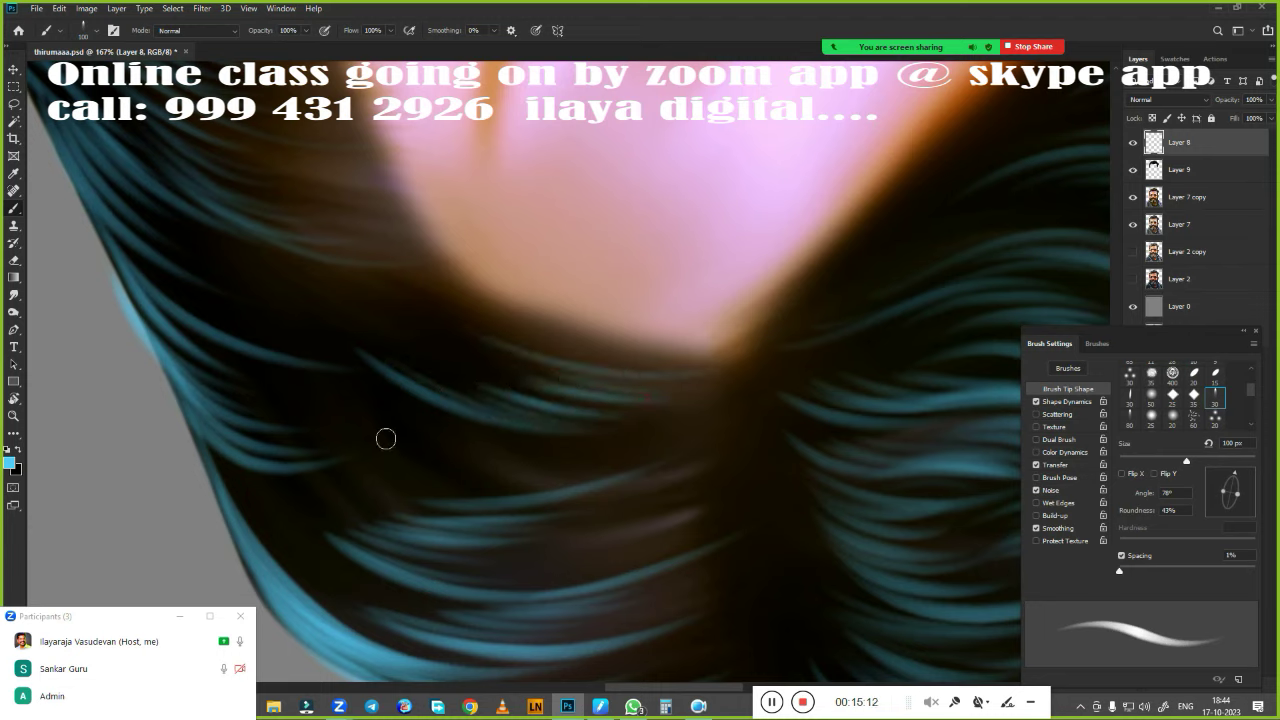
Paint blue strands in the dark hair just above the forehead
scroll(534, 434, down, 2)
scroll(534, 434, down, 2)
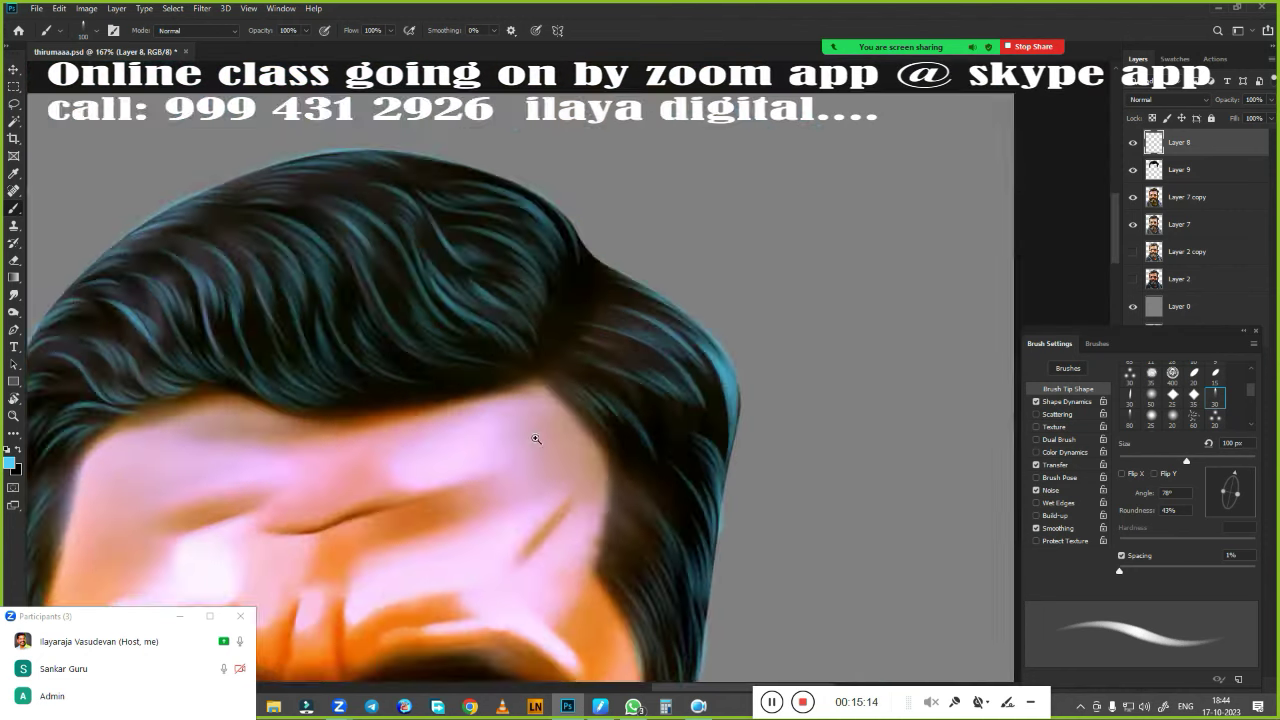
scroll(549, 449, down, 2)
scroll(617, 450, up, 3)
scroll(357, 371, up, 2)
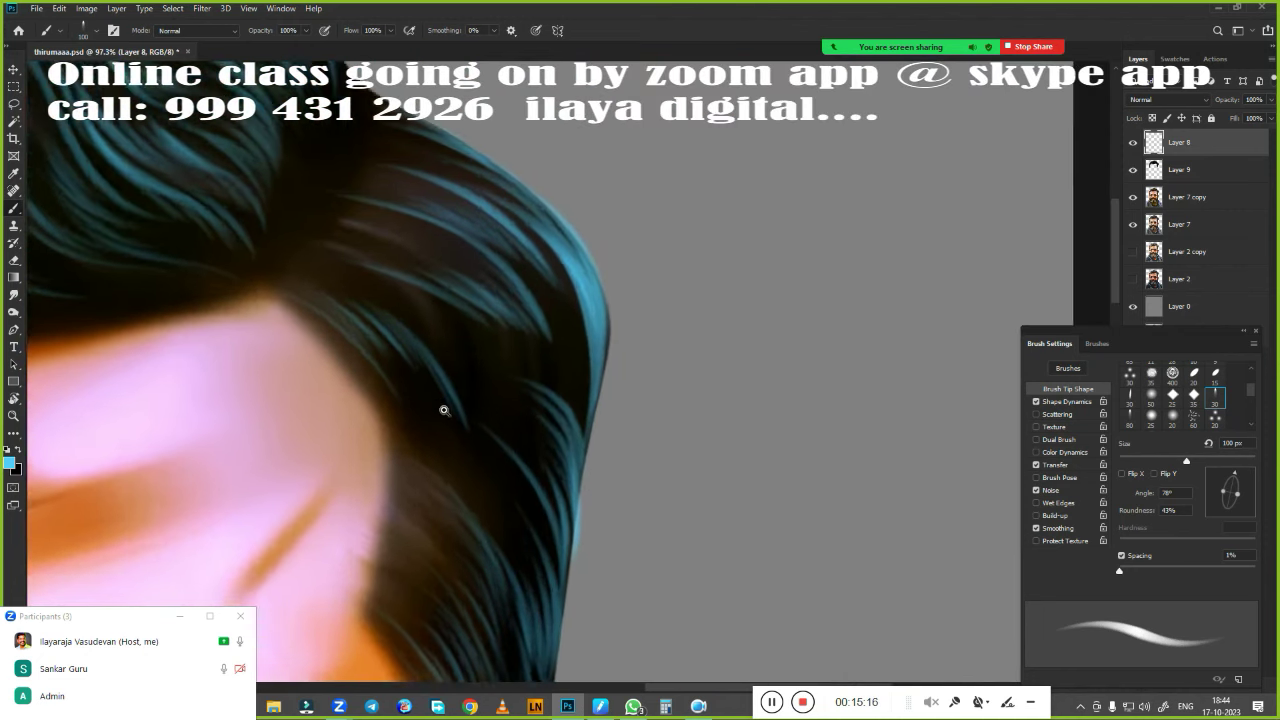
scroll(455, 357, up, 1)
drag(366, 232, 496, 318)
mouse_move(402, 260)
mouse_down()
mouse_move(498, 320)
mouse_move(500, 358)
mouse_up()
drag(426, 294, 486, 360)
Add more blue strands reaching toward the hair's outer edge
mouse_move(400, 274)
mouse_down()
mouse_move(488, 338)
mouse_move(500, 376)
mouse_up()
drag(448, 326, 504, 390)
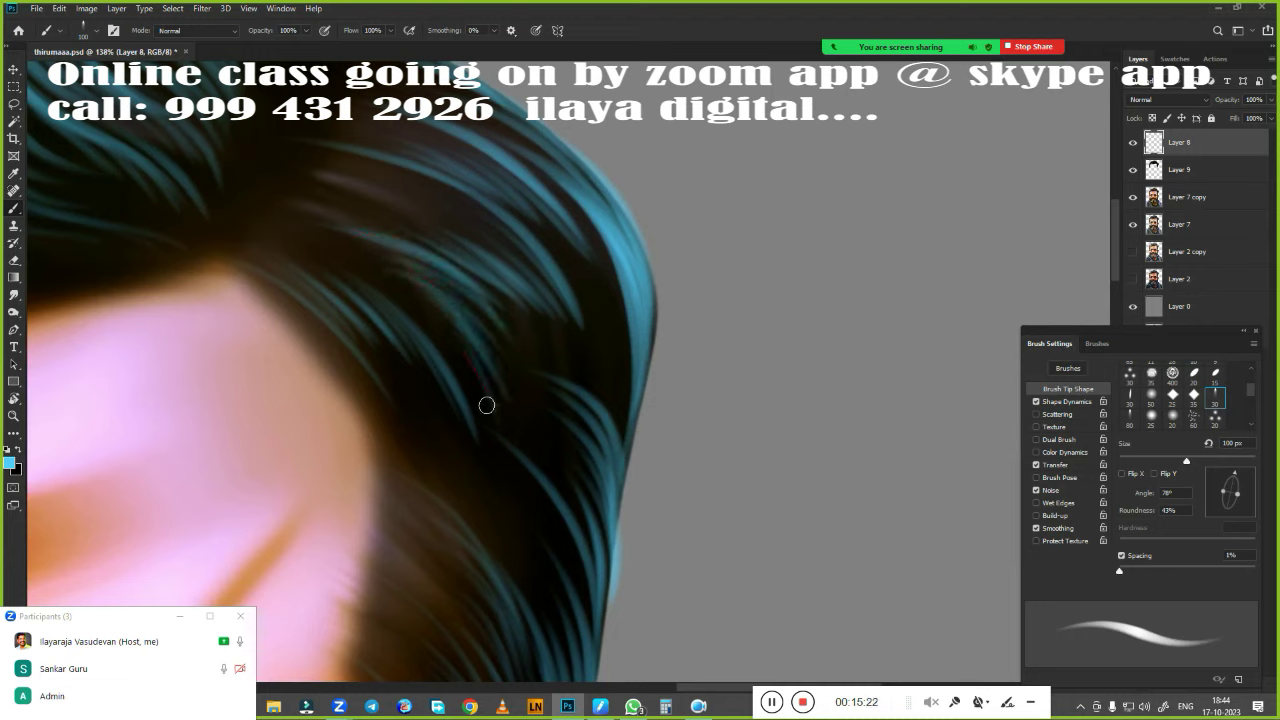
drag(446, 346, 502, 426)
drag(442, 322, 504, 428)
drag(510, 224, 576, 364)
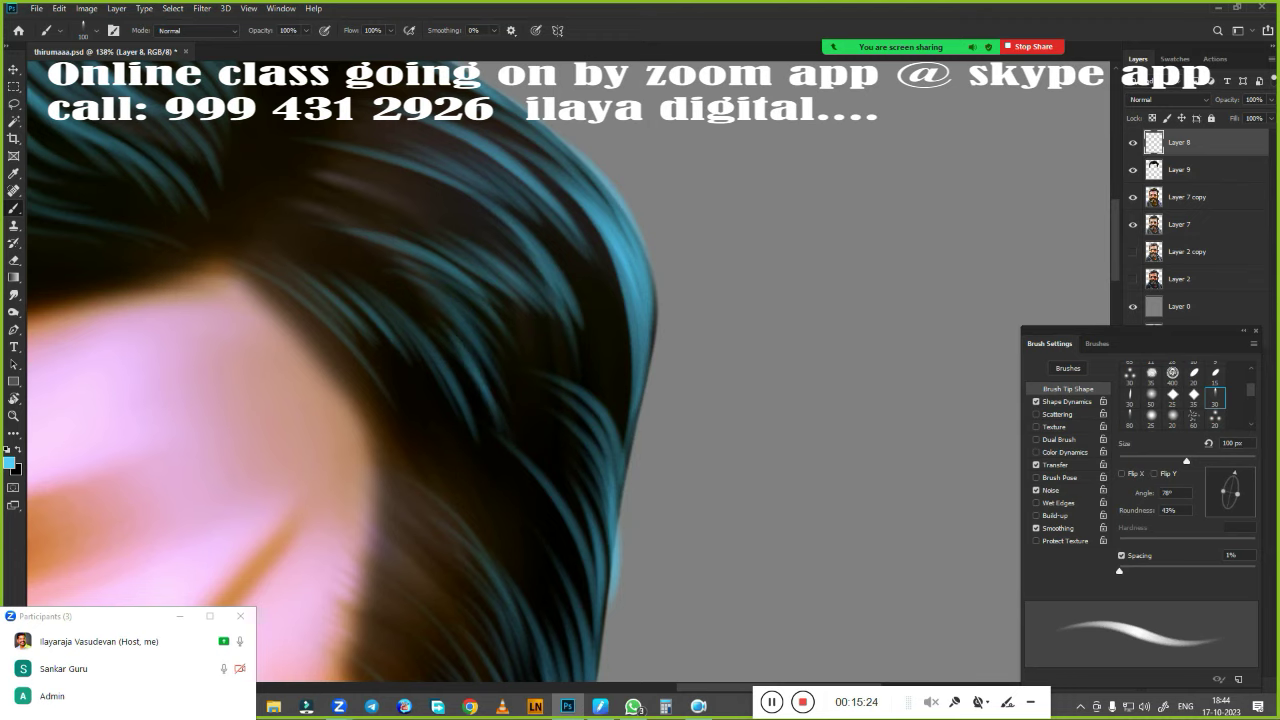
Paint faint teal strands over the dark side hair beside the forehead and down the hair
drag(550, 462, 675, 268)
drag(566, 228, 680, 330)
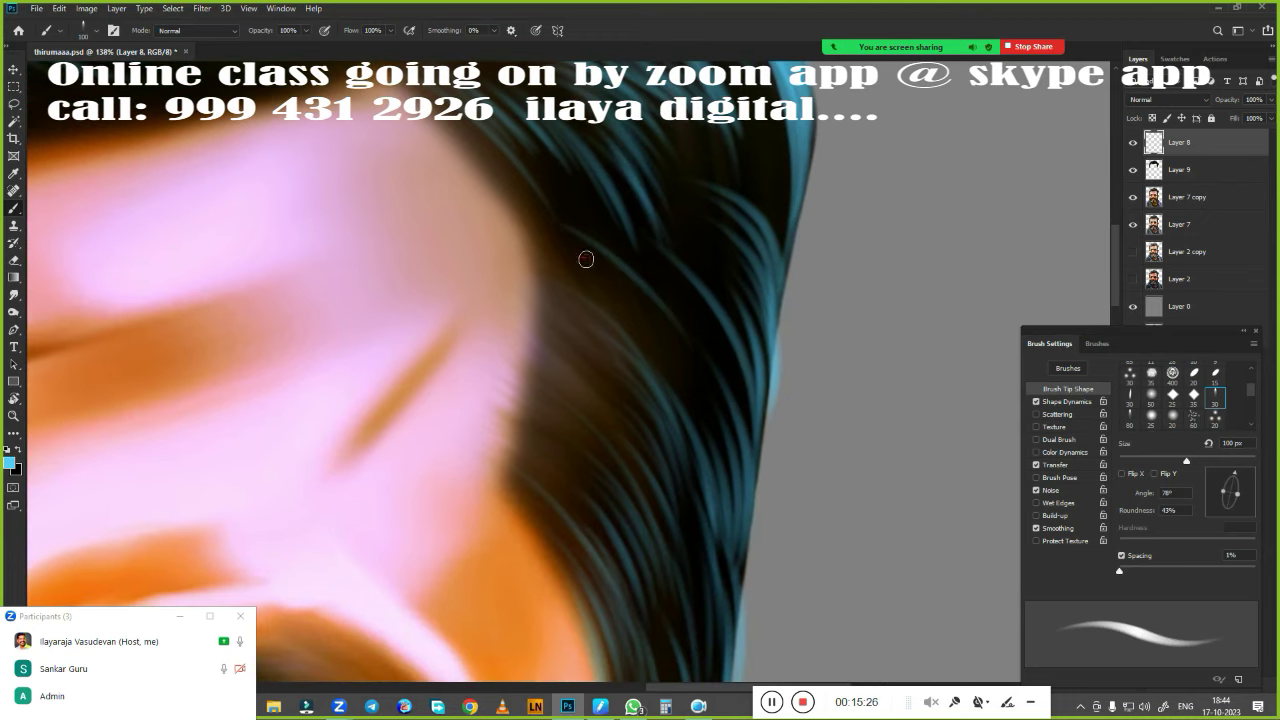
drag(580, 252, 674, 344)
mouse_move(590, 276)
mouse_down()
mouse_move(654, 318)
mouse_move(694, 372)
mouse_move(670, 352)
mouse_up()
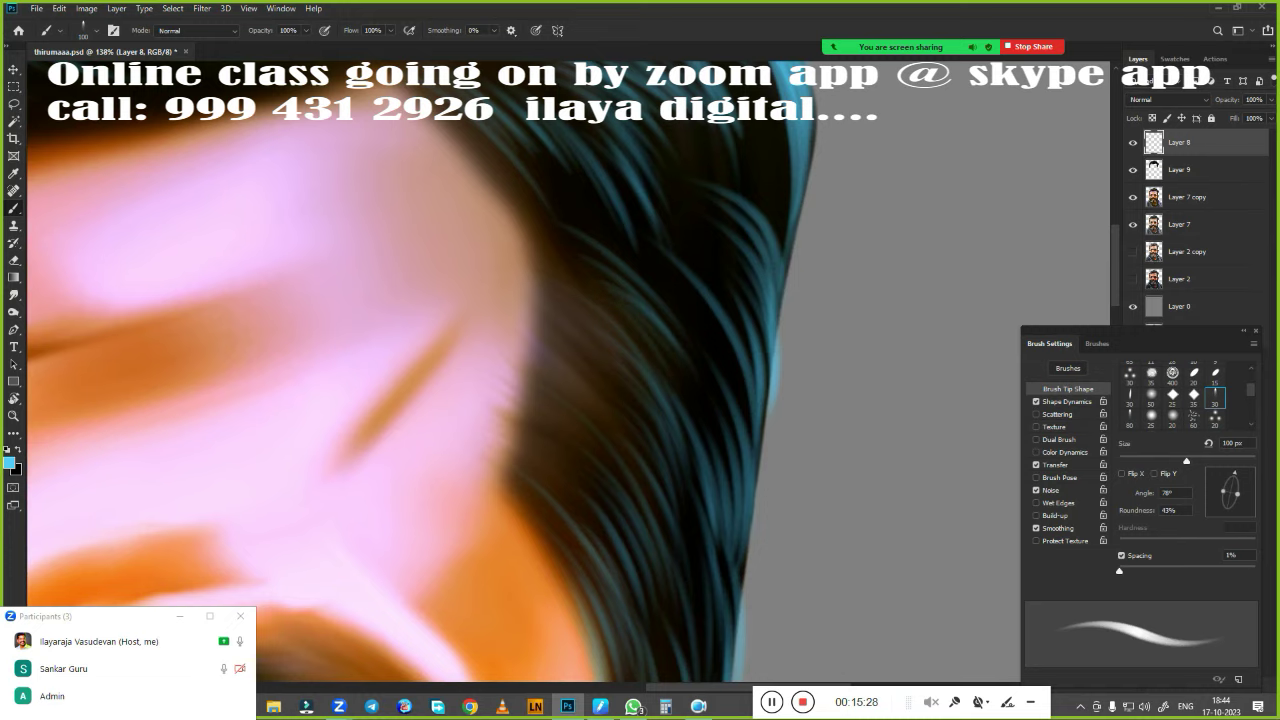
drag(616, 304, 666, 368)
drag(570, 252, 700, 382)
drag(584, 322, 698, 512)
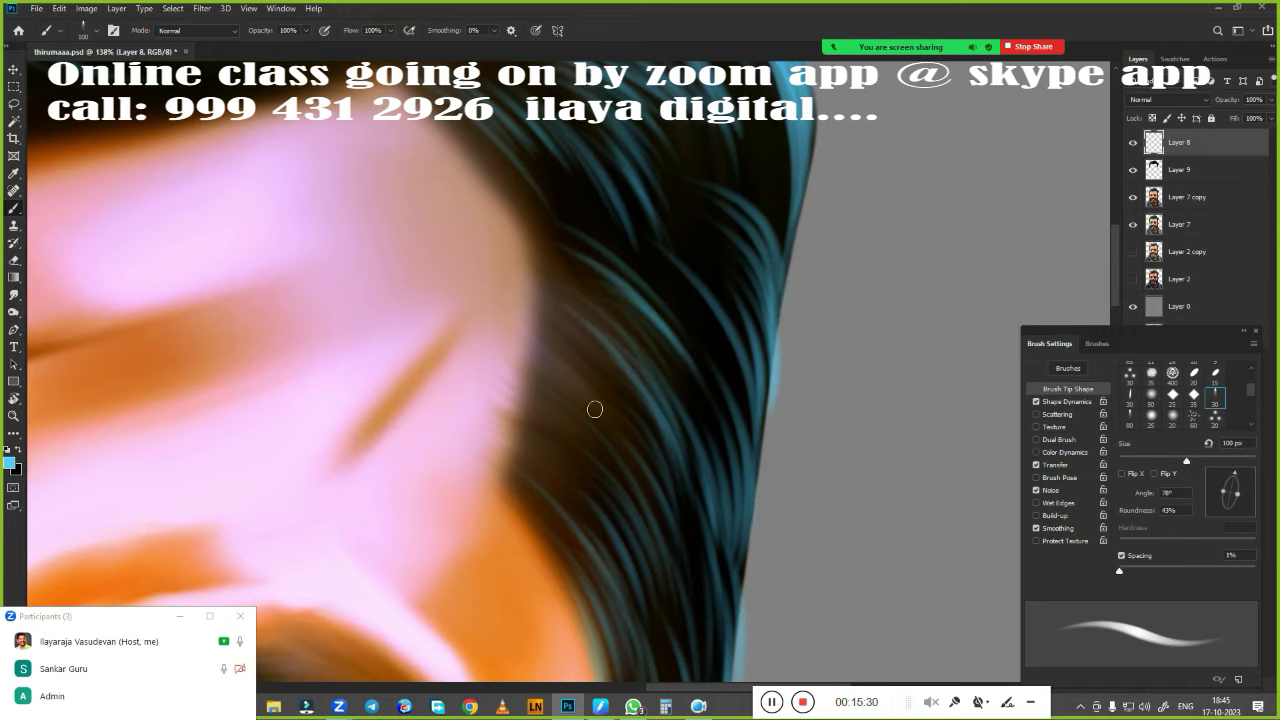
drag(549, 387, 668, 565)
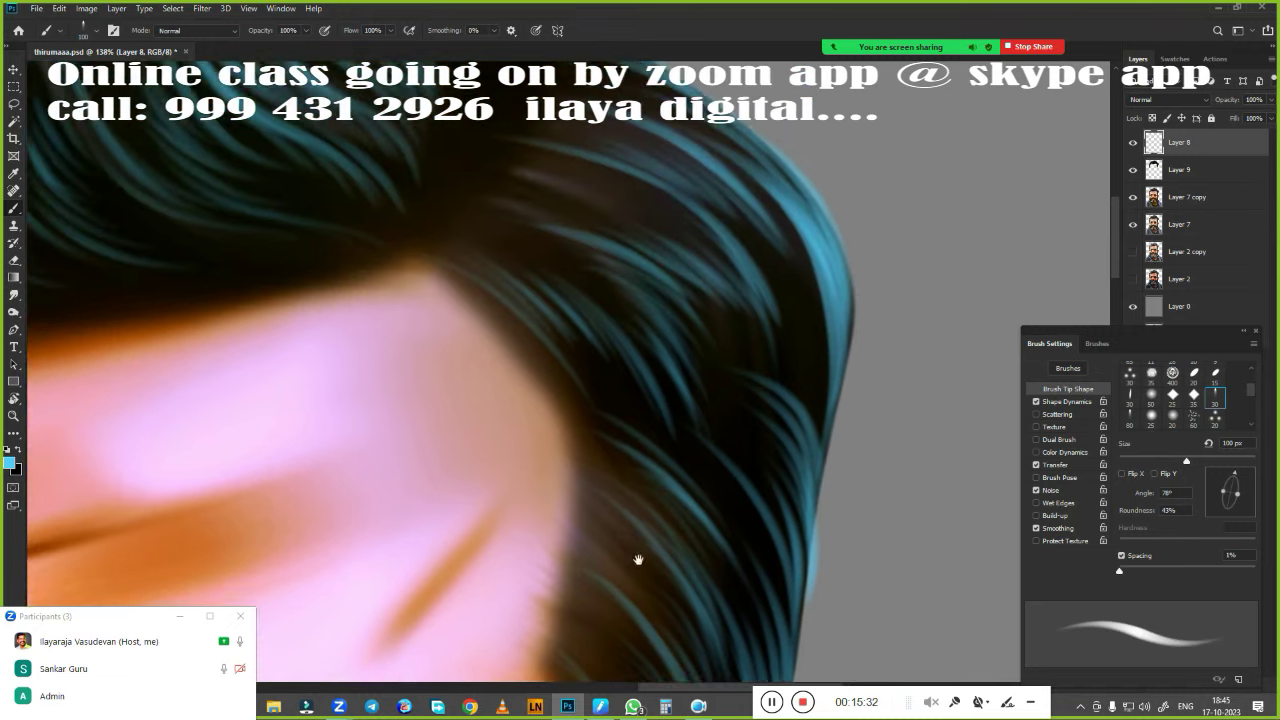
drag(560, 340, 640, 565)
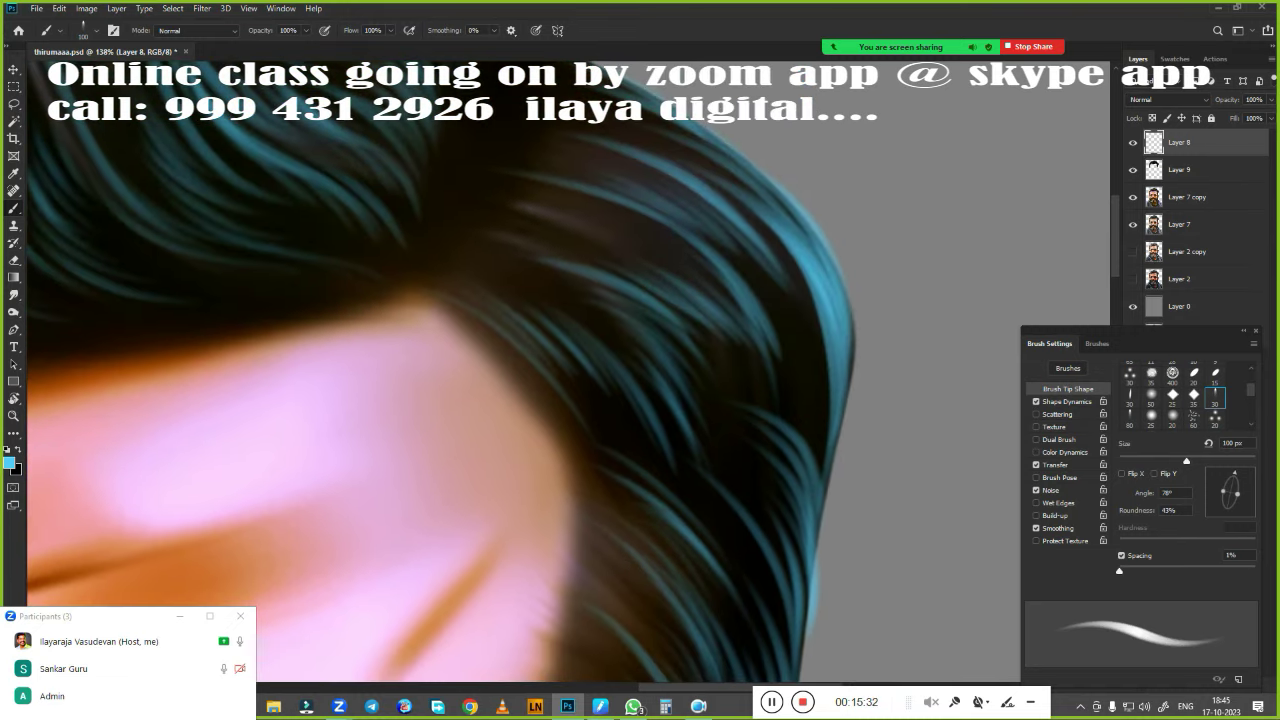
drag(530, 322, 638, 432)
drag(545, 260, 680, 354)
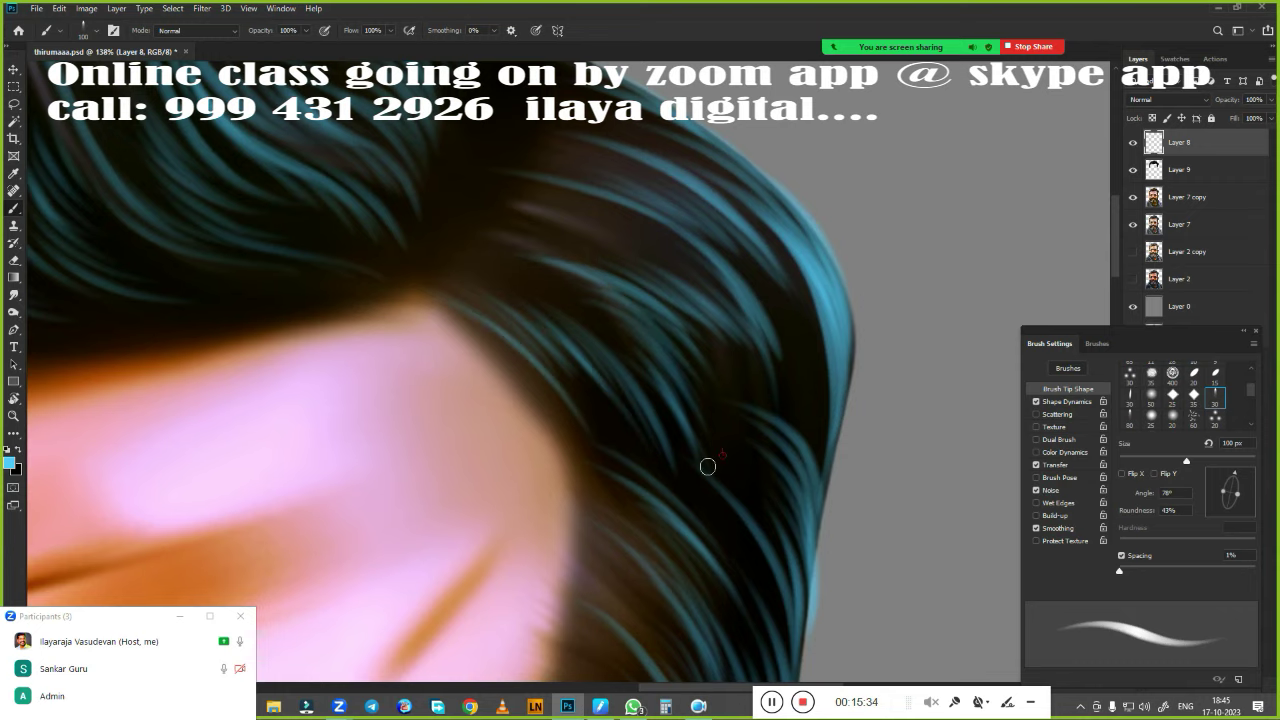
Zoom in on the hair crown and rotate the canvas to match the hair flow
drag(787, 363, 697, 423)
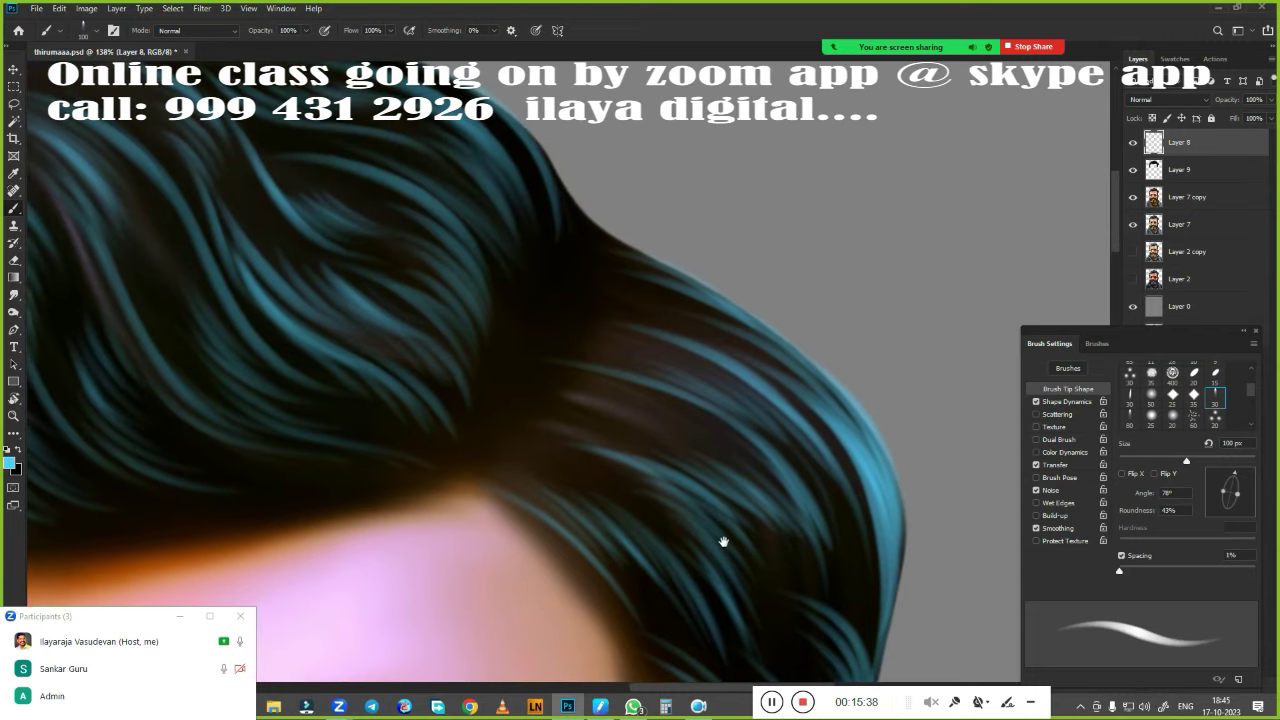
scroll(643, 437, up, 2)
mouse_move(643, 437)
mouse_down()
mouse_move(593, 230)
mouse_move(599, 206)
mouse_up()
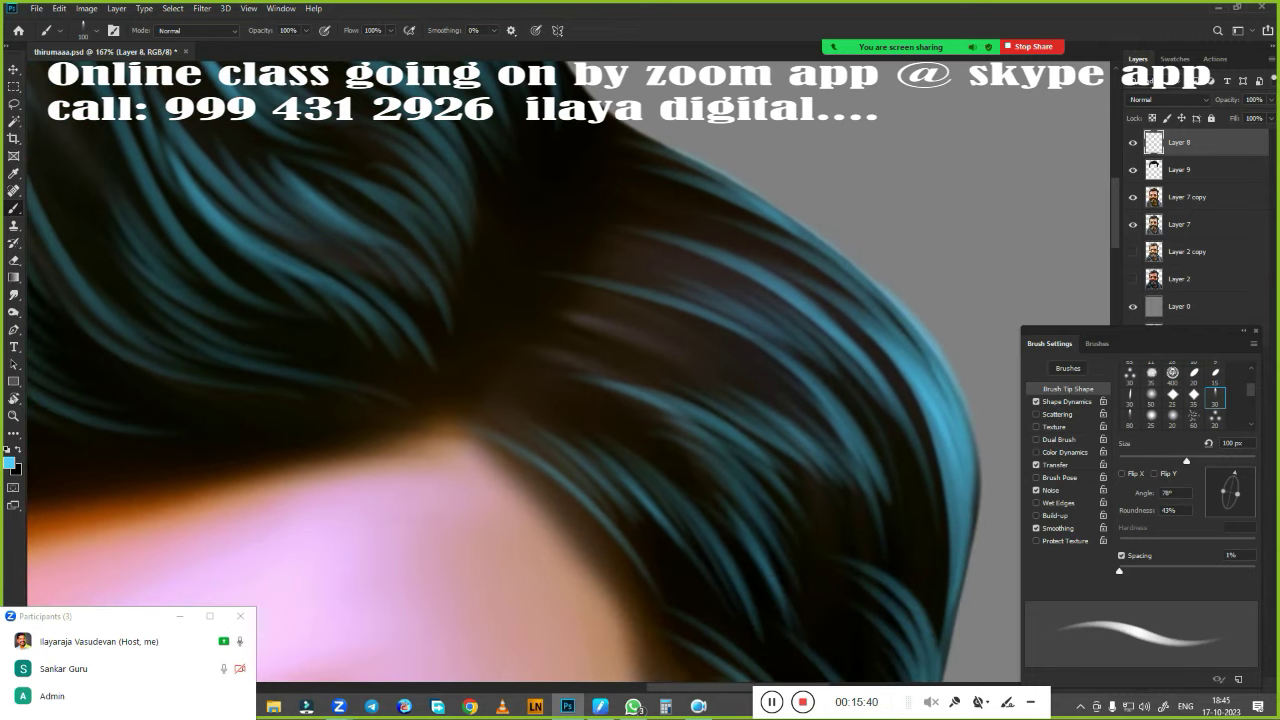
key(r)
mouse_move(443, 397)
mouse_down()
mouse_move(323, 346)
mouse_move(674, 186)
mouse_move(785, 195)
mouse_move(829, 214)
mouse_move(549, 437)
mouse_move(518, 402)
mouse_up()
scroll(560, 385, up, 4)
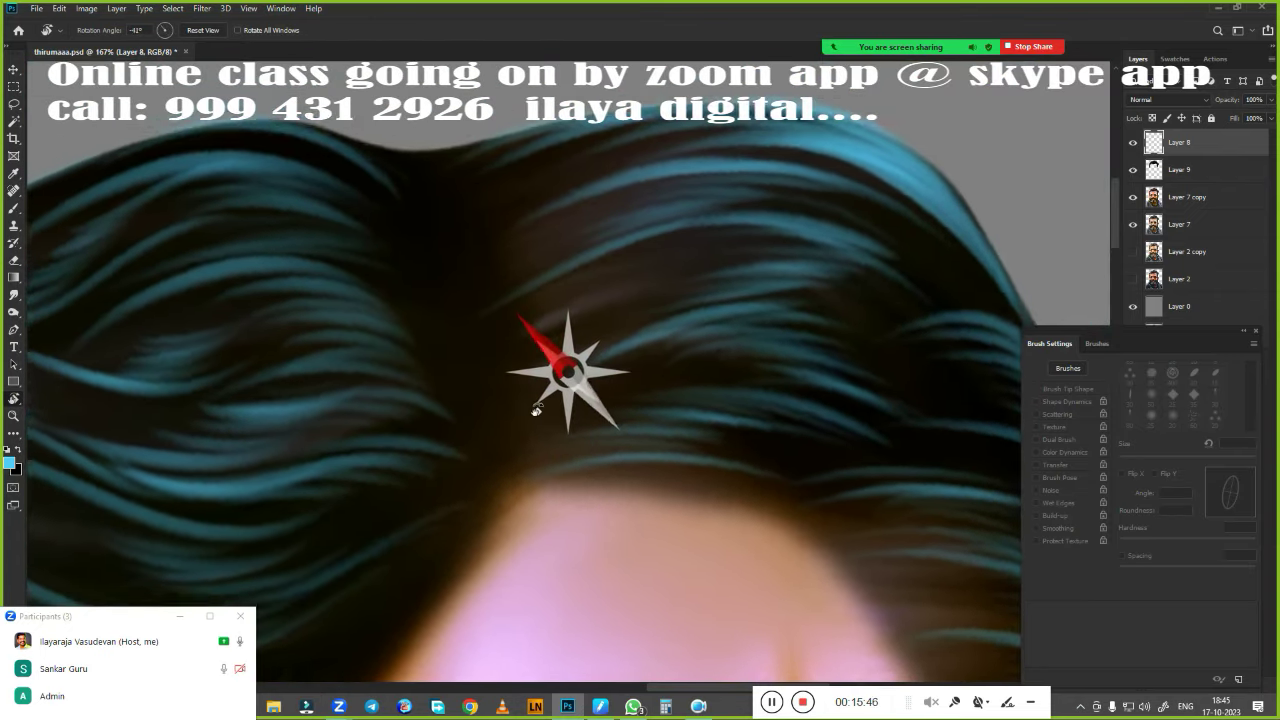
Paint two faint highlight streaks across the crown hair
key(b)
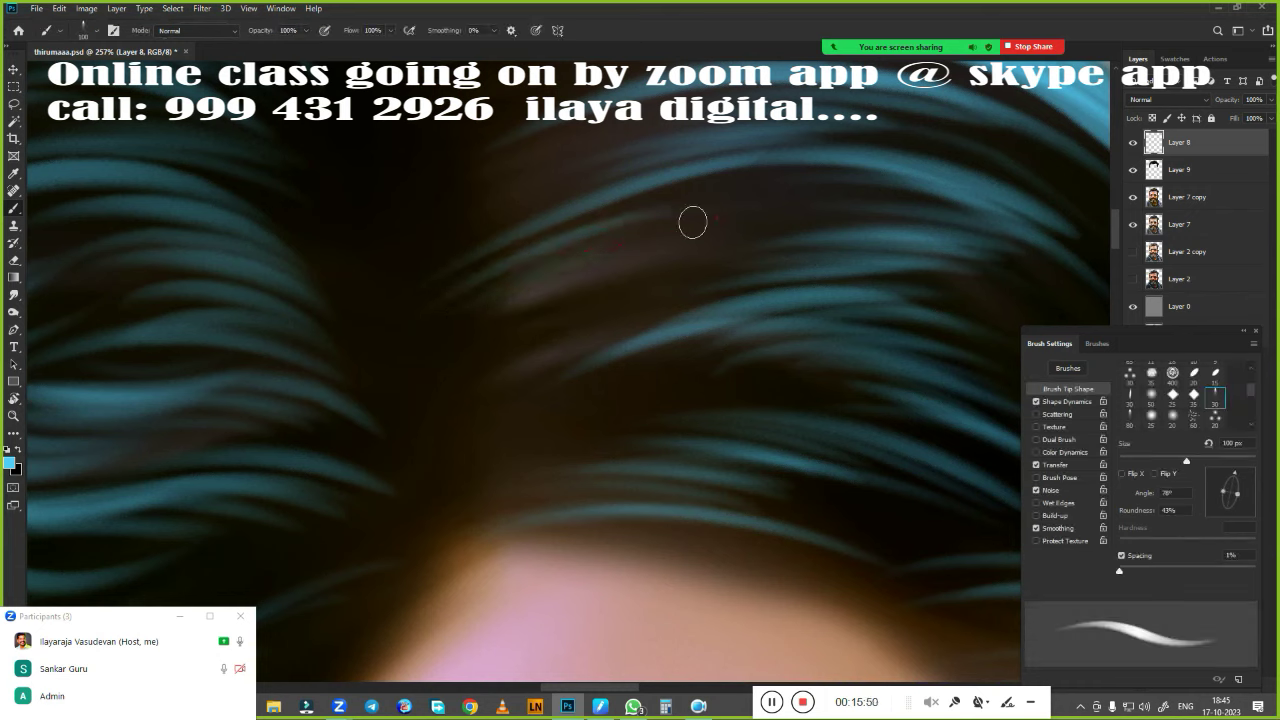
drag(689, 260, 525, 345)
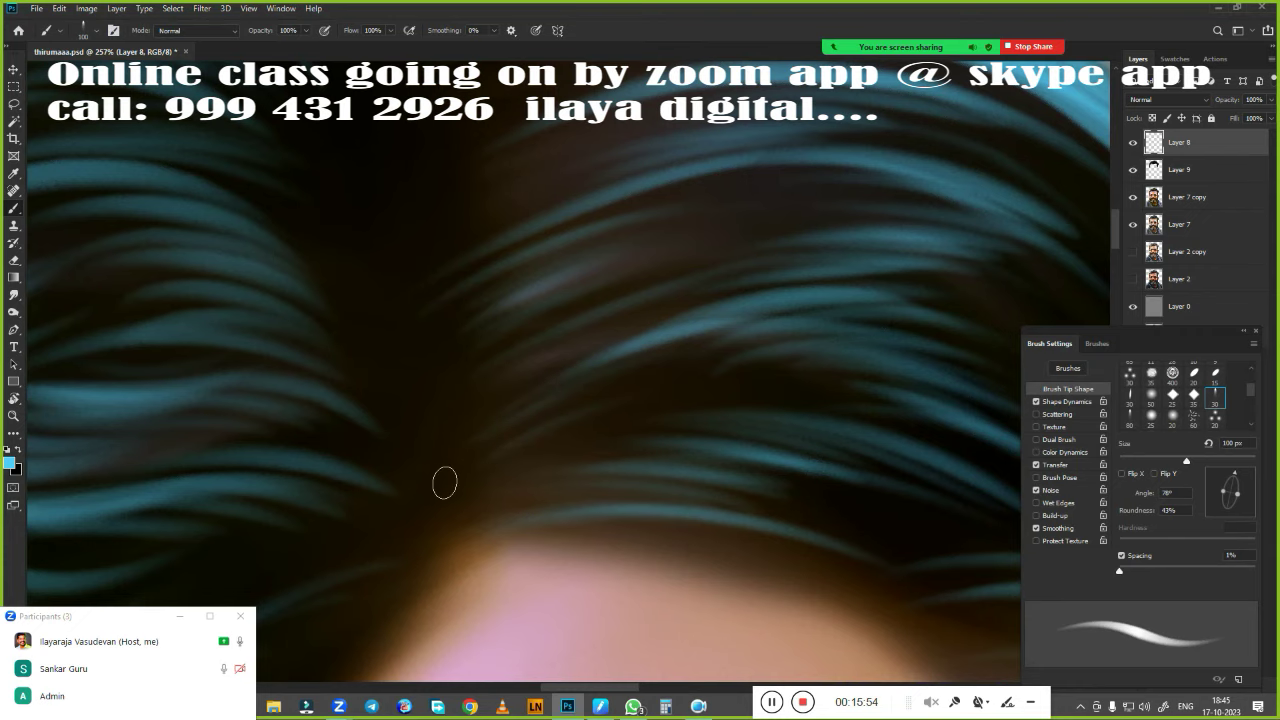
drag(485, 462, 585, 420)
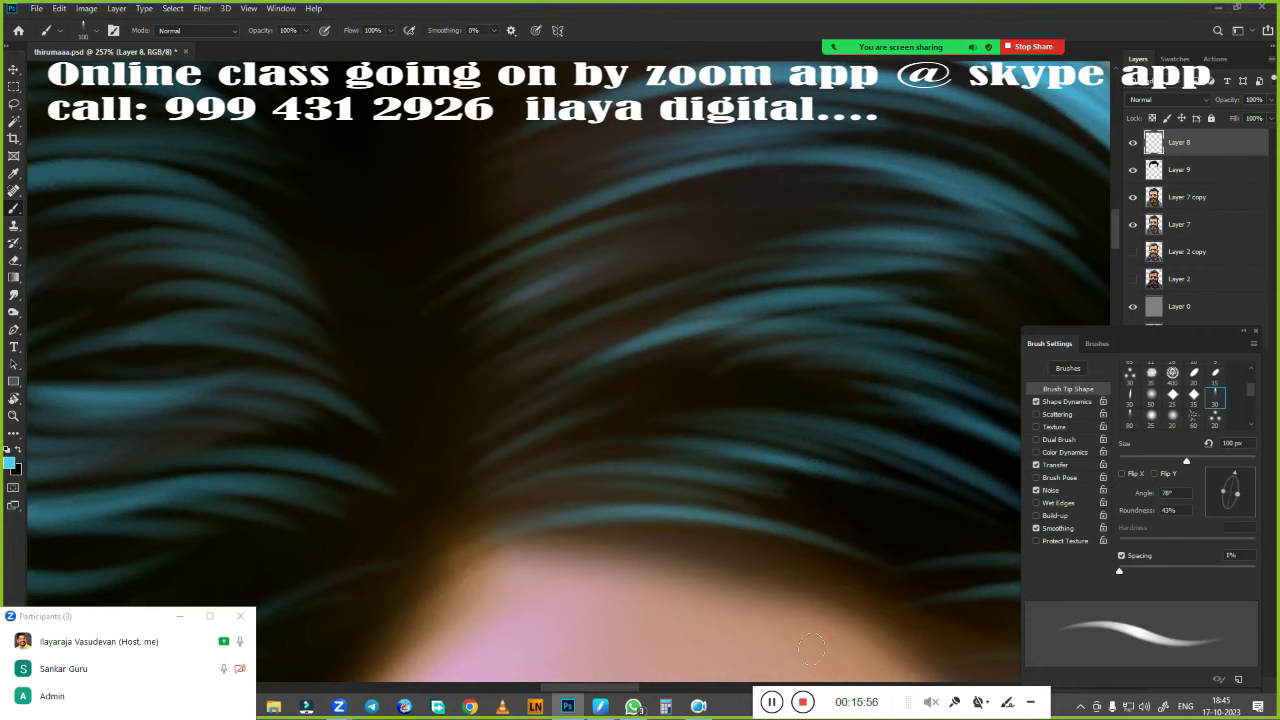
scroll(648, 563, up, 3)
scroll(648, 563, up, 3)
Add several thin bright strands near the top of the dark hair
drag(638, 352, 476, 428)
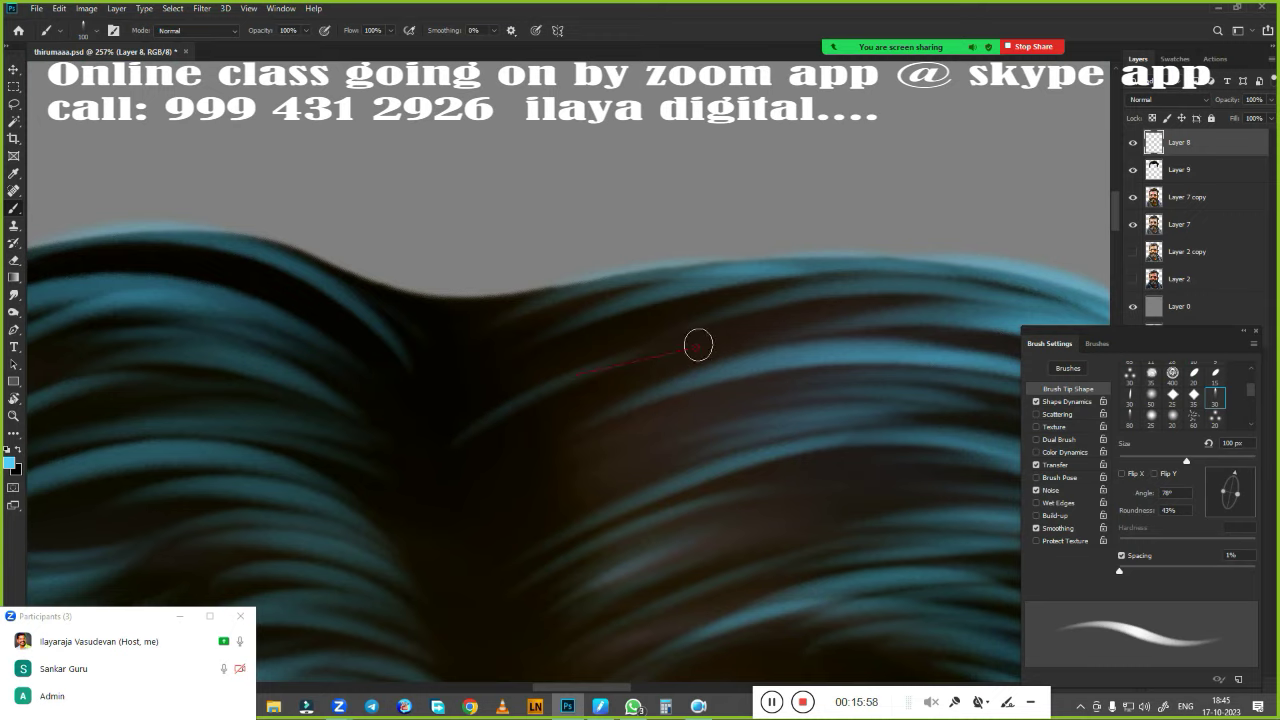
drag(652, 334, 502, 390)
drag(760, 323, 535, 350)
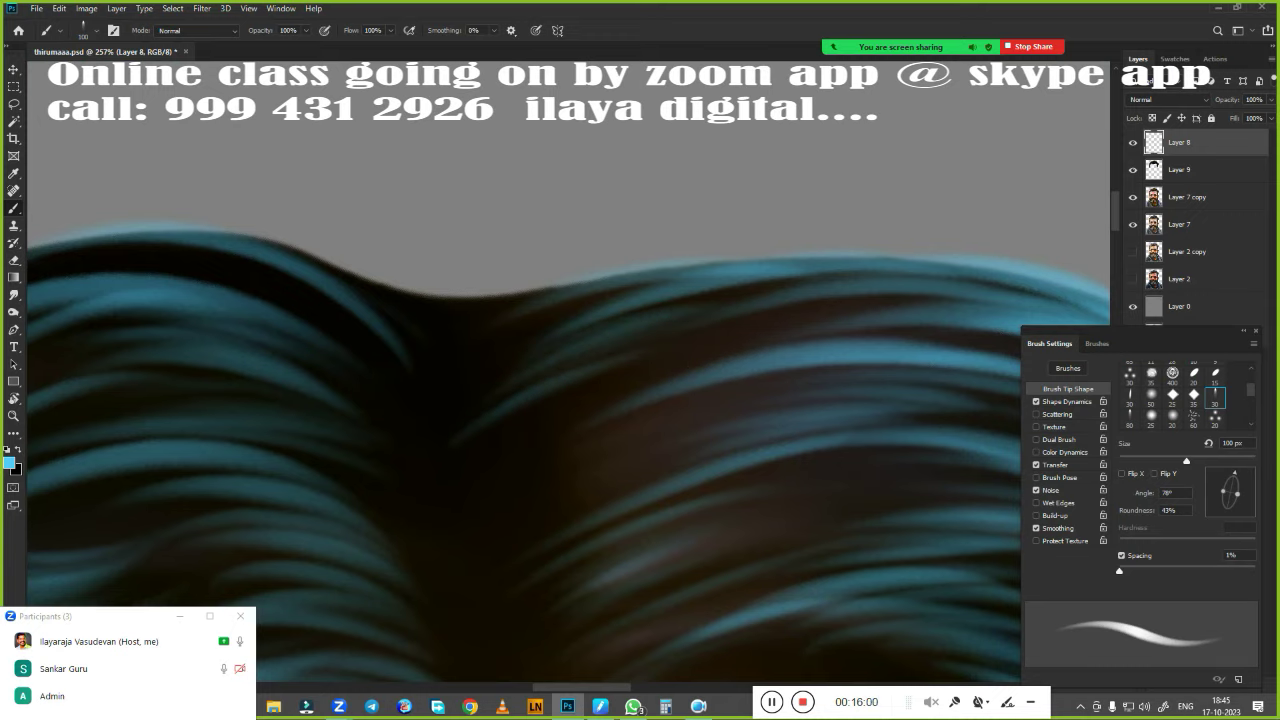
scroll(523, 371, down, 3)
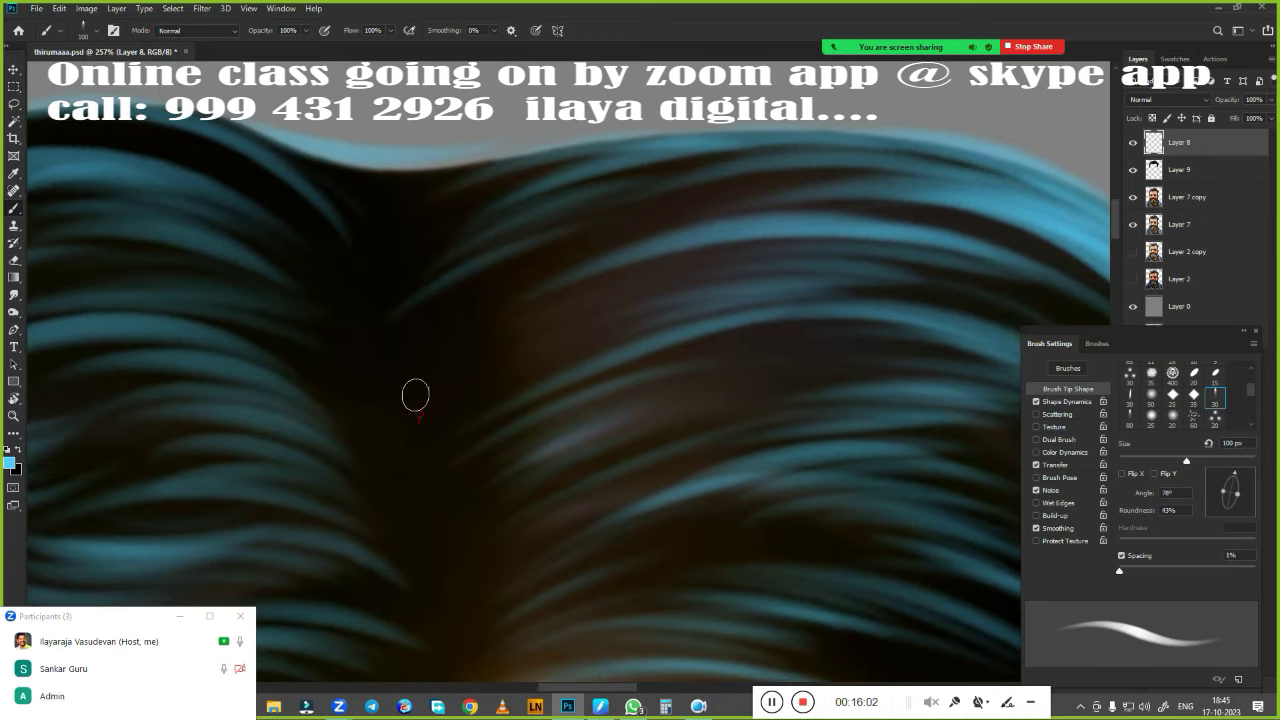
drag(638, 304, 472, 390)
mouse_move(757, 259)
mouse_down()
mouse_move(486, 334)
mouse_move(552, 300)
mouse_up()
scroll(631, 509, down, 2)
Shrink the brush to 70 px and paint a thin strand along the forehead hairline
scroll(634, 277, down, 2)
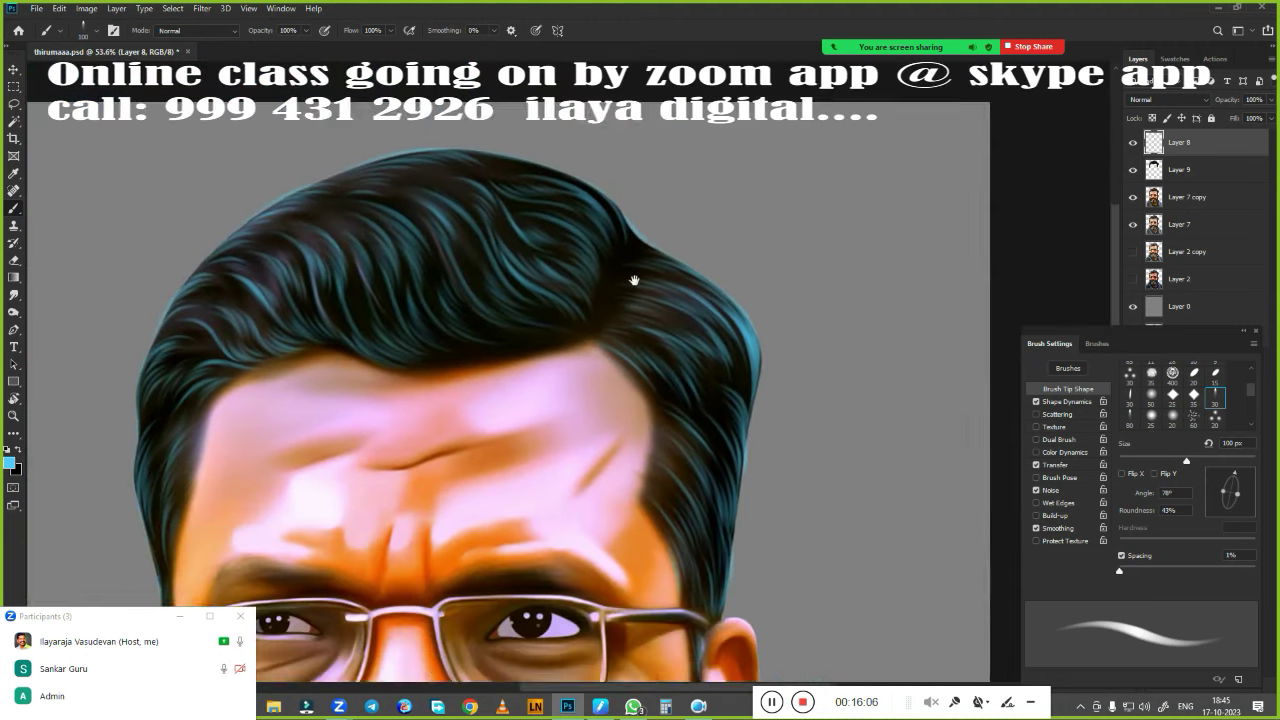
scroll(632, 256, down, 1)
scroll(620, 306, up, 2)
scroll(557, 331, up, 1)
scroll(751, 386, up, 1)
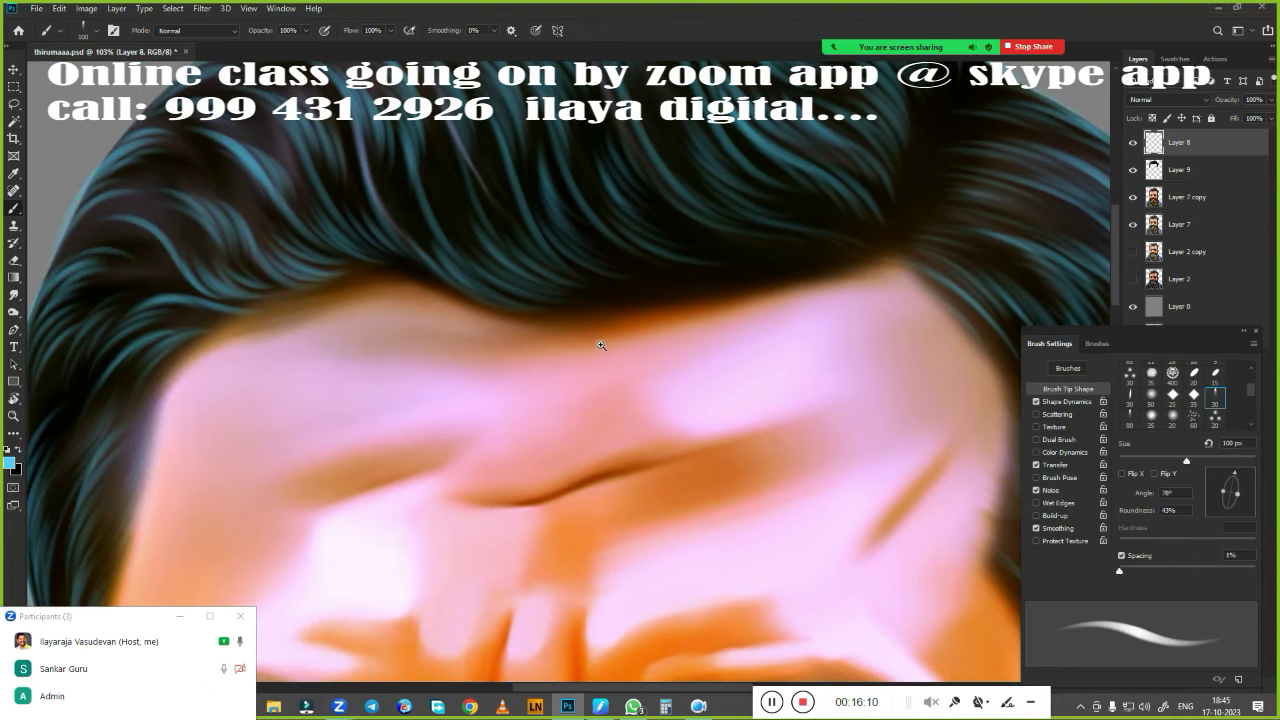
scroll(601, 345, up, 1)
scroll(623, 346, up, 1)
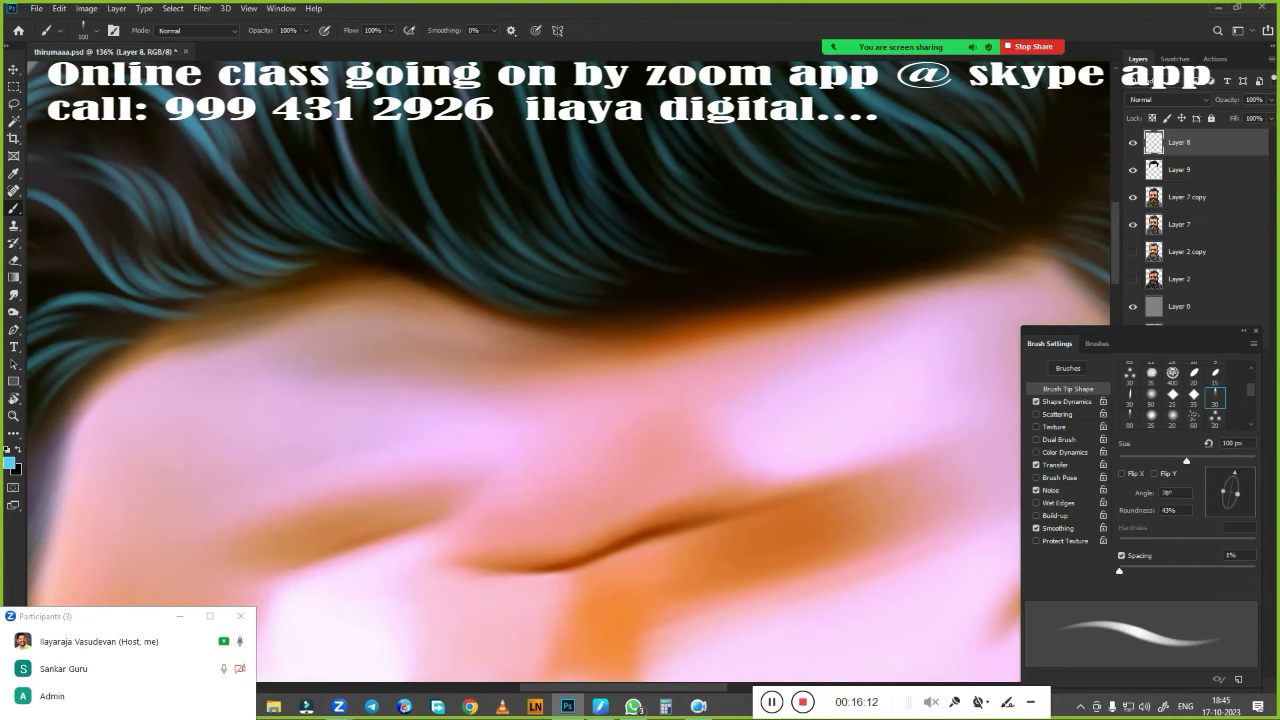
key(bracketleft)
key(bracketleft)
key(bracketleft)
drag(514, 423, 585, 401)
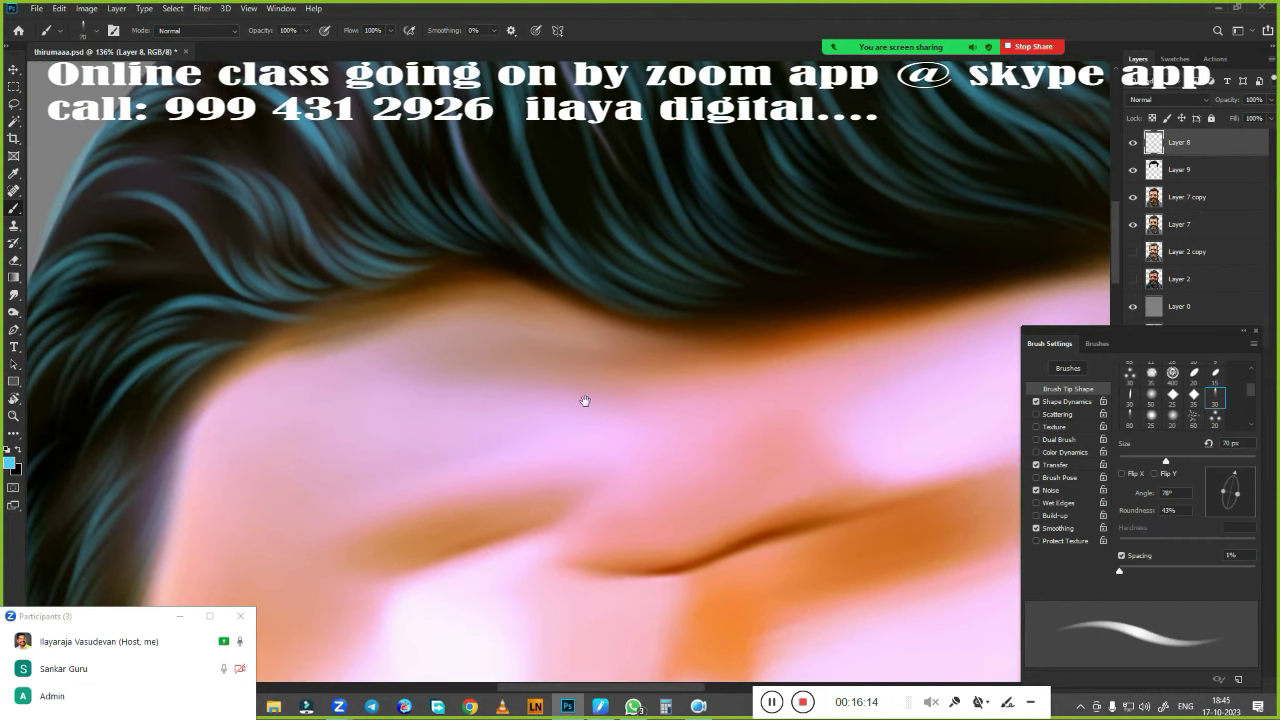
mouse_move(258, 310)
mouse_down()
mouse_move(342, 299)
mouse_move(499, 230)
mouse_up()
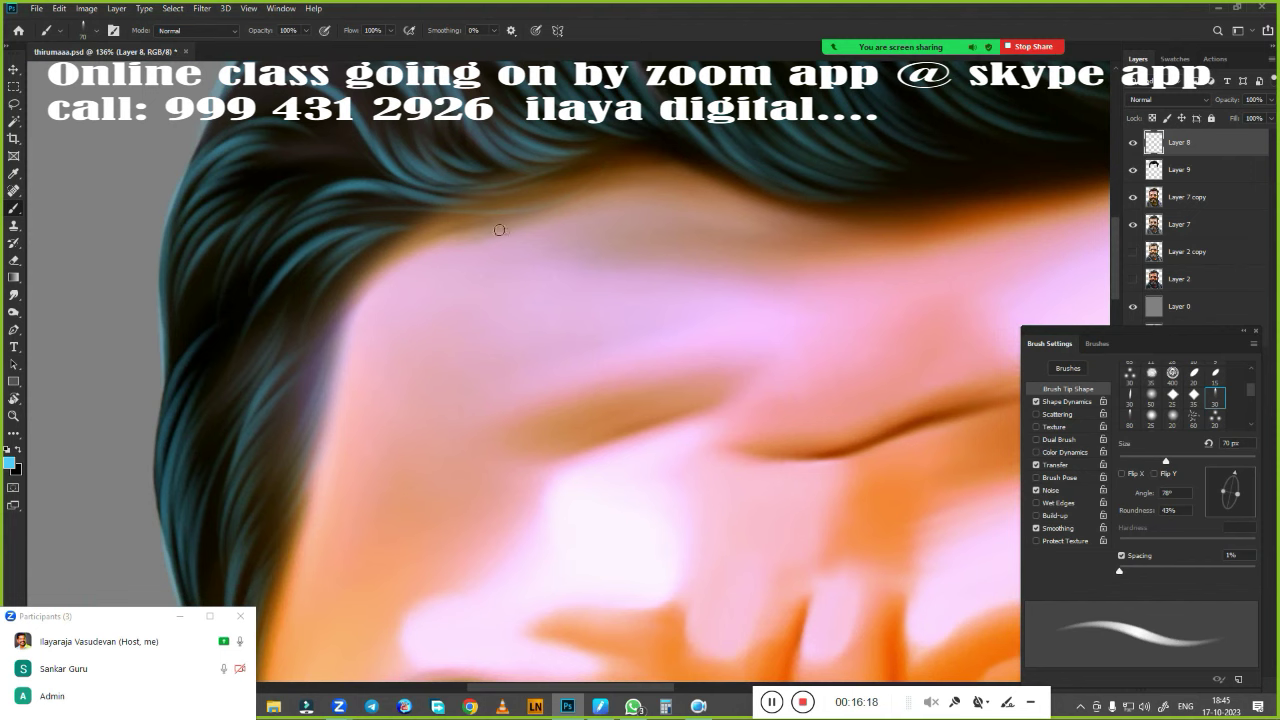
Paint faint light-blue strands across the hair and along the hairline
mouse_move(309, 302)
mouse_down()
mouse_move(380, 414)
mouse_move(376, 287)
mouse_up()
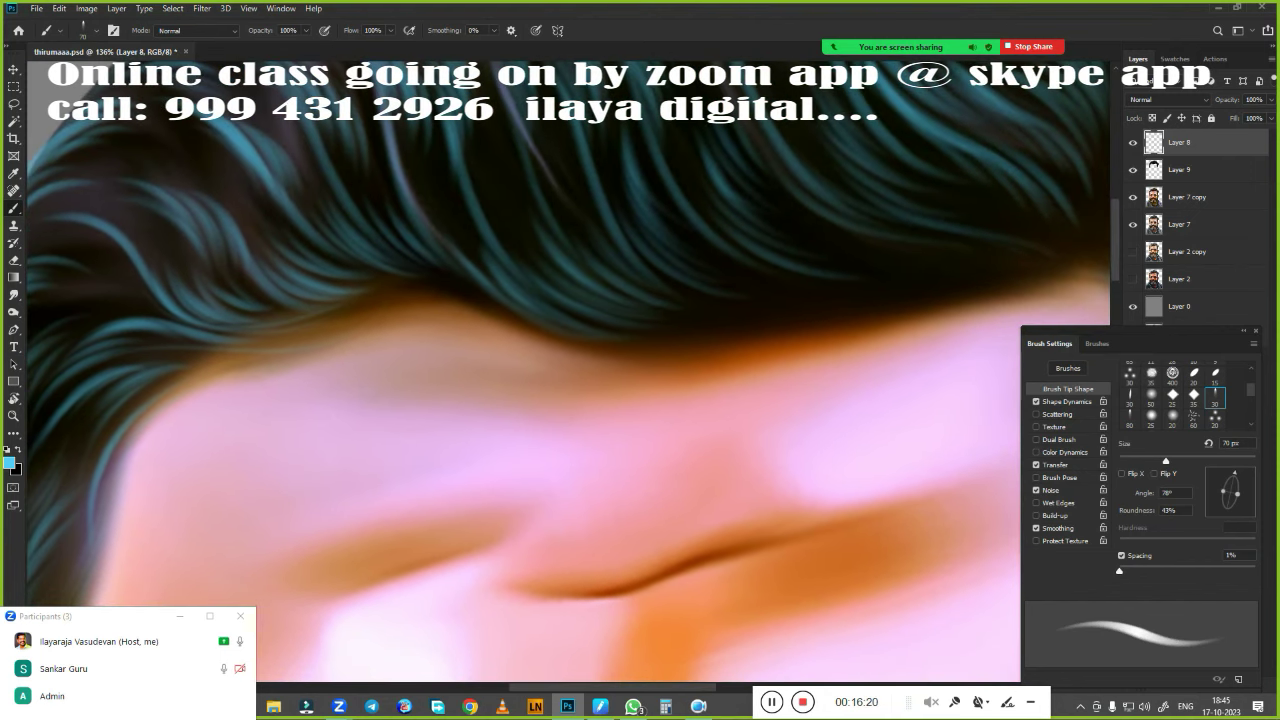
drag(483, 391, 558, 401)
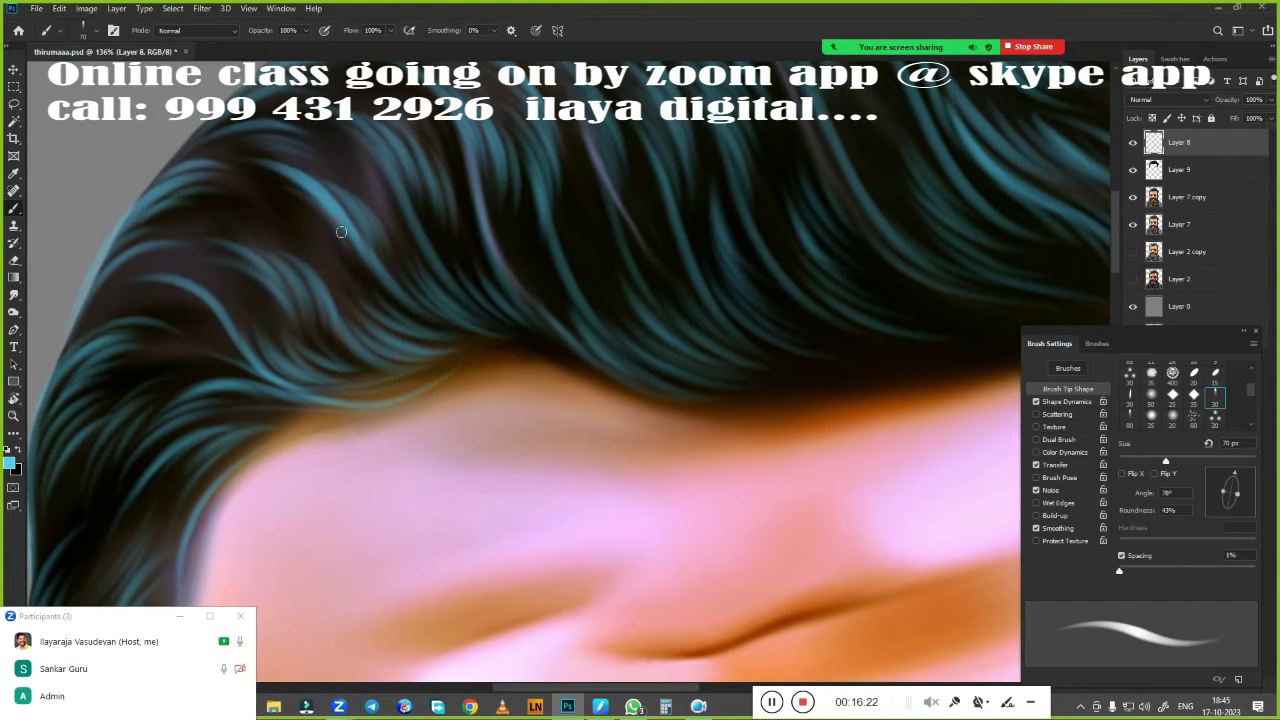
drag(341, 232, 520, 360)
drag(737, 414, 620, 445)
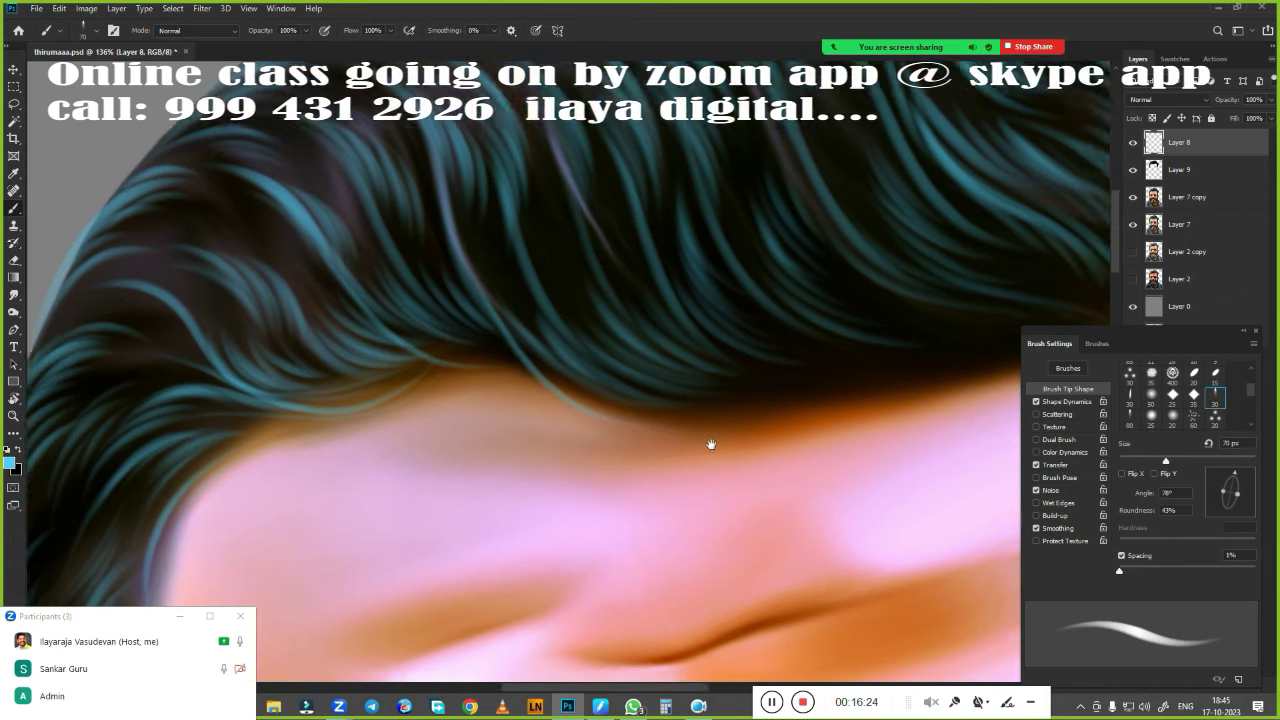
drag(490, 295, 650, 390)
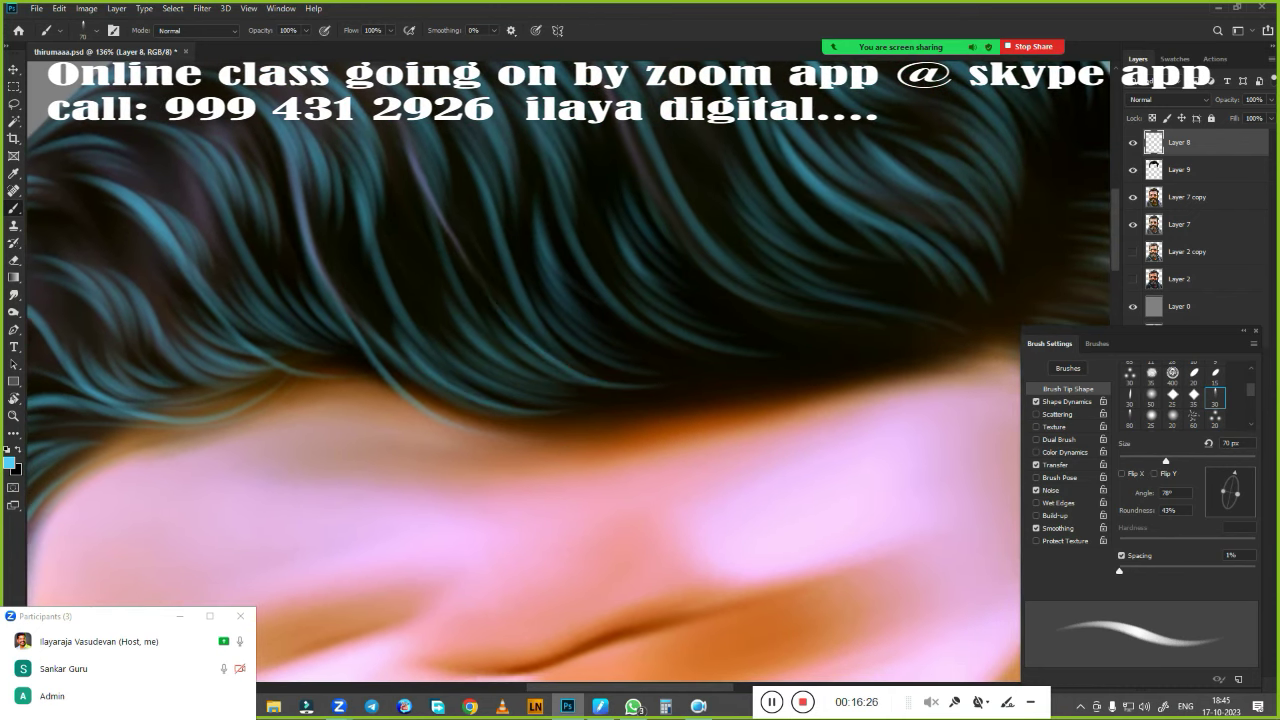
mouse_move(500, 370)
mouse_down()
mouse_move(678, 424)
mouse_move(309, 437)
mouse_up()
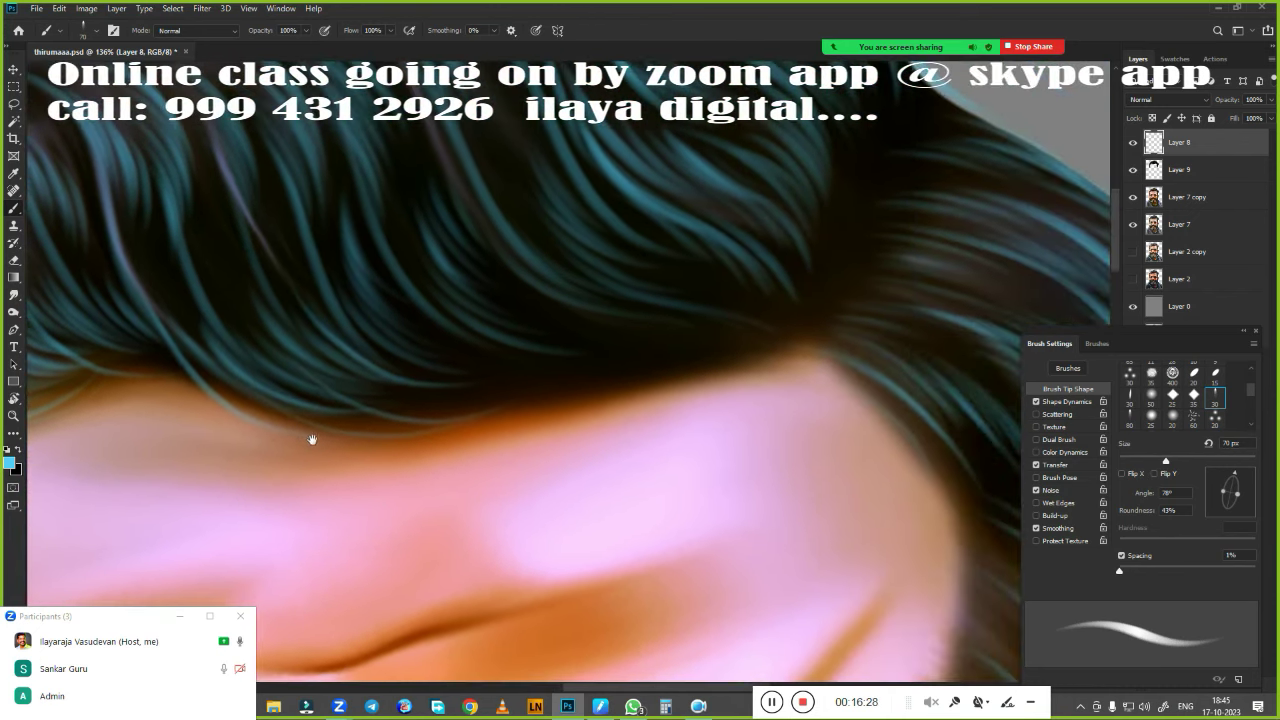
drag(514, 366, 636, 336)
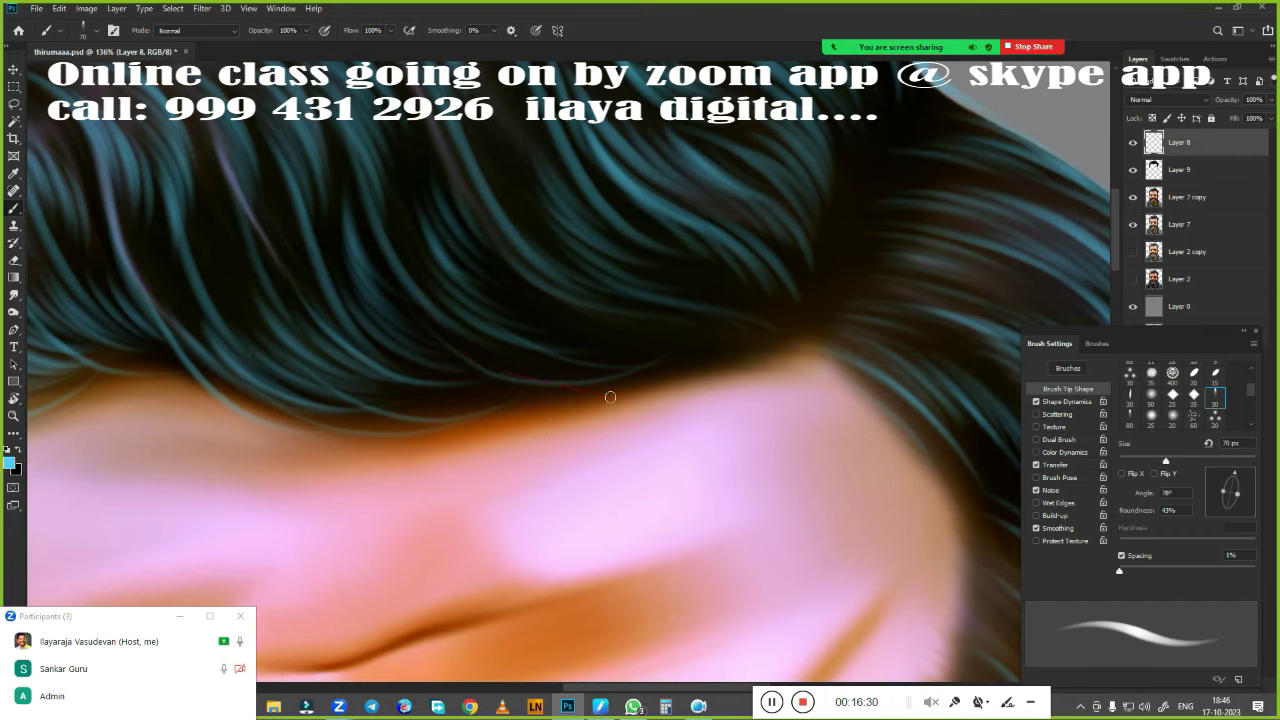
drag(408, 298, 426, 332)
drag(517, 260, 745, 345)
drag(580, 368, 744, 380)
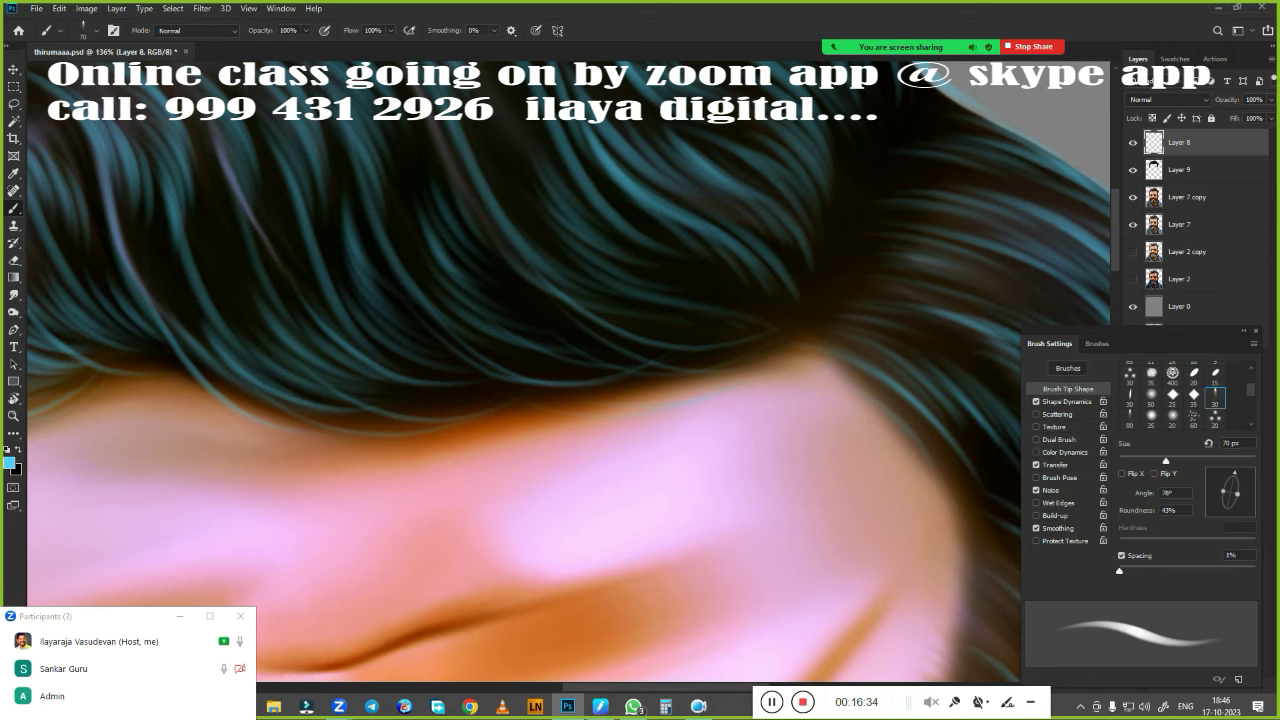
Paint curving thin teal strands down the right and lower-right hair
scroll(555, 420, down, 1)
scroll(555, 420, down, 1)
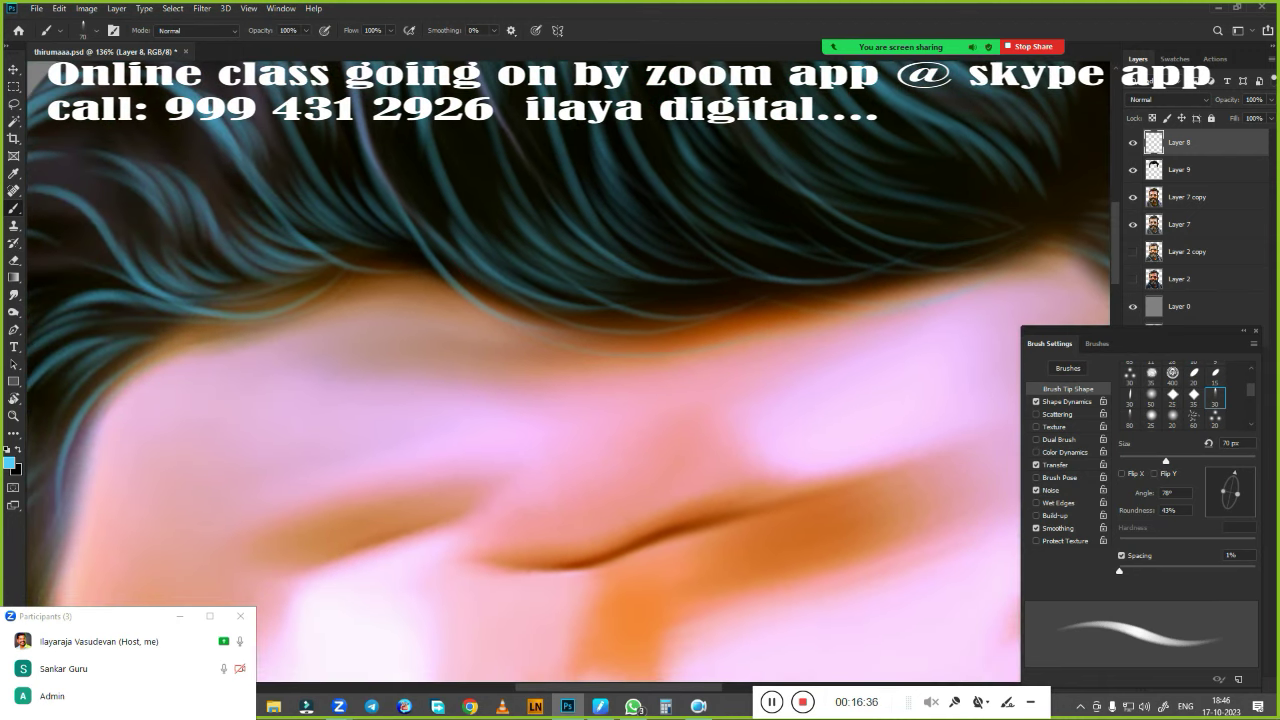
drag(449, 296, 209, 443)
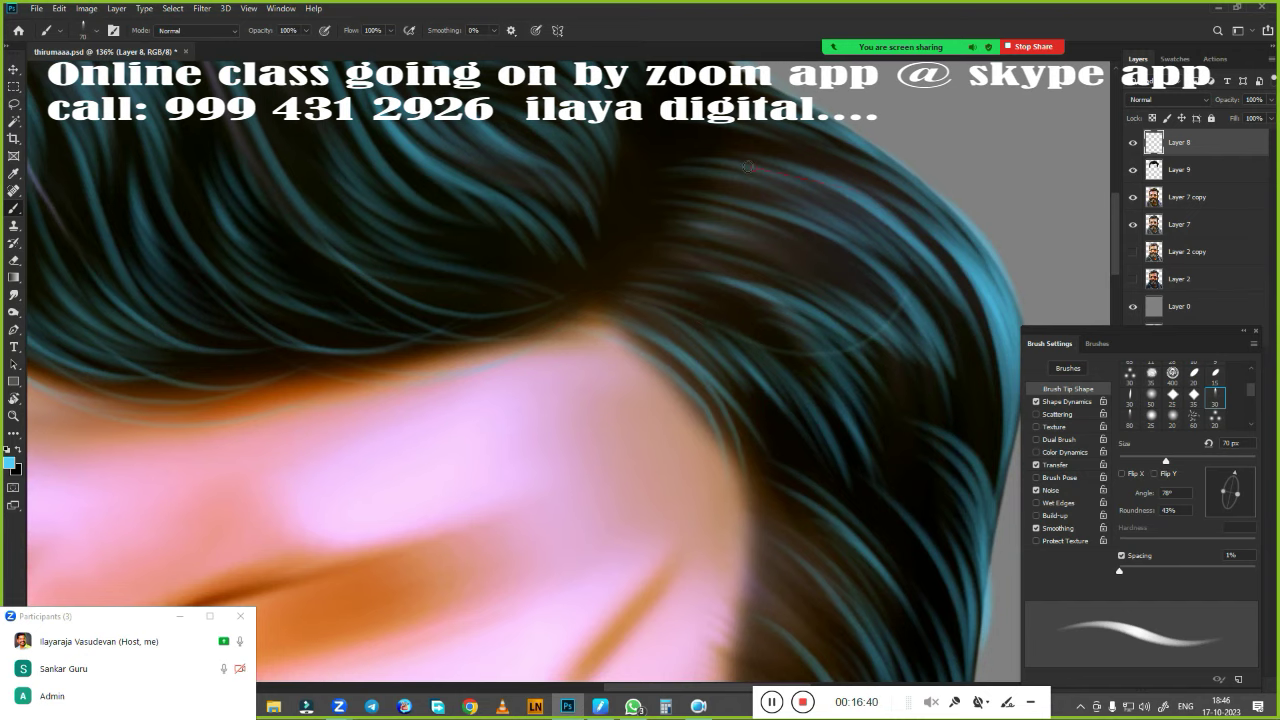
scroll(725, 260, down, 3)
scroll(720, 337, down, 1)
mouse_move(782, 220)
mouse_down()
mouse_move(928, 382)
mouse_move(1008, 278)
mouse_up()
drag(857, 575, 823, 466)
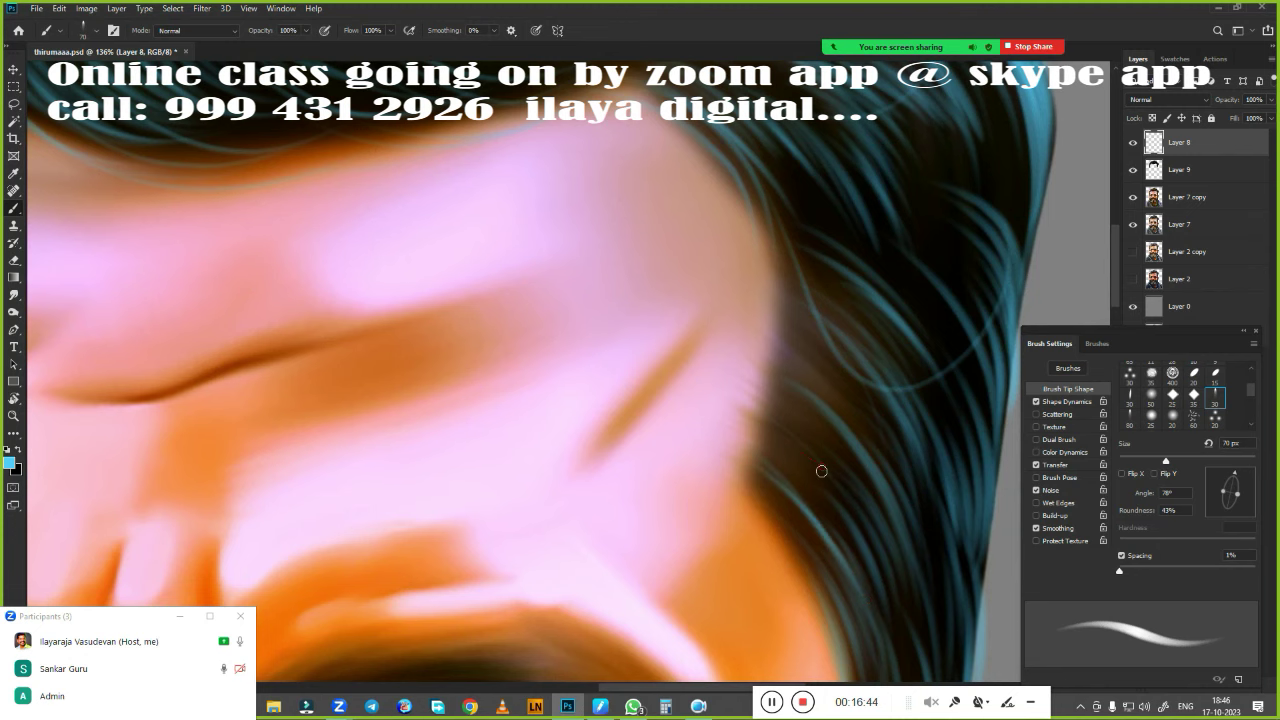
drag(800, 556, 870, 450)
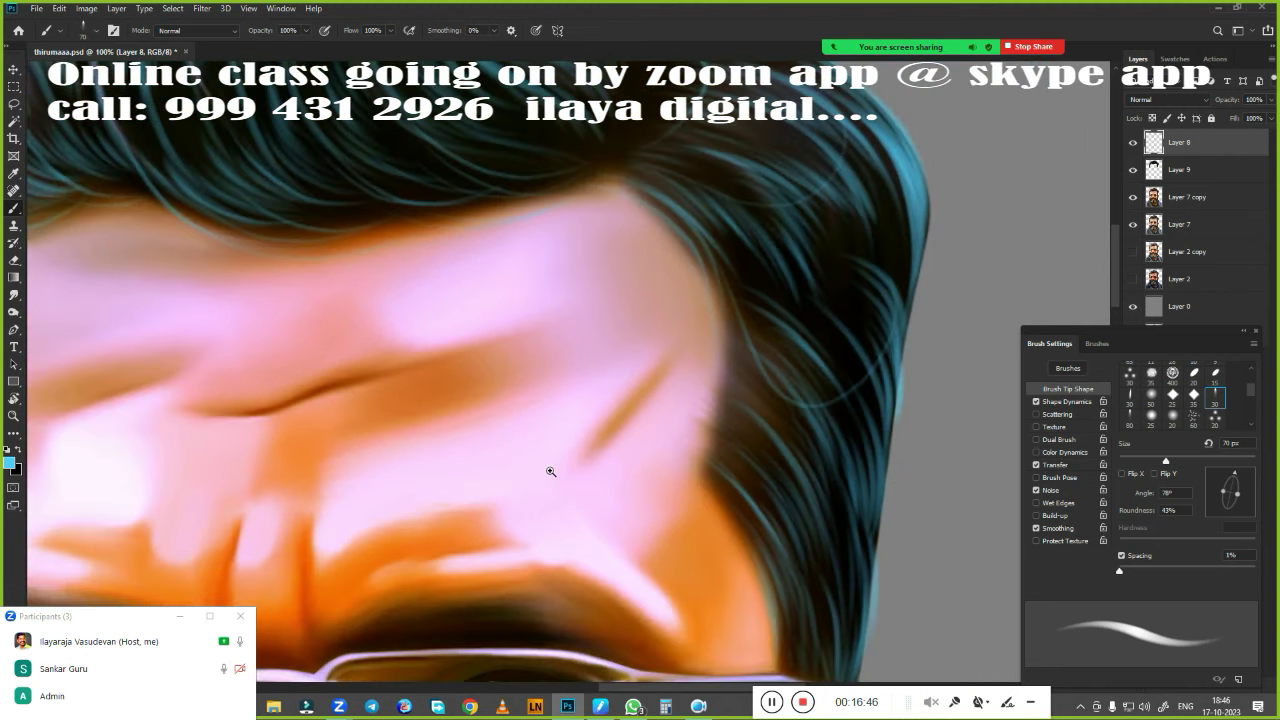
Paint several faint light strands, including a long arc, across the top of the hair on Layer 8
scroll(549, 466, up, 3)
scroll(943, 523, up, 3)
scroll(871, 420, up, 2)
drag(887, 234, 772, 195)
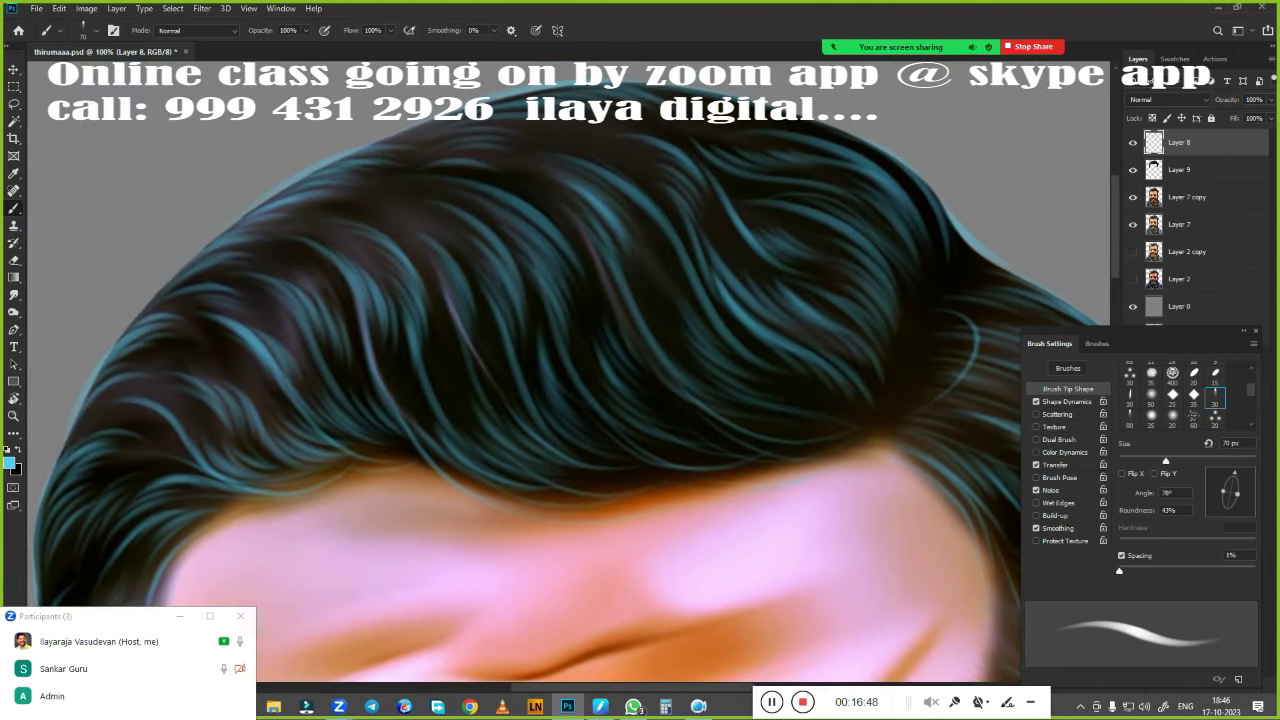
drag(908, 205, 758, 136)
drag(745, 272, 622, 220)
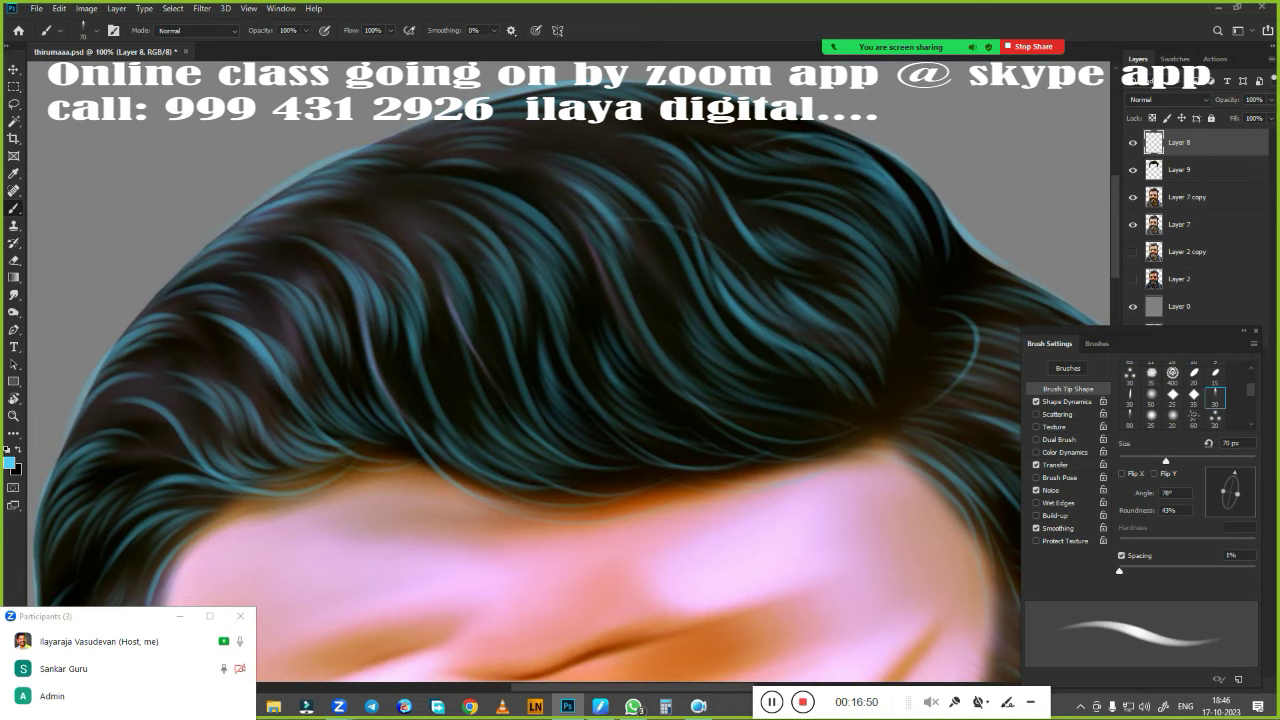
drag(689, 377, 456, 238)
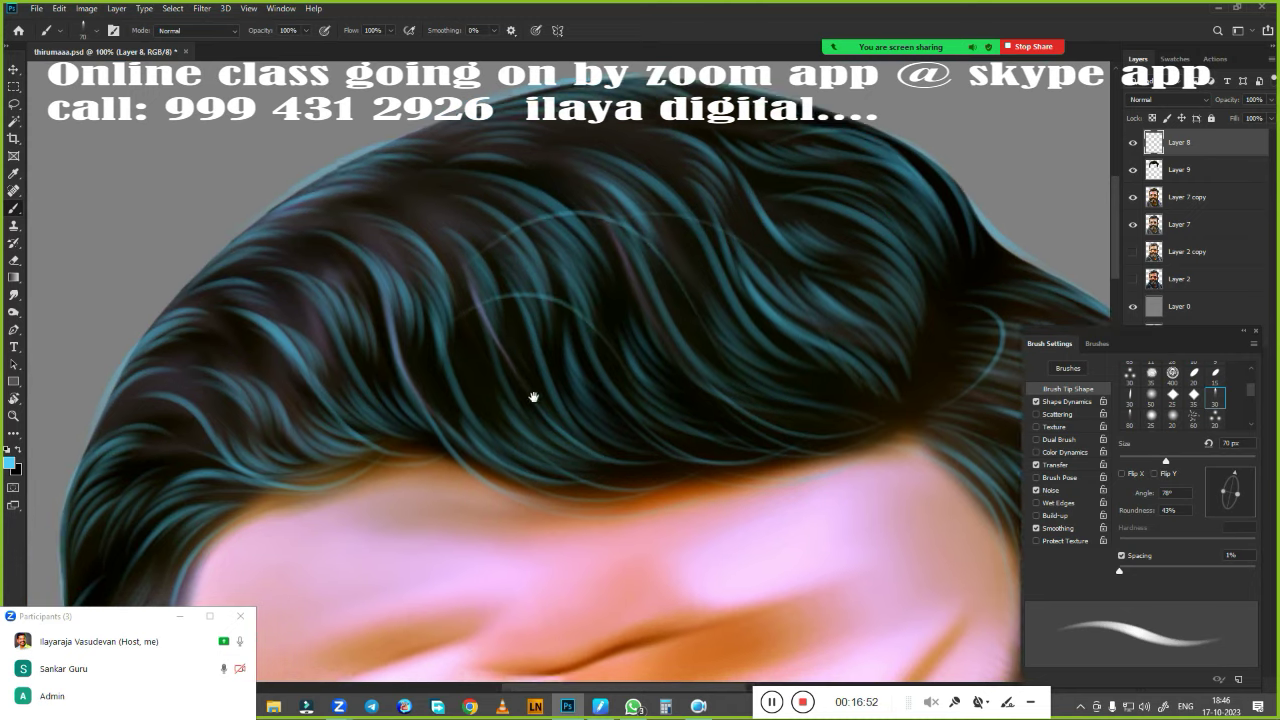
drag(525, 405, 828, 316)
drag(794, 272, 638, 205)
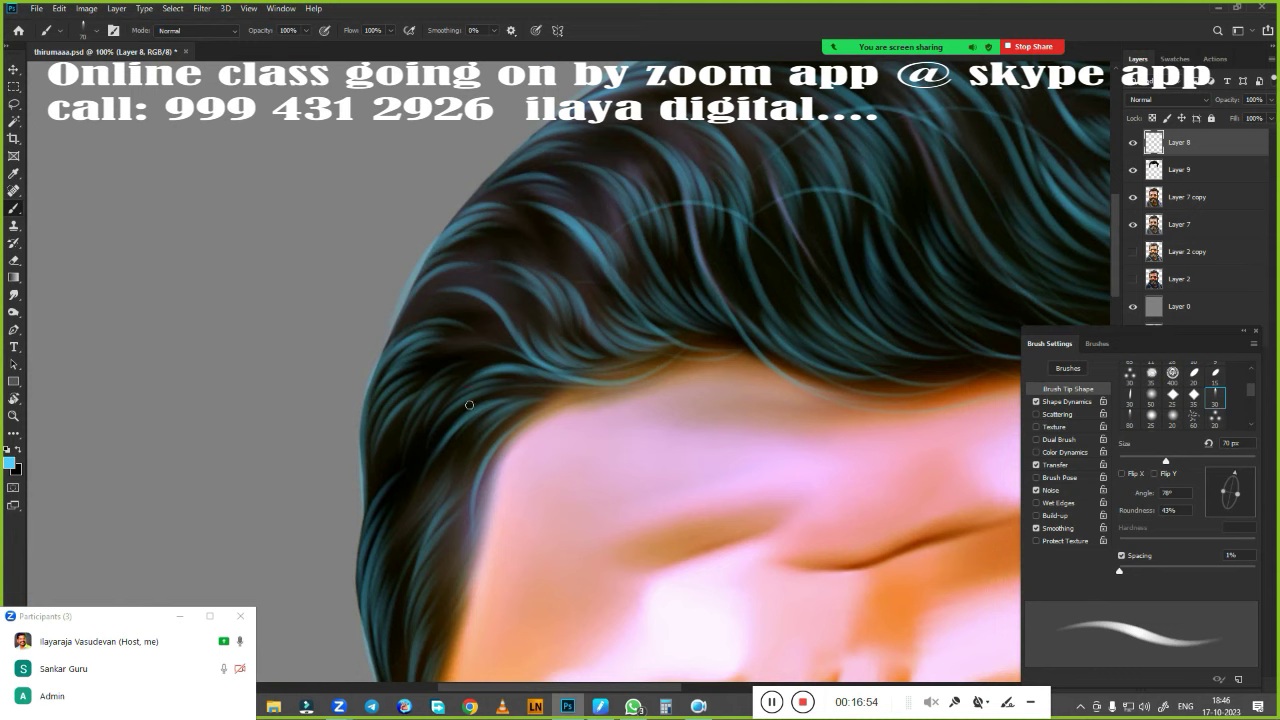
Add light strands along the hair's left edge and a thin blue strand over the crown
scroll(470, 380, down, 5)
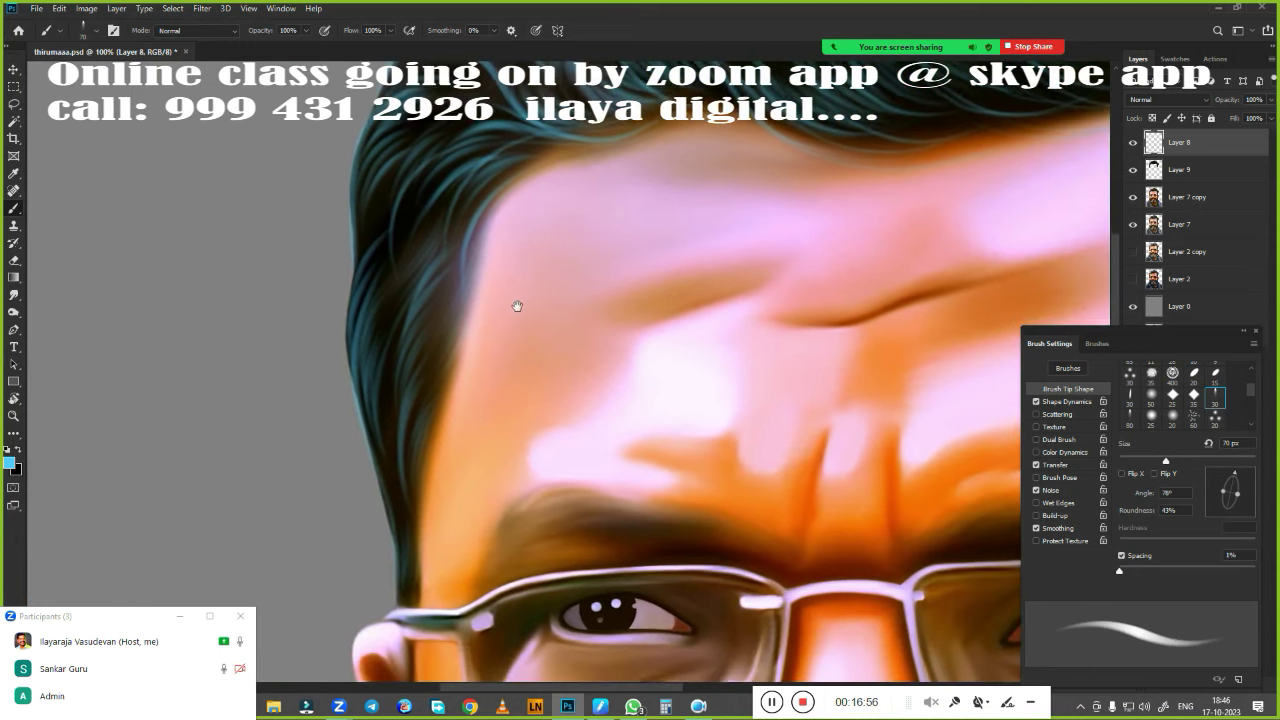
drag(435, 483, 392, 340)
drag(380, 466, 360, 296)
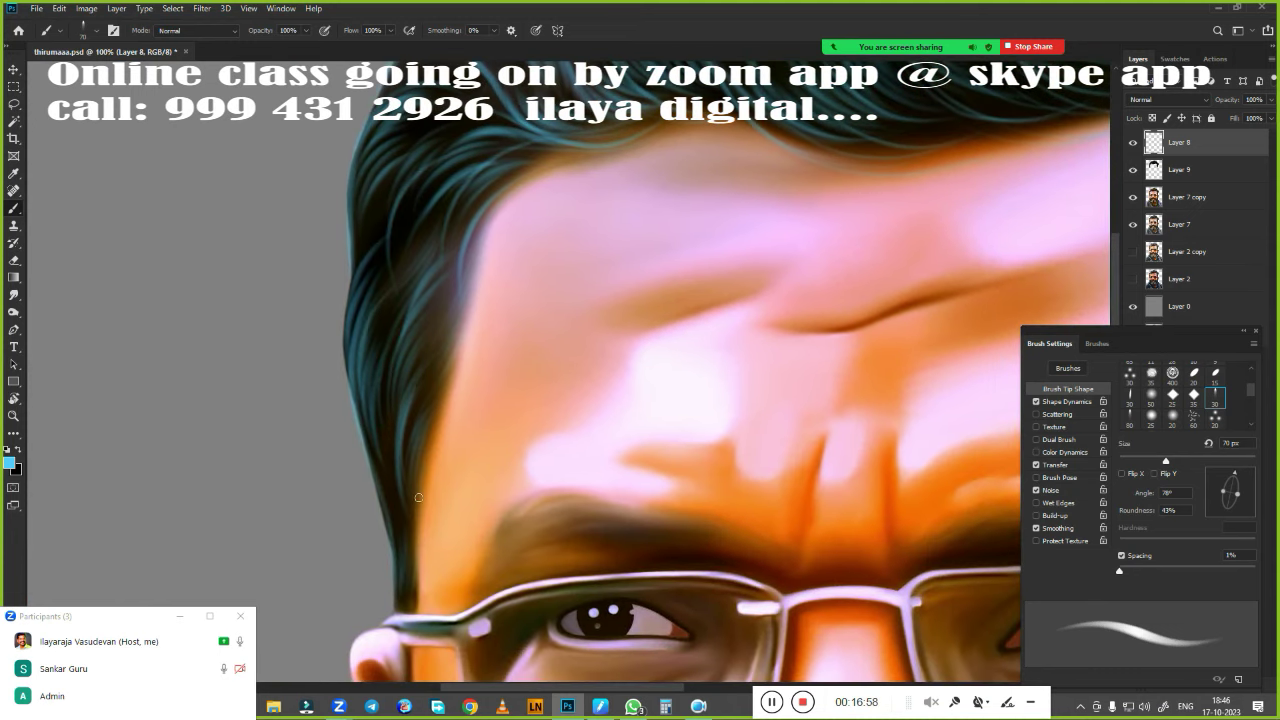
scroll(494, 357, up, 2)
scroll(494, 357, up, 4)
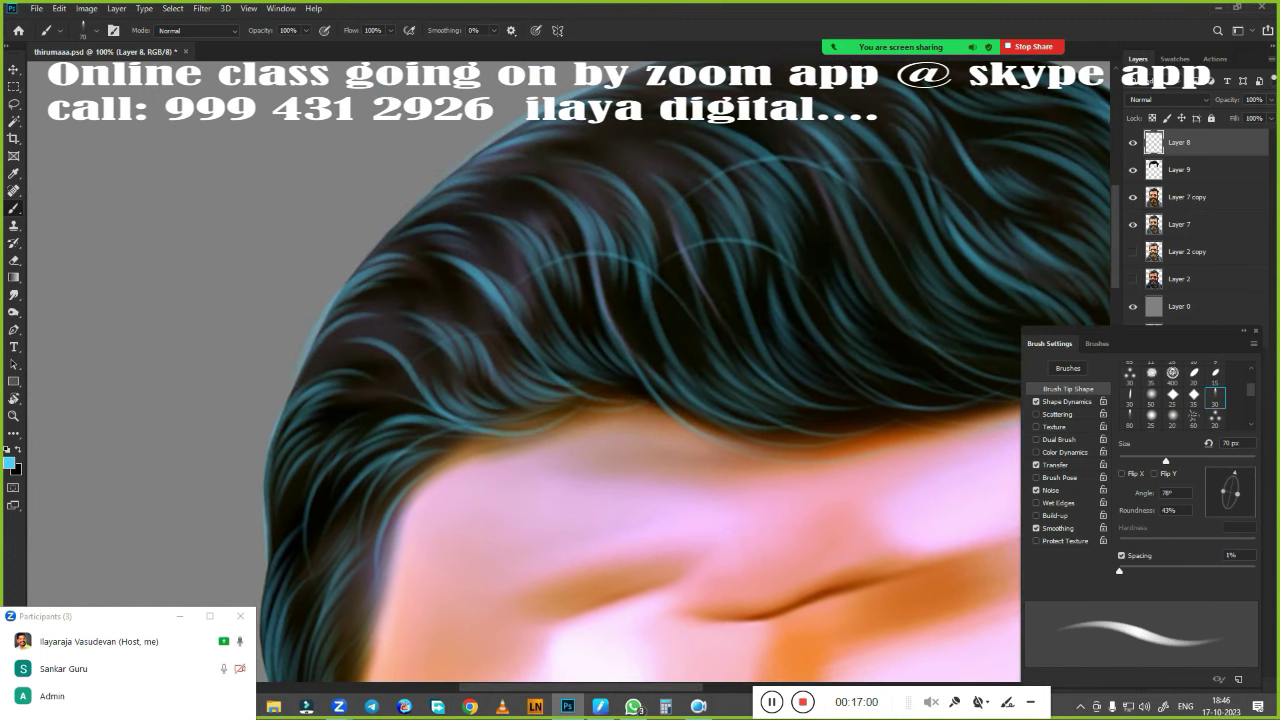
scroll(628, 280, up, 3)
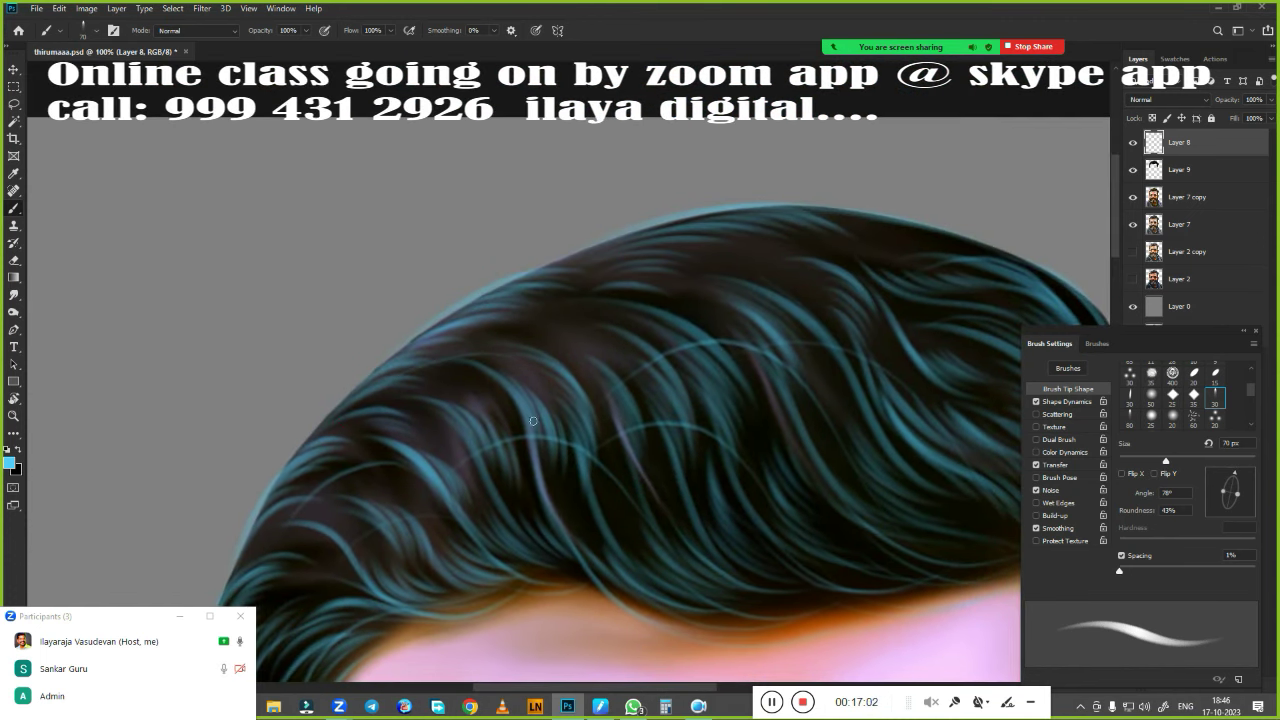
scroll(780, 306, right, 3)
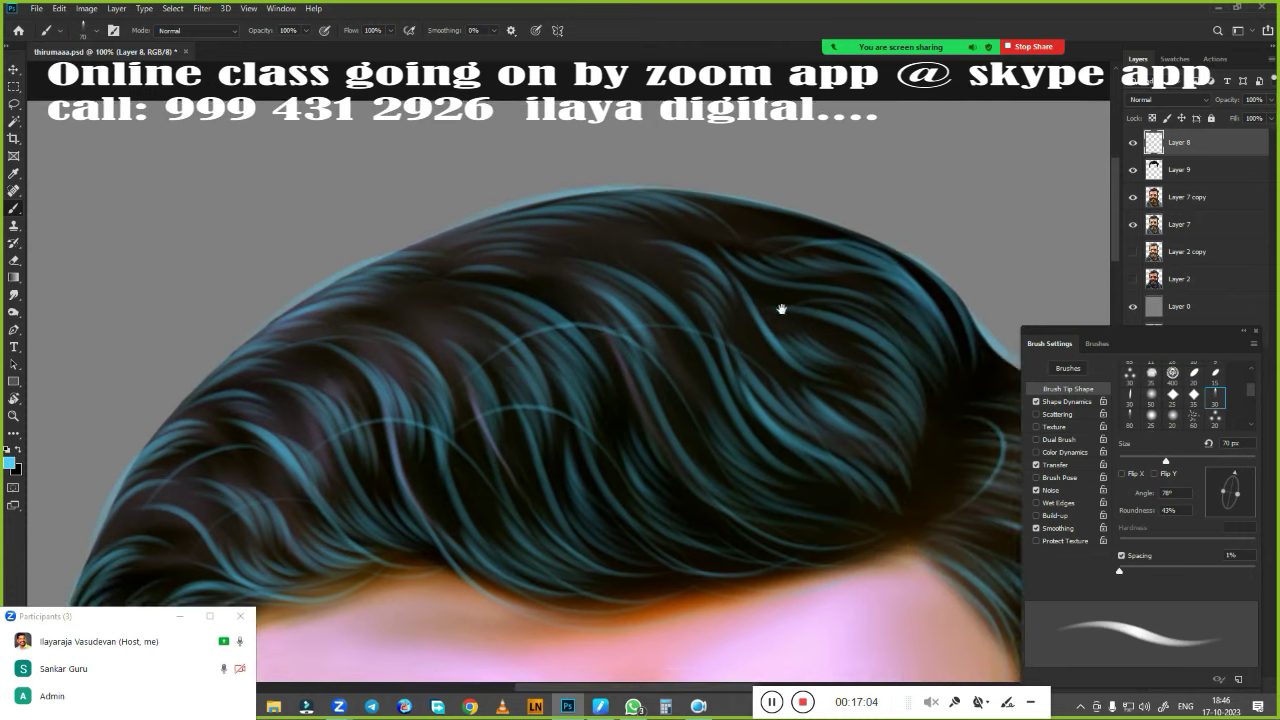
scroll(780, 306, right, 3)
drag(617, 200, 760, 270)
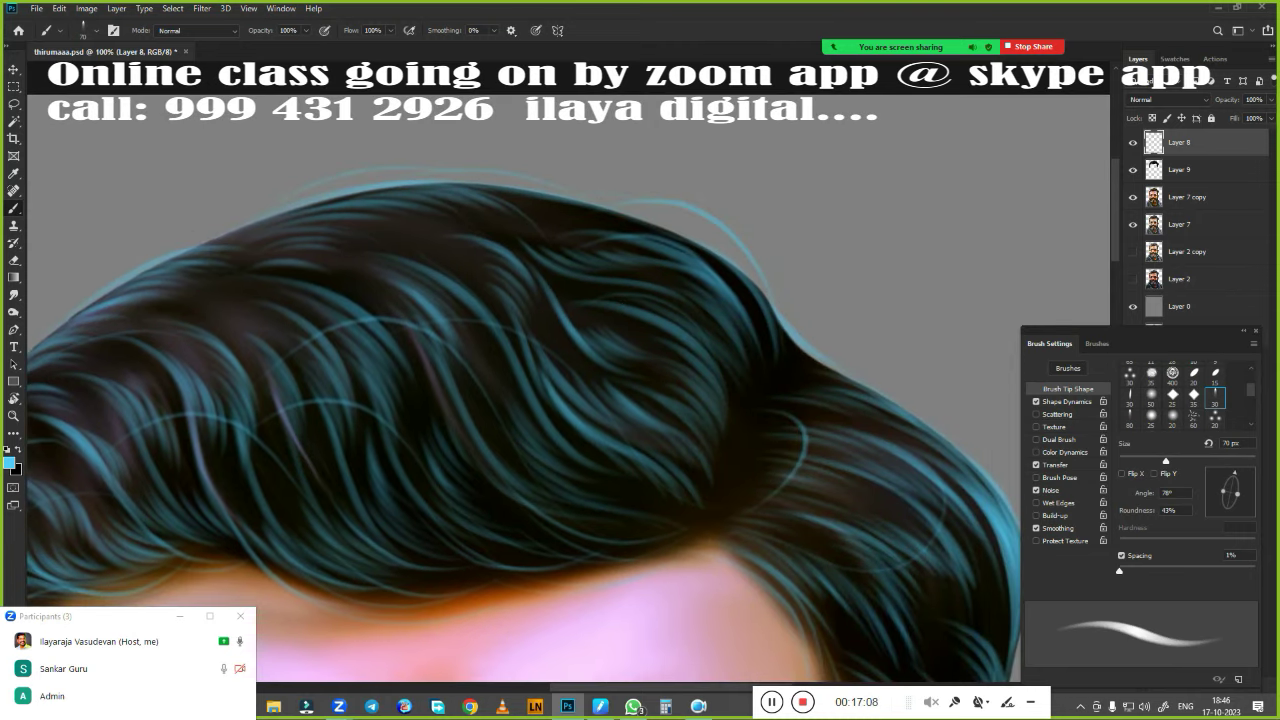
Pan down to the hair's left edge and paint more light blue strands there
scroll(580, 349, up, 2)
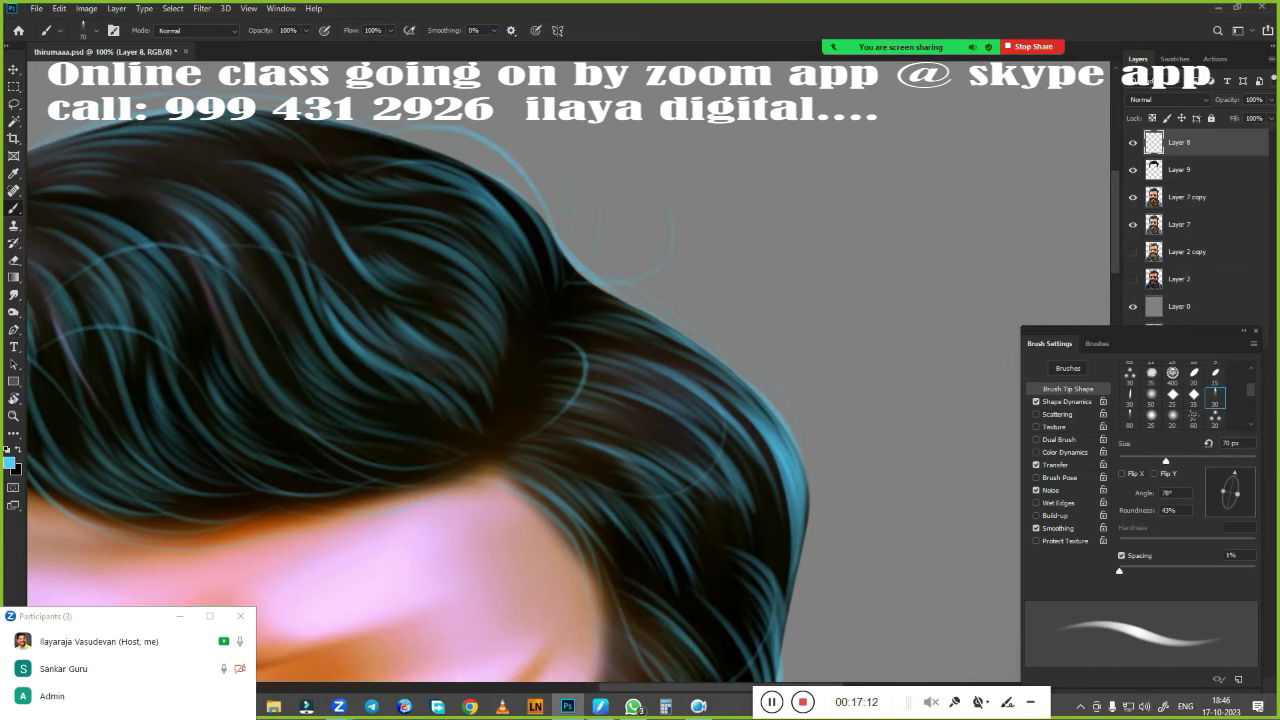
drag(792, 524, 804, 332)
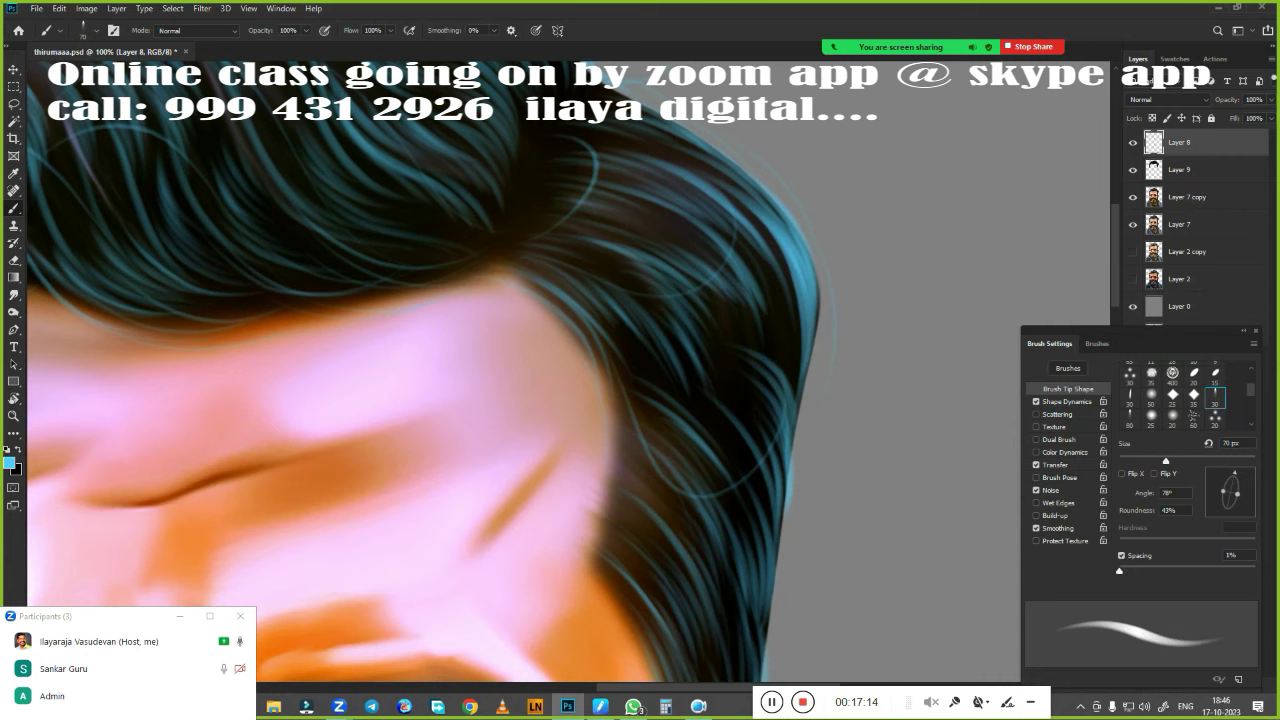
drag(788, 467, 795, 240)
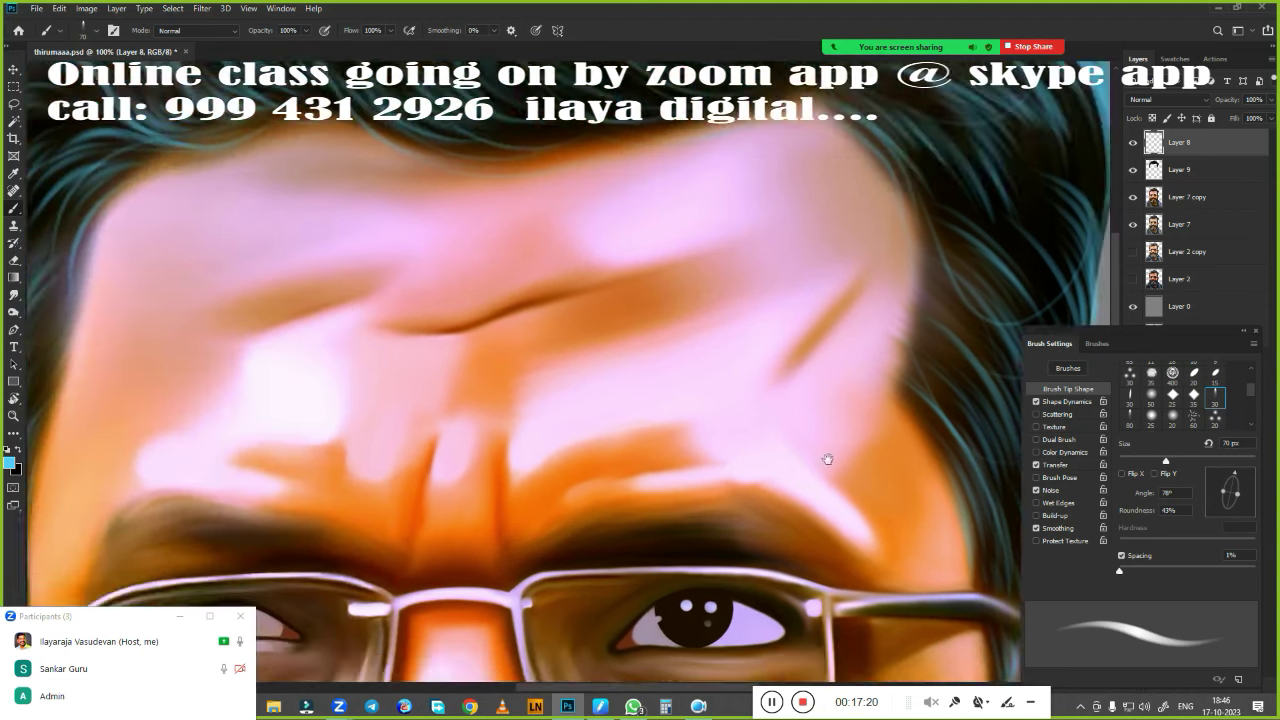
drag(829, 457, 735, 453)
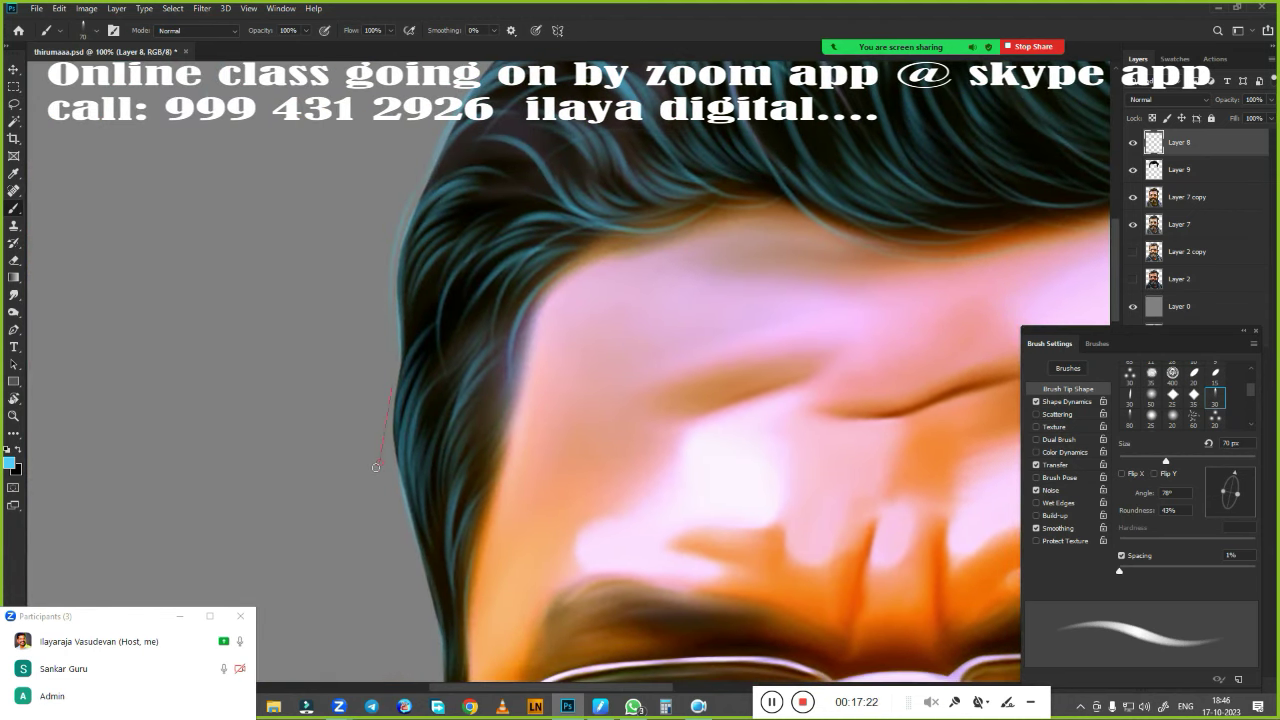
scroll(438, 608, up, 2)
scroll(414, 571, up, 3)
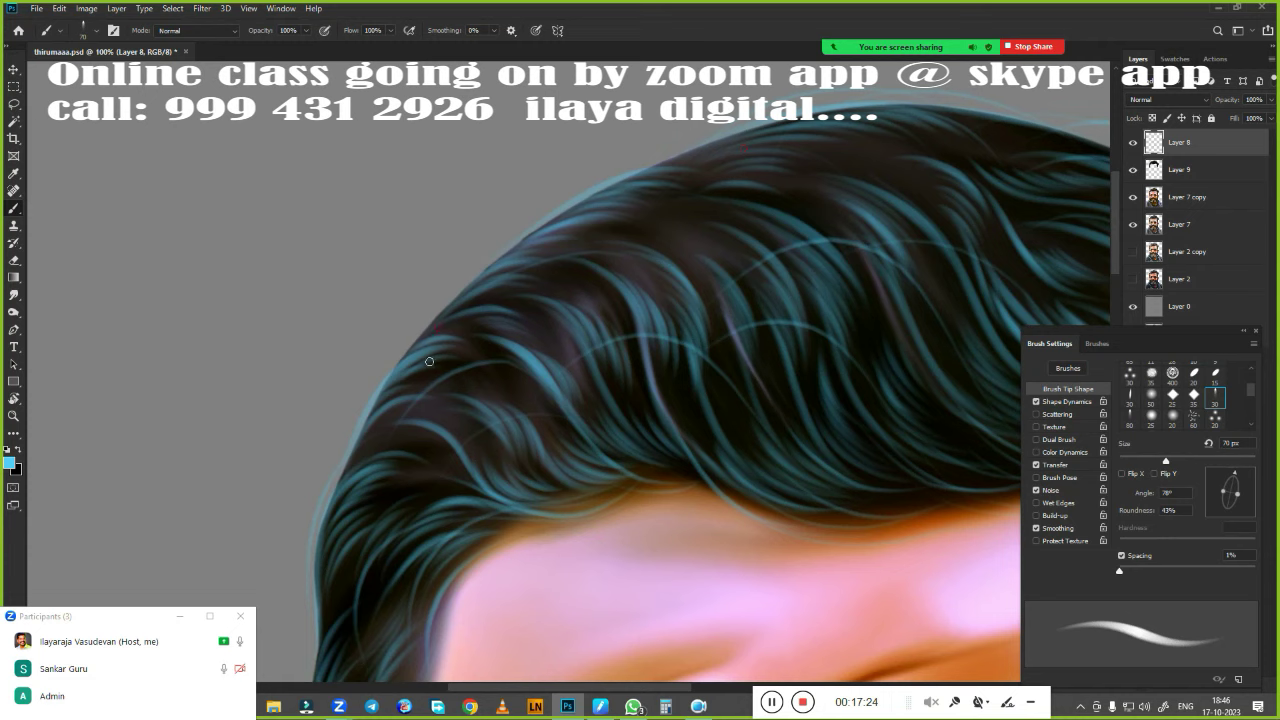
drag(472, 288, 414, 350)
scroll(623, 243, down, 2)
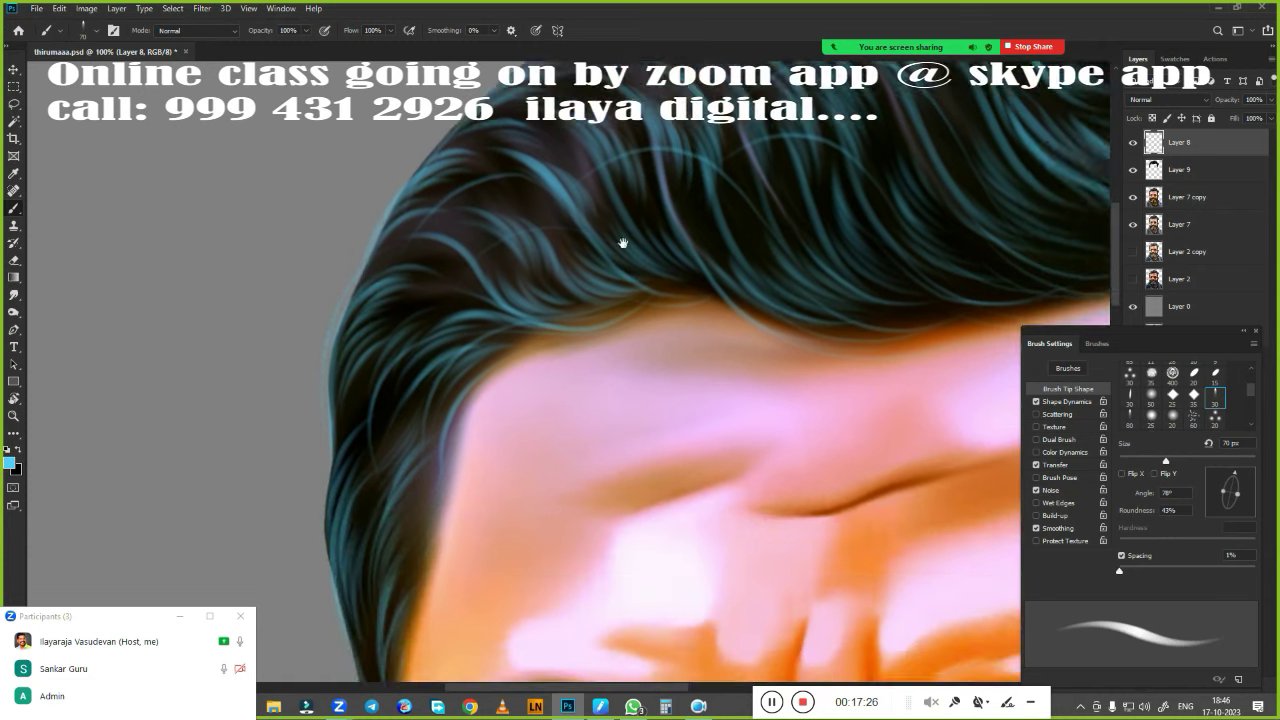
scroll(551, 229, down, 2)
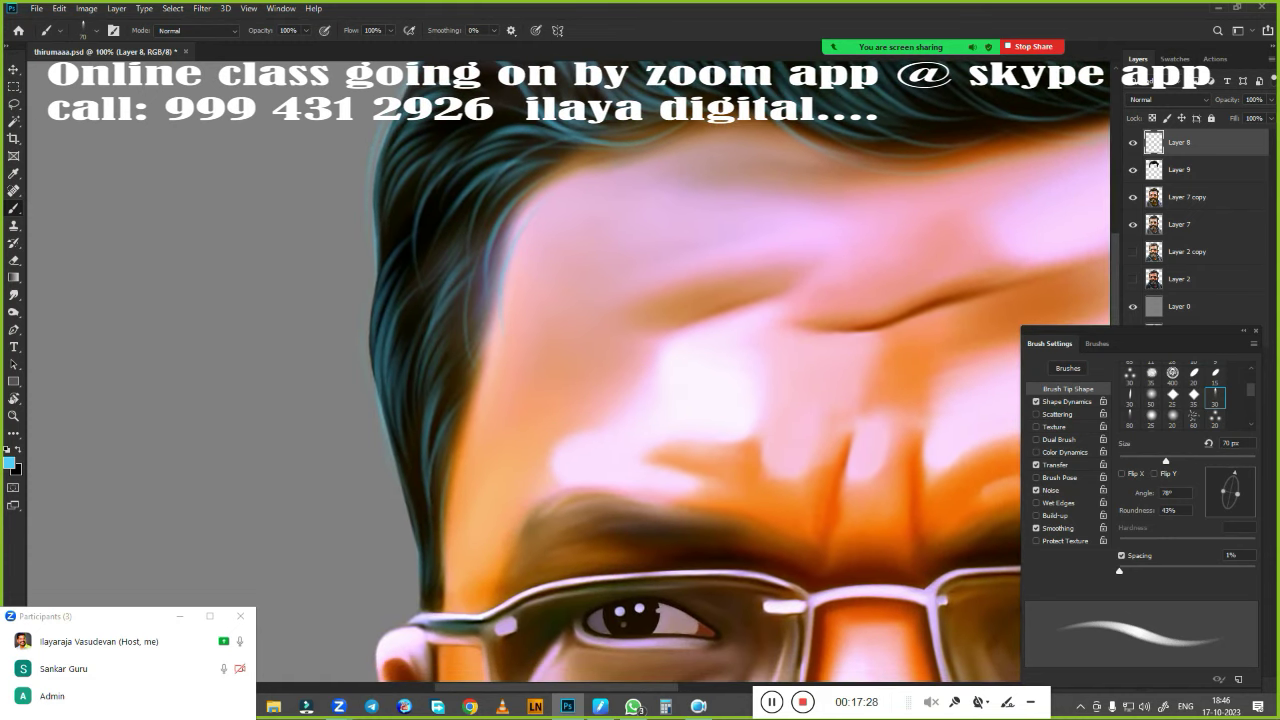
drag(436, 324, 420, 448)
scroll(640, 300, down, 5)
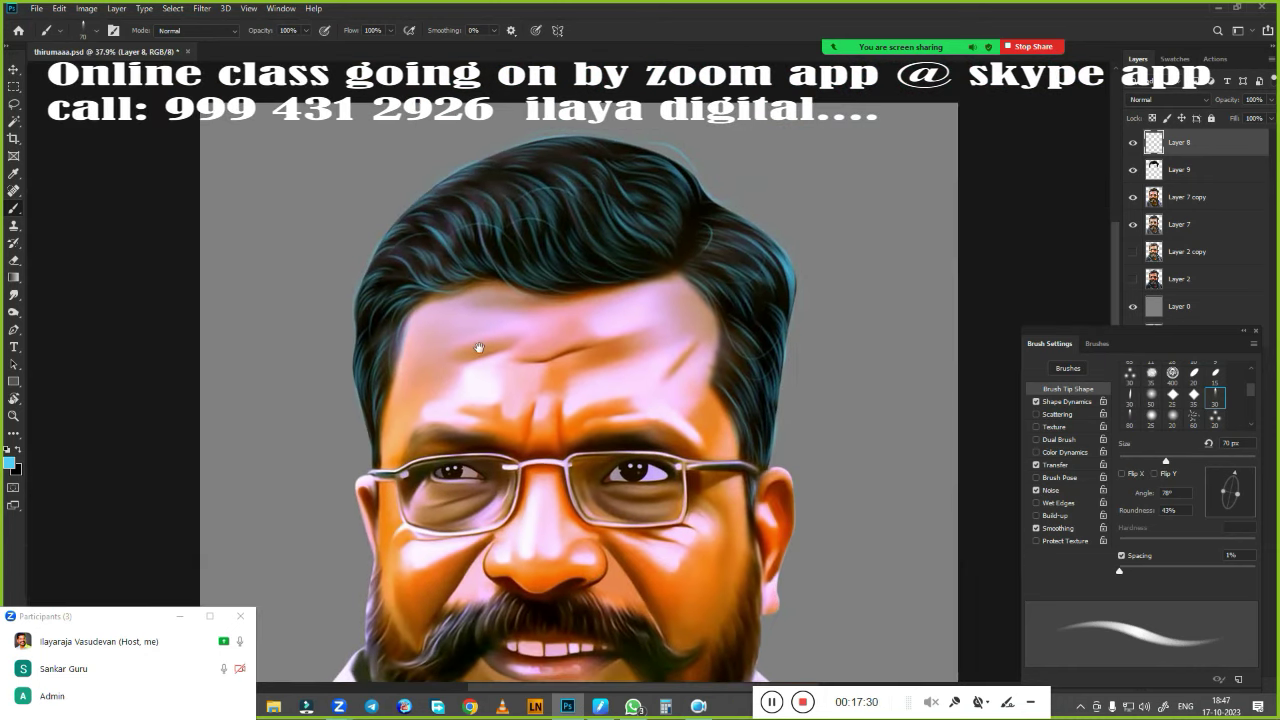
Darken Layer 9 by lowering its Lightness in Hue/Saturation, comparing before and after
scroll(639, 304, down, 2)
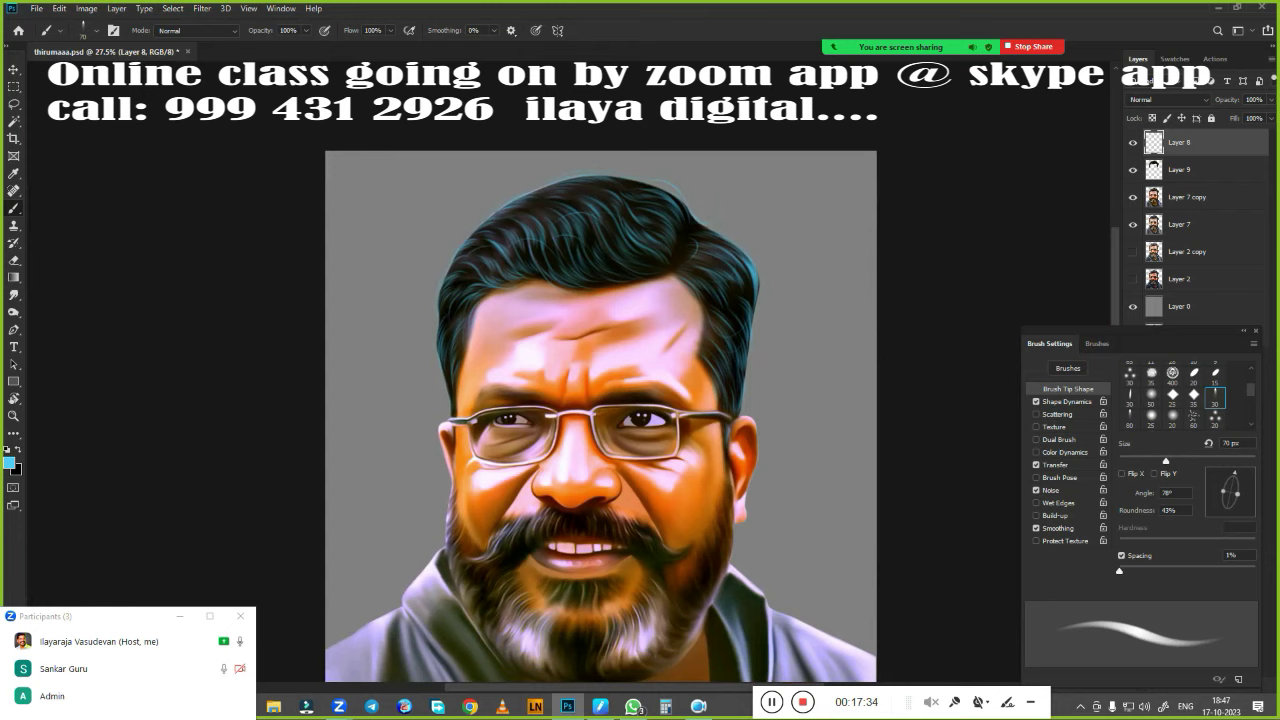
click(1133, 170)
click(1181, 171)
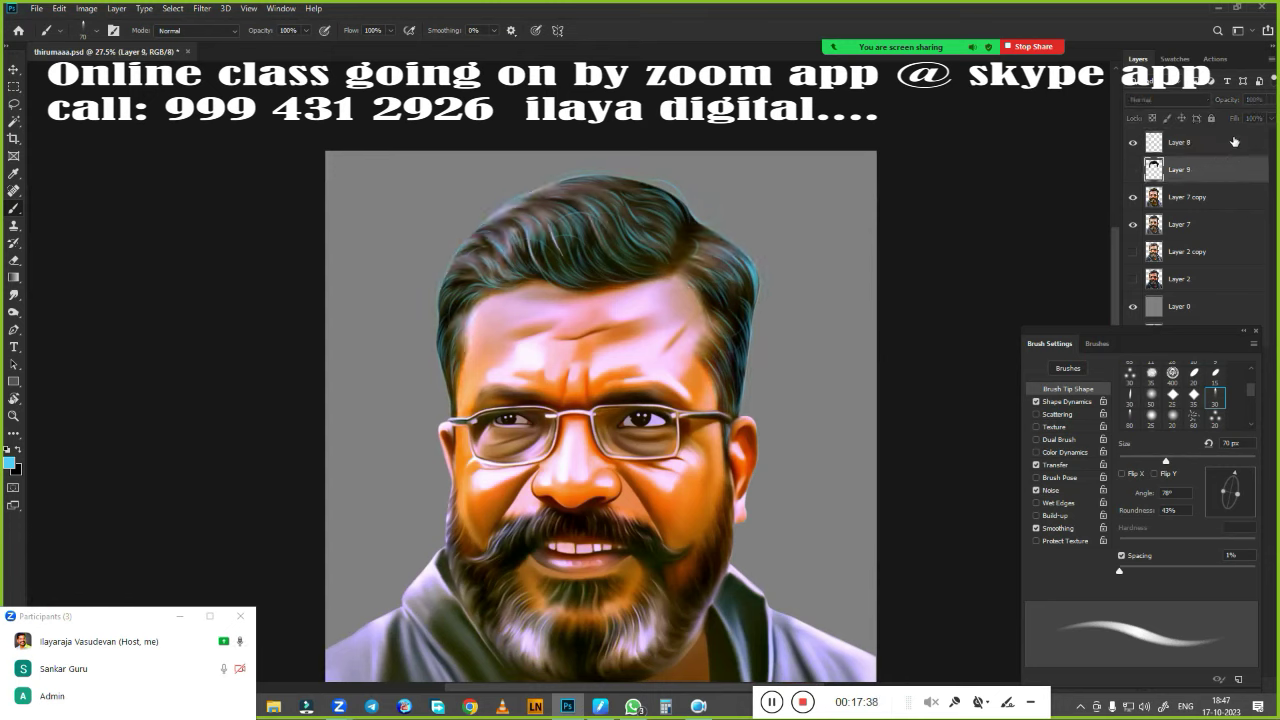
click(1133, 170)
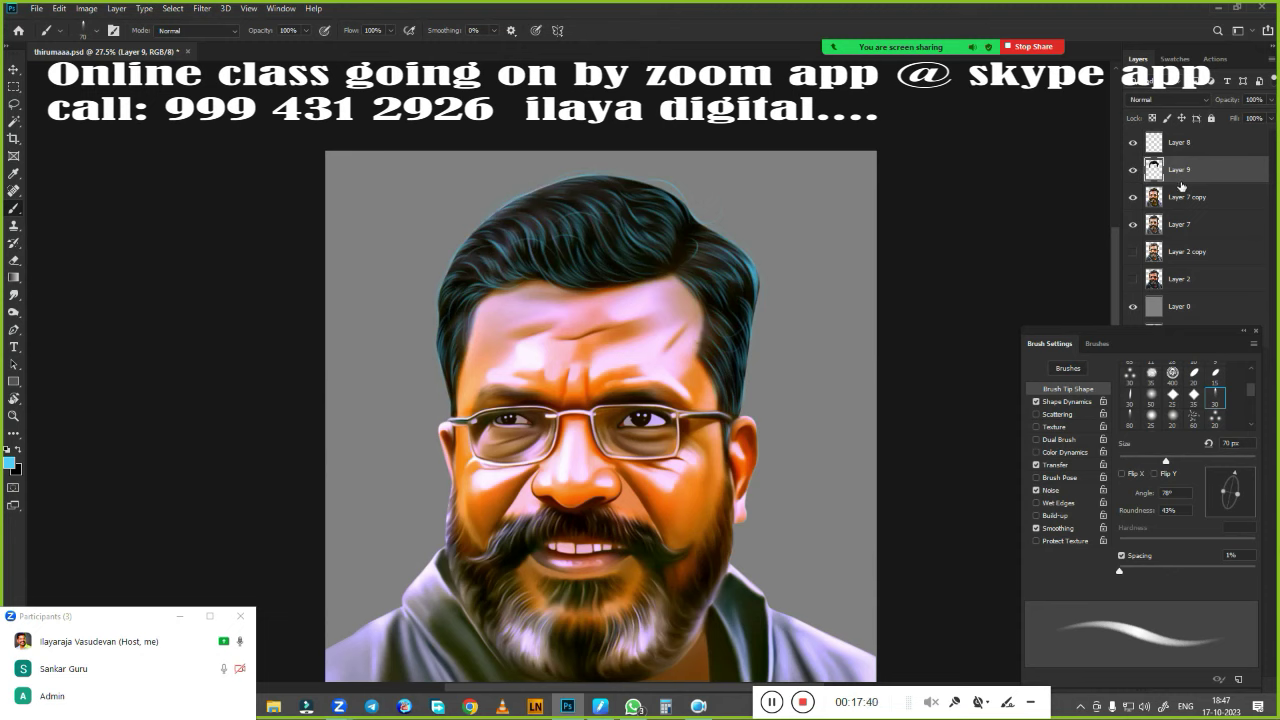
key(ctrl+u)
mouse_move(1047, 229)
mouse_down()
mouse_move(1009, 230)
mouse_move(1021, 232)
mouse_up()
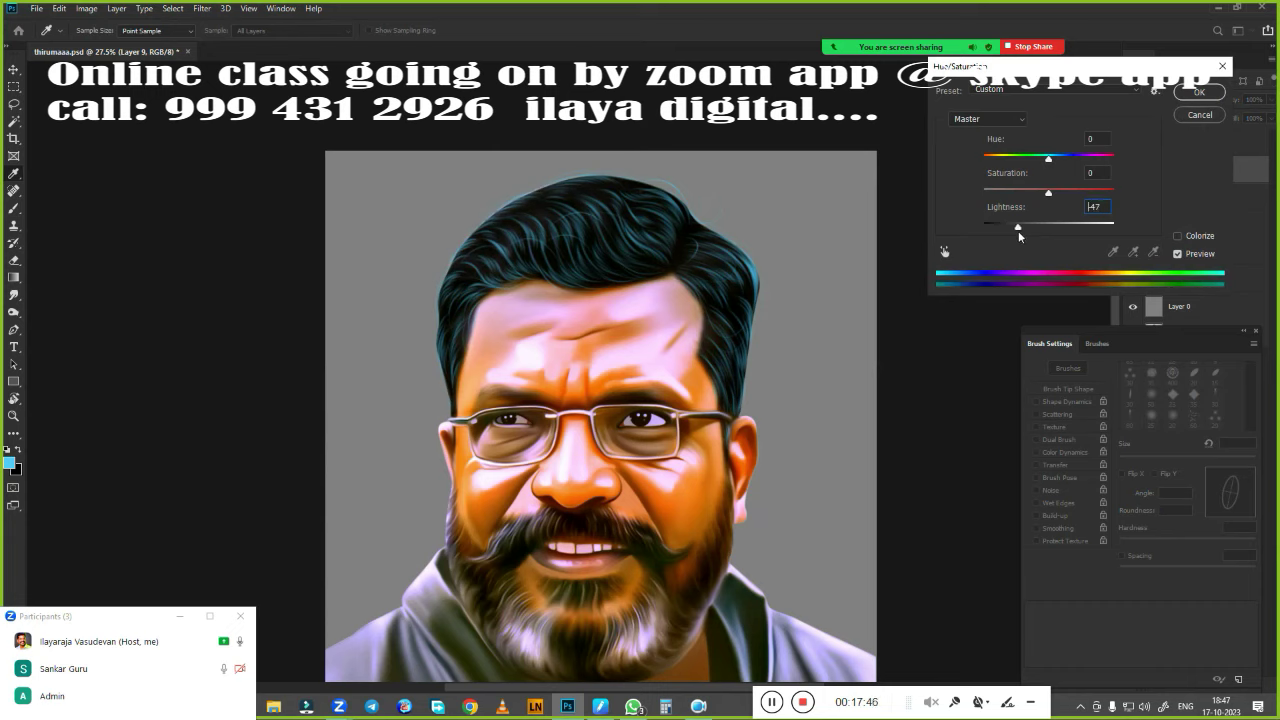
click(1184, 92)
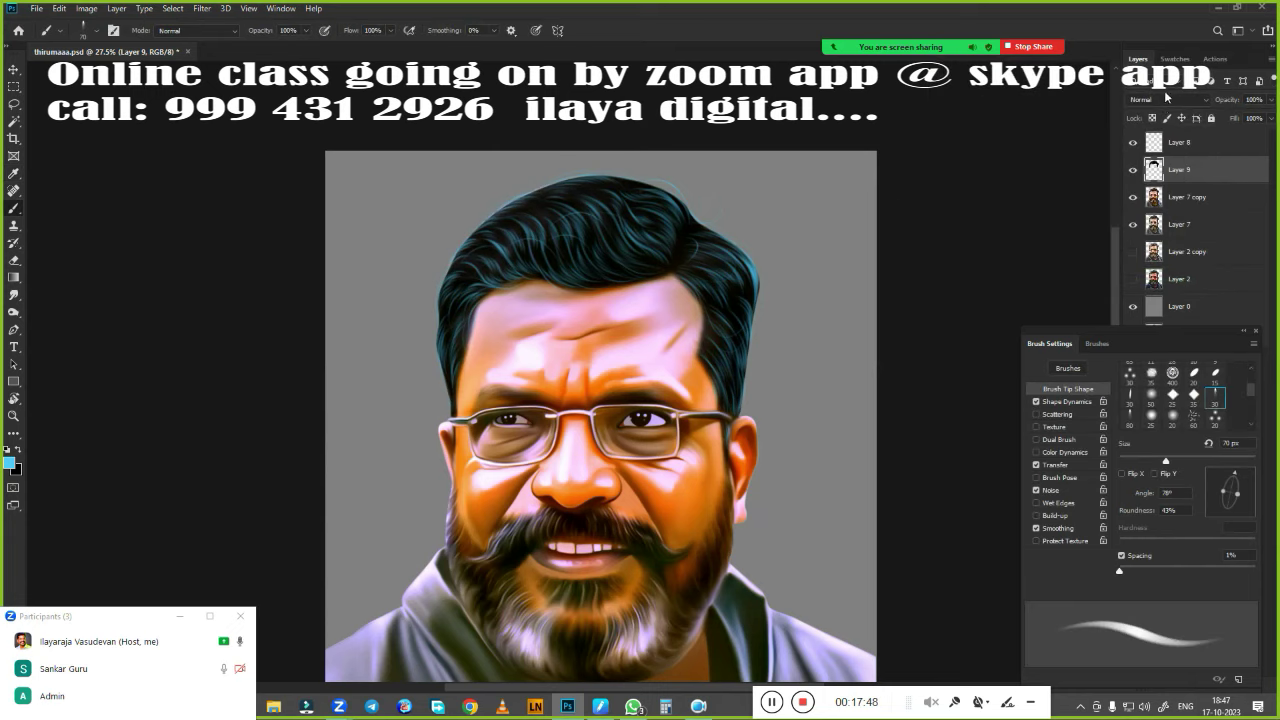
click(1133, 170)
Duplicate Layer 8 as Layer 8 copy and toggle it to compare the brighter highlights
click(1190, 145)
key(ctrl+j)
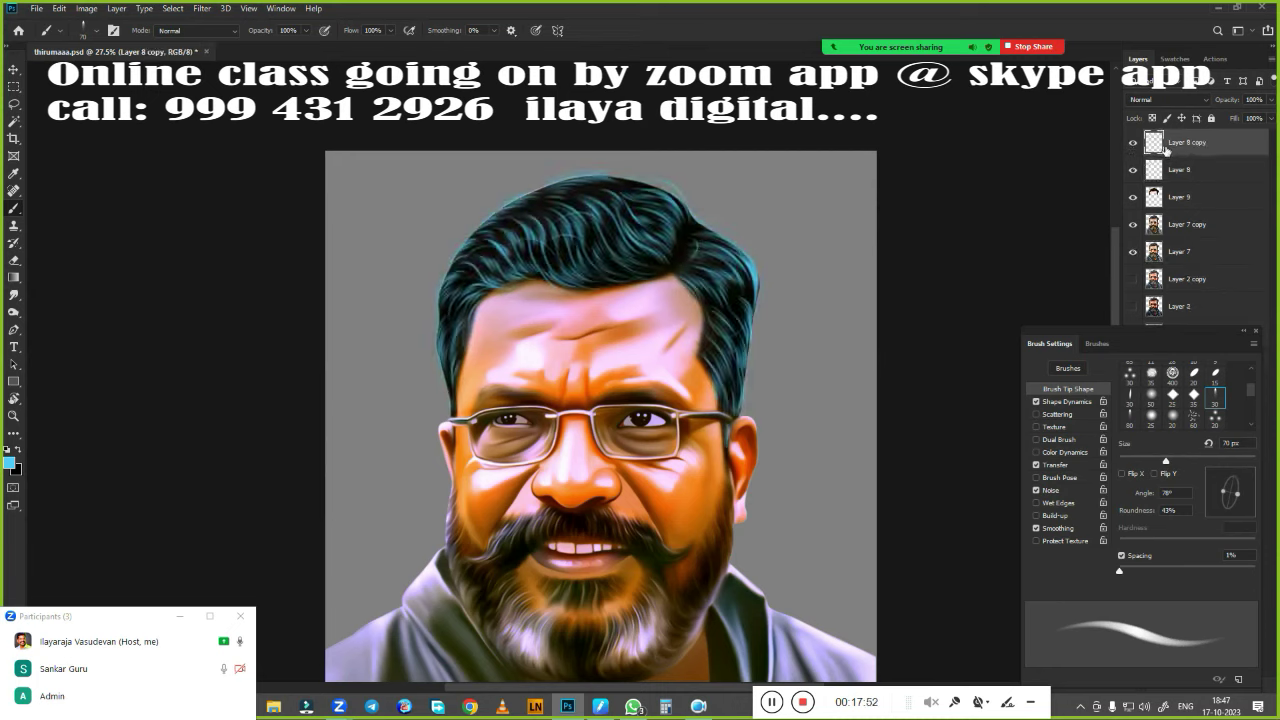
click(1132, 146)
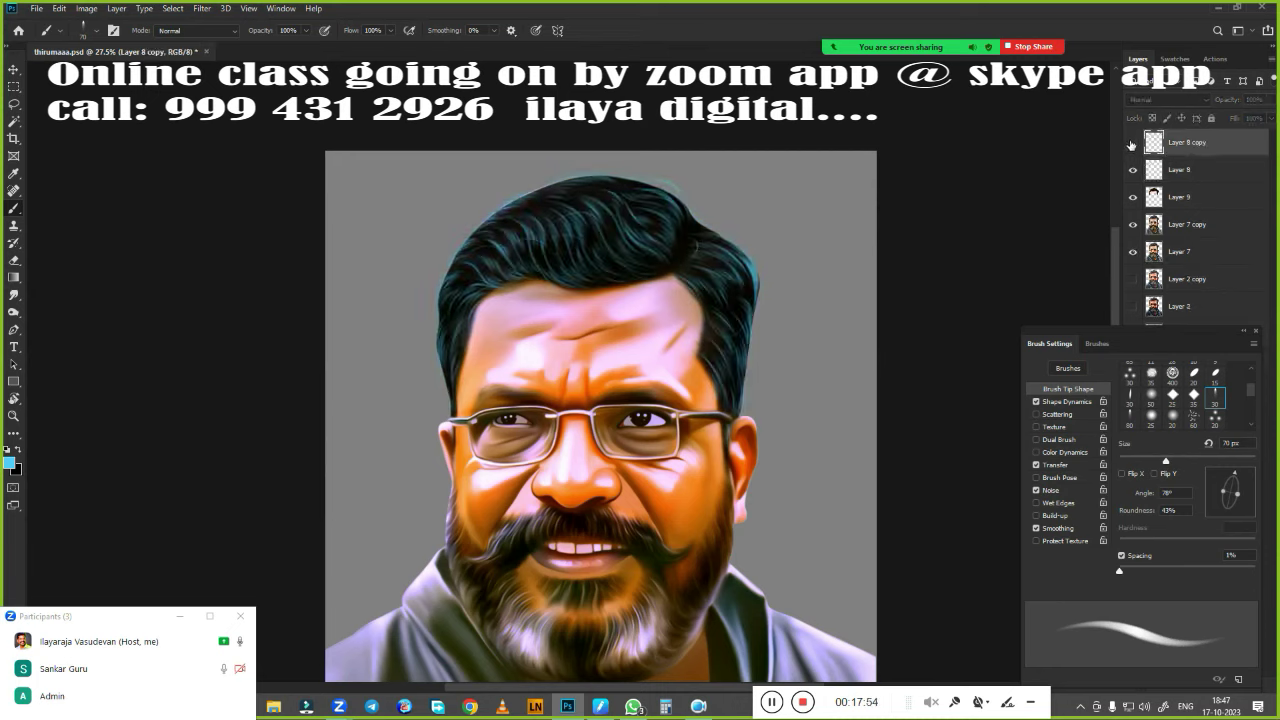
click(1132, 146)
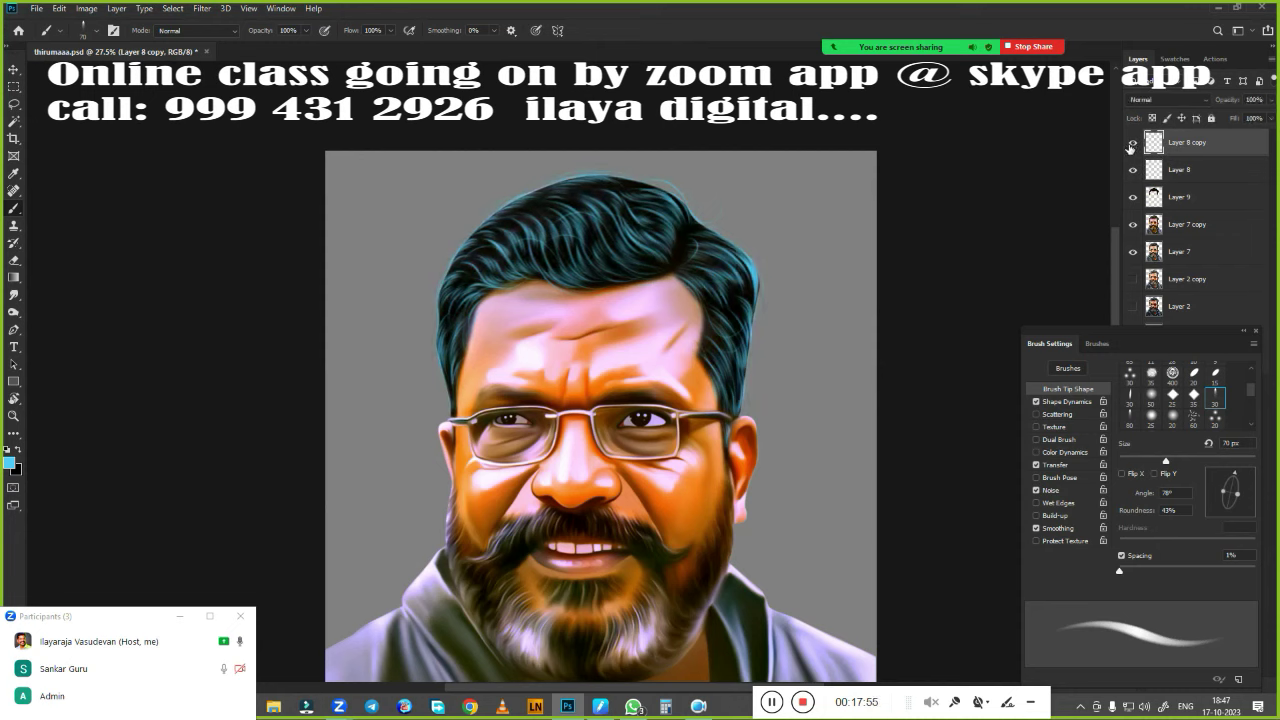
Delete Layer 8, then undo the layer changes to bring it back
click(1190, 170)
key(Delete)
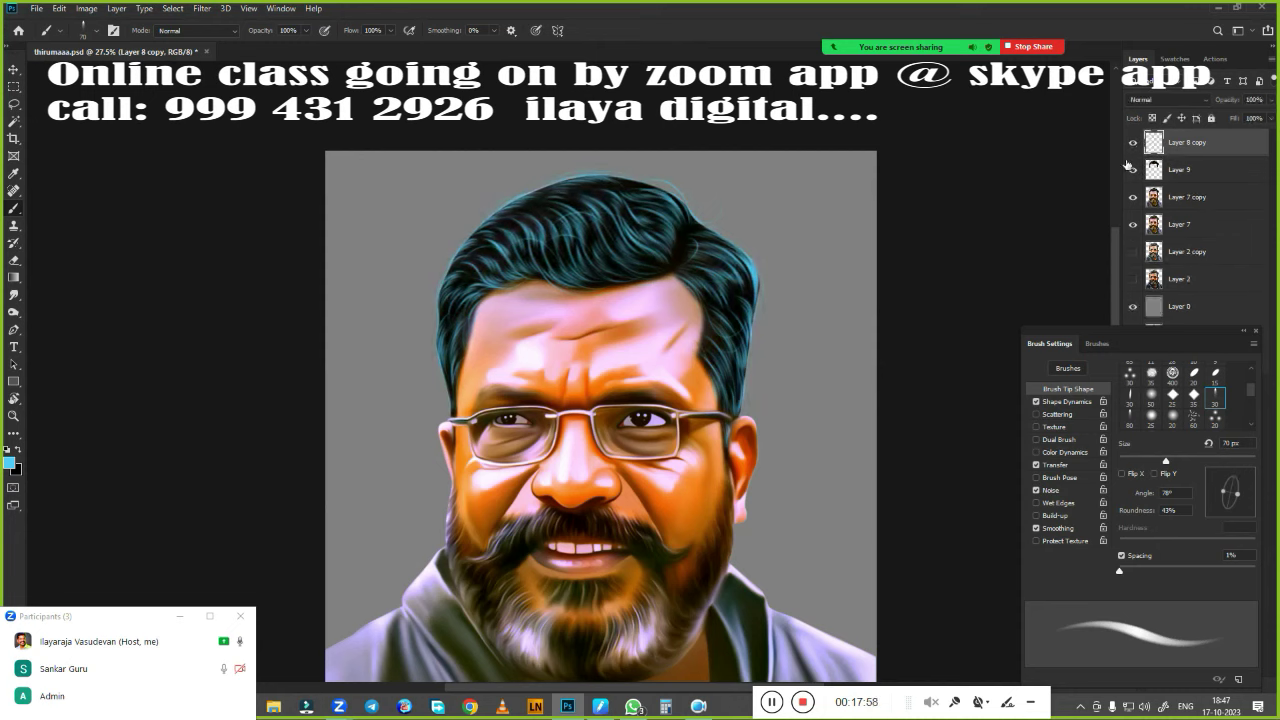
click(1132, 169)
key(ctrl+z)
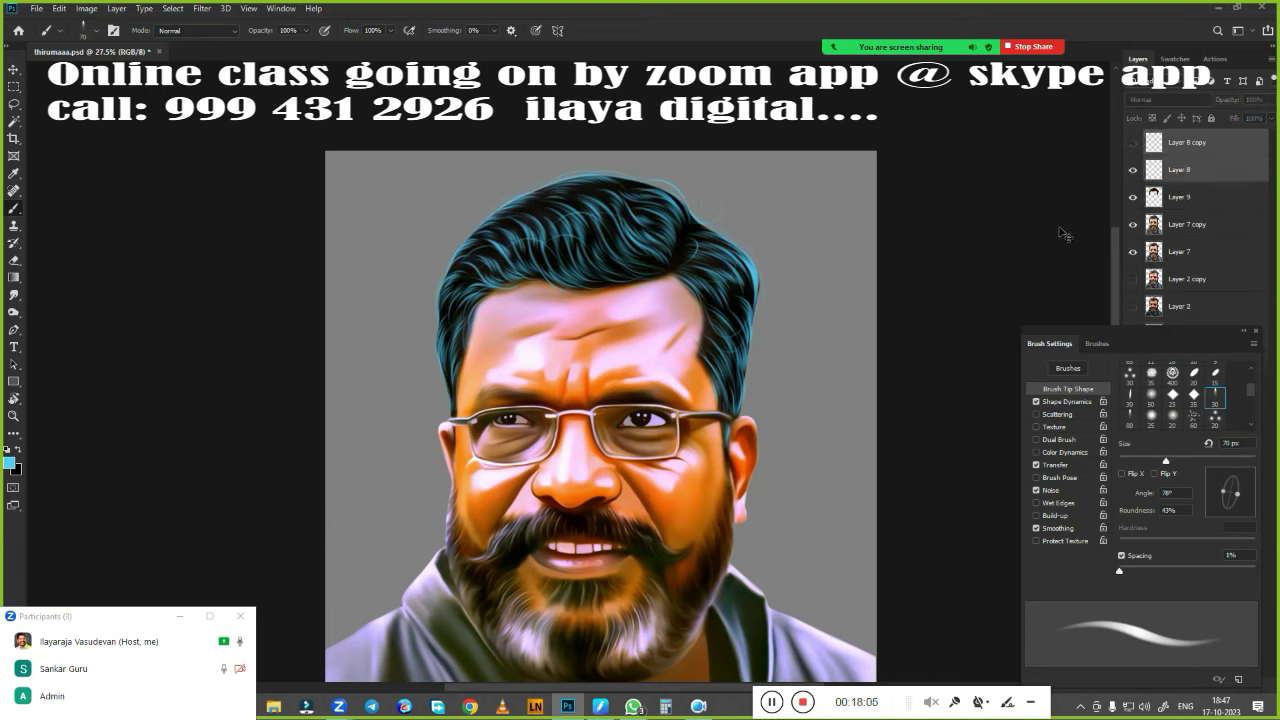
key(ctrl+z)
key(ctrl+shift+z)
key(ctrl+z)
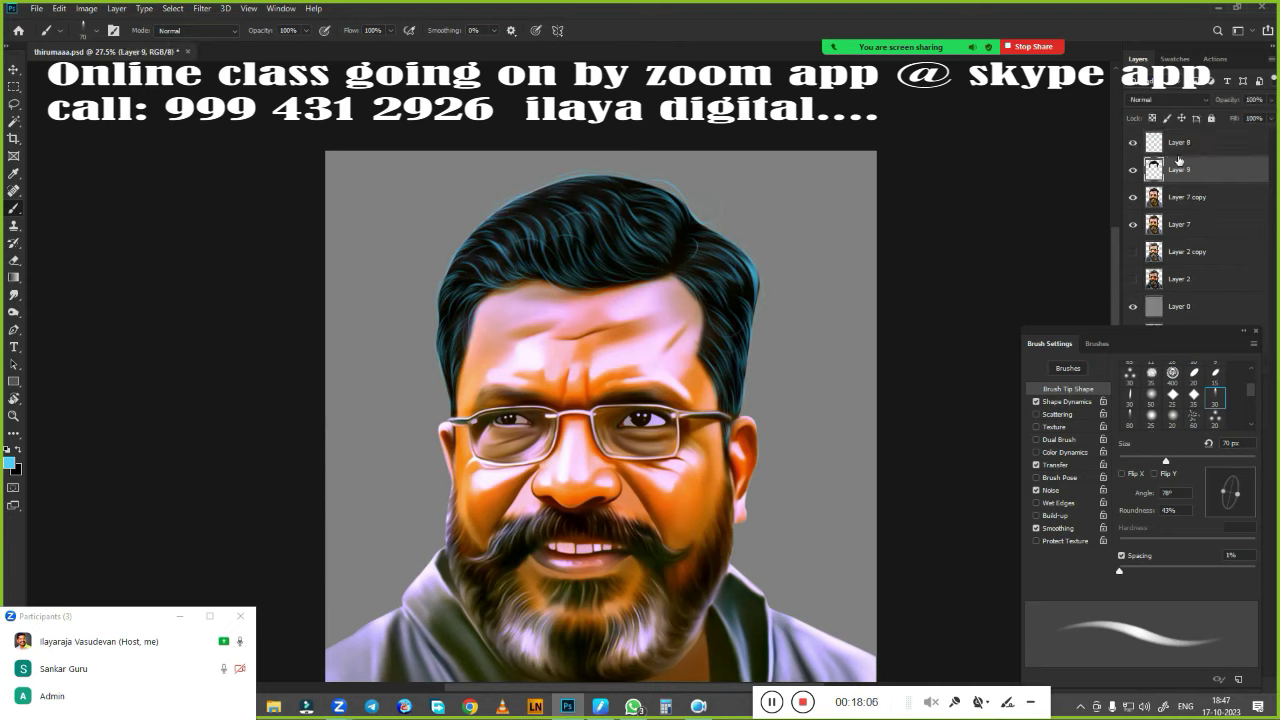
key(ctrl+z)
Compare Layers 8 and 9 by toggling visibility, leaving both shown with Layer 9 selected
click(1132, 143)
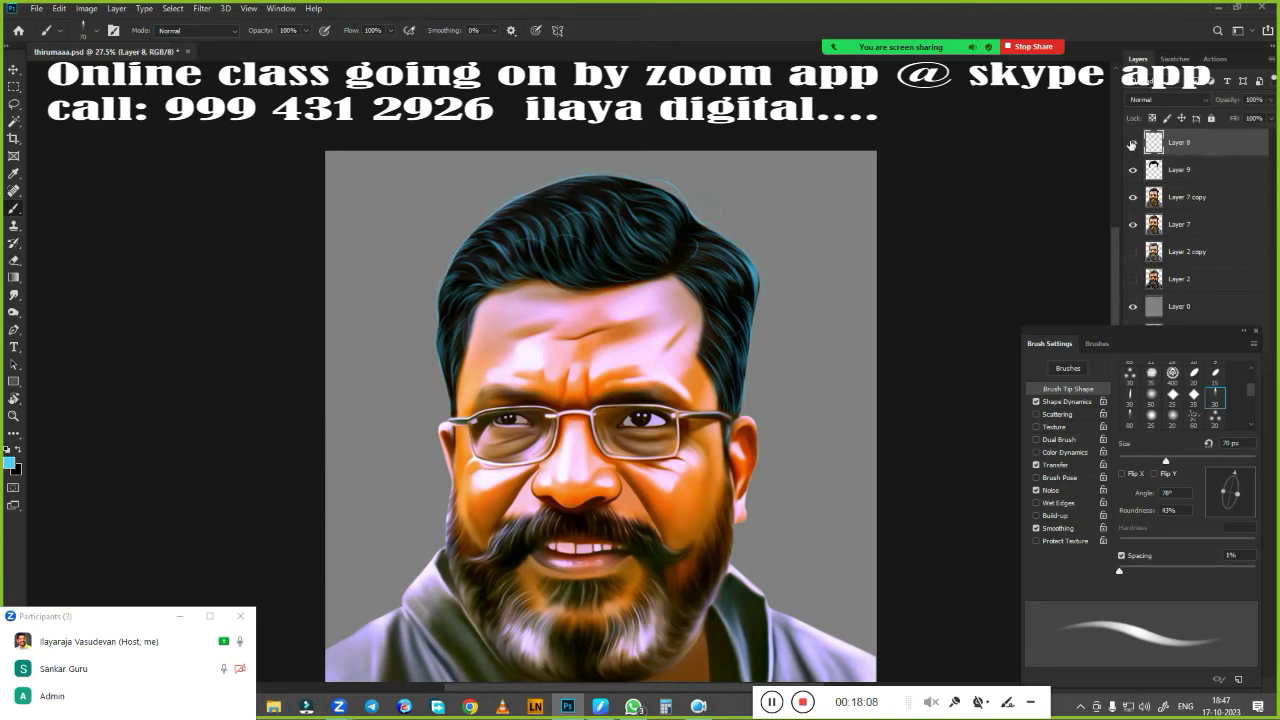
click(1133, 143)
click(1133, 170)
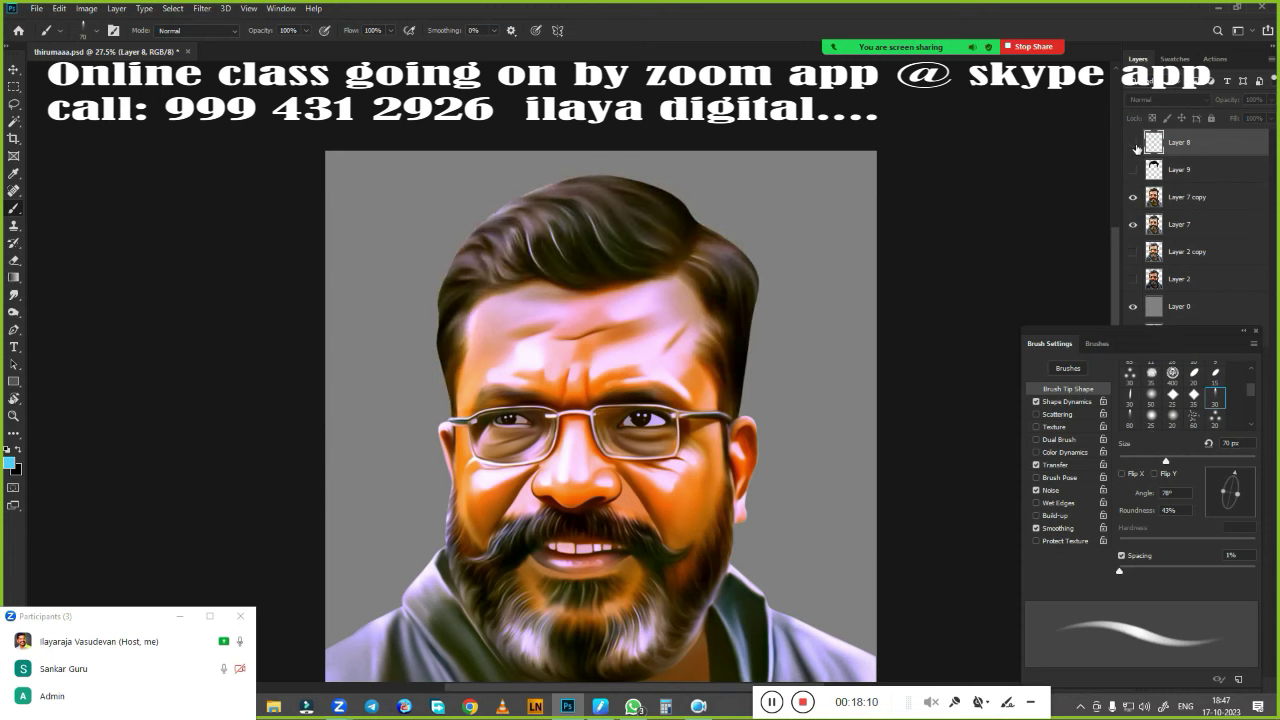
click(1133, 143)
scroll(763, 274, up, 3)
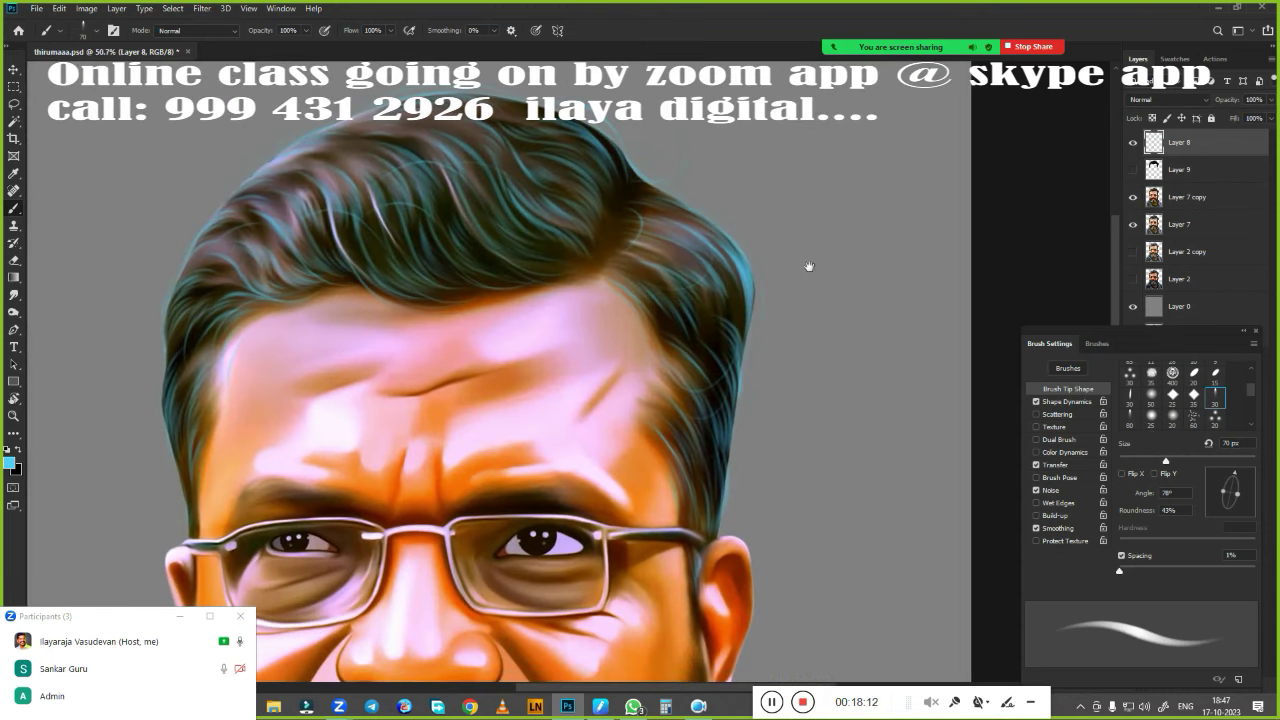
click(1133, 172)
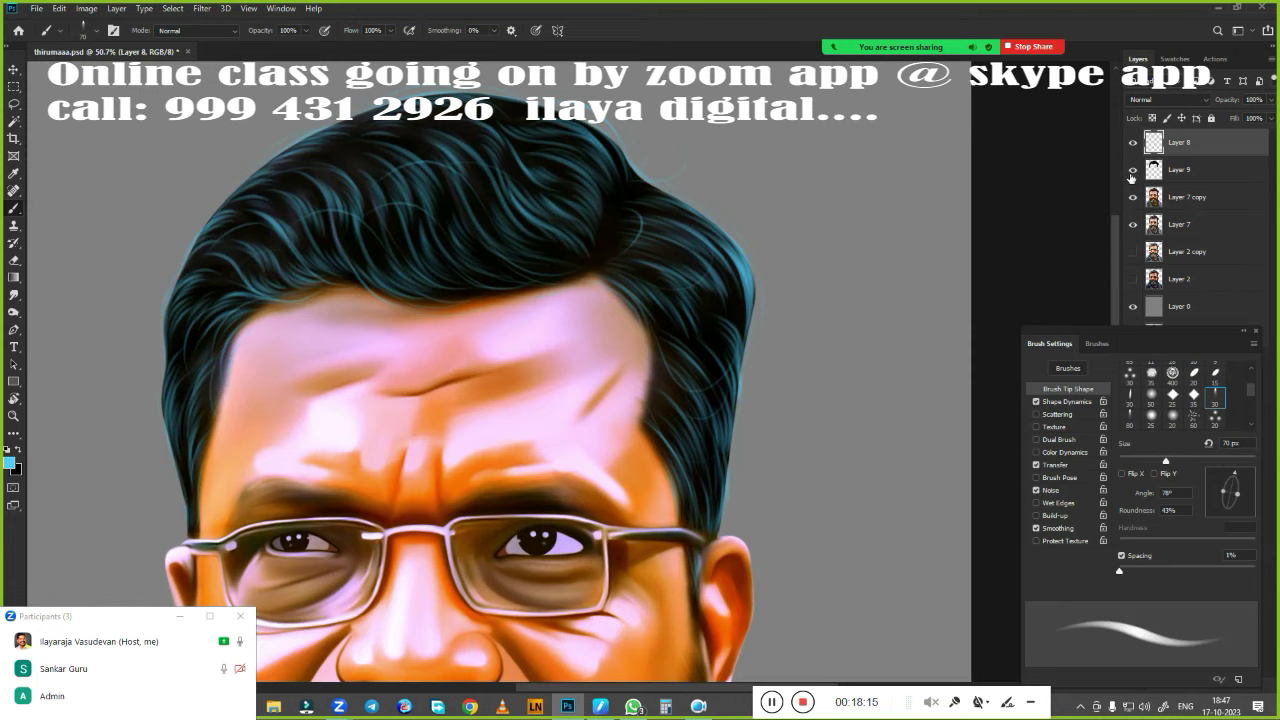
click(1192, 172)
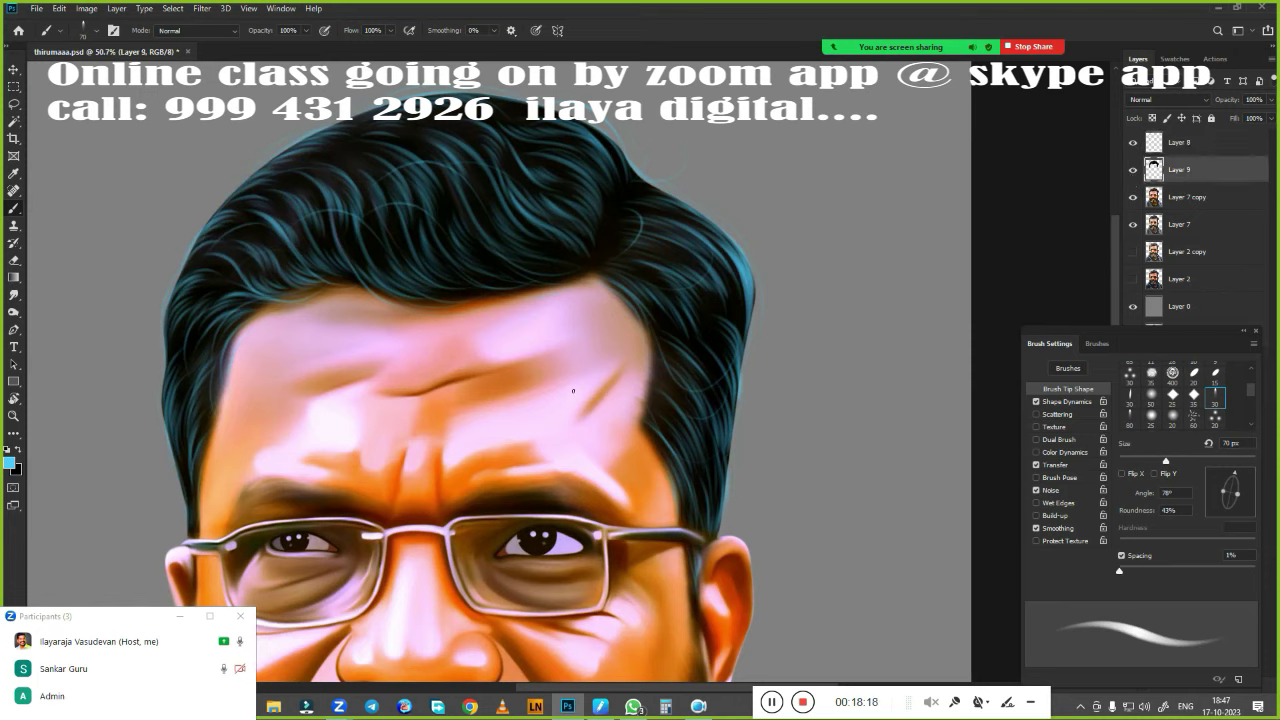
Erase Layer 9 over the forehead with an enlarged eraser, then reduce it to 175 px
key(e)
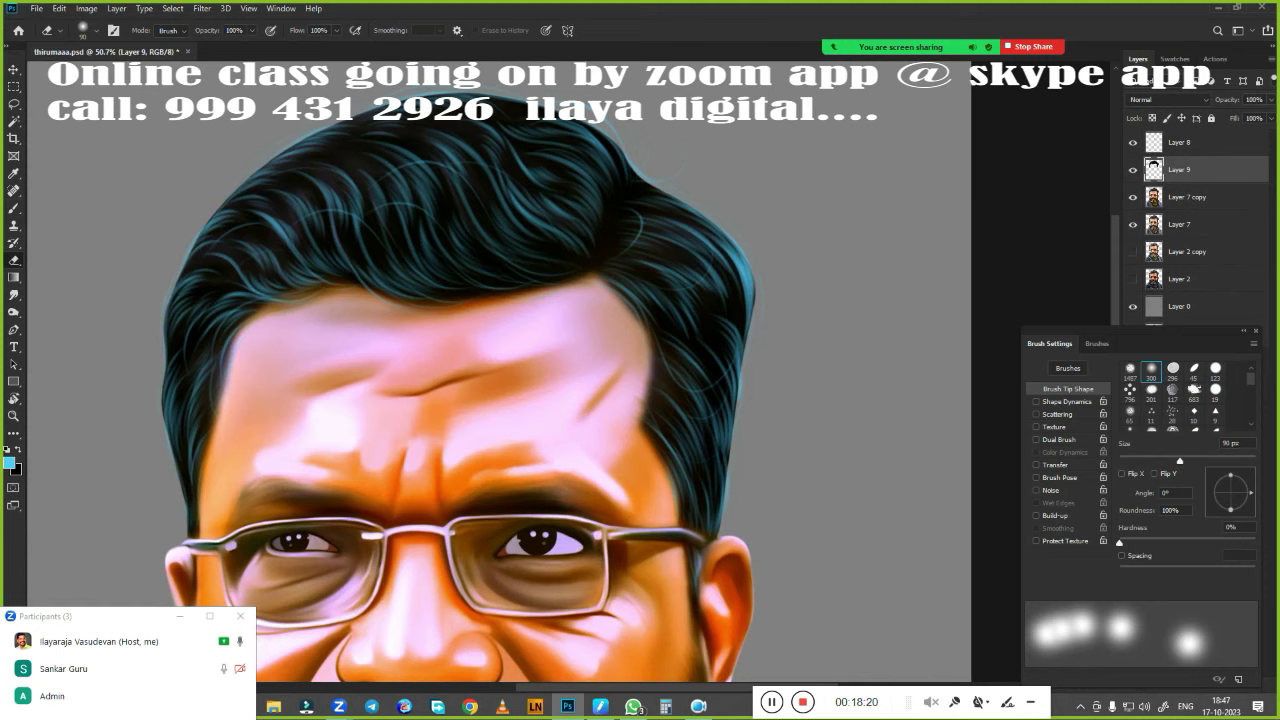
key(bracketright)
key(bracketright)
key(bracketright)
key(bracketright)
key(bracketright)
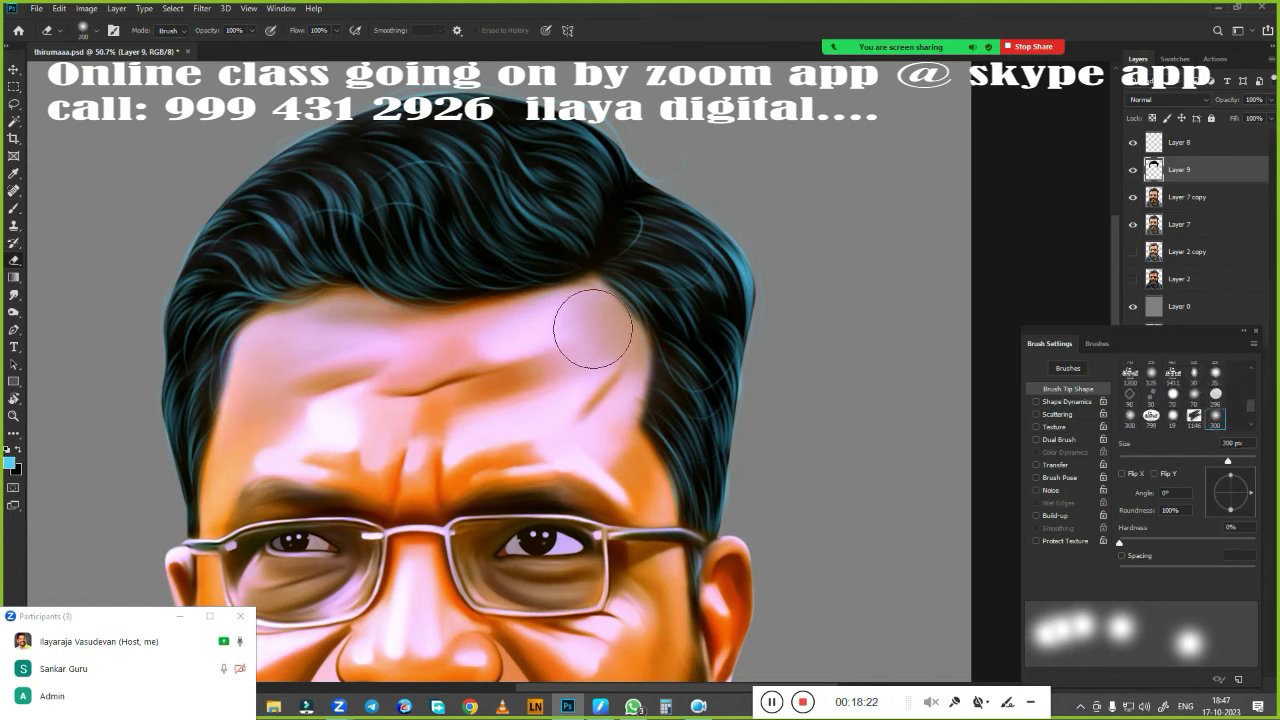
mouse_move(593, 329)
mouse_down()
mouse_move(620, 517)
mouse_move(448, 357)
mouse_up()
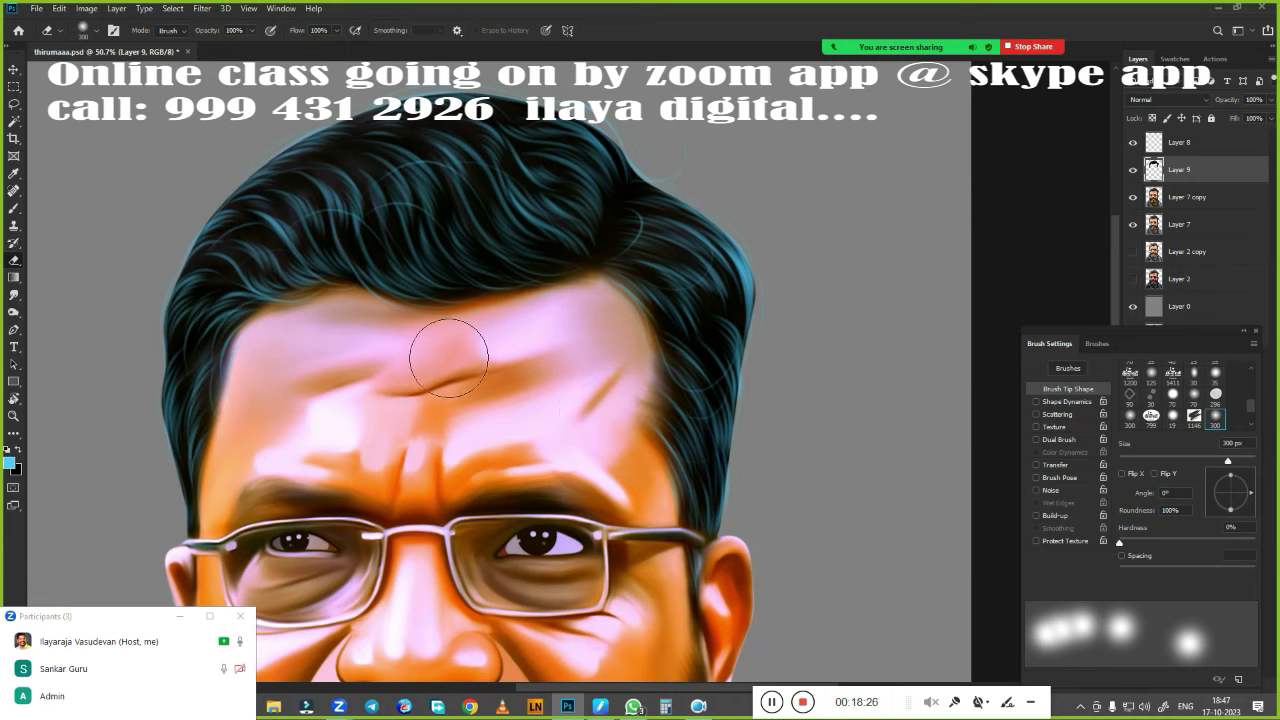
drag(345, 323, 255, 480)
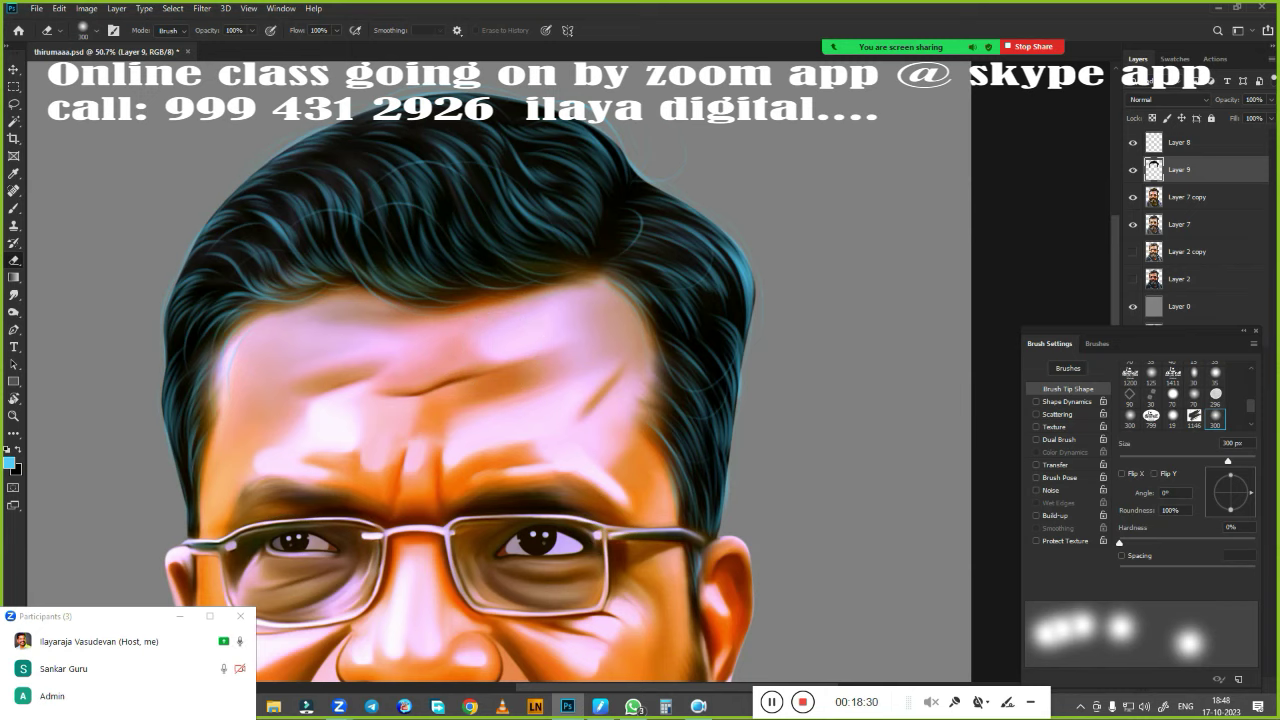
key(bracketleft)
key(bracketleft)
key(bracketleft)
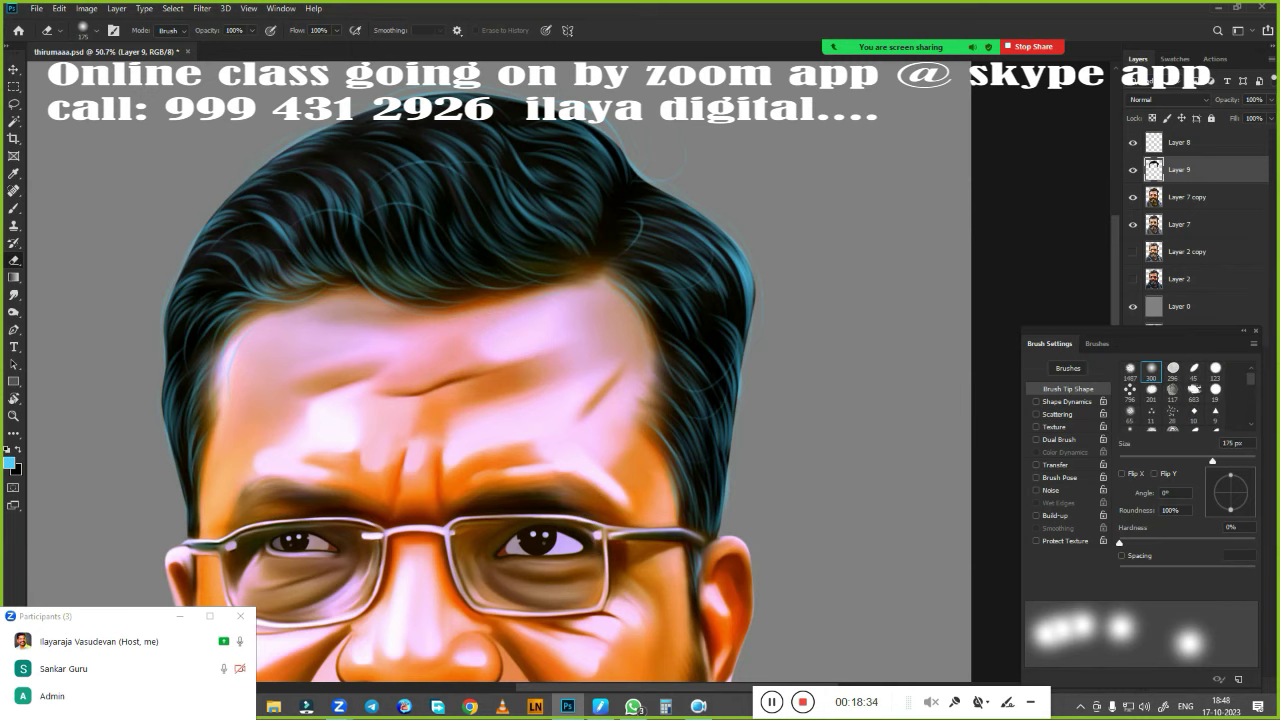
scroll(584, 474, down, 3)
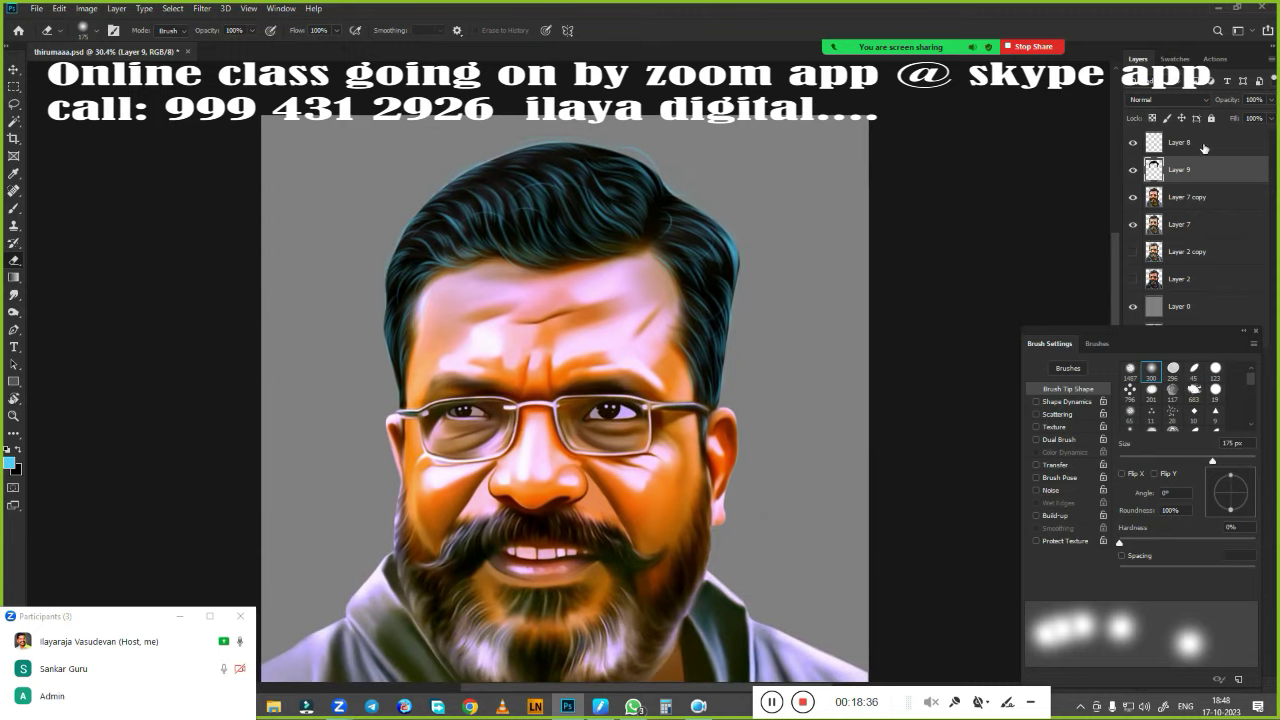
Duplicate Layer 8 and merge both into Layer 8 copy, then close Brush Settings
click(1200, 145)
click(1132, 147)
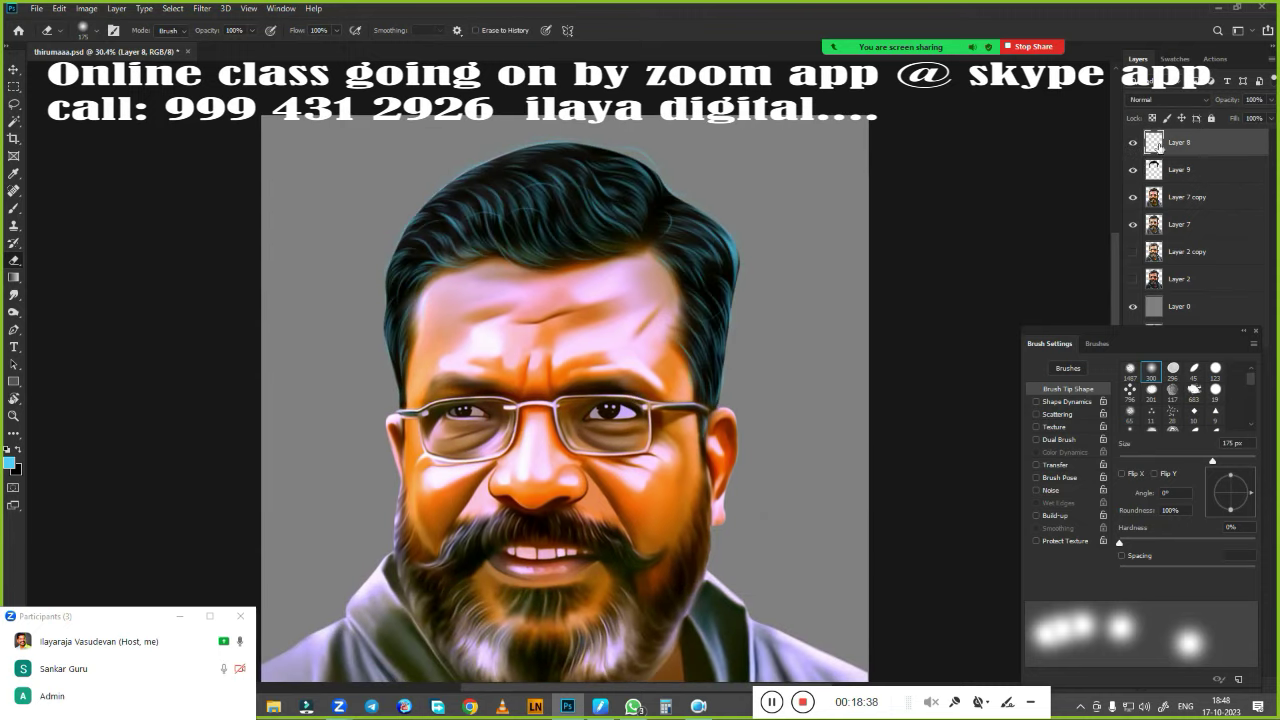
key(ctrl+j)
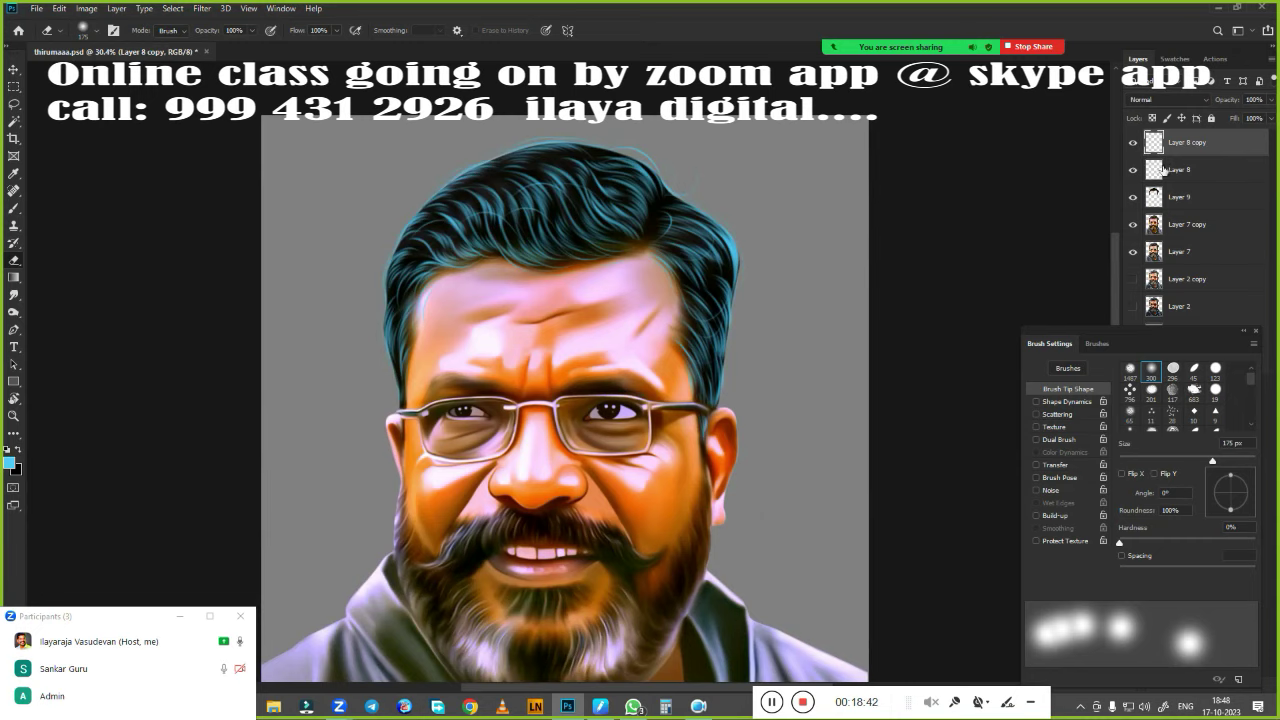
shift+click(1182, 170)
key(ctrl+e)
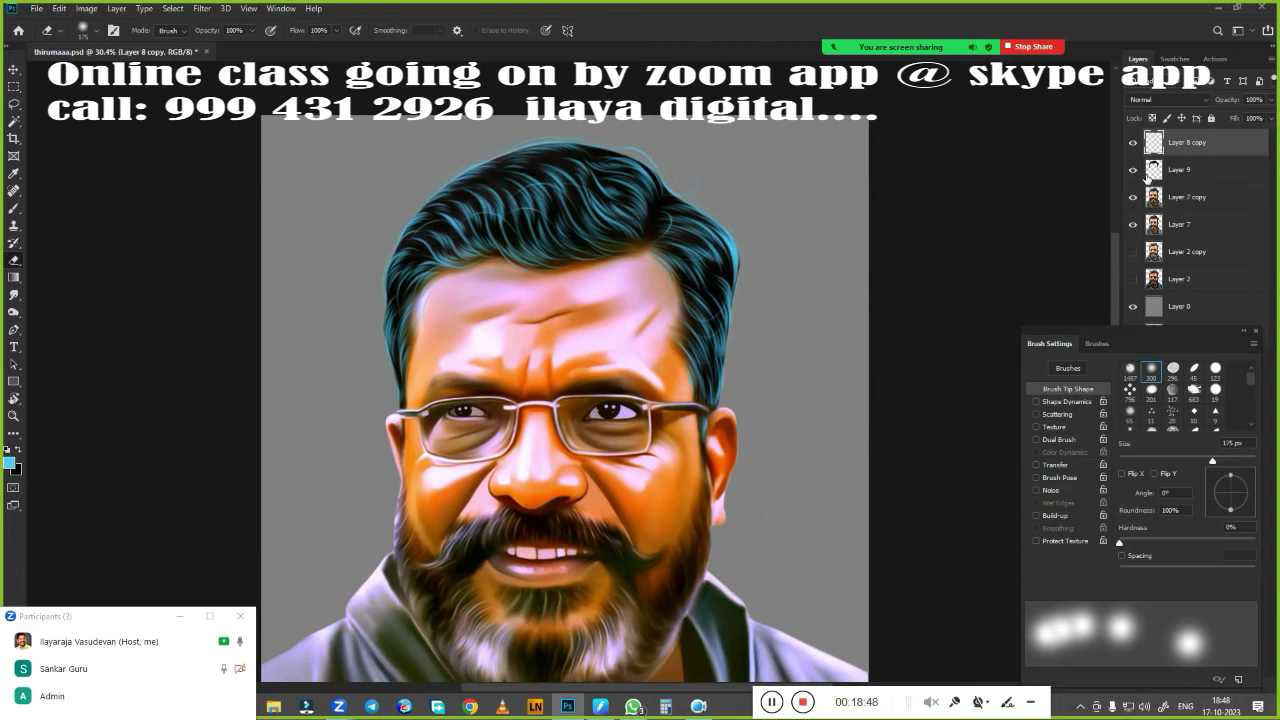
click(1130, 145)
click(1255, 331)
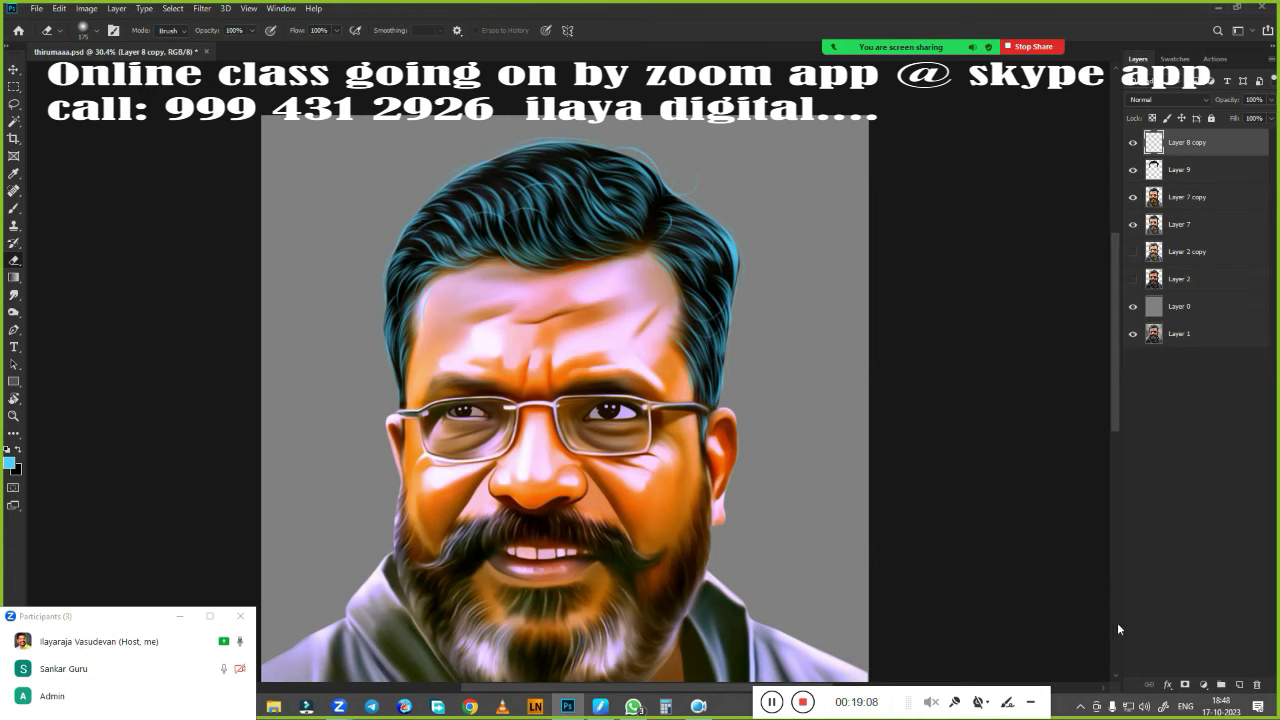
click(1167, 685)
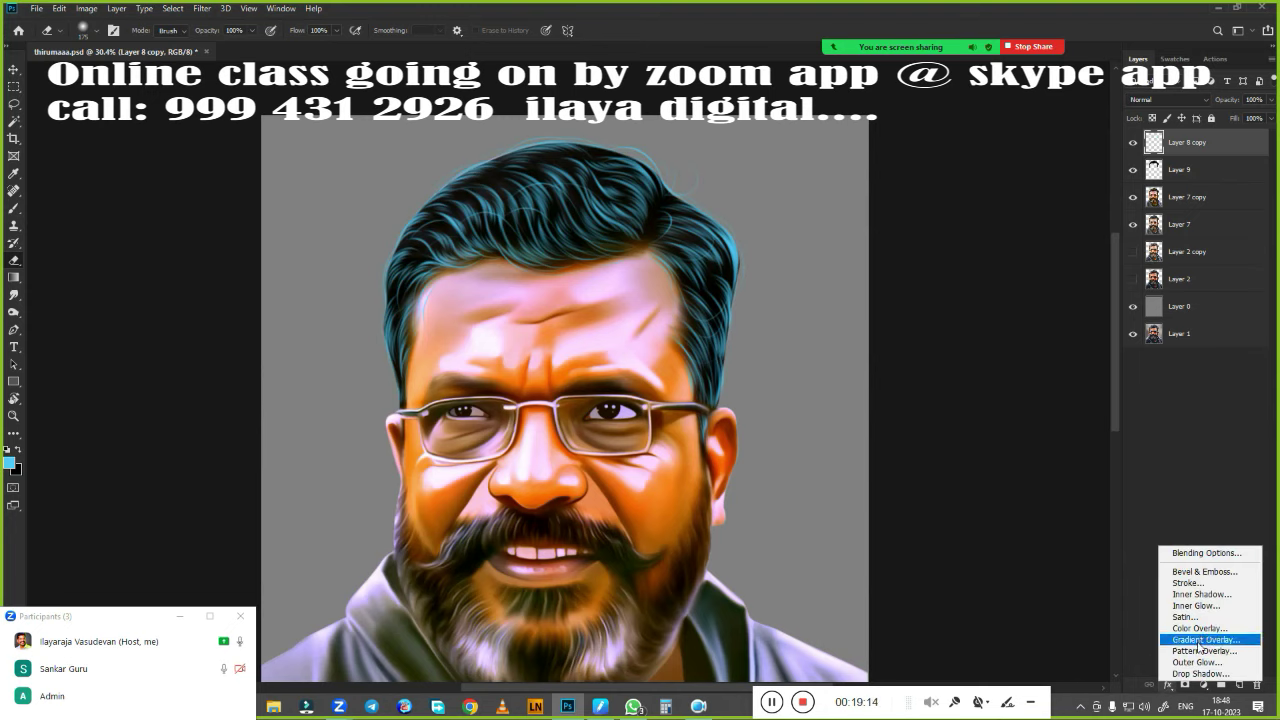
click(1199, 641)
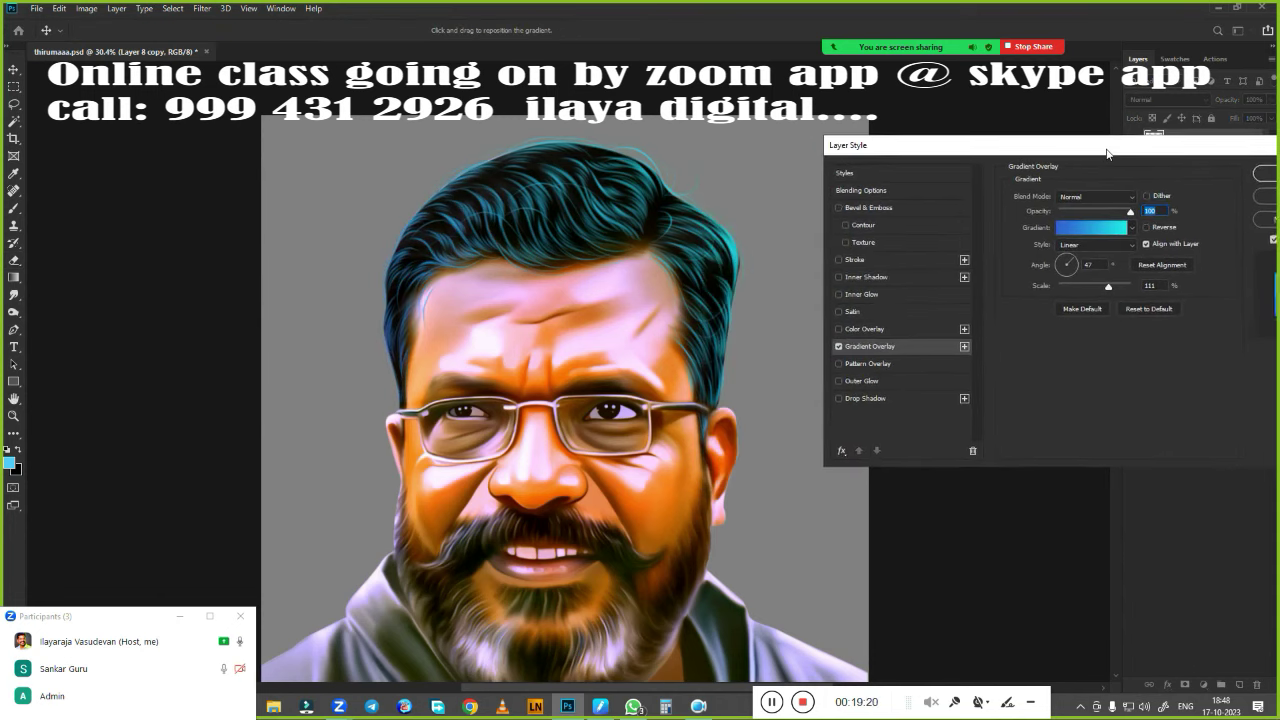
drag(985, 177, 1092, 157)
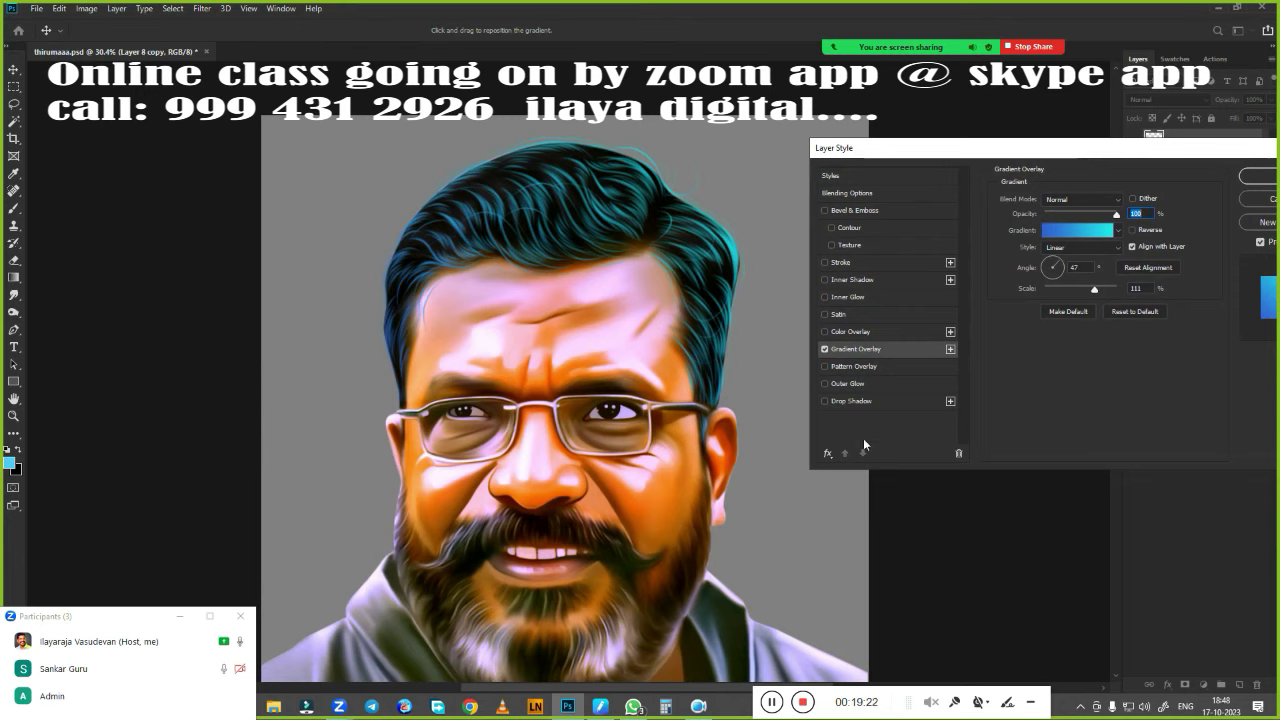
click(760, 700)
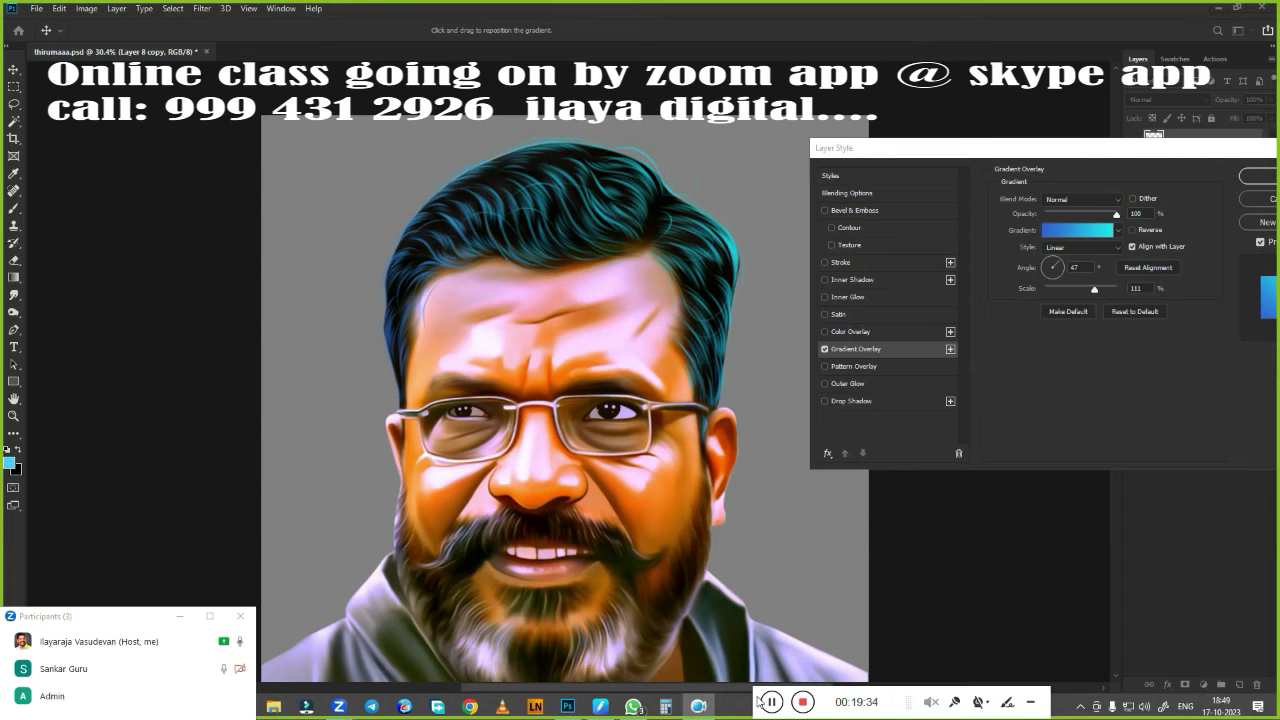
key(Escape)
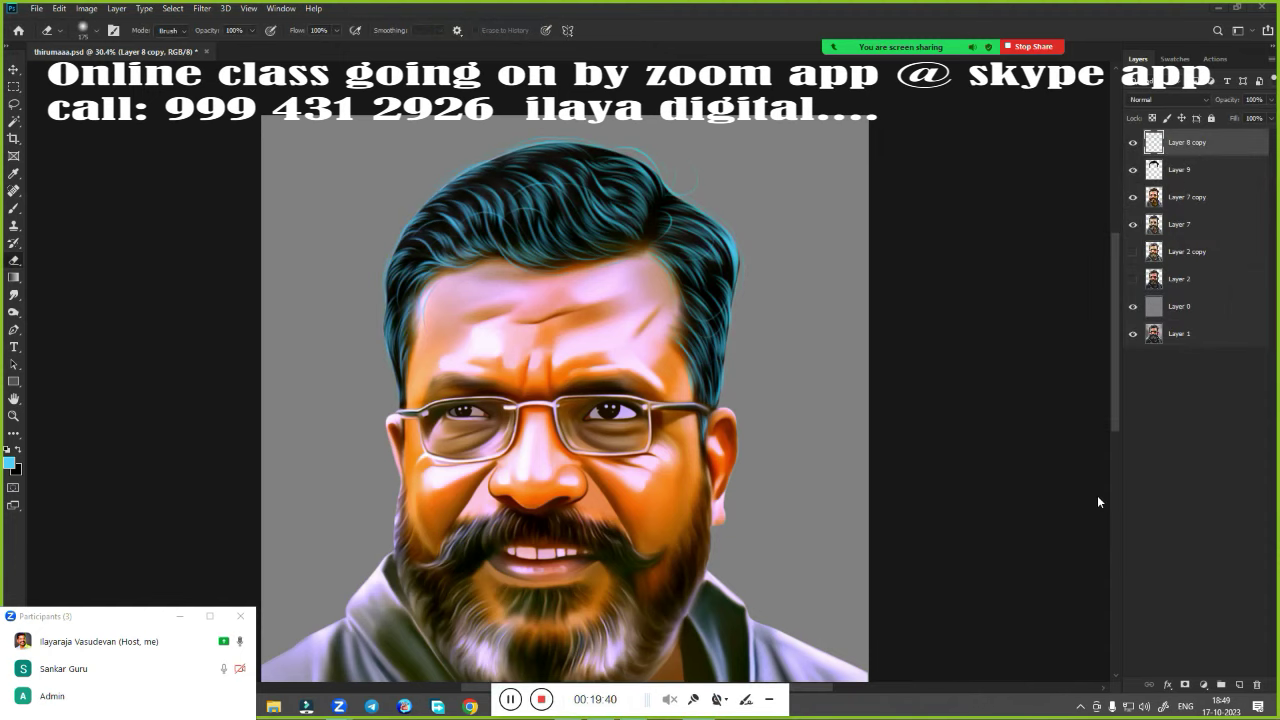
Add a Gradient Overlay, trying Blue-Yellow-Blue, Orange-Yellow-Orange and Spectrum before choosing pink-blue-yellow
click(1168, 686)
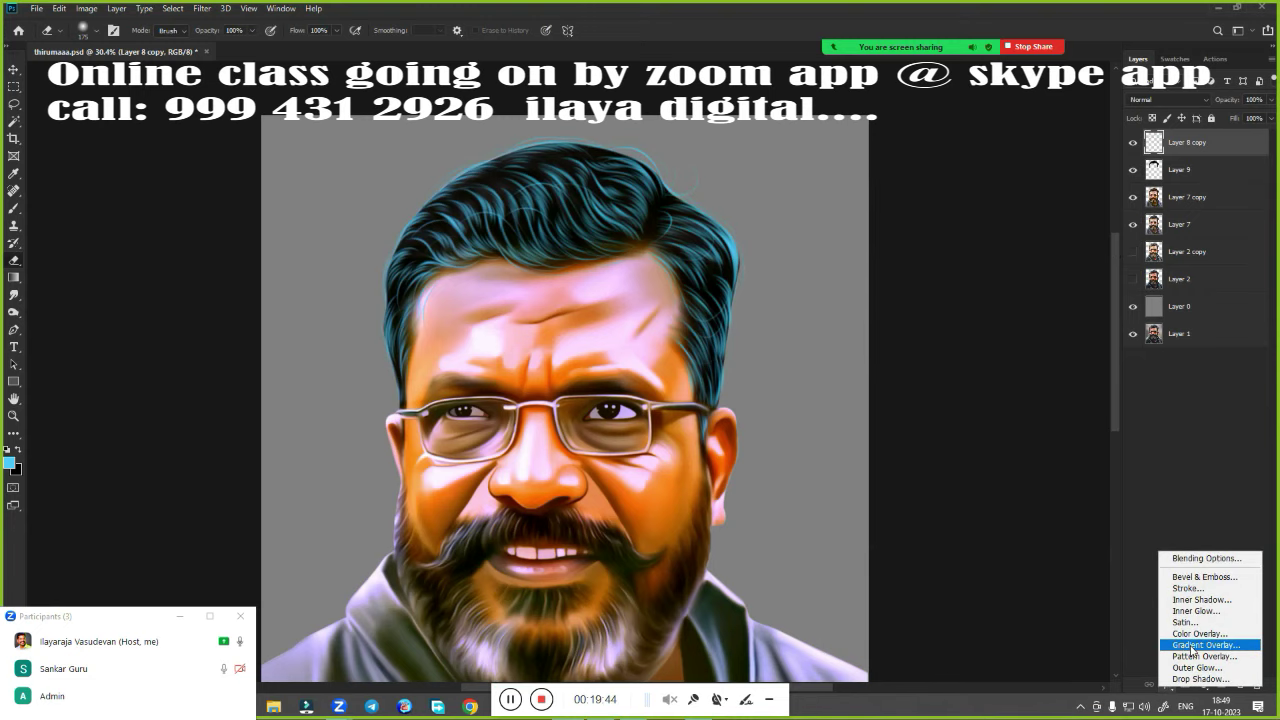
click(1069, 435)
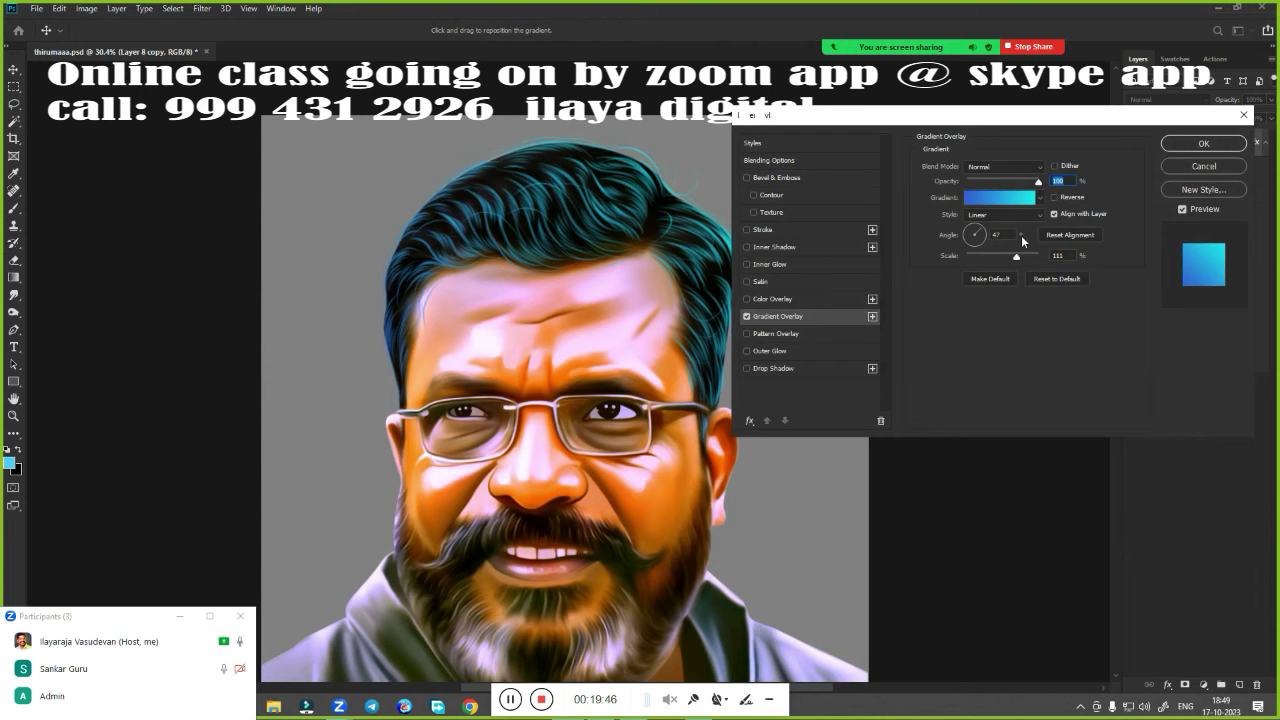
click(1000, 197)
click(917, 129)
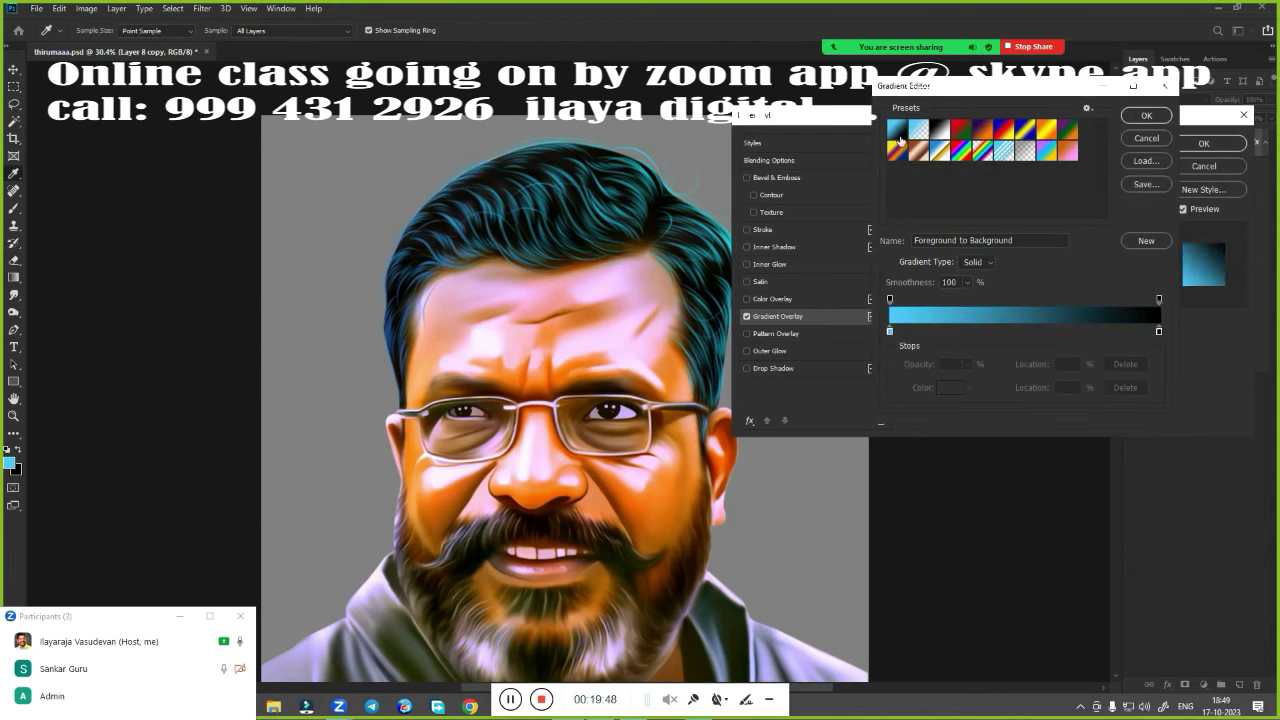
click(955, 131)
click(1025, 129)
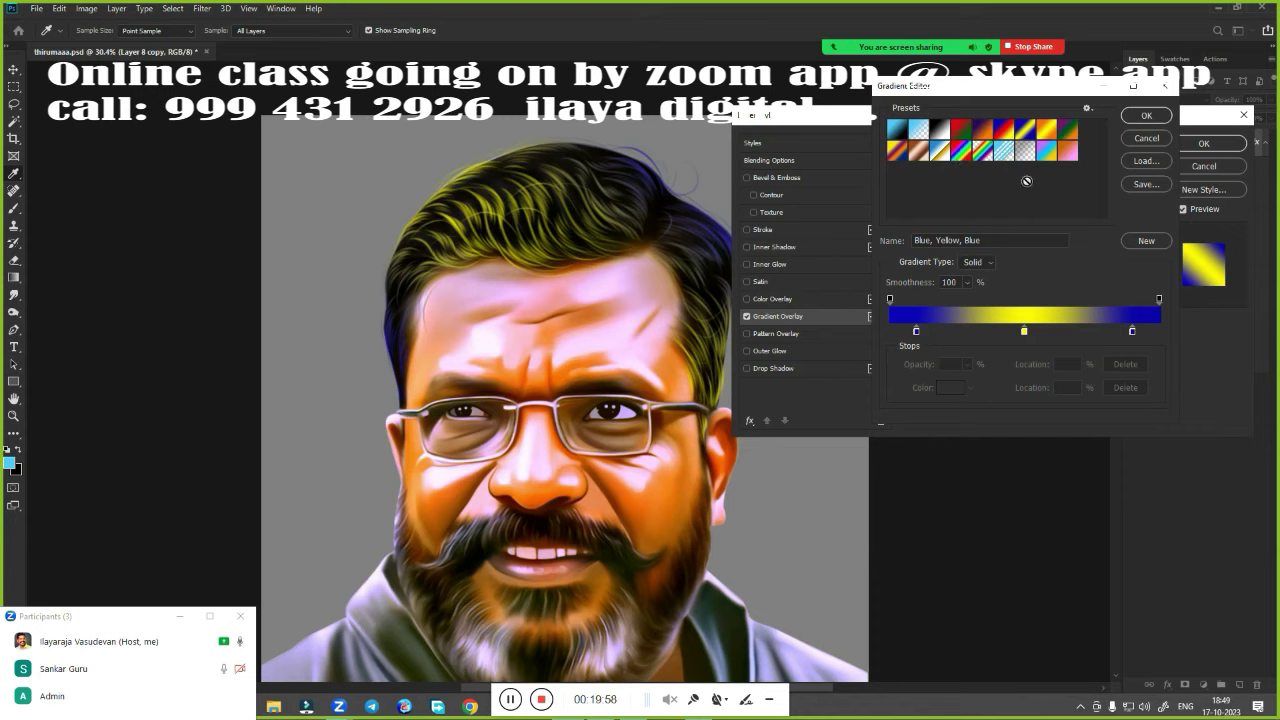
click(958, 130)
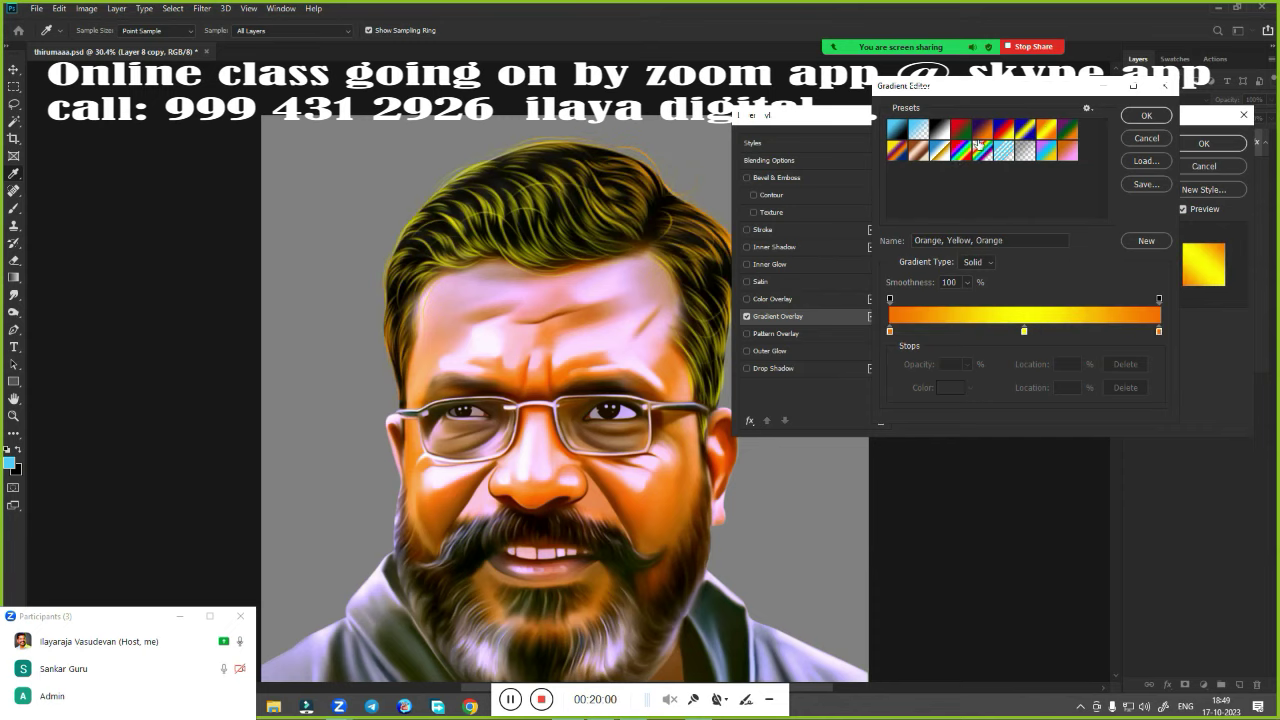
click(925, 152)
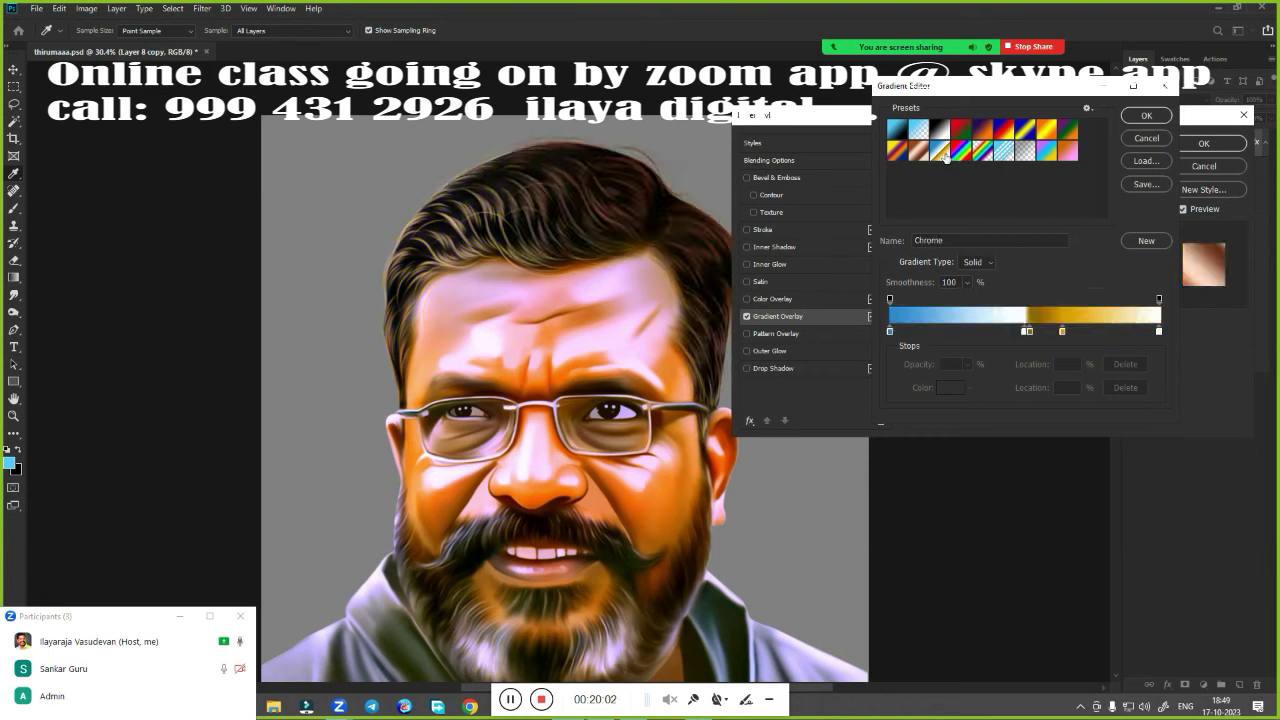
click(1045, 151)
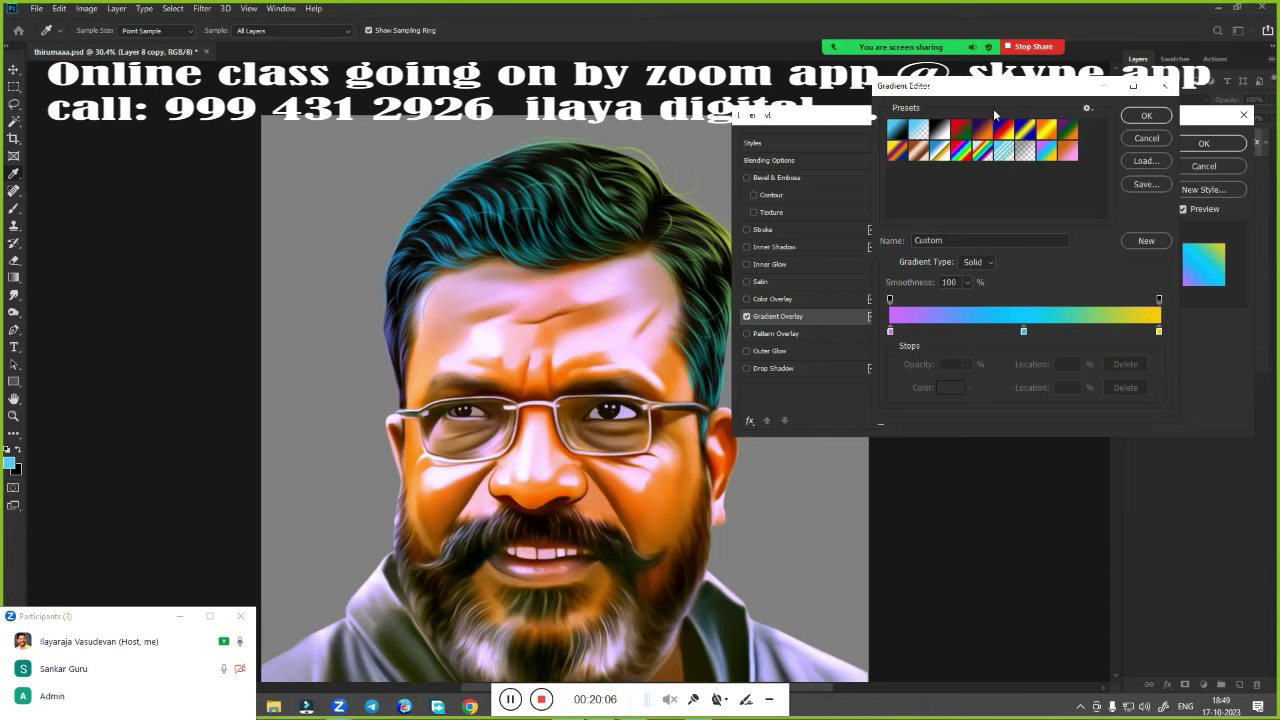
In the Gradient Editor, change the left colour stop from purple to magenta
click(1145, 116)
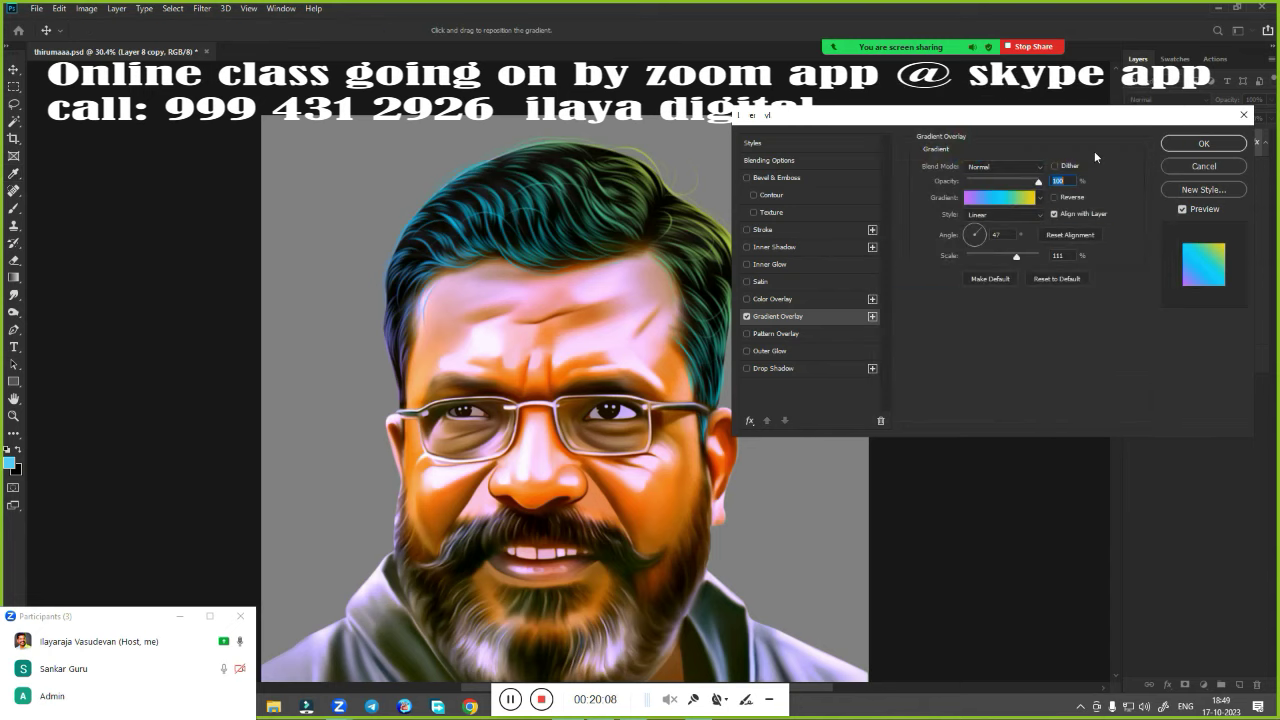
drag(1048, 125, 1101, 121)
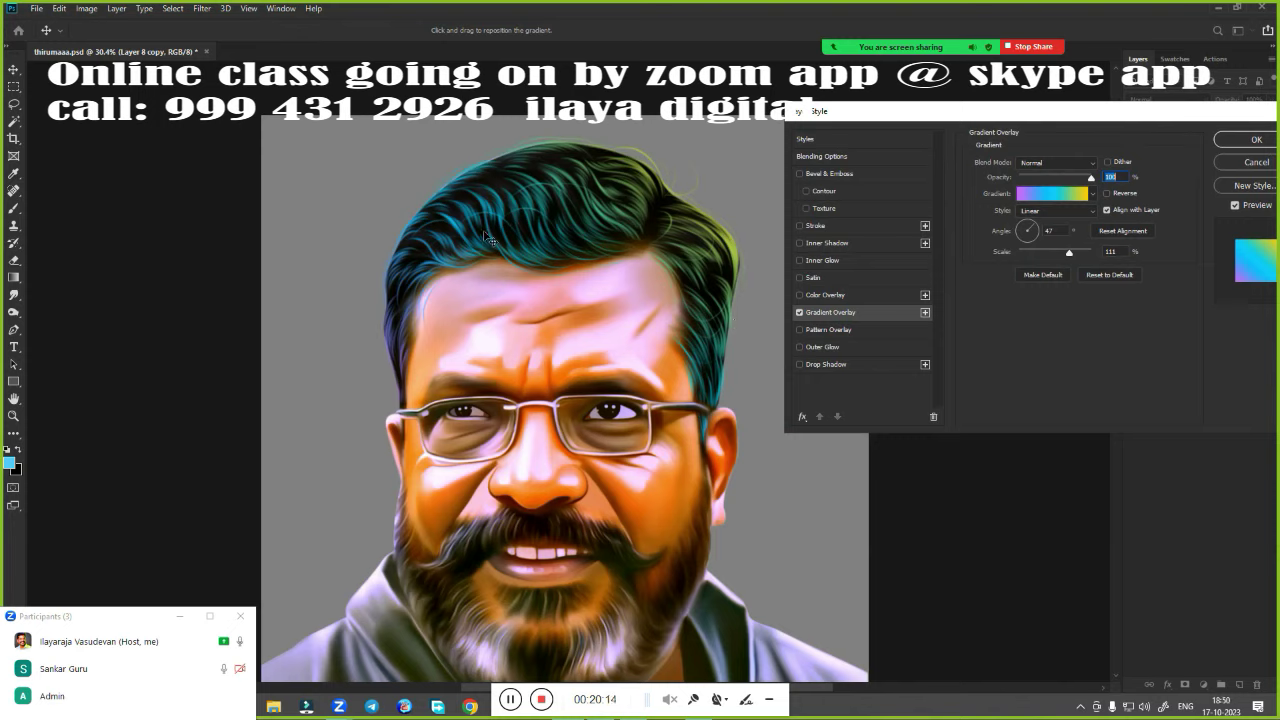
click(1055, 195)
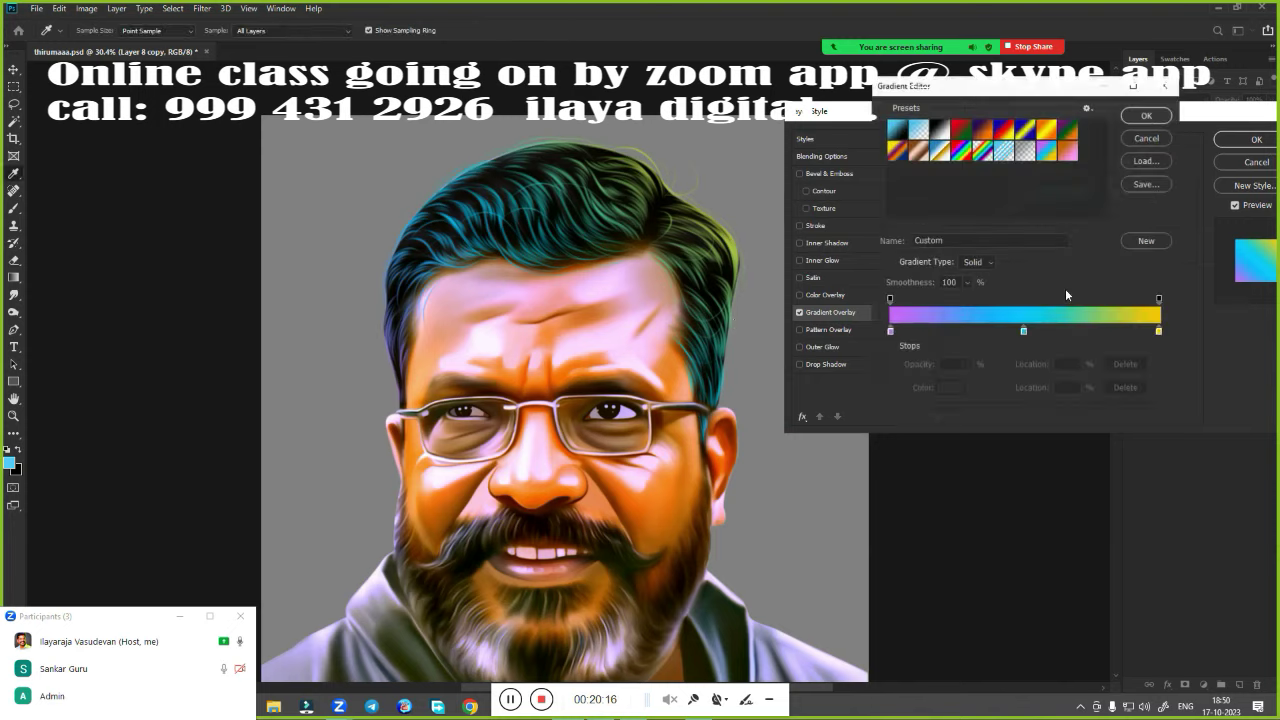
click(1130, 138)
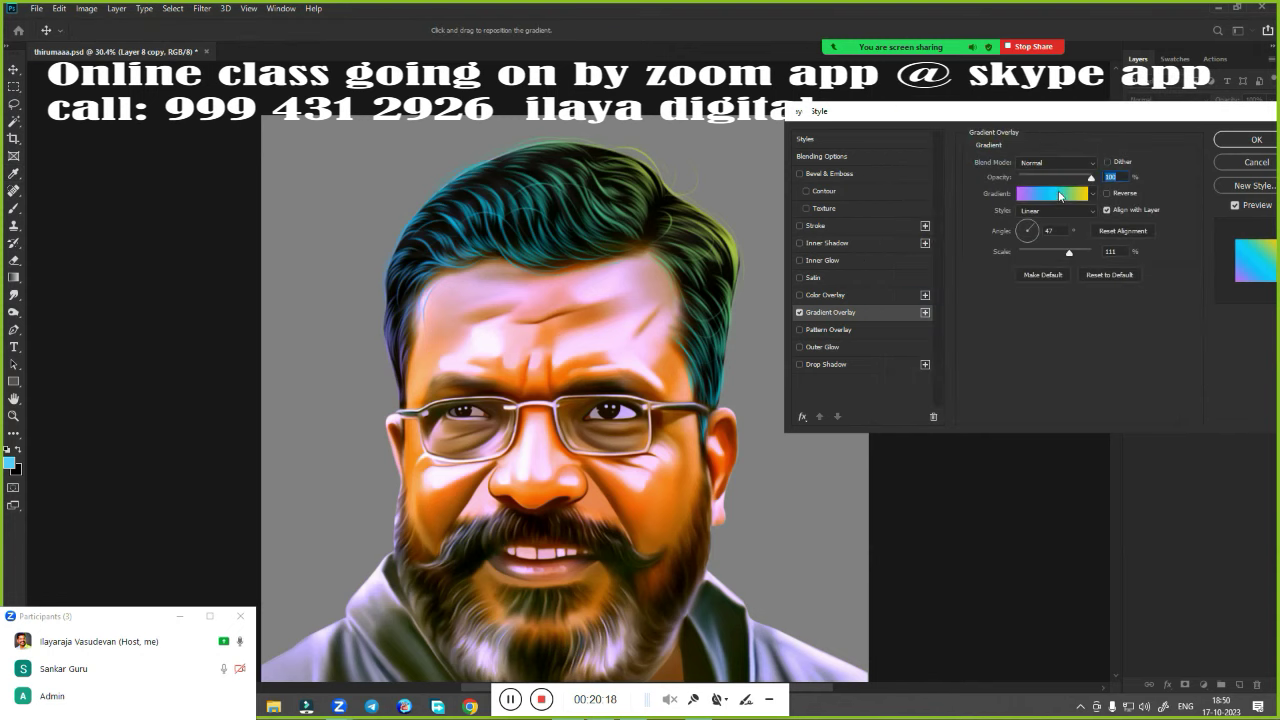
click(1056, 195)
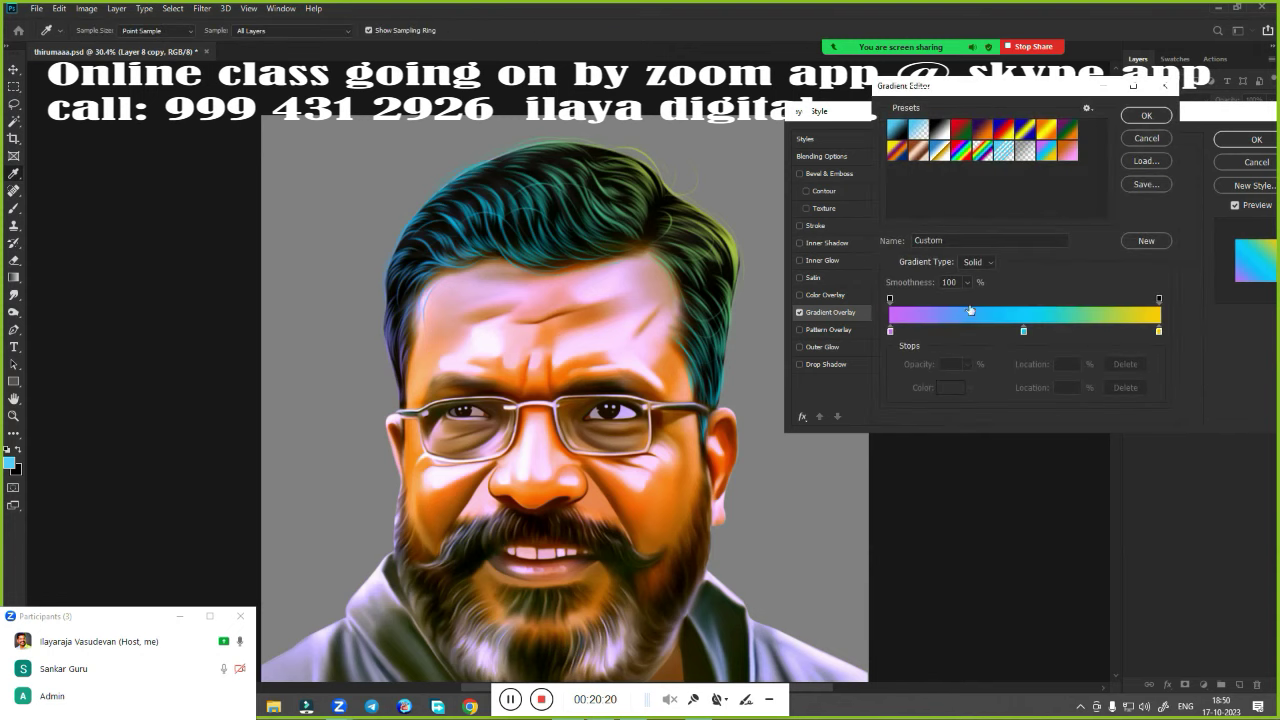
click(889, 331)
click(946, 393)
click(914, 394)
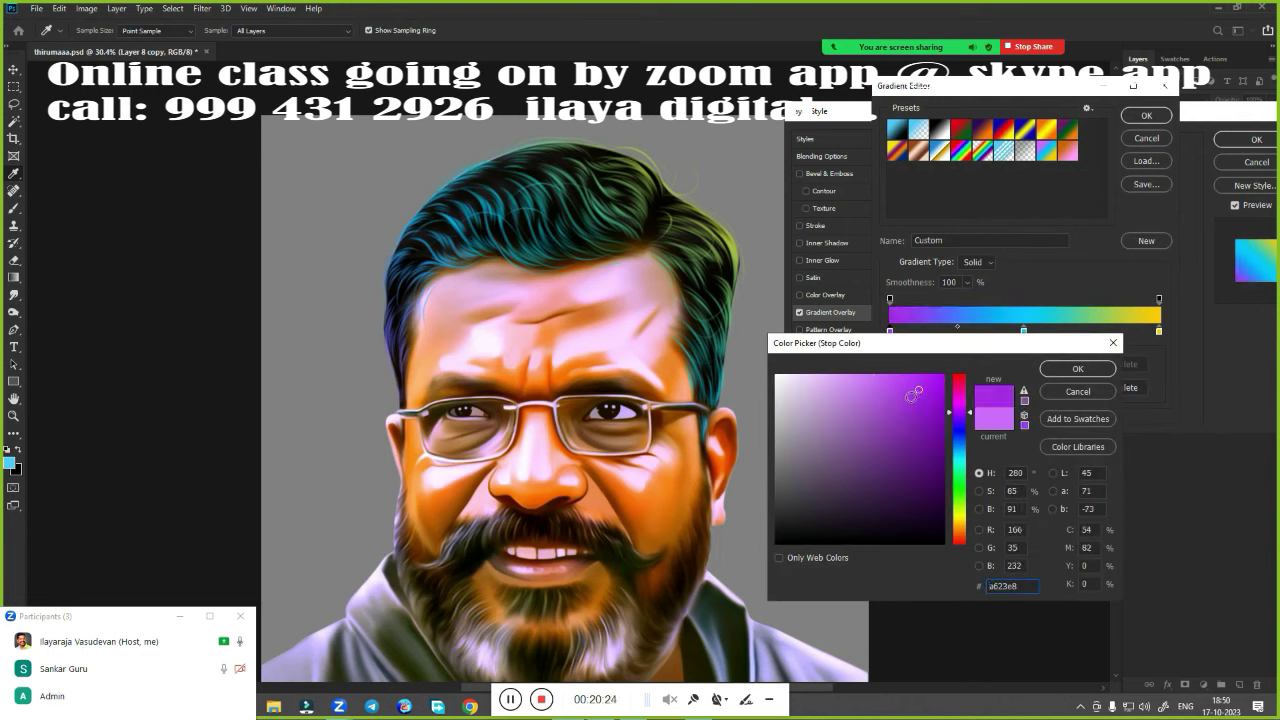
click(963, 402)
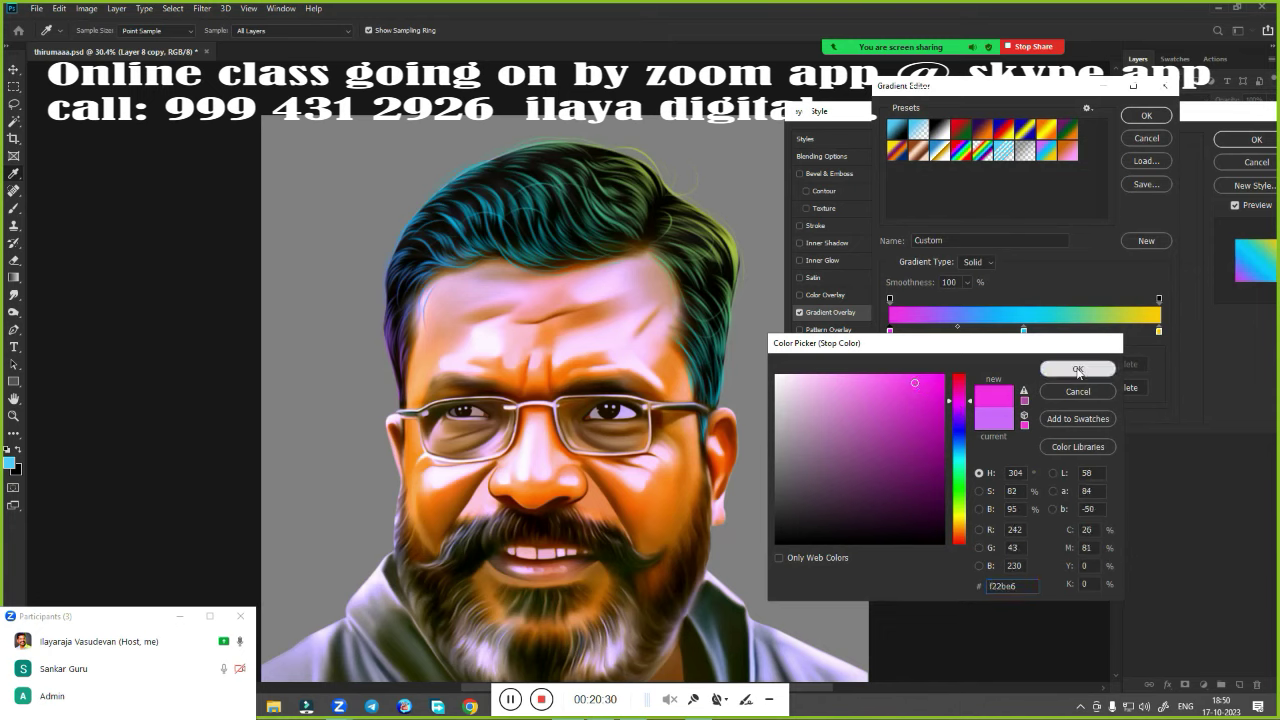
click(1078, 369)
Set the right stop to a darker green, keep the cyan middle stop, and apply the gradient
click(1158, 331)
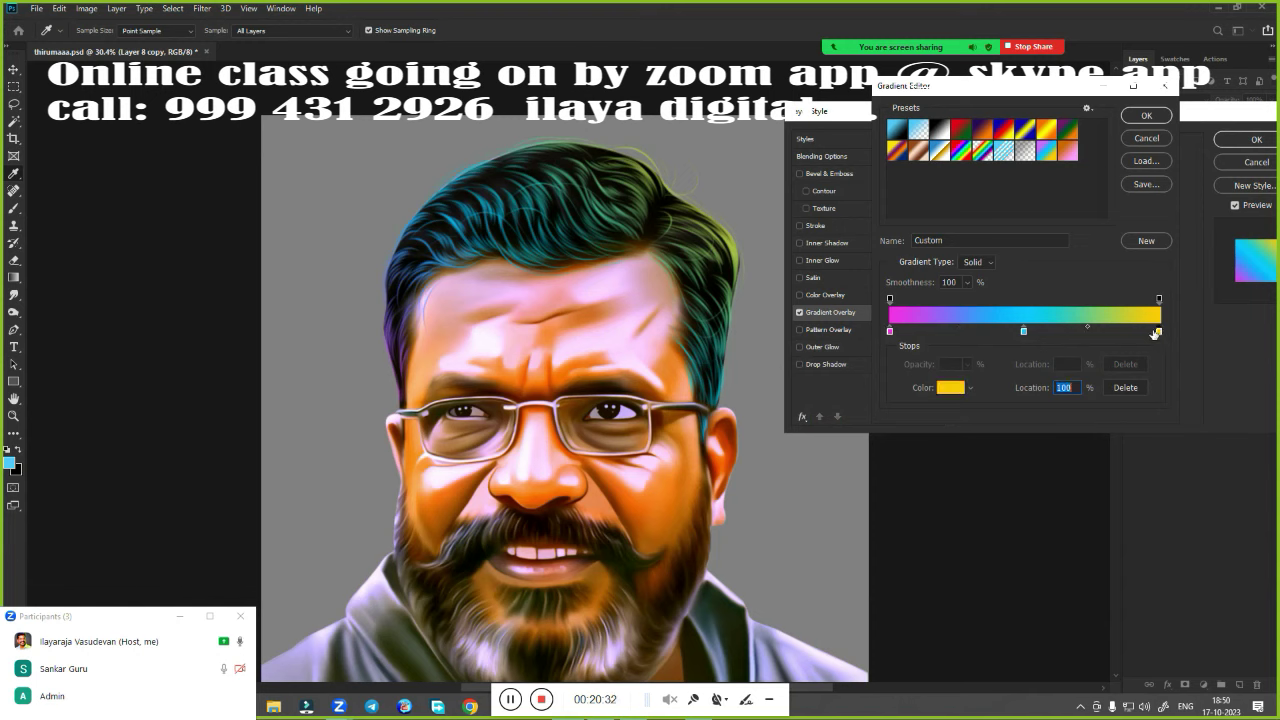
click(950, 388)
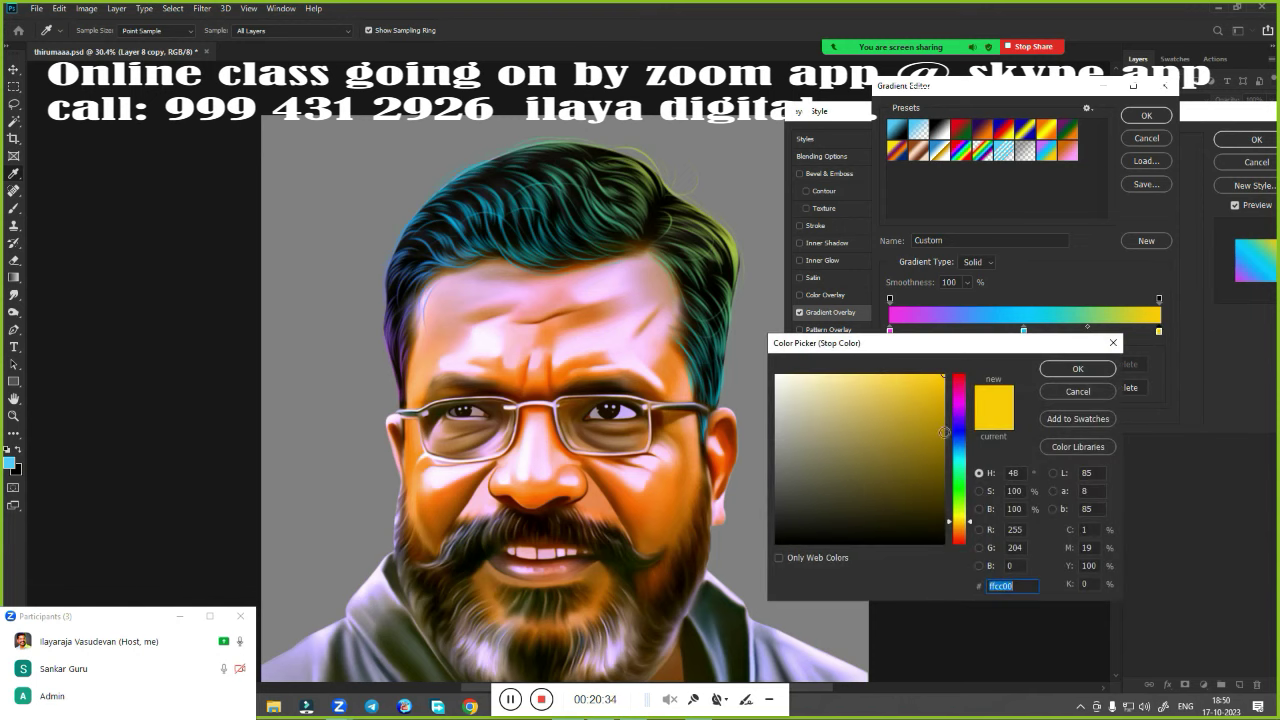
click(959, 481)
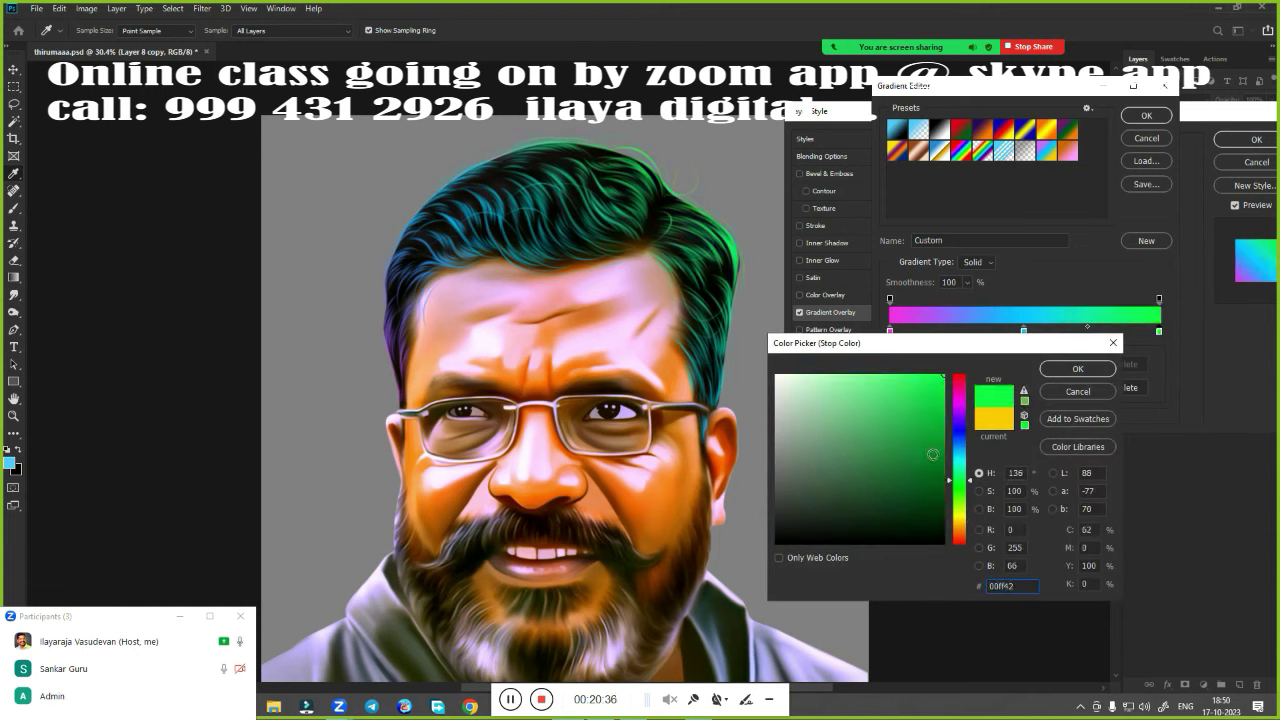
mouse_move(929, 427)
mouse_down()
mouse_move(939, 476)
mouse_move(928, 412)
mouse_up()
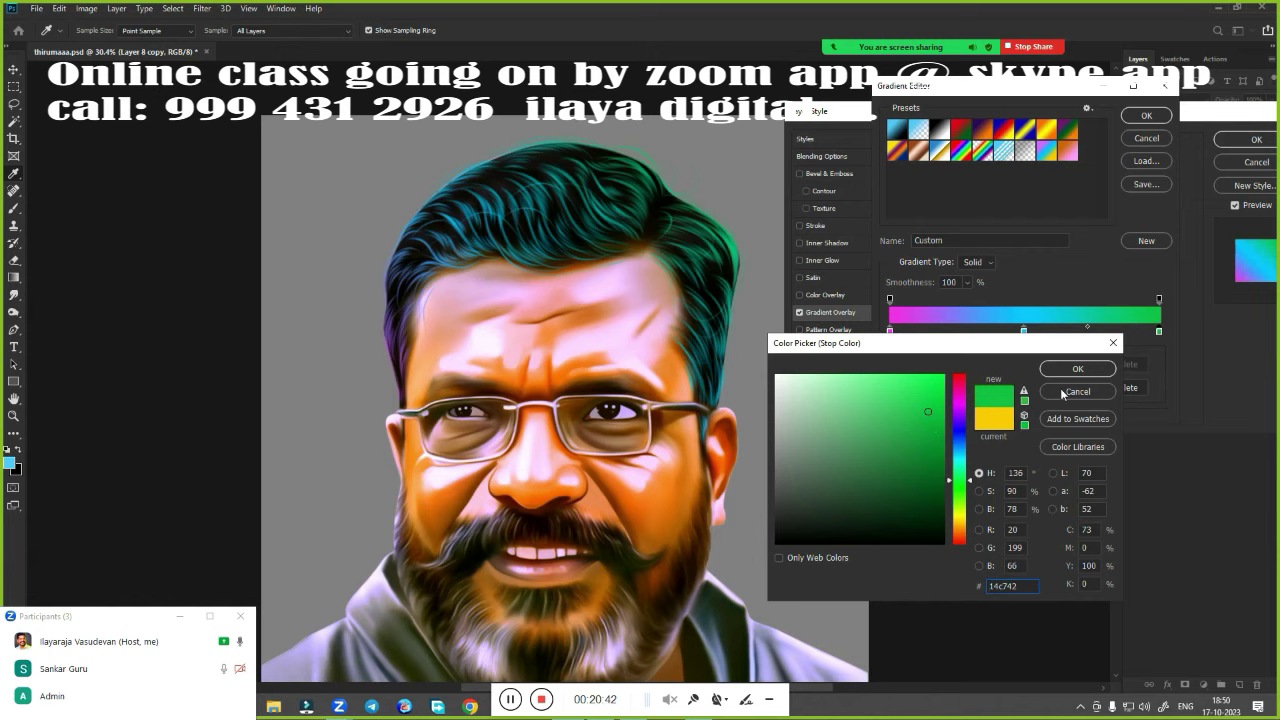
click(1070, 370)
click(1022, 331)
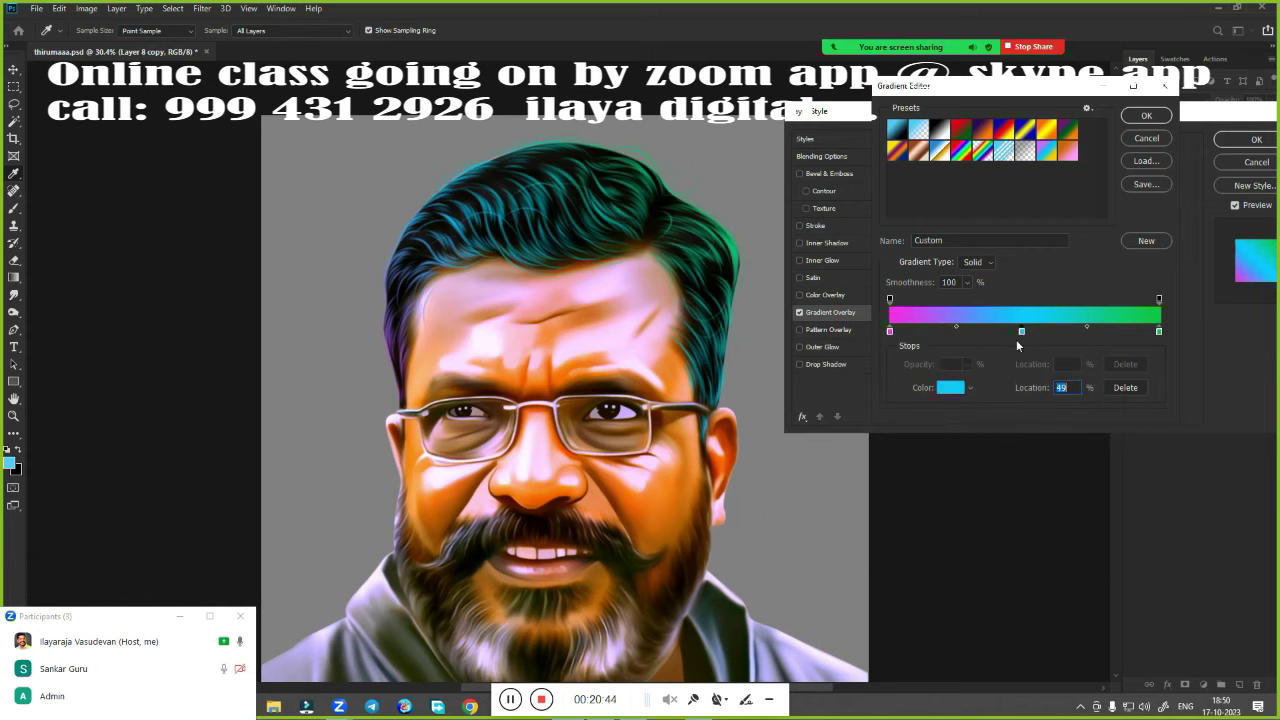
click(946, 388)
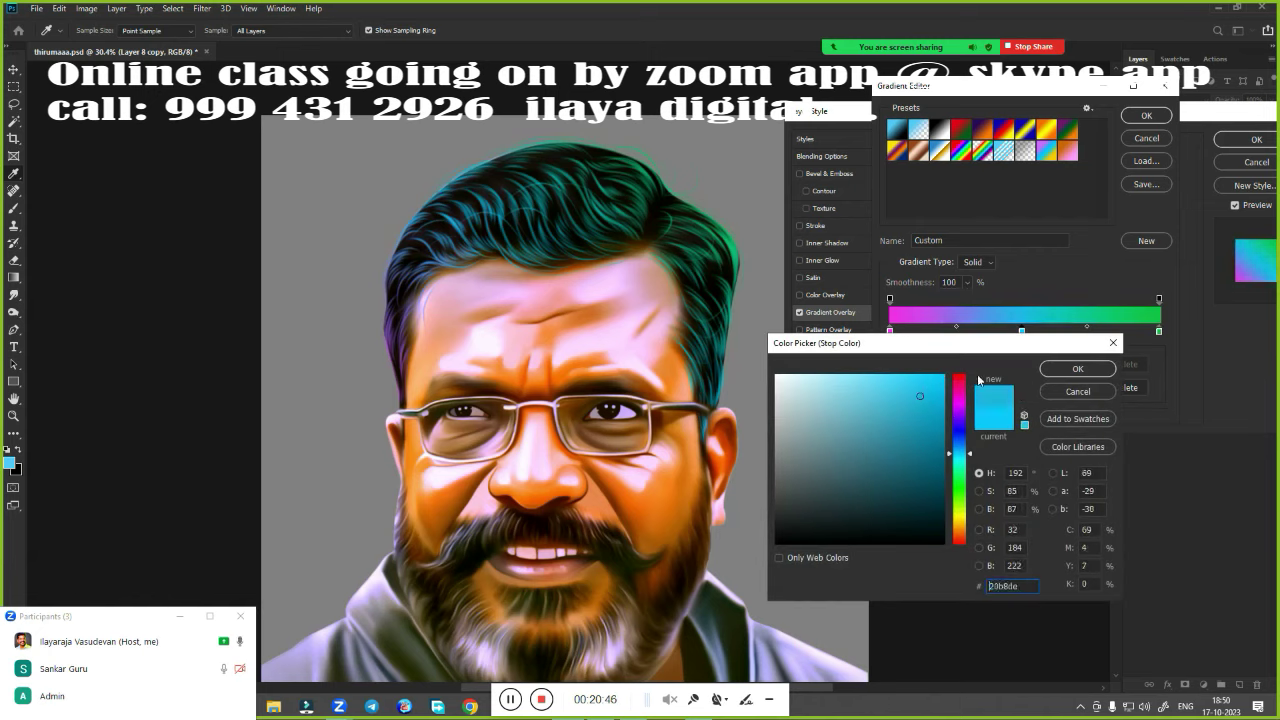
click(1050, 372)
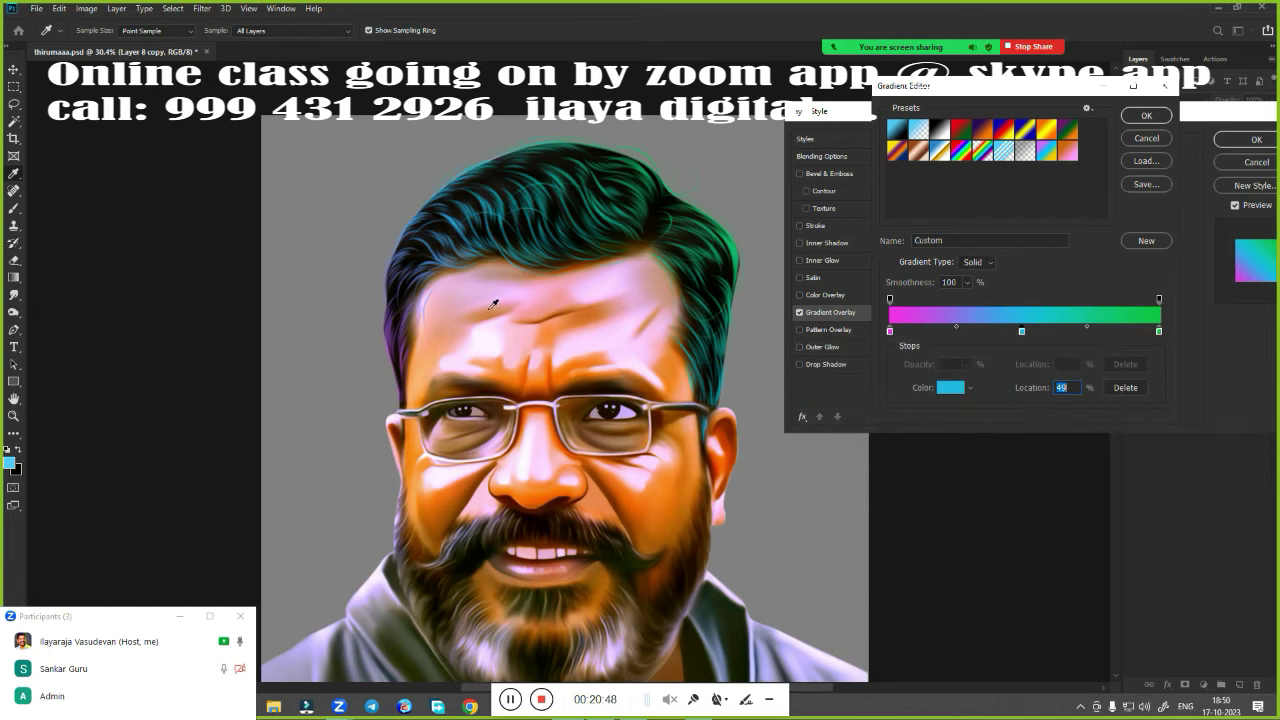
click(1147, 116)
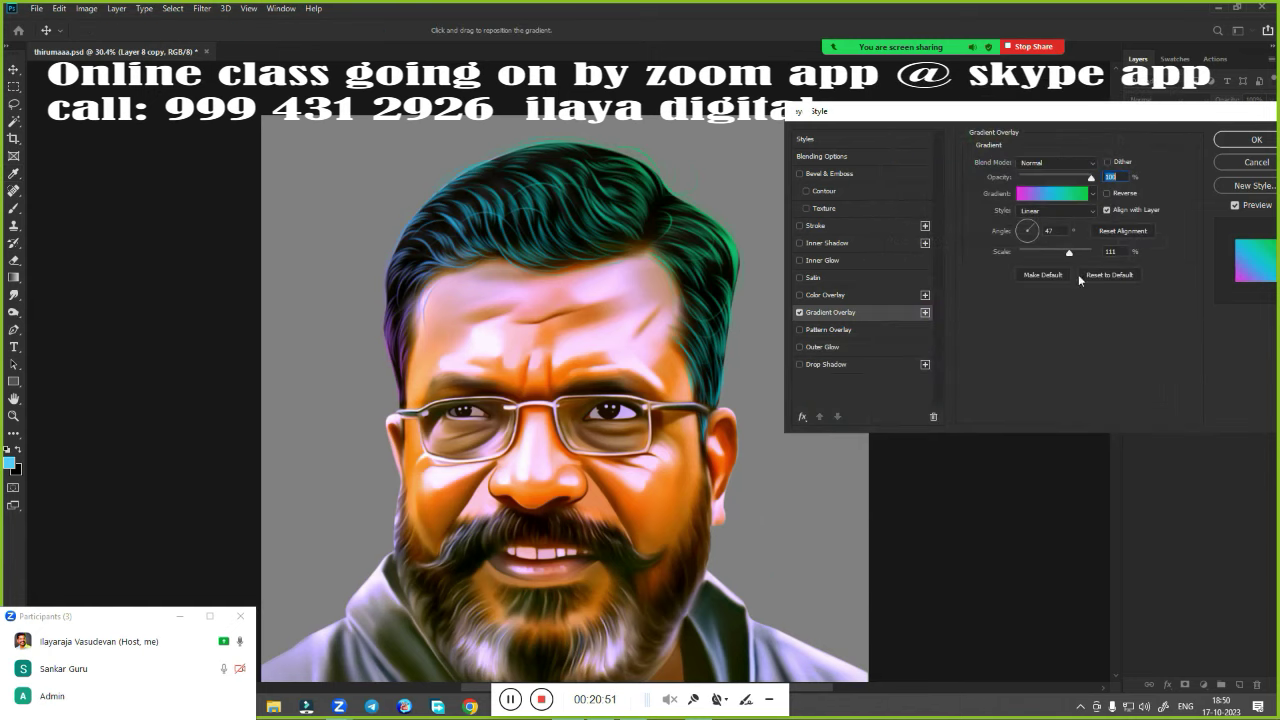
Rotate the overlay angle and change the right gradient stop from green to yellow
click(1033, 240)
mouse_move(1030, 243)
mouse_down()
mouse_move(1013, 234)
mouse_move(1034, 236)
mouse_up()
click(1066, 203)
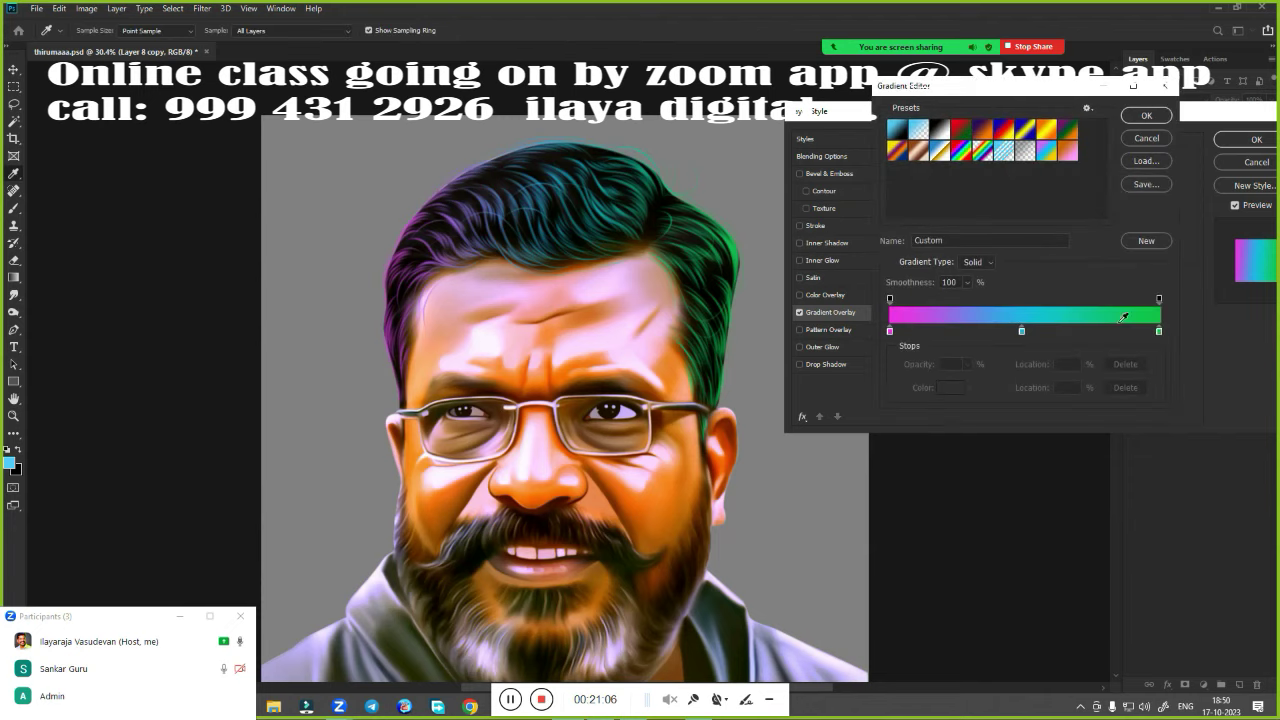
click(1159, 331)
click(951, 387)
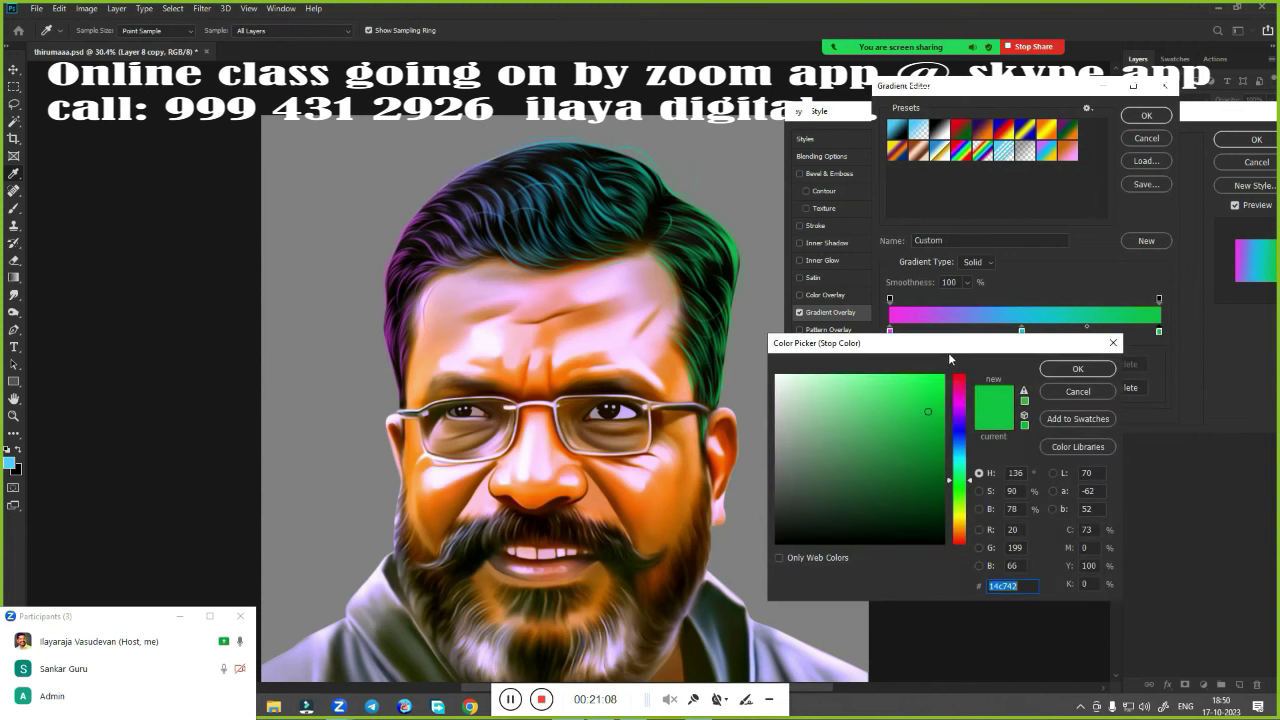
click(963, 514)
click(940, 377)
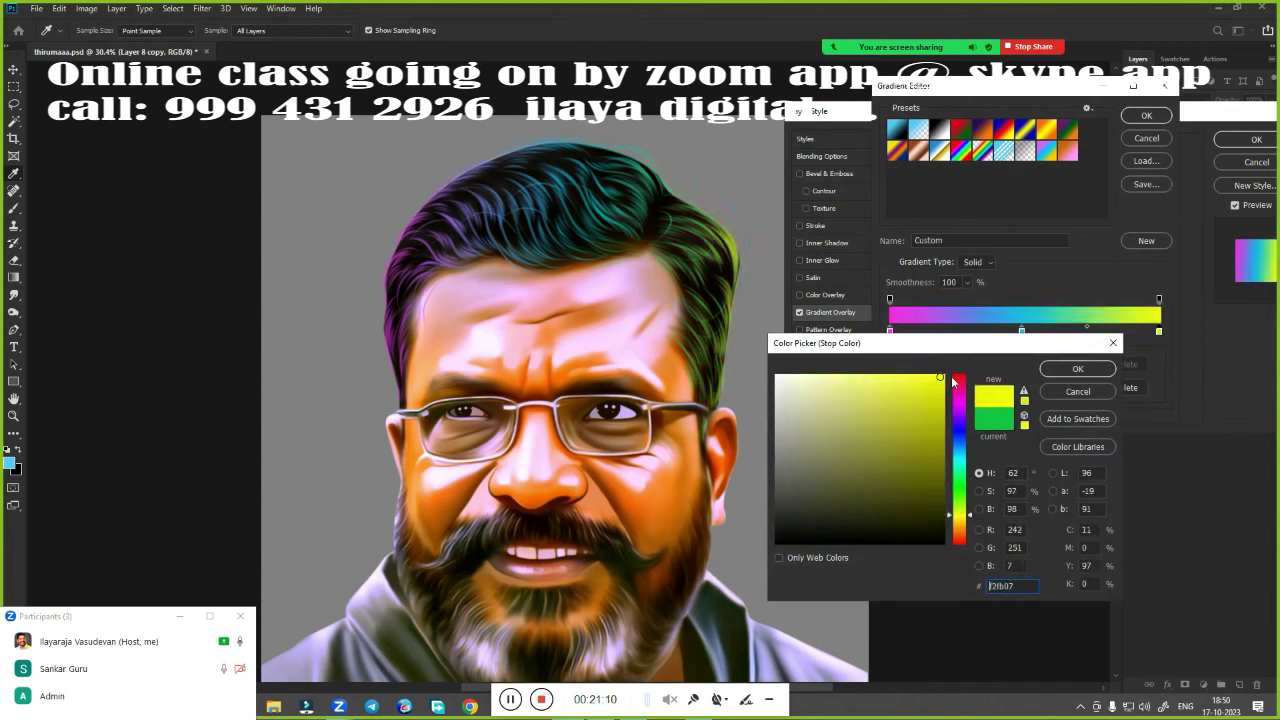
click(1078, 369)
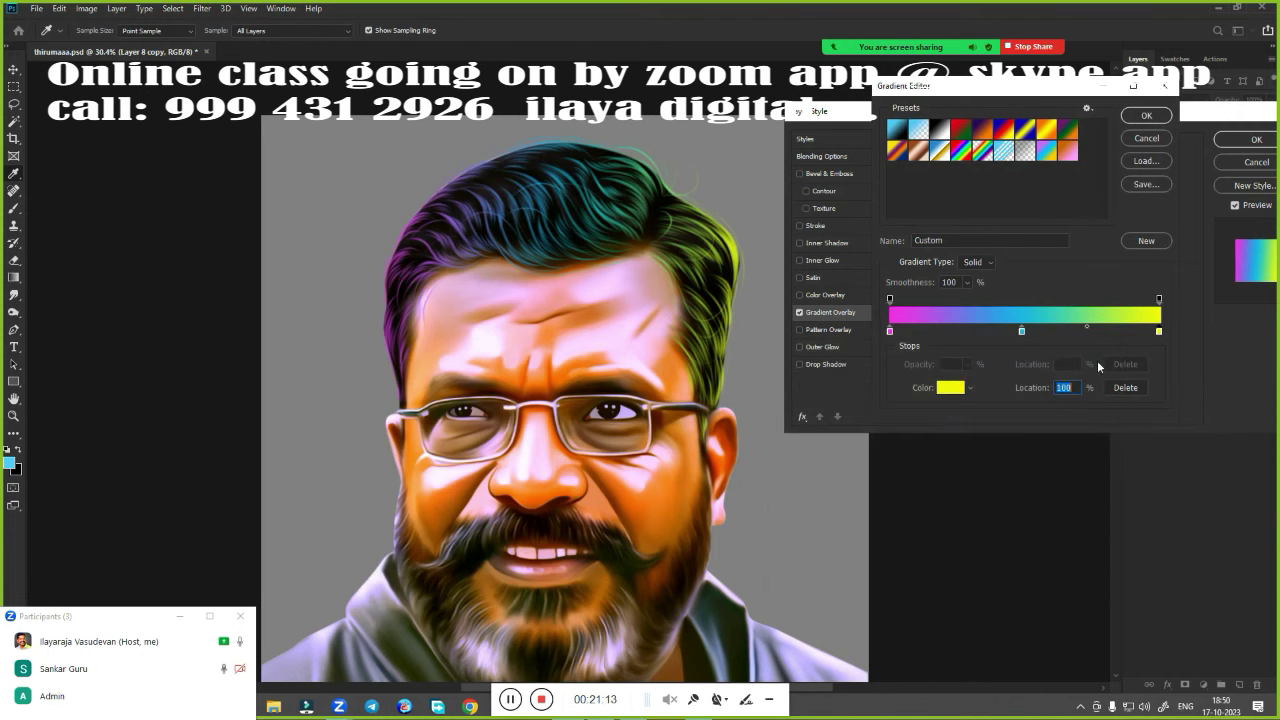
click(1146, 115)
Adjust the Gradient Overlay angle and set its scale to 133% on Layer 8 copy
click(1037, 231)
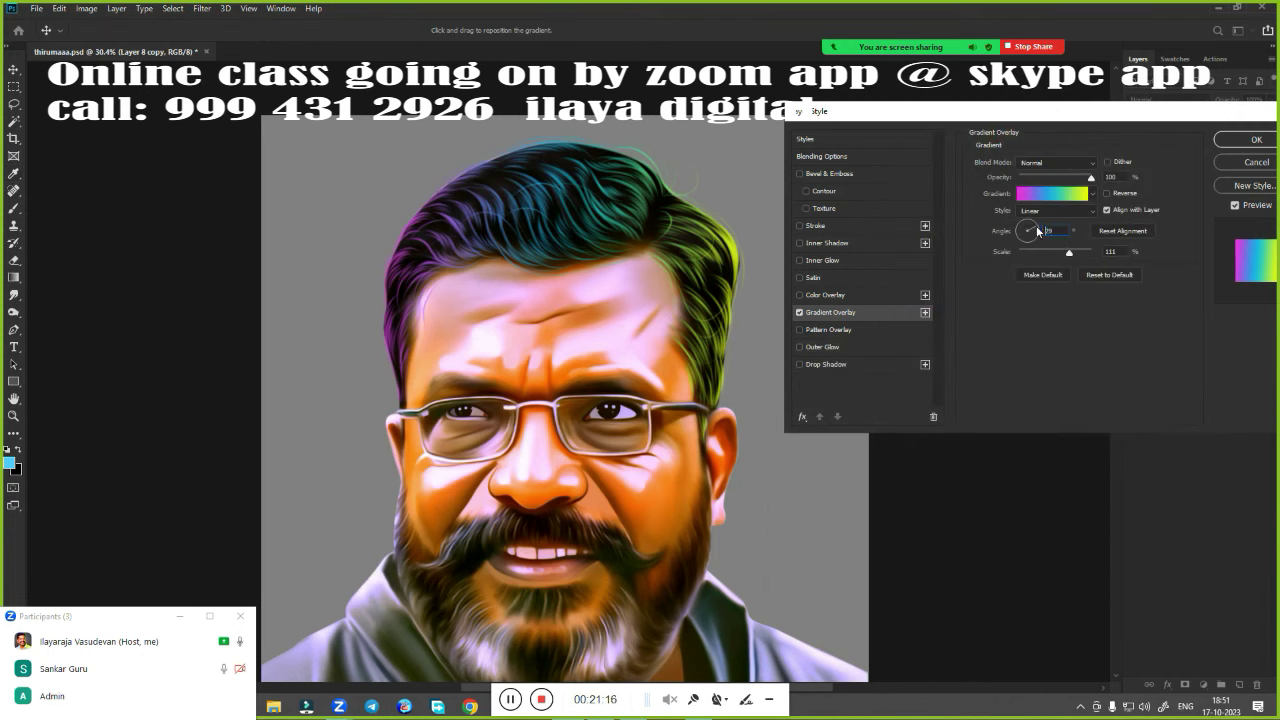
drag(1037, 233, 1034, 233)
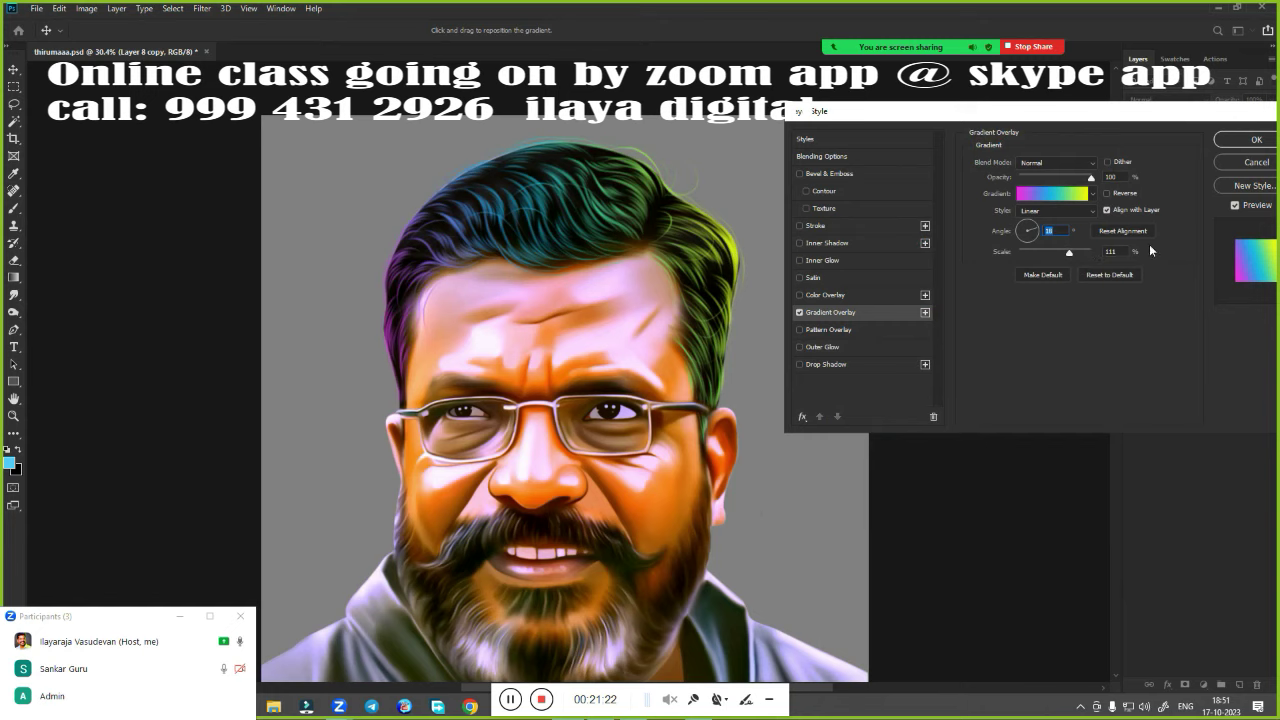
mouse_move(1070, 252)
mouse_down()
mouse_move(1027, 252)
mouse_move(1082, 250)
mouse_up()
click(1036, 231)
click(1035, 232)
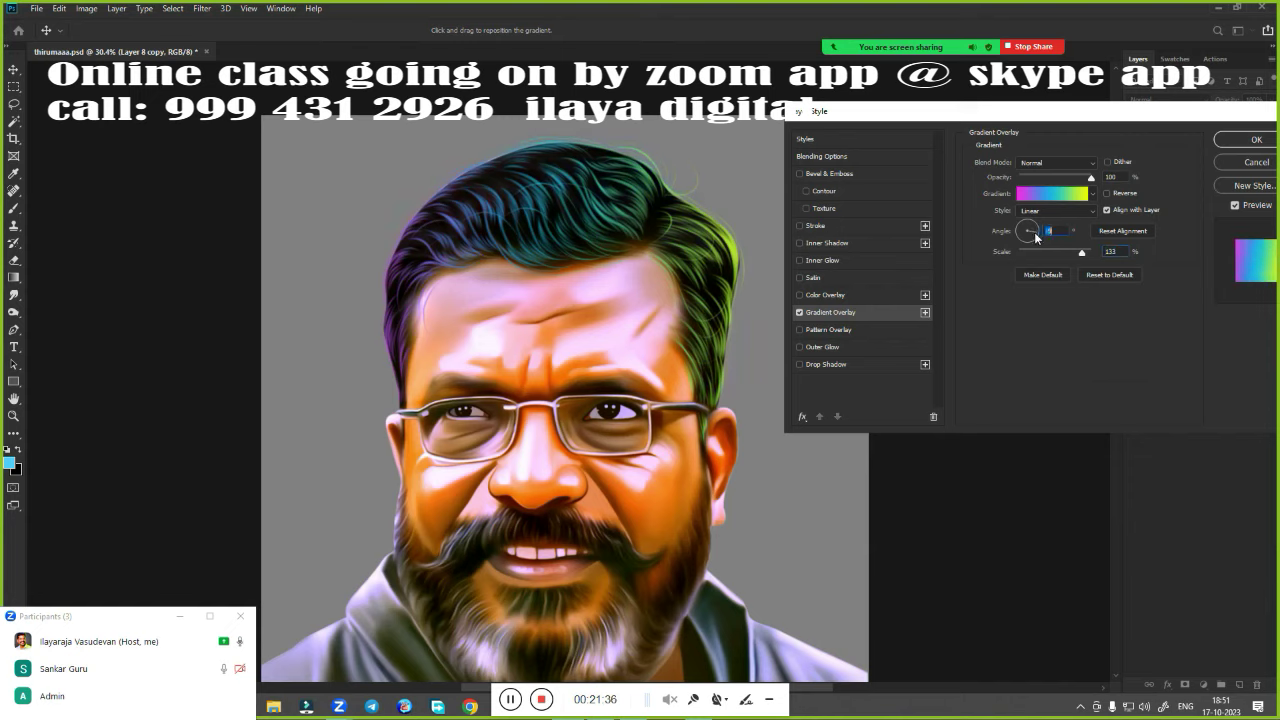
click(1035, 230)
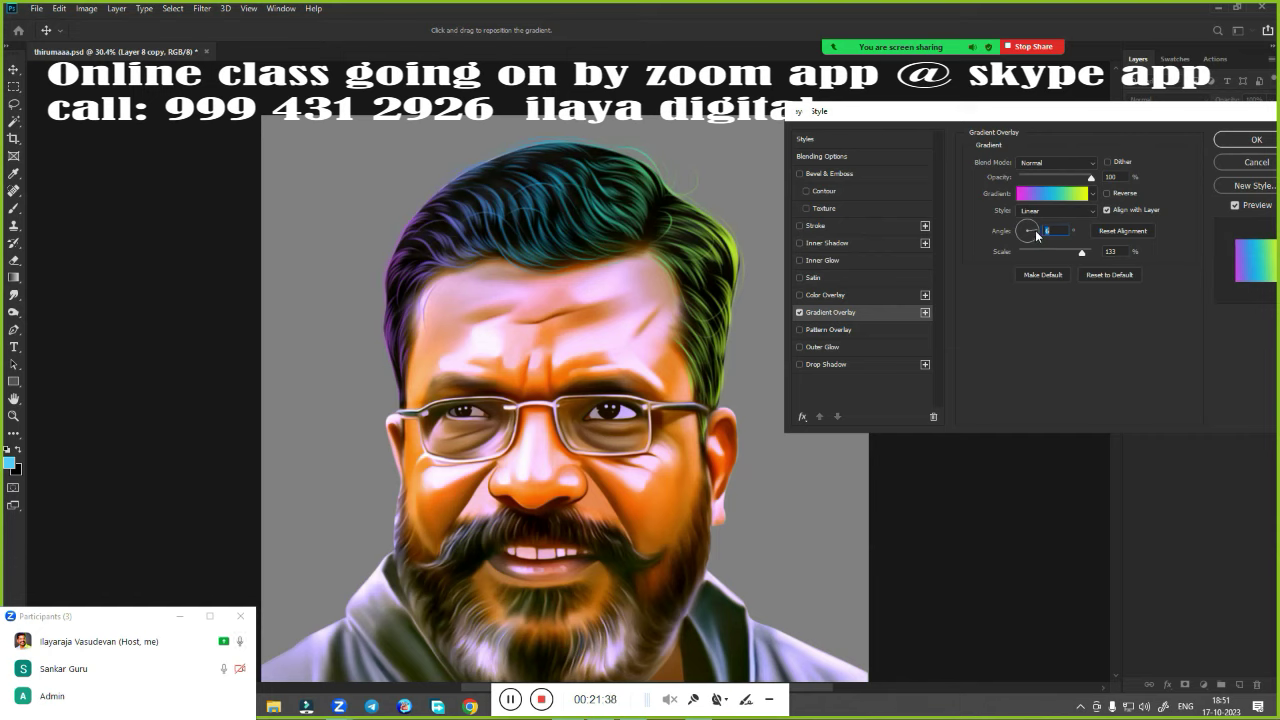
click(1236, 140)
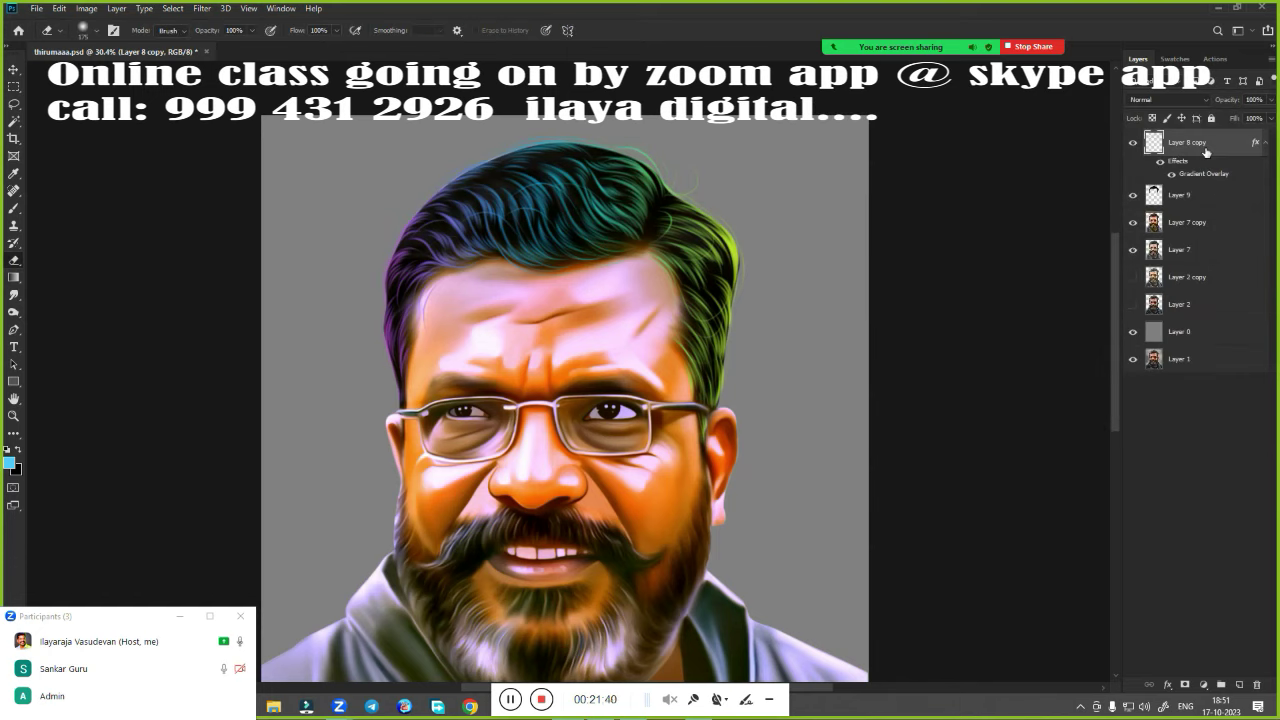
Merge Layer 8 copy into a new Layer 10 and shift its hue to -52
click(1239, 685)
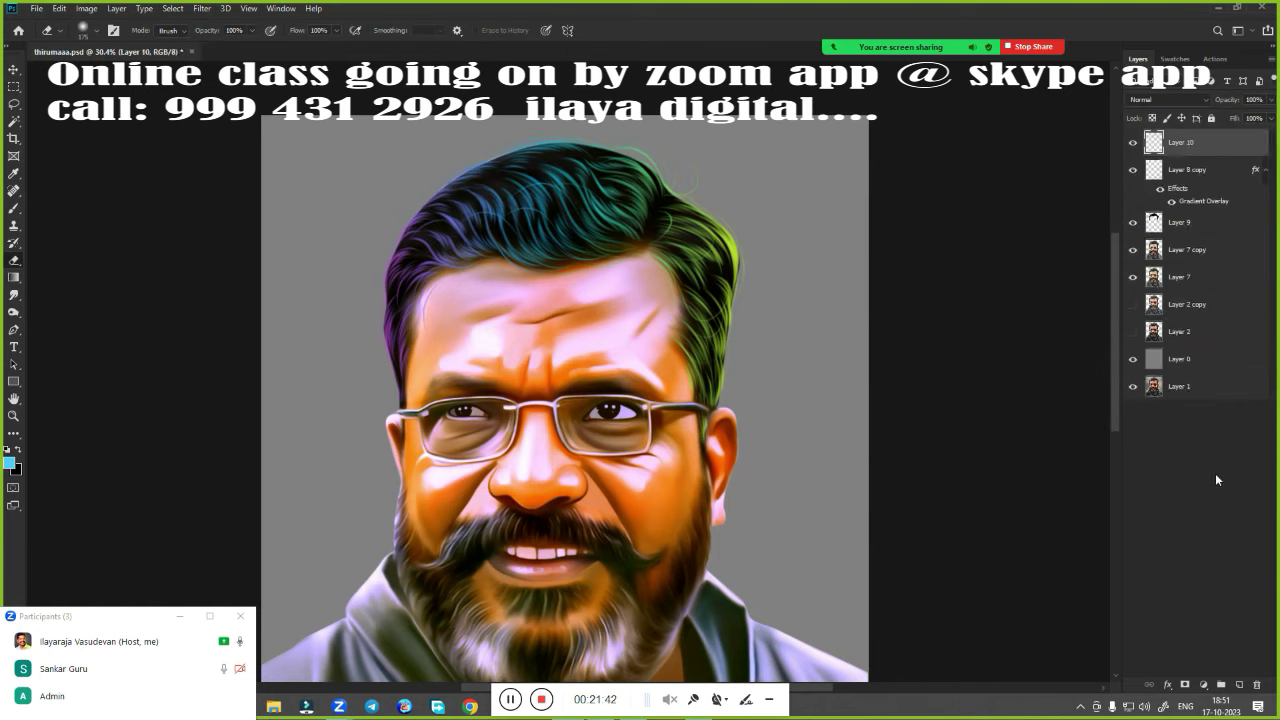
click(1205, 170)
shift+click(1210, 150)
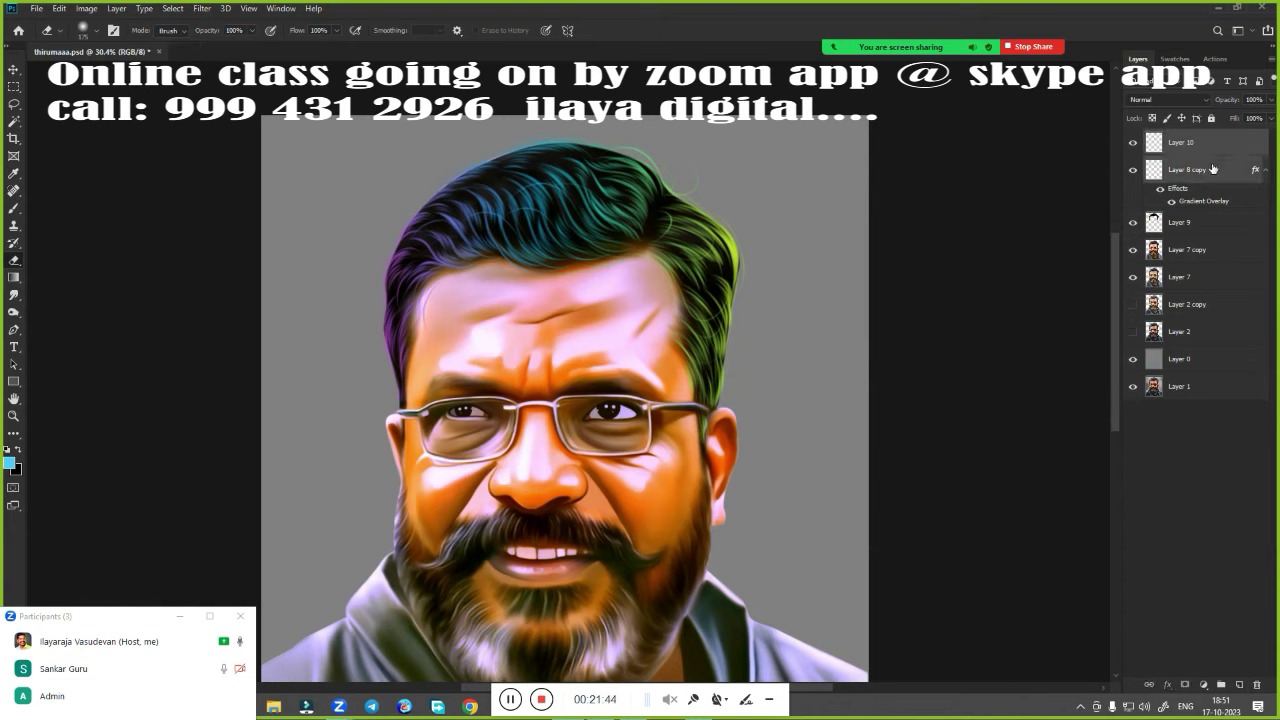
key(ctrl+e)
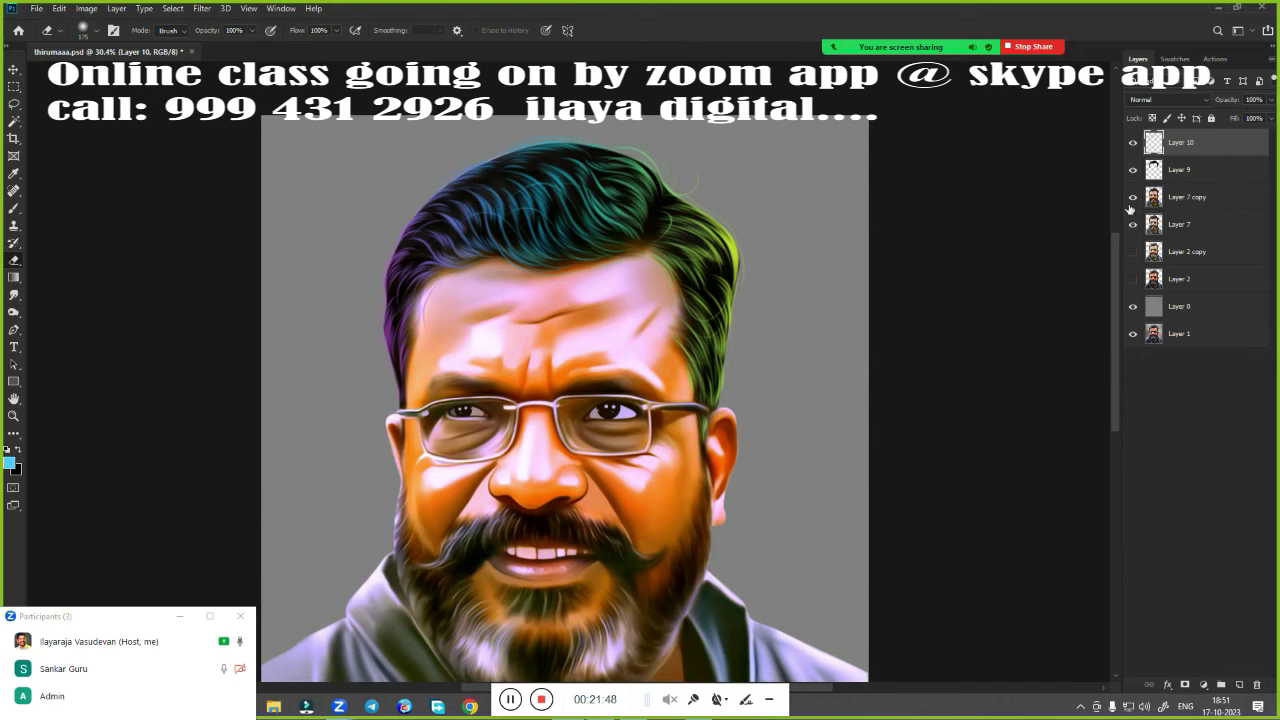
key(ctrl+u)
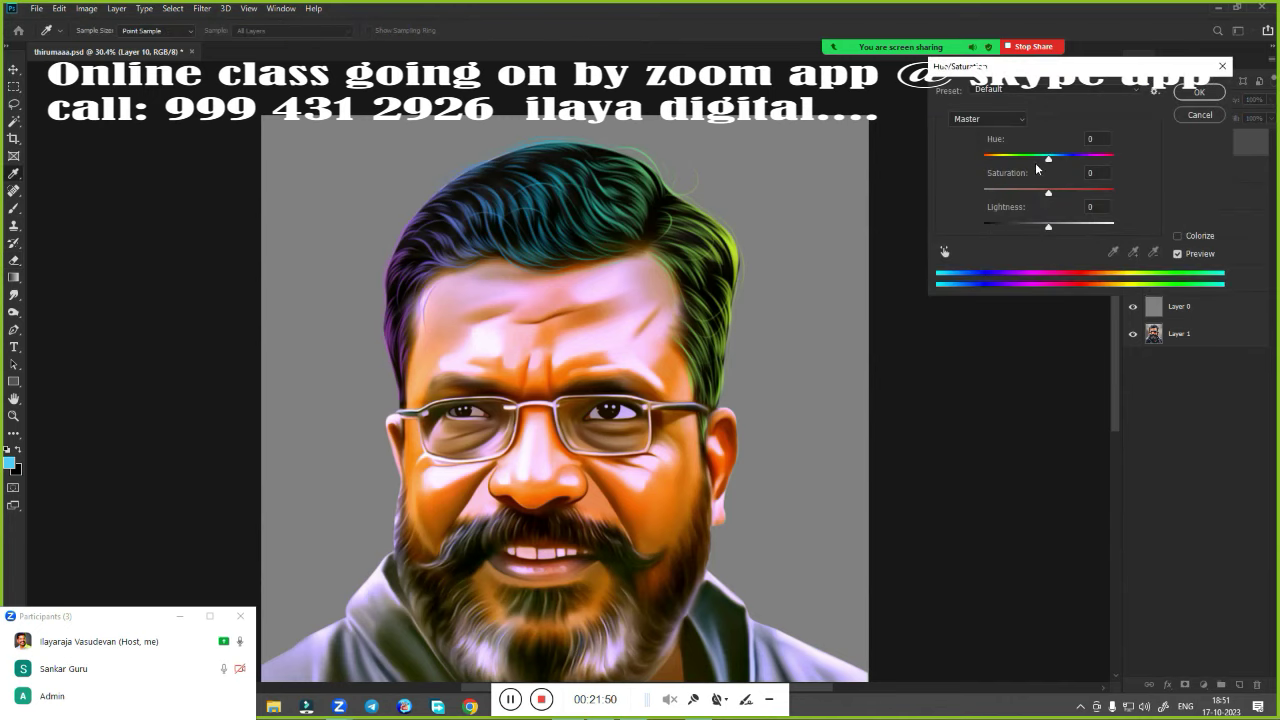
mouse_move(1047, 160)
mouse_down()
mouse_move(995, 161)
mouse_move(1103, 161)
mouse_move(1044, 166)
mouse_up()
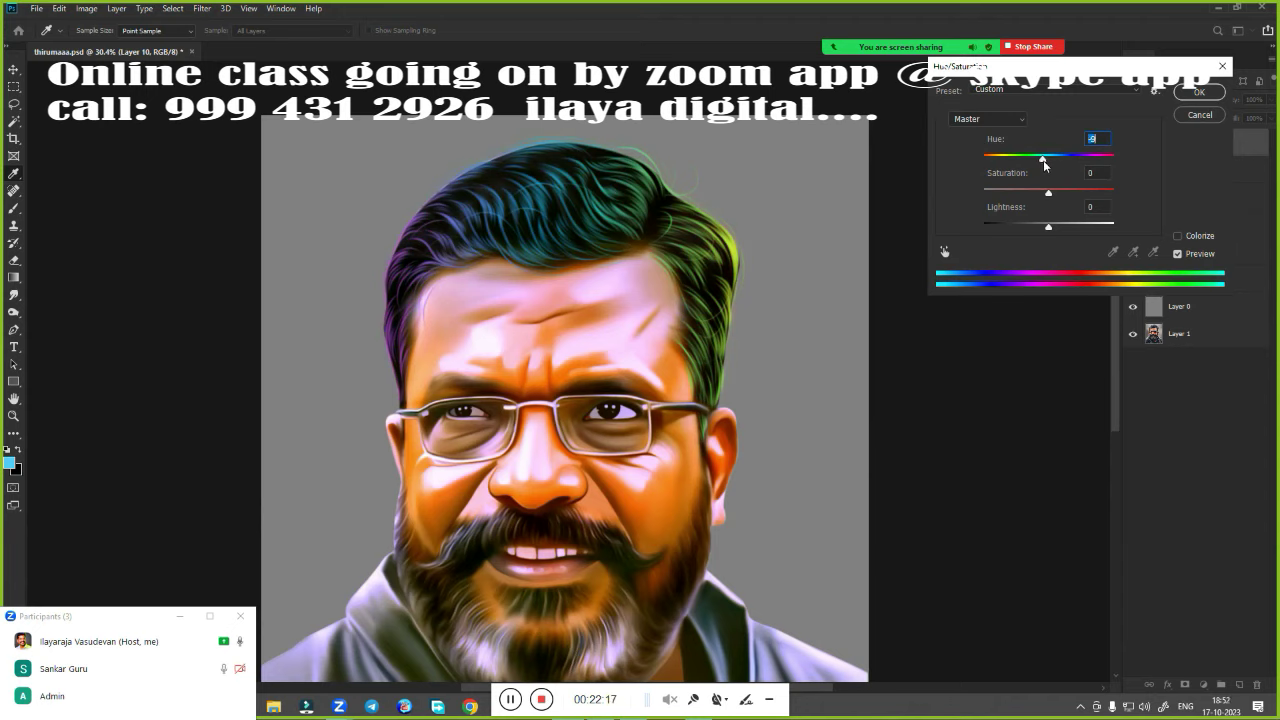
click(1198, 92)
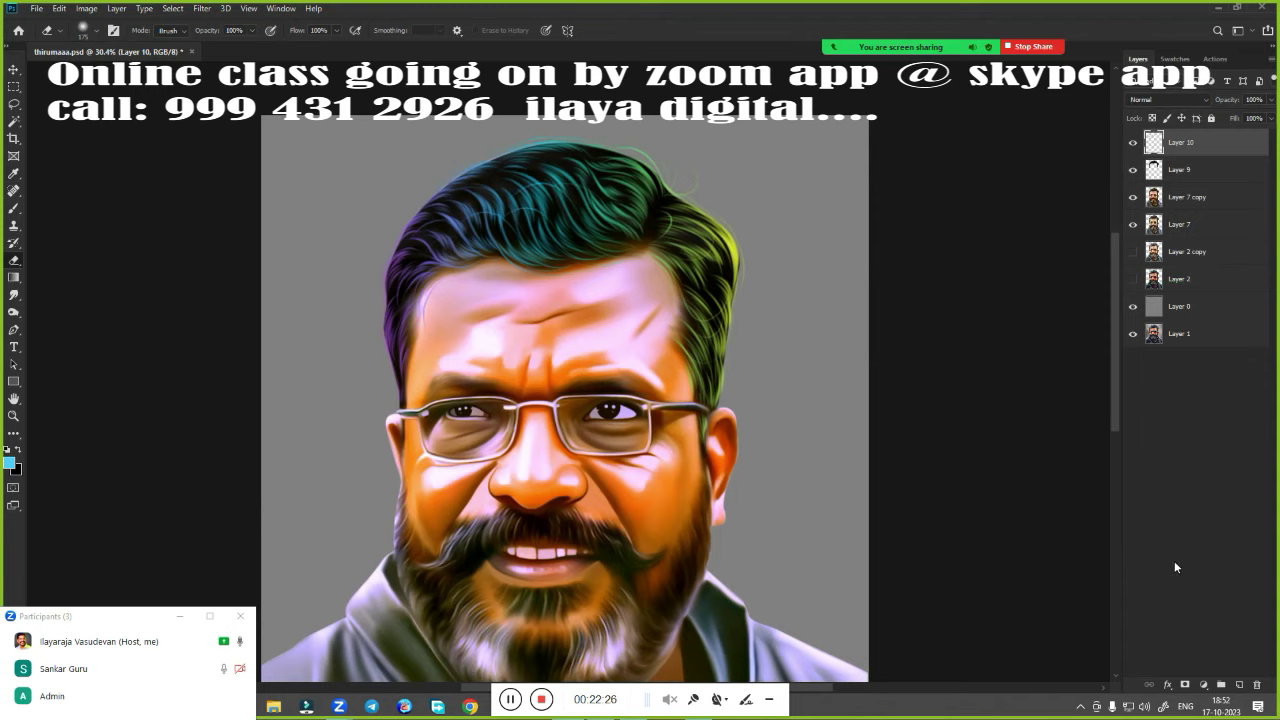
Add Layer 11, choose a soft round brush at 0% hardness, and pick magenta from Swatches
click(1240, 684)
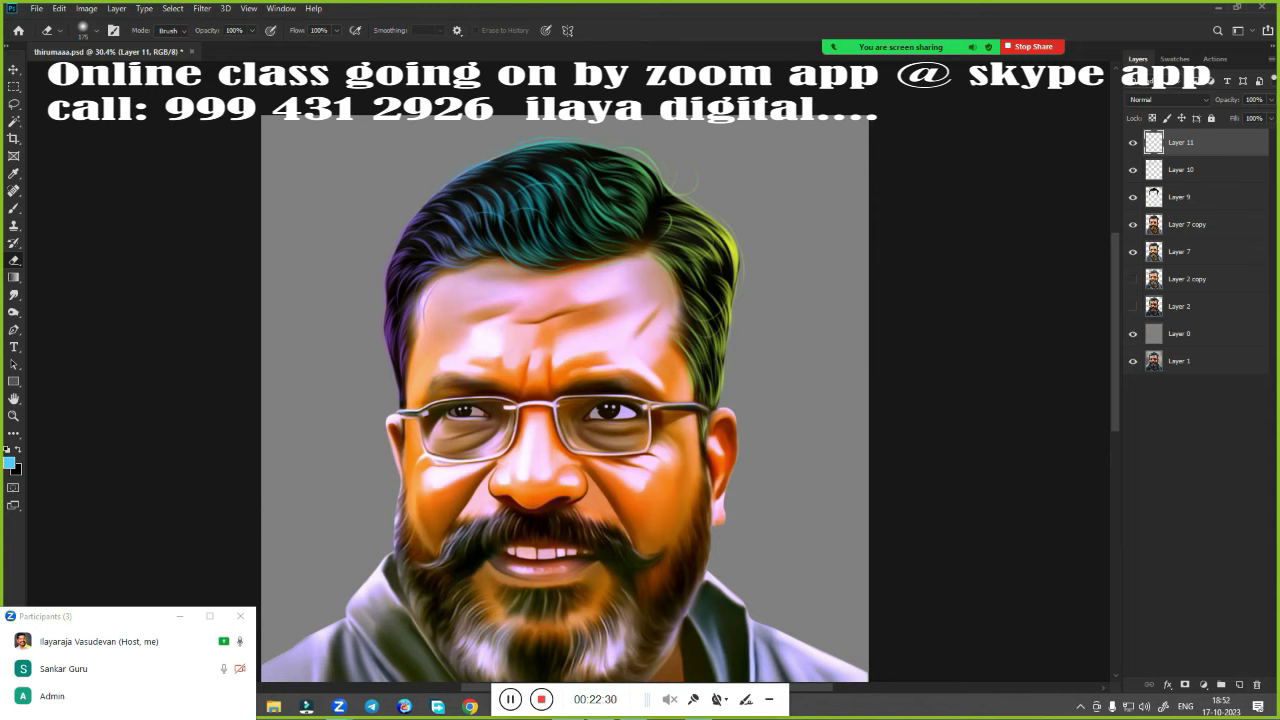
key(b)
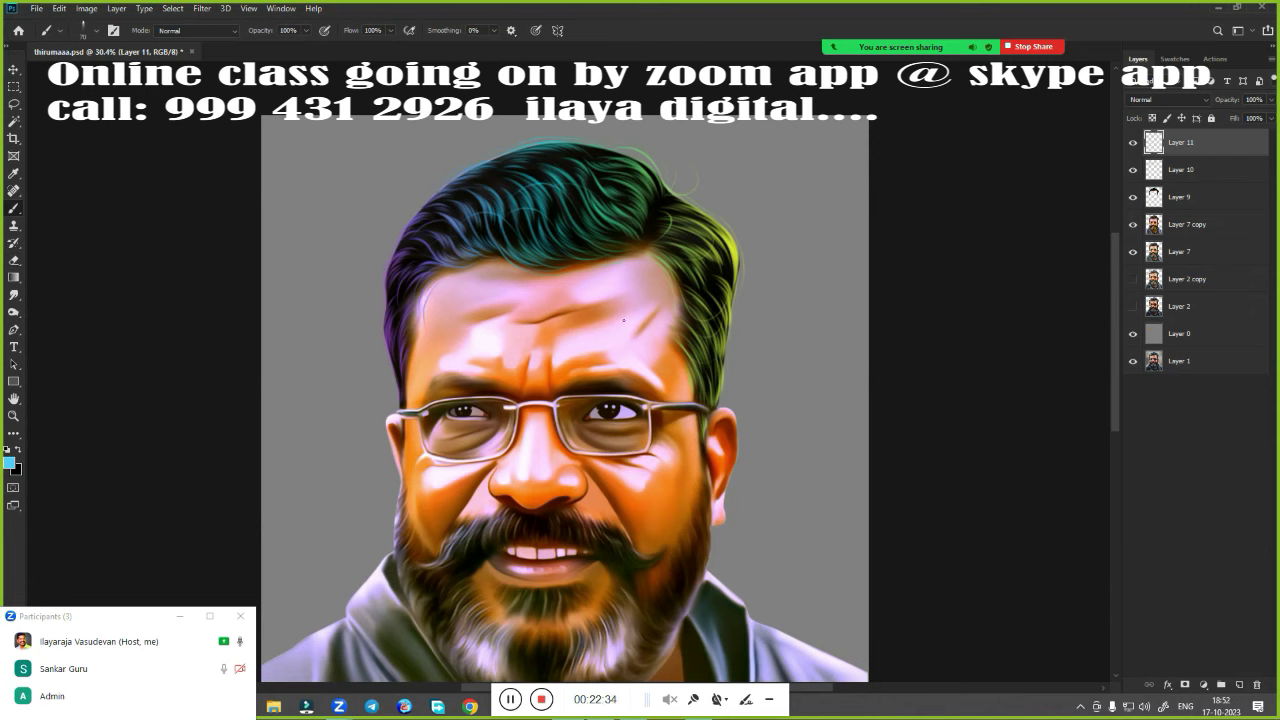
right_click(586, 318)
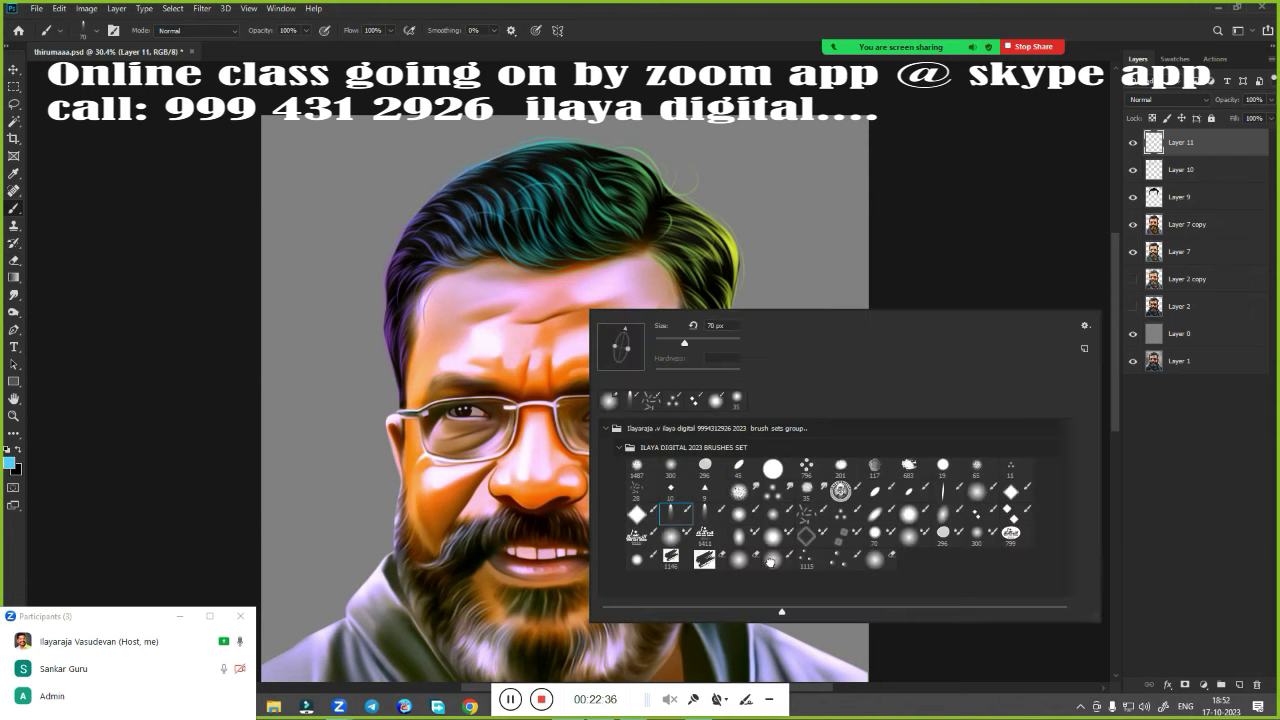
click(771, 561)
click(767, 44)
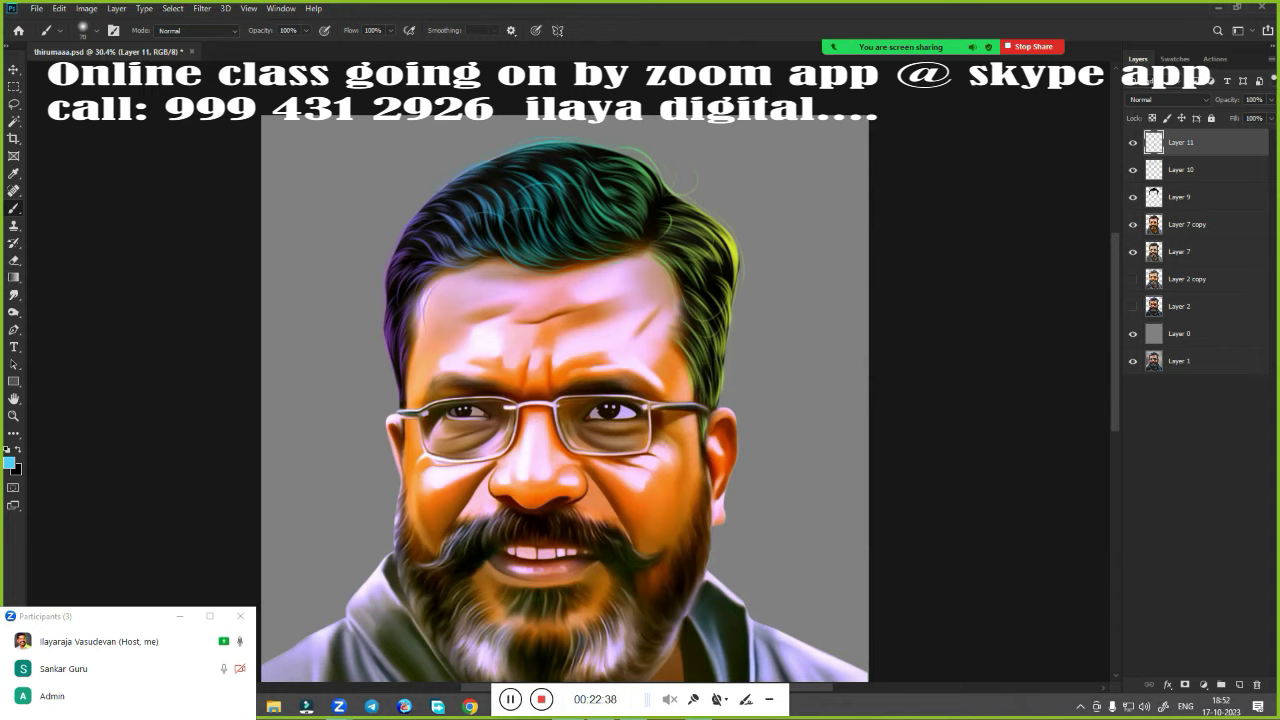
click(1173, 60)
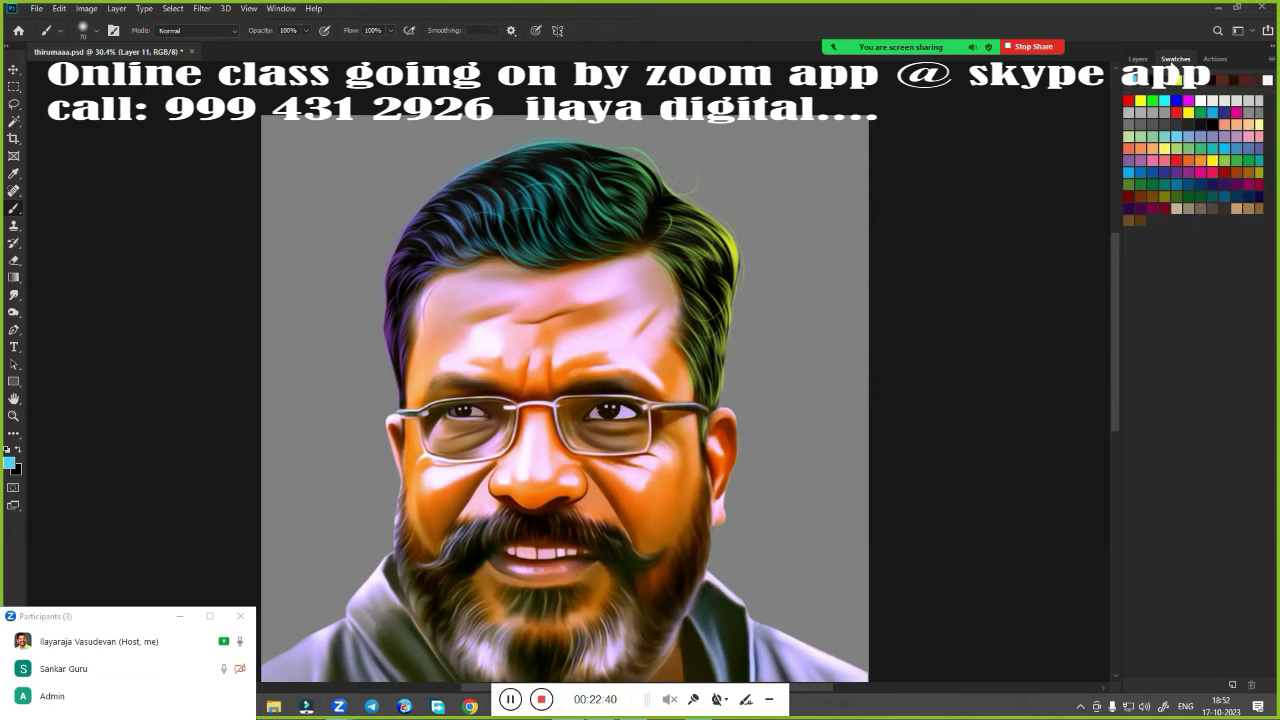
click(1204, 170)
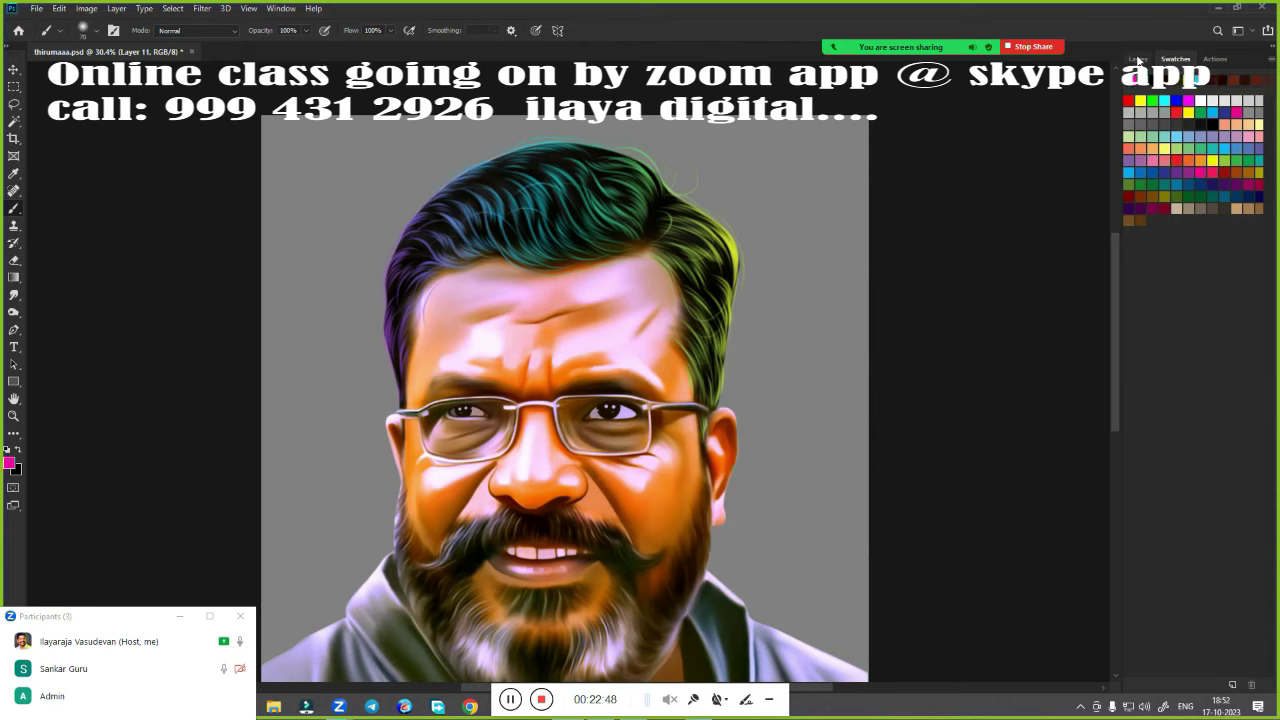
click(1137, 59)
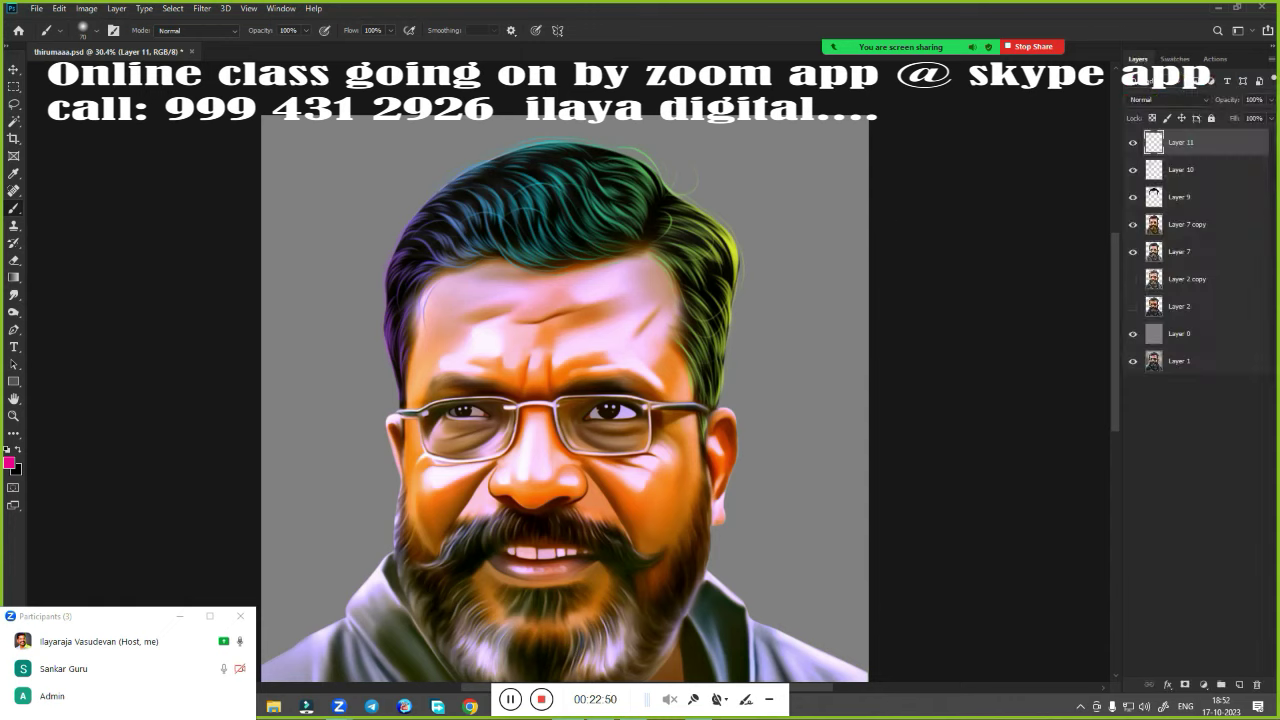
Paint soft magenta over the left of the head and yellow beside the right on Layer 11
drag(414, 130, 340, 600)
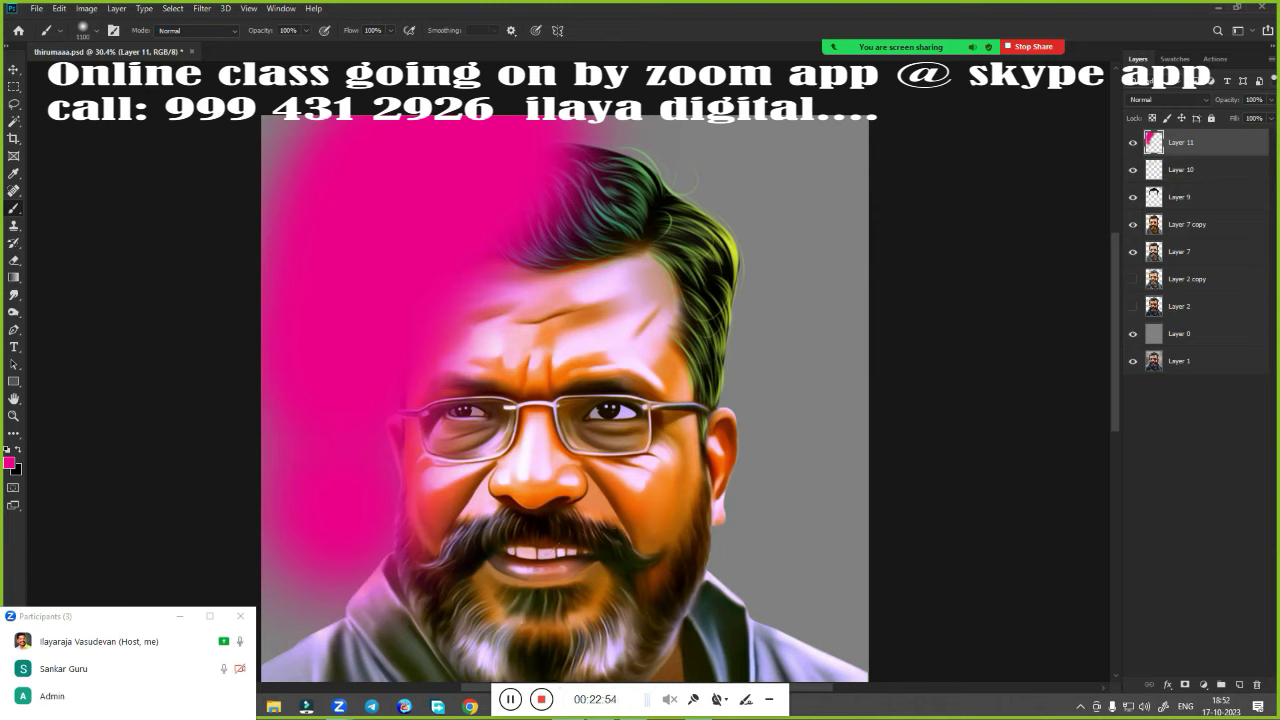
click(12, 465)
click(960, 514)
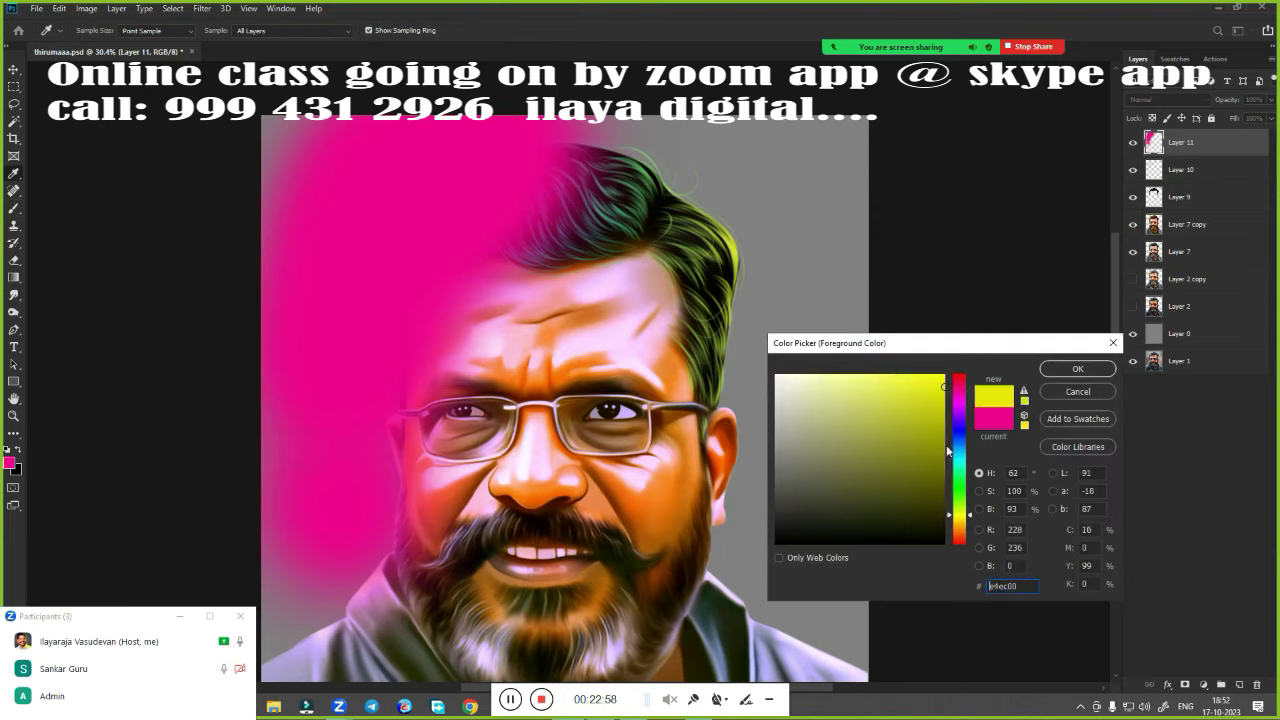
click(1078, 369)
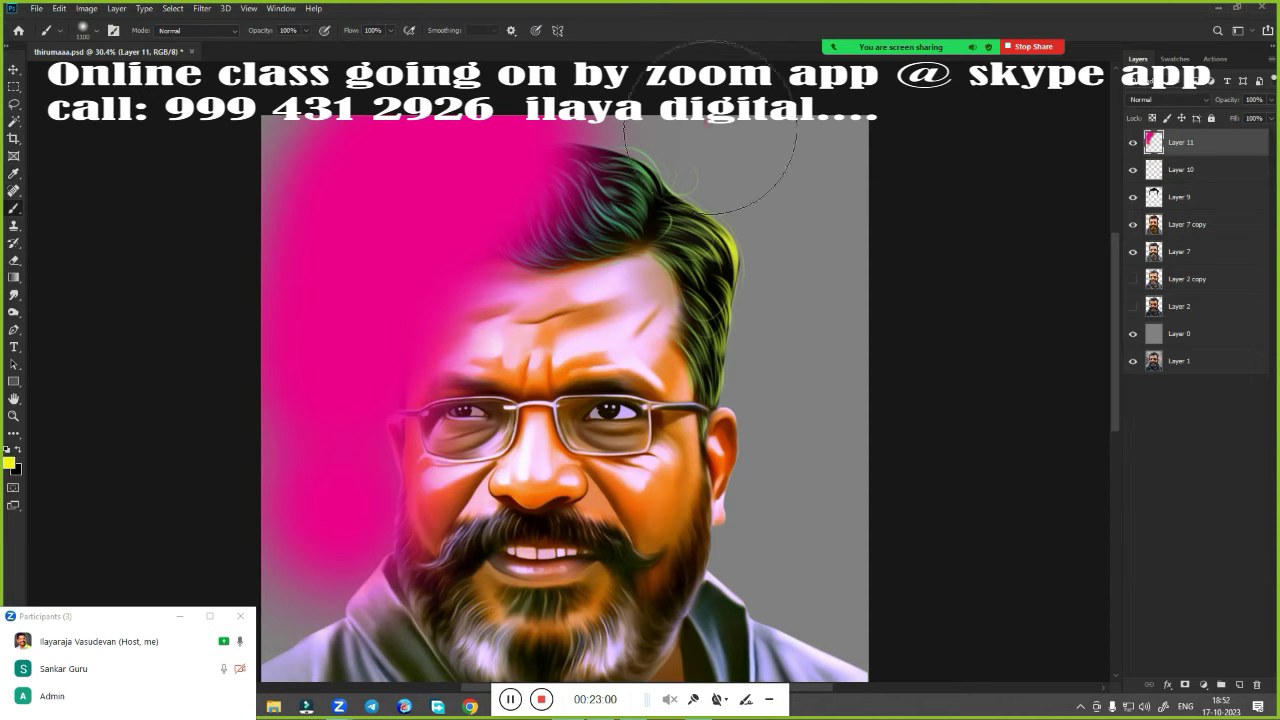
mouse_move(710, 130)
mouse_down()
mouse_move(814, 337)
mouse_move(850, 560)
mouse_up()
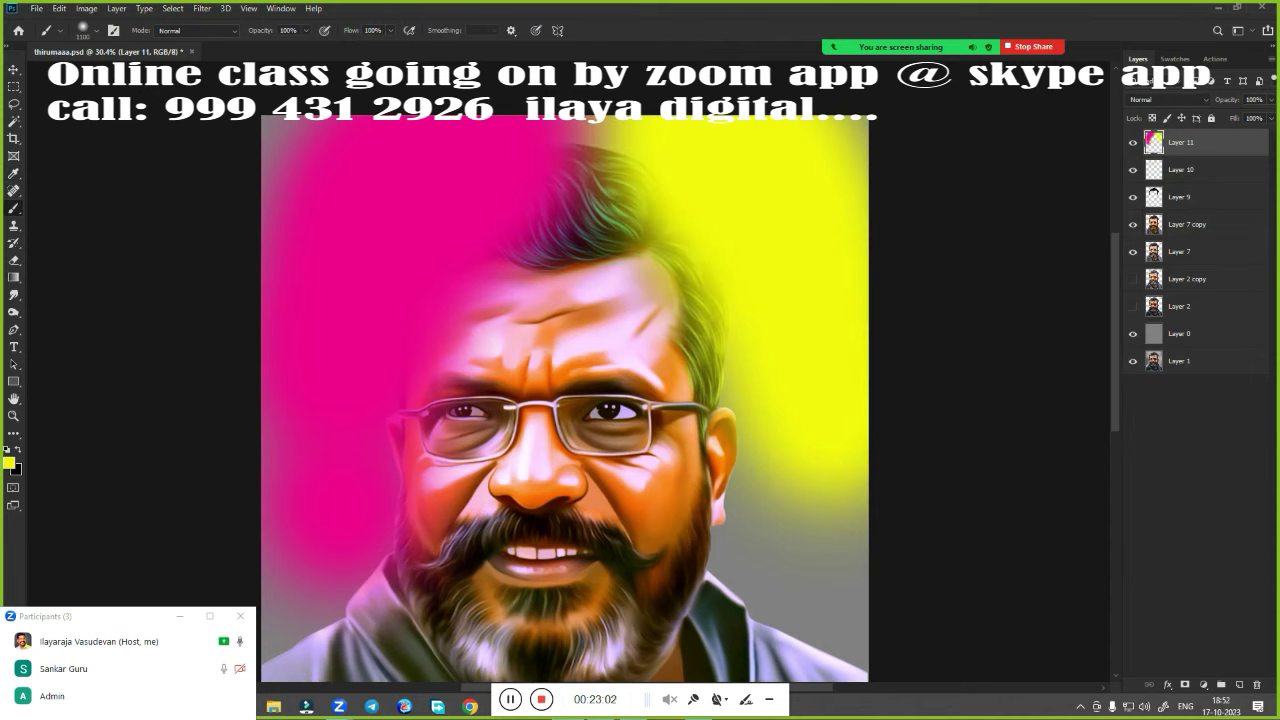
Paint bright cyan across the top of the head and clip Layer 11 to Layer 10
click(9, 462)
click(960, 455)
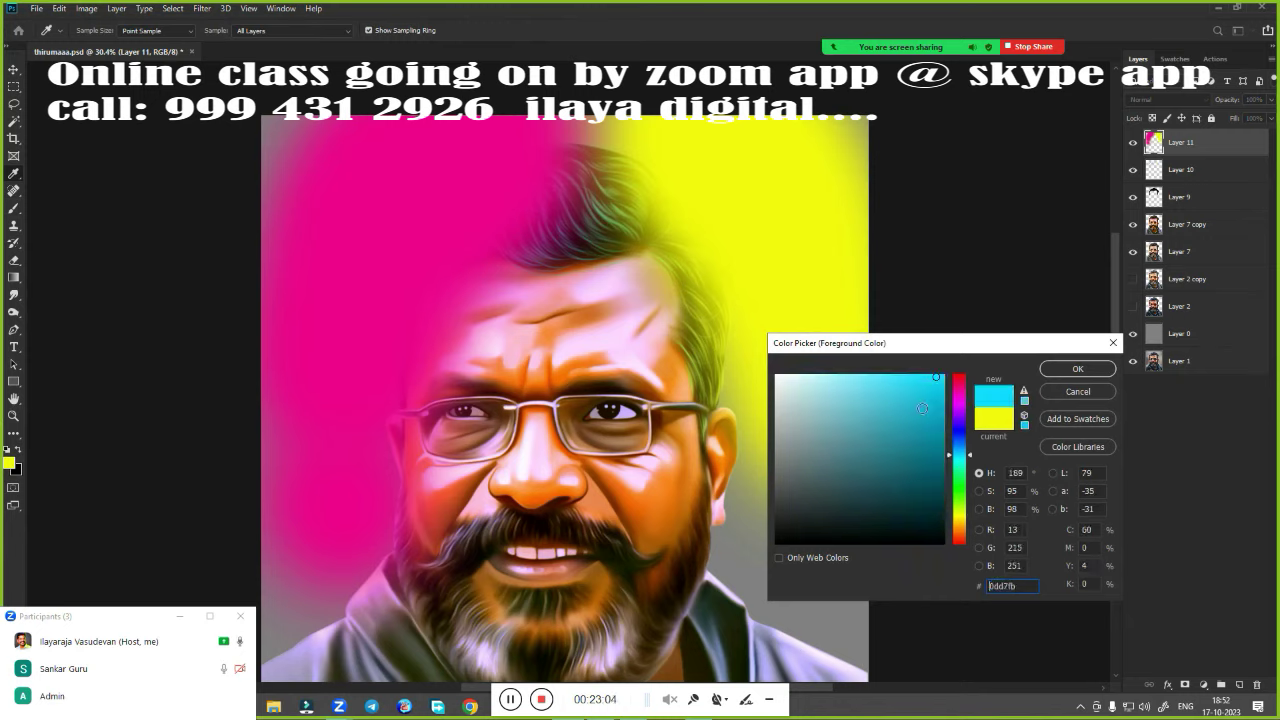
click(901, 392)
click(1077, 369)
drag(540, 160, 670, 170)
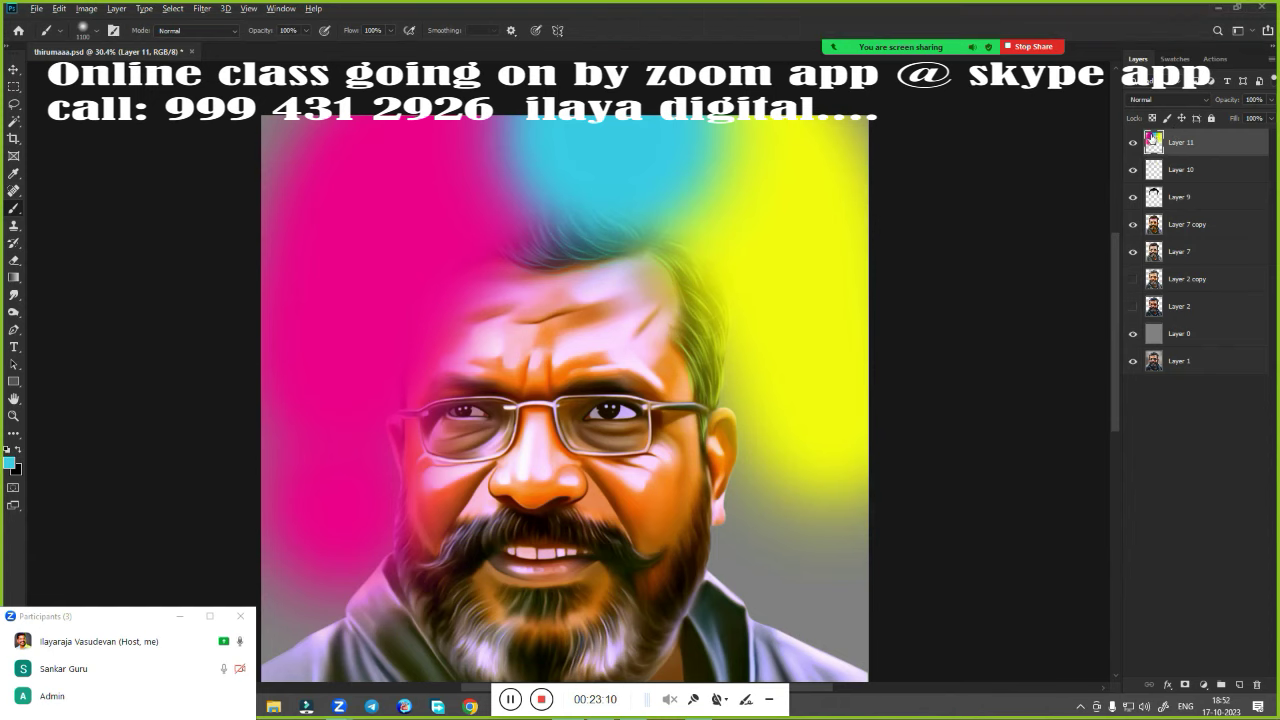
alt+click(1195, 156)
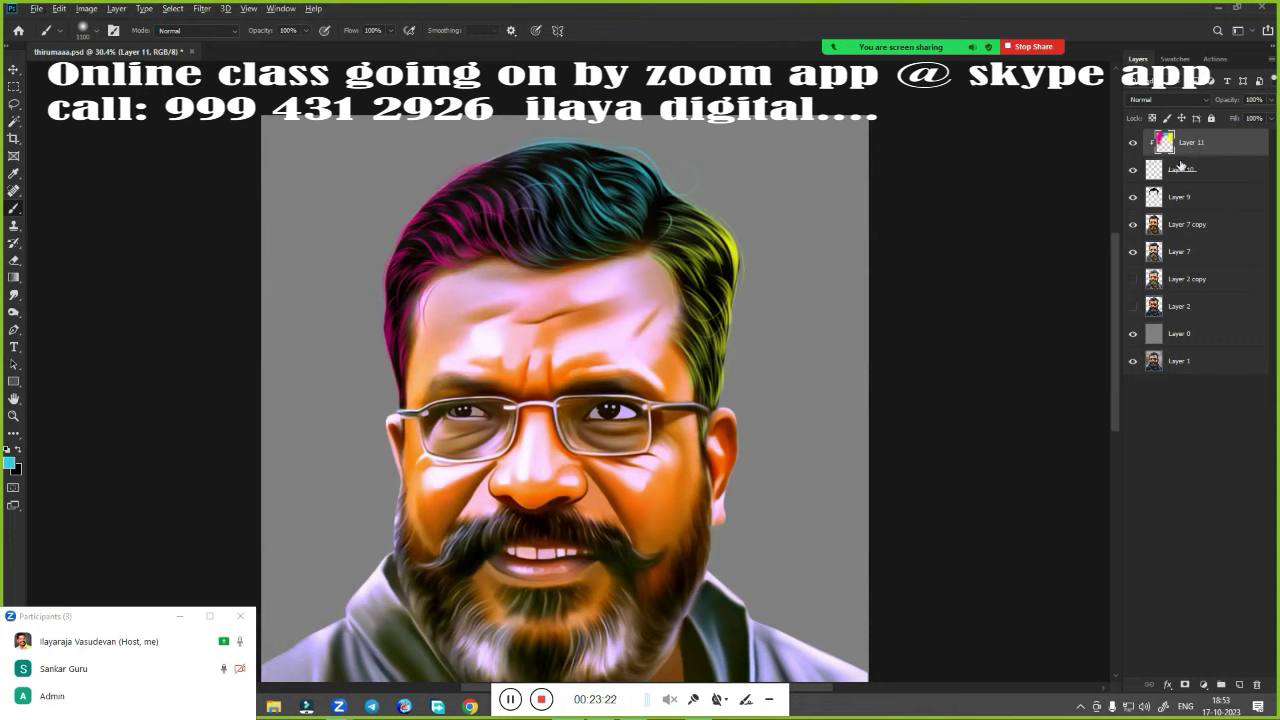
Try Linear Burn, Color Dodge, Darker Color and Overlay on Layer 11, ending on Lighter Color
click(1178, 100)
key(Down)
key(Down)
key(Down)
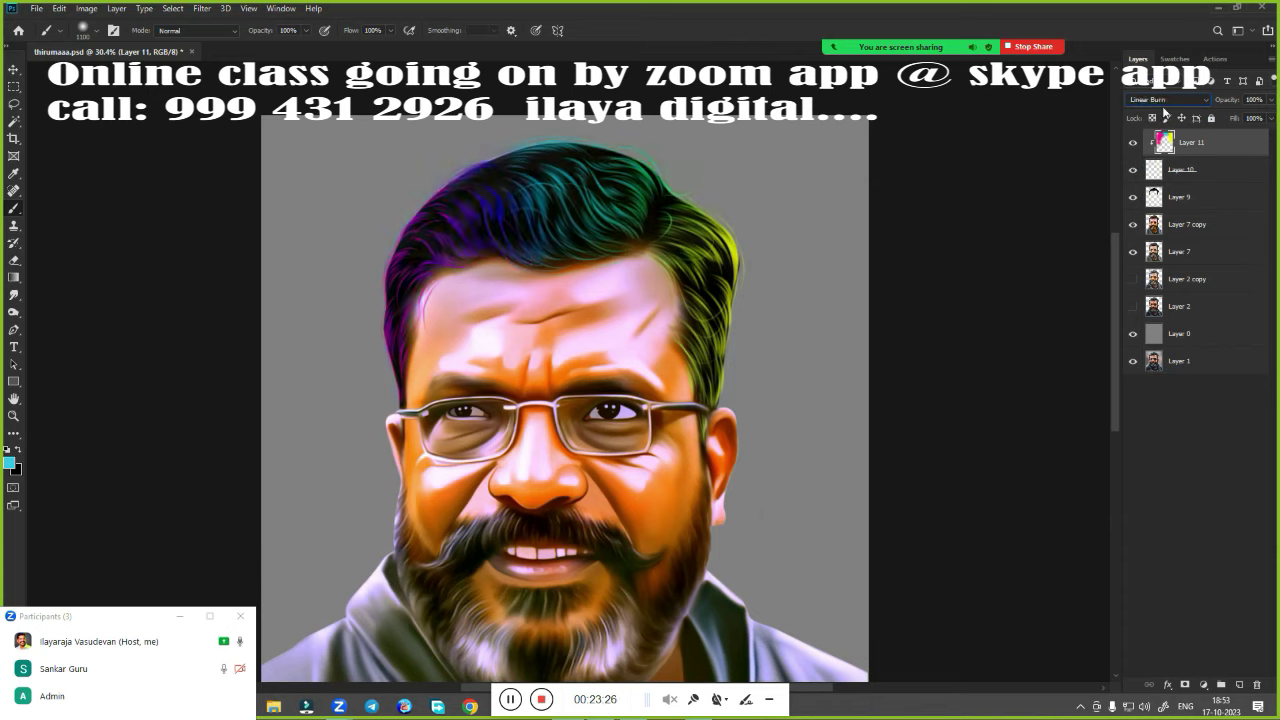
key(Down)
key(Down)
key(Down)
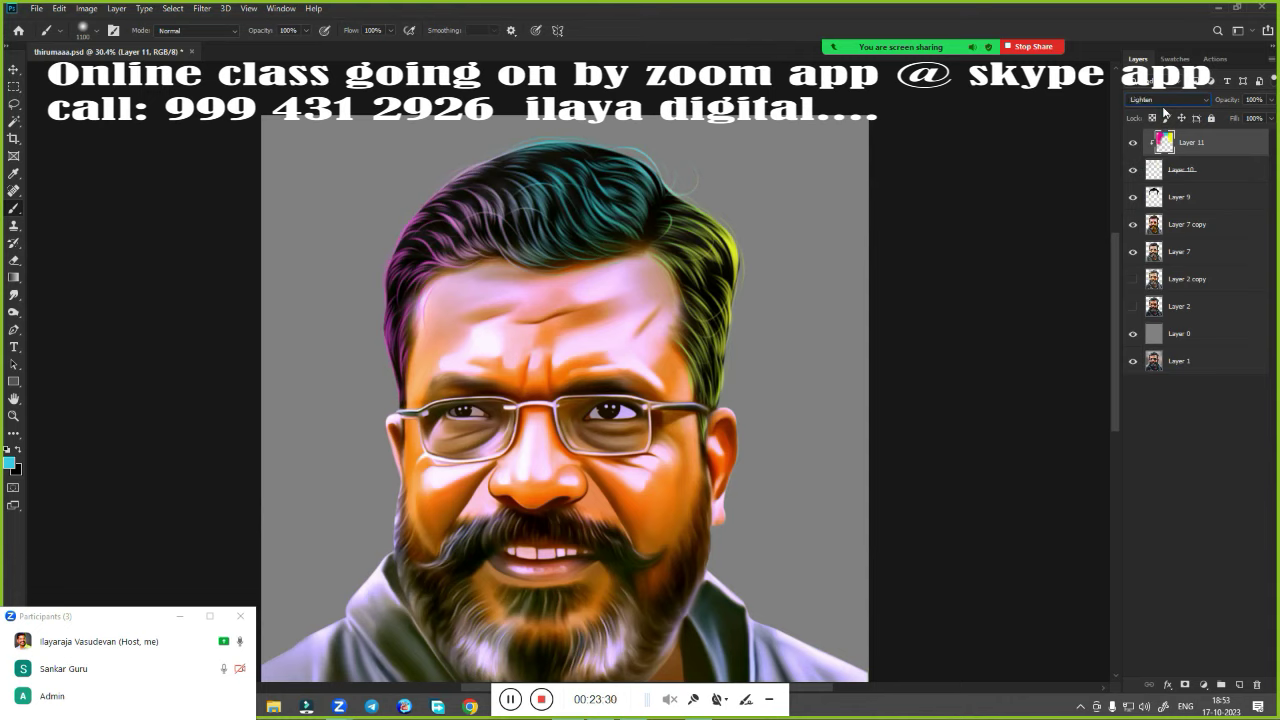
key(Down)
key(Down)
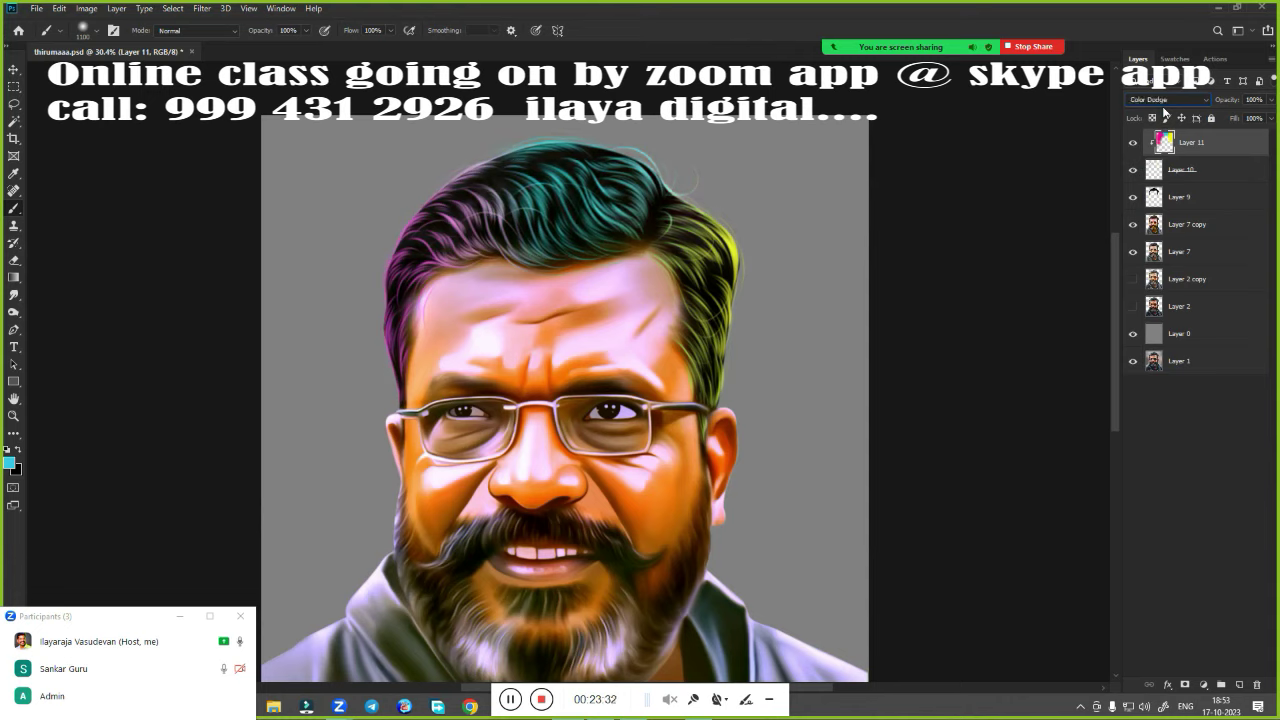
key(Down)
key(Down)
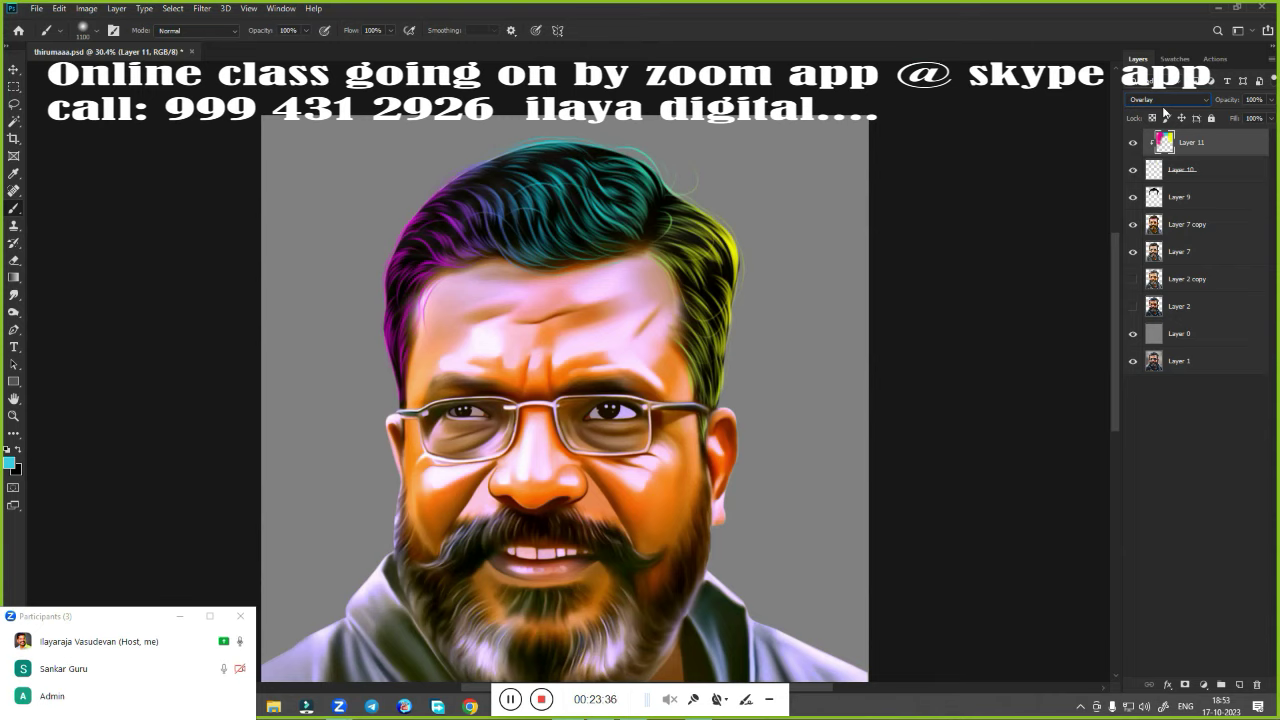
key(Up)
key(Up)
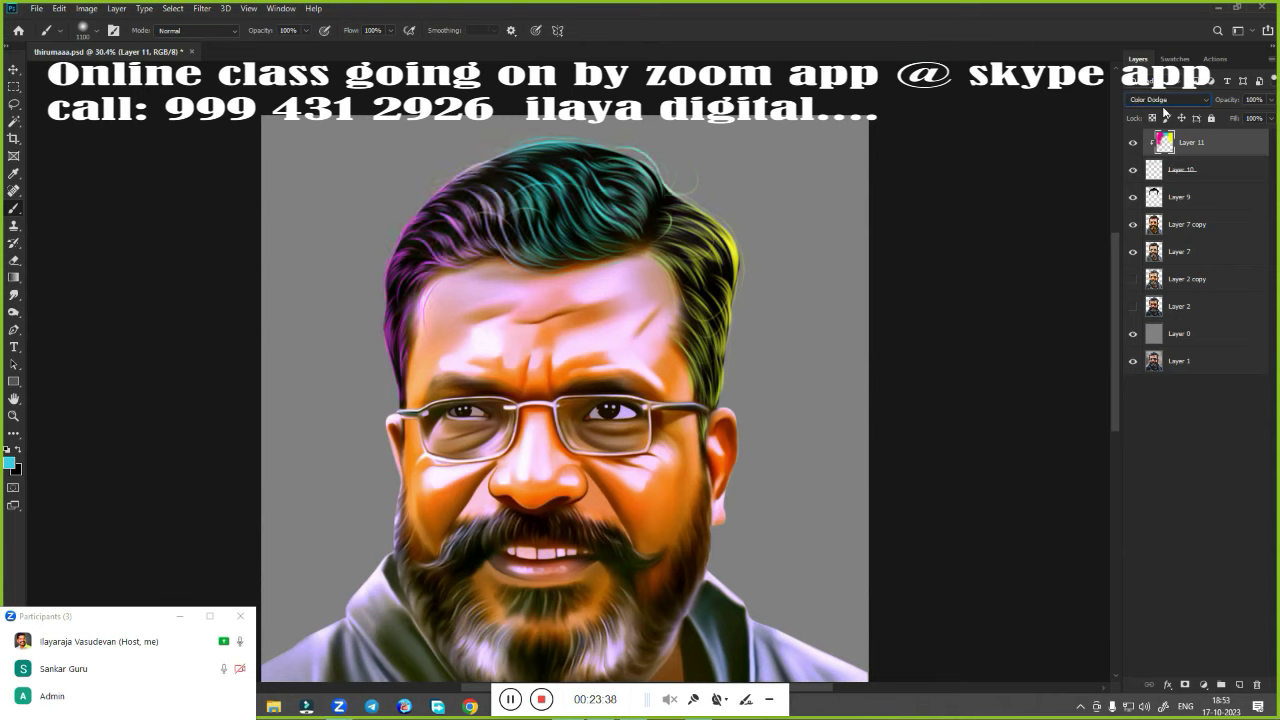
key(Up)
key(Up)
key(Up)
key(Up)
key(Up)
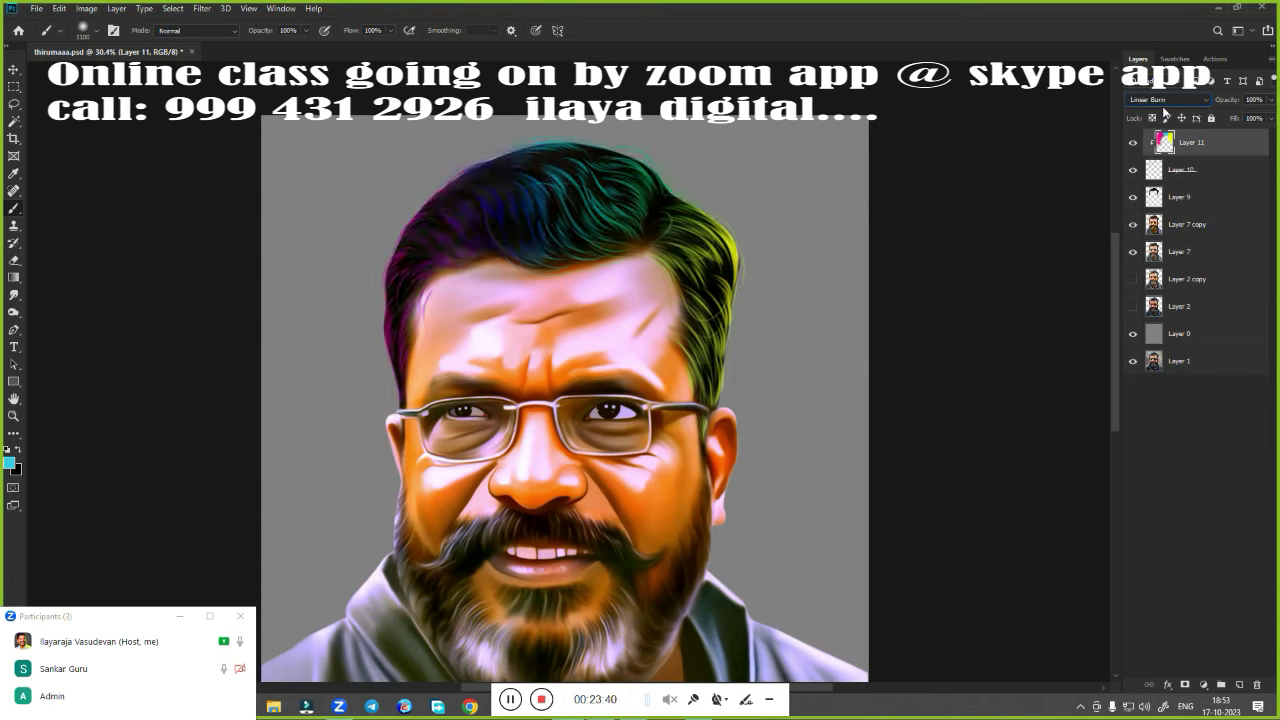
key(Up)
key(Up)
key(Up)
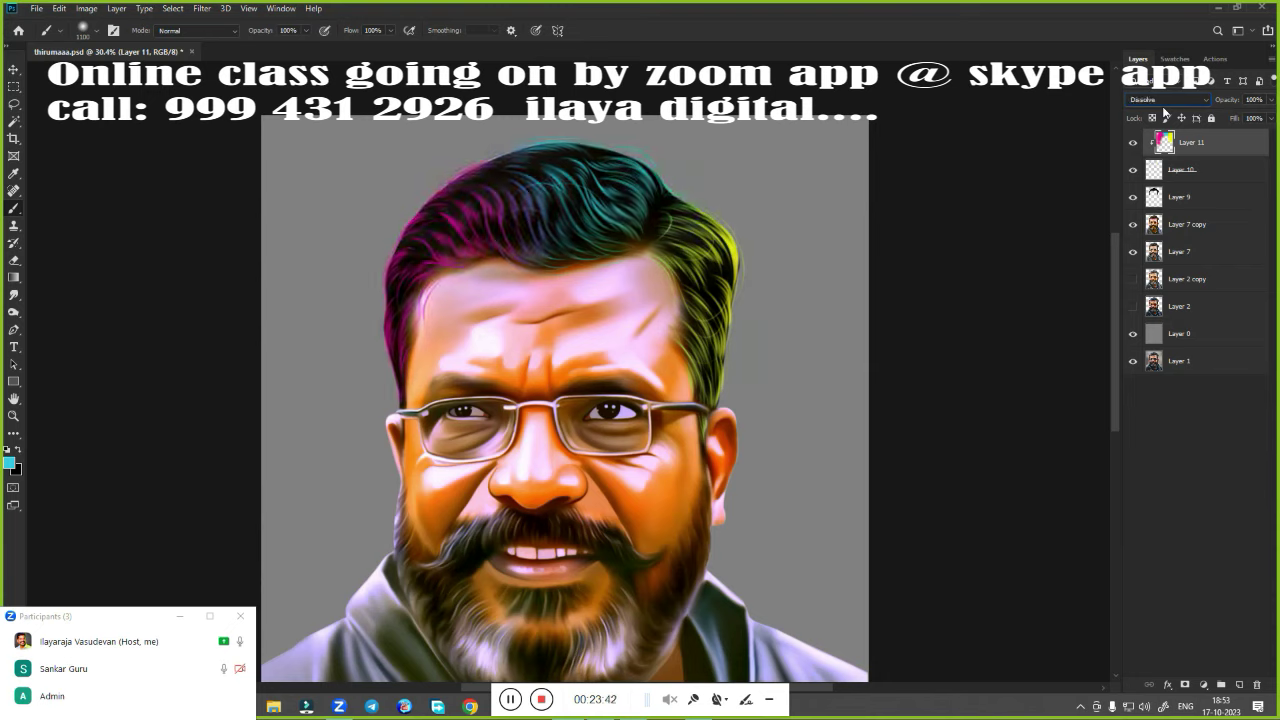
key(Down)
key(Down)
key(Down)
key(Down)
key(Down)
key(Down)
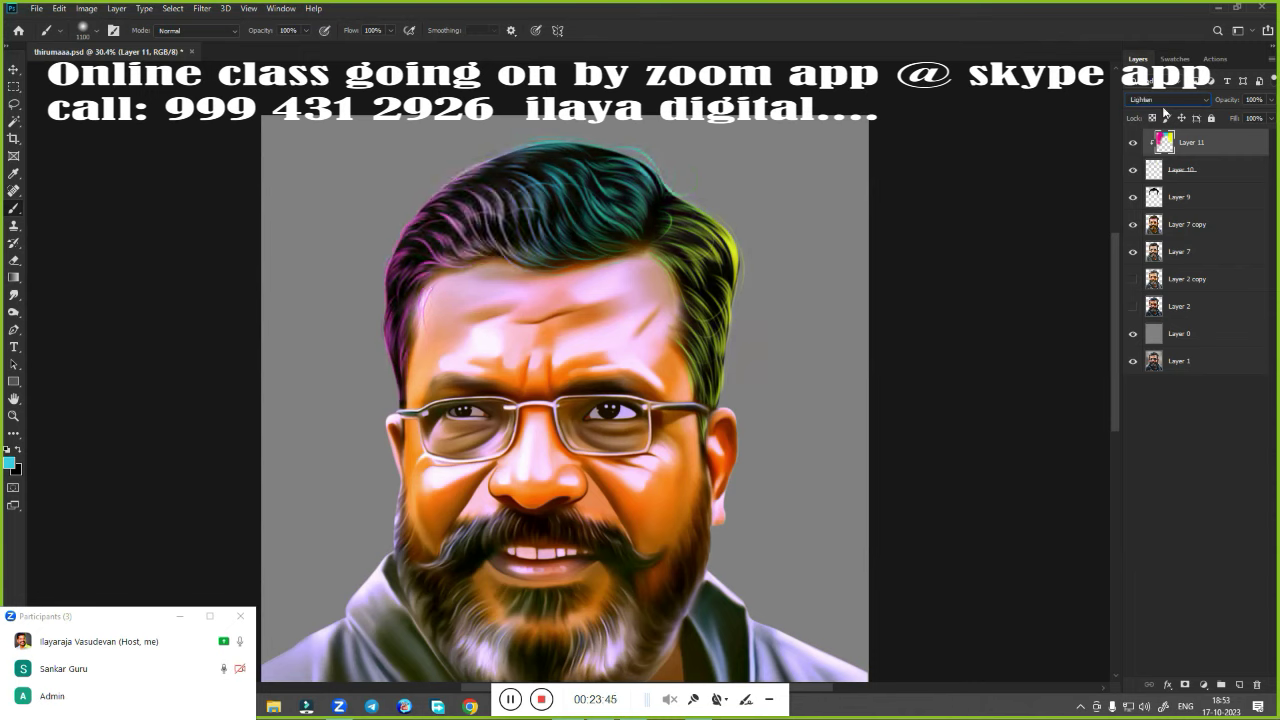
key(Down)
key(Down)
key(Down)
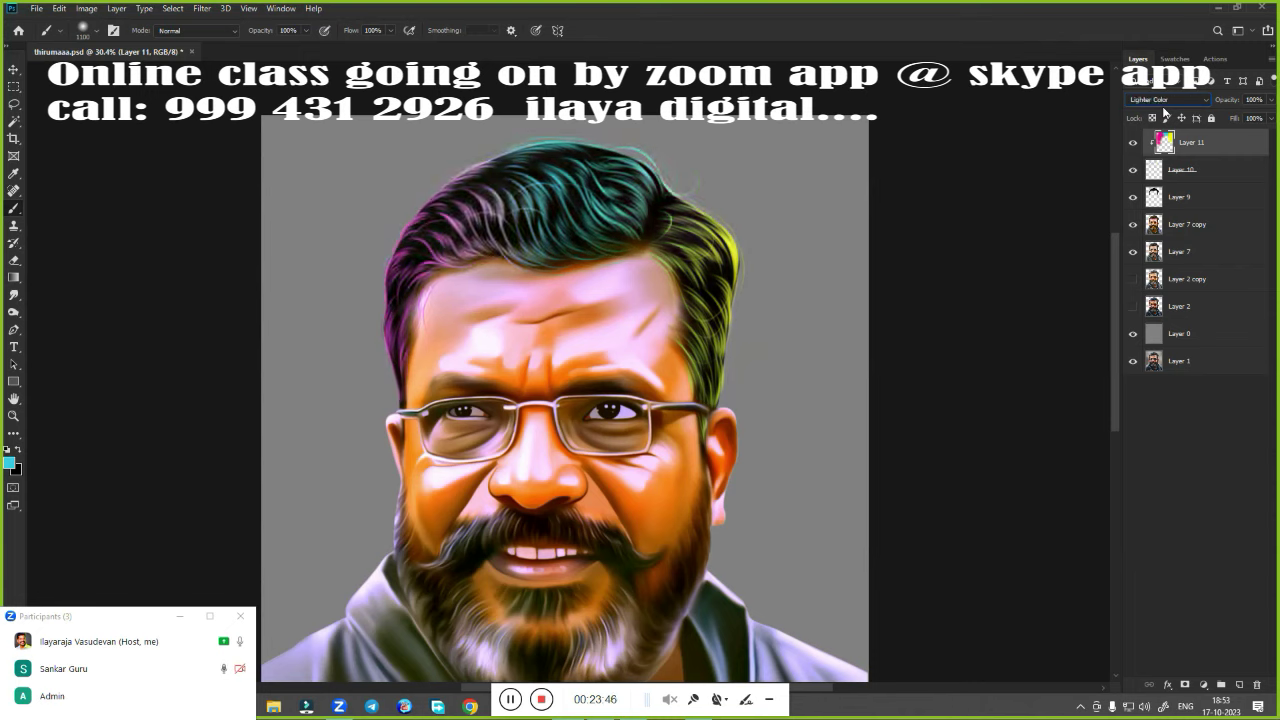
key(Down)
key(Down)
key(Up)
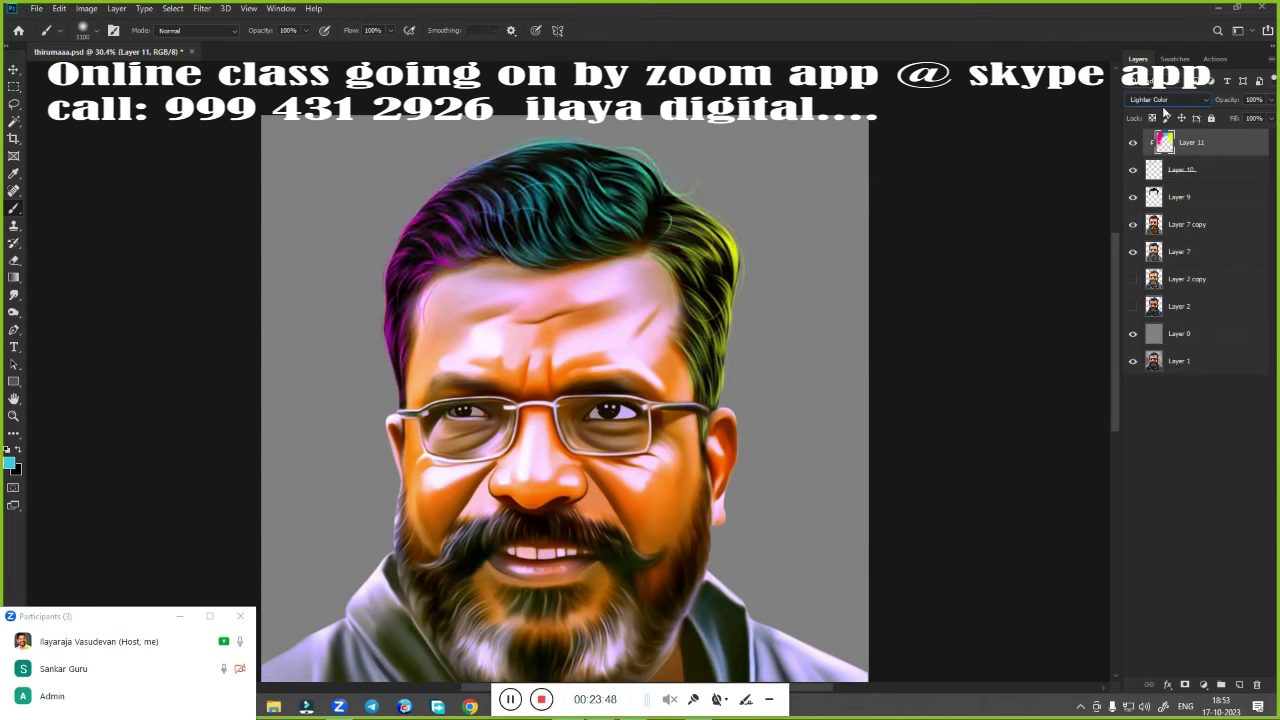
key(Up)
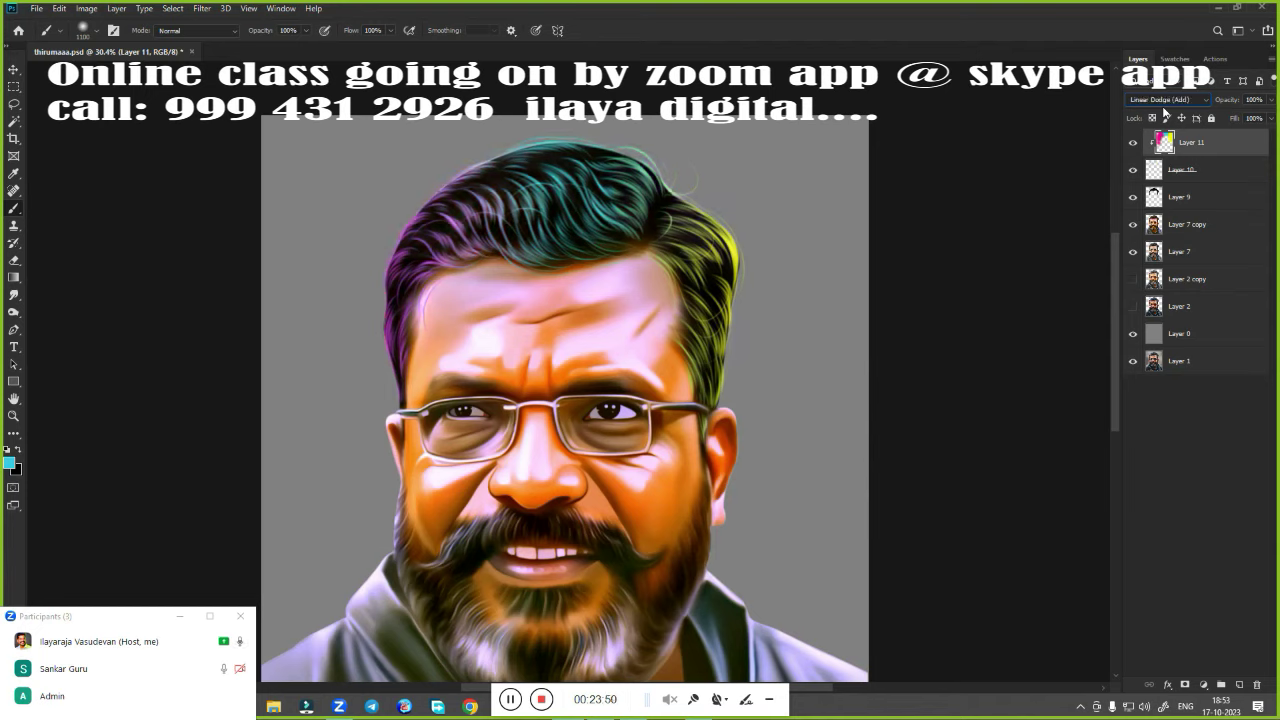
key(Down)
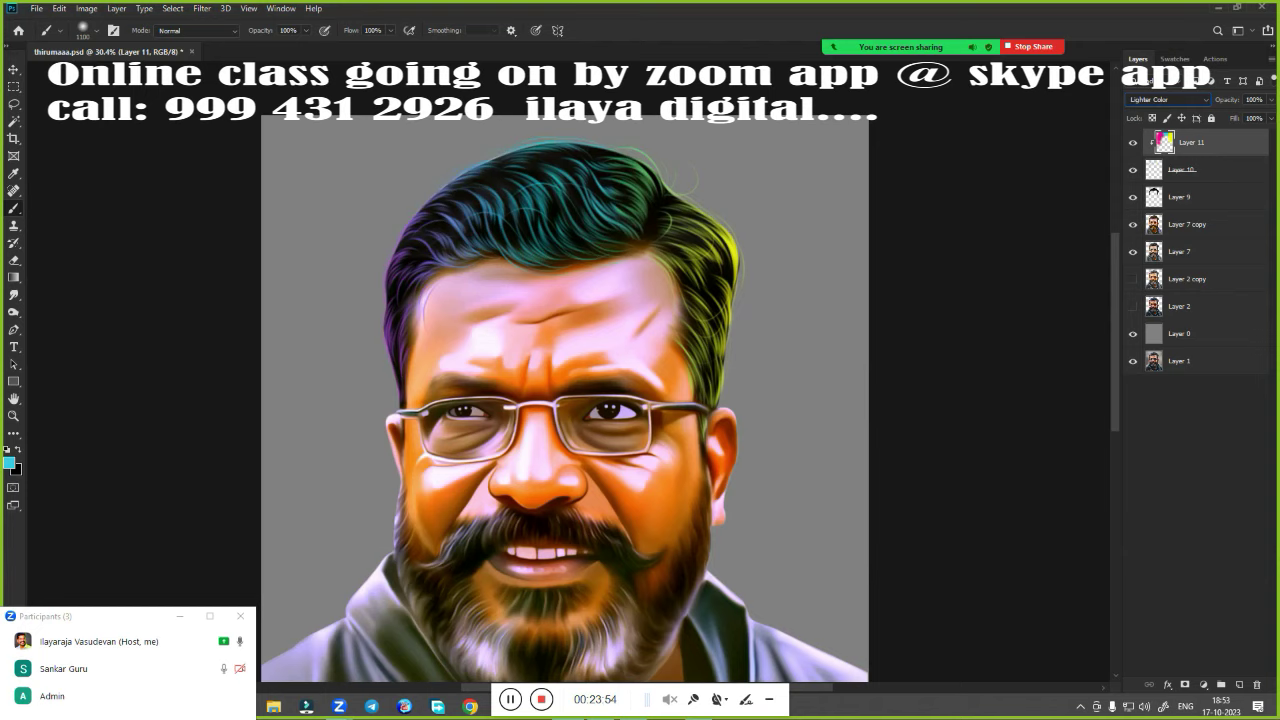
mouse_move(1271, 118)
mouse_down()
mouse_move(1260, 137)
mouse_move(1205, 141)
mouse_up()
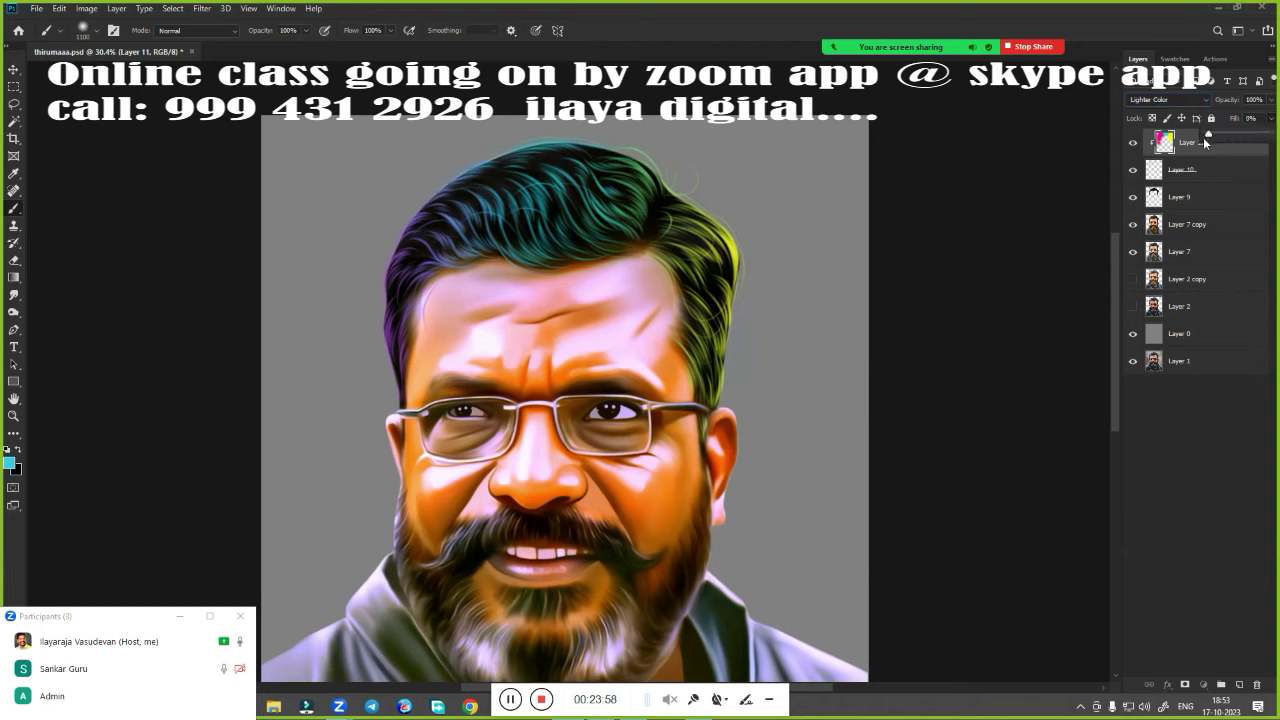
drag(1205, 141, 1275, 148)
click(1242, 150)
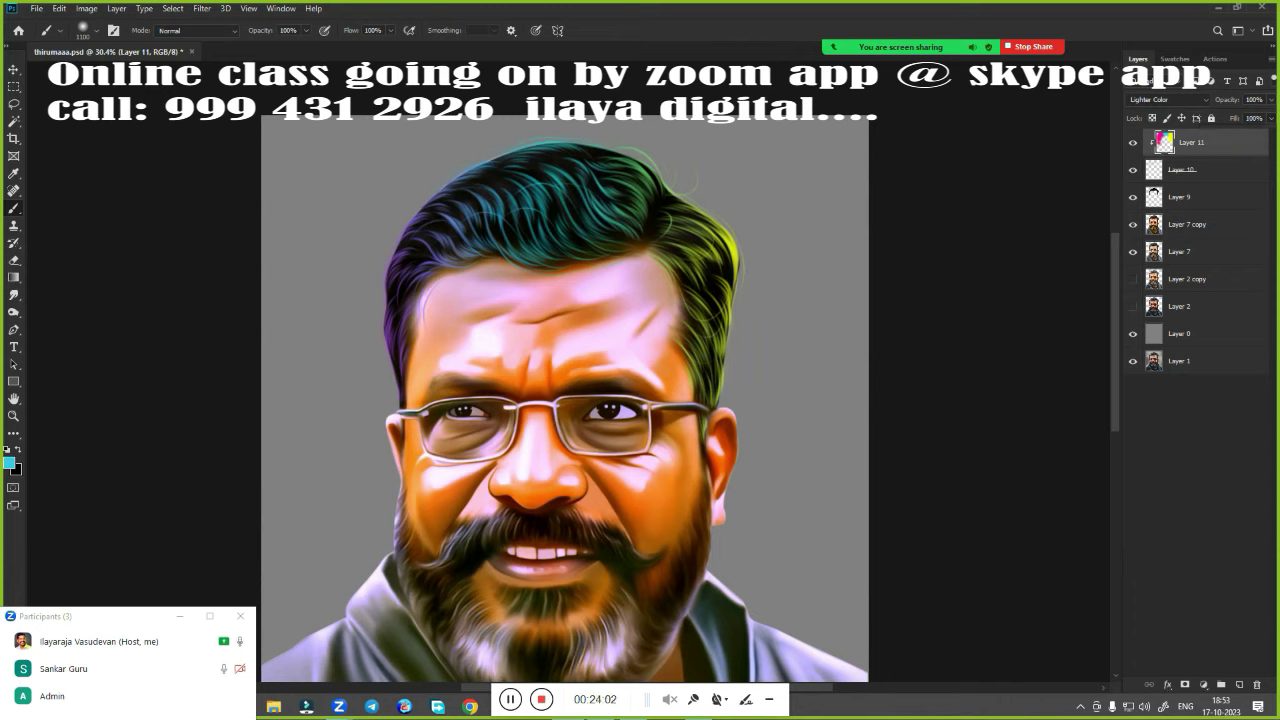
click(1132, 144)
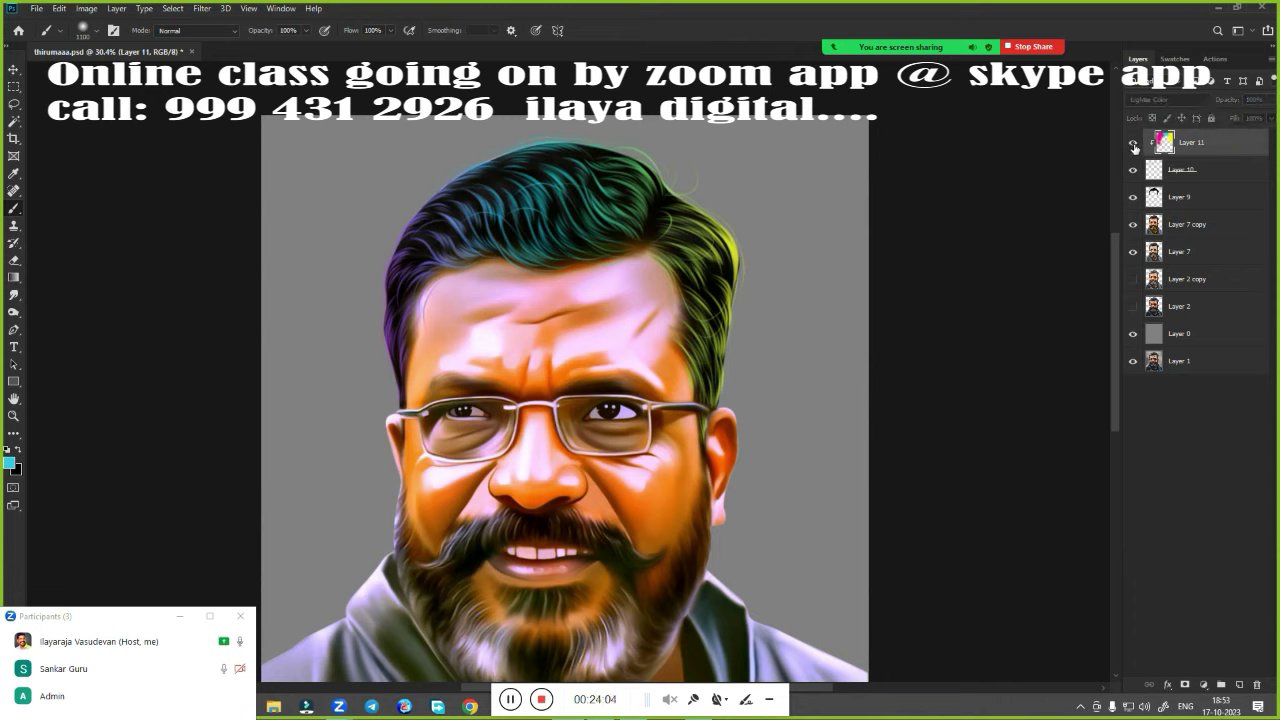
click(1133, 145)
click(1133, 145)
click(1133, 143)
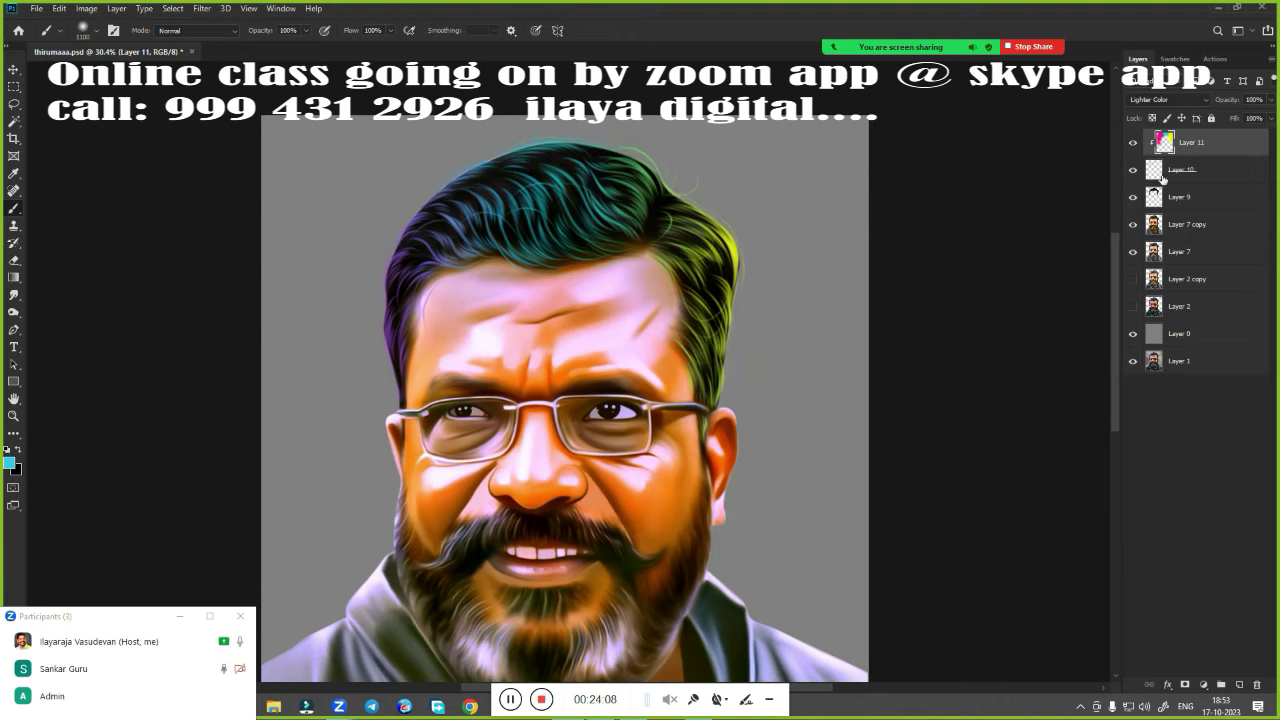
click(1133, 145)
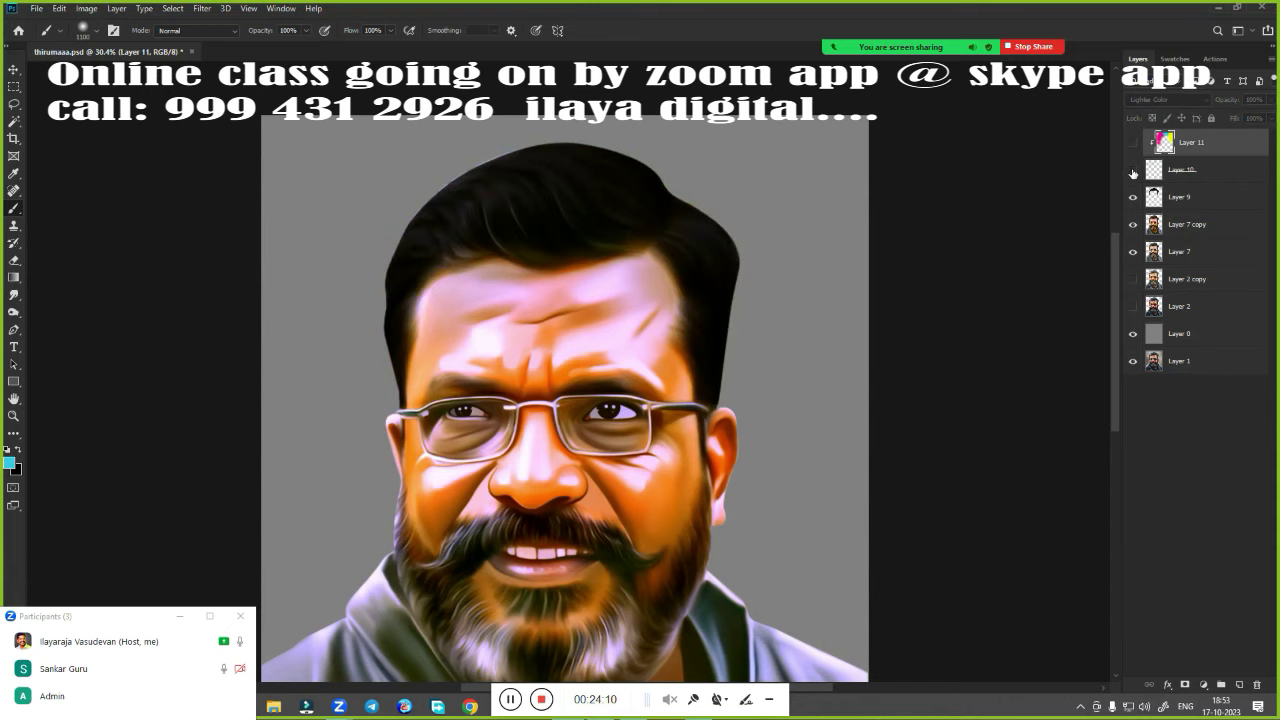
click(1133, 143)
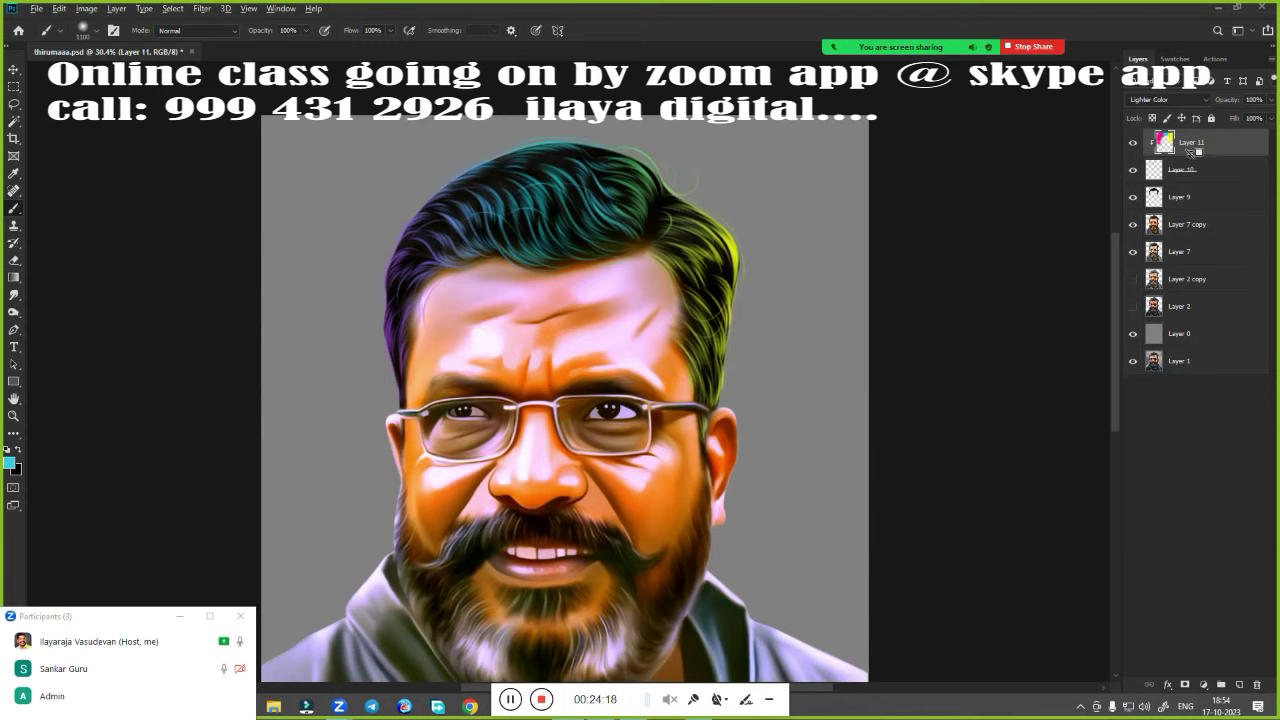
Release Layer 11's clipping mask, set it to Overlay, and re-clip it to Layer 10
alt+click(1187, 158)
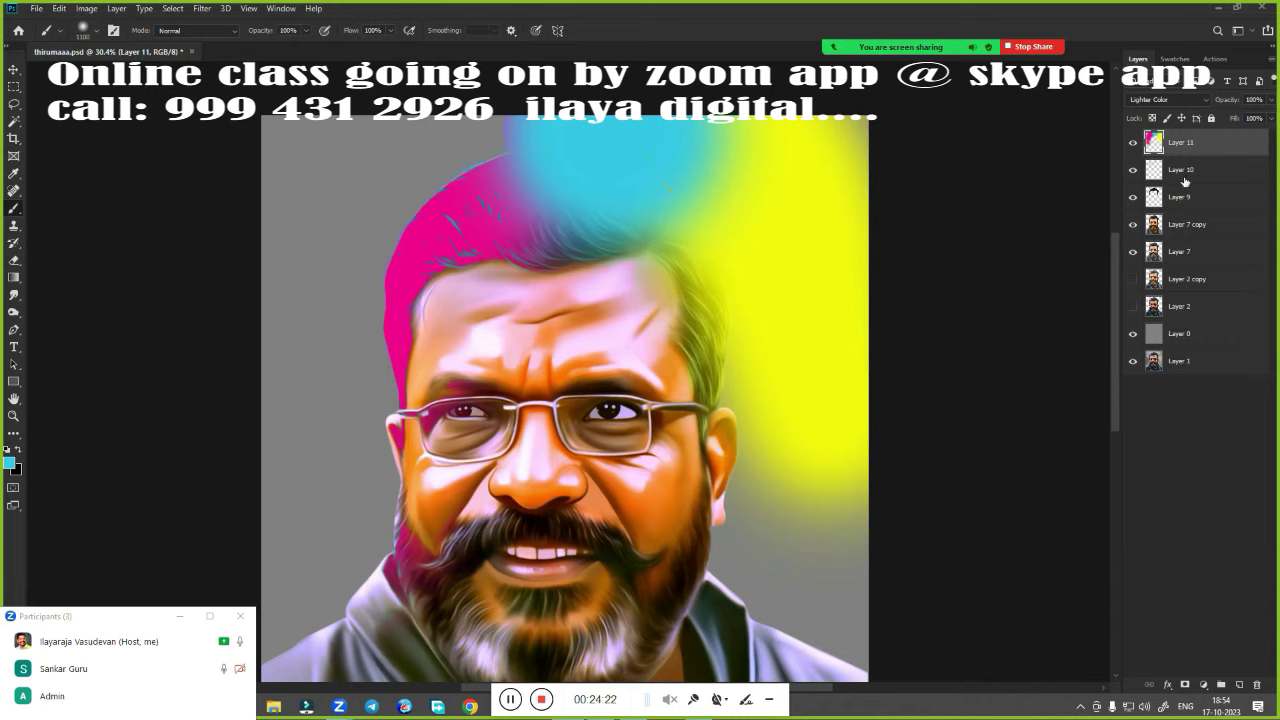
click(1156, 99)
click(1143, 261)
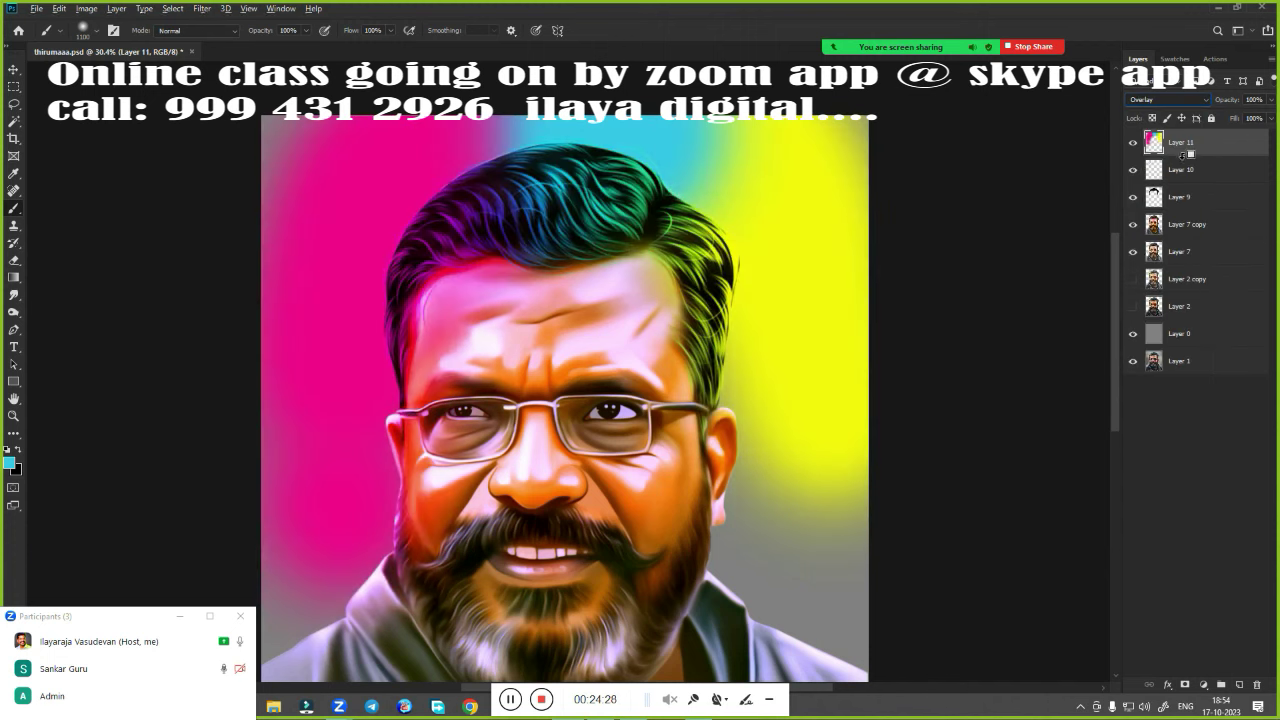
click(1184, 166)
alt+click(1187, 152)
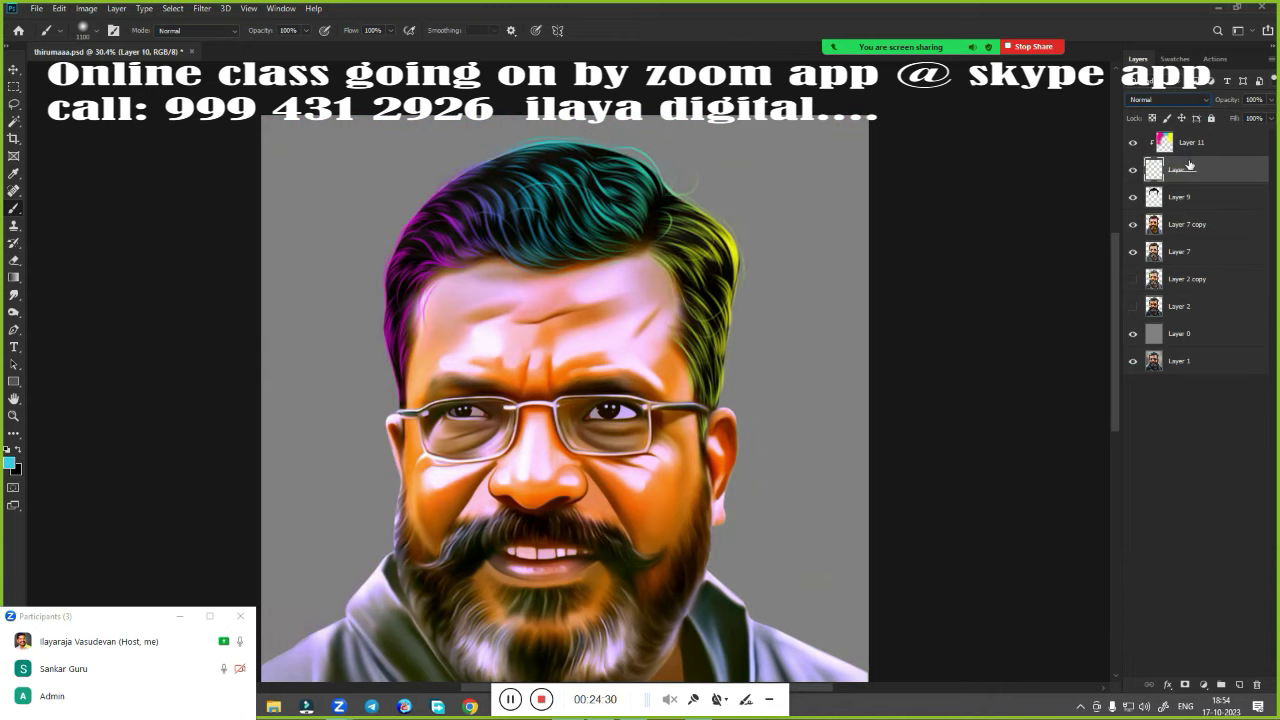
Compare the hair colours, lower Layer 11's fill to about 30%, then delete Layer 11
click(1134, 143)
click(1250, 136)
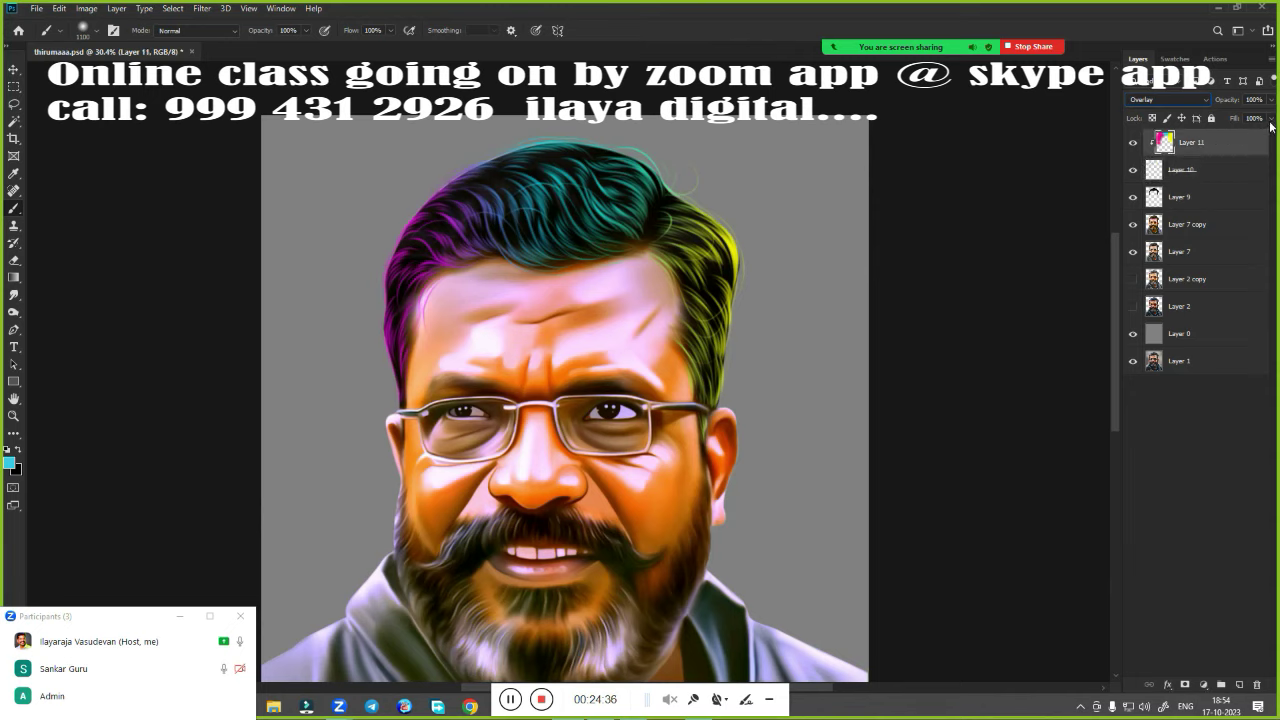
click(1271, 121)
drag(1269, 135, 1210, 141)
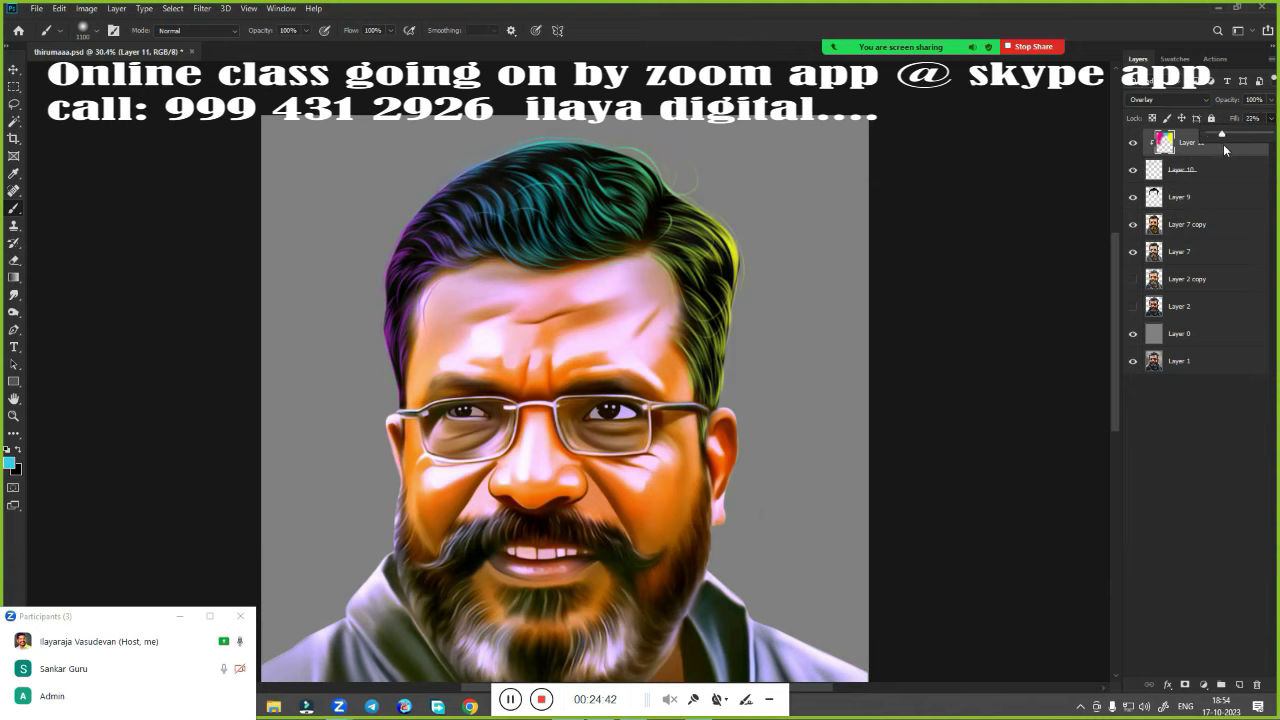
drag(1226, 149, 1230, 148)
click(1142, 157)
key(Delete)
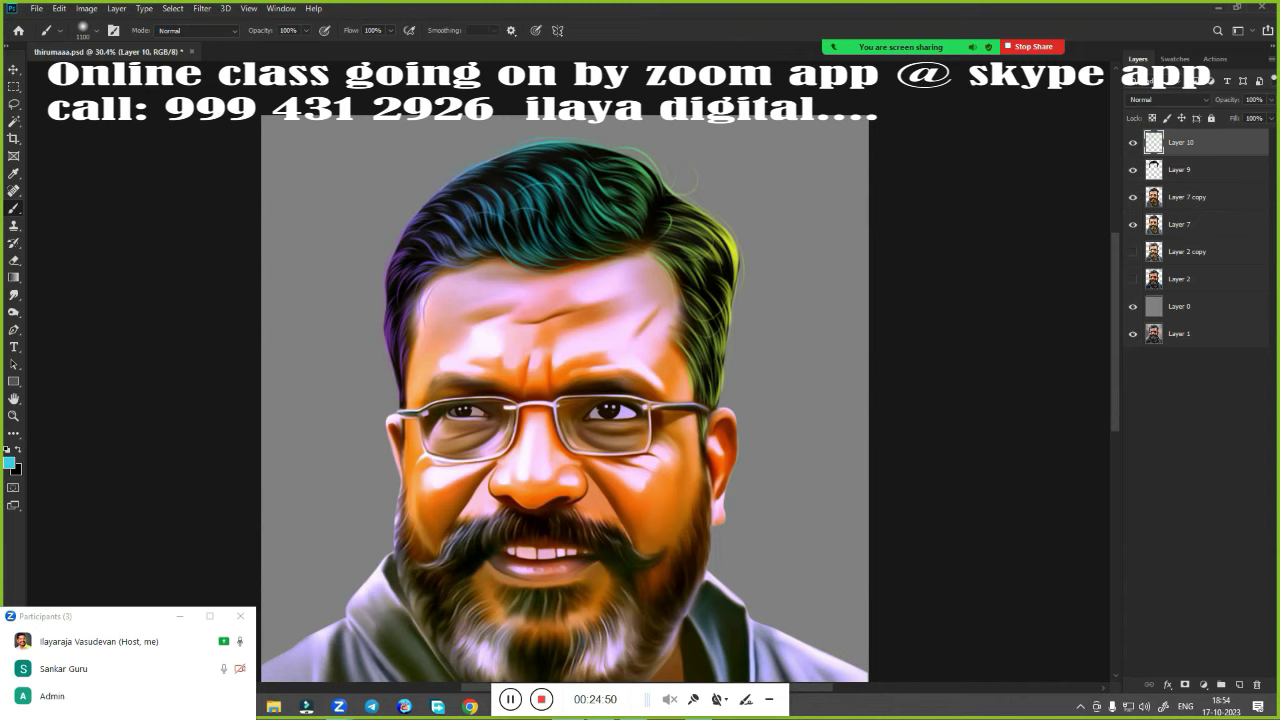
Lasso a loose area around the hair and feather the selection by 30 px
click(1132, 143)
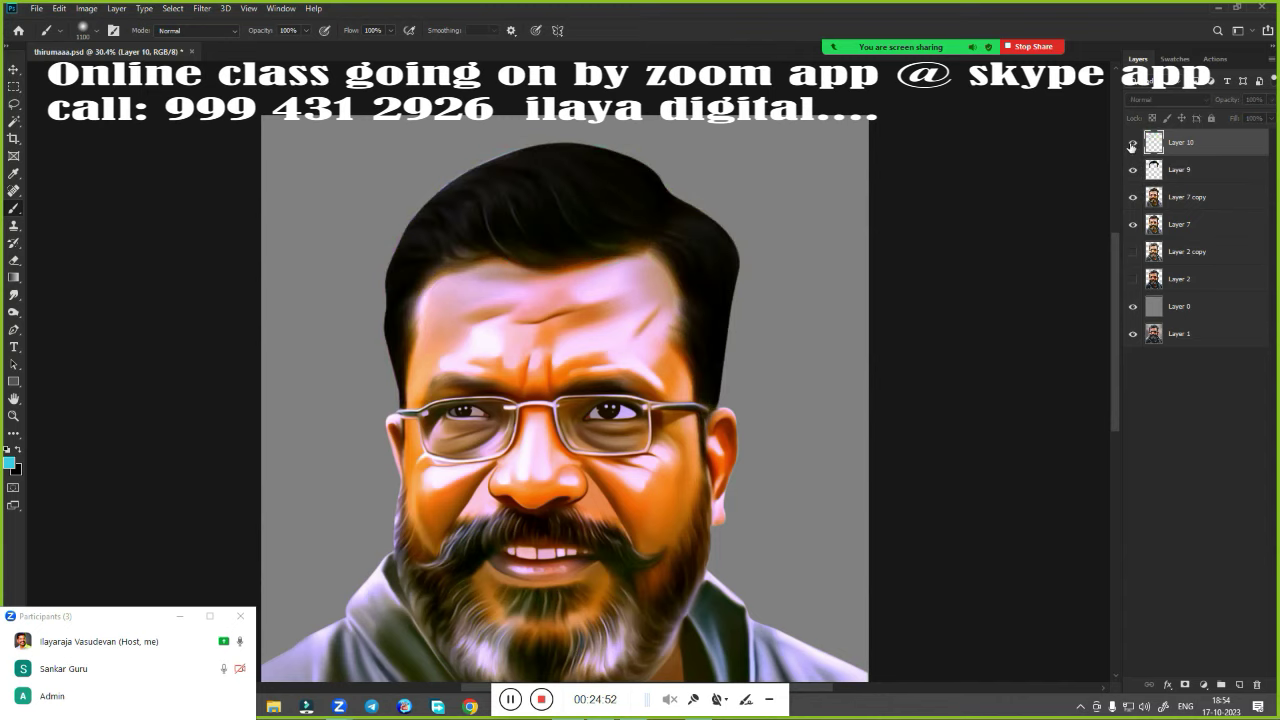
key(bracketright)
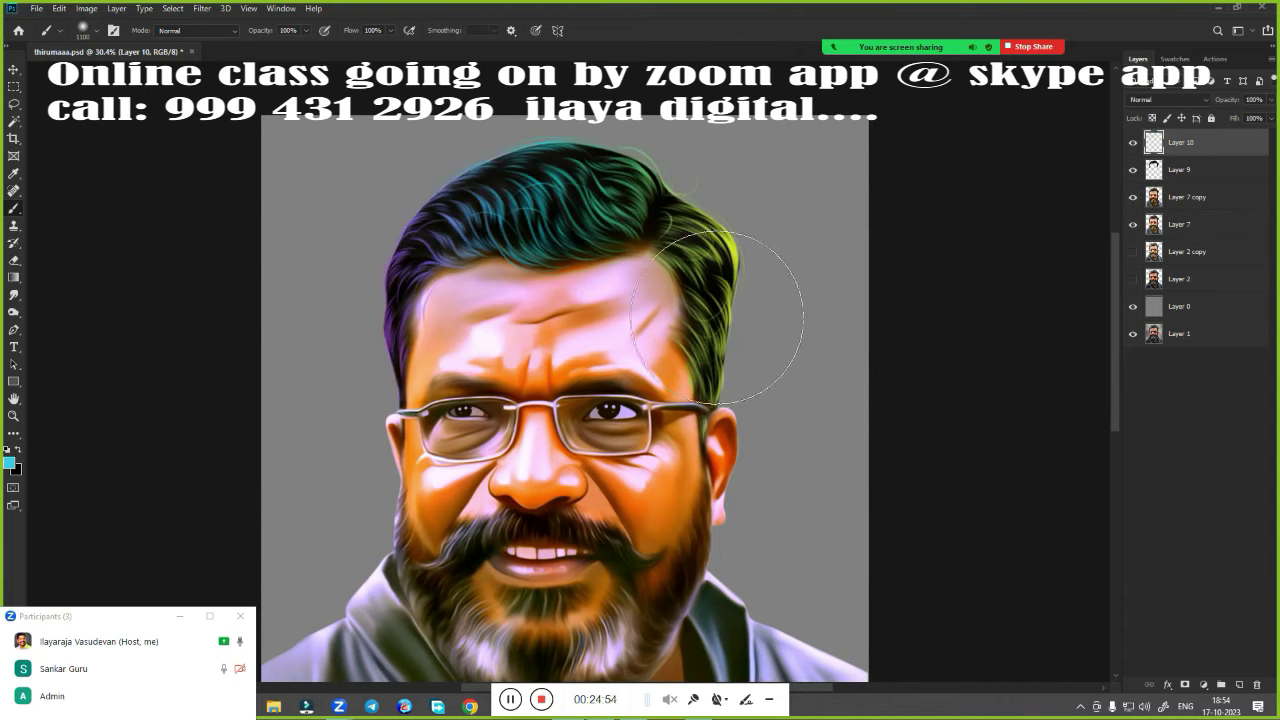
key(l)
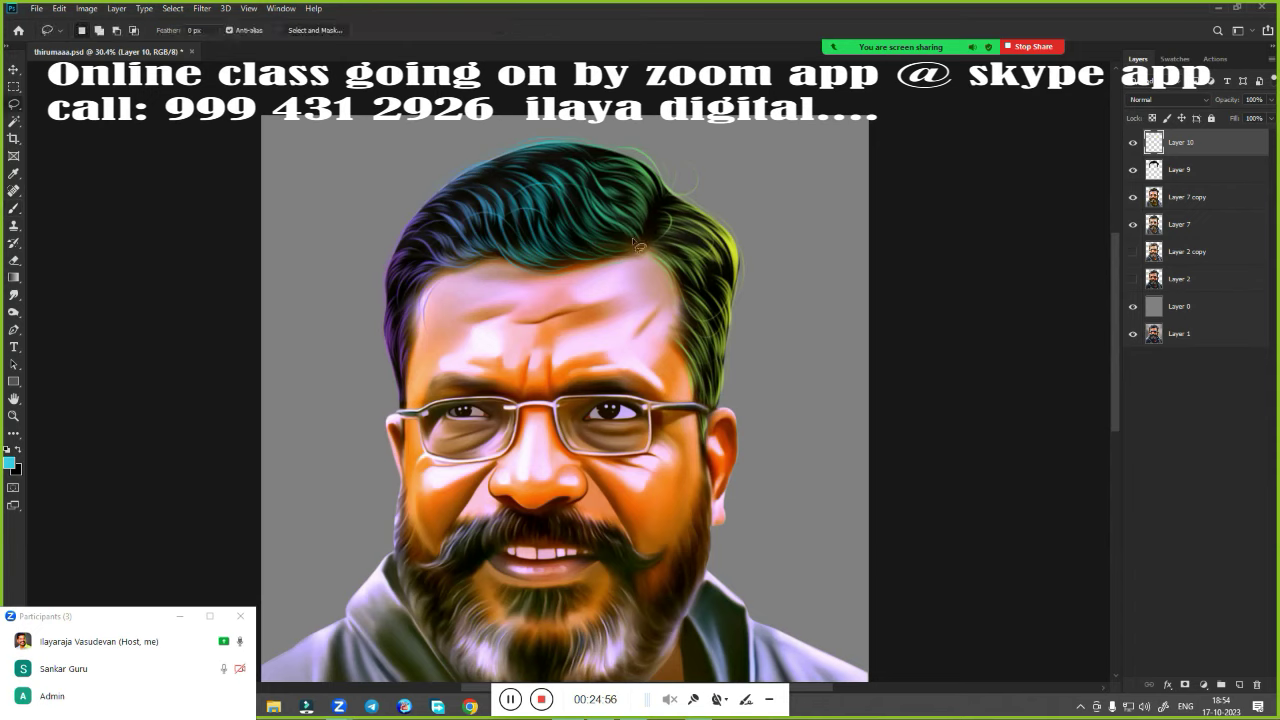
mouse_move(431, 221)
mouse_down()
mouse_move(790, 167)
mouse_move(716, 240)
mouse_move(478, 184)
mouse_move(448, 196)
mouse_up()
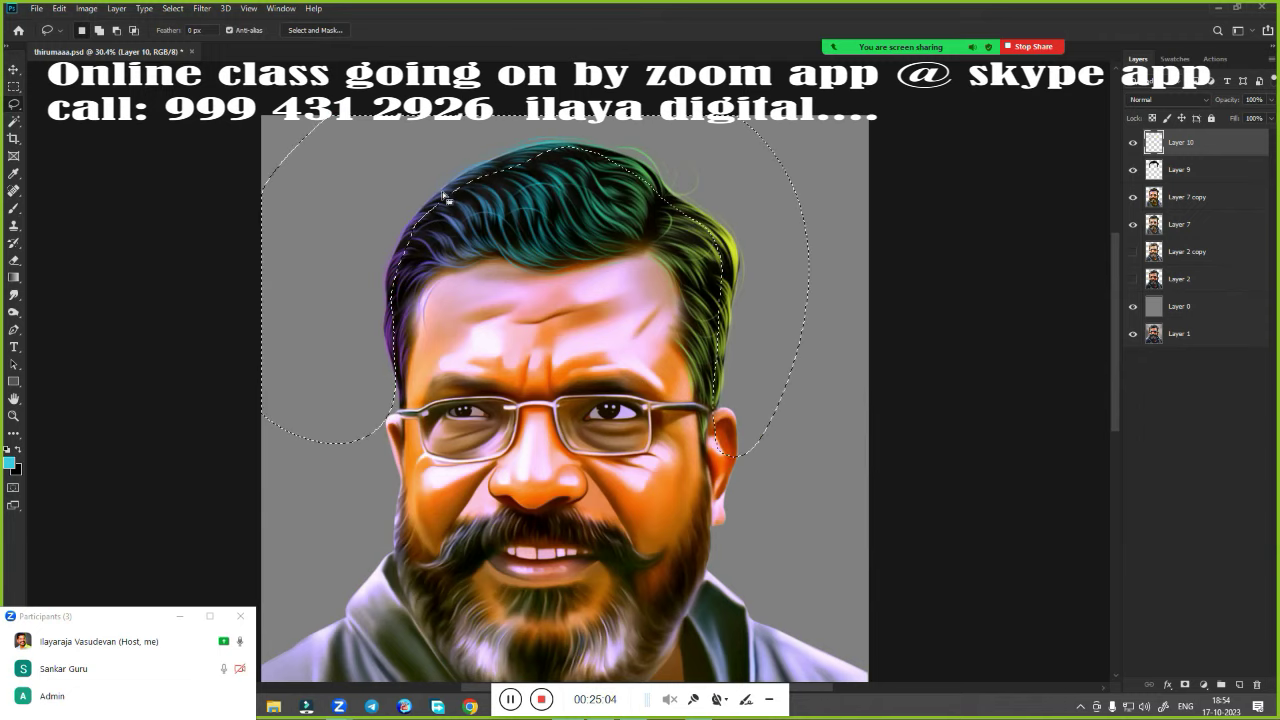
key(shift+F6)
Copy the feathered hair twice, delete the original Layer 11, and compare Layer 11 copy
key(ctrl+j)
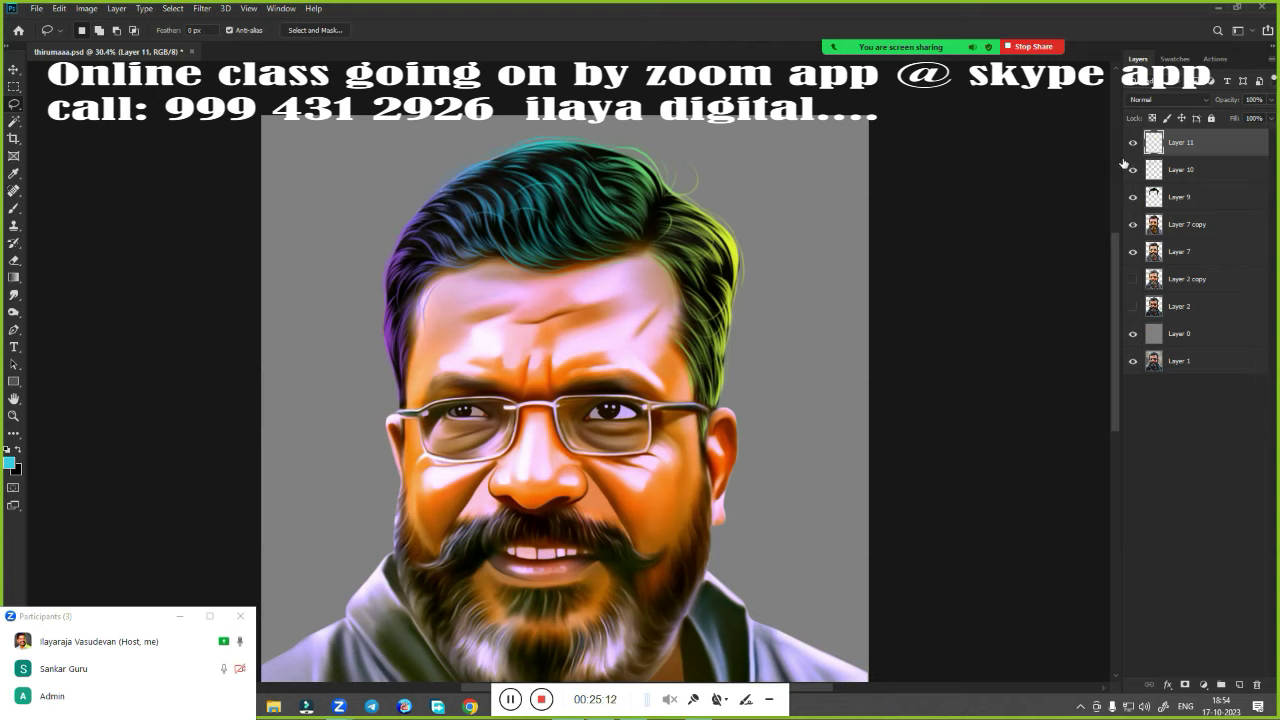
key(ctrl+j)
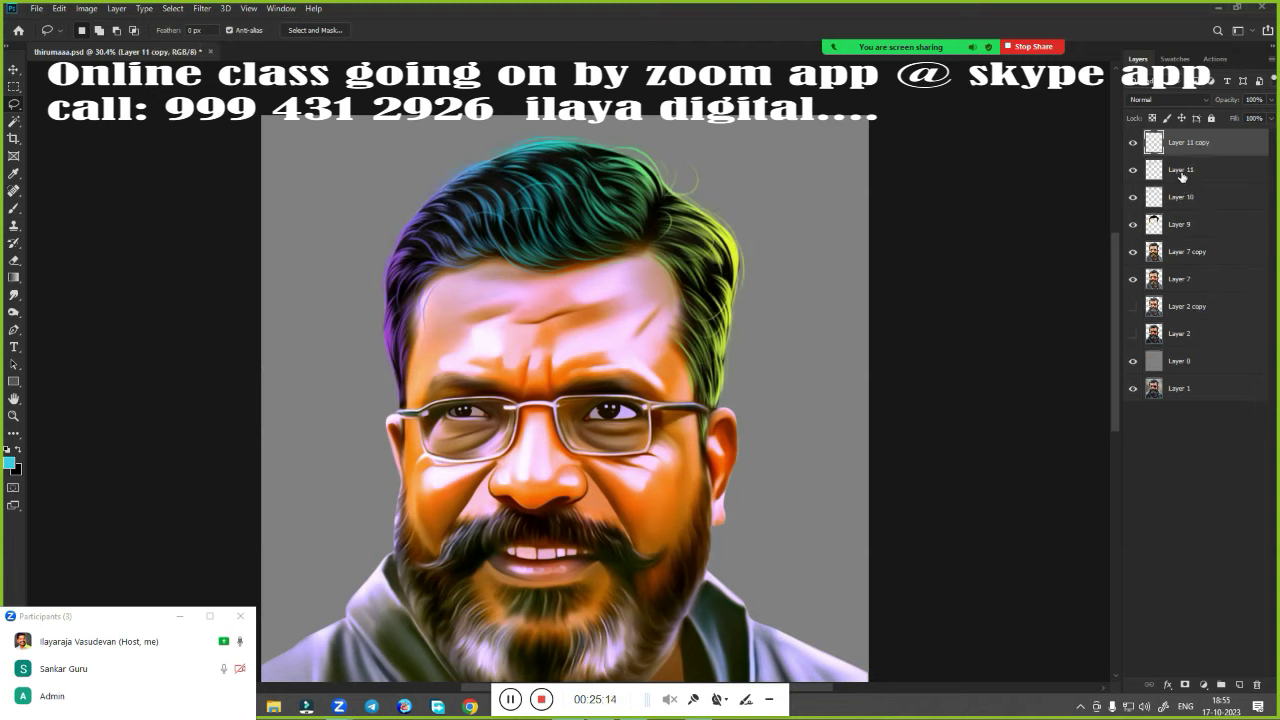
click(1184, 172)
key(Delete)
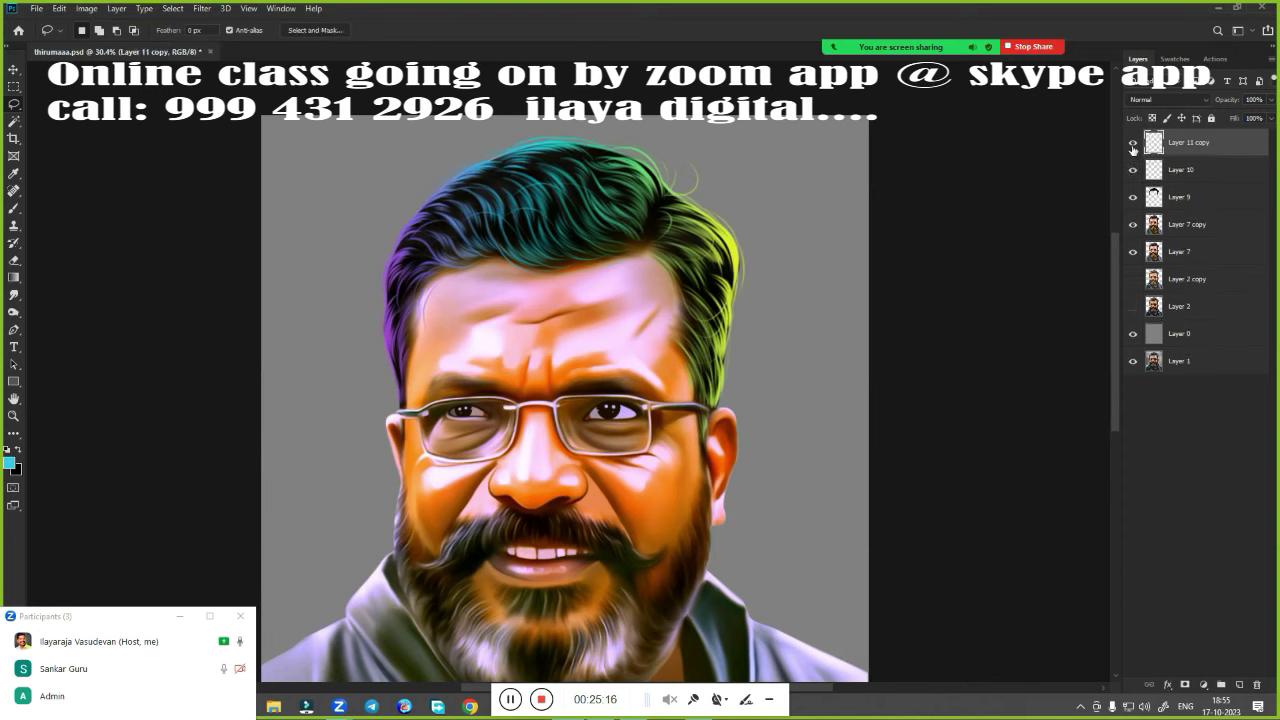
click(1133, 143)
click(1133, 147)
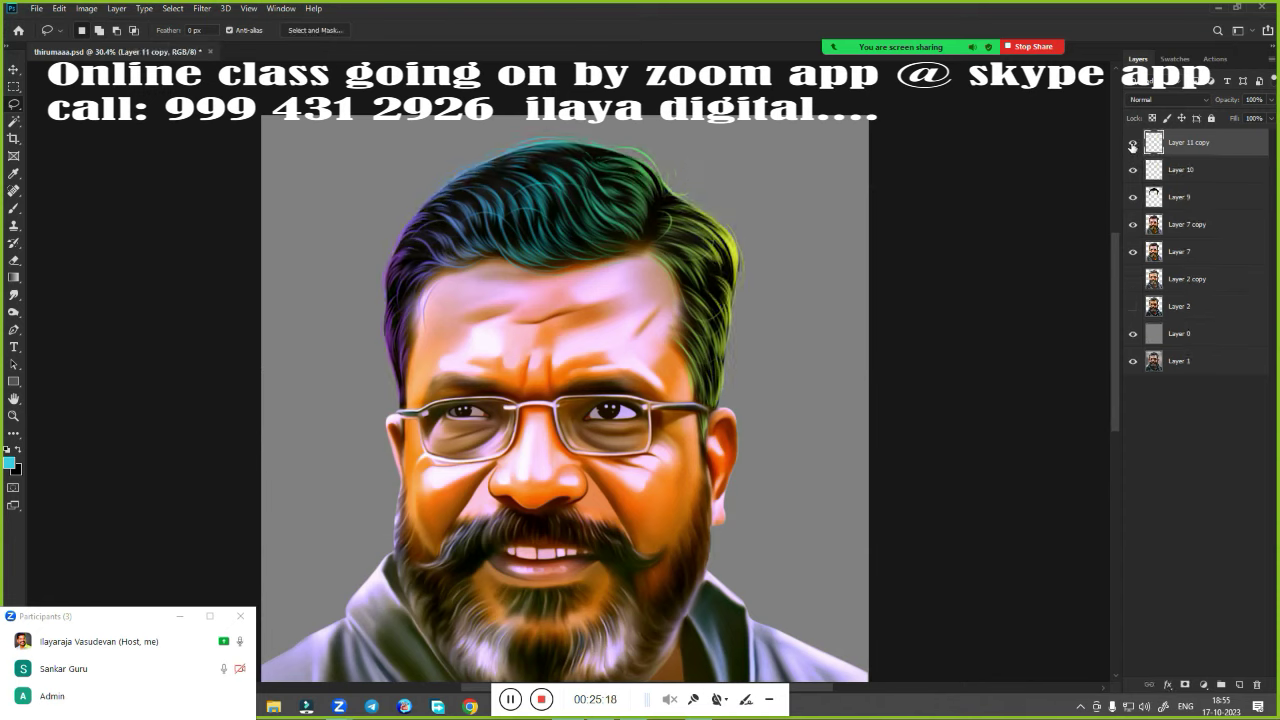
click(1132, 147)
click(1132, 147)
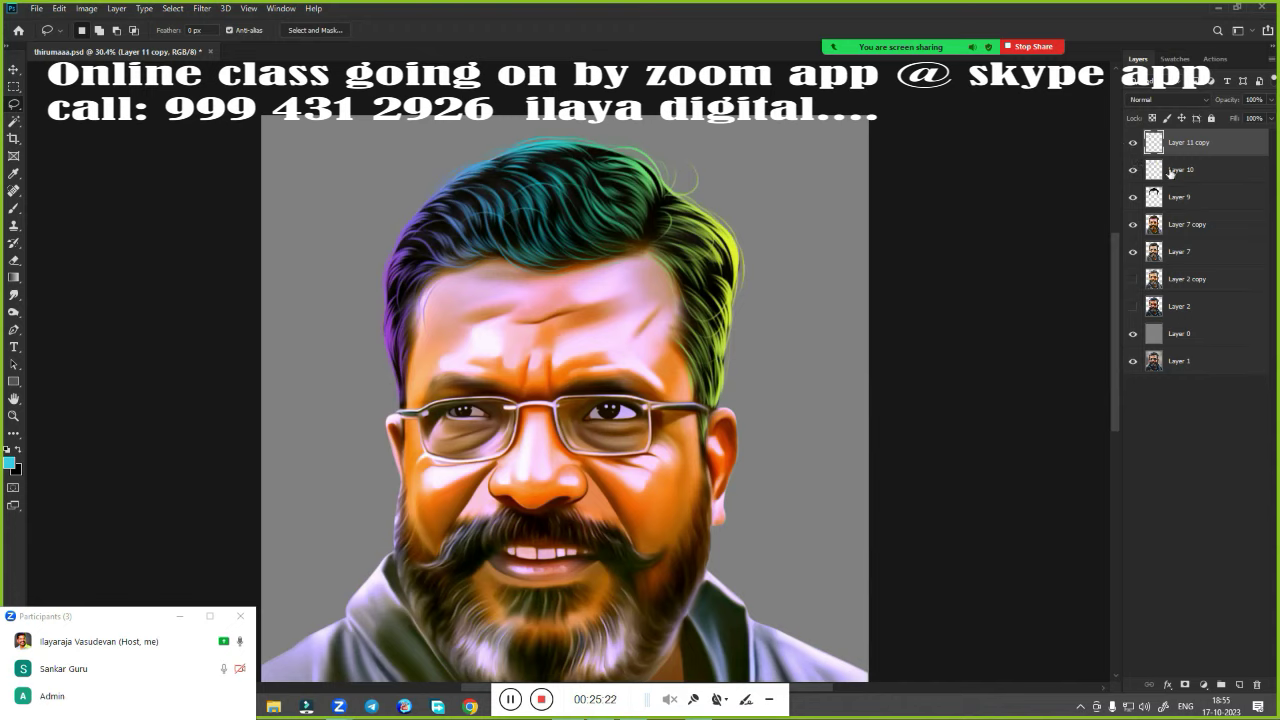
Apply Hue/Saturation to Layer 11 copy with Hue −13 and Saturation +42
key(ctrl+u)
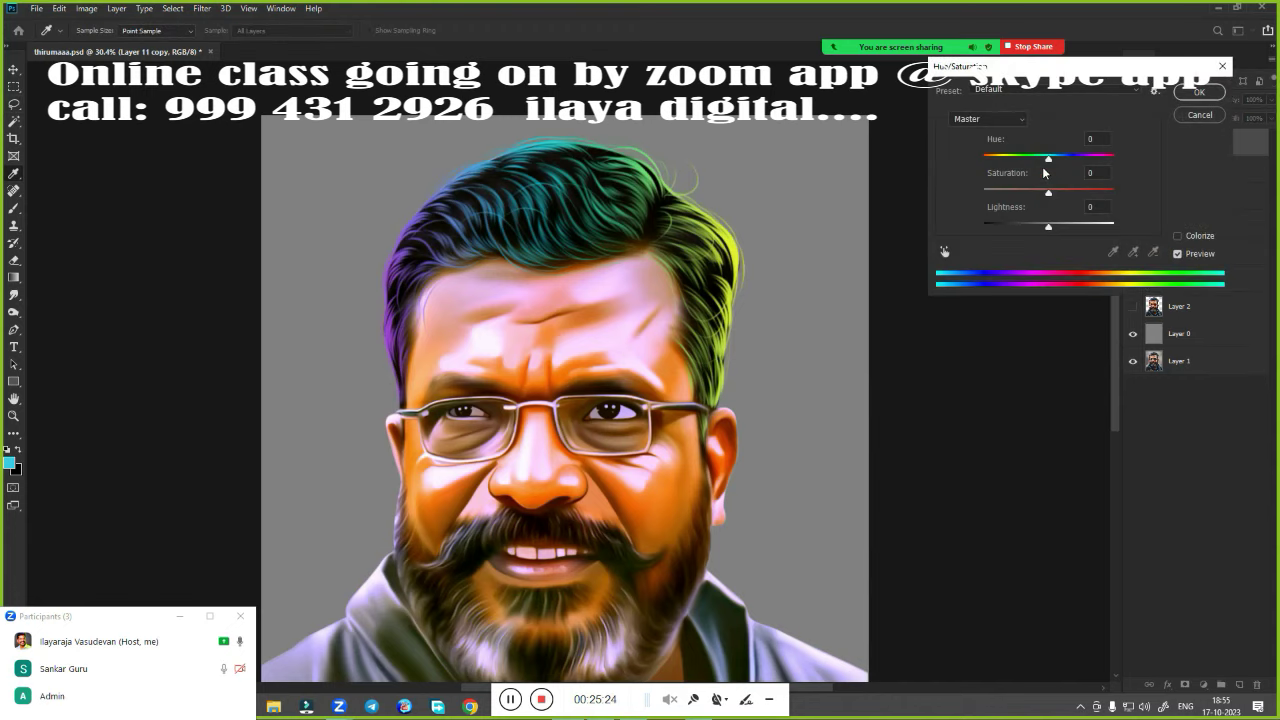
drag(1048, 158, 1018, 158)
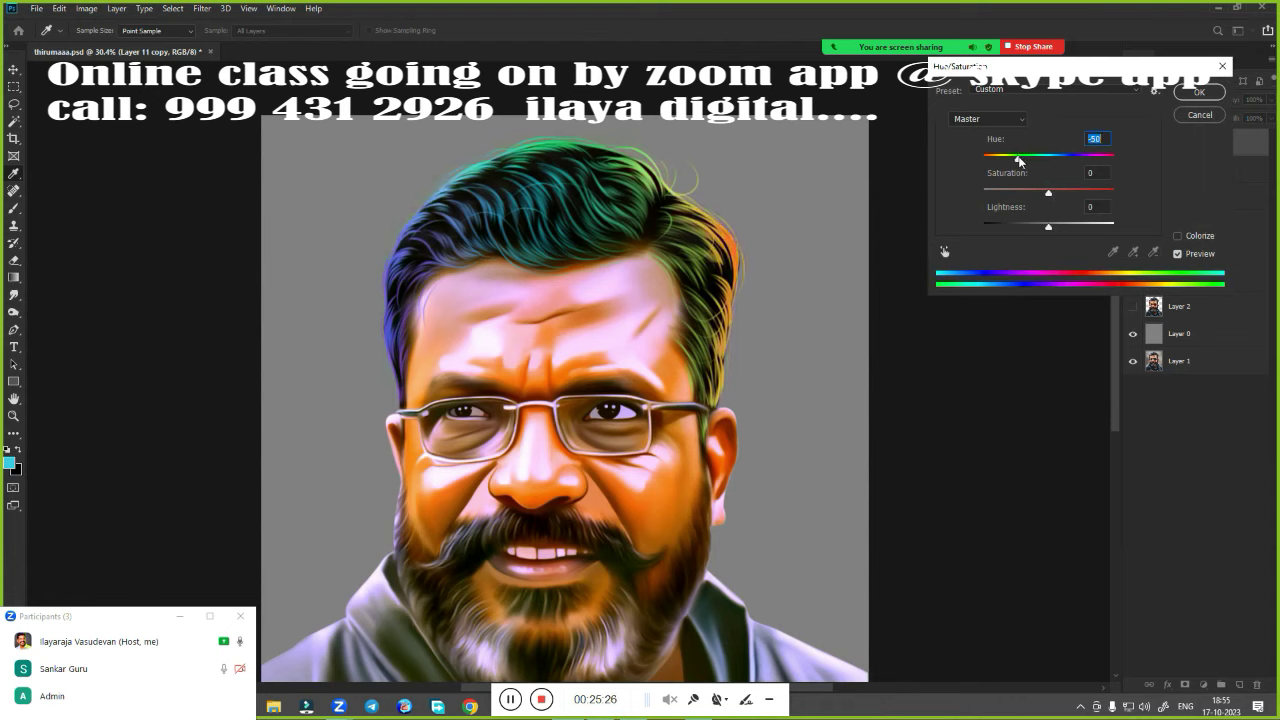
mouse_move(1019, 160)
mouse_down()
mouse_move(1086, 160)
mouse_move(1051, 160)
mouse_move(1086, 160)
mouse_move(1075, 159)
mouse_move(1079, 188)
mouse_up()
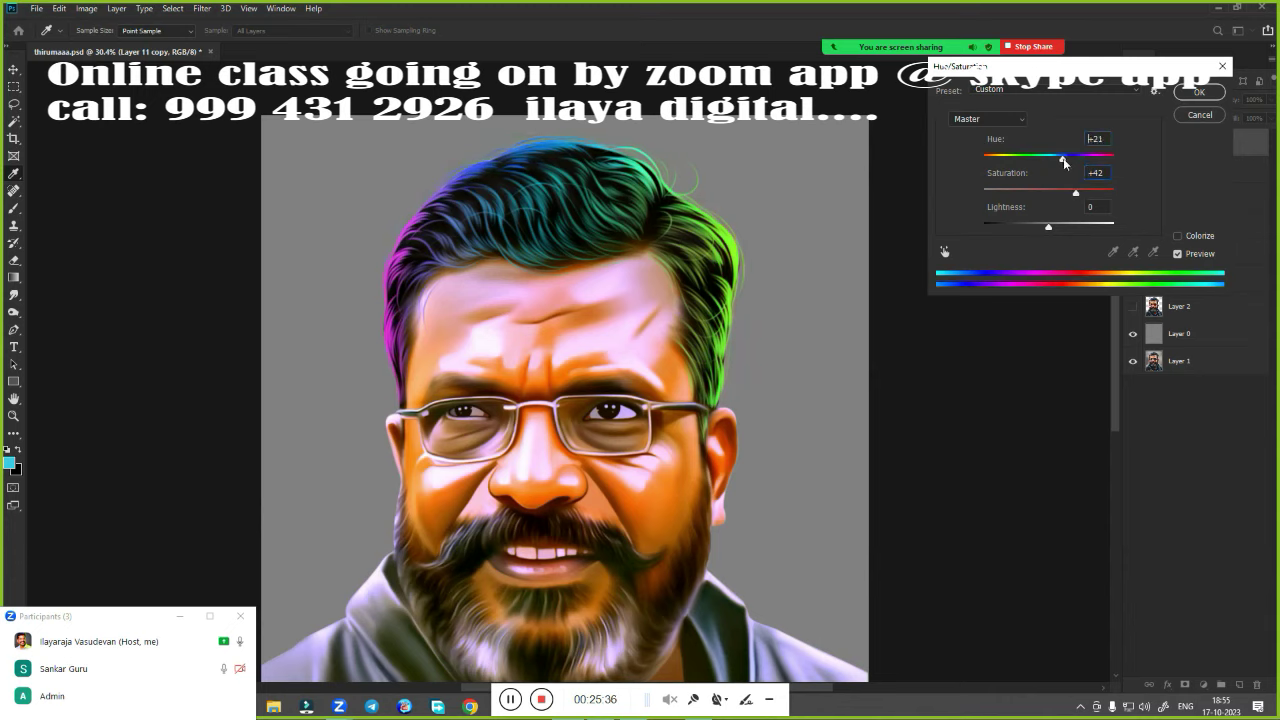
drag(1068, 160, 1041, 167)
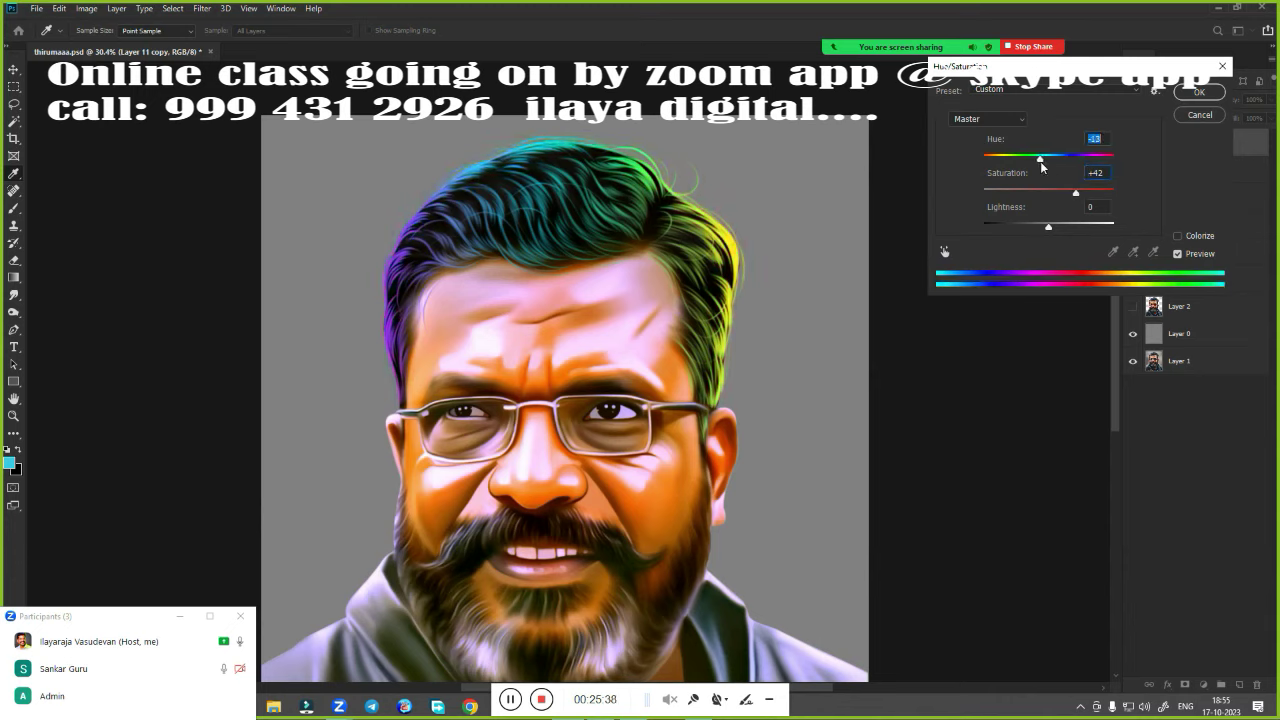
click(1199, 92)
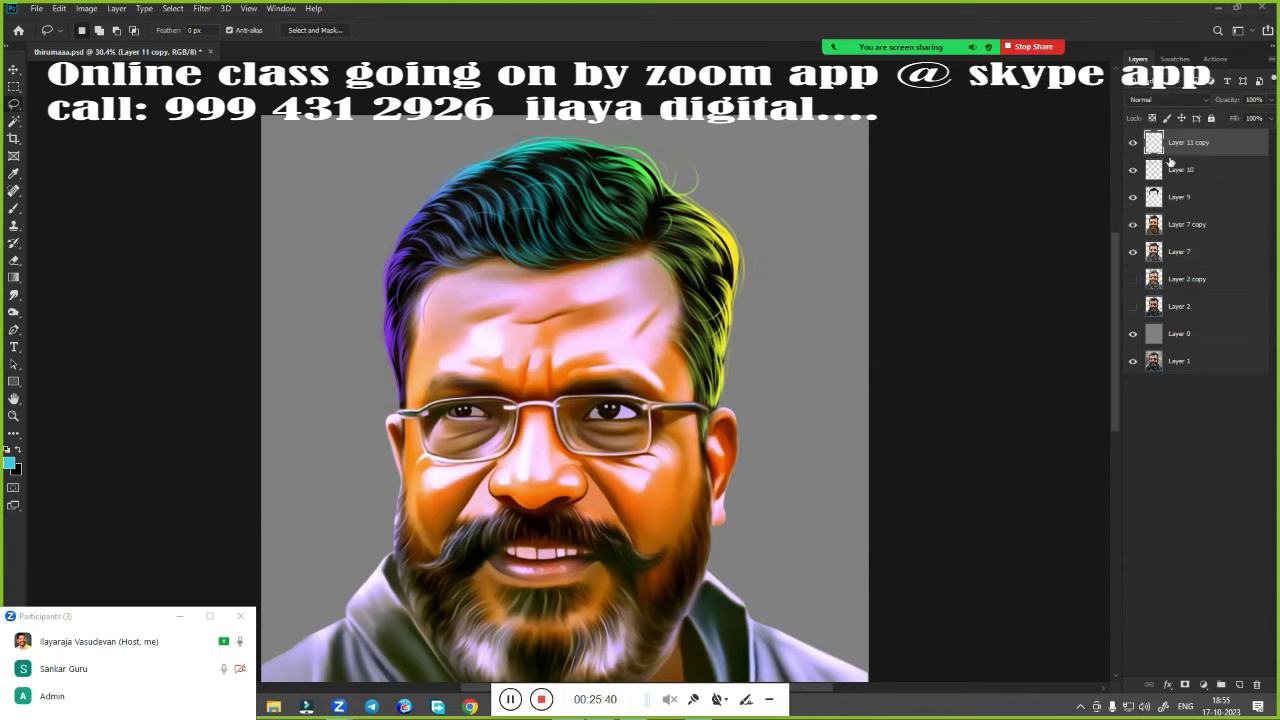
Delete Layer 10, comparing the hair with and without Layer 11 copy
click(1133, 142)
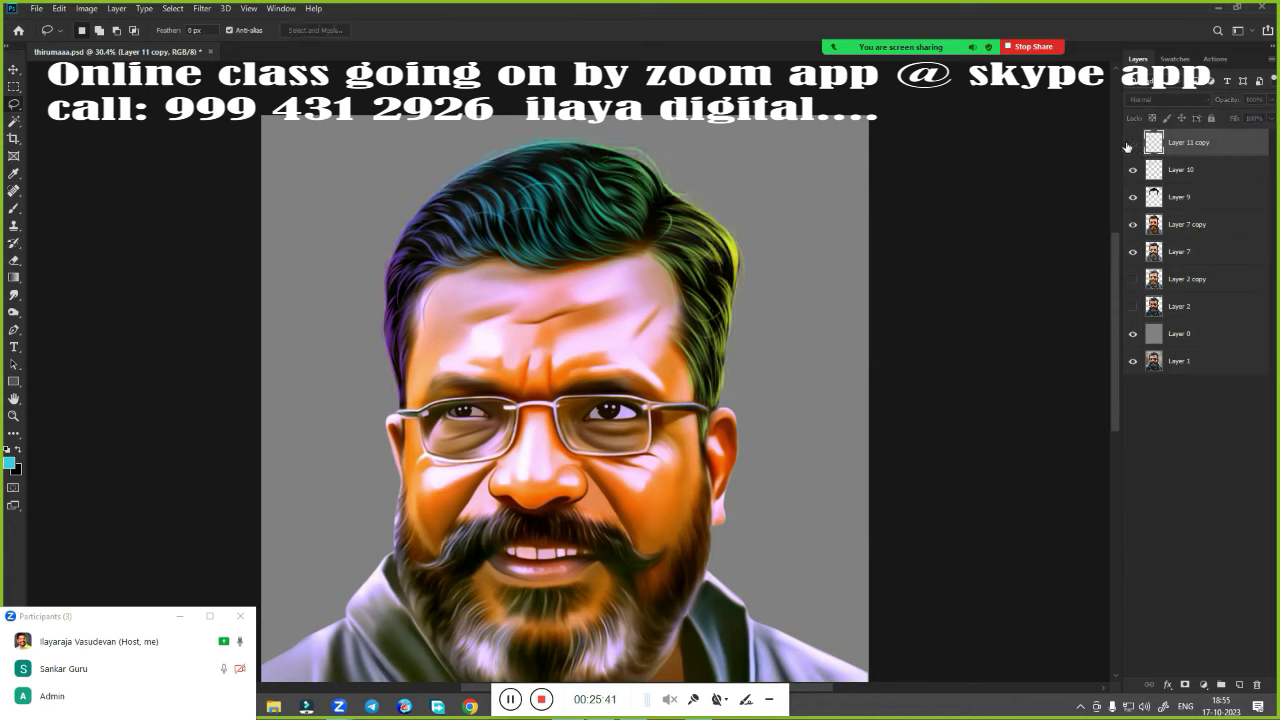
click(1191, 172)
key(Delete)
click(1132, 143)
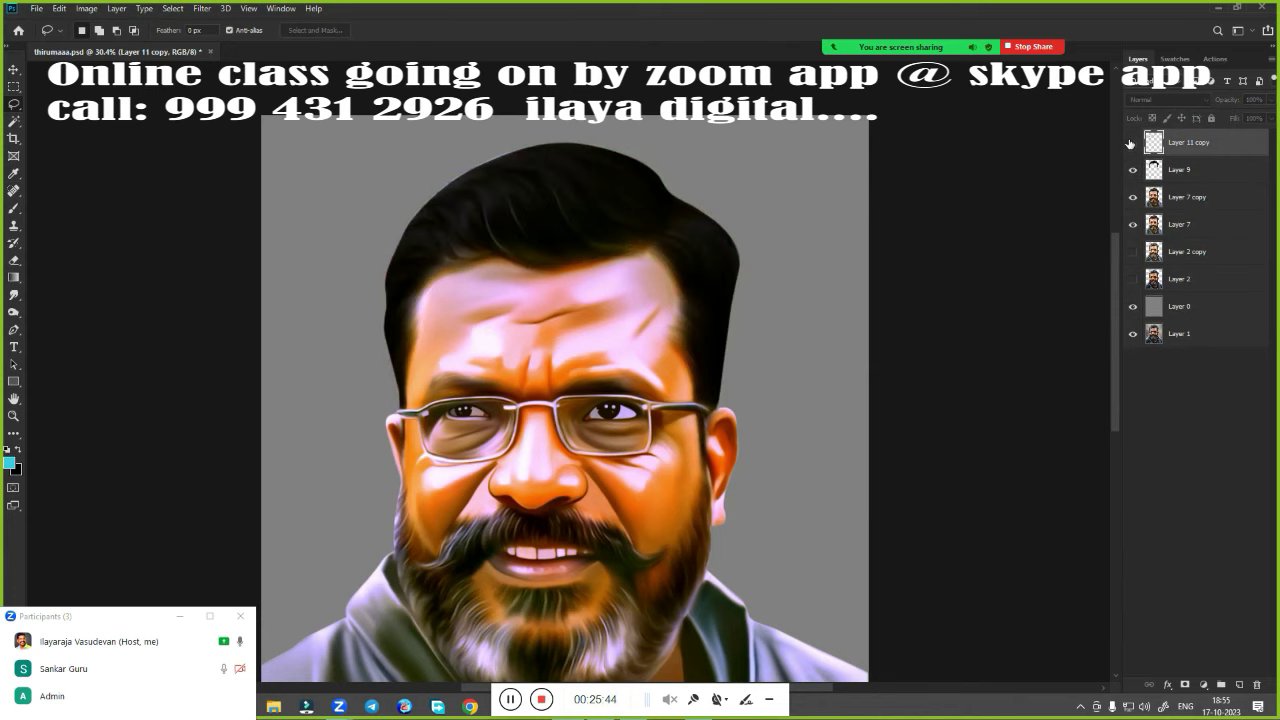
Bring Layer 11 copy's fill back to 100% and zoom in on the face
click(1269, 119)
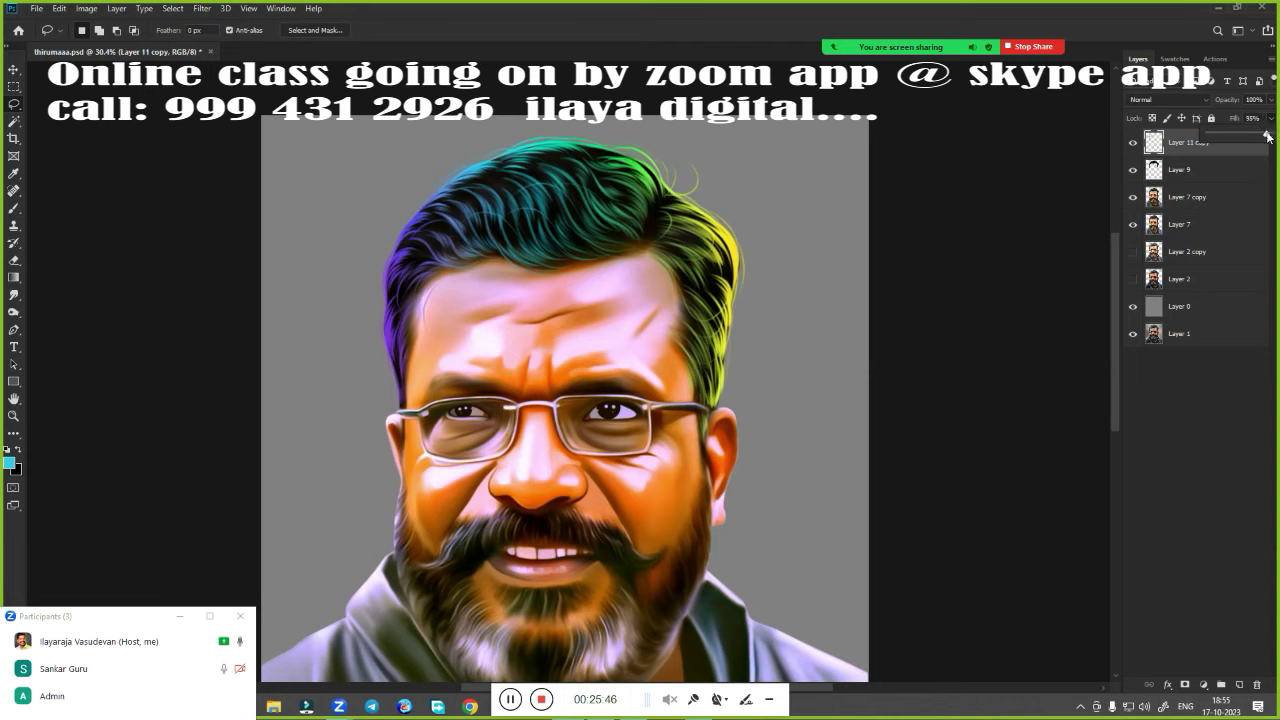
mouse_move(1266, 136)
mouse_down()
mouse_move(1240, 139)
mouse_move(1262, 141)
mouse_up()
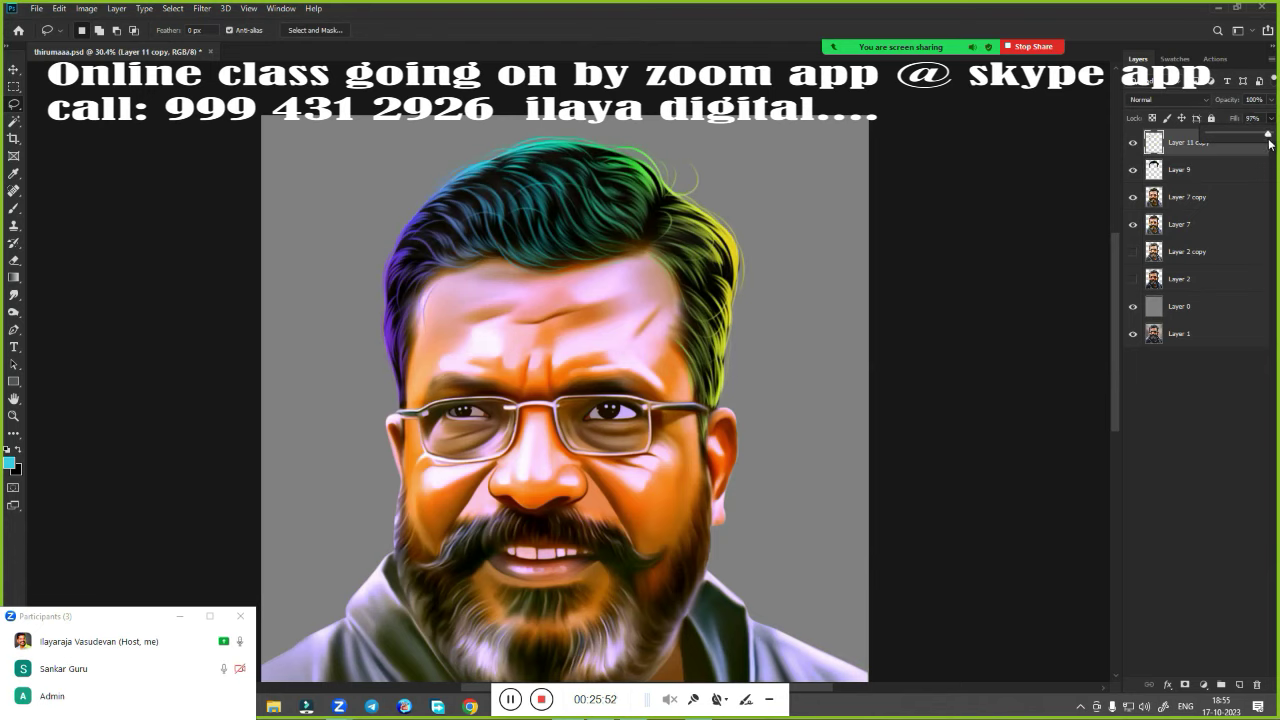
drag(1262, 141, 1278, 140)
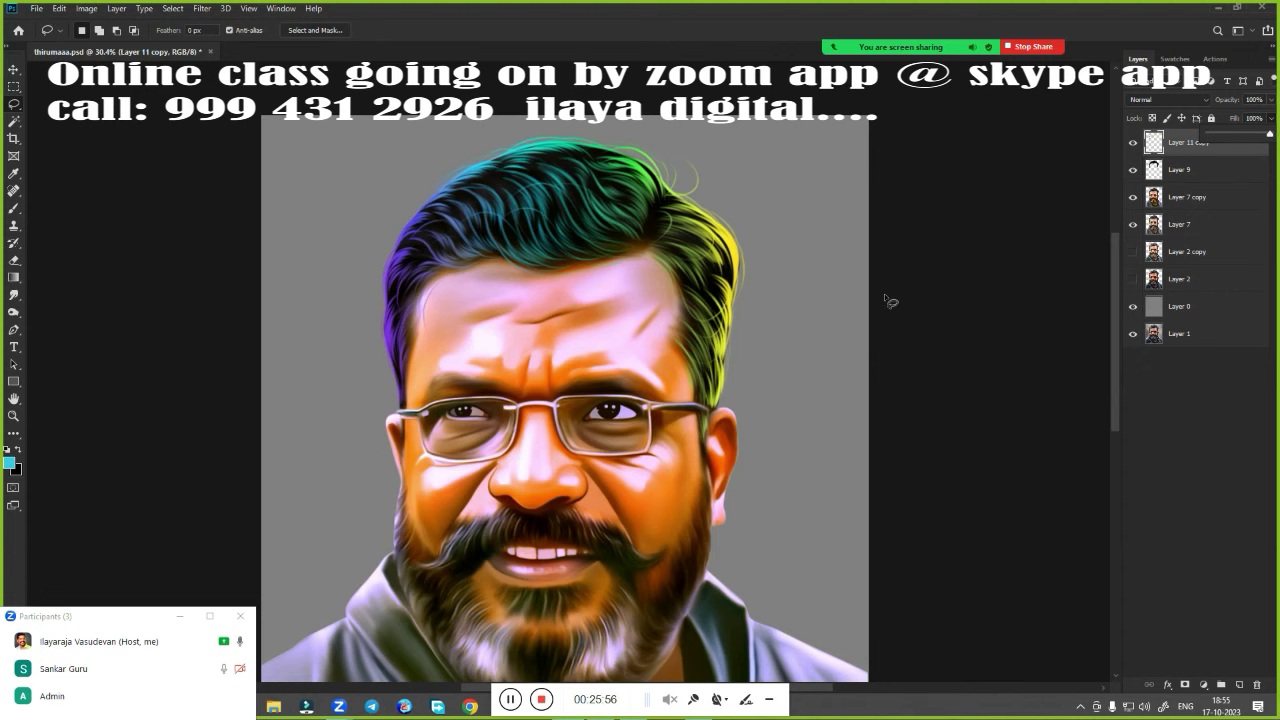
scroll(837, 377, down, 1)
drag(814, 363, 797, 273)
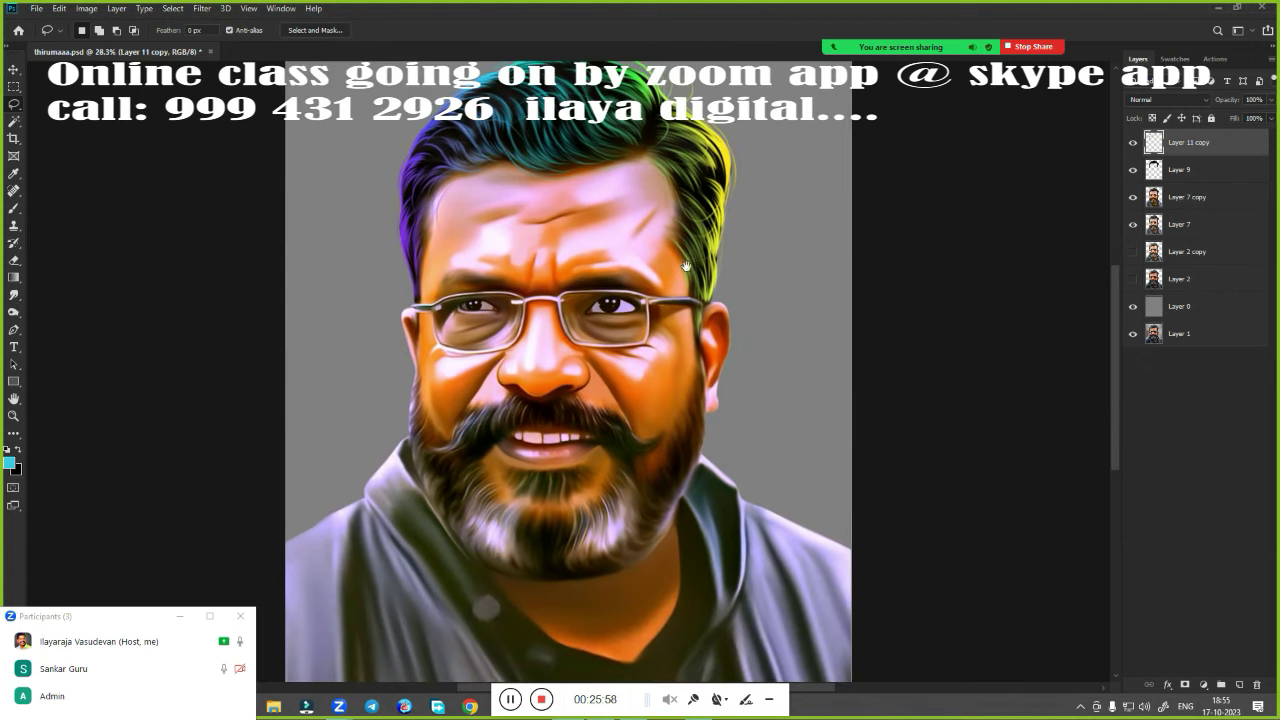
scroll(760, 310, up, 2)
scroll(725, 351, up, 2)
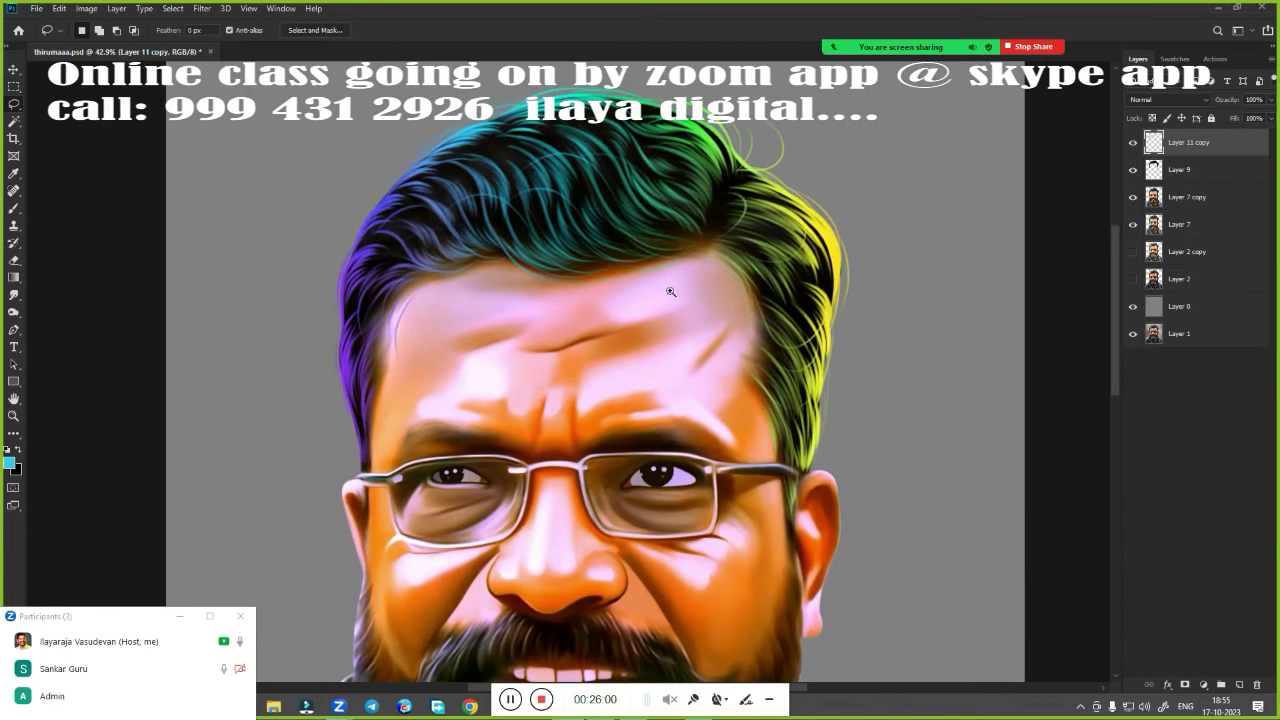
scroll(680, 290, up, 2)
Add a new layer above Layer 9 and test a black brush of about 500 px on the hairline
click(1194, 170)
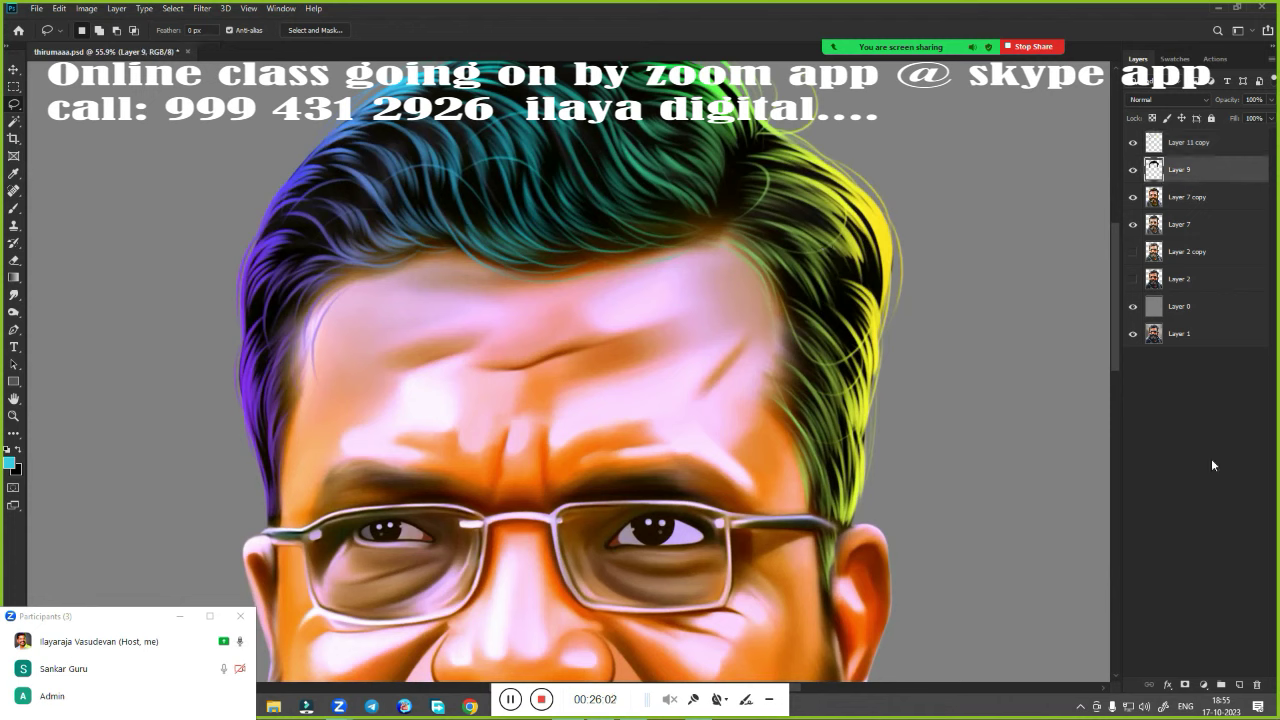
click(1239, 686)
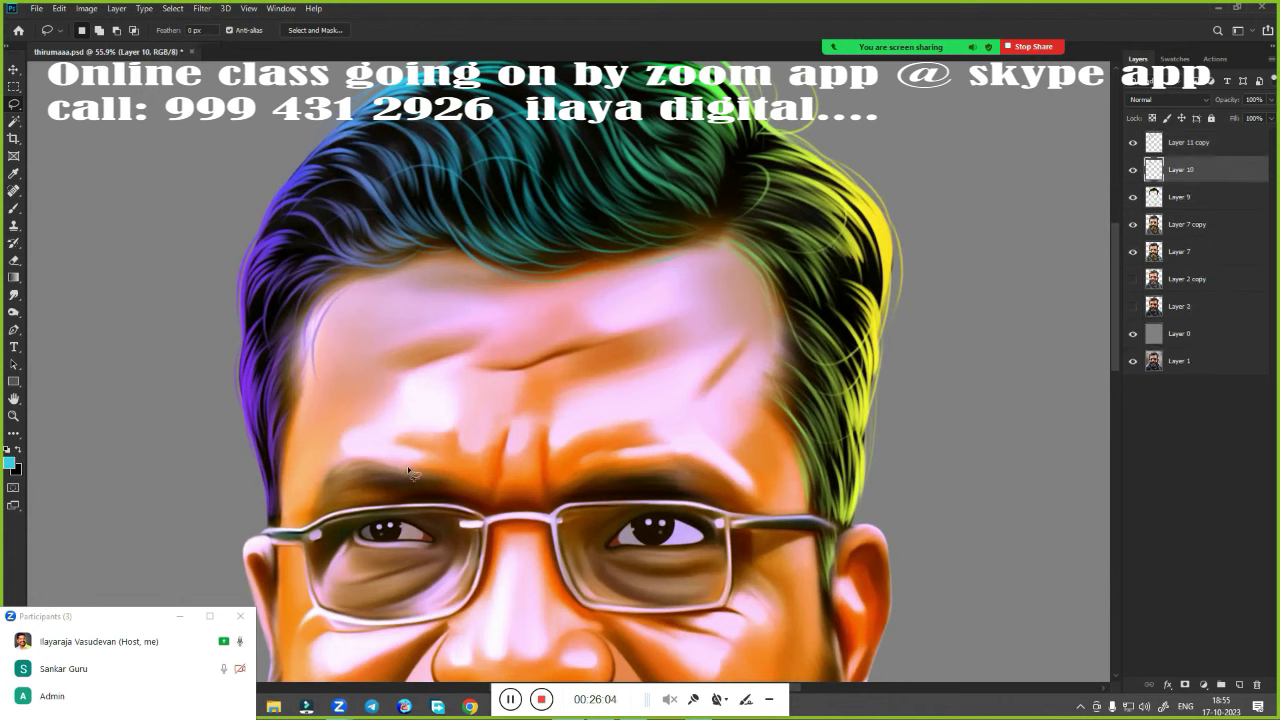
key(x)
key(b)
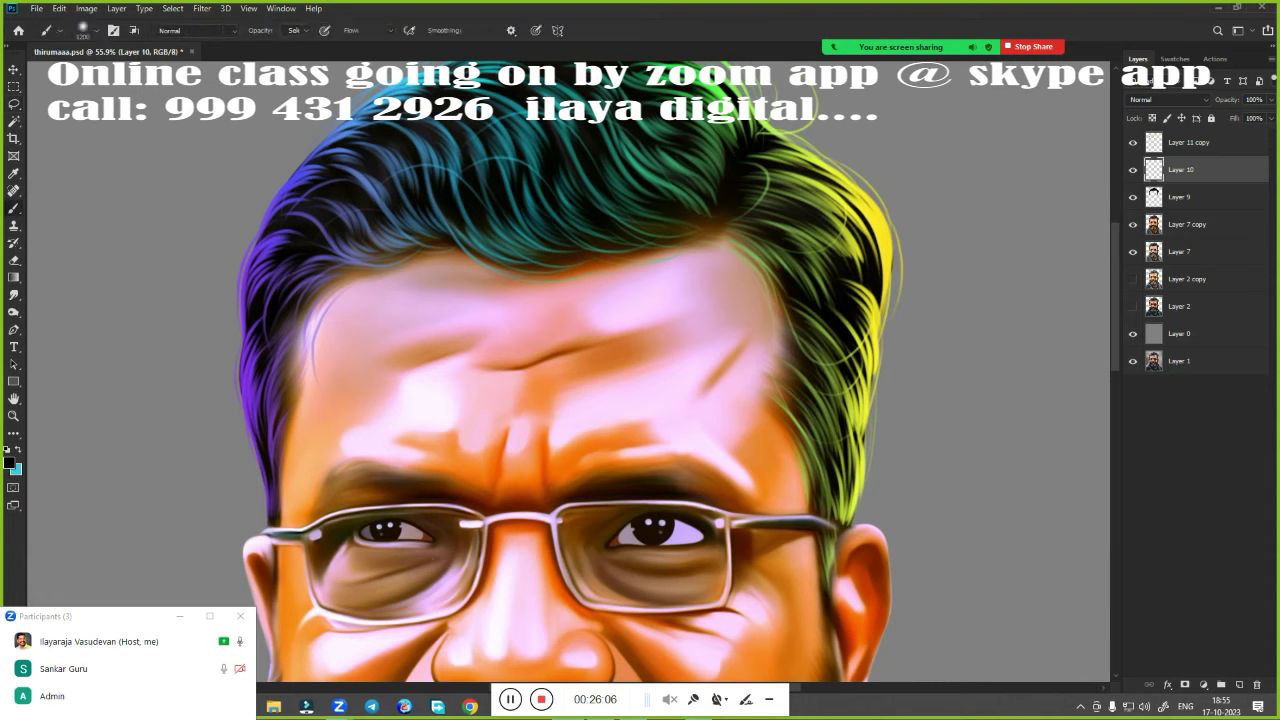
key(bracketleft)
key(bracketleft)
key(bracketleft)
scroll(523, 345, up, 5)
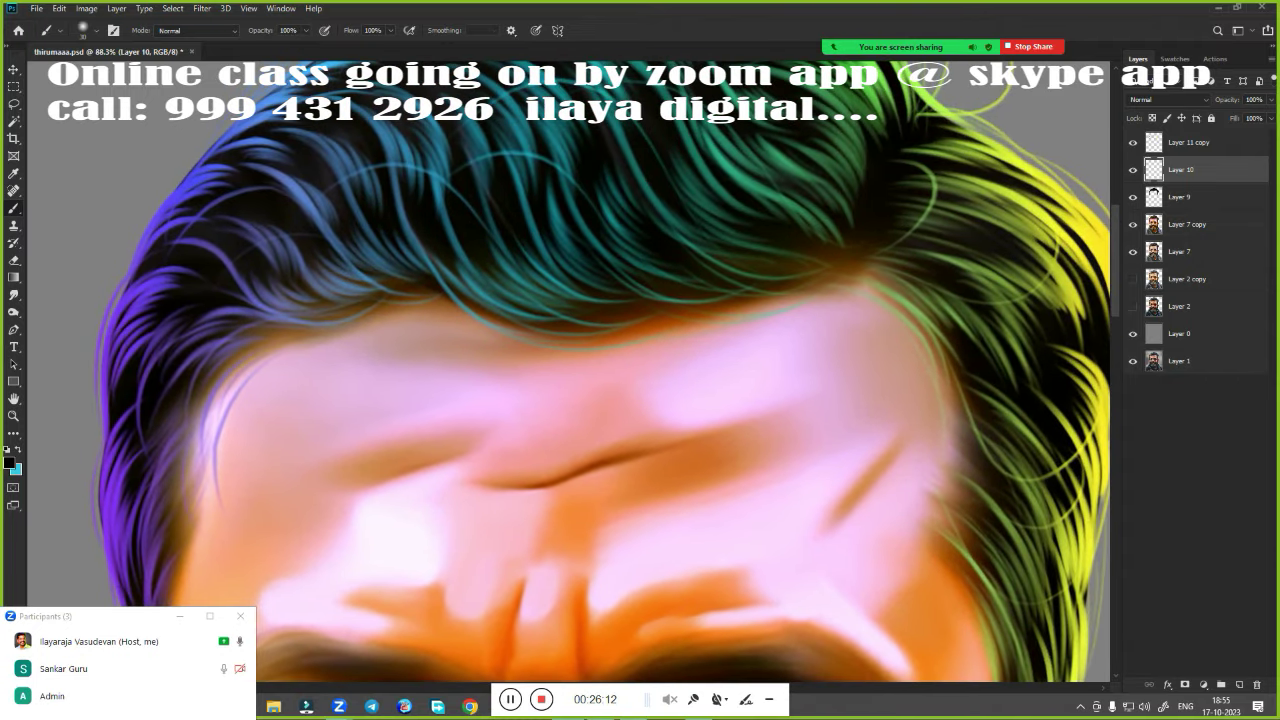
drag(853, 267, 725, 309)
Try a thin hair-strand brush tip, undo, then switch to a round tip in Brush Settings
right_click(549, 344)
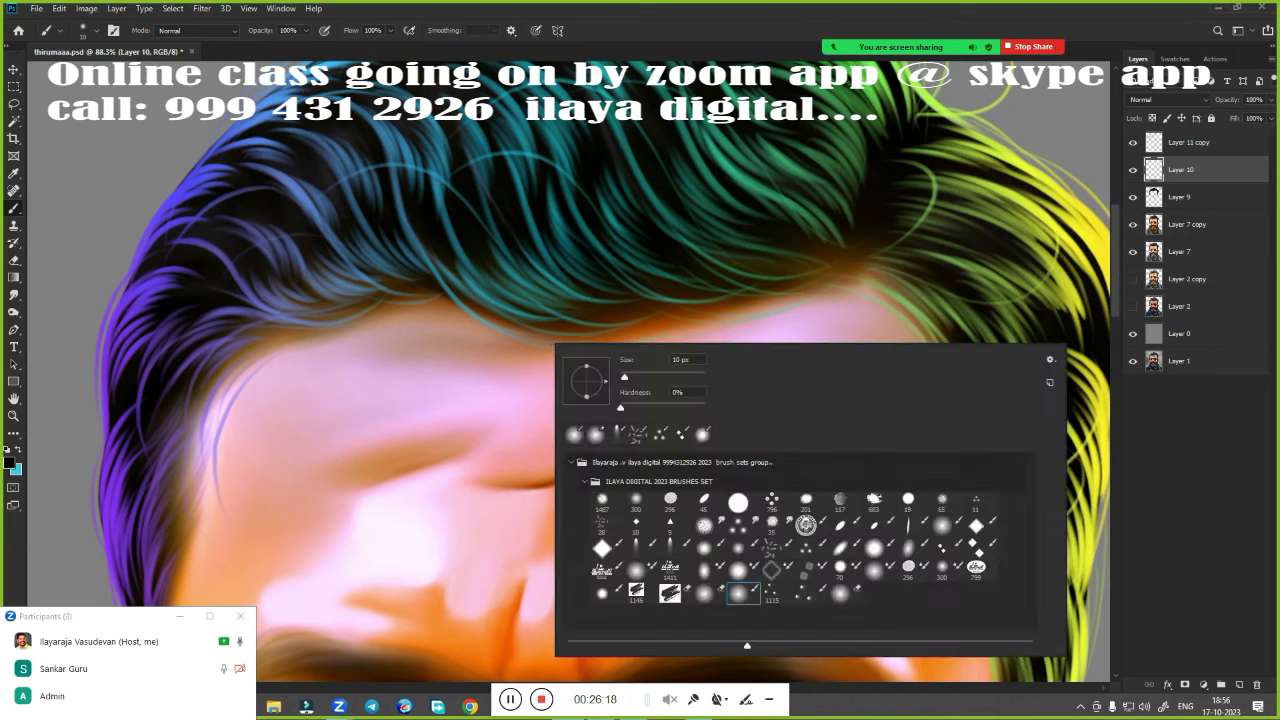
click(636, 546)
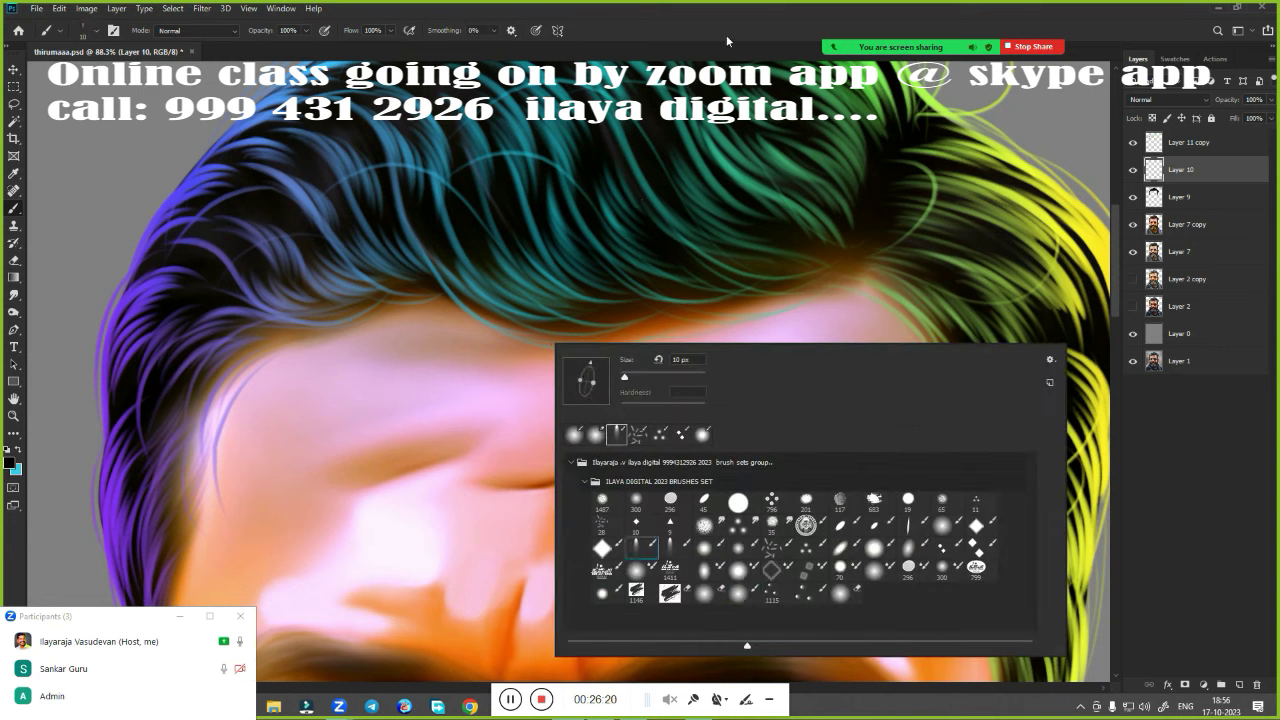
click(727, 38)
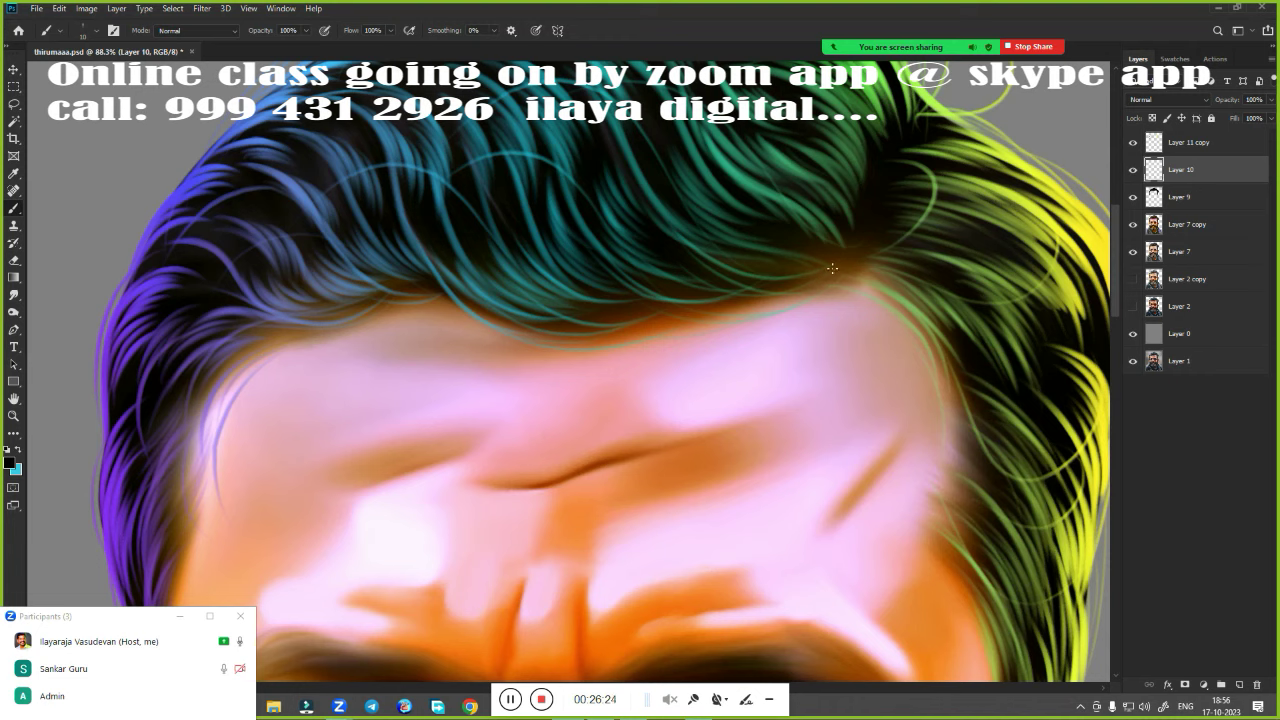
drag(776, 306, 672, 324)
key(ctrl+z)
key(F5)
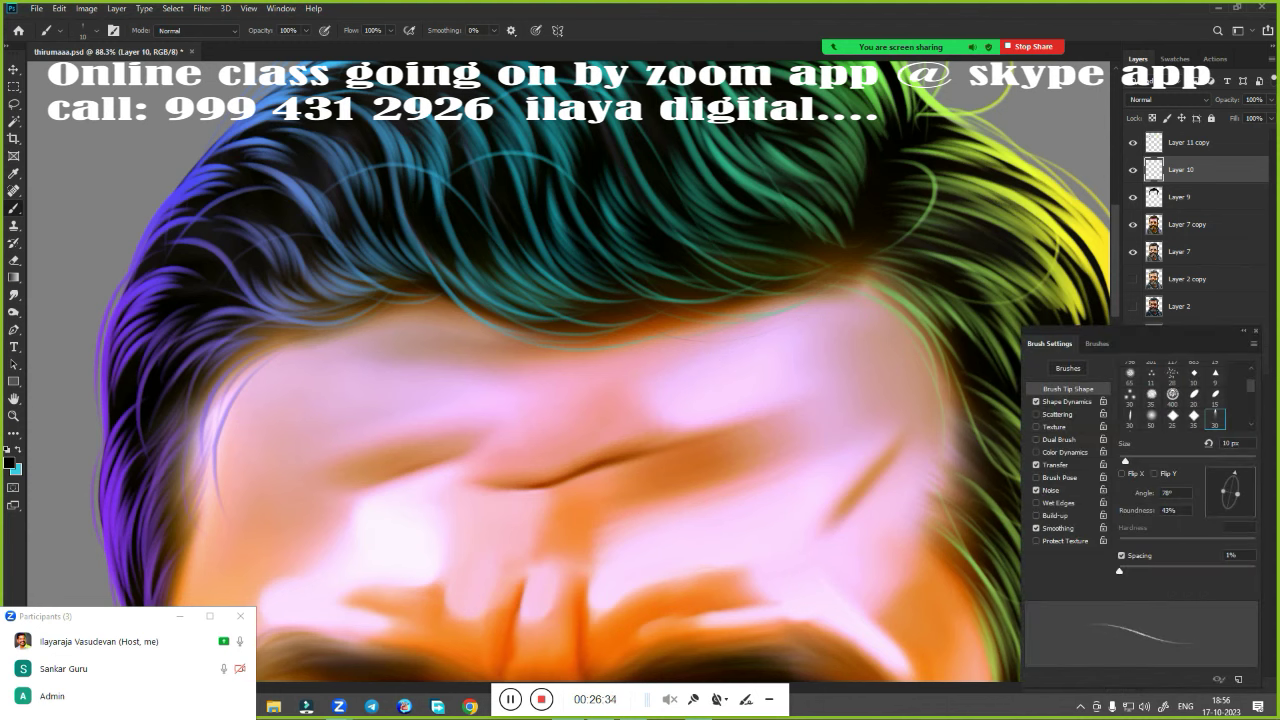
right_click(543, 224)
click(701, 432)
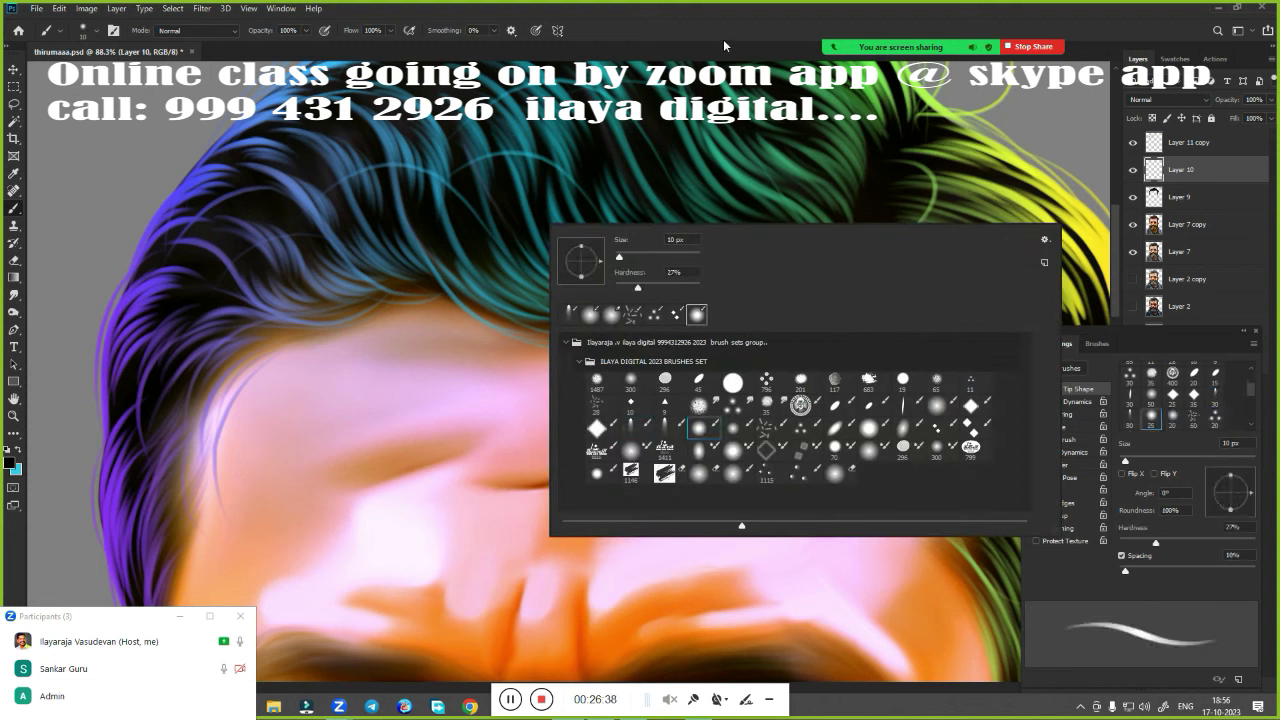
click(729, 40)
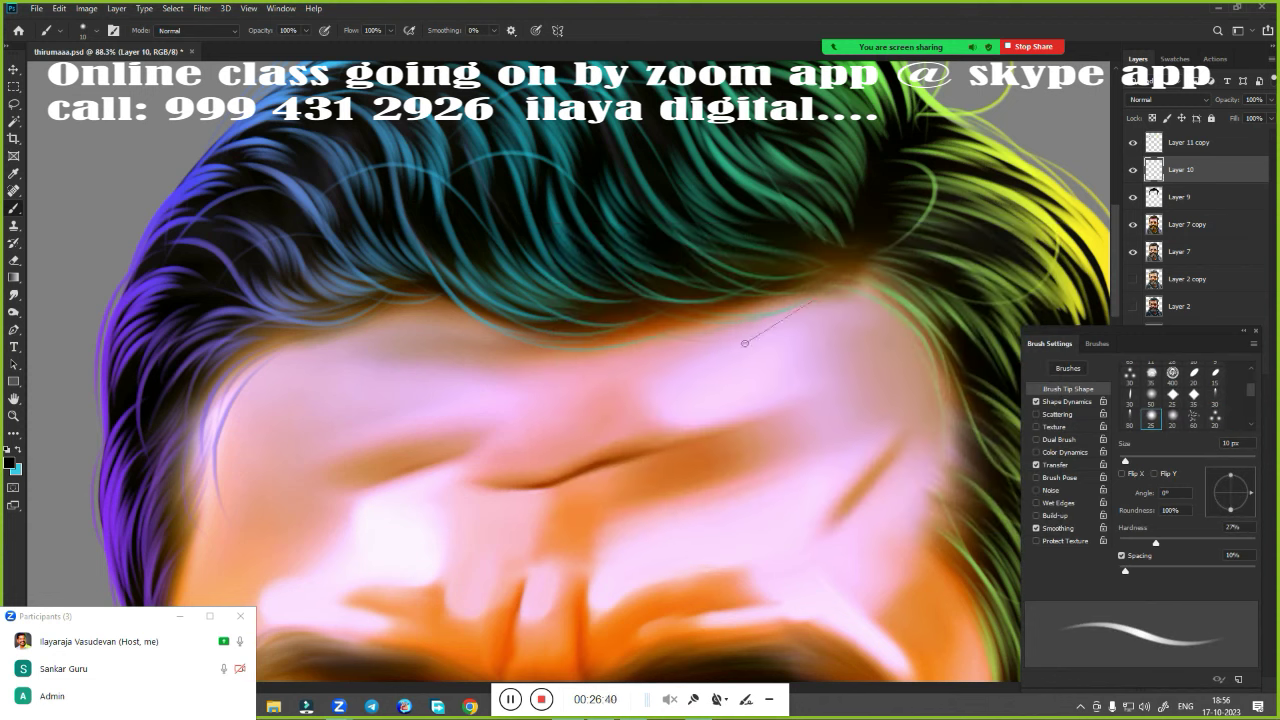
ctrl+click(786, 349)
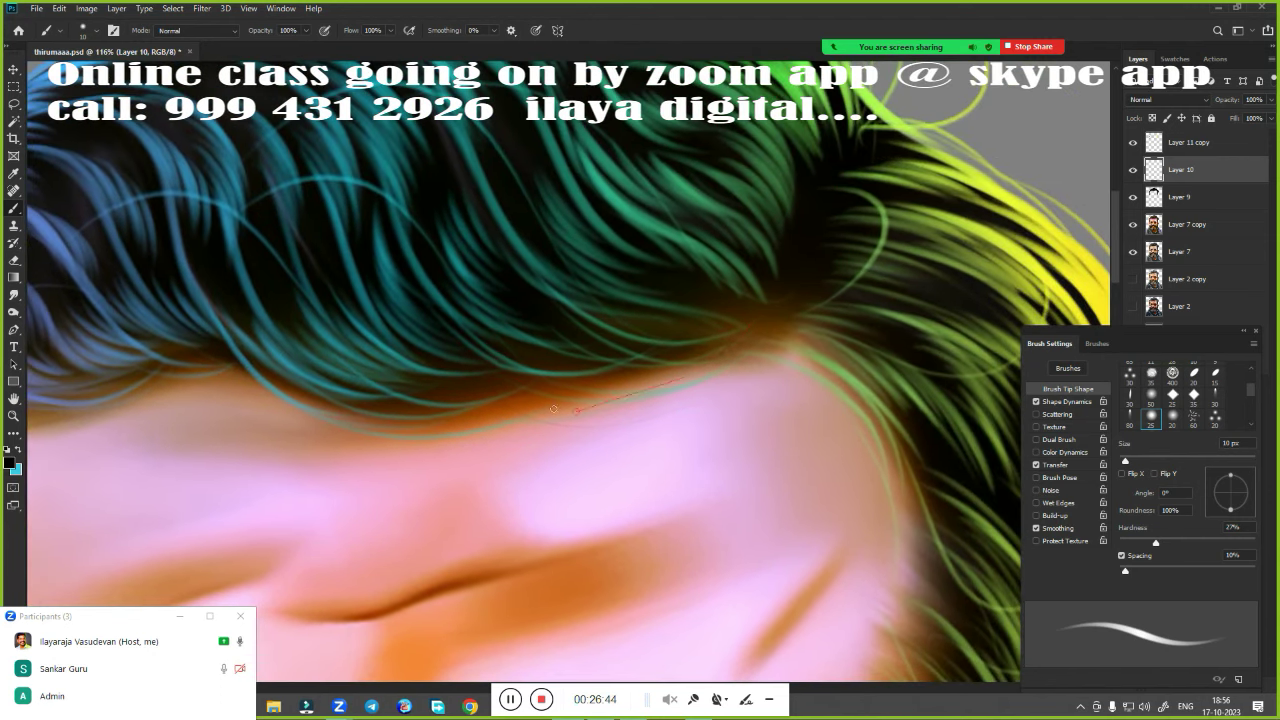
Paint thin dark hair strands across the forehead hairline
drag(554, 400, 715, 362)
drag(700, 406, 526, 430)
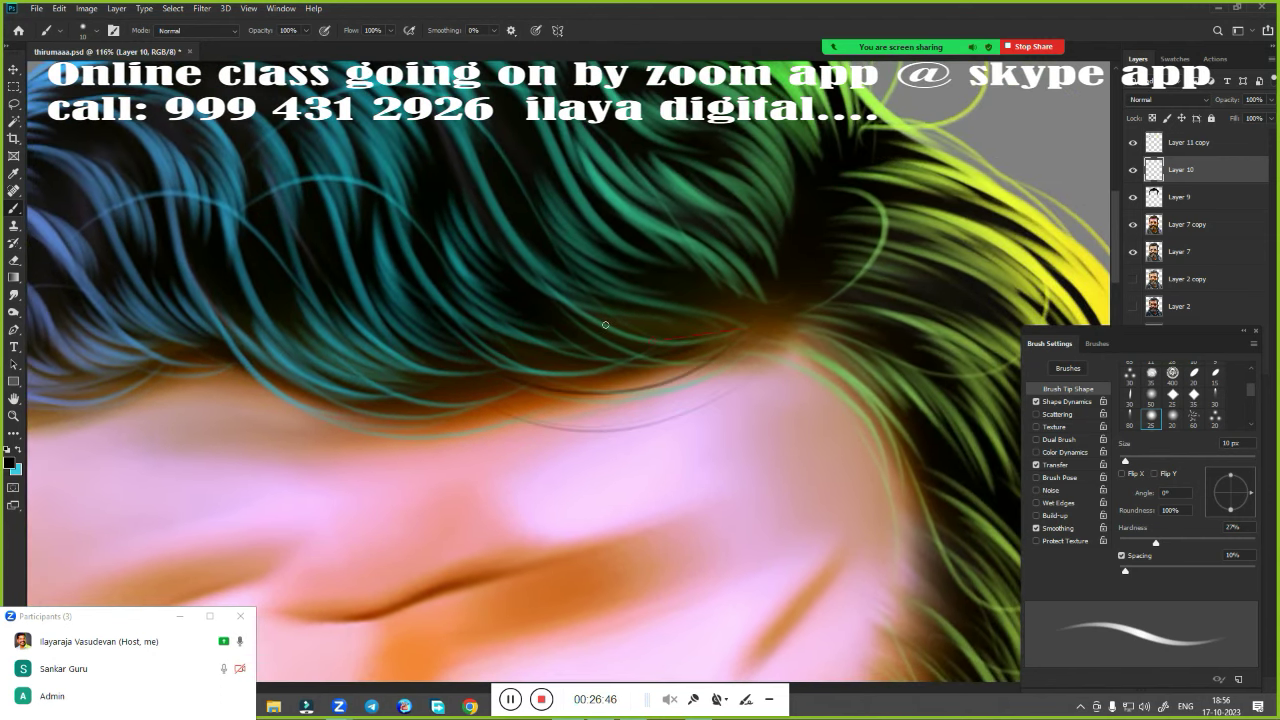
drag(605, 324, 771, 300)
mouse_move(700, 385)
mouse_down()
mouse_move(850, 298)
mouse_move(674, 318)
mouse_up()
mouse_move(830, 282)
mouse_down()
mouse_move(654, 306)
mouse_move(556, 344)
mouse_move(426, 324)
mouse_up()
drag(552, 298, 388, 338)
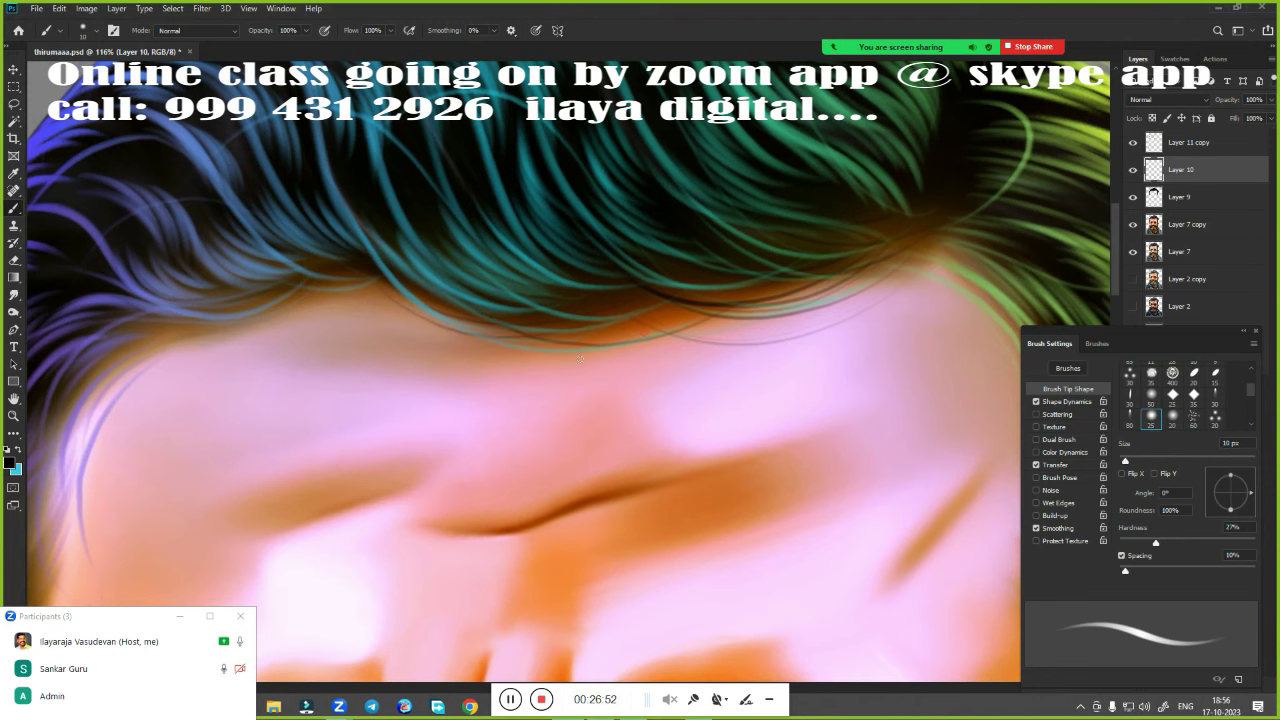
drag(472, 302, 378, 342)
drag(632, 336, 448, 344)
Add thin strands at the left hairline where the purple hair meets the forehead
mouse_move(420, 285)
mouse_down()
mouse_move(700, 245)
mouse_move(510, 252)
mouse_up()
drag(644, 248, 406, 290)
drag(568, 276, 424, 304)
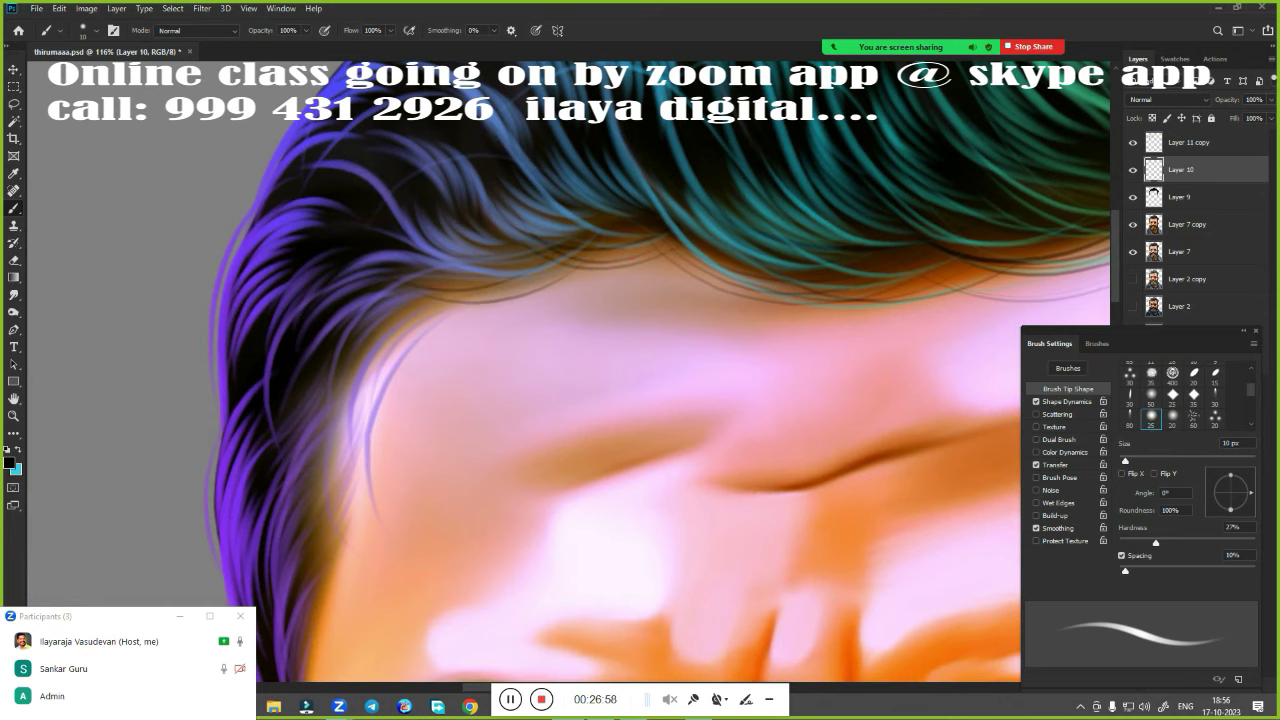
mouse_move(514, 282)
mouse_down()
mouse_move(440, 280)
mouse_move(600, 200)
mouse_up()
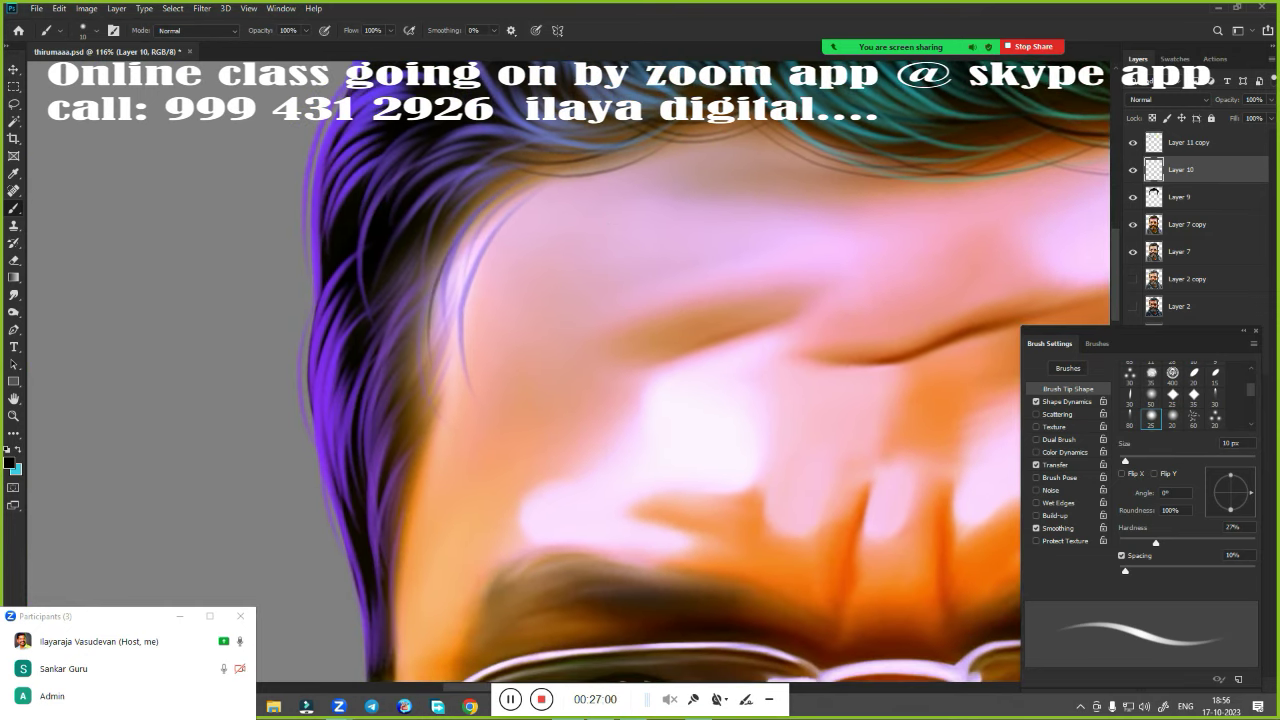
mouse_move(505, 205)
mouse_down()
mouse_move(505, 400)
mouse_move(595, 162)
mouse_up()
key(ctrl+z)
scroll(563, 331, up, 2)
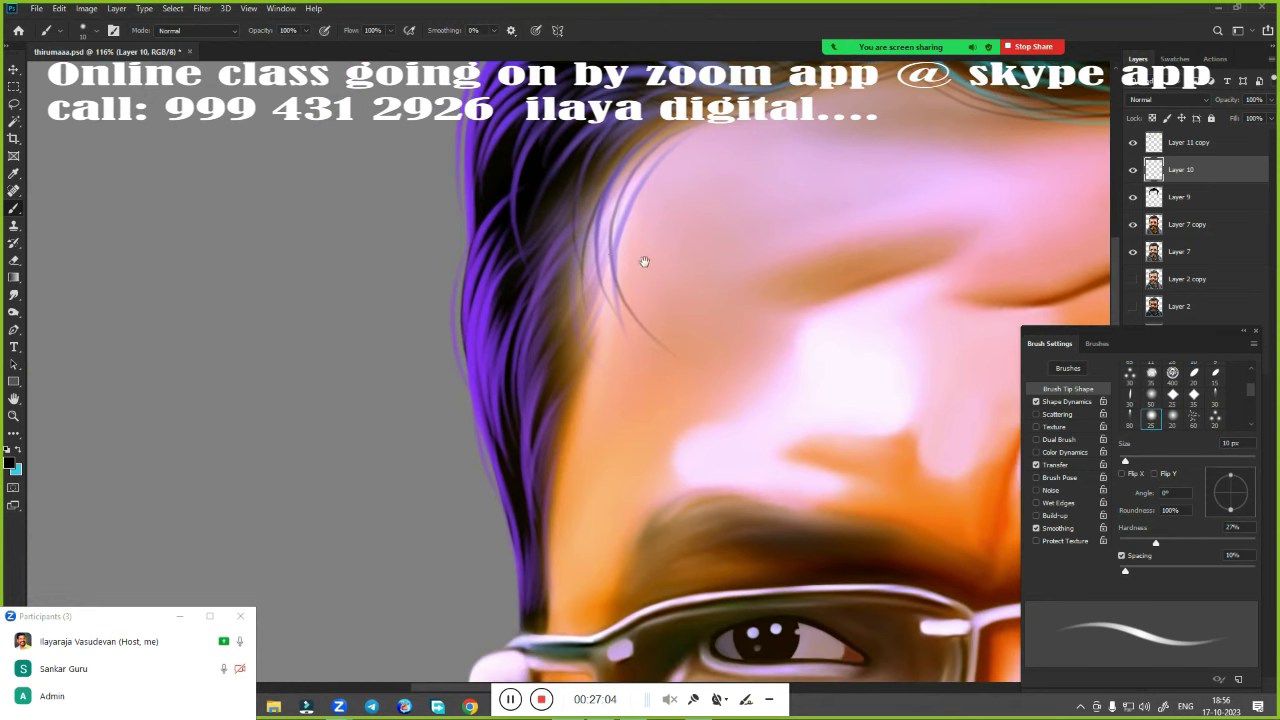
scroll(640, 270, up, 2)
drag(513, 273, 546, 238)
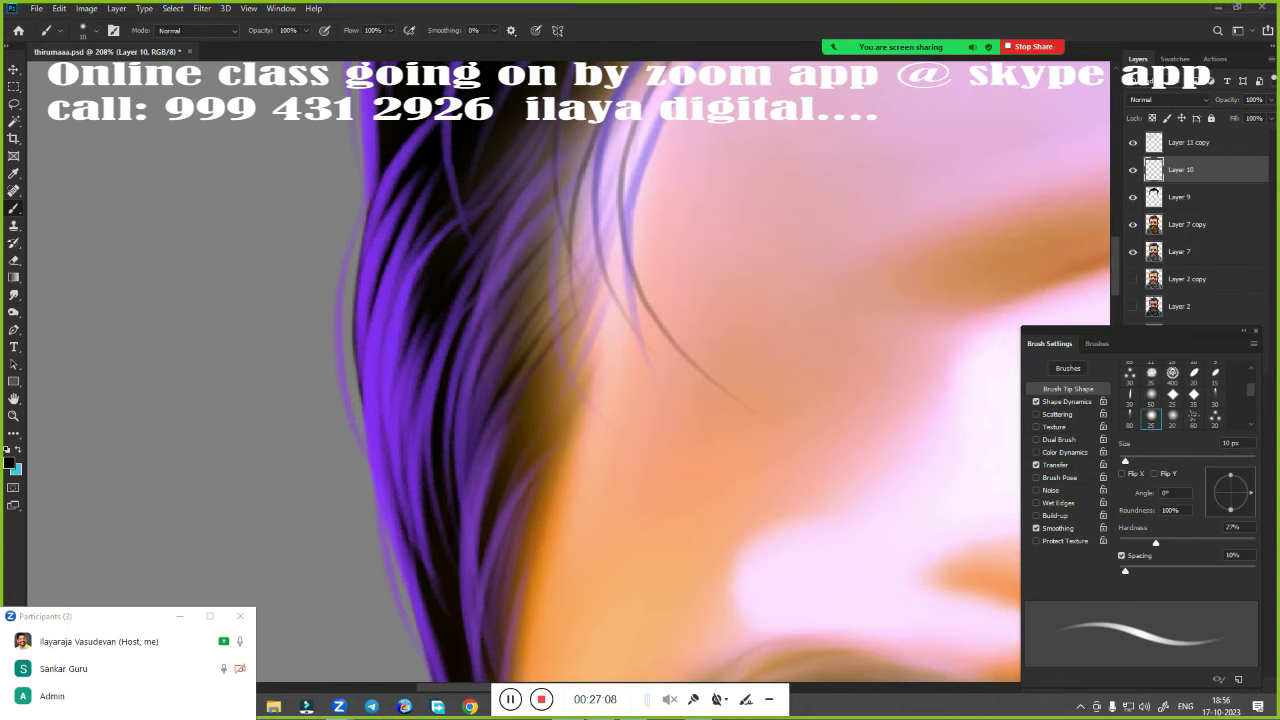
Paint dark strands through the purple hair at the left temple
mouse_move(641, 337)
mouse_down()
mouse_move(561, 457)
mouse_move(519, 208)
mouse_up()
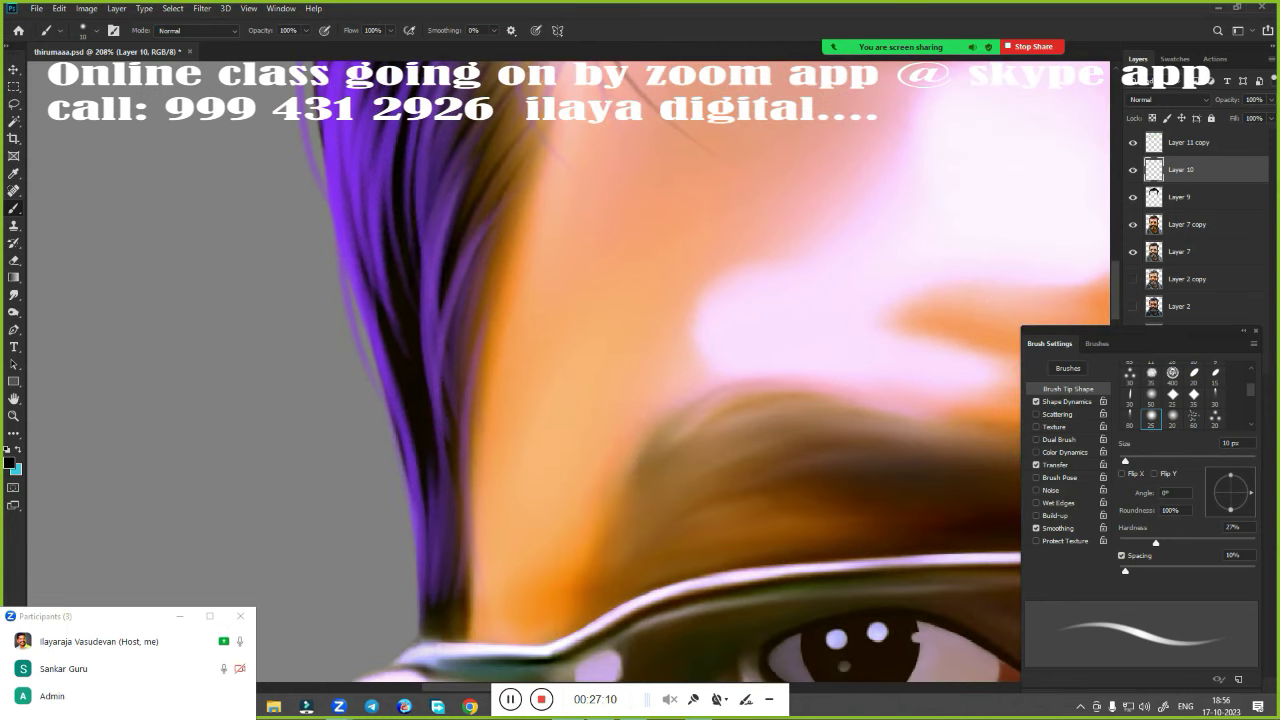
drag(456, 430, 495, 258)
drag(468, 562, 505, 280)
drag(456, 528, 478, 370)
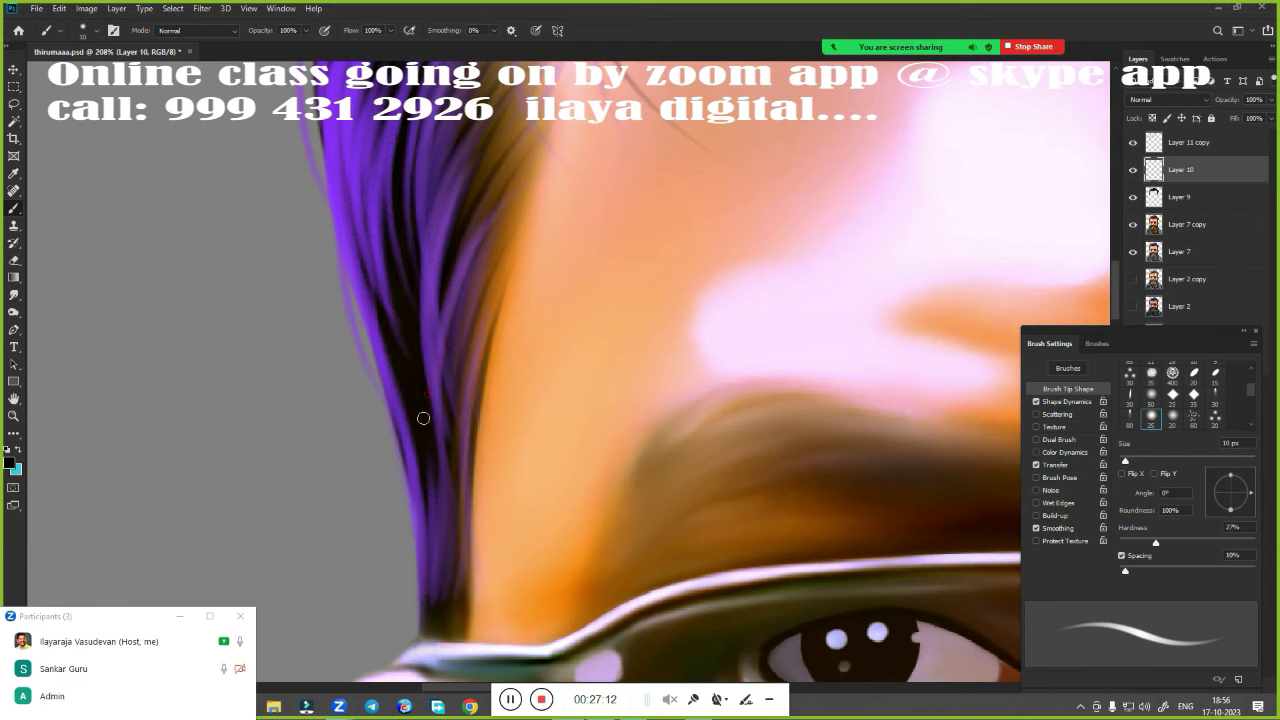
drag(475, 176, 380, 608)
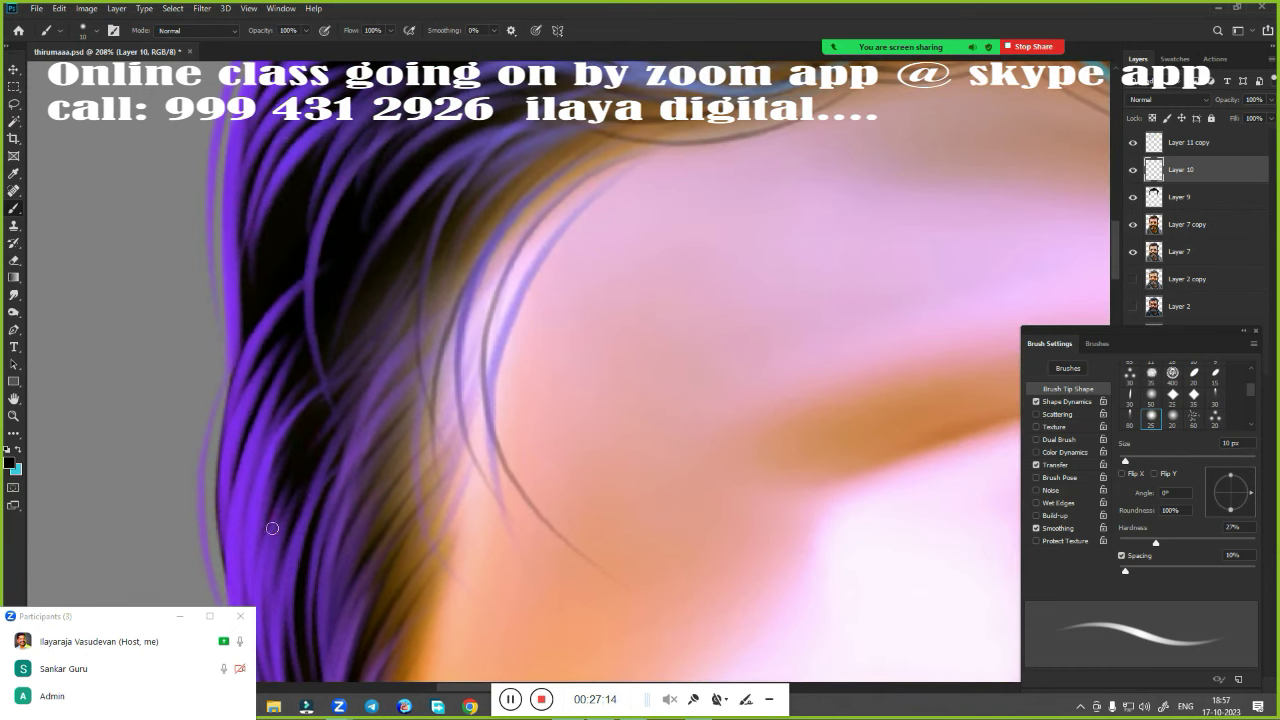
mouse_move(352, 382)
mouse_down()
mouse_move(420, 278)
mouse_move(446, 264)
mouse_up()
drag(374, 410, 460, 274)
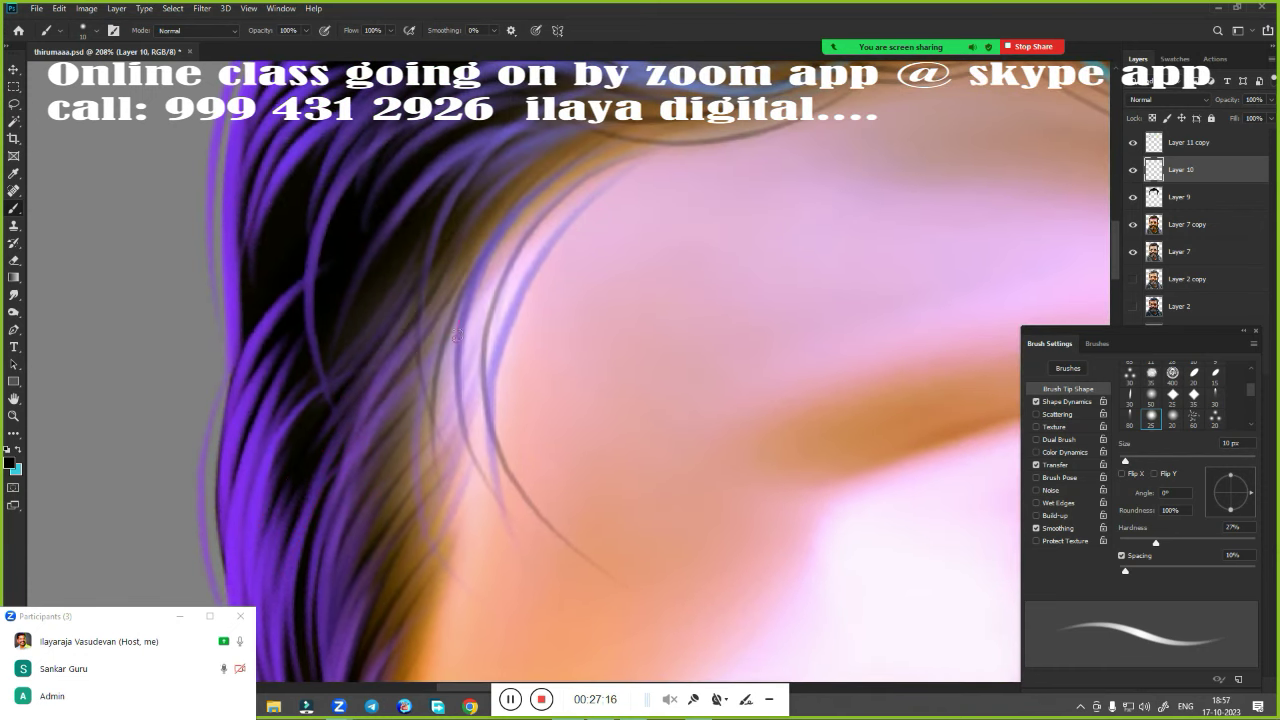
drag(354, 526, 456, 336)
drag(404, 468, 458, 398)
drag(354, 538, 410, 464)
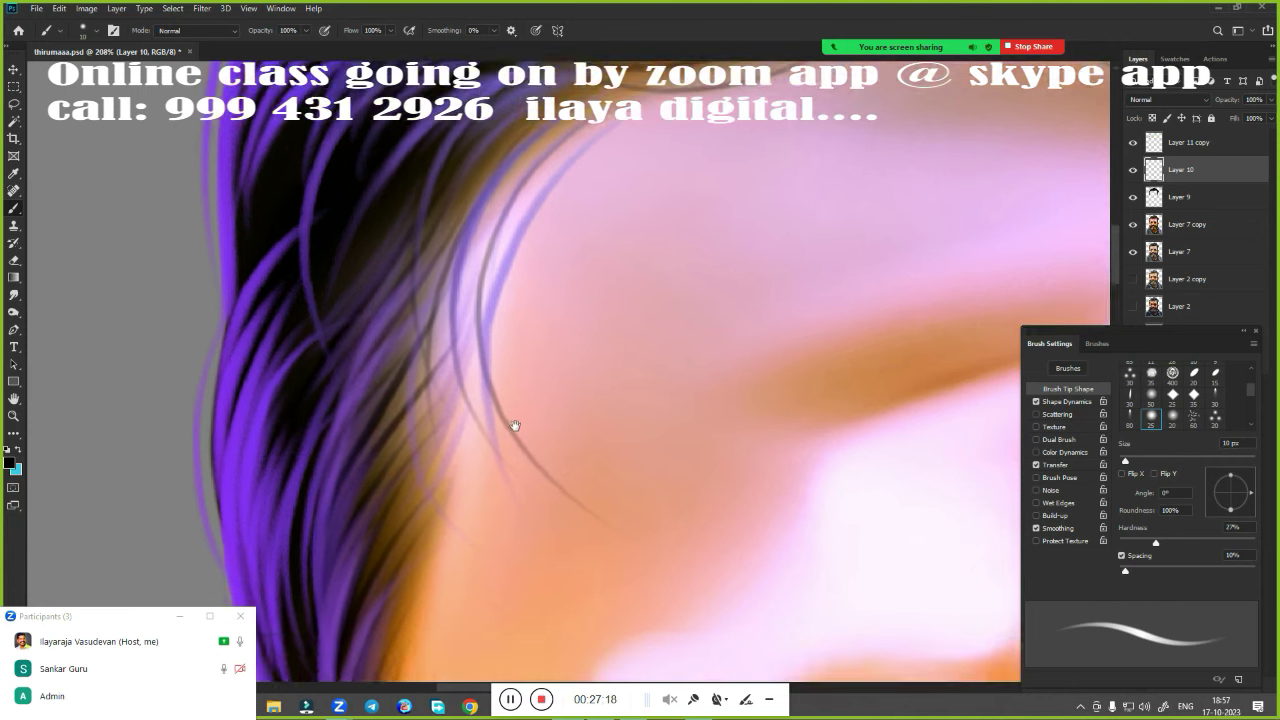
scroll(440, 420, down, 3)
drag(376, 412, 458, 284)
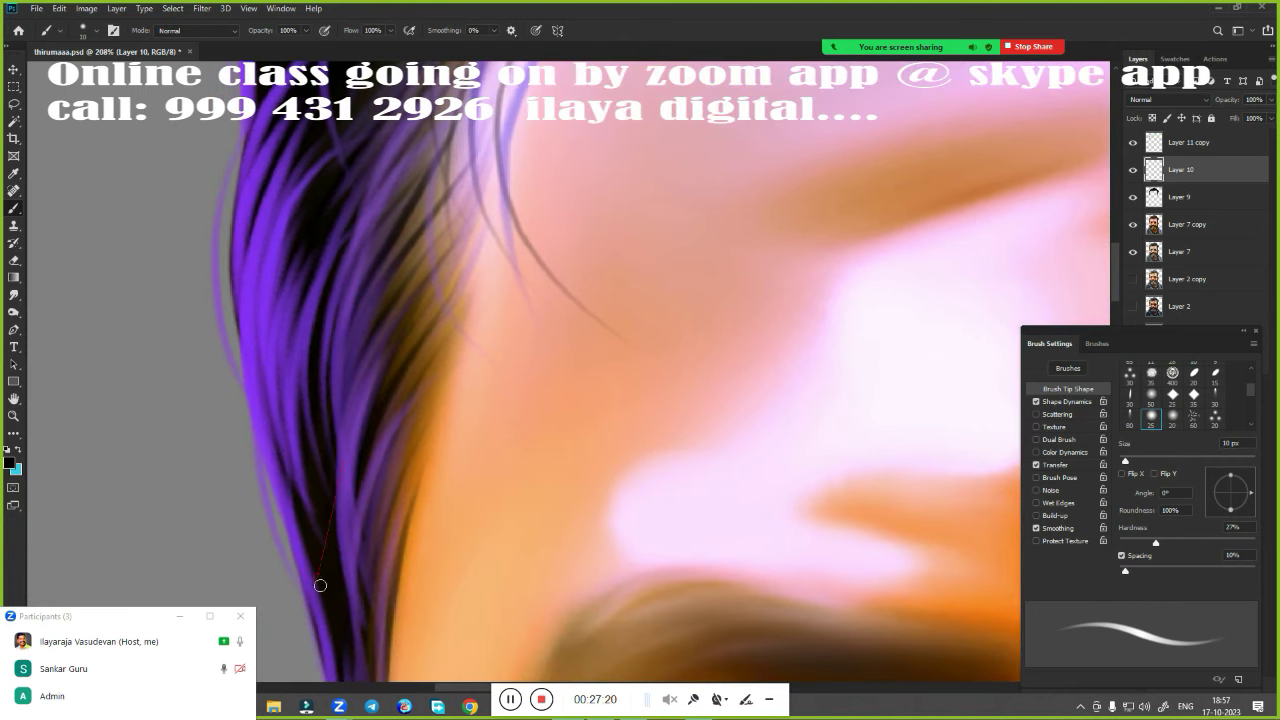
scroll(415, 465, down, 5)
scroll(470, 415, up, 1)
Paint thin strands across the right and left forehead, redoing the curve several times
scroll(483, 407, up, 1)
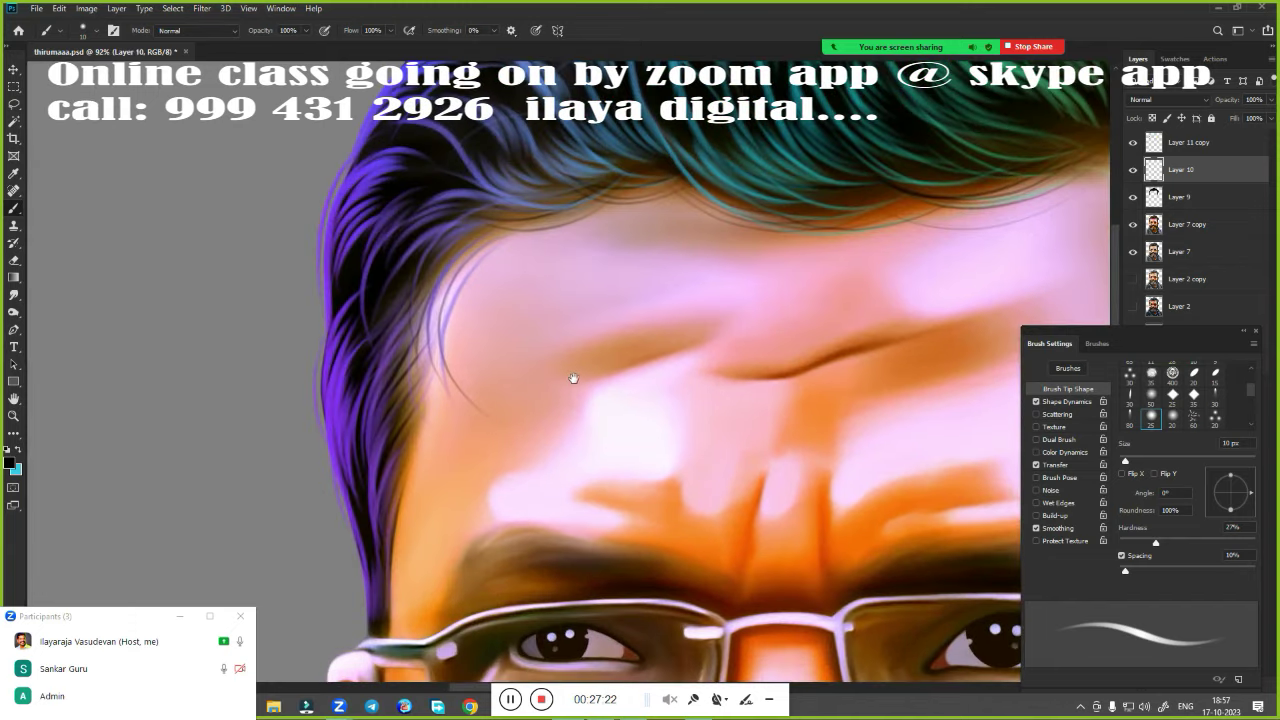
drag(571, 374, 209, 431)
drag(645, 254, 425, 283)
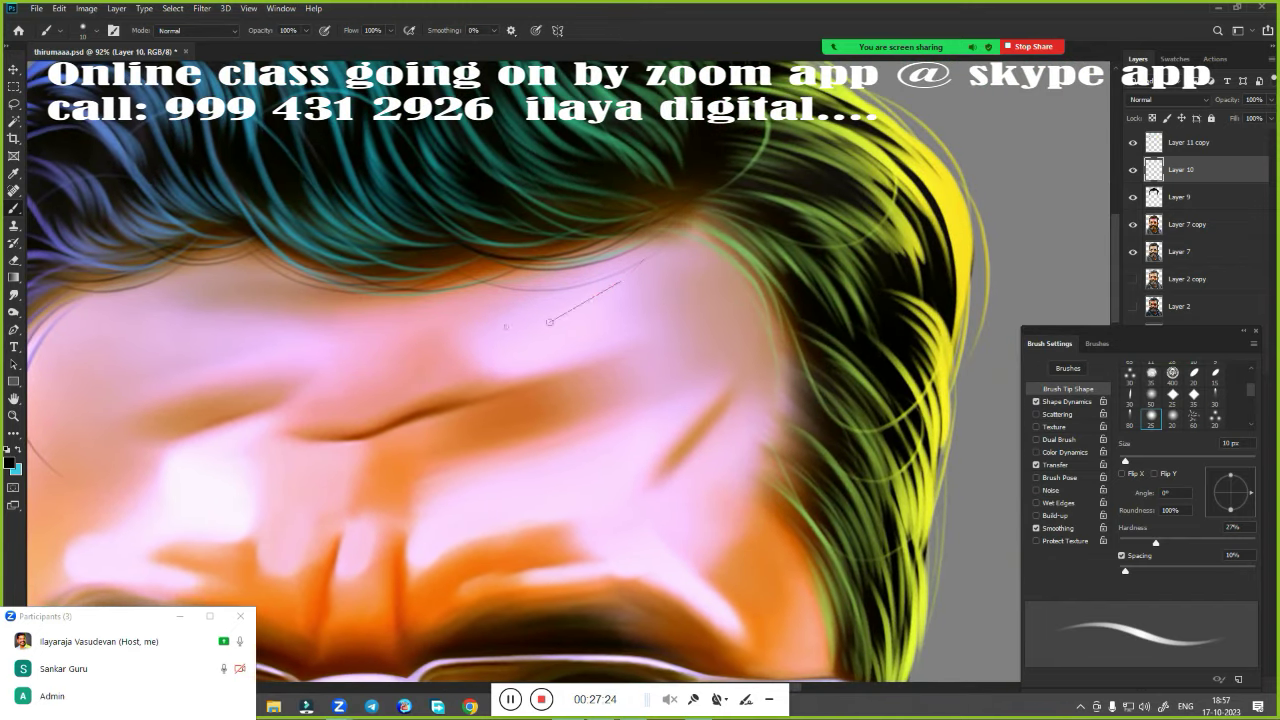
key(ctrl+z)
drag(652, 240, 453, 268)
key(ctrl+z)
drag(645, 245, 448, 270)
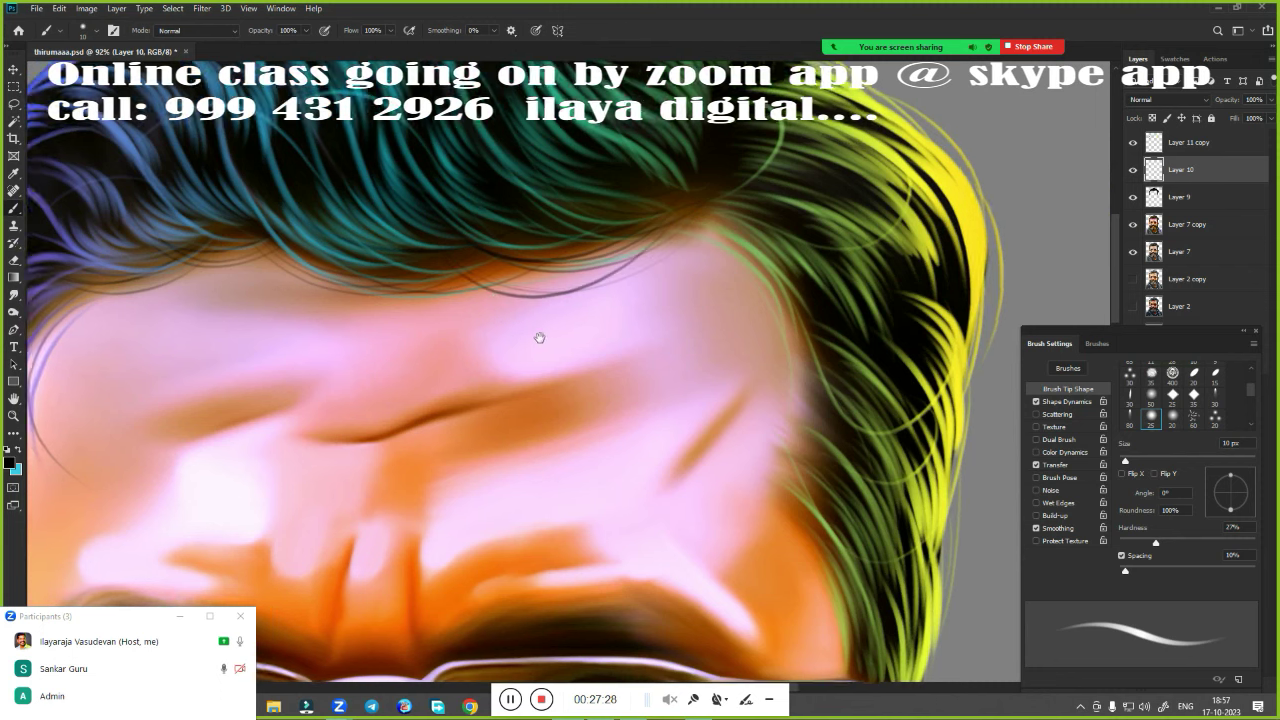
drag(480, 332, 731, 337)
key(ctrl+z)
drag(818, 258, 446, 300)
drag(476, 251, 393, 265)
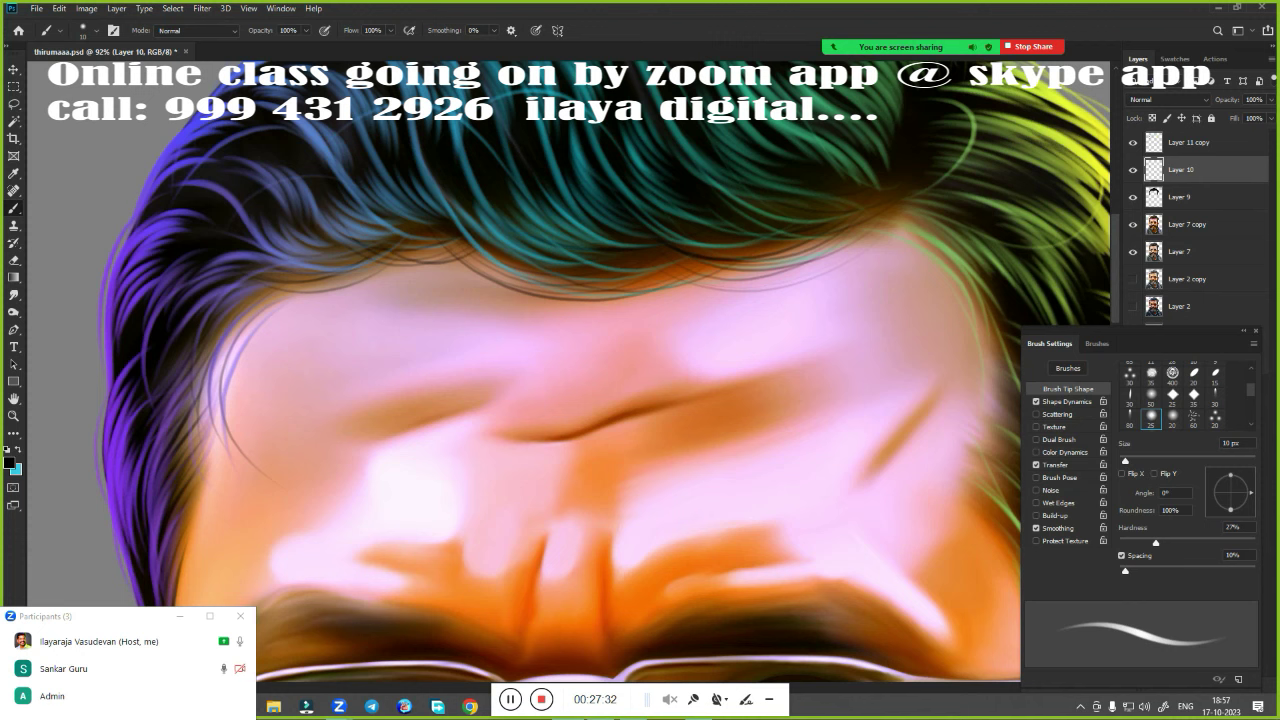
Paint a curved dark strand along the right hair edge near the forehead
drag(760, 390, 354, 414)
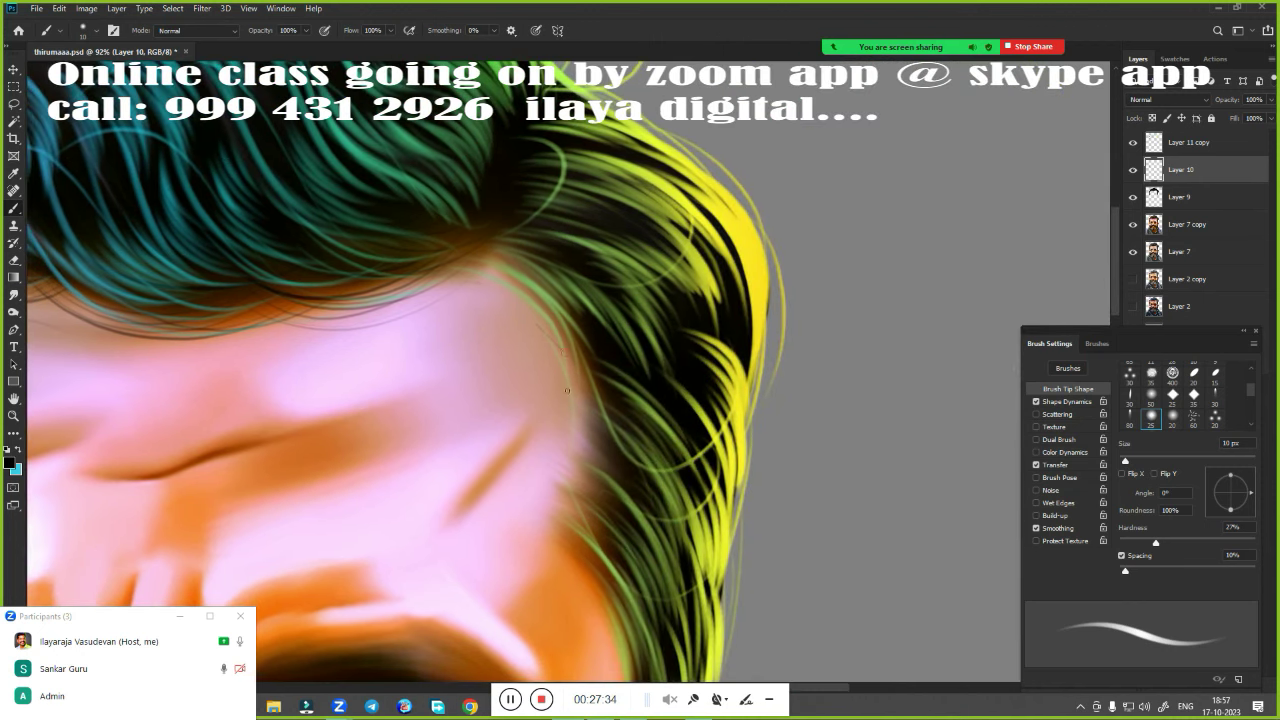
drag(492, 288, 556, 404)
drag(494, 282, 556, 380)
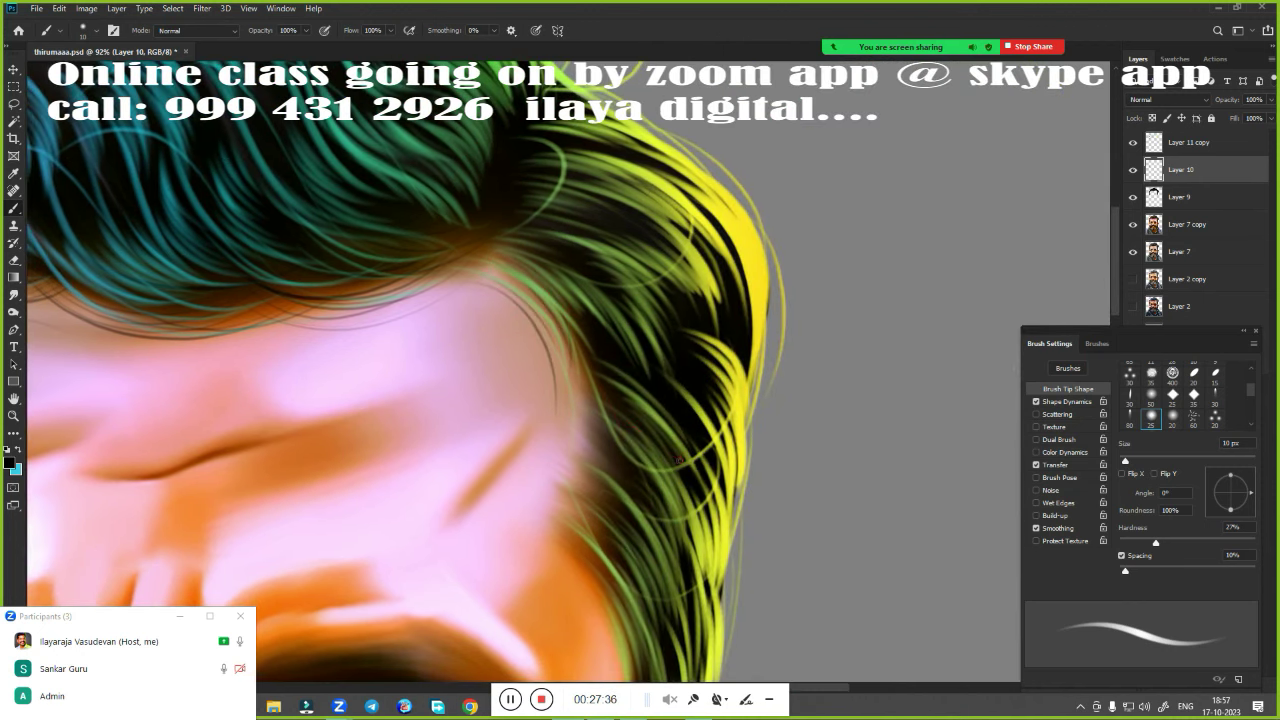
mouse_move(651, 411)
mouse_down()
mouse_move(622, 258)
mouse_move(657, 309)
mouse_up()
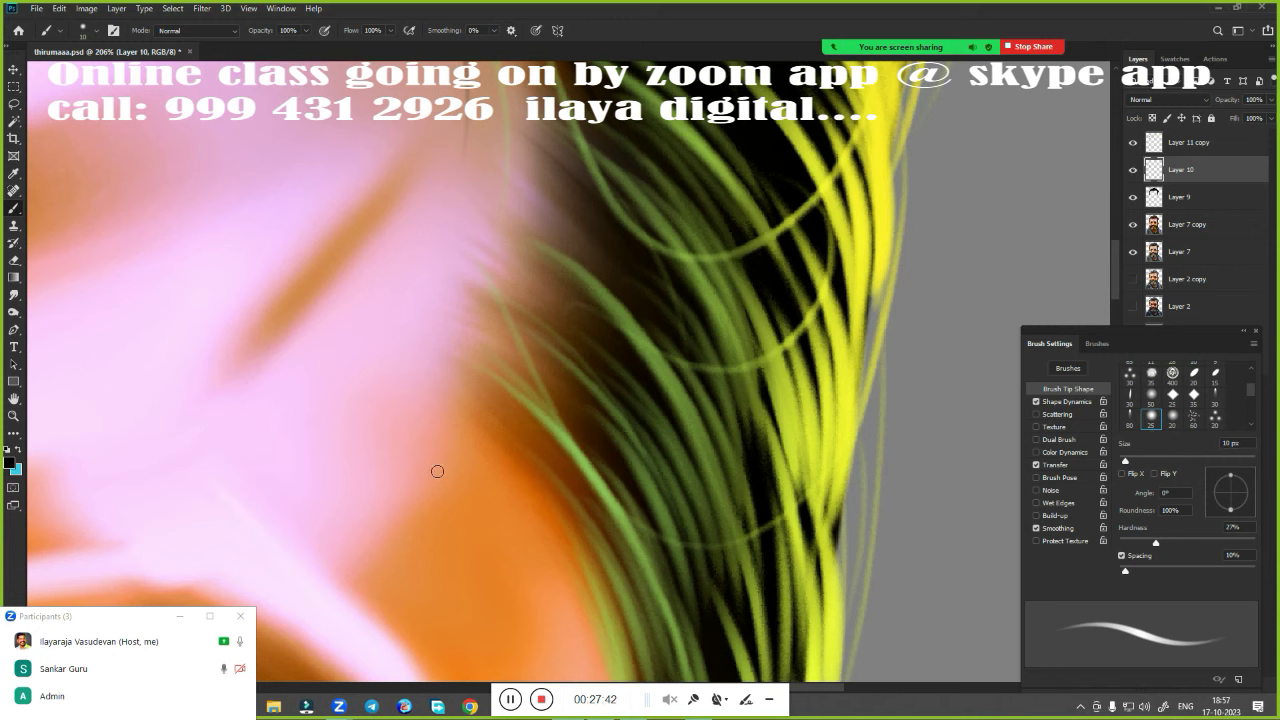
Rotate the canvas to angle the hairline and paint dark strands along it
key(r)
drag(437, 471, 498, 481)
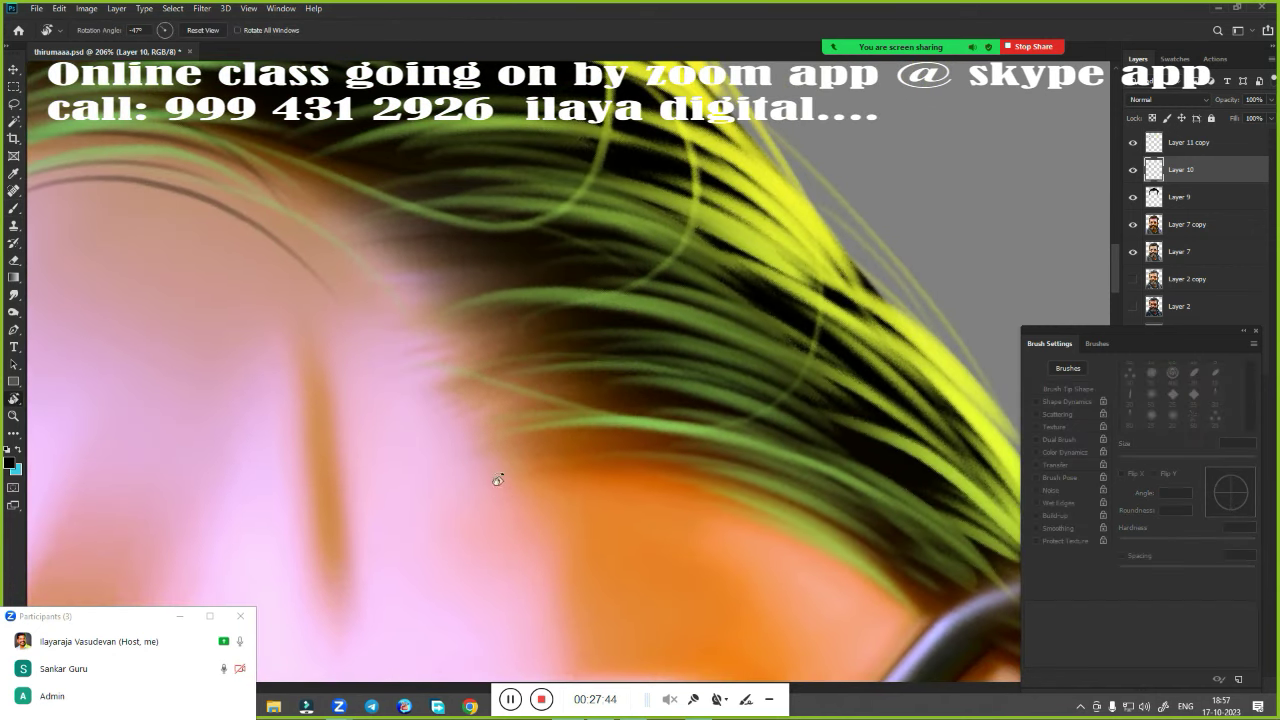
key(b)
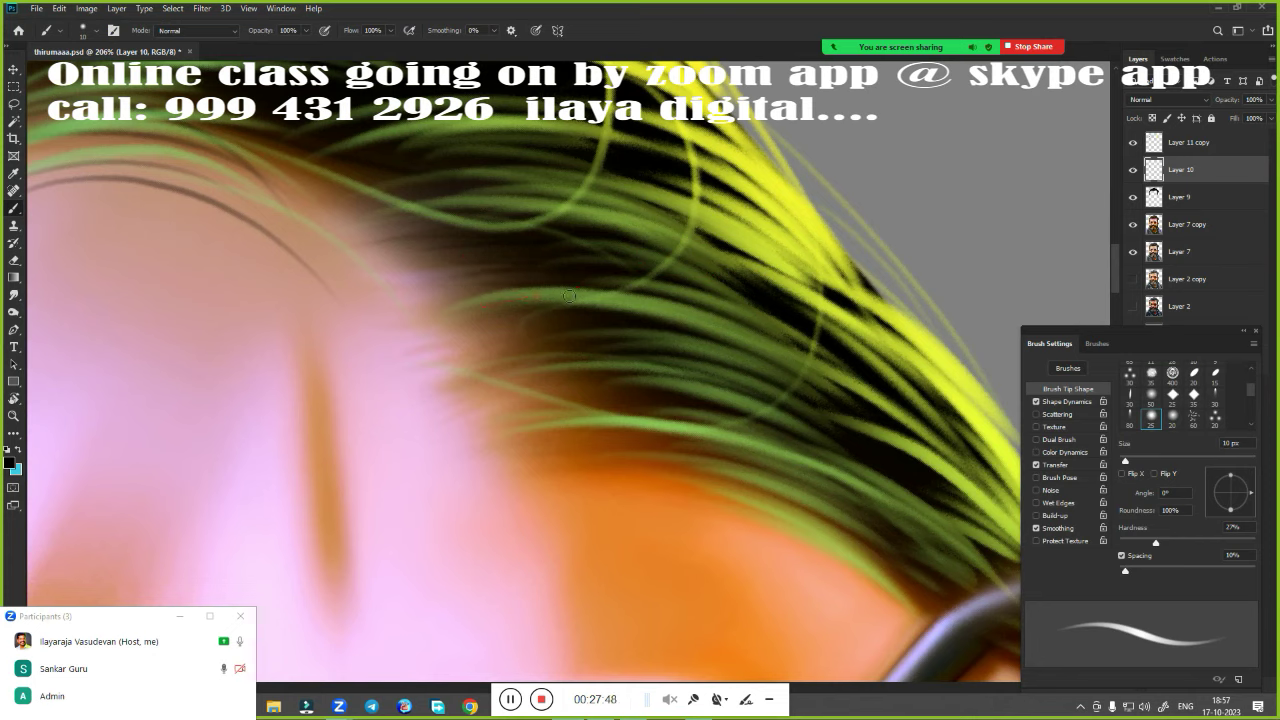
mouse_move(655, 383)
mouse_down()
mouse_move(505, 407)
mouse_move(555, 397)
mouse_up()
drag(736, 448, 570, 432)
drag(786, 498, 600, 460)
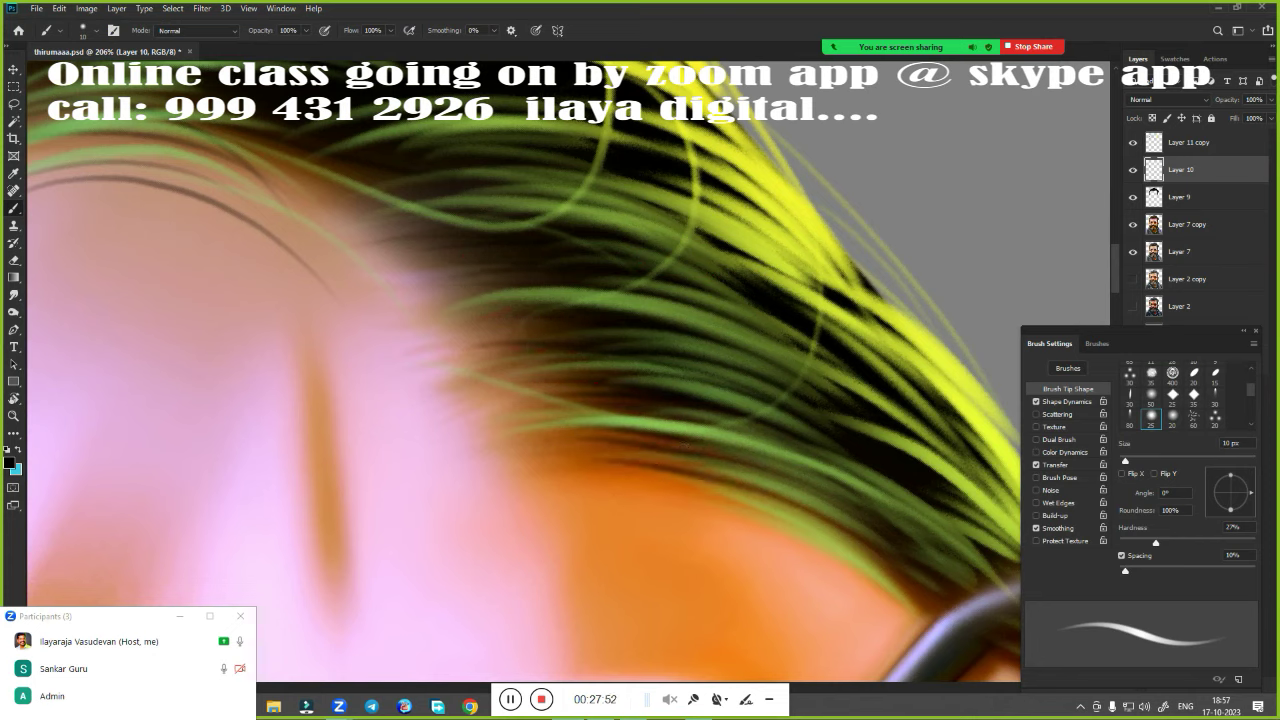
drag(802, 522, 605, 473)
mouse_move(890, 594)
mouse_down()
mouse_move(640, 476)
mouse_move(582, 430)
mouse_up()
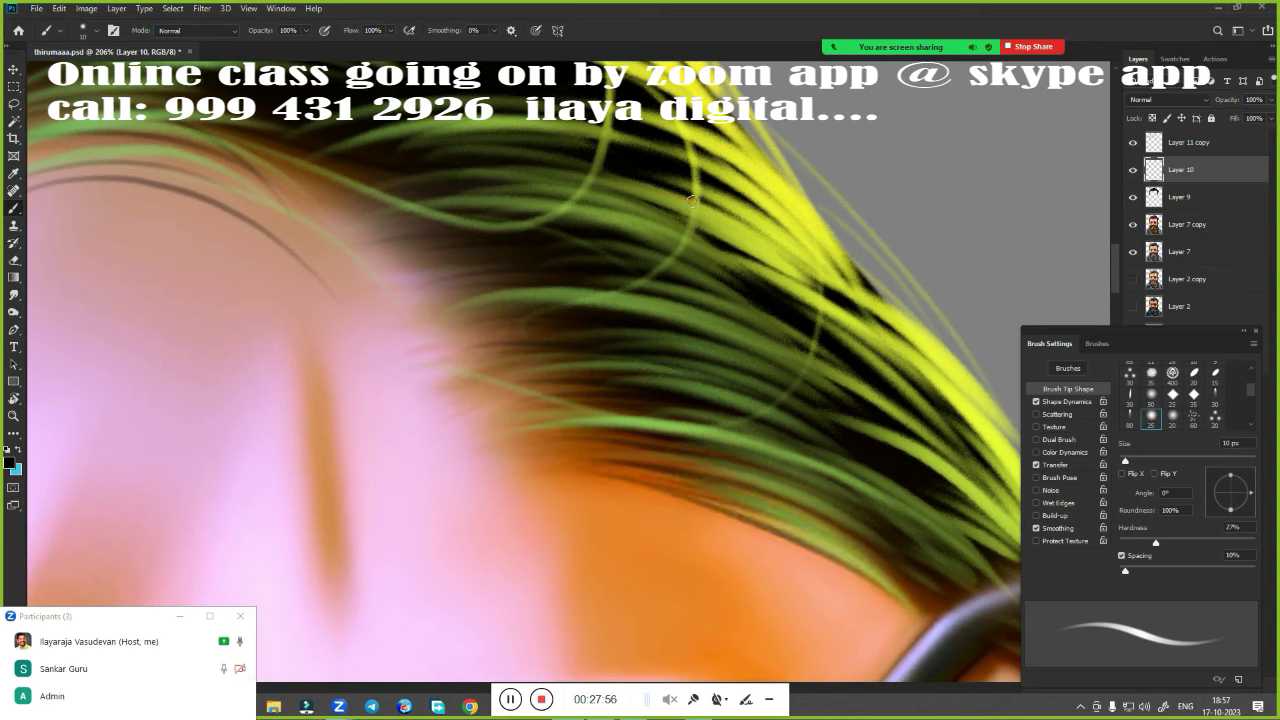
Paint more thin dark strands through the green and yellow hair, then zoom out
drag(414, 282, 596, 268)
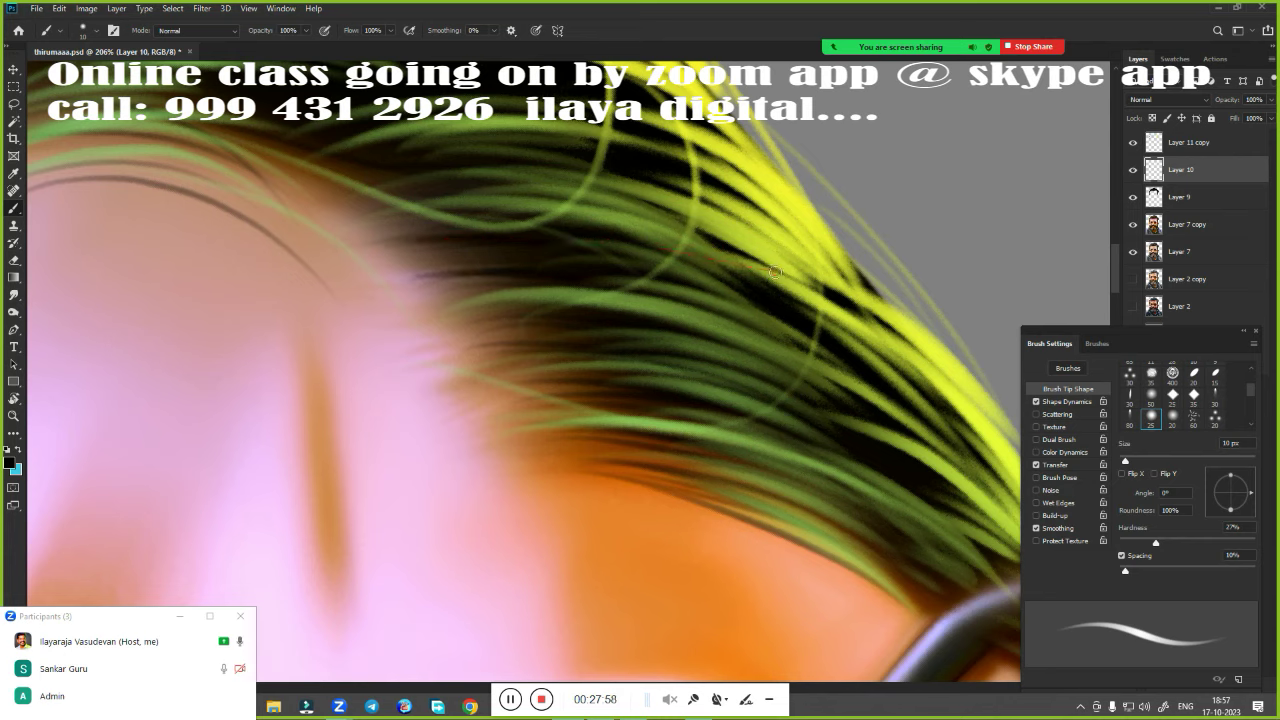
drag(416, 298, 544, 292)
drag(448, 318, 556, 314)
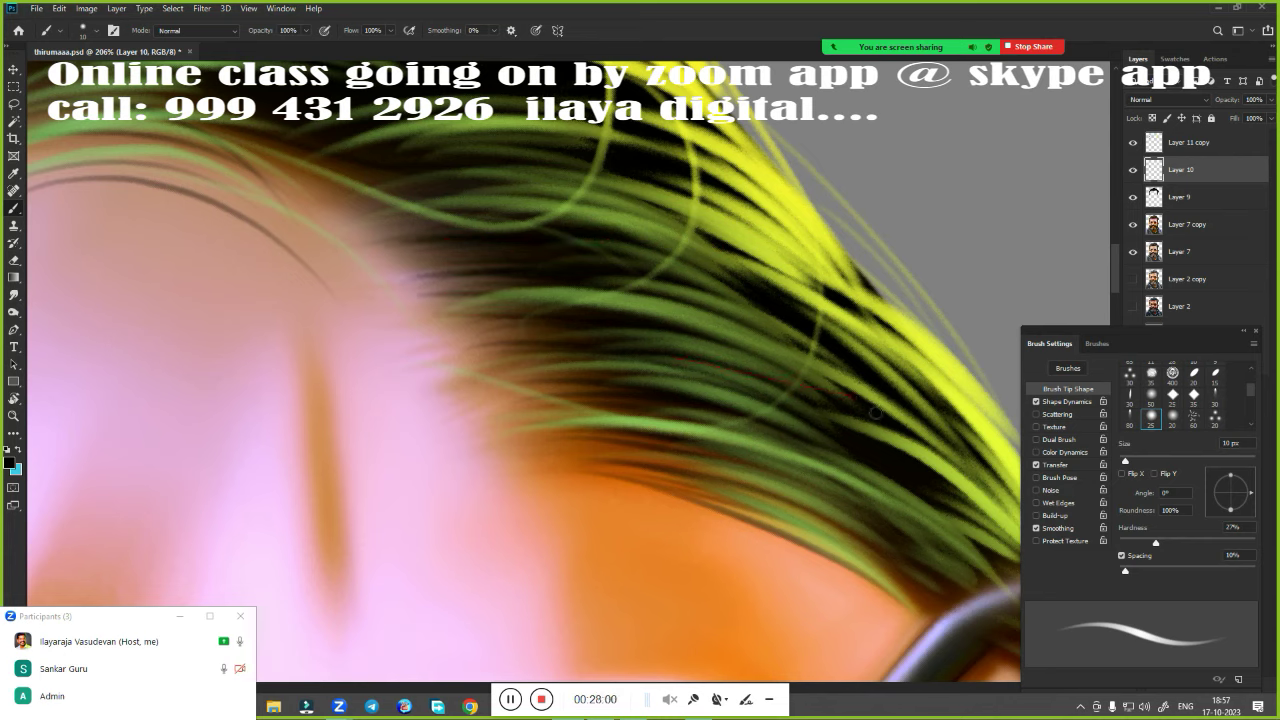
drag(522, 418, 744, 464)
drag(542, 456, 848, 532)
drag(574, 468, 868, 572)
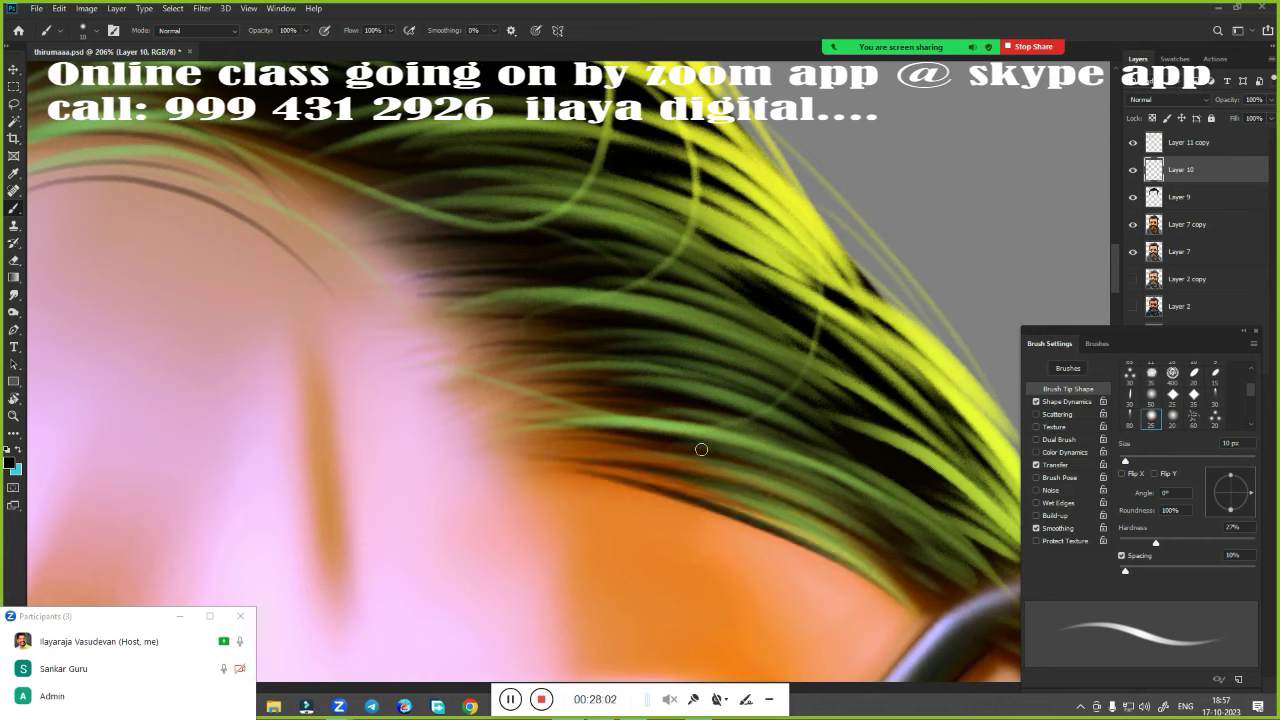
scroll(702, 450, down, 5)
scroll(660, 350, up, 1)
scroll(660, 350, up, 1)
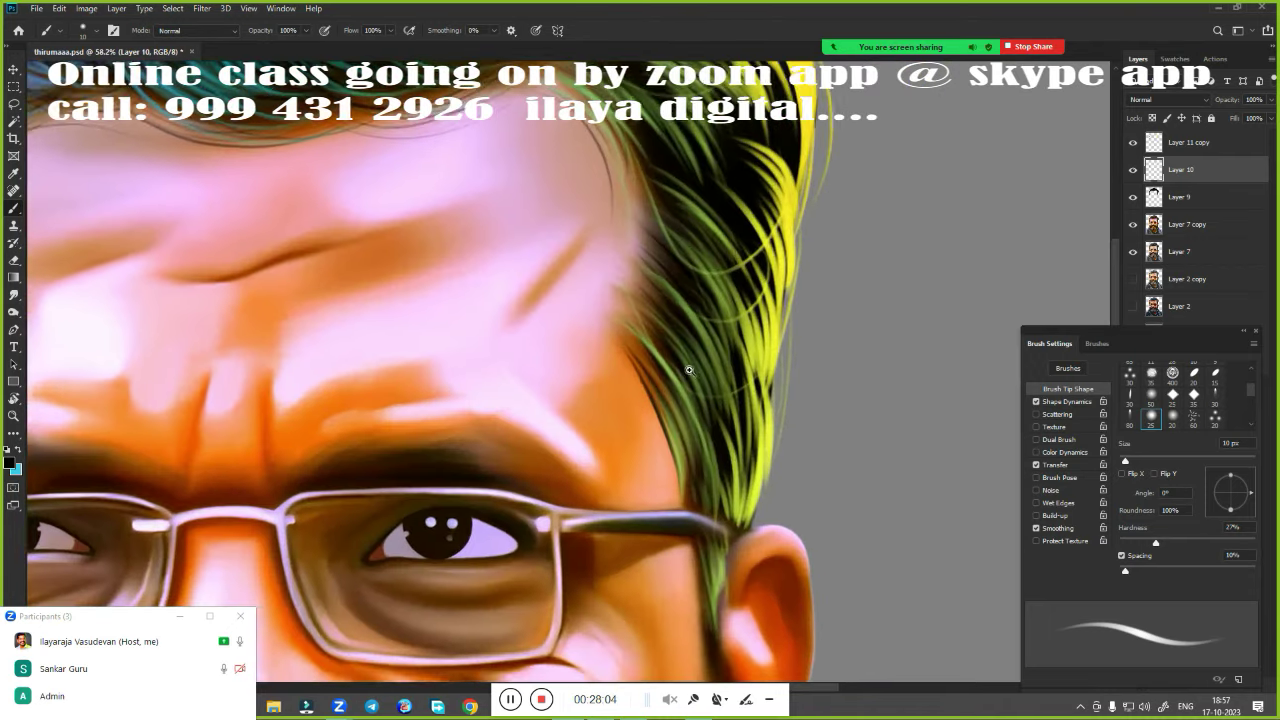
drag(670, 371, 644, 327)
scroll(644, 327, down, 2)
scroll(700, 400, down, 2)
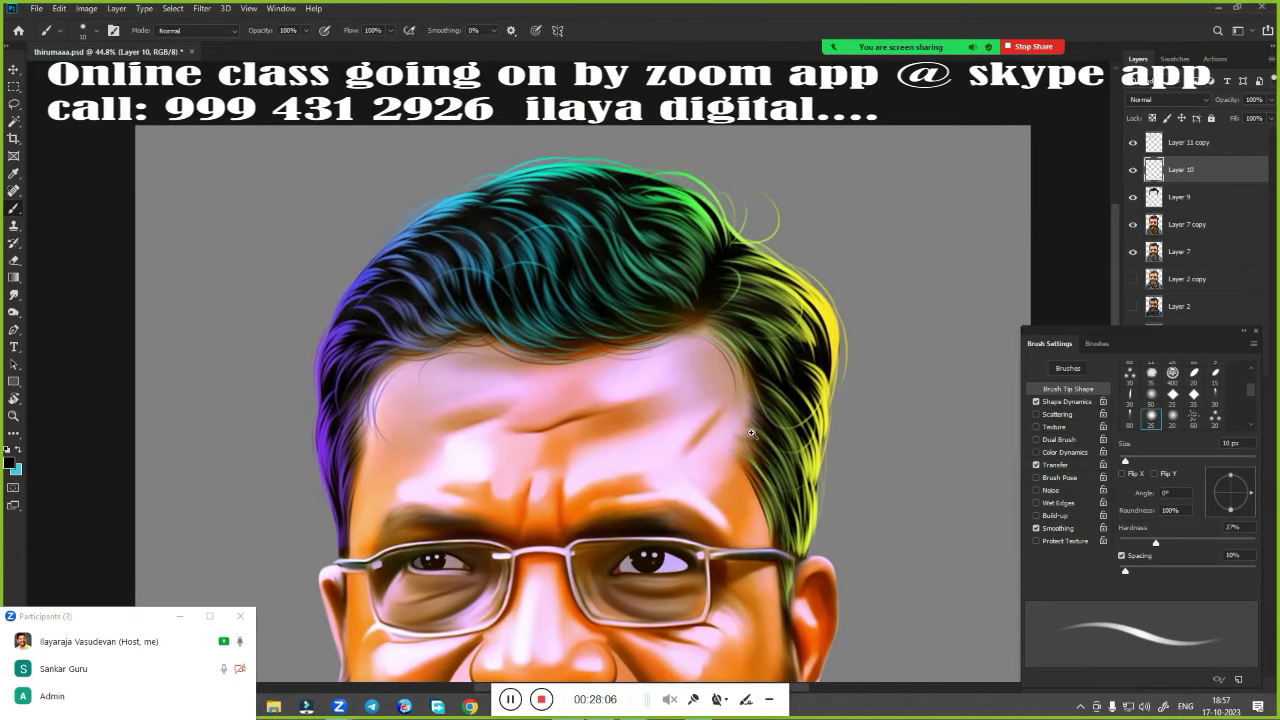
Paint thin dark flyaway strands arcing over the top and left edge of the hair
drag(736, 242, 736, 412)
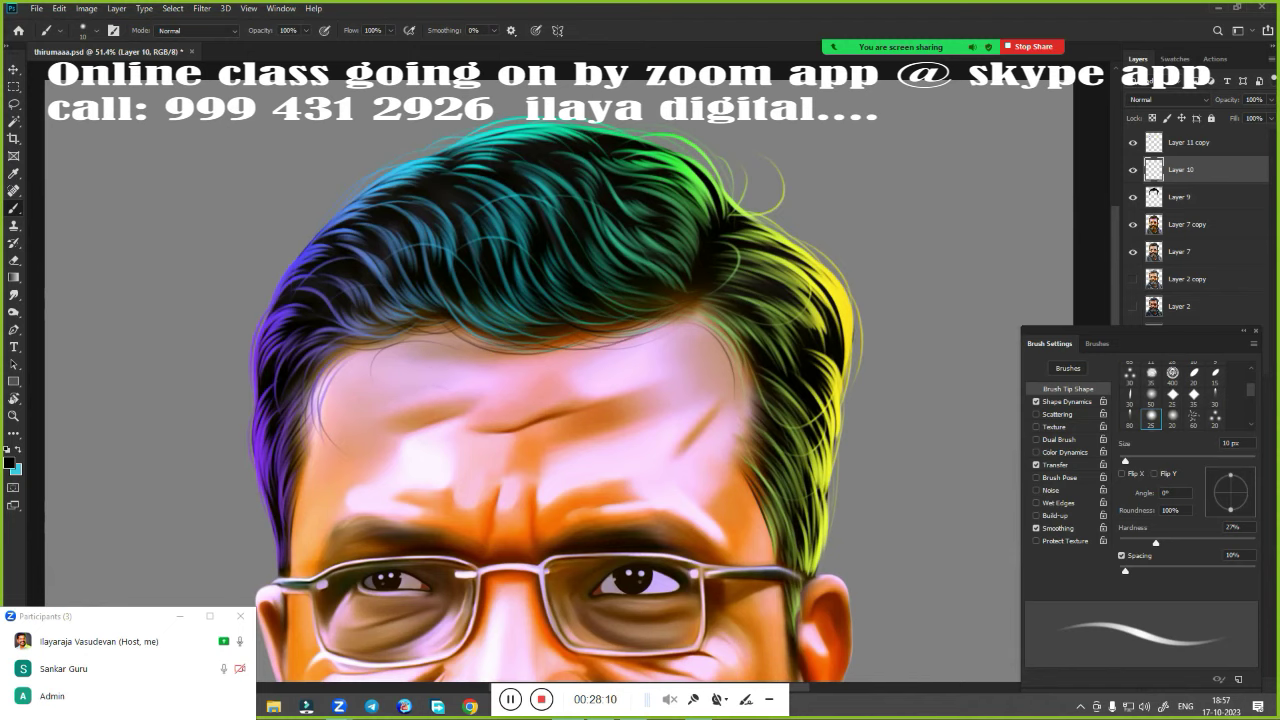
drag(725, 300, 685, 345)
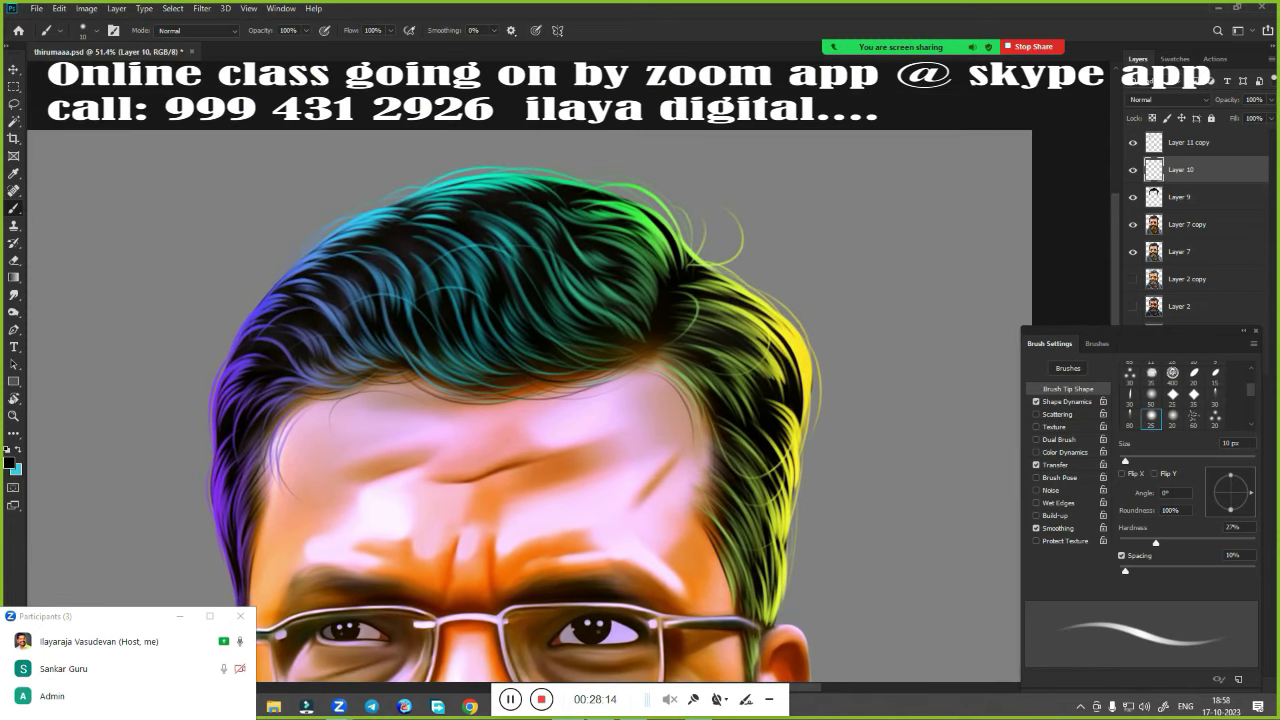
mouse_move(565, 163)
mouse_down()
mouse_move(676, 220)
mouse_move(702, 254)
mouse_up()
drag(568, 167, 658, 214)
drag(470, 166, 542, 161)
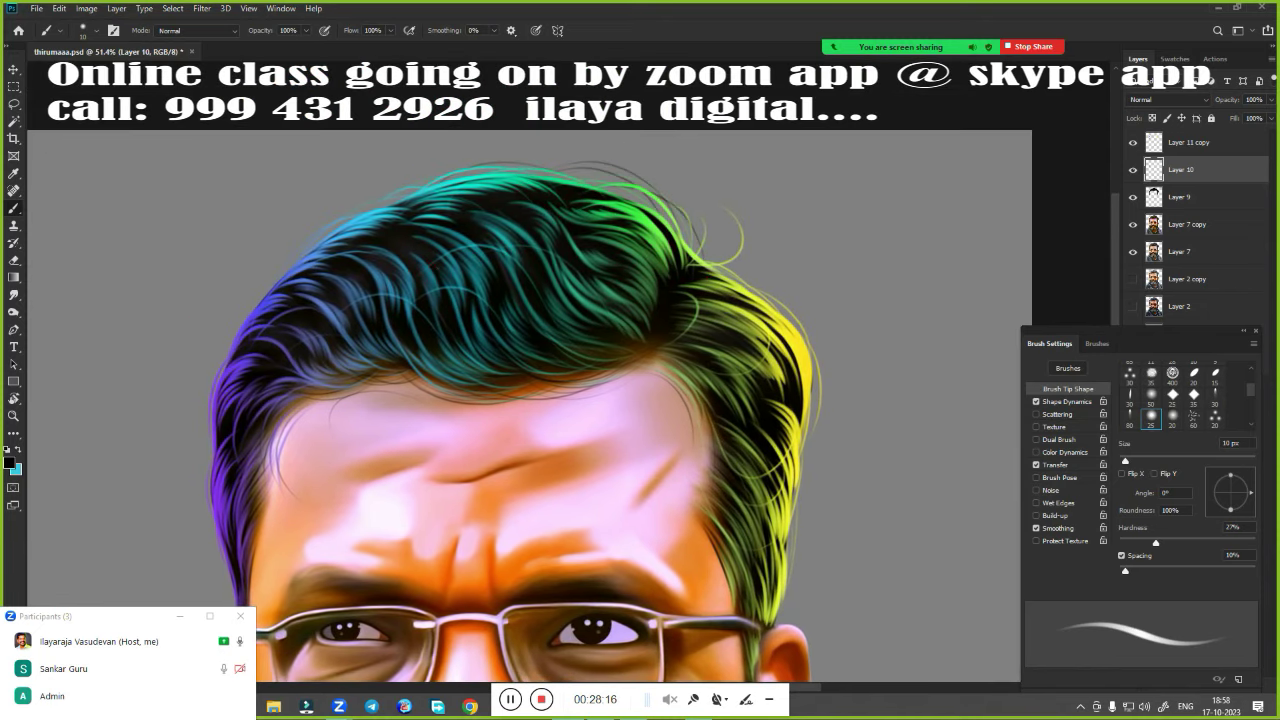
drag(382, 198, 239, 325)
drag(263, 273, 219, 365)
Add flyaway strands at the upper-right hair edge and recenter the full portrait
mouse_move(363, 500)
mouse_down()
mouse_move(463, 400)
mouse_move(187, 577)
mouse_up()
drag(526, 280, 540, 238)
drag(566, 280, 600, 222)
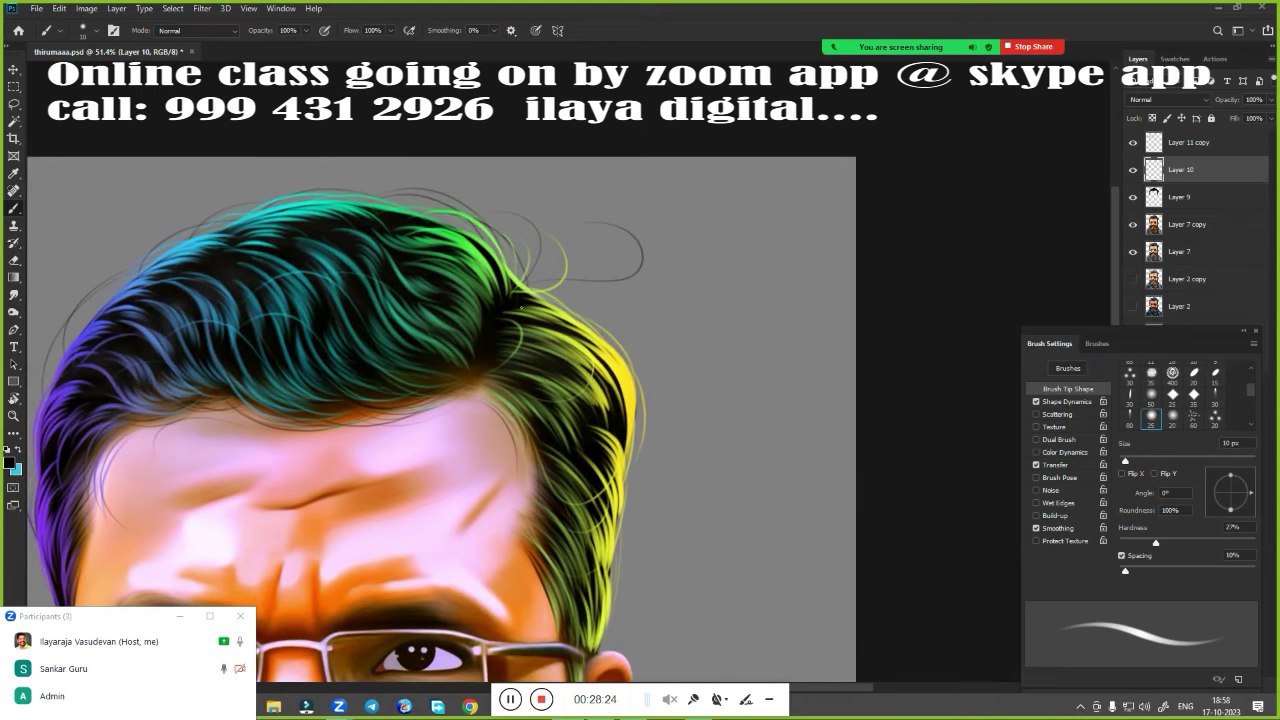
mouse_move(626, 288)
mouse_down()
mouse_move(560, 352)
mouse_move(648, 424)
mouse_move(605, 560)
mouse_up()
drag(615, 547, 666, 280)
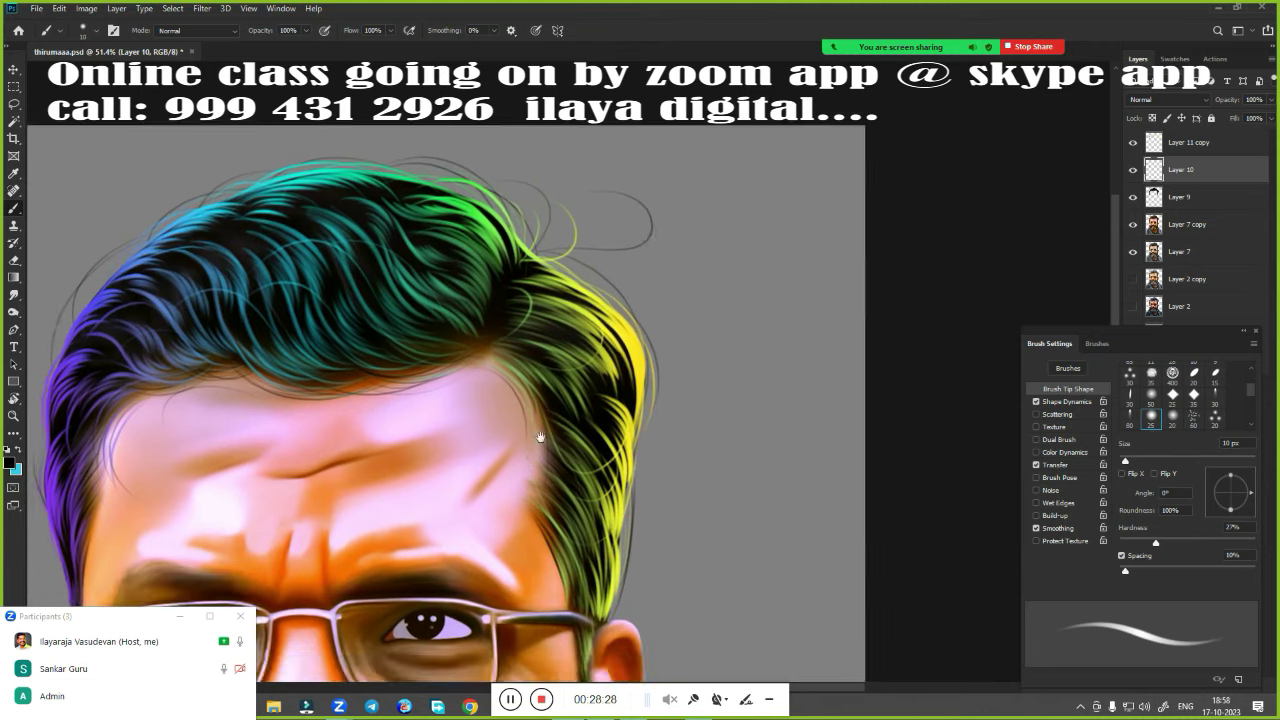
scroll(540, 295, down, 3)
drag(540, 295, 570, 336)
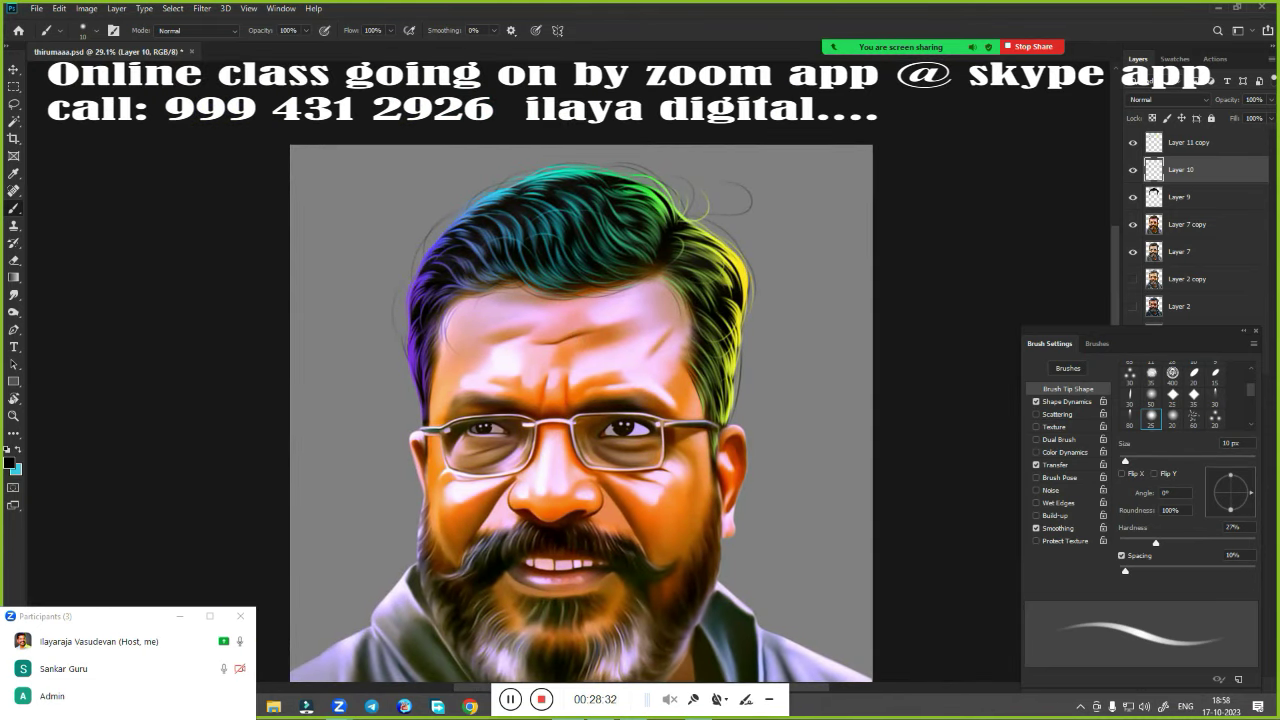
Load a different bristle brush tip with 1% spacing from the Brush Preset picker, dismissing the meeting notice
scroll(590, 365, up, 2)
scroll(570, 300, down, 2)
scroll(421, 381, up, 2)
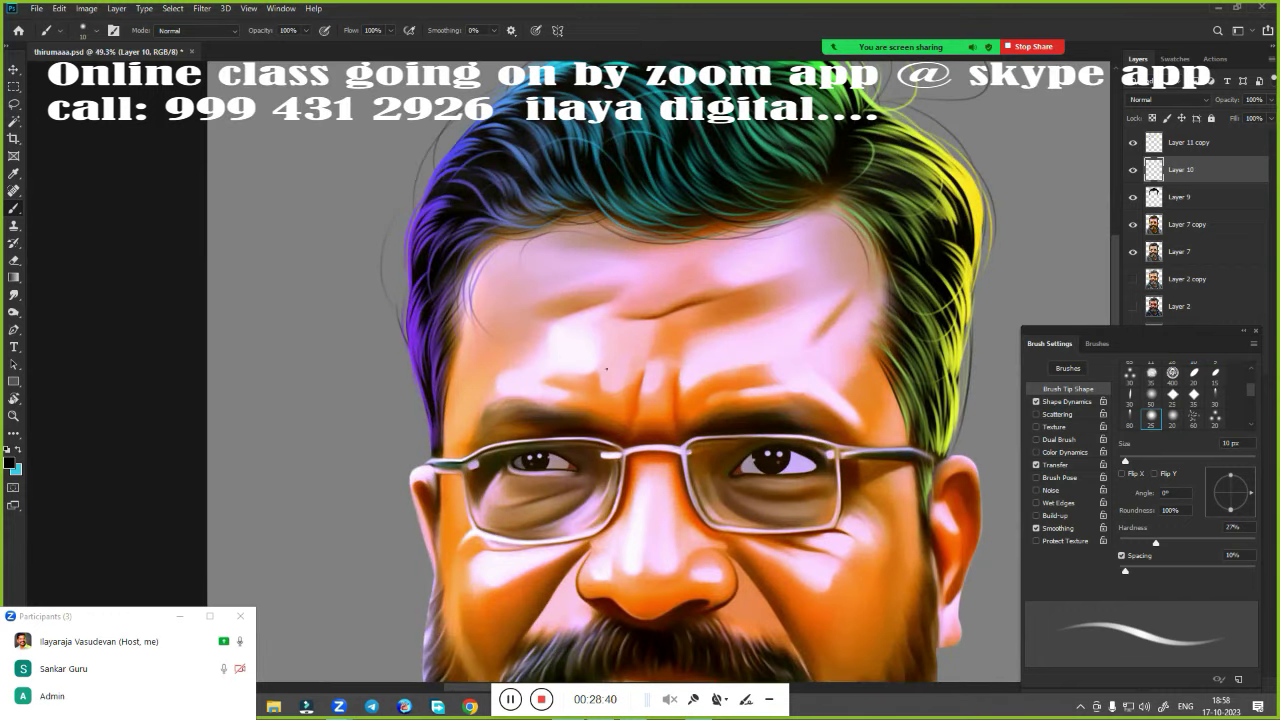
scroll(646, 375, up, 3)
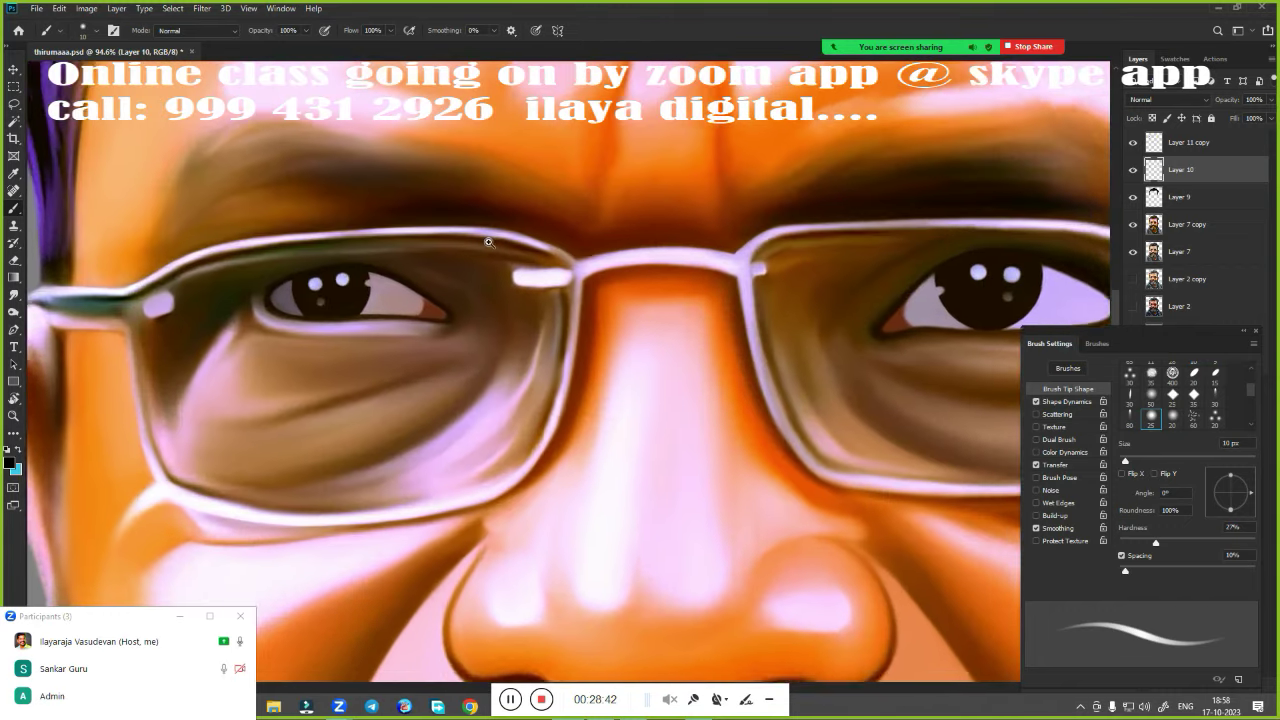
scroll(478, 228, up, 2)
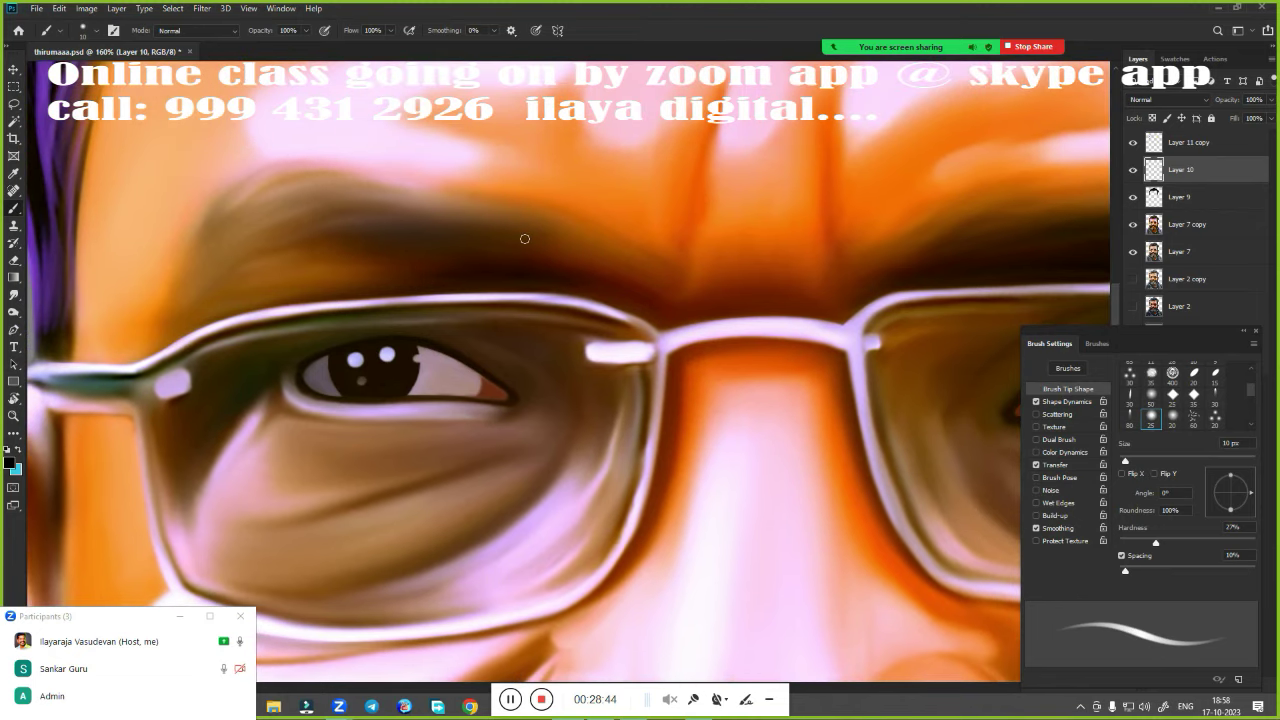
right_click(525, 238)
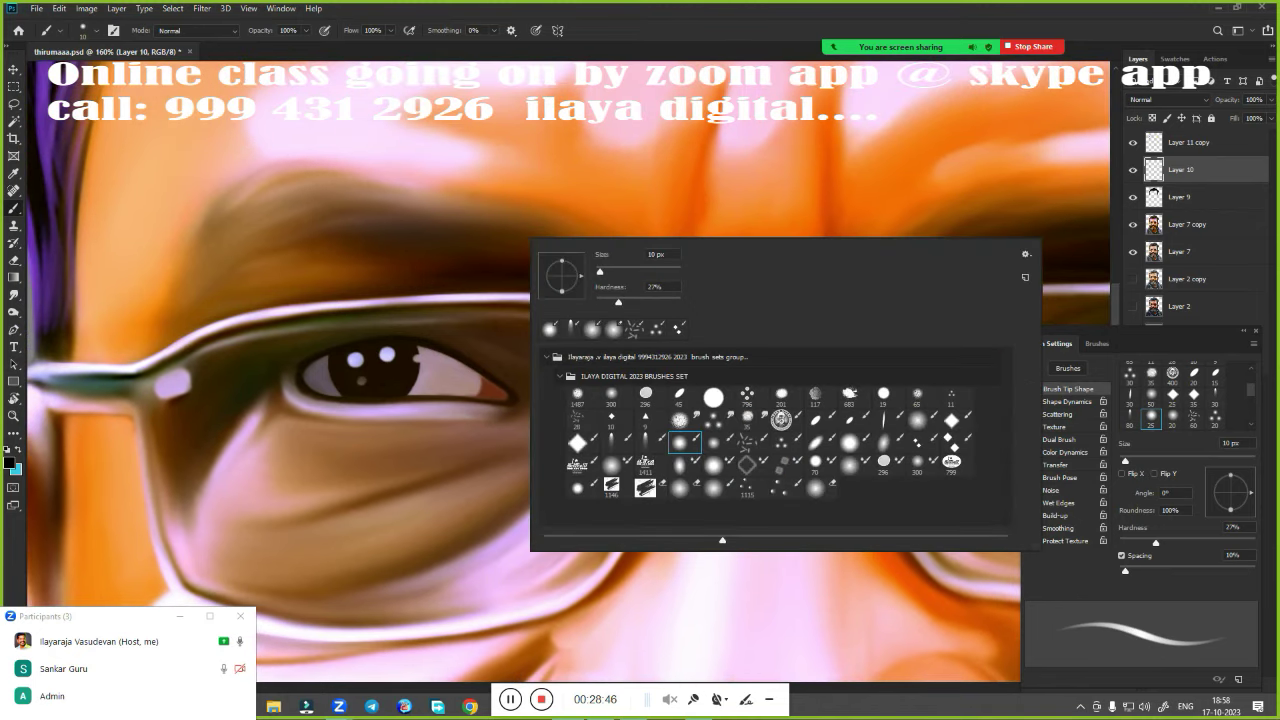
click(784, 449)
click(680, 30)
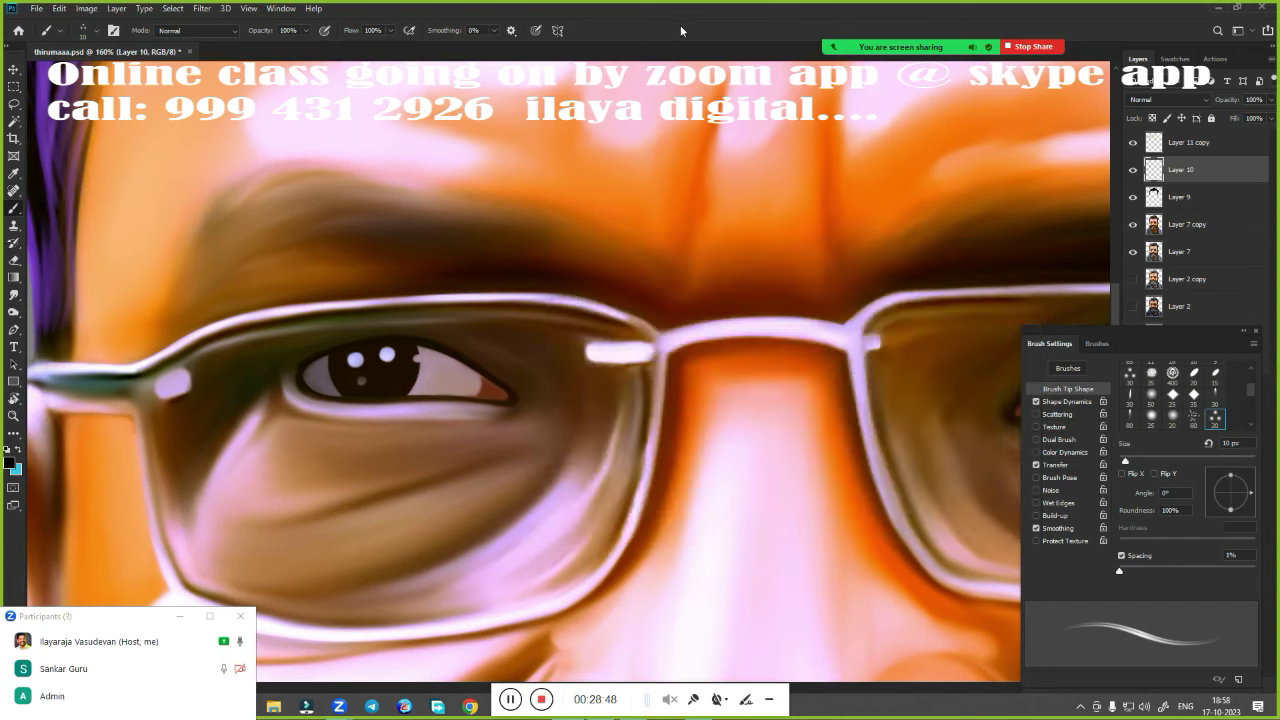
scroll(510, 283, up, 3)
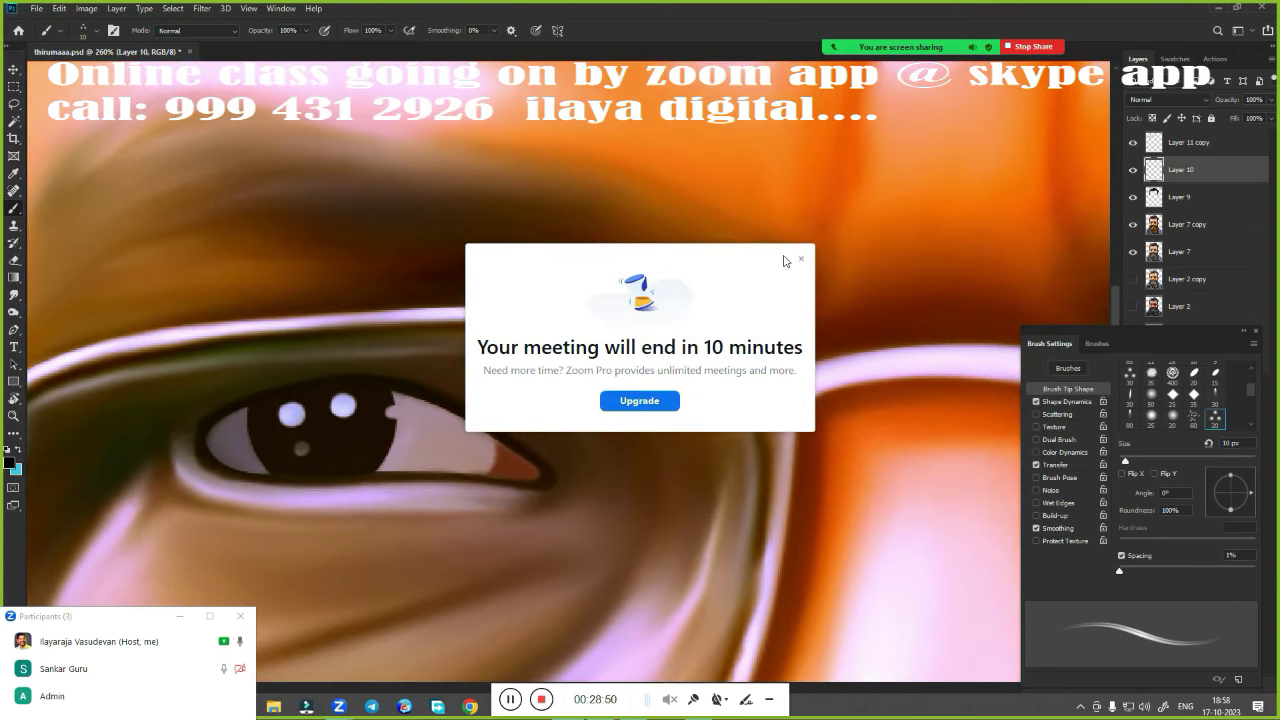
click(800, 260)
Select Layer 7 copy and look around the canvas
ctrl+click(566, 355)
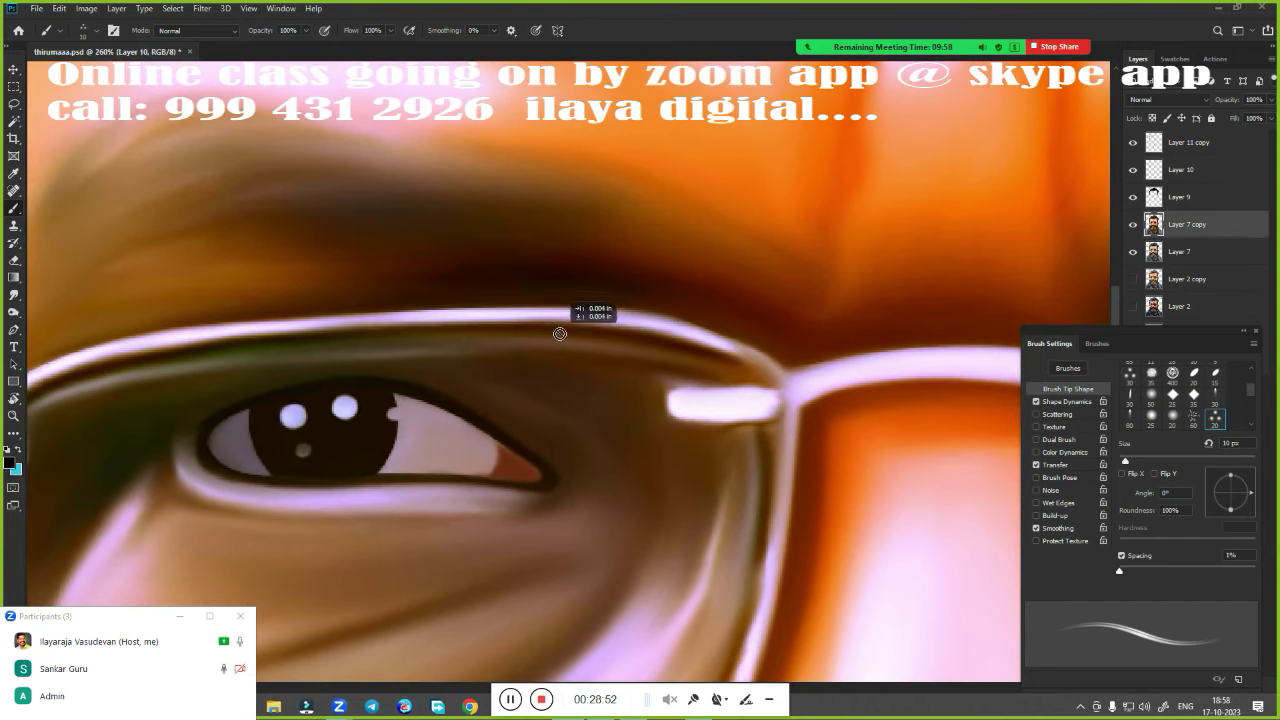
scroll(585, 350, right, 3)
scroll(585, 350, down, 2)
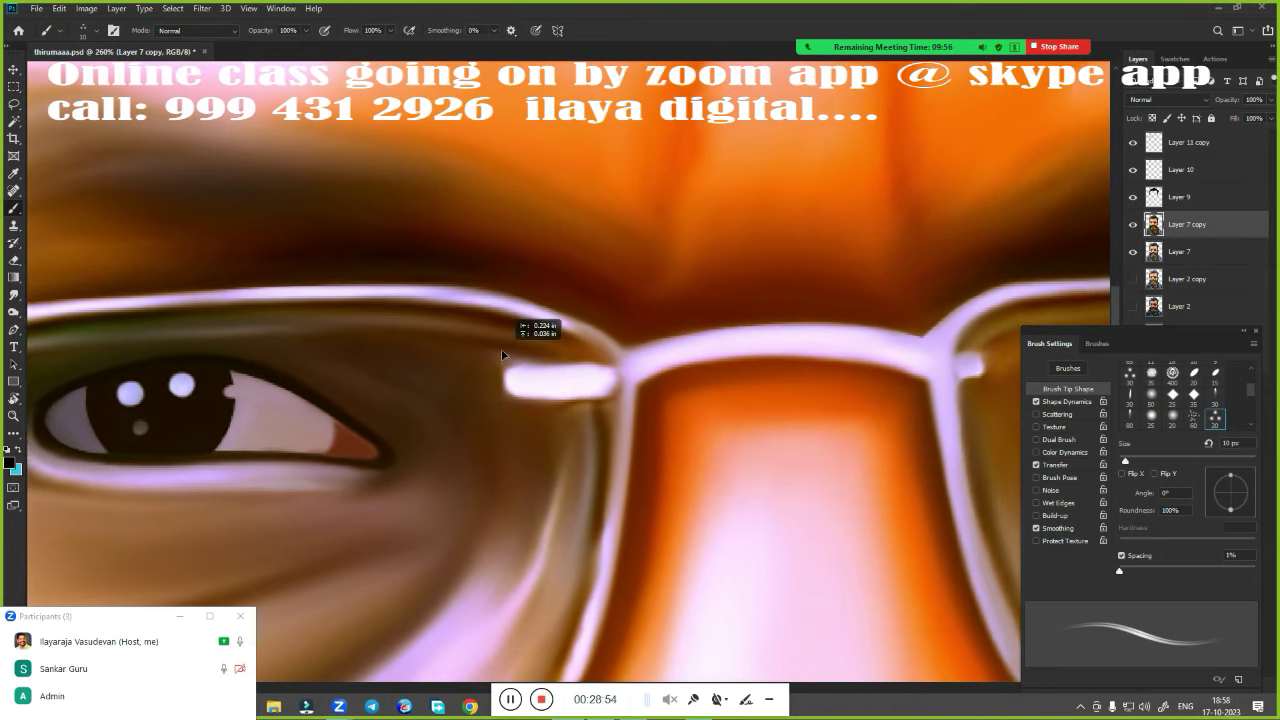
scroll(560, 365, down, 2)
scroll(500, 360, down, 5)
scroll(469, 362, up, 1)
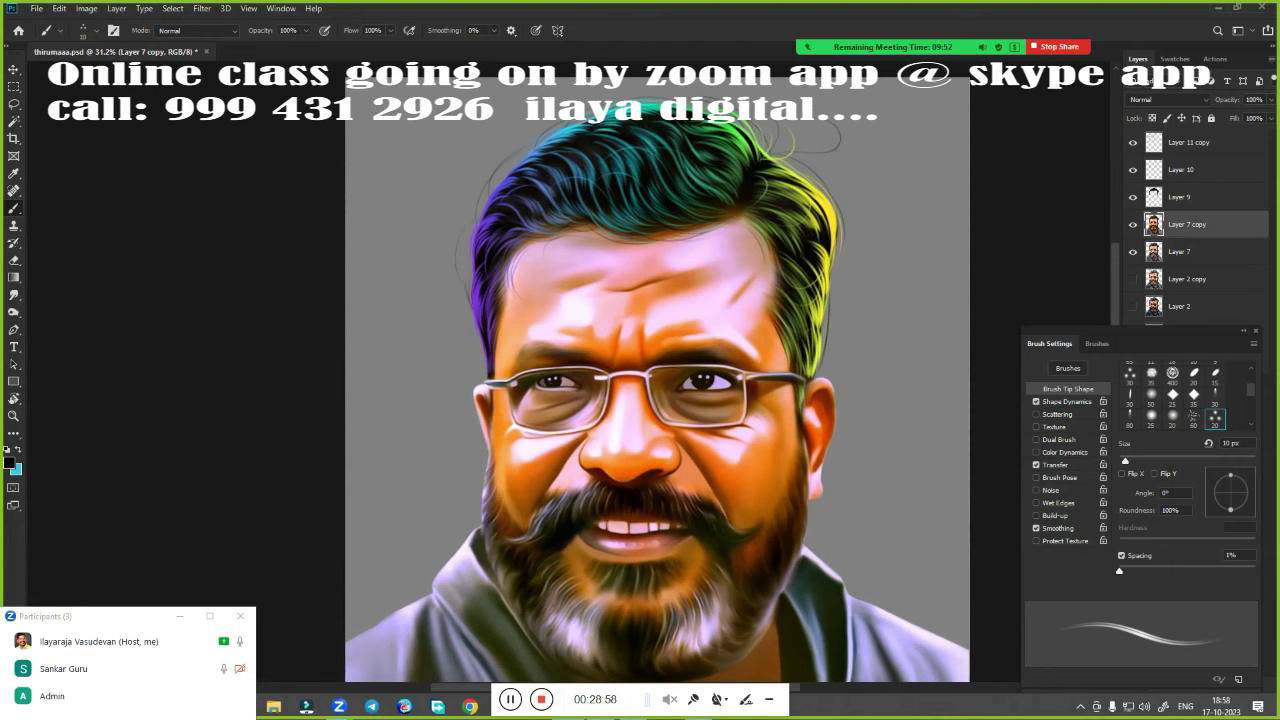
Return to Layer 10, zoom in on the eyebrow and glasses, and enlarge the brush to 35 px
click(1185, 170)
scroll(671, 337, up, 5)
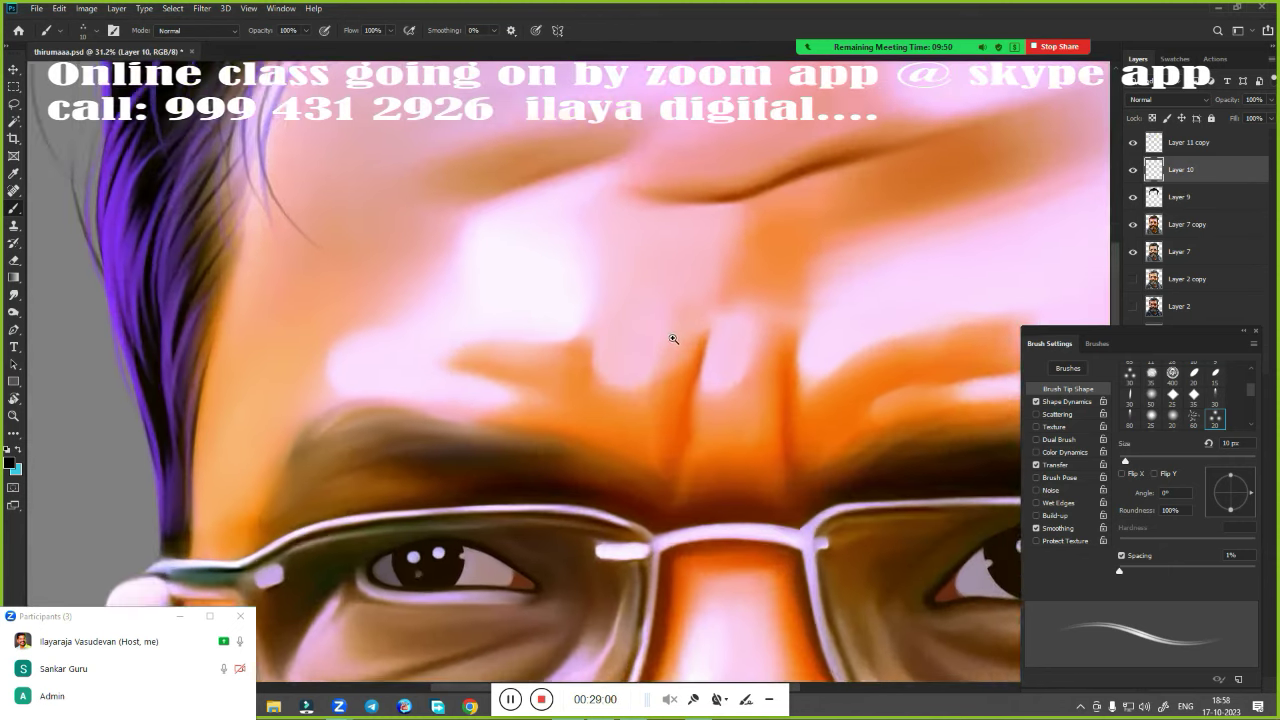
scroll(730, 259, up, 2)
scroll(623, 249, down, 1)
scroll(606, 297, up, 1)
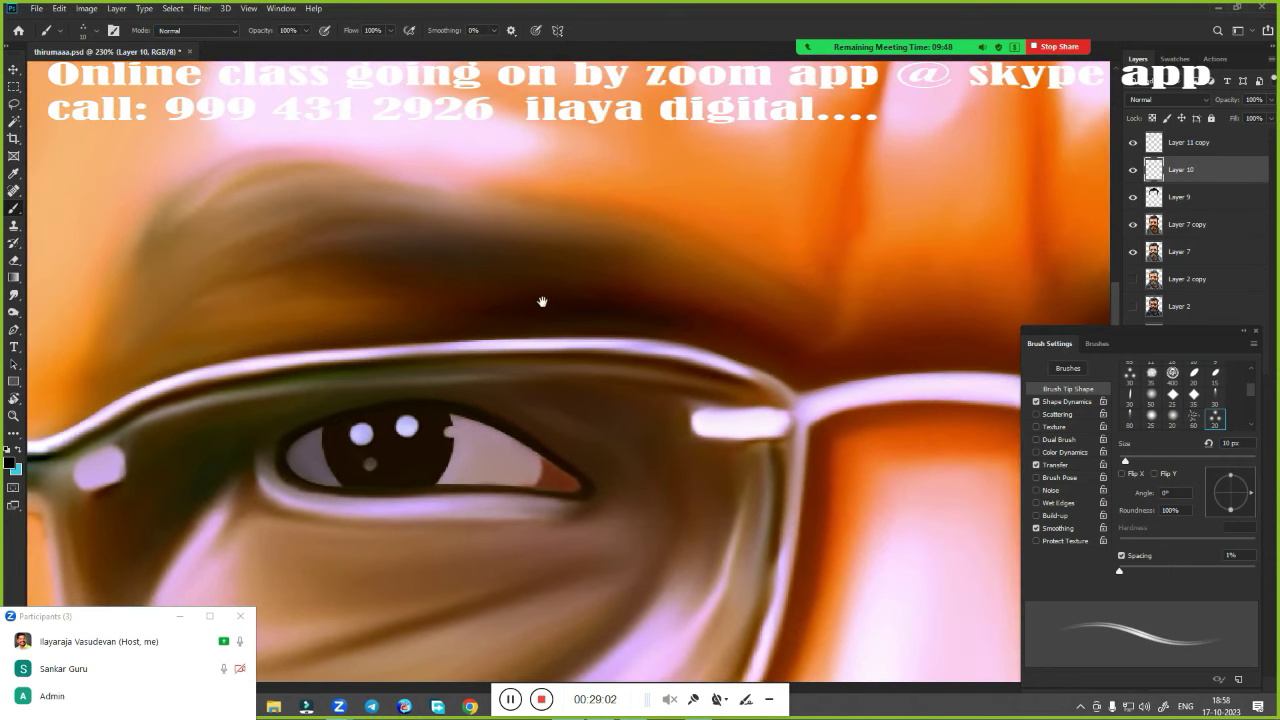
scroll(557, 308, up, 2)
key(bracketright)
key(bracketright)
key(bracketright)
key(bracketright)
key(bracketright)
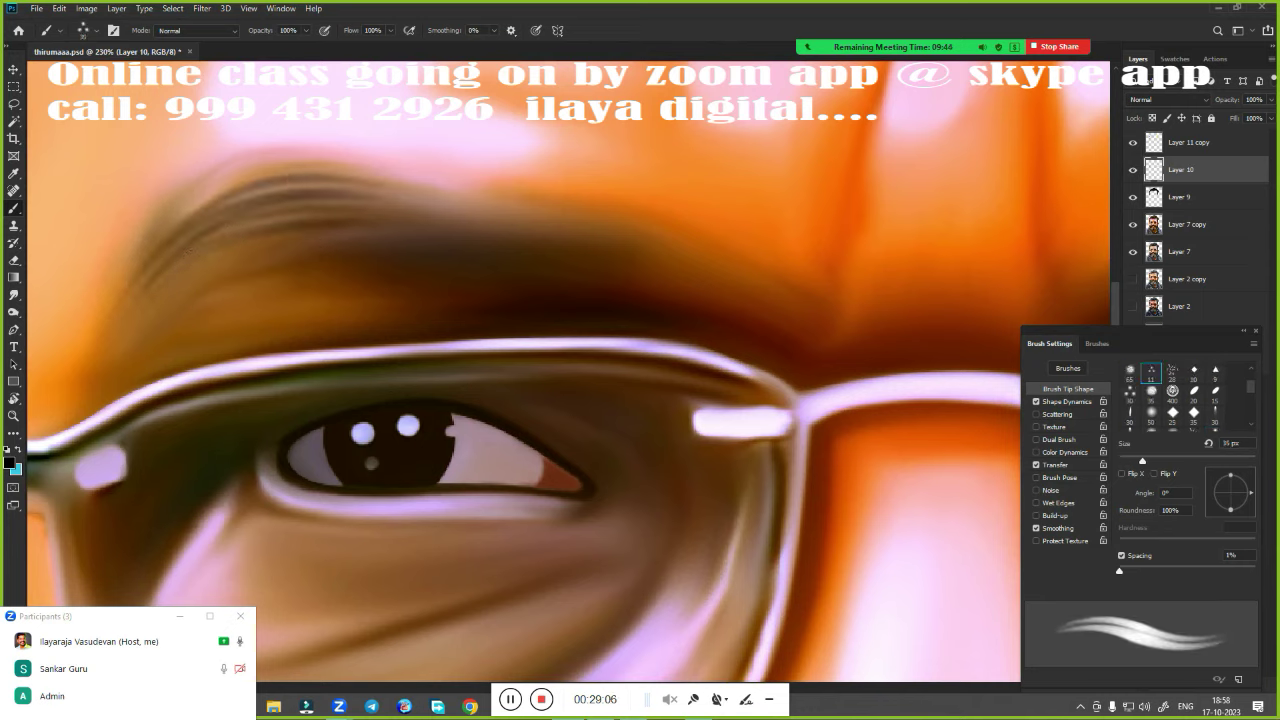
Paint fine dark hair strands across the middle and right end of the eyebrow
drag(121, 336, 500, 226)
drag(157, 298, 464, 284)
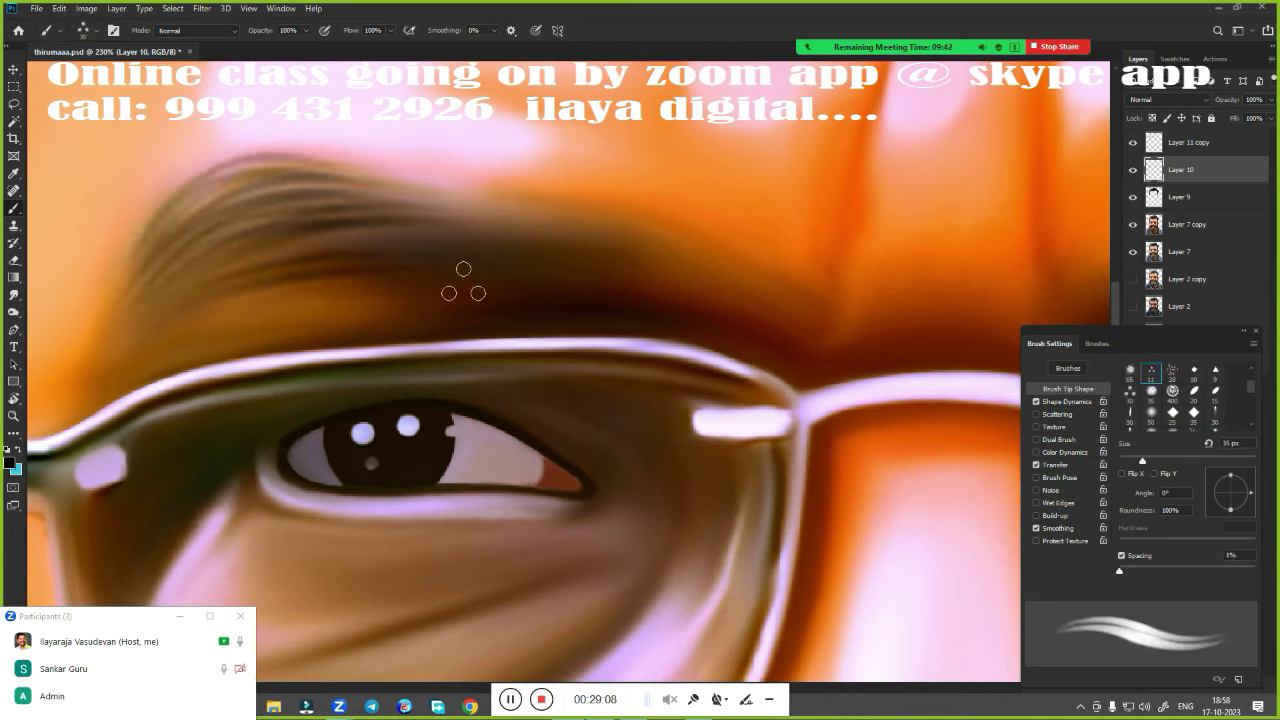
drag(346, 240, 492, 250)
drag(300, 250, 580, 236)
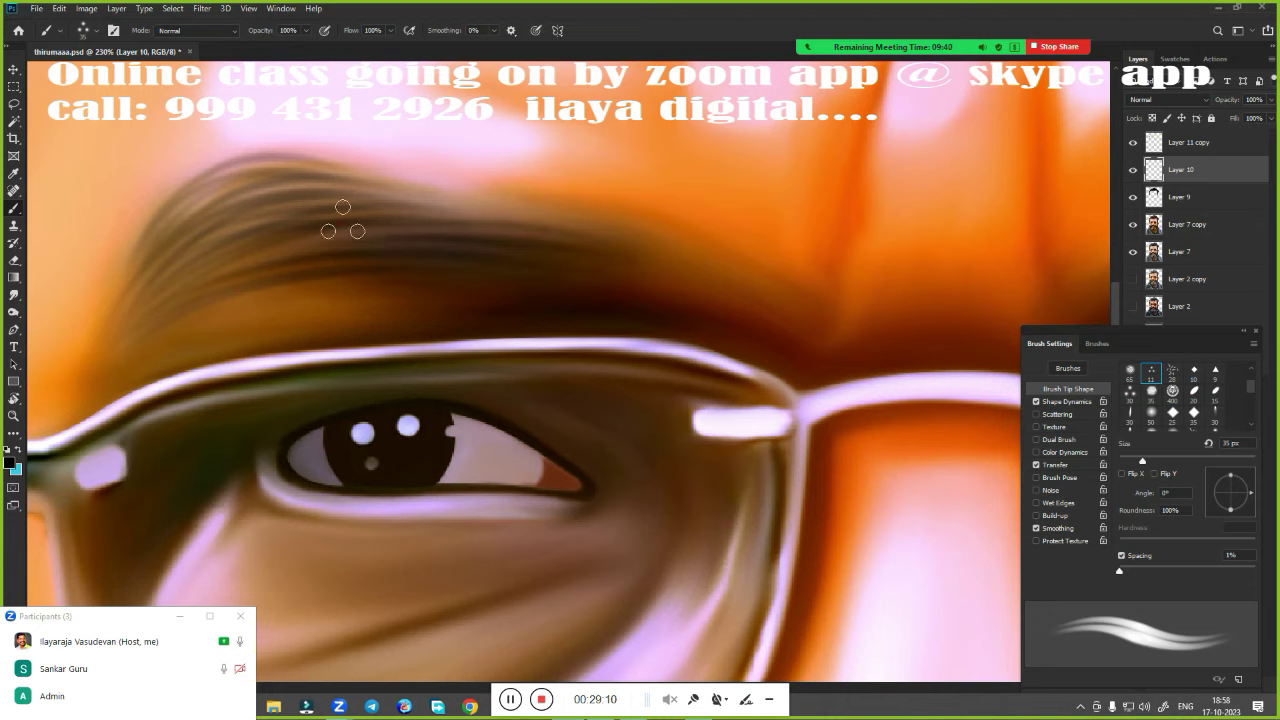
mouse_move(337, 214)
mouse_down()
mouse_move(567, 244)
mouse_move(822, 322)
mouse_up()
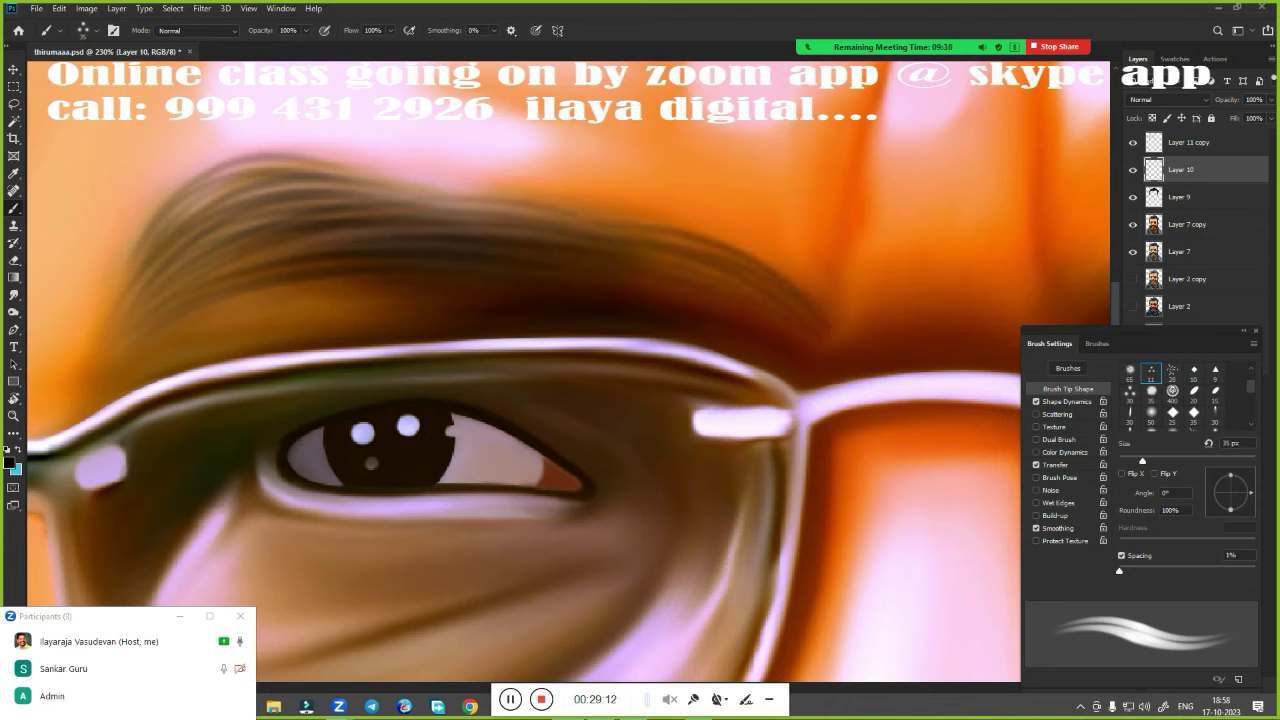
drag(692, 212, 836, 300)
drag(766, 190, 862, 298)
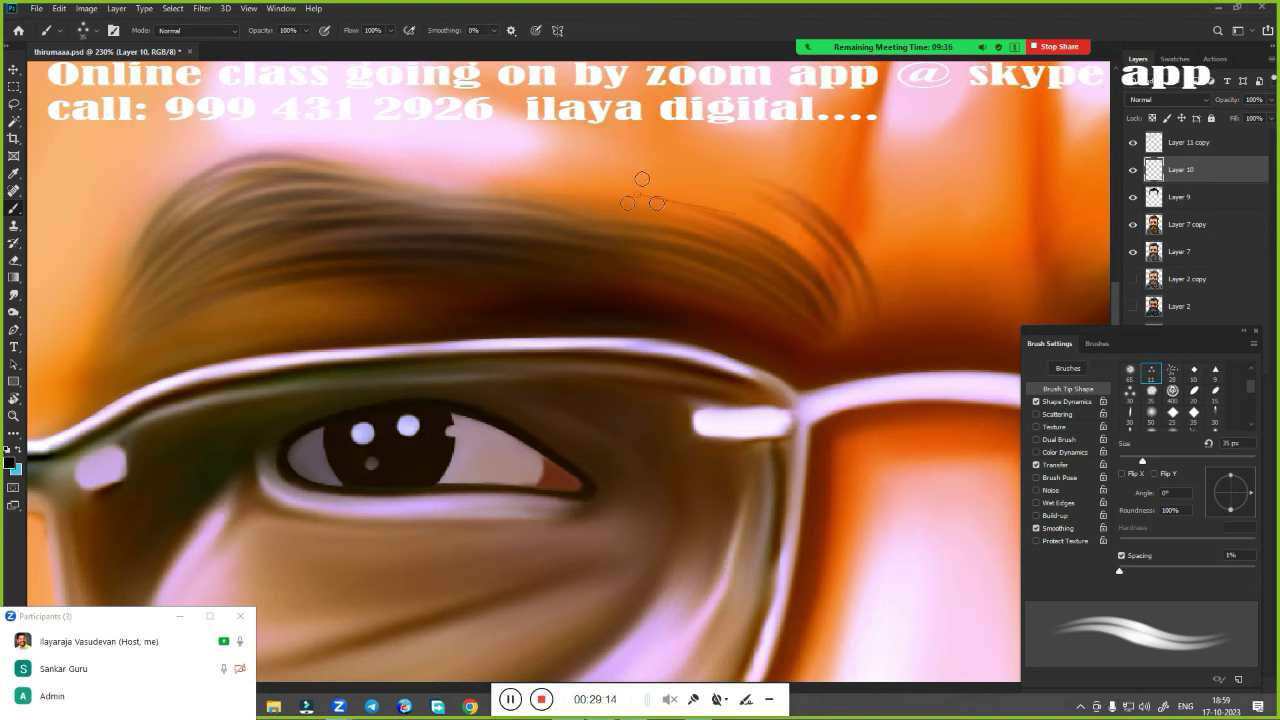
drag(710, 200, 848, 292)
drag(580, 222, 736, 280)
drag(604, 260, 748, 314)
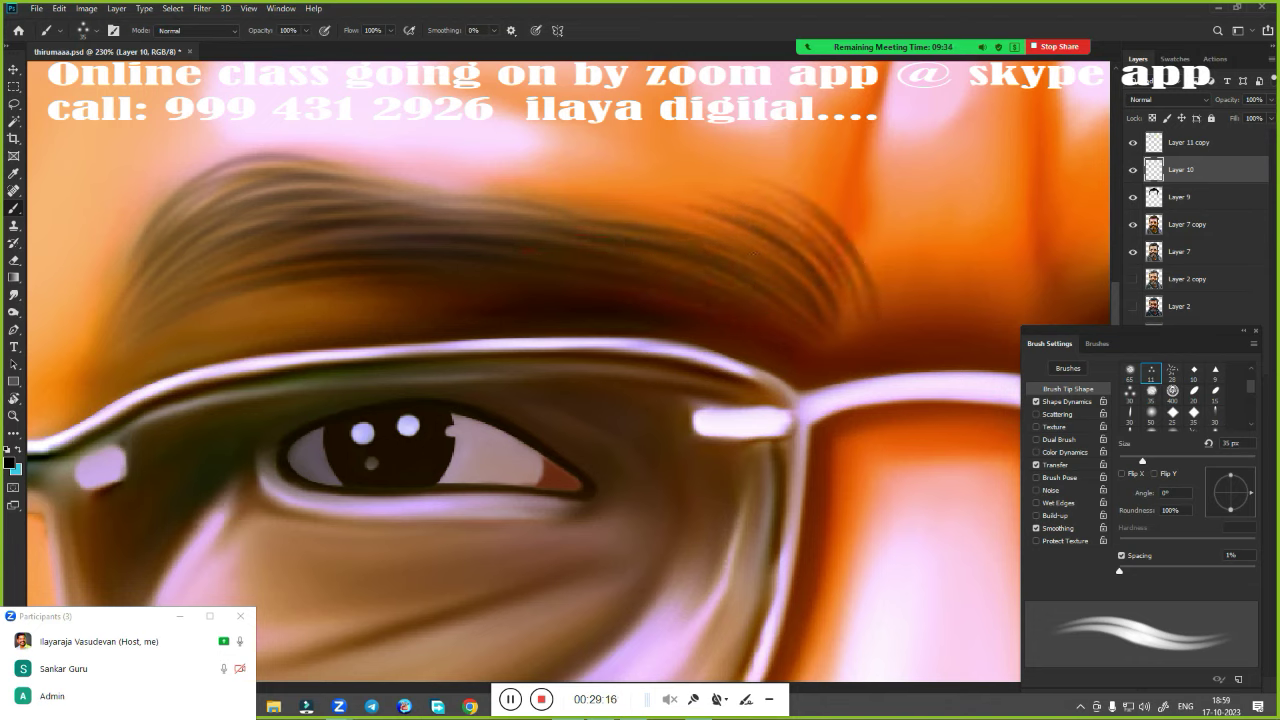
Add more hair strands to the left and middle eyebrow, reaching toward the right end
drag(327, 259, 608, 268)
drag(450, 218, 590, 246)
drag(196, 158, 396, 222)
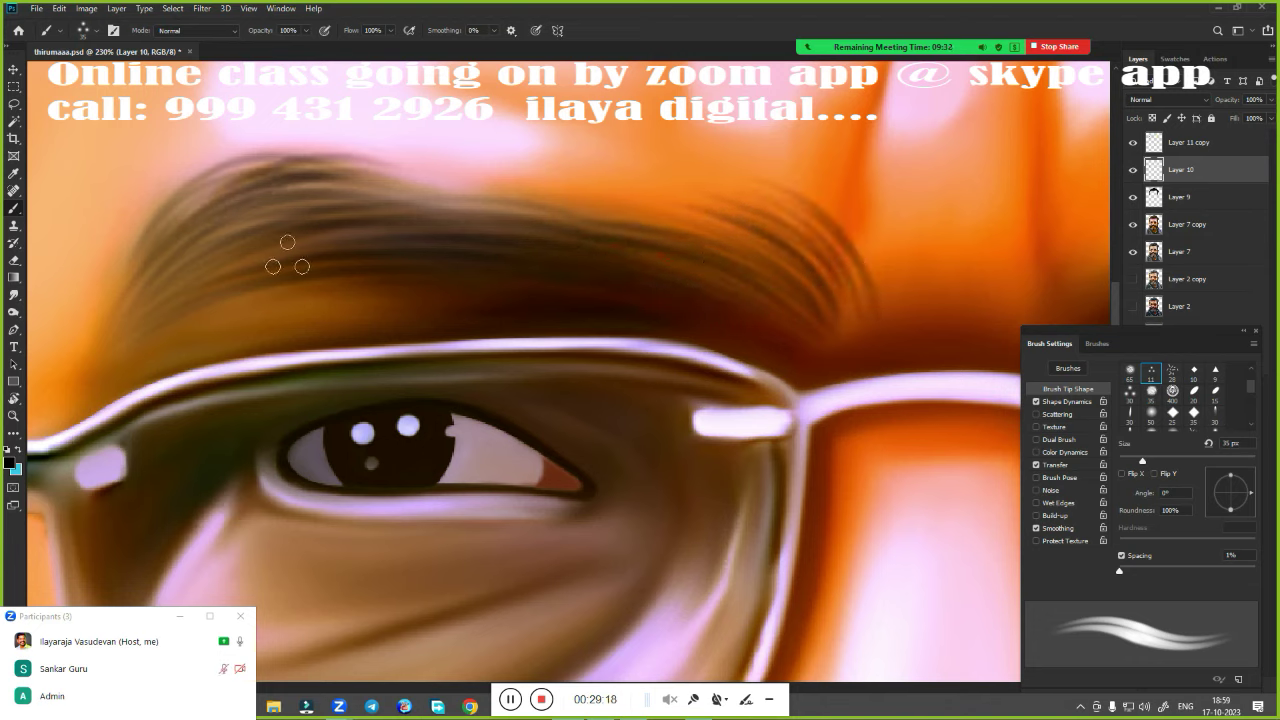
drag(222, 194, 444, 256)
drag(285, 212, 470, 258)
drag(265, 256, 500, 292)
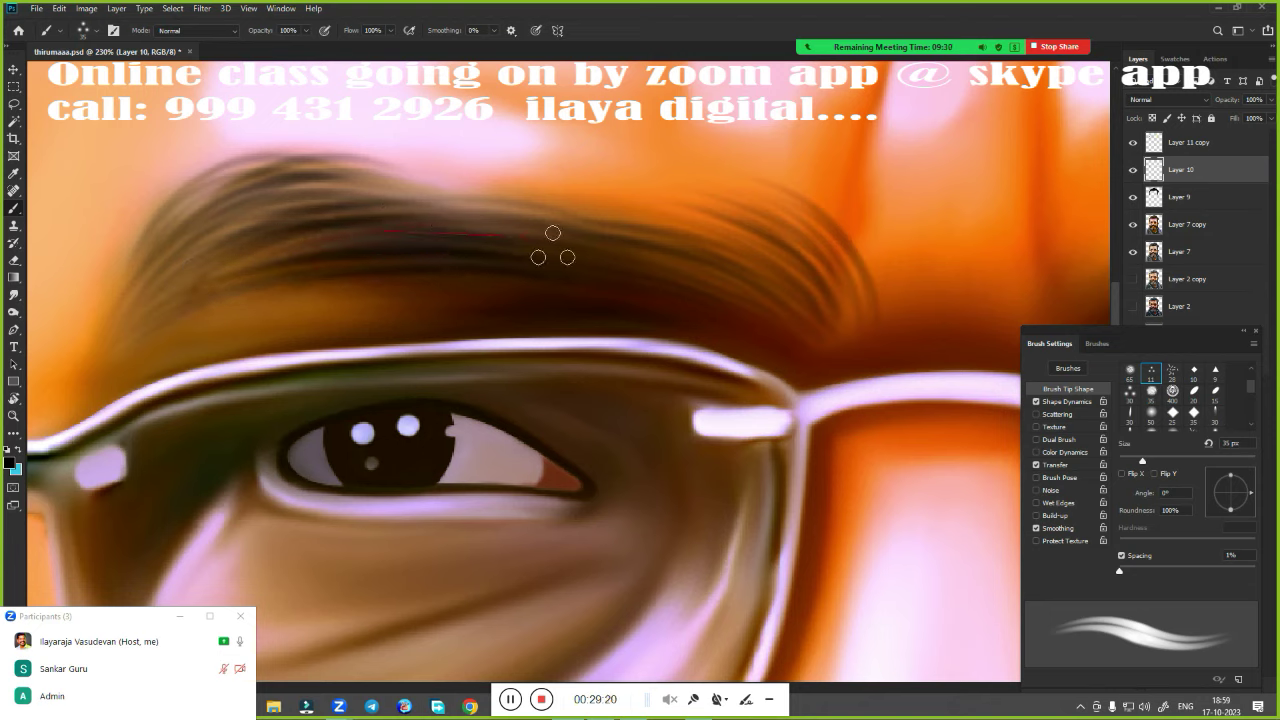
drag(215, 214, 482, 284)
drag(258, 198, 445, 218)
drag(744, 288, 644, 242)
mouse_move(802, 284)
mouse_down()
mouse_move(706, 216)
mouse_move(488, 180)
mouse_up()
Fill the eyebrow's left part and lower edge with strands, then add dark teal strands
drag(171, 273, 316, 300)
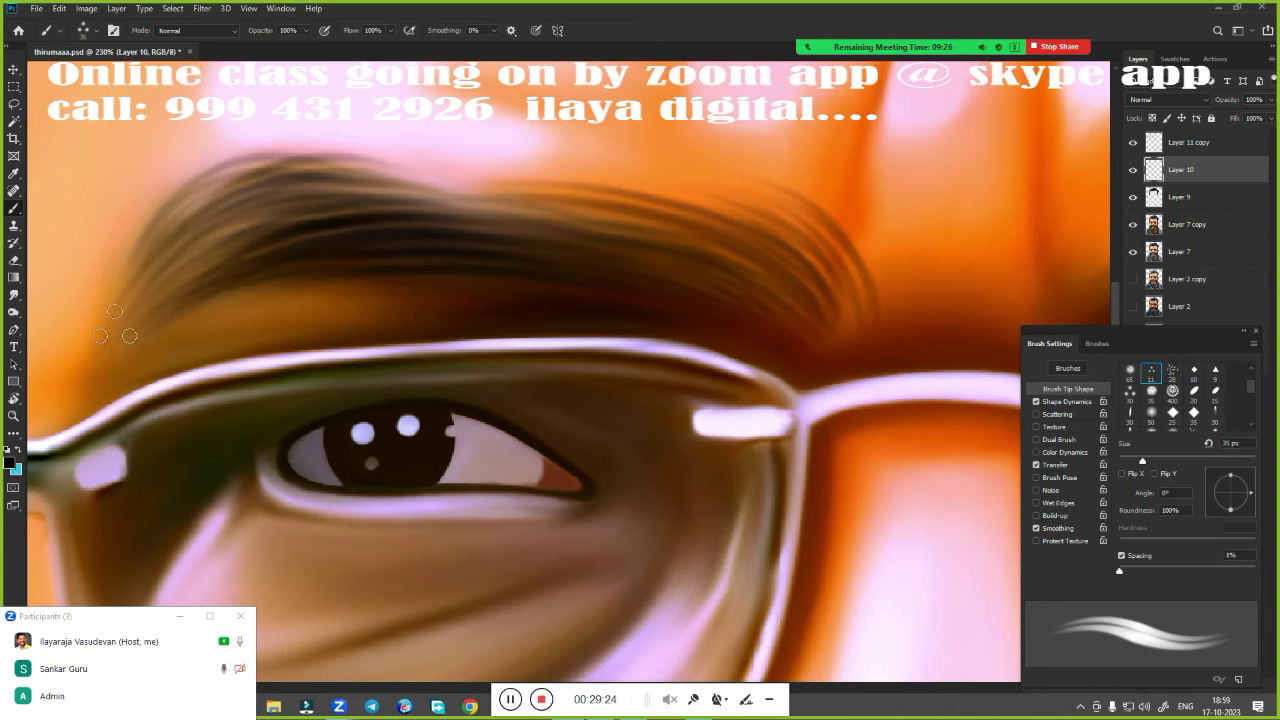
drag(110, 336, 334, 192)
drag(138, 284, 352, 174)
drag(170, 296, 348, 234)
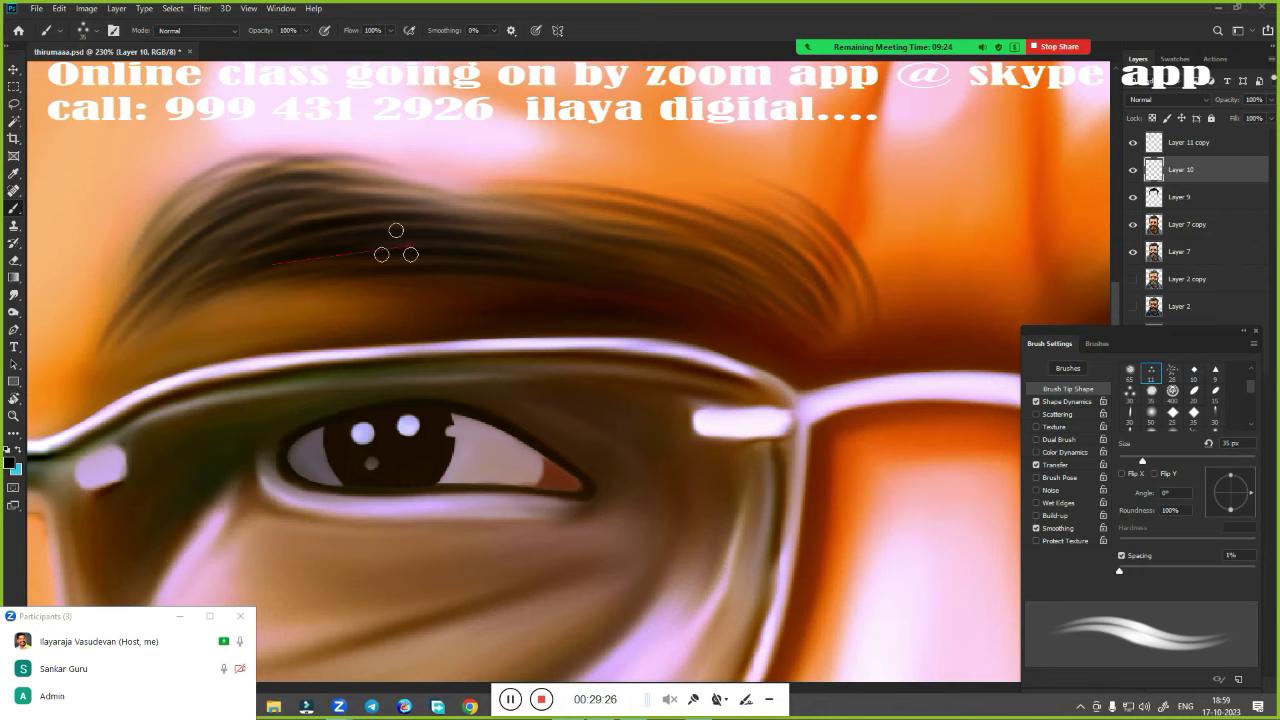
drag(274, 270, 438, 244)
drag(620, 388, 593, 453)
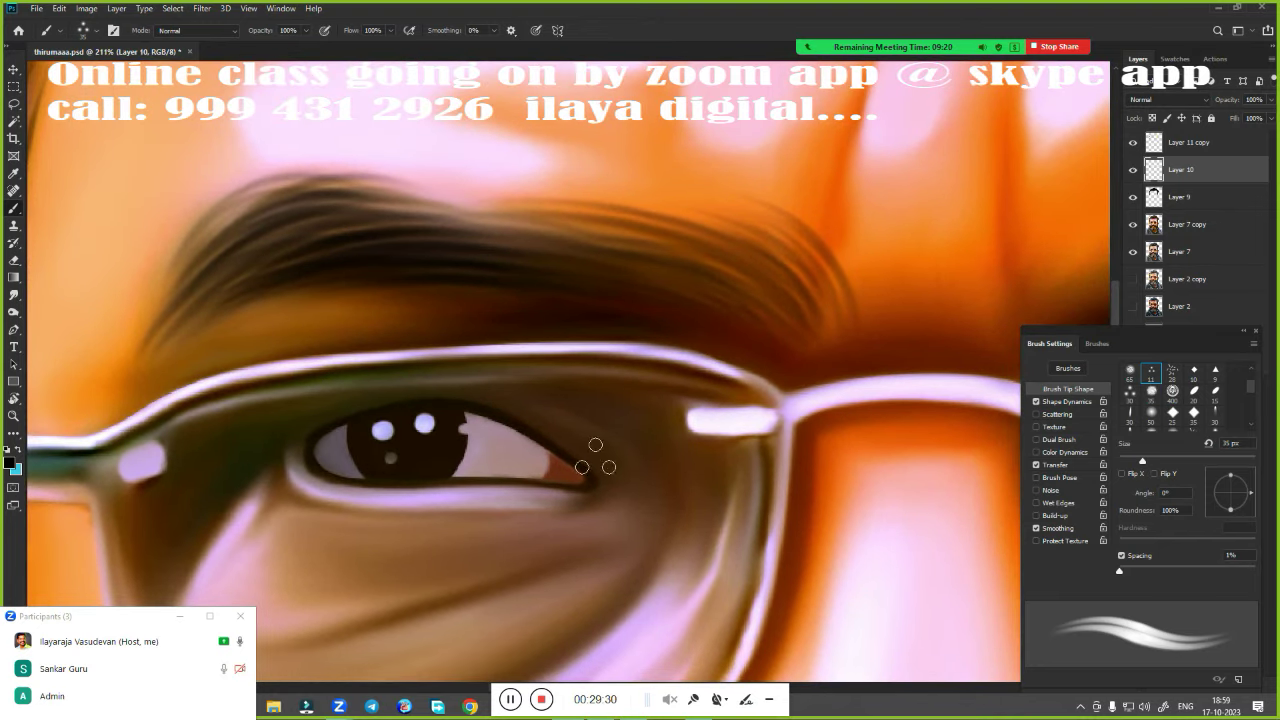
drag(240, 298, 464, 252)
drag(230, 266, 372, 220)
drag(236, 224, 338, 180)
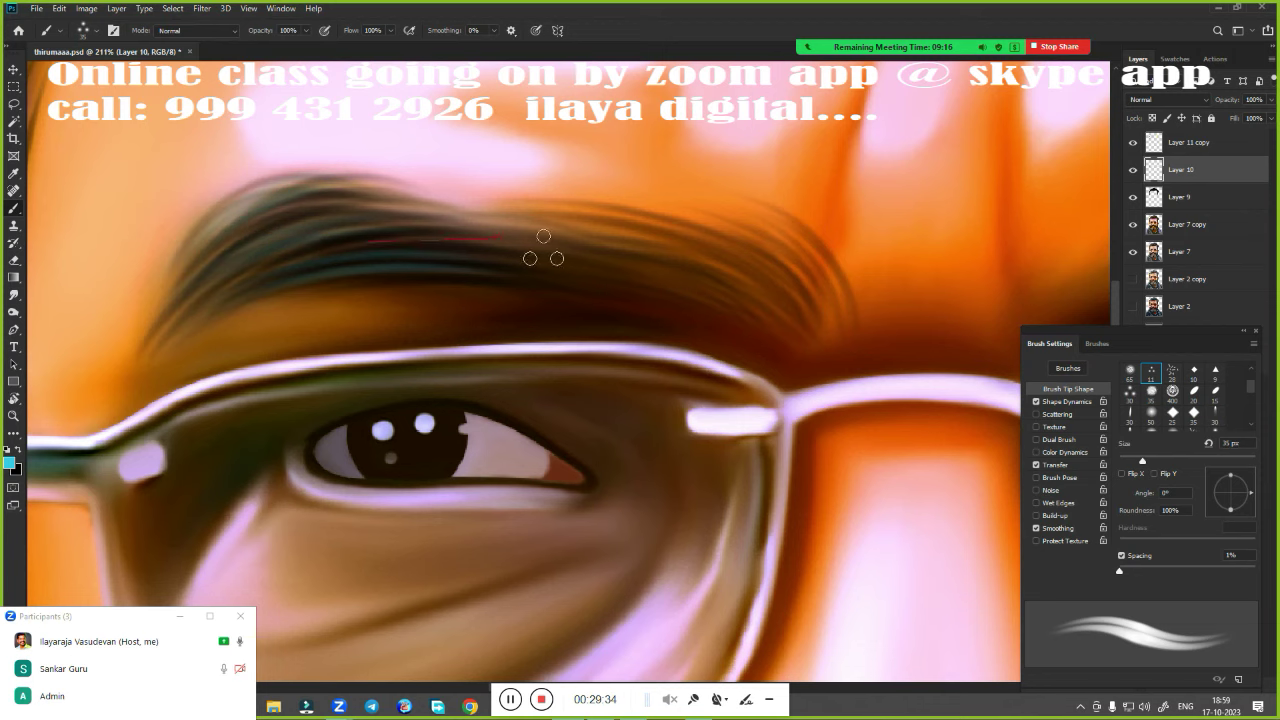
drag(620, 284, 512, 270)
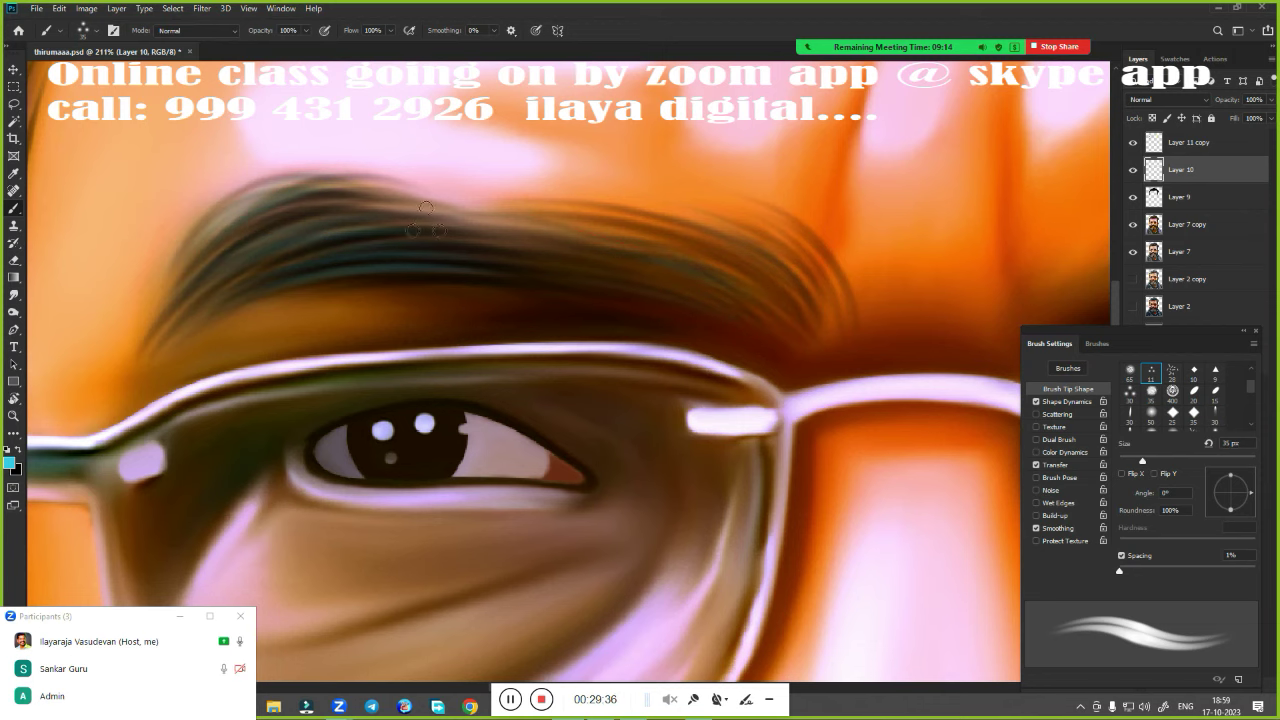
Darken and define the eyebrow's left and middle band with hair strokes
scroll(455, 362, down, 5)
scroll(300, 330, up, 2)
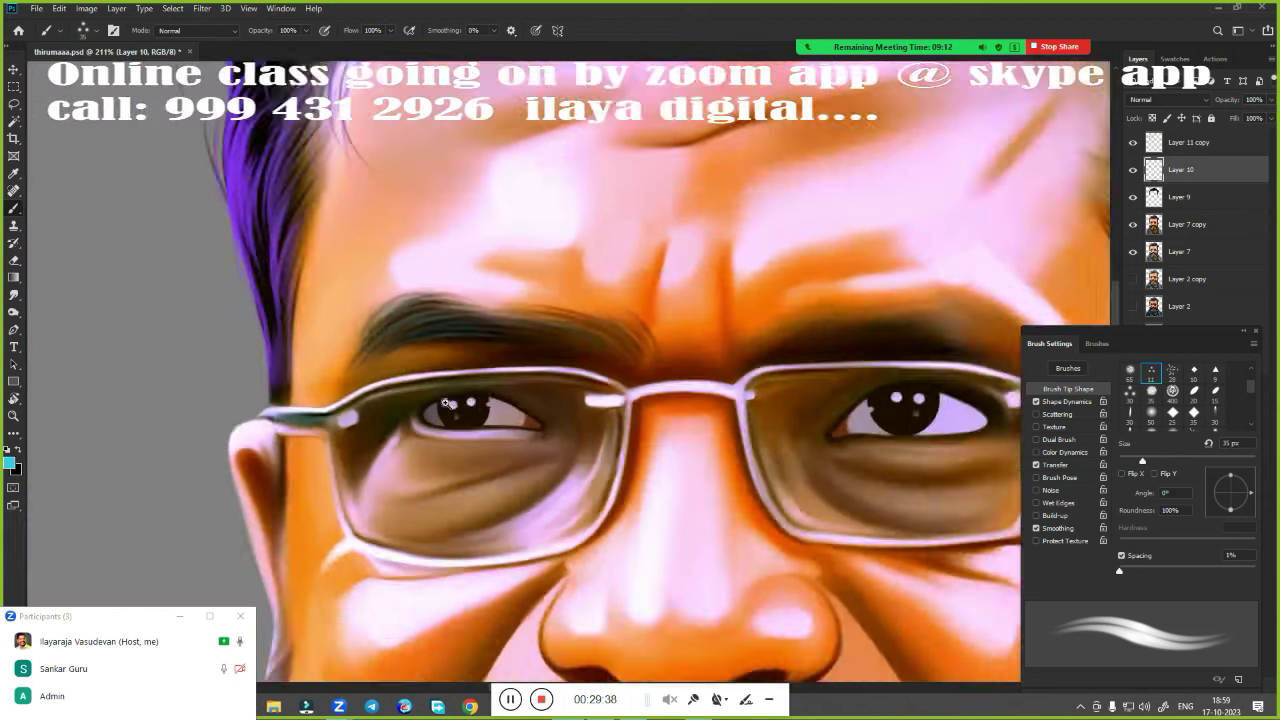
scroll(200, 320, up, 2)
scroll(153, 313, up, 1)
scroll(153, 313, up, 2)
scroll(300, 340, up, 1)
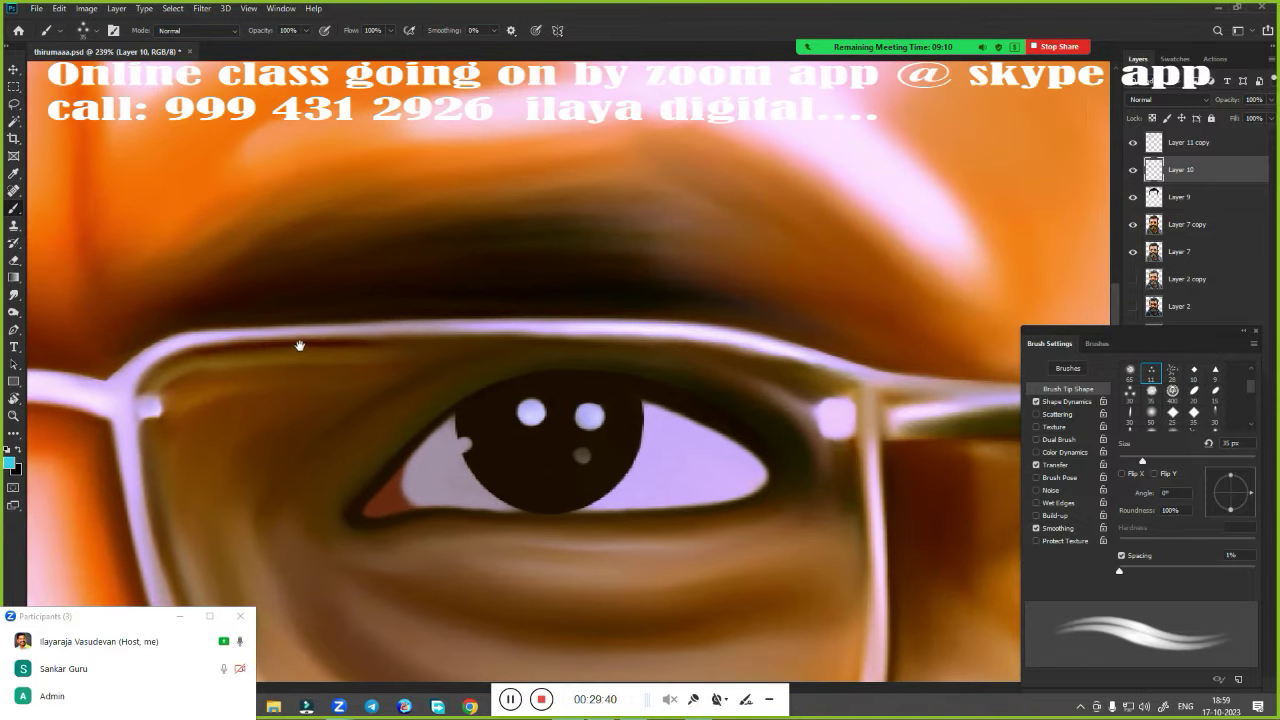
drag(136, 305, 326, 192)
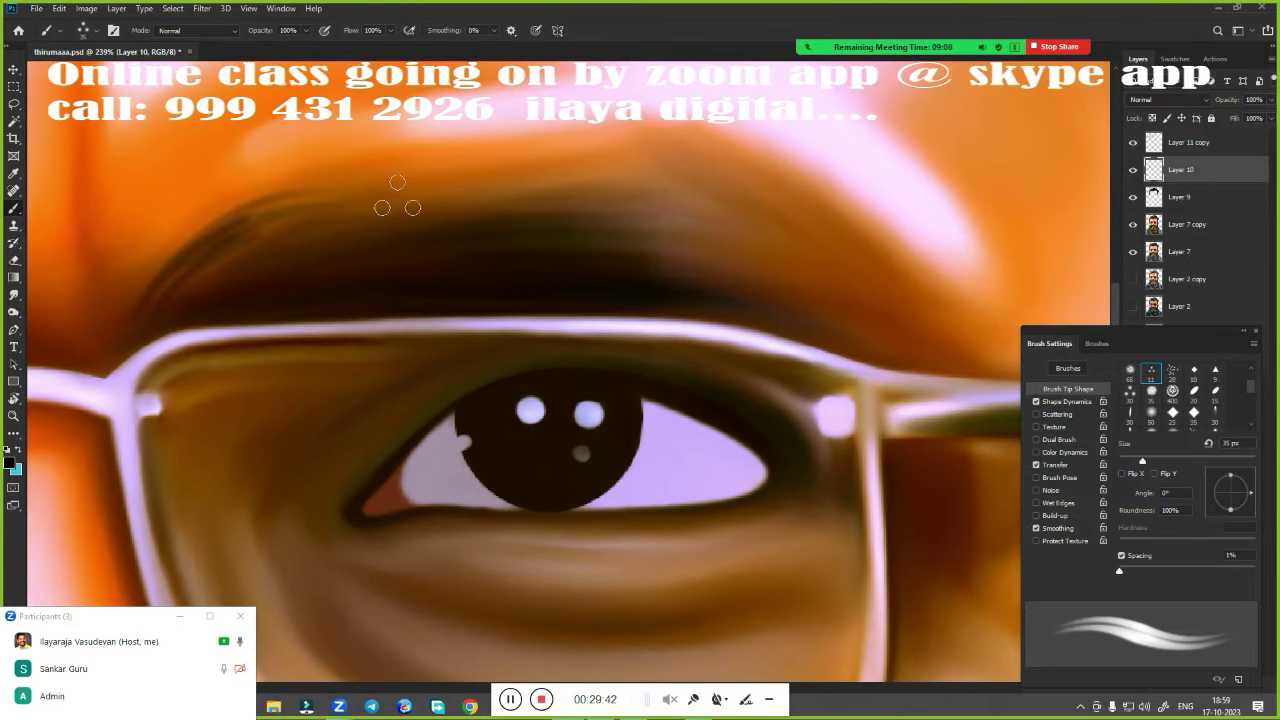
mouse_move(158, 280)
mouse_down()
mouse_move(340, 194)
mouse_move(440, 196)
mouse_up()
drag(270, 268, 536, 200)
mouse_move(350, 270)
mouse_down()
mouse_move(620, 225)
mouse_move(718, 290)
mouse_up()
Deepen the eyebrow's right part toward the glasses rim with more dark strokes
drag(780, 235, 930, 335)
drag(645, 210, 790, 250)
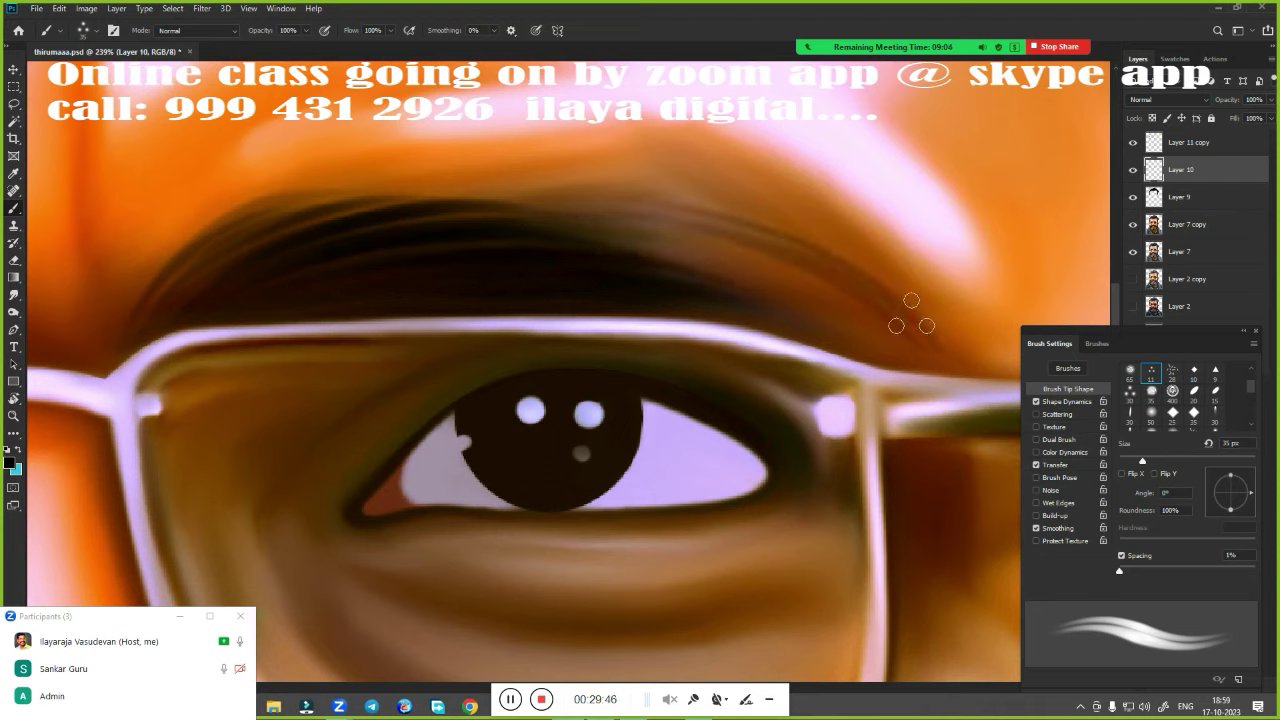
drag(680, 200, 930, 345)
drag(650, 168, 950, 335)
drag(862, 244, 942, 318)
drag(610, 156, 880, 264)
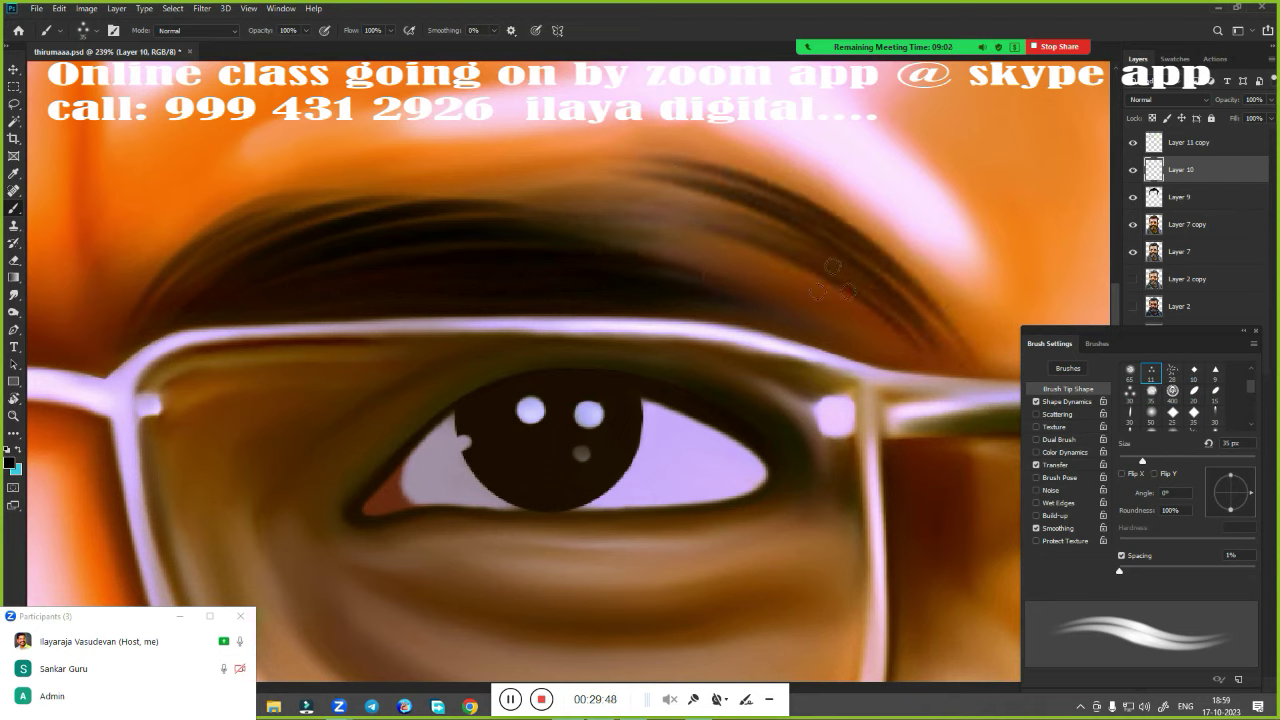
drag(578, 202, 880, 326)
mouse_move(606, 240)
mouse_down()
mouse_move(852, 336)
mouse_move(775, 290)
mouse_up()
drag(510, 180, 795, 270)
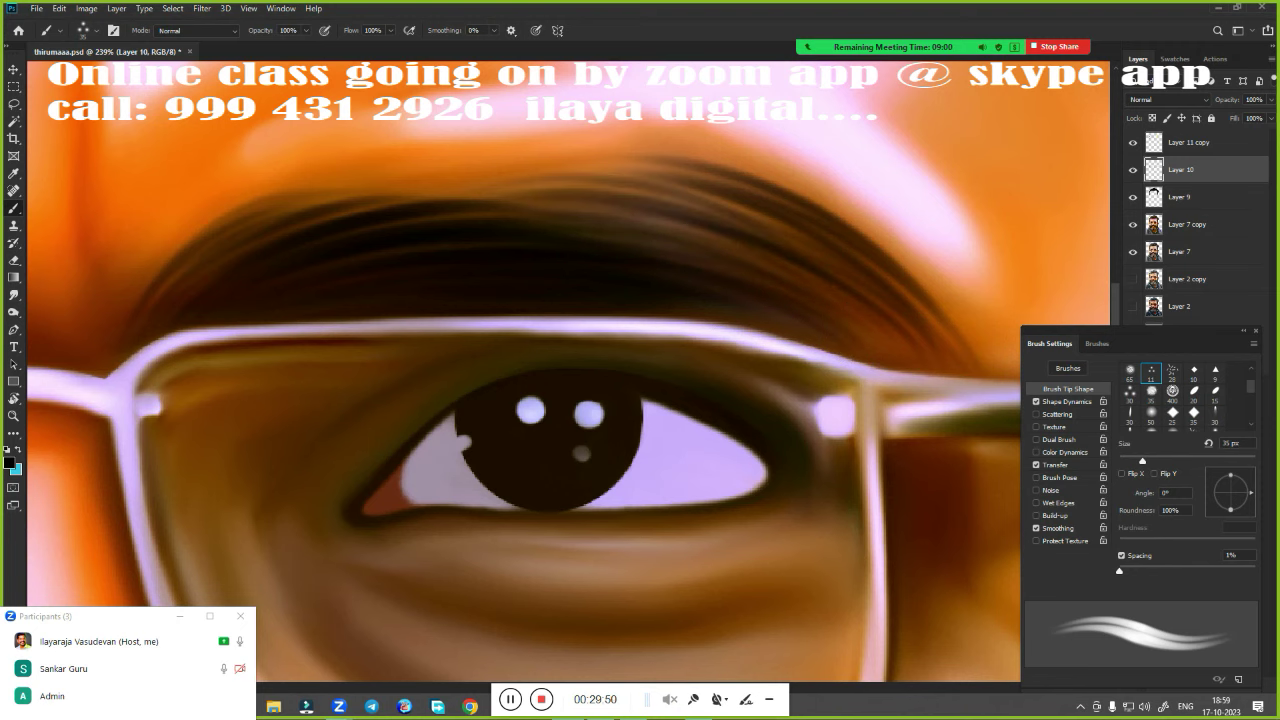
drag(585, 160, 855, 262)
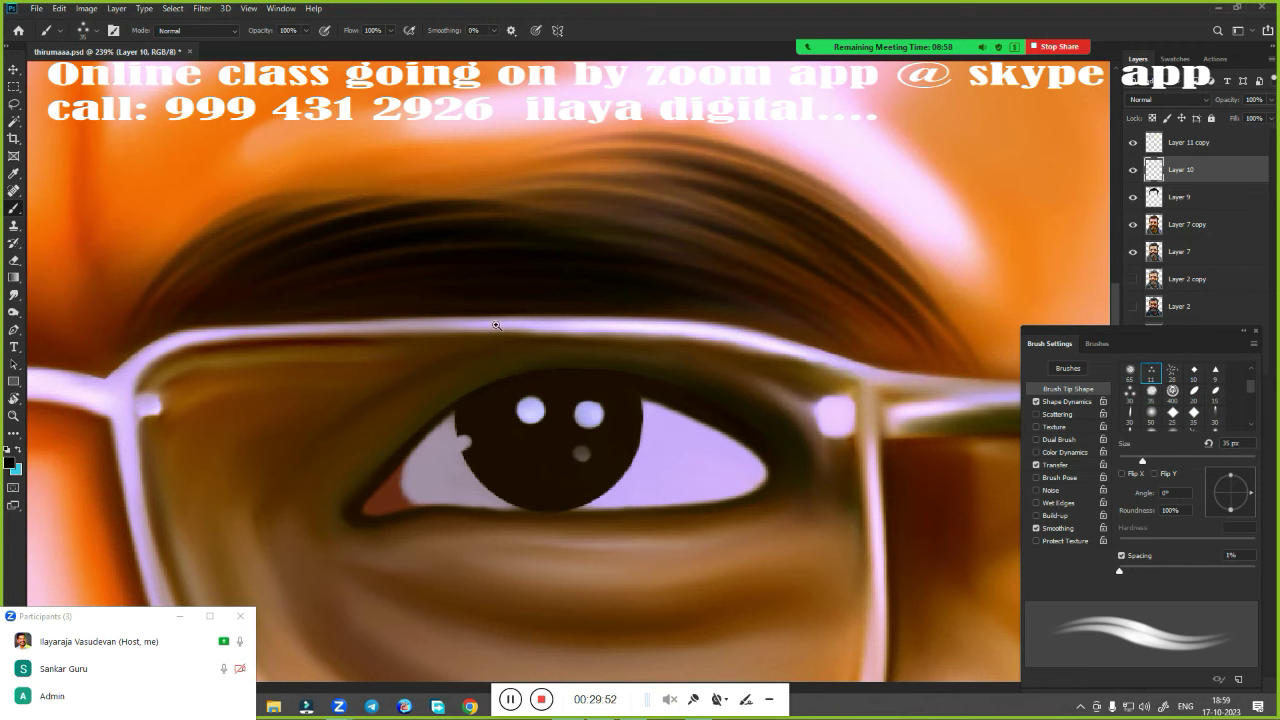
Add hair strokes at the brow's inner end and centre, then zoom out to the portrait
mouse_move(500, 323)
mouse_down()
mouse_move(466, 314)
mouse_move(624, 278)
mouse_up()
scroll(585, 276, up, 2)
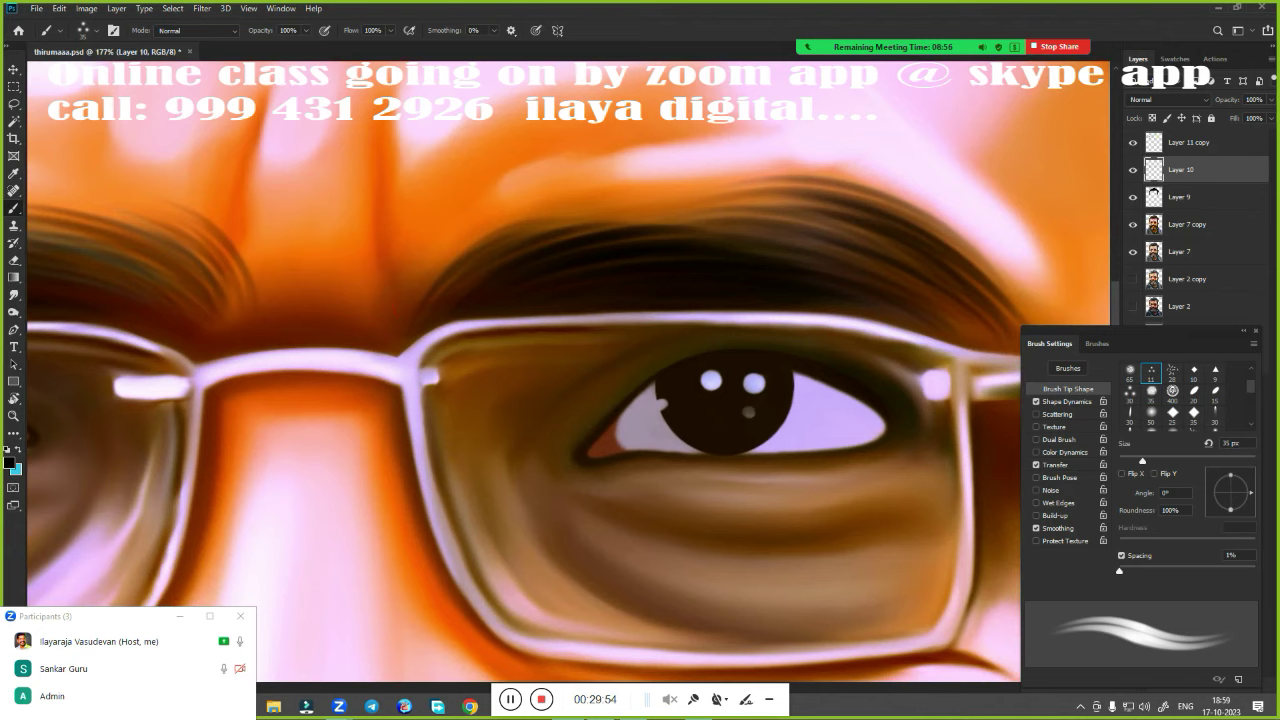
mouse_move(390, 292)
mouse_down()
mouse_move(436, 205)
mouse_move(525, 215)
mouse_up()
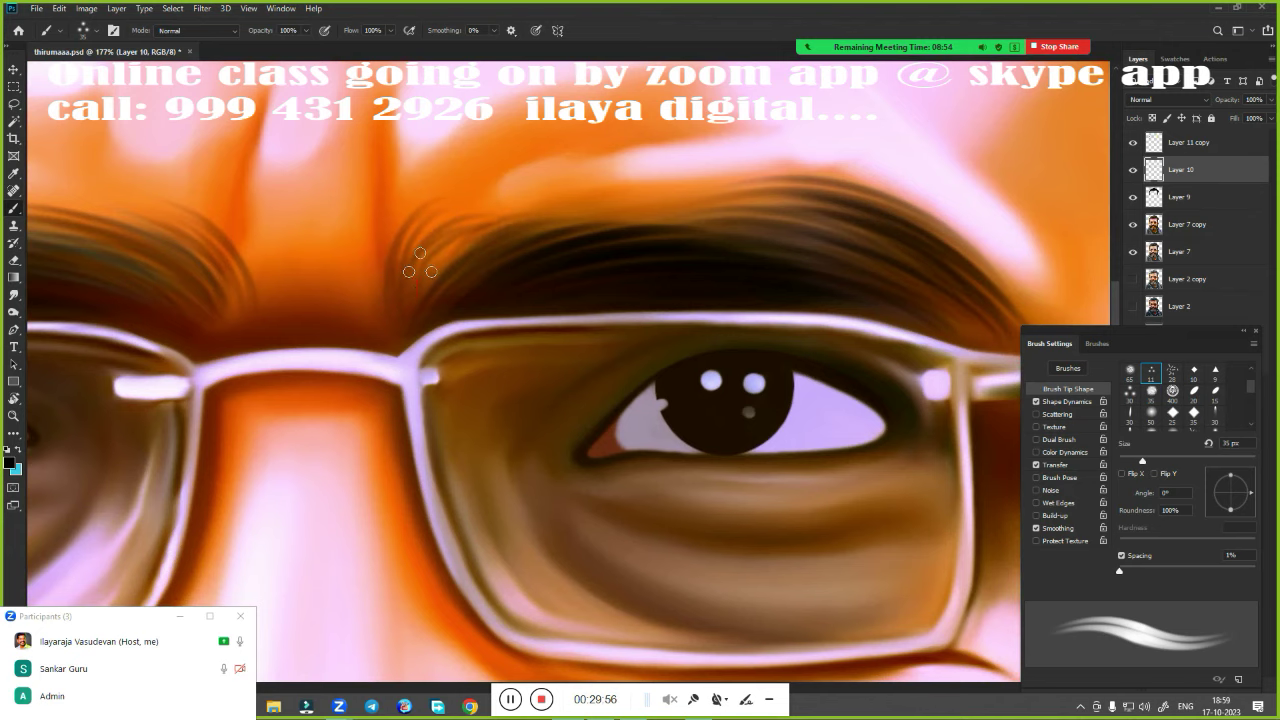
drag(420, 265, 565, 205)
drag(430, 318, 709, 326)
drag(550, 305, 515, 210)
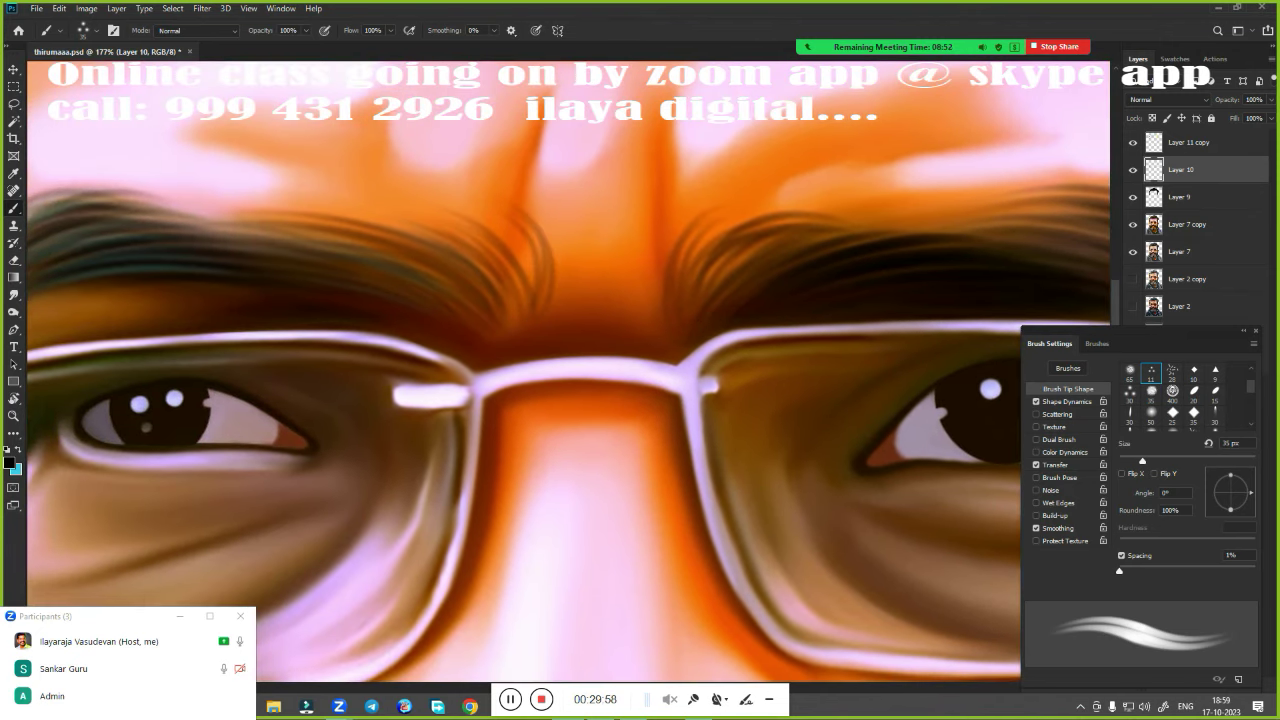
scroll(618, 391, down, 5)
scroll(490, 370, up, 5)
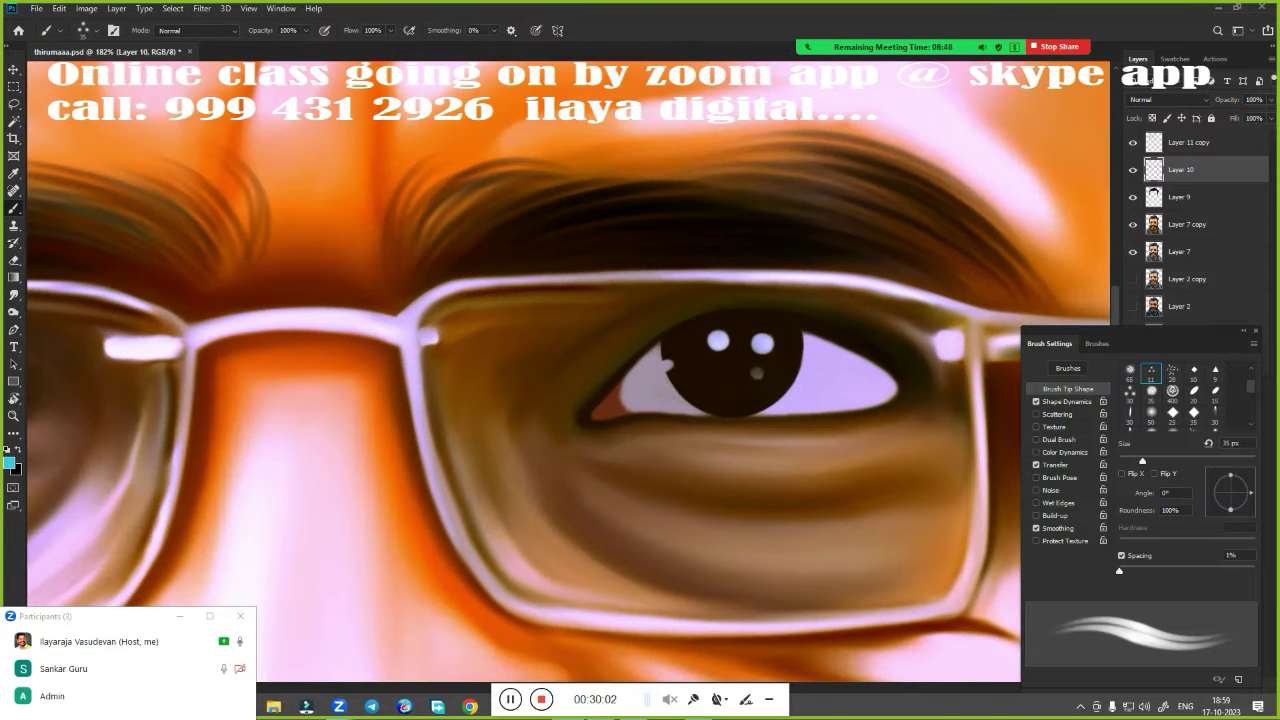
mouse_move(522, 222)
mouse_down()
mouse_move(682, 182)
mouse_move(740, 242)
mouse_up()
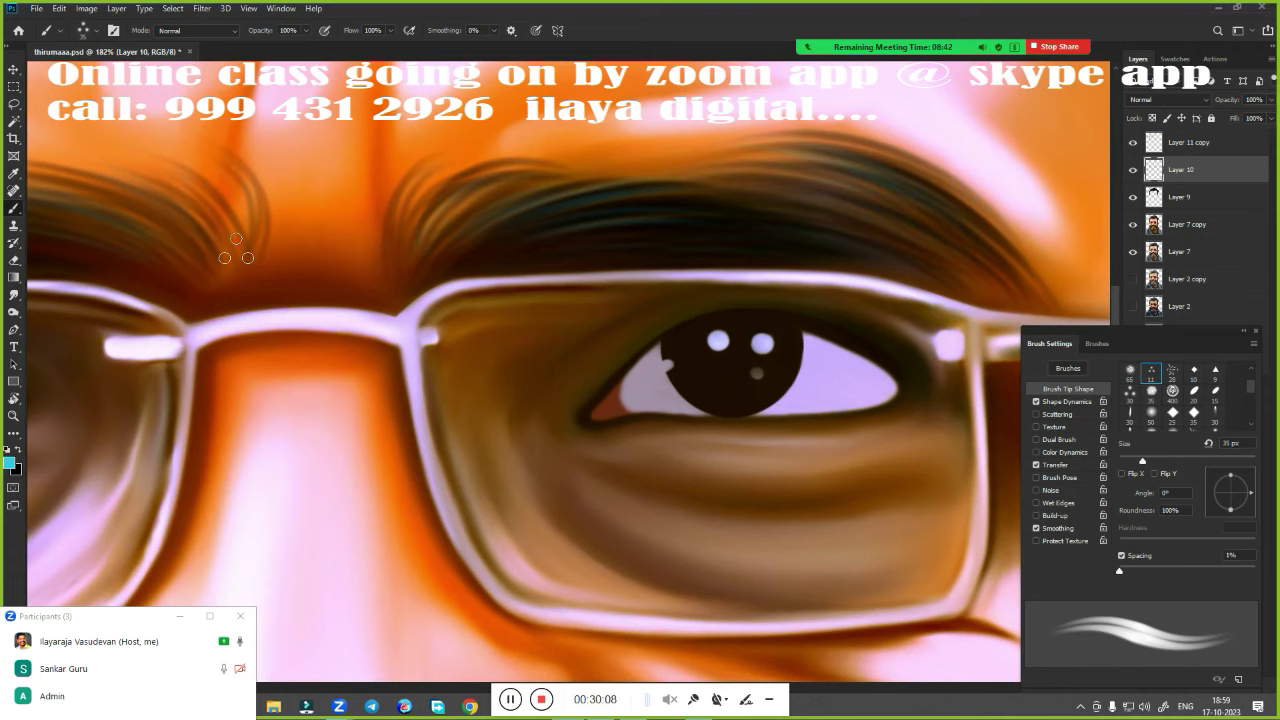
scroll(236, 250, down, 5)
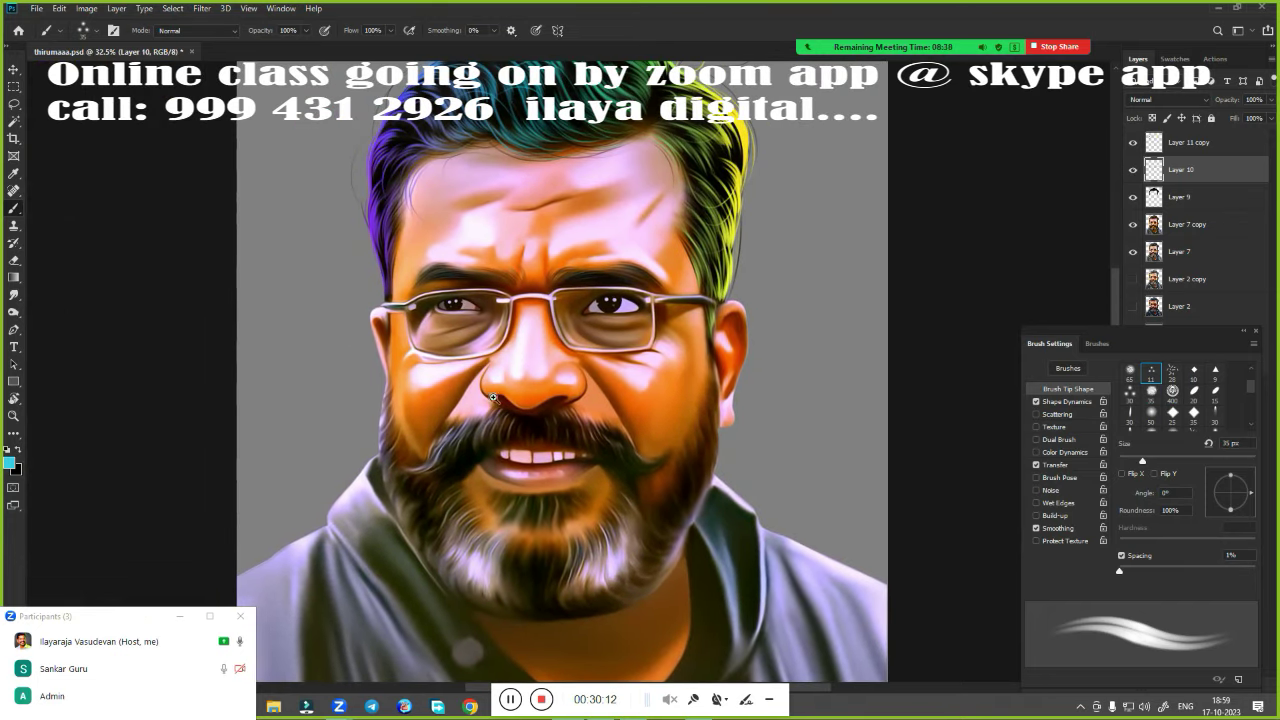
Save the painting progress with Ctrl+S
scroll(493, 397, down, 1)
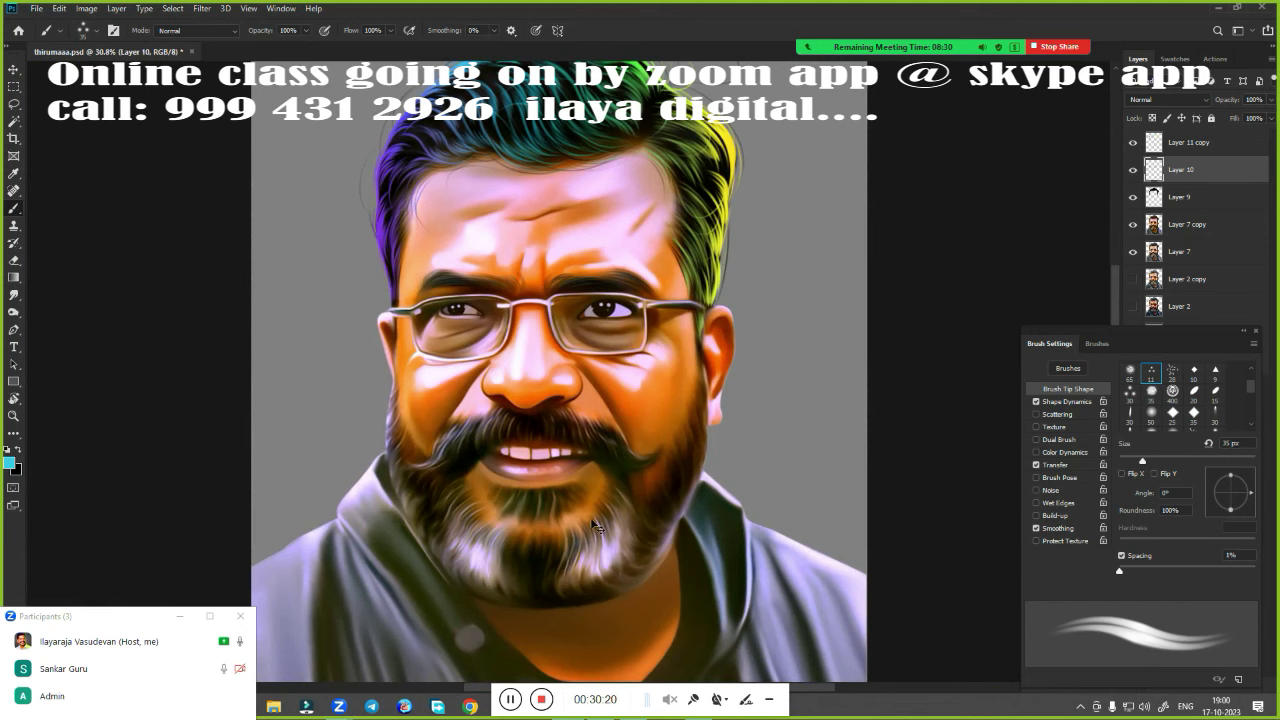
key(ctrl+s)
scroll(564, 471, up, 3)
scroll(706, 323, up, 2)
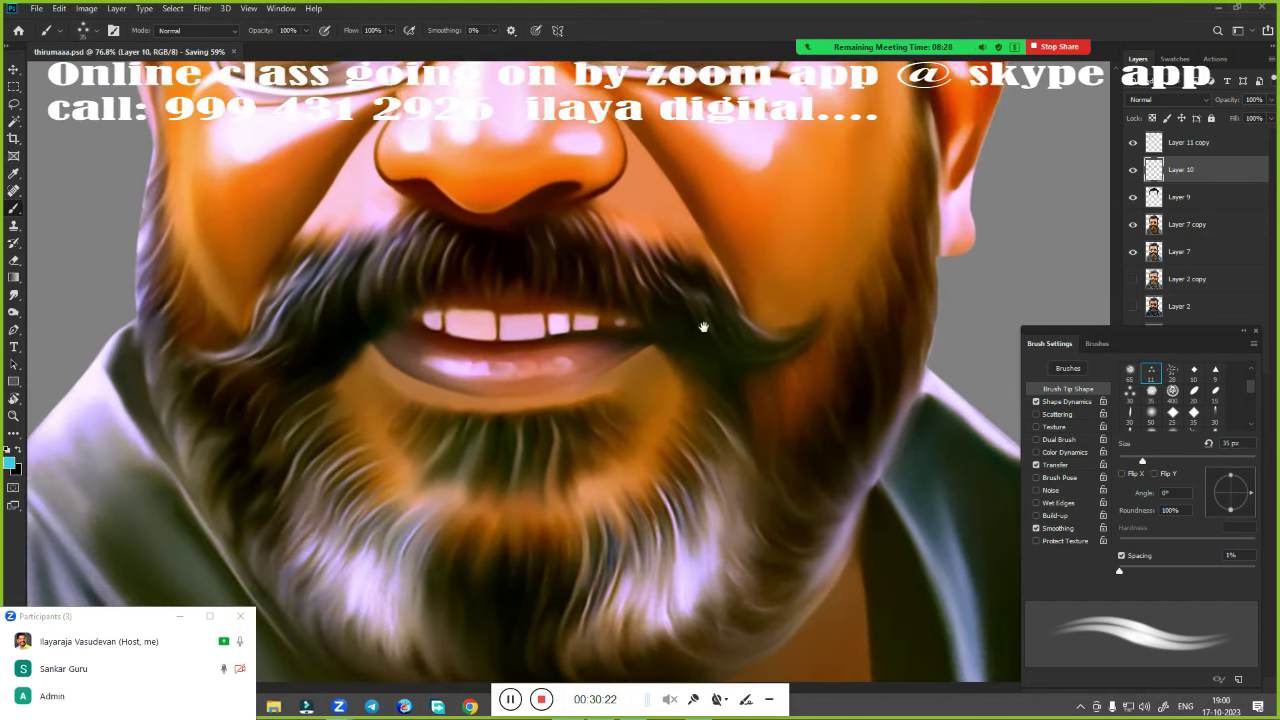
scroll(637, 402, down, 2)
scroll(620, 395, down, 2)
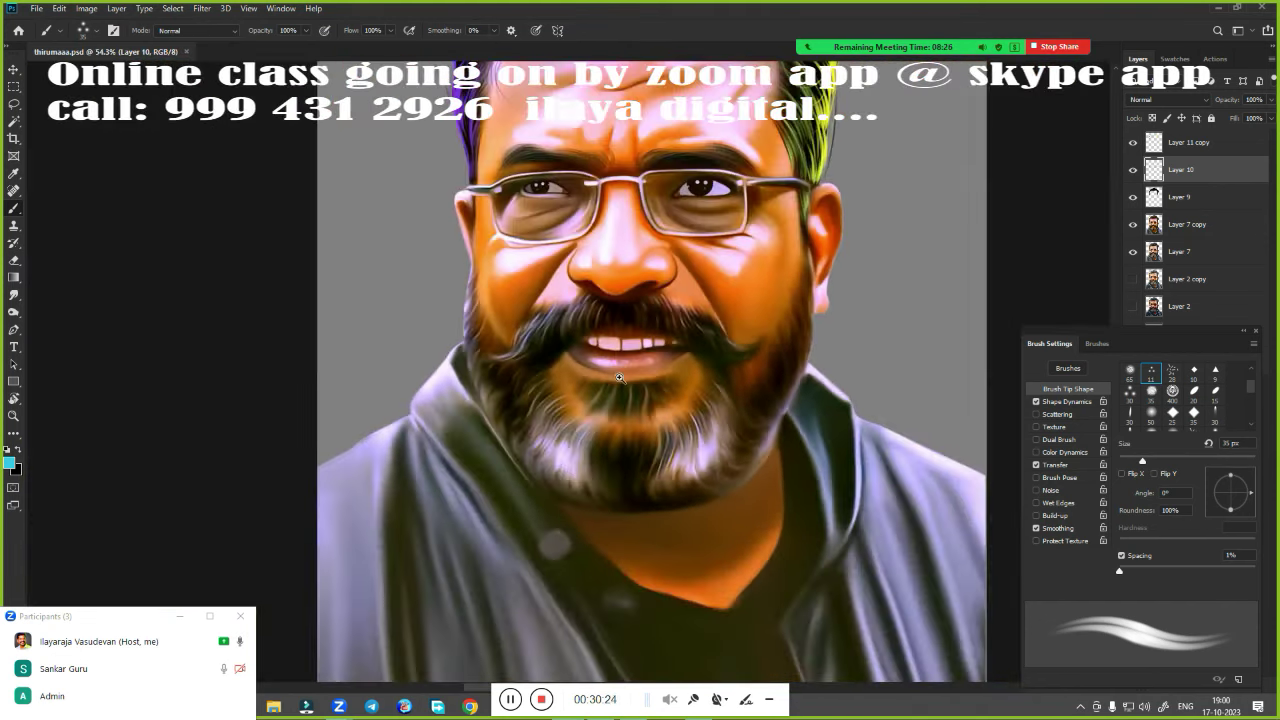
scroll(596, 379, up, 2)
scroll(605, 385, down, 2)
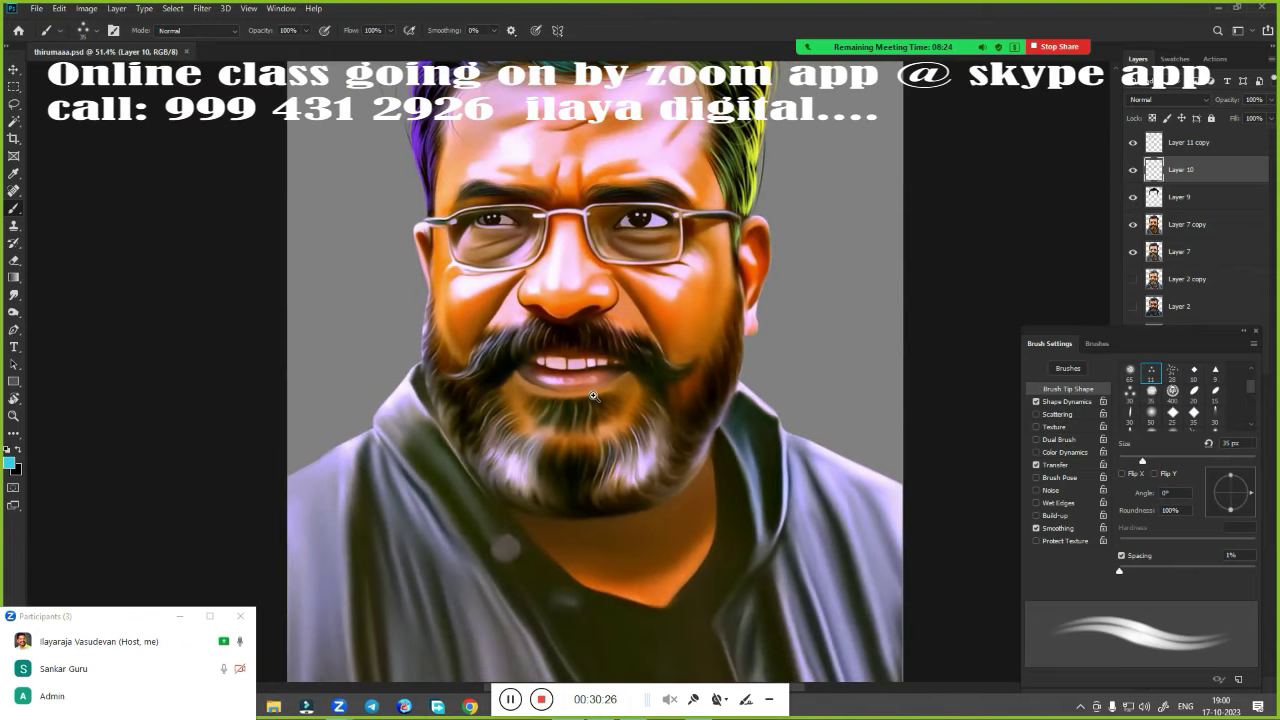
scroll(620, 395, up, 2)
scroll(635, 404, up, 2)
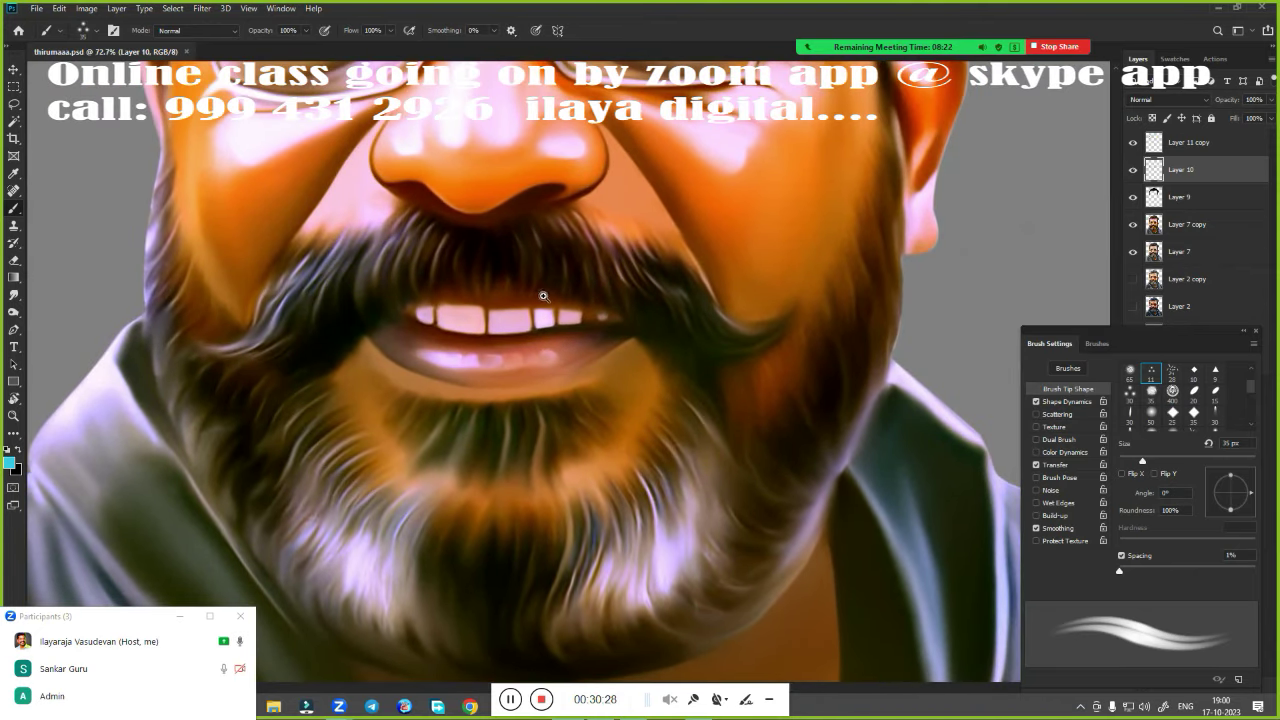
scroll(497, 321, up, 2)
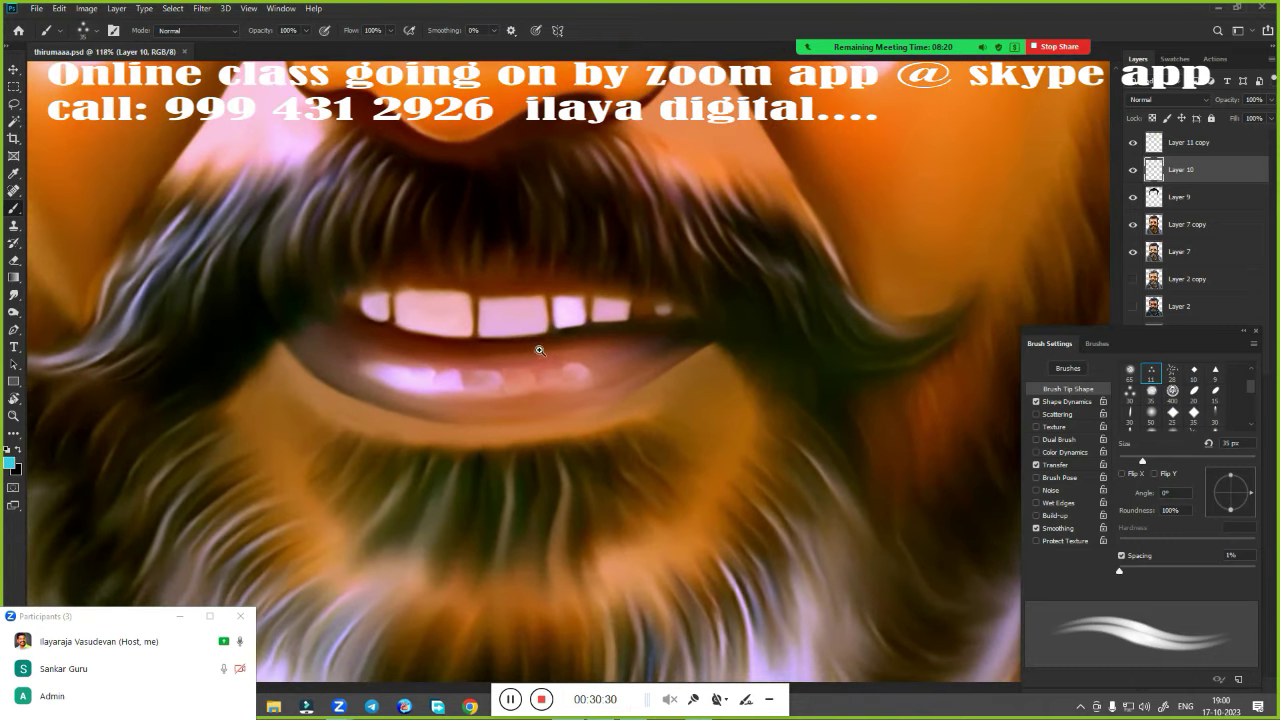
scroll(537, 349, up, 2)
scroll(630, 396, down, 2)
scroll(622, 402, up, 1)
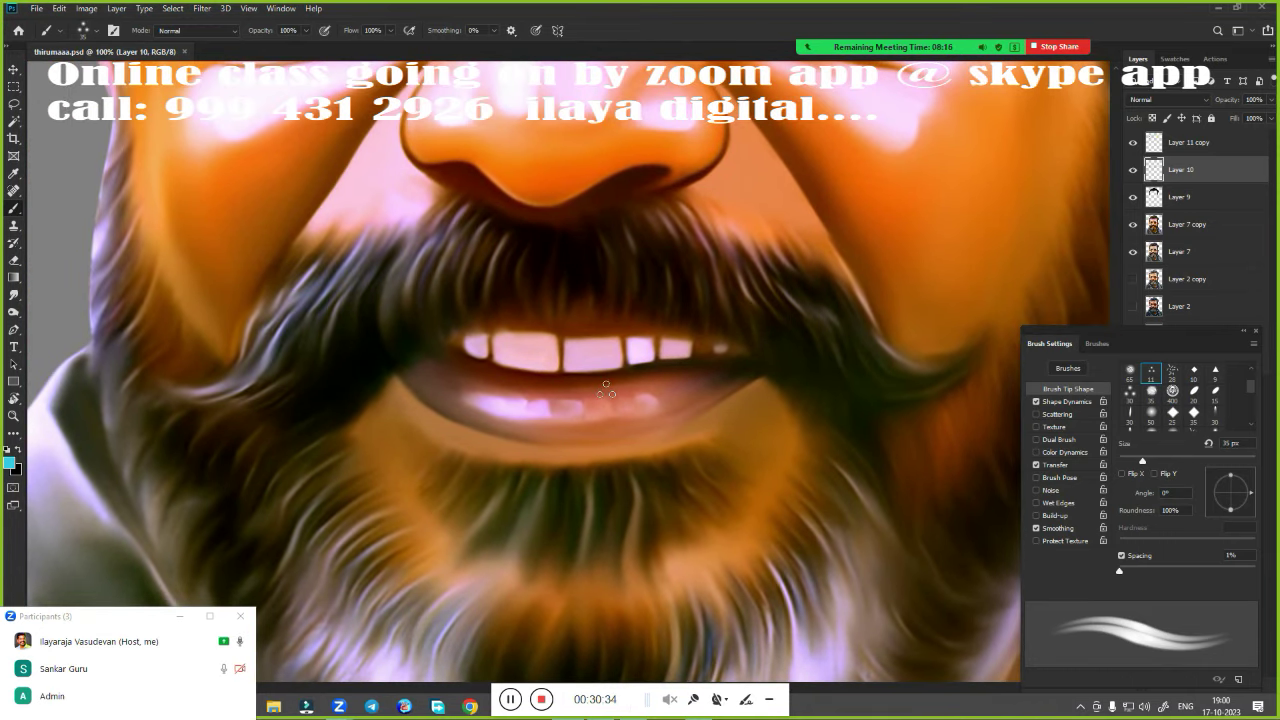
Switch the painting colour to black and enlarge the brush to 60 px
key(x)
key(bracketright)
scroll(605, 376, up, 3)
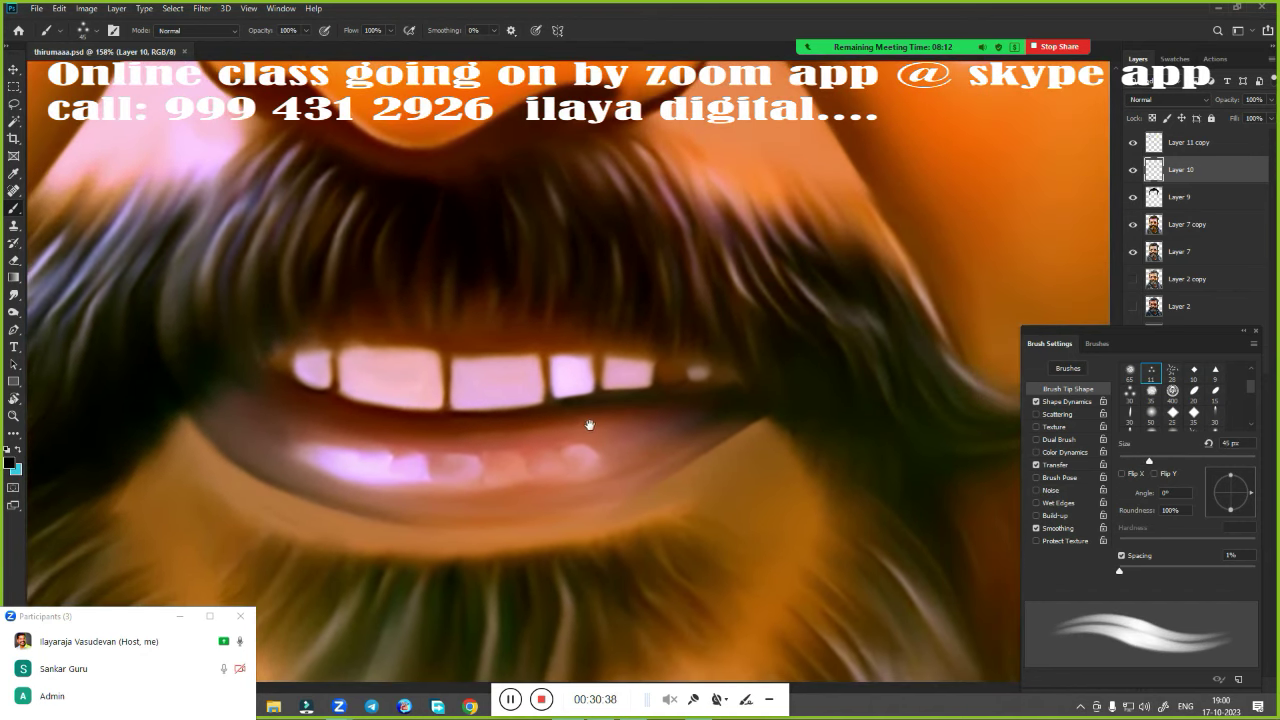
key(bracketright)
key(bracketright)
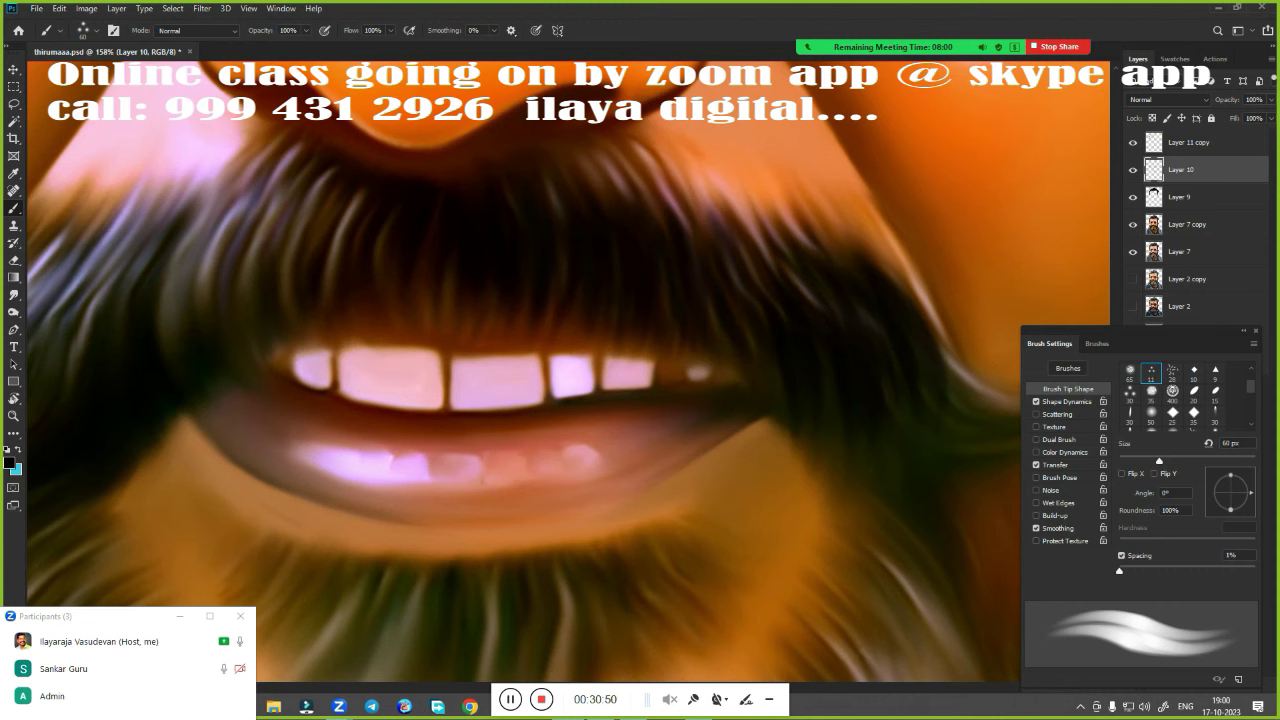
Darken and smooth the mustache curve beside the cheek, undoing one extra stroke
mouse_move(750, 442)
mouse_down()
mouse_move(457, 408)
mouse_move(357, 413)
mouse_up()
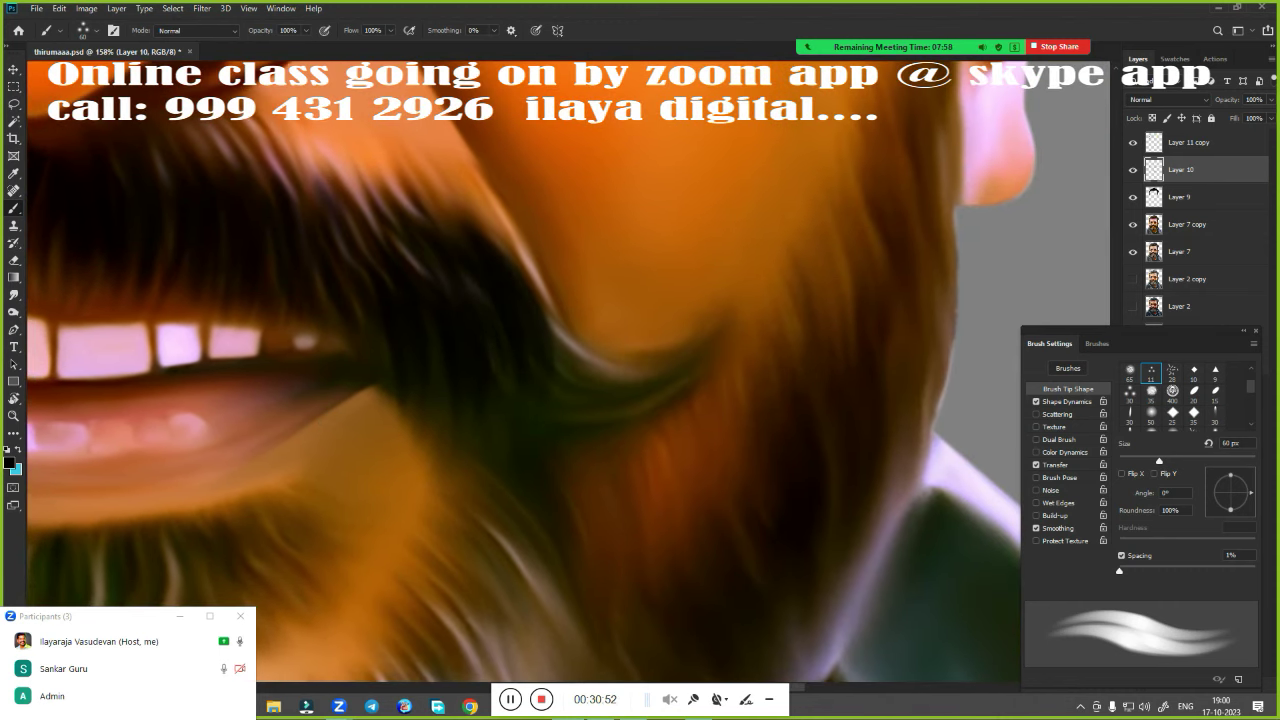
drag(514, 290, 665, 385)
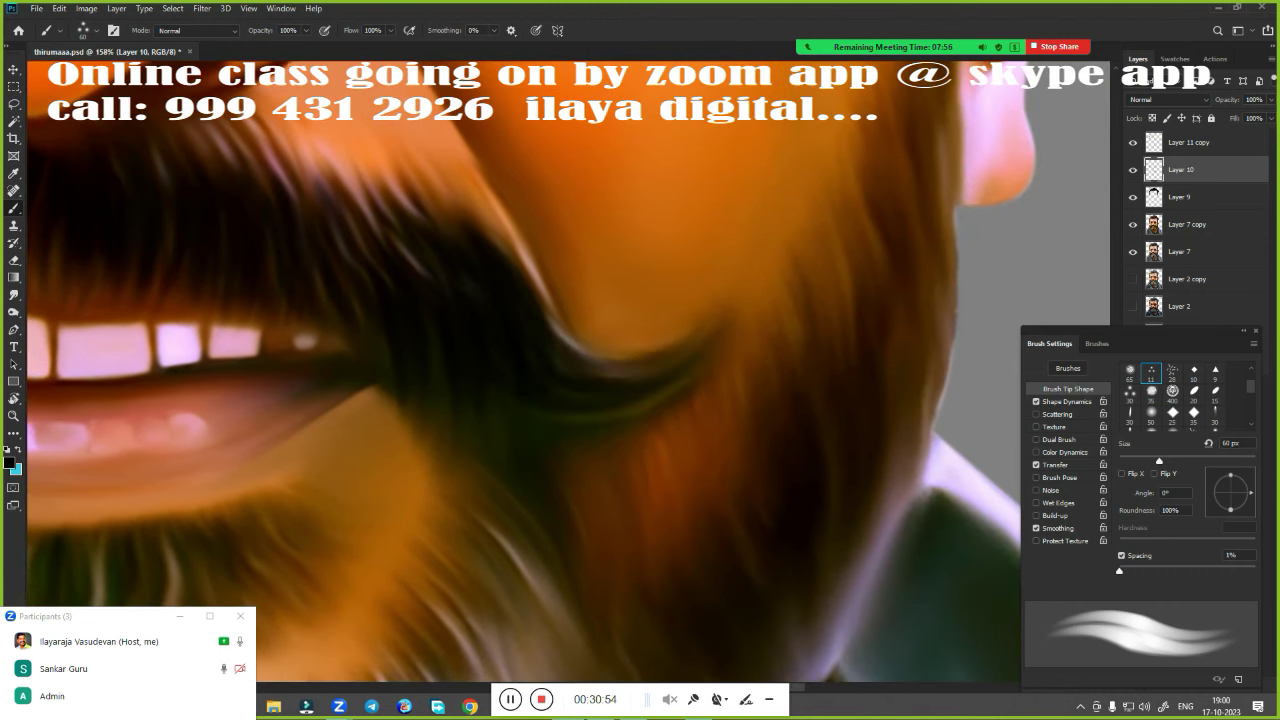
drag(528, 330, 645, 368)
drag(634, 415, 509, 429)
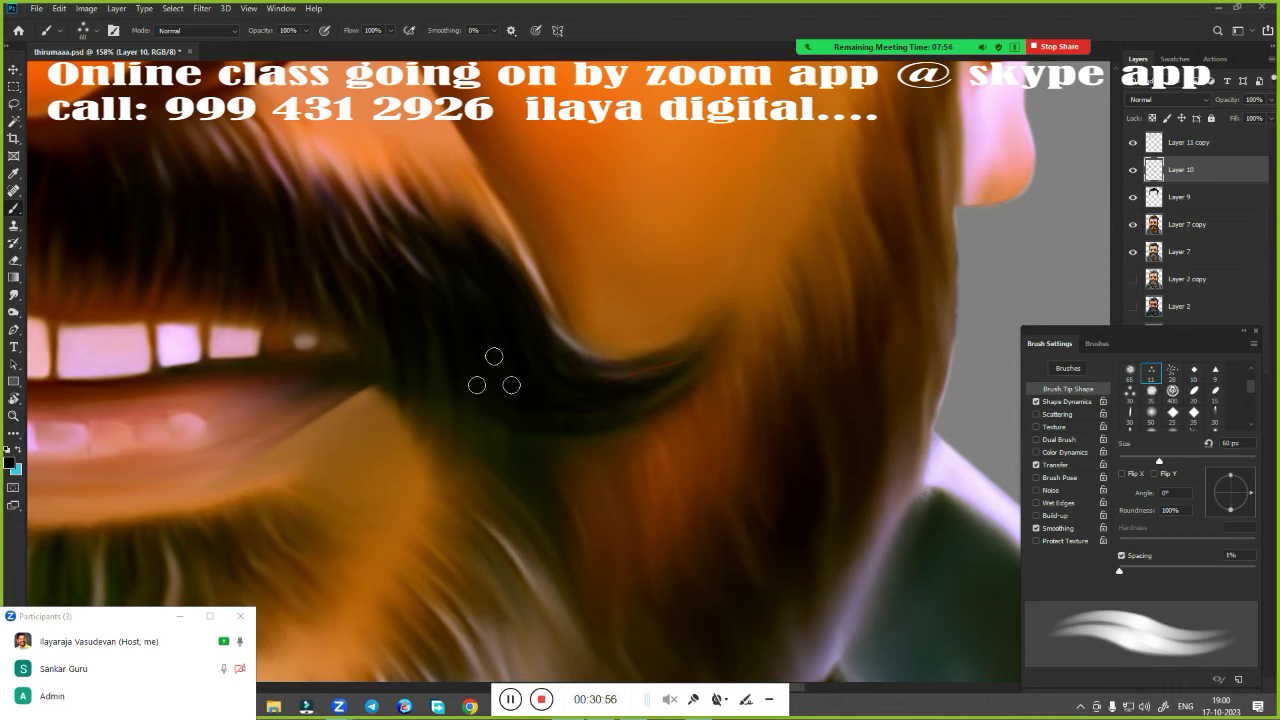
drag(680, 343, 560, 365)
drag(517, 436, 665, 400)
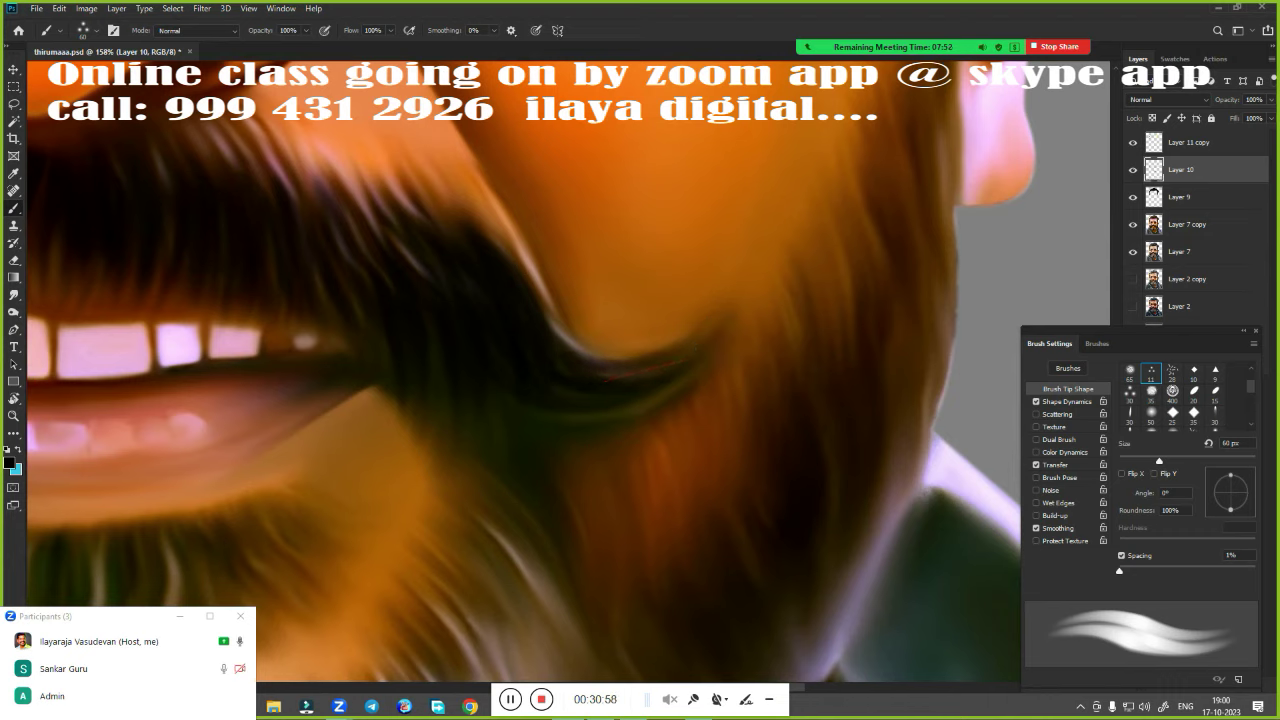
drag(545, 350, 638, 370)
drag(480, 410, 722, 382)
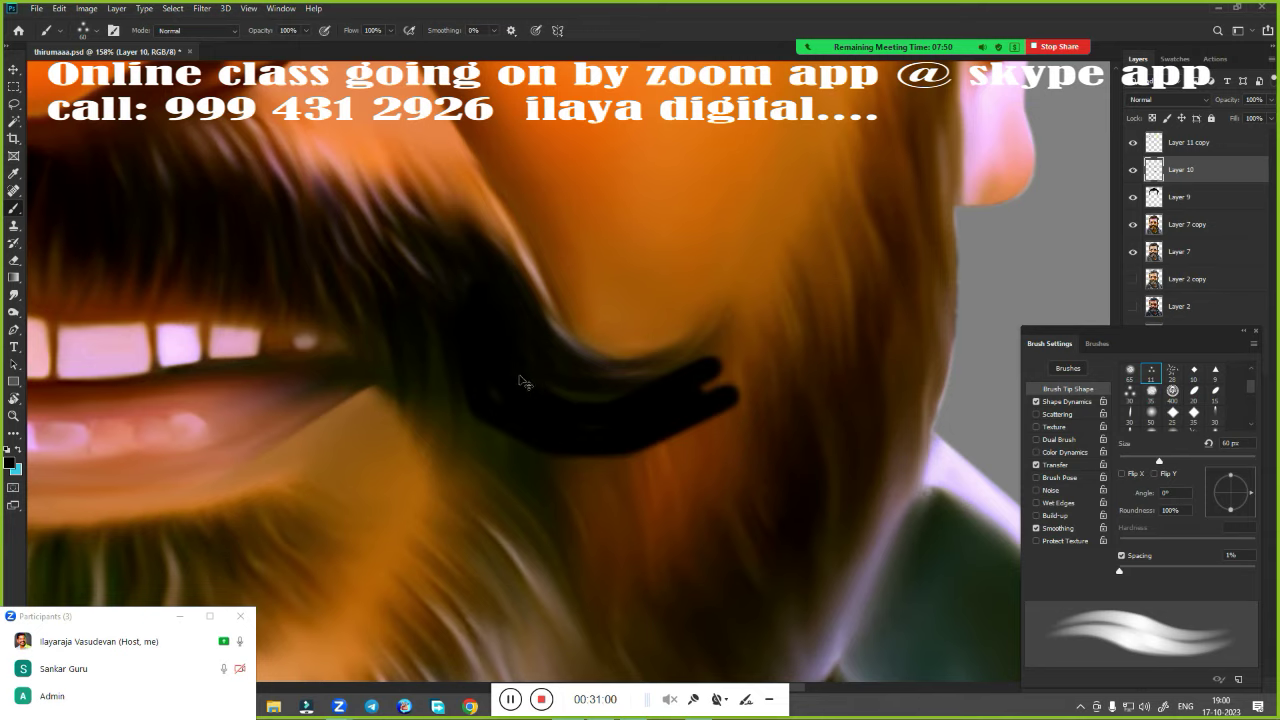
key(ctrl+z)
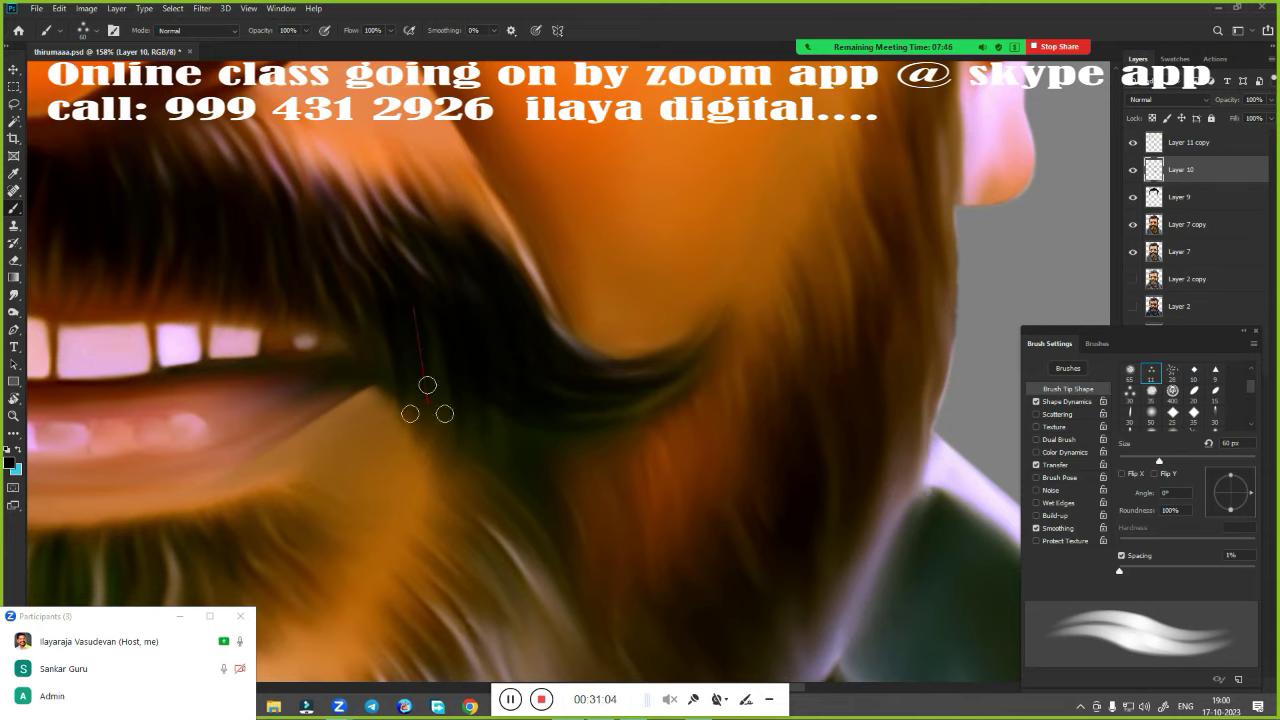
Paint dark hair strands across the mustache around the mouth
drag(365, 309, 675, 389)
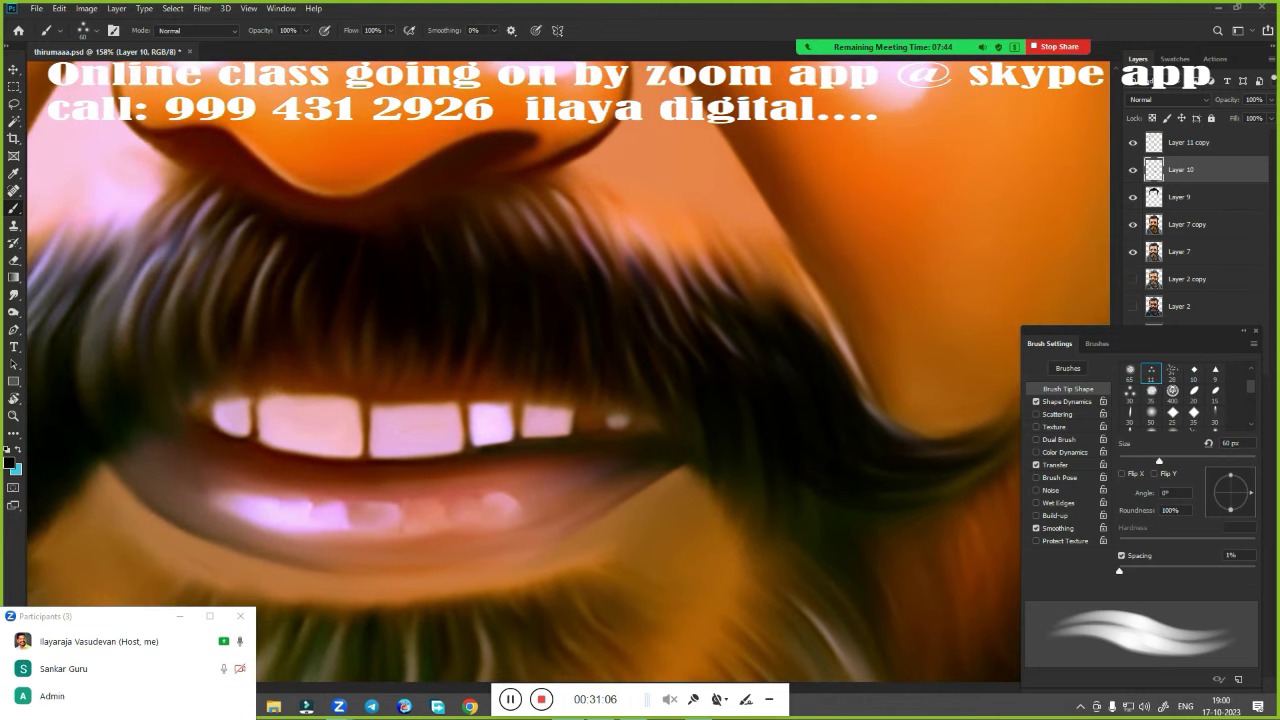
drag(382, 384, 672, 399)
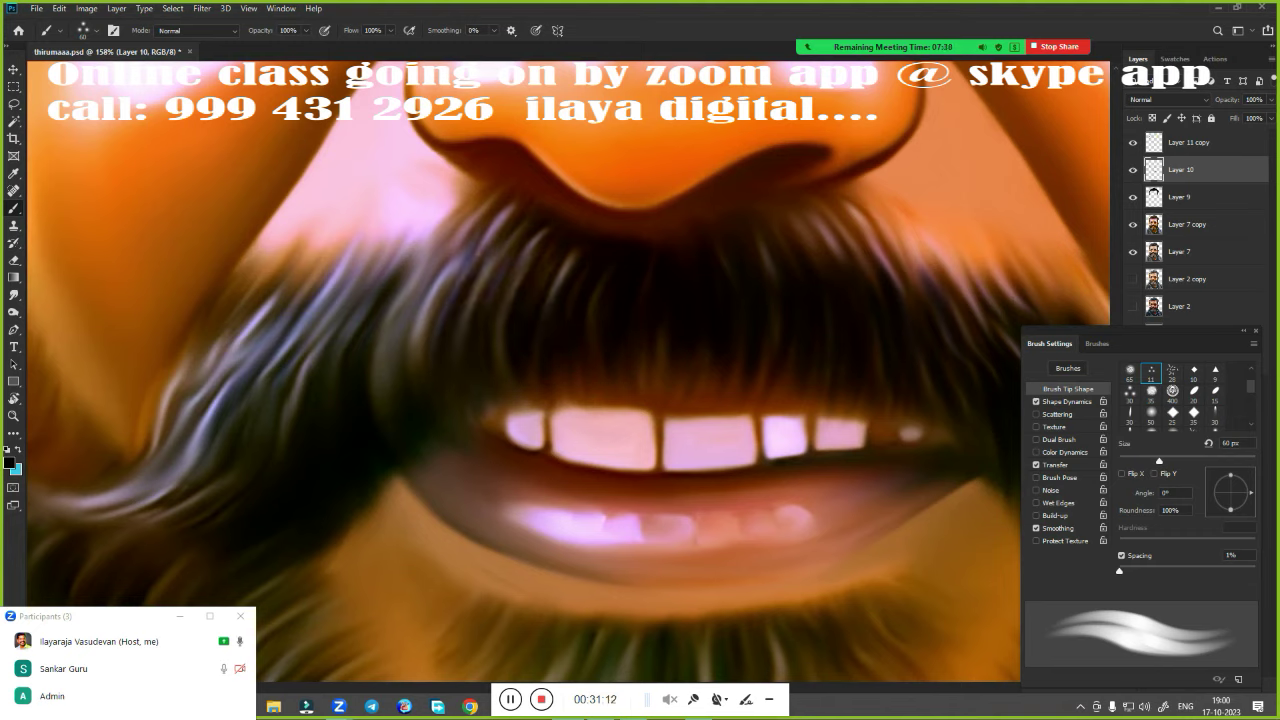
drag(450, 250, 390, 410)
drag(396, 310, 350, 425)
drag(485, 245, 400, 378)
drag(515, 262, 488, 378)
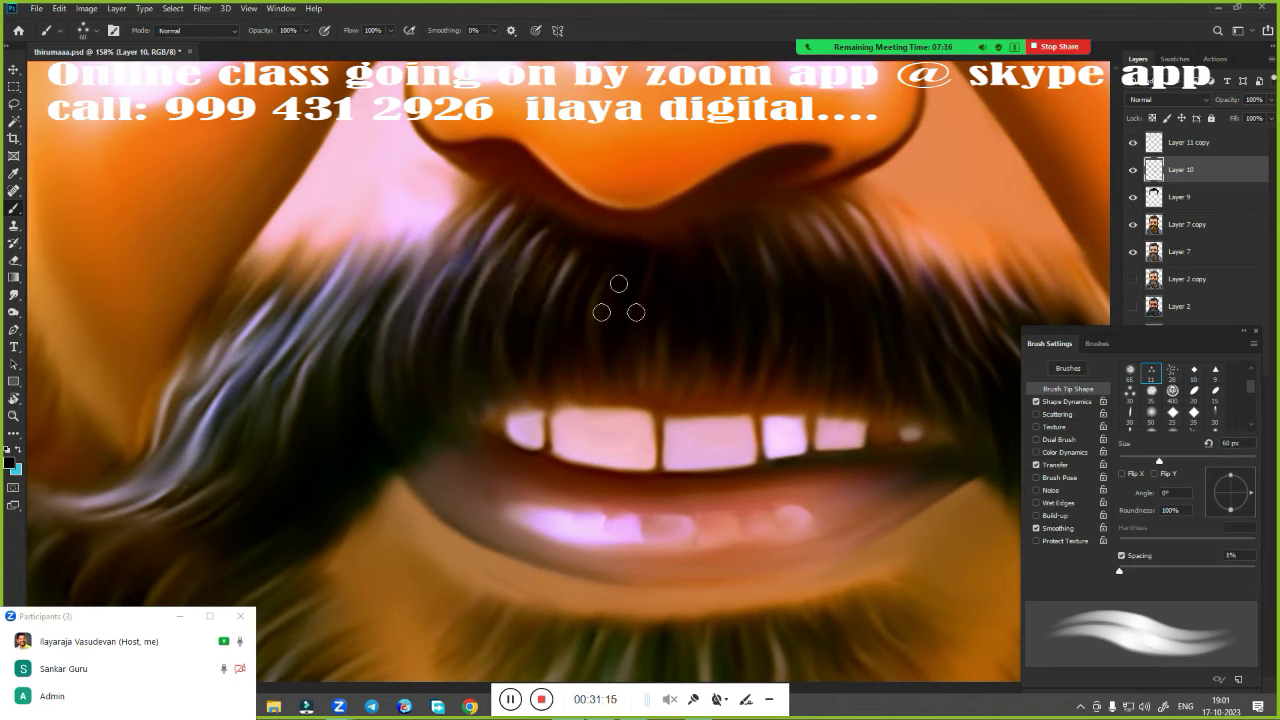
drag(523, 423, 668, 361)
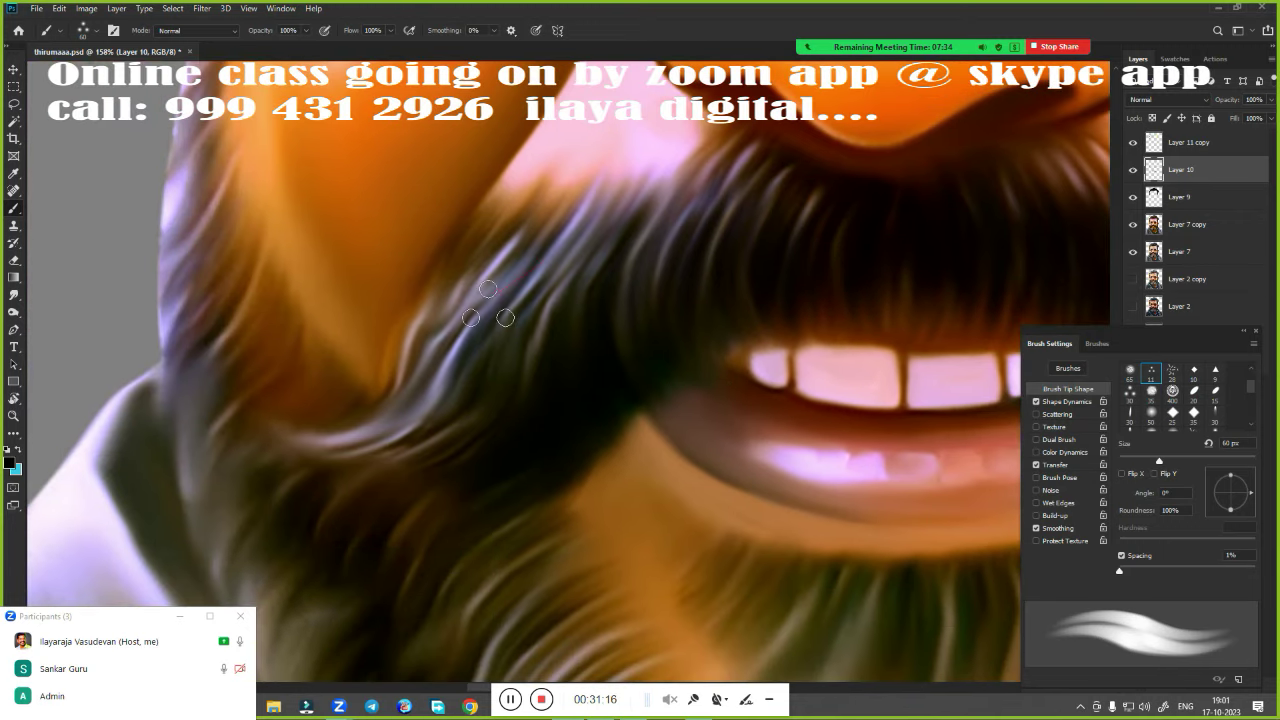
mouse_move(530, 275)
mouse_down()
mouse_move(490, 375)
mouse_move(530, 375)
mouse_up()
drag(590, 260, 565, 330)
drag(630, 255, 612, 315)
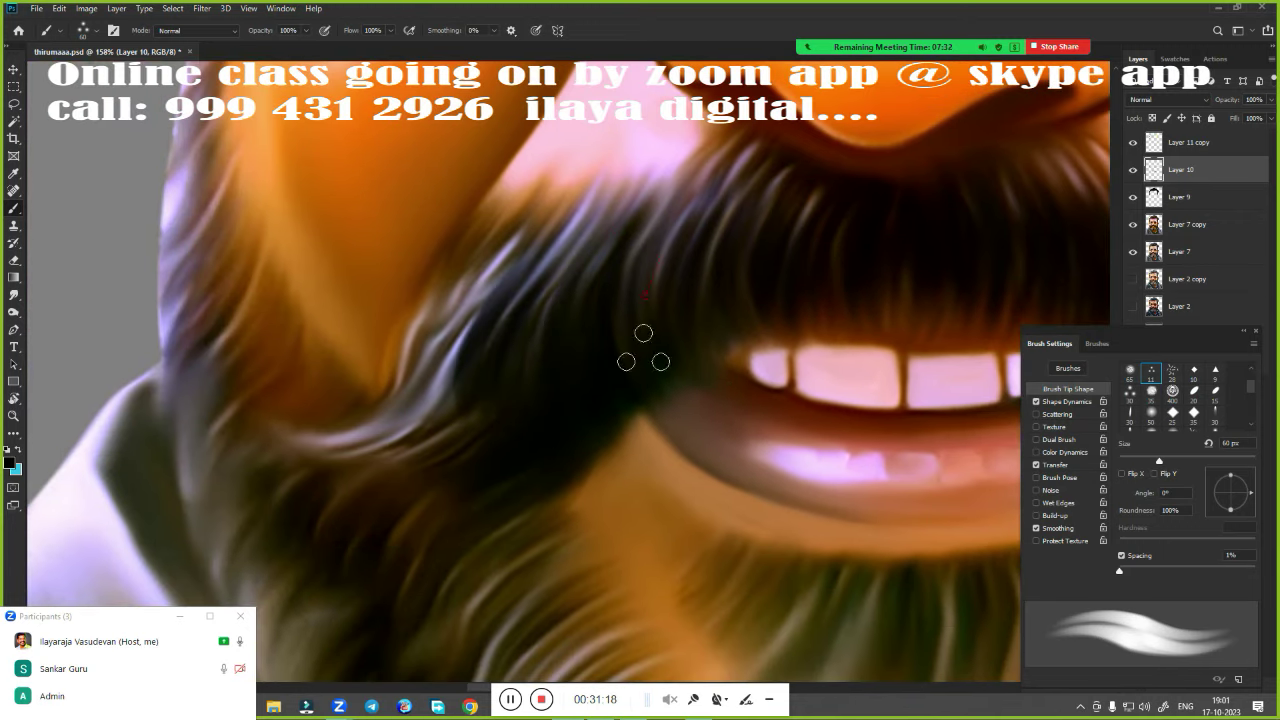
mouse_move(500, 264)
mouse_down()
mouse_move(440, 394)
mouse_move(388, 418)
mouse_move(434, 402)
mouse_move(285, 465)
mouse_up()
Darken the light lower mustache strands flowing down-left, redoing an unwanted stroke
drag(455, 345, 260, 445)
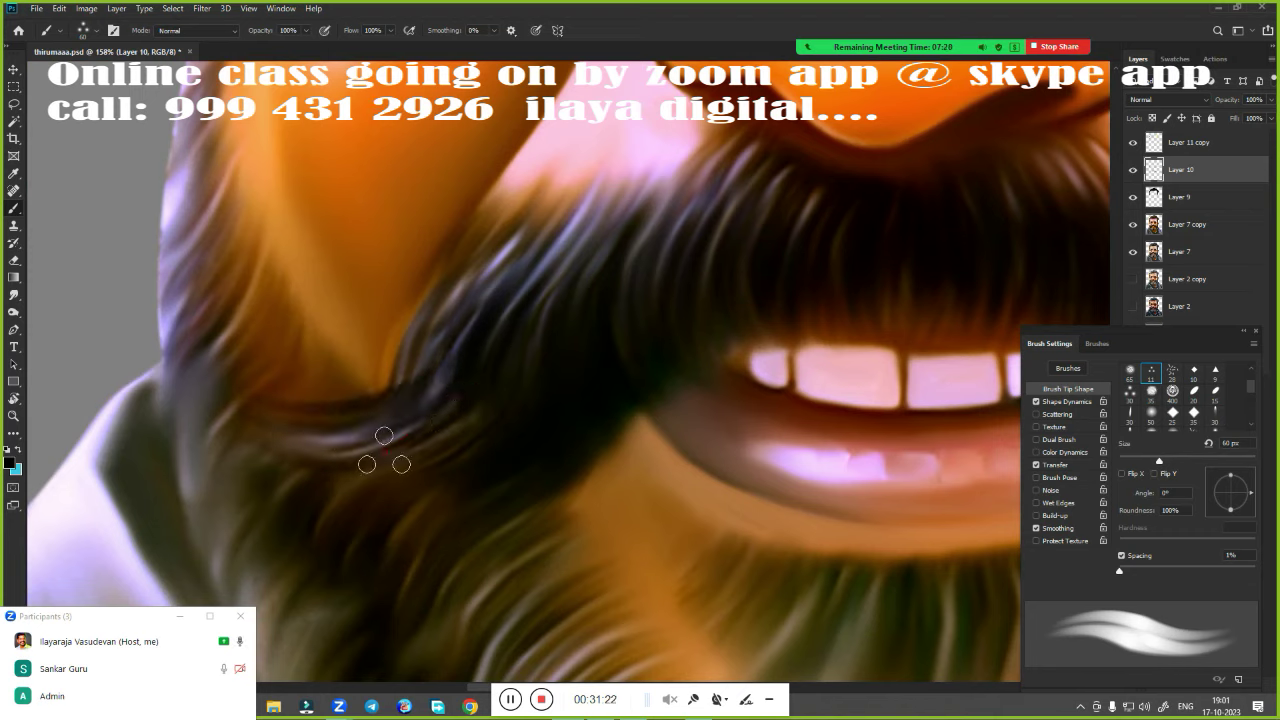
drag(450, 395, 270, 465)
drag(457, 258, 320, 400)
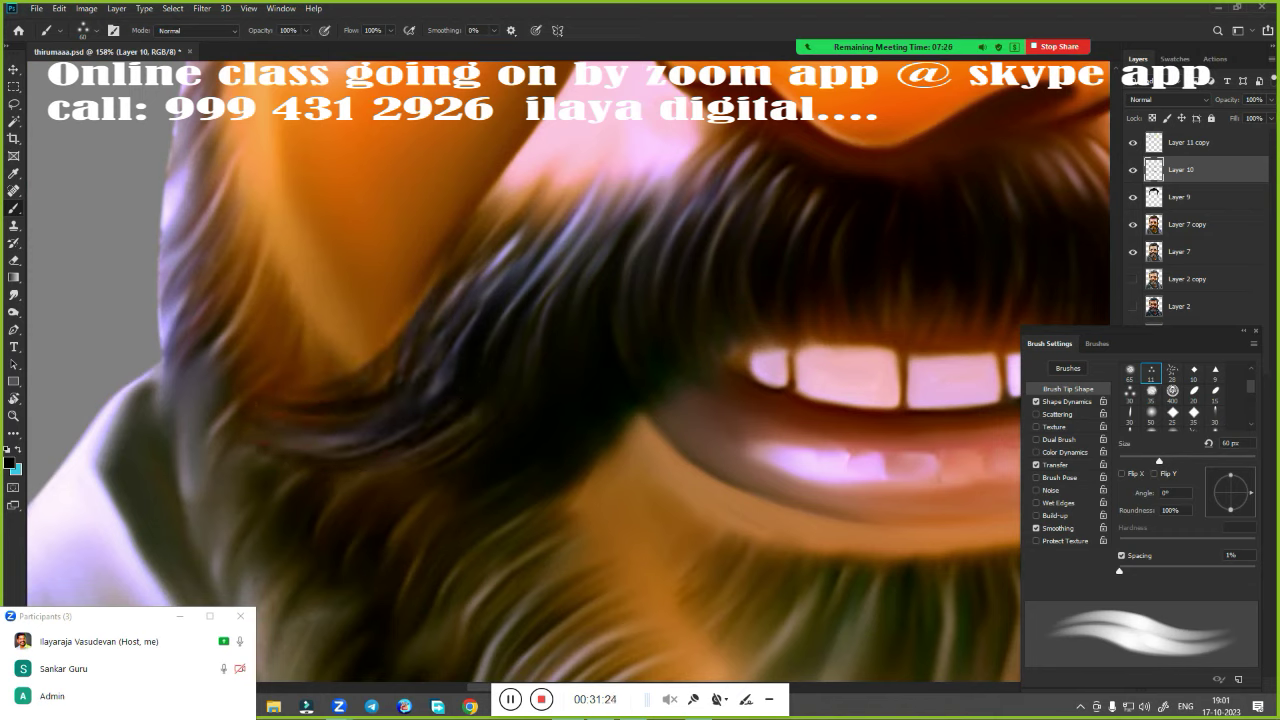
key(ctrl+z)
key(ctrl+z)
drag(510, 262, 286, 457)
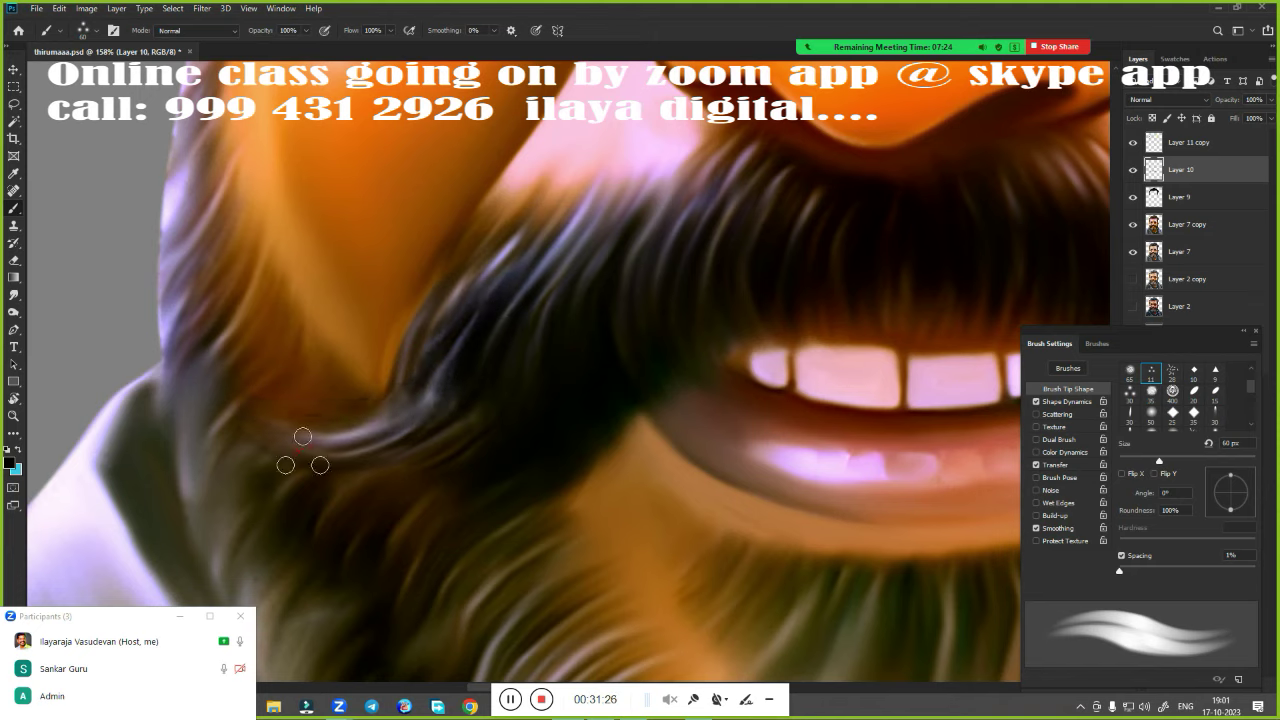
drag(528, 314, 240, 425)
drag(526, 336, 318, 454)
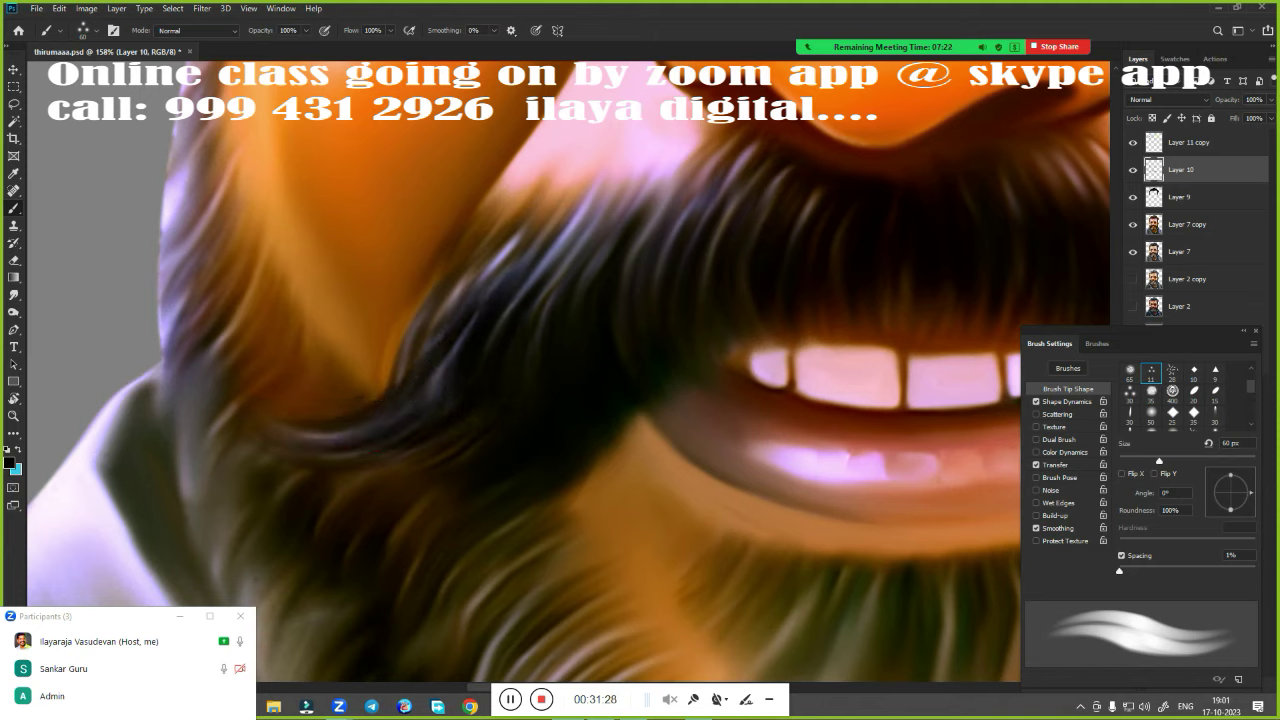
drag(490, 430, 300, 454)
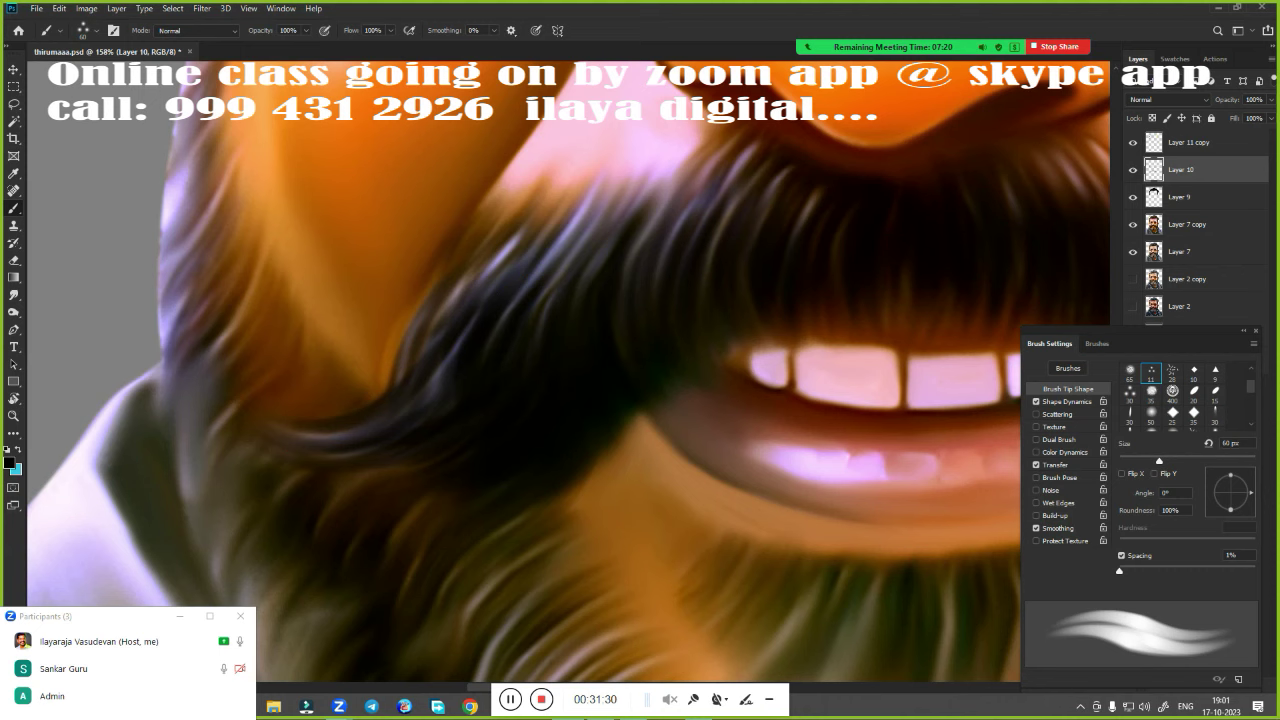
drag(492, 264, 370, 398)
Darken the beard strands just below the lower lip
scroll(601, 411, down, 5)
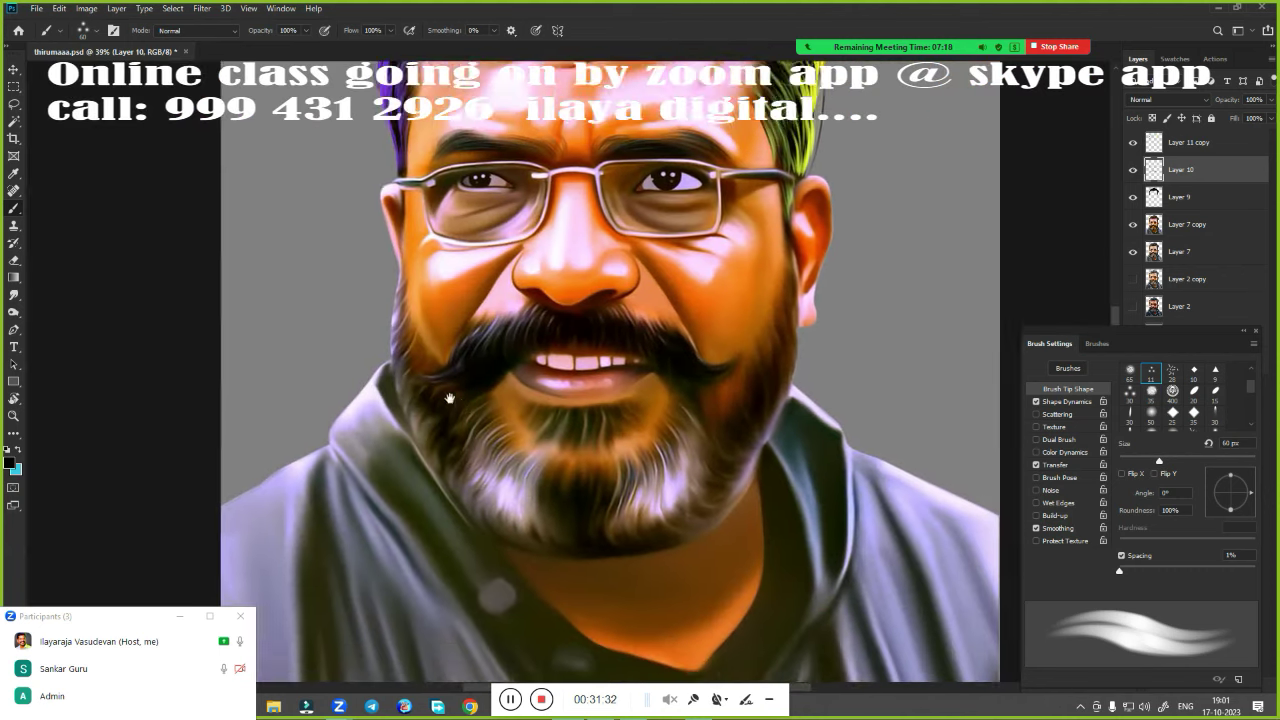
scroll(586, 414, up, 2)
scroll(628, 413, up, 2)
drag(628, 413, 611, 349)
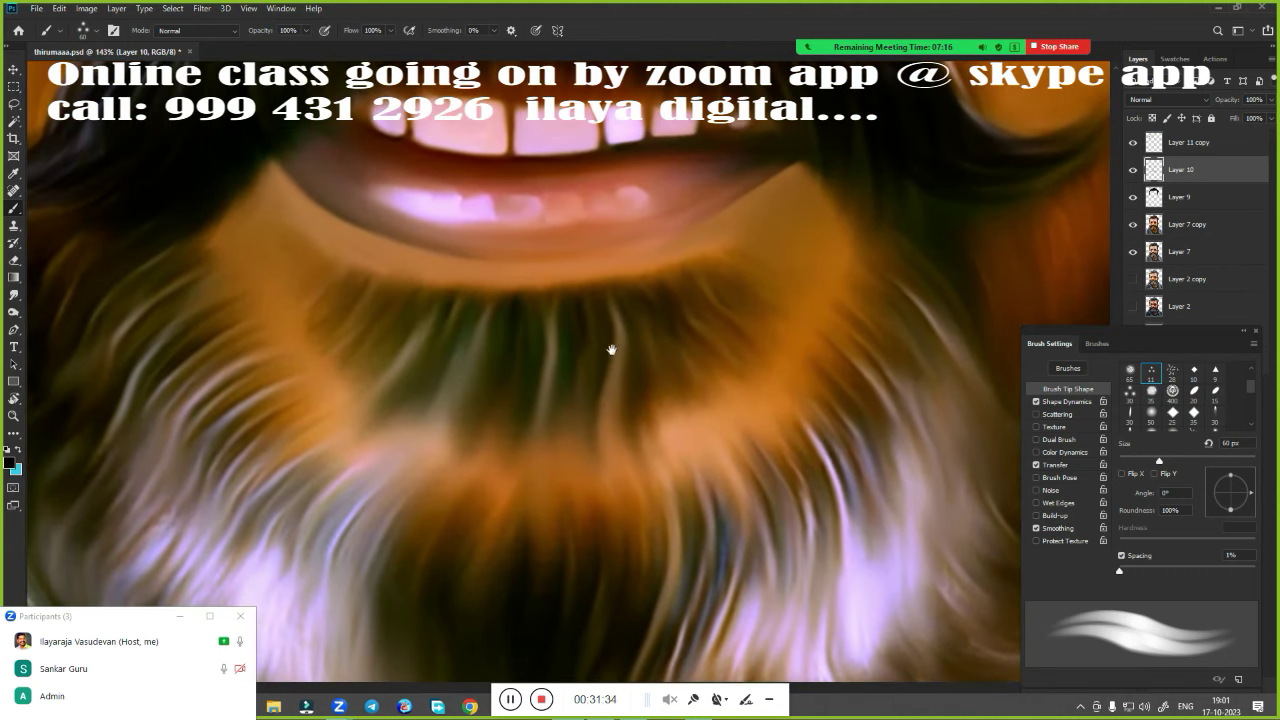
drag(598, 300, 576, 420)
mouse_move(640, 296)
mouse_down()
mouse_move(606, 378)
mouse_move(630, 374)
mouse_move(646, 390)
mouse_up()
Add dark strokes across the beard's left, middle and right strands
drag(570, 305, 560, 405)
drag(495, 298, 470, 415)
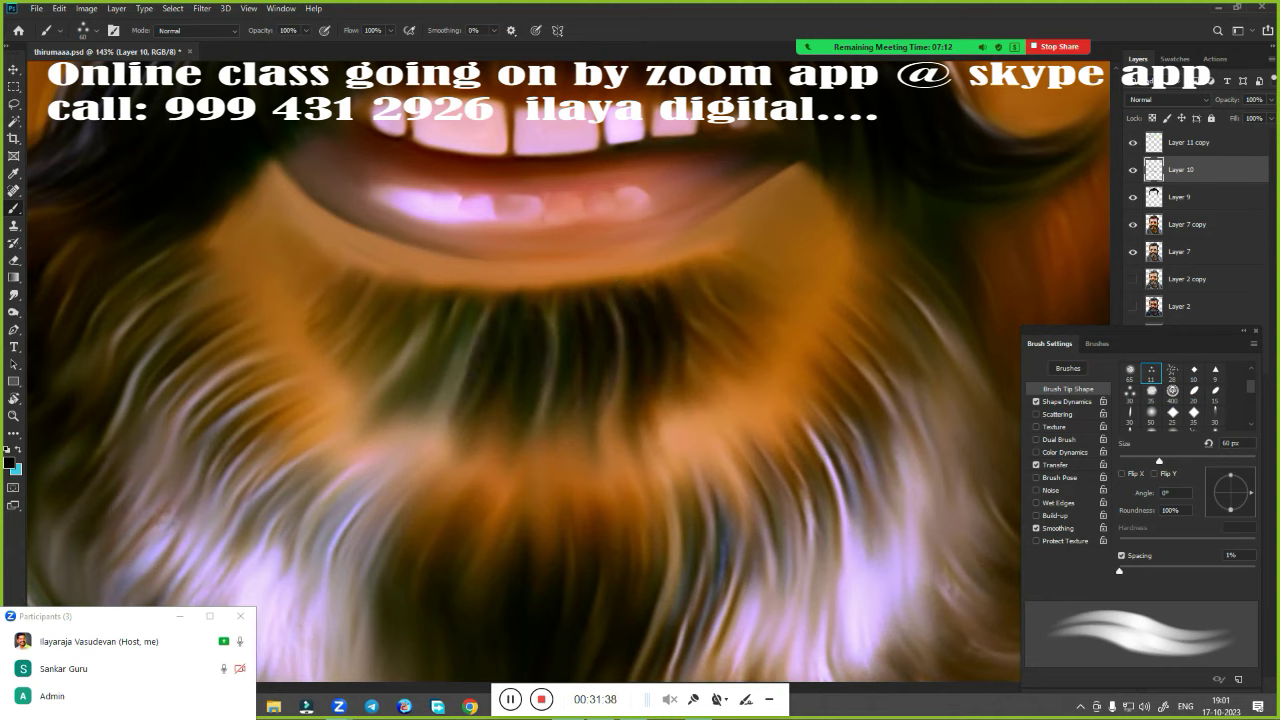
mouse_move(445, 316)
mouse_down()
mouse_move(415, 405)
mouse_move(366, 376)
mouse_up()
drag(400, 298, 342, 336)
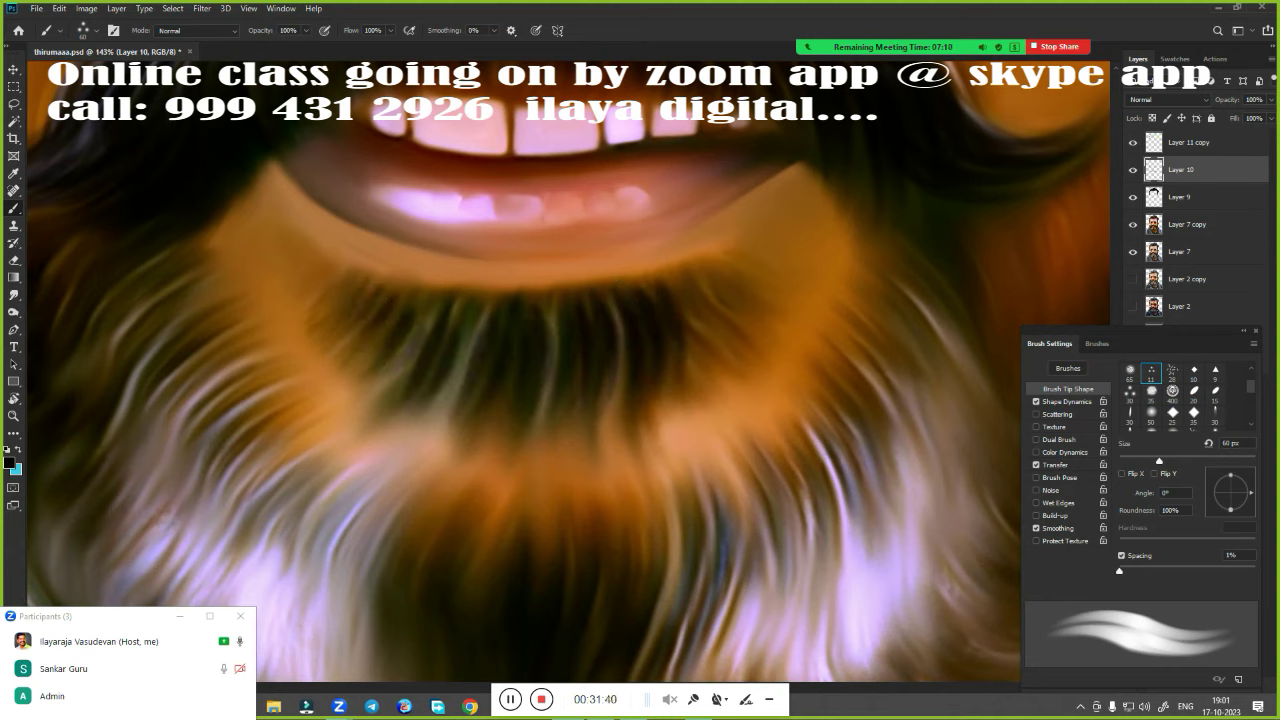
mouse_move(458, 306)
mouse_down()
mouse_move(420, 394)
mouse_move(440, 400)
mouse_move(386, 378)
mouse_move(410, 366)
mouse_up()
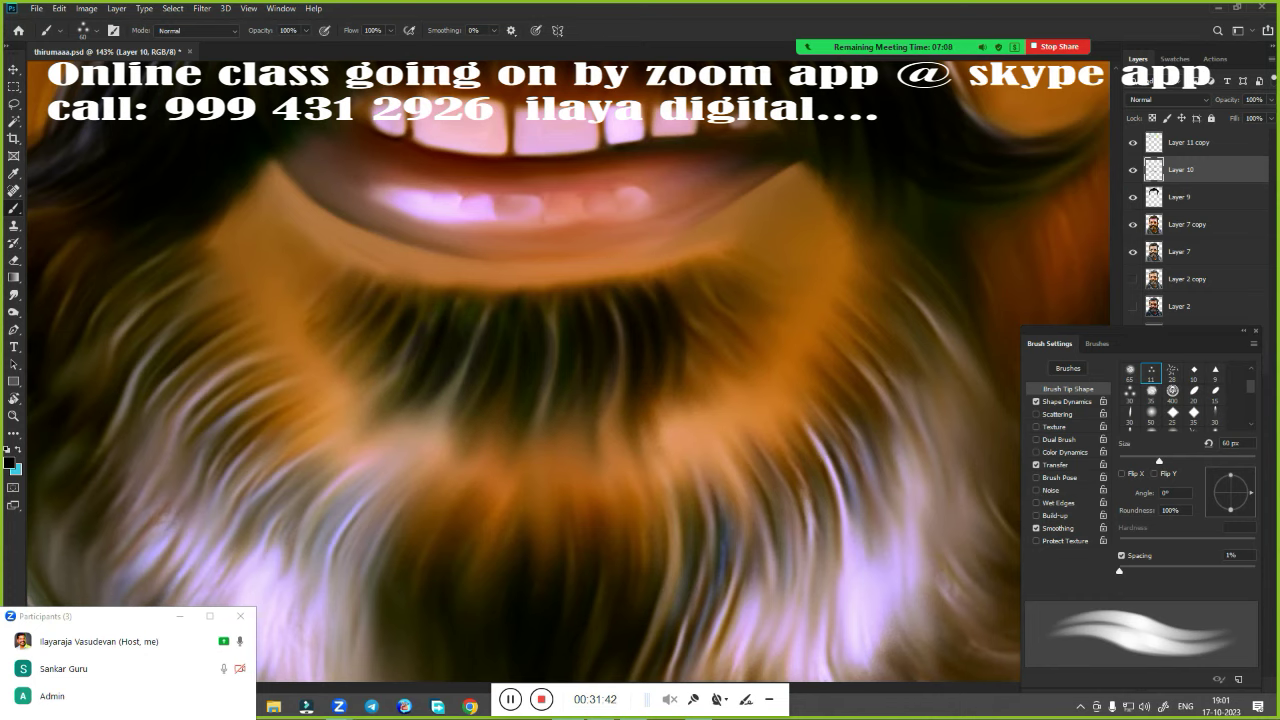
drag(560, 312, 540, 414)
mouse_move(705, 276)
mouse_down()
mouse_move(662, 376)
mouse_move(698, 362)
mouse_up()
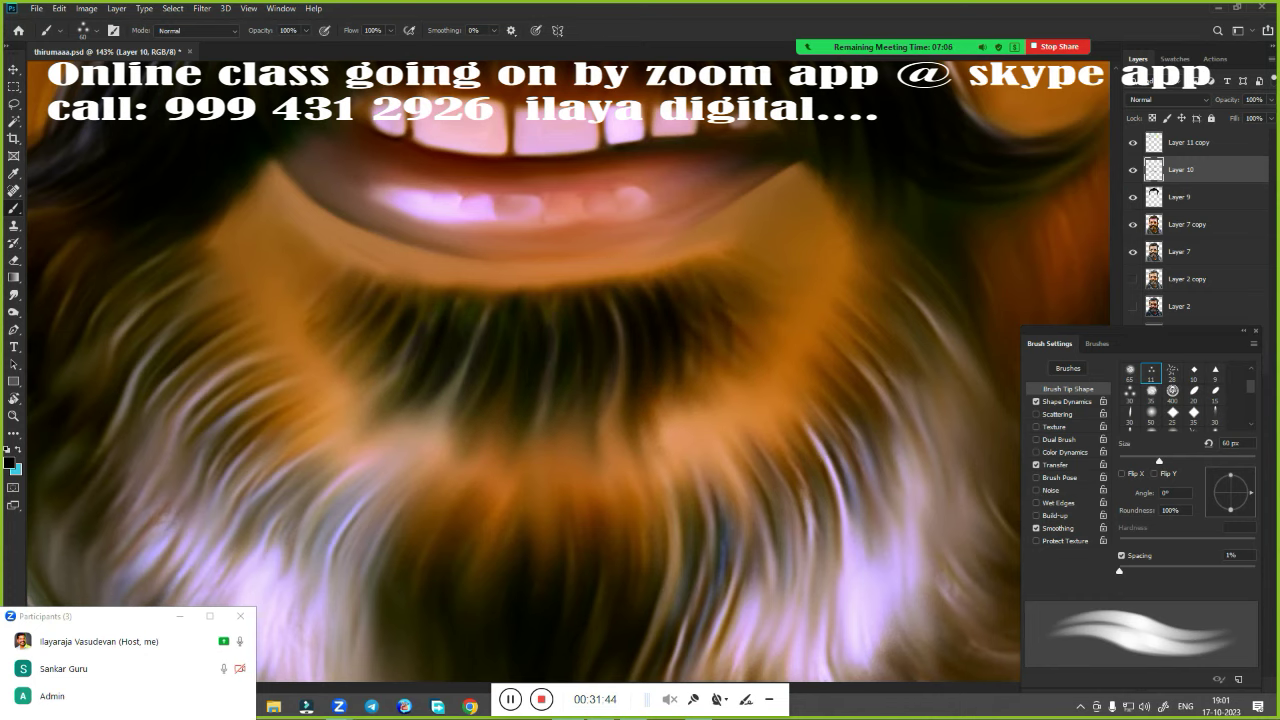
Paint dark hair strands into the upper beard beneath the mouth
scroll(647, 405, down, 3)
scroll(614, 371, up, 2)
scroll(640, 380, up, 2)
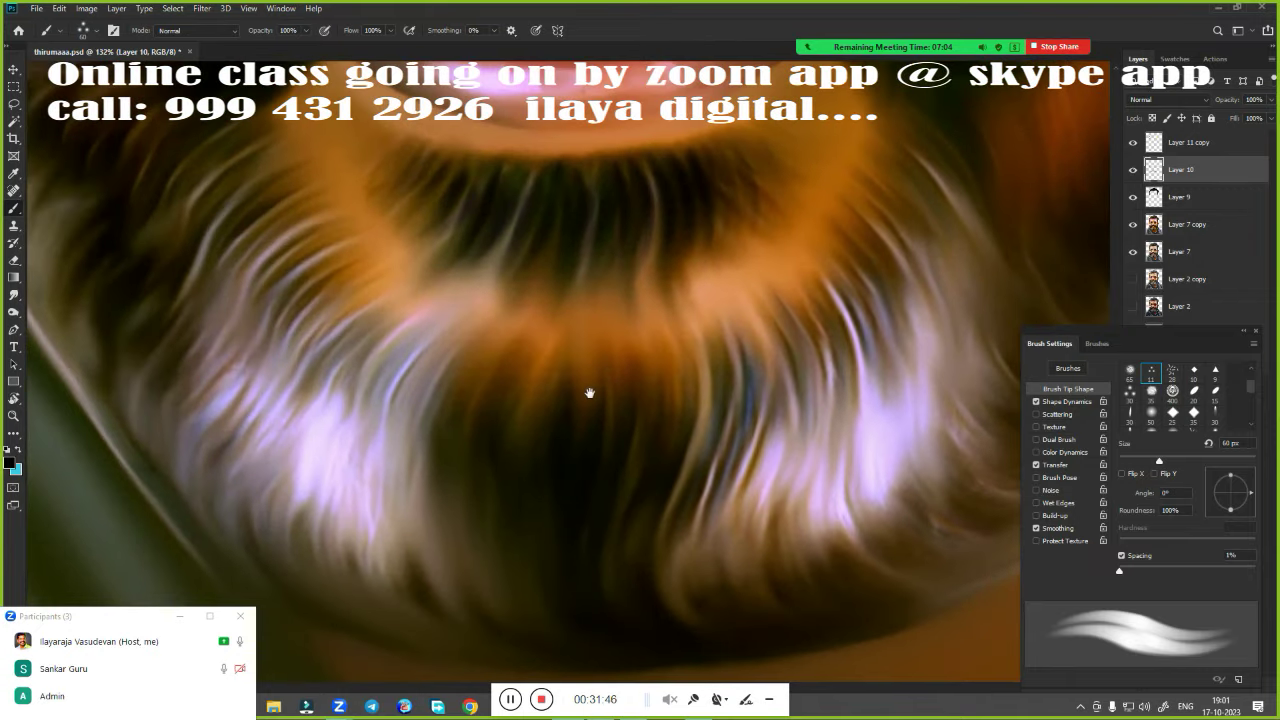
drag(590, 393, 592, 463)
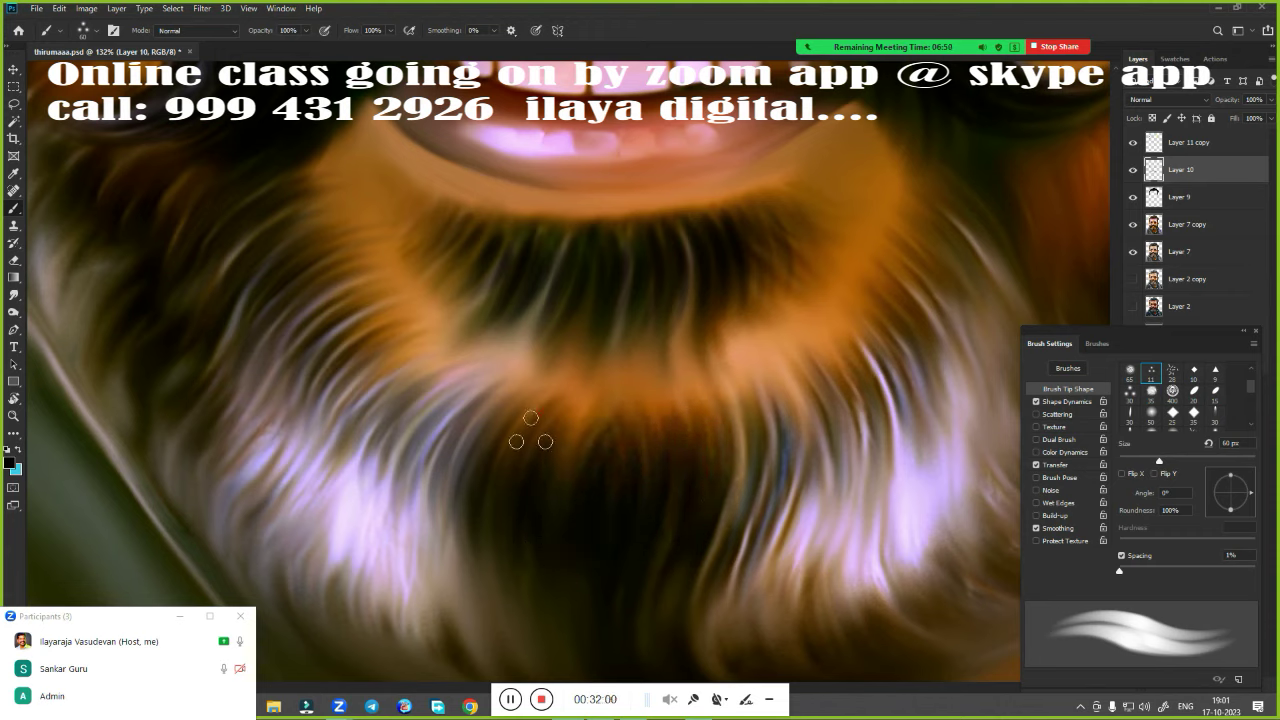
scroll(620, 420, right, 5)
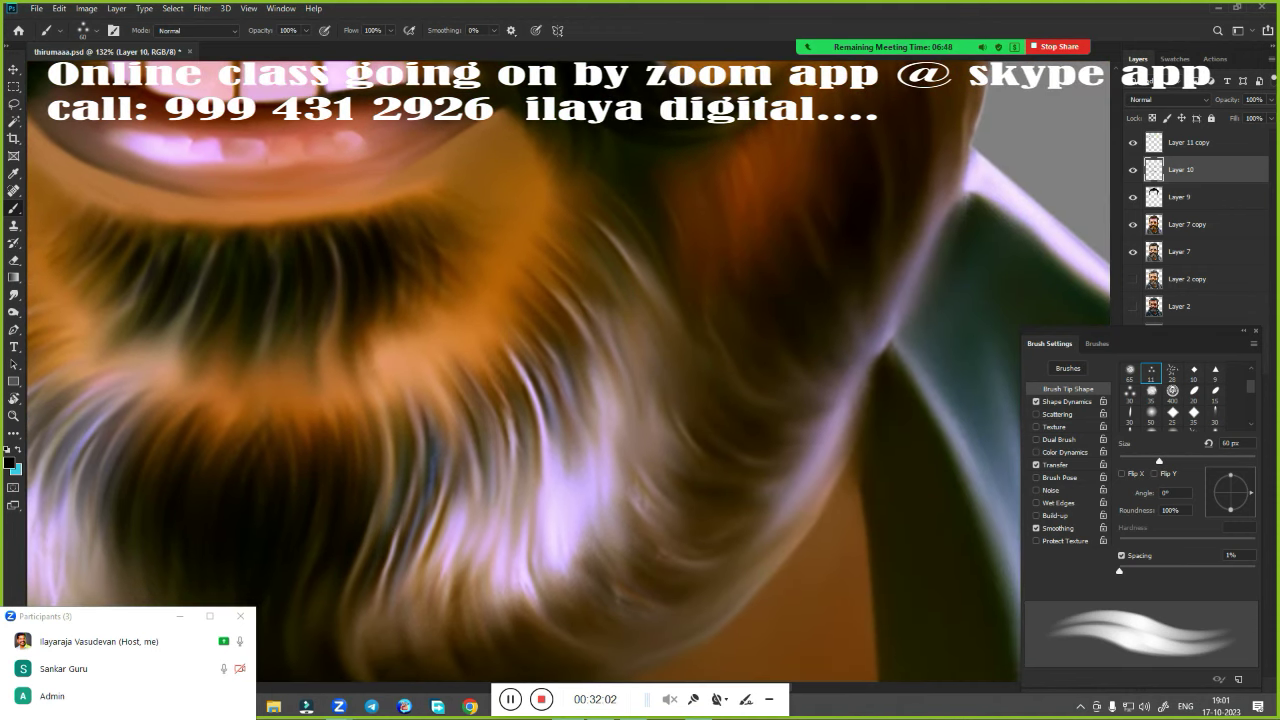
drag(658, 383, 610, 215)
drag(615, 365, 565, 255)
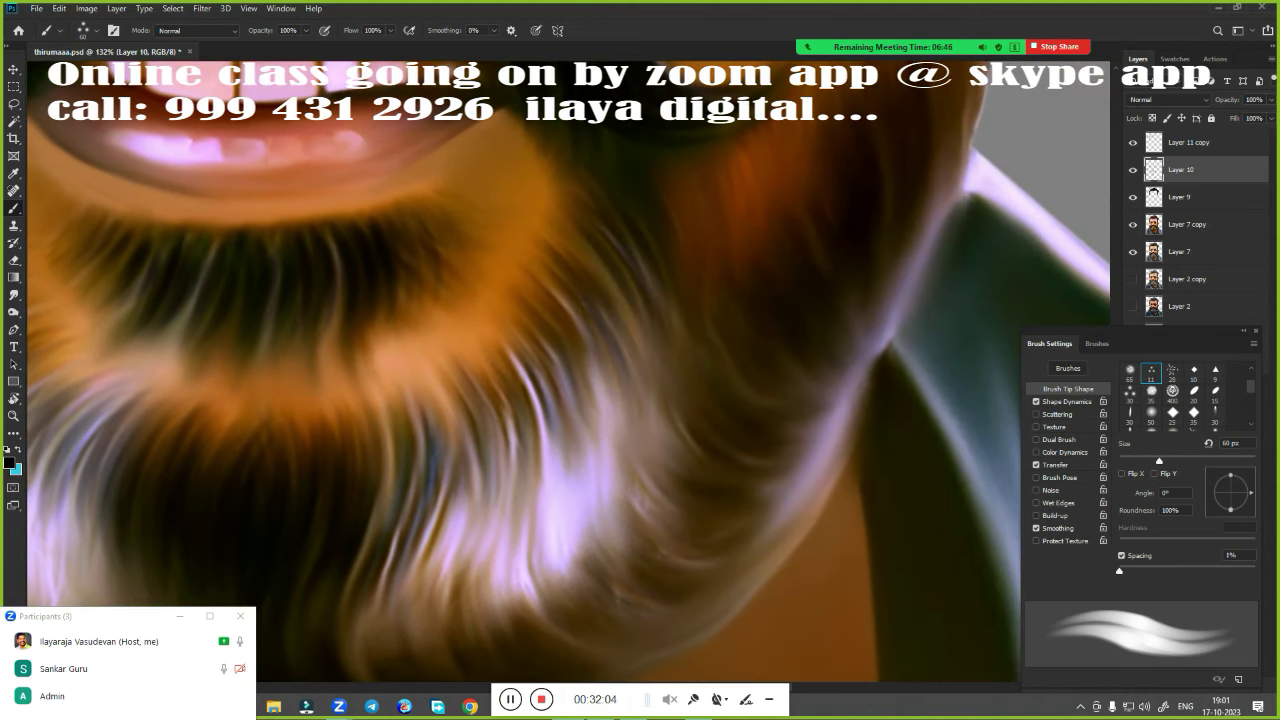
drag(650, 255, 625, 375)
Sweep more dark strands across the lower beard and its left side toward the chin
drag(615, 422, 565, 290)
drag(580, 462, 525, 300)
drag(535, 474, 480, 340)
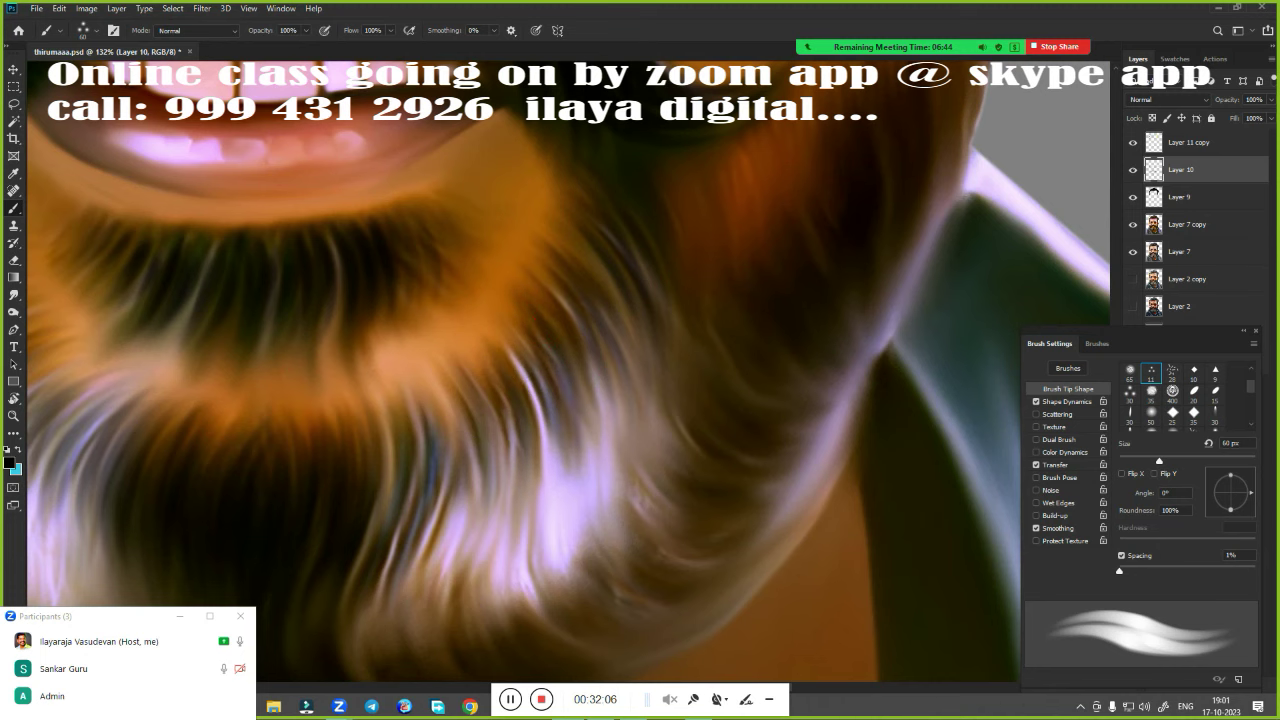
drag(545, 505, 478, 370)
mouse_move(466, 568)
mouse_down()
mouse_move(456, 400)
mouse_move(410, 400)
mouse_up()
drag(398, 525, 360, 386)
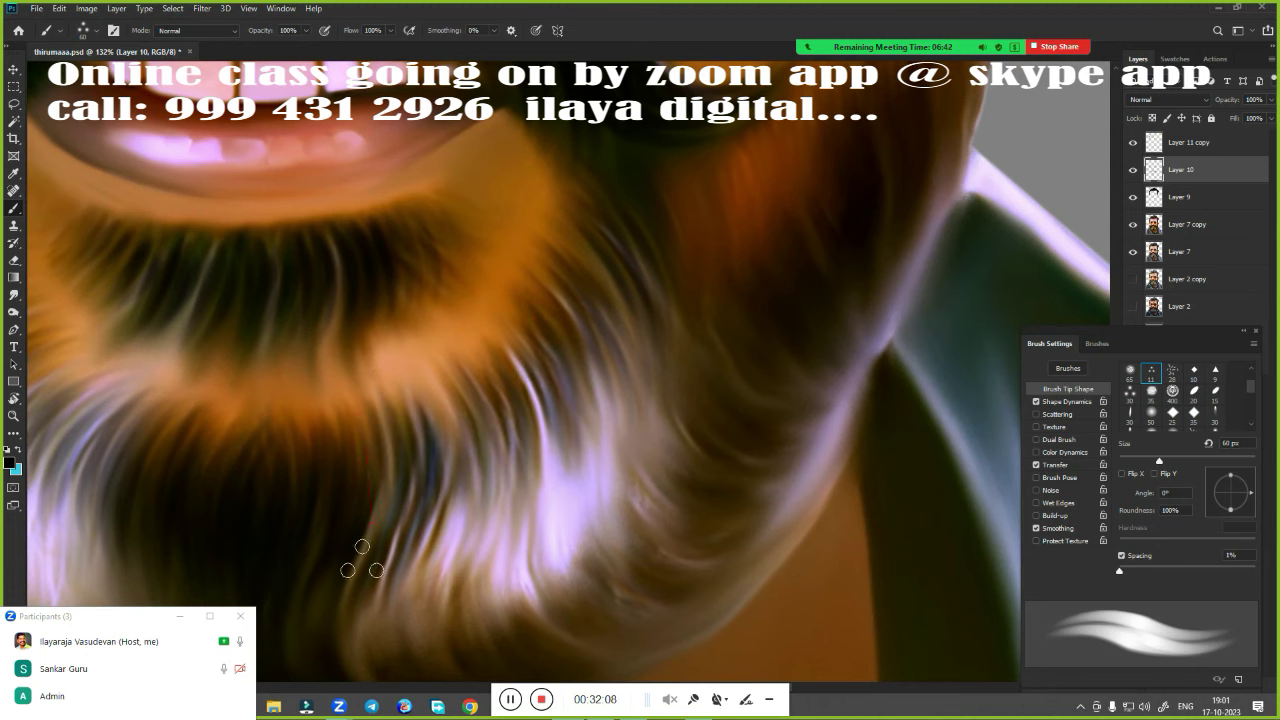
drag(372, 458, 364, 420)
scroll(588, 444, down, 5)
Frame the right jaw edge and shrink the hair brush to 35 px
scroll(608, 452, up, 4)
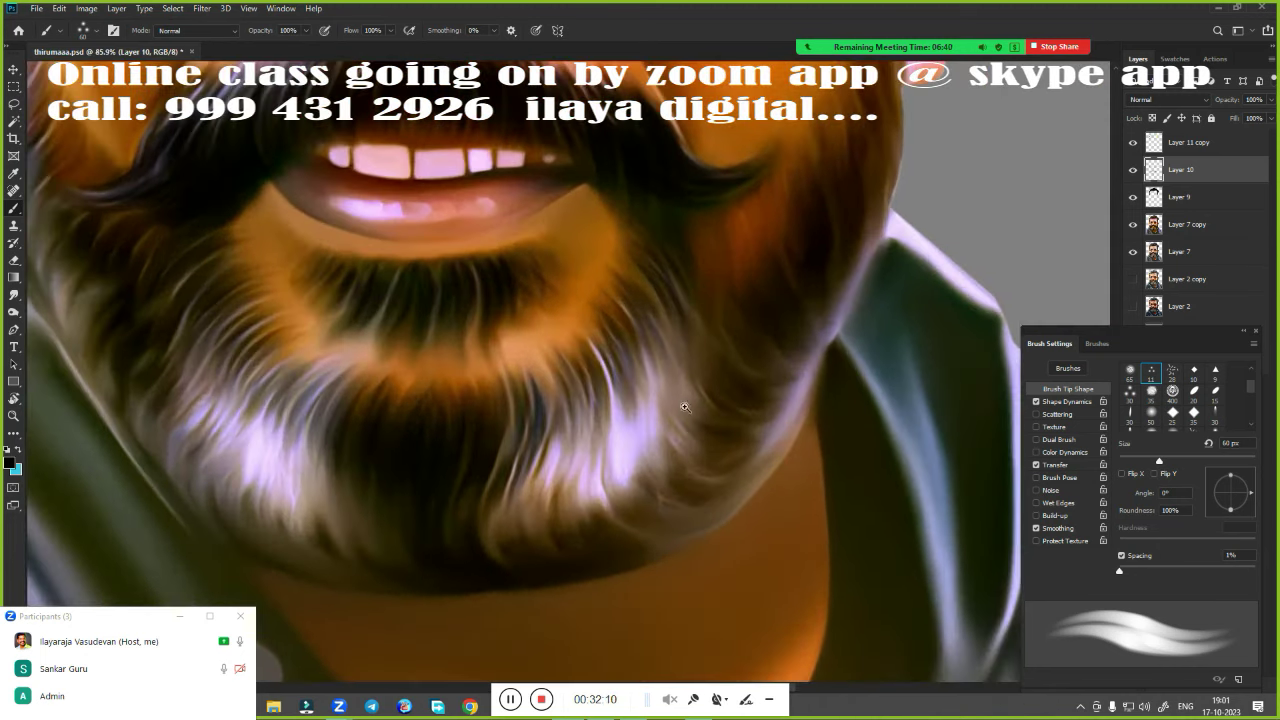
scroll(608, 452, up, 3)
drag(500, 349, 609, 478)
scroll(609, 478, down, 2)
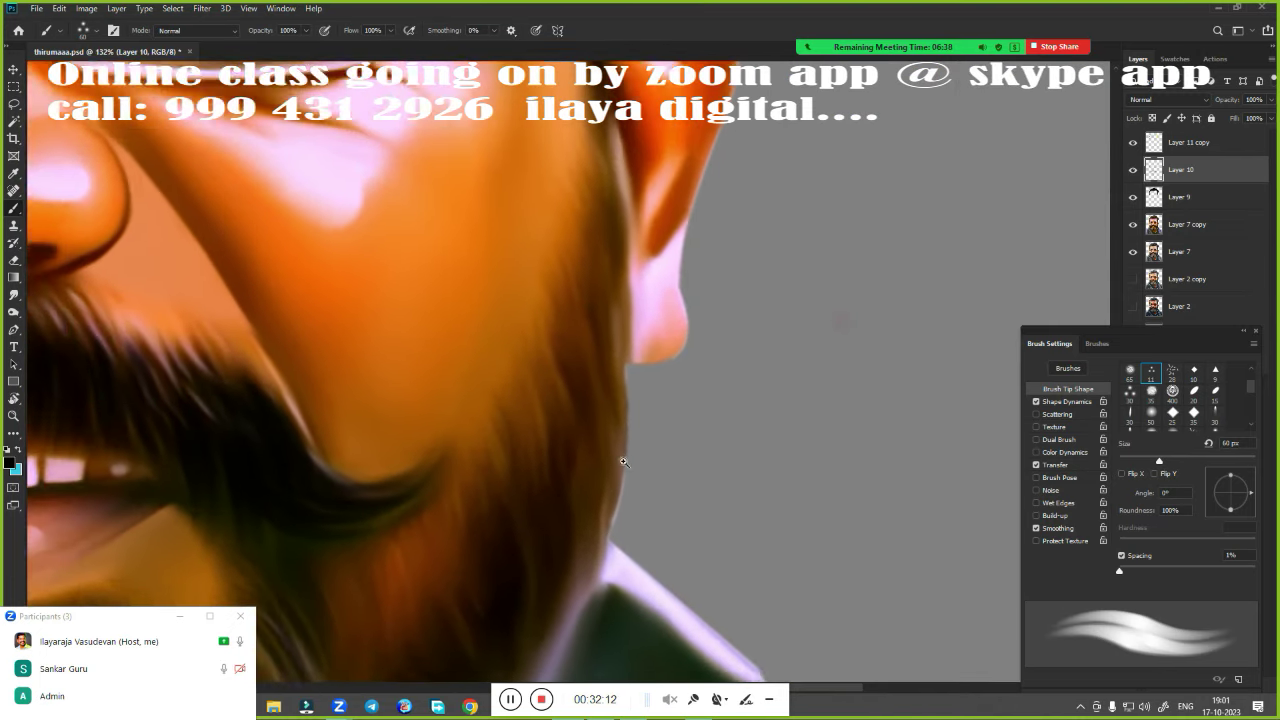
key(bracketleft)
key(bracketleft)
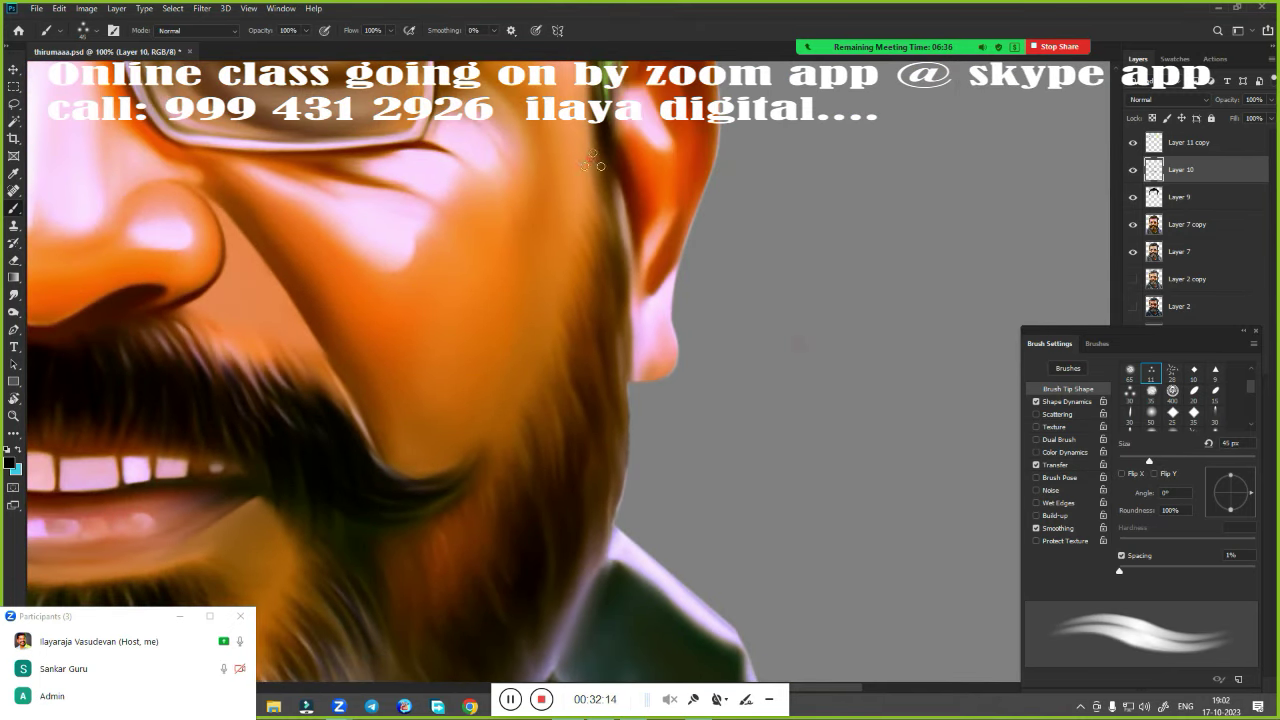
scroll(657, 286, up, 2)
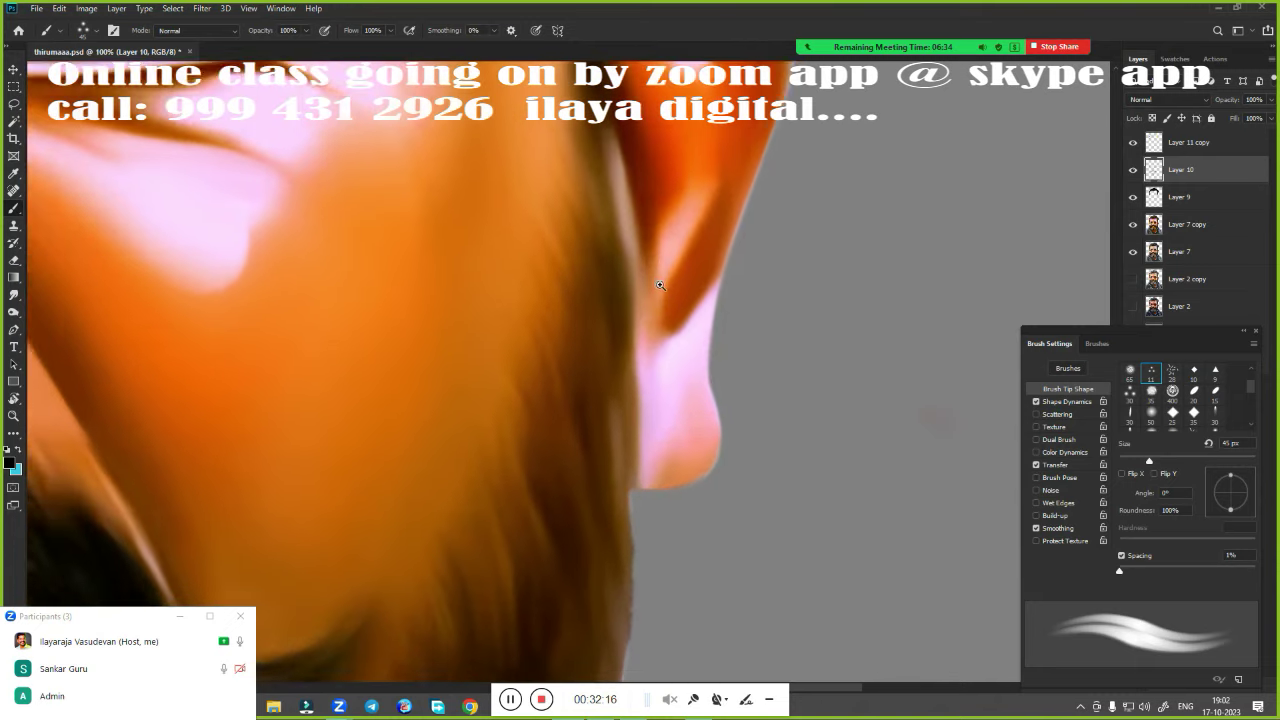
scroll(689, 380, up, 1)
key(bracketleft)
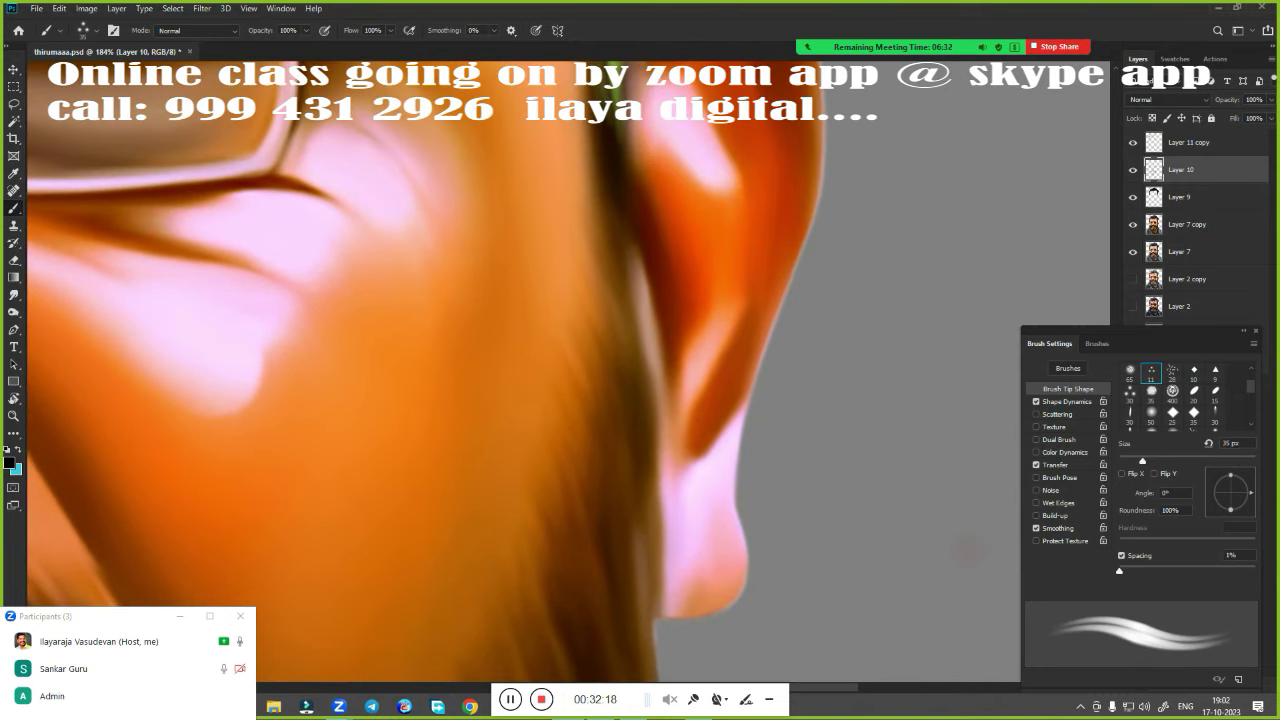
Paint dark strands along the sideburn edge
drag(635, 268, 612, 350)
mouse_move(632, 300)
mouse_down()
mouse_move(610, 365)
mouse_move(612, 420)
mouse_up()
drag(630, 362, 578, 498)
drag(630, 292, 588, 360)
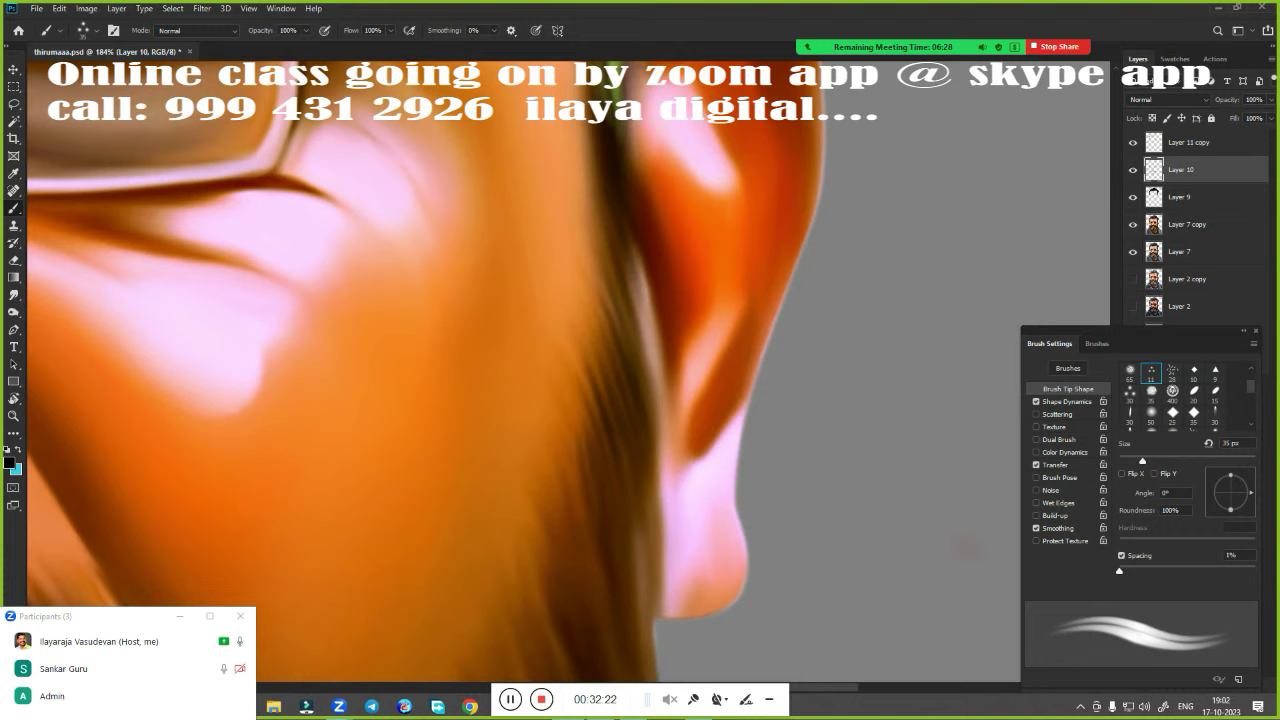
drag(650, 262, 618, 336)
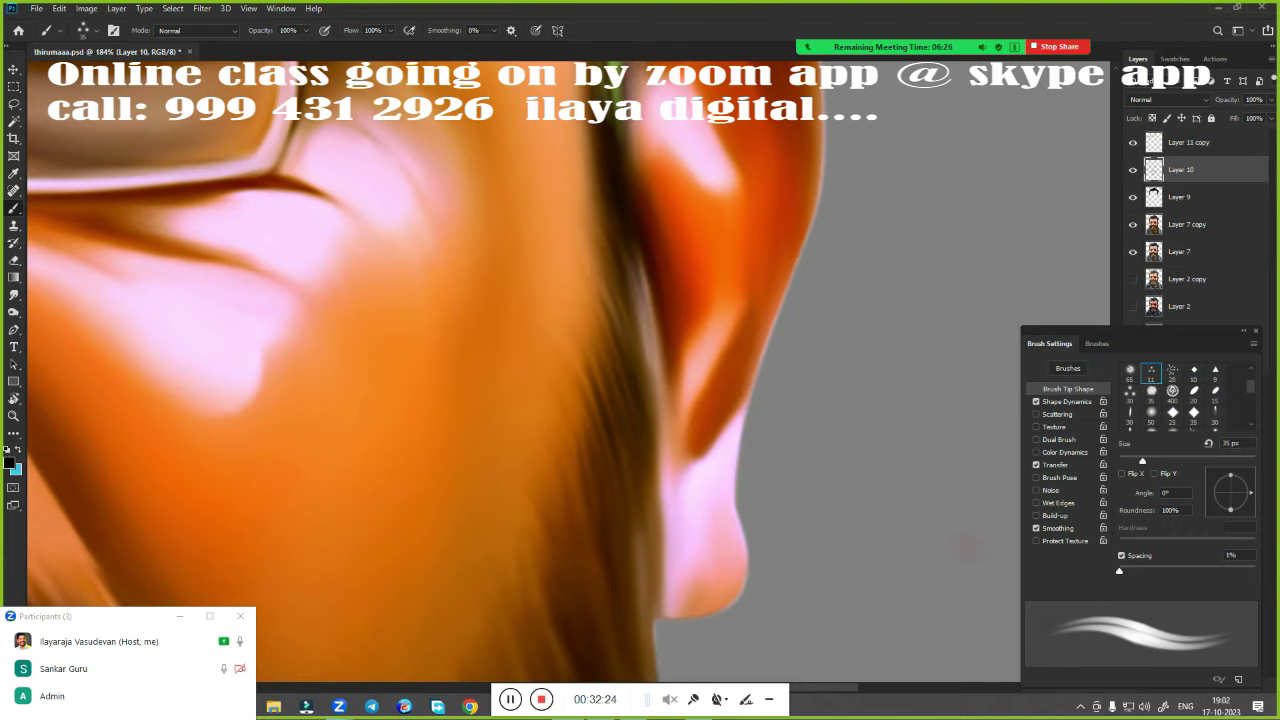
scroll(650, 220, down, 5)
Paint dark strands along the beard edge by the cheek and down the cheek beard
drag(678, 258, 648, 364)
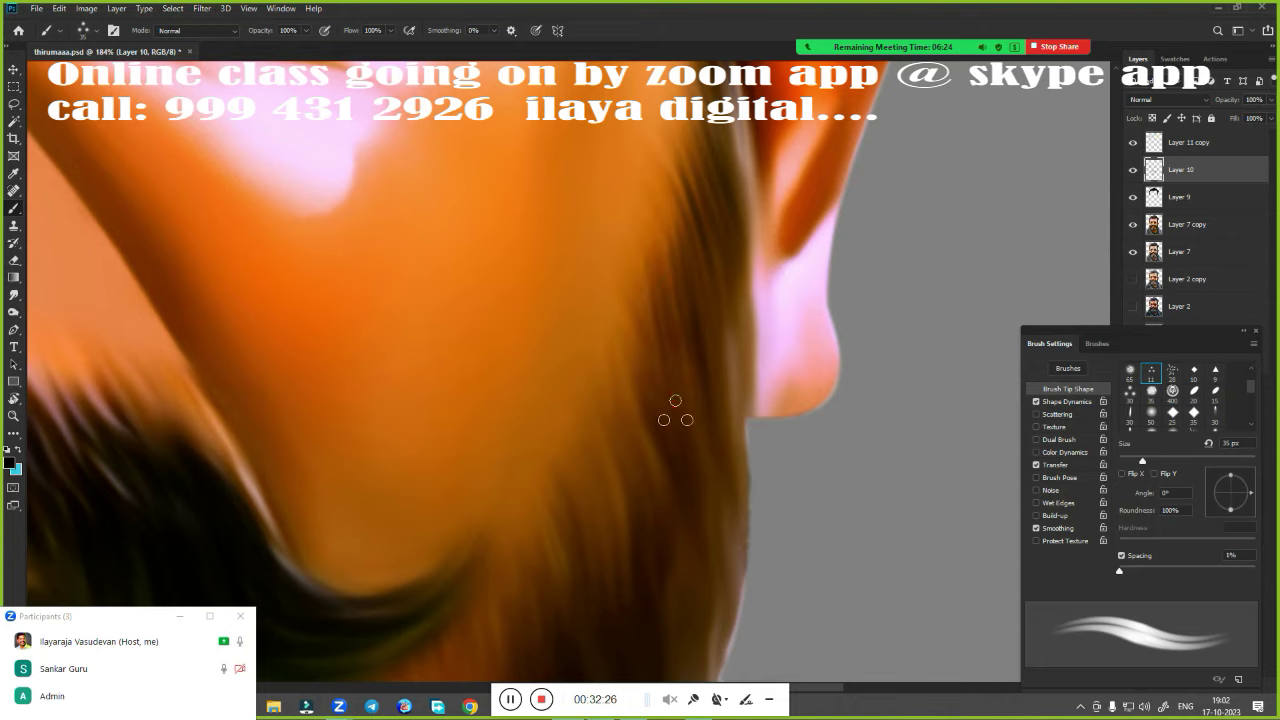
drag(680, 296, 642, 406)
drag(666, 352, 610, 478)
drag(630, 396, 588, 506)
drag(600, 438, 566, 494)
drag(616, 484, 588, 552)
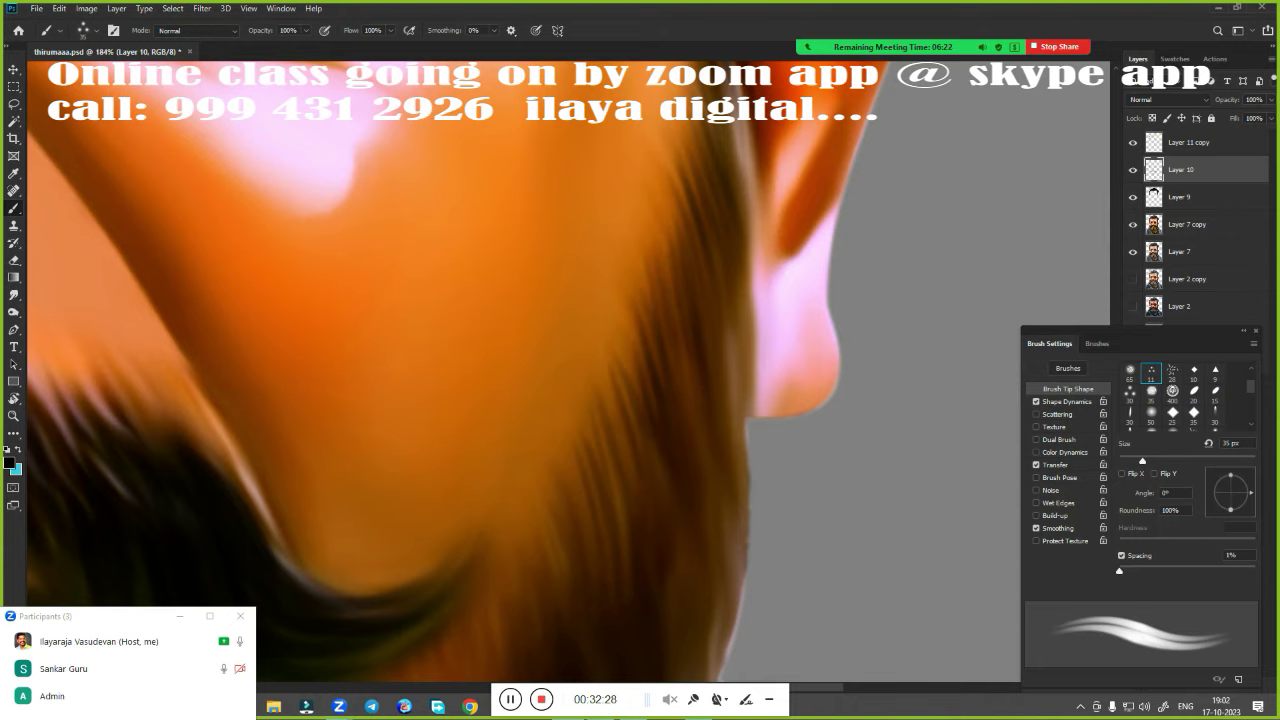
drag(586, 464, 562, 546)
drag(644, 336, 626, 380)
scroll(700, 290, down, 5)
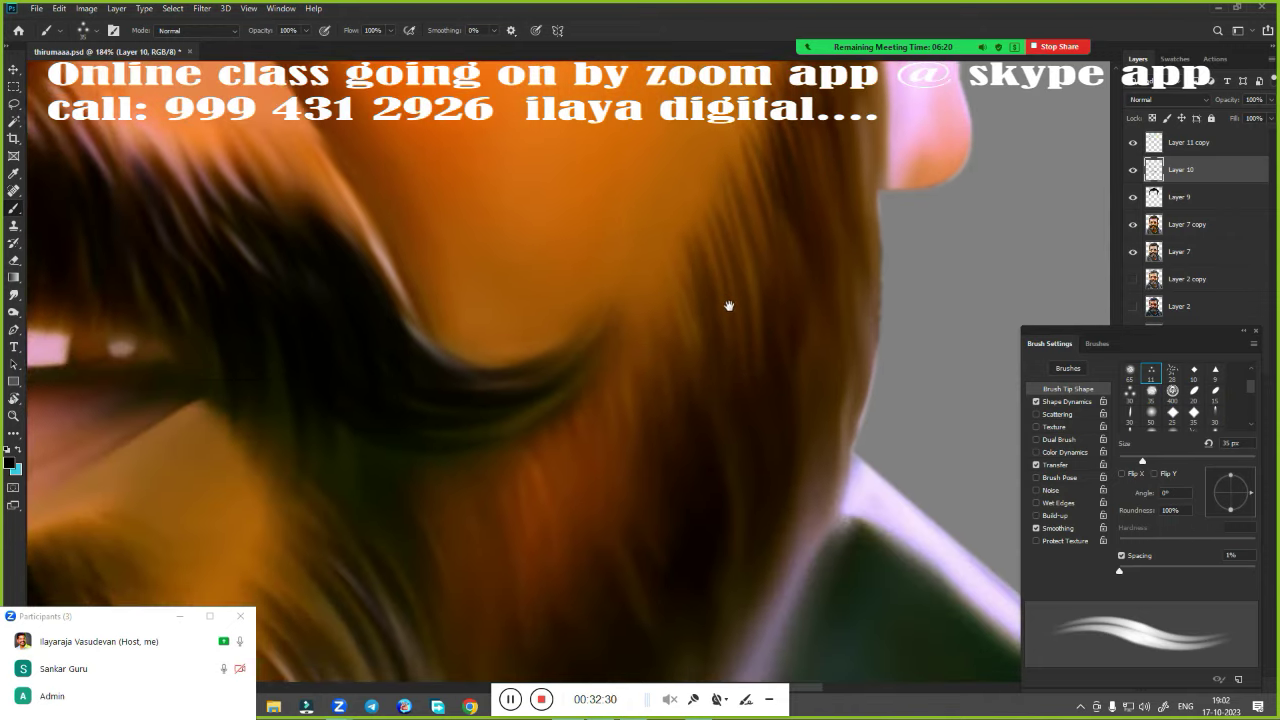
Add dark strands into the side beard beside the mustache
drag(690, 312, 658, 448)
drag(644, 348, 622, 466)
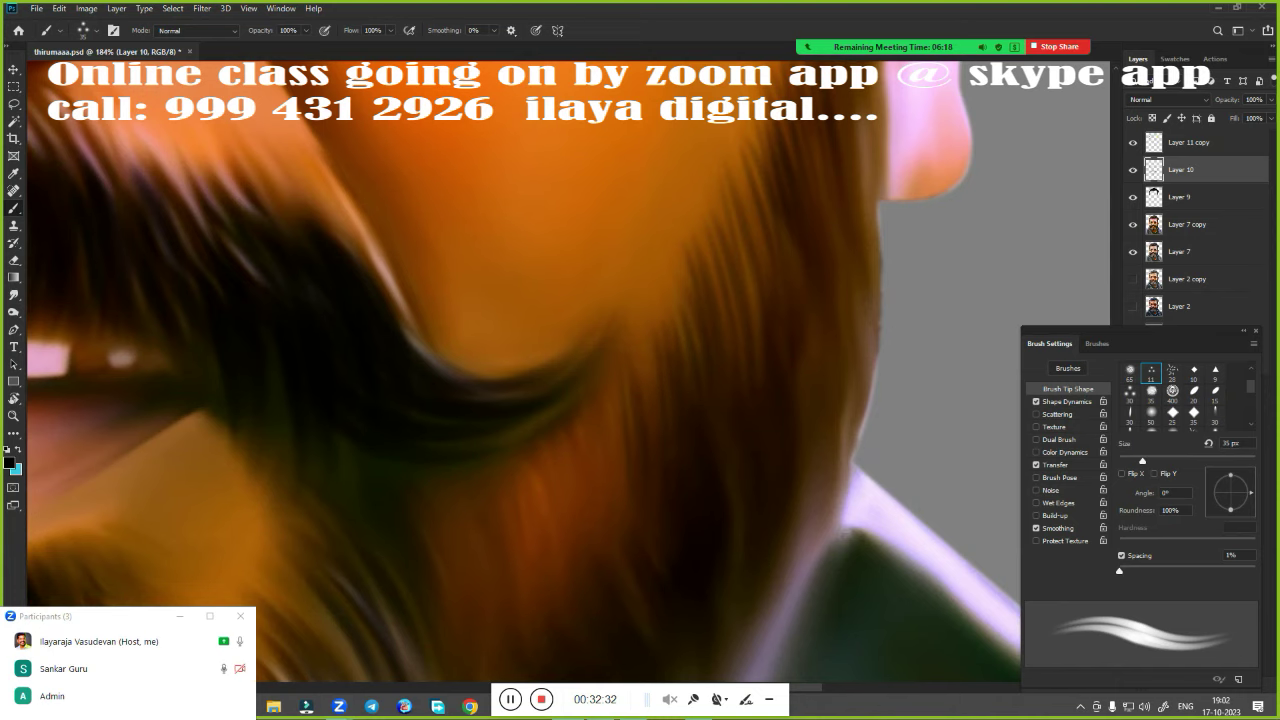
drag(612, 398, 588, 500)
drag(662, 364, 644, 446)
scroll(608, 506, down, 3)
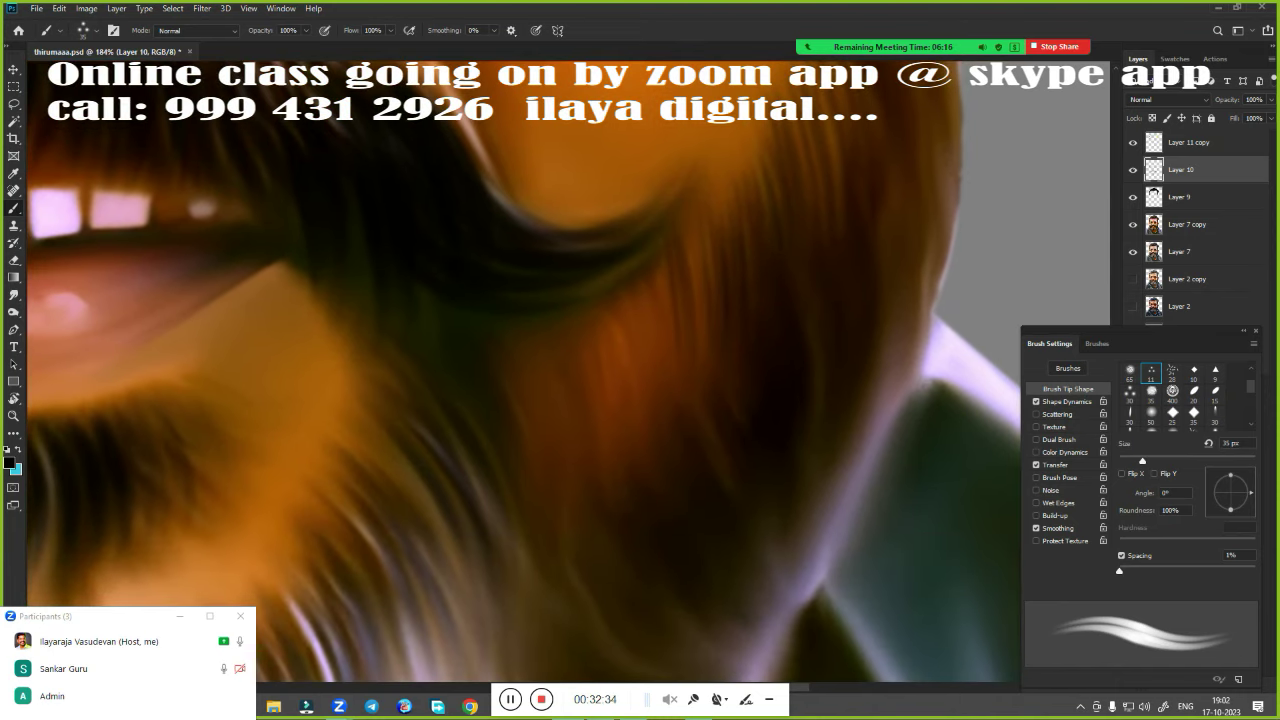
drag(588, 384, 568, 462)
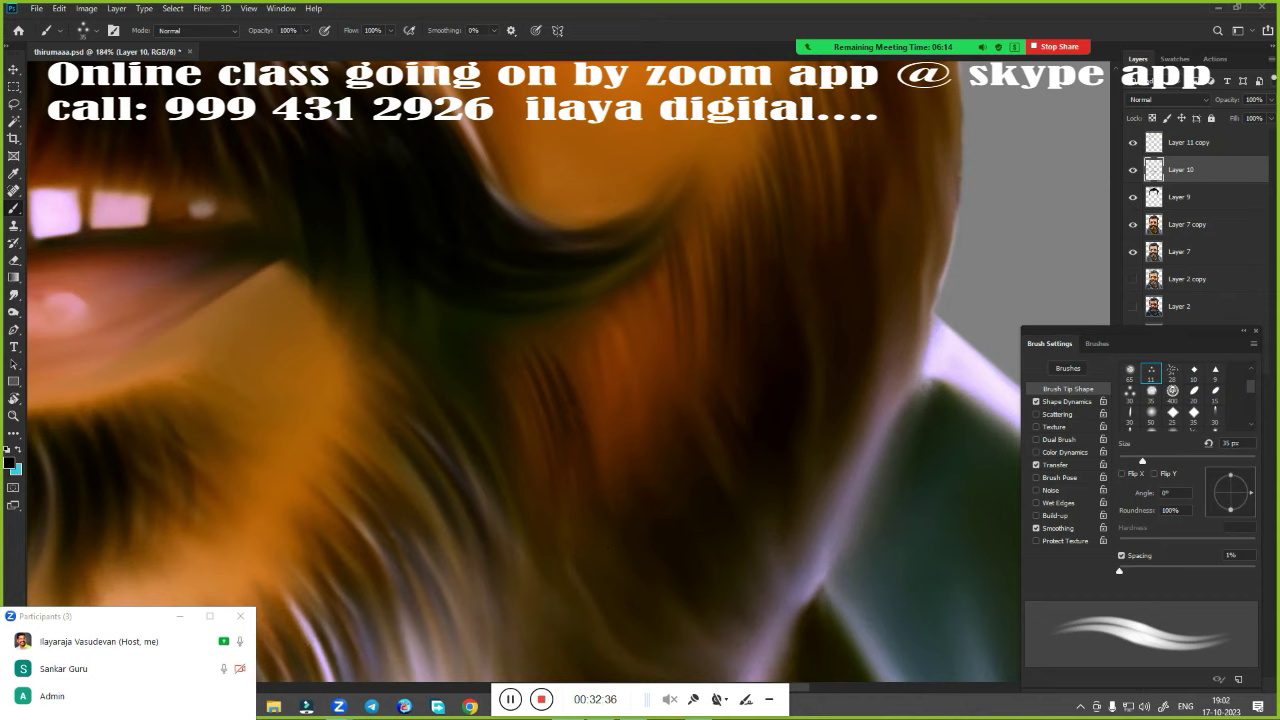
drag(614, 346, 598, 448)
drag(630, 340, 604, 412)
mouse_move(662, 298)
mouse_down()
mouse_move(630, 398)
mouse_move(670, 346)
mouse_up()
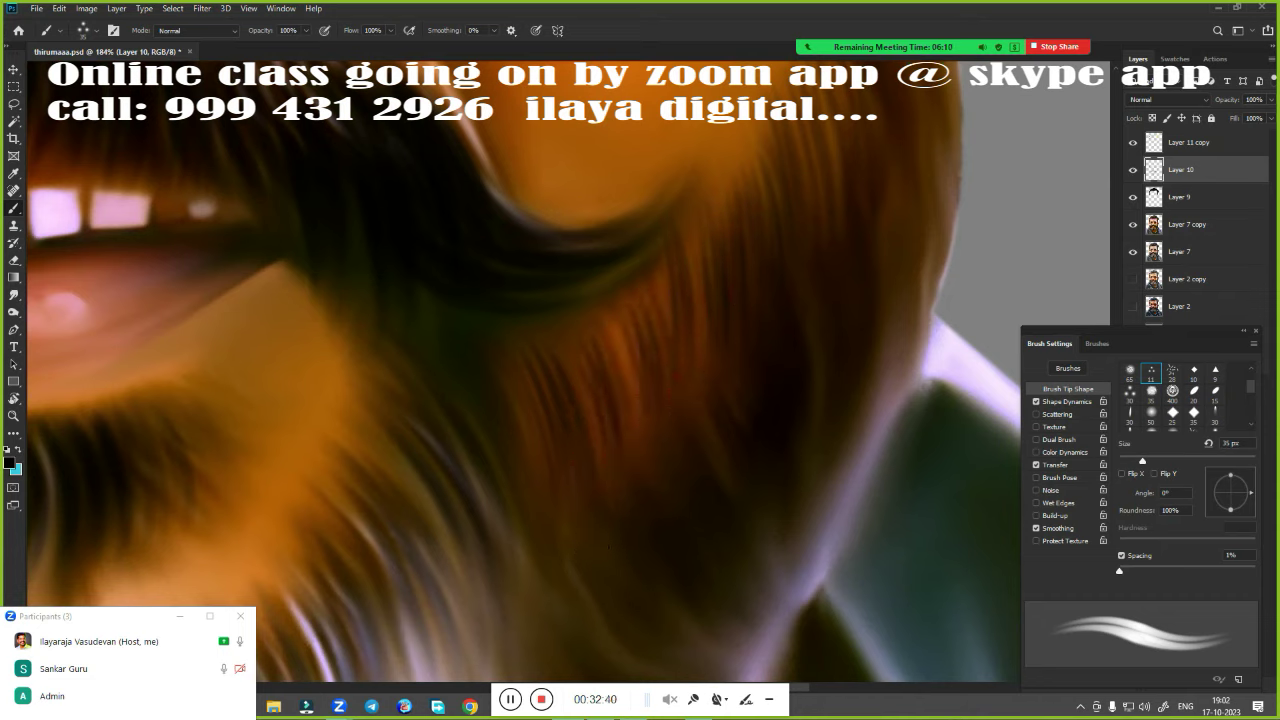
drag(510, 374, 500, 460)
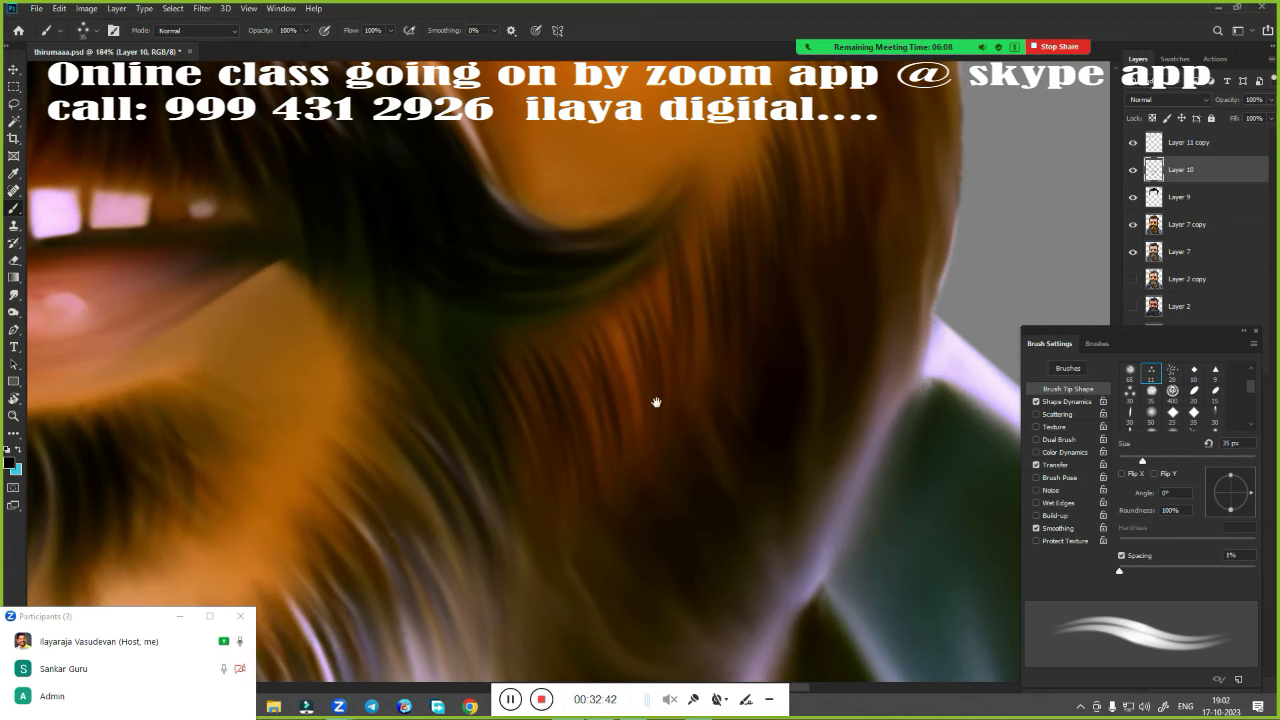
Extend hair strands along the jaw edge below the ear
drag(656, 402, 500, 537)
drag(685, 300, 600, 386)
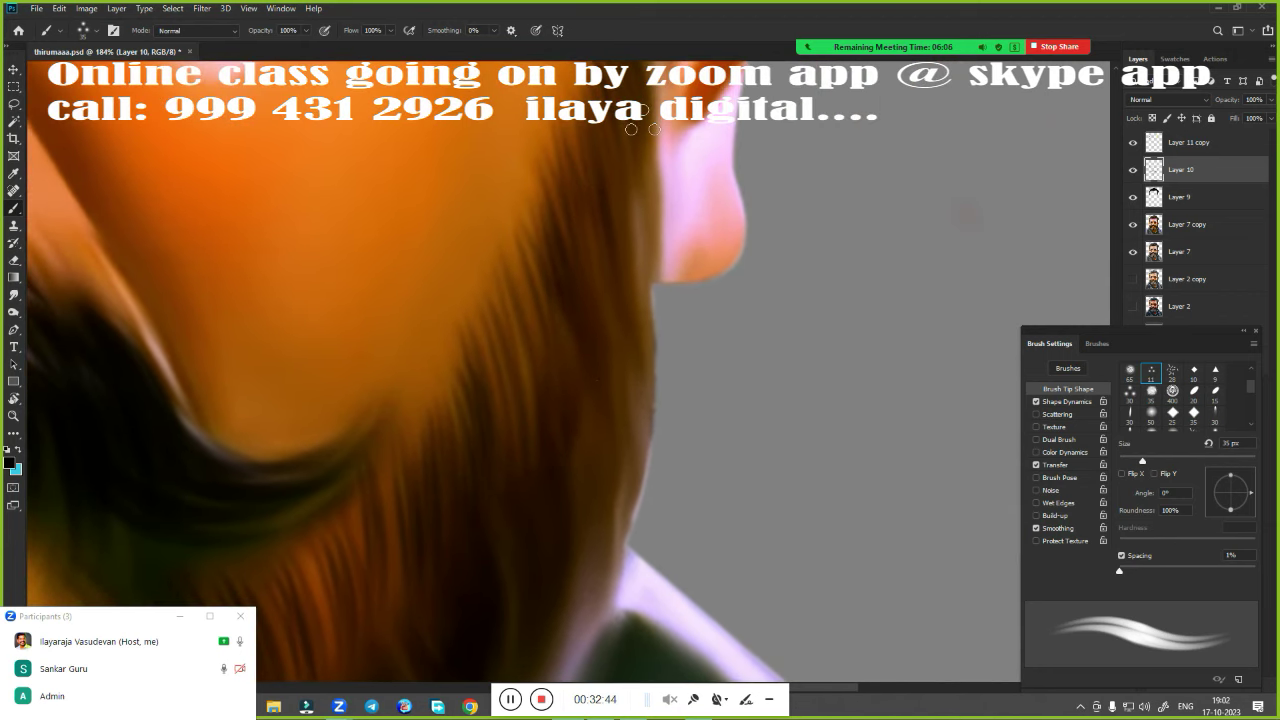
drag(643, 122, 652, 250)
drag(640, 180, 638, 410)
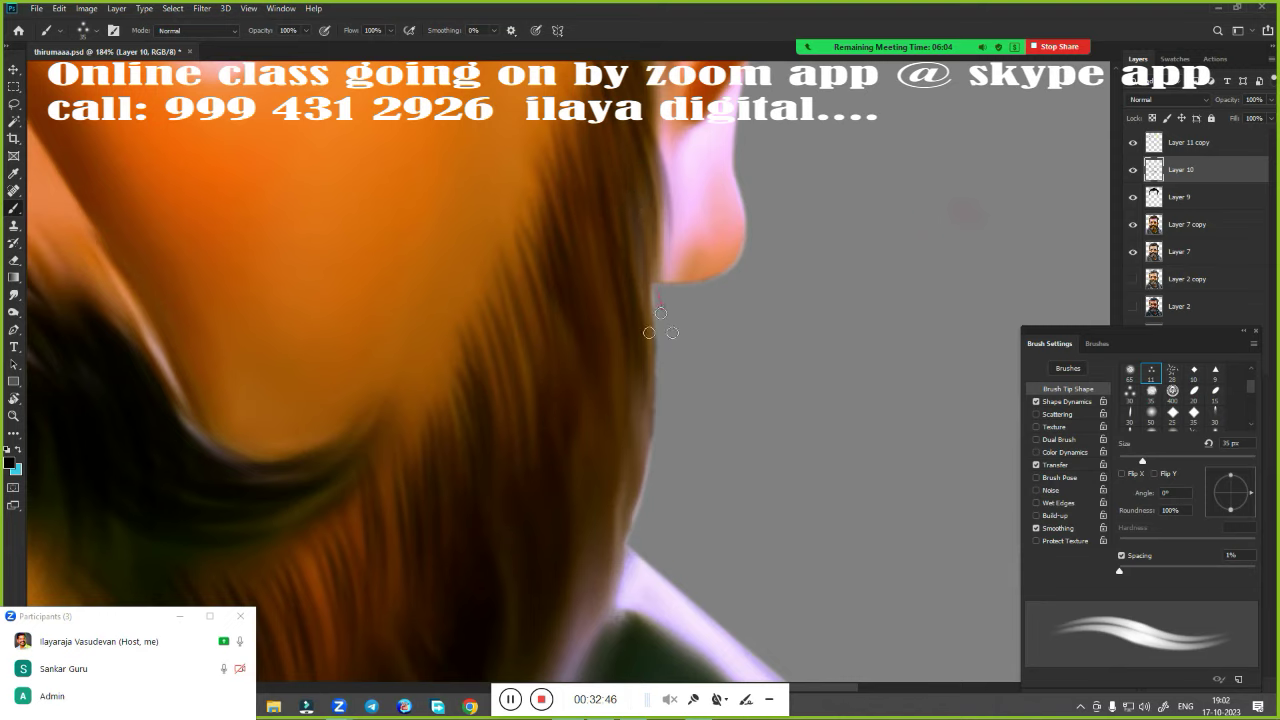
mouse_move(661, 313)
mouse_down()
mouse_move(658, 430)
mouse_move(630, 445)
mouse_move(605, 530)
mouse_up()
drag(624, 340, 632, 440)
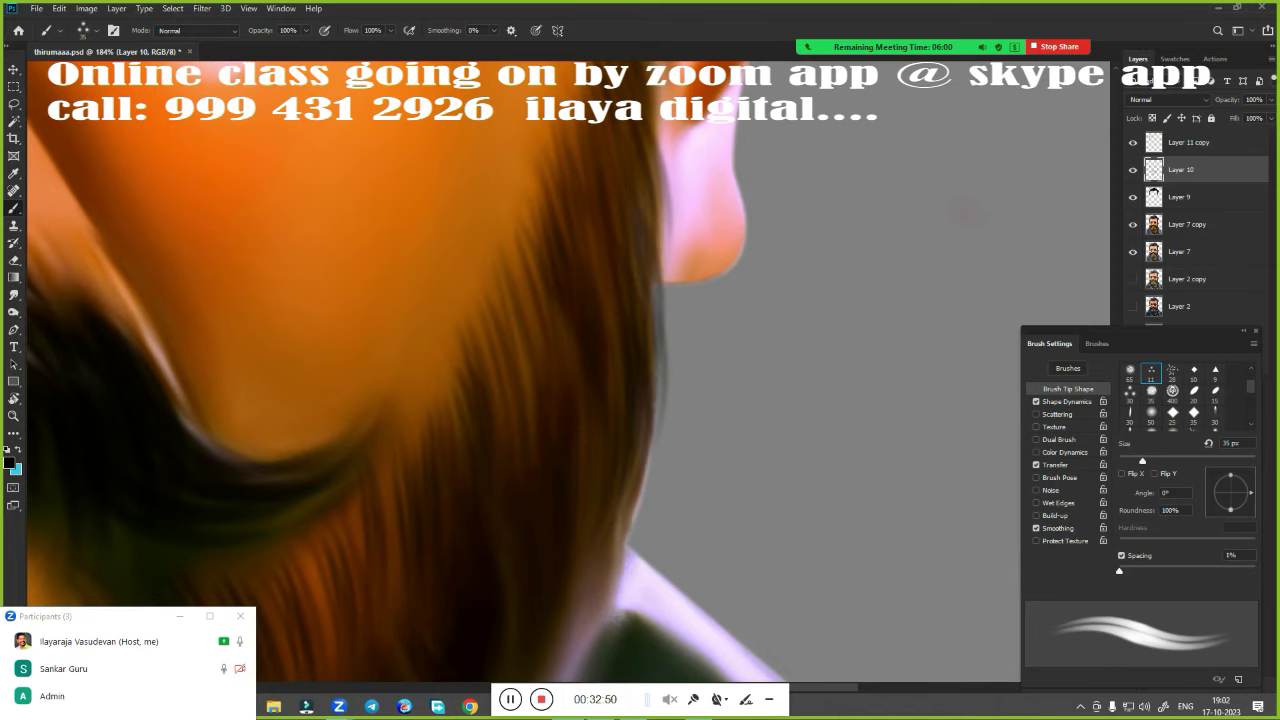
Paint dark strands where the beard meets the collar, enlarging the brush to 45 px
mouse_move(650, 265)
mouse_down()
mouse_move(834, 177)
mouse_move(815, 370)
mouse_up()
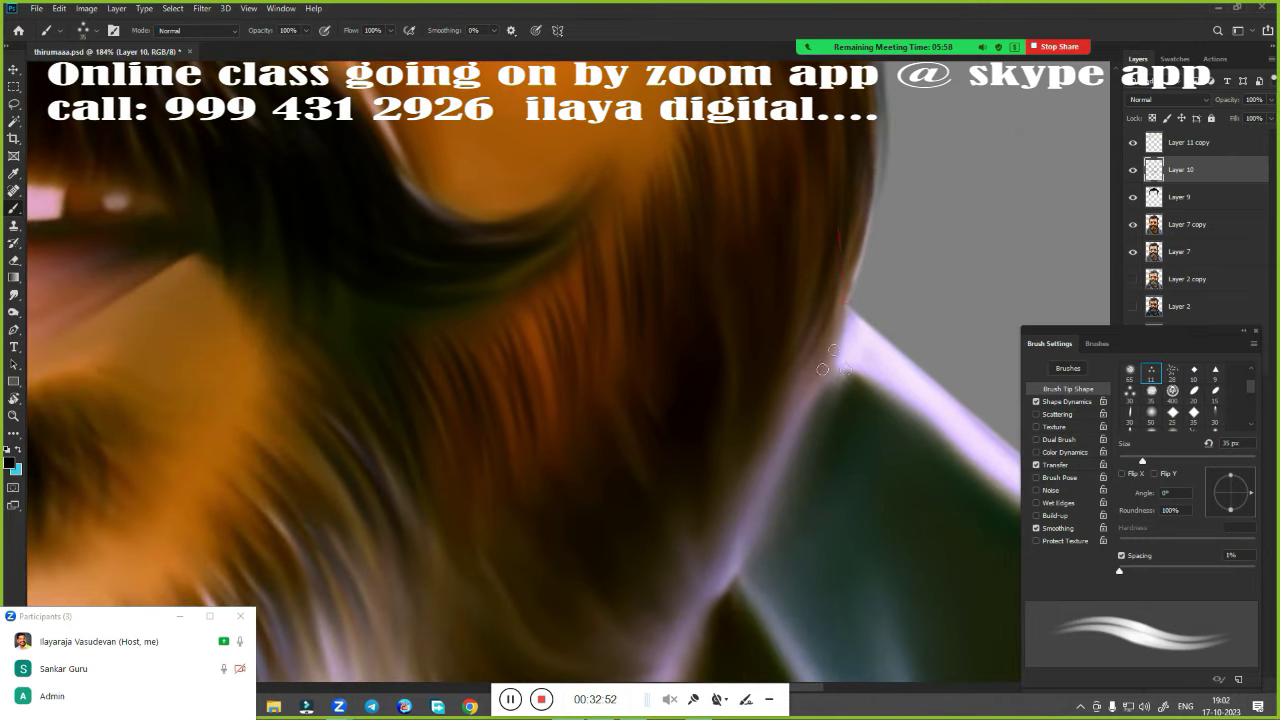
mouse_move(845, 240)
mouse_down()
mouse_move(795, 405)
mouse_move(760, 380)
mouse_move(720, 251)
mouse_move(600, 320)
mouse_move(555, 433)
mouse_move(523, 366)
mouse_move(597, 414)
mouse_move(754, 357)
mouse_move(620, 330)
mouse_up()
key(bracketright)
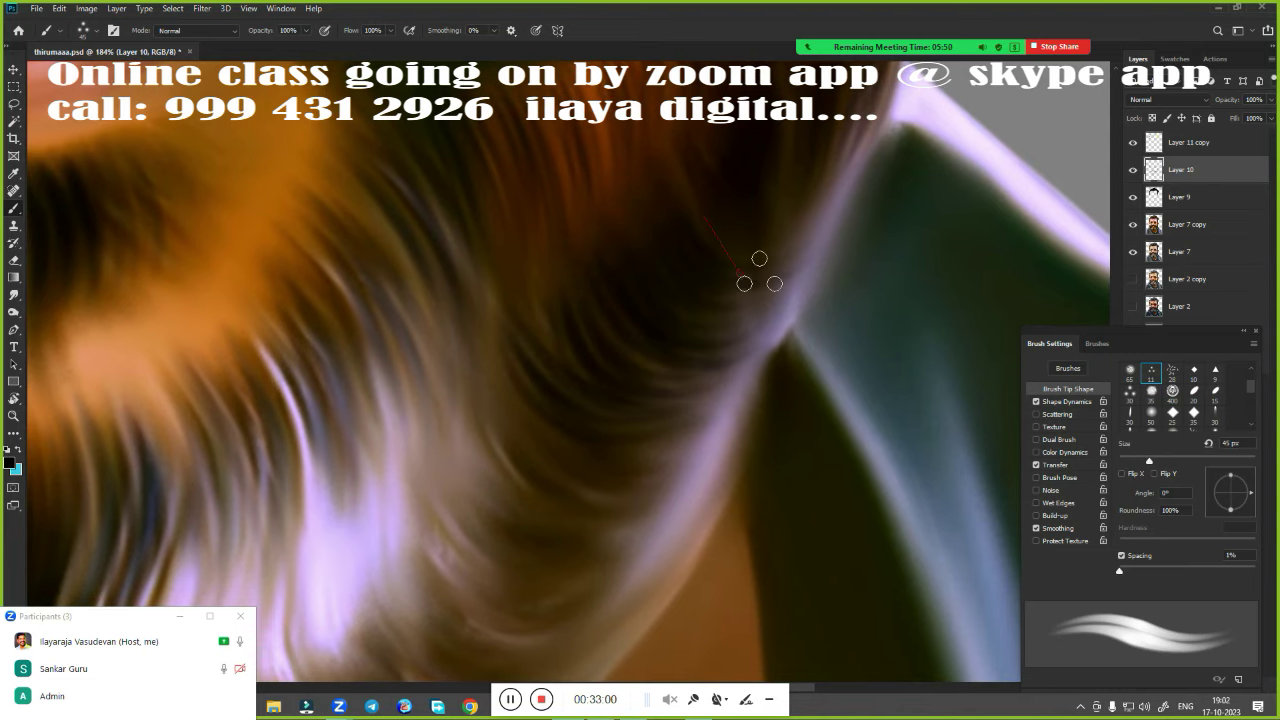
drag(757, 271, 646, 428)
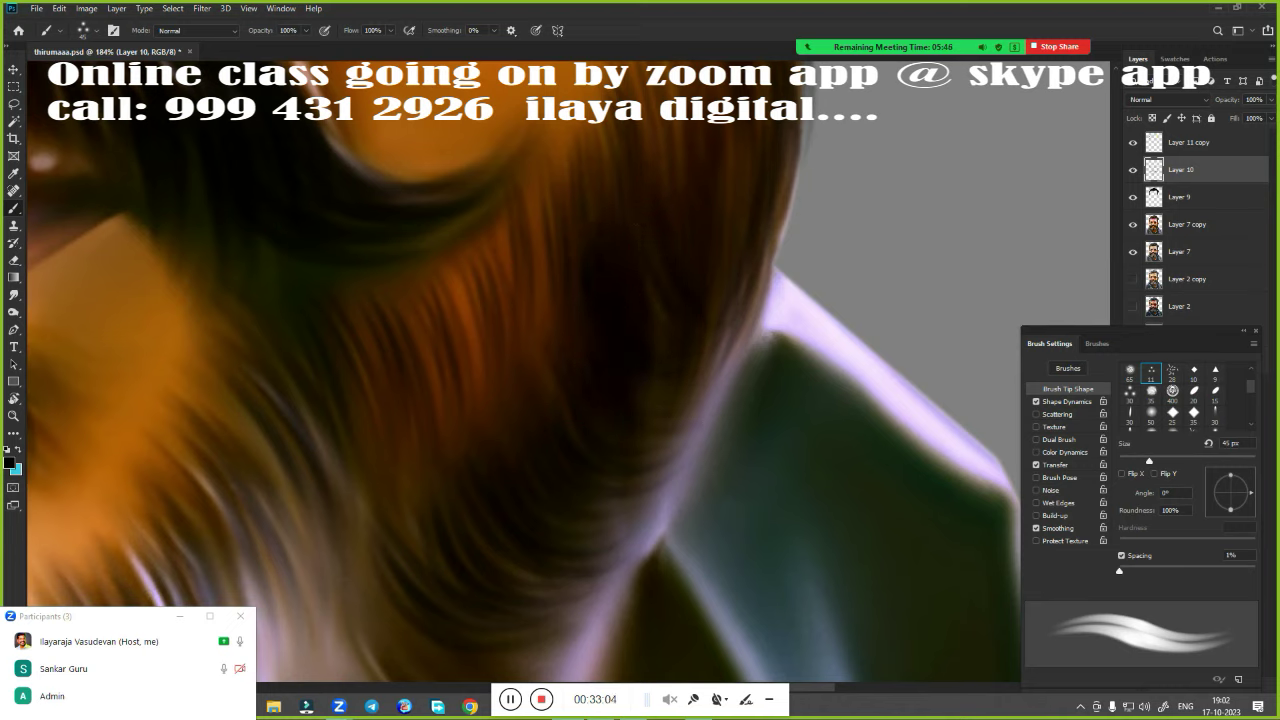
drag(531, 255, 520, 350)
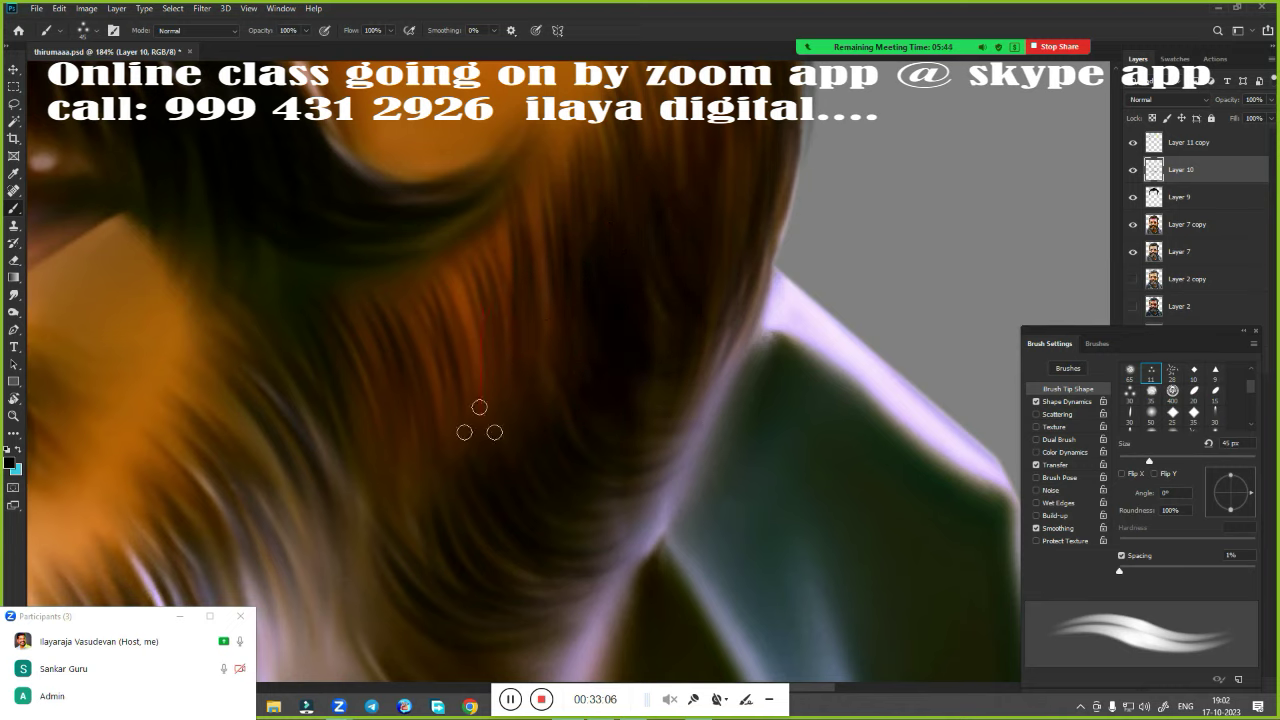
drag(485, 265, 472, 385)
Paint dark hair strands into the lower hair down toward the collar
drag(458, 300, 444, 378)
drag(412, 415, 398, 508)
click(509, 309)
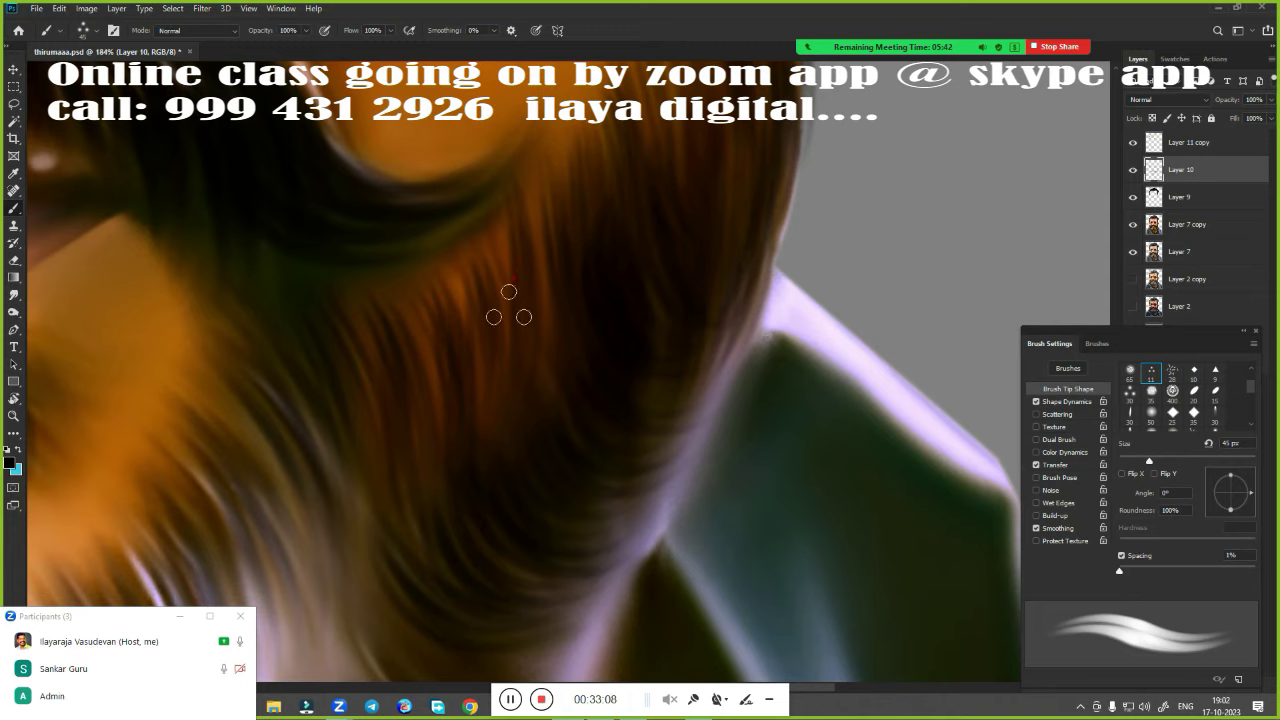
drag(545, 308, 522, 392)
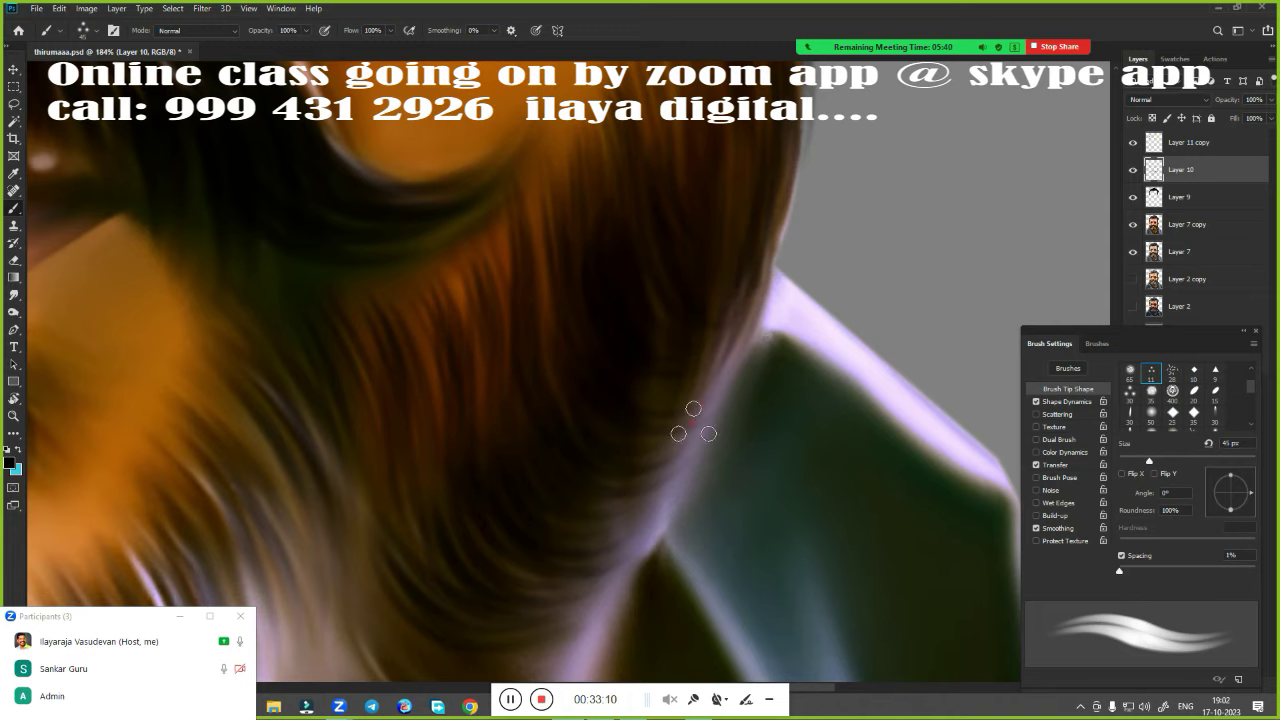
scroll(594, 543, up, 2)
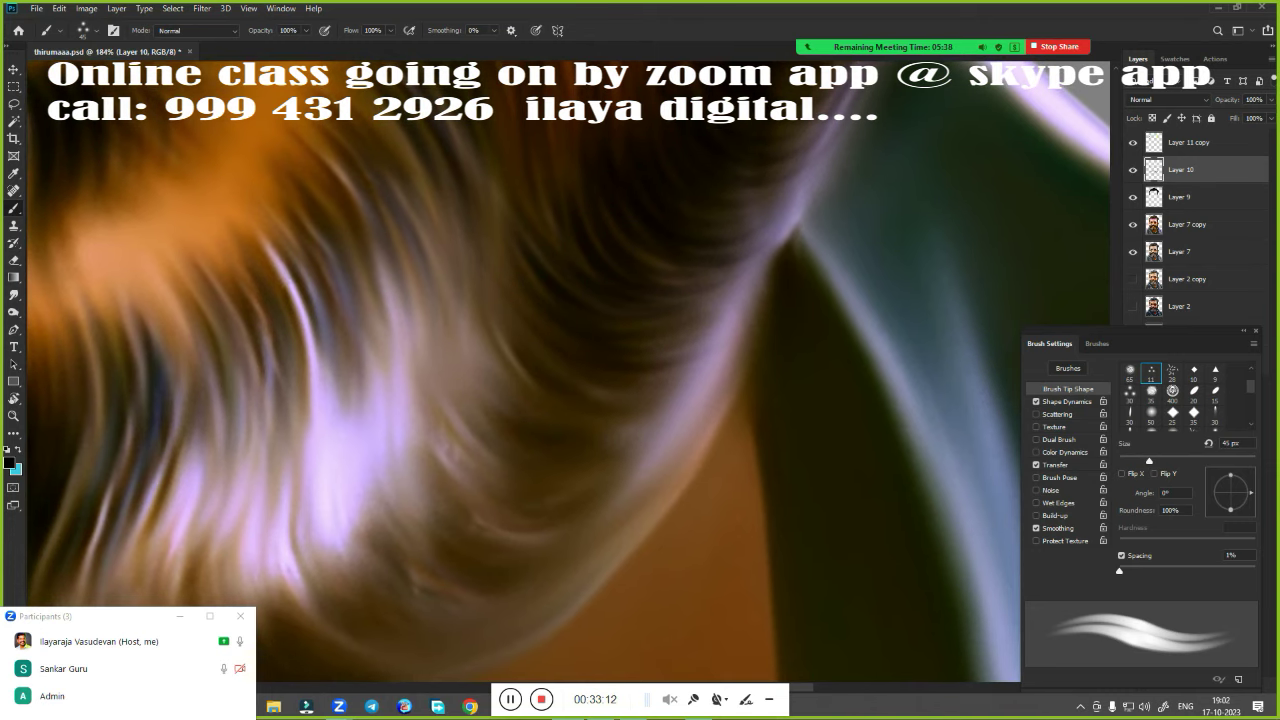
Zoom back to the cheek, set the brush to 40 px and stroke strands along the left jaw
scroll(605, 396, down, 5)
scroll(610, 400, up, 1)
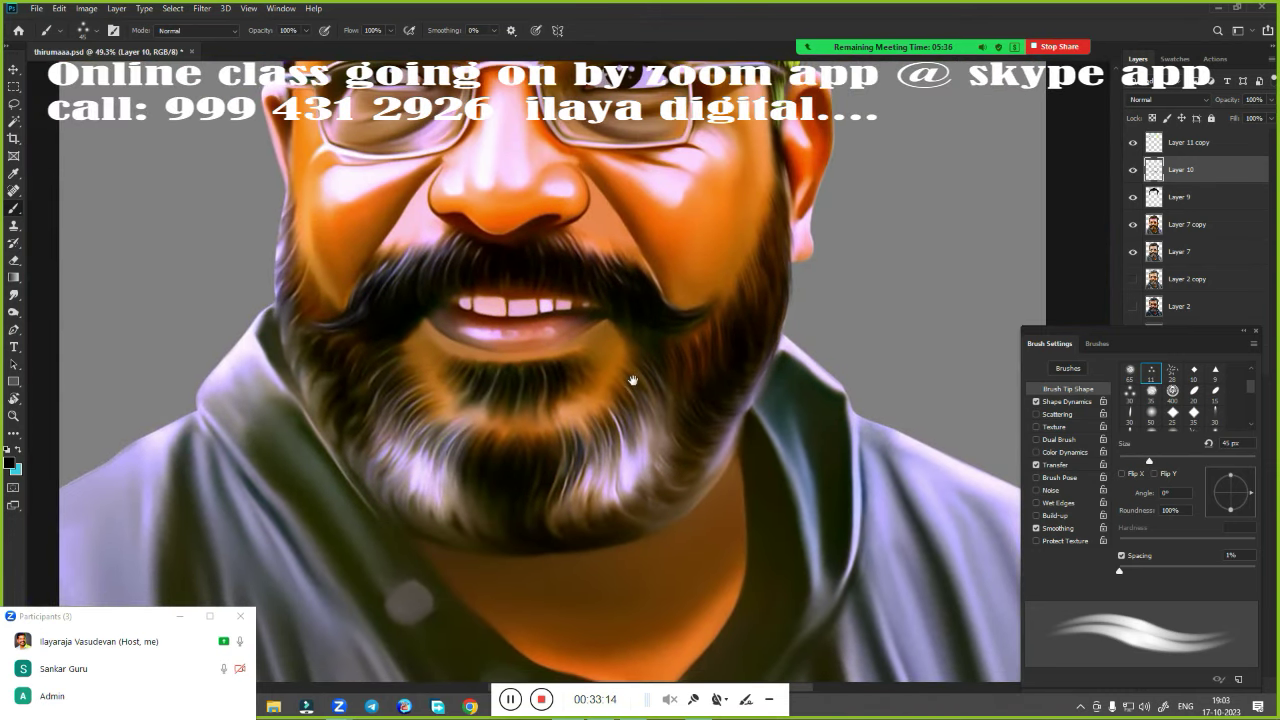
scroll(363, 381, up, 2)
scroll(363, 381, up, 2)
scroll(529, 569, up, 2)
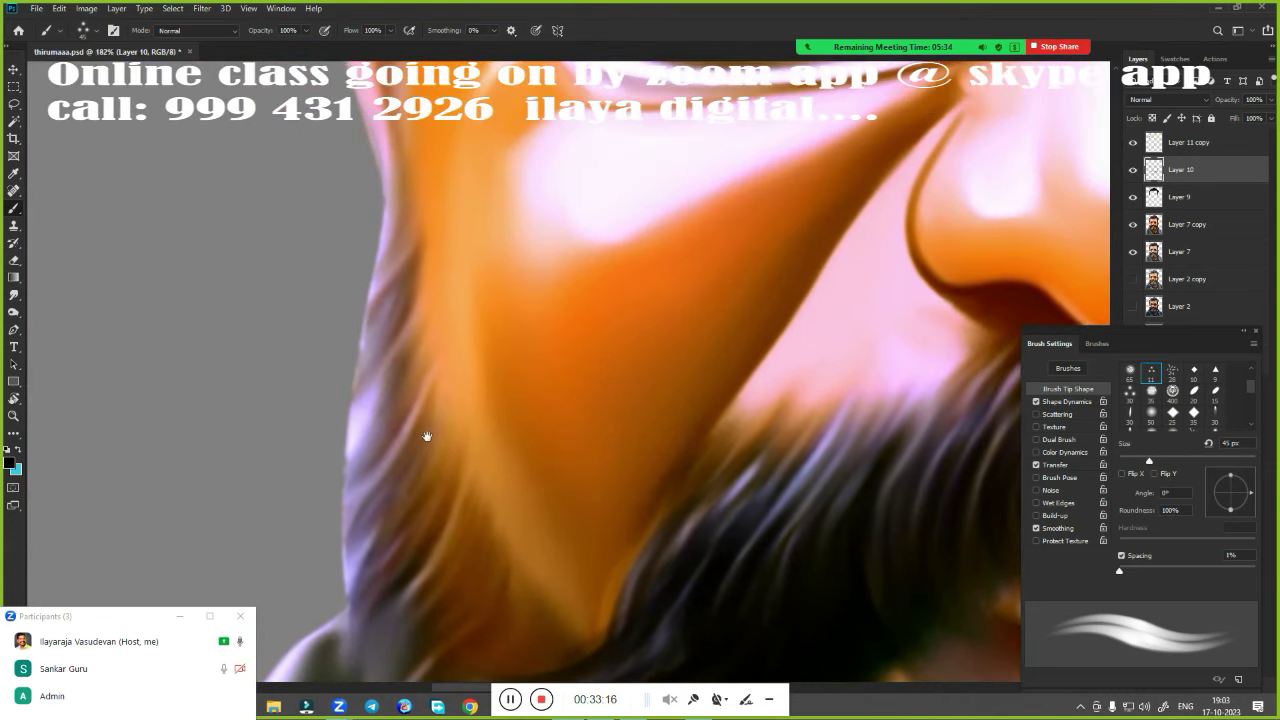
scroll(423, 437, up, 1)
key(bracketleft)
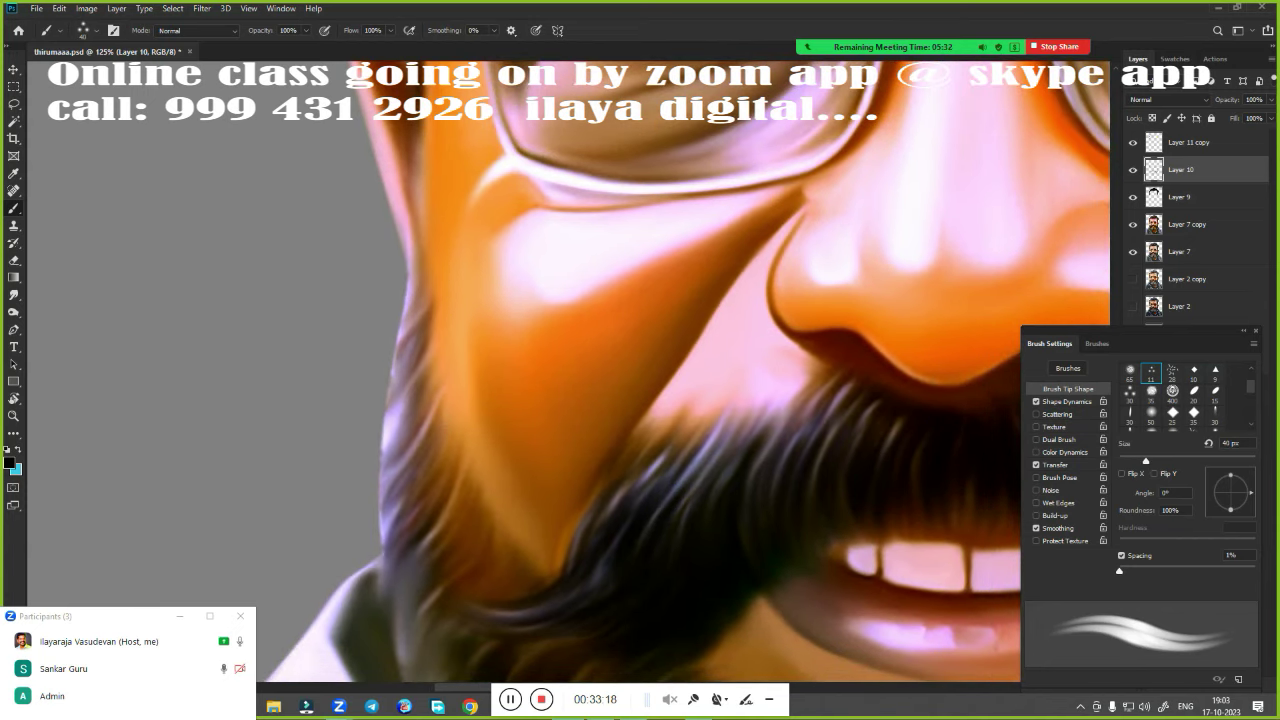
mouse_move(424, 265)
mouse_down()
mouse_move(400, 326)
mouse_move(395, 412)
mouse_up()
drag(432, 358, 390, 450)
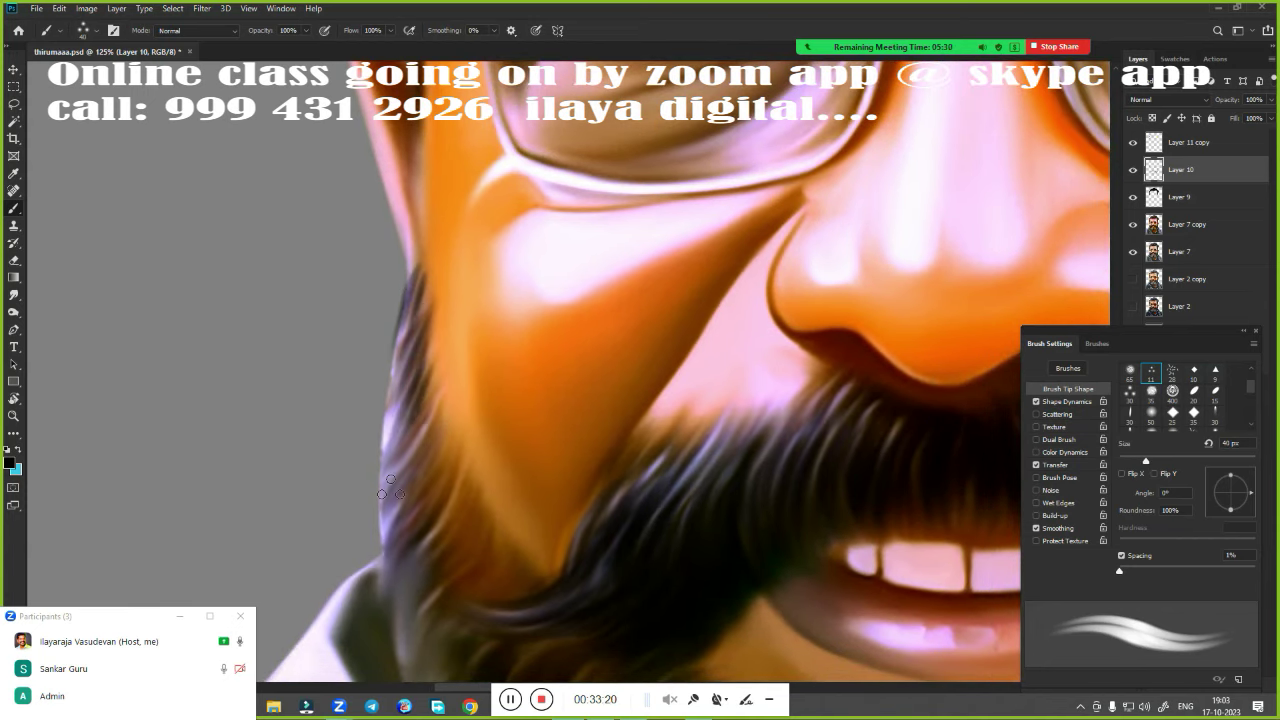
Add strands along the lower jaw, then a thin 30 px strand up the cheek edge
drag(436, 400, 392, 486)
mouse_move(446, 422)
mouse_down()
mouse_move(398, 516)
mouse_move(402, 534)
mouse_up()
drag(458, 488, 404, 536)
key(bracketleft)
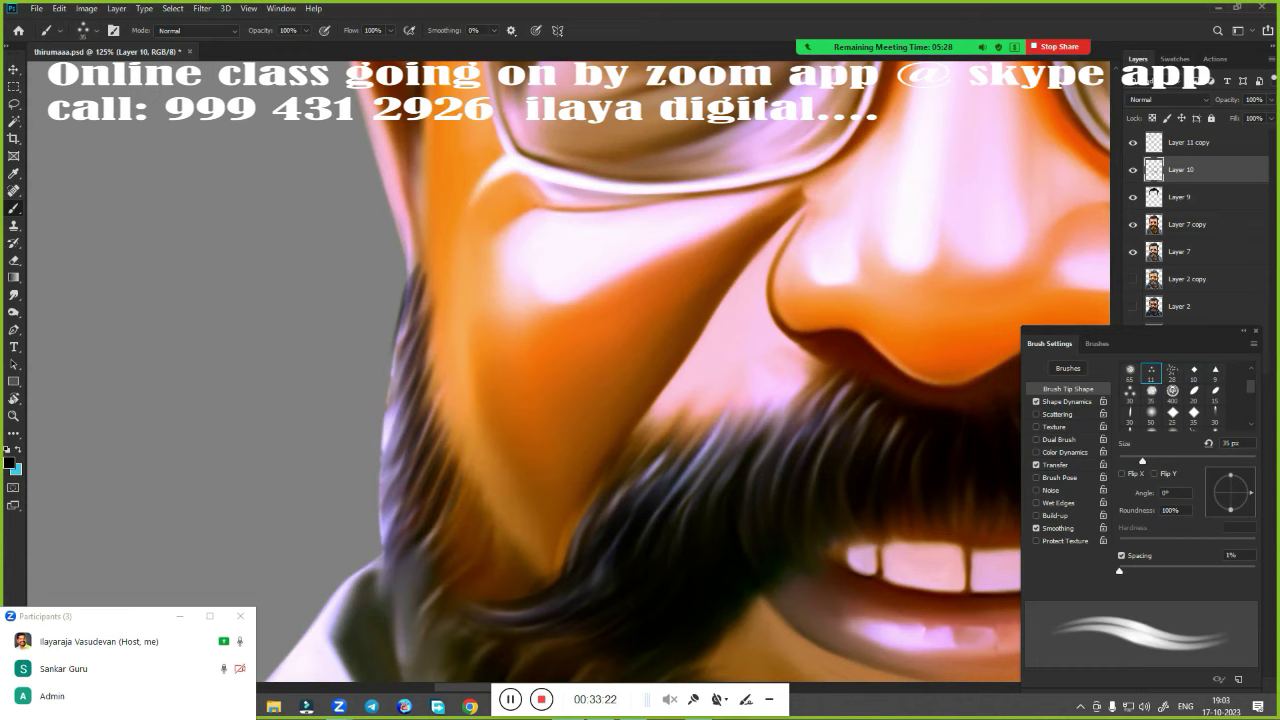
key(bracketleft)
drag(424, 168, 408, 266)
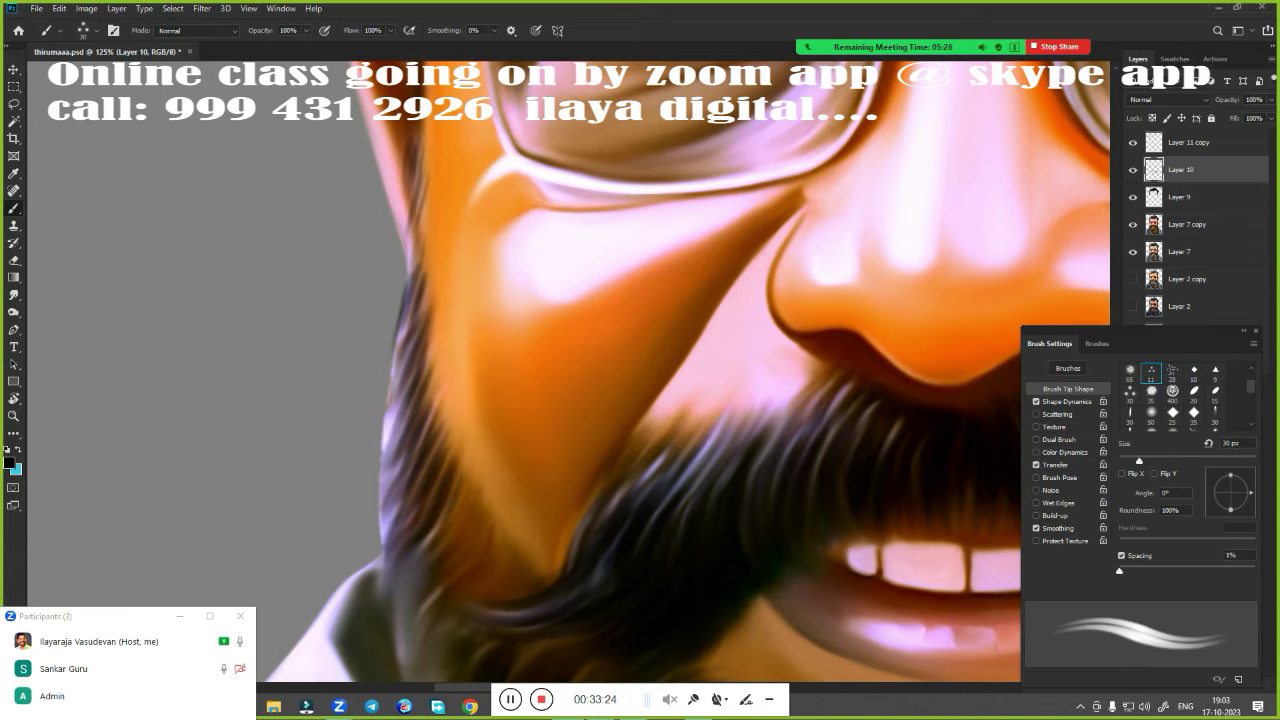
Paint 35 px strands where the beard meets the cheek
drag(543, 508, 436, 252)
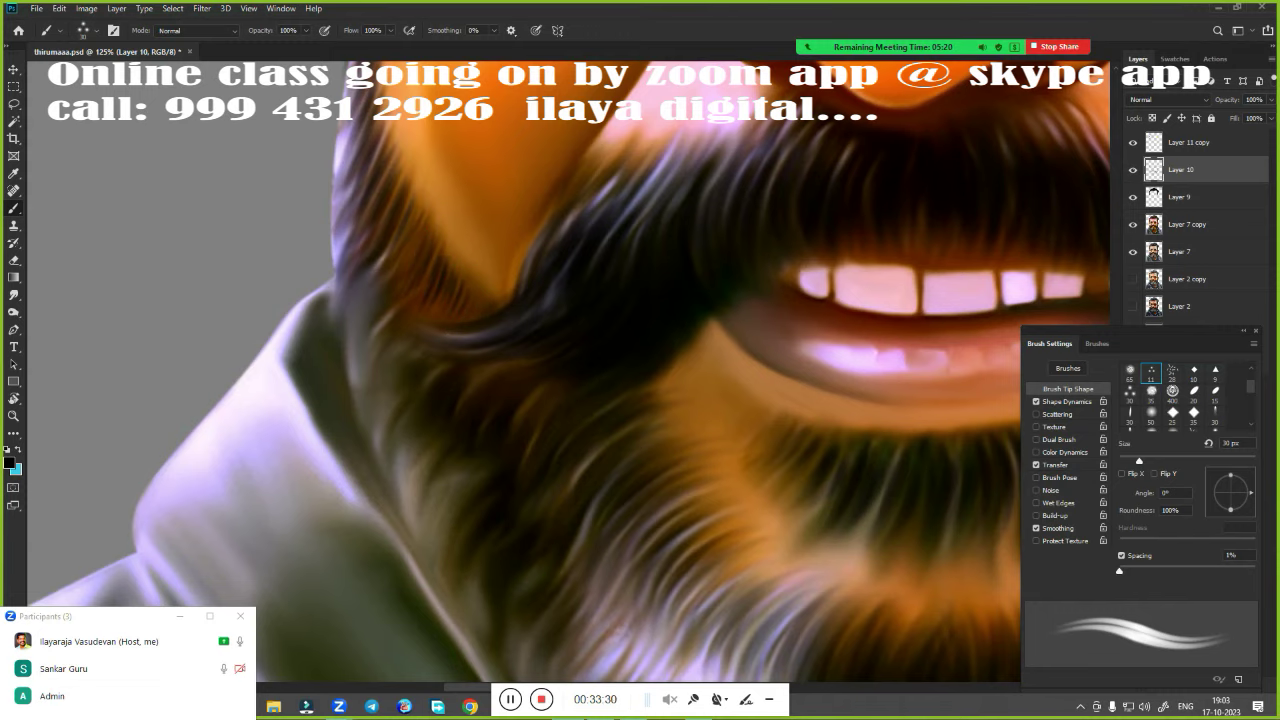
drag(420, 369, 434, 509)
key(bracketright)
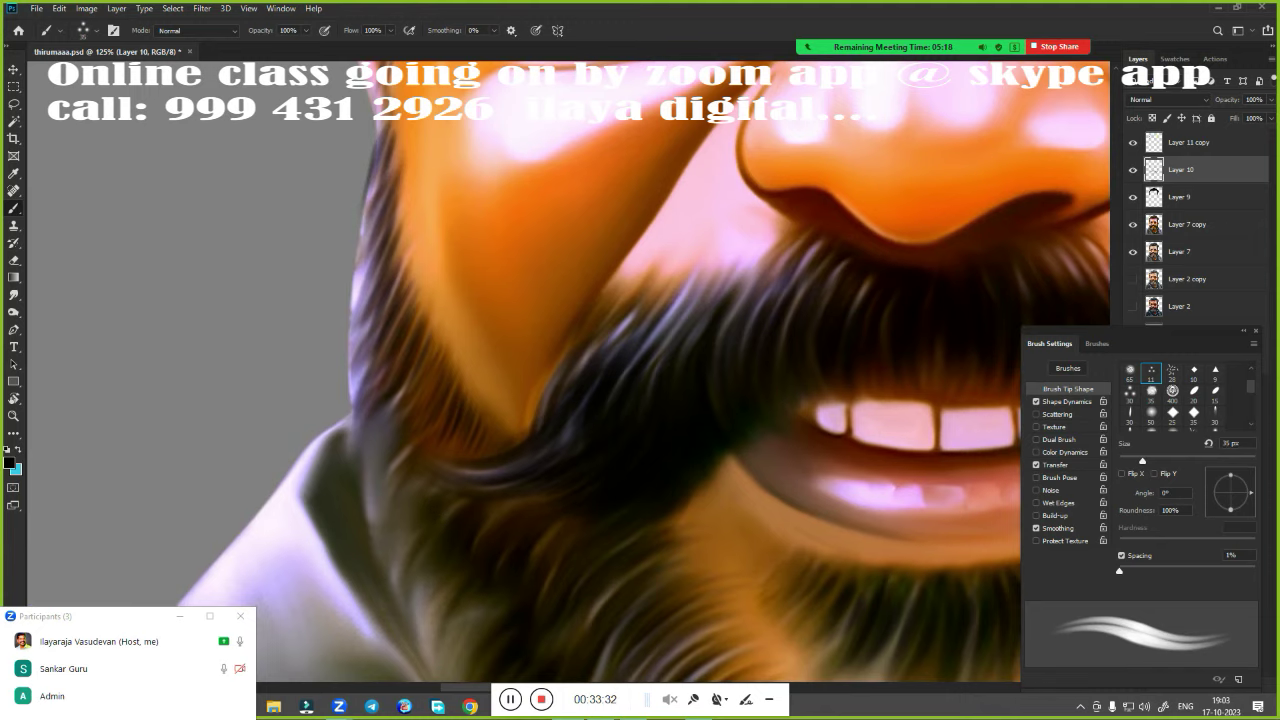
drag(364, 205, 378, 360)
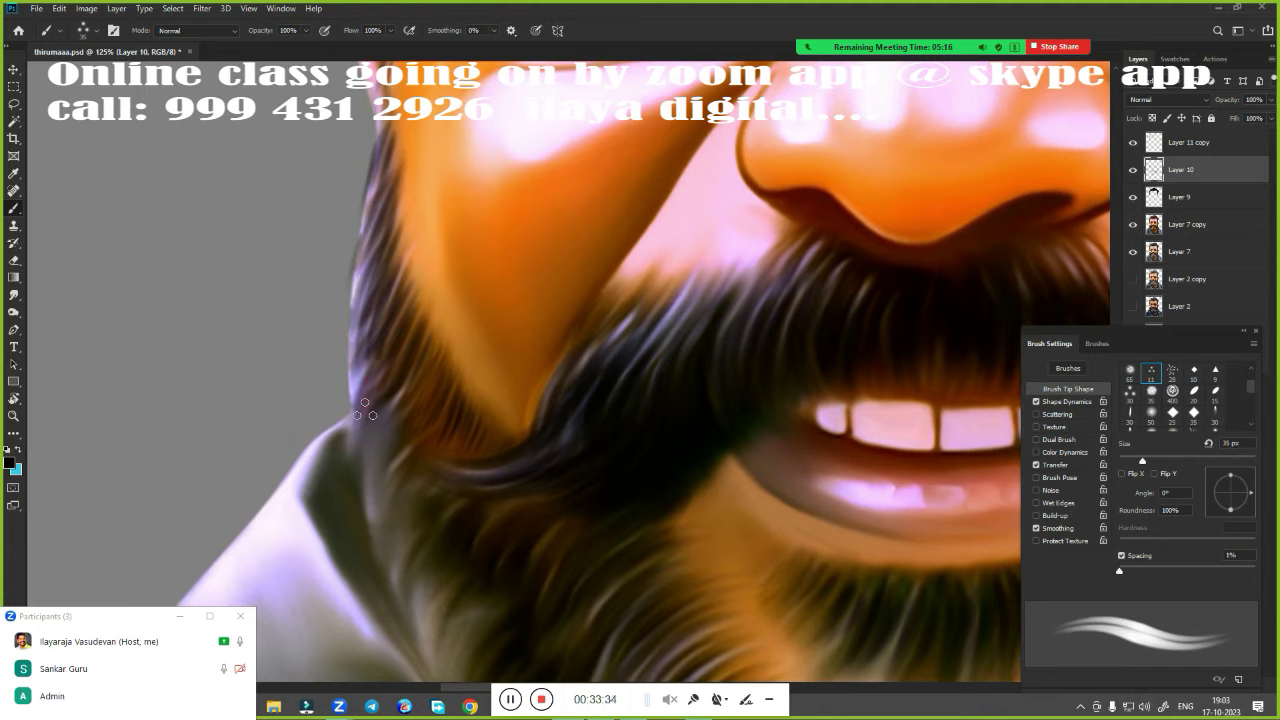
drag(364, 200, 362, 415)
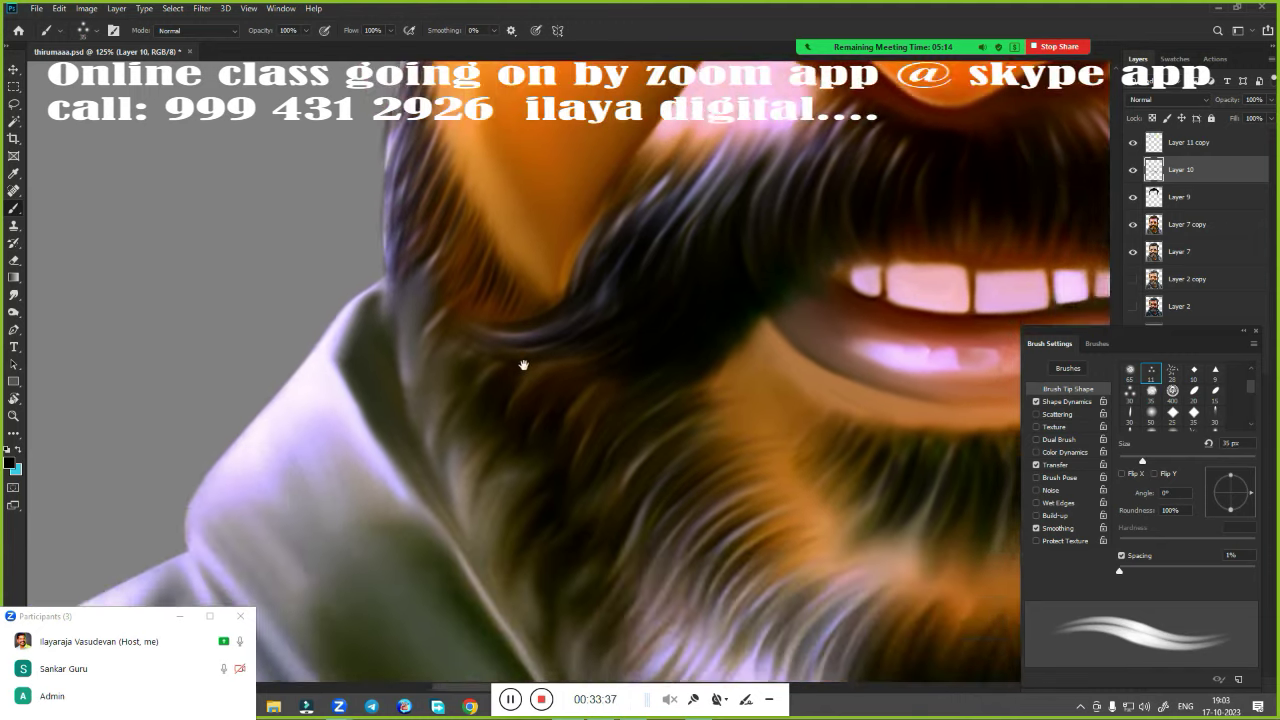
drag(436, 398, 530, 343)
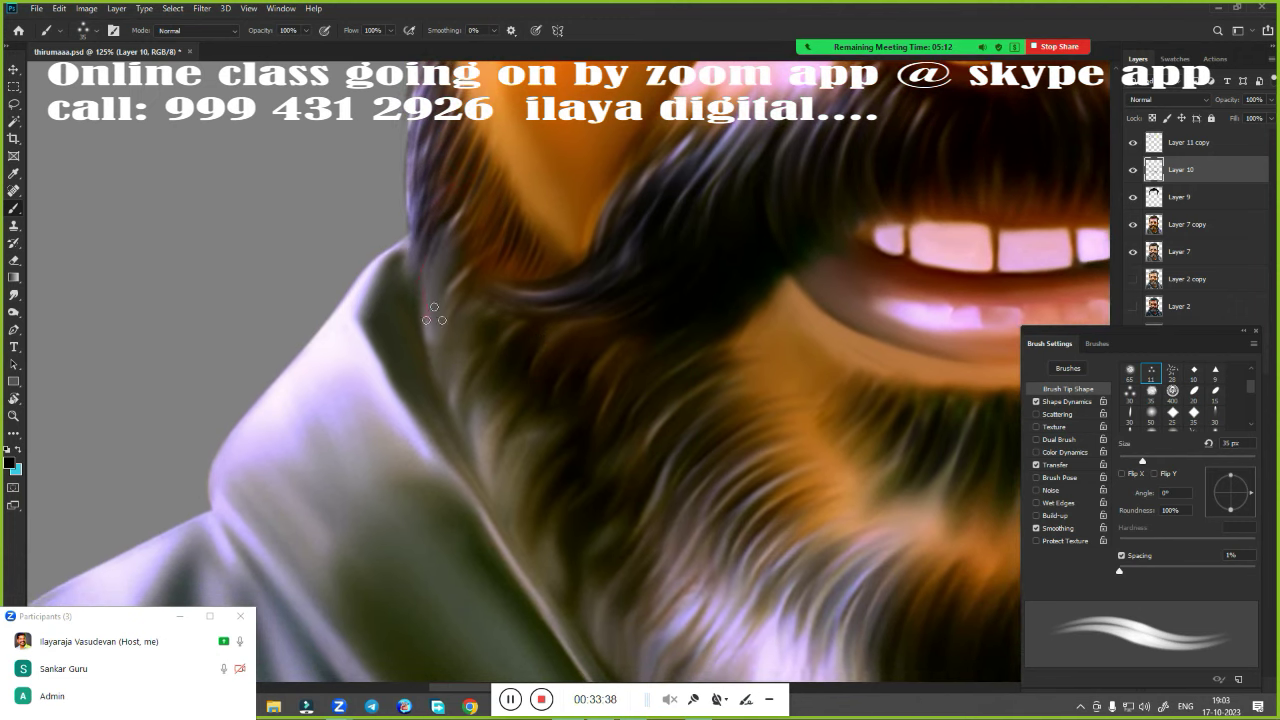
Paint dark strands along the beard's collar edge
drag(448, 210, 418, 325)
drag(452, 232, 422, 355)
drag(456, 262, 426, 378)
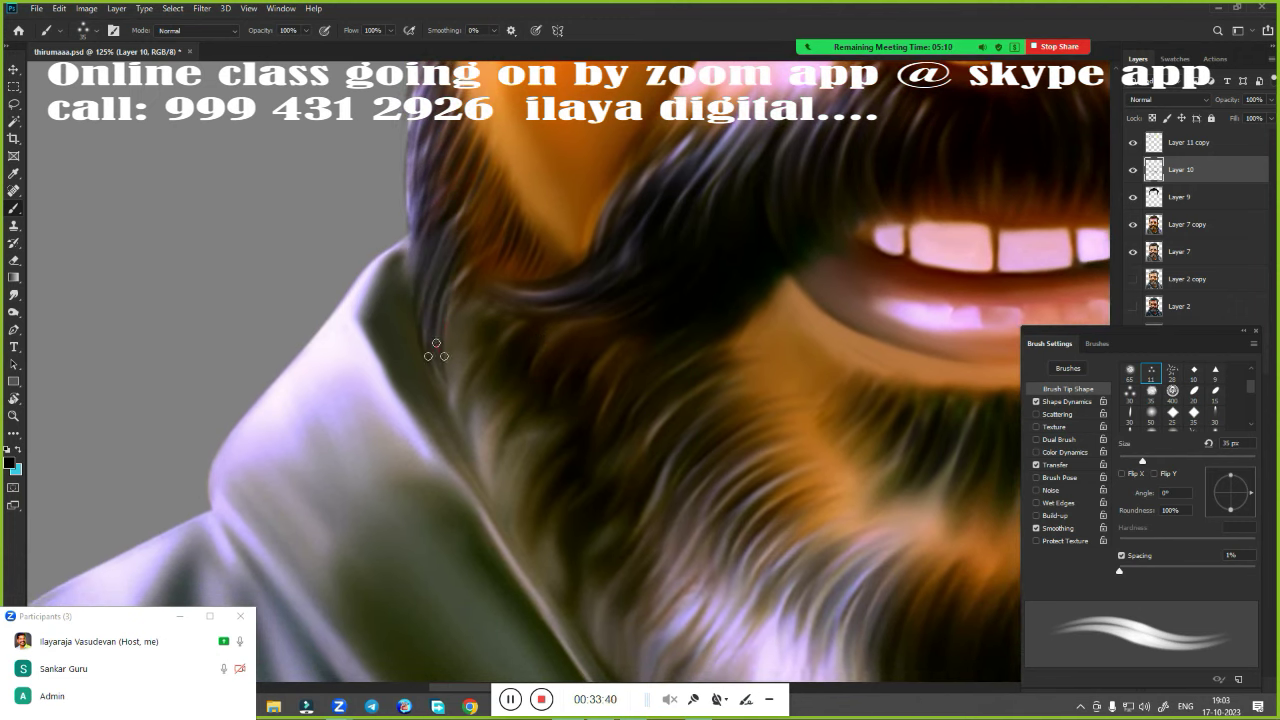
drag(460, 298, 430, 395)
mouse_move(492, 334)
mouse_down()
mouse_move(466, 440)
mouse_move(480, 374)
mouse_up()
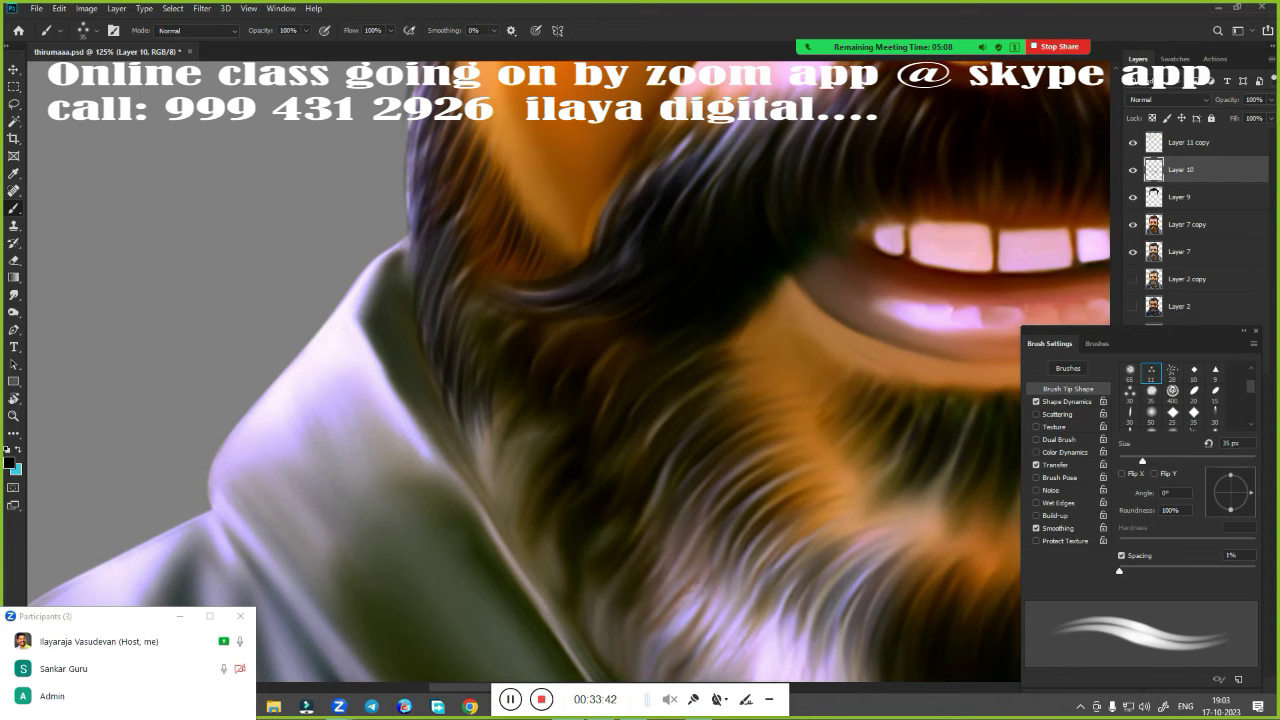
Enlarge the brush to 45 px and paint strands down the beard edge
drag(560, 430, 480, 331)
key(bracketright)
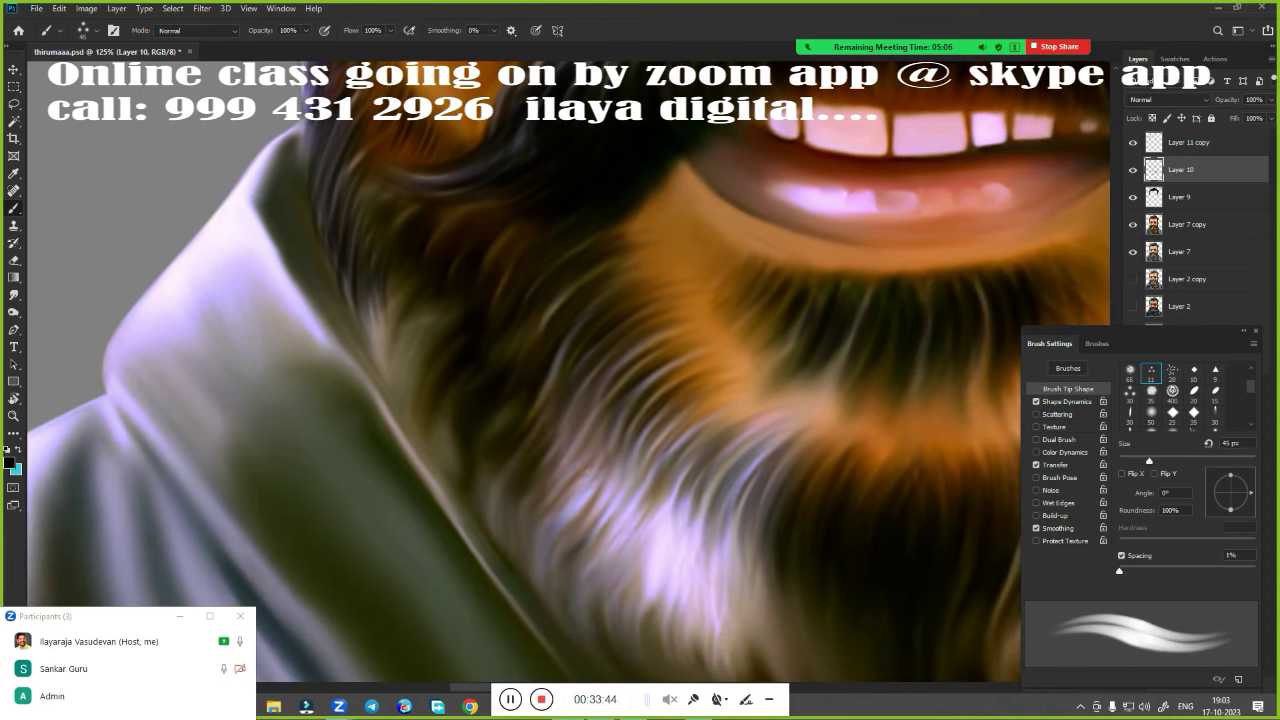
mouse_move(400, 286)
mouse_down()
mouse_move(376, 370)
mouse_move(370, 322)
mouse_move(384, 386)
mouse_up()
drag(424, 306, 390, 406)
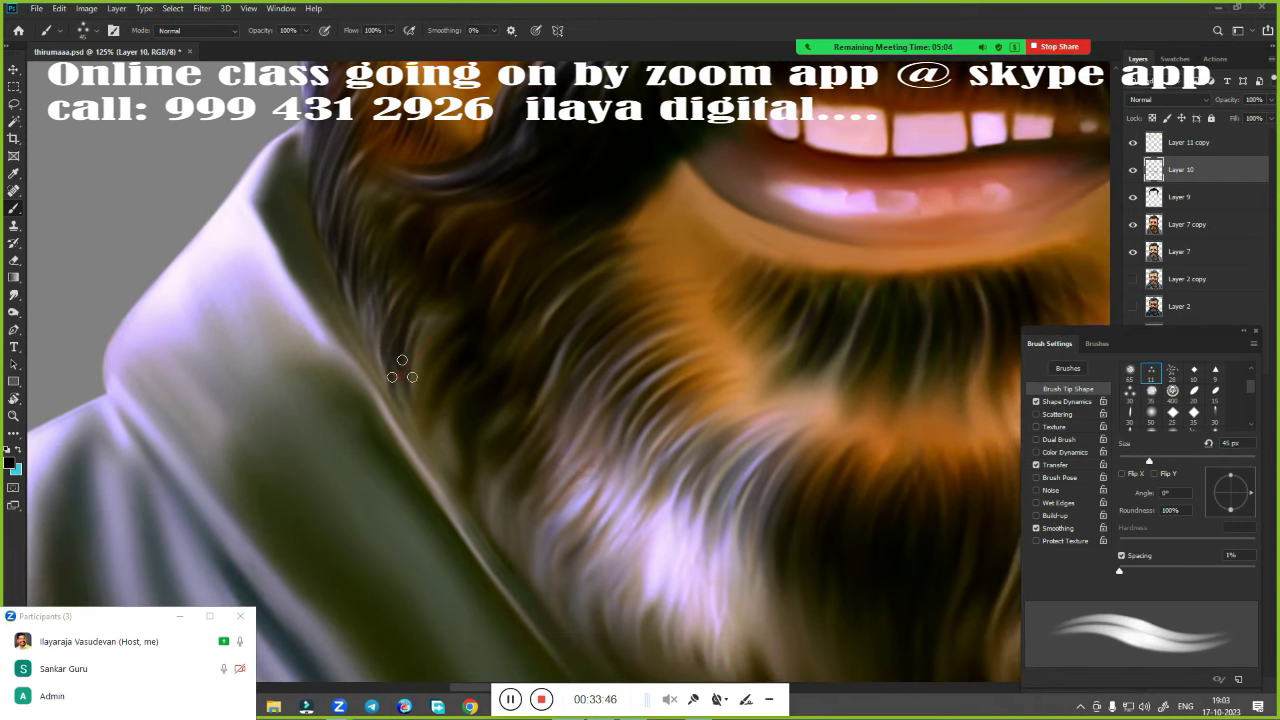
drag(436, 328, 402, 416)
drag(450, 364, 430, 460)
mouse_move(486, 398)
mouse_down()
mouse_move(456, 490)
mouse_move(482, 504)
mouse_up()
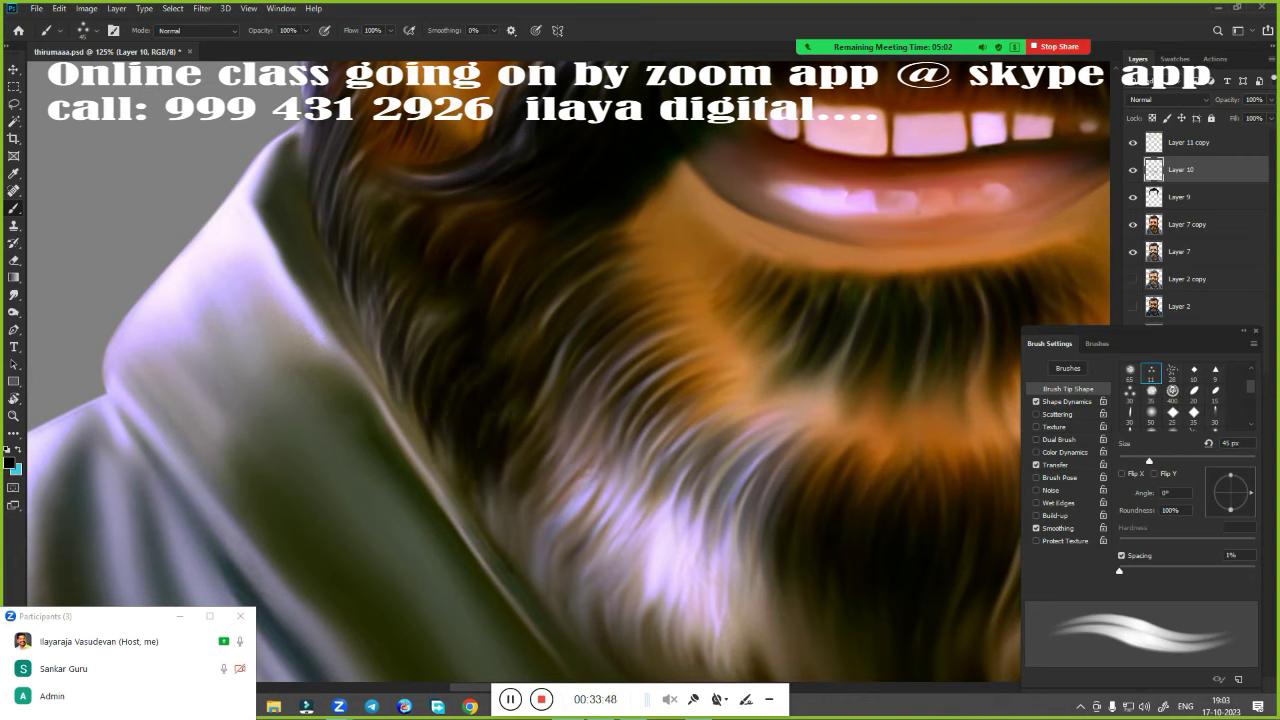
drag(428, 306, 402, 348)
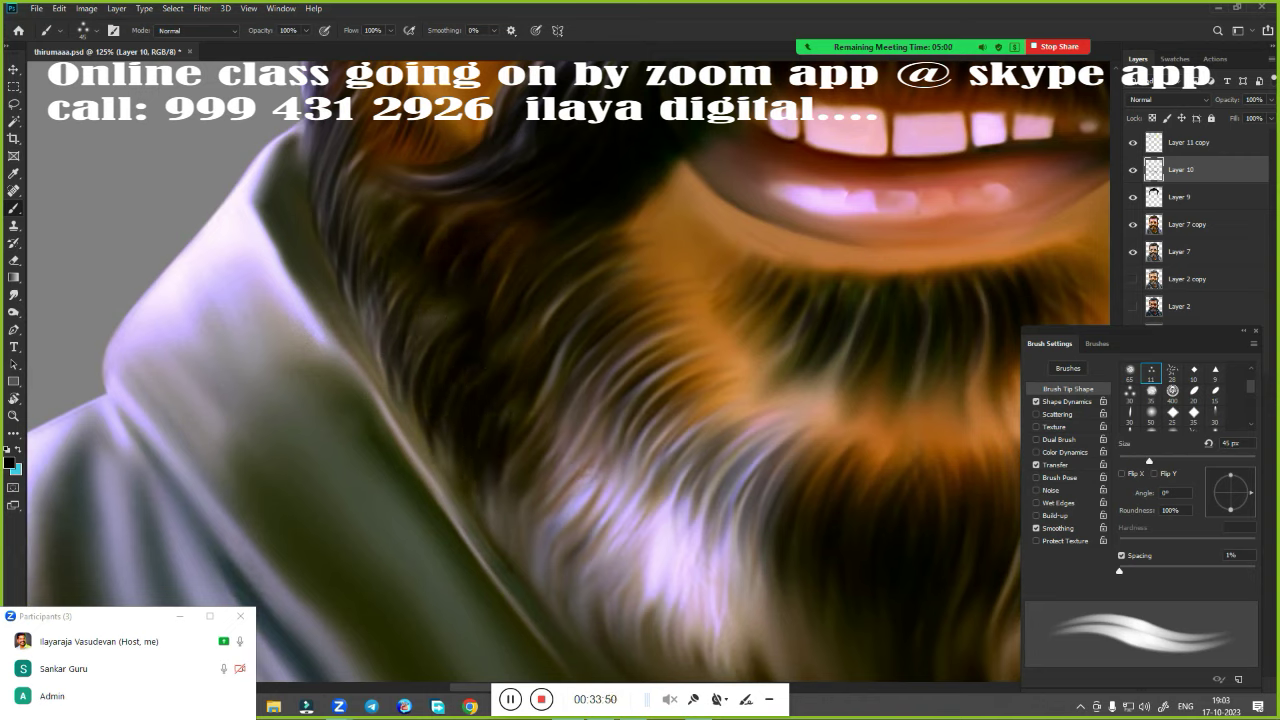
drag(540, 262, 560, 338)
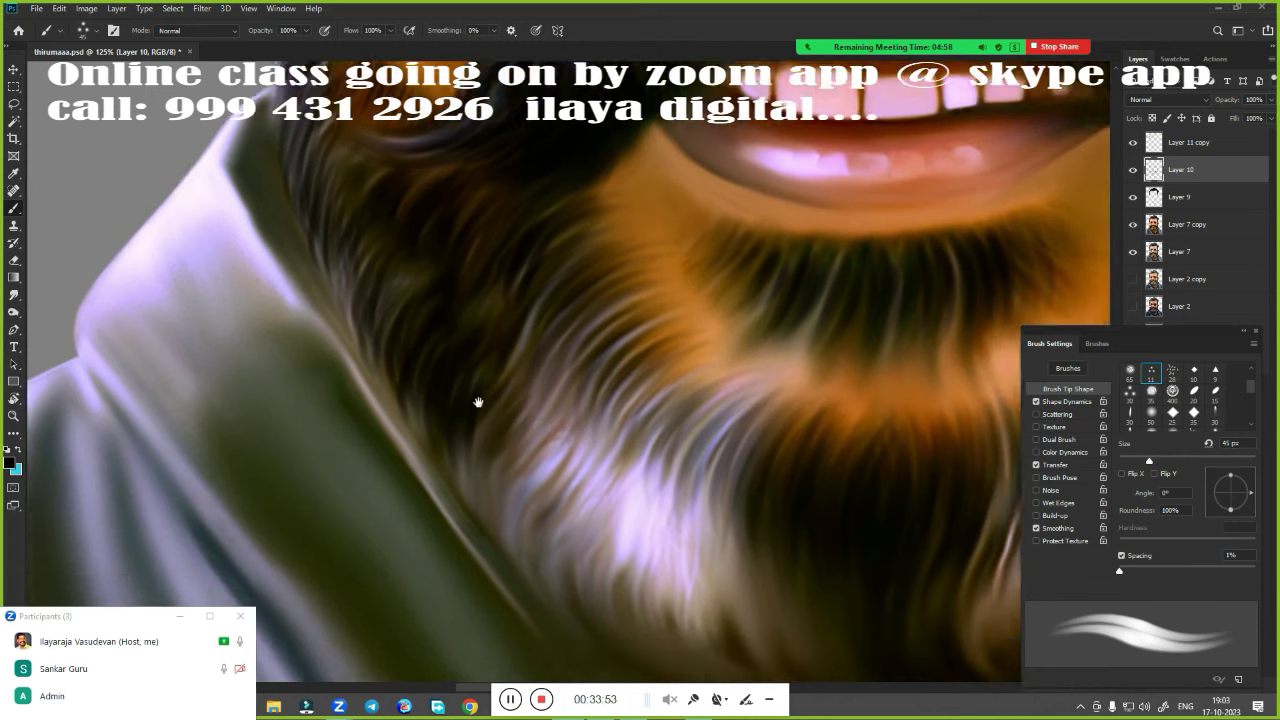
Paint strands down the lower beard toward its bottom
drag(387, 248, 140, 60)
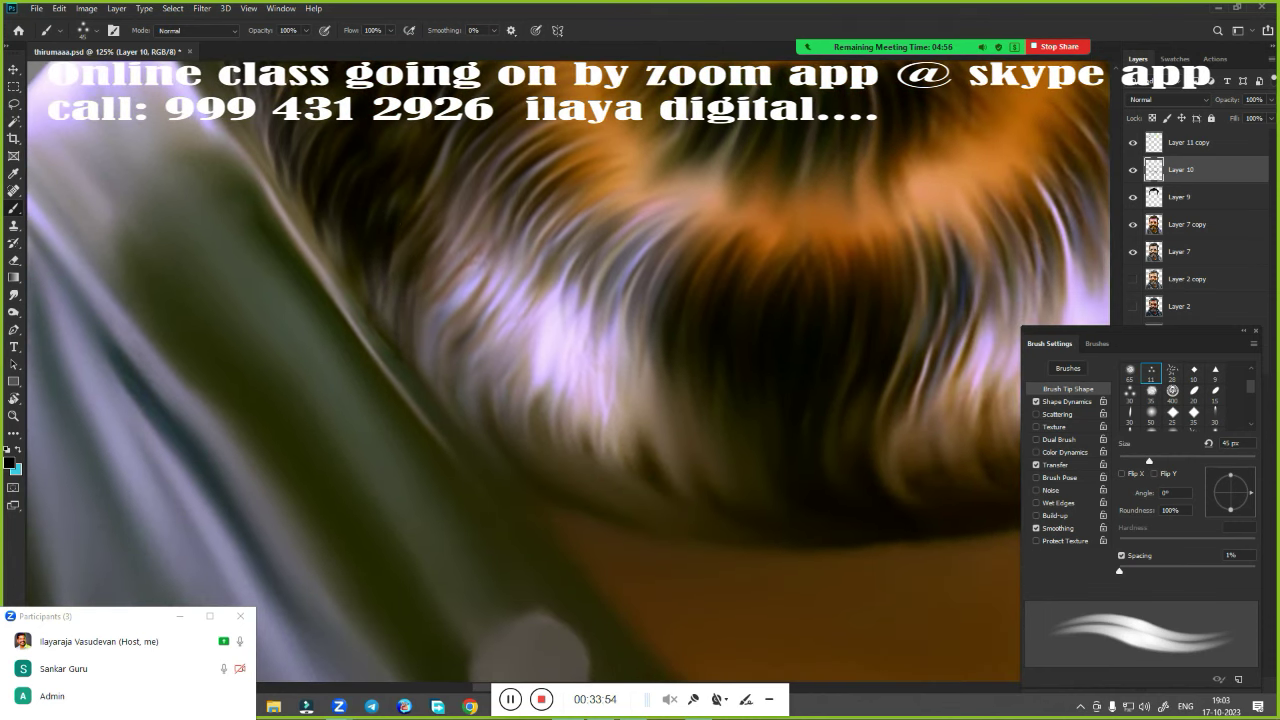
drag(390, 276, 370, 358)
drag(450, 280, 415, 400)
drag(465, 308, 455, 420)
drag(498, 338, 470, 442)
mouse_move(538, 390)
mouse_down()
mouse_move(508, 472)
mouse_move(595, 500)
mouse_up()
mouse_move(570, 415)
mouse_down()
mouse_move(615, 505)
mouse_move(635, 505)
mouse_move(354, 466)
mouse_up()
Enlarge the brush slightly and fill the beard's bottom edge and lower fringe with strands
key(bracketright)
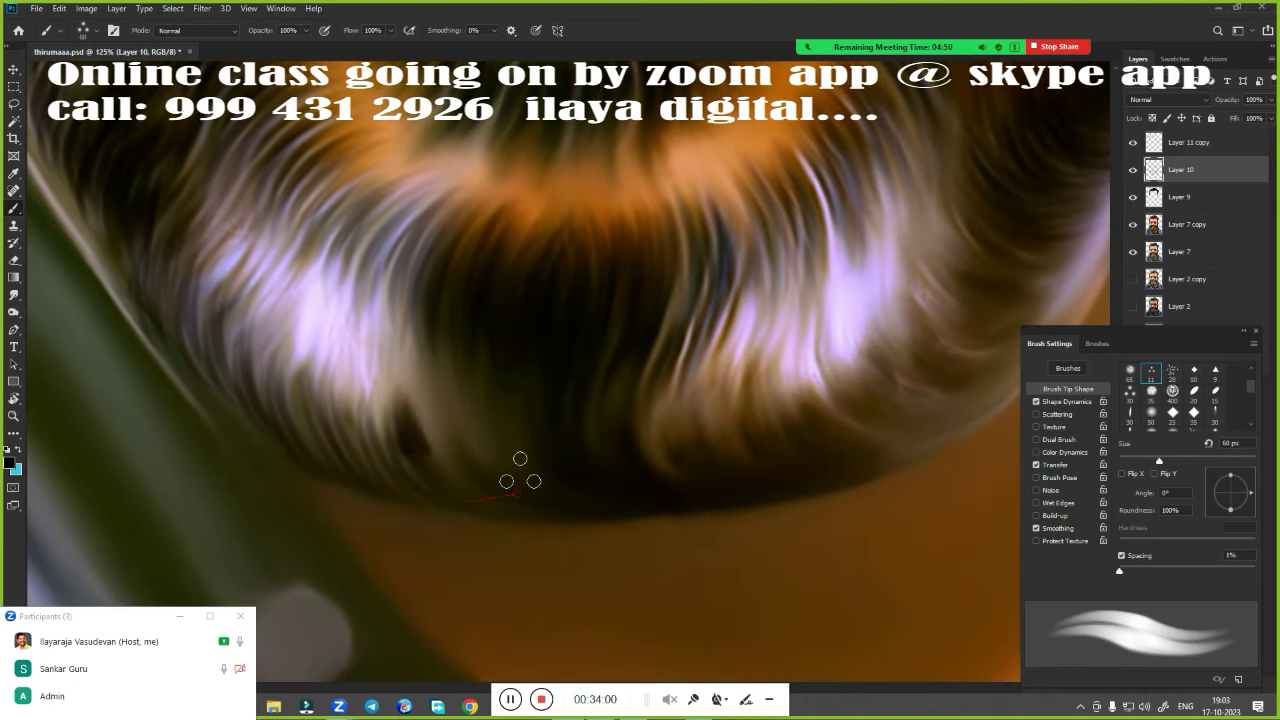
drag(520, 473, 470, 498)
drag(490, 400, 440, 490)
drag(505, 420, 475, 480)
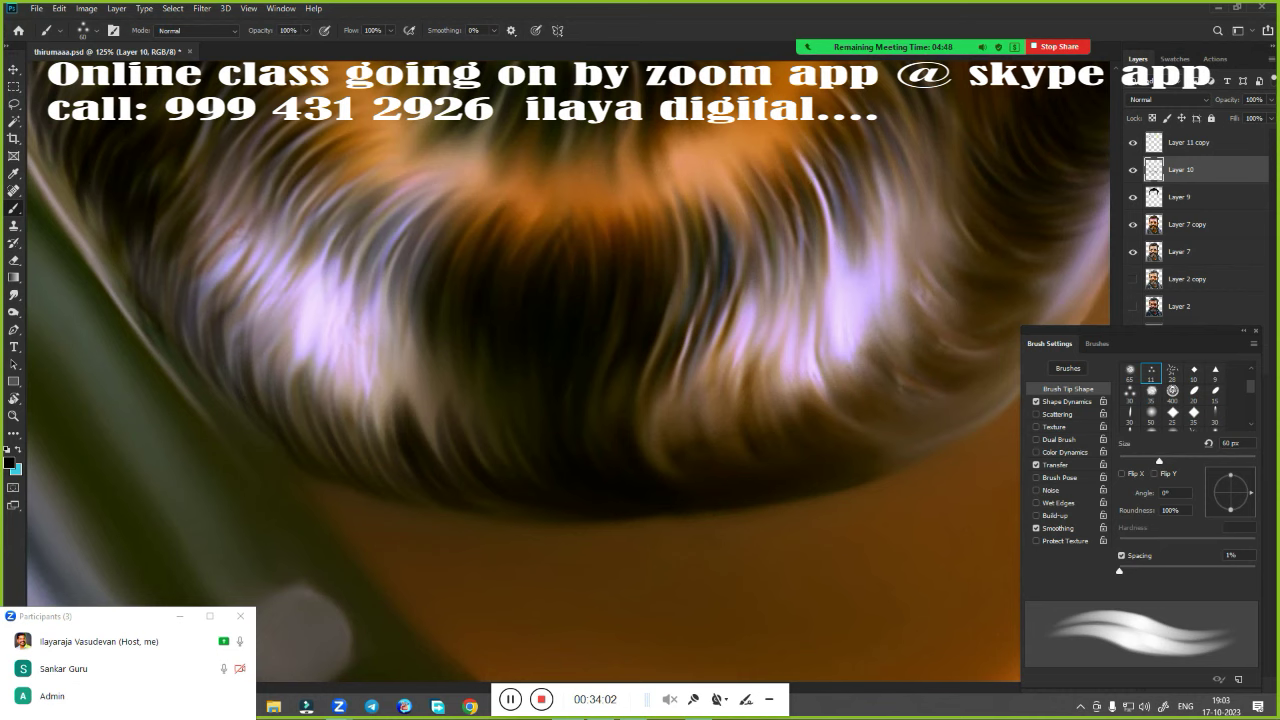
drag(690, 390, 650, 465)
drag(760, 375, 715, 460)
drag(790, 390, 745, 455)
drag(880, 345, 800, 440)
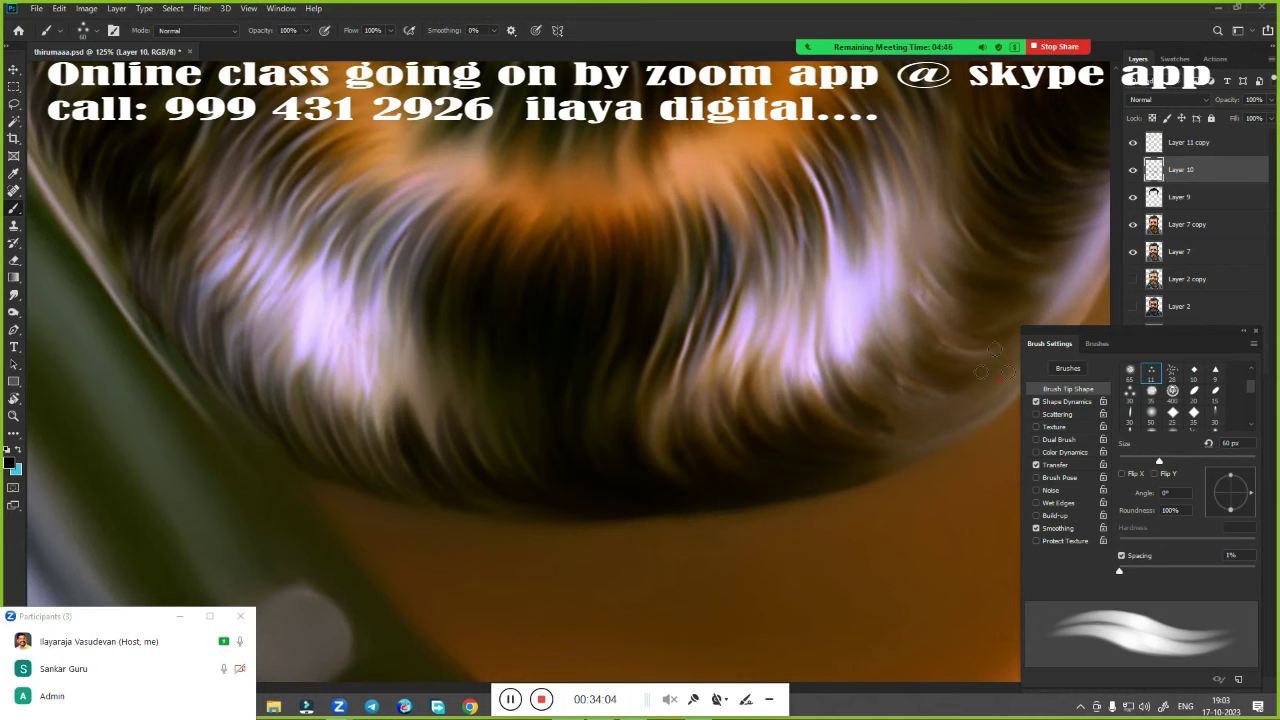